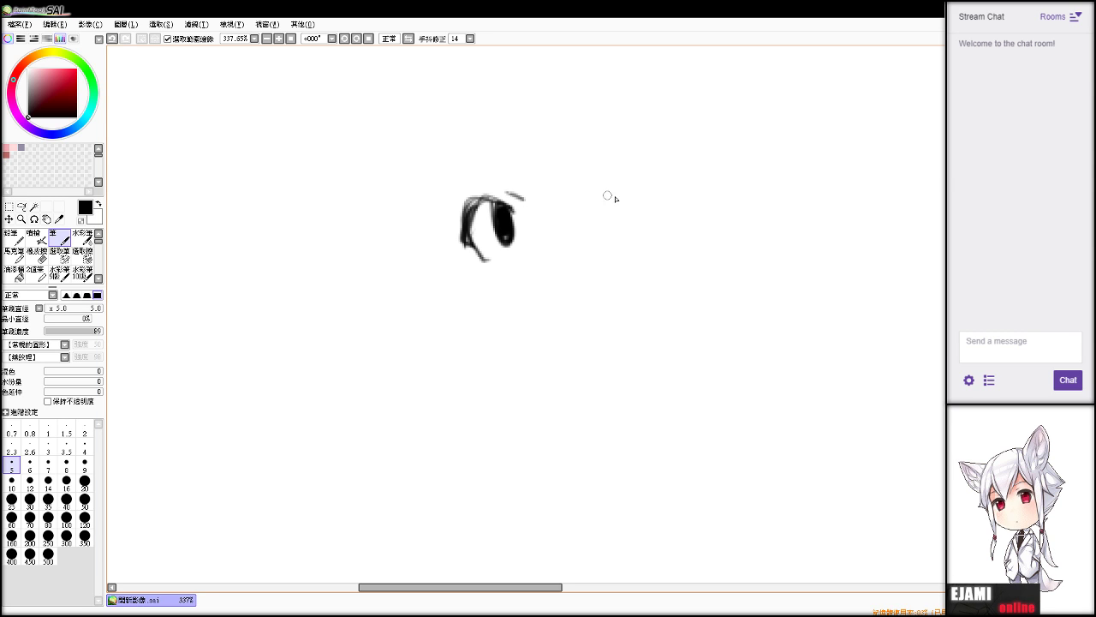
Draw the right eye with a thick arched upper lash line, a filled black iris and a thin lower lid.
key(ctrl+z)
mouse_move(595, 200)
mouse_down()
mouse_move(684, 212)
mouse_move(649, 182)
mouse_move(690, 225)
mouse_up()
key(ctrl+z)
drag(596, 199, 683, 221)
drag(630, 176, 683, 223)
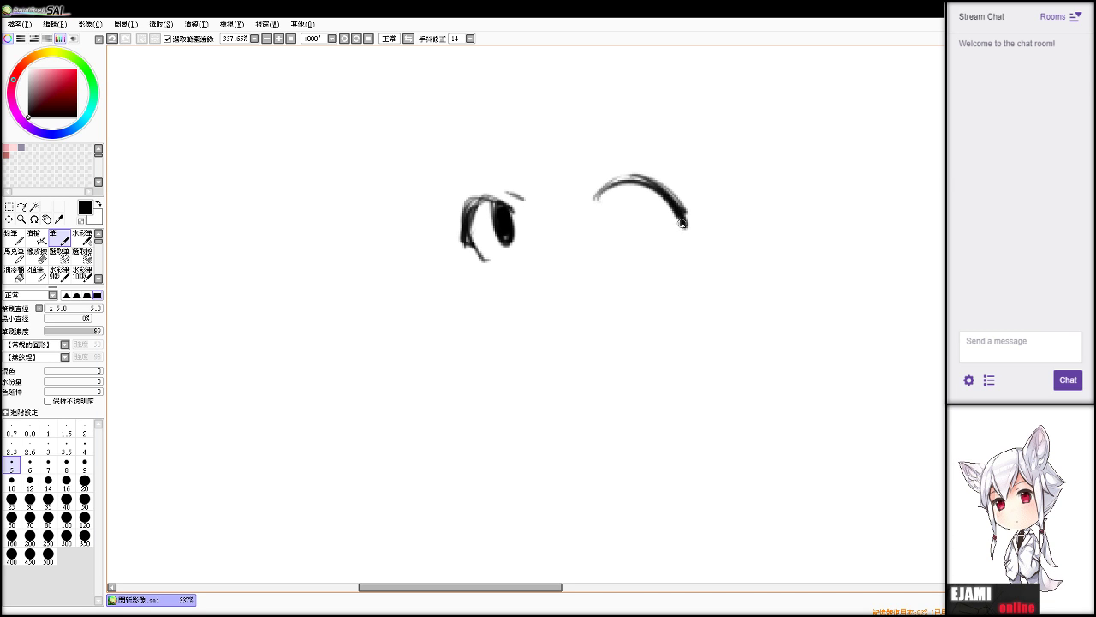
mouse_move(612, 192)
mouse_down()
mouse_move(608, 226)
mouse_move(619, 179)
mouse_move(605, 231)
mouse_up()
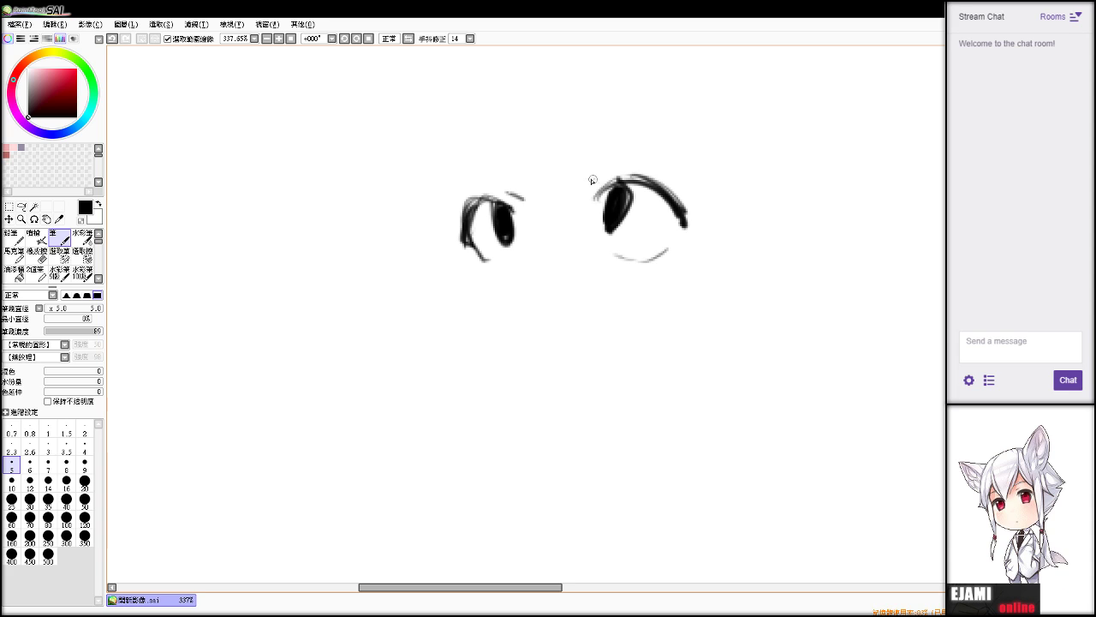
Add a short slanted crease mark above the inner corner of the right eye.
click(595, 176)
key(ctrl+z)
drag(587, 173, 597, 169)
Draw the face outline from the left cheek down to a pointed chin and up along the right jaw.
mouse_move(466, 310)
mouse_down()
mouse_move(483, 352)
mouse_move(526, 368)
mouse_up()
key(ctrl+z)
key(ctrl+z)
mouse_move(462, 297)
mouse_down()
mouse_move(551, 372)
mouse_move(578, 377)
mouse_move(643, 346)
mouse_up()
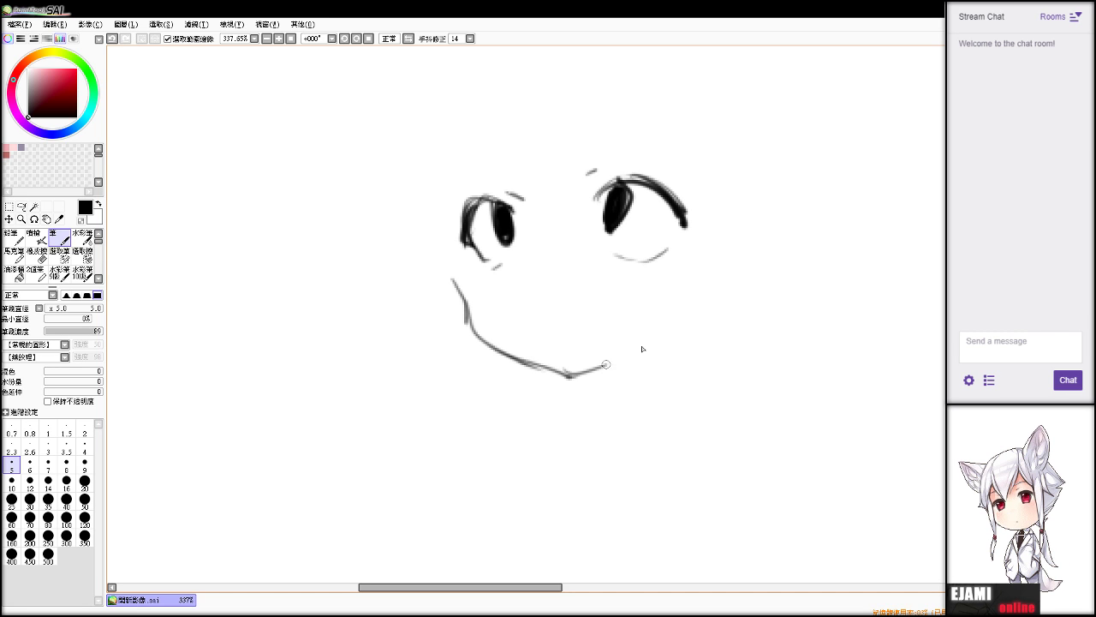
key(ctrl+z)
drag(573, 377, 674, 316)
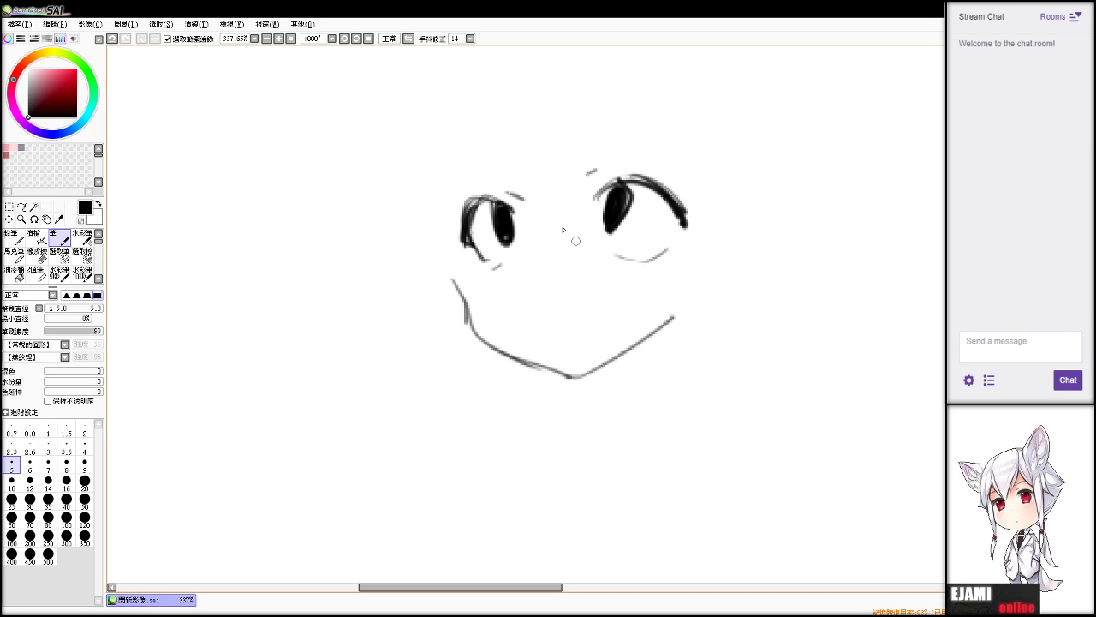
Erase a small highlight in the upper part of each black iris with the eraser at size 3.
key(e)
drag(496, 209, 498, 219)
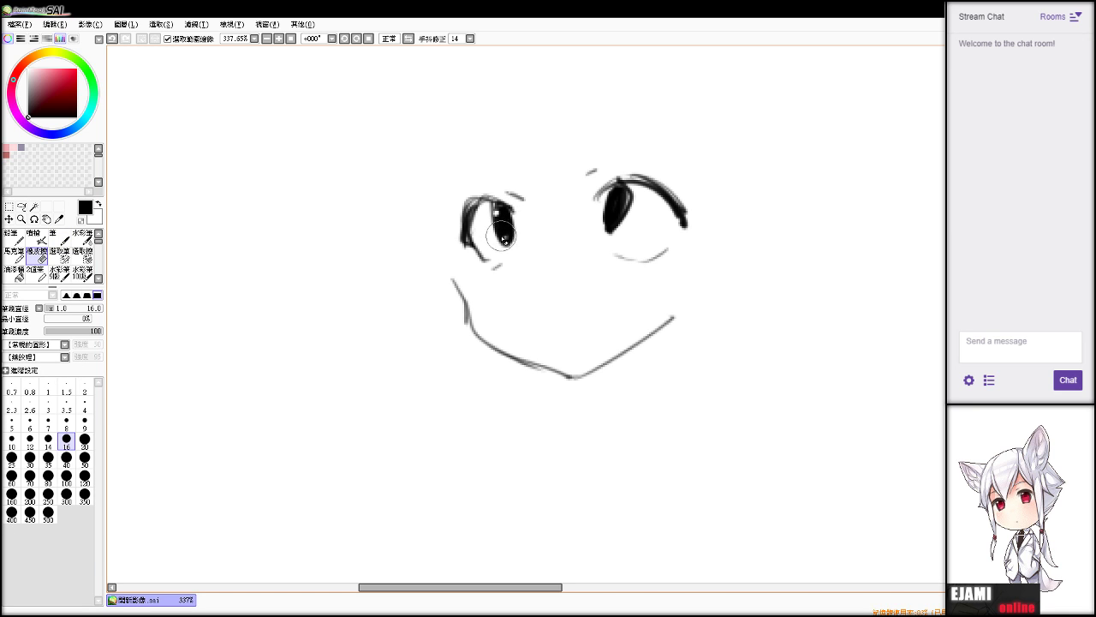
key(ctrl+z)
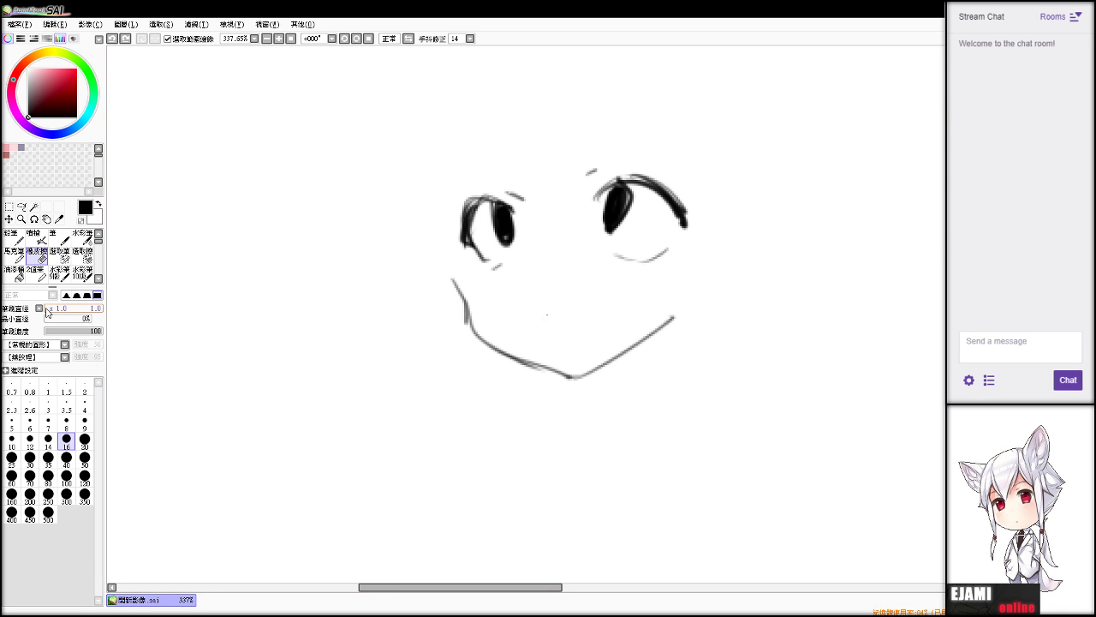
click(48, 387)
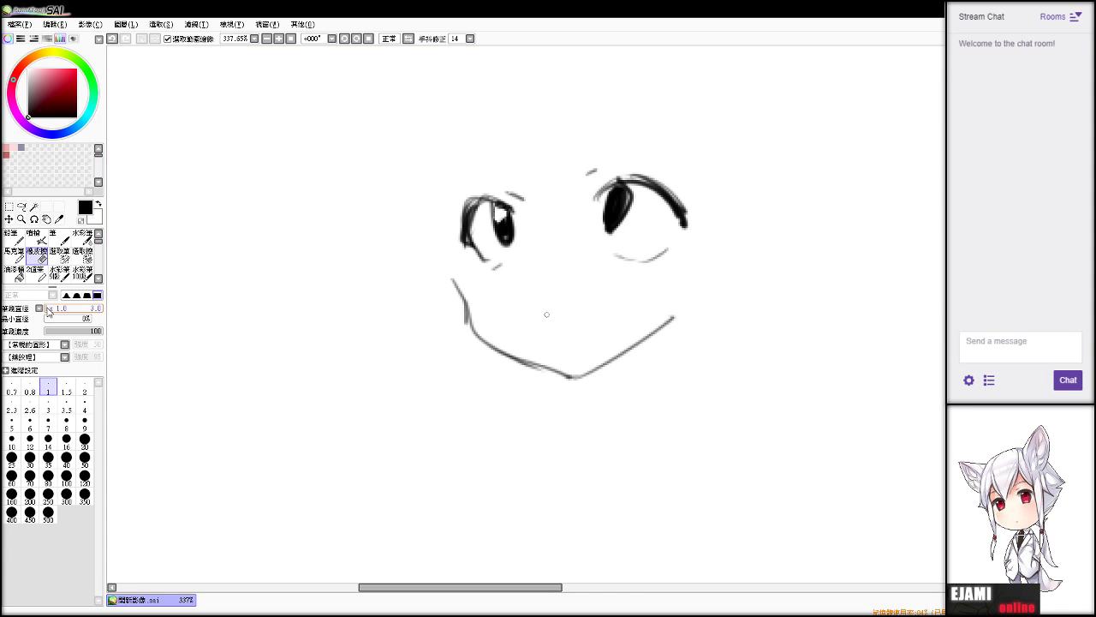
click(48, 403)
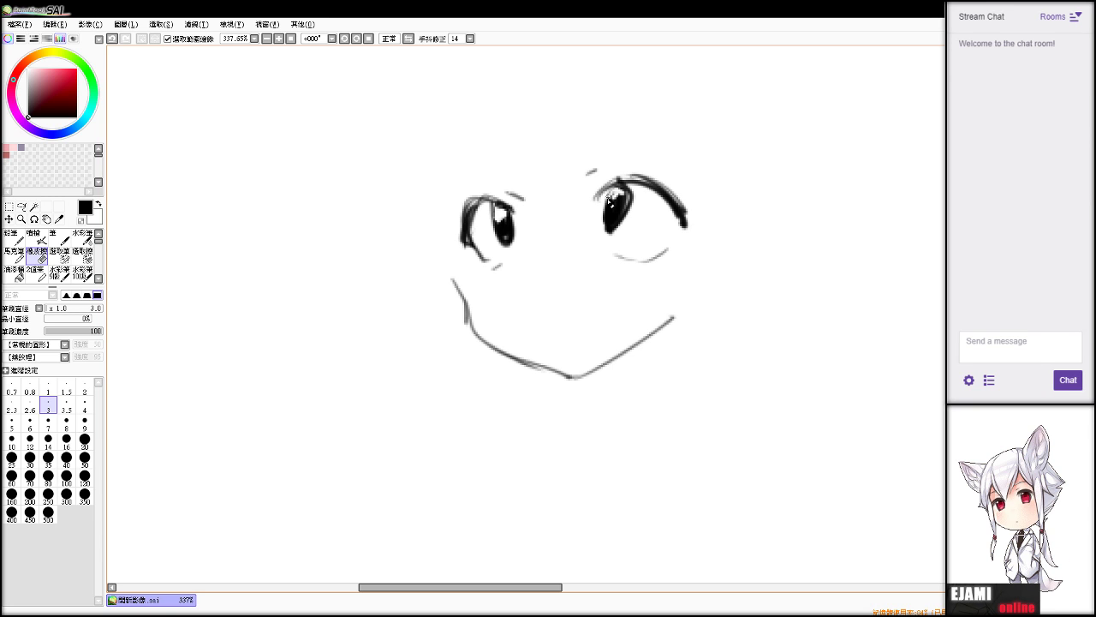
key(ctrl+z)
drag(614, 195, 618, 196)
key(v)
mouse_move(478, 283)
mouse_down()
mouse_move(468, 303)
mouse_move(465, 290)
mouse_up()
key(ctrl+z)
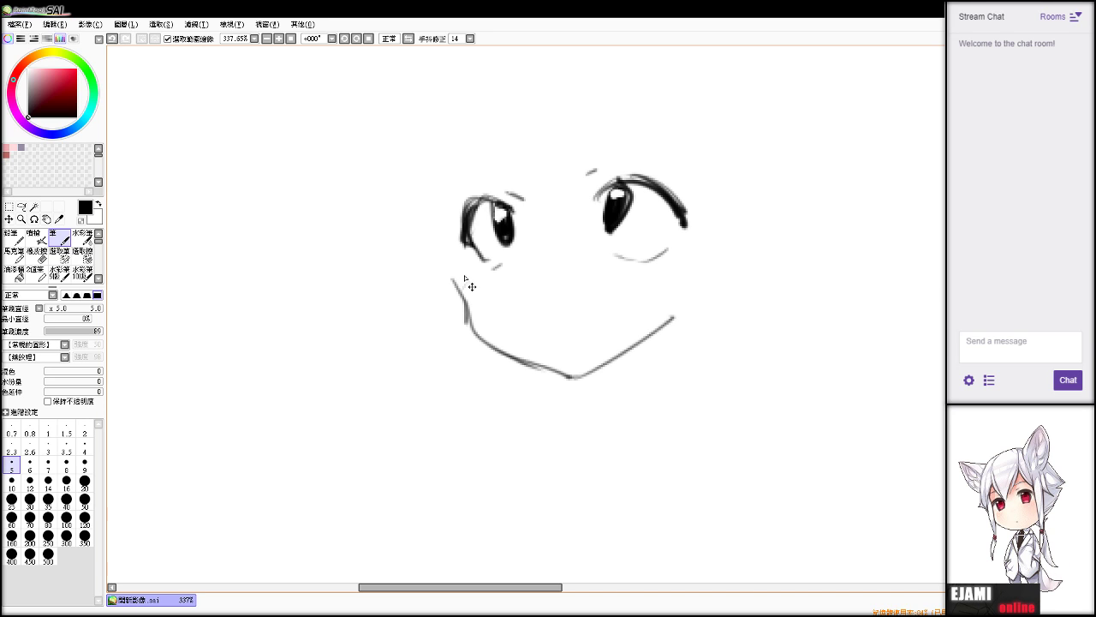
key(ctrl+z)
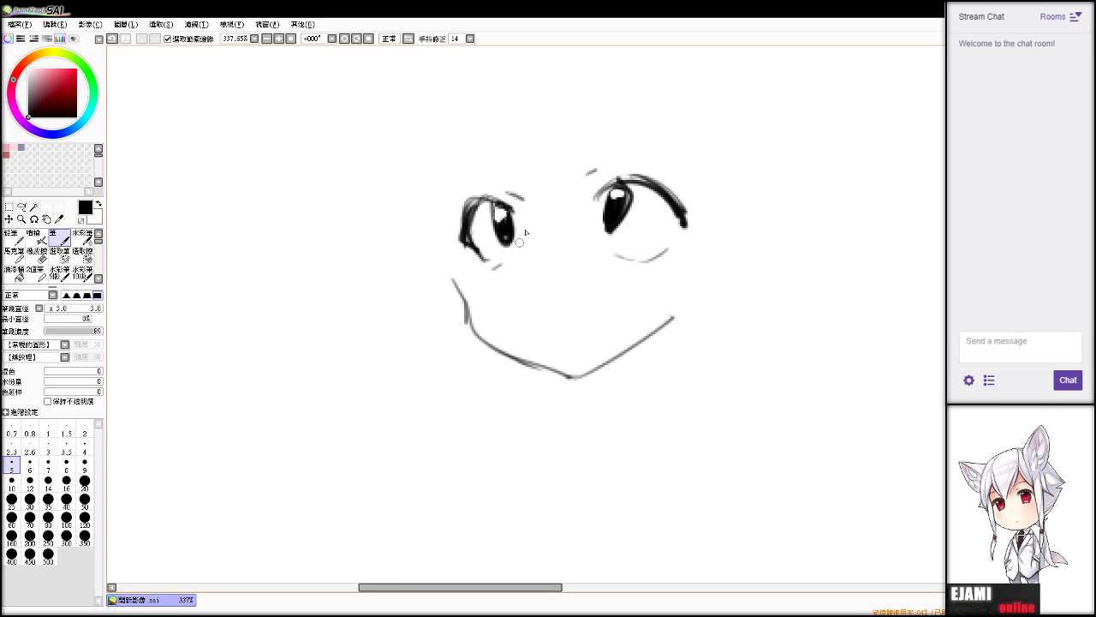
Hollow out both filled irises with the eraser and redraw them as outlined ovals with small pupils and highlights.
mouse_move(491, 211)
mouse_down()
mouse_move(504, 243)
mouse_move(507, 228)
mouse_up()
key(e)
key(n)
key(e)
mouse_move(623, 206)
mouse_down()
mouse_move(610, 229)
mouse_move(626, 221)
mouse_move(606, 231)
mouse_move(621, 208)
mouse_up()
key(n)
key(e)
key(n)
Draw a thin wavy mouth line above the chin with a small loop at its right end and a left corner.
key(ctrl+z)
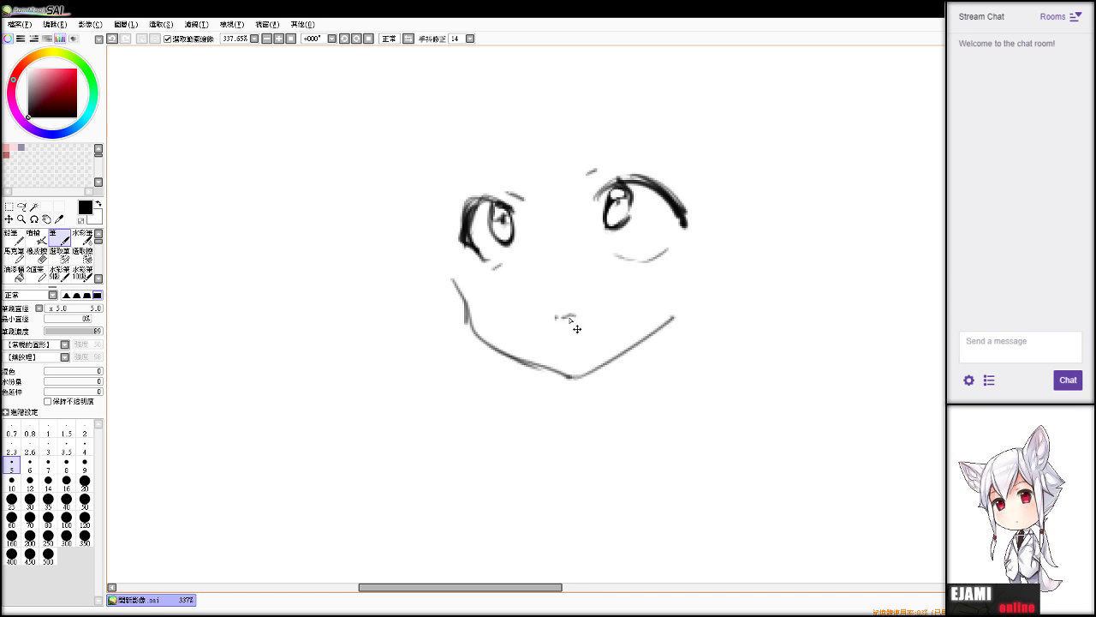
drag(558, 317, 582, 313)
key(ctrl+z)
drag(599, 309, 591, 312)
scroll(591, 313, down, 9)
scroll(591, 313, up, 8)
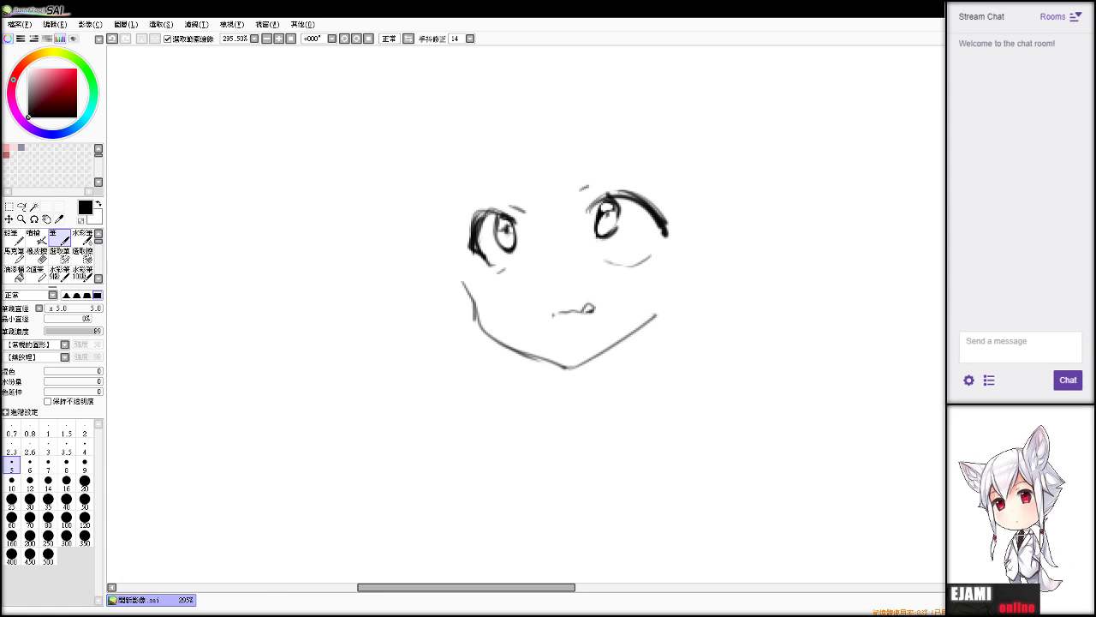
drag(559, 313, 546, 310)
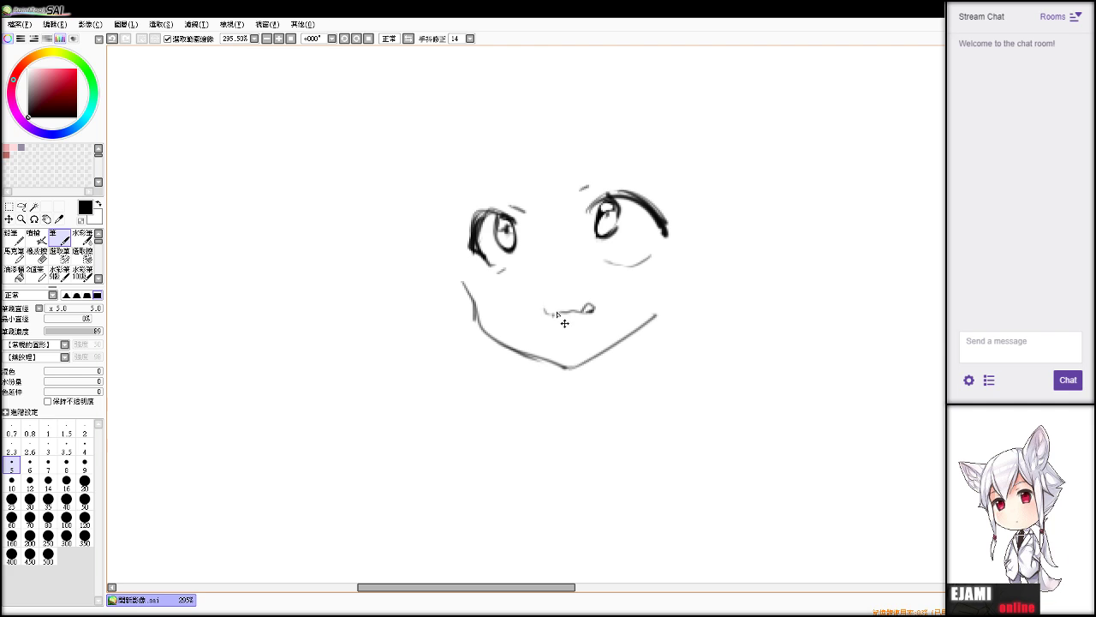
Replace the mouth's left corner stroke and add an upper lip line running to the right corner.
key(ctrl+z)
key(ctrl+z)
drag(546, 308, 591, 302)
key(ctrl+z)
key(ctrl+y)
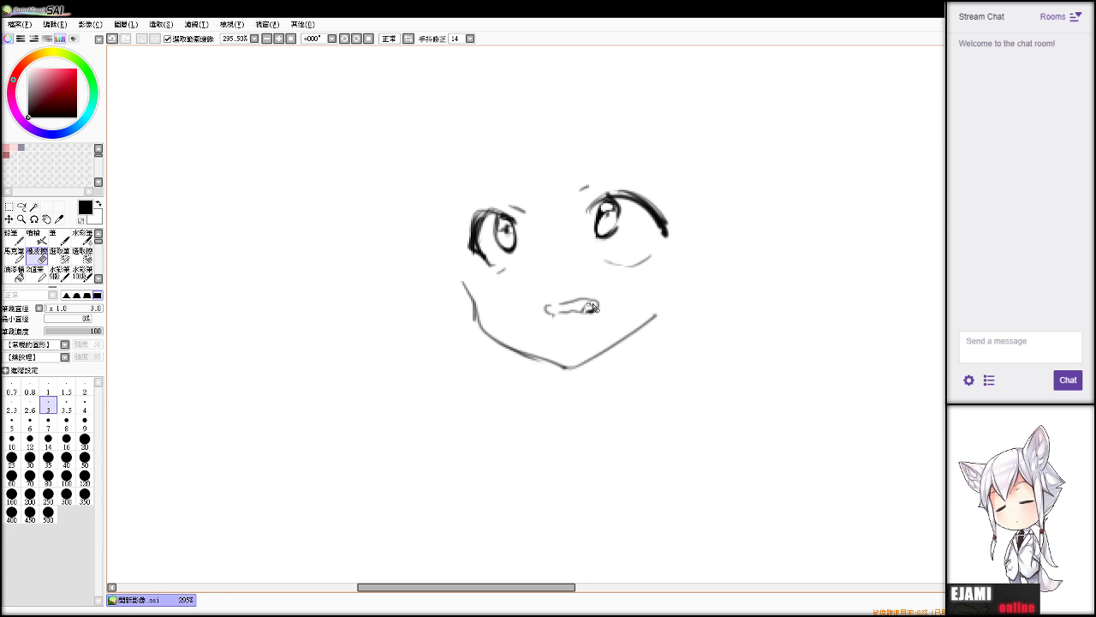
Clean up and redraw the right and left corners of the mouth with the eraser and brush.
key(ctrl+z)
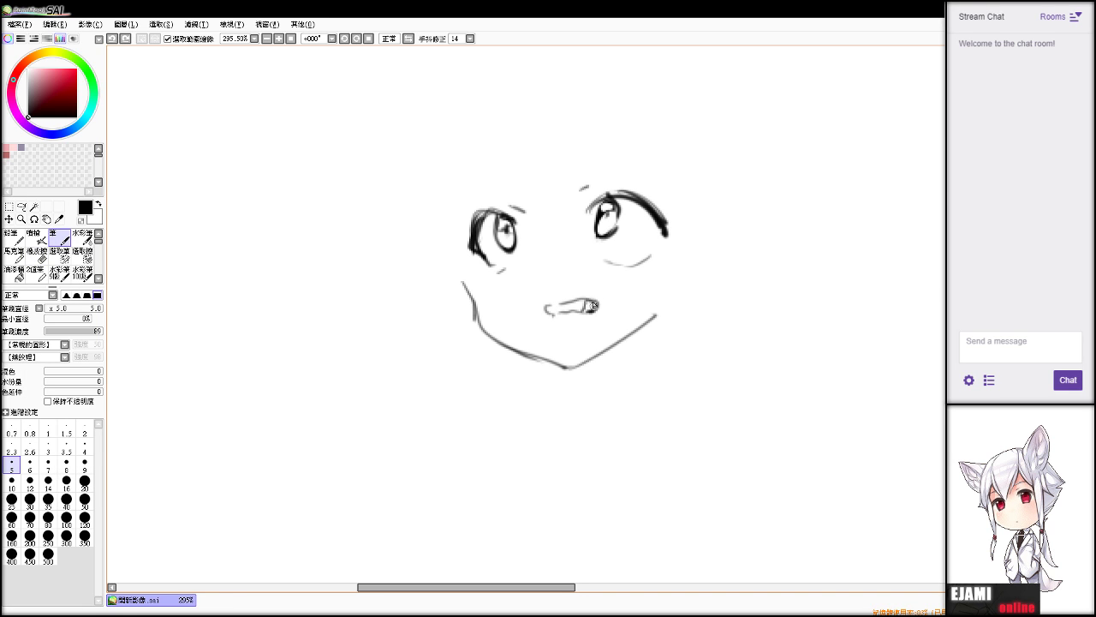
key(e)
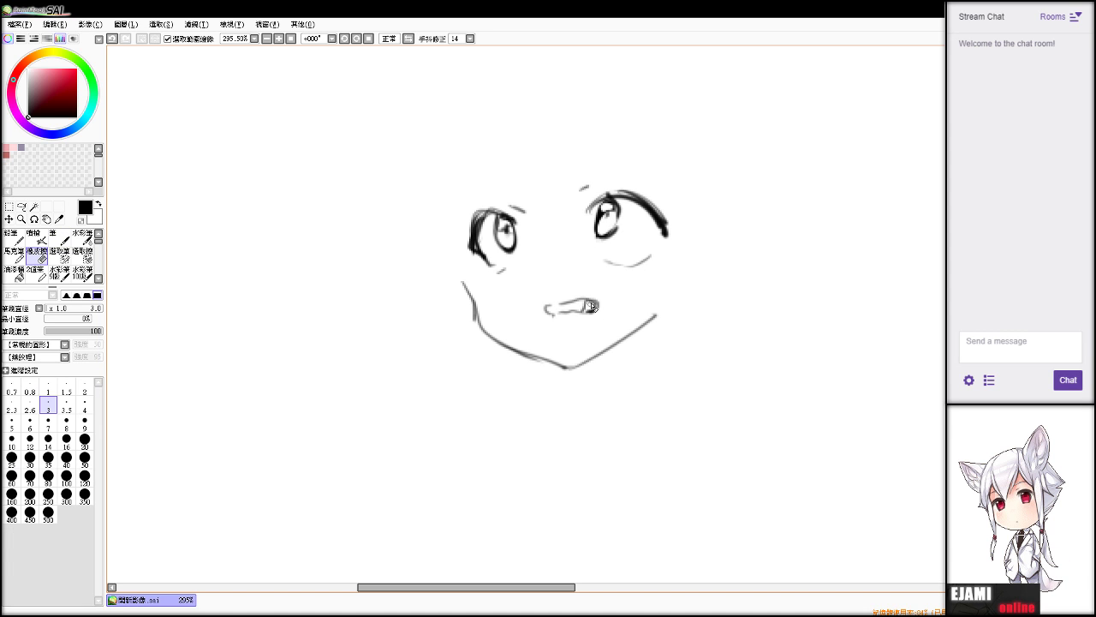
key(v)
drag(588, 300, 592, 310)
key(e)
key(n)
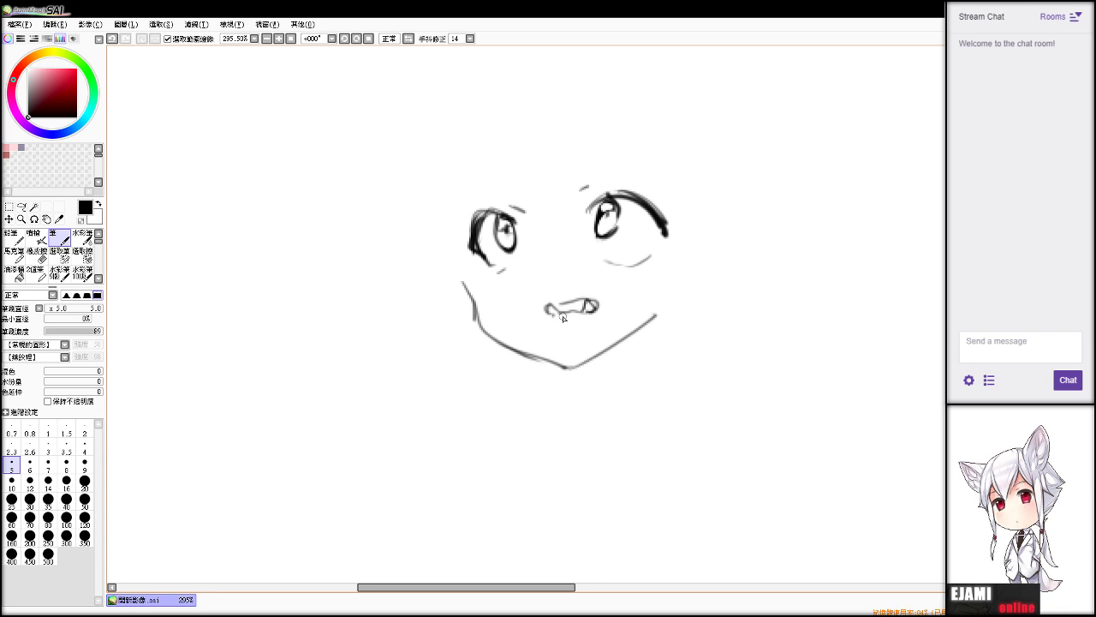
key(ctrl+z)
drag(546, 306, 555, 315)
key(e)
key(n)
key(ctrl+z)
drag(471, 186, 492, 161)
key(ctrl+z)
drag(461, 197, 509, 179)
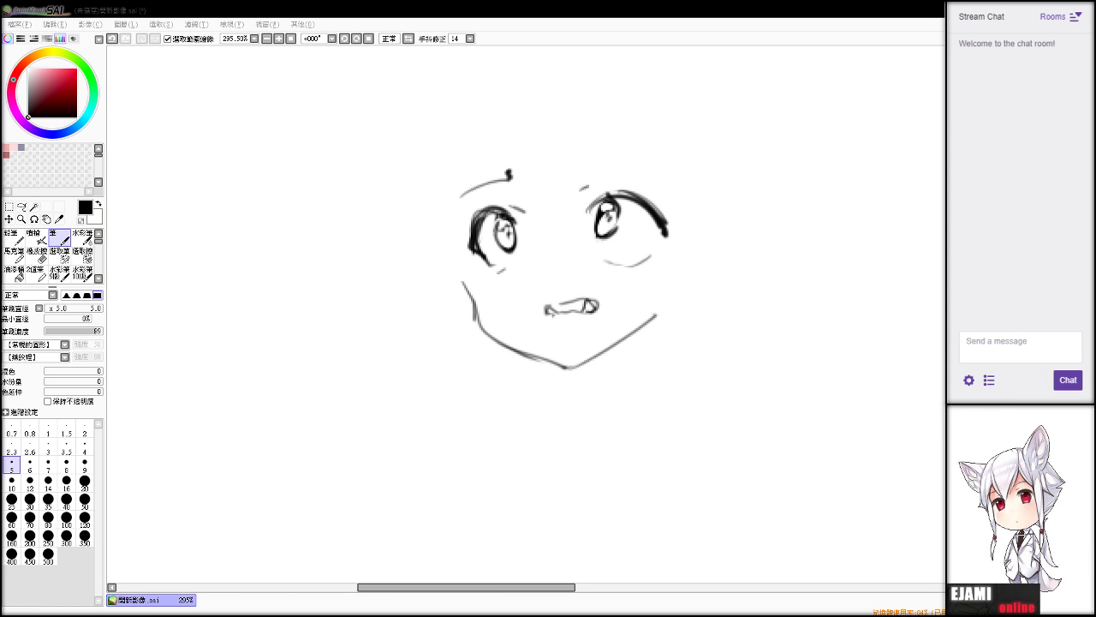
key(ctrl+z)
key(ctrl+z)
key(ctrl+z)
Draw an arched eyebrow above each eye, redoing the right one as a smooth curve.
drag(457, 204, 503, 175)
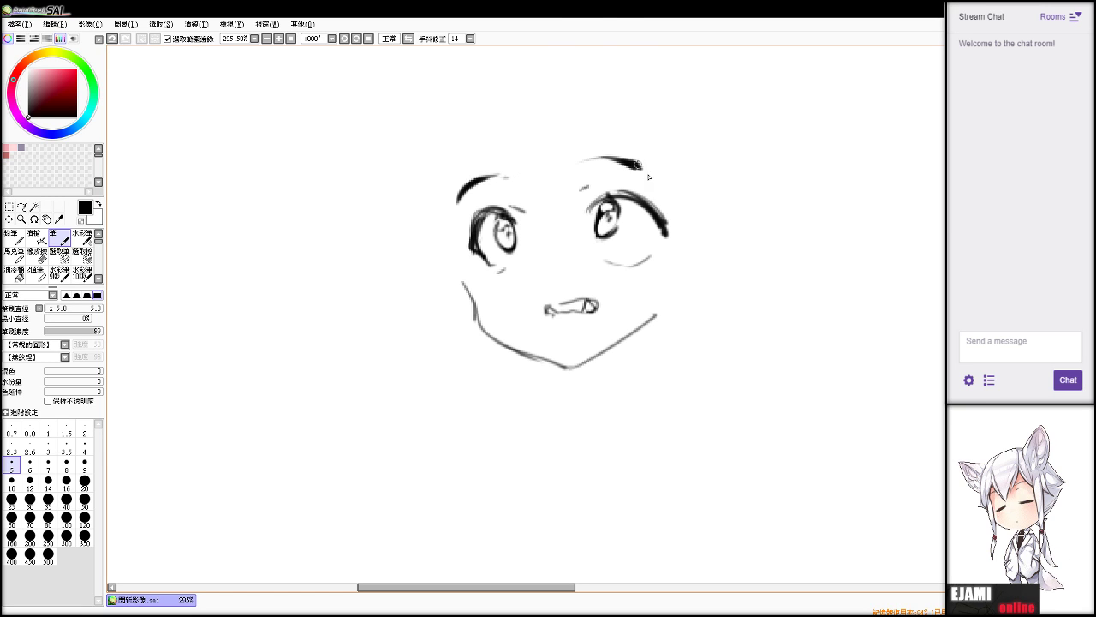
key(ctrl+z)
key(ctrl+z)
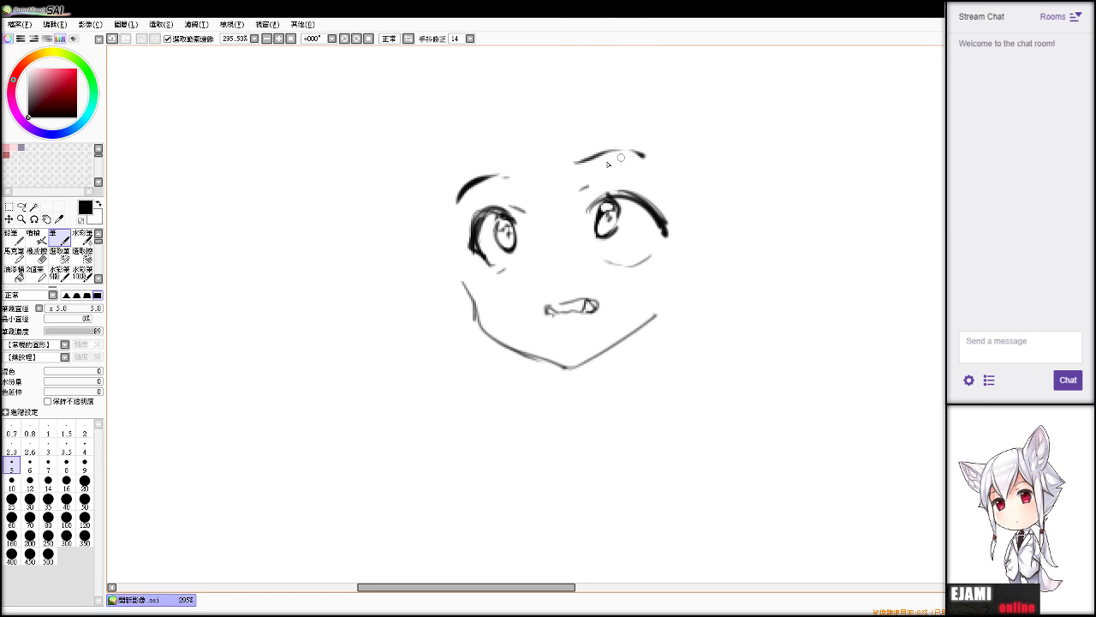
key(ctrl+z)
mouse_move(571, 167)
mouse_down()
mouse_move(607, 154)
mouse_move(638, 161)
mouse_up()
key(ctrl+z)
Redraw the left eyebrow longer with a thick outer end and add a short mark at the right eyebrow's inner end.
key(e)
mouse_move(460, 200)
mouse_down()
mouse_move(488, 174)
mouse_move(454, 201)
mouse_move(488, 178)
mouse_move(516, 185)
mouse_up()
key(v)
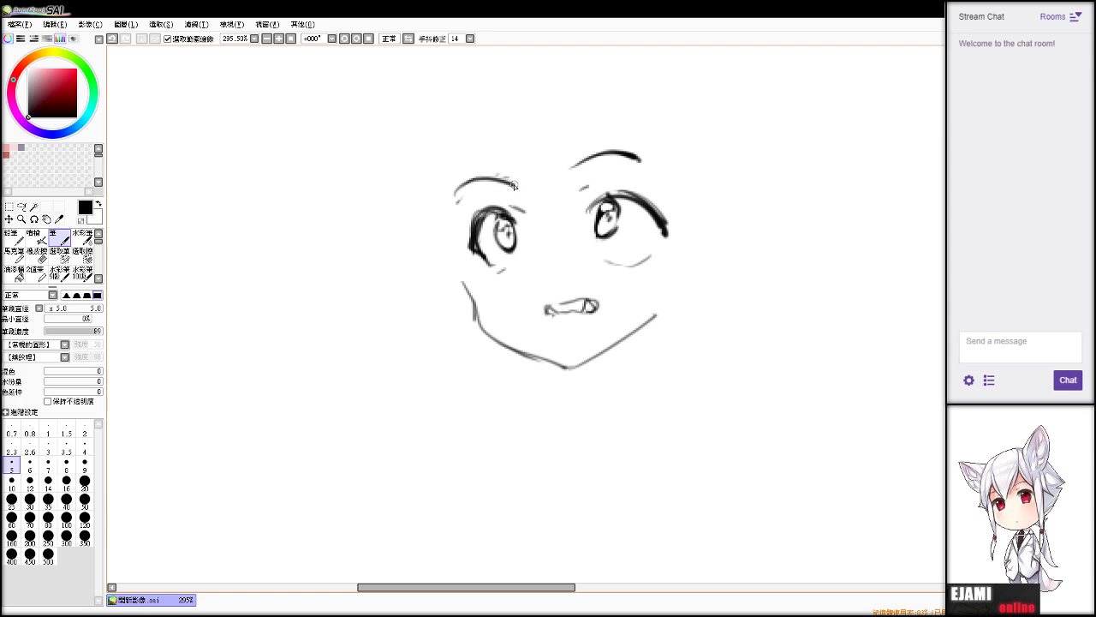
drag(454, 200, 494, 178)
key(e)
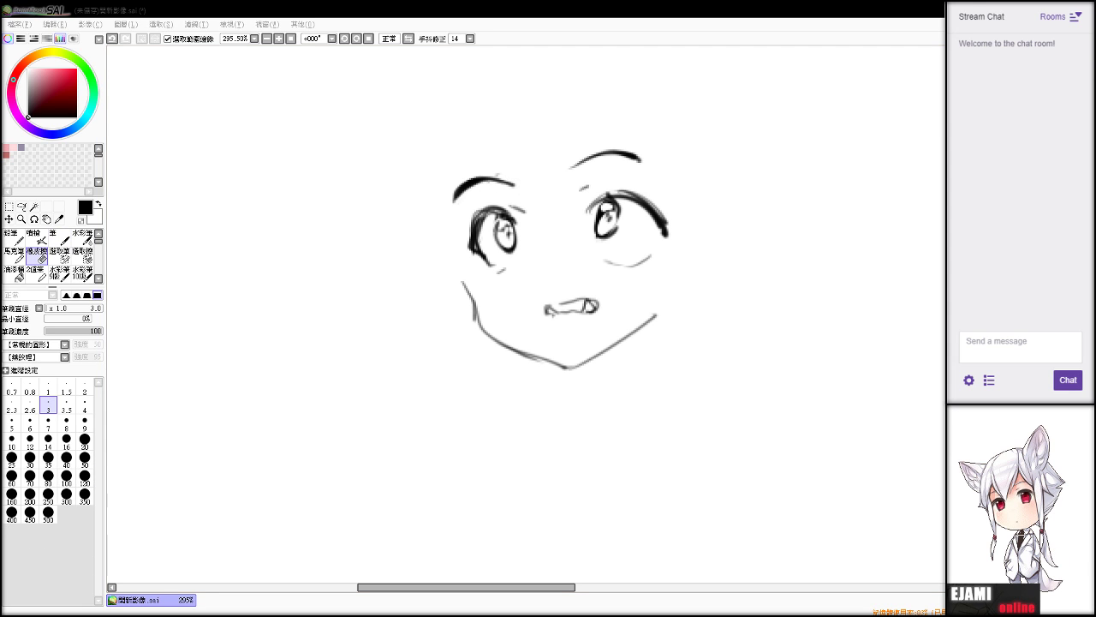
key(n)
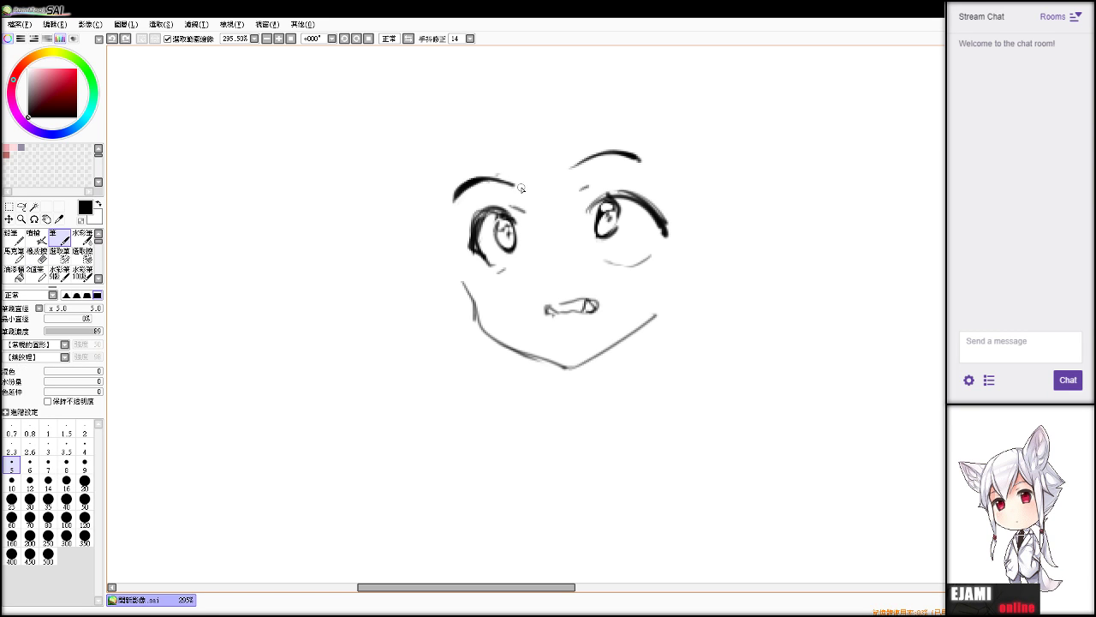
drag(557, 172, 566, 172)
Refine the right eye's iris and highlight by alternating small brush and eraser strokes.
scroll(557, 313, down, 5)
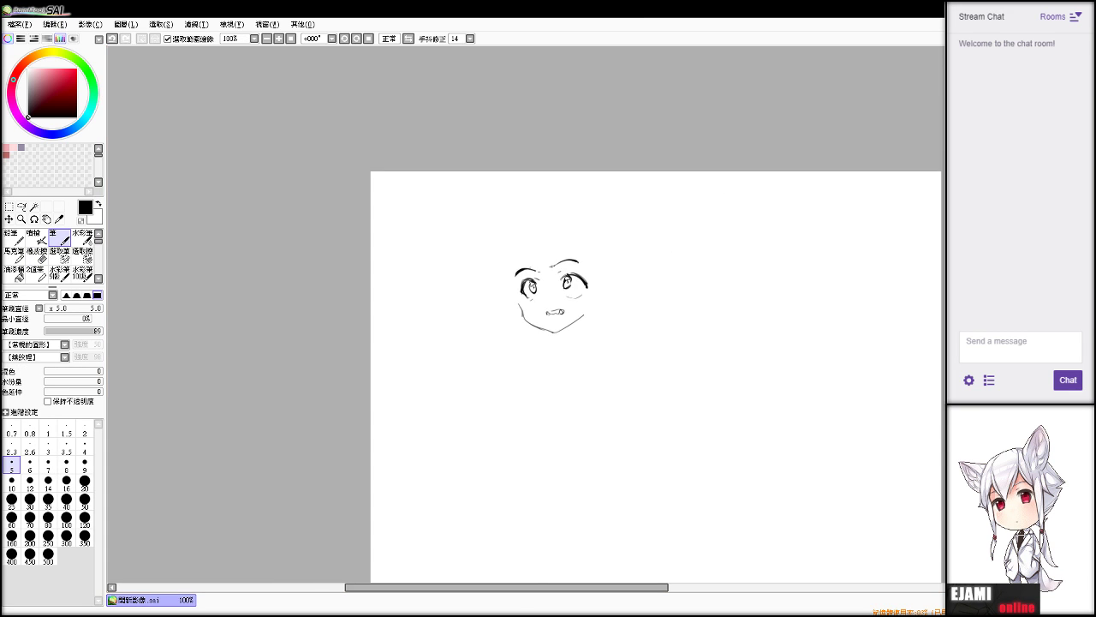
scroll(557, 314, up, 4)
drag(758, 228, 809, 229)
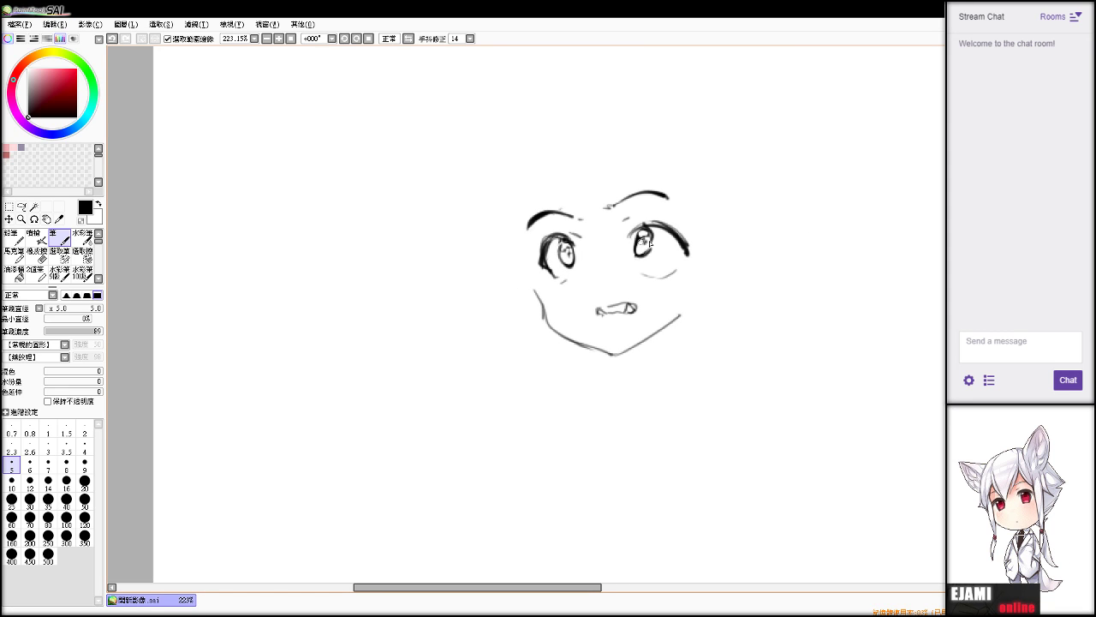
key(e)
key(n)
key(e)
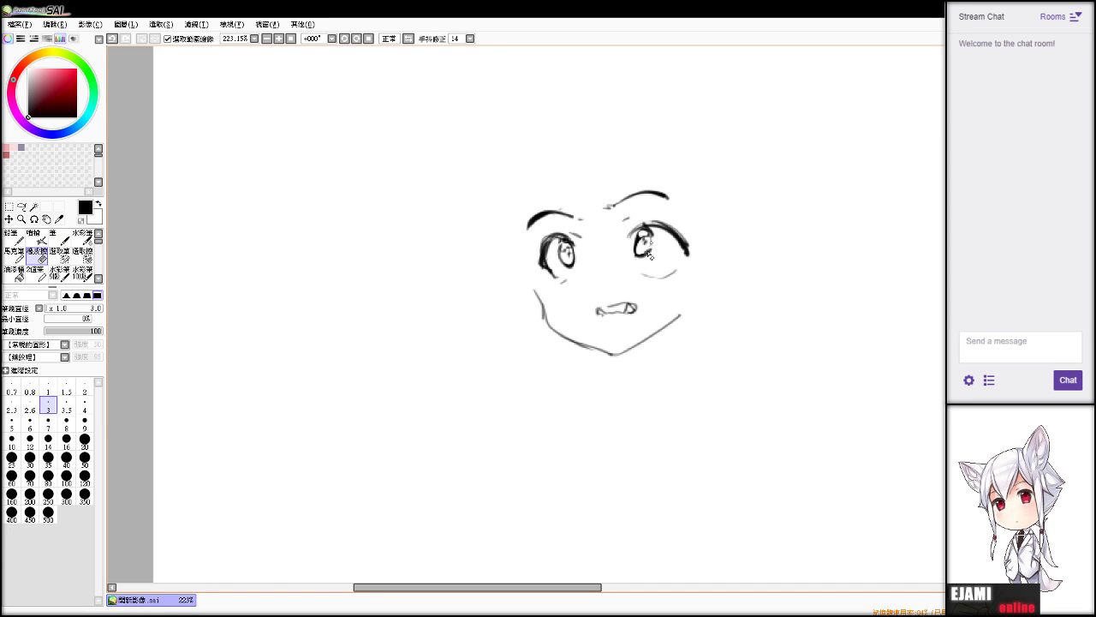
key(n)
key(e)
key(n)
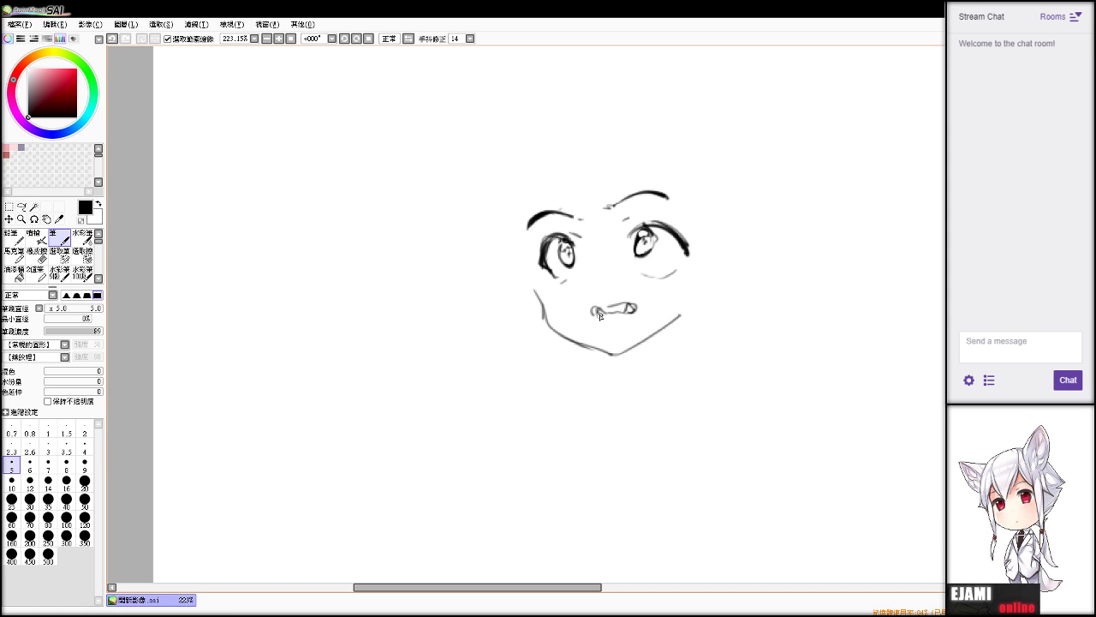
Erase parts of the narrow mouth and redraw it as a rounded open mouth.
key(ctrl+z)
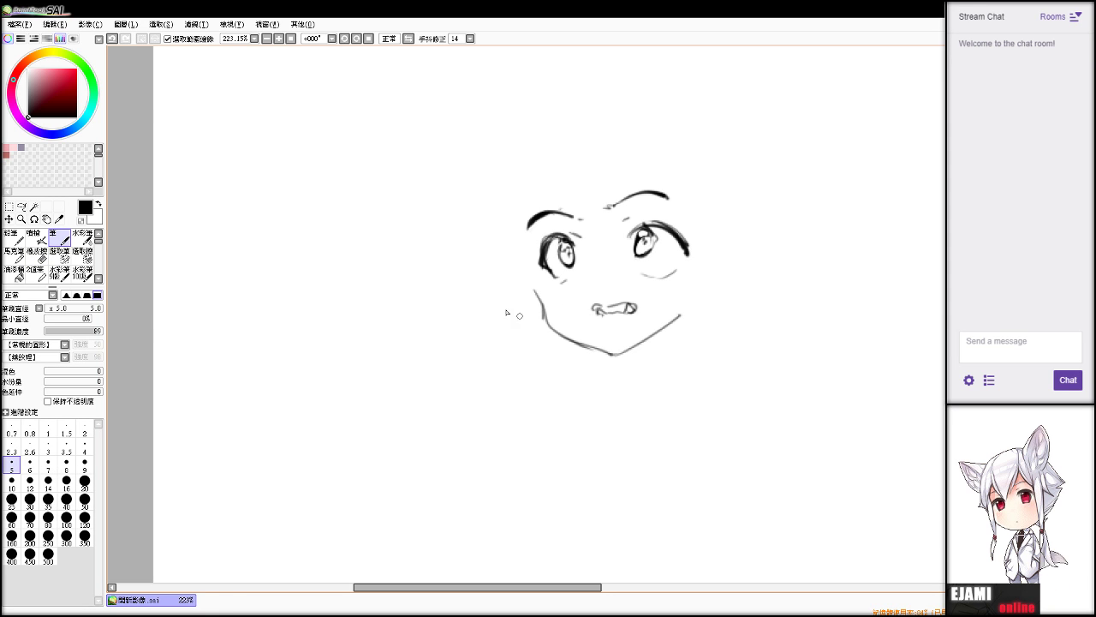
drag(701, 272, 775, 293)
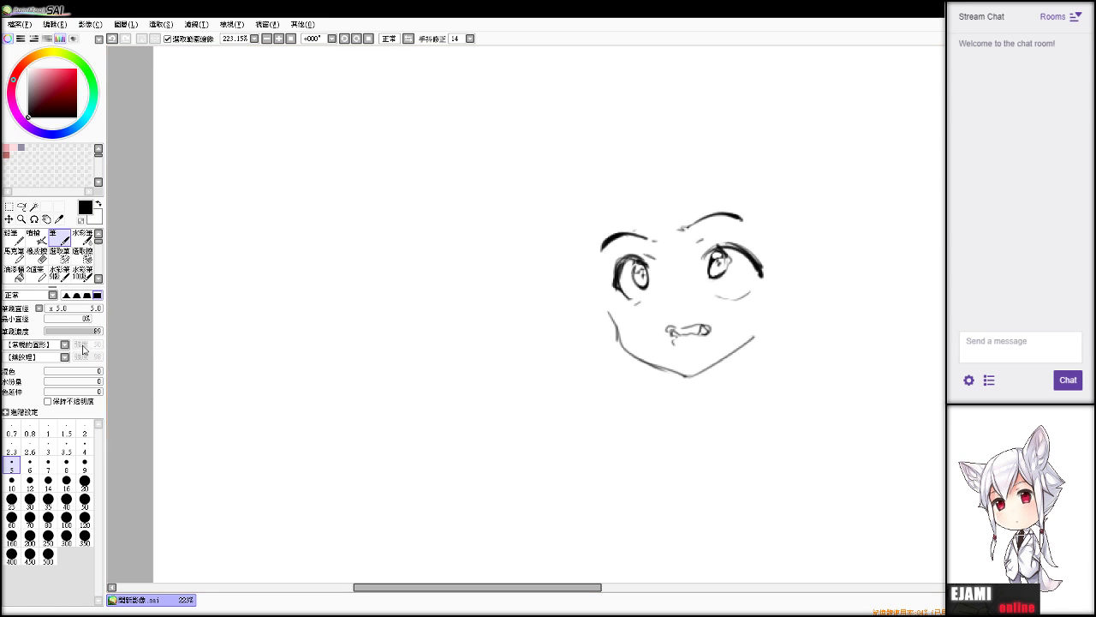
key(e)
click(54, 309)
key(ctrl+z)
key(b)
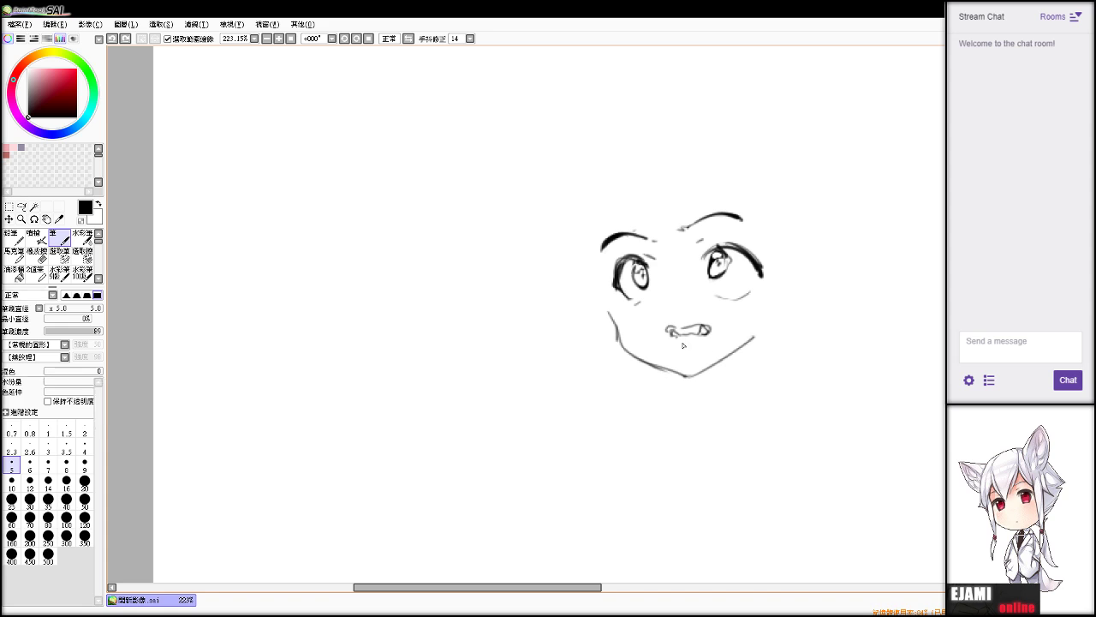
key(e)
mouse_move(672, 333)
mouse_down()
mouse_move(712, 335)
mouse_move(691, 326)
mouse_move(700, 341)
mouse_up()
key(b)
key(ctrl+z)
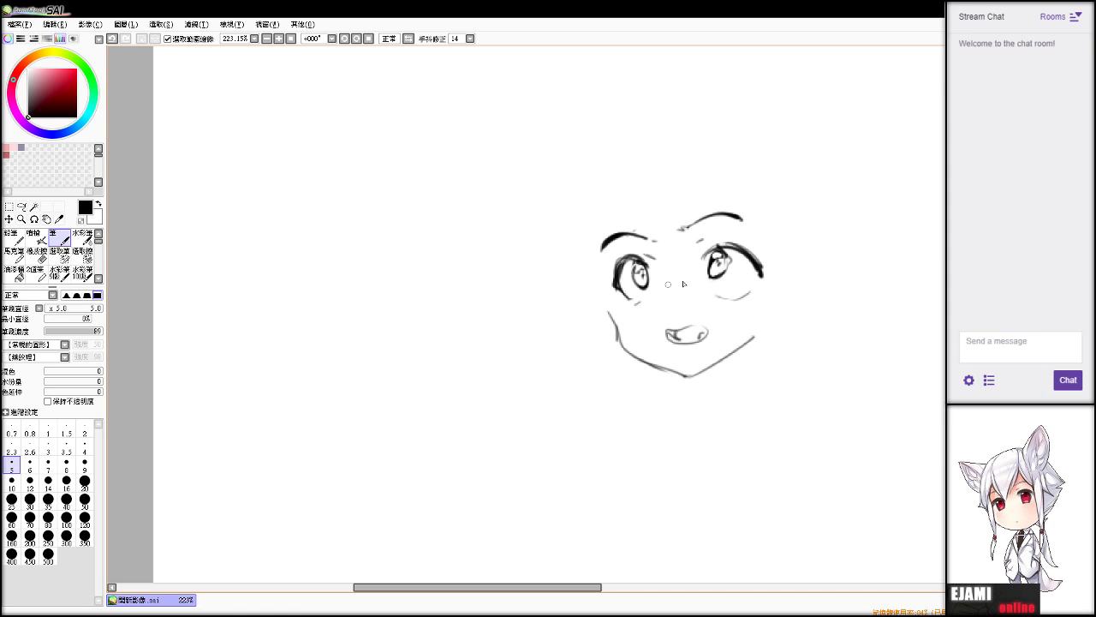
Retouch the iris outline and inner details of the right eye with the eraser and brush.
key(e)
drag(735, 256, 721, 273)
key(b)
key(ctrl+z)
drag(815, 262, 734, 245)
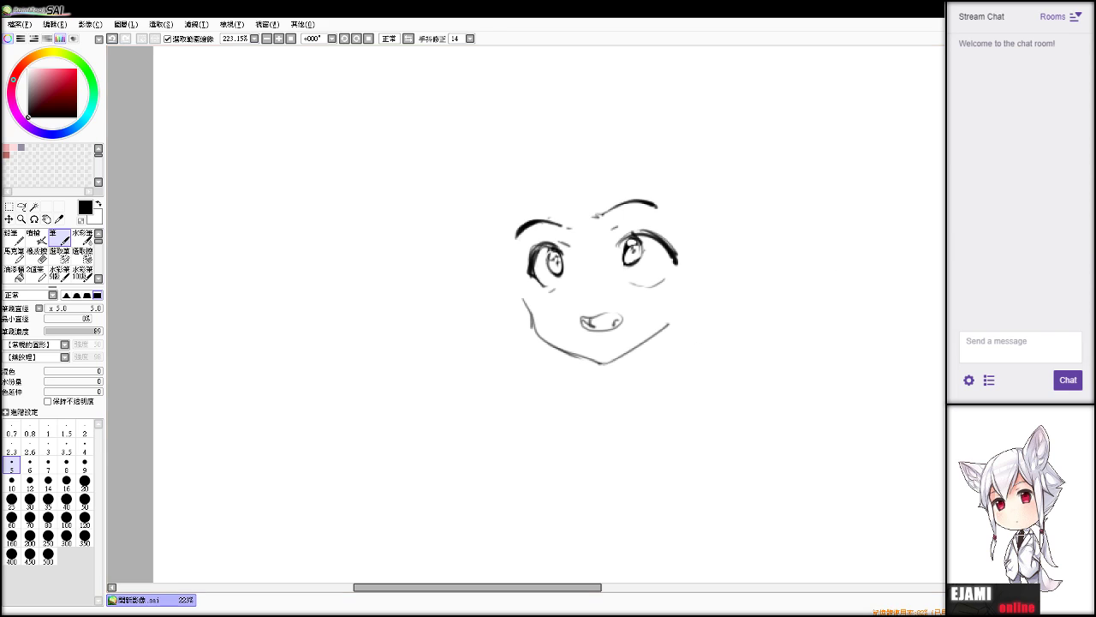
Select the whole canvas and sketch the fringe across the forehead with a point between the eyes and a curved strand above the left eyebrow.
key(ctrl+a)
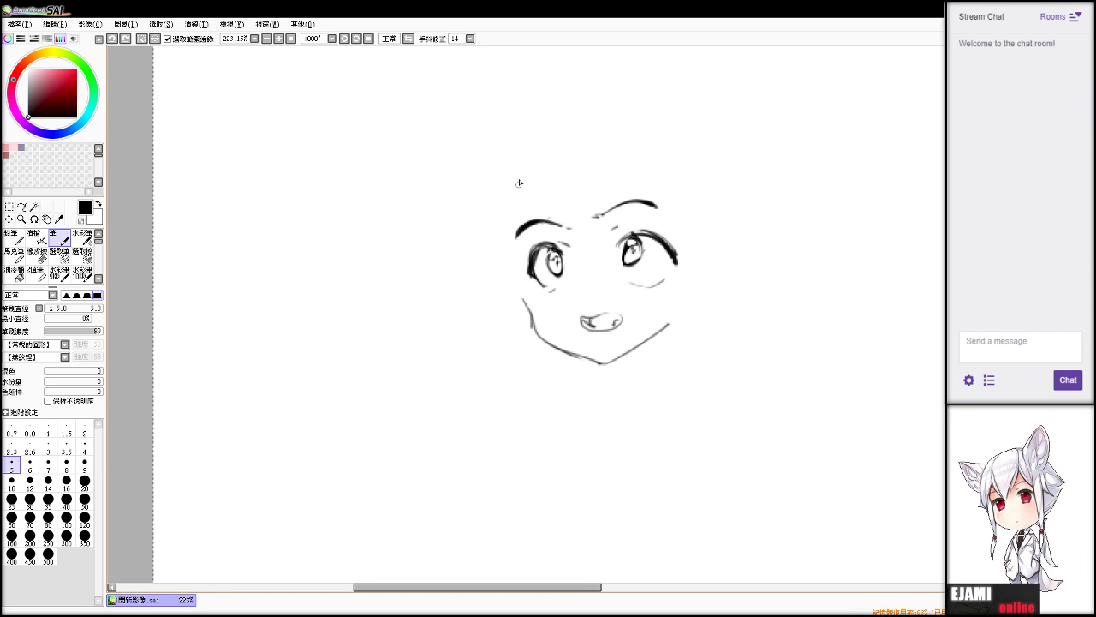
drag(523, 215, 574, 251)
drag(640, 198, 639, 176)
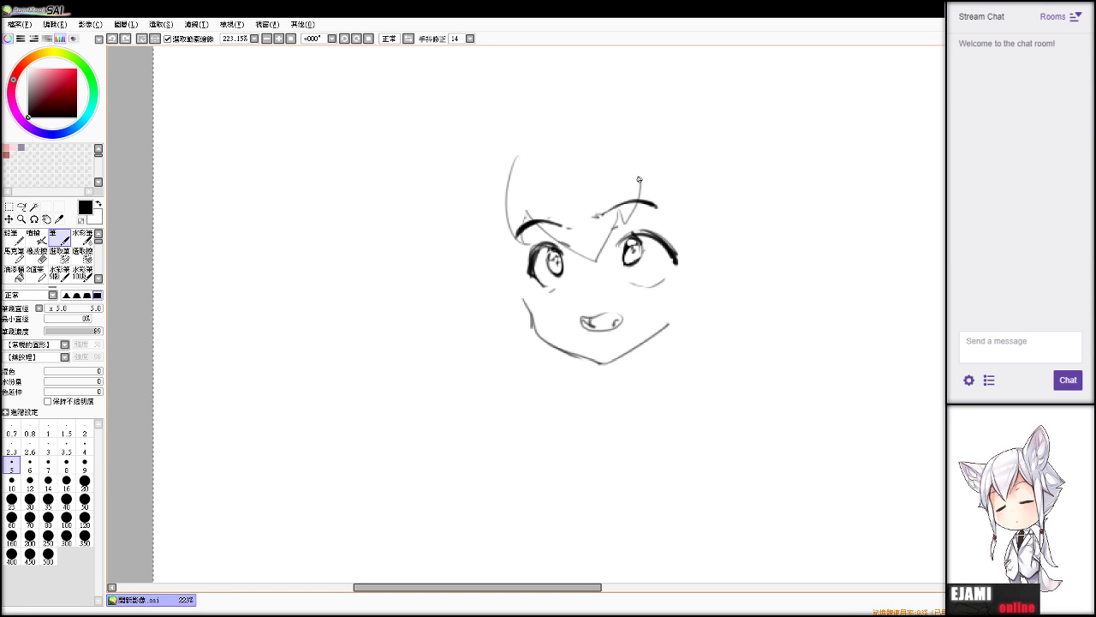
drag(523, 205, 518, 236)
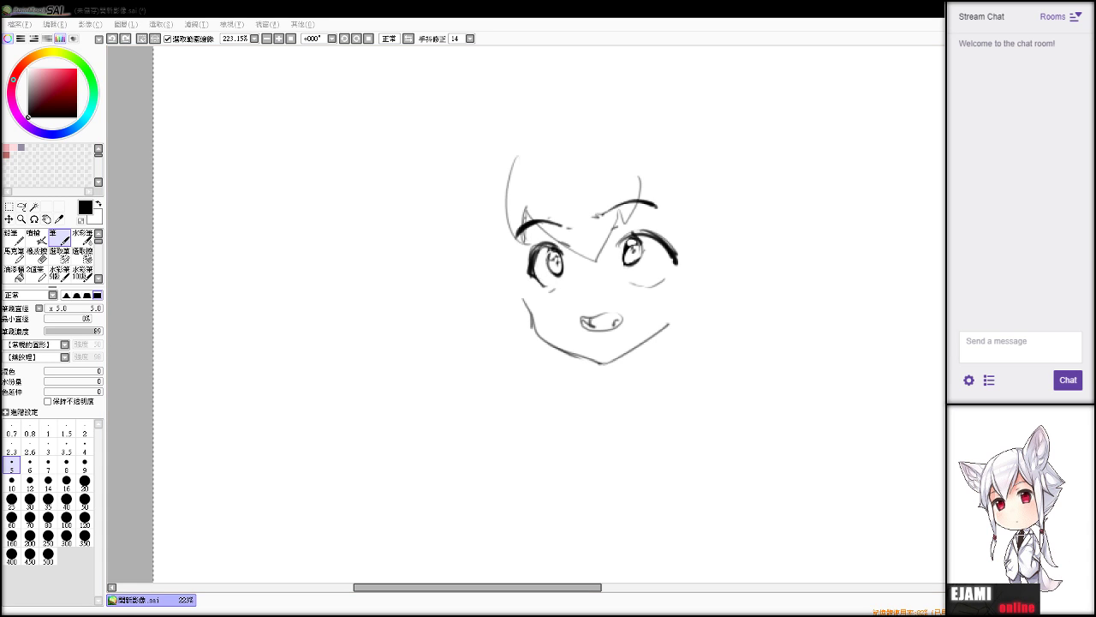
drag(659, 240, 630, 232)
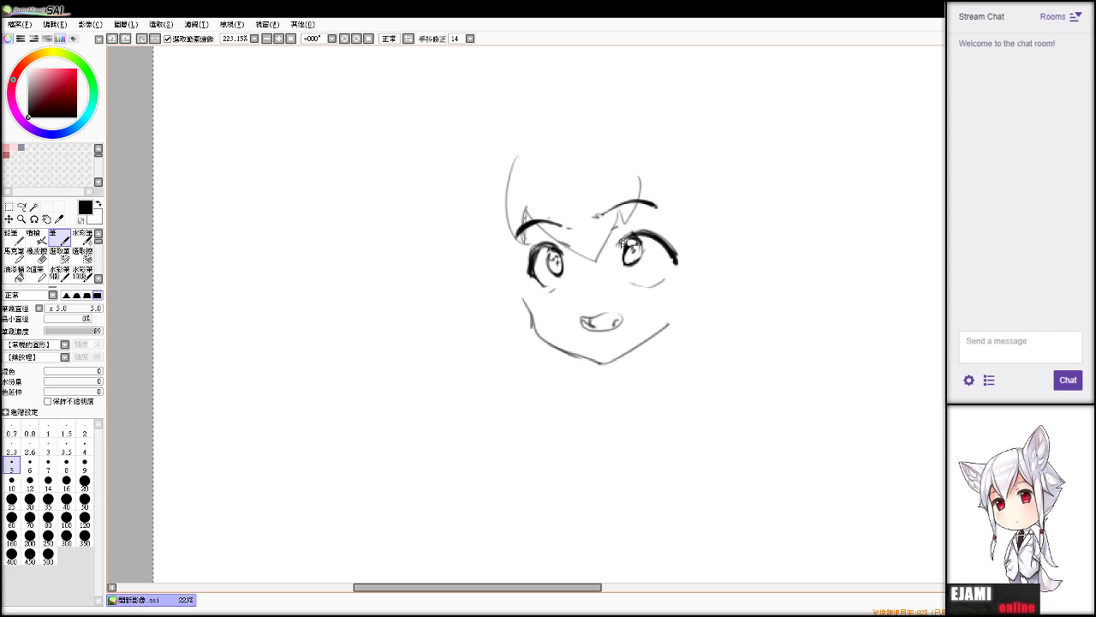
key(ctrl+z)
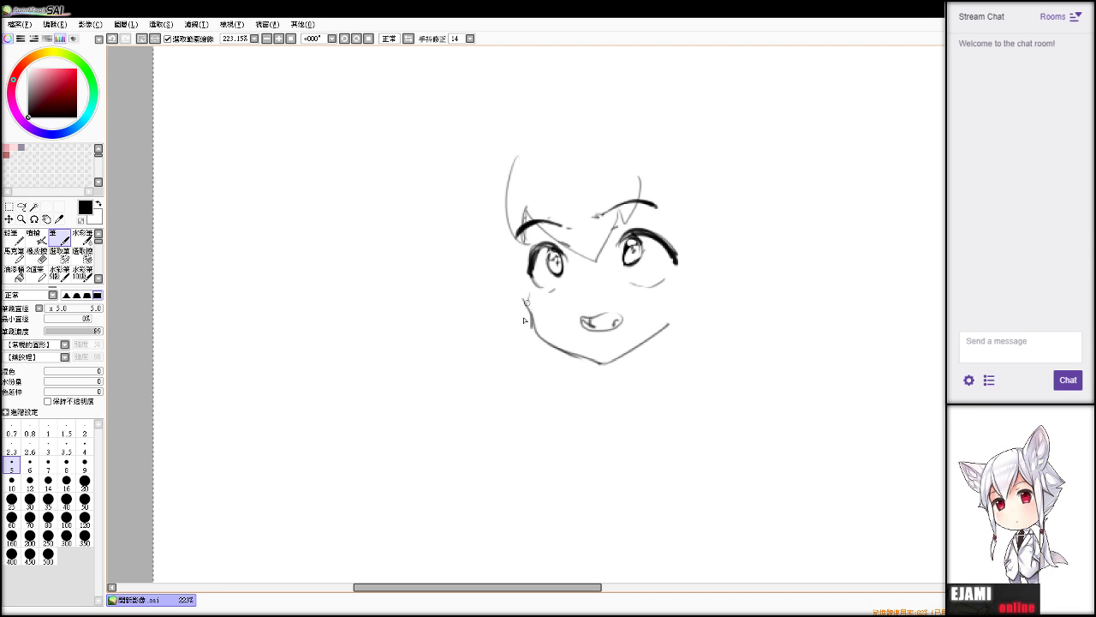
Add short blush strokes on both cheeks and small lash flicks at the outer corners of both eyes.
drag(537, 296, 533, 319)
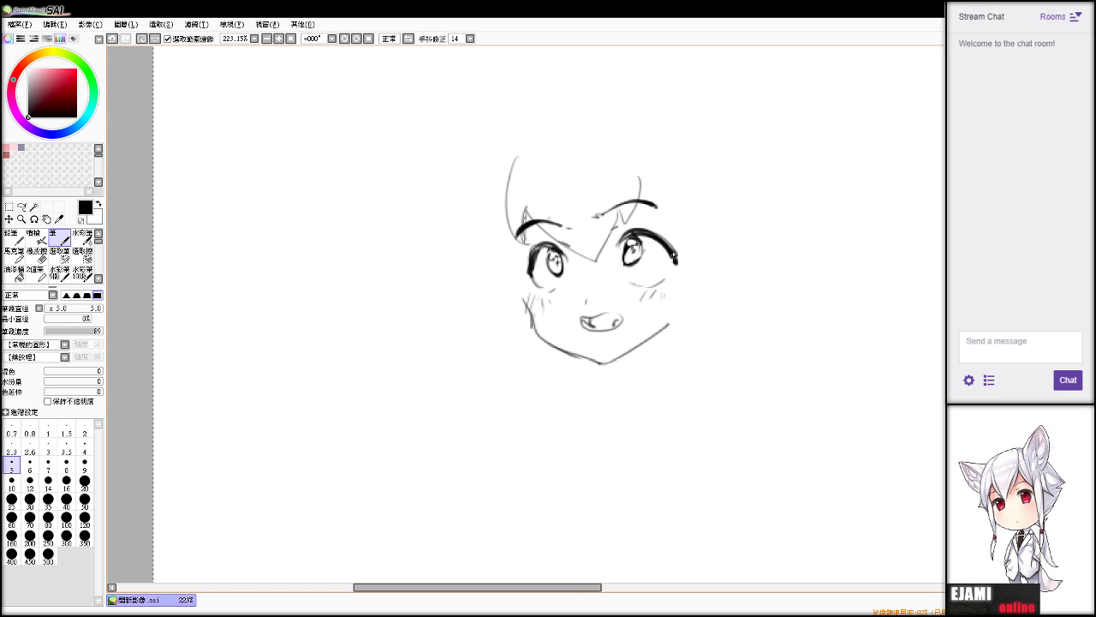
drag(673, 258, 680, 263)
drag(519, 269, 531, 277)
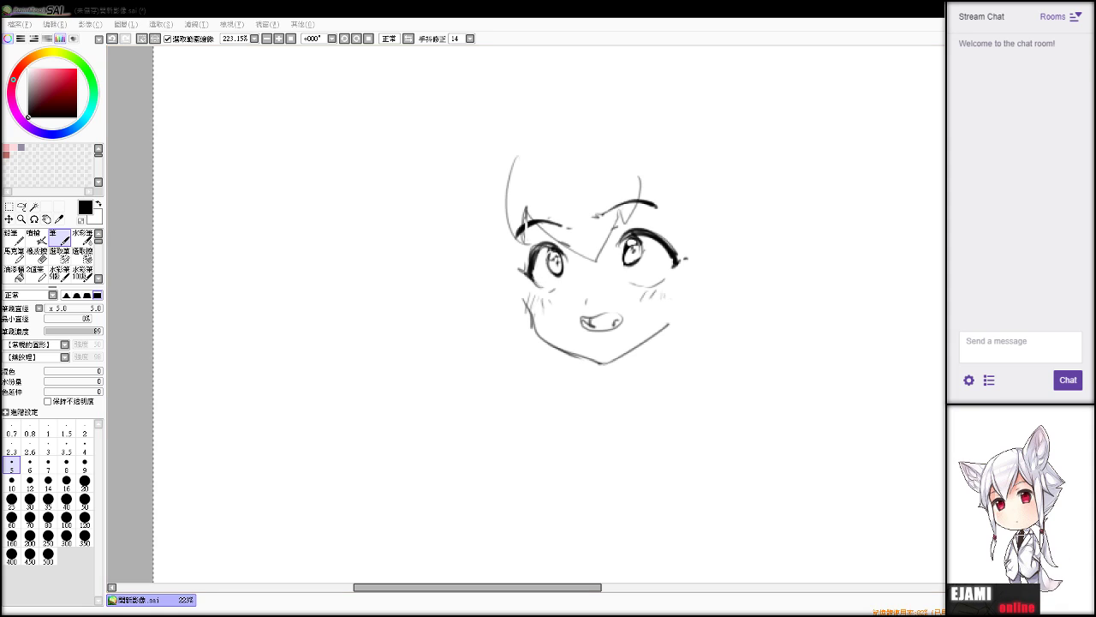
Sketch the outer hair on the left side of the head, curving down into flicked tips beside the cheek.
mouse_move(500, 169)
mouse_down()
mouse_move(479, 248)
mouse_move(458, 264)
mouse_move(507, 289)
mouse_move(469, 252)
mouse_move(497, 261)
mouse_up()
key(e)
key(e)
key(ctrl+z)
key(ctrl+z)
key(ctrl+z)
key(ctrl+z)
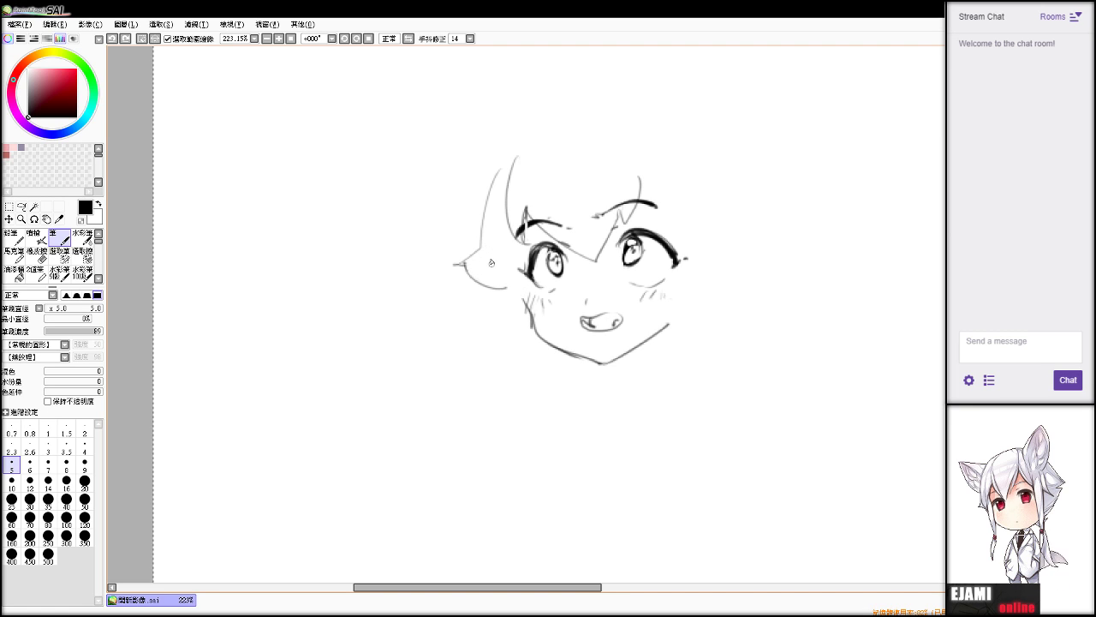
key(ctrl+z)
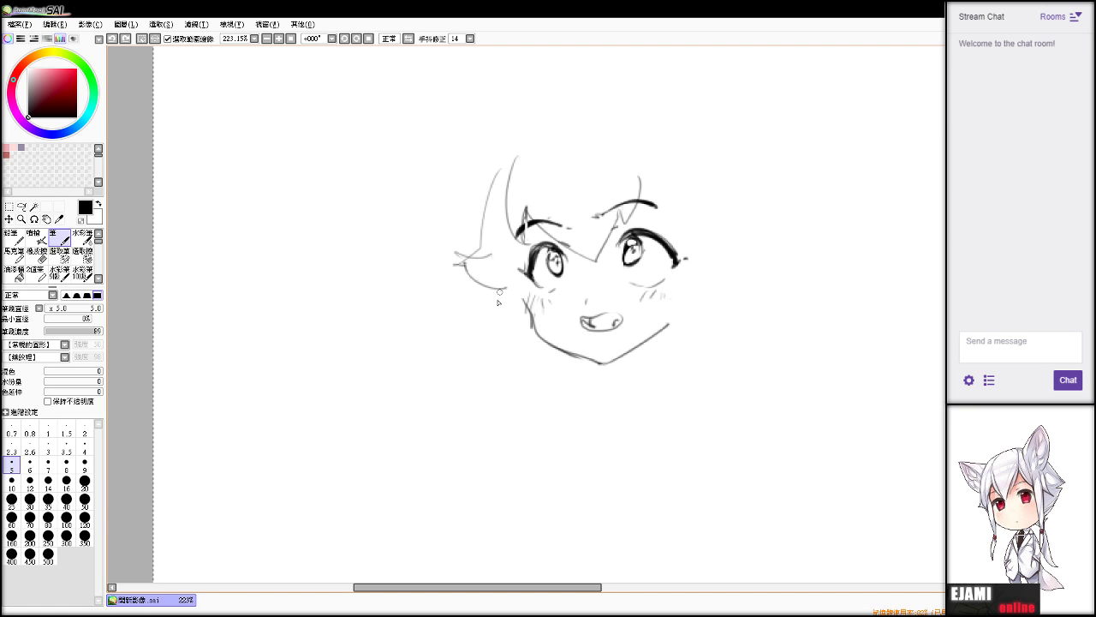
drag(504, 289, 520, 293)
Draw the right fringe strand from its peak above the eyebrow down to the right eye's outer corner.
mouse_move(666, 191)
mouse_down()
mouse_move(689, 264)
mouse_move(702, 243)
mouse_up()
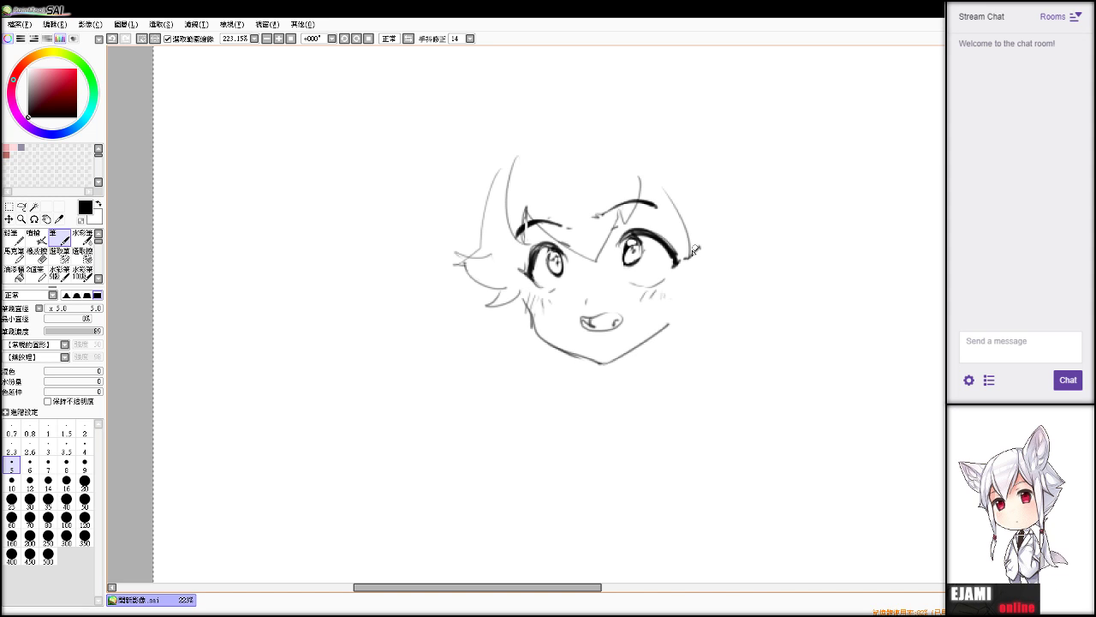
key(ctrl+z)
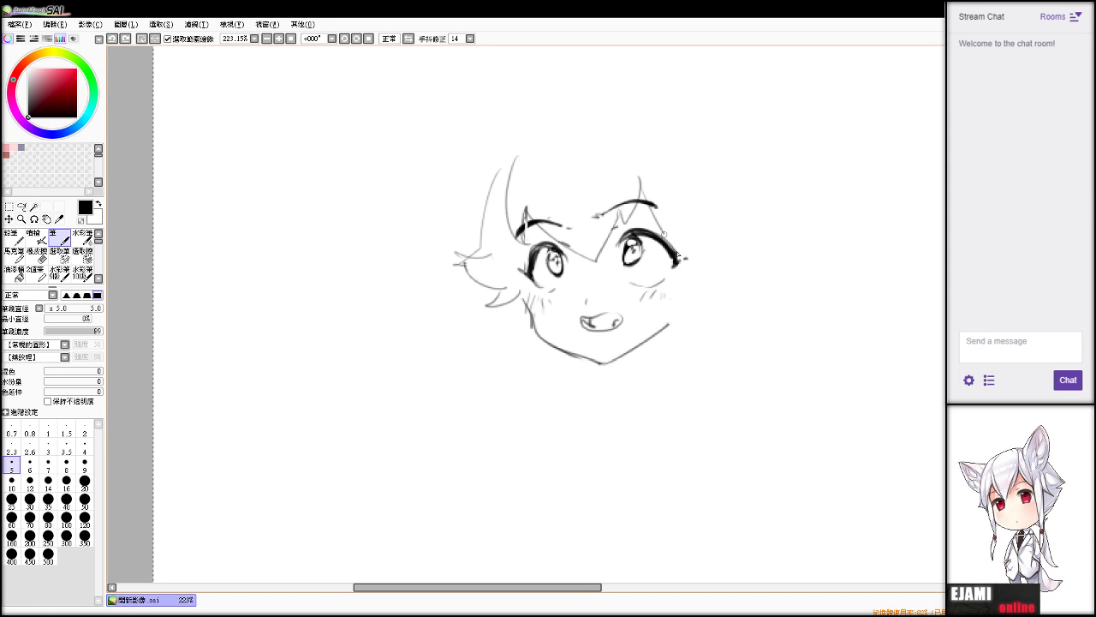
drag(639, 178, 680, 245)
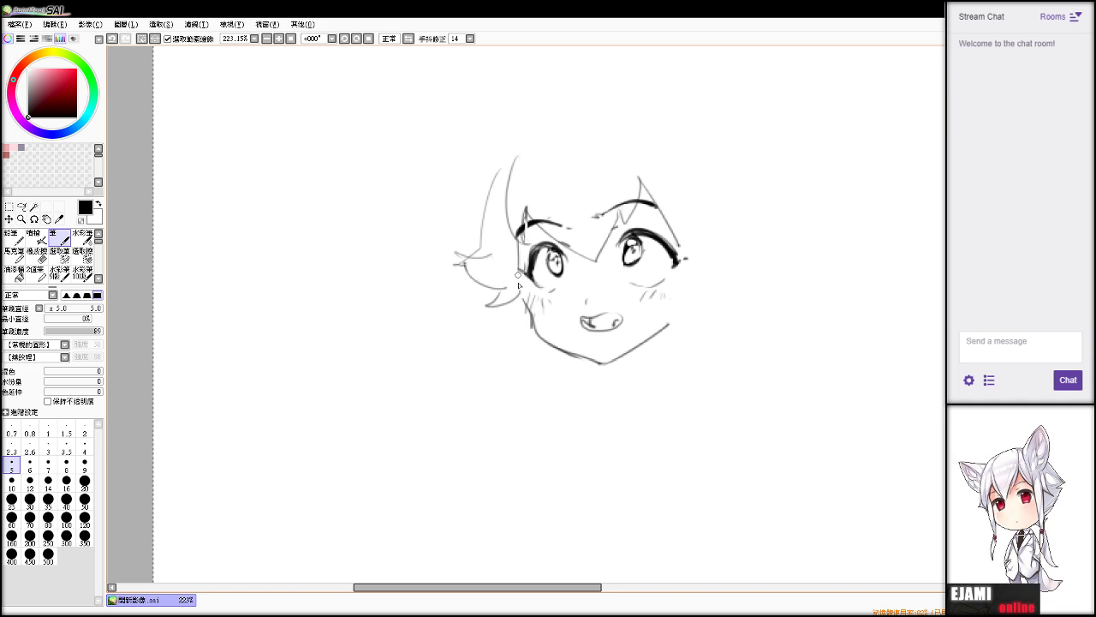
drag(518, 275, 520, 296)
key(ctrl+z)
drag(517, 239, 525, 282)
key(ctrl+z)
key(ctrl+z)
mouse_move(517, 239)
mouse_down()
mouse_move(546, 343)
mouse_move(523, 294)
mouse_move(546, 340)
mouse_up()
key(ctrl+z)
drag(524, 298, 538, 335)
key(ctrl+z)
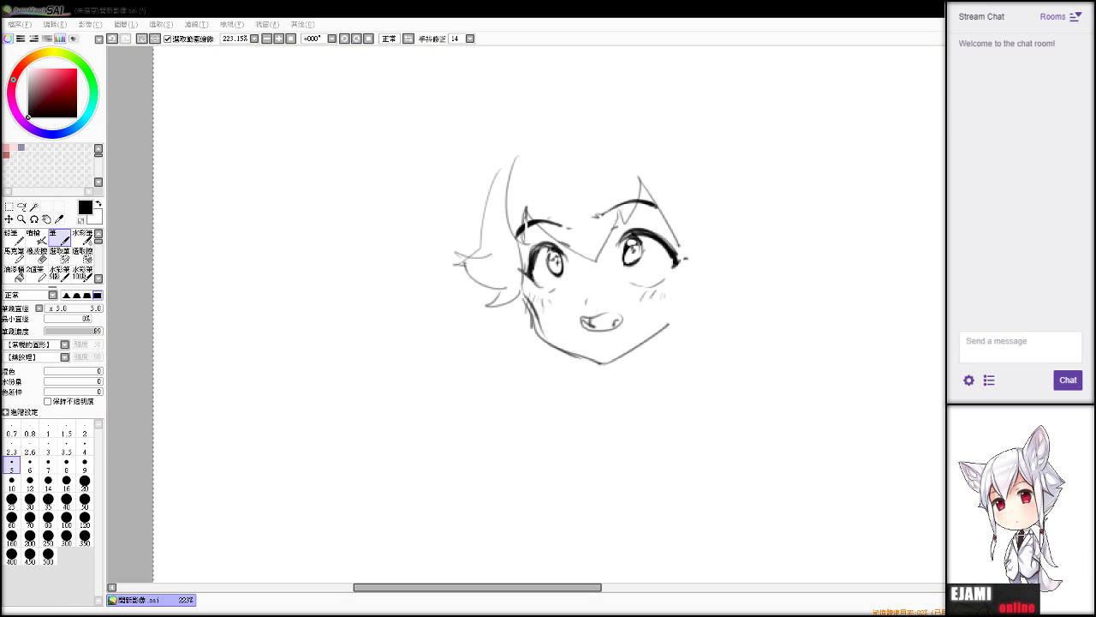
key(ctrl+z)
key(ctrl+z)
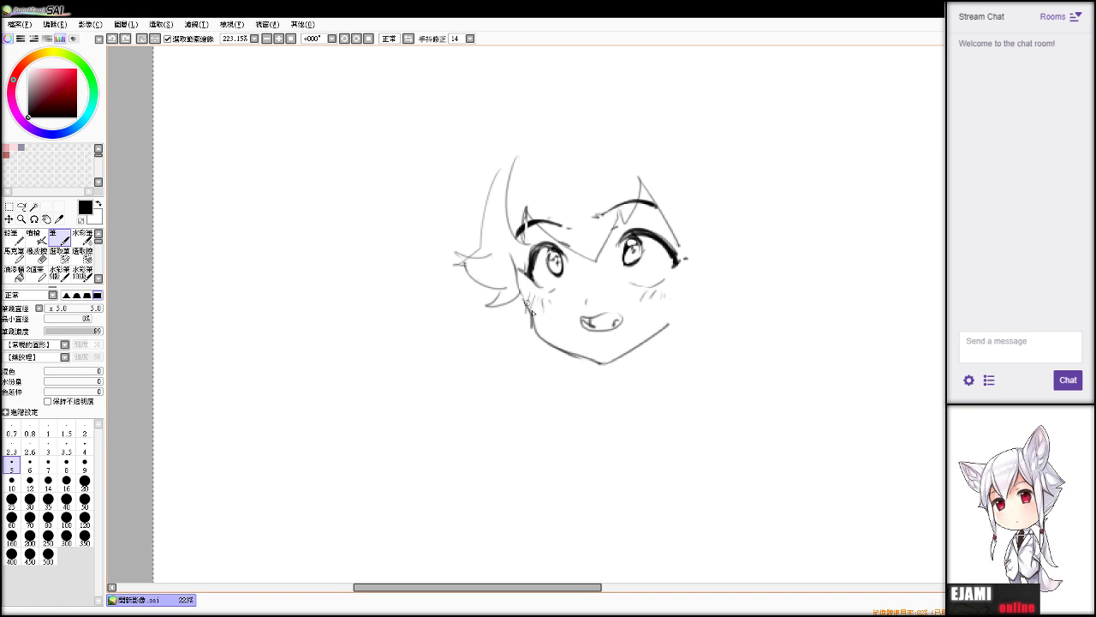
key(ctrl+z)
key(ctrl+z)
Redraw the left cheek contour as a darker line running from beside the left eye down to the jaw.
mouse_move(516, 269)
mouse_down()
mouse_move(551, 347)
mouse_move(523, 300)
mouse_move(536, 336)
mouse_move(573, 373)
mouse_move(529, 302)
mouse_move(563, 351)
mouse_move(527, 319)
mouse_move(546, 347)
mouse_up()
key(ctrl+z)
key(e)
key(n)
Set the eraser size to 13 and clear the canvas selection.
key(e)
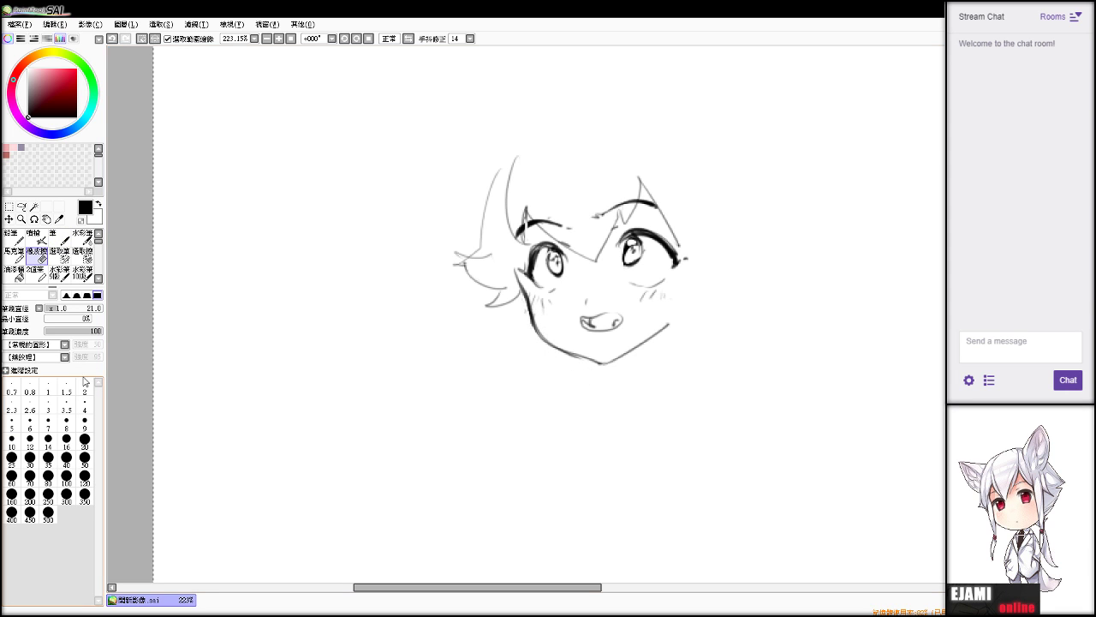
drag(60, 308, 54, 310)
click(173, 25)
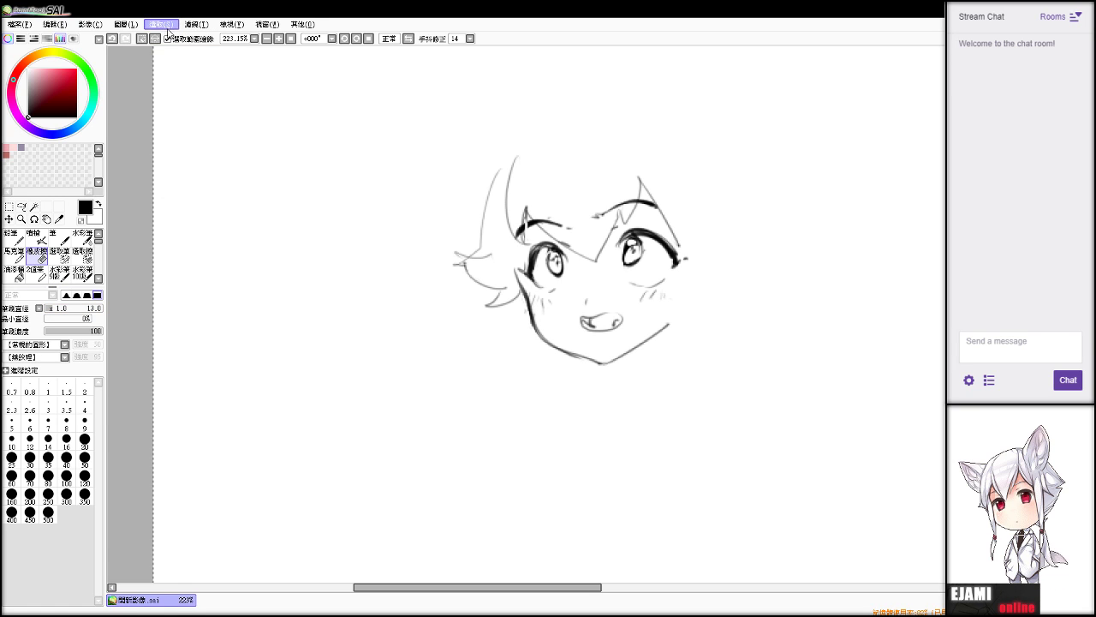
click(174, 37)
Retouch the right eye's iris with the brush and eraser, lightening its outline and inner shading.
drag(707, 183, 634, 159)
key(n)
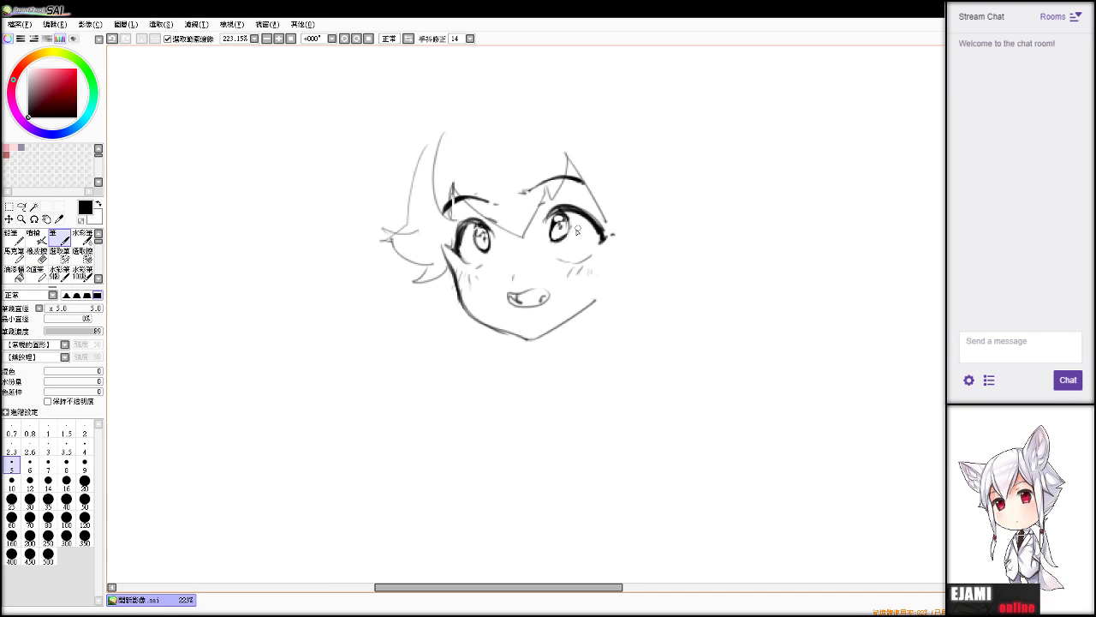
drag(569, 211, 561, 239)
key(e)
key(n)
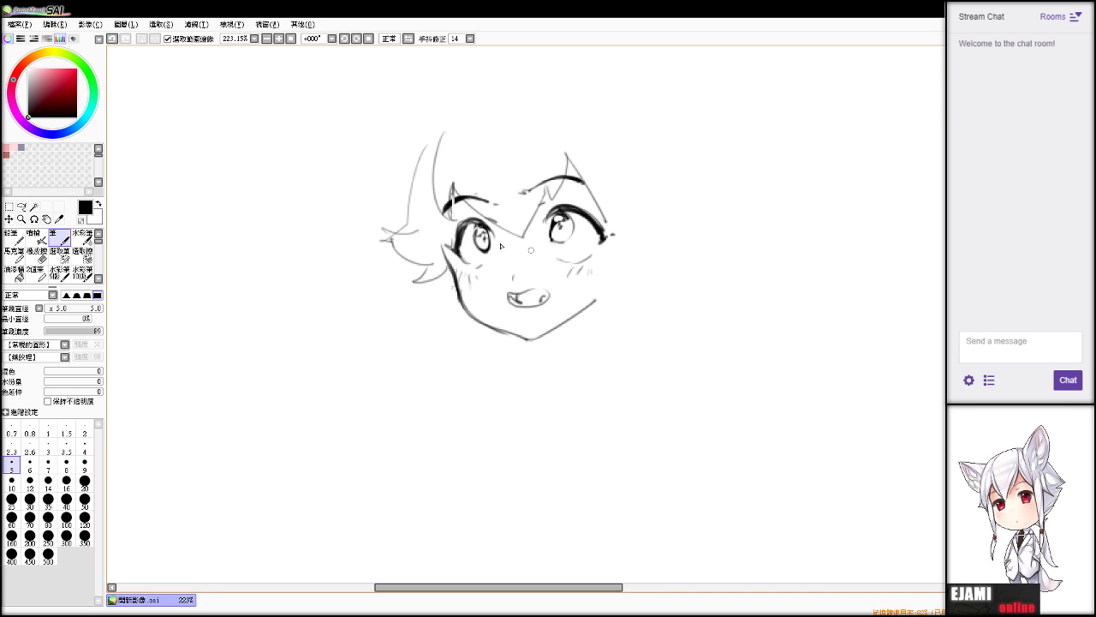
Retouch the left eye's iris and highlight with small alternating eraser and brush strokes.
key(e)
key(v)
mouse_move(472, 231)
mouse_down()
mouse_move(479, 252)
mouse_move(478, 237)
mouse_up()
key(e)
key(v)
key(ctrl+z)
key(e)
key(v)
Erase the right eye's faint lower lid line and redraw it curving down from the outer corner.
key(e)
mouse_move(556, 257)
mouse_down()
mouse_move(593, 254)
mouse_move(557, 258)
mouse_move(594, 249)
mouse_move(603, 234)
mouse_move(589, 257)
mouse_up()
key(n)
key(ctrl+z)
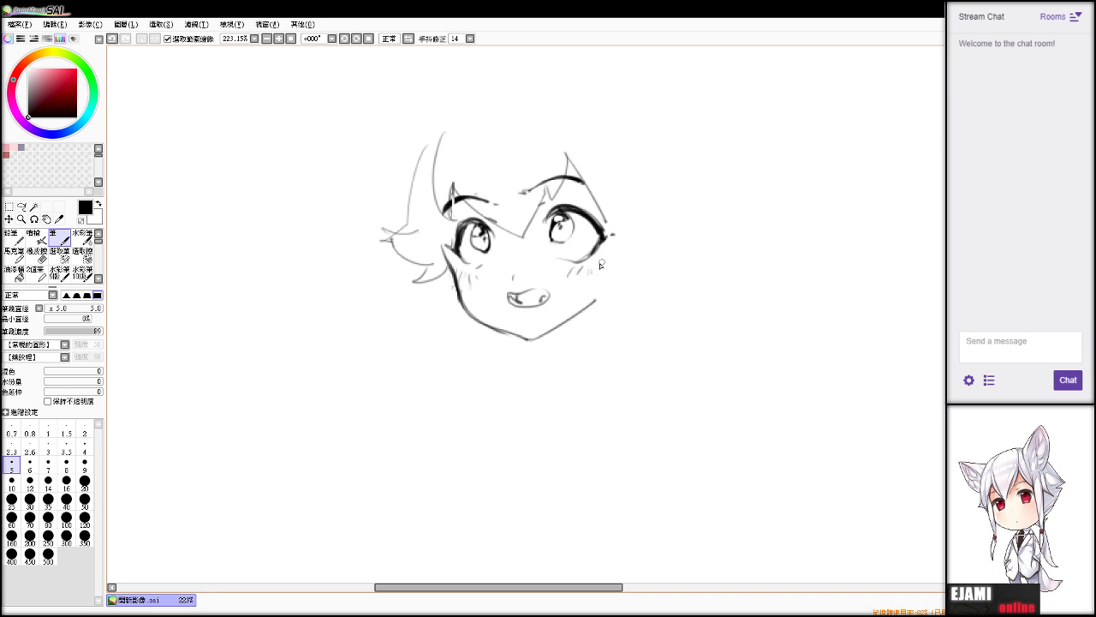
Clean up and thicken the right eye's outer corner and lower lid by alternating eraser and brush strokes.
key(e)
key(n)
key(e)
key(n)
drag(572, 259, 581, 272)
key(e)
key(n)
key(e)
key(n)
drag(577, 217, 602, 243)
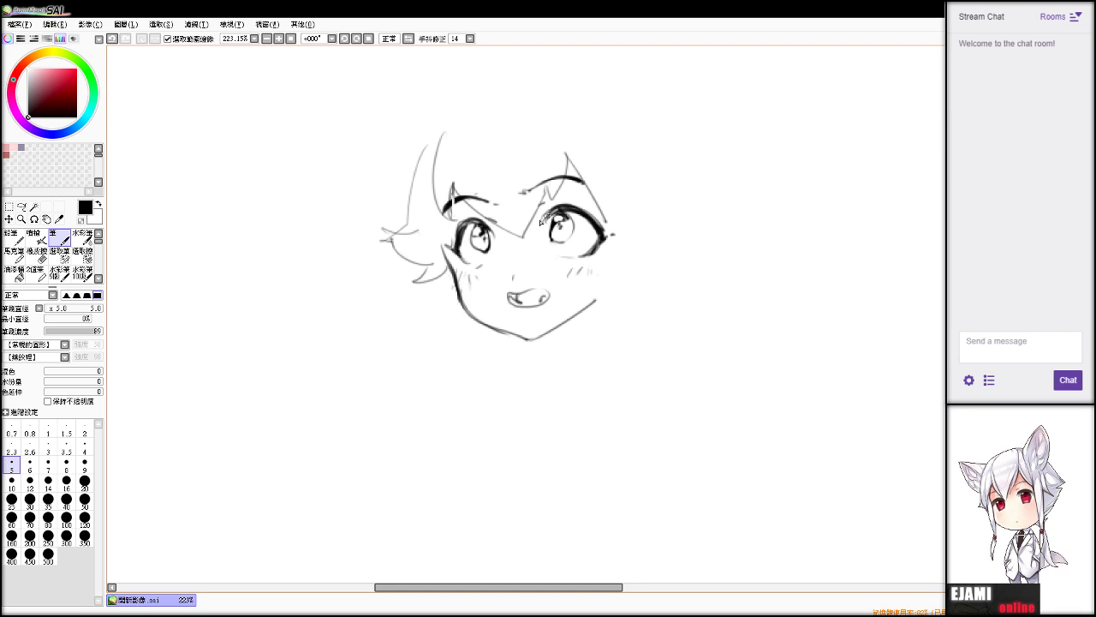
Darken the right eye's upper lash line and the left eye's outer lash line.
drag(543, 217, 586, 212)
key(alt+Tab)
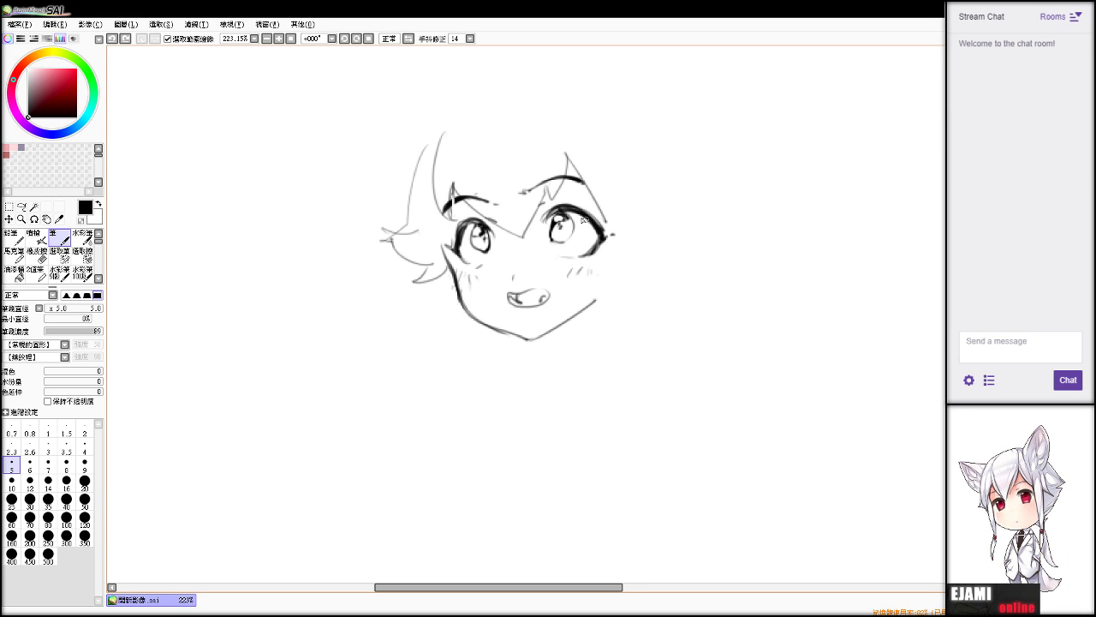
drag(574, 207, 603, 229)
key(ctrl+z)
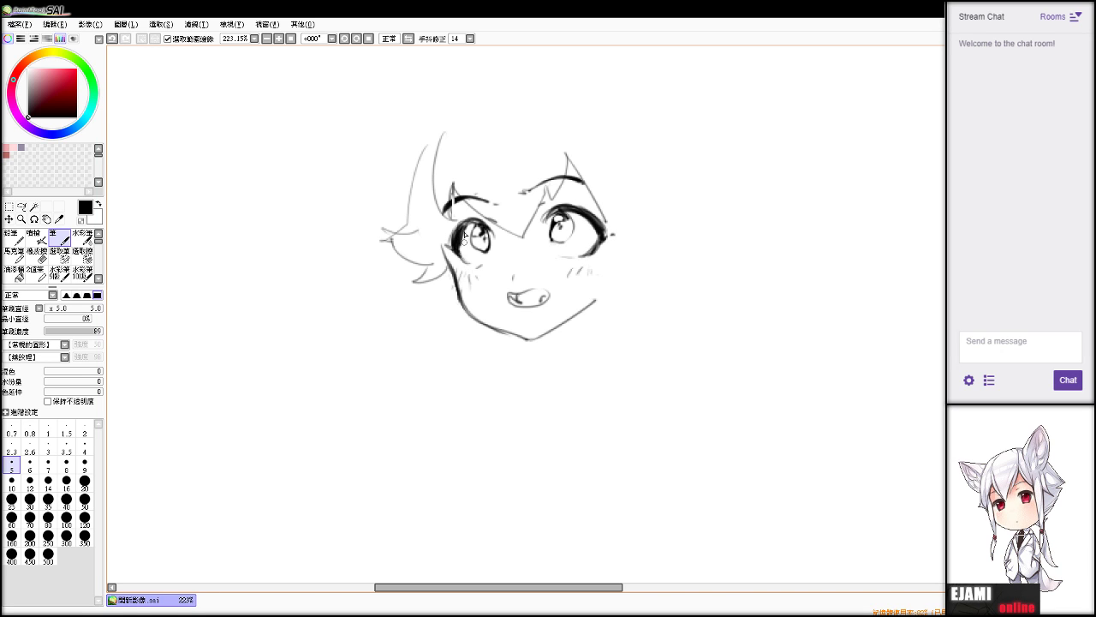
drag(461, 236, 466, 264)
key(ctrl+z)
Sketch the crown of the head as an arc from the left hair outline over the top of the forehead.
mouse_move(427, 137)
mouse_down()
mouse_move(464, 104)
mouse_move(520, 91)
mouse_up()
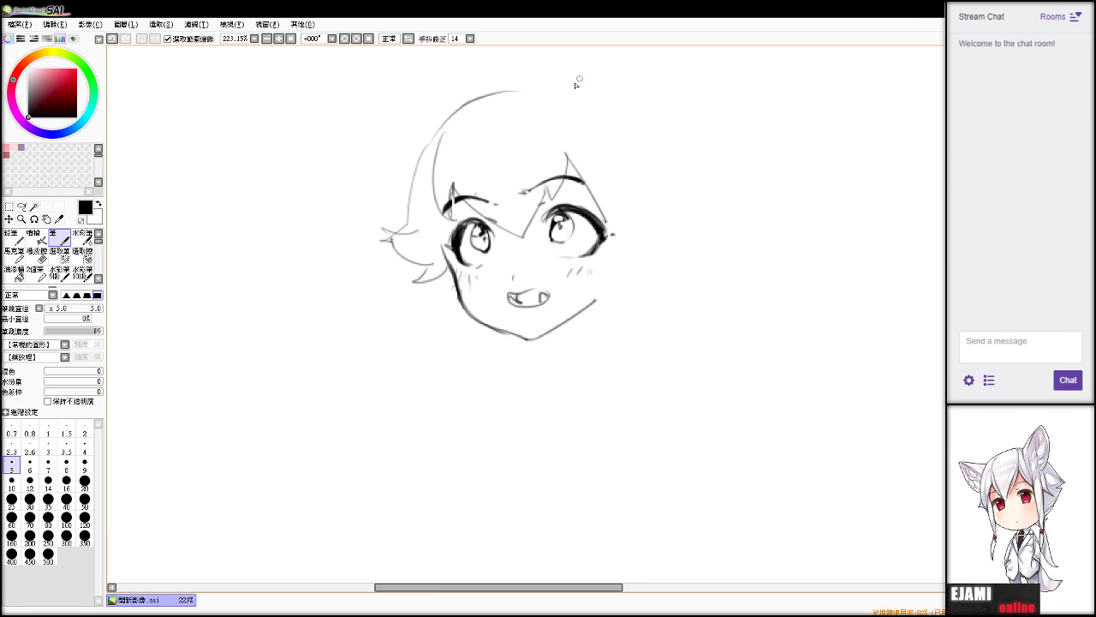
drag(448, 114, 575, 97)
key(ctrl+z)
drag(459, 110, 582, 100)
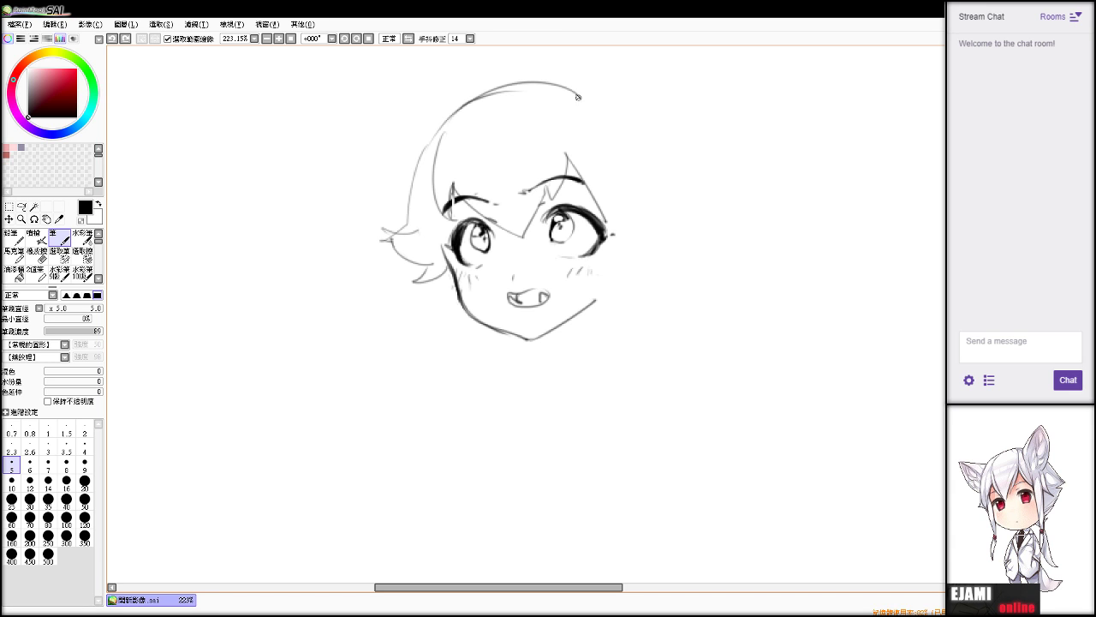
key(e)
key(n)
key(alt+Tab)
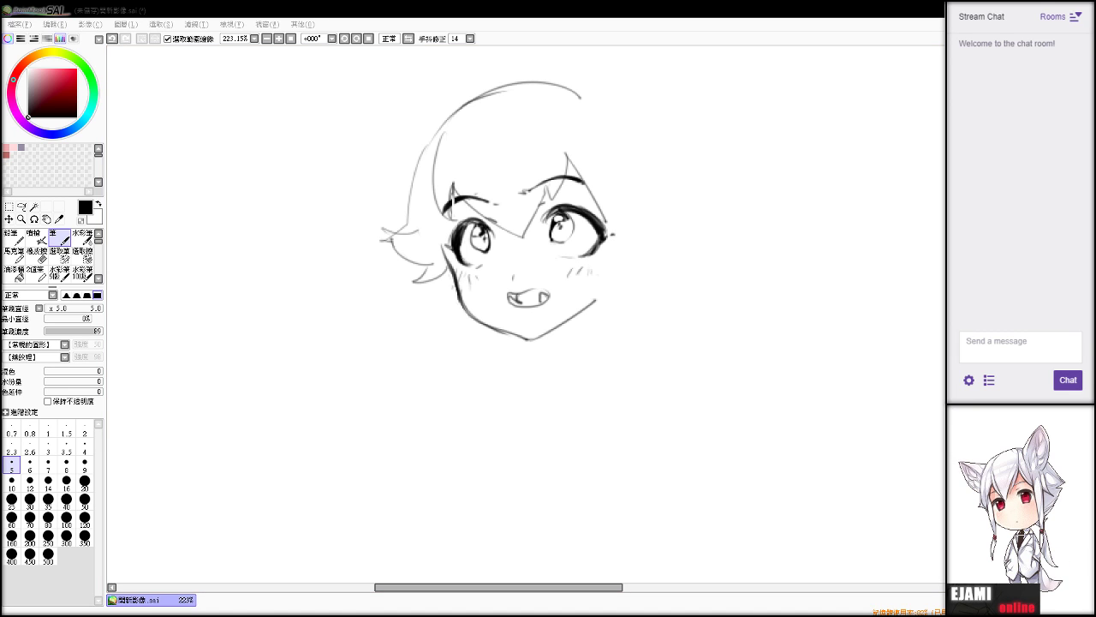
key(alt+Tab)
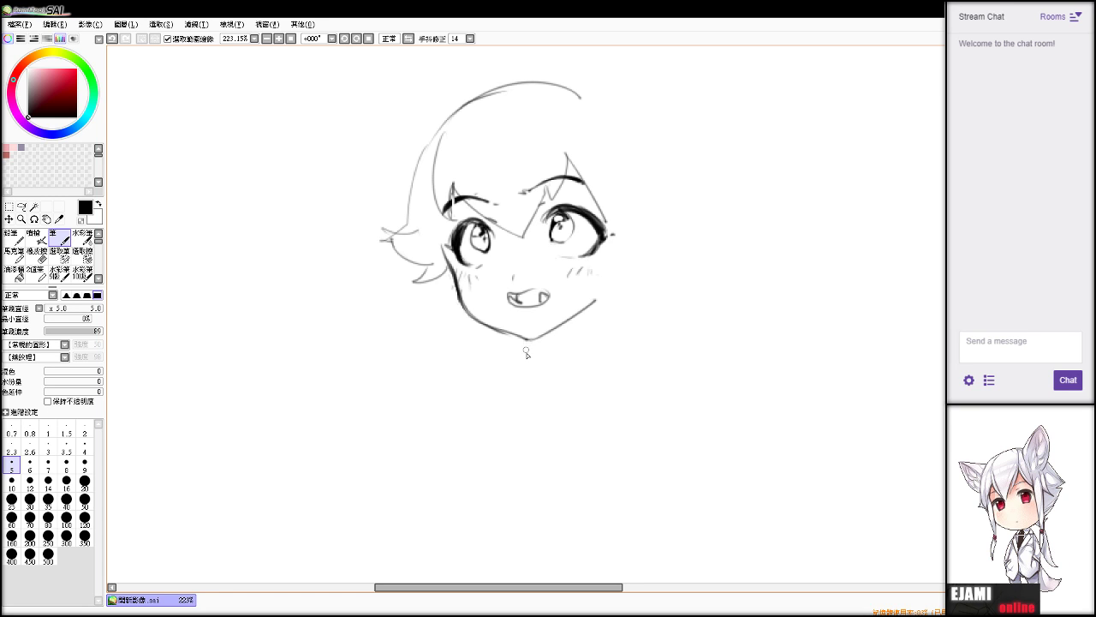
Erase the crown arc and redraw it higher with two light overlapping strokes.
key(e)
mouse_move(449, 118)
mouse_down()
mouse_move(462, 82)
mouse_move(527, 85)
mouse_move(456, 134)
mouse_move(582, 101)
mouse_up()
key(v)
key(ctrl+z)
mouse_move(439, 114)
mouse_down()
mouse_move(506, 72)
mouse_move(569, 75)
mouse_move(524, 78)
mouse_move(562, 83)
mouse_up()
drag(391, 188, 404, 94)
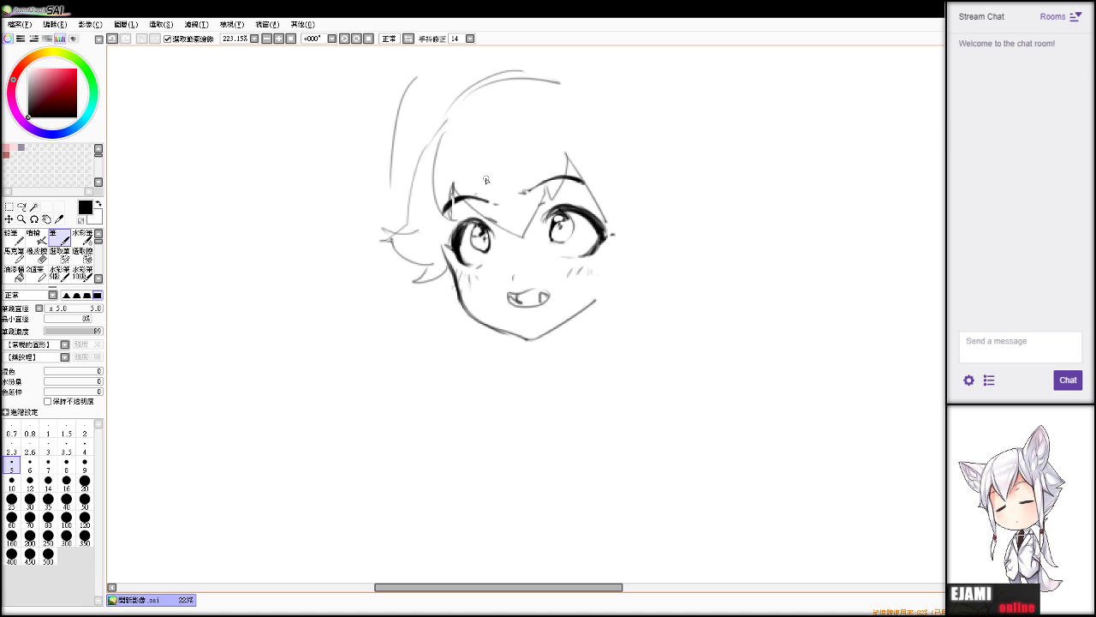
scroll(525, 313, down, 4)
scroll(526, 314, up, 3)
key(ctrl+z)
drag(659, 180, 713, 220)
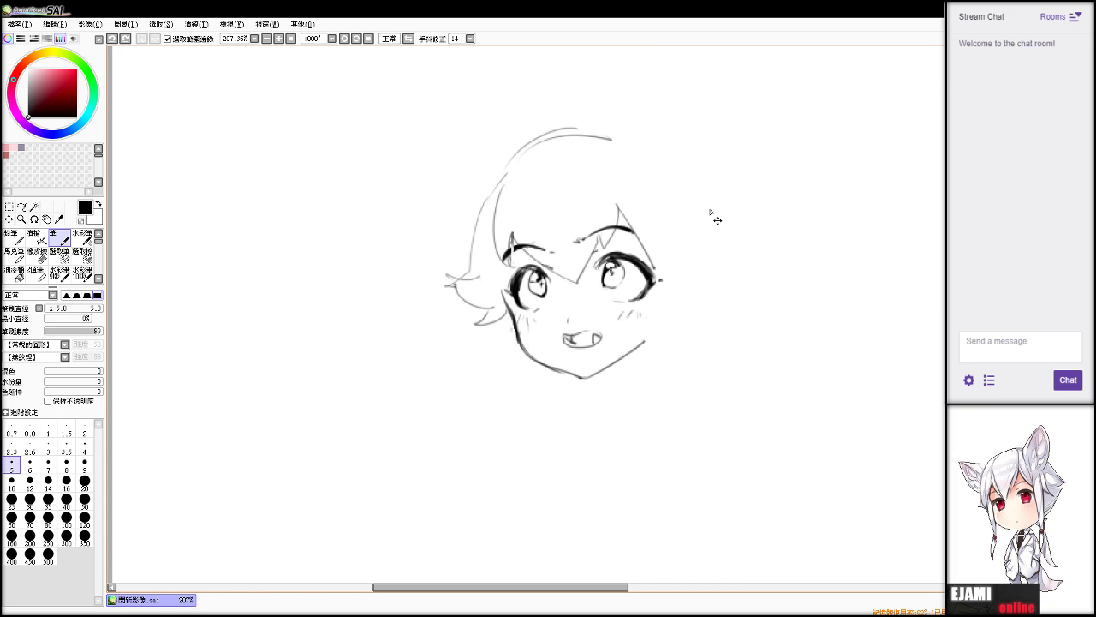
key(e)
mouse_move(562, 337)
mouse_down()
mouse_move(569, 345)
mouse_move(591, 334)
mouse_up()
key(ctrl+z)
key(ctrl+z)
key(ctrl+z)
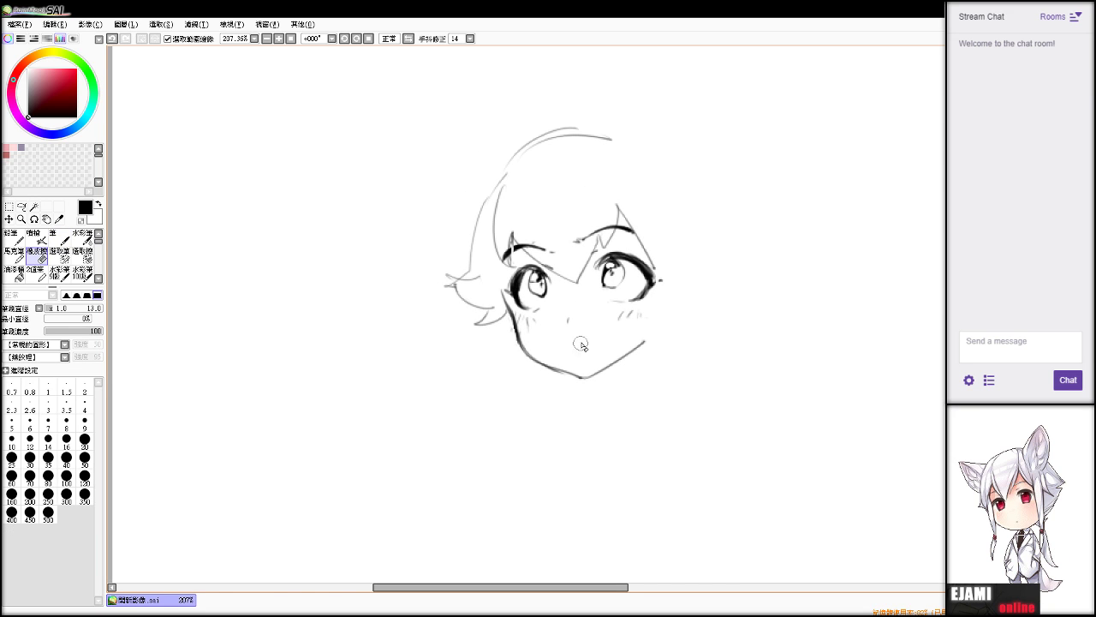
Select the eyes, nose, mouth and blush marks with the selection pen, shift them slightly downward, and clear the selection.
click(60, 255)
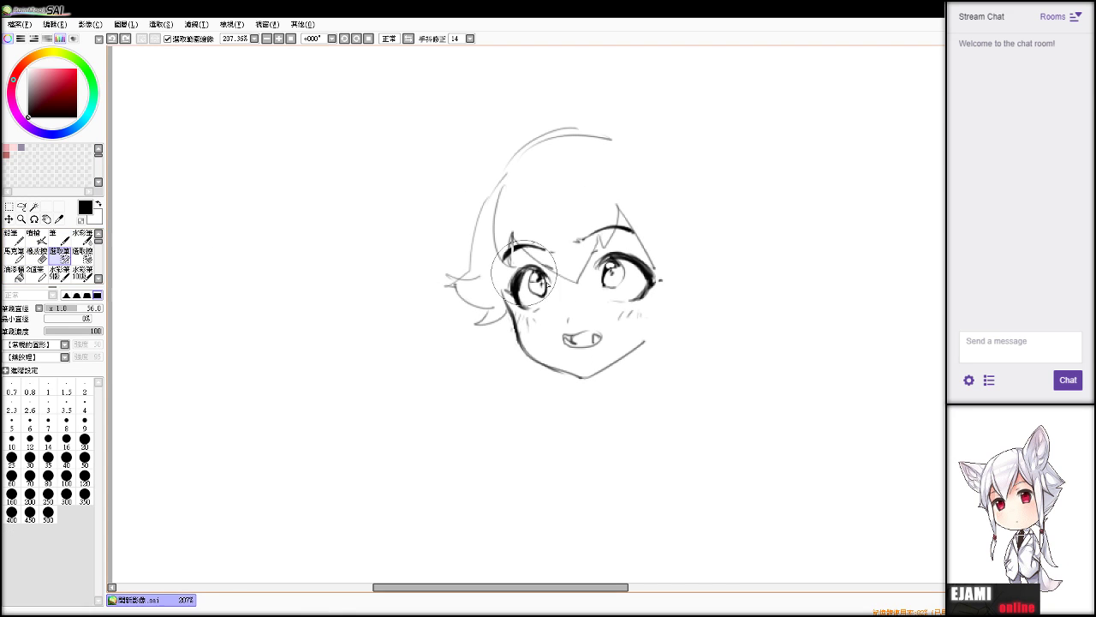
mouse_move(523, 287)
mouse_down()
mouse_move(541, 313)
mouse_move(590, 333)
mouse_move(621, 293)
mouse_move(608, 278)
mouse_move(636, 291)
mouse_move(623, 275)
mouse_move(632, 302)
mouse_up()
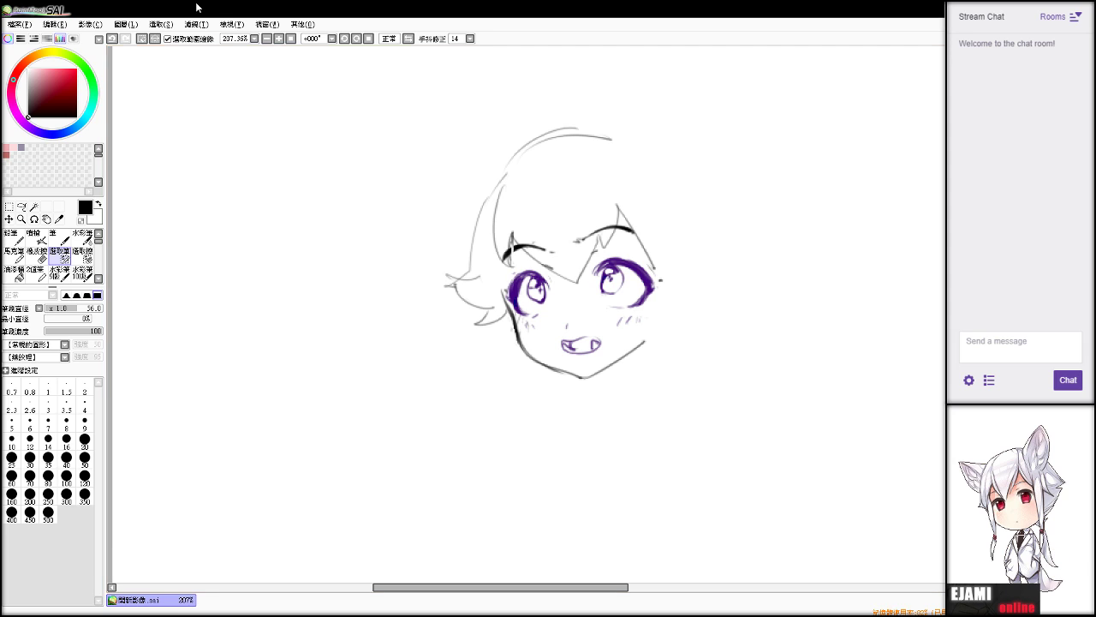
click(164, 24)
click(169, 38)
Erase and redraw the short blush marks on the left cheek.
key(v)
key(e)
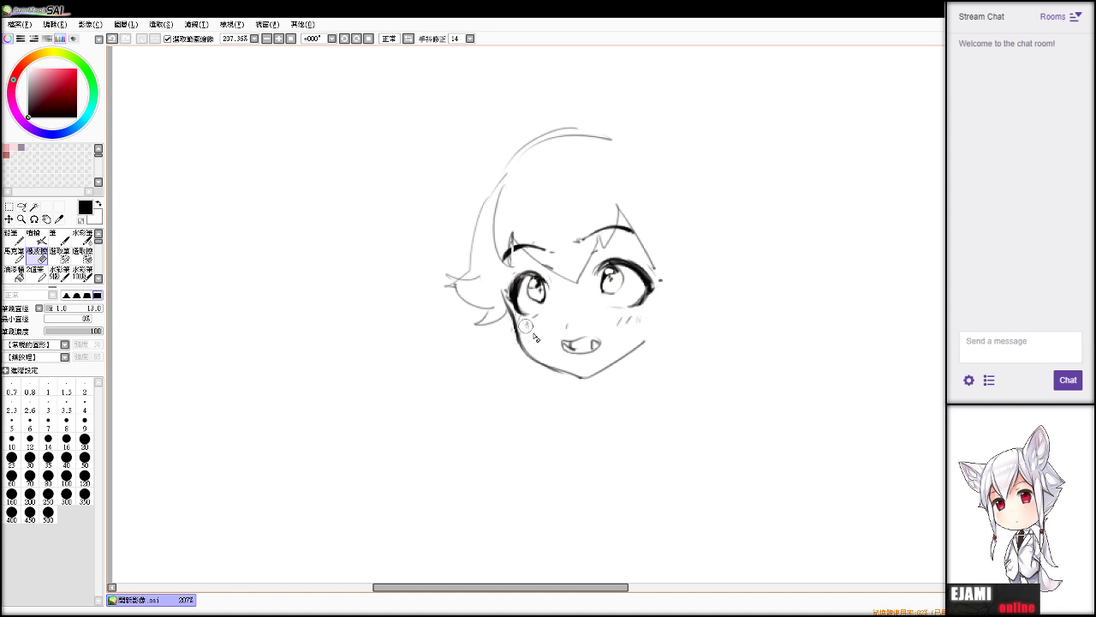
key(n)
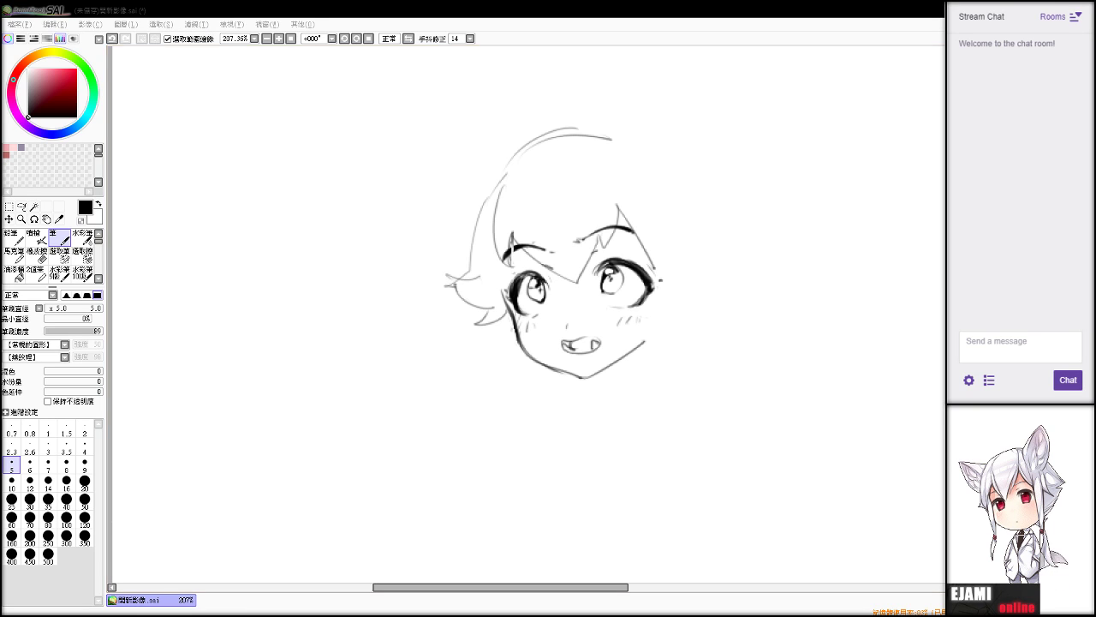
Sketch the right side of the hair outline, ending in two outward flicks beside the right eye.
click(196, 24)
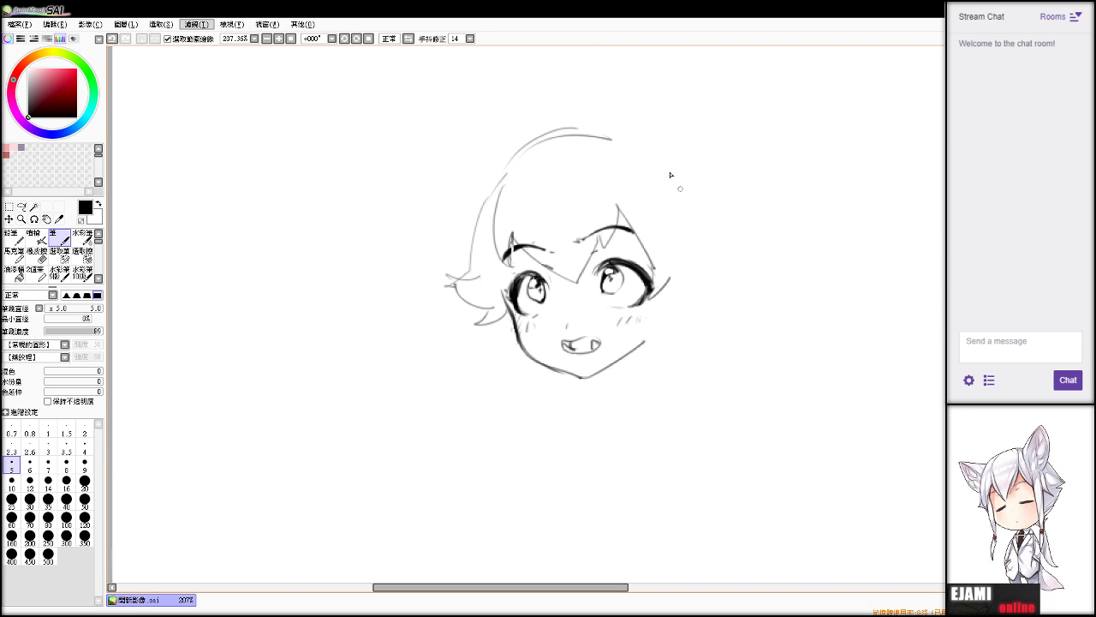
mouse_move(672, 173)
mouse_down()
mouse_move(726, 233)
mouse_move(703, 227)
mouse_up()
key(e)
key(b)
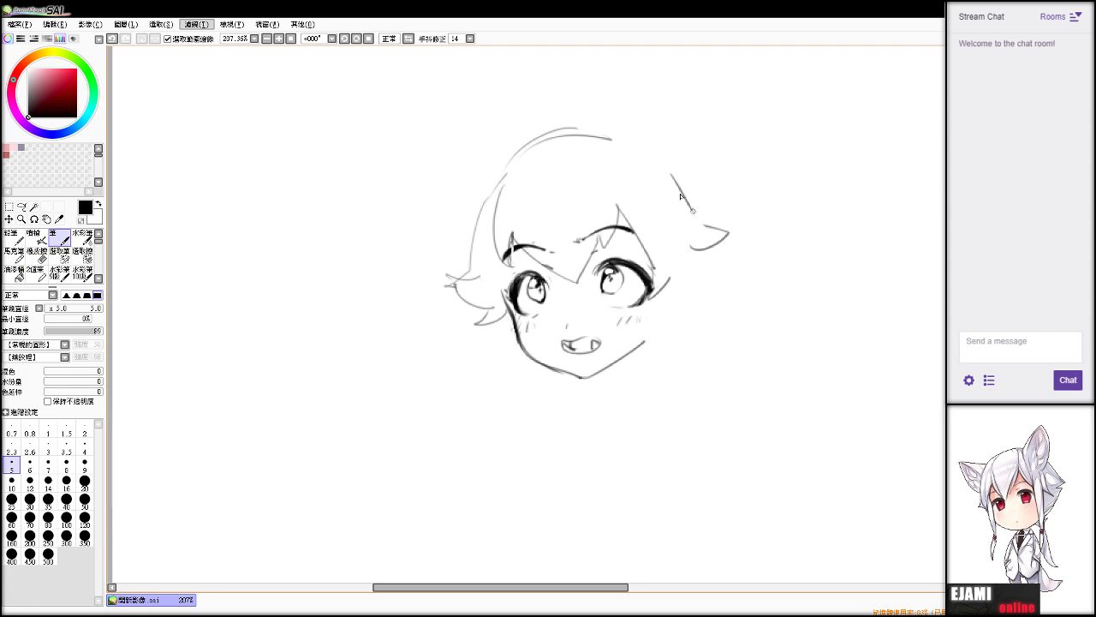
mouse_move(682, 192)
mouse_down()
mouse_move(714, 229)
mouse_move(705, 228)
mouse_up()
key(ctrl+z)
key(alt+Tab)
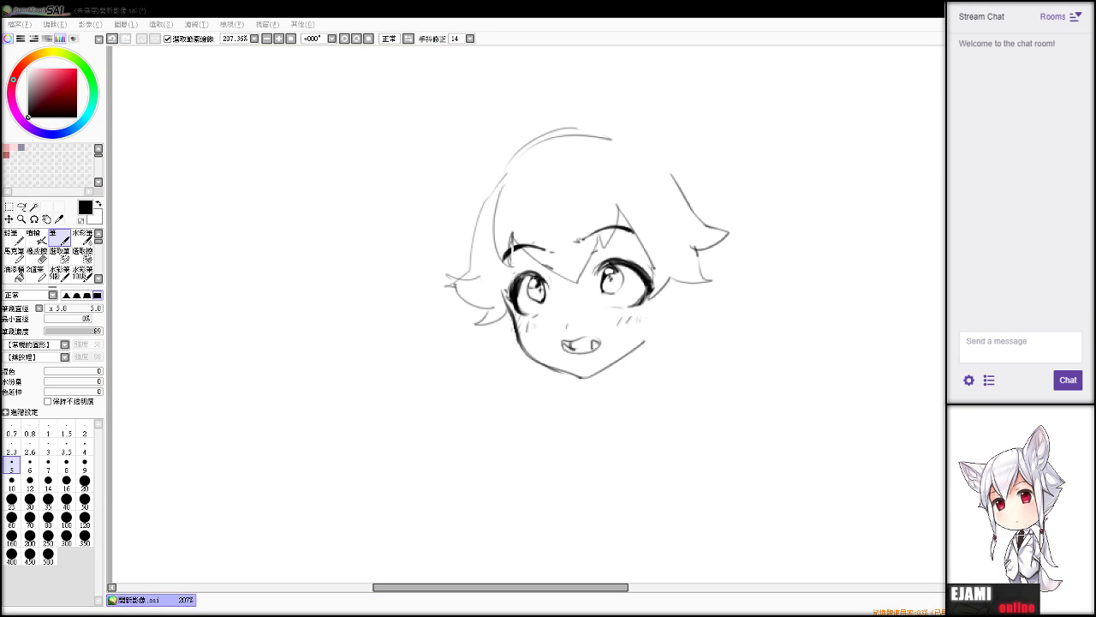
key(alt+Tab)
Sketch a small flicked hair tuft against the left jawline, below the existing left flicks.
drag(484, 324, 510, 344)
key(ctrl+z)
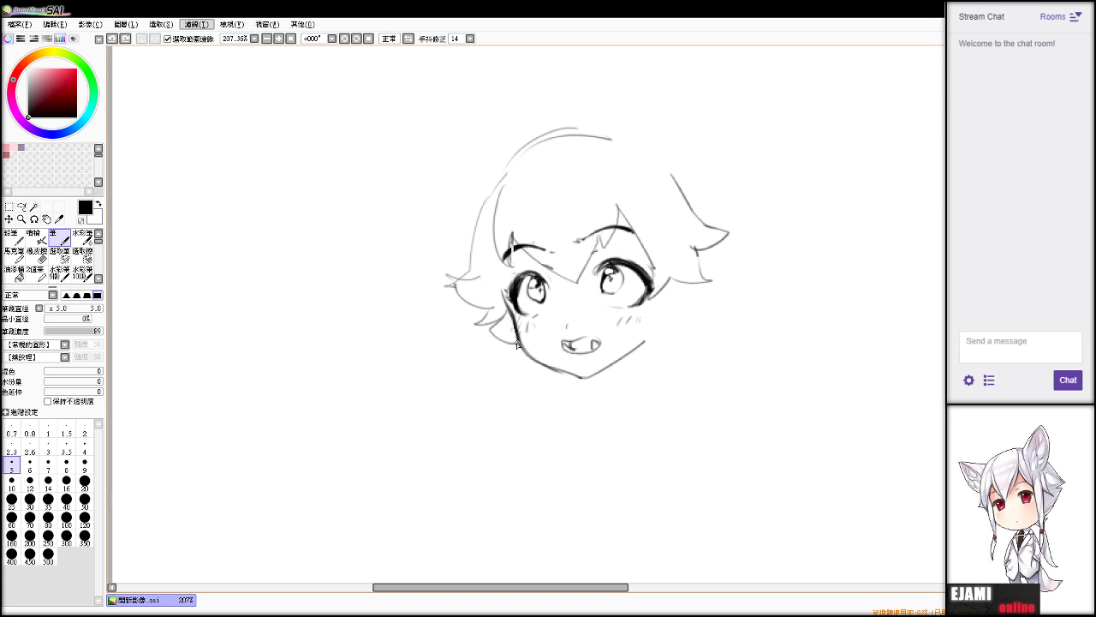
key(ctrl+z)
key(ctrl+z)
Sketch a pointed ear beneath the right hair flicks, beside the outer corner of the right eye.
mouse_move(678, 284)
mouse_down()
mouse_move(669, 314)
mouse_move(688, 298)
mouse_up()
key(ctrl+z)
key(ctrl+z)
key(ctrl+z)
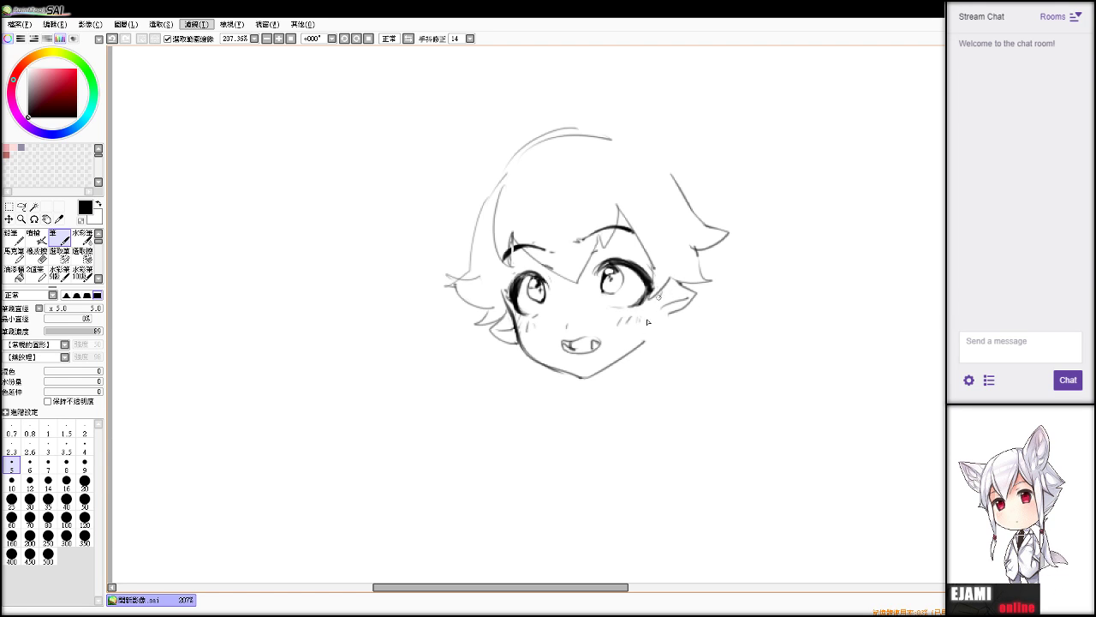
drag(659, 296, 674, 345)
key(ctrl+z)
drag(660, 294, 641, 363)
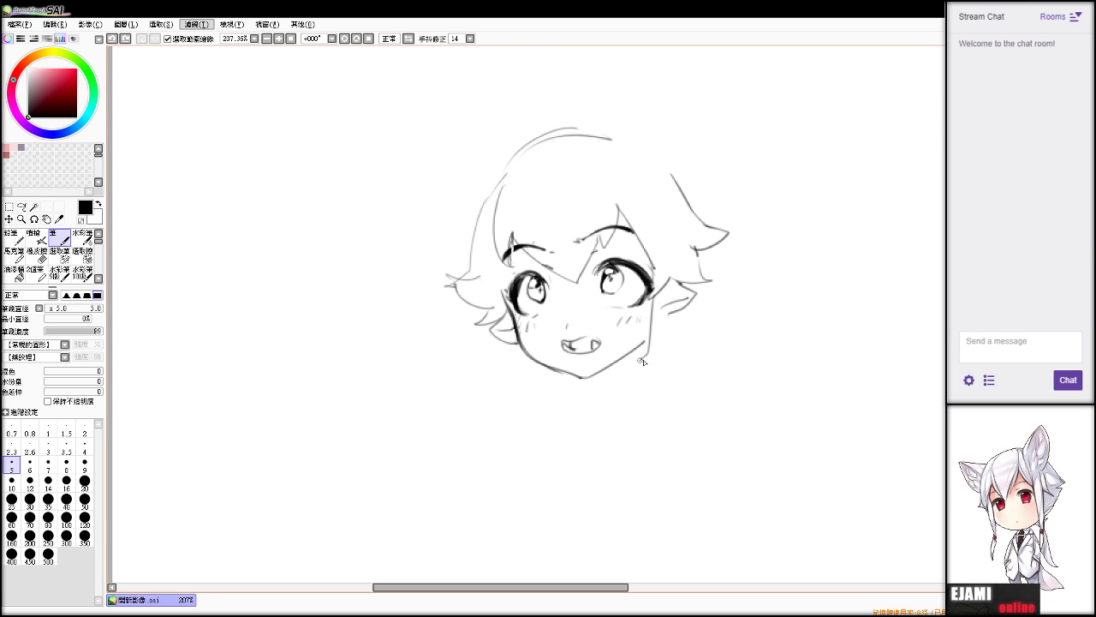
key(ctrl+z)
drag(654, 296, 638, 356)
key(ctrl+z)
drag(656, 295, 648, 399)
key(ctrl+z)
key(alt+Tab)
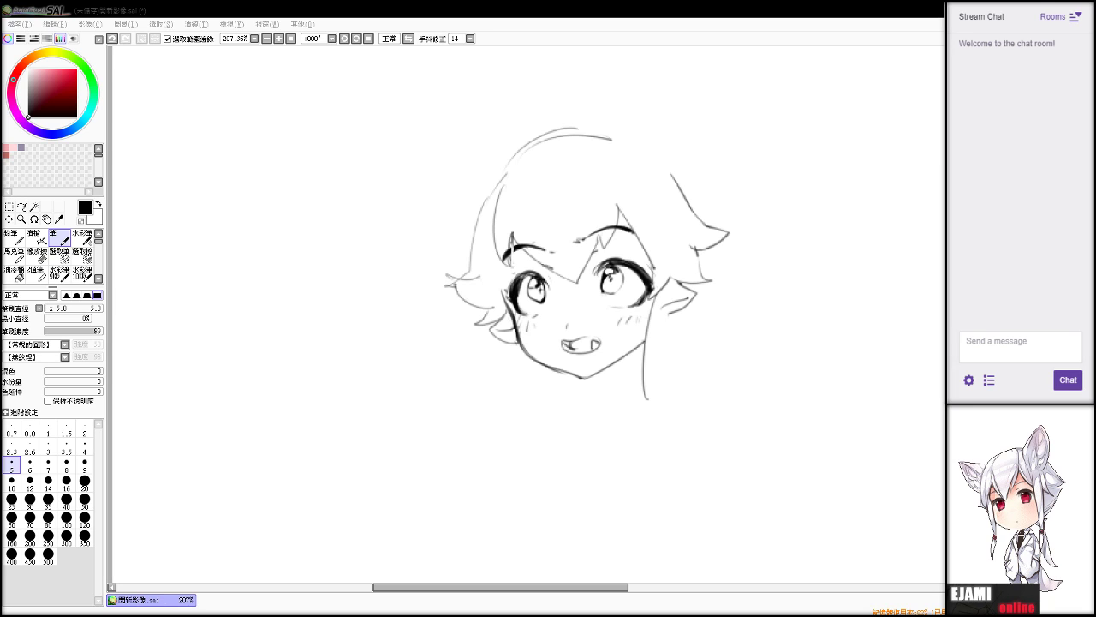
click(196, 12)
key(ctrl+z)
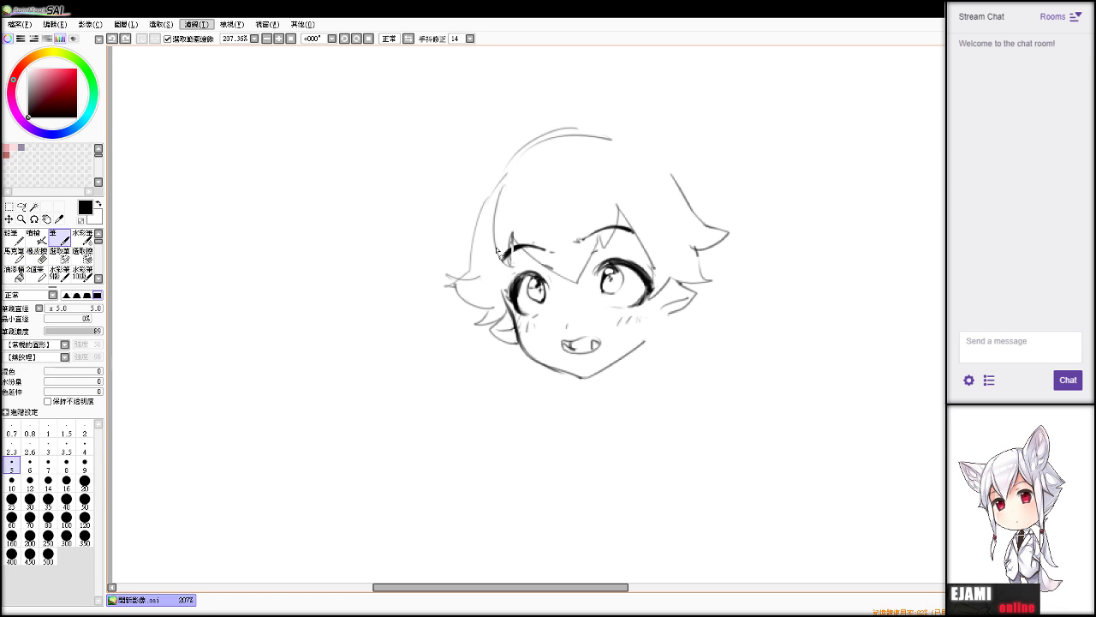
Erase and redraw the pointed hair strand over the left eyebrow with a thinner line.
key(e)
key(ctrl+z)
key(v)
drag(512, 234, 509, 266)
key(e)
key(e)
key(e)
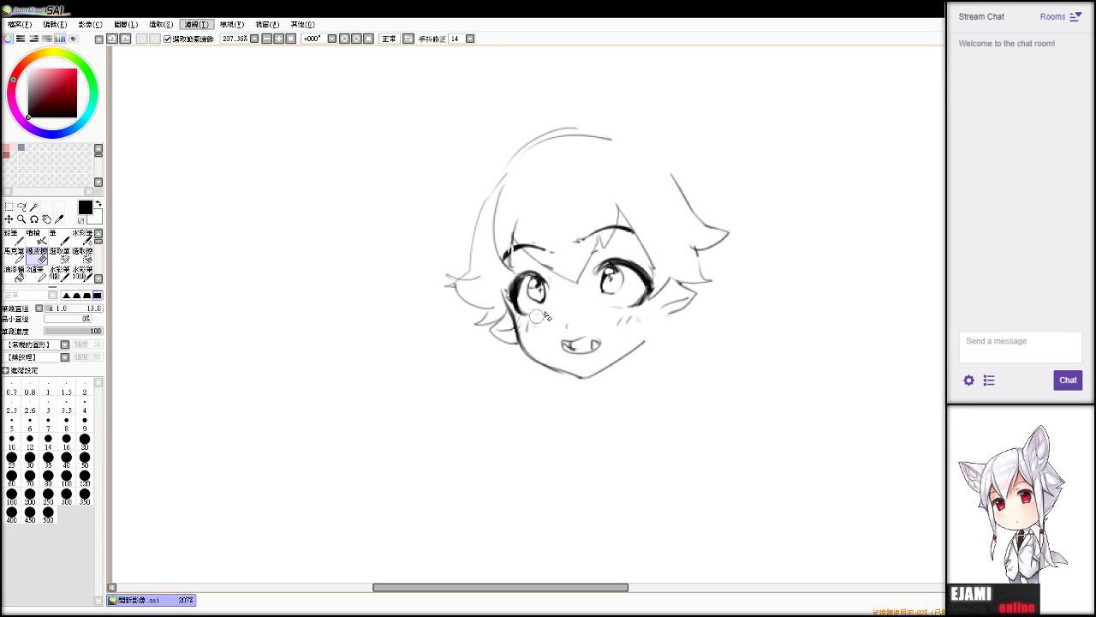
Touch up the lower edges of both eyes and draw a thin lower lid line under the right eye.
key(e)
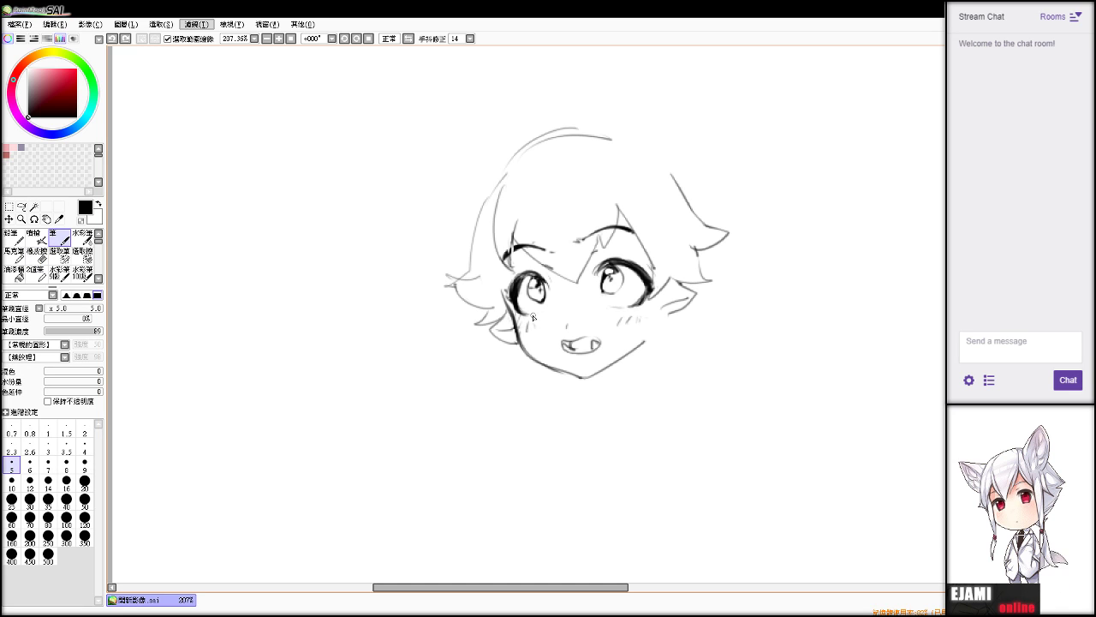
key(e)
key(e)
drag(605, 300, 634, 305)
key(e)
key(e)
key(e)
key(e)
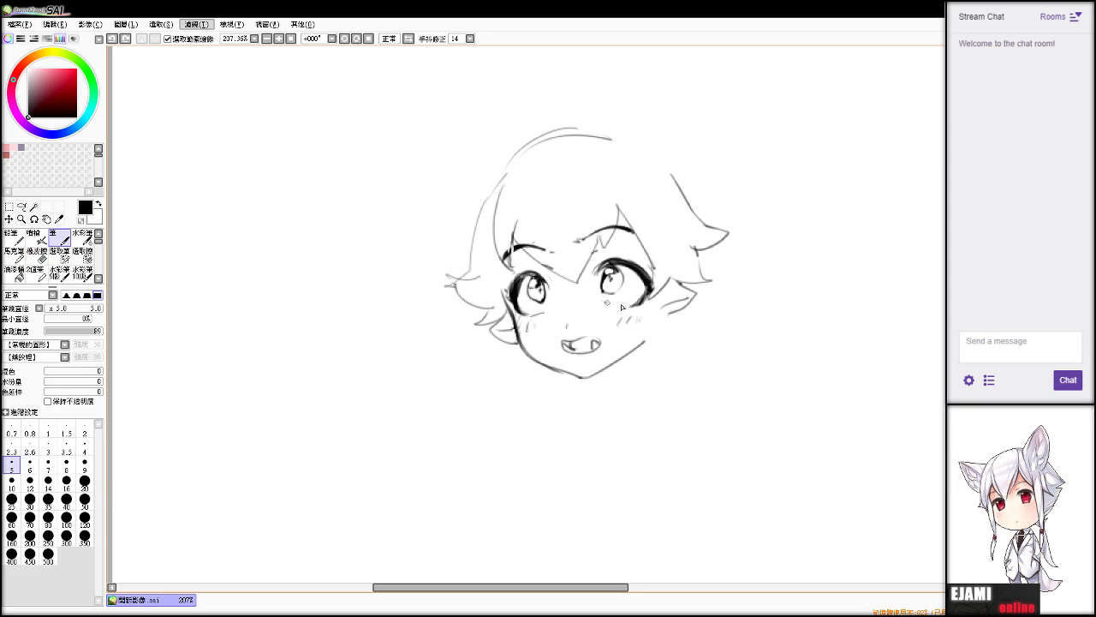
key(e)
key(e)
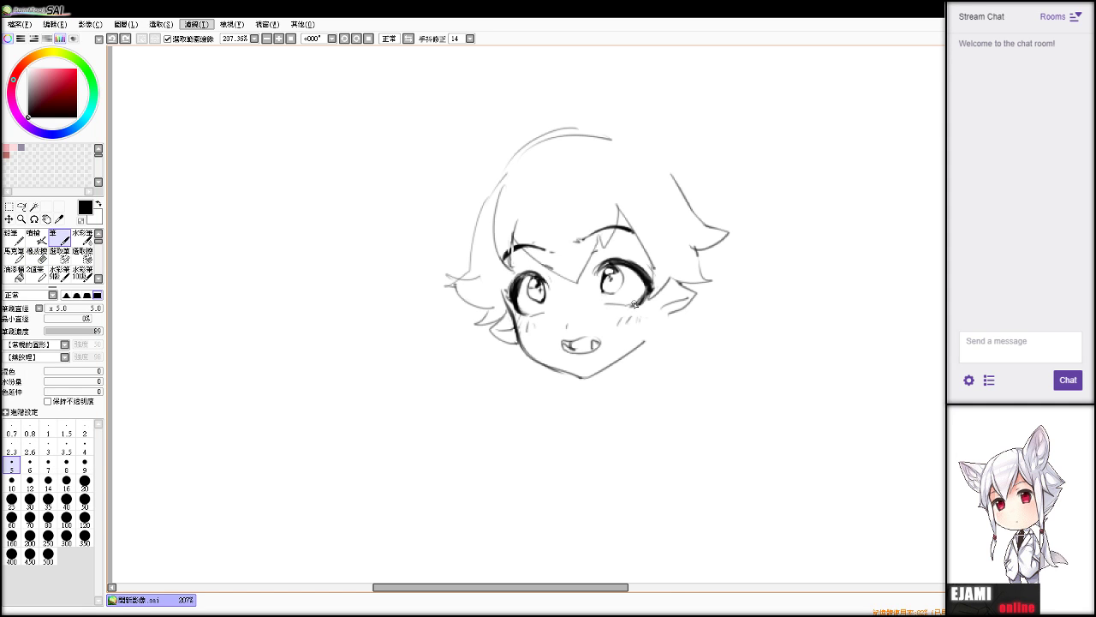
key(e)
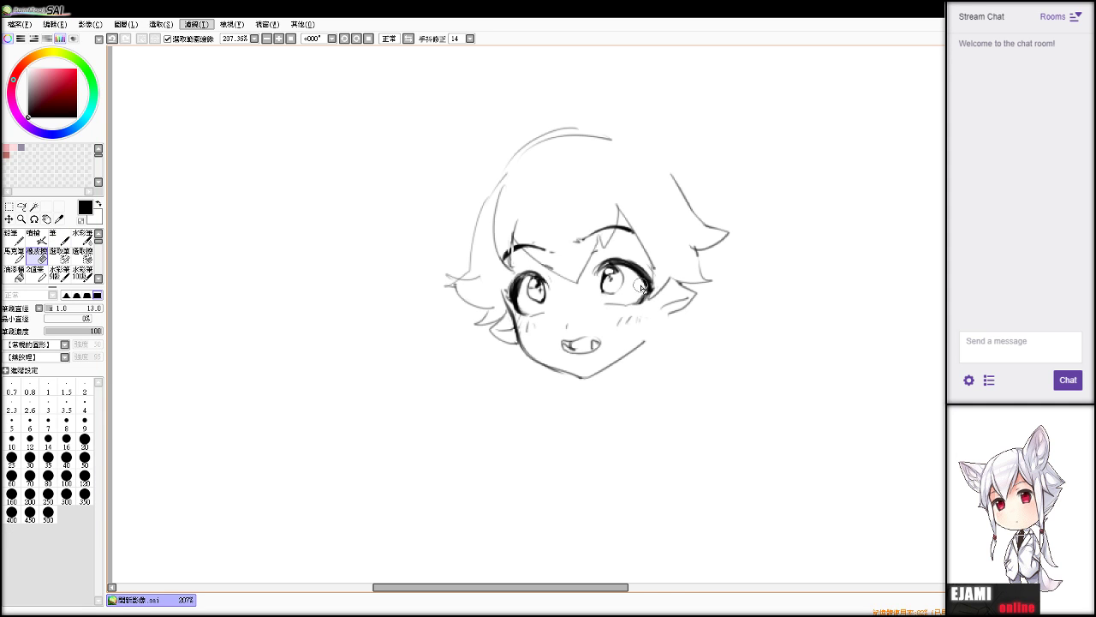
key(e)
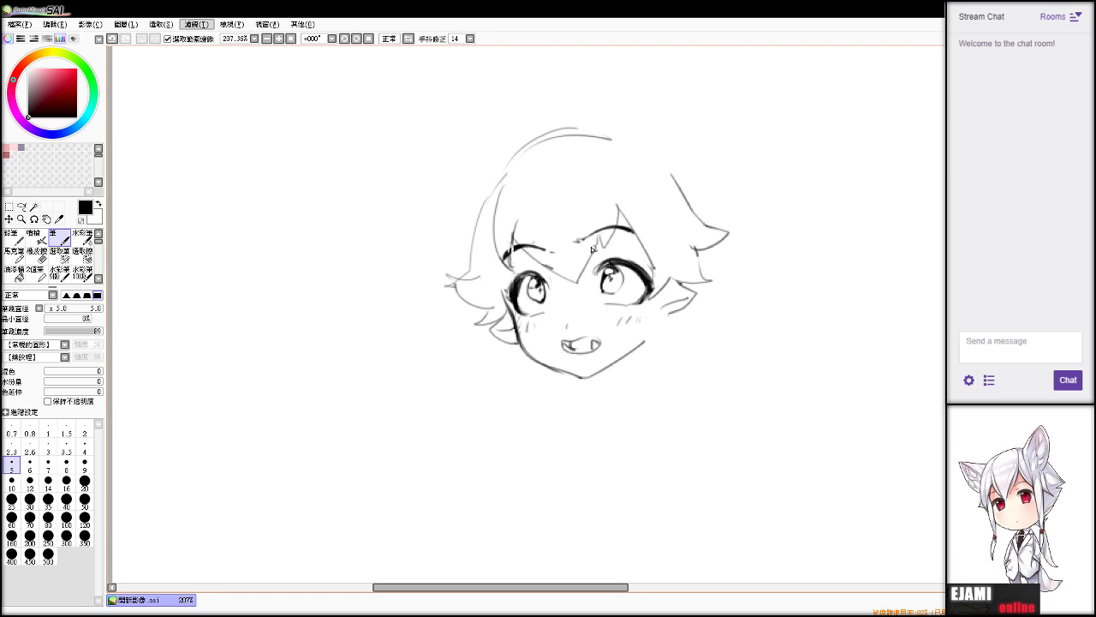
Redraw both eyebrows with thicker, darker strokes and trim the inner end of the left one.
key(e)
key(e)
key(ctrl+z)
mouse_move(578, 237)
mouse_down()
mouse_move(629, 228)
mouse_move(639, 243)
mouse_up()
key(e)
key(e)
key(e)
drag(537, 250, 554, 255)
key(e)
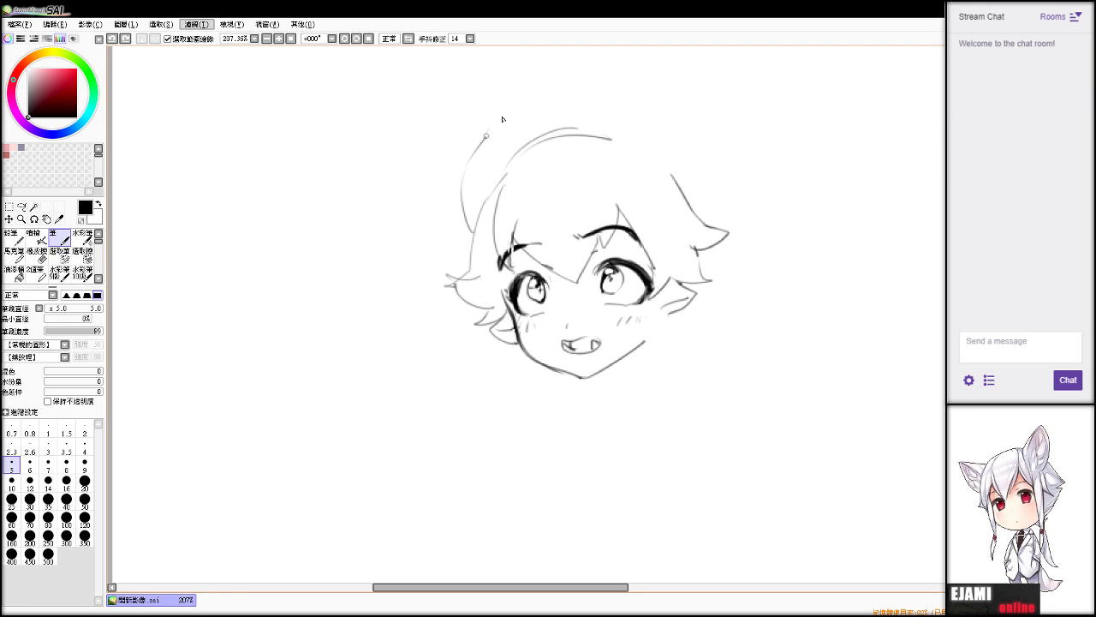
drag(483, 139, 538, 81)
drag(508, 114, 608, 72)
key(ctrl+z)
key(ctrl+z)
mouse_move(469, 171)
mouse_down()
mouse_move(567, 113)
mouse_move(594, 120)
mouse_up()
key(ctrl+z)
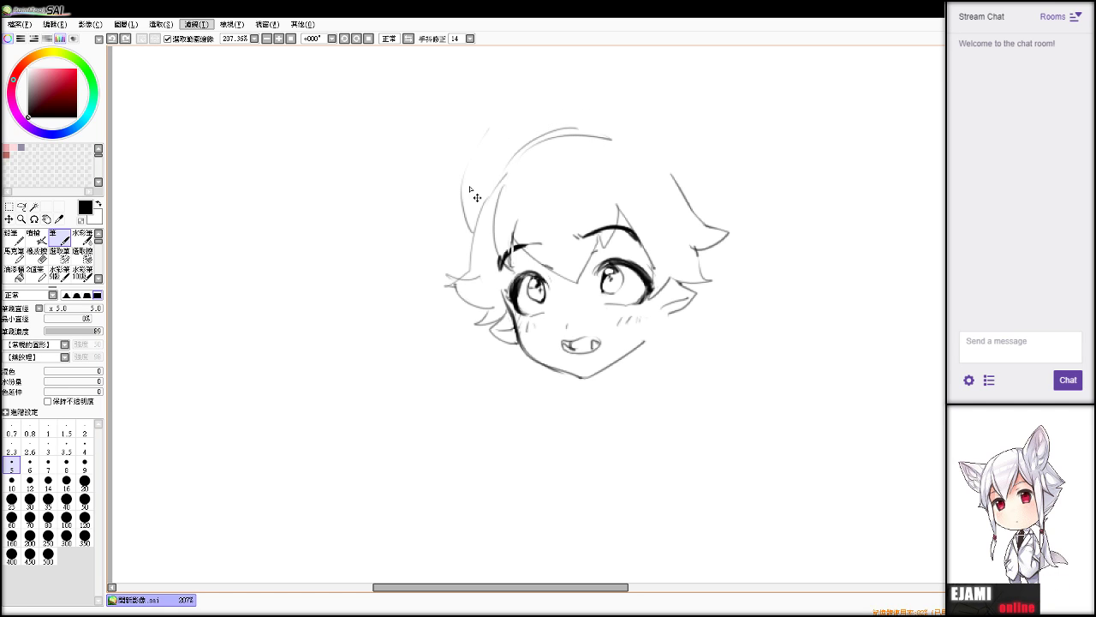
drag(469, 242, 455, 202)
key(ctrl+z)
key(ctrl+z)
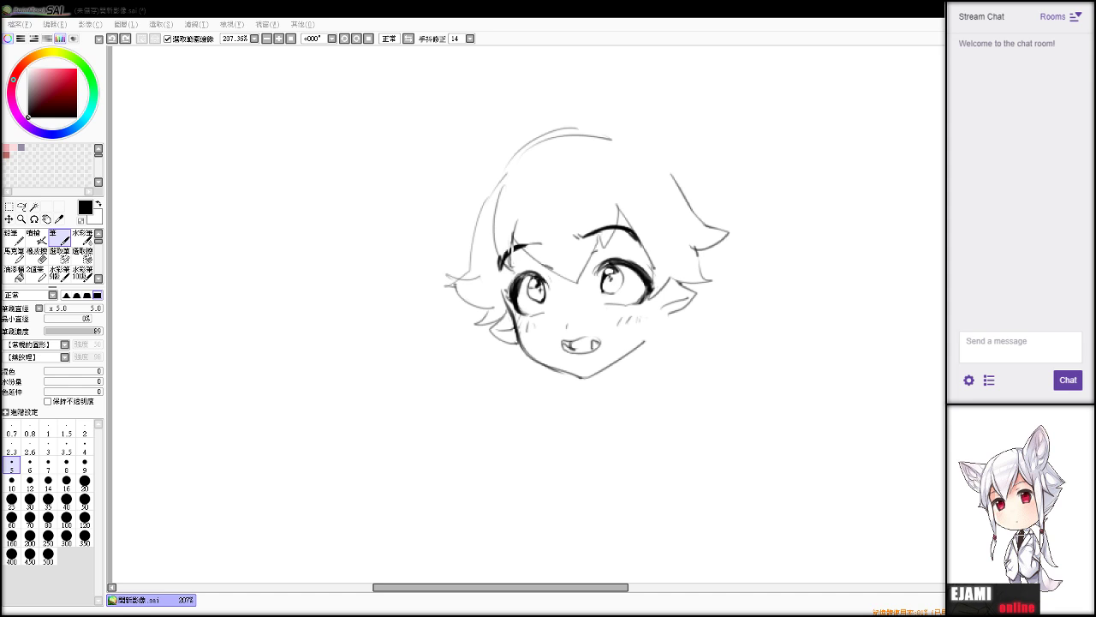
click(196, 12)
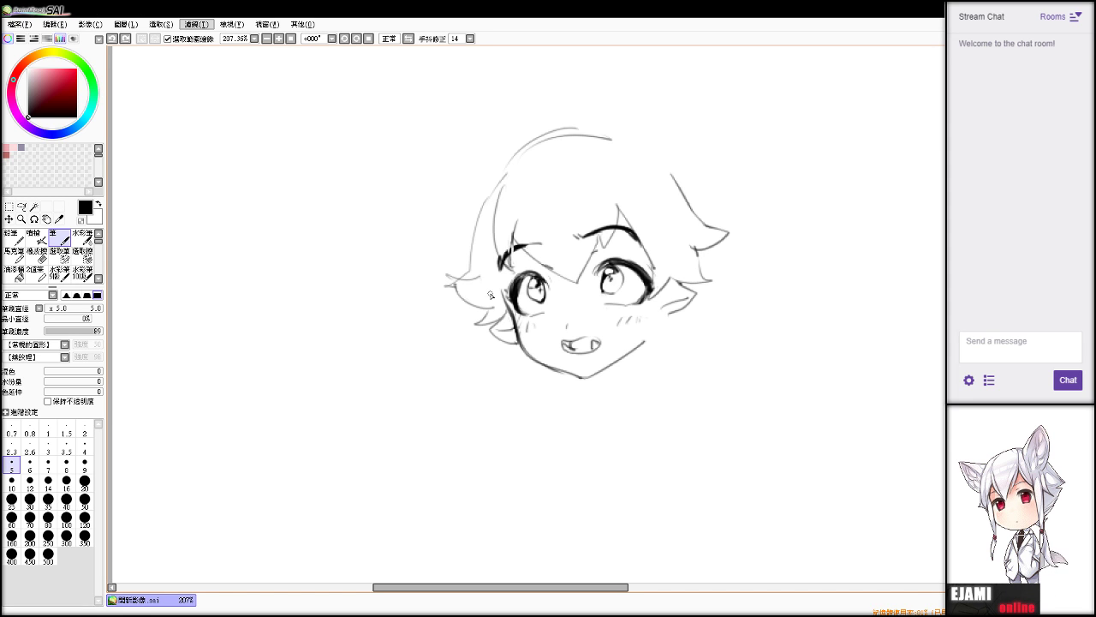
Clean up the left jawline near the chin and erase the duplicate upper stroke along the top of the head.
key(Page_Down)
key(Page_Down)
key(Page_Down)
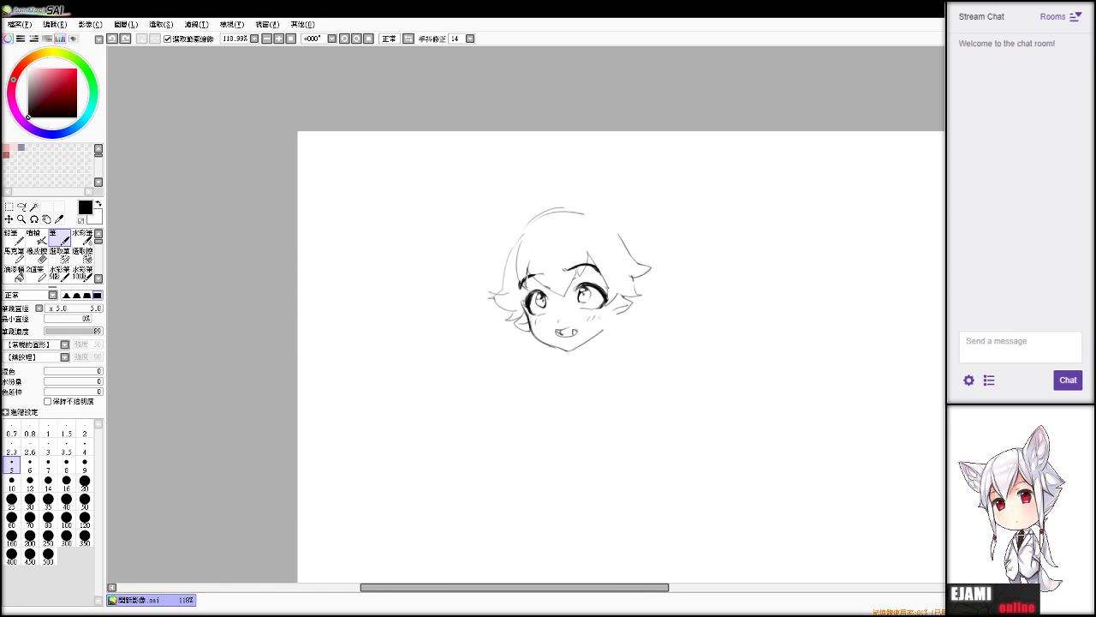
key(ctrl+plus)
key(ctrl+plus)
key(ctrl+plus)
key(e)
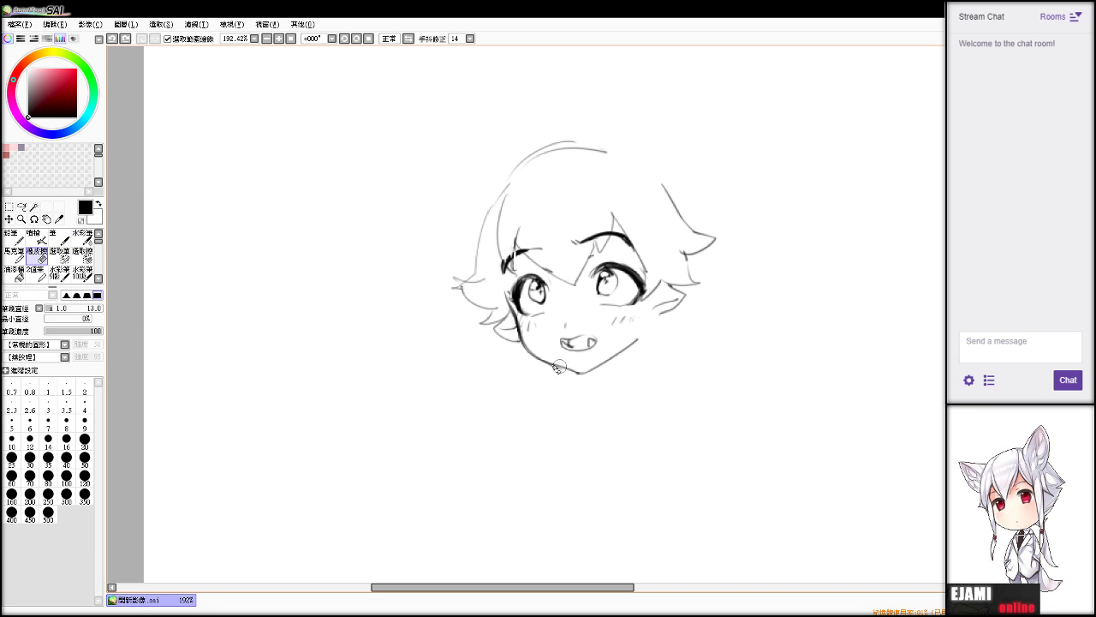
drag(546, 369, 564, 372)
drag(543, 154, 524, 159)
Sketch the left and middle spikes of a crown on top of the head, each tipped with a small ball.
key(n)
key(alt+Tab)
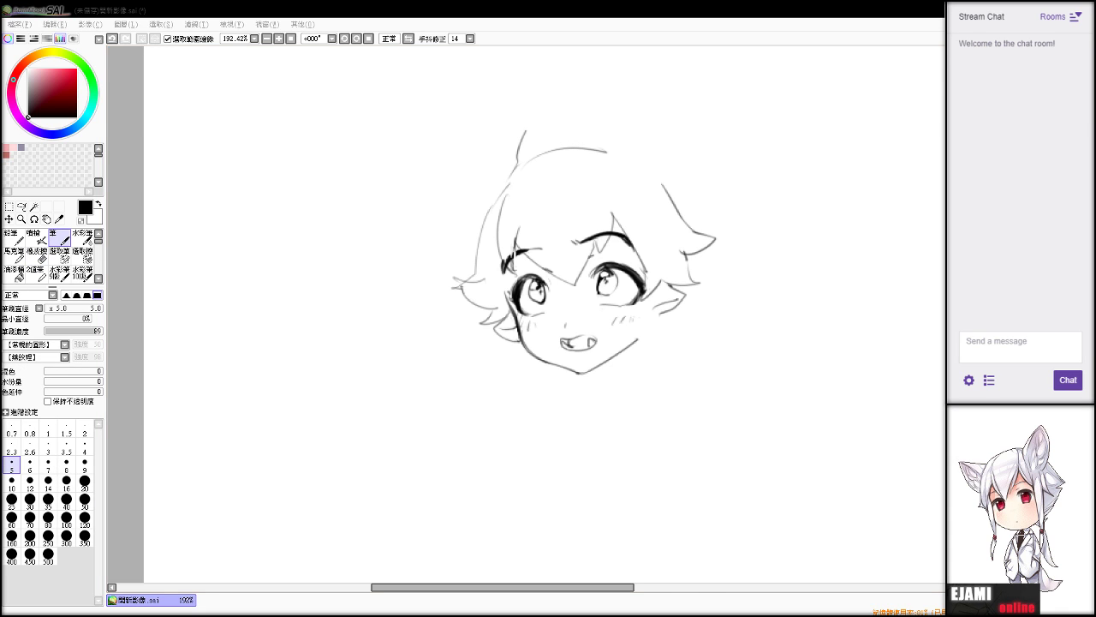
key(alt+Tab)
key(ctrl+z)
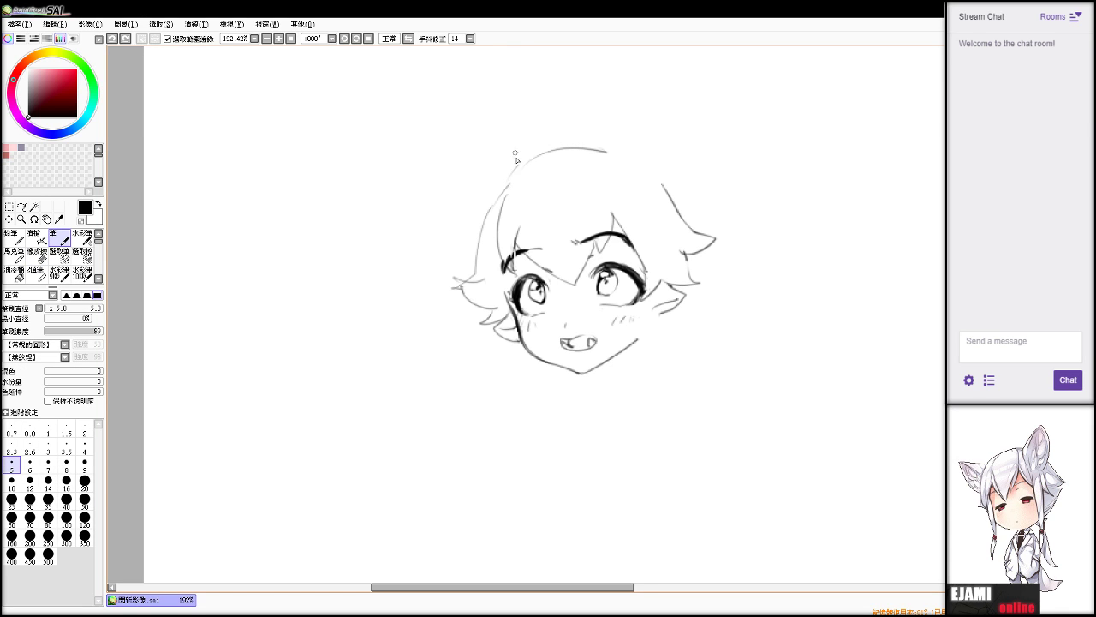
drag(514, 173, 509, 118)
key(ctrl+z)
mouse_move(514, 169)
mouse_down()
mouse_move(502, 127)
mouse_move(527, 139)
mouse_move(550, 120)
mouse_move(537, 120)
mouse_move(556, 93)
mouse_up()
key(ctrl+z)
key(ctrl+z)
key(ctrl+z)
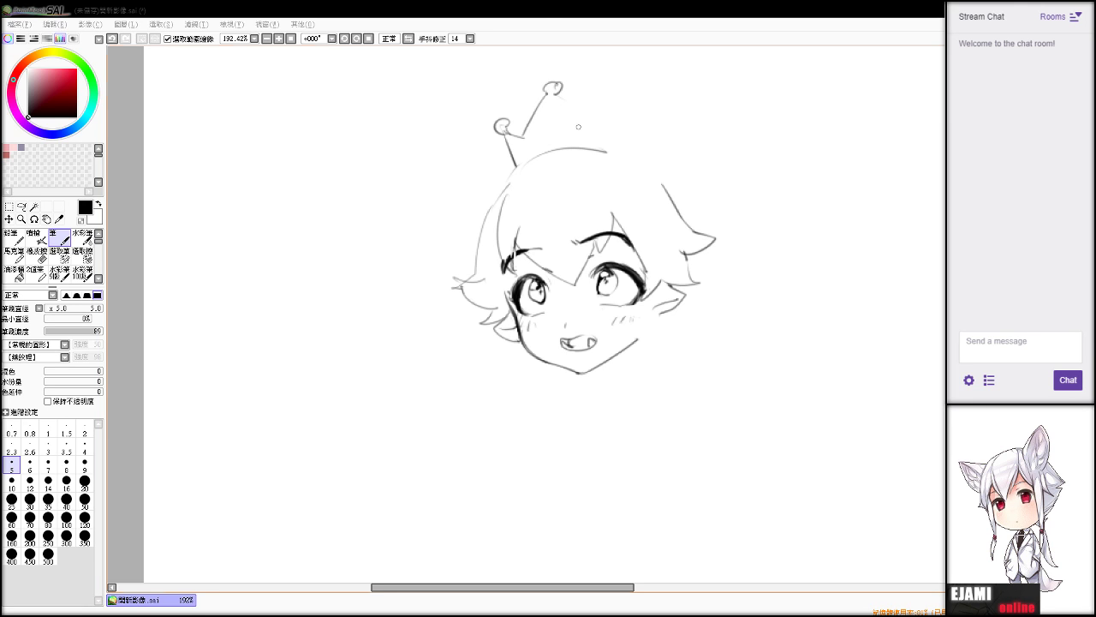
key(ctrl+z)
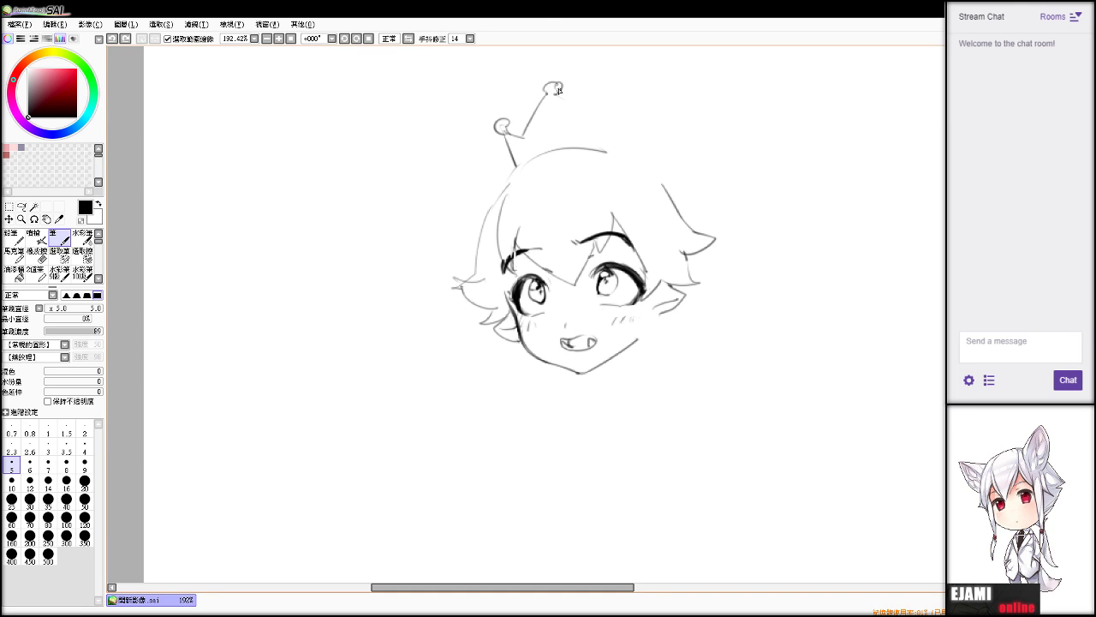
drag(559, 91, 597, 120)
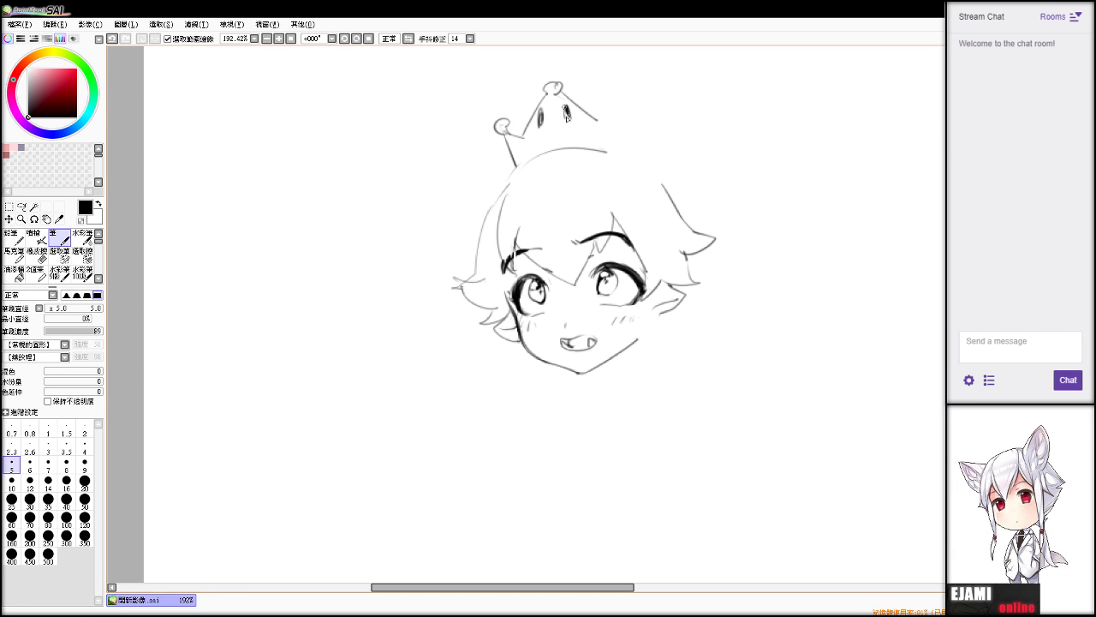
Draw two filled vertical ovals on the crown's middle spike, redrawing them slightly farther apart.
drag(565, 105, 568, 119)
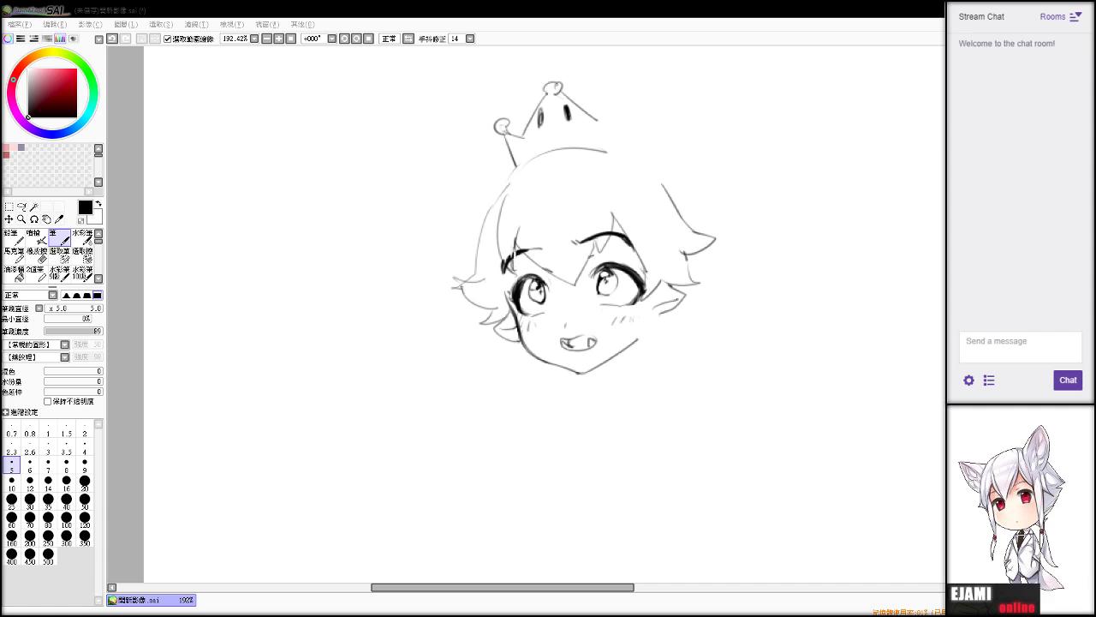
key(ctrl+z)
key(ctrl+z)
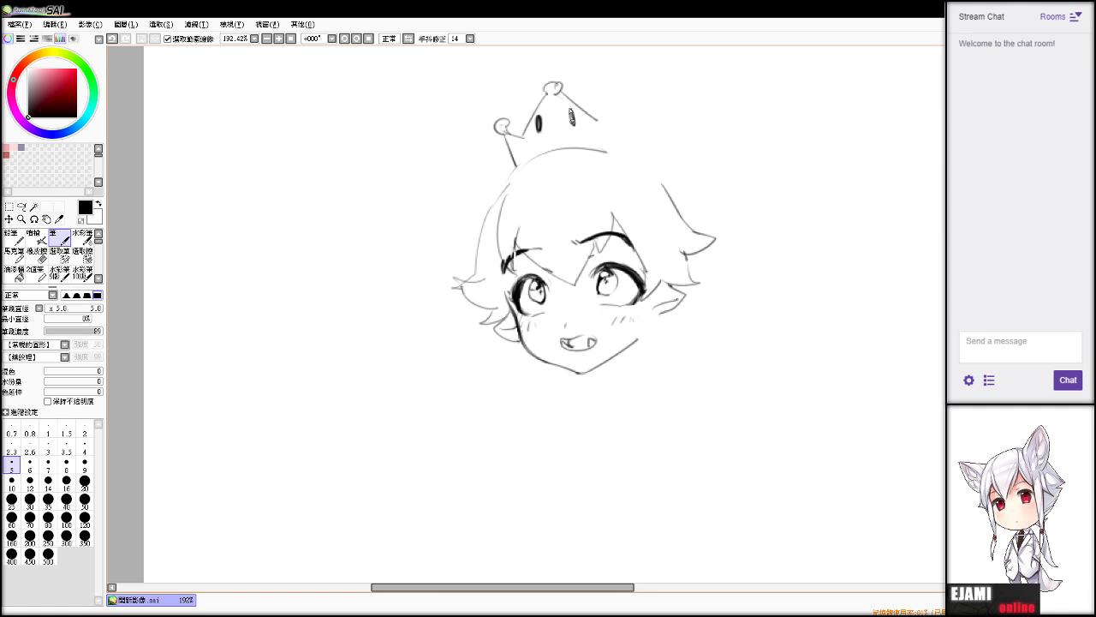
drag(571, 112, 572, 125)
key(ctrl+z)
Sketch the crown's curved lower edge just above the top of the head.
mouse_move(515, 166)
mouse_down()
mouse_move(579, 138)
mouse_move(548, 144)
mouse_move(606, 141)
mouse_move(568, 136)
mouse_move(613, 133)
mouse_up()
key(ctrl+z)
key(ctrl+z)
key(ctrl+z)
key(ctrl+z)
key(ctrl+z)
drag(531, 147, 614, 137)
Redraw the right slope of the crown's middle spike, then add the ball-tipped right spike and the back rim lines.
key(e)
drag(566, 96, 601, 122)
mouse_move(573, 111)
mouse_down()
mouse_move(574, 121)
mouse_move(571, 106)
mouse_move(572, 117)
mouse_move(622, 81)
mouse_move(621, 93)
mouse_up()
key(b)
key(ctrl+z)
key(ctrl+z)
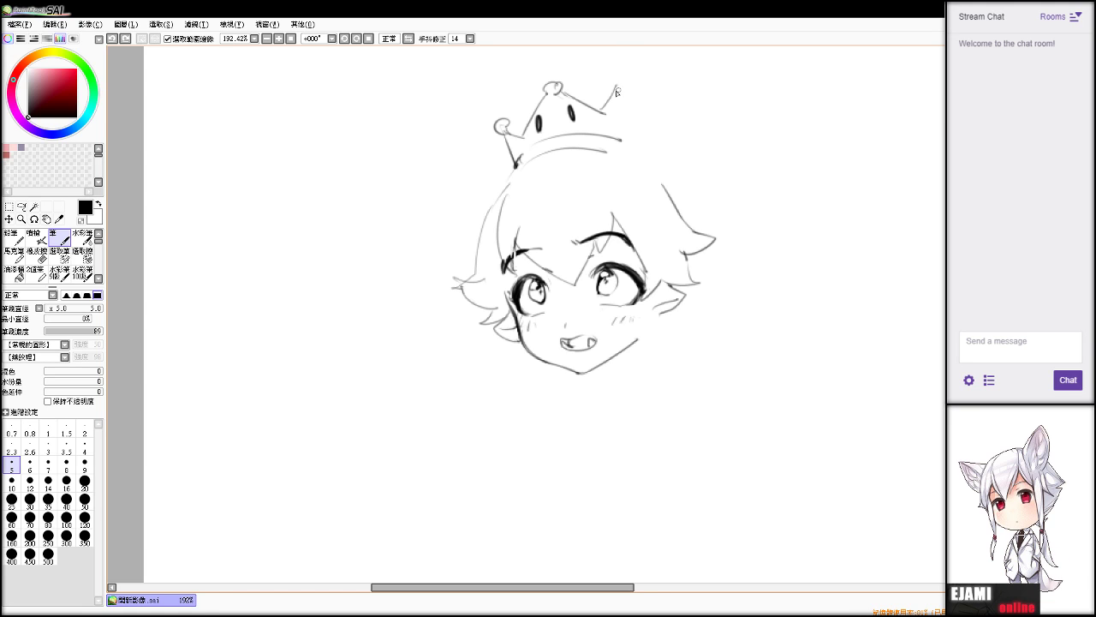
key(ctrl+z)
drag(616, 85, 627, 95)
mouse_move(519, 135)
mouse_down()
mouse_move(601, 73)
mouse_move(606, 110)
mouse_up()
key(ctrl+z)
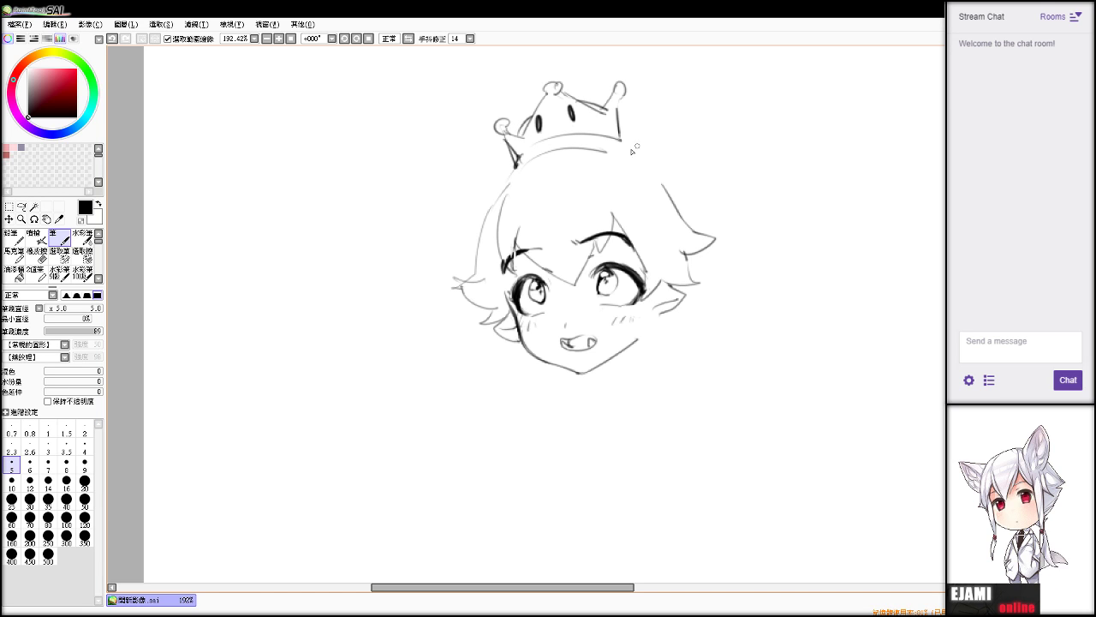
Sketch the upper right hair outline as an arc from the crown's base down toward the right flick.
mouse_move(621, 153)
mouse_down()
mouse_move(657, 180)
mouse_move(695, 188)
mouse_up()
key(ctrl+z)
key(ctrl+z)
drag(631, 149, 697, 215)
key(e)
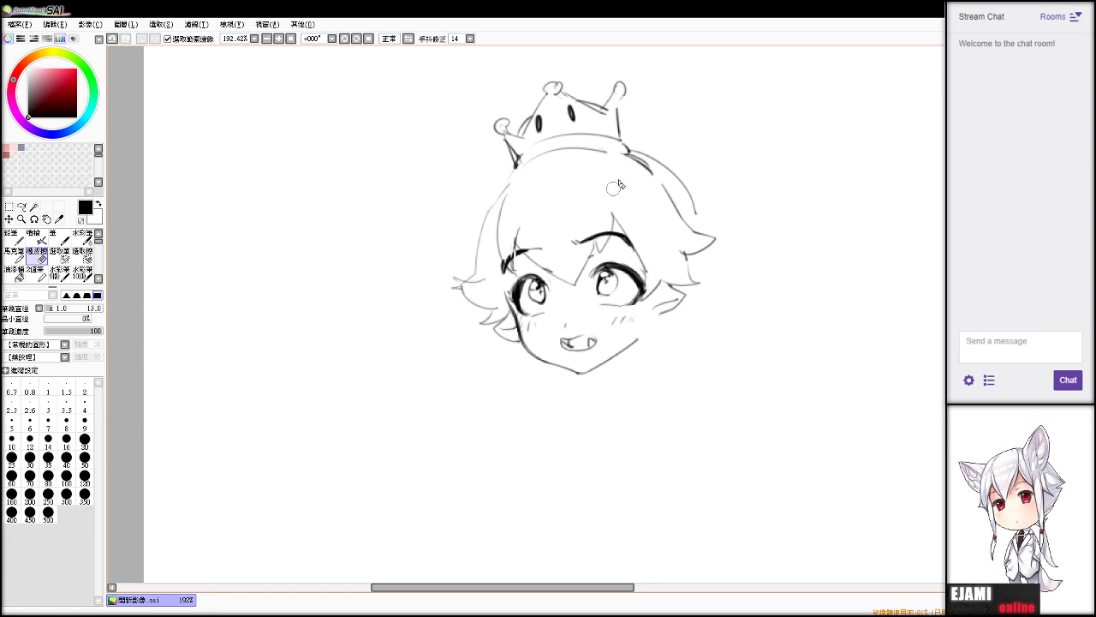
Clean up the crown's lower left corner and redraw its right edge from the ball to the base.
key(v)
mouse_move(510, 153)
mouse_down()
mouse_move(505, 141)
mouse_move(524, 159)
mouse_up()
key(e)
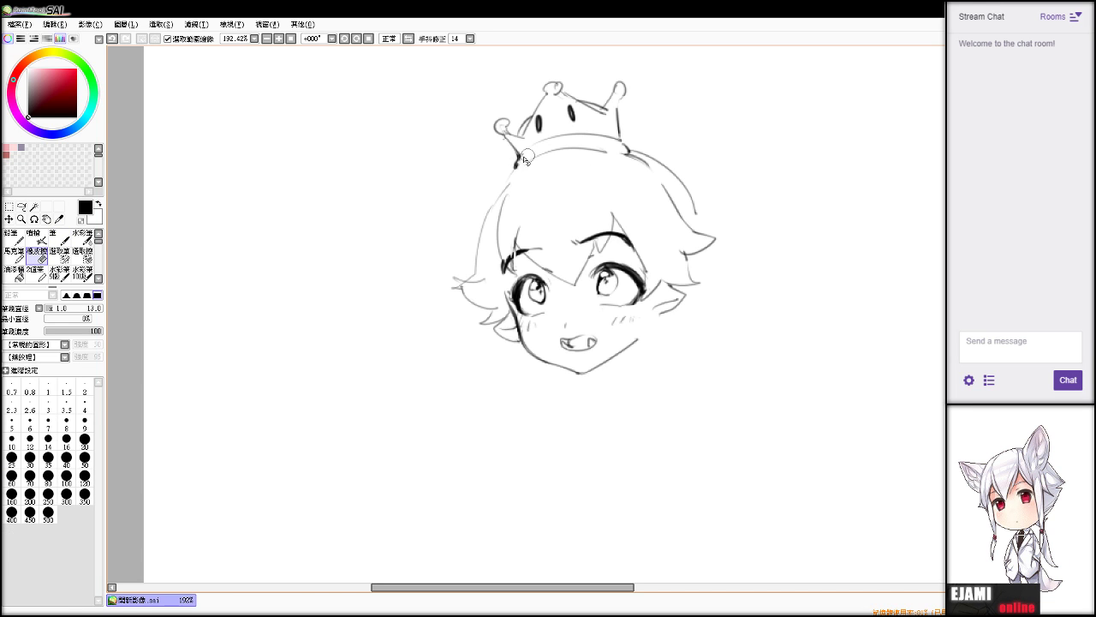
key(v)
key(e)
key(v)
drag(625, 93, 621, 140)
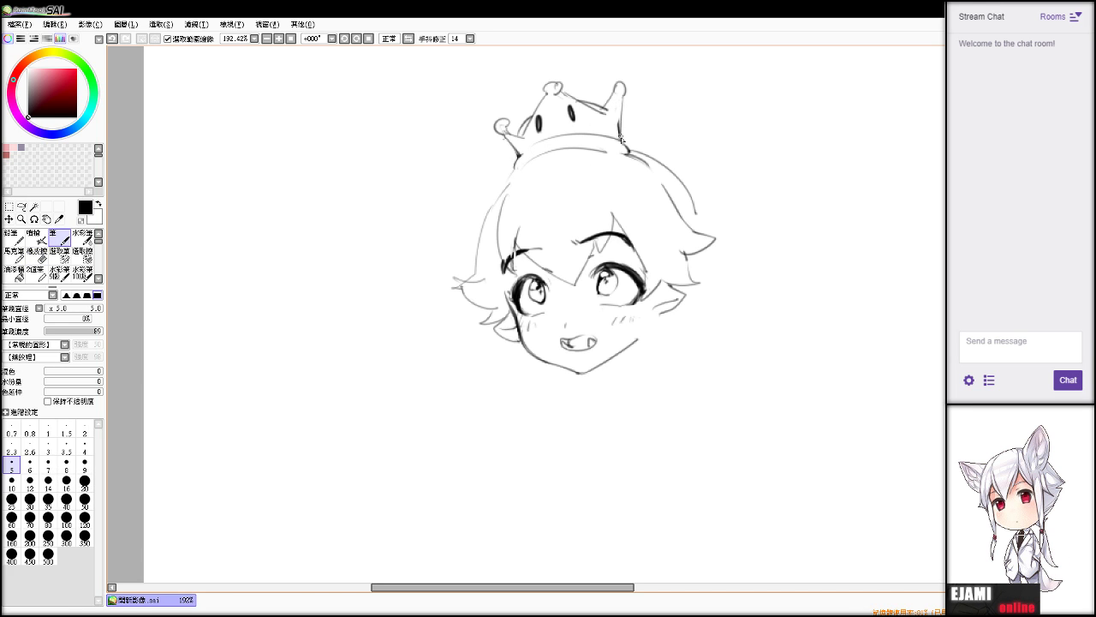
Redraw the ball on the crown's middle spike and reshape the filled ovals below it.
key(e)
key(n)
key(e)
mouse_move(557, 90)
mouse_down()
mouse_move(581, 113)
mouse_move(537, 134)
mouse_up()
key(n)
key(e)
key(n)
key(e)
key(n)
key(e)
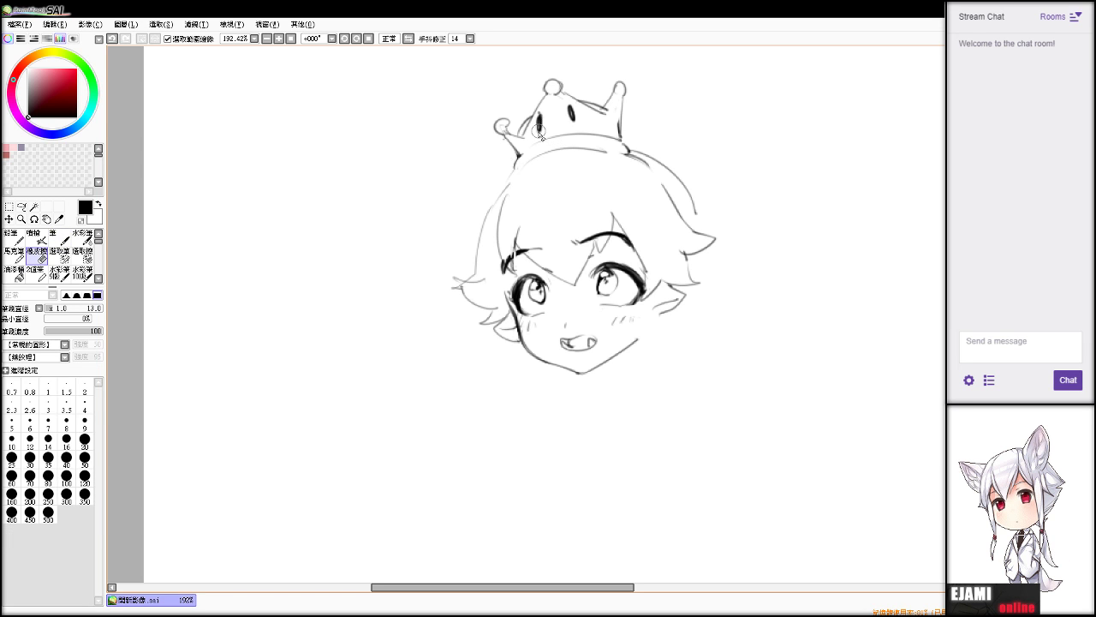
key(n)
drag(539, 133, 541, 114)
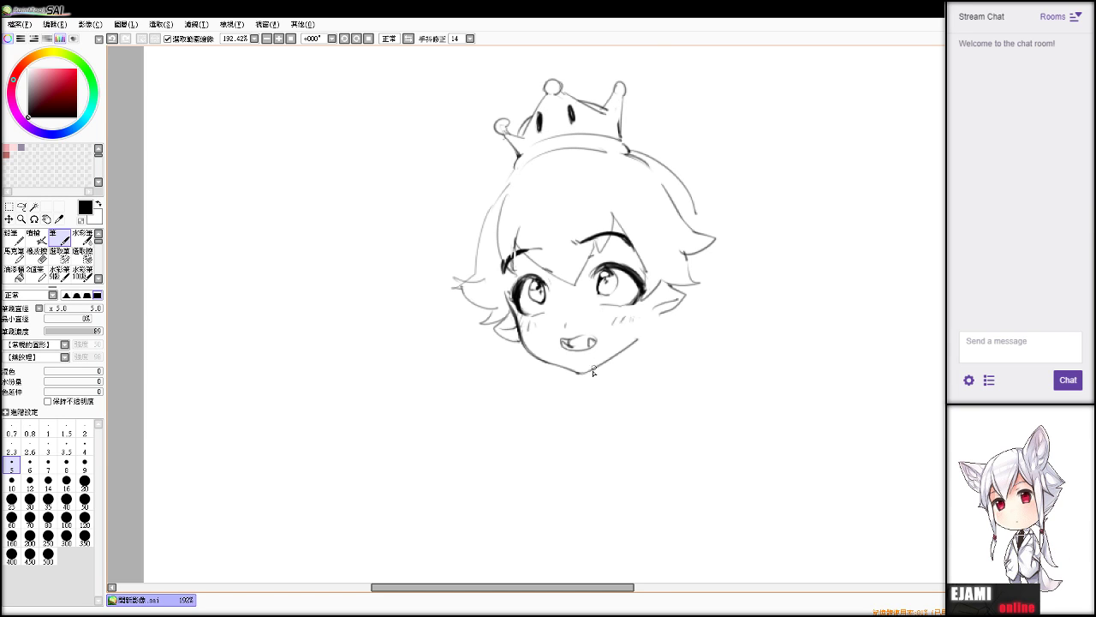
Strengthen the right jawline from the chin up toward the ear with a darker stroke.
drag(609, 351, 613, 374)
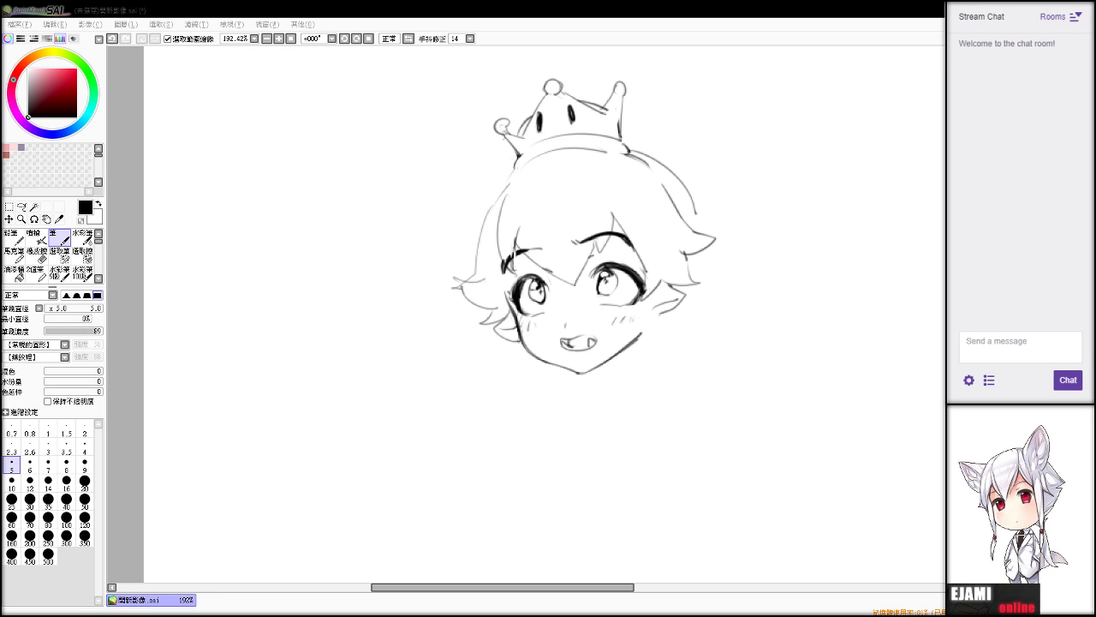
Redraw the left hair outline below the crown and extend the right hair down past the ear with an outward kick.
click(547, 439)
key(ctrl+z)
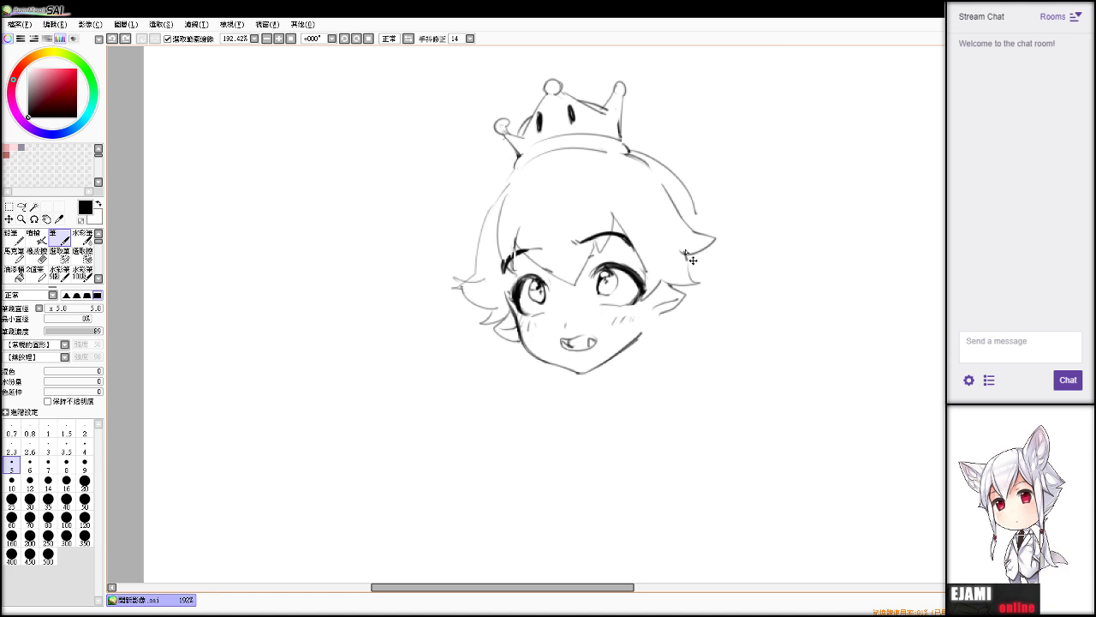
drag(686, 252, 735, 204)
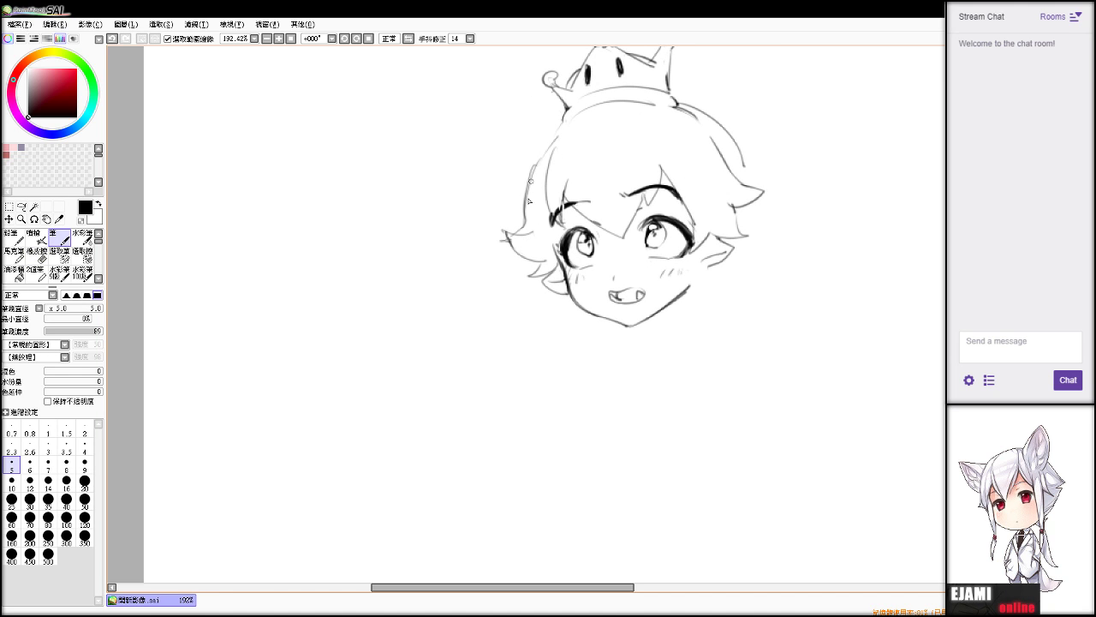
drag(529, 195, 567, 126)
key(ctrl+z)
mouse_move(752, 194)
mouse_down()
mouse_move(762, 255)
mouse_move(744, 296)
mouse_up()
key(ctrl+z)
drag(743, 296, 762, 317)
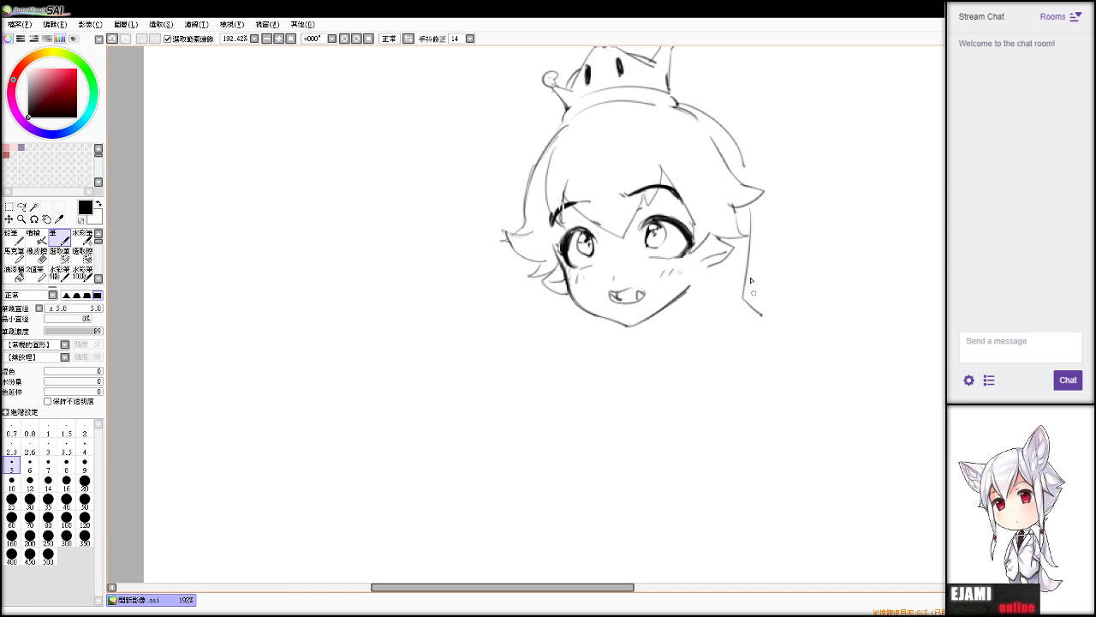
Sketch the long hair's outward-flicked tufts on the left, ending in jagged tips below chin level.
drag(522, 289, 470, 314)
key(ctrl+z)
mouse_move(519, 272)
mouse_down()
mouse_move(467, 303)
mouse_move(488, 329)
mouse_move(478, 360)
mouse_move(510, 355)
mouse_move(521, 380)
mouse_move(602, 350)
mouse_up()
key(ctrl+z)
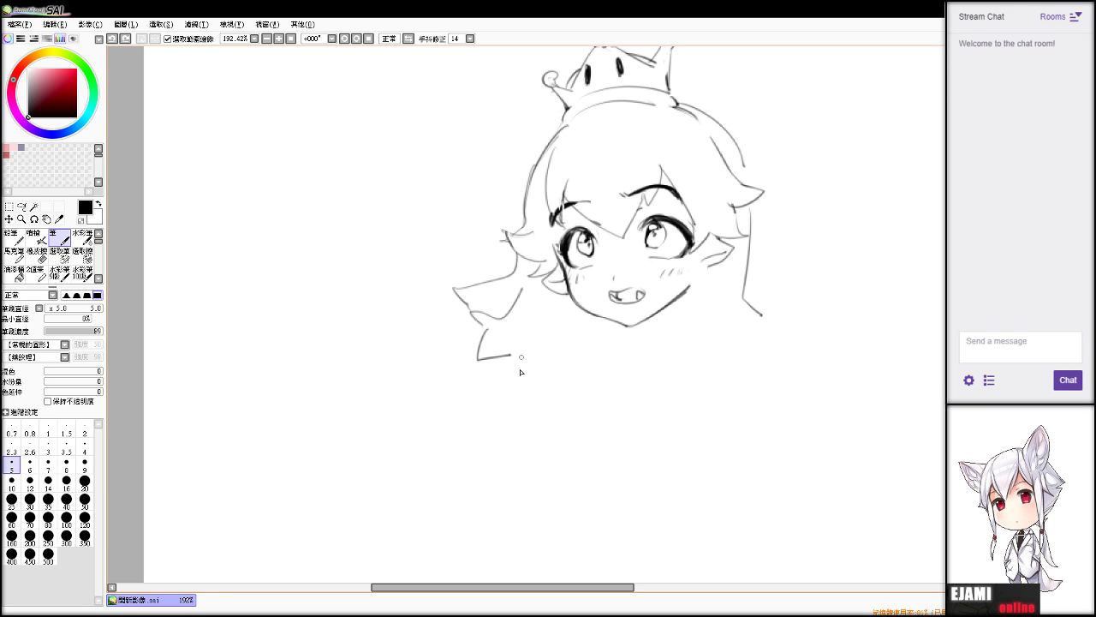
Sketch the jagged hair tips at the lower right and join them to the long right hair outline.
drag(772, 363, 785, 335)
key(e)
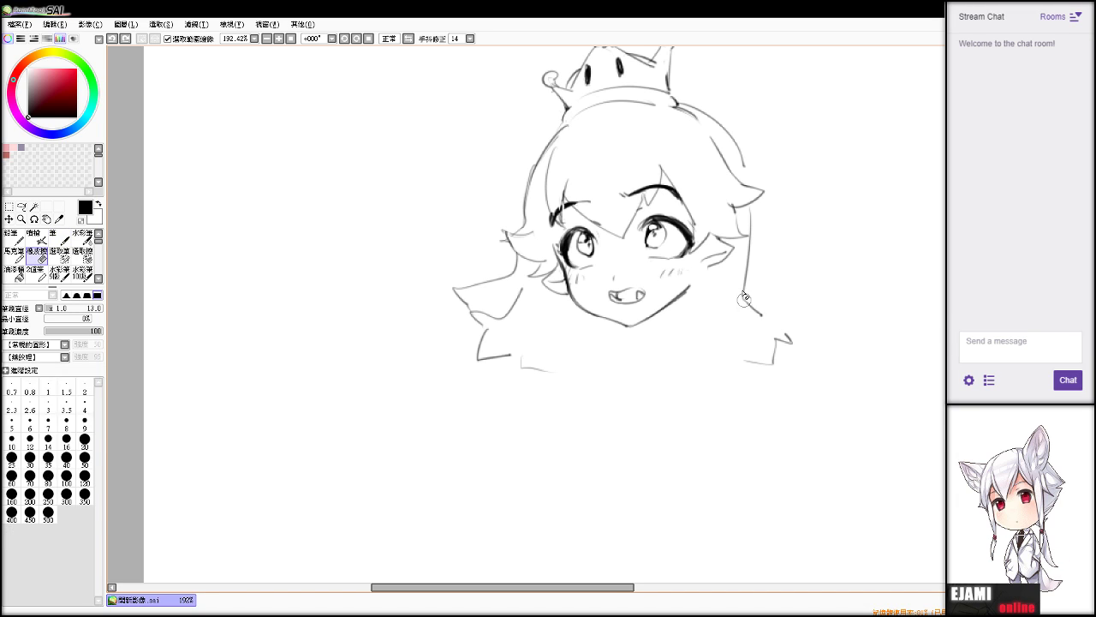
key(n)
drag(744, 297, 787, 319)
drag(744, 279, 793, 345)
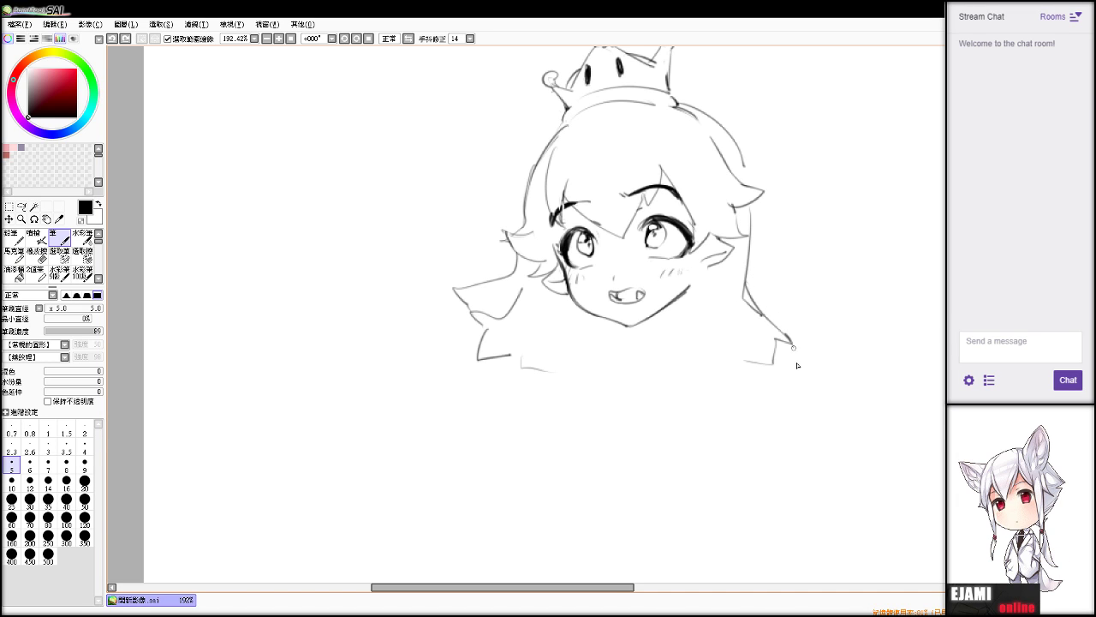
Redraw the right side of the open grin to close the mouth outline around the fang.
drag(639, 287, 641, 298)
key(ctrl+z)
key(ctrl+z)
drag(641, 299, 640, 297)
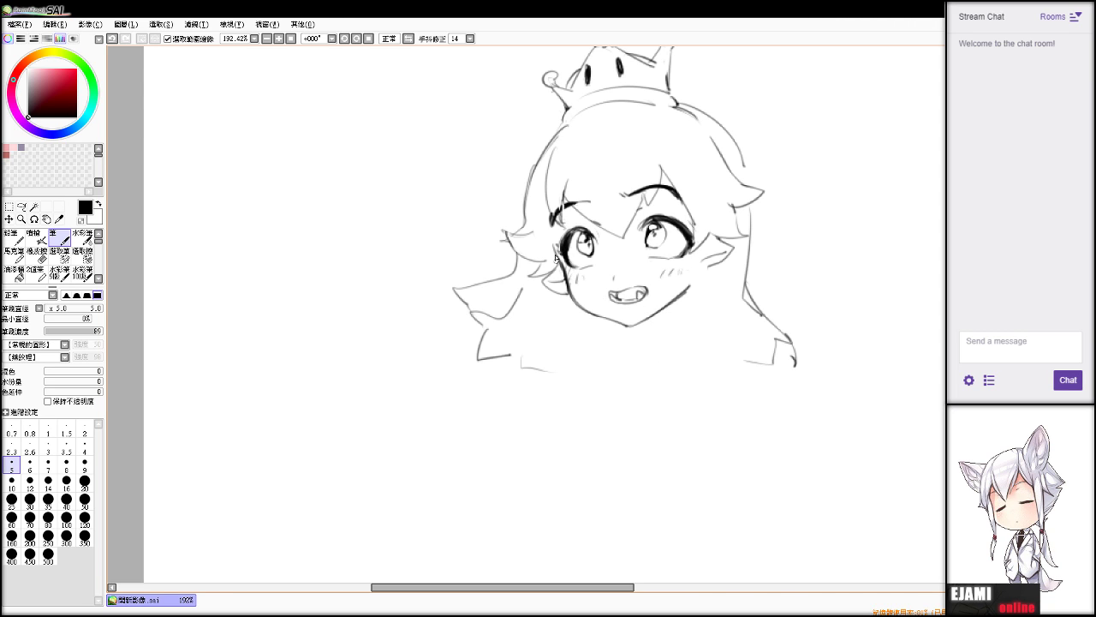
drag(698, 233, 700, 236)
key(ctrl+z)
drag(647, 202, 657, 209)
key(ctrl+z)
key(ctrl+z)
Sketch a curved shoulder line running from beneath the chin toward the left hair.
mouse_move(618, 324)
mouse_down()
mouse_move(560, 324)
mouse_move(541, 353)
mouse_move(562, 320)
mouse_move(547, 344)
mouse_move(586, 321)
mouse_up()
key(ctrl+z)
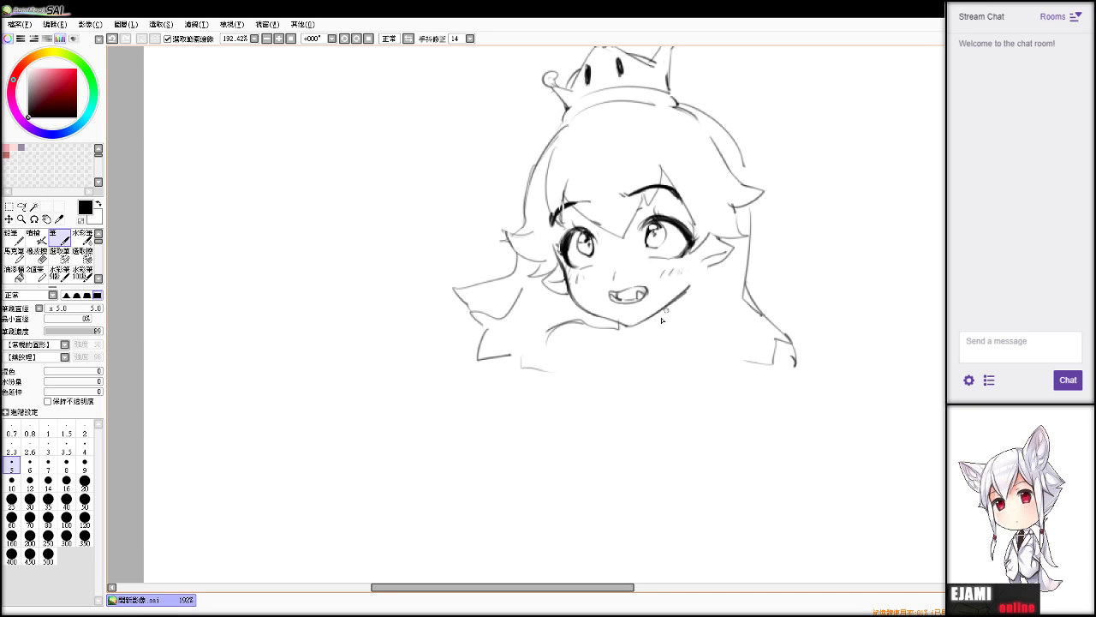
key(ctrl+z)
Sketch the neck line under the right jaw and the thumb of a raised hand beside it.
mouse_move(657, 317)
mouse_down()
mouse_move(678, 338)
mouse_move(661, 325)
mouse_move(677, 344)
mouse_move(668, 365)
mouse_move(647, 354)
mouse_move(654, 376)
mouse_move(643, 334)
mouse_move(676, 342)
mouse_up()
key(ctrl+z)
key(ctrl+z)
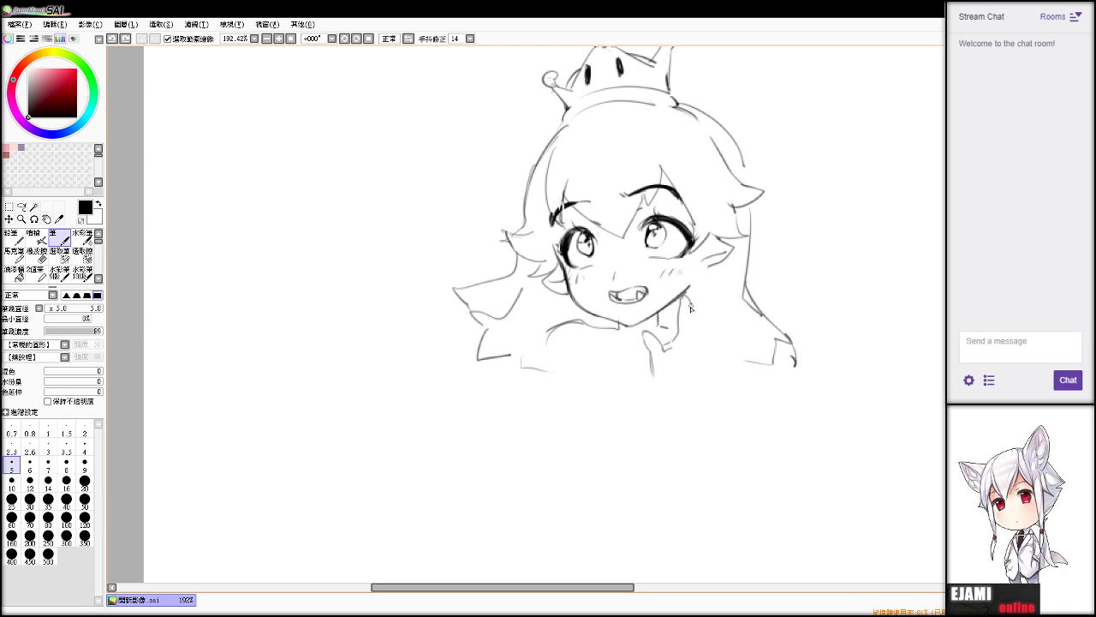
key(ctrl+z)
mouse_move(678, 335)
mouse_down()
mouse_move(679, 297)
mouse_move(689, 331)
mouse_up()
key(ctrl+z)
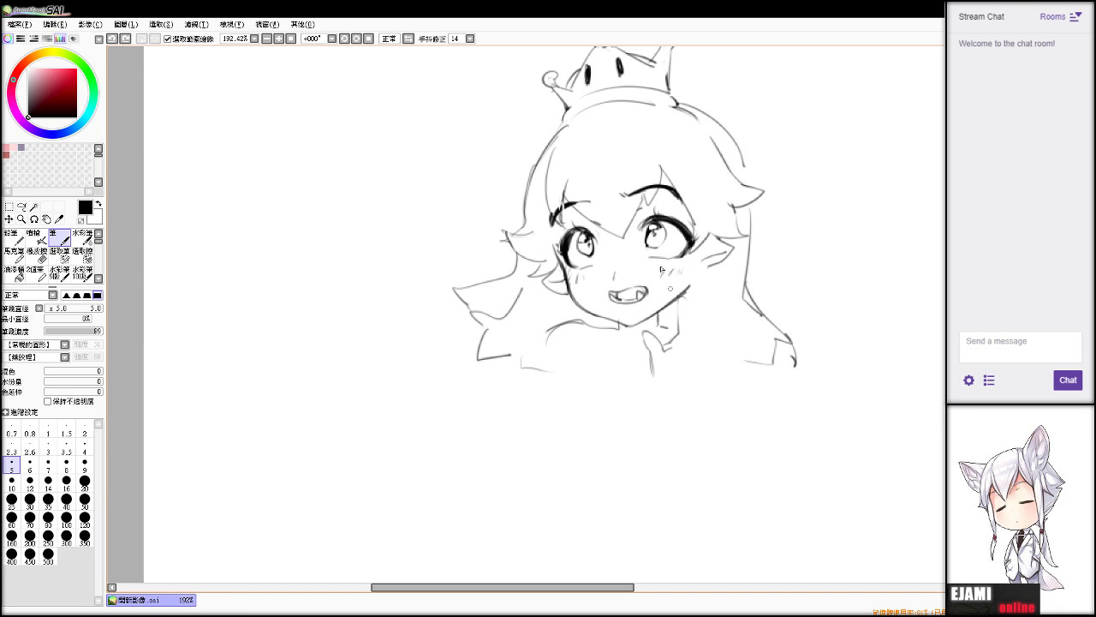
Refine the iris detail of the left eye and add short lashes above the right eye's inner corner.
key(e)
key(n)
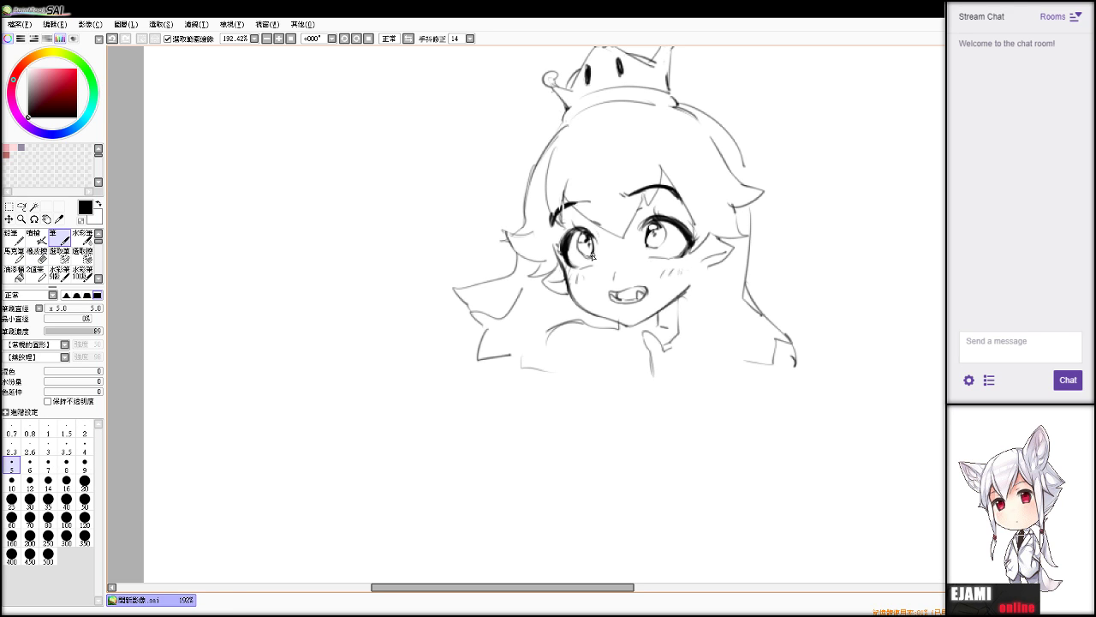
key(ctrl+z)
key(e)
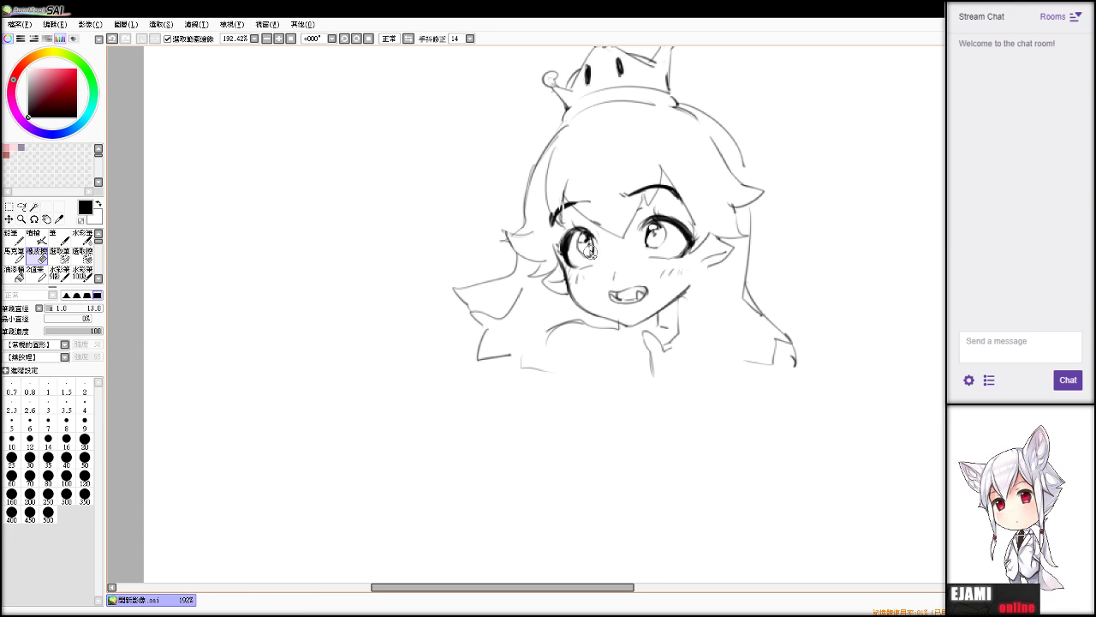
key(n)
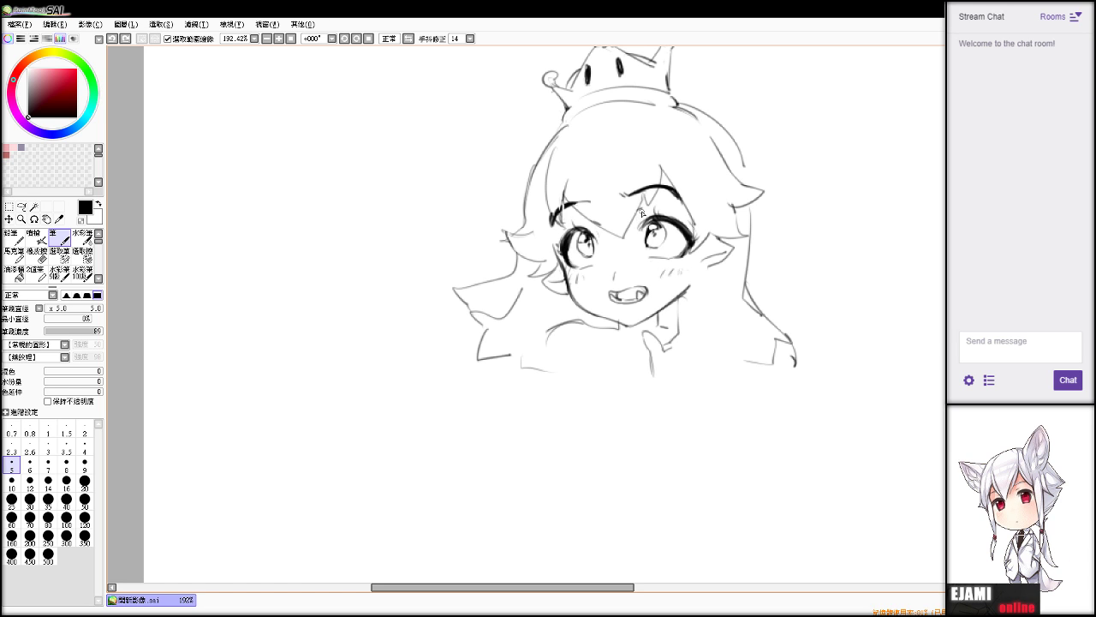
key(e)
key(n)
drag(641, 225, 651, 218)
key(e)
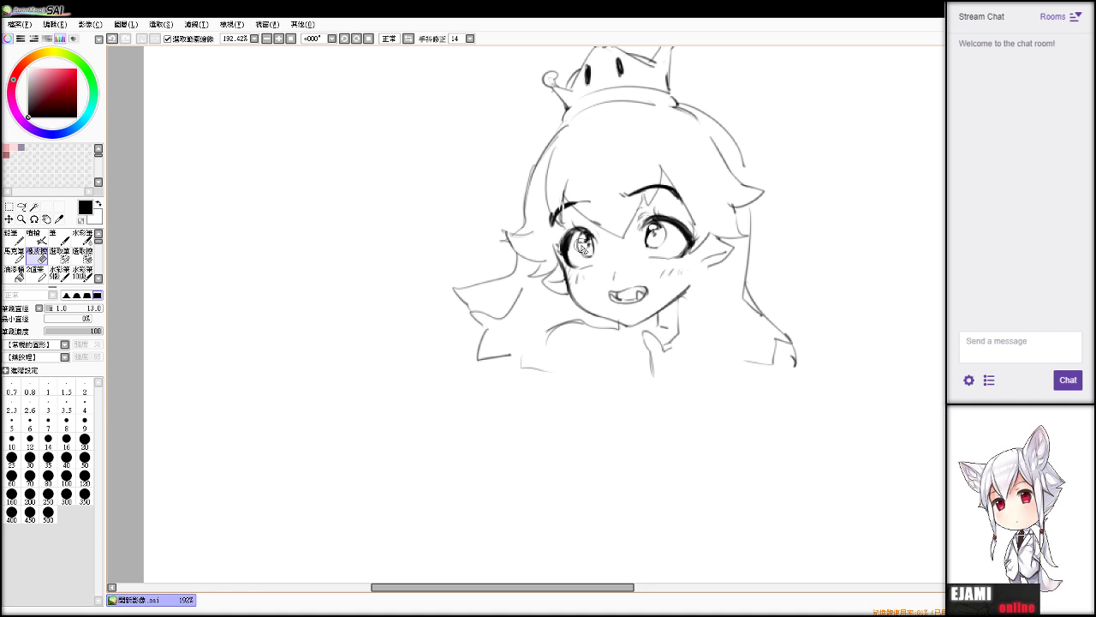
key(n)
key(e)
key(n)
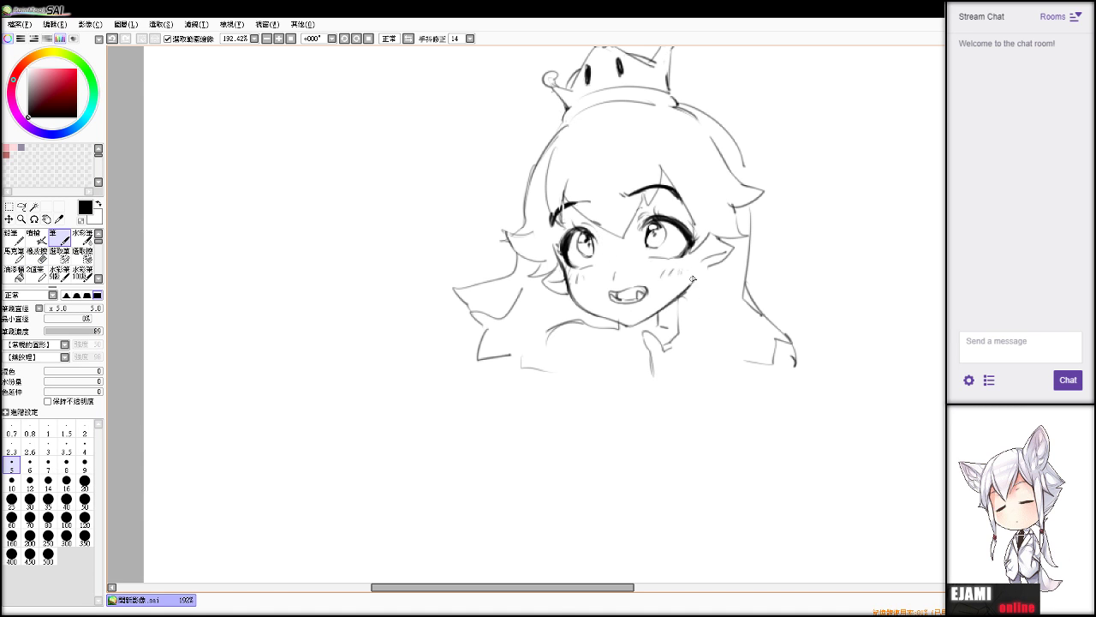
Sketch a long sidelock hanging in front of the pointed ear down to below the jaw.
key(ctrl+z)
mouse_move(696, 251)
mouse_down()
mouse_move(684, 282)
mouse_move(704, 298)
mouse_move(682, 337)
mouse_up()
key(ctrl+z)
key(ctrl+z)
mouse_move(706, 250)
mouse_down()
mouse_move(702, 348)
mouse_move(681, 349)
mouse_move(707, 365)
mouse_move(722, 339)
mouse_move(714, 349)
mouse_move(679, 331)
mouse_move(709, 362)
mouse_up()
key(ctrl+z)
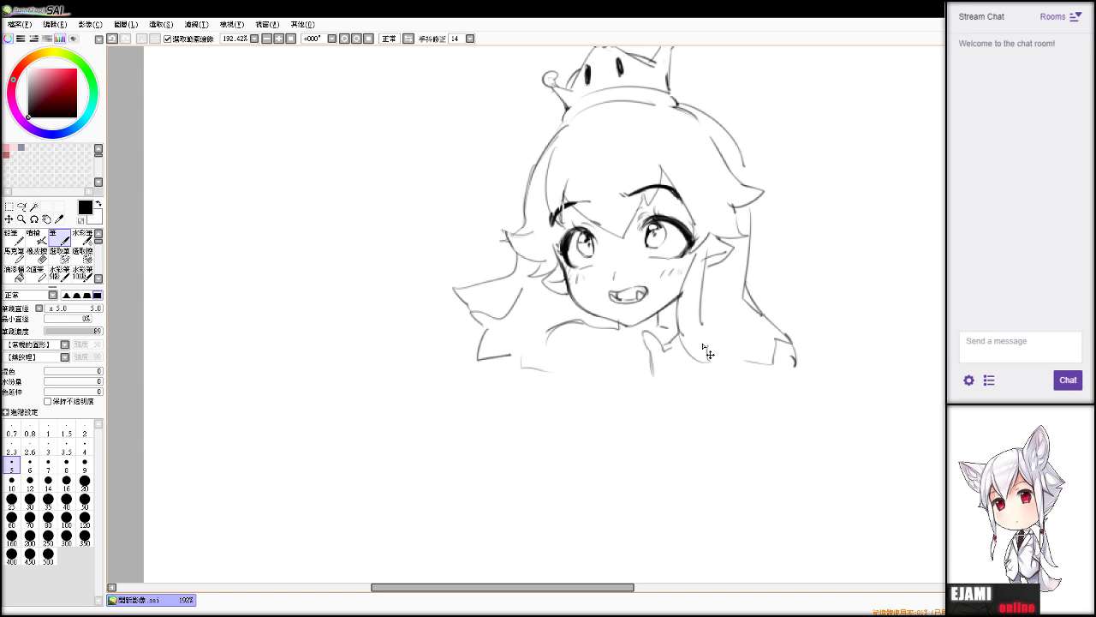
key(ctrl+z)
Sketch the left sidelock from beside the eye to a pointed tip below the jaw, clearing the overlapped shoulder line.
drag(558, 276, 563, 351)
key(ctrl+z)
mouse_move(556, 253)
mouse_down()
mouse_move(564, 351)
mouse_move(578, 321)
mouse_move(560, 264)
mouse_up()
key(e)
key(b)
drag(572, 324, 567, 346)
key(e)
key(b)
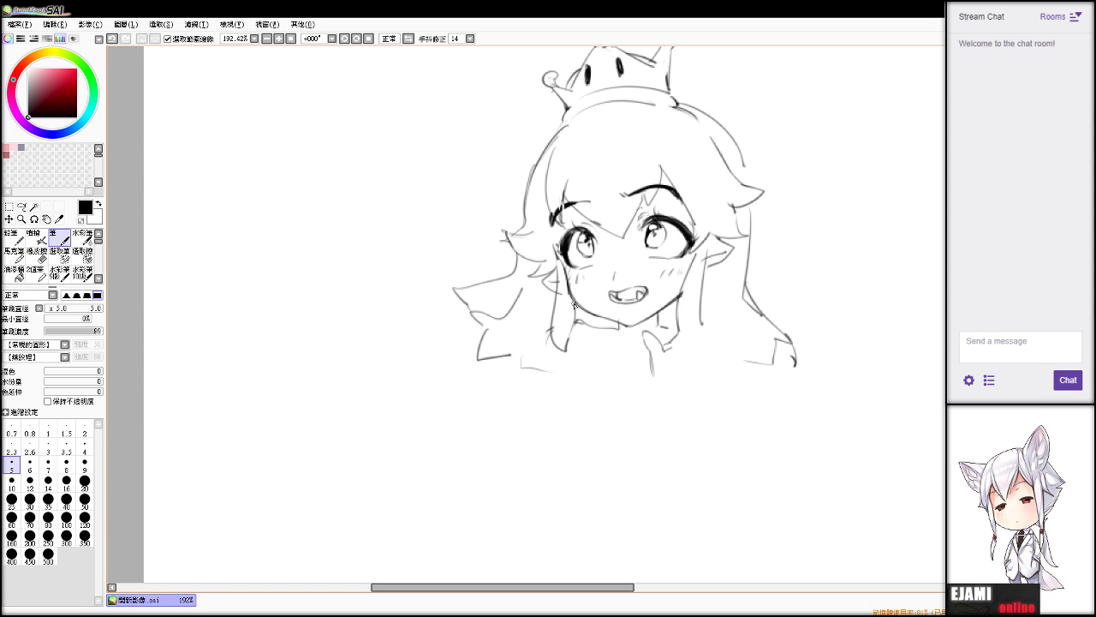
Clear the lower end of the right sidelock and sketch the raised hand's index and middle fingers over it.
key(e)
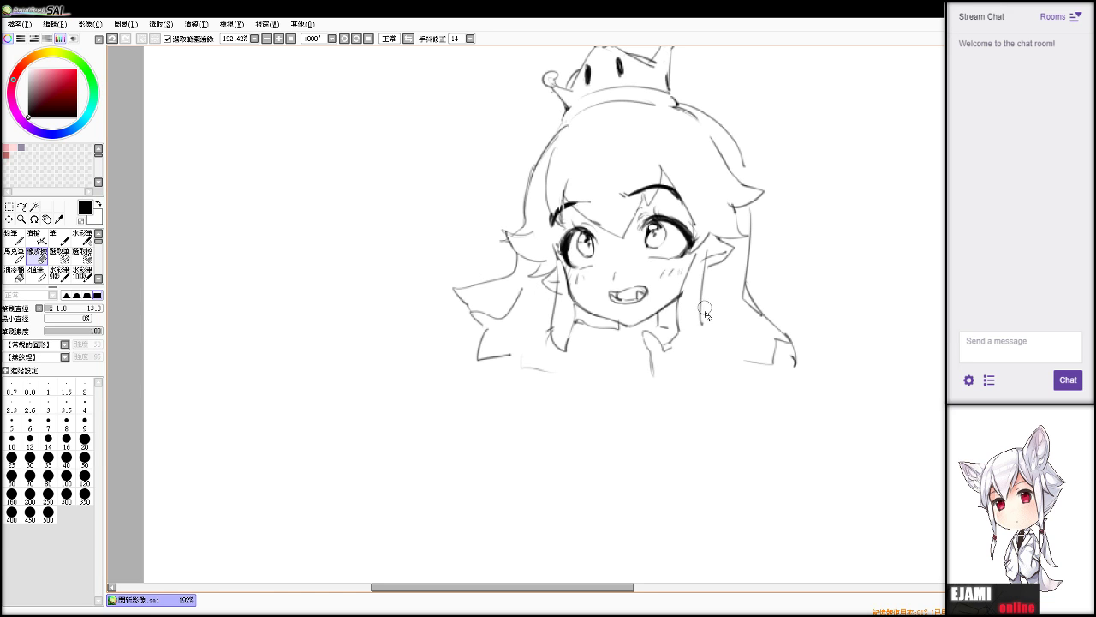
key(n)
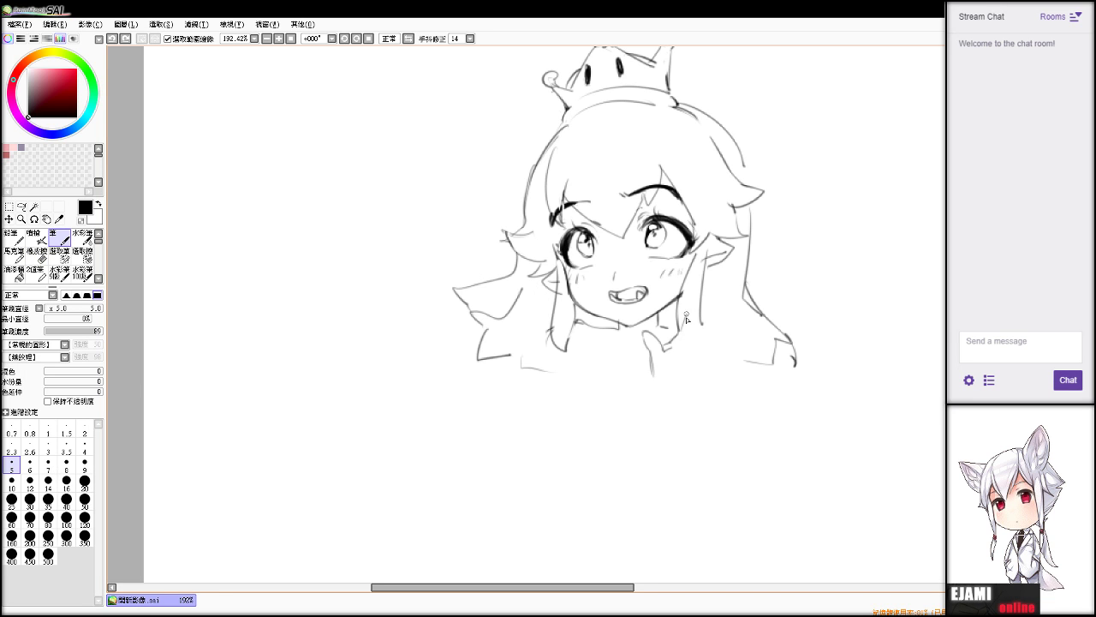
key(e)
mouse_move(702, 323)
mouse_down()
mouse_move(700, 308)
mouse_move(698, 329)
mouse_move(733, 324)
mouse_up()
key(n)
key(ctrl+z)
drag(698, 334, 734, 318)
key(ctrl+z)
key(e)
key(v)
key(ctrl+z)
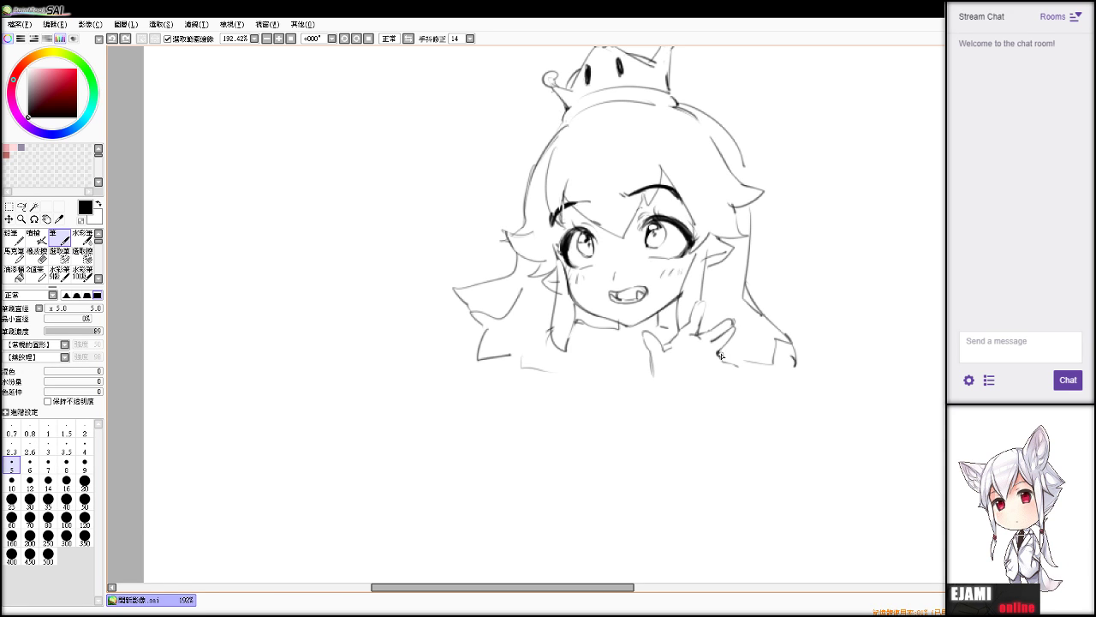
Sketch the curled finger on the right side of the raised hand and rework the line below the thumb.
drag(734, 320, 718, 351)
key(ctrl+z)
key(e)
key(b)
drag(671, 350, 672, 380)
key(ctrl+z)
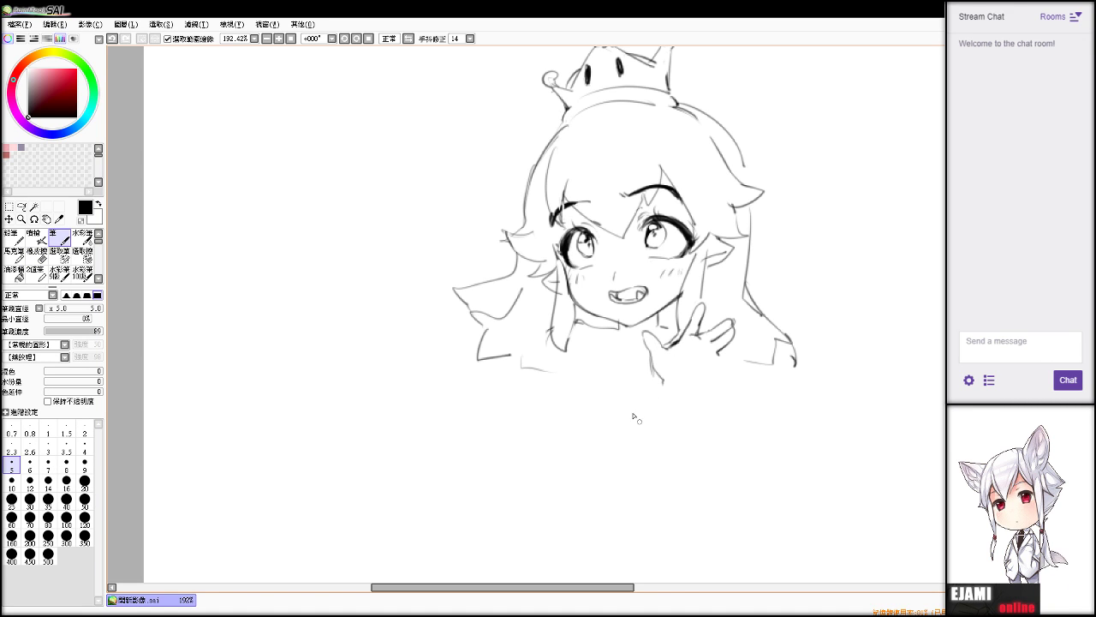
Sketch the left arm's outer contour from the shoulder down around a rounded elbow.
mouse_move(518, 383)
mouse_down()
mouse_move(489, 470)
mouse_move(539, 476)
mouse_up()
drag(667, 420, 660, 497)
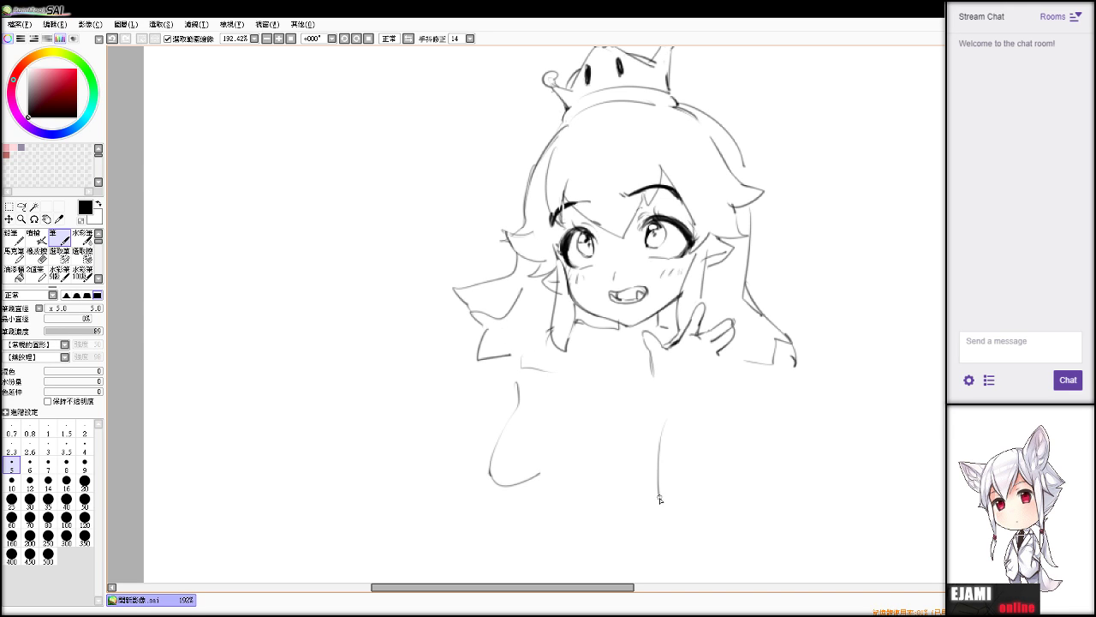
key(ctrl+z)
Sketch the raised hand's palm base and outstretched little finger, and rework the rough forearm line below the thumb.
drag(651, 377, 659, 471)
drag(689, 395, 705, 392)
key(e)
mouse_move(648, 342)
mouse_down()
mouse_move(671, 385)
mouse_move(667, 399)
mouse_move(662, 382)
mouse_move(658, 410)
mouse_move(667, 478)
mouse_up()
key(v)
key(ctrl+z)
key(ctrl+z)
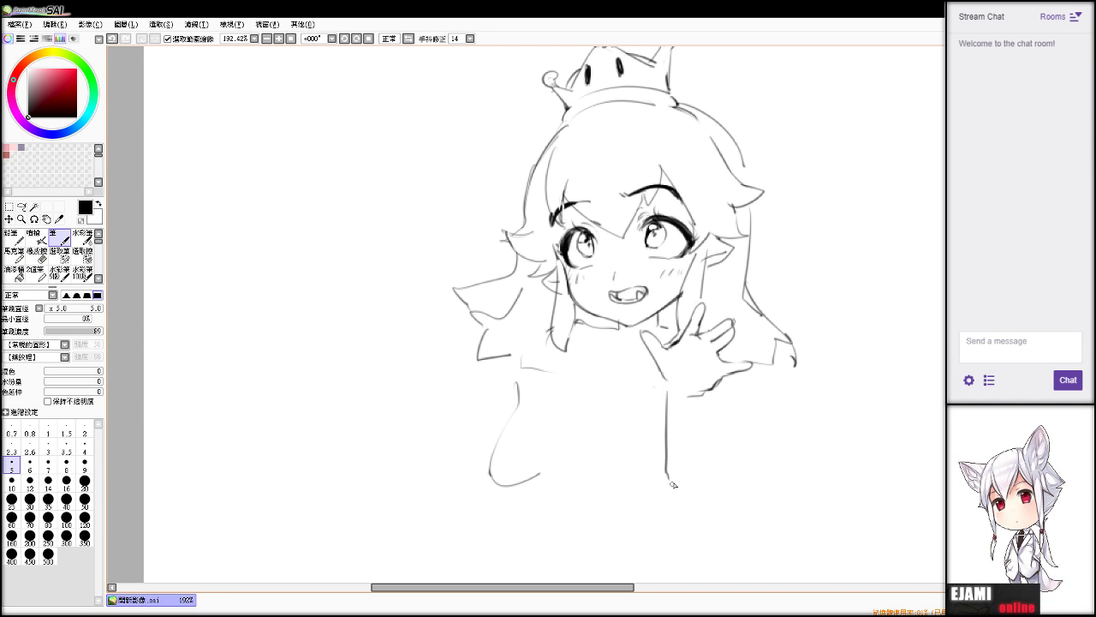
Redraw the raised forearm's left edge as one line from the wrist down to the elbow.
key(ctrl+z)
mouse_move(666, 377)
mouse_down()
mouse_move(664, 465)
mouse_move(671, 414)
mouse_move(685, 504)
mouse_up()
key(ctrl+z)
key(ctrl+z)
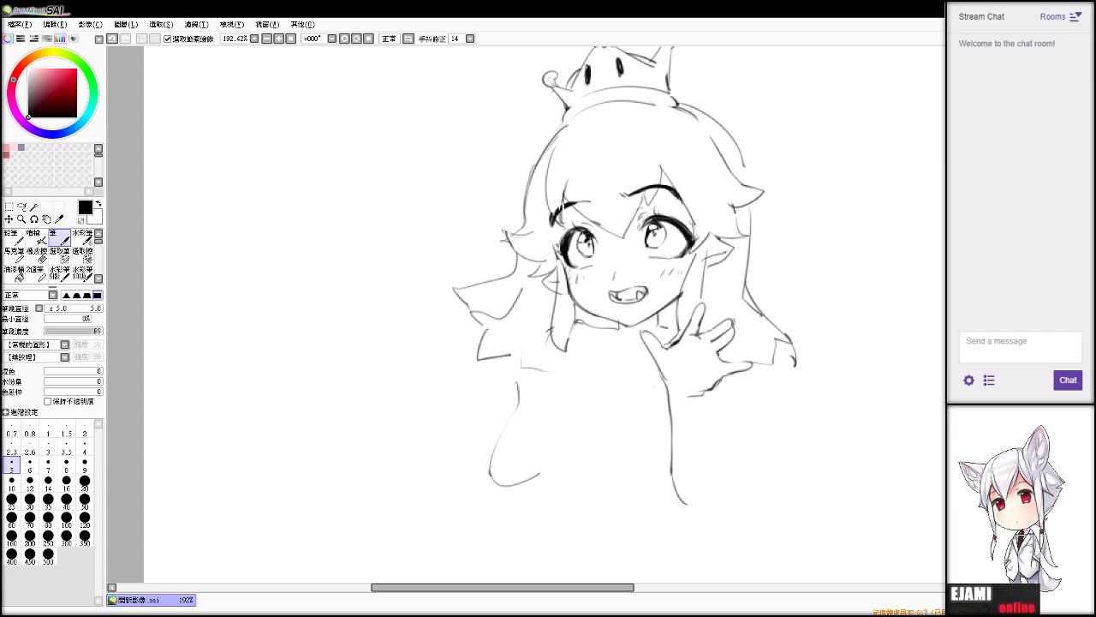
Draw the raised forearm's right edge and close the arm with a rounded elbow.
drag(705, 395, 707, 420)
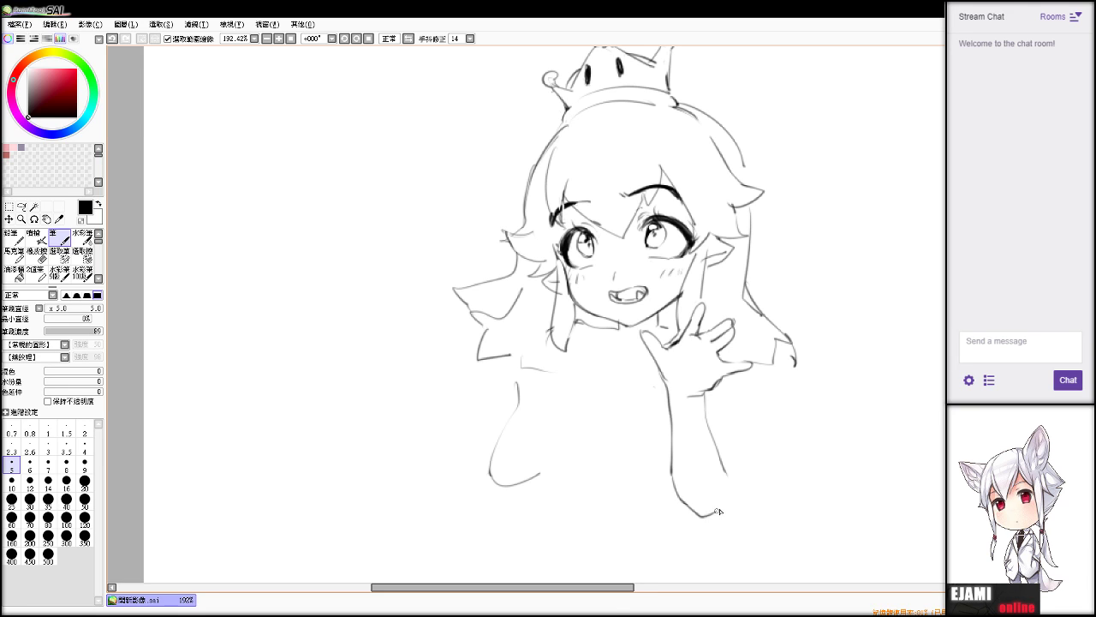
key(ctrl+z)
mouse_move(682, 502)
mouse_down()
mouse_move(723, 505)
mouse_move(730, 445)
mouse_up()
drag(731, 485, 729, 496)
key(e)
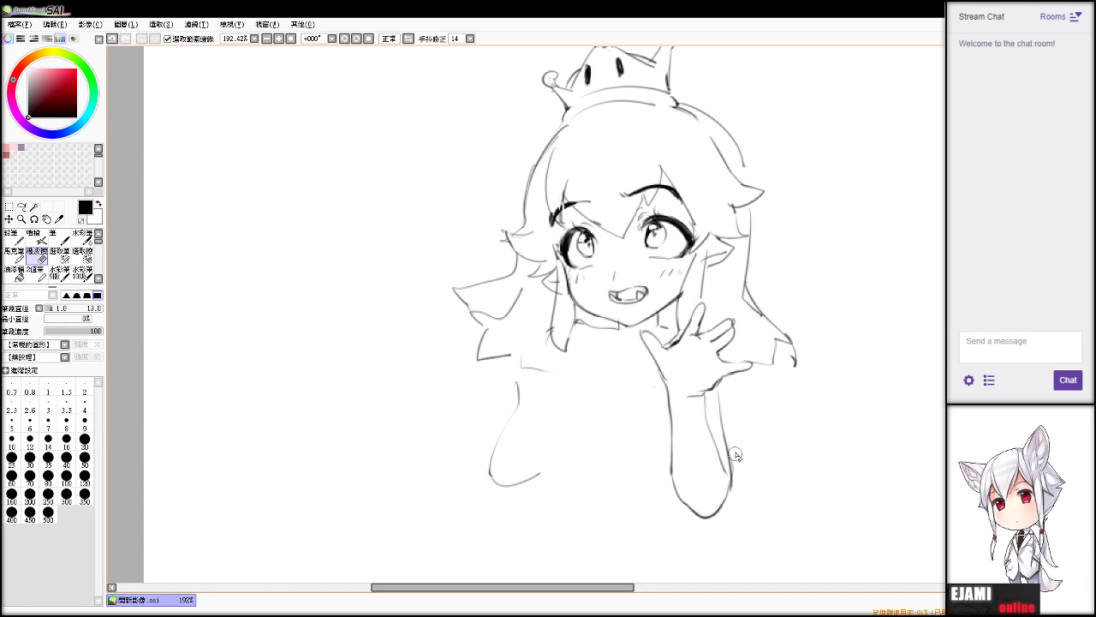
key(v)
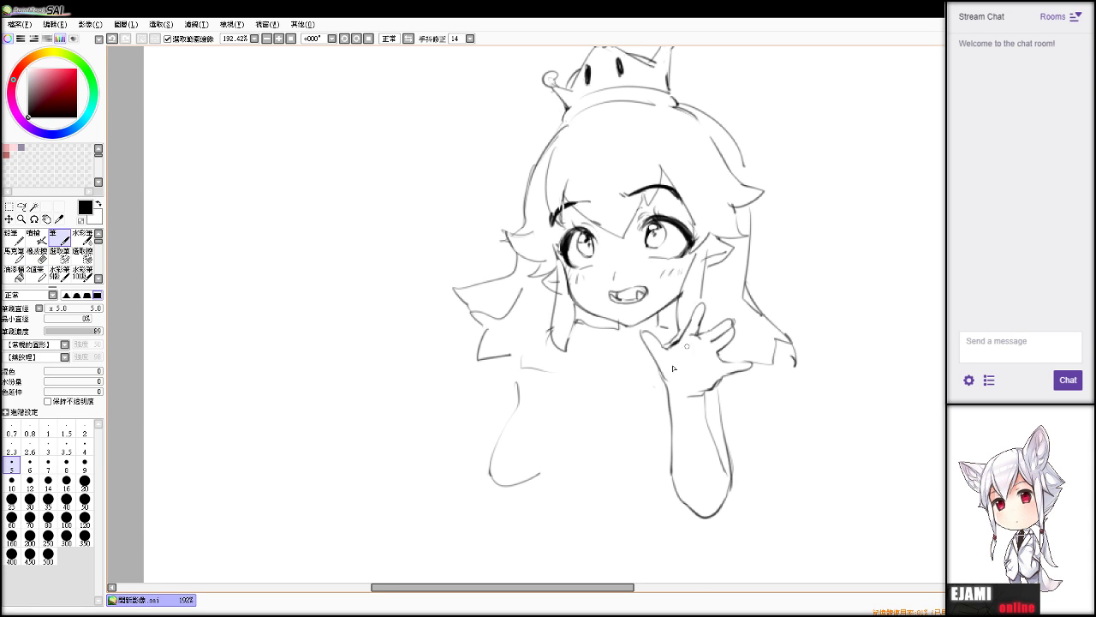
Erase the raised hand's thumb tip and redraw it with a cleaner rounded outline.
key(e)
drag(641, 331, 641, 332)
key(v)
key(e)
key(ctrl+z)
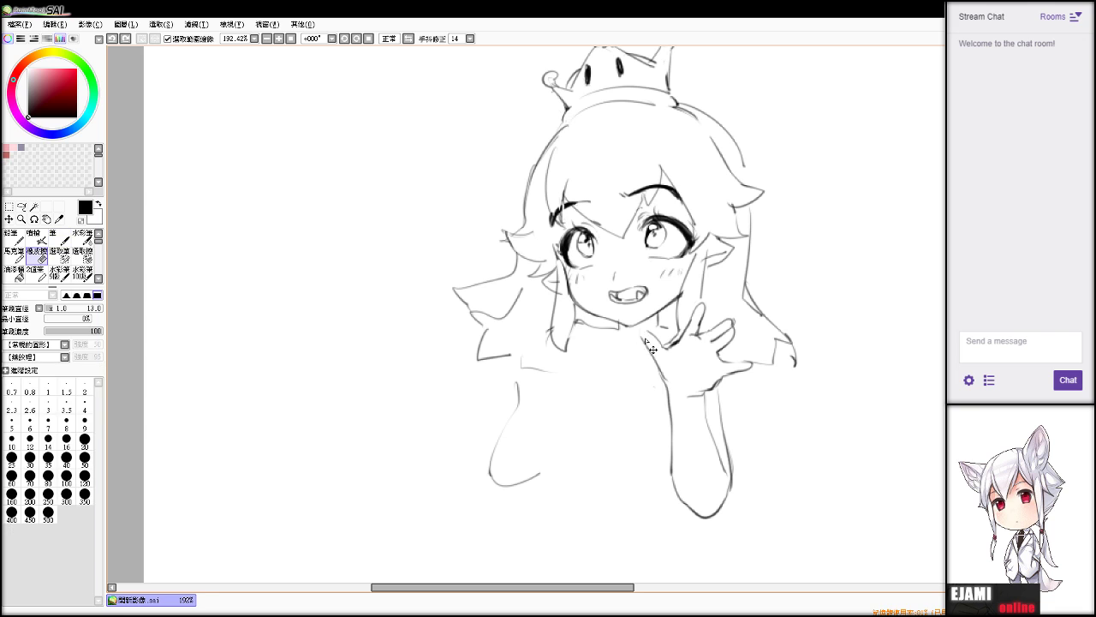
key(n)
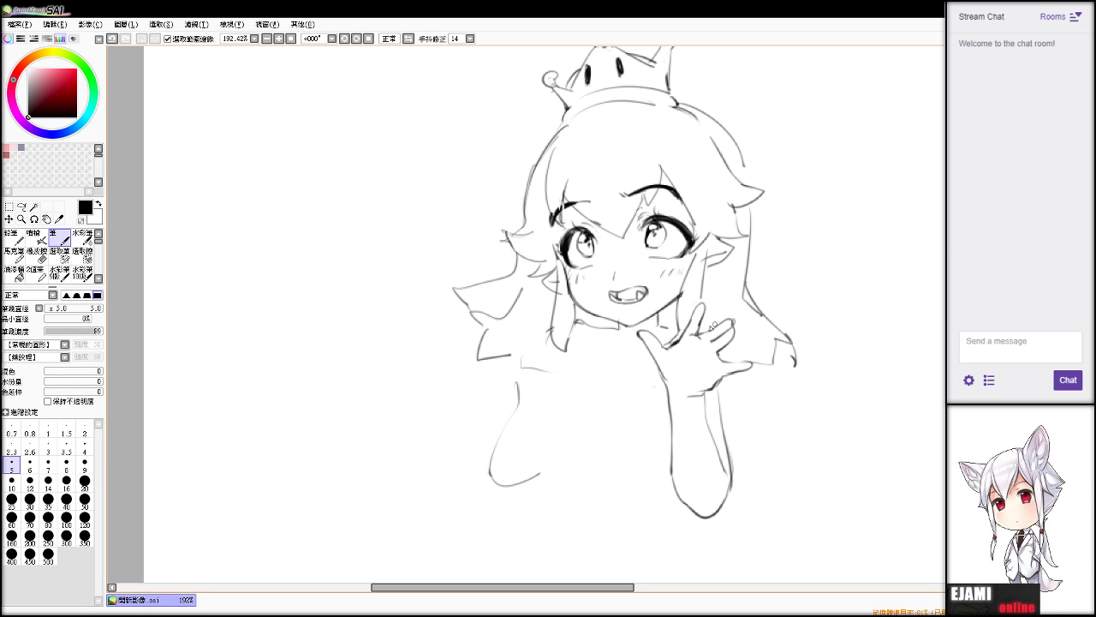
Clean up the lines between thumb and jaw and darken the neck line beneath the chin.
key(e)
mouse_move(671, 348)
mouse_down()
mouse_move(675, 330)
mouse_move(656, 313)
mouse_up()
key(n)
key(e)
key(n)
key(e)
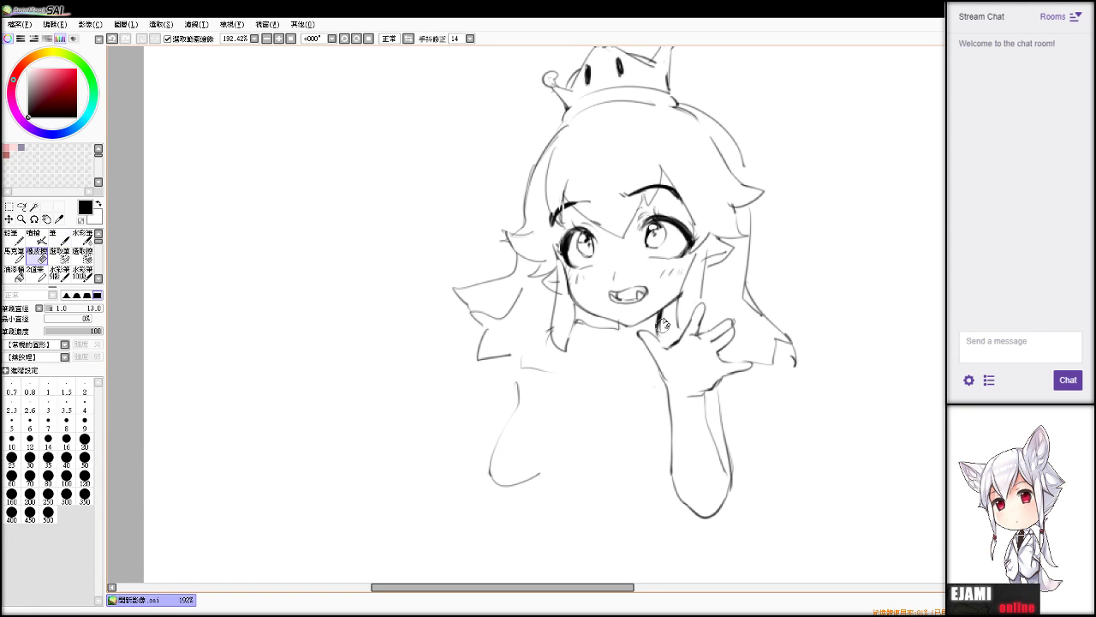
key(n)
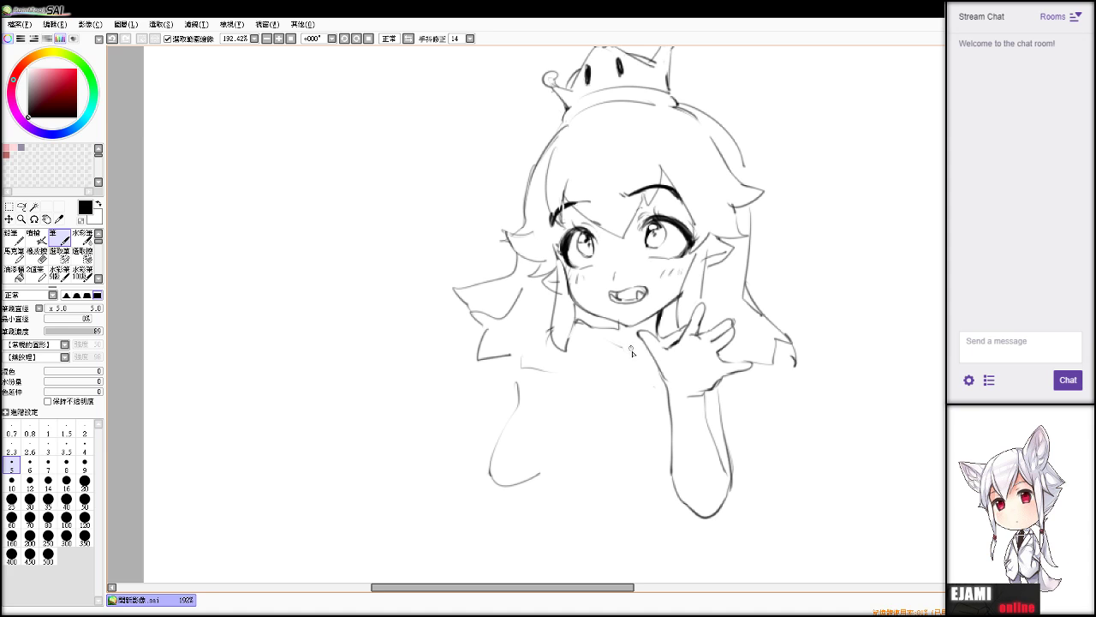
Undo the rough stroke below the neck, then erase and rework the left end of the collar line.
key(ctrl+z)
key(ctrl+z)
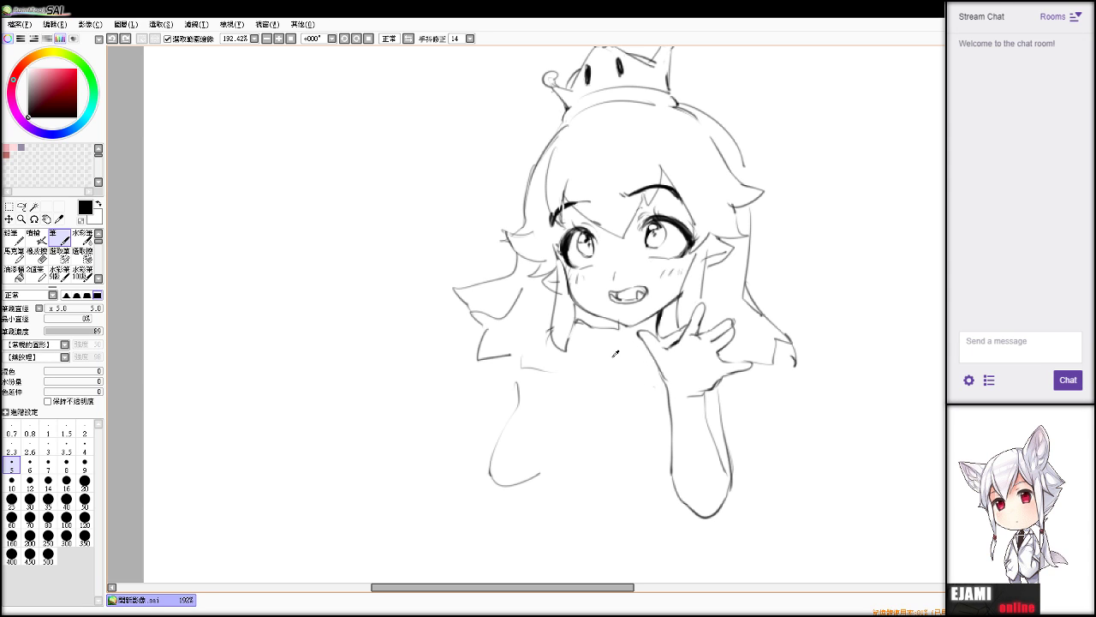
click(611, 367)
key(e)
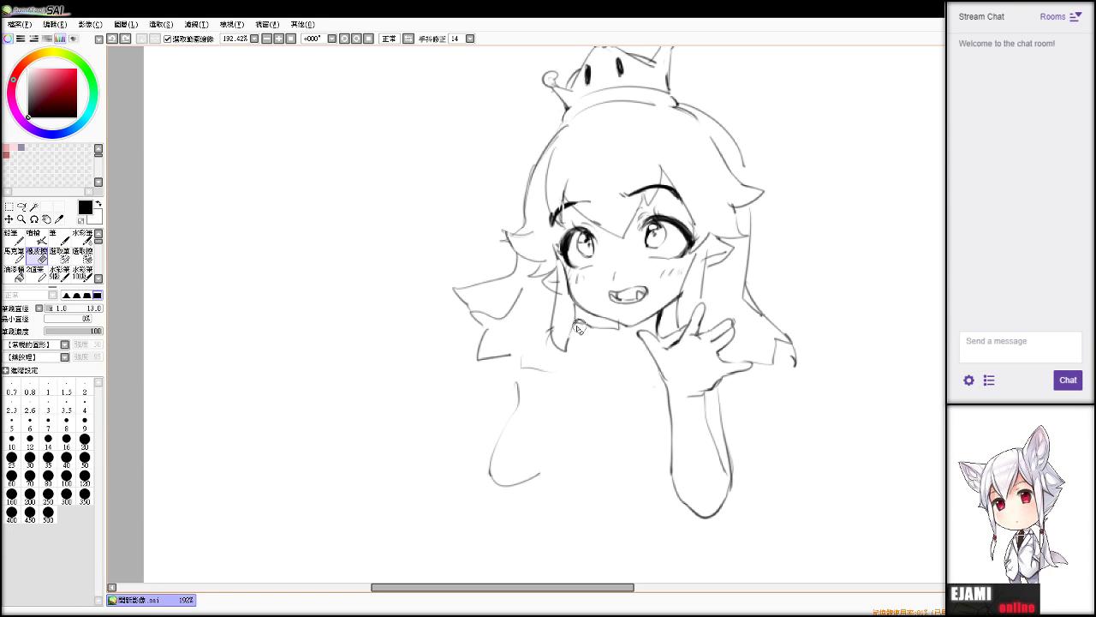
drag(573, 319, 611, 350)
key(c)
key(ctrl+z)
key(ctrl+z)
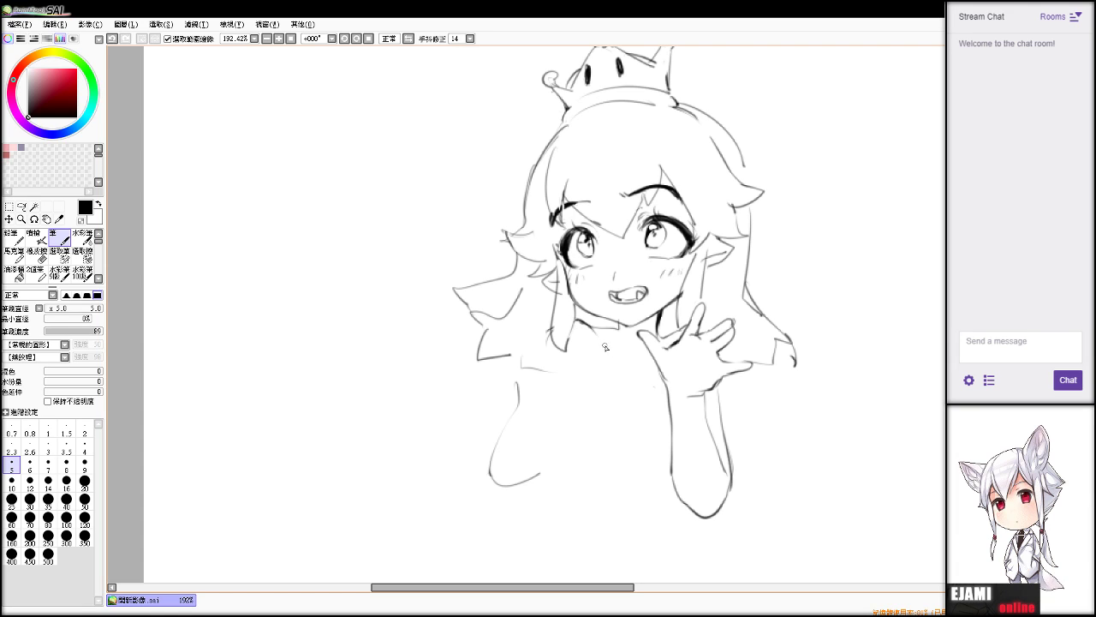
Sketch the inner edge of the arm on the viewer's left, retrying the curve between armpit and elbow.
drag(558, 388, 534, 455)
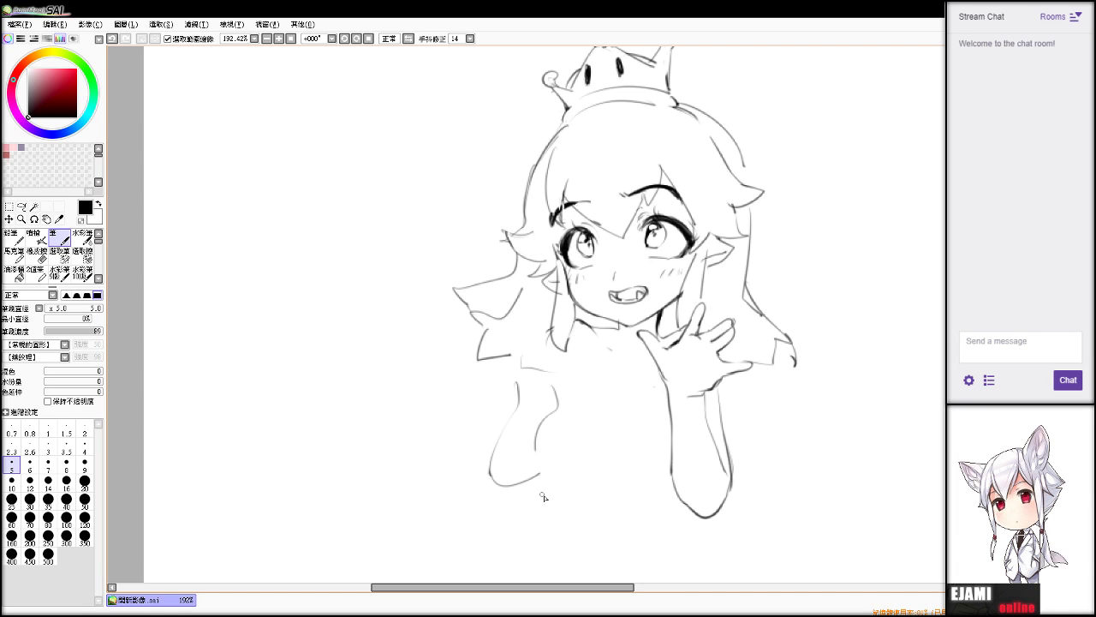
key(ctrl+z)
drag(546, 415, 535, 468)
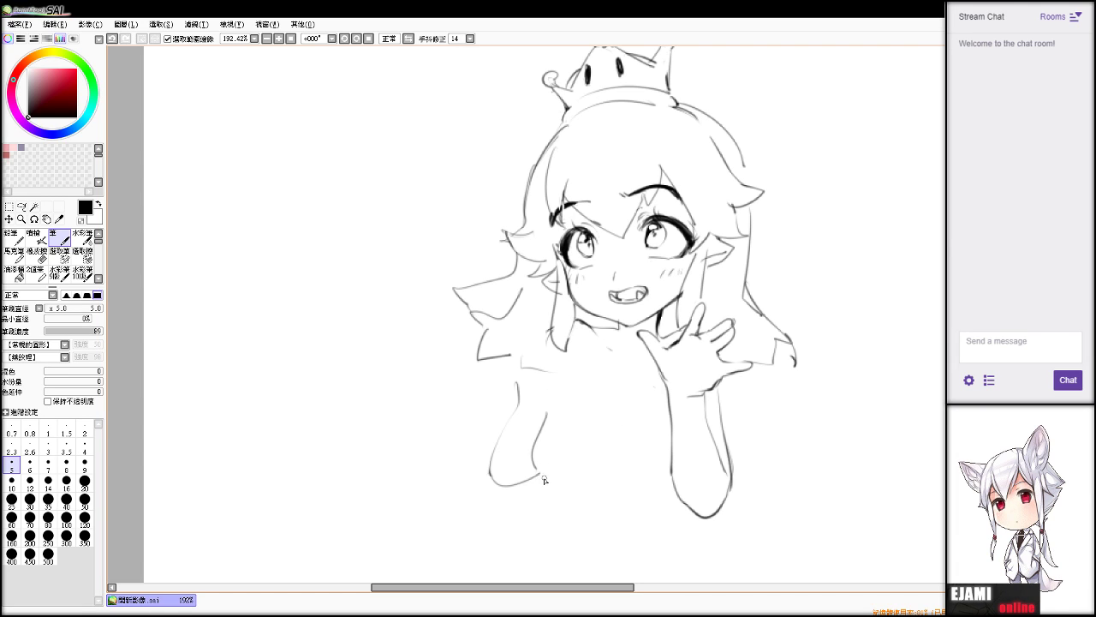
key(ctrl+z)
Add extra pointed tips beneath the outward-flicked hair lock on the viewer's left.
scroll(551, 503, down, 2)
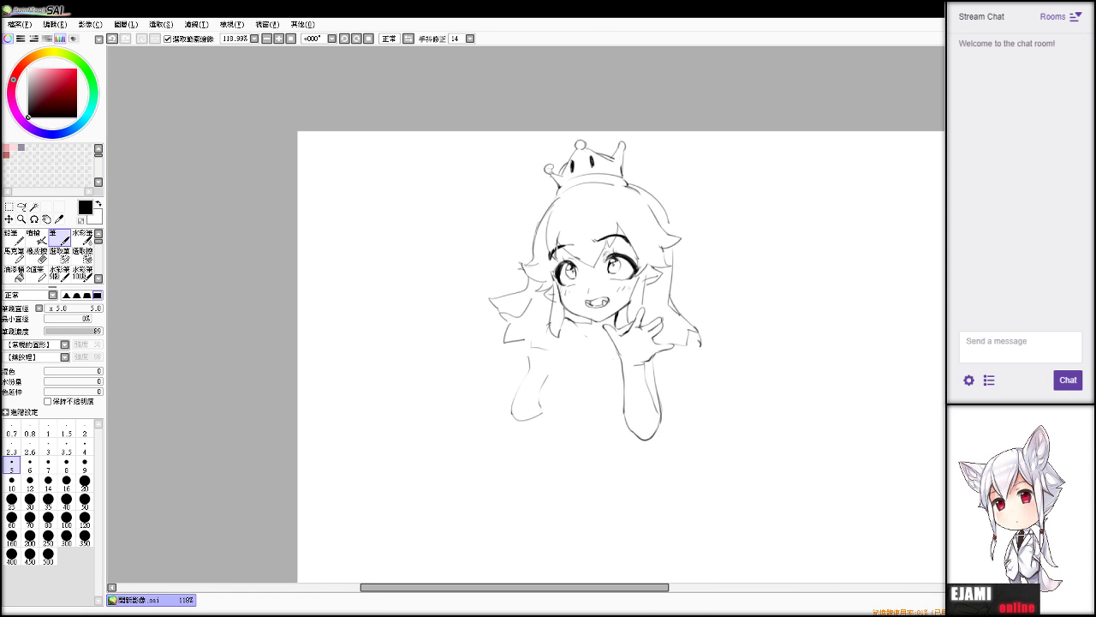
scroll(540, 315, up, 3)
scroll(540, 315, down, 2)
drag(658, 272, 684, 322)
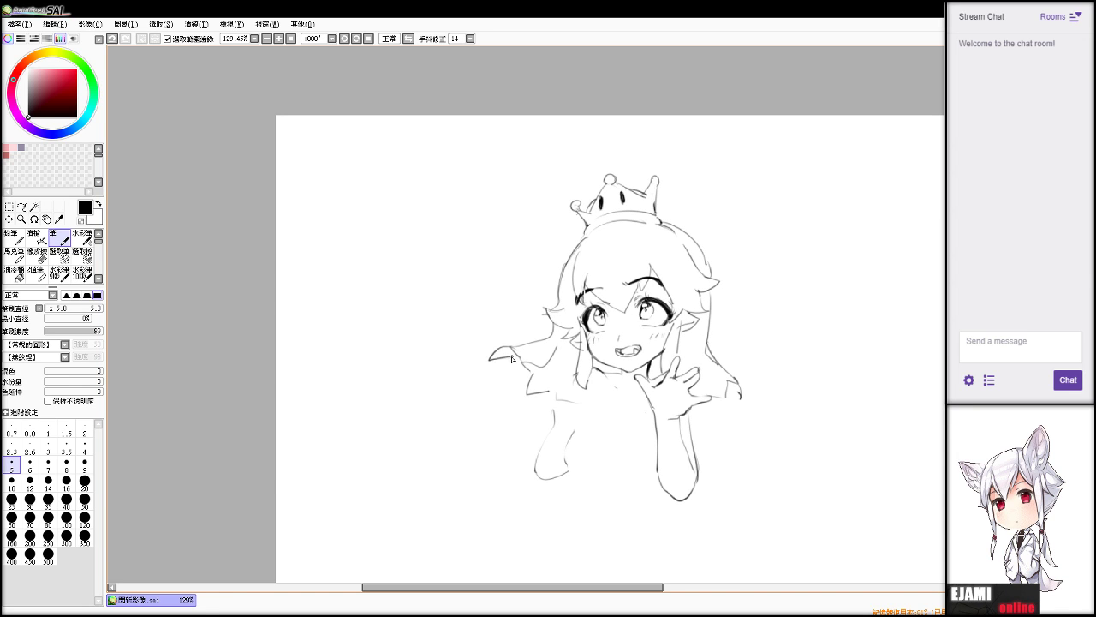
key(ctrl+z)
drag(501, 341, 514, 373)
key(e)
key(ctrl+z)
key(ctrl+z)
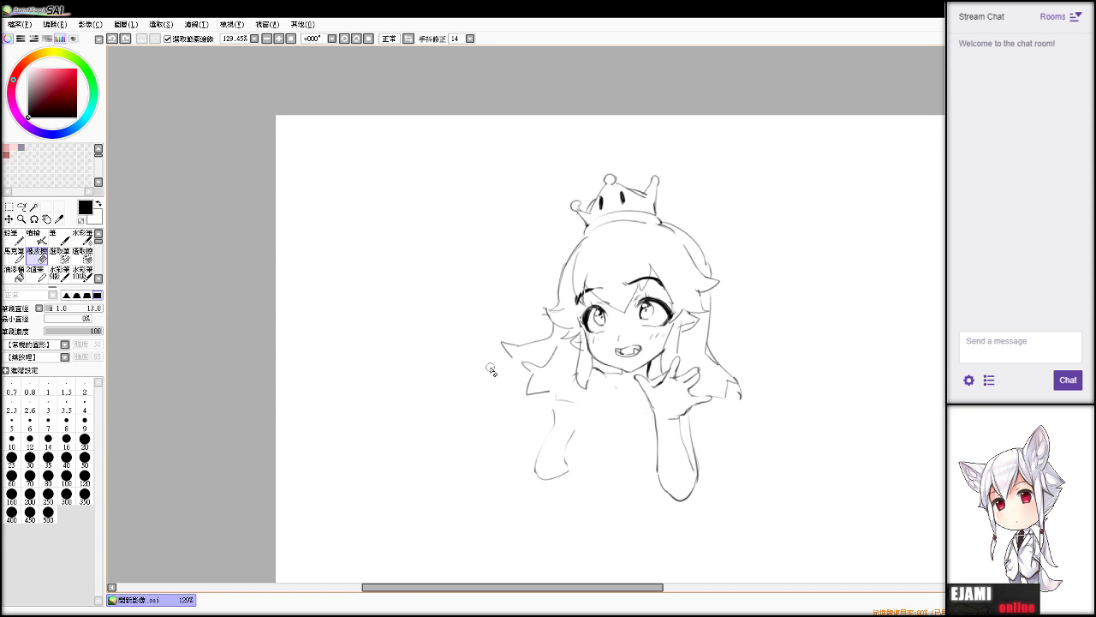
key(n)
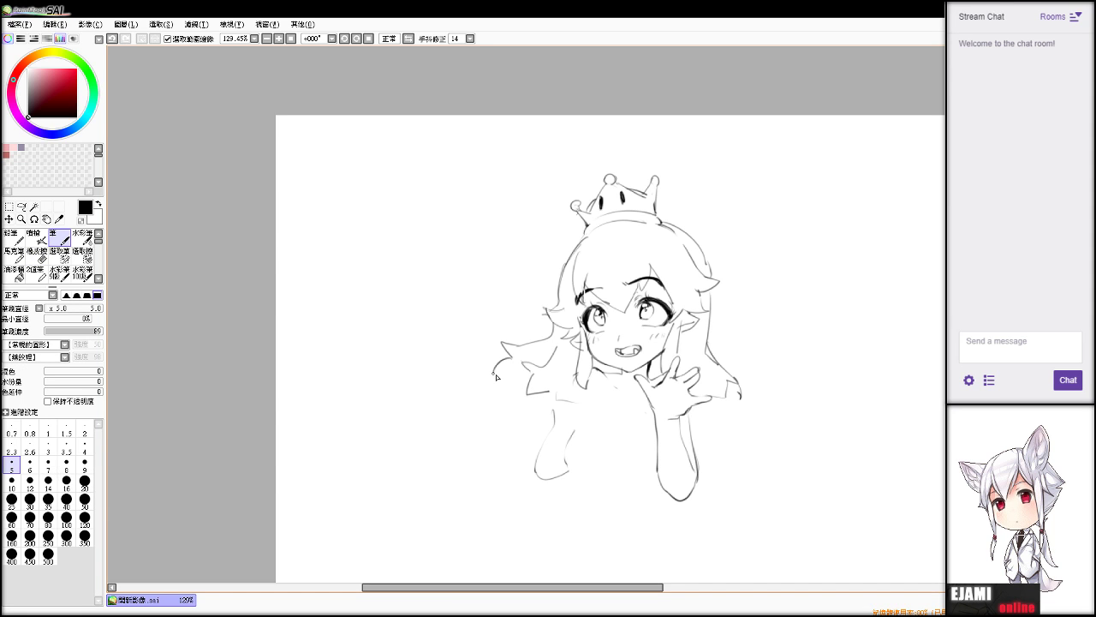
drag(496, 376, 527, 387)
Try several versions of the inner contour of the arm on the viewer's left, comparing them.
drag(566, 470, 574, 423)
key(ctrl+z)
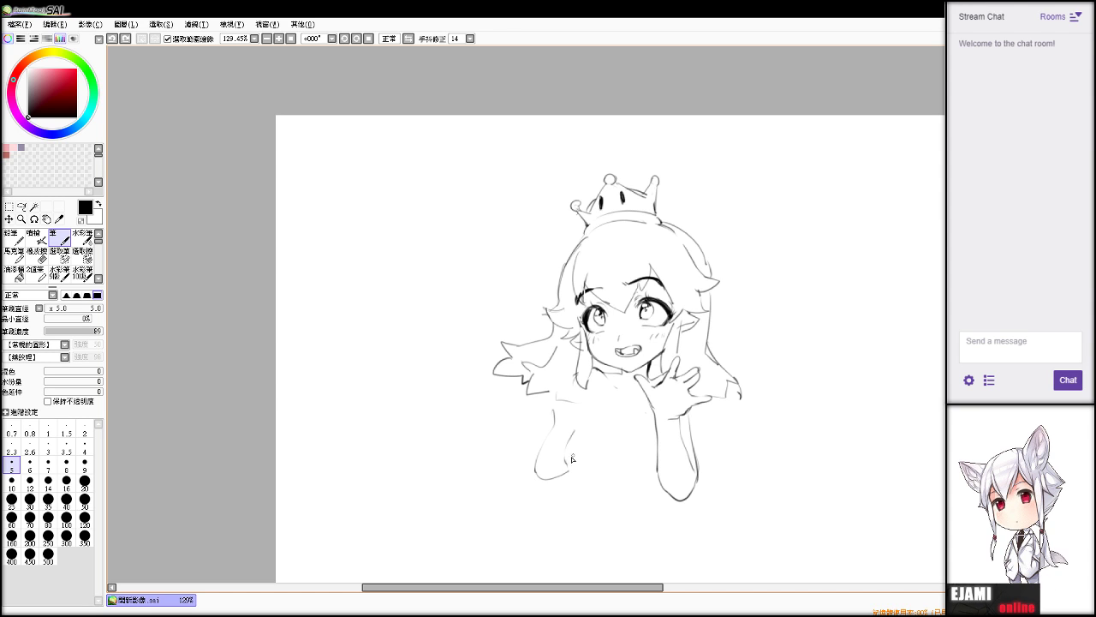
drag(567, 452, 622, 431)
key(ctrl+z)
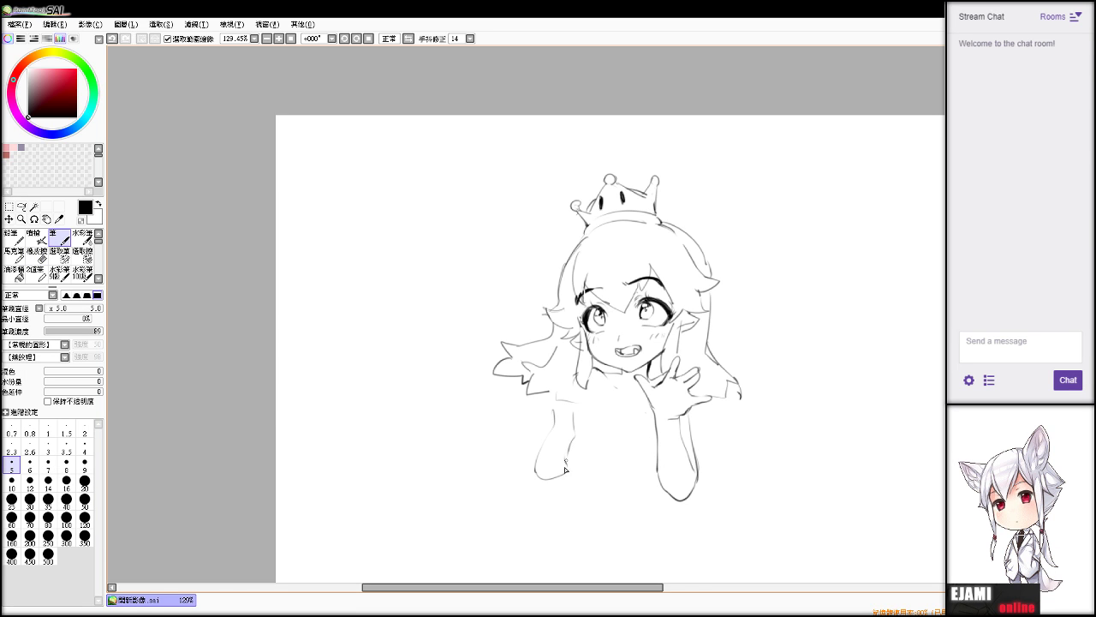
drag(574, 428, 559, 467)
key(ctrl+z)
key(ctrl+z)
key(ctrl+y)
key(ctrl+z)
key(ctrl+y)
key(ctrl+z)
Erase the hair end on the viewer's right and redraw it longer, with a rounded outer edge and jagged tips.
key(e)
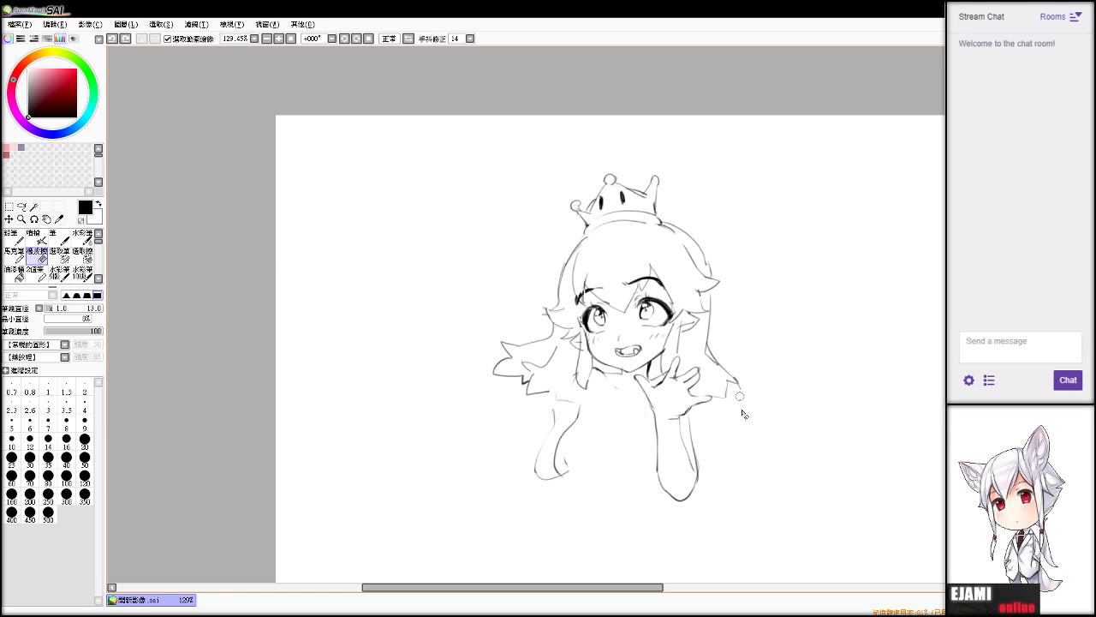
key(n)
drag(731, 377, 744, 417)
key(ctrl+z)
key(alt+Tab)
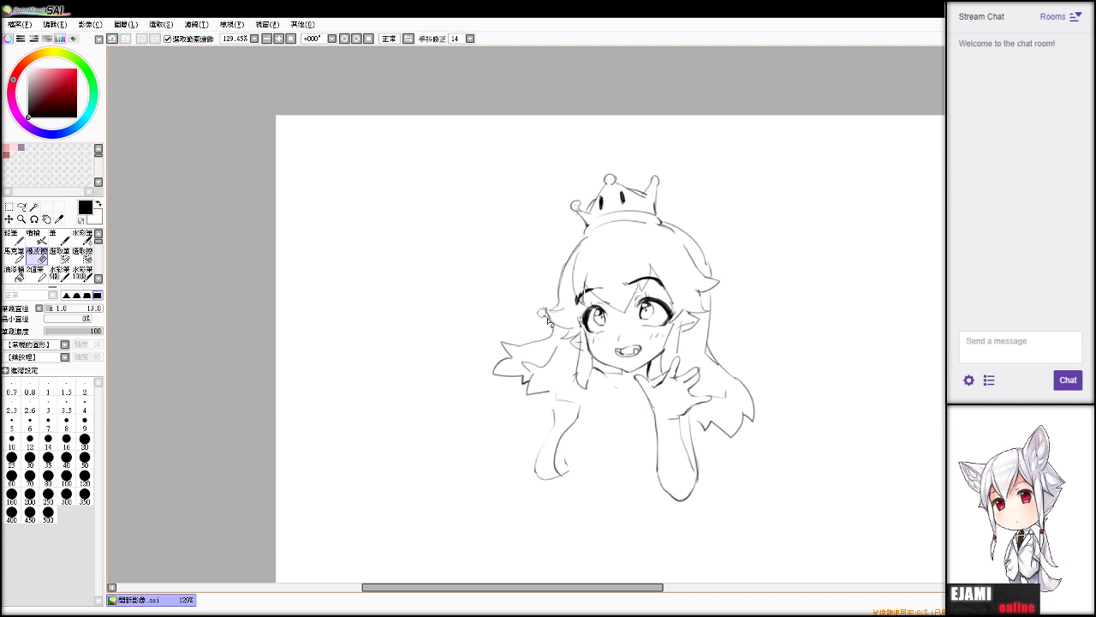
Erase and redraw the small pointed hair tuft beside the face on the viewer's left.
key(e)
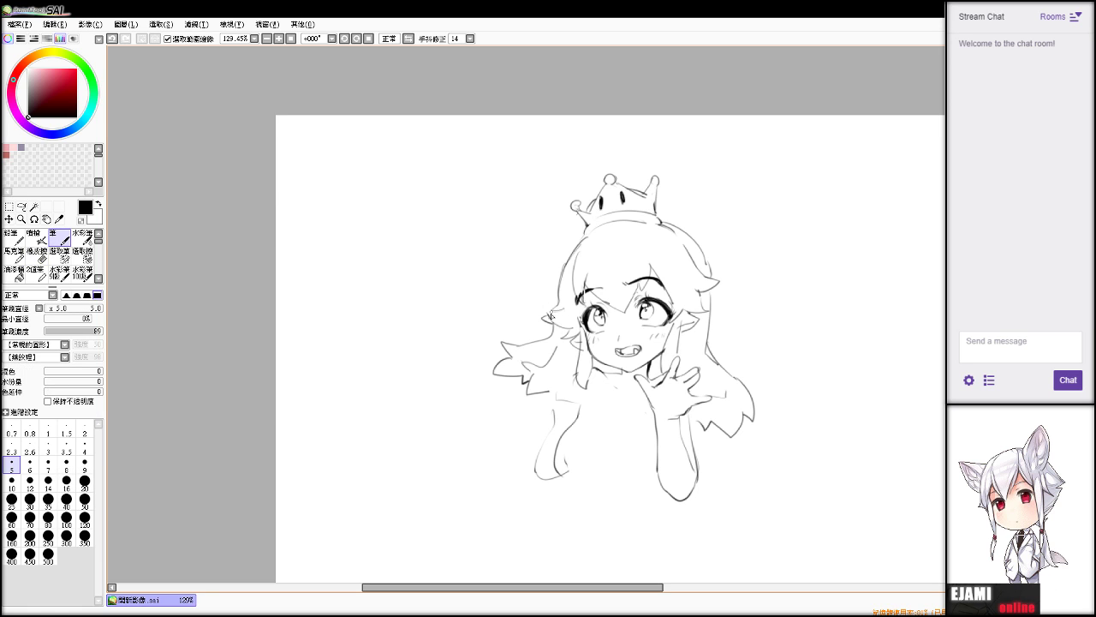
key(n)
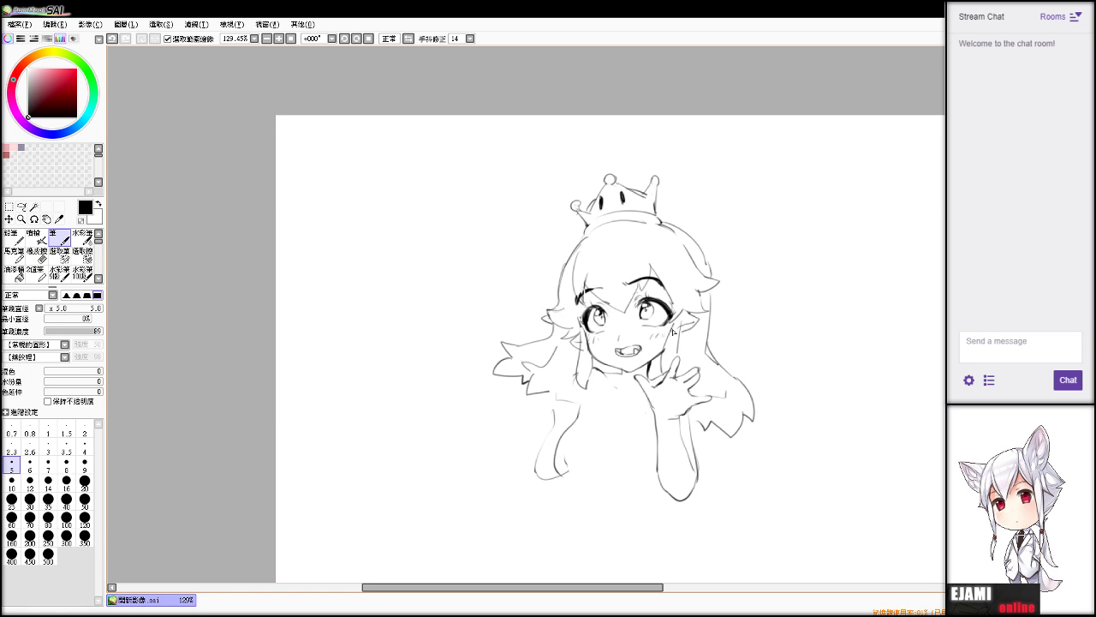
key(e)
key(n)
key(e)
key(n)
key(e)
key(n)
Erase and redraw the hair outline along the head's left side as a smoother, fuller curve.
drag(568, 263, 554, 310)
key(ctrl+z)
key(e)
drag(569, 267, 561, 299)
key(n)
key(e)
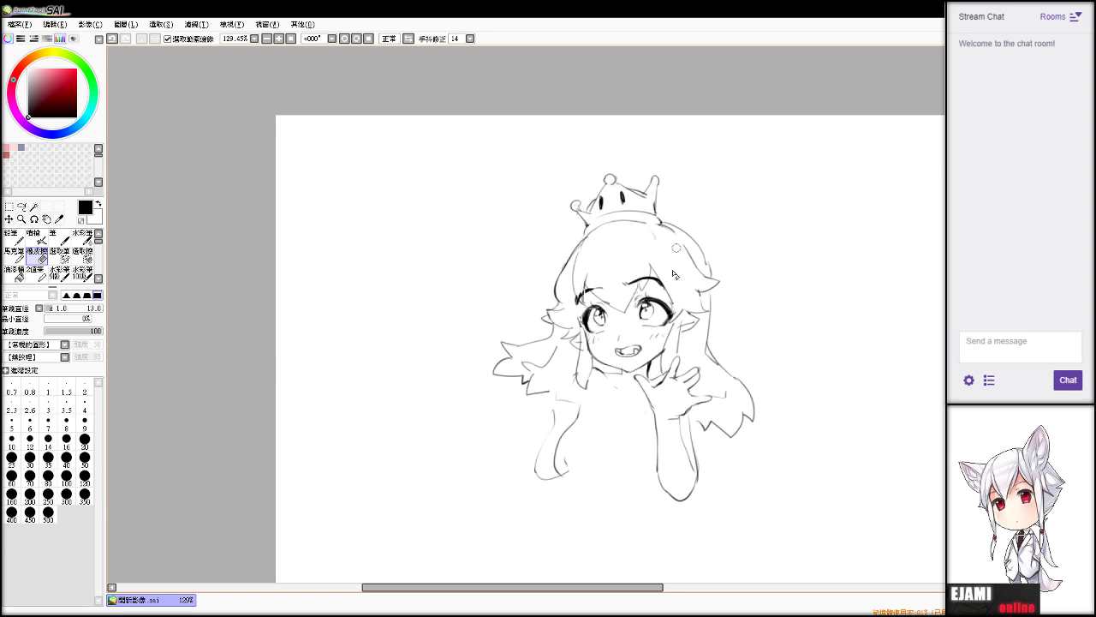
Rework the top hair outline just right of the crown's base.
drag(656, 238, 685, 238)
key(v)
key(e)
key(n)
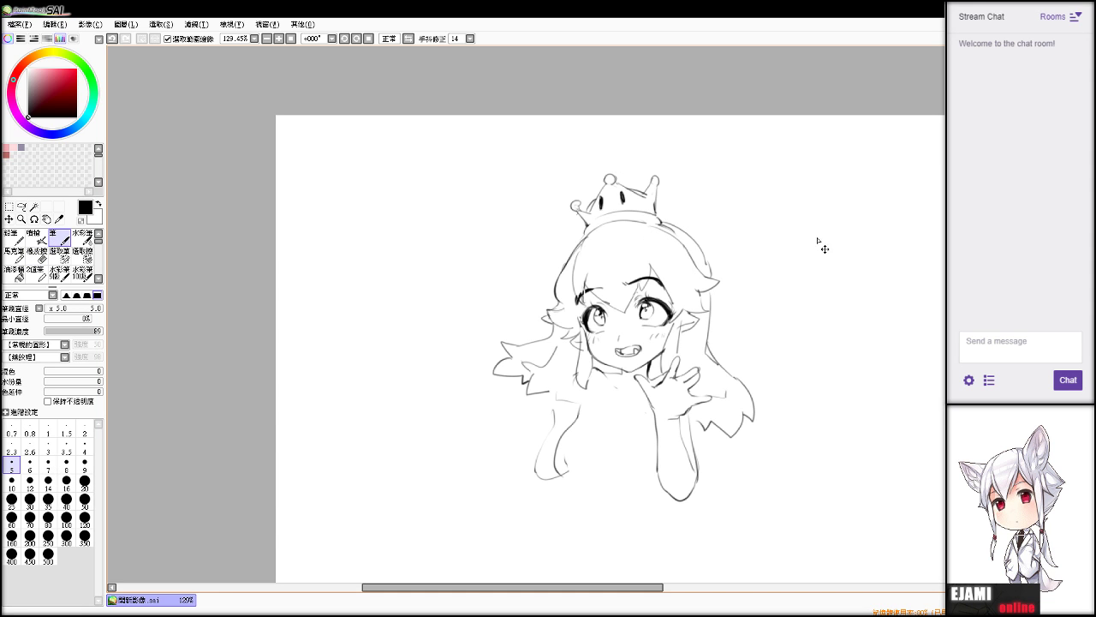
Try a wider outer edge for the arm on the viewer's left.
mouse_move(822, 252)
mouse_down()
mouse_move(848, 228)
mouse_move(853, 180)
mouse_move(756, 138)
mouse_up()
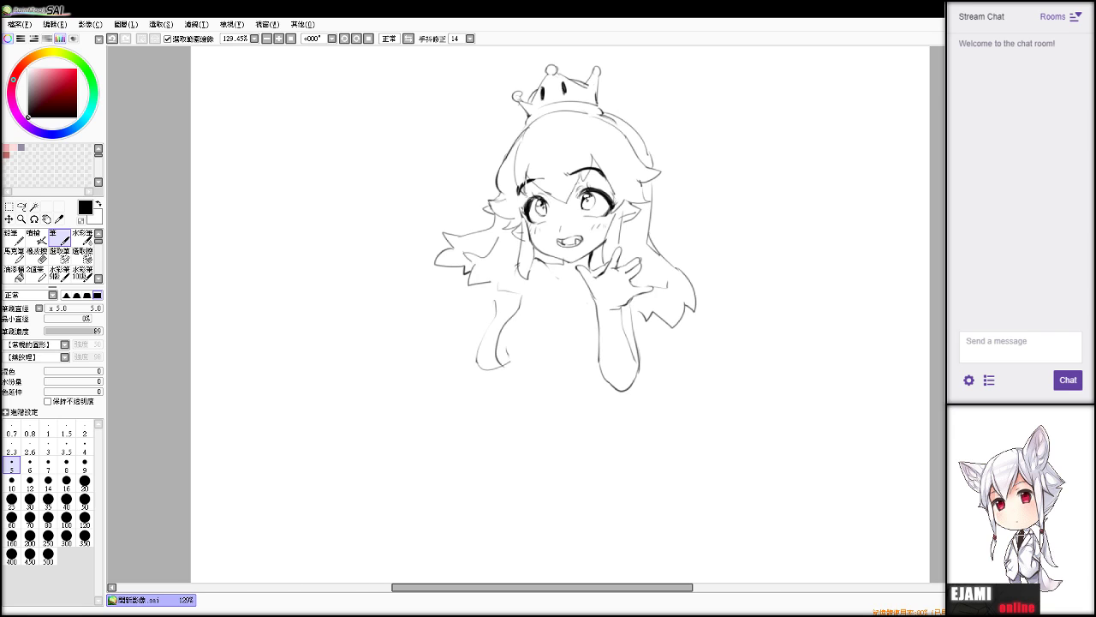
drag(493, 297, 450, 367)
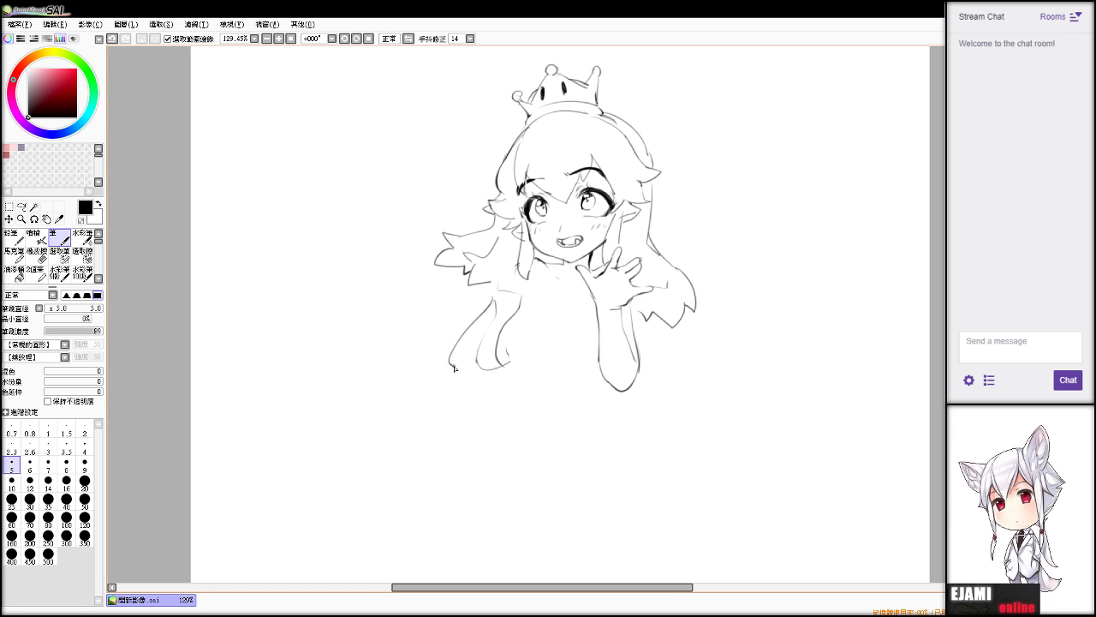
key(ctrl+z)
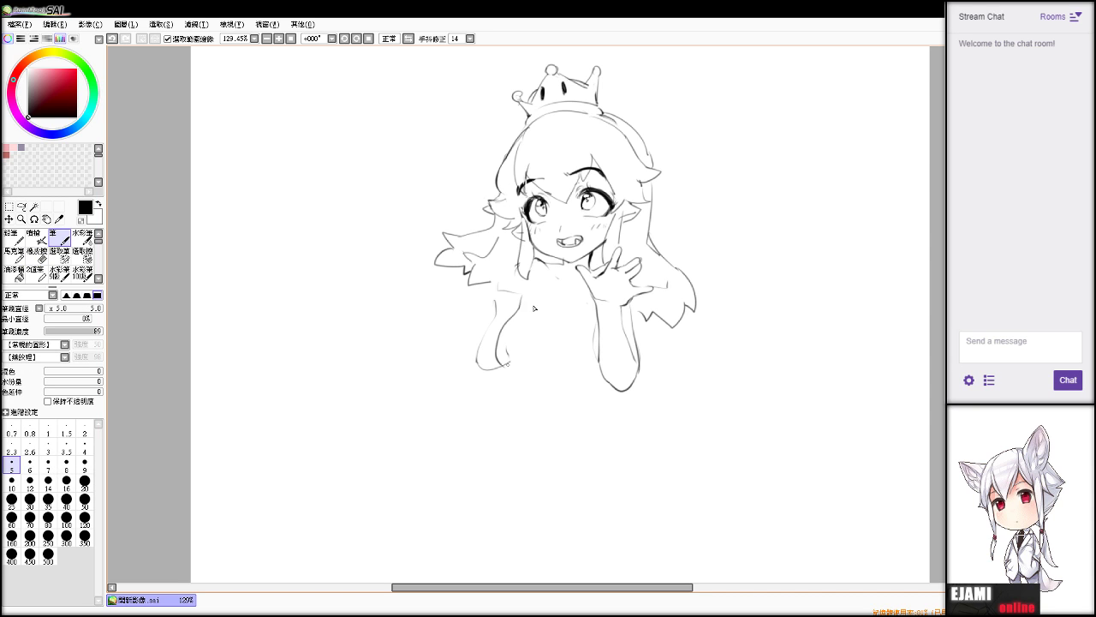
Erase and redraw the side lock beside the left cheek, bringing it to a pointed tip near the collar.
key(e)
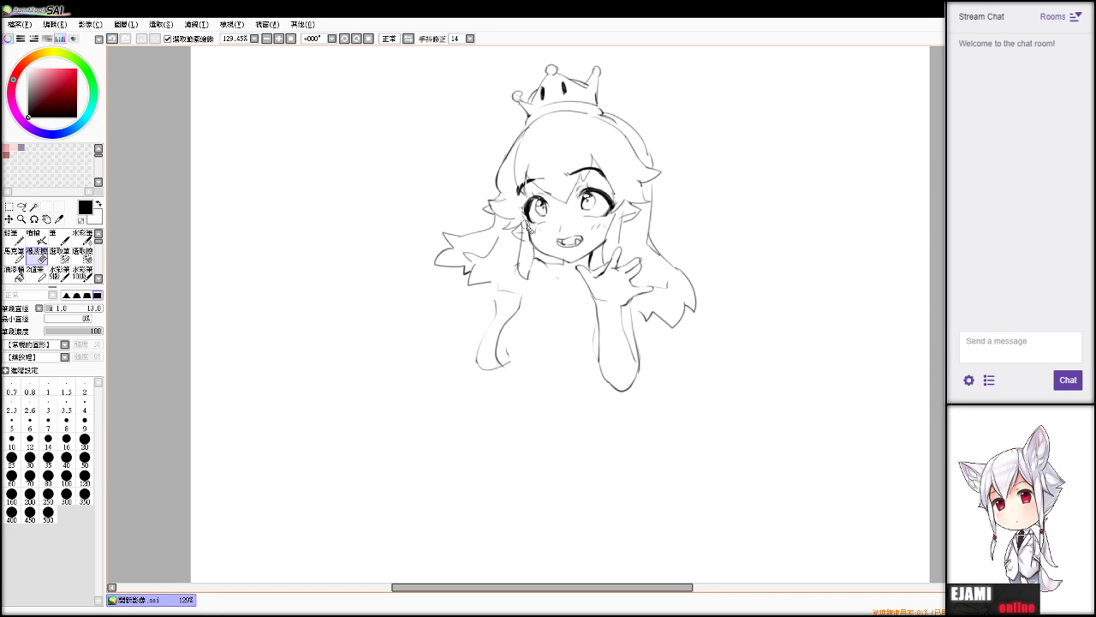
key(n)
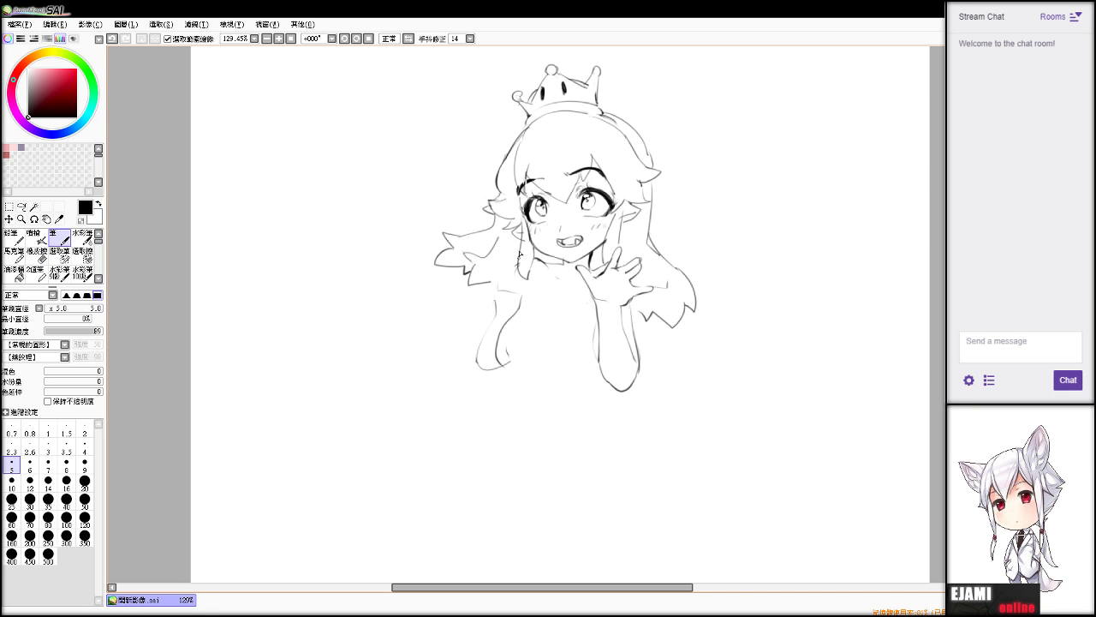
key(e)
mouse_move(523, 237)
mouse_down()
mouse_move(523, 279)
mouse_move(504, 279)
mouse_up()
key(n)
key(e)
key(ctrl+z)
key(n)
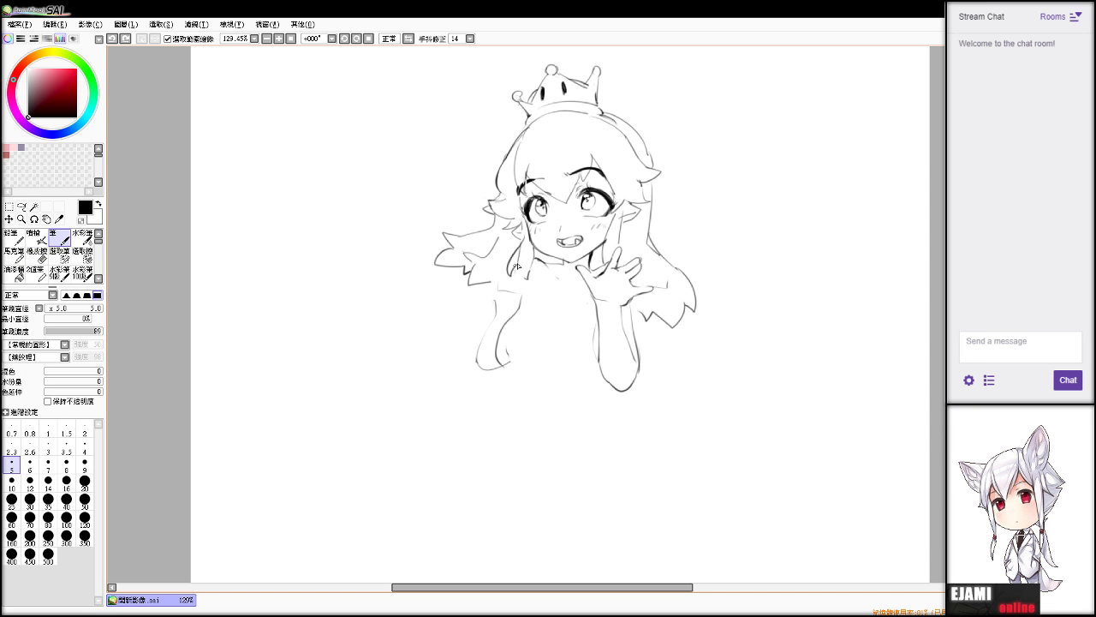
key(ctrl+z)
key(e)
key(n)
mouse_move(521, 242)
mouse_down()
mouse_move(511, 275)
mouse_move(527, 281)
mouse_move(495, 303)
mouse_up()
key(e)
key(n)
key(e)
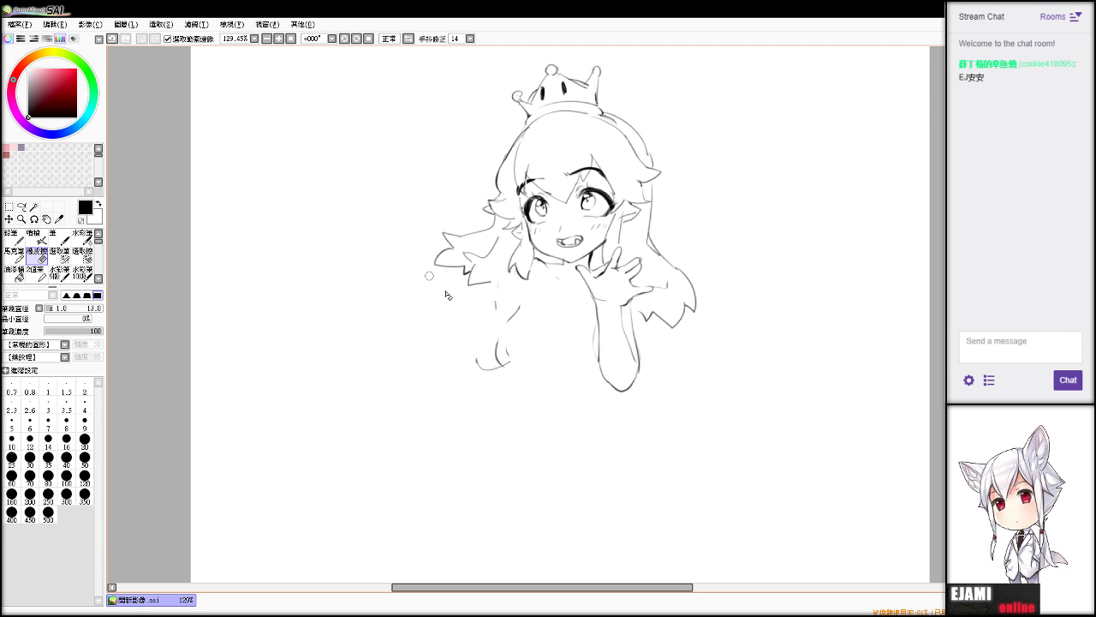
key(n)
drag(483, 348, 444, 329)
key(e)
key(ctrl+z)
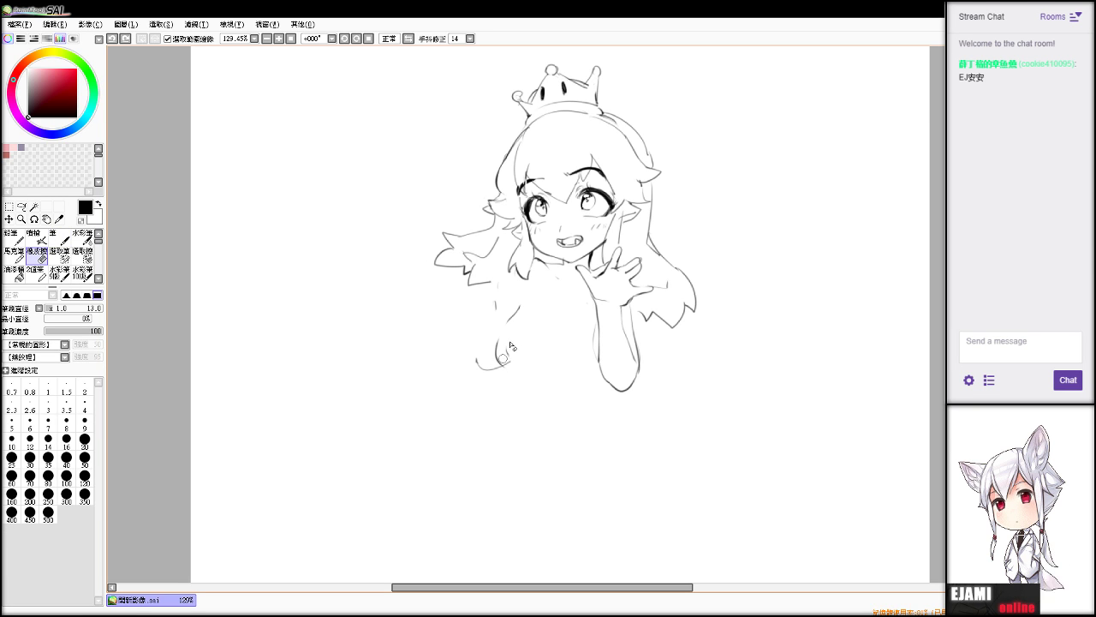
key(ctrl+z)
key(ctrl+z)
Enlarge the eraser to 29 and erase the whole unfinished arm on the viewer's left.
click(62, 308)
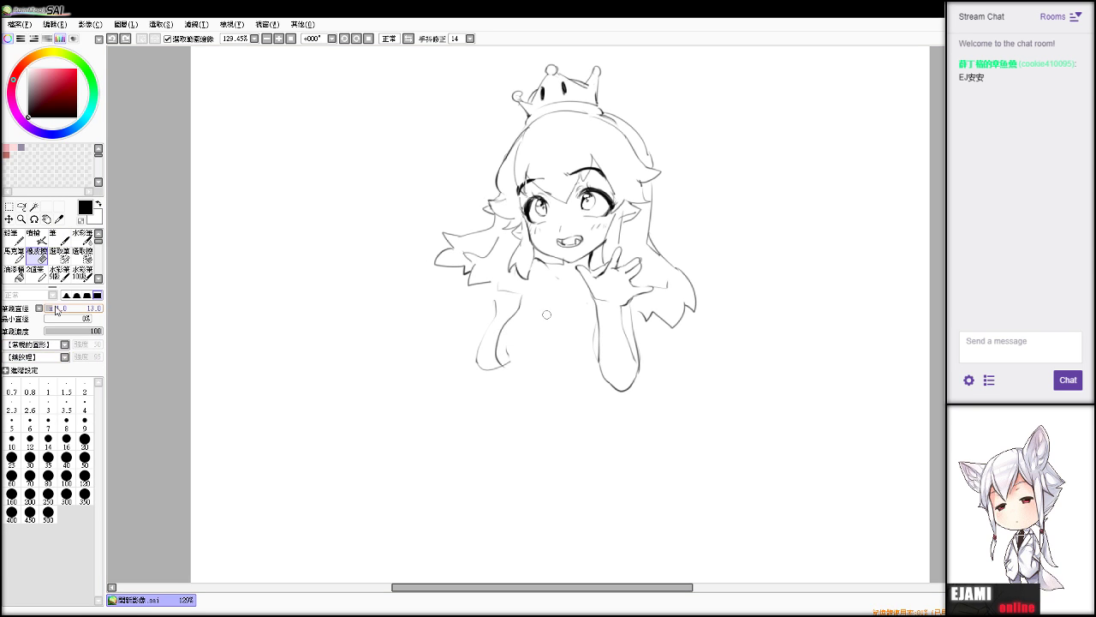
mouse_move(528, 295)
mouse_down()
mouse_move(512, 290)
mouse_move(507, 366)
mouse_move(486, 319)
mouse_up()
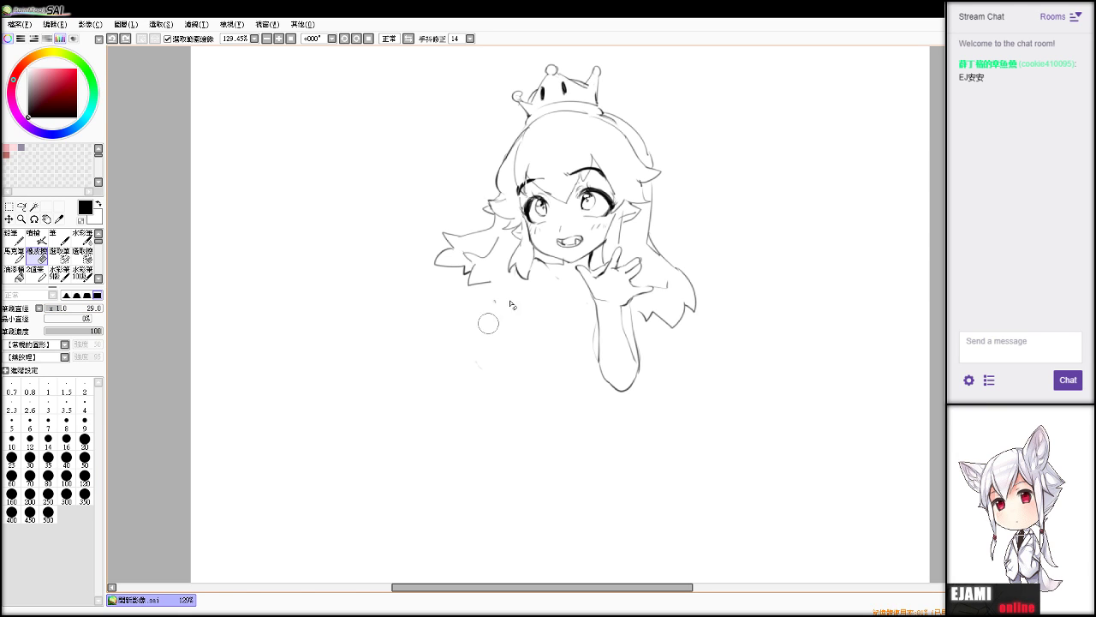
key(n)
key(e)
Sketch a second open hand with spread fingers over the lower hair on the viewer's left.
key(n)
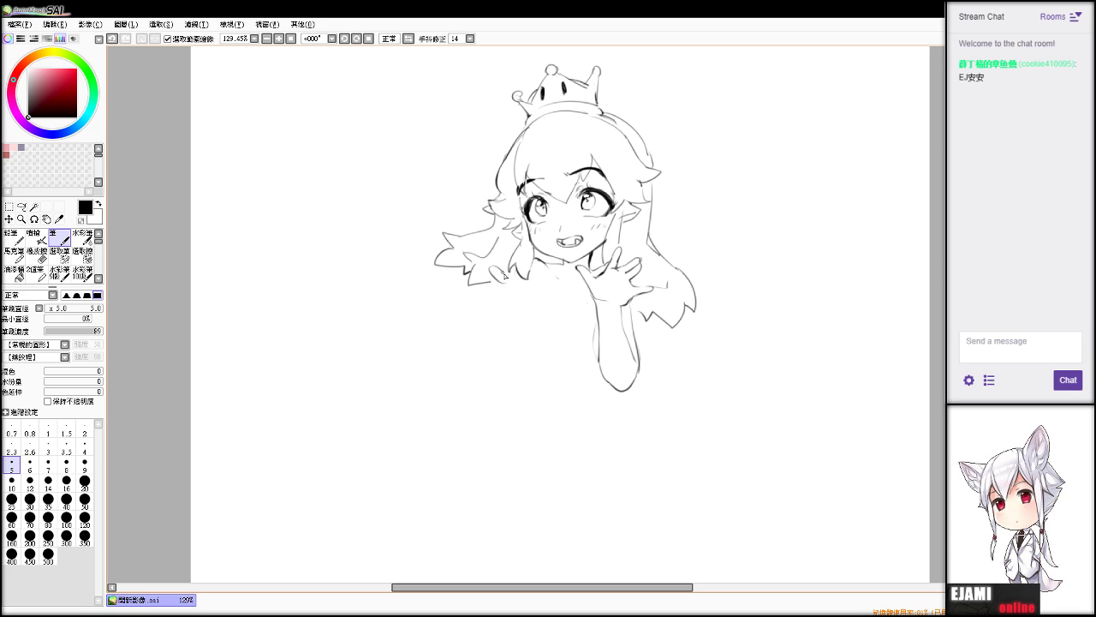
key(ctrl+z)
mouse_move(503, 275)
mouse_down()
mouse_move(507, 287)
mouse_move(503, 275)
mouse_up()
key(ctrl+z)
key(e)
key(n)
drag(496, 257, 512, 276)
key(e)
mouse_move(528, 275)
mouse_down()
mouse_move(518, 274)
mouse_move(537, 263)
mouse_up()
key(n)
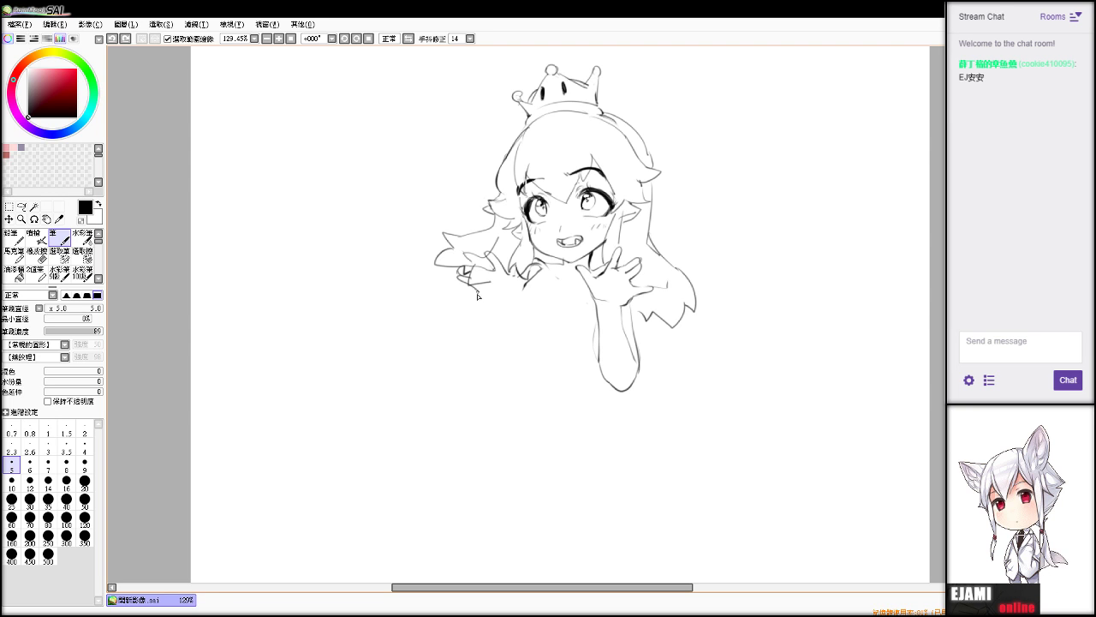
key(ctrl+z)
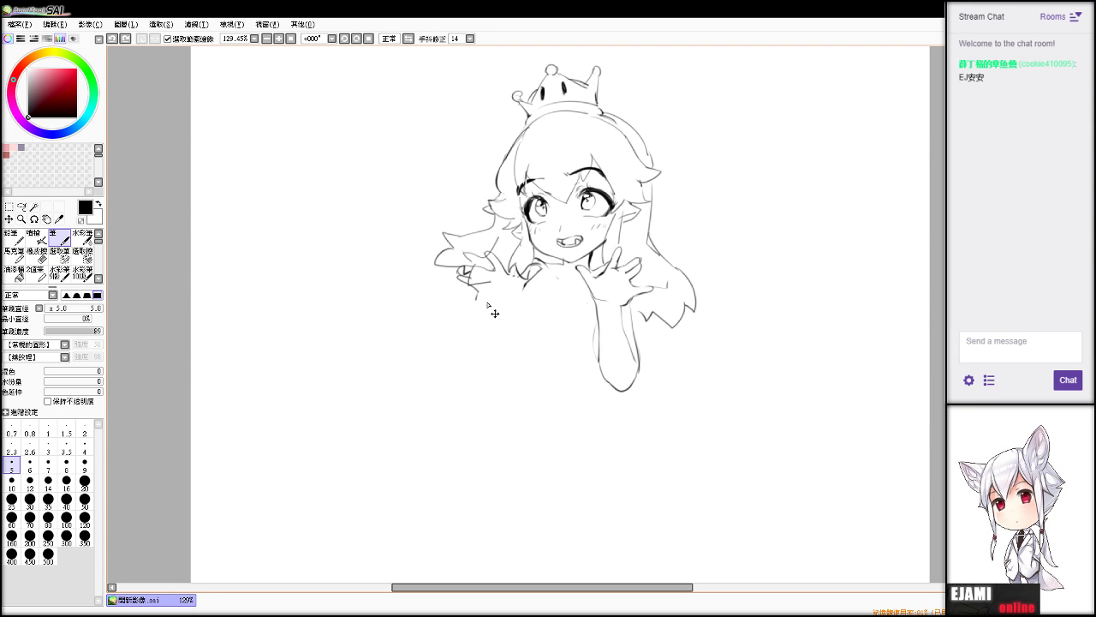
Move the new hand down and left, clear of the hair, and clean up its upper finger outlines.
drag(494, 311, 468, 346)
key(e)
key(b)
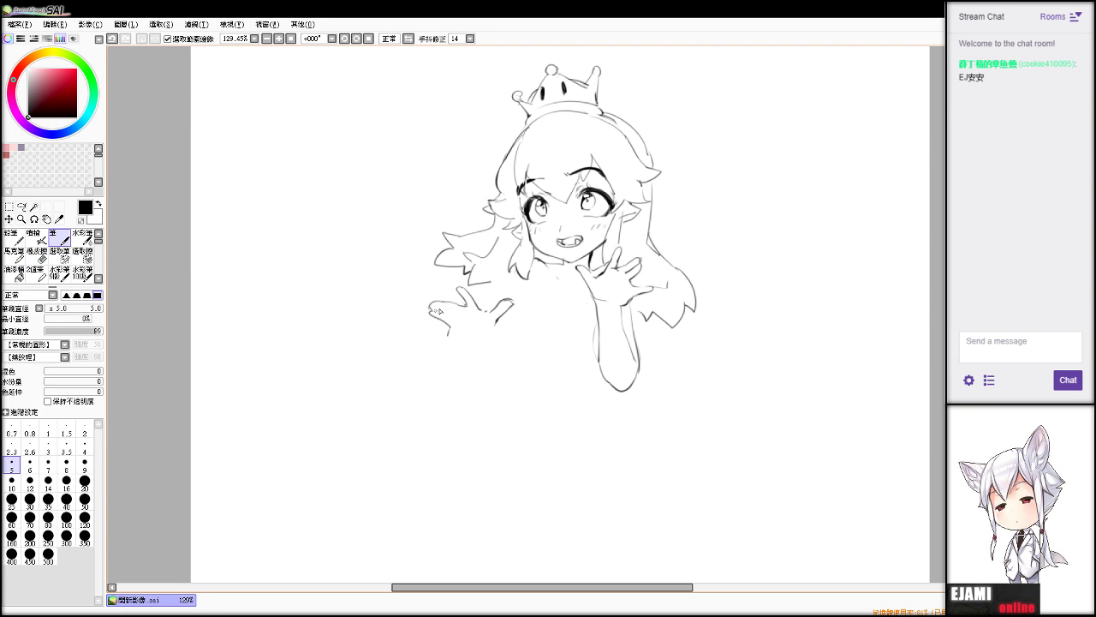
key(e)
key(b)
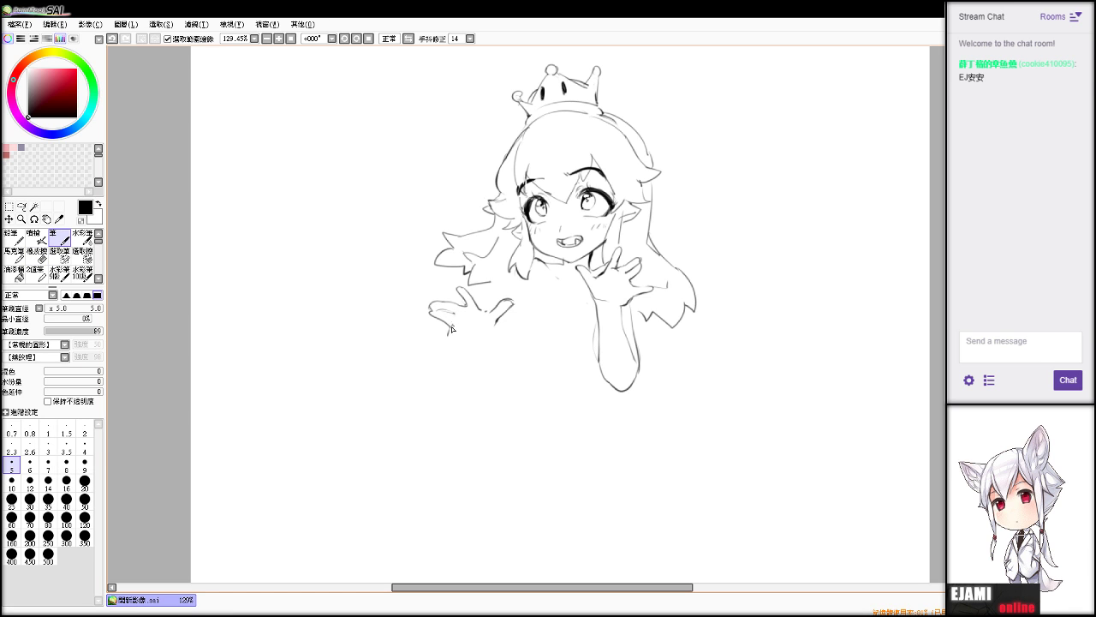
Erase the stray line at the new hand's lower edge and draw its lowest finger with a rounded tip.
key(ctrl+z)
key(e)
drag(447, 339, 426, 341)
key(b)
key(e)
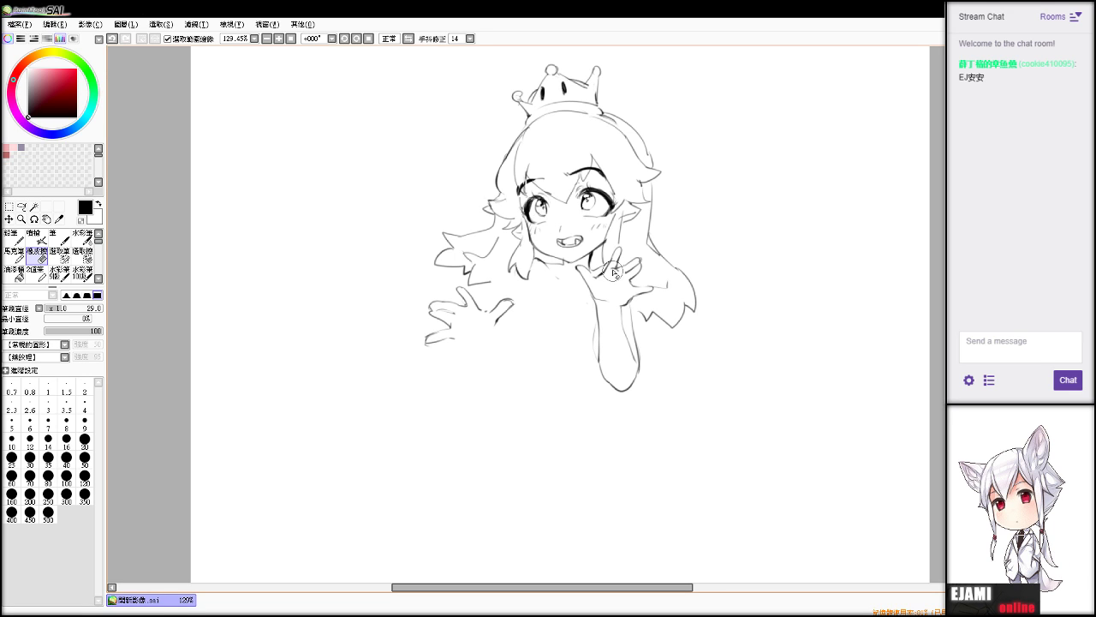
key(n)
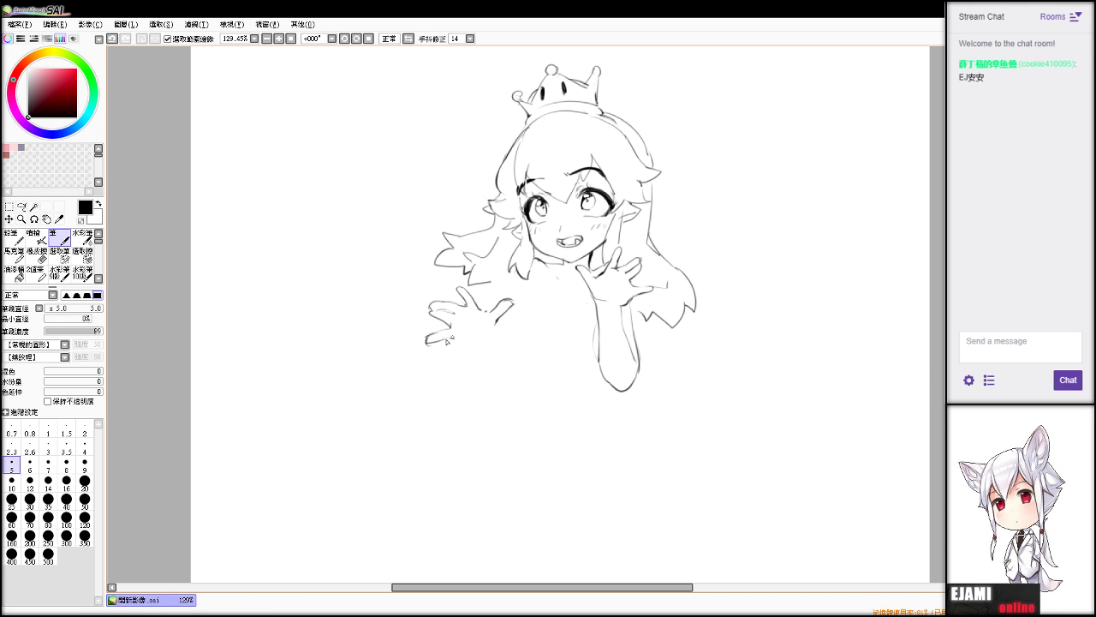
Transform the new hand up and closer to the body, refine its palm outline, and nudge it slightly right.
key(ctrl+t)
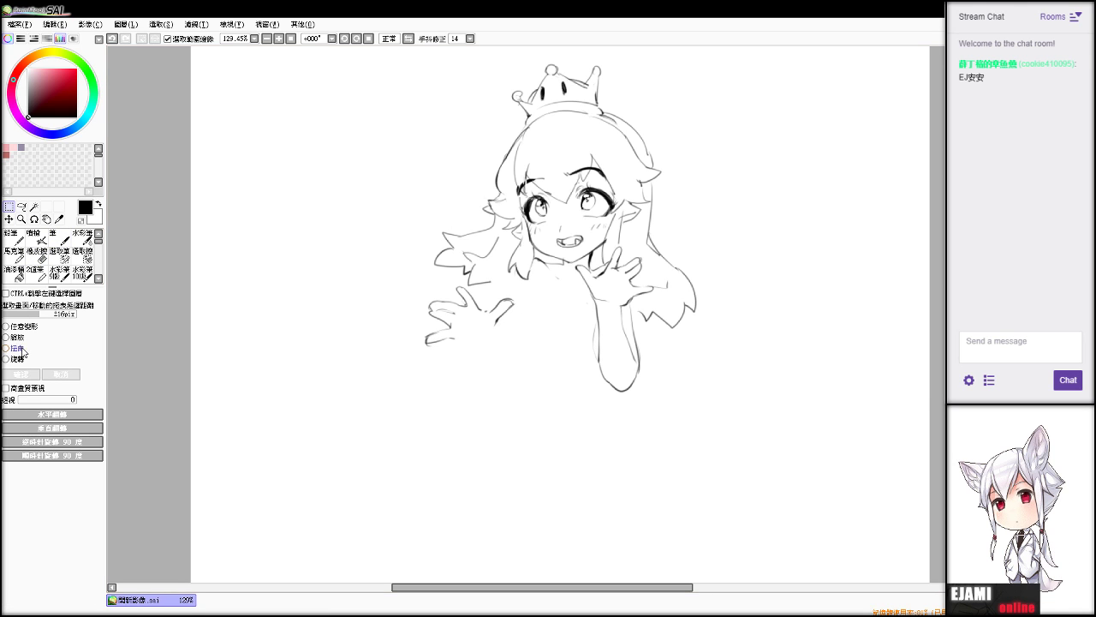
mouse_move(517, 317)
mouse_down()
mouse_move(468, 329)
mouse_move(480, 323)
mouse_up()
click(31, 375)
key(v)
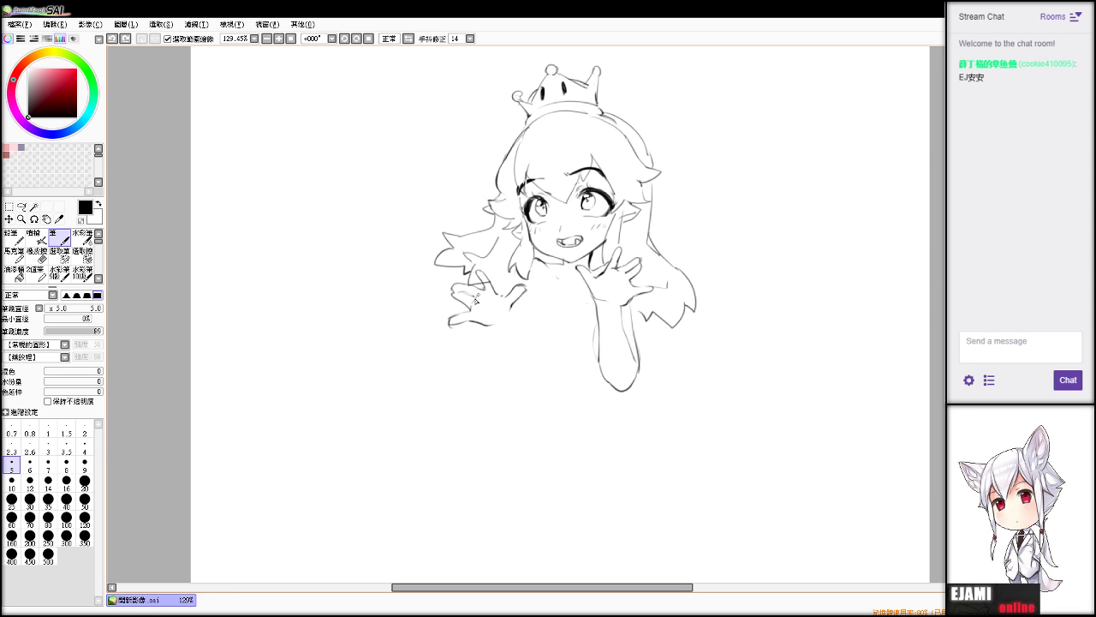
key(alt+Tab)
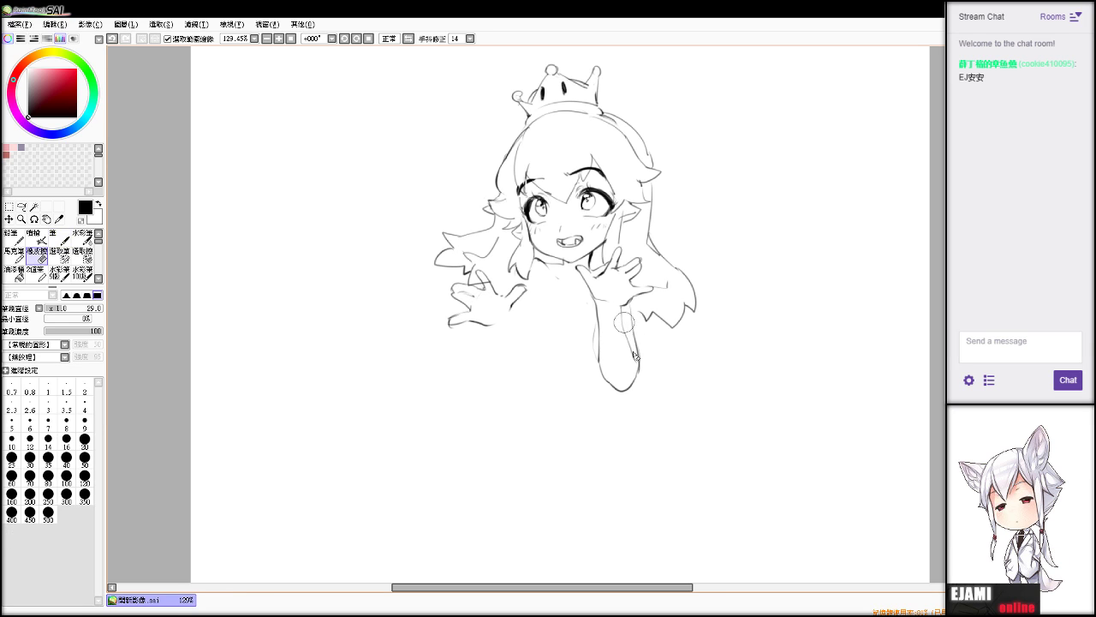
drag(558, 324, 561, 324)
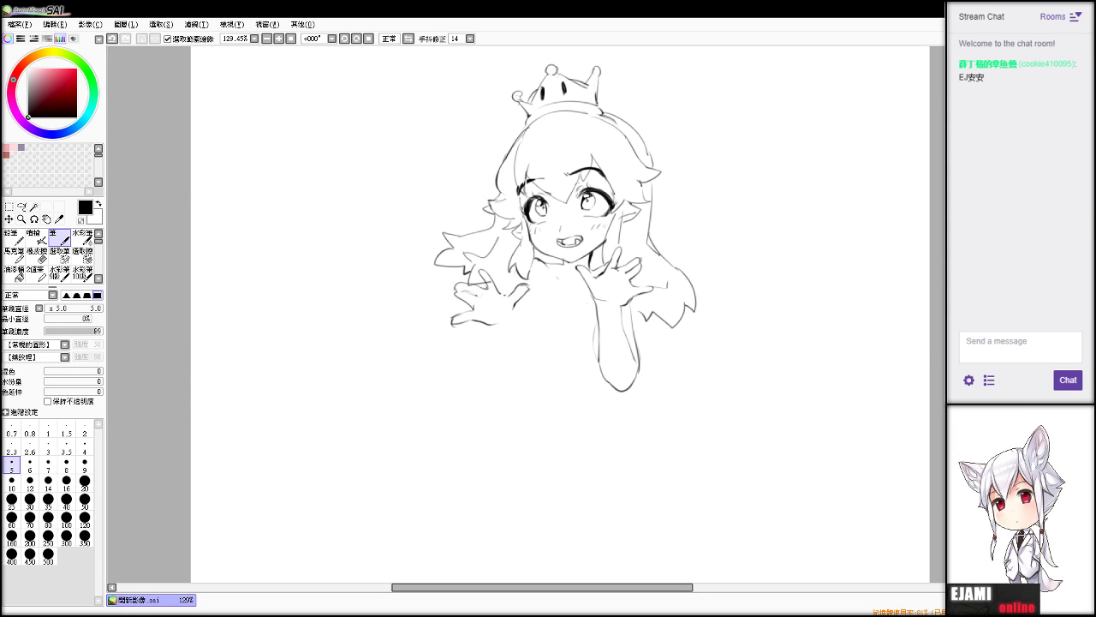
Redraw the outer edge and rounded elbow of the forearm below the hand on the viewer's right.
key(e)
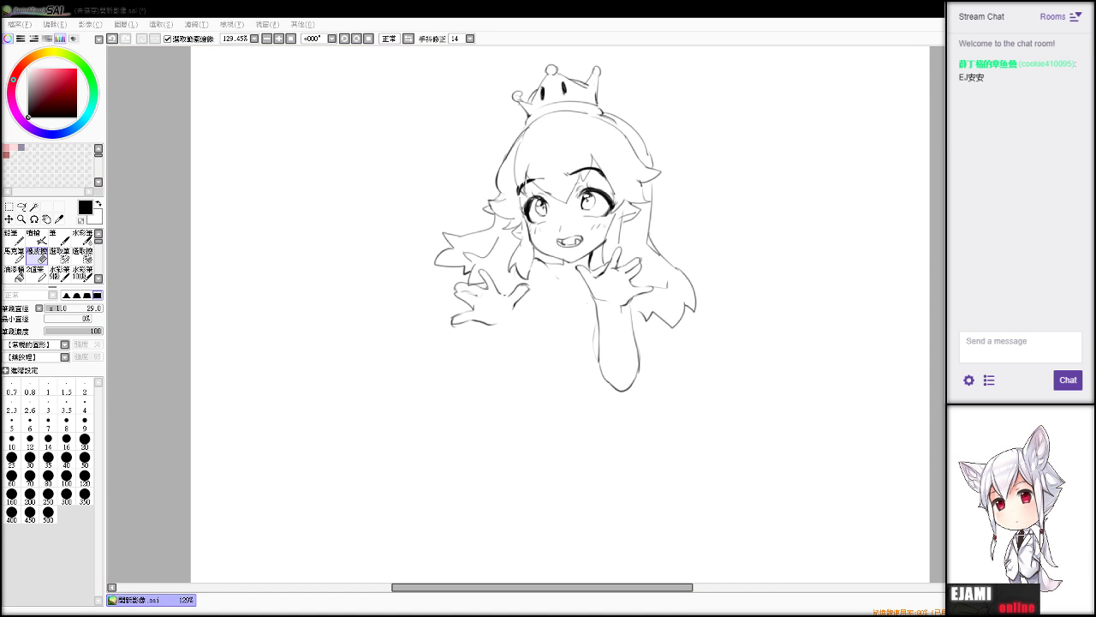
key(b)
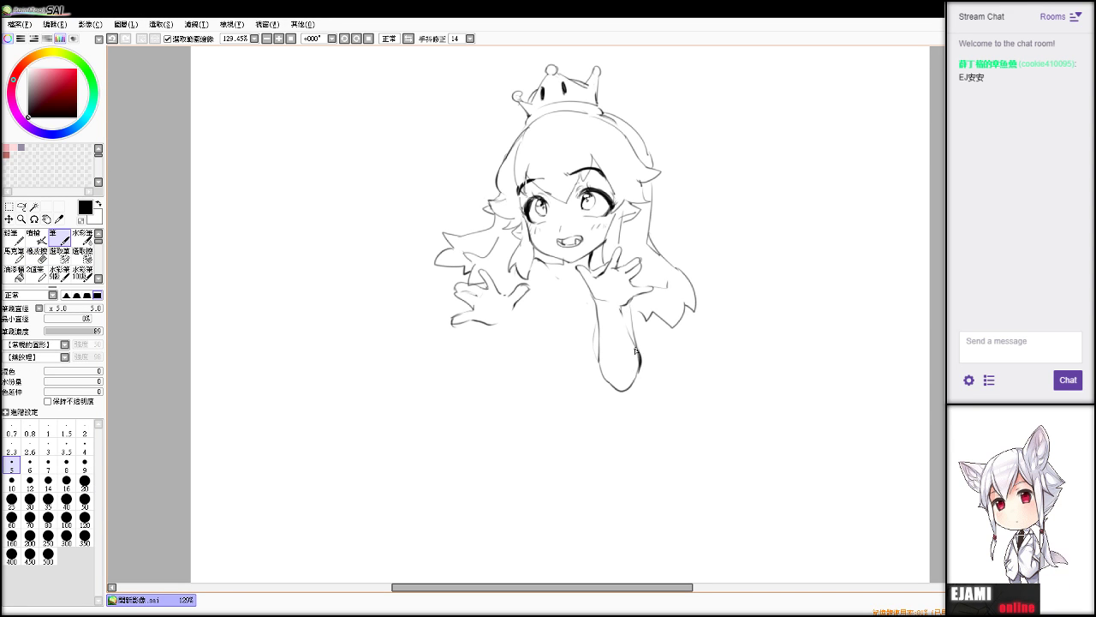
key(ctrl+z)
drag(628, 320, 640, 367)
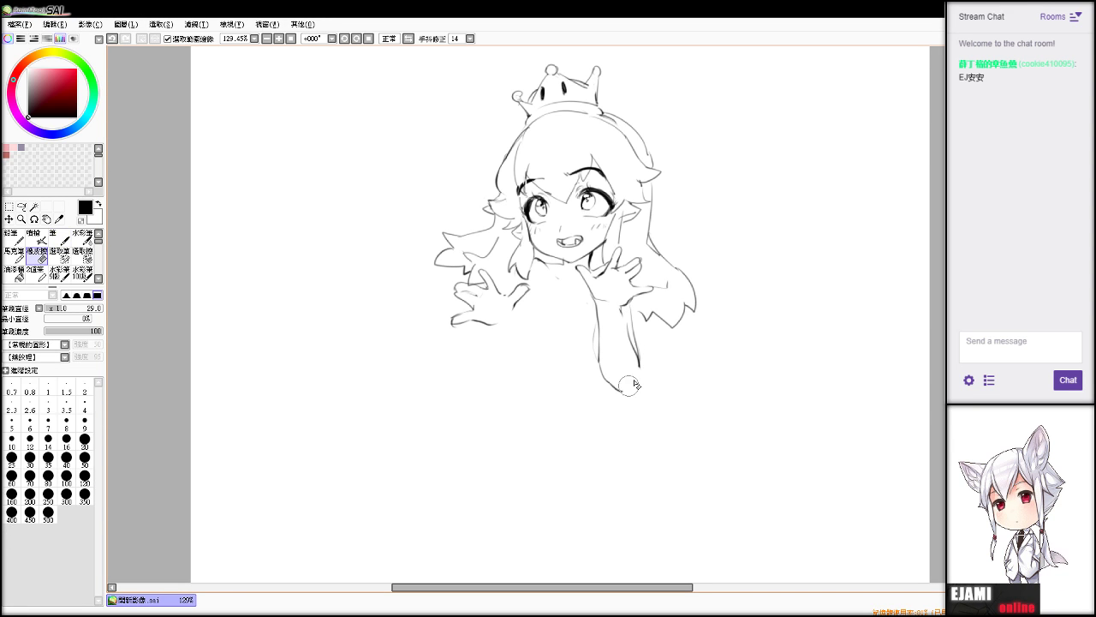
key(ctrl+z)
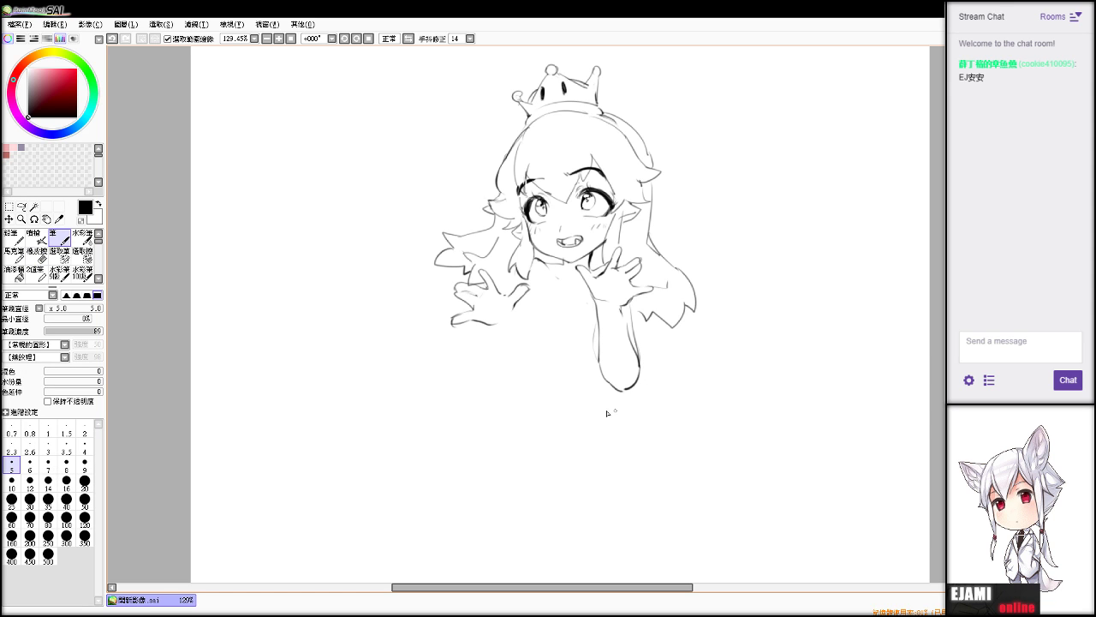
key(ctrl+z)
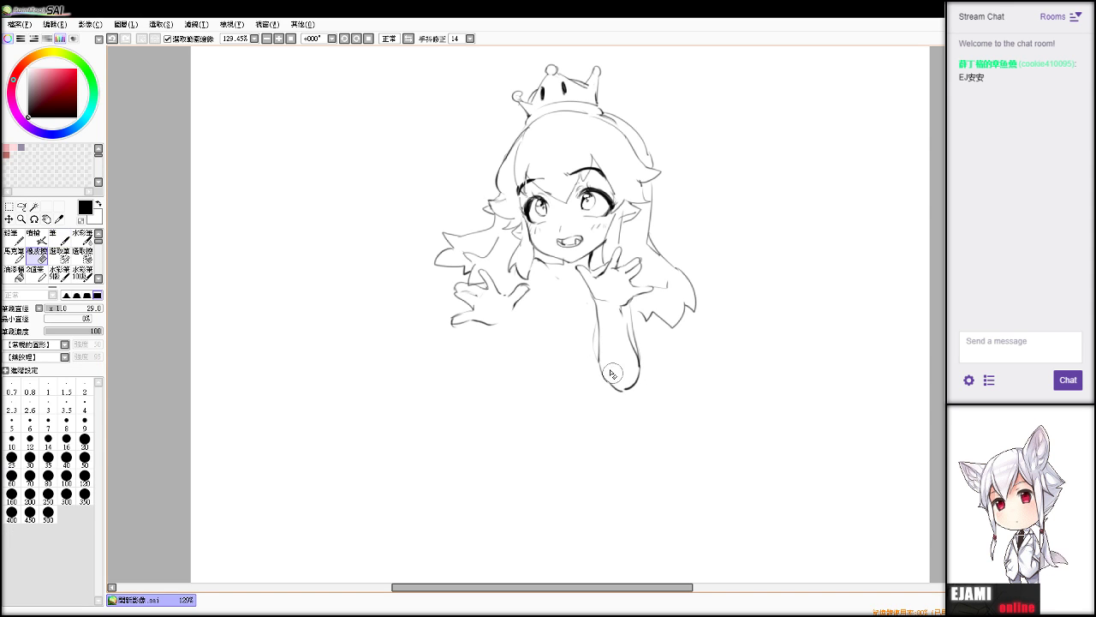
key(ctrl+z)
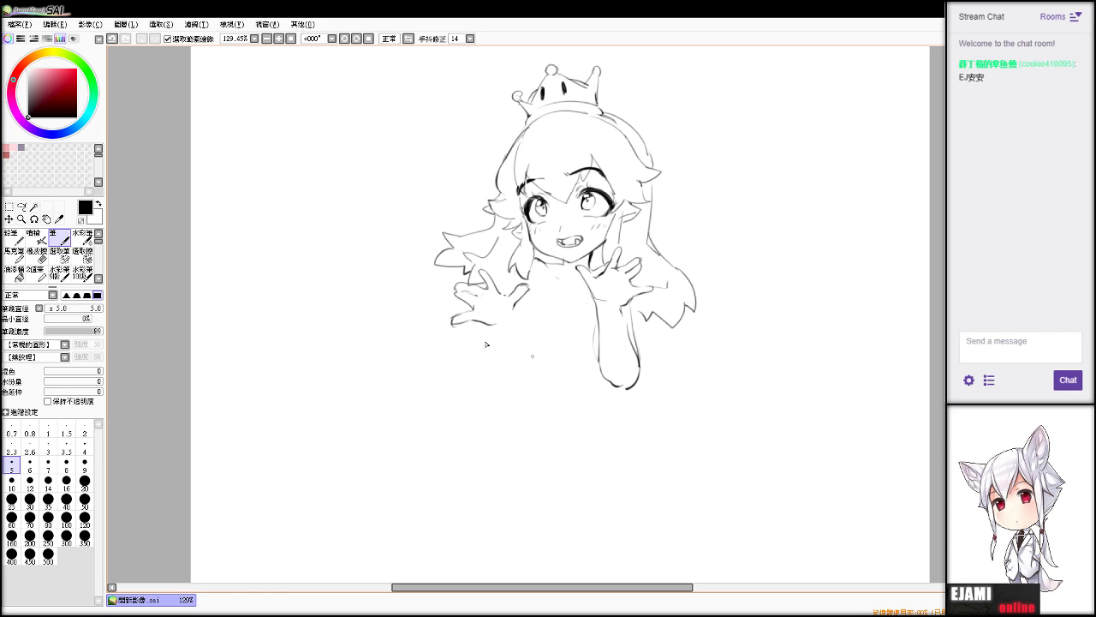
Sketch a short forearm with a rounded elbow below the hand on the viewer's left.
key(ctrl+z)
mouse_move(478, 327)
mouse_down()
mouse_move(487, 370)
mouse_move(508, 366)
mouse_up()
key(ctrl+z)
drag(476, 365, 486, 374)
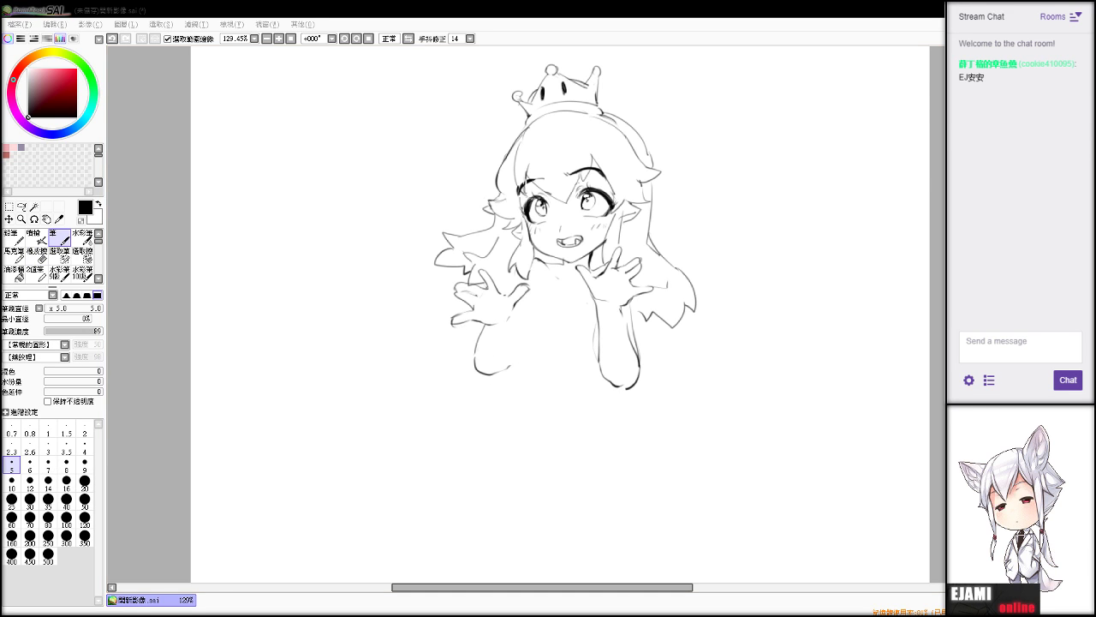
Erase and redraw the innermost finger of the hand on the viewer's left.
key(e)
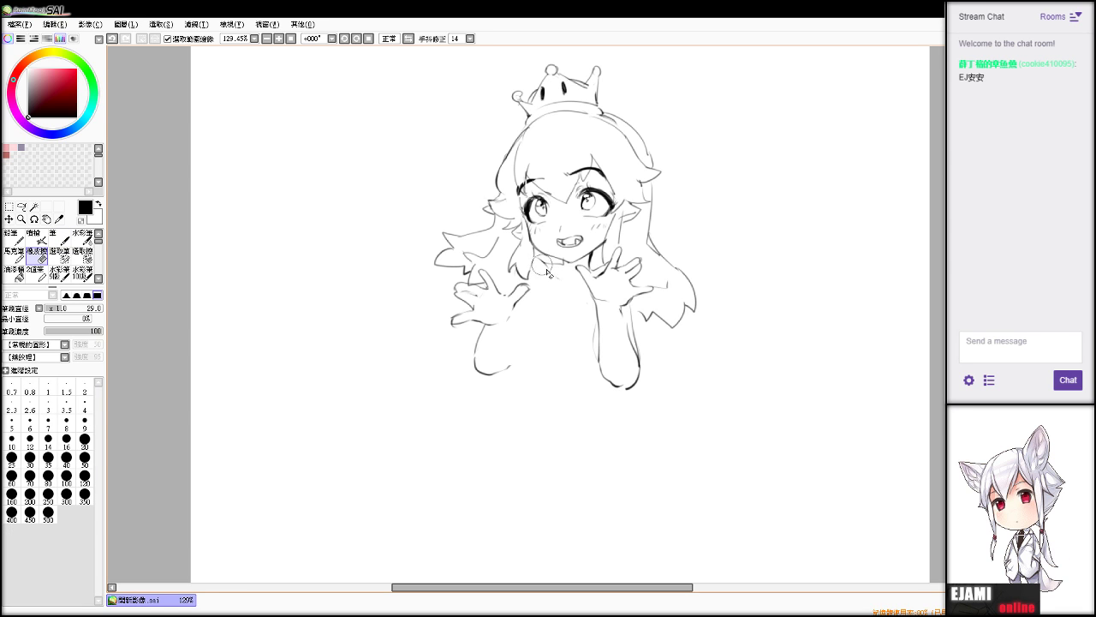
key(n)
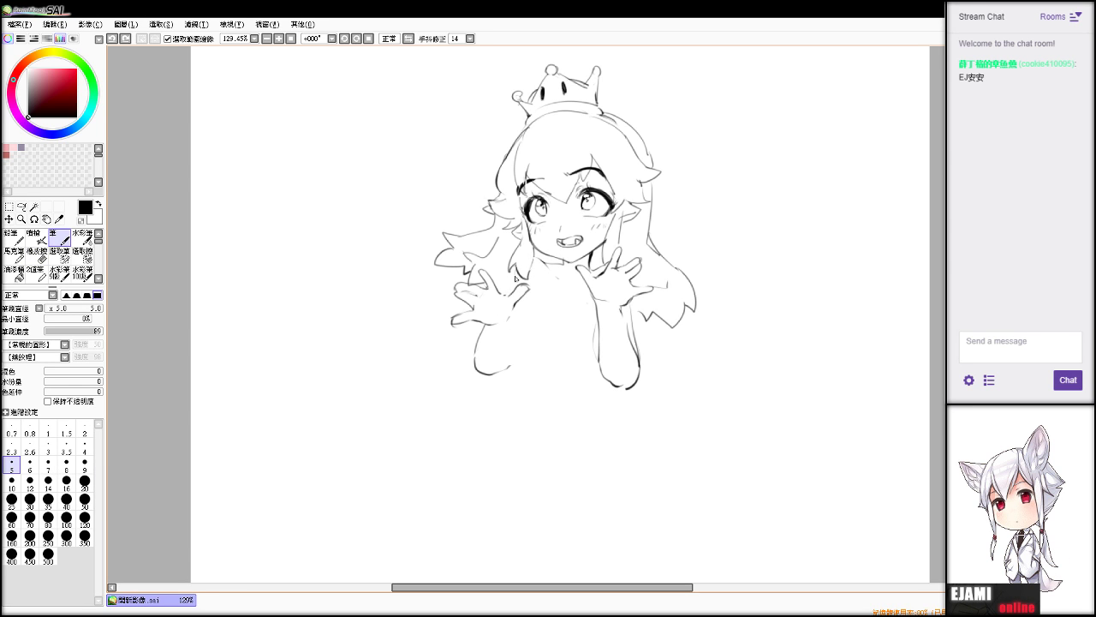
key(ctrl+z)
key(e)
key(n)
drag(509, 280, 503, 289)
key(e)
key(n)
key(e)
key(n)
key(ctrl+z)
key(e)
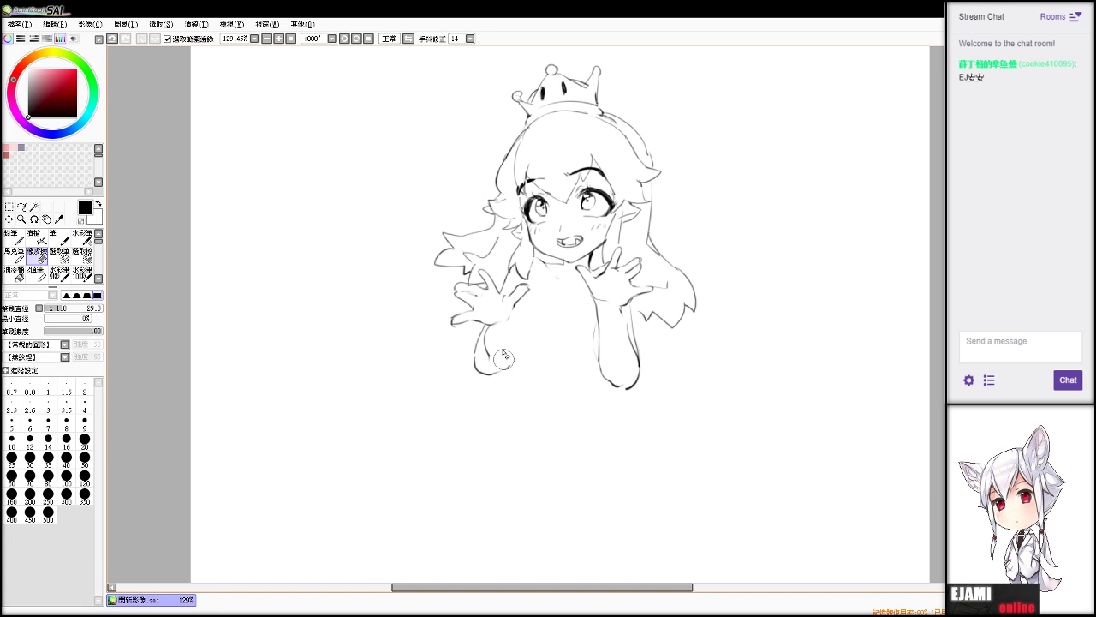
Refine the elbow and inner line of the viewer's-left forearm and clean up where the wrist meets the palm.
mouse_move(506, 360)
mouse_down()
mouse_move(515, 378)
mouse_move(484, 338)
mouse_up()
key(n)
key(e)
key(n)
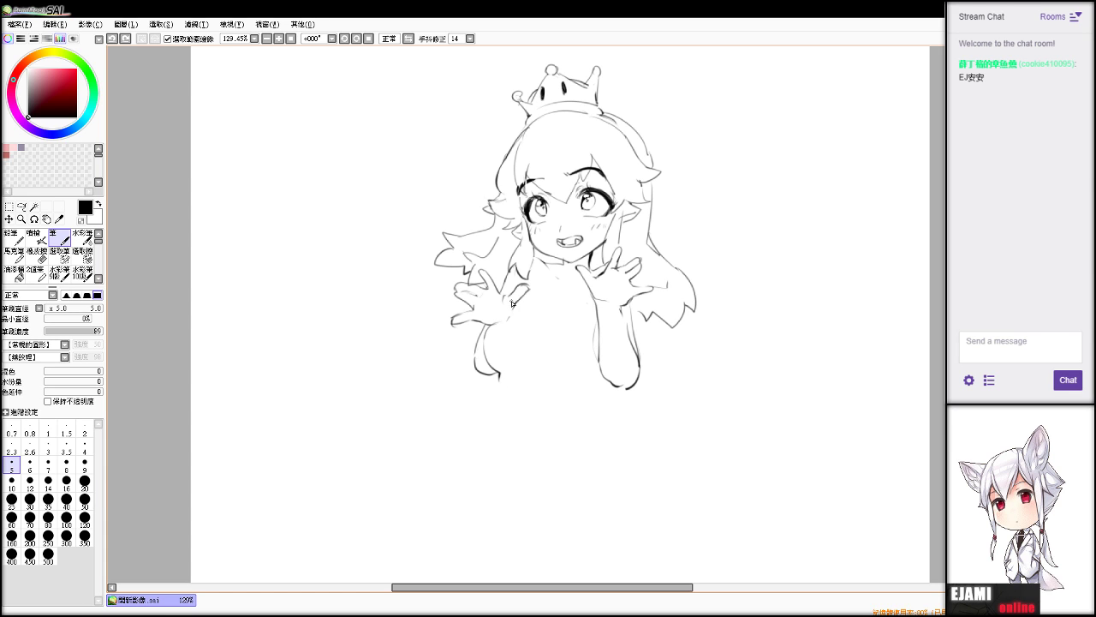
key(e)
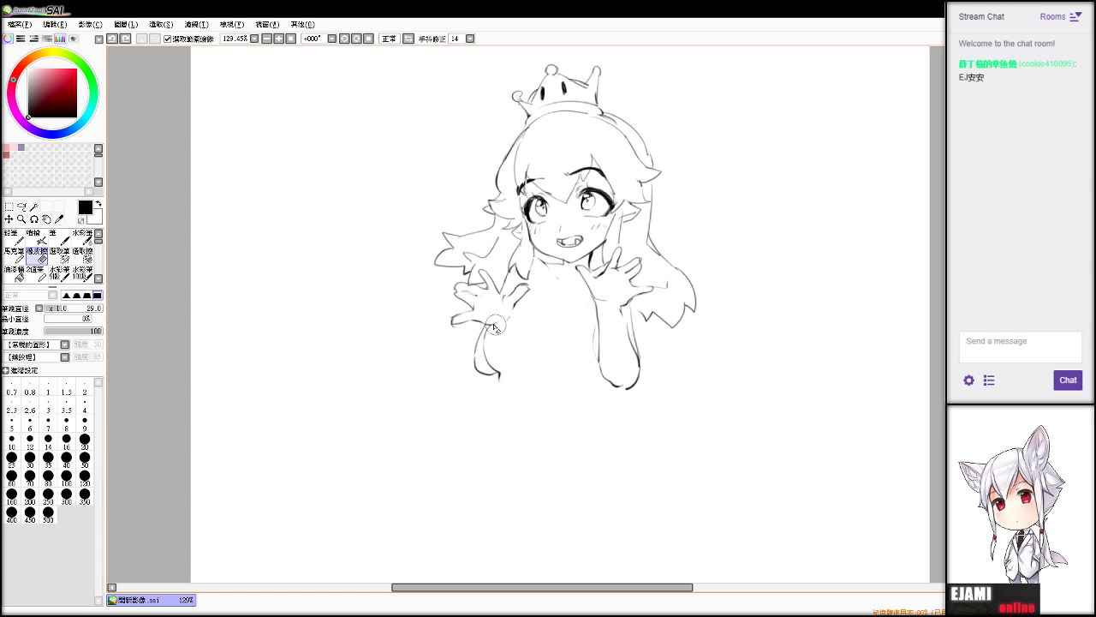
drag(517, 329, 486, 307)
key(n)
key(e)
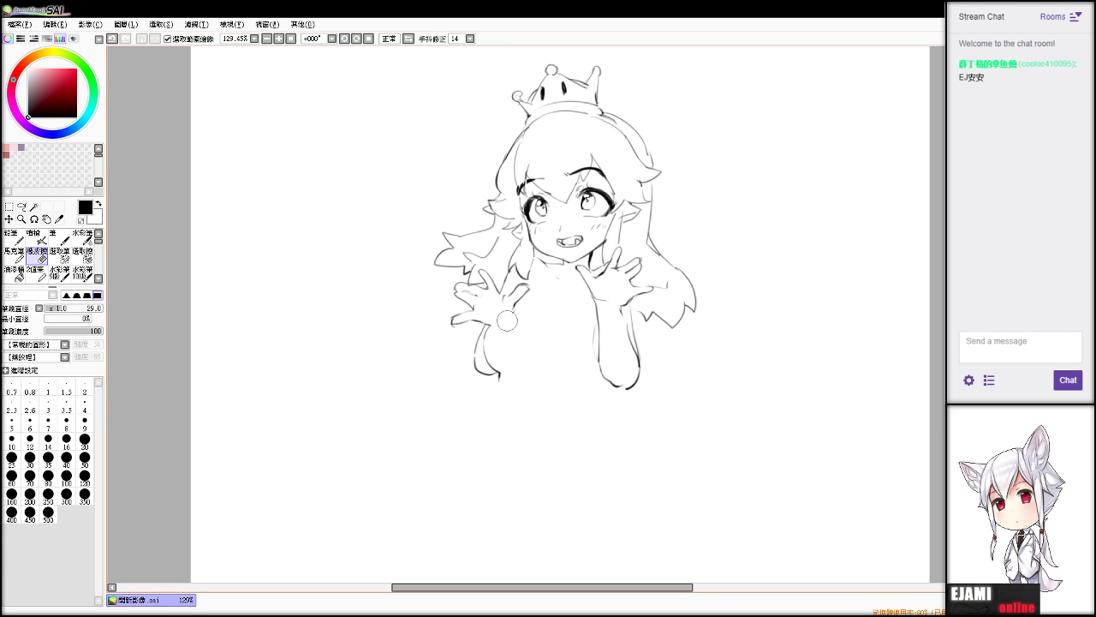
key(n)
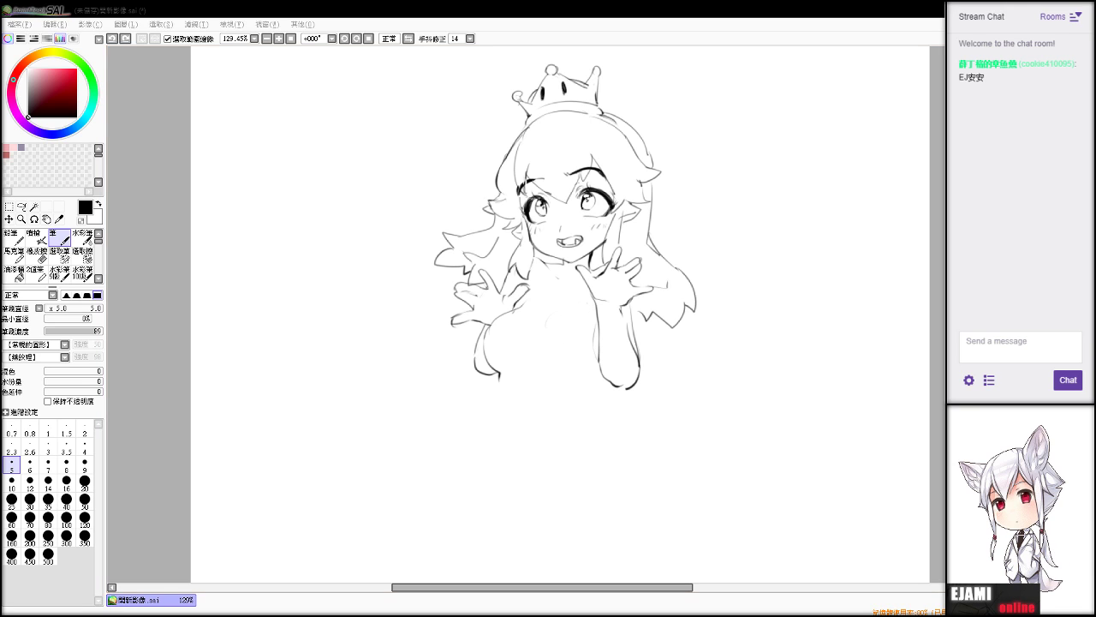
Draw the curved chest contour between the arms and move the whole sketch up and left.
mouse_move(570, 289)
mouse_down()
mouse_move(537, 345)
mouse_move(553, 314)
mouse_move(551, 366)
mouse_up()
key(ctrl+z)
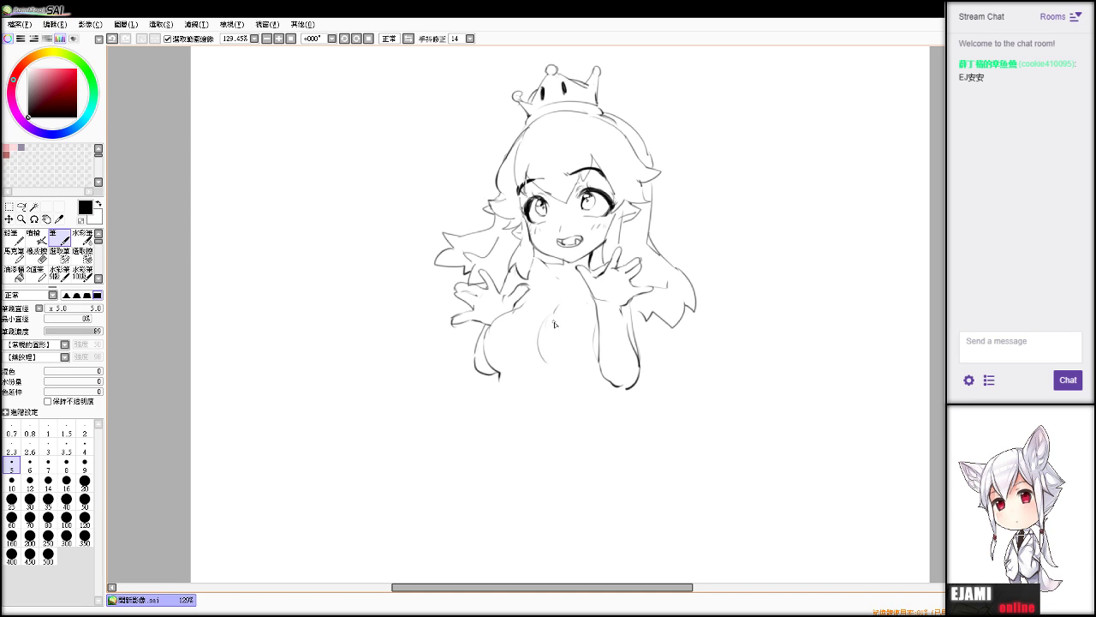
key(ctrl+z)
drag(557, 319, 537, 346)
mouse_move(475, 243)
mouse_down()
mouse_move(460, 211)
mouse_move(449, 231)
mouse_up()
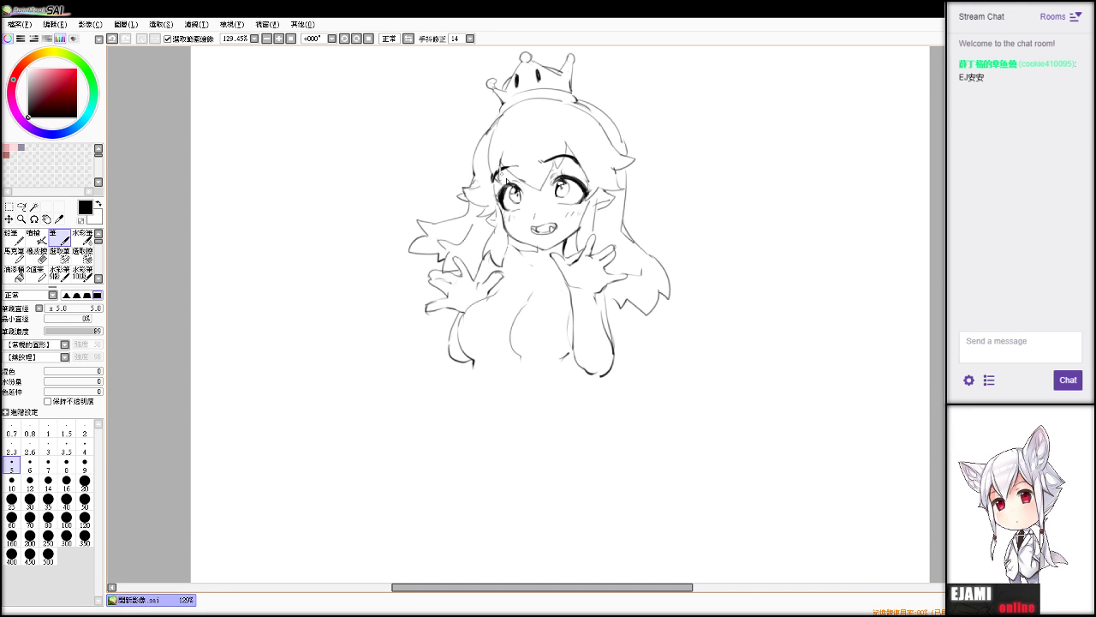
Touch up the thin lines around the bangs and face, and reduce the eraser size to 15.
key(e)
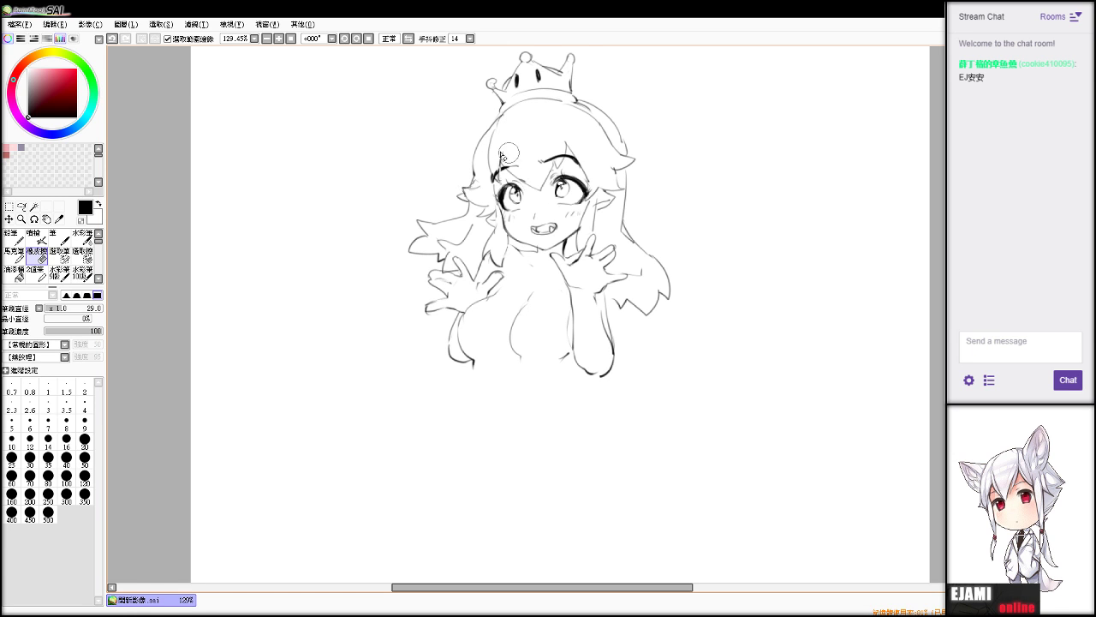
key(n)
key(e)
key(n)
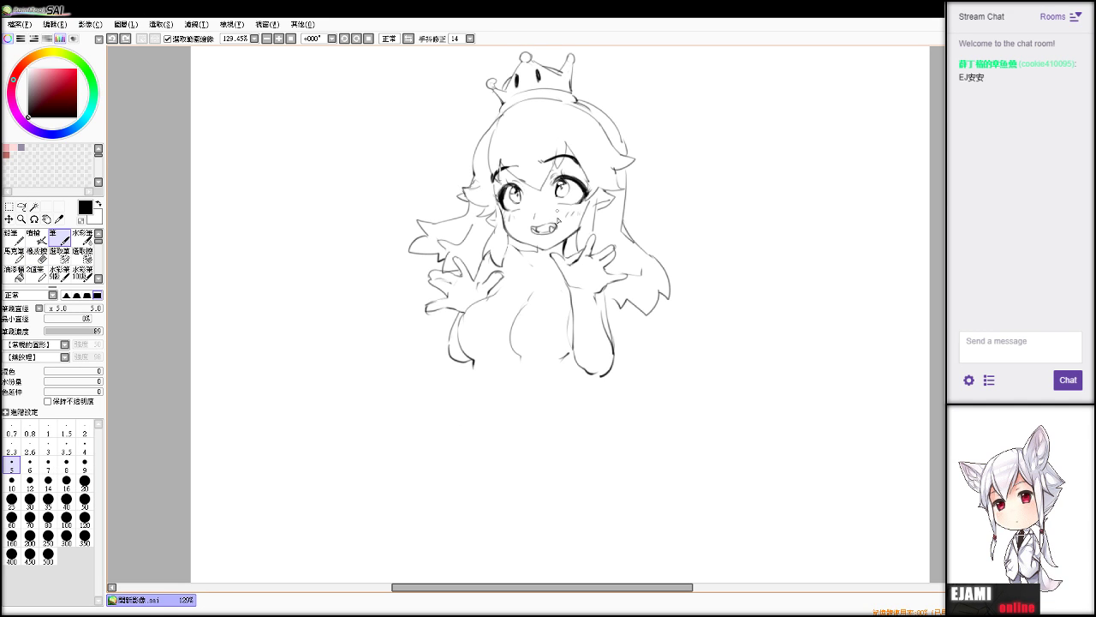
key(e)
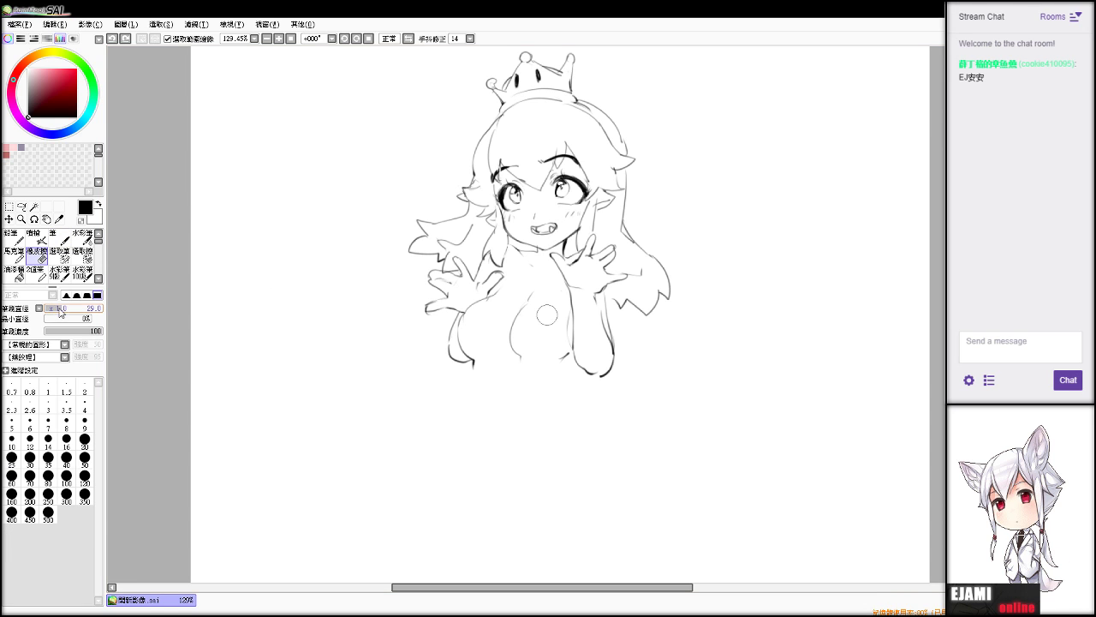
key(n)
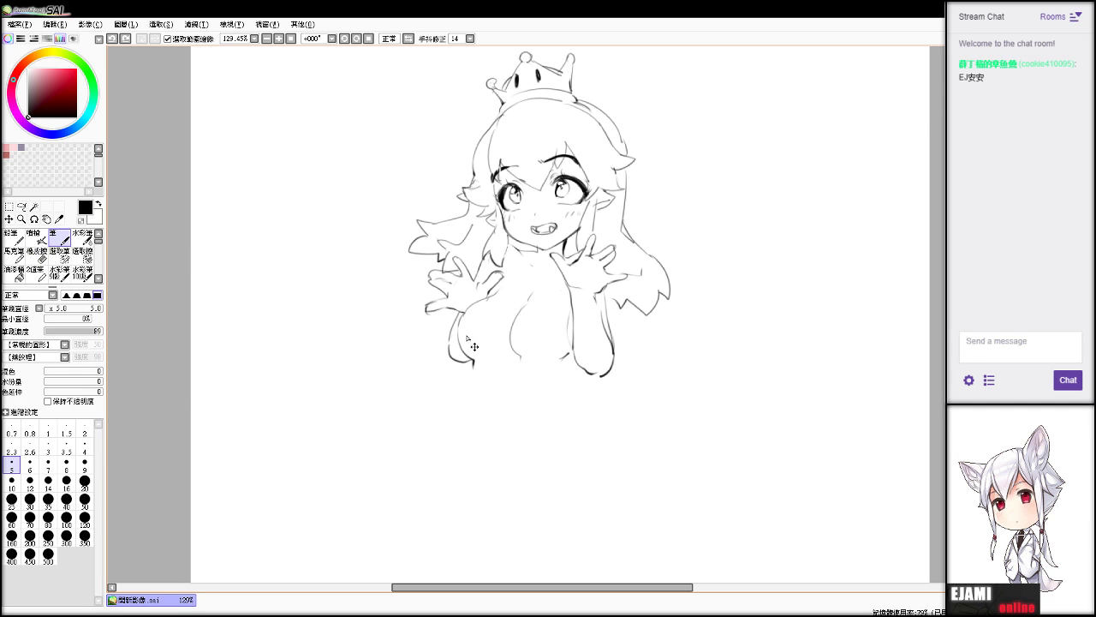
key(alt+Tab)
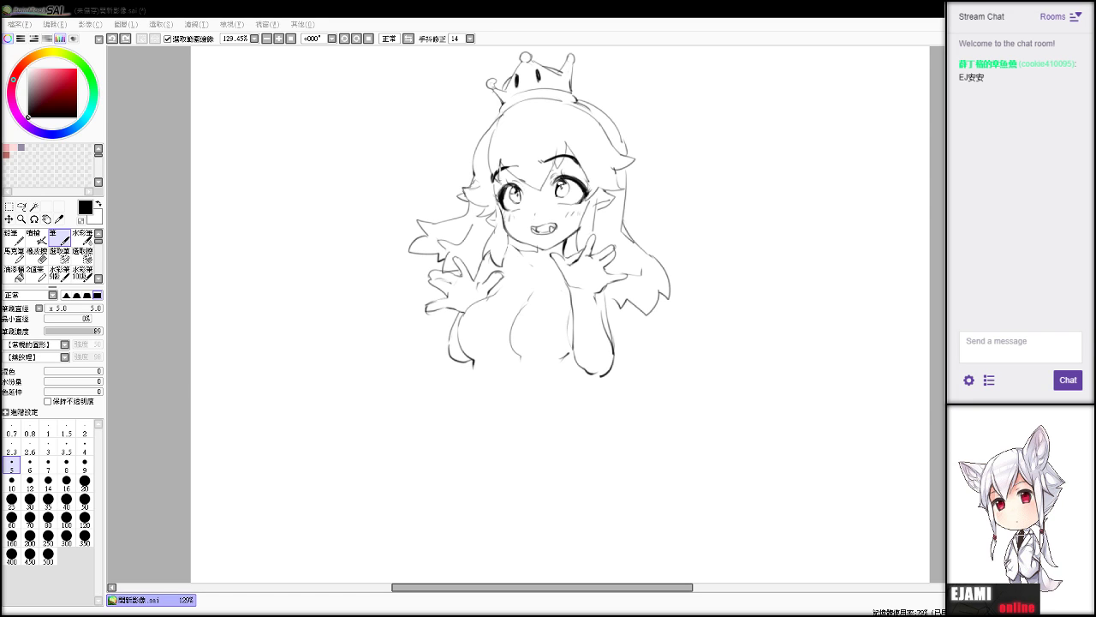
key(alt+Tab)
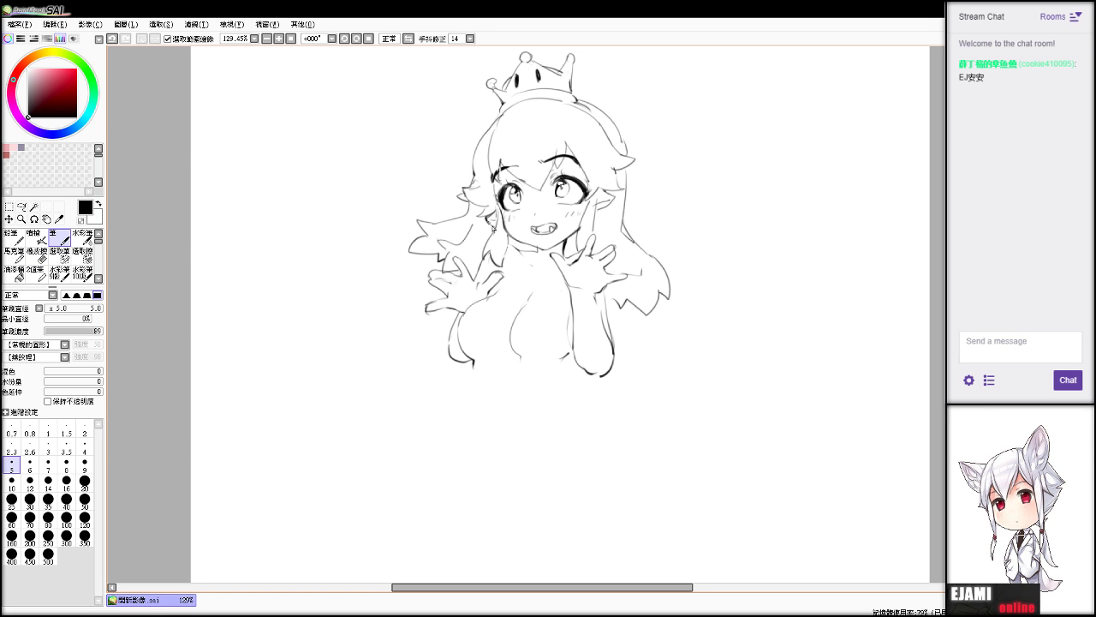
Rework the thin hair lock lines beside both cheeks, in front of the ears.
key(e)
drag(496, 226, 489, 250)
key(e)
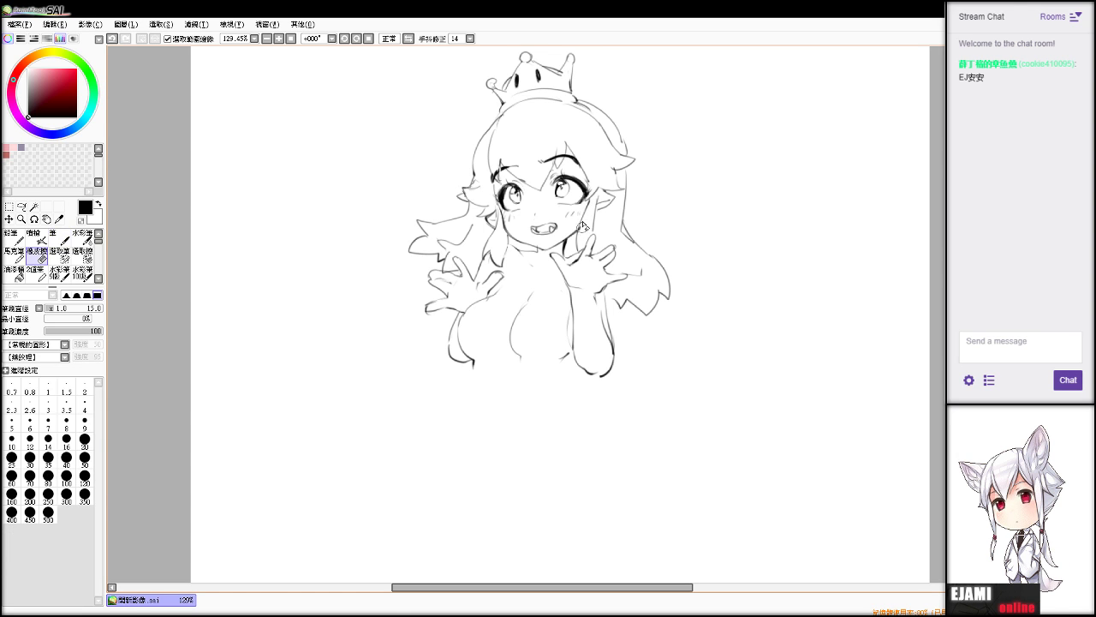
key(ctrl+z)
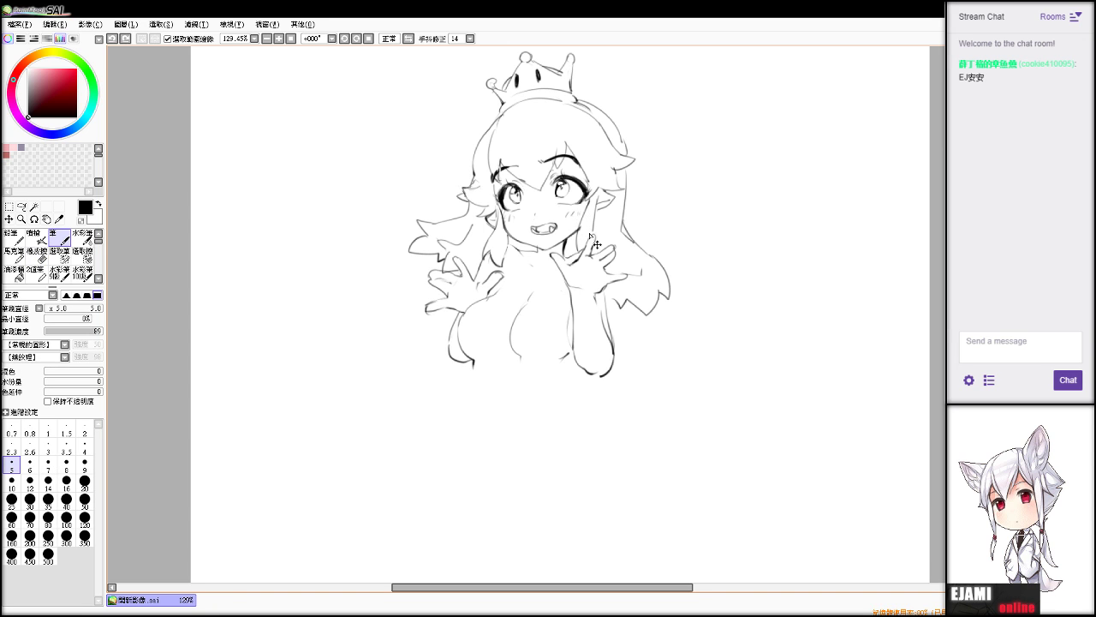
key(e)
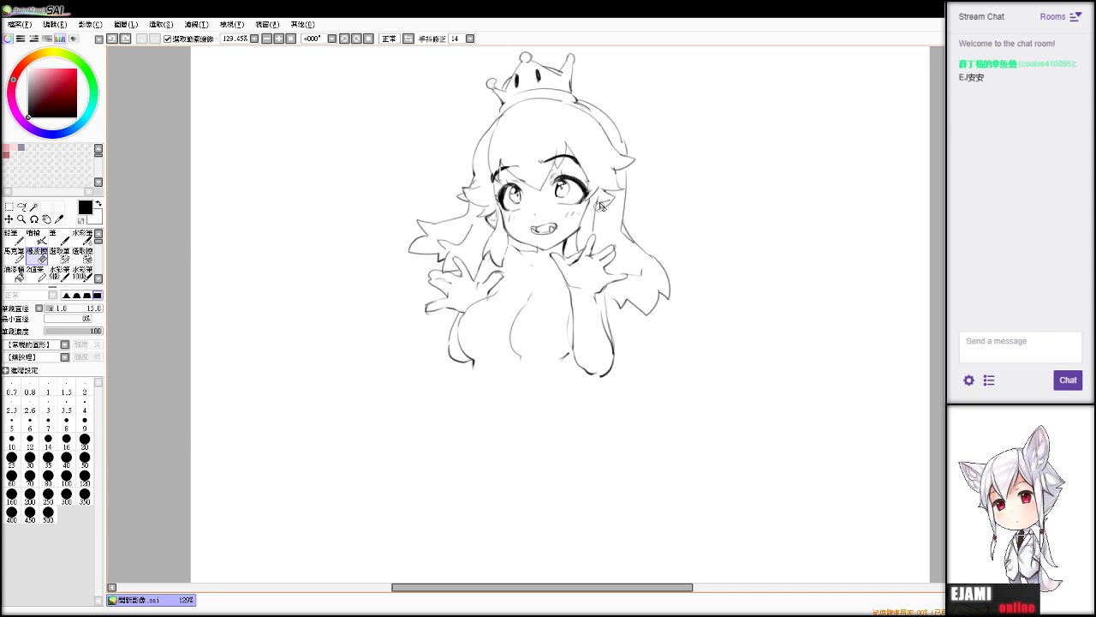
key(v)
drag(596, 183, 576, 220)
Try a new erase and redraw of the face edge beside the cheek on the viewer's left.
key(e)
drag(496, 209, 508, 232)
key(v)
key(e)
key(v)
key(ctrl+z)
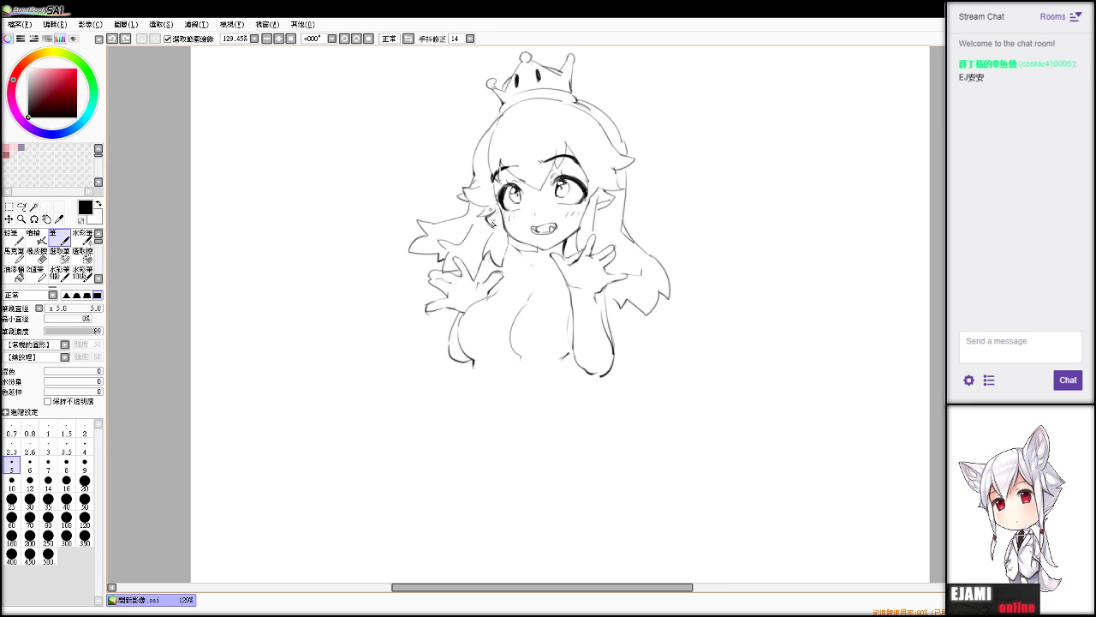
key(ctrl+z)
Redraw the small ear line next to the cheek on the viewer's left and erase its excess.
key(e)
key(n)
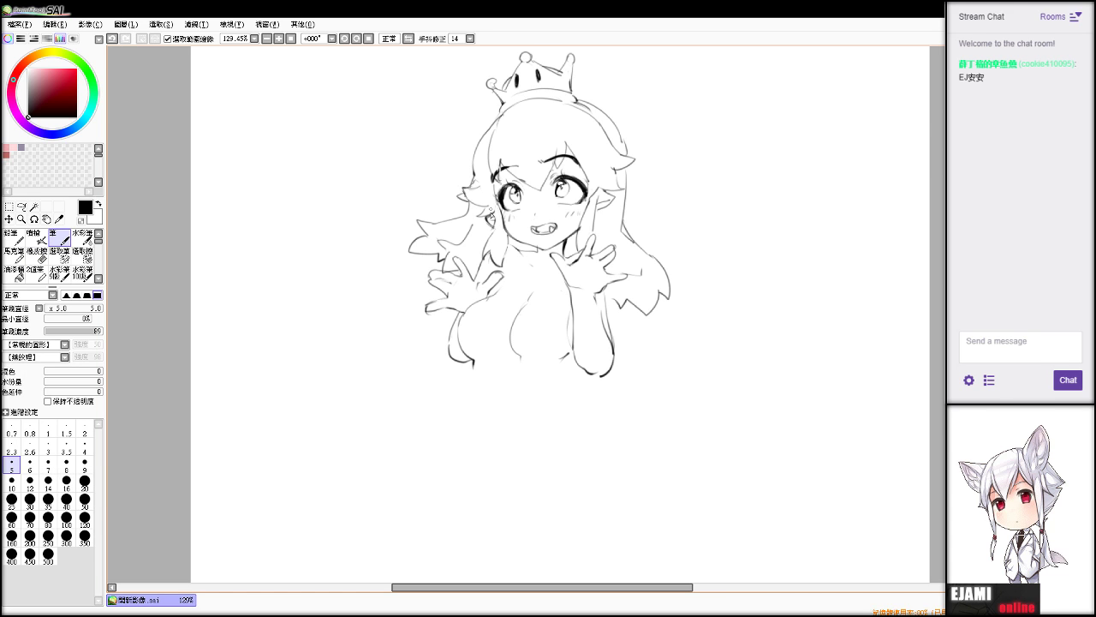
key(e)
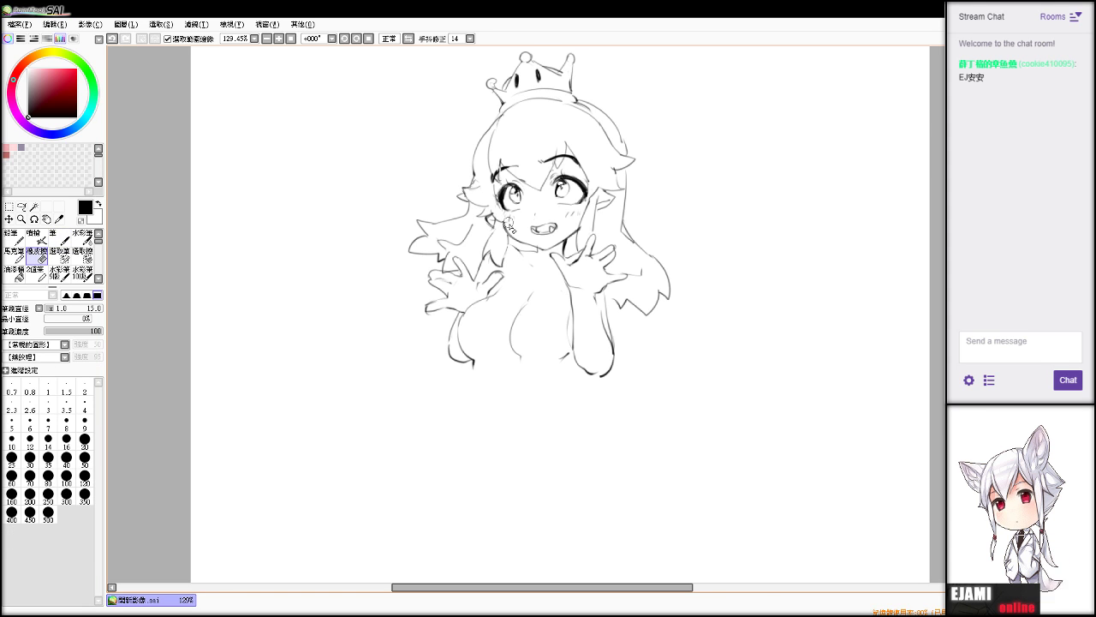
key(ctrl+z)
drag(501, 215, 501, 210)
key(v)
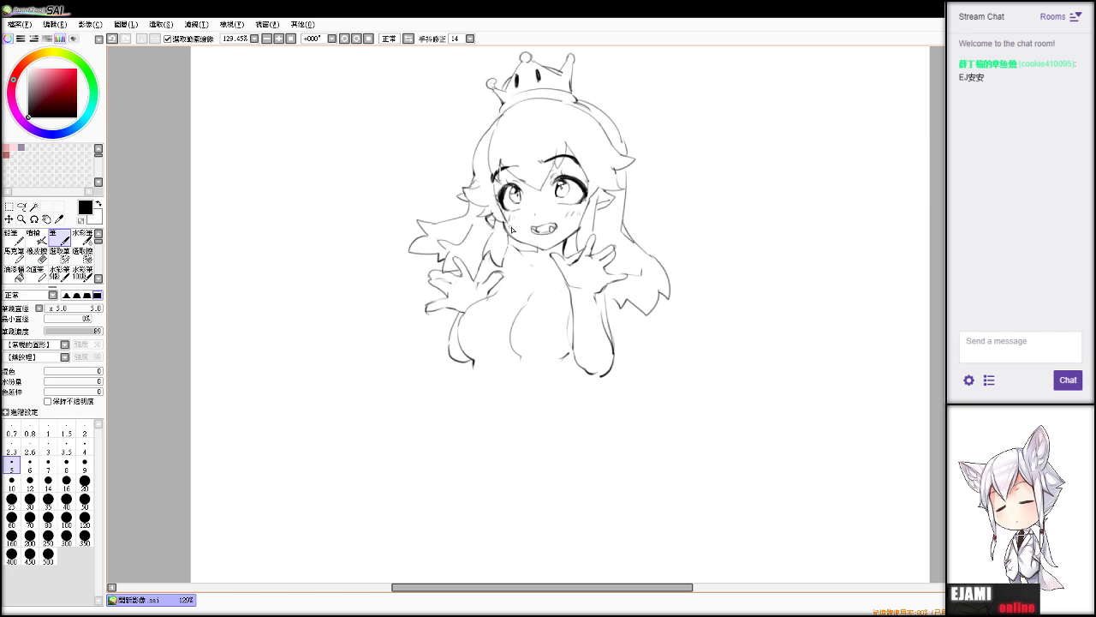
Clean up the line beside the pointed ear and add a dark mark at the eyebrow's outer end on that side.
key(e)
mouse_move(594, 195)
mouse_down()
mouse_move(582, 216)
mouse_move(590, 205)
mouse_up()
key(v)
key(ctrl+z)
key(e)
key(v)
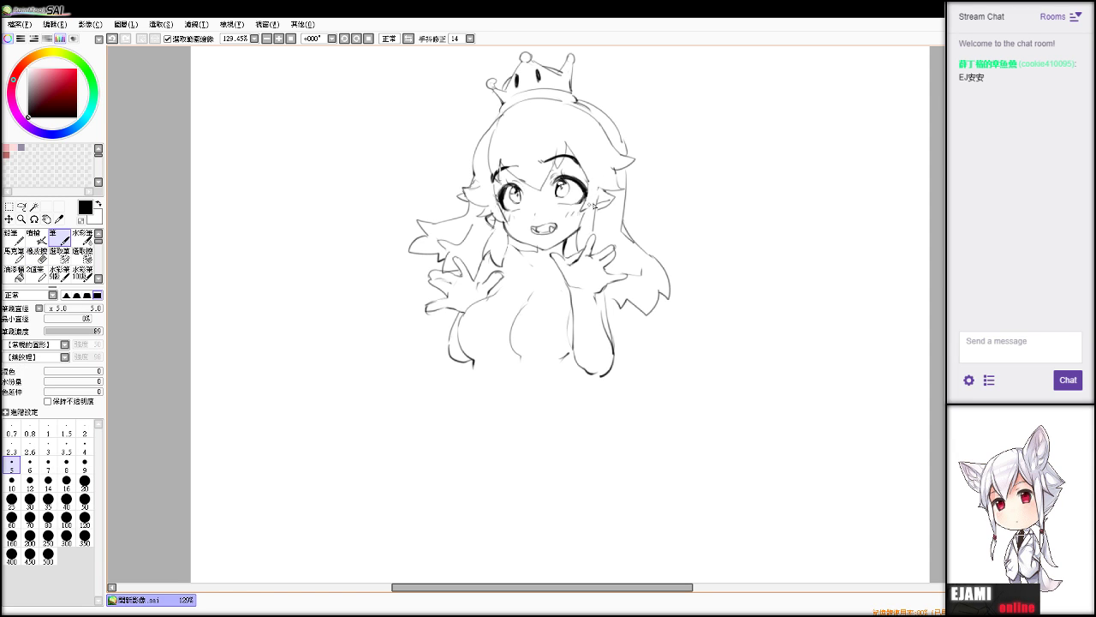
key(e)
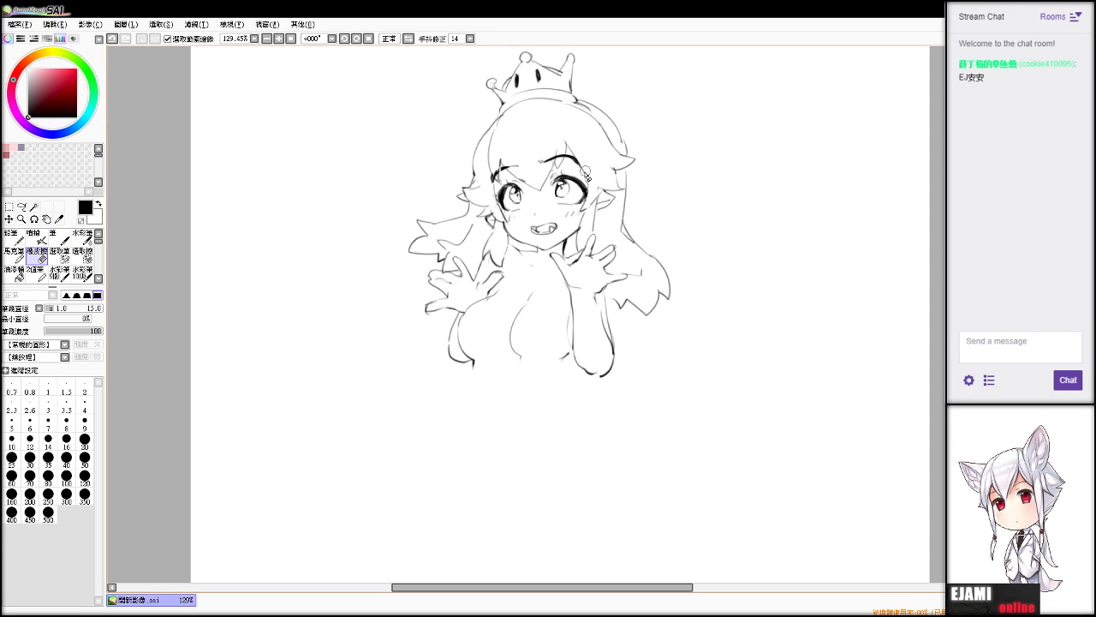
key(n)
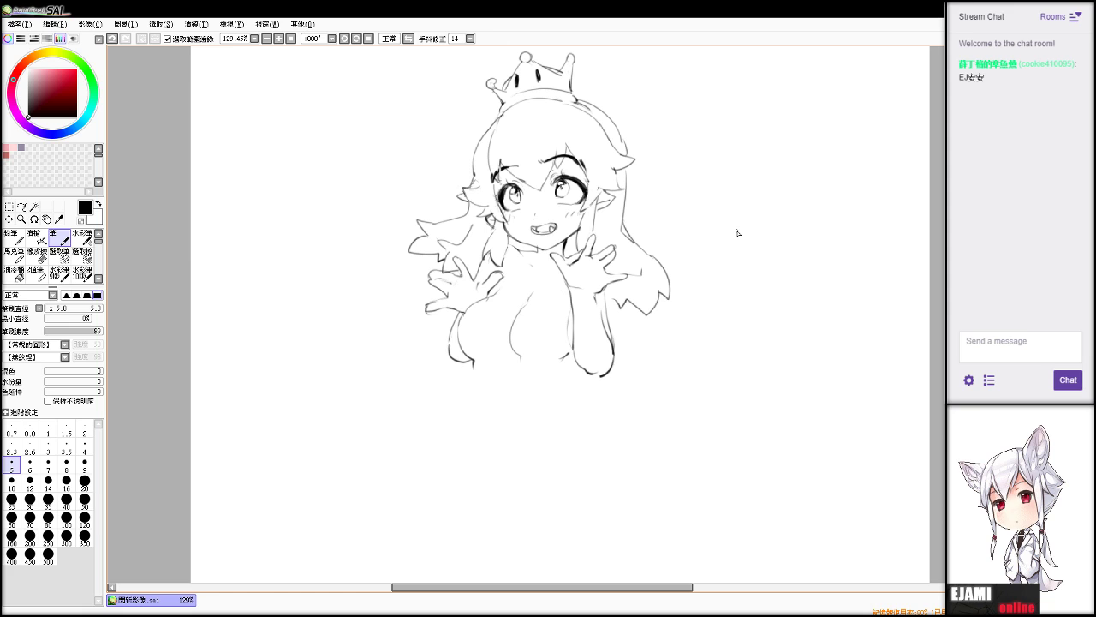
key(e)
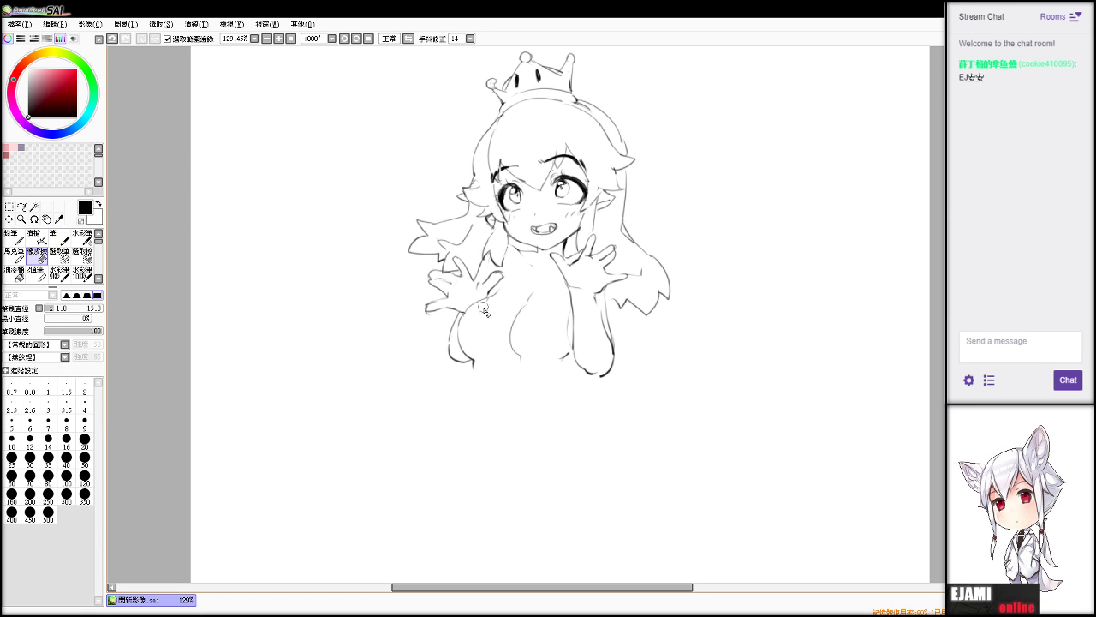
key(n)
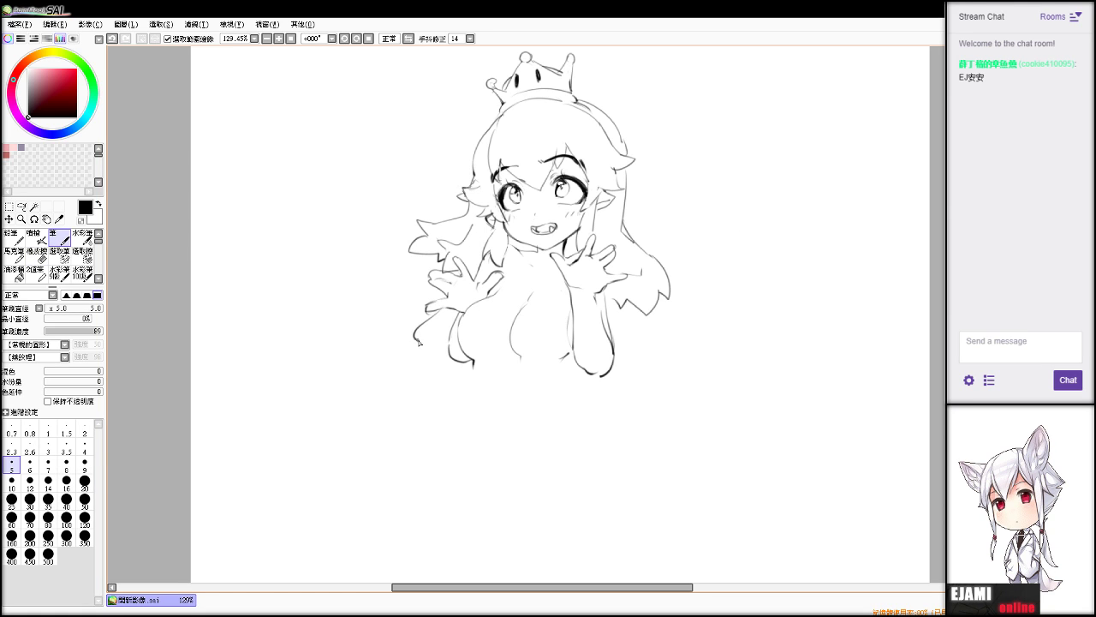
key(ctrl+z)
mouse_move(436, 359)
mouse_down()
mouse_move(454, 321)
mouse_move(450, 361)
mouse_move(463, 360)
mouse_up()
key(ctrl+z)
Redraw the viewer's-left forearm wider with a rounded elbow and erase its old outline.
key(e)
key(n)
drag(430, 318, 440, 353)
key(ctrl+z)
mouse_move(451, 311)
mouse_down()
mouse_move(430, 344)
mouse_move(439, 356)
mouse_move(439, 331)
mouse_move(457, 361)
mouse_move(436, 354)
mouse_move(451, 313)
mouse_up()
key(e)
key(n)
key(e)
key(n)
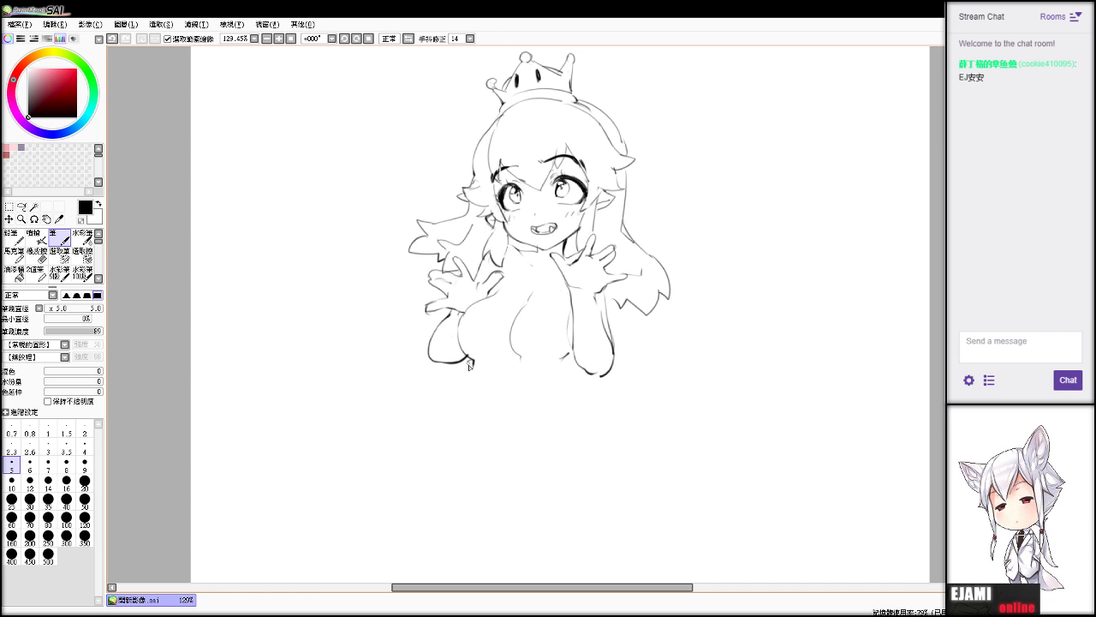
Redraw the torso edge under the chest on the viewer's left and draw a short waist line down from it.
key(e)
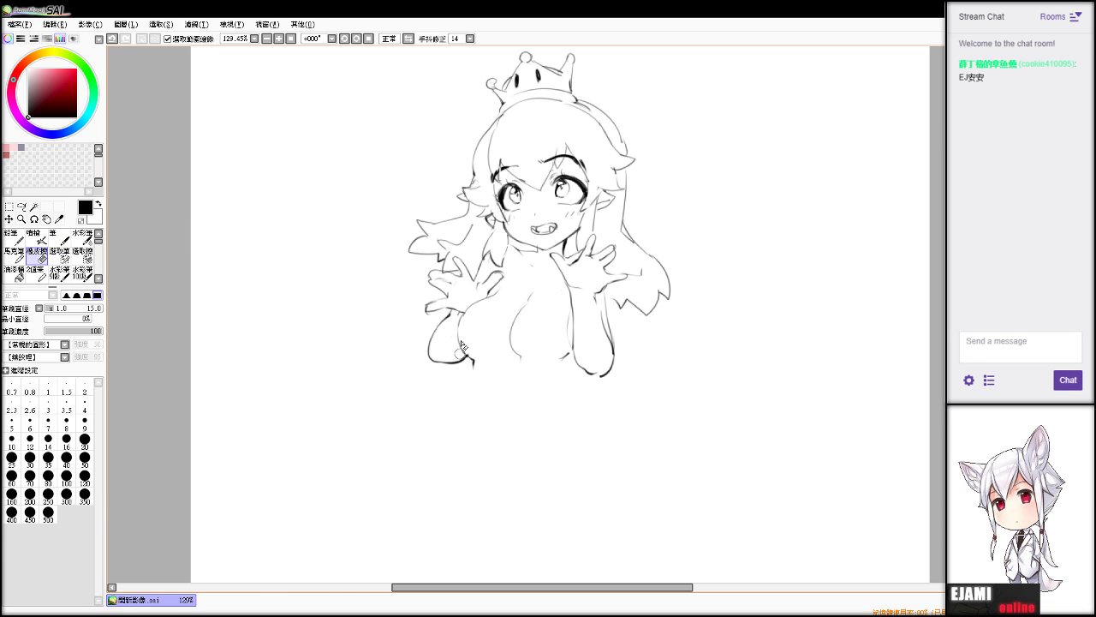
drag(461, 345, 490, 370)
key(n)
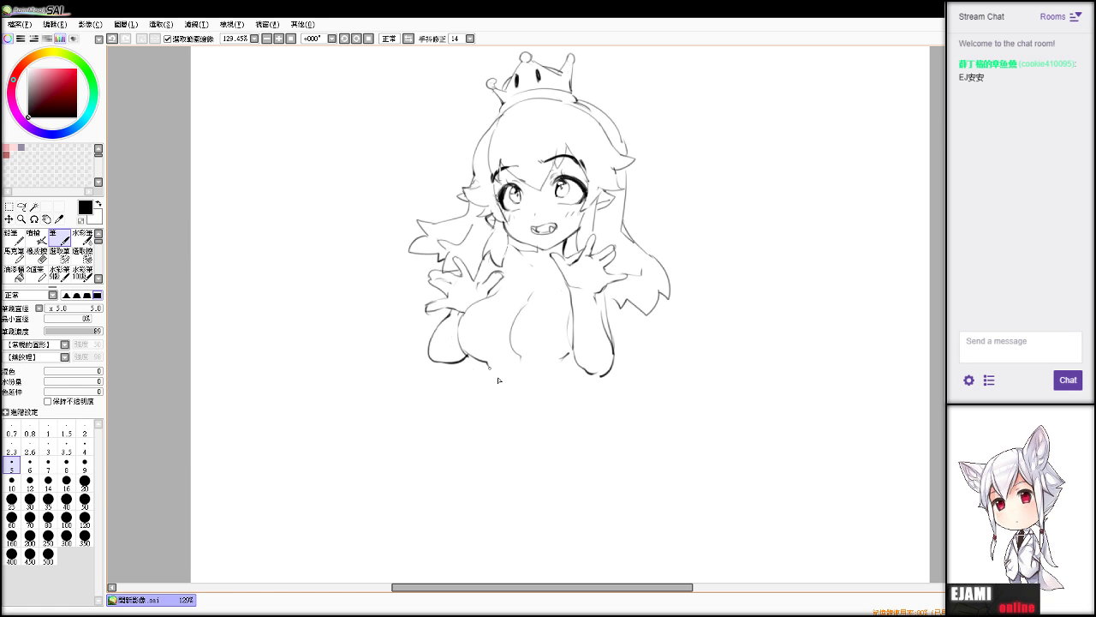
key(ctrl+z)
drag(475, 362, 478, 394)
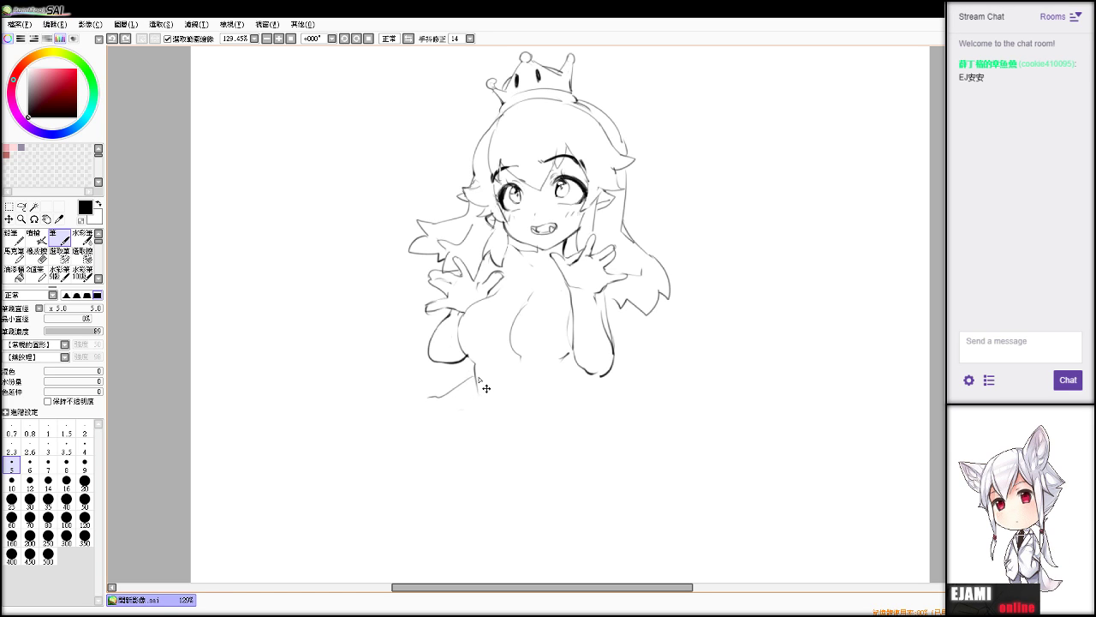
key(ctrl+z)
key(ctrl+z)
Draw a matching waist line beside the elbow on the viewer's right, redoing it until its slant fits.
drag(553, 390, 568, 369)
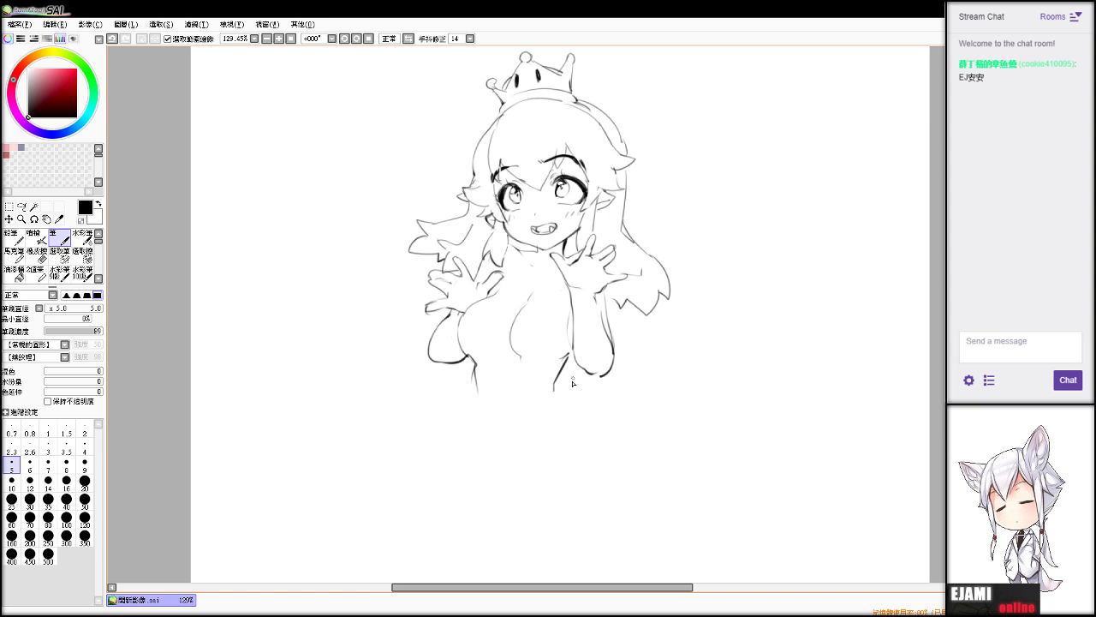
key(ctrl+z)
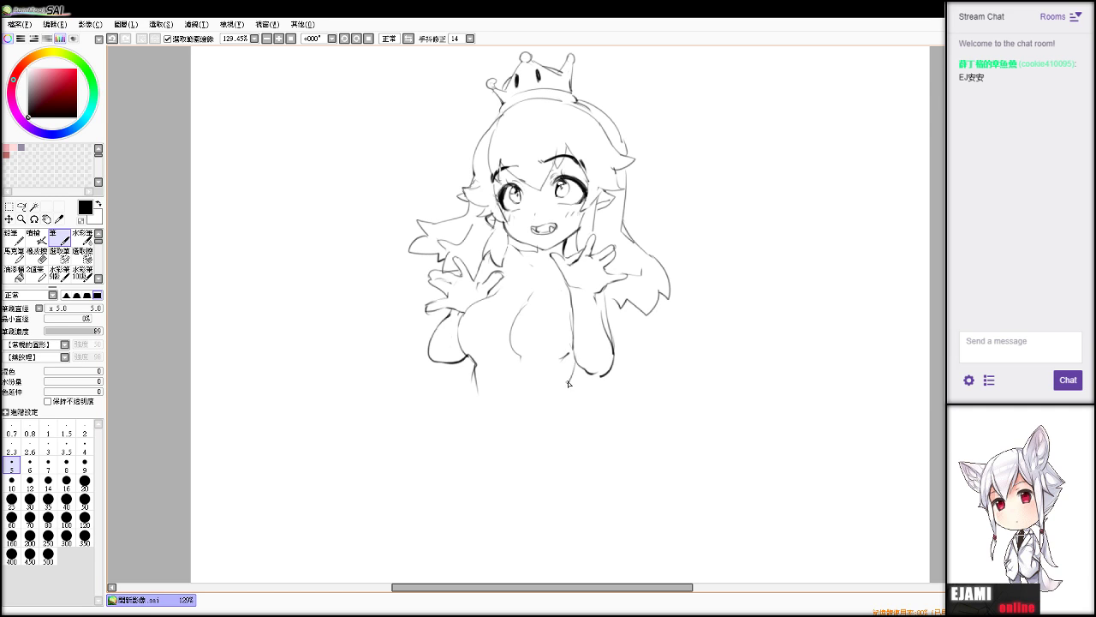
key(ctrl+z)
drag(572, 354, 562, 384)
Rough in loose curves beside the viewer's-left waist, shift the whole sketch toward the viewer's right and trim the crossing lines.
drag(433, 423, 436, 373)
drag(608, 219, 702, 221)
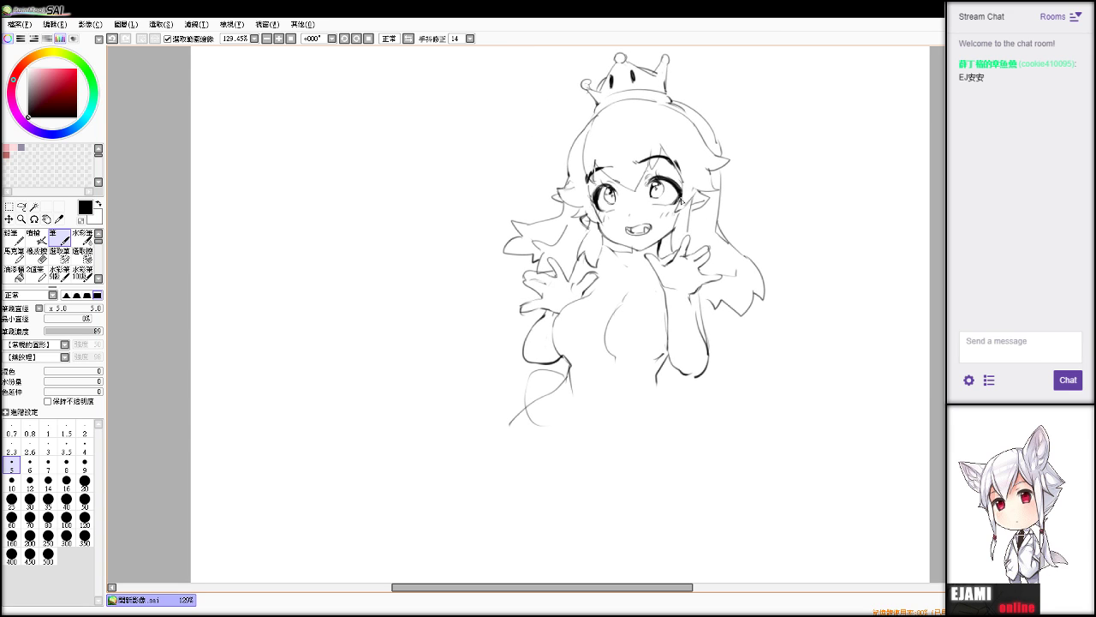
key(e)
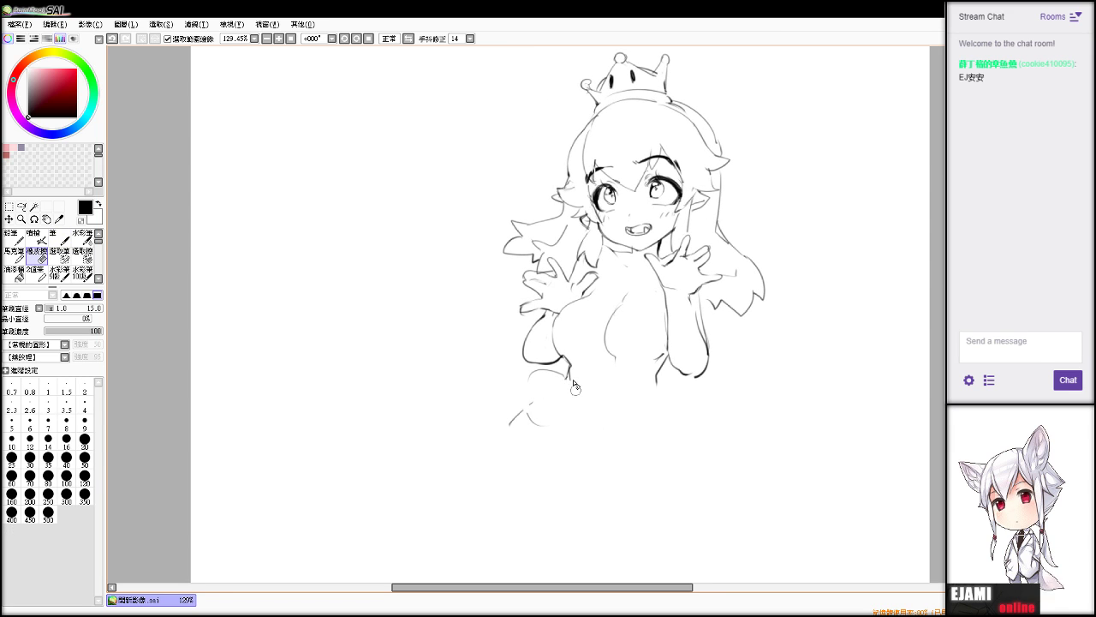
Draw the two long edges of a tapering lower body sweeping down from the waist toward the viewer's right.
key(n)
drag(567, 379, 608, 414)
key(ctrl+z)
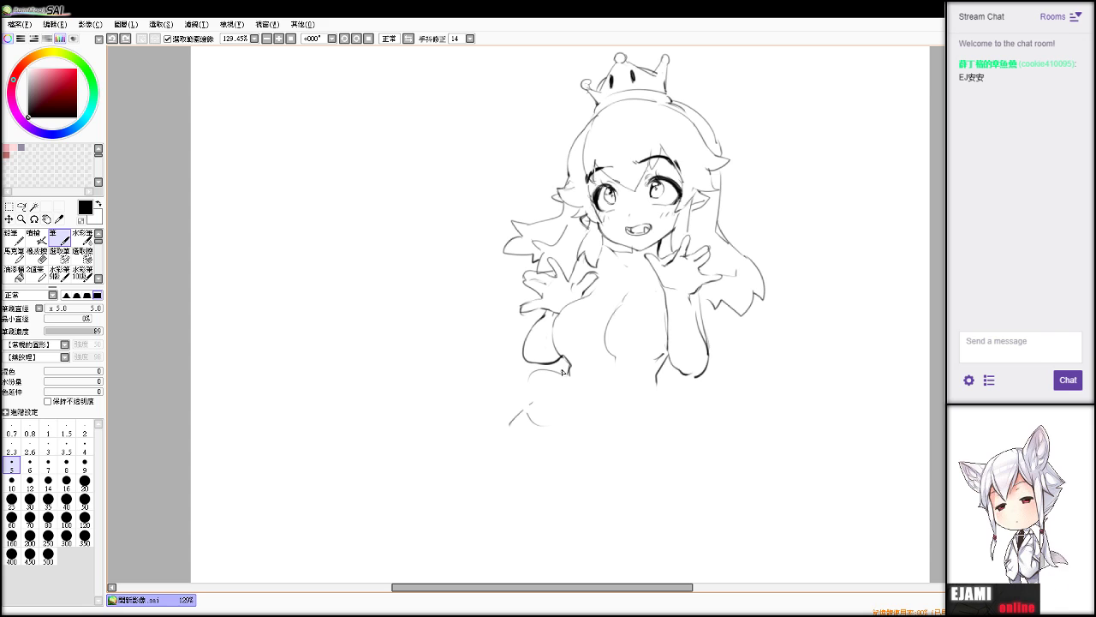
drag(561, 375, 663, 481)
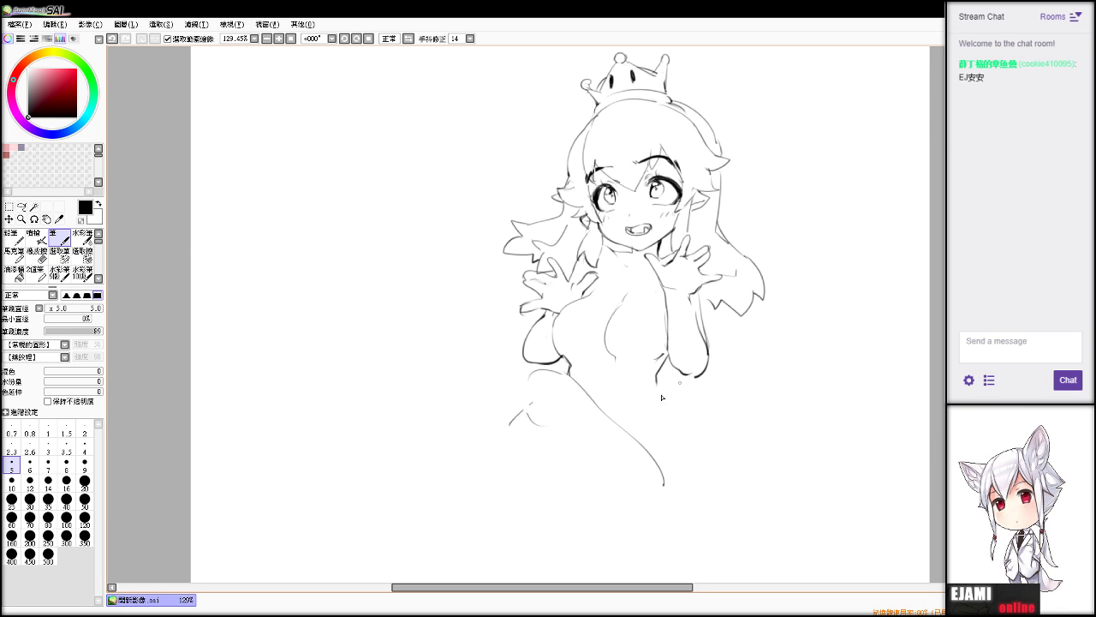
key(alt+Tab)
mouse_move(656, 386)
mouse_down()
mouse_move(681, 458)
mouse_move(675, 507)
mouse_move(666, 445)
mouse_move(678, 484)
mouse_up()
key(ctrl+z)
drag(685, 503, 685, 505)
Redraw the inner body edge with a hooked end and curve the outer edge's lower end around to meet it.
key(e)
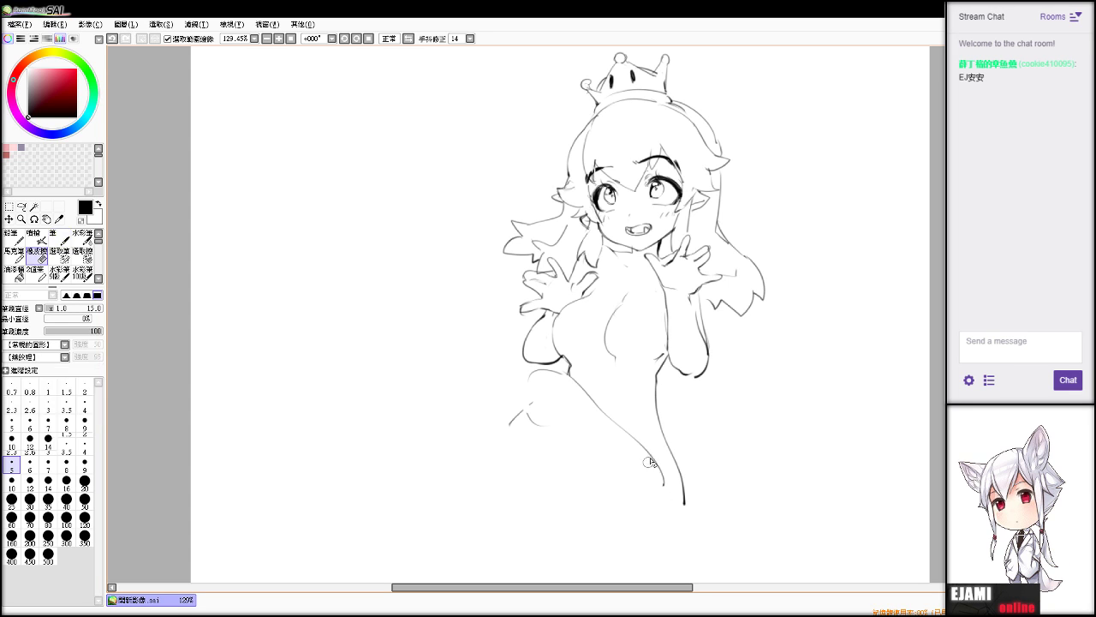
mouse_move(651, 460)
mouse_down()
mouse_move(675, 502)
mouse_move(642, 449)
mouse_move(677, 495)
mouse_move(674, 522)
mouse_move(635, 534)
mouse_up()
key(v)
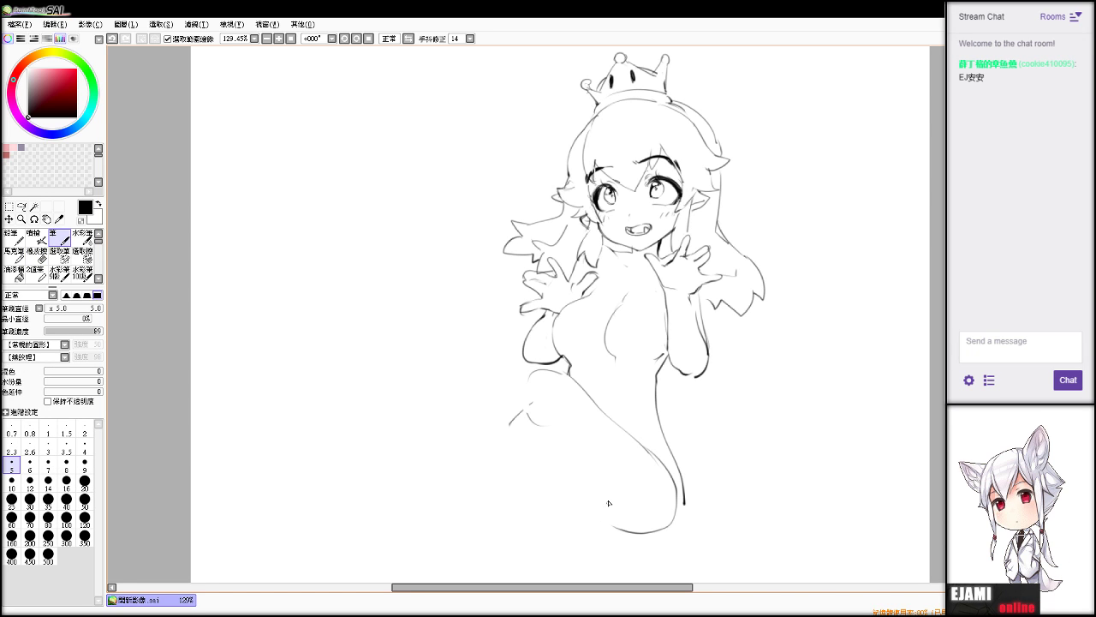
key(e)
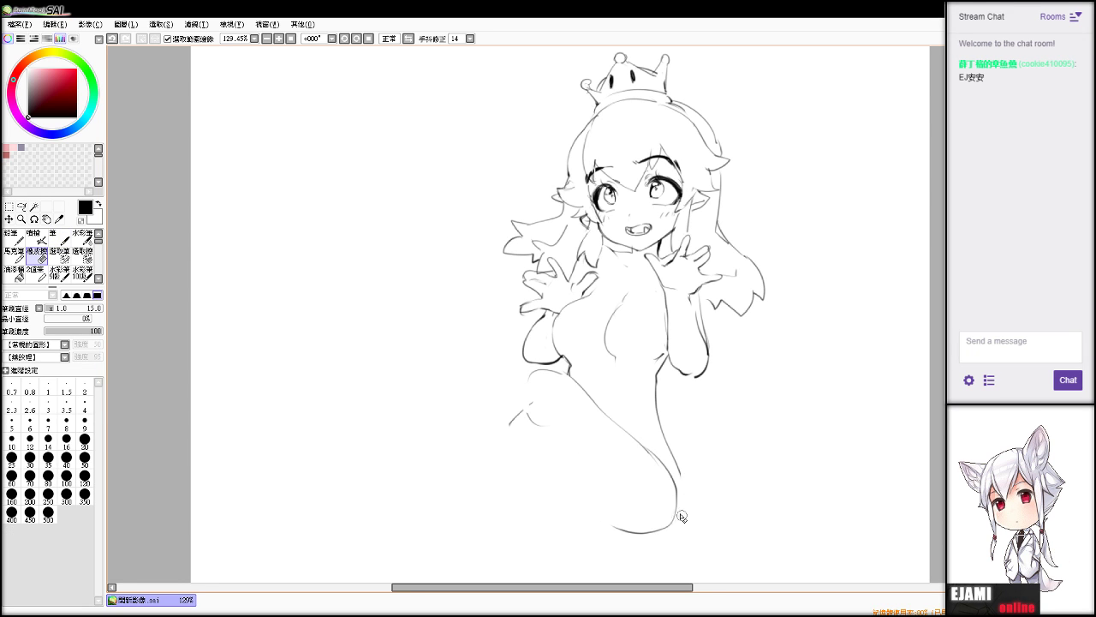
key(v)
mouse_move(681, 477)
mouse_down()
mouse_move(665, 441)
mouse_move(675, 500)
mouse_up()
key(ctrl+z)
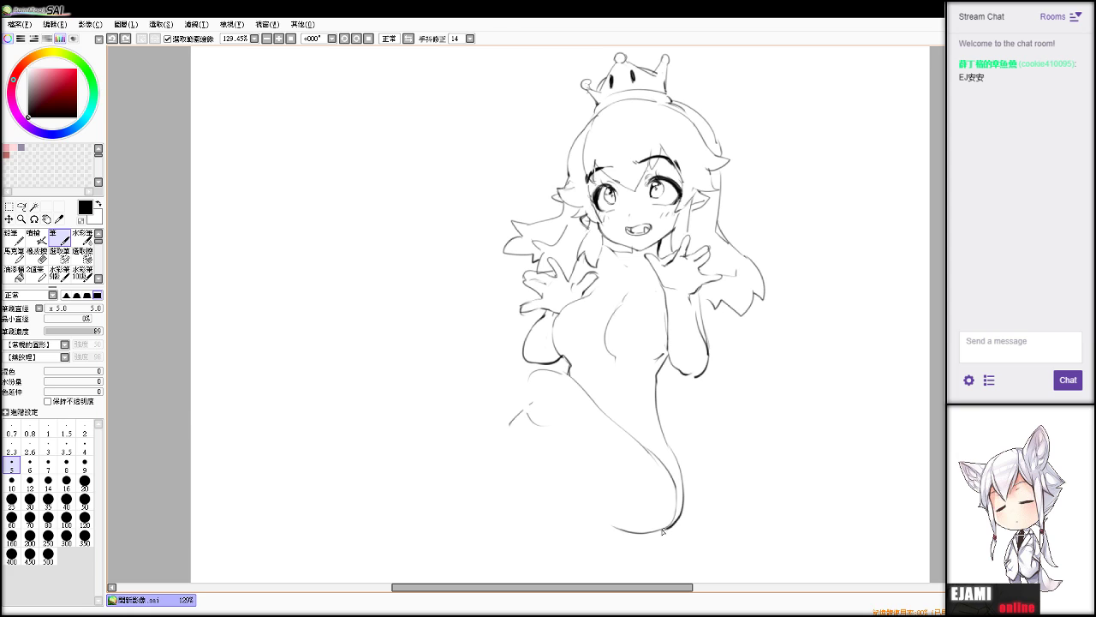
Erase the inner edge's hooked end and draw a wider rounded bend at the bottom of the lower body.
key(e)
mouse_move(633, 442)
mouse_down()
mouse_move(662, 463)
mouse_move(659, 518)
mouse_up()
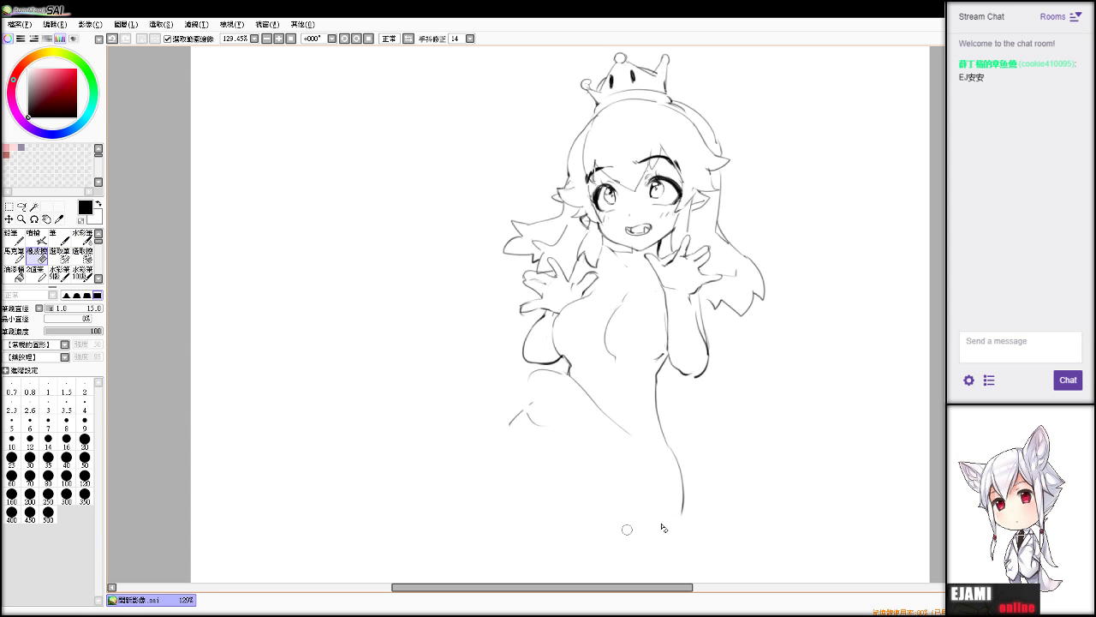
key(n)
key(ctrl+z)
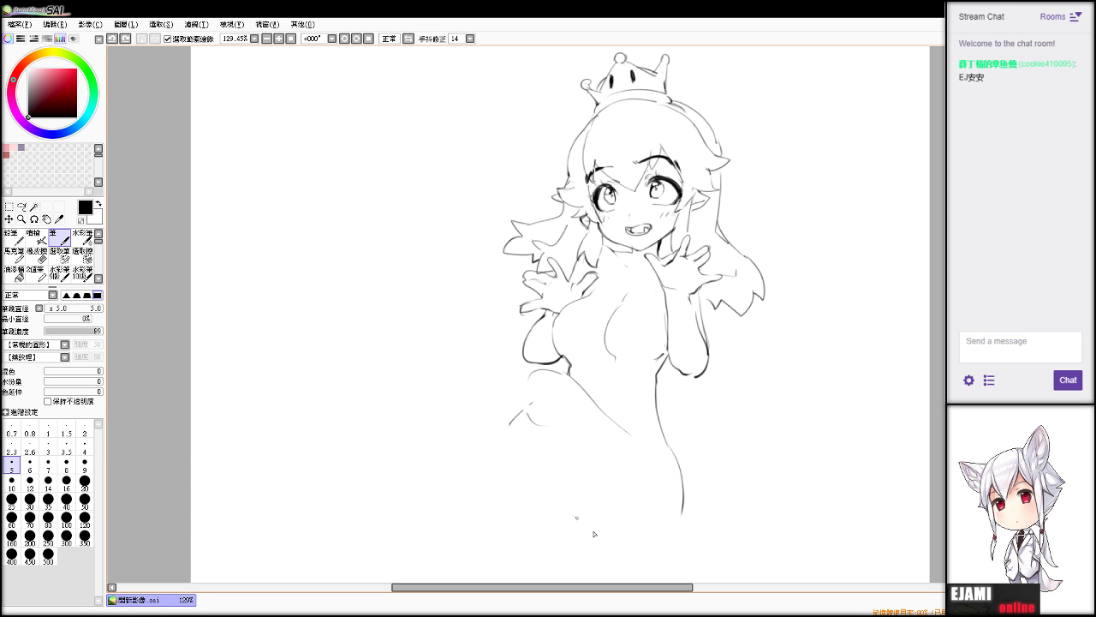
drag(589, 530, 668, 526)
key(ctrl+z)
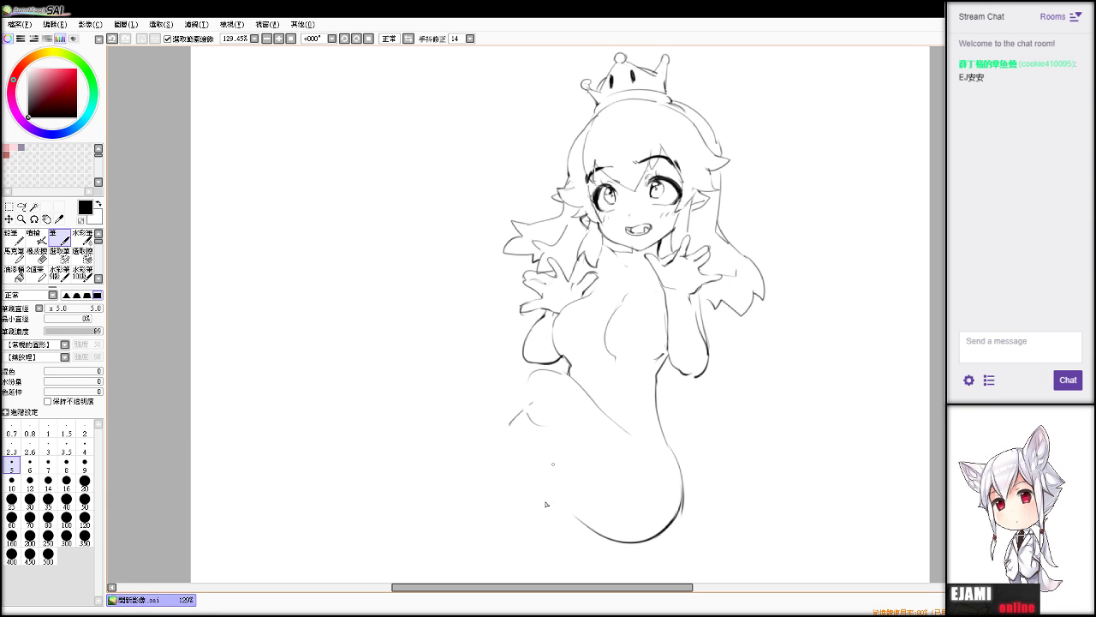
Try another stroke by the bottom bend and erase the small stray curve below the viewer's-left waist.
drag(589, 532, 536, 563)
key(e)
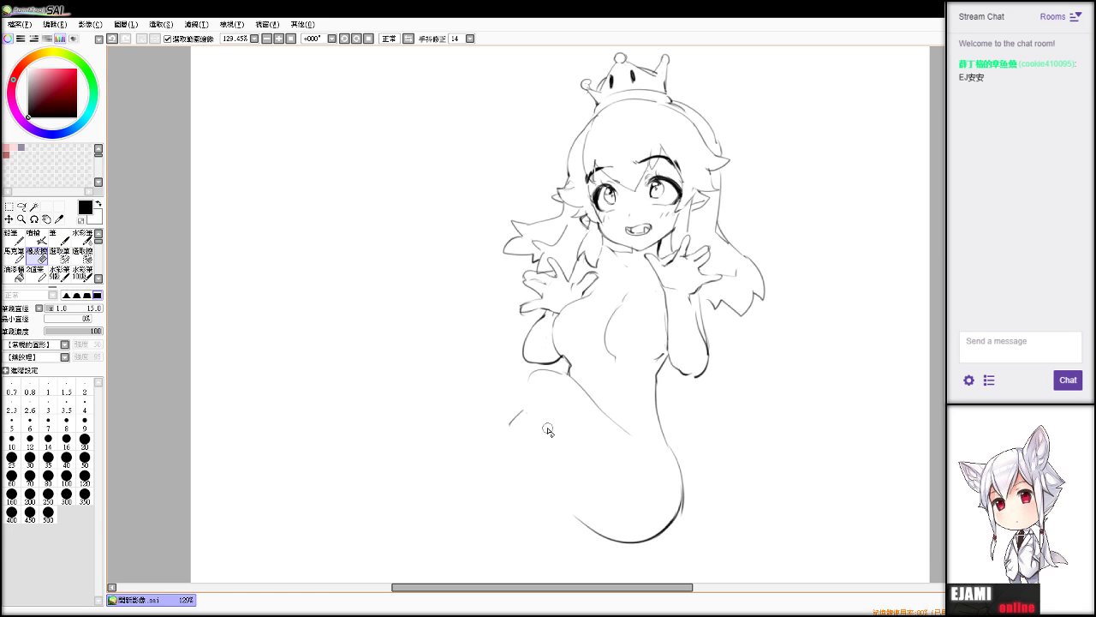
key(n)
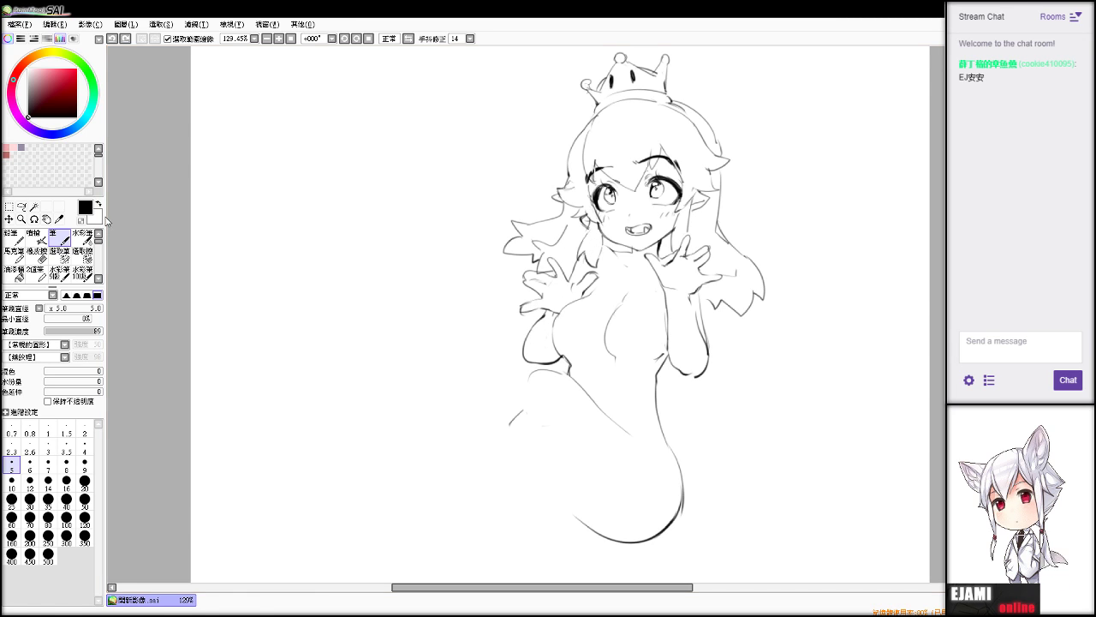
Select the open hand on the viewer's left with the selection pen, move it slightly up and outward, and deselect it.
click(60, 255)
mouse_move(530, 284)
mouse_down()
mouse_move(578, 287)
mouse_move(589, 278)
mouse_move(523, 278)
mouse_move(556, 284)
mouse_move(557, 265)
mouse_move(568, 297)
mouse_move(596, 273)
mouse_move(520, 308)
mouse_move(555, 308)
mouse_move(562, 286)
mouse_move(544, 258)
mouse_move(554, 290)
mouse_up()
key(ctrl+d)
key(ctrl)
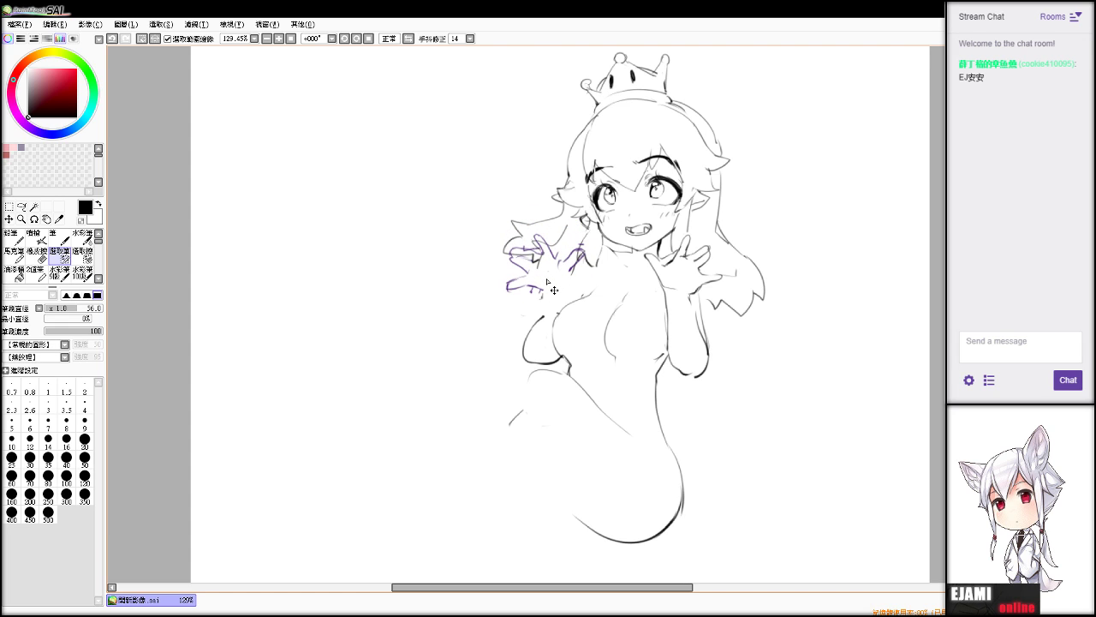
click(143, 38)
Erase the excess lines around the moved hand and redraw its thumb and inner palm edge.
key(e)
mouse_move(515, 257)
mouse_down()
mouse_move(532, 262)
mouse_move(524, 255)
mouse_up()
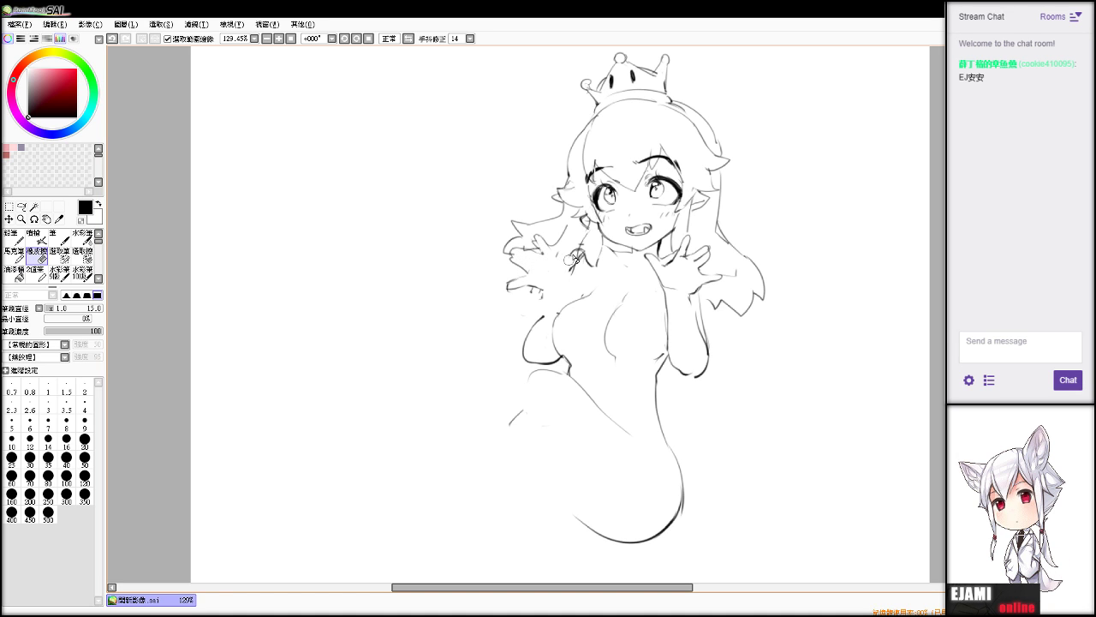
key(b)
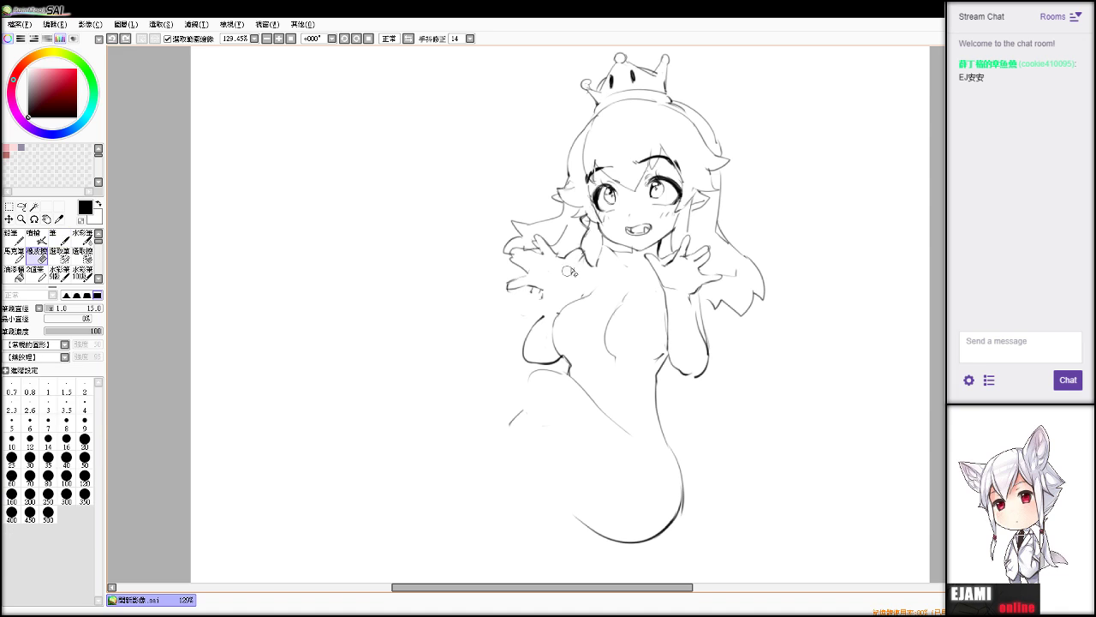
key(e)
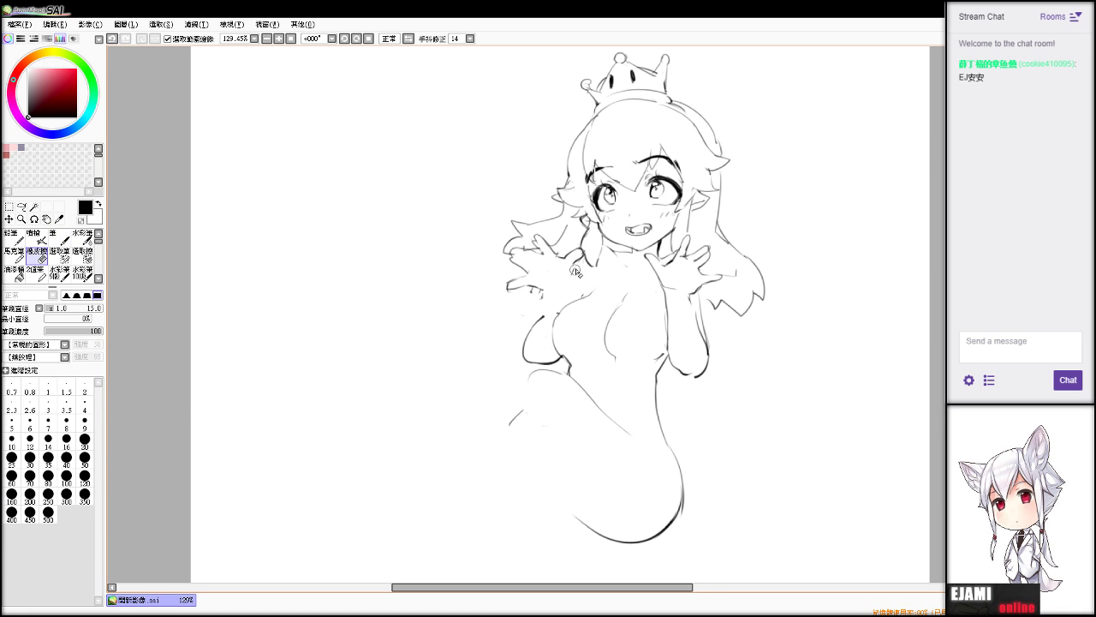
key(n)
key(e)
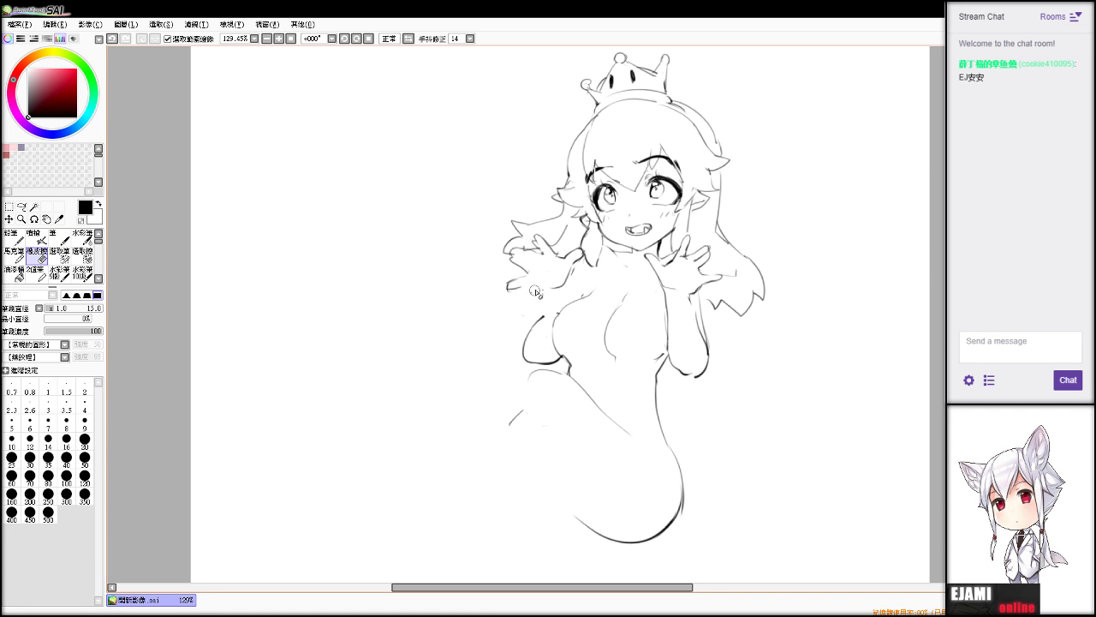
Redraw the heel of the moved hand and erase the upper forearm outline beneath it.
key(n)
key(e)
key(n)
key(e)
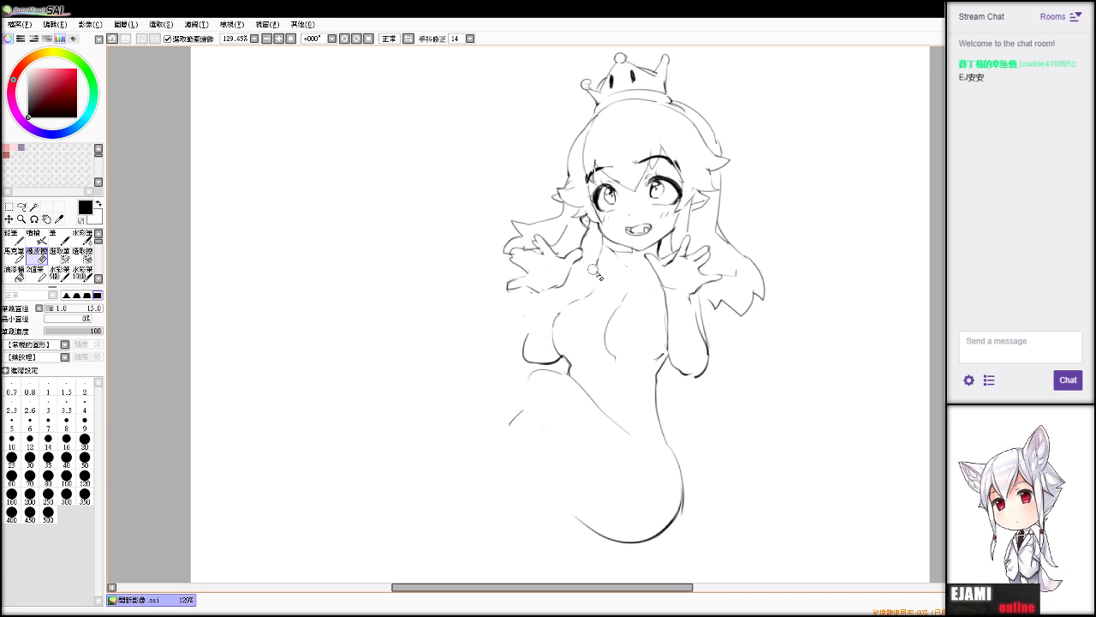
key(b)
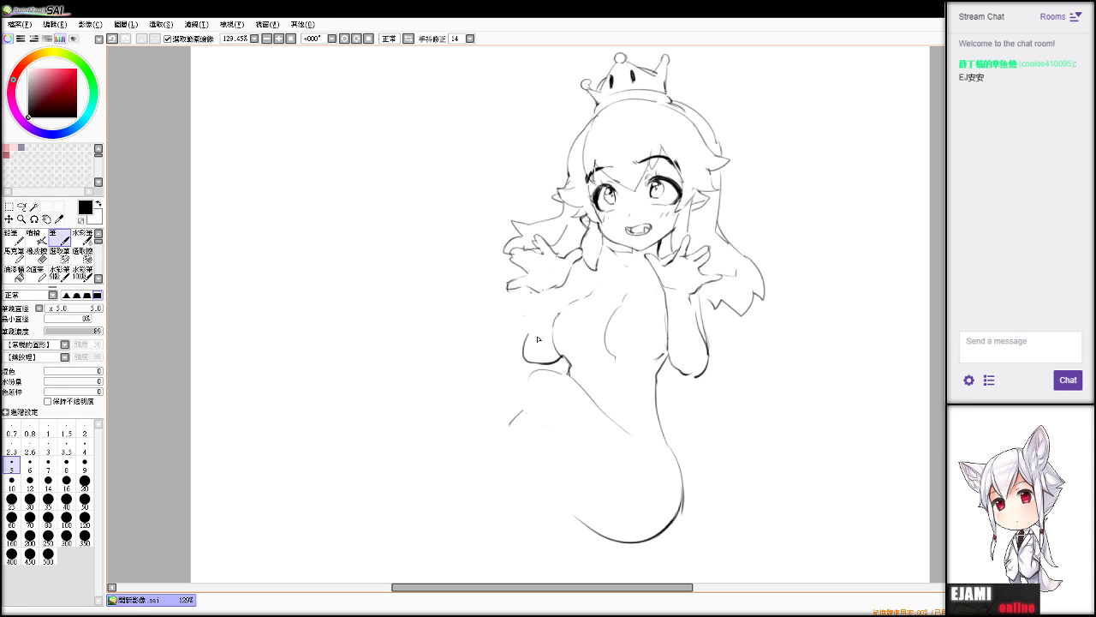
key(e)
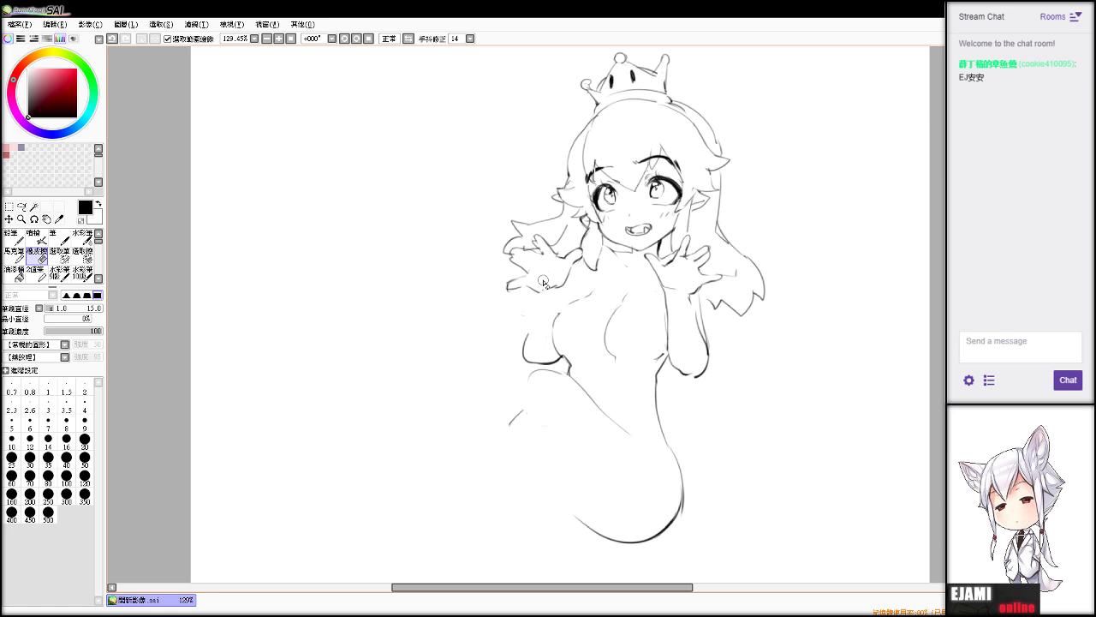
Set the eraser size to 7 and erase the excess lines around the two upper fingers of the viewer's-left hand.
scroll(551, 257, up, 6)
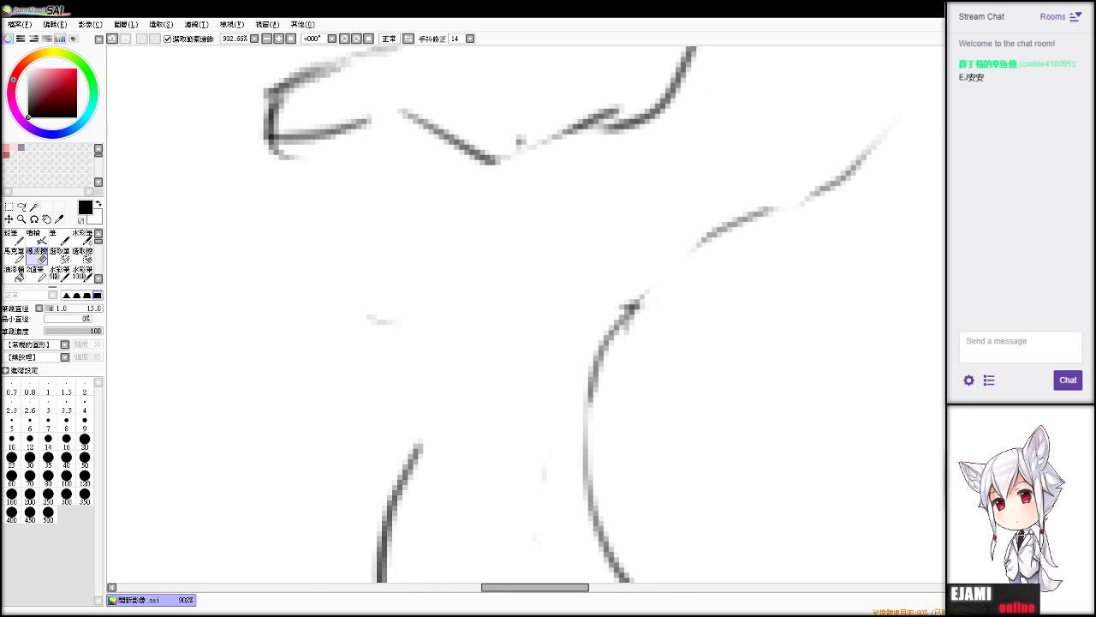
drag(437, 506, 522, 334)
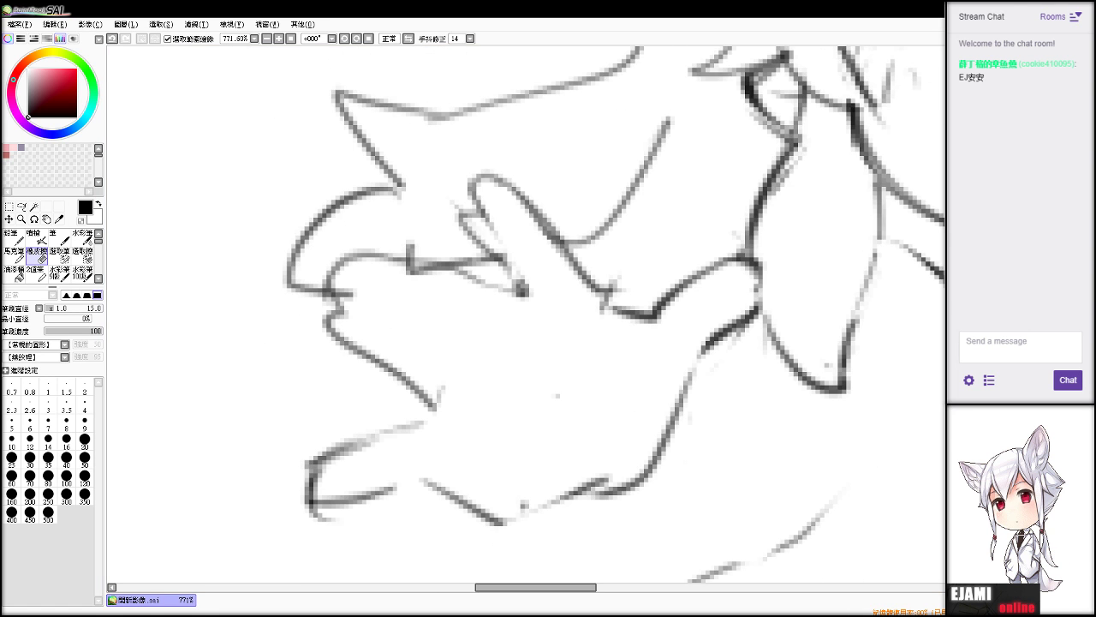
drag(449, 207, 475, 232)
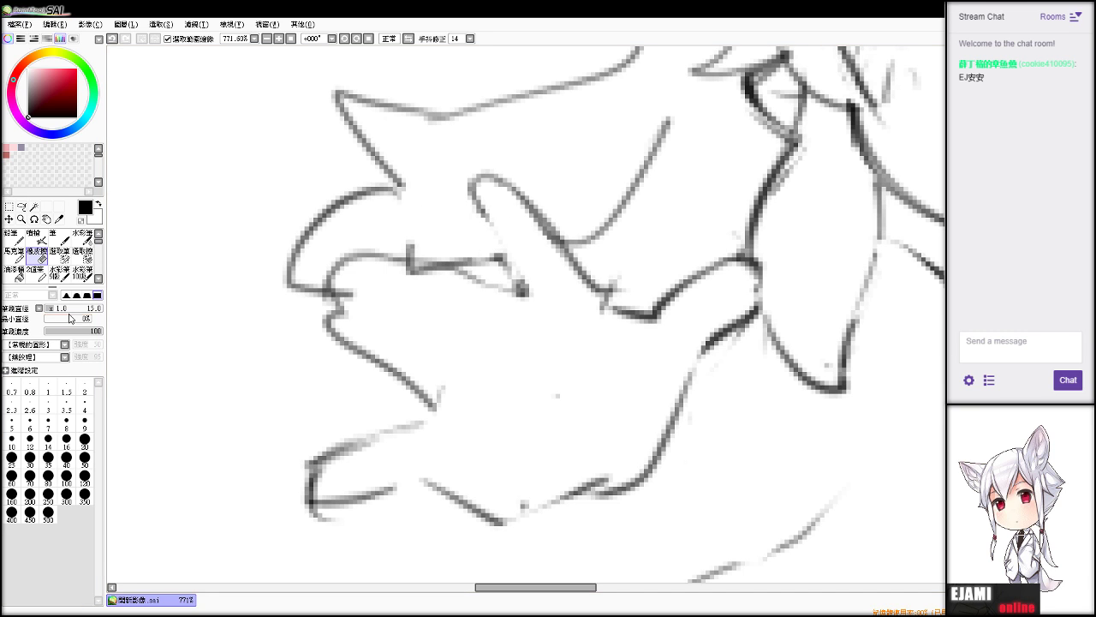
key(ctrl+z)
click(56, 309)
click(48, 422)
mouse_move(403, 237)
mouse_down()
mouse_move(448, 208)
mouse_move(465, 211)
mouse_up()
drag(403, 260, 431, 269)
Redraw the second finger's upper edge with a short line at its base and trim the stub beside the thumb web.
key(v)
mouse_move(348, 295)
mouse_down()
mouse_move(347, 271)
mouse_move(428, 261)
mouse_move(387, 252)
mouse_move(528, 293)
mouse_up()
key(ctrl+z)
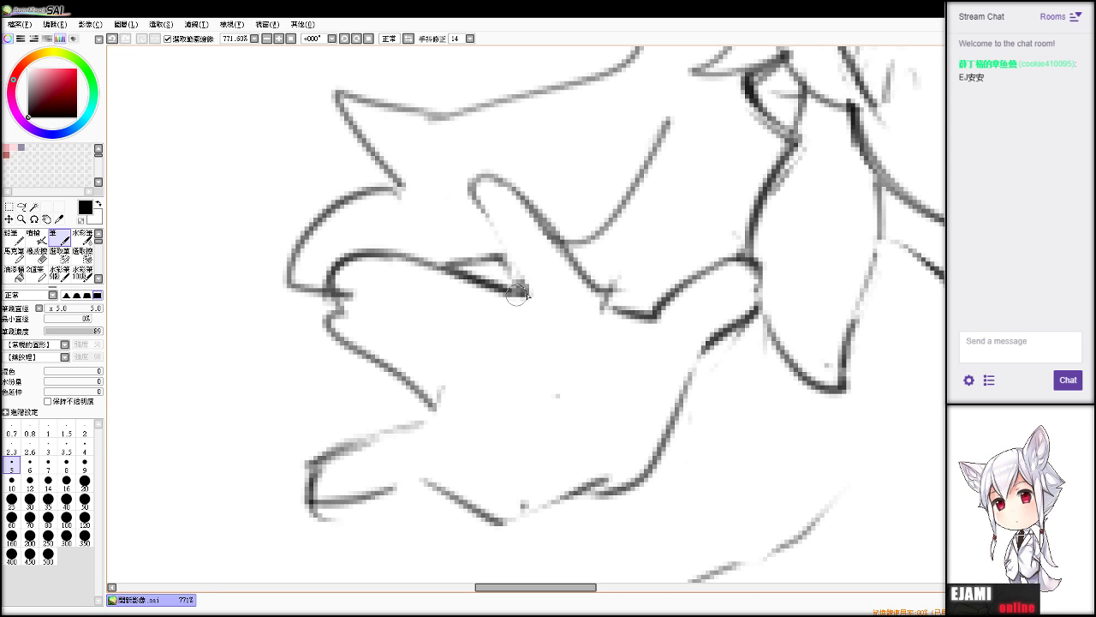
key(e)
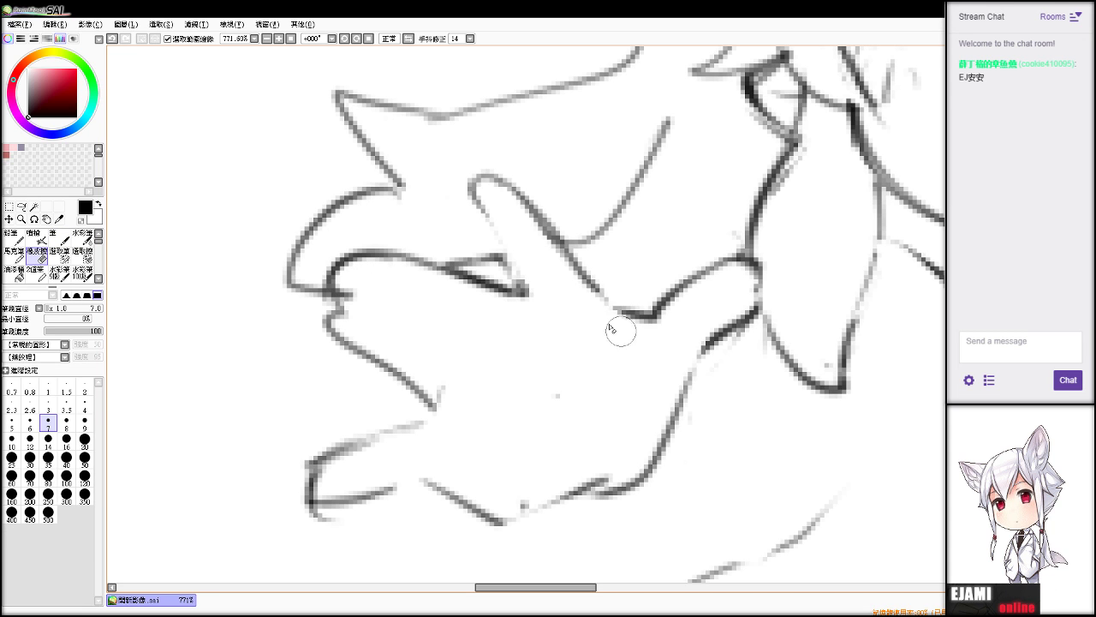
key(n)
key(ctrl+z)
drag(524, 294, 564, 287)
Draw the second finger's lower edge and redraw the finger below it with a rounded tip.
drag(379, 299, 466, 326)
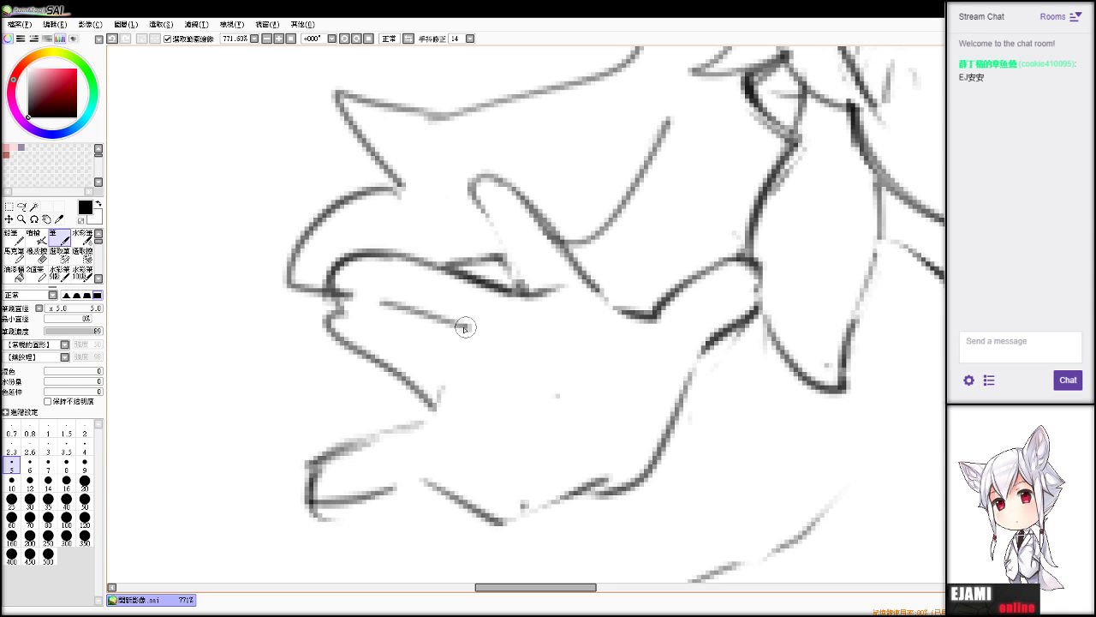
key(ctrl+z)
mouse_move(375, 295)
mouse_down()
mouse_move(473, 327)
mouse_move(412, 316)
mouse_move(466, 324)
mouse_move(465, 334)
mouse_move(375, 300)
mouse_move(340, 315)
mouse_move(370, 349)
mouse_up()
key(ctrl+z)
key(e)
key(v)
mouse_move(333, 298)
mouse_down()
mouse_move(342, 334)
mouse_move(431, 379)
mouse_move(361, 354)
mouse_move(445, 400)
mouse_up()
key(e)
key(v)
key(e)
Erase the lowest finger and redraw it as a longer, straighter finger running into the outer palm edge.
mouse_move(392, 436)
mouse_down()
mouse_move(313, 466)
mouse_move(299, 497)
mouse_move(349, 495)
mouse_move(436, 466)
mouse_move(382, 382)
mouse_move(391, 368)
mouse_move(416, 367)
mouse_move(413, 396)
mouse_move(442, 370)
mouse_move(430, 376)
mouse_move(438, 351)
mouse_move(429, 364)
mouse_move(459, 348)
mouse_move(426, 380)
mouse_move(437, 359)
mouse_move(410, 379)
mouse_move(335, 382)
mouse_up()
key(n)
key(e)
key(ctrl+z)
key(v)
key(ctrl+z)
key(e)
key(v)
key(ctrl+z)
mouse_move(426, 370)
mouse_down()
mouse_move(317, 410)
mouse_move(361, 387)
mouse_move(295, 393)
mouse_move(297, 425)
mouse_move(287, 409)
mouse_move(343, 427)
mouse_move(296, 424)
mouse_move(426, 440)
mouse_move(475, 480)
mouse_move(414, 465)
mouse_move(546, 498)
mouse_up()
key(ctrl+z)
key(e)
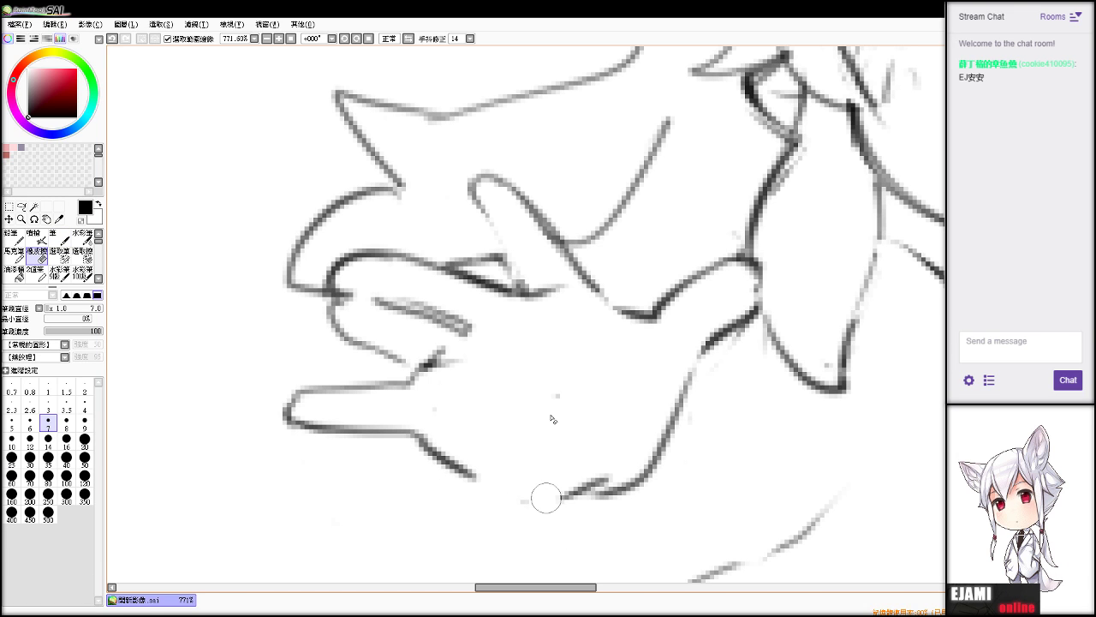
Erase the stray dot inside the palm and draw the curved lower edge of the palm.
click(557, 399)
key(b)
drag(465, 481, 555, 487)
Erase the thumb's tip on the viewer's-left hand and redraw it longer and rounder.
key(e)
mouse_move(757, 271)
mouse_down()
mouse_move(772, 296)
mouse_move(726, 337)
mouse_move(754, 269)
mouse_move(774, 277)
mouse_move(737, 325)
mouse_up()
key(b)
key(e)
key(b)
key(e)
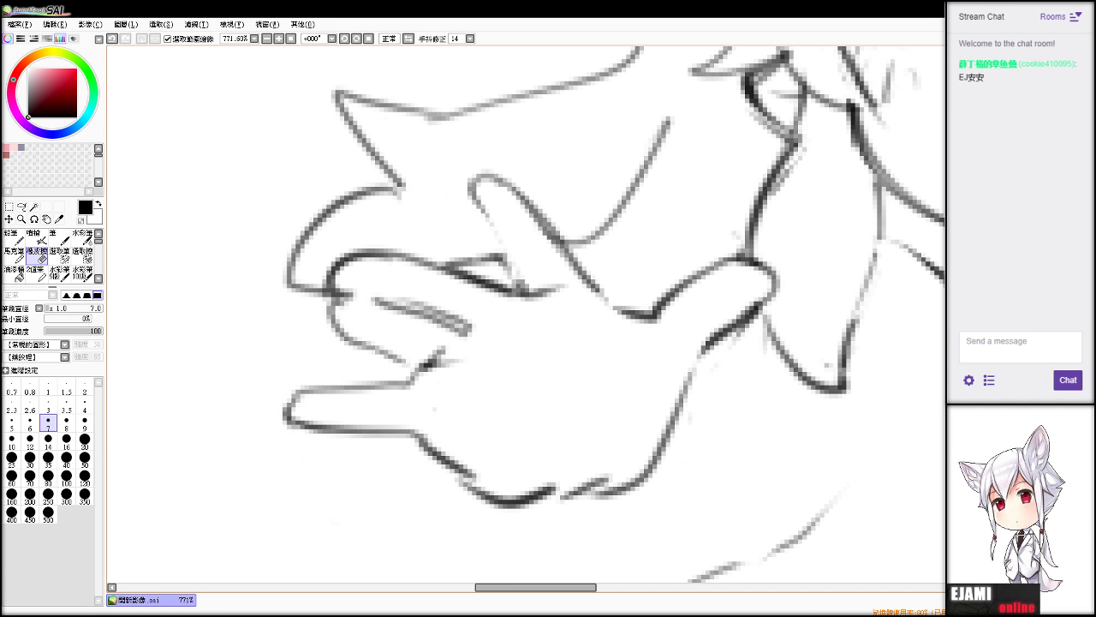
scroll(562, 372, down, 8)
scroll(562, 372, up, 4)
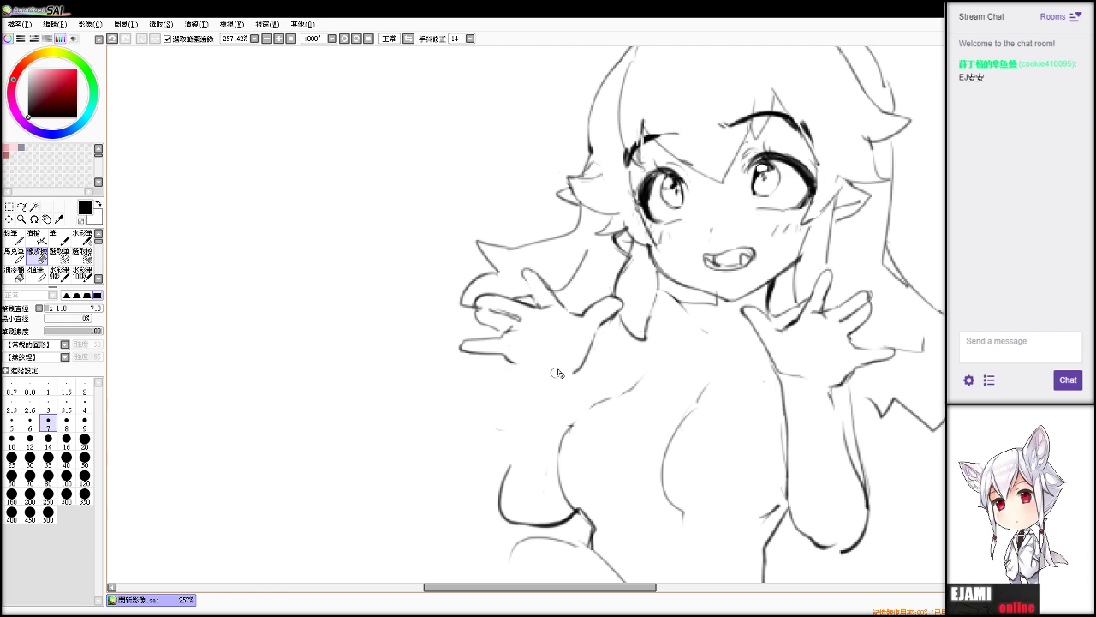
Draw the outer forearm line from the wrist on the viewer's-left arm and redraw the elbow curve it runs into.
key(n)
key(e)
mouse_move(519, 374)
mouse_down()
mouse_move(513, 457)
mouse_move(518, 425)
mouse_up()
key(b)
key(ctrl+z)
key(ctrl+z)
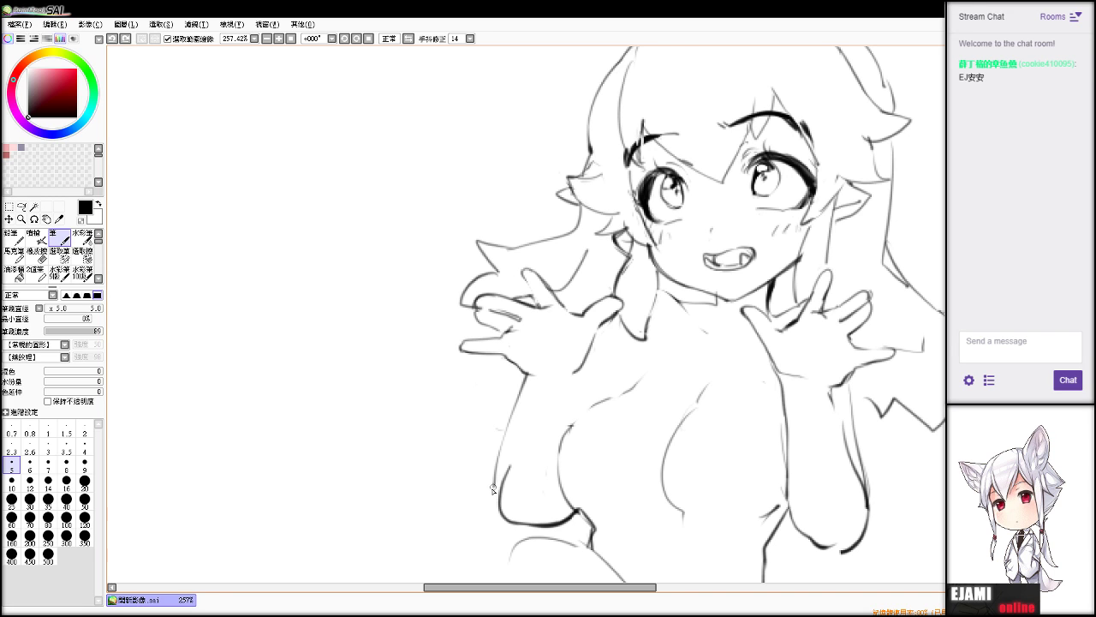
key(e)
key(b)
mouse_move(494, 482)
mouse_down()
mouse_move(490, 508)
mouse_move(514, 523)
mouse_up()
key(ctrl+z)
mouse_move(499, 463)
mouse_down()
mouse_move(496, 518)
mouse_move(517, 524)
mouse_up()
Draw the inner forearm line of the viewer's-left arm and join the palm edge to the thumb.
key(e)
key(n)
drag(563, 402, 555, 460)
key(ctrl+z)
drag(568, 388, 599, 331)
key(ctrl+z)
key(ctrl+y)
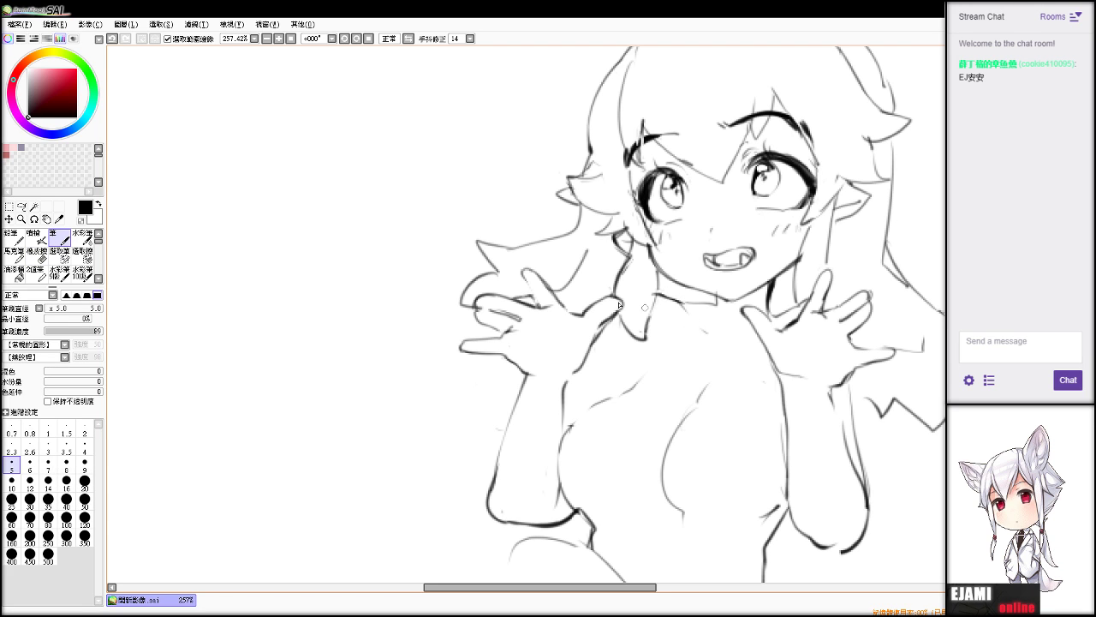
Draw the viewer's-left side of the neck from the jaw down beside the hair lock.
key(e)
key(b)
drag(659, 269, 650, 313)
key(e)
mouse_move(629, 256)
mouse_down()
mouse_move(662, 323)
mouse_move(436, 213)
mouse_up()
key(b)
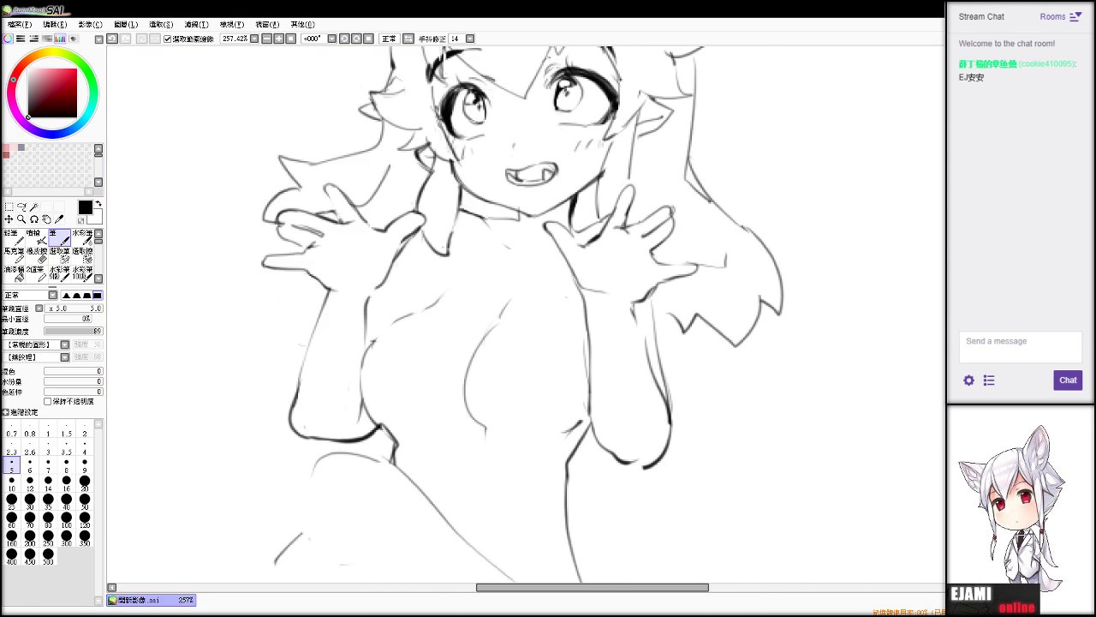
Redraw the dip between thumb and index finger on the viewer's-right hand.
key(e)
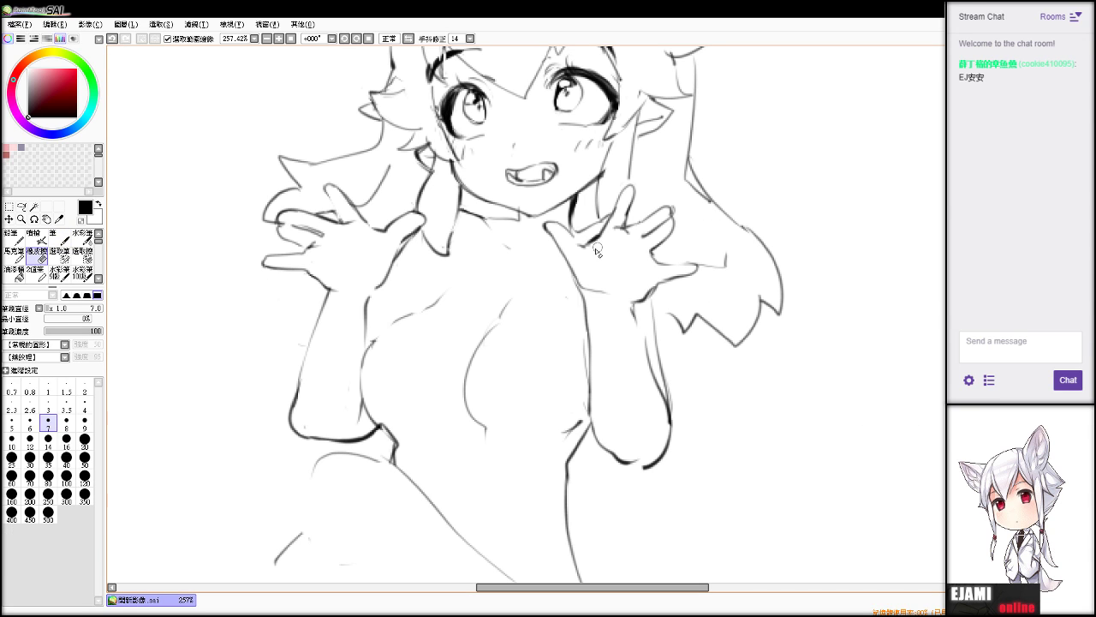
key(b)
key(ctrl+z)
drag(577, 242, 584, 247)
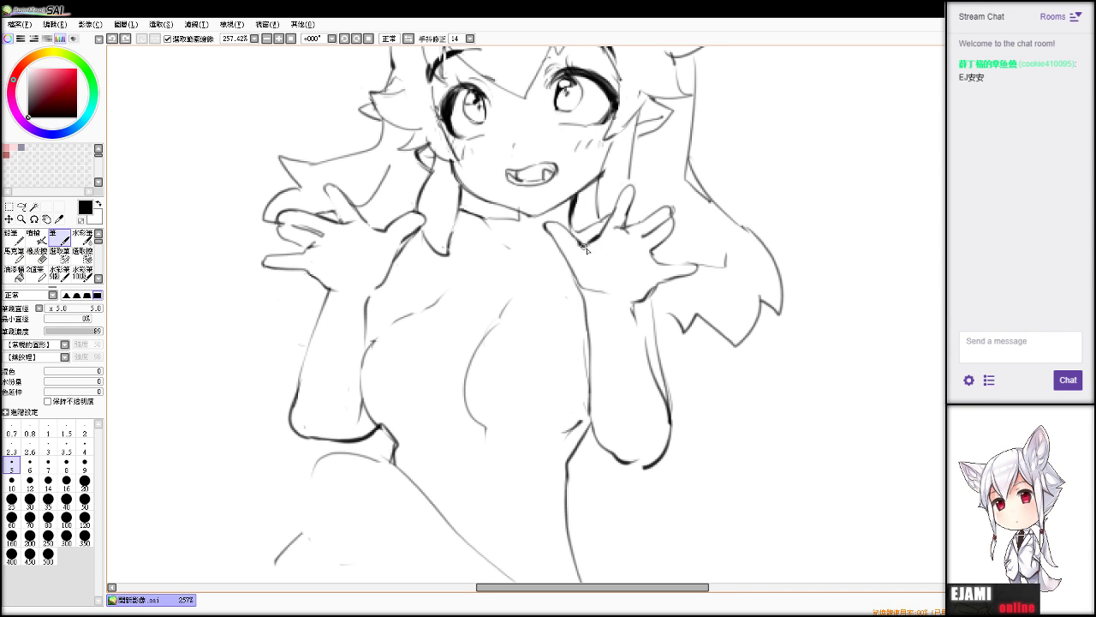
Erase the thumb tip on the viewer's-left hand, redraw it rounded, and refine the palm edge down to the wrist.
key(e)
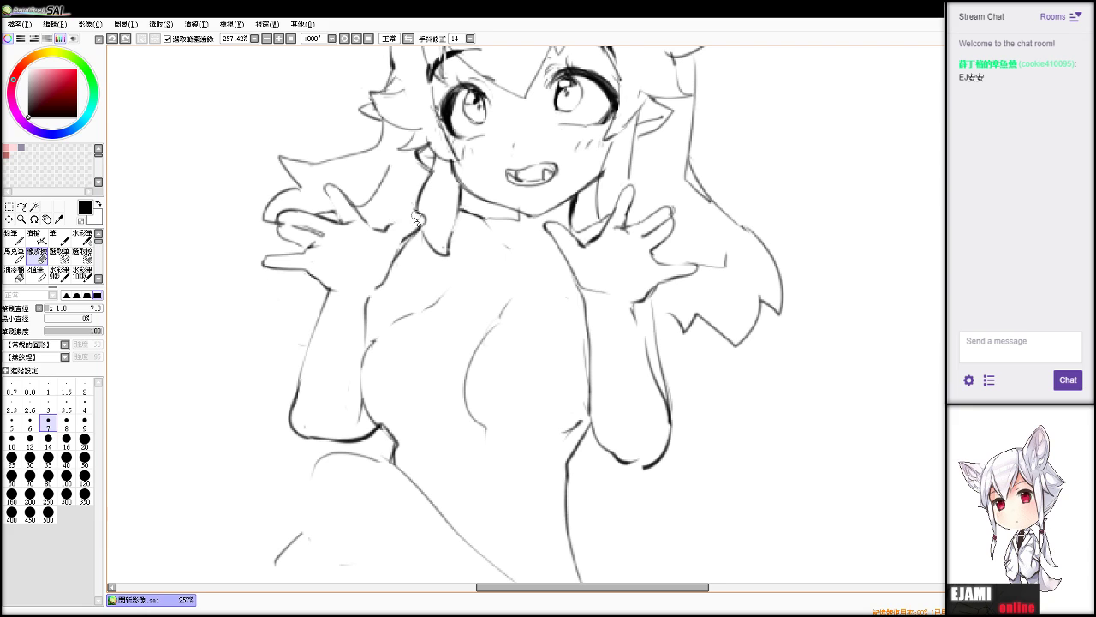
key(b)
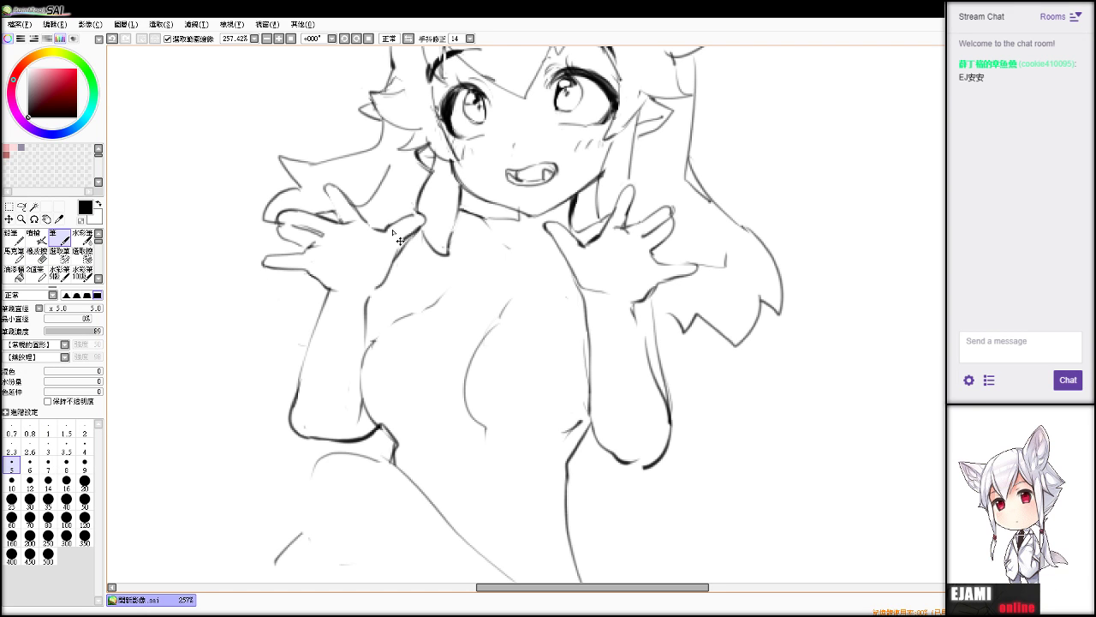
key(e)
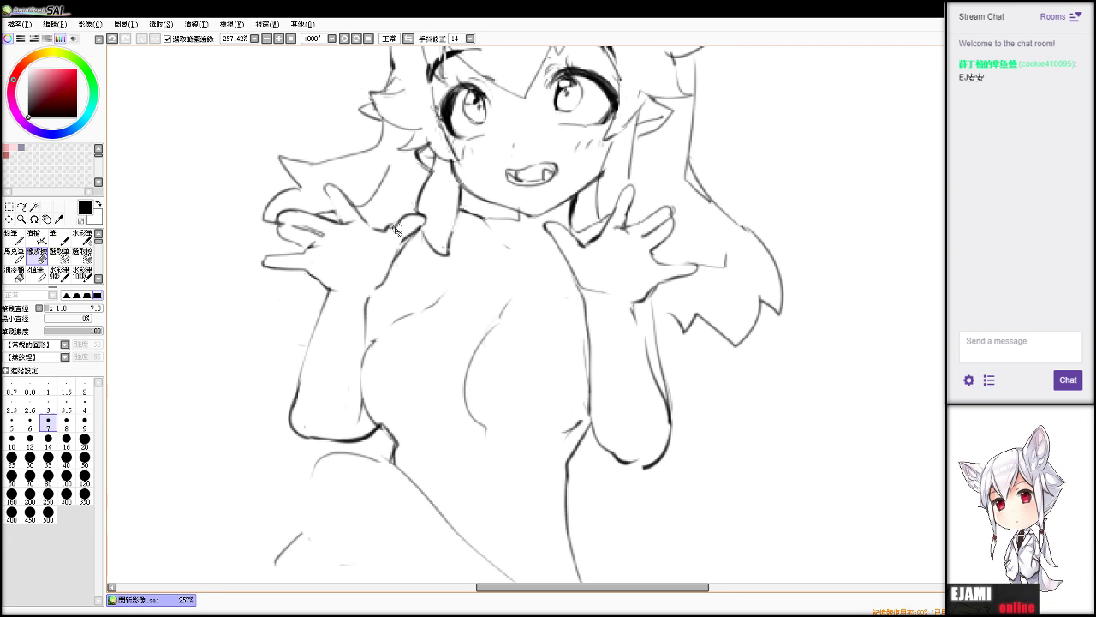
key(b)
key(e)
key(b)
key(e)
key(b)
key(e)
key(b)
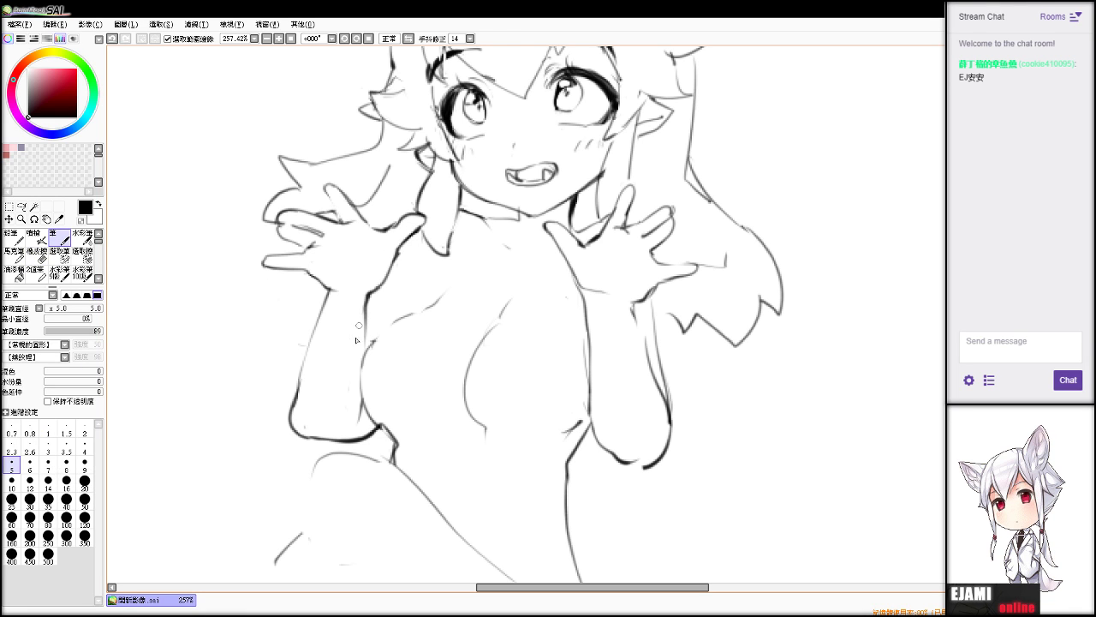
drag(418, 236, 393, 263)
key(ctrl+z)
Redraw the forearm lines below the wrist on the viewer's-right arm and erase the overlap at the wrist.
drag(651, 293, 647, 360)
key(e)
key(b)
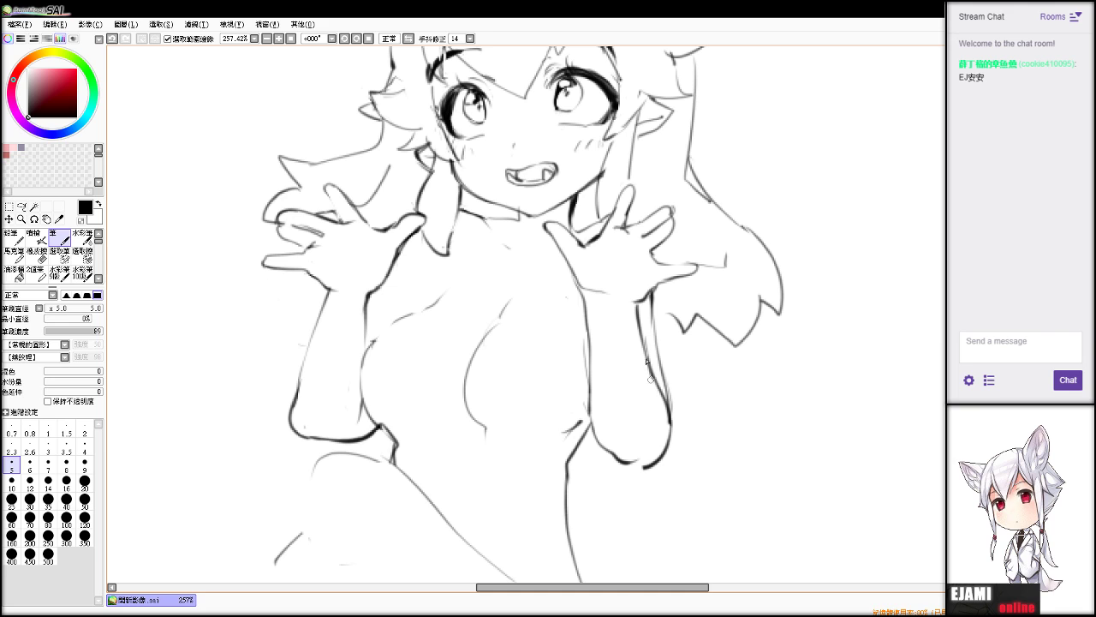
key(e)
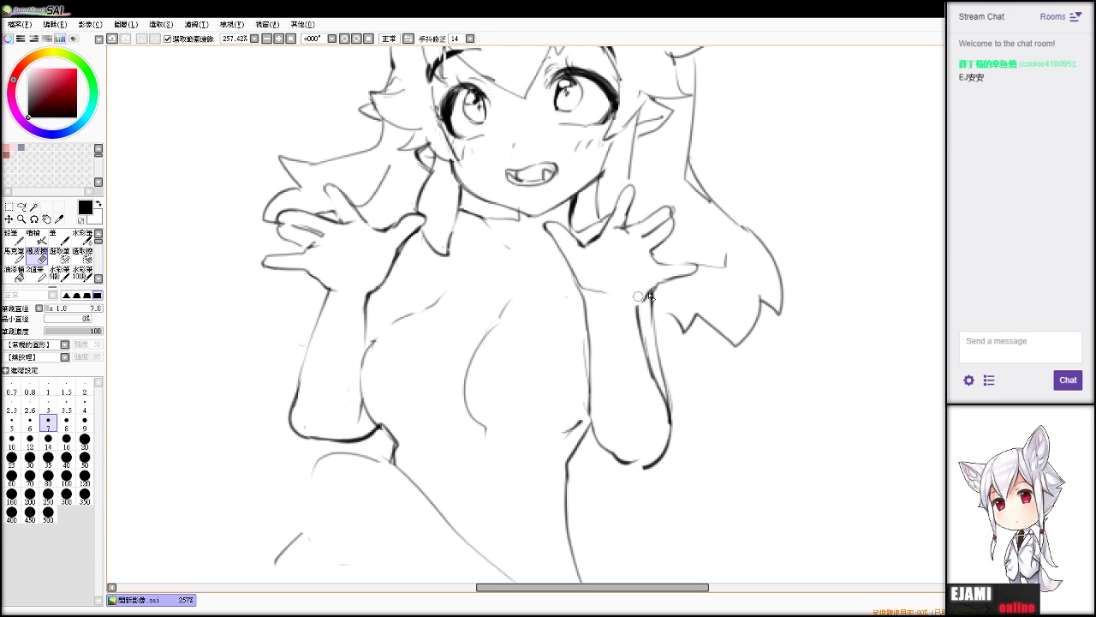
key(b)
key(e)
Erase the rough lower palm edge on the viewer's-right hand and redraw it as a curve down to the wrist.
mouse_move(651, 293)
mouse_down()
mouse_move(624, 307)
mouse_move(598, 298)
mouse_up()
key(b)
key(e)
key(b)
key(e)
key(b)
key(e)
key(b)
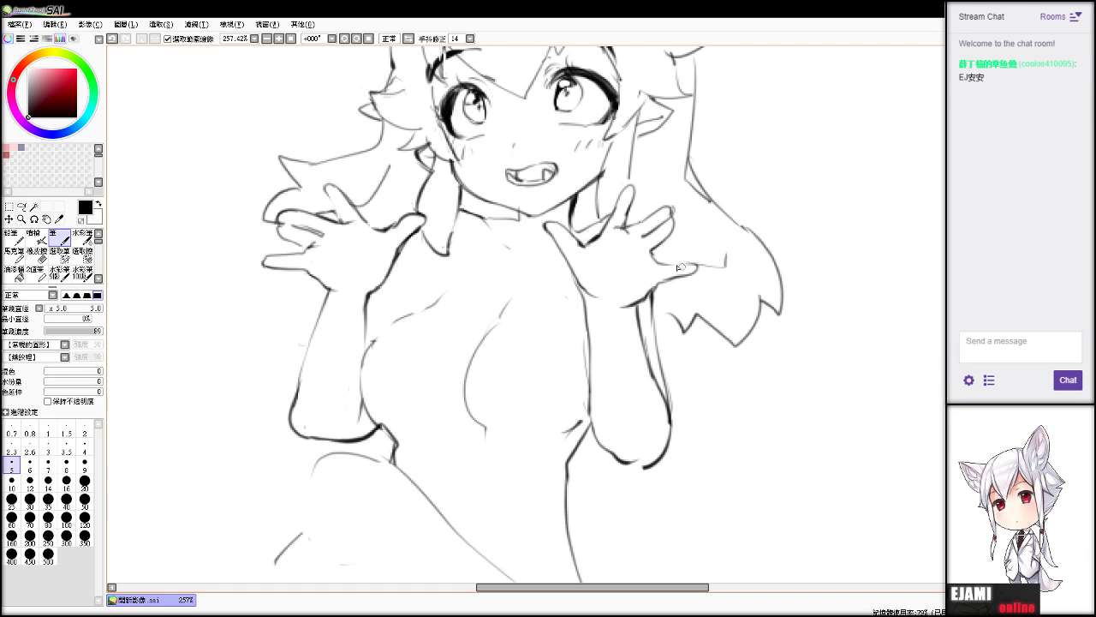
Redraw the little finger on the viewer's-right hand and draw the hair edge from the forearm to the nearest hair tip.
key(e)
key(b)
drag(672, 266, 697, 268)
key(e)
key(b)
key(e)
key(b)
mouse_move(680, 325)
mouse_down()
mouse_move(658, 301)
mouse_move(683, 334)
mouse_up()
Erase the stray line beside the little finger and redraw the outer contour of the viewer's-right hair as one smooth curve.
key(e)
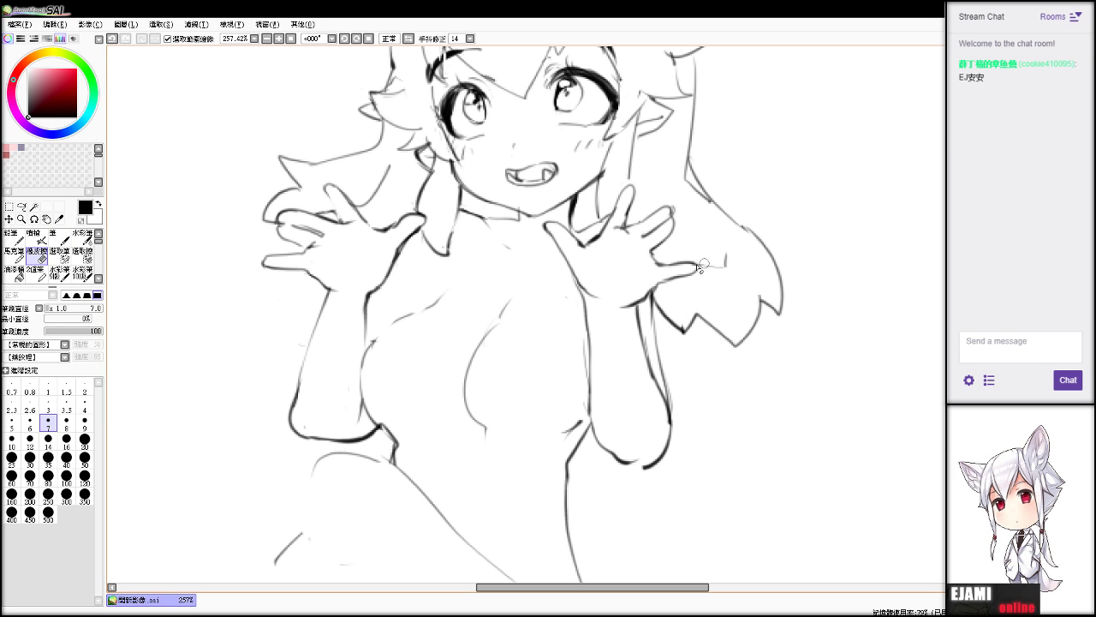
mouse_move(678, 184)
mouse_down()
mouse_move(752, 242)
mouse_move(711, 206)
mouse_move(744, 227)
mouse_up()
key(b)
drag(687, 167, 768, 251)
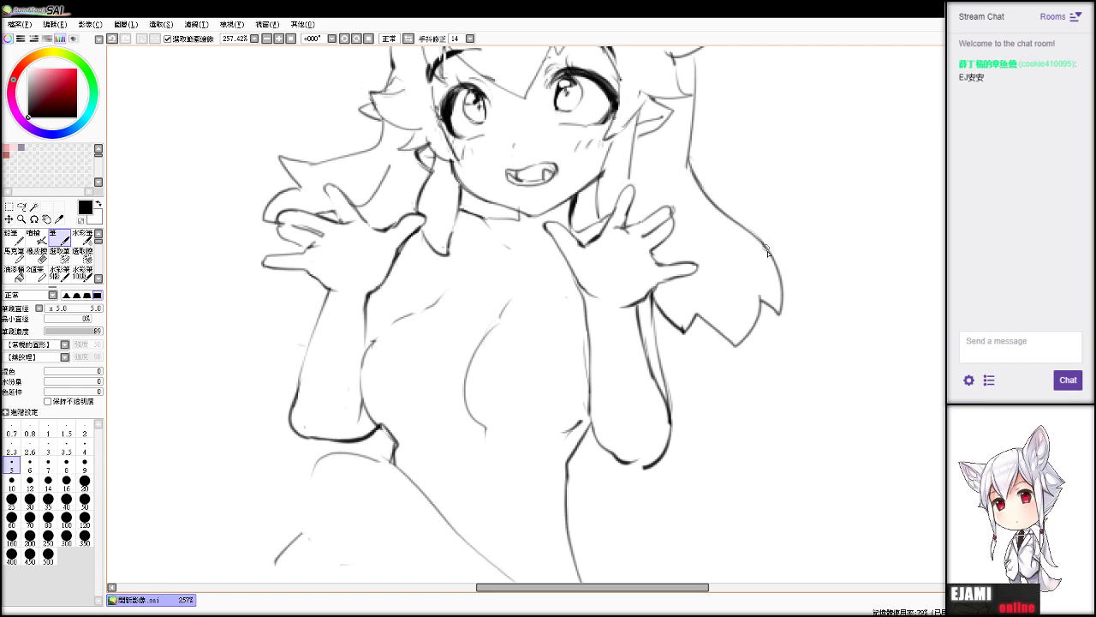
Close the hair line under the viewer's-right flick and extend the outer head contour down to that flick.
drag(677, 68, 649, 210)
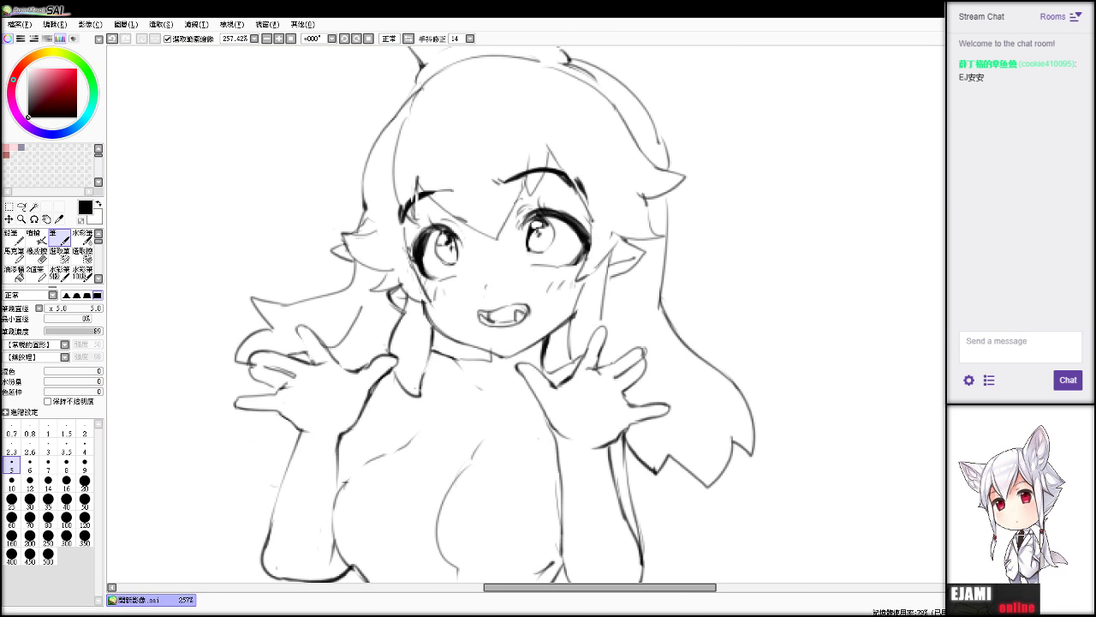
key(e)
key(b)
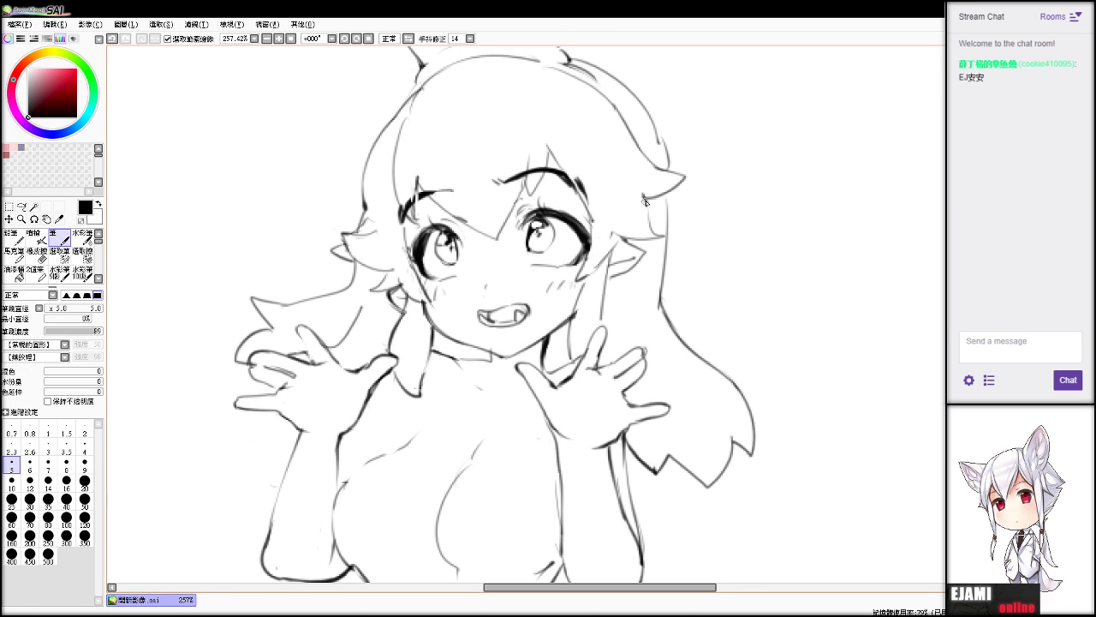
key(e)
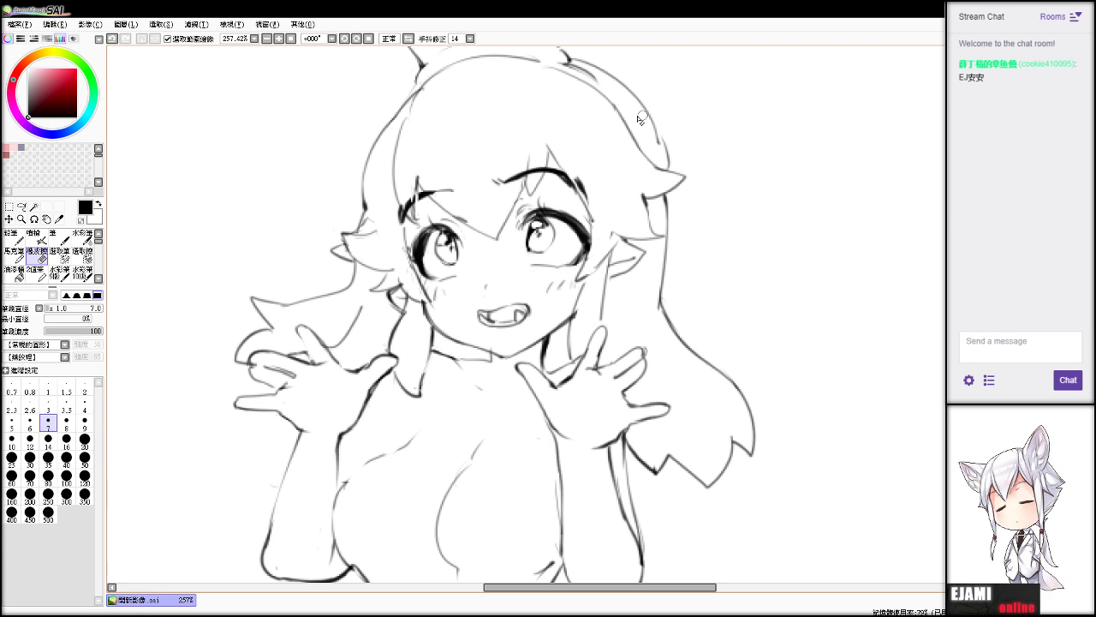
key(b)
drag(648, 116, 668, 169)
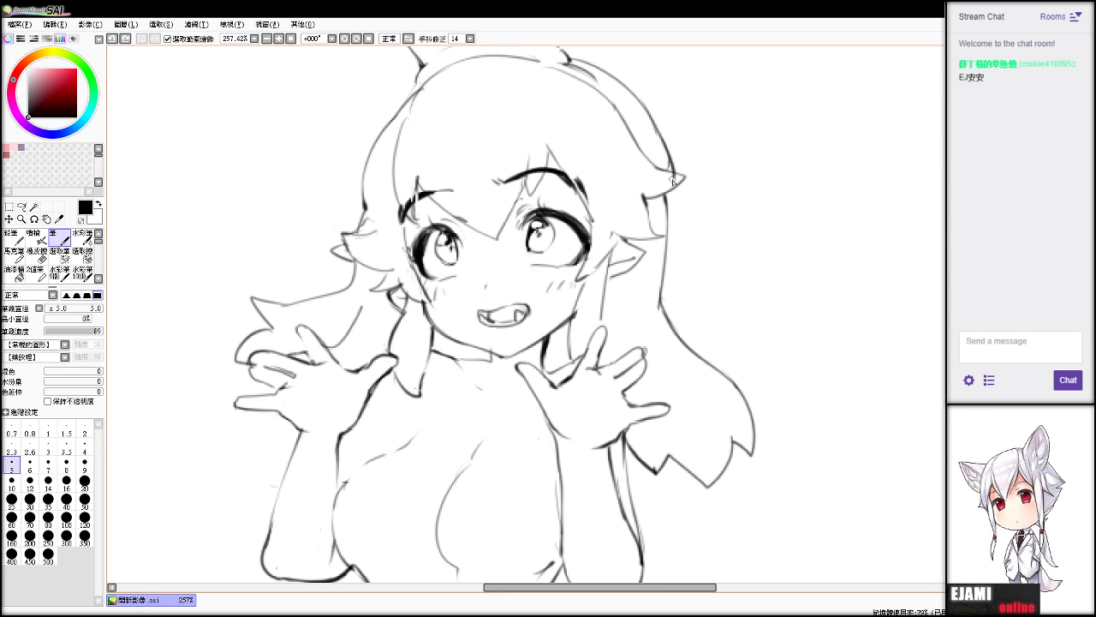
Clean up stray marks around the cheeks and draw short blush lines under both eyes.
key(e)
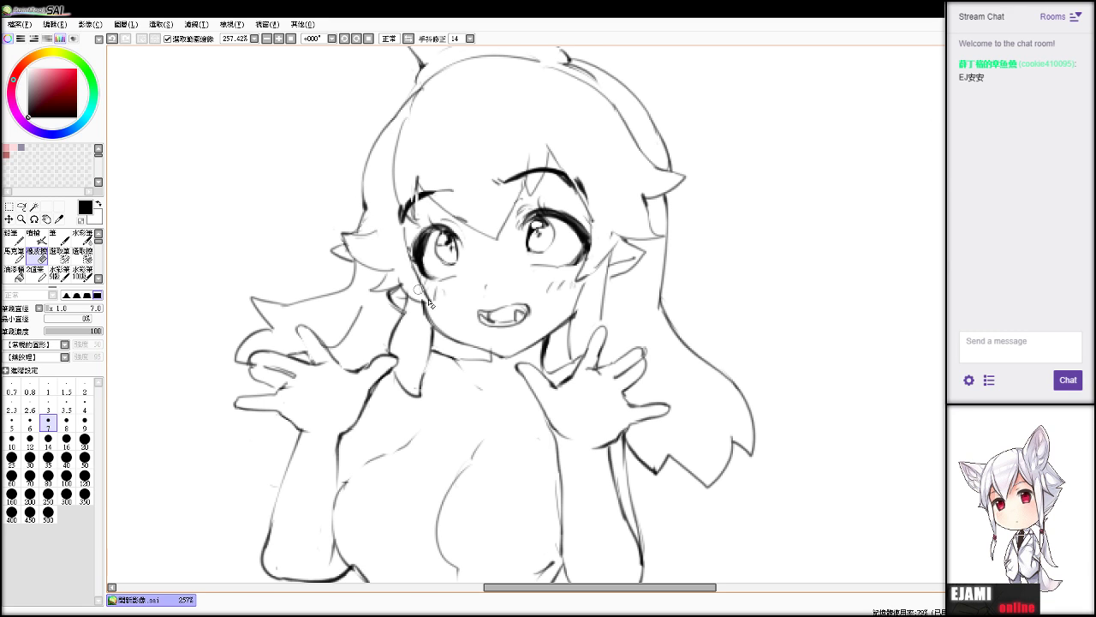
drag(416, 283, 399, 261)
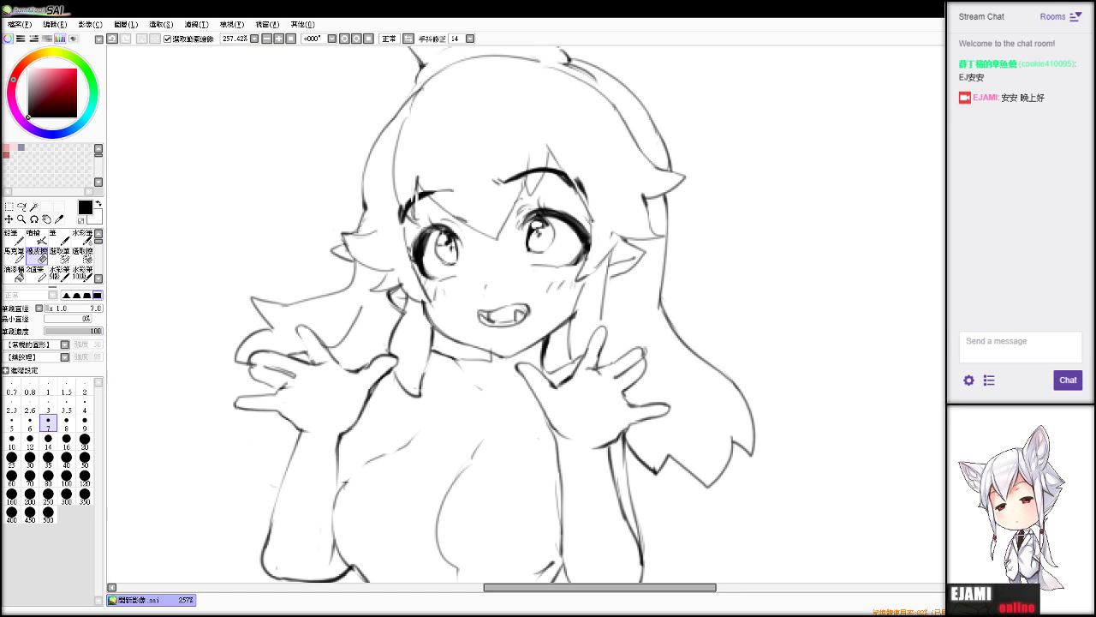
key(n)
key(e)
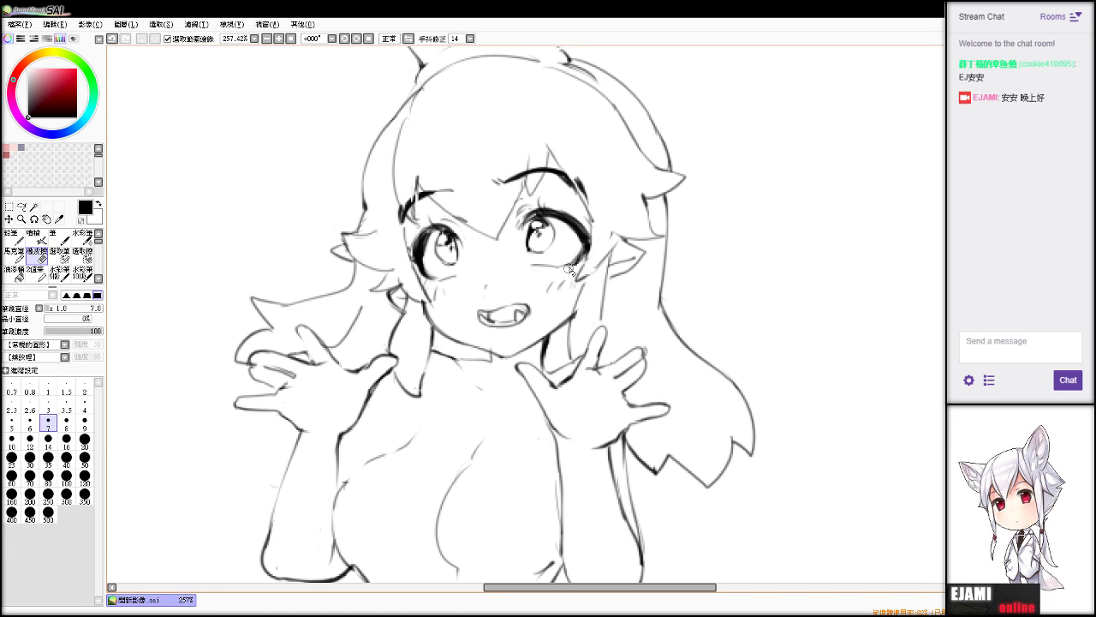
key(n)
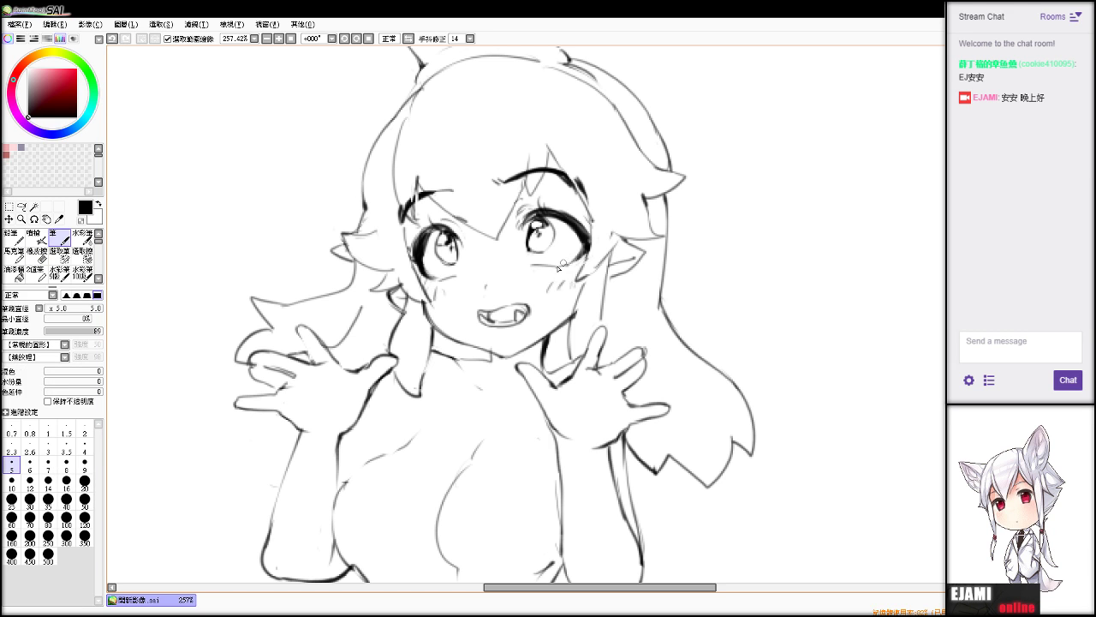
key(e)
key(n)
key(e)
key(n)
drag(450, 288, 445, 298)
Erase the rough line end at the viewer's-right jaw and redraw the jaw edge running up to the cheek.
key(alt+Tab)
key(e)
drag(578, 308, 576, 319)
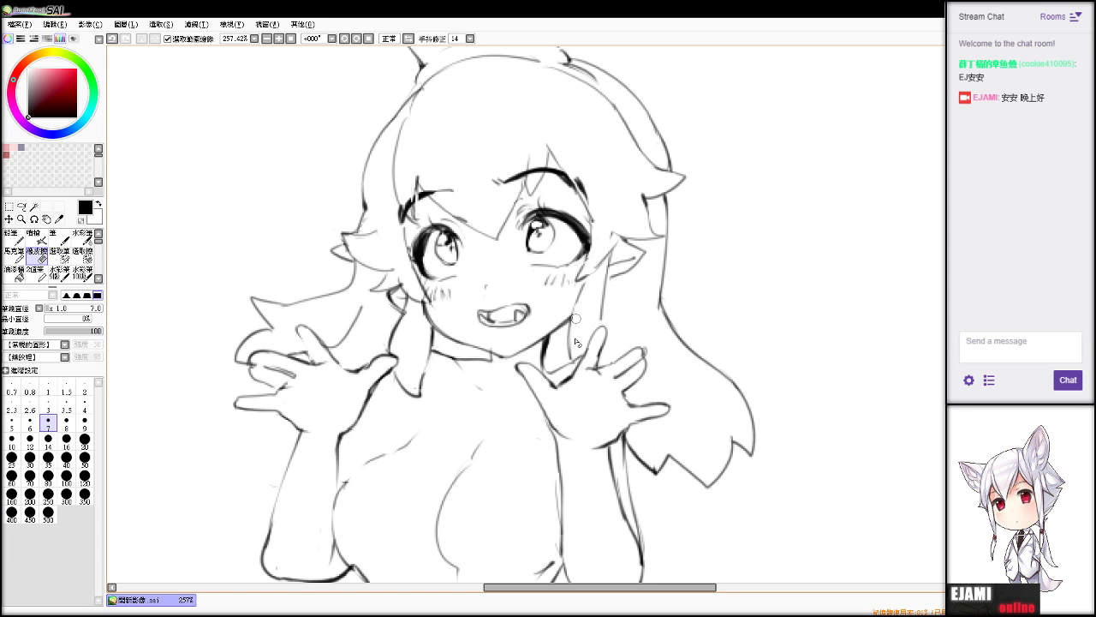
key(alt+Tab)
key(n)
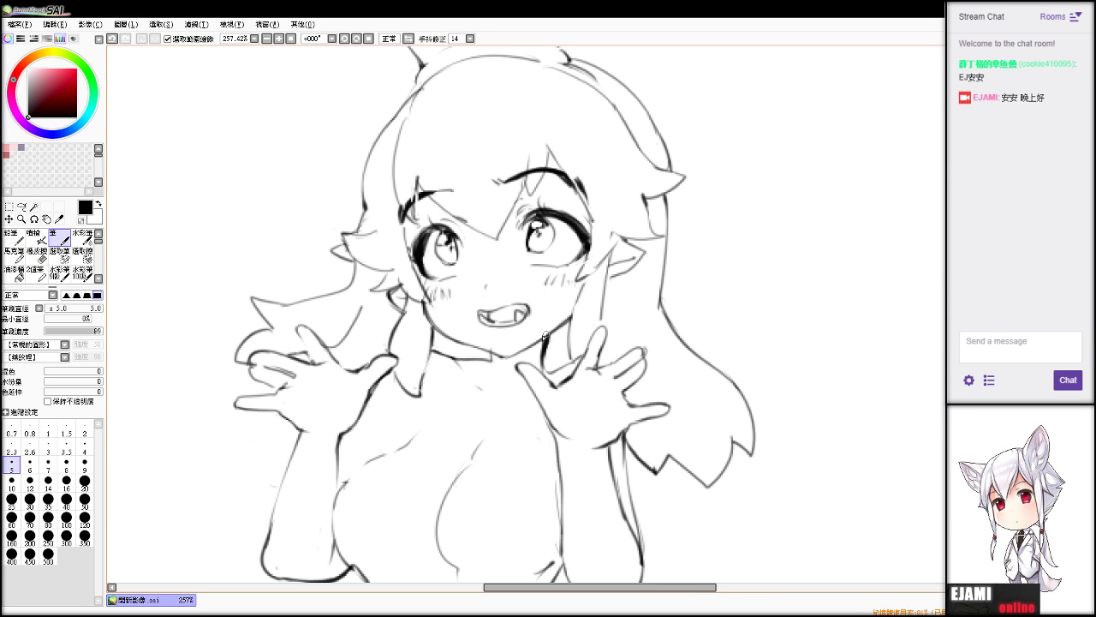
key(ctrl+z)
drag(543, 343, 571, 320)
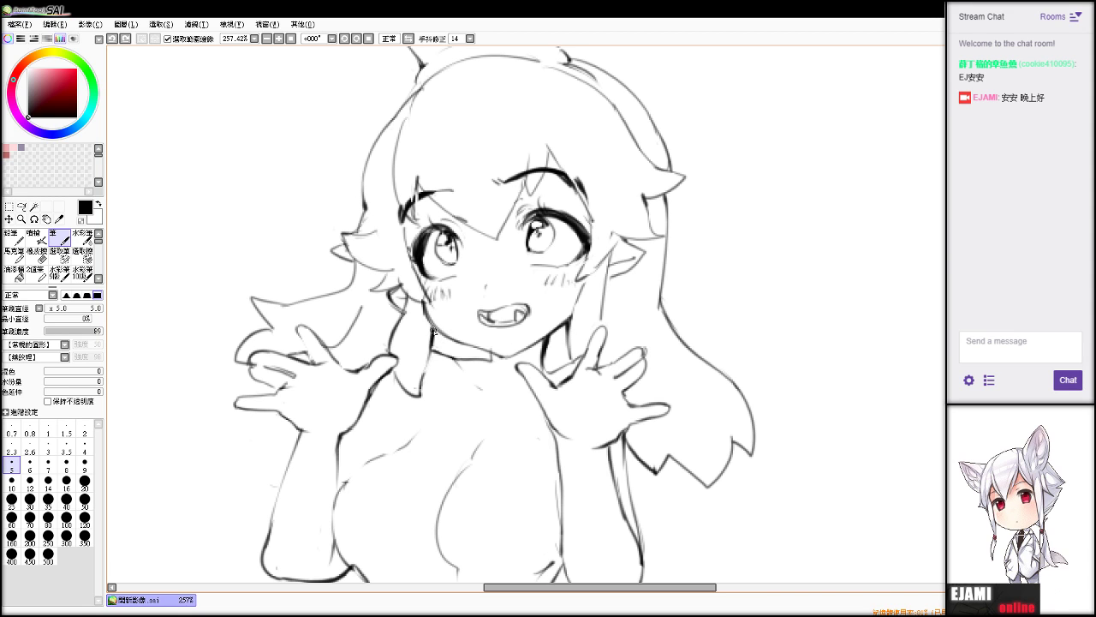
Darken the neck line under the viewer's-left jaw and the hair edge behind the fingers of the viewer's-left hand.
key(e)
key(n)
drag(337, 345, 335, 356)
key(e)
key(n)
Redraw the pointed hair tip beside the viewer's-right forearm as a longer spike and refine the outermost tip.
key(e)
mouse_move(648, 465)
mouse_down()
mouse_move(661, 472)
mouse_move(646, 489)
mouse_move(675, 440)
mouse_up()
key(n)
key(e)
key(n)
key(ctrl+z)
key(ctrl+z)
drag(652, 485, 673, 441)
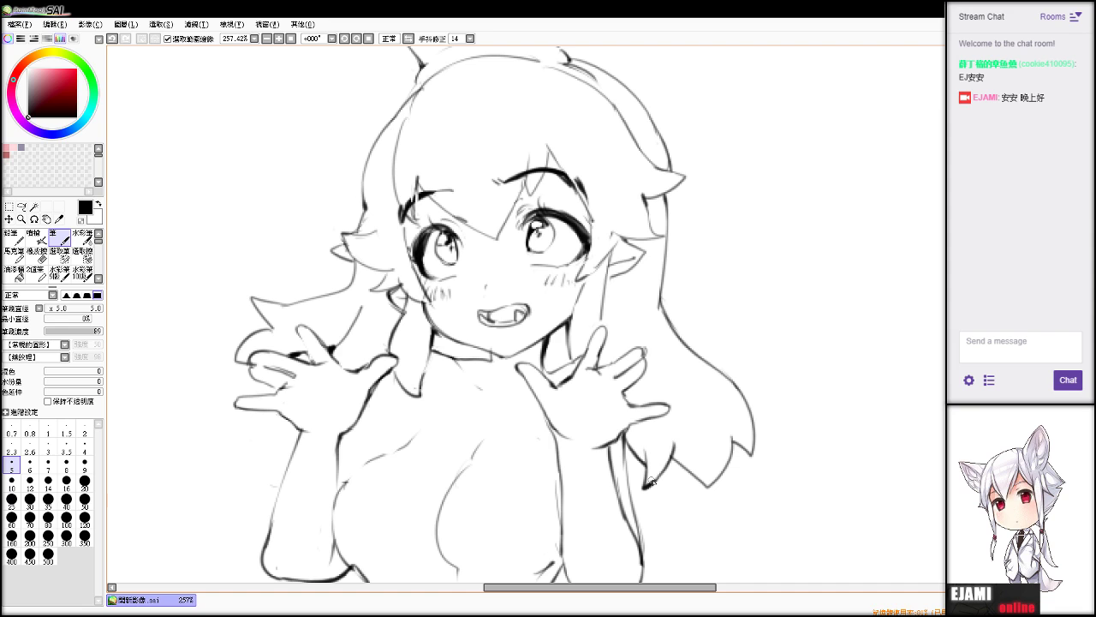
key(e)
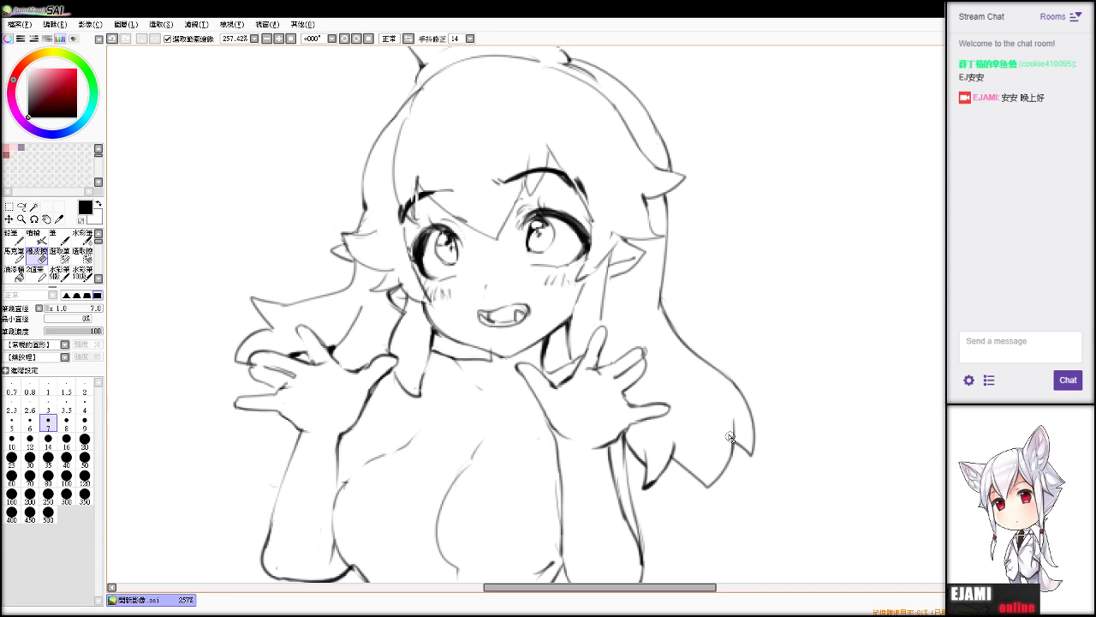
key(n)
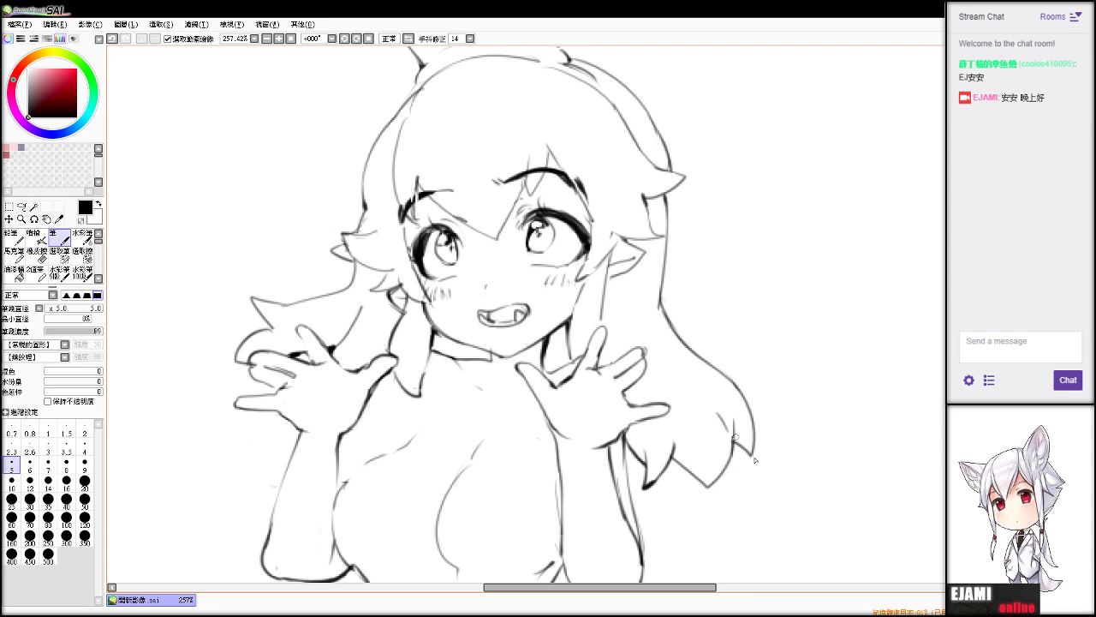
Redraw the outer curve of the lower body from the waist to the bottom as a tighter sweep and erase the old line.
scroll(526, 315, down, 8)
scroll(526, 314, up, 6)
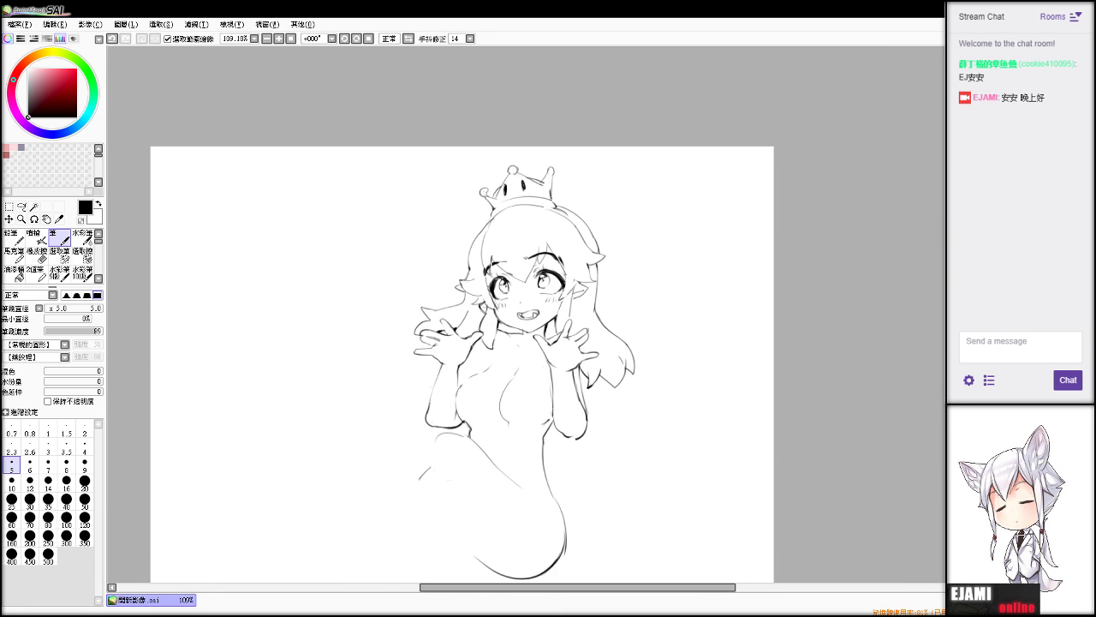
mouse_move(526, 359)
mouse_down()
mouse_move(572, 247)
mouse_move(595, 269)
mouse_up()
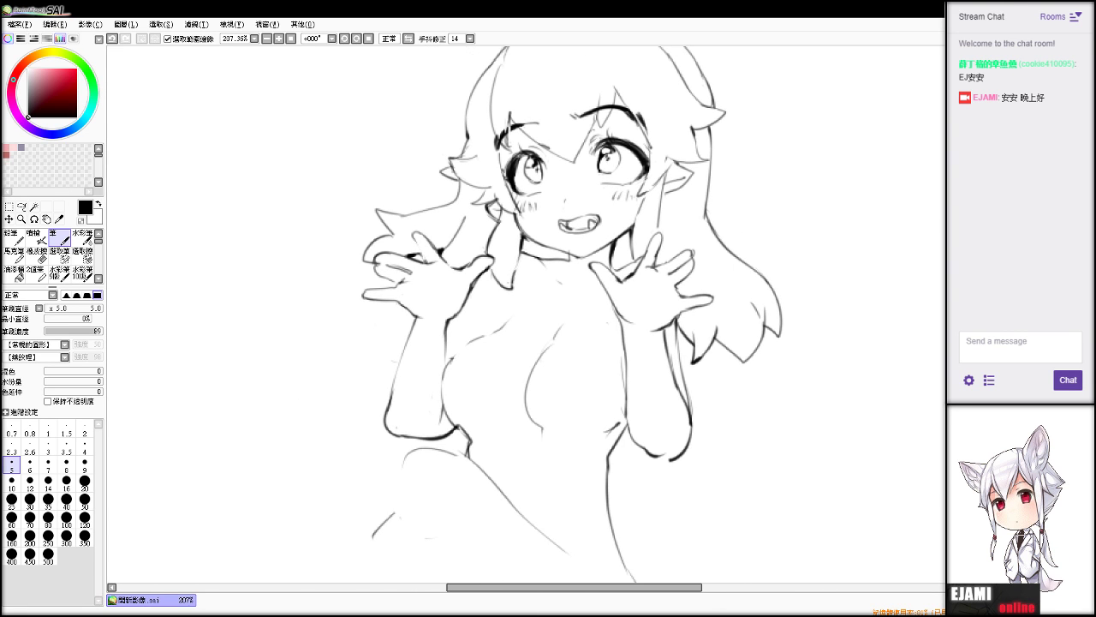
scroll(526, 314, up, 2)
scroll(526, 314, down, 6)
drag(548, 326, 548, 343)
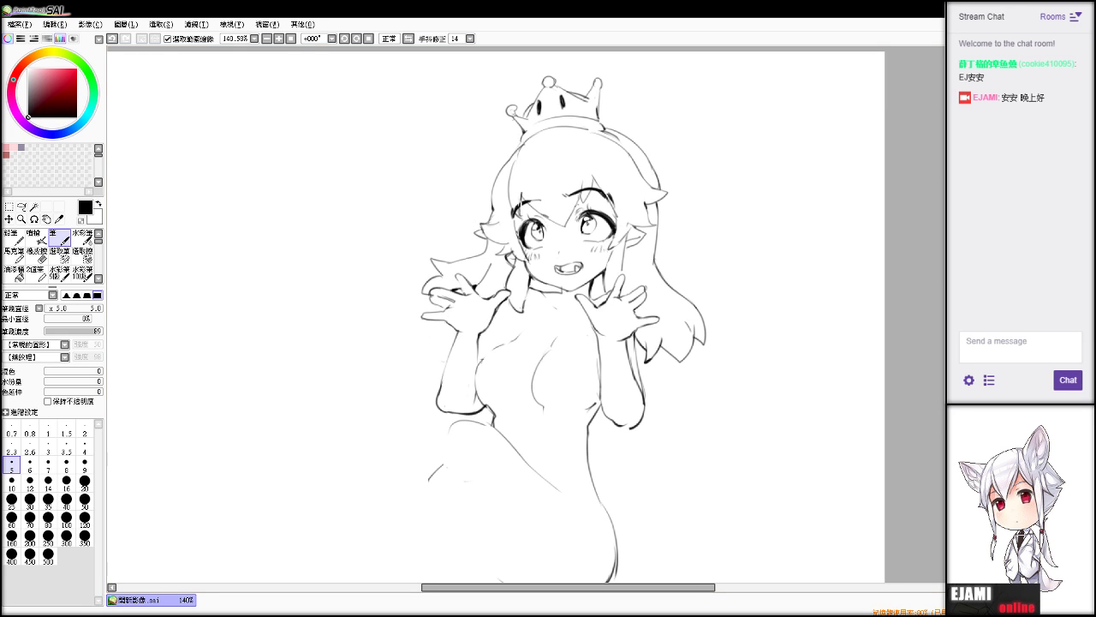
mouse_move(548, 359)
mouse_down()
mouse_move(518, 298)
mouse_move(502, 298)
mouse_up()
mouse_move(541, 416)
mouse_down()
mouse_move(554, 457)
mouse_move(521, 532)
mouse_up()
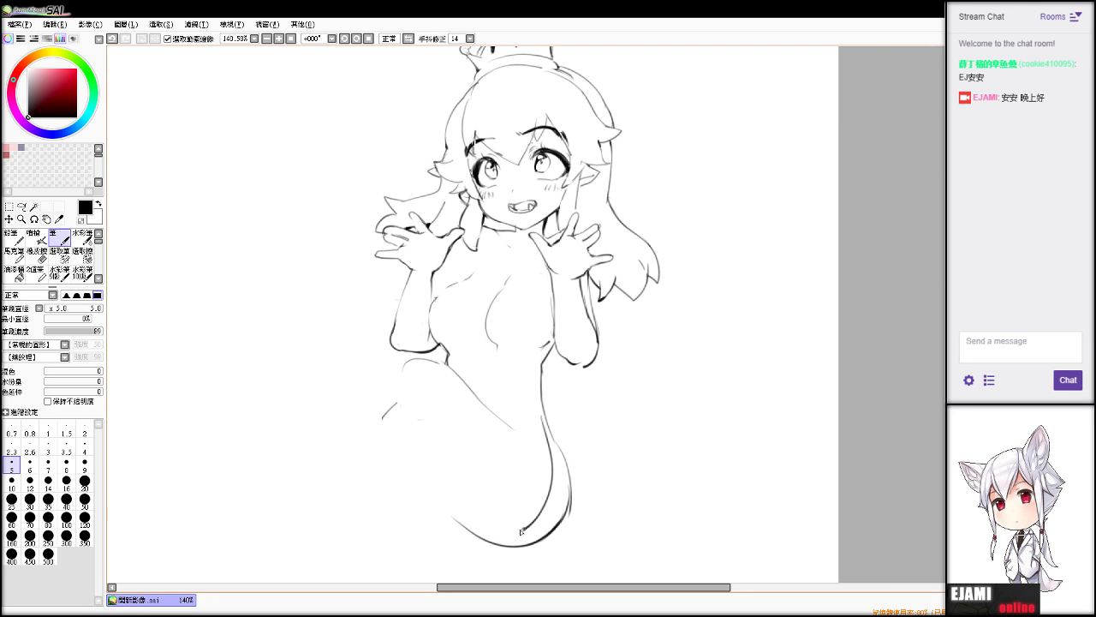
key(ctrl+z)
mouse_move(542, 418)
mouse_down()
mouse_move(518, 539)
mouse_move(549, 460)
mouse_move(550, 432)
mouse_move(525, 537)
mouse_move(504, 542)
mouse_move(566, 482)
mouse_move(500, 557)
mouse_move(553, 538)
mouse_move(572, 503)
mouse_move(565, 460)
mouse_up()
key(ctrl+z)
key(e)
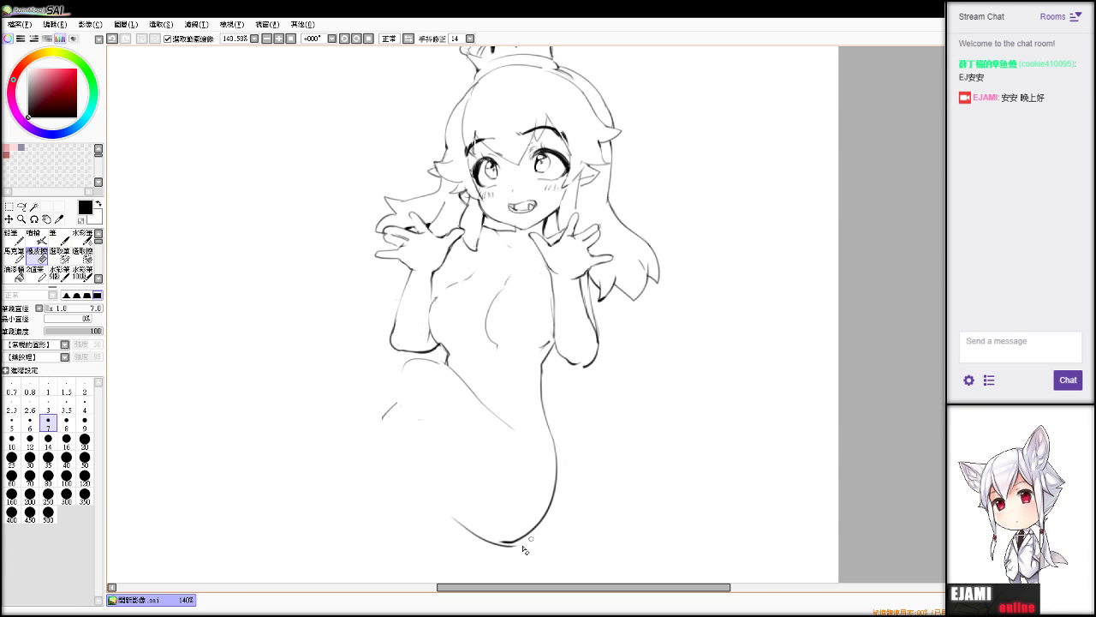
Redraw the bottom curve of the lower body and extend the diagonal line from the waist to the outer curve.
key(b)
drag(514, 541, 457, 527)
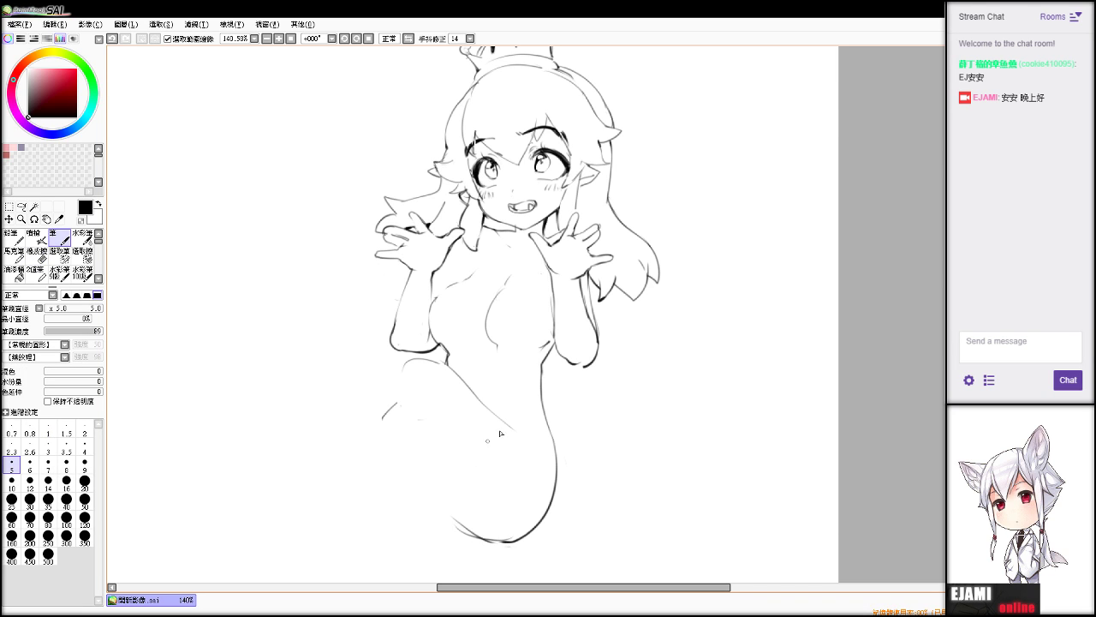
key(ctrl+z)
drag(507, 423, 558, 465)
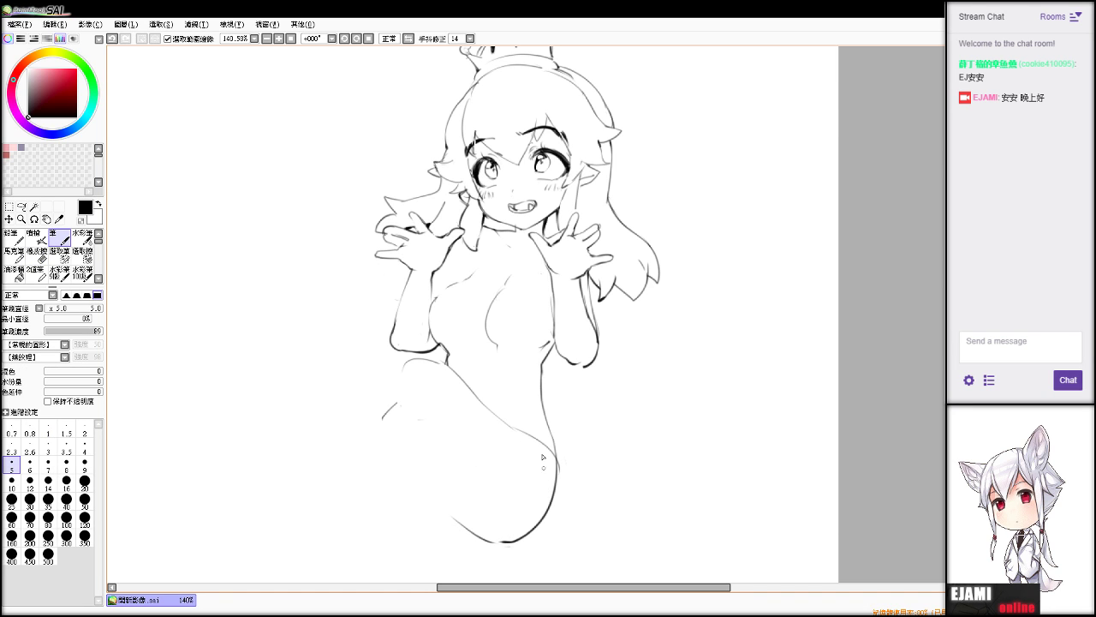
Rework the end of the diagonal waist line where it meets the outer curve of the lower body.
key(ctrl+z)
drag(521, 430, 554, 458)
key(ctrl+z)
key(ctrl+z)
key(ctrl+z)
key(ctrl+z)
scroll(642, 140, down, 7)
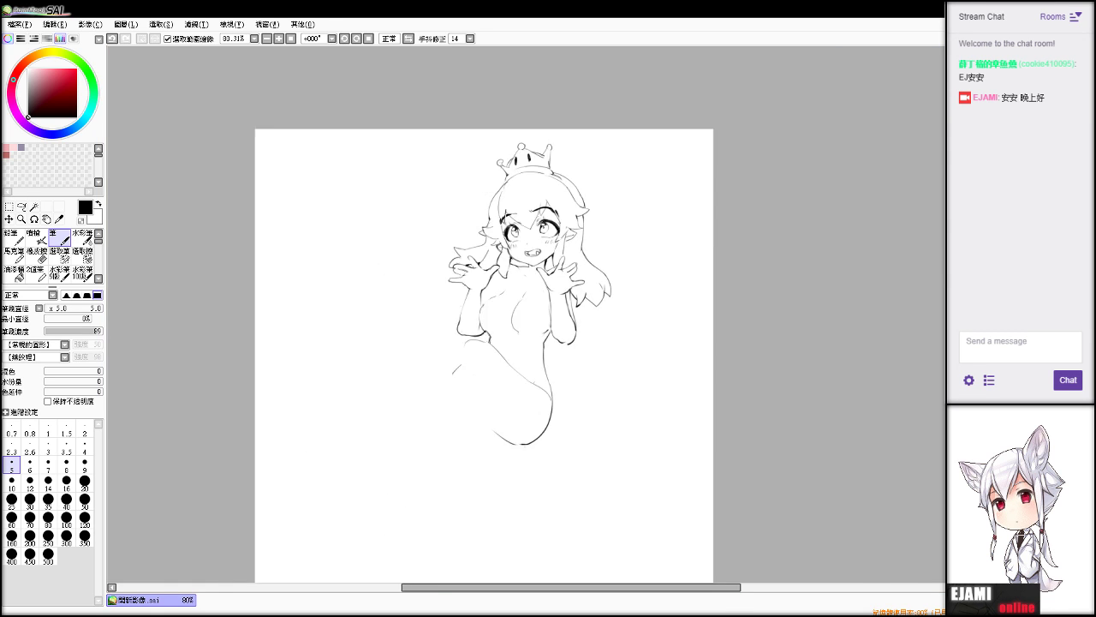
Retouch the slope of the crown's viewer's-right spike.
scroll(643, 139, up, 4)
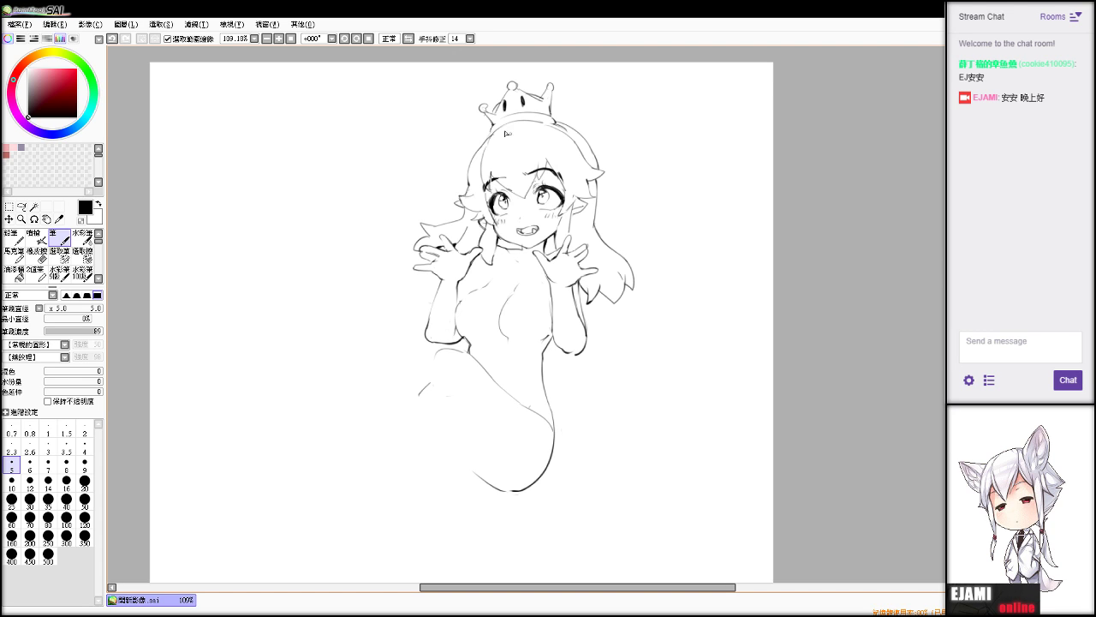
key(e)
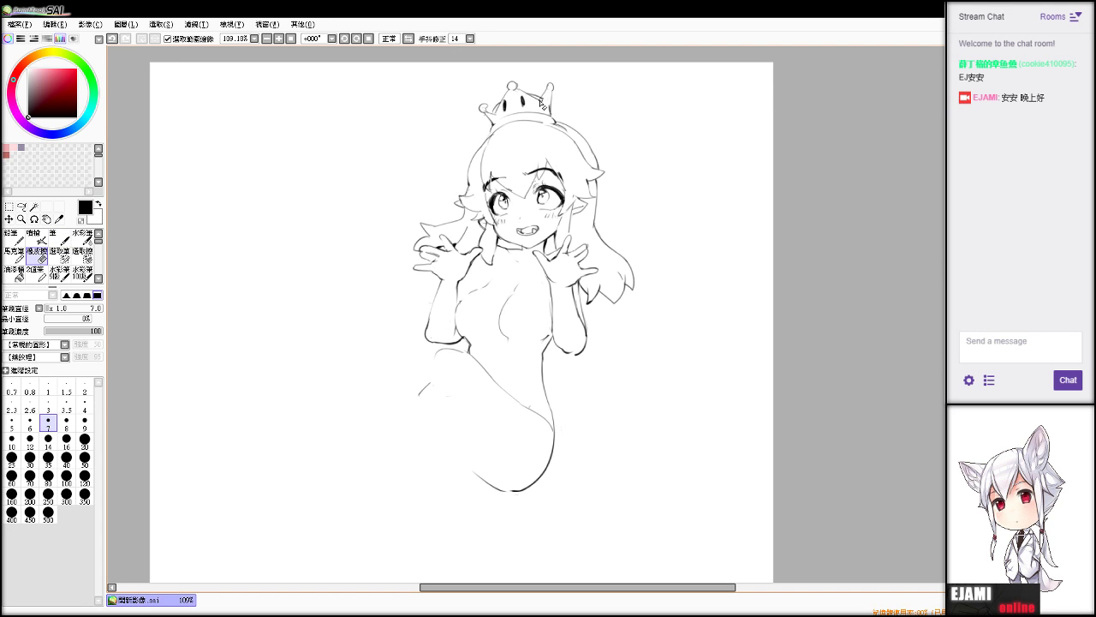
key(n)
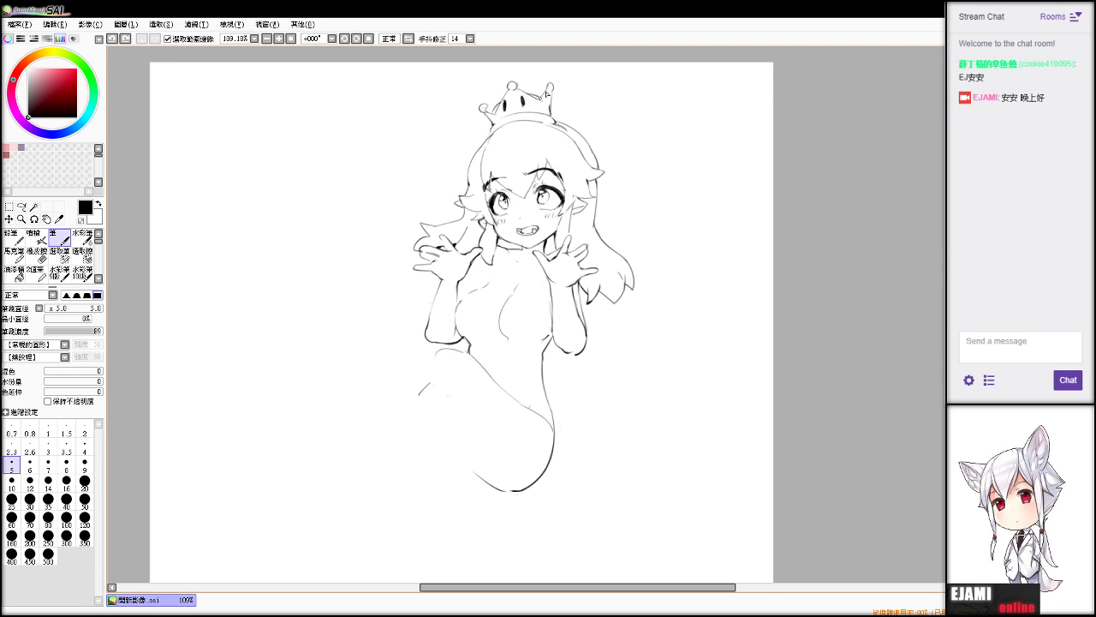
key(e)
key(n)
mouse_move(551, 94)
mouse_down()
mouse_move(552, 118)
mouse_move(539, 109)
mouse_up()
key(e)
key(n)
key(ctrl+z)
Erase the two oval marks inside the crown and the middle spike's round tip and viewer's-left slope.
scroll(526, 315, up, 5)
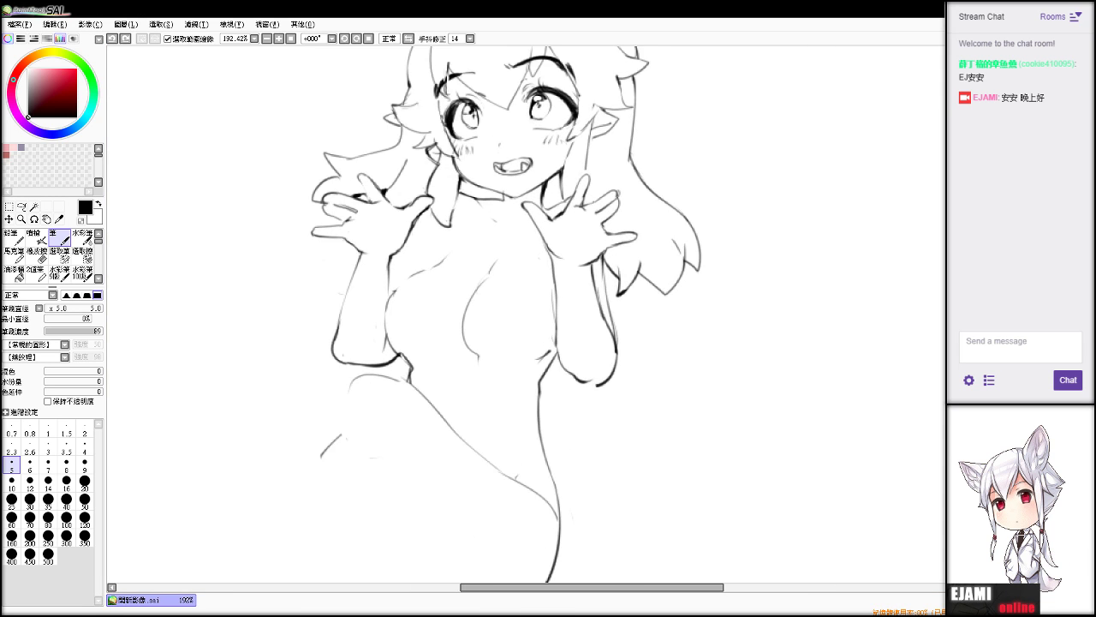
drag(514, 172, 536, 448)
key(e)
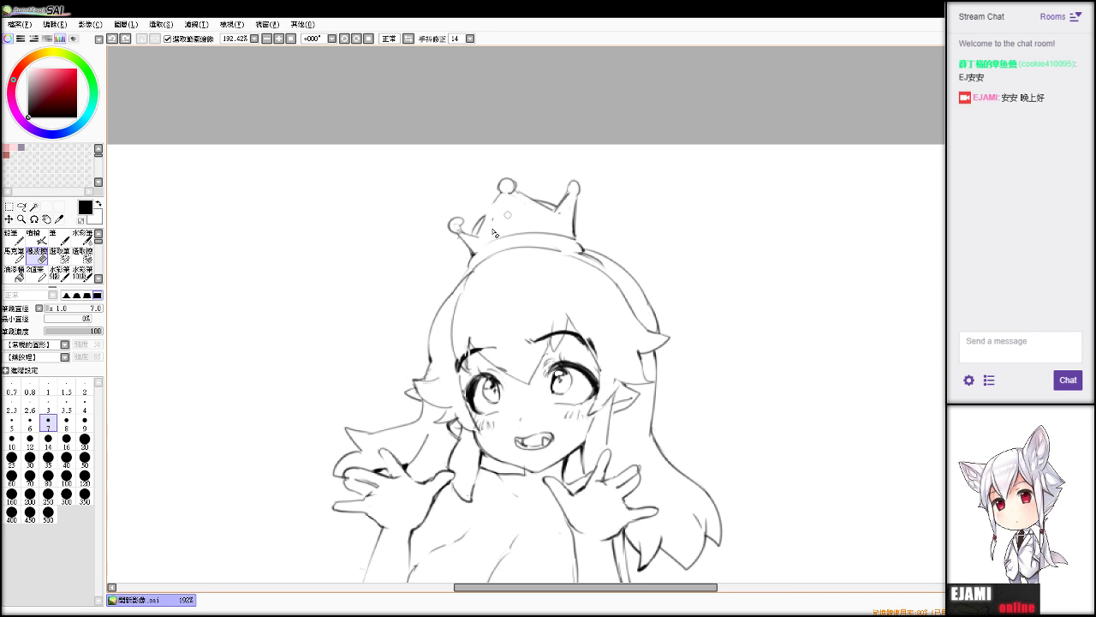
drag(489, 239, 461, 223)
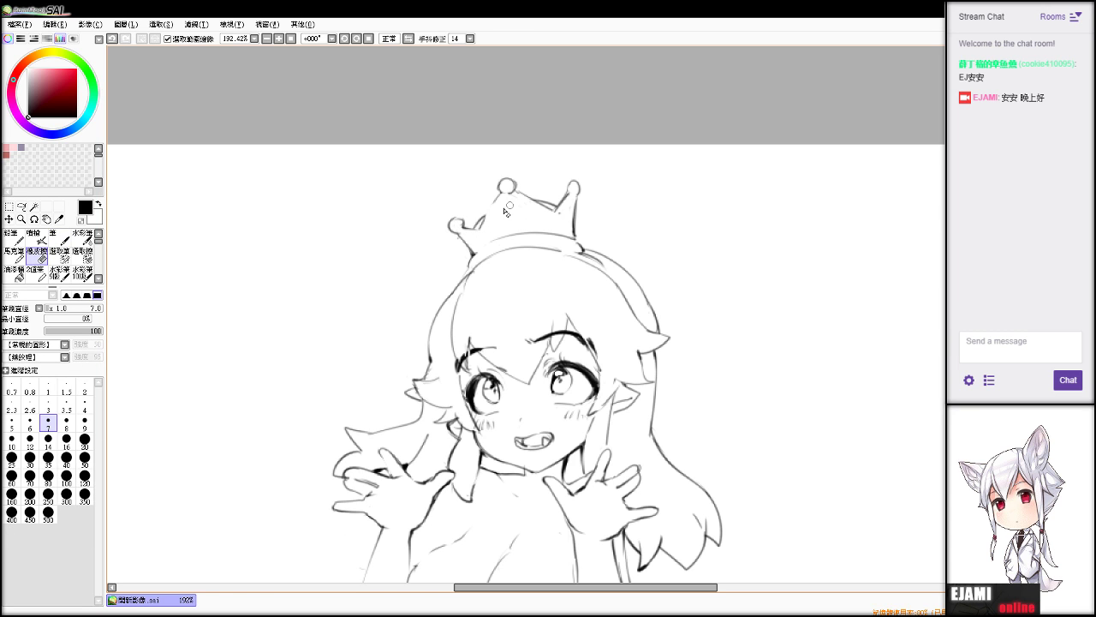
drag(505, 212, 498, 185)
Redraw the crown's middle spike with a round tip and a smooth slope down to the valley beside it.
key(alt+Tab)
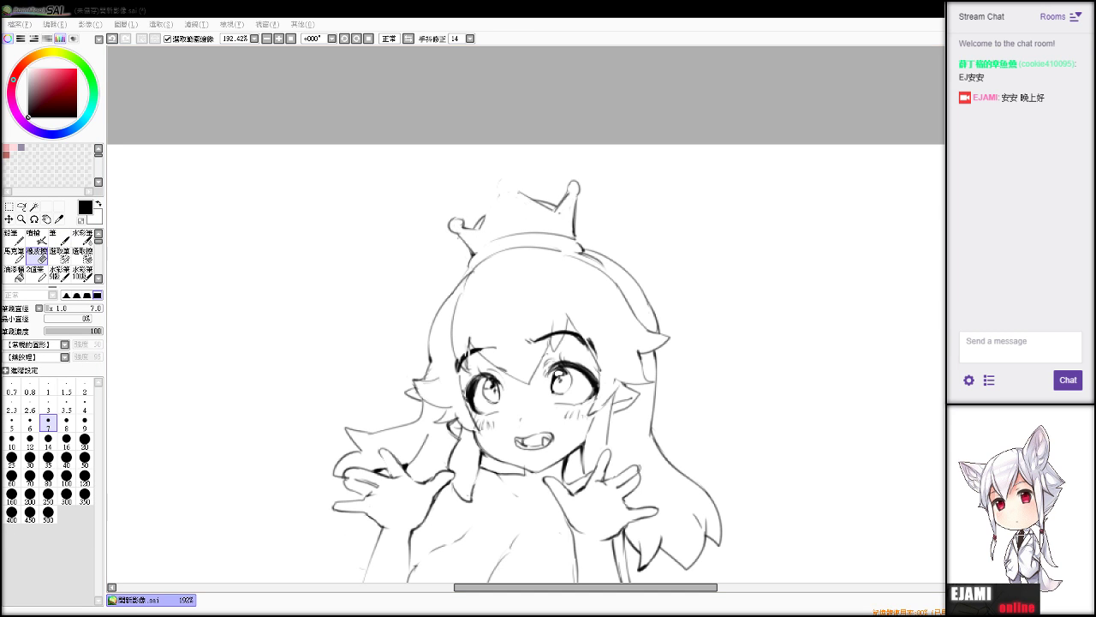
click(59, 237)
drag(486, 225, 496, 190)
key(ctrl+z)
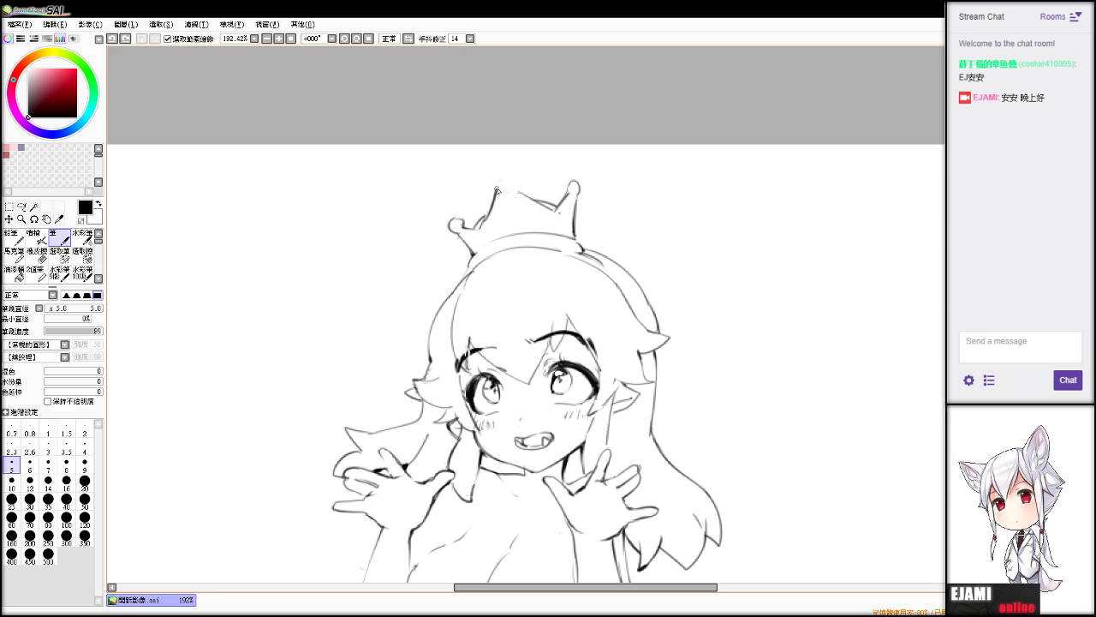
key(ctrl+z)
mouse_move(482, 229)
mouse_down()
mouse_move(489, 181)
mouse_move(502, 191)
mouse_move(497, 183)
mouse_move(523, 183)
mouse_move(549, 208)
mouse_up()
key(e)
key(b)
key(e)
key(b)
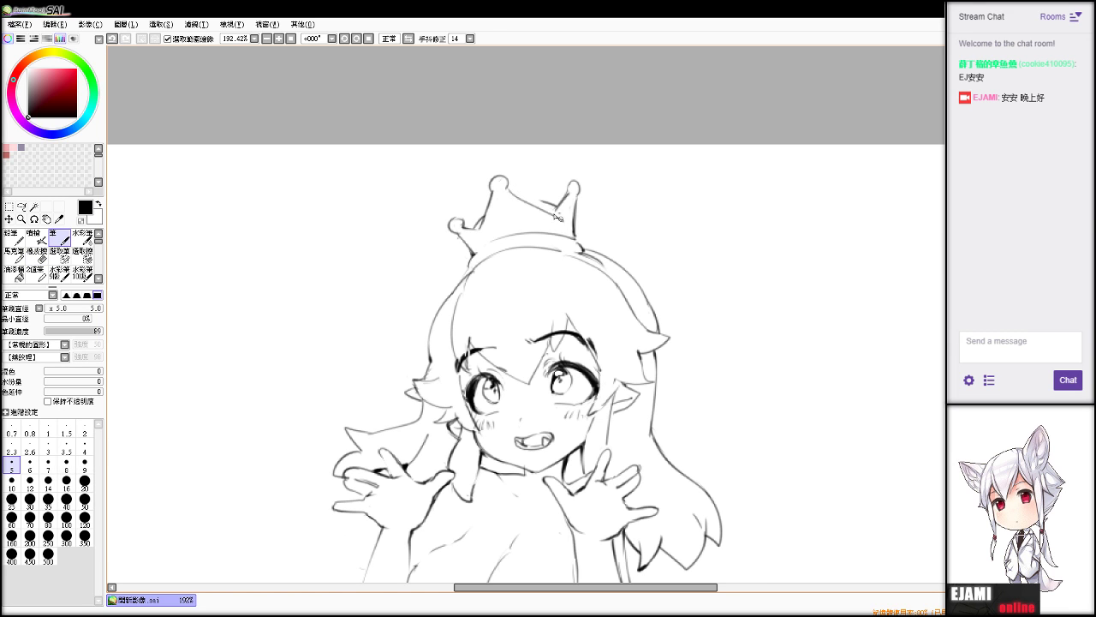
Erase the inner slope of the crown's viewer's-right spike and redraw it with its round tip.
key(e)
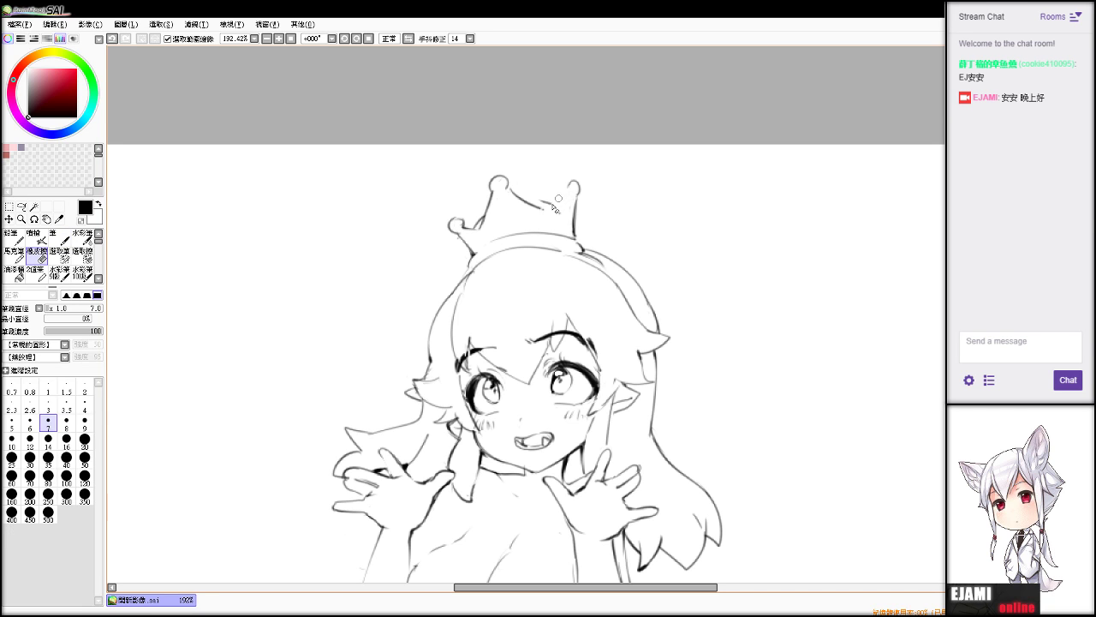
key(b)
mouse_move(566, 186)
mouse_down()
mouse_move(545, 208)
mouse_move(563, 196)
mouse_up()
key(e)
key(n)
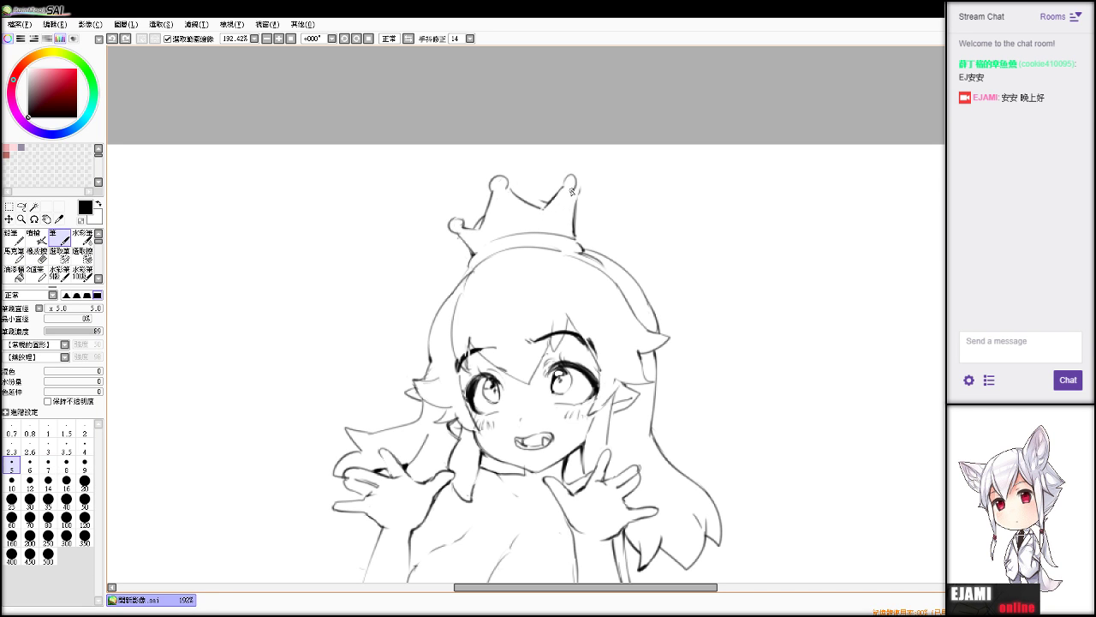
Erase the crown's viewer's-right side edge and redraw it from the round tip down to the base.
key(e)
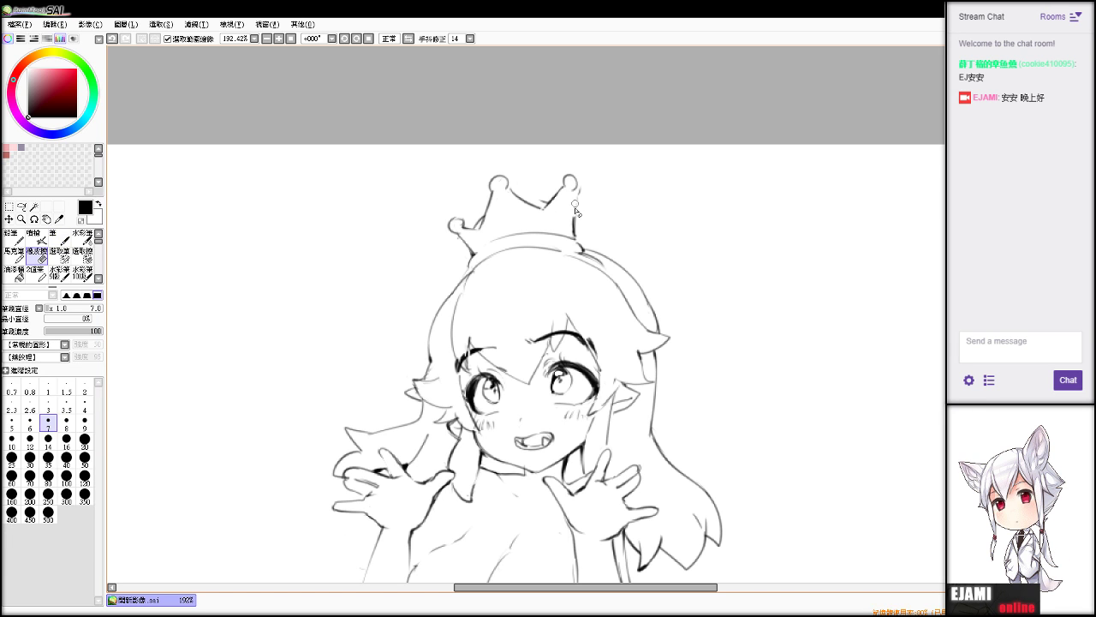
key(n)
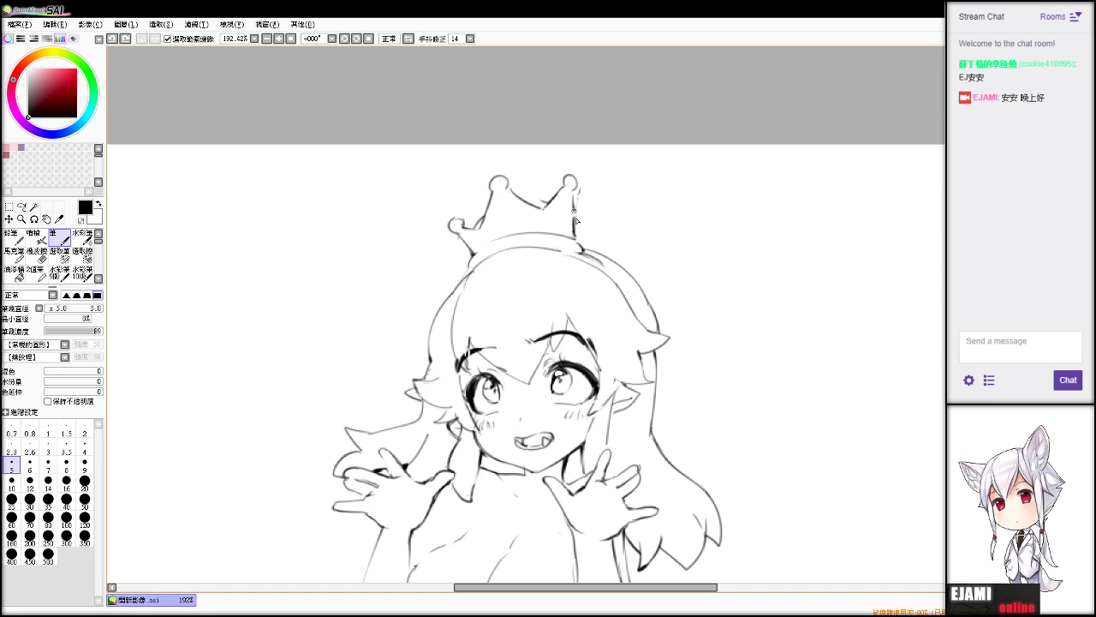
key(e)
key(n)
key(e)
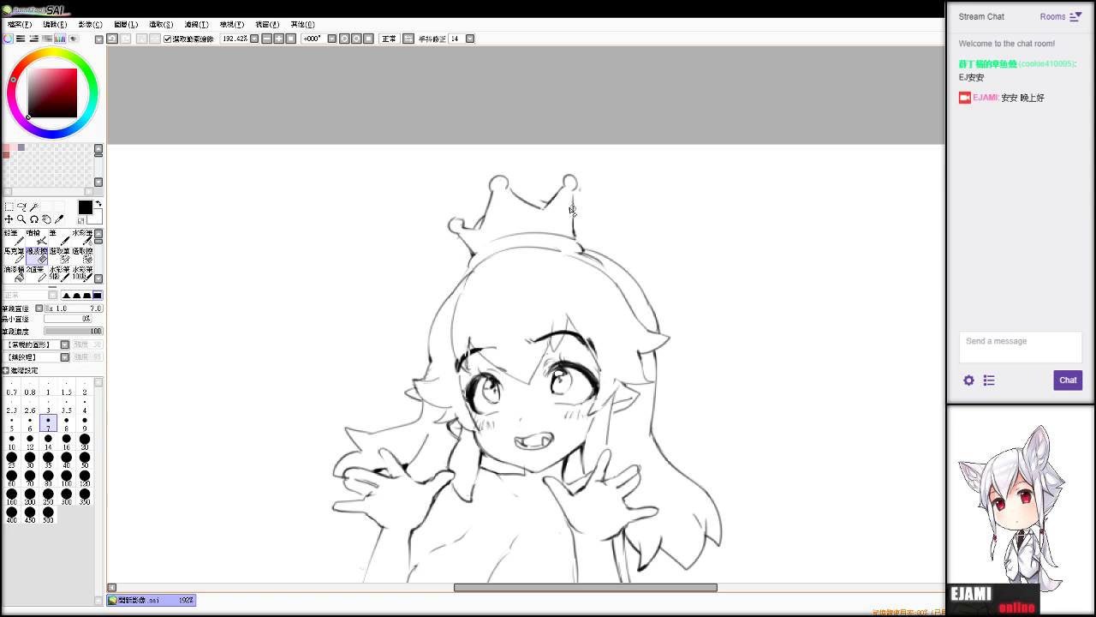
key(n)
drag(577, 220, 575, 229)
key(ctrl+z)
key(e)
key(n)
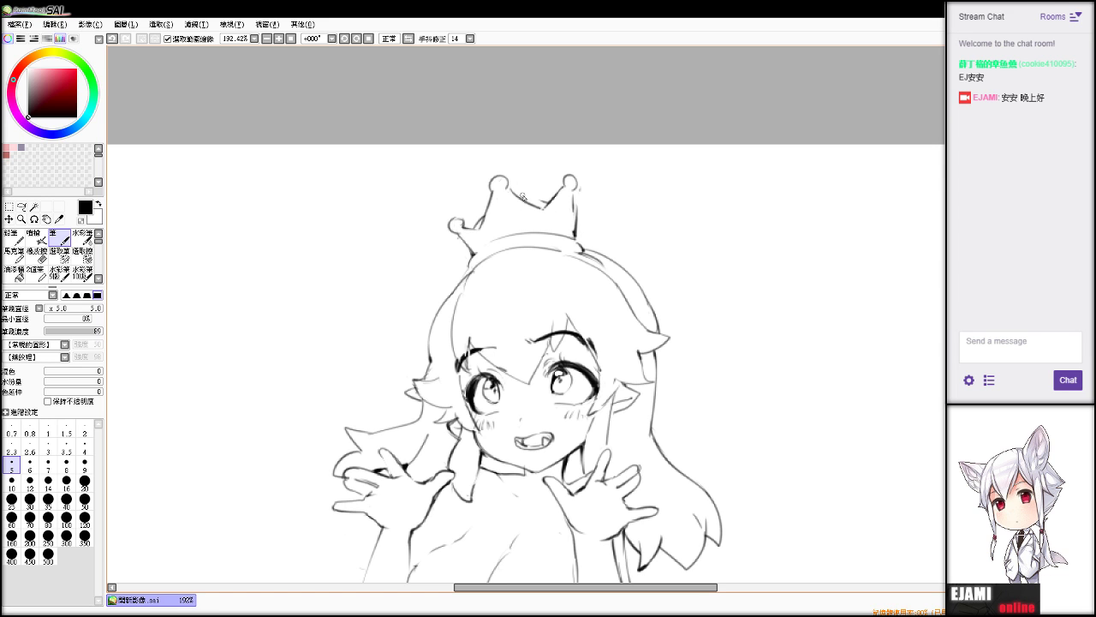
key(e)
key(n)
drag(520, 199, 558, 201)
key(ctrl+z)
key(ctrl+z)
key(ctrl+z)
Clean up and redraw the crown outline between the short viewer's-left spike and the middle spike.
key(e)
drag(487, 214, 476, 227)
key(n)
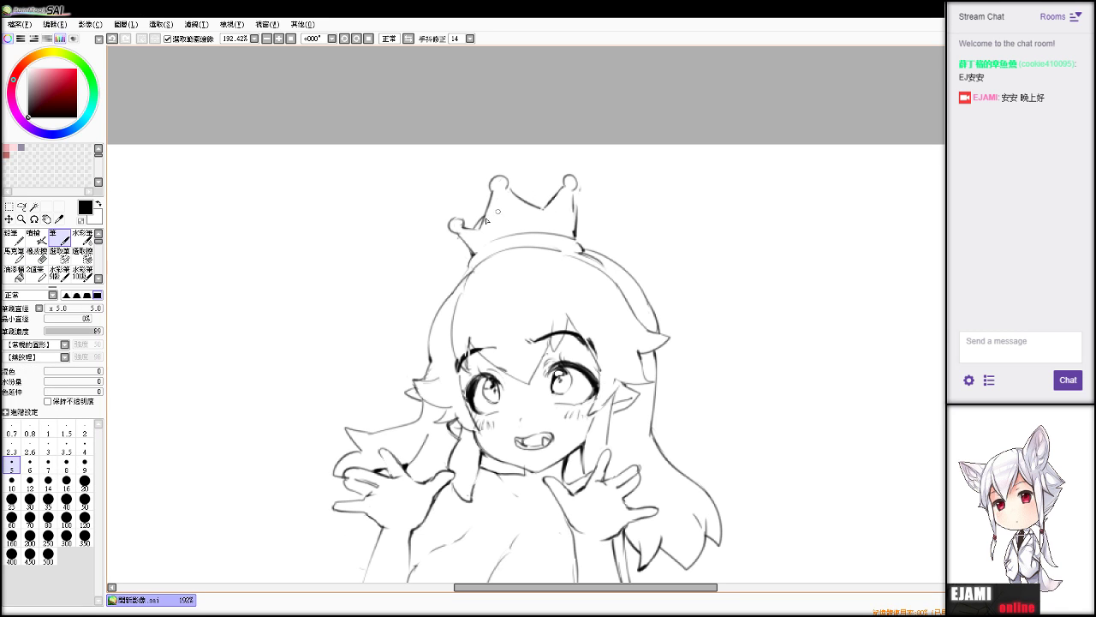
key(e)
key(n)
key(e)
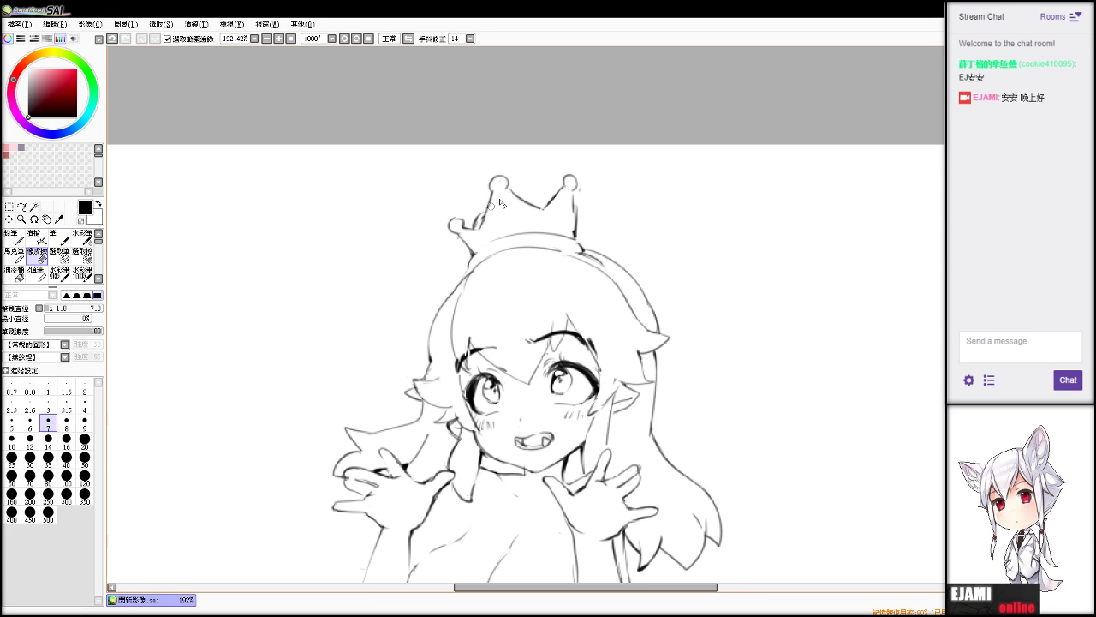
key(n)
Draw the crown's rear rim as an arc between the two tall spikes and touch up the viewer's-right side edge.
key(ctrl+z)
drag(515, 197, 559, 199)
key(ctrl+z)
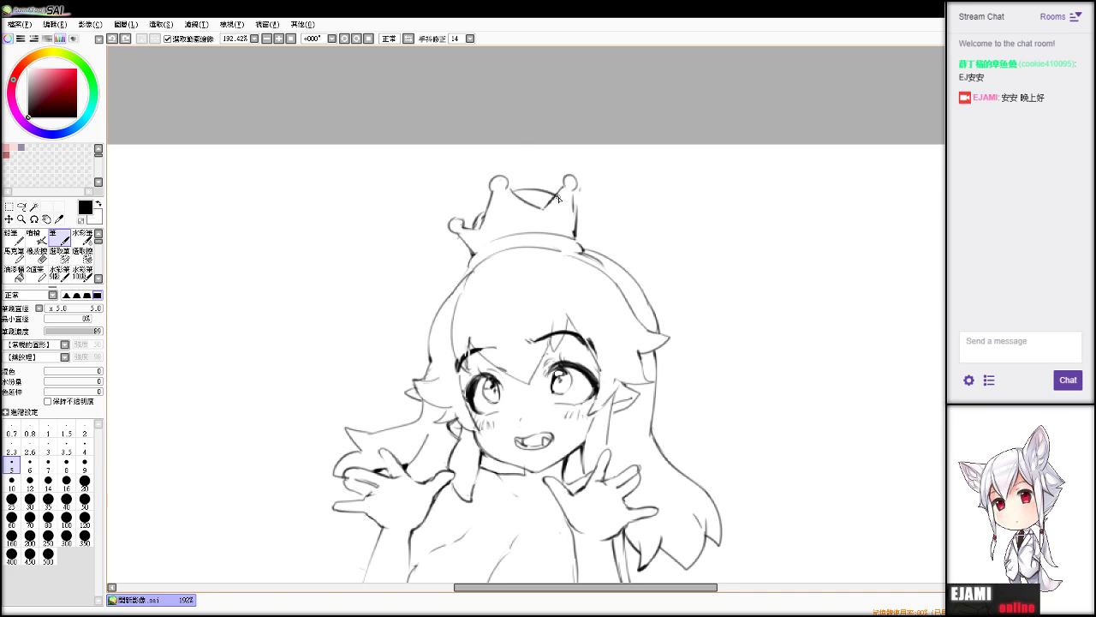
key(e)
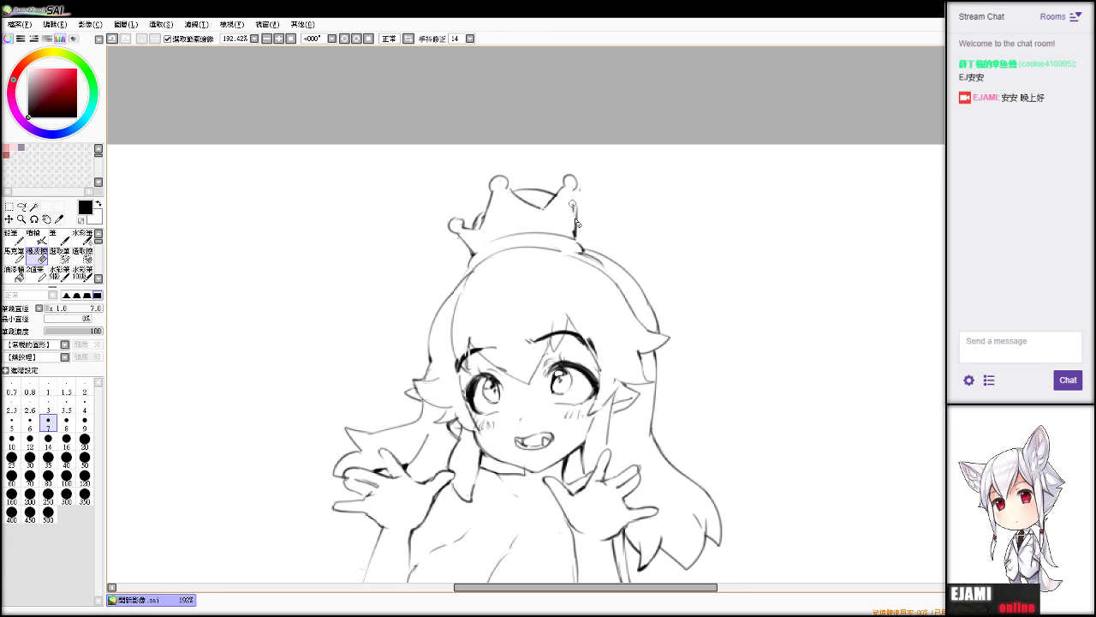
key(n)
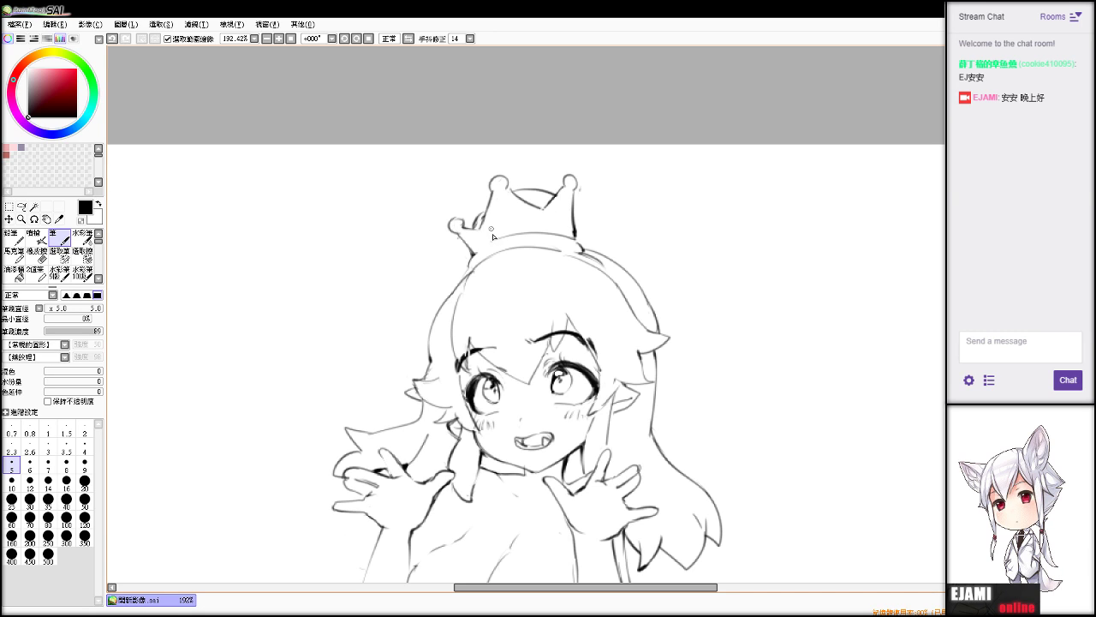
Draw two small filled vertical ovals on the front of the crown.
key(ctrl+z)
drag(491, 226, 496, 237)
drag(519, 220, 520, 224)
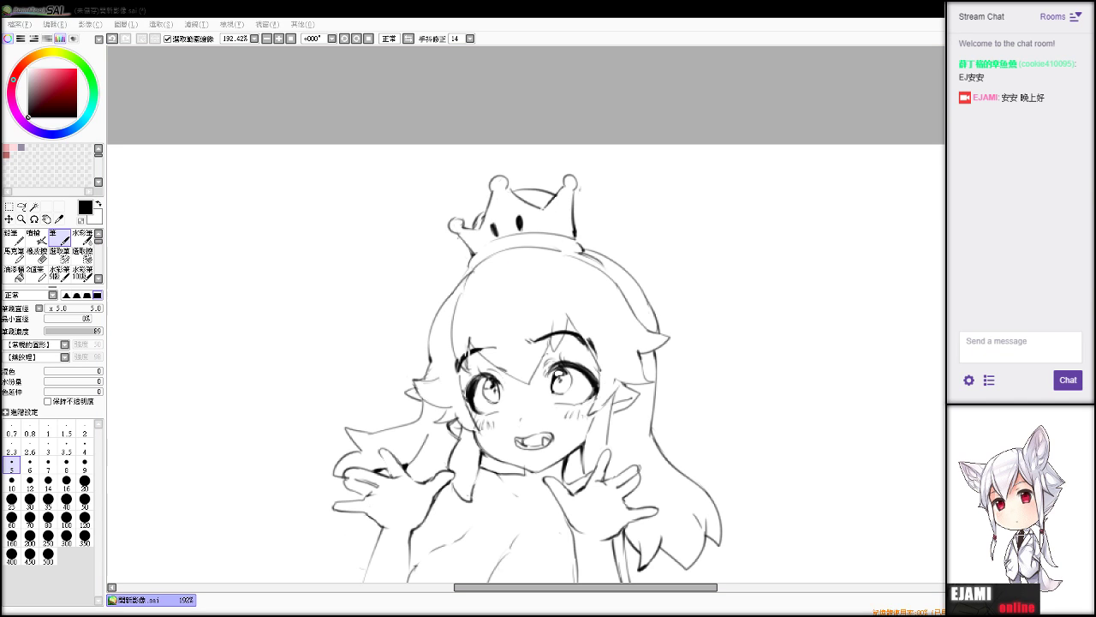
key(ctrl+z)
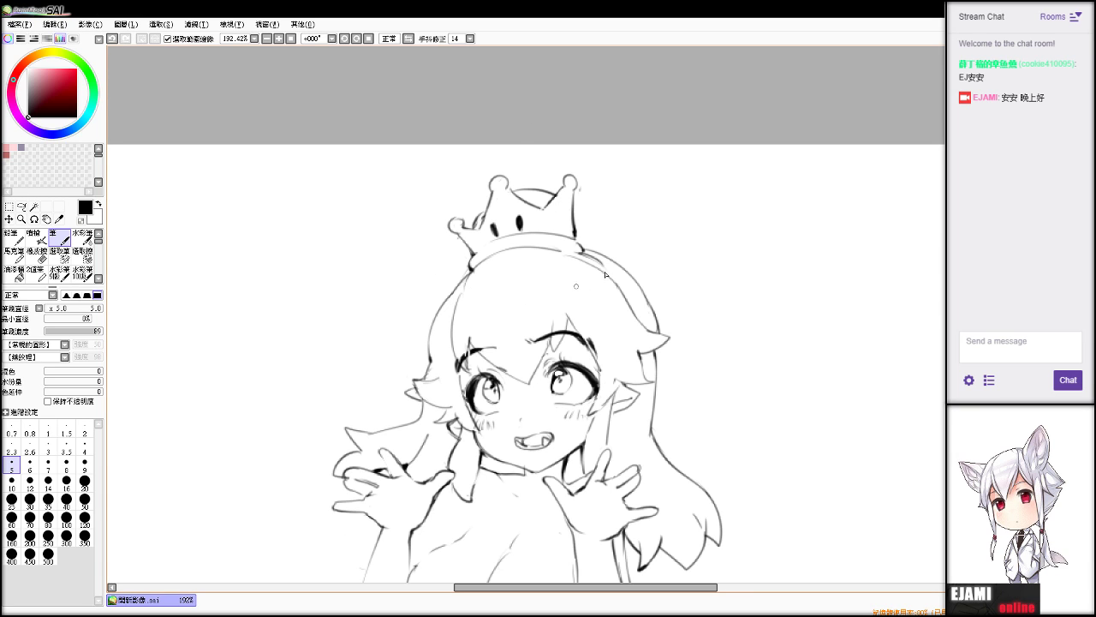
Erase part of the hair edge above the viewer's-right ear and add a small pointed hair tip there.
mouse_move(557, 402)
mouse_down()
mouse_move(494, 256)
mouse_move(451, 191)
mouse_up()
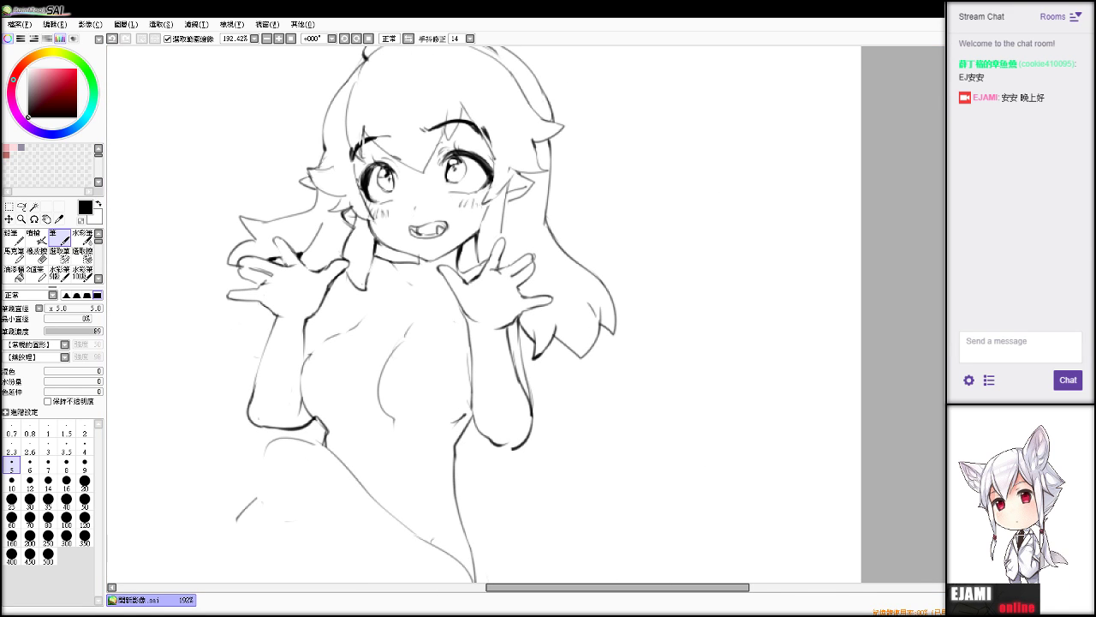
key(e)
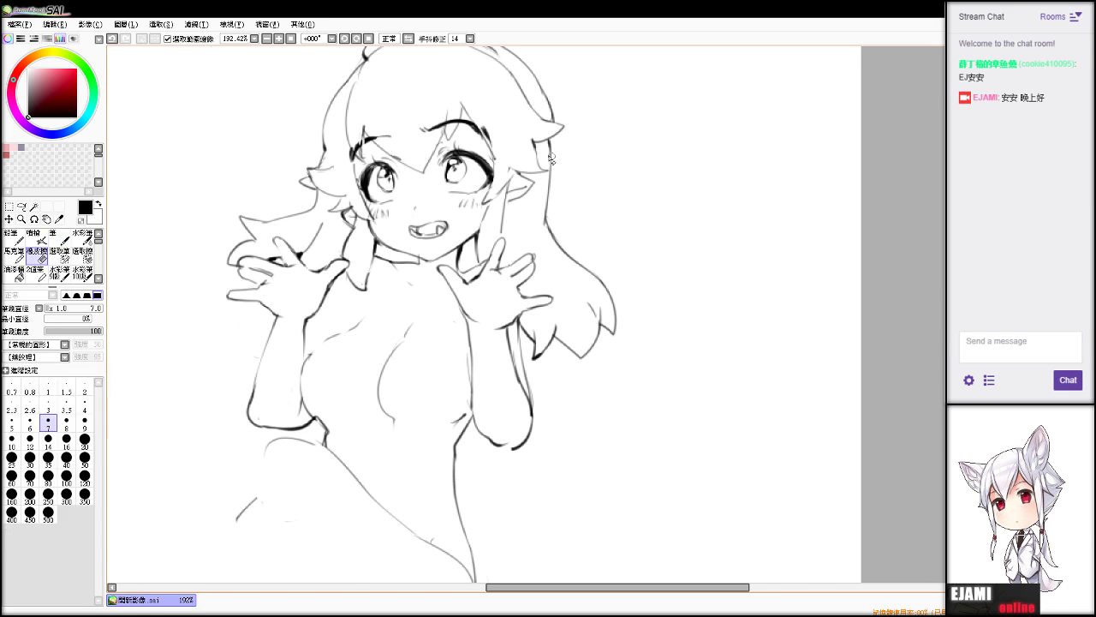
key(b)
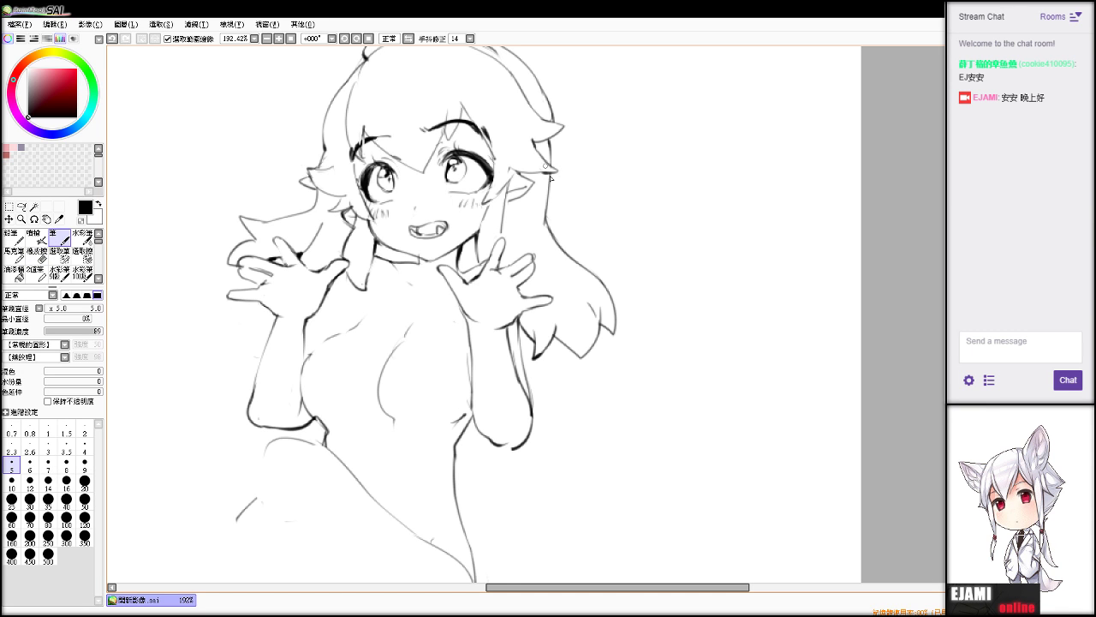
Draw the curved lower contours on both sides of the chest, replacing the old line ends.
scroll(550, 176, up, 3)
scroll(526, 314, down, 1)
drag(452, 384, 537, 319)
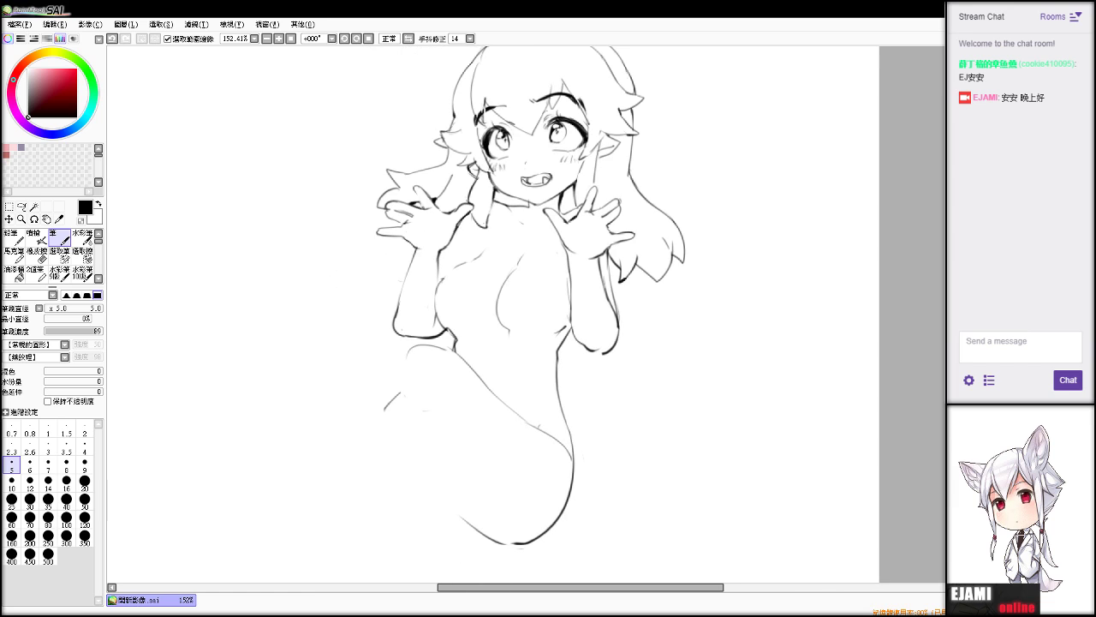
key(e)
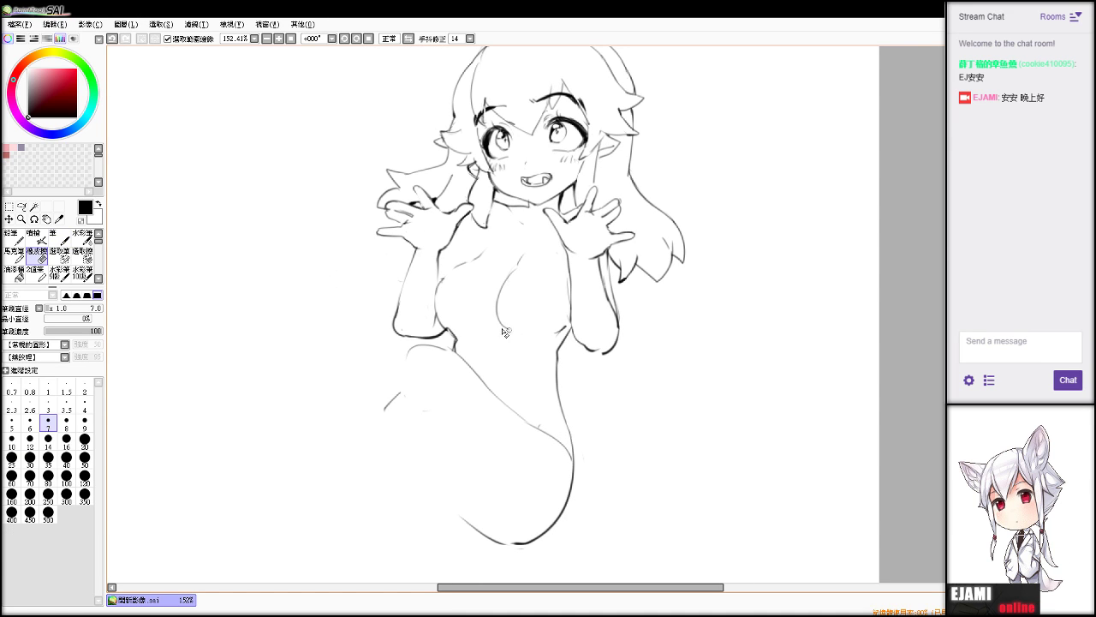
key(n)
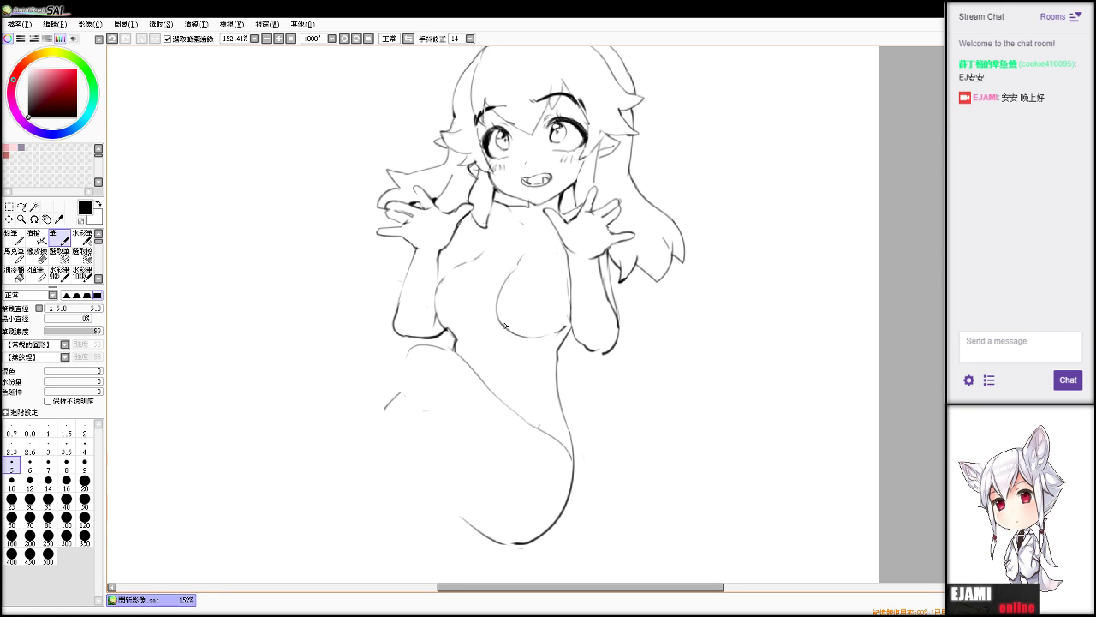
key(e)
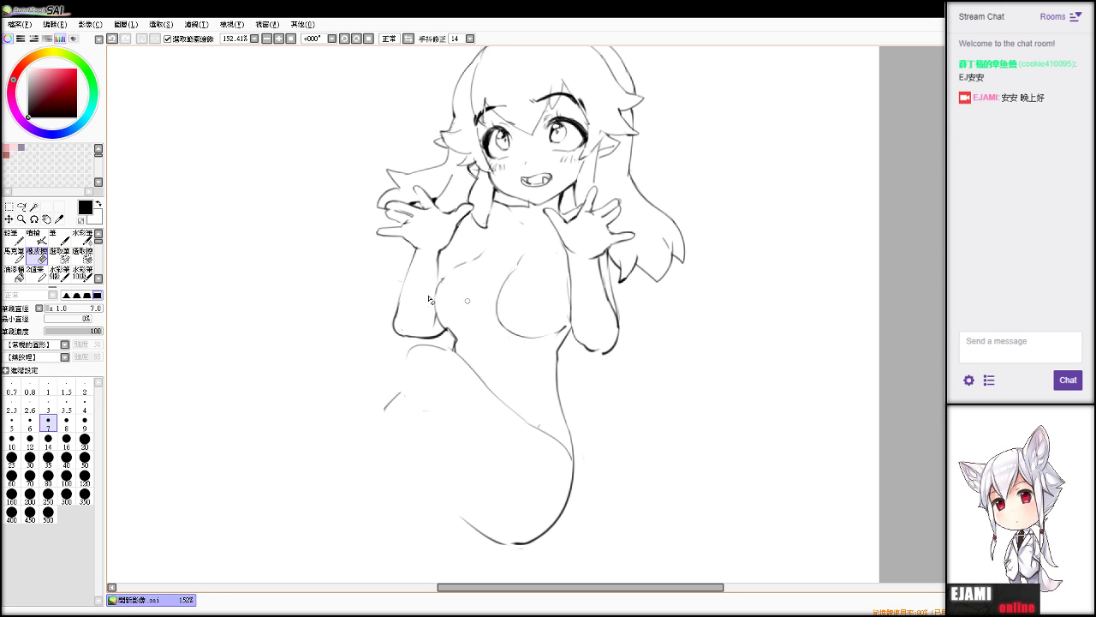
key(n)
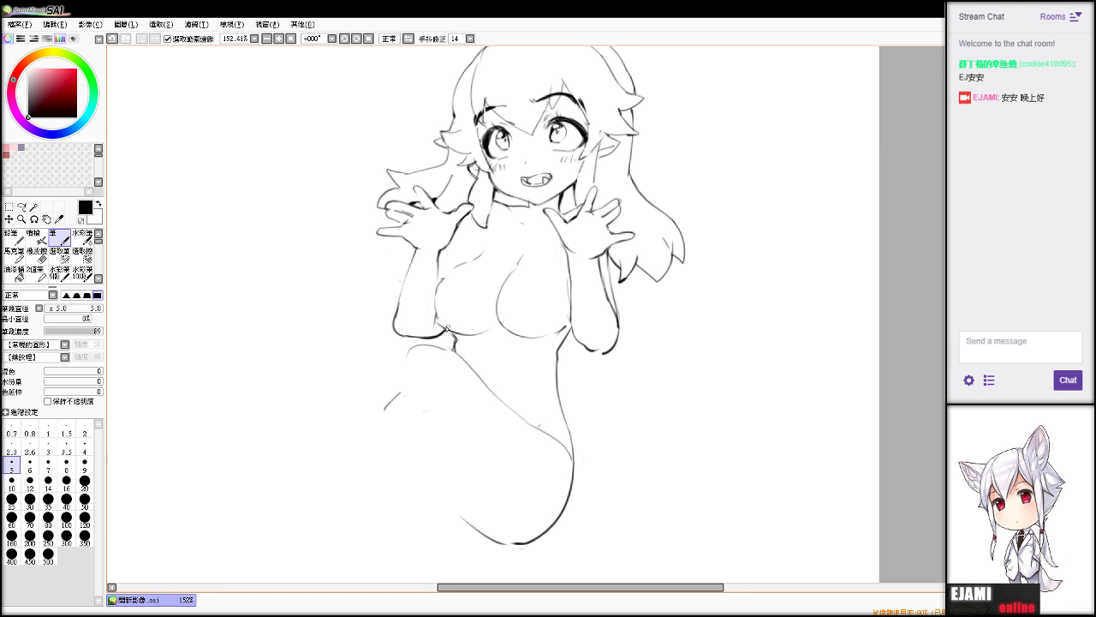
Redraw the viewer's-left chest contour as one continuous curve and clean up the overlapping lines beside the arm.
key(e)
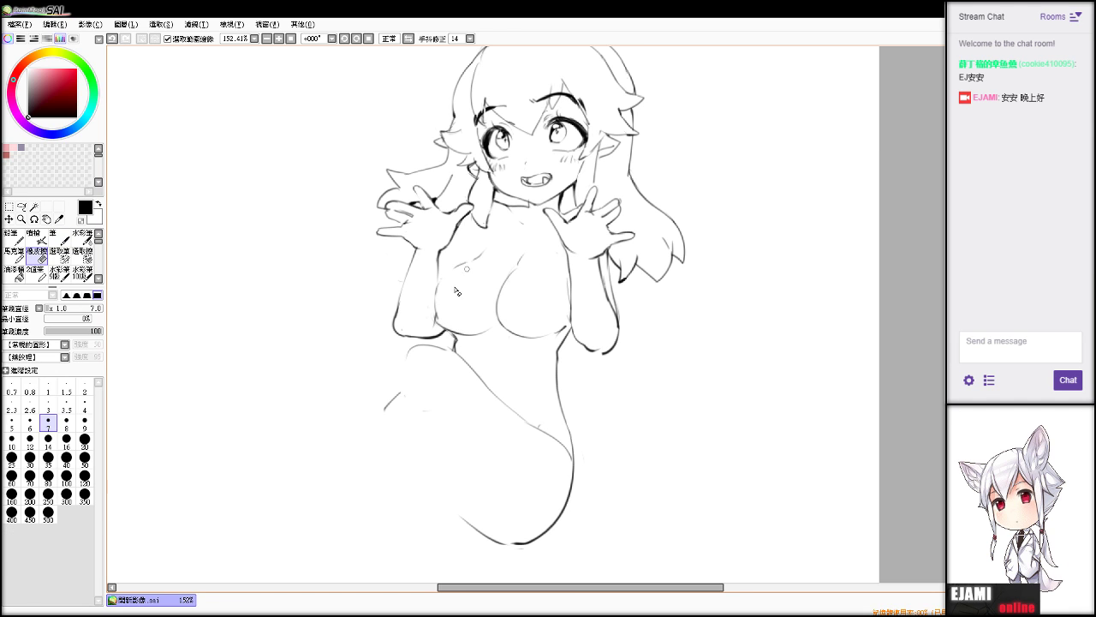
key(n)
mouse_move(438, 315)
mouse_down()
mouse_move(441, 274)
mouse_move(483, 256)
mouse_up()
key(ctrl+z)
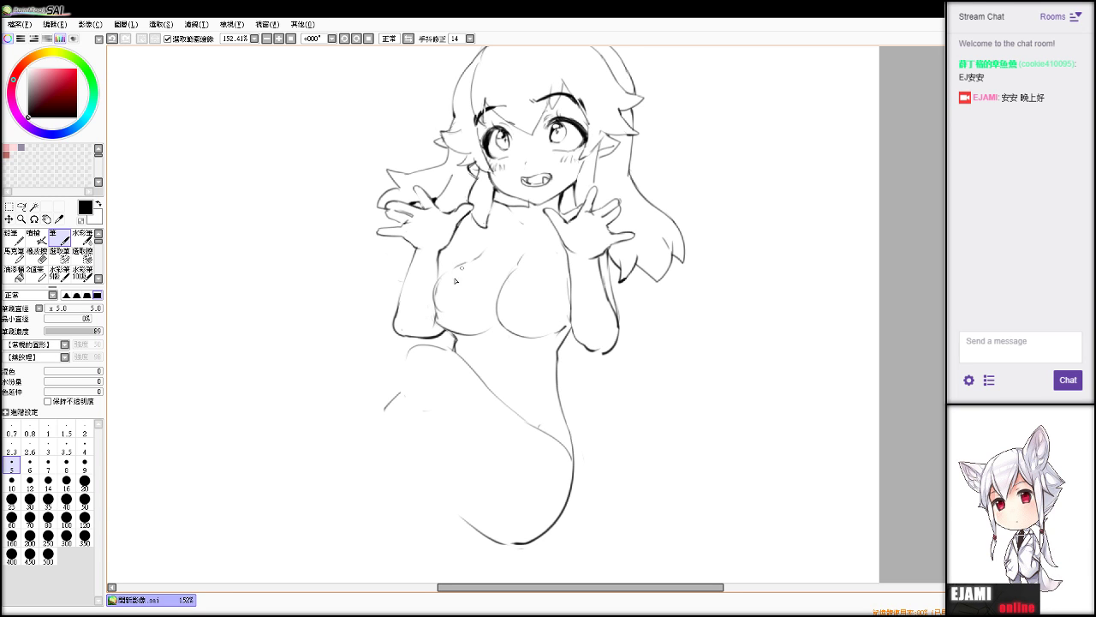
key(e)
key(n)
mouse_move(436, 313)
mouse_down()
mouse_move(436, 296)
mouse_move(447, 319)
mouse_up()
key(ctrl+z)
key(e)
key(n)
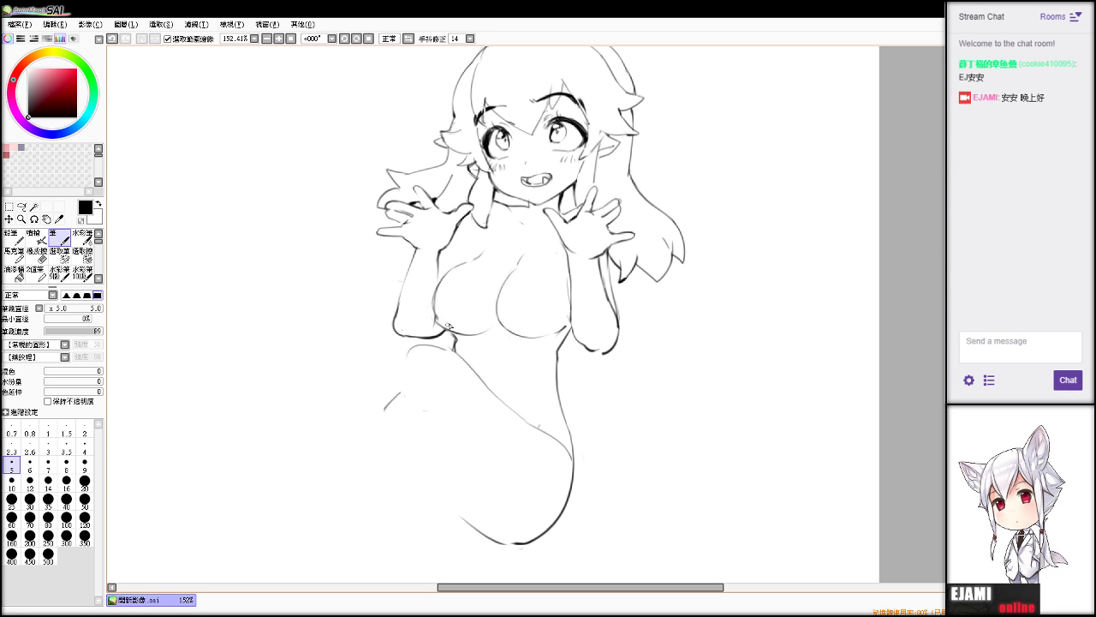
key(e)
key(n)
key(e)
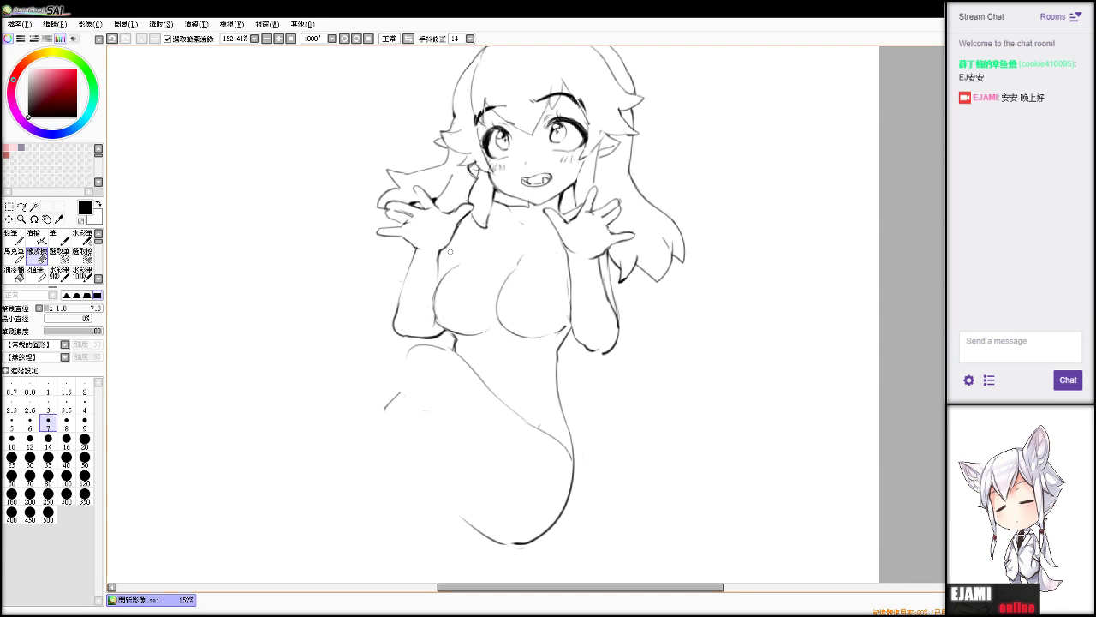
Redraw the upper end of the viewer's-left chest contour below the hair tip, brushing and erasing until the line is clean.
key(n)
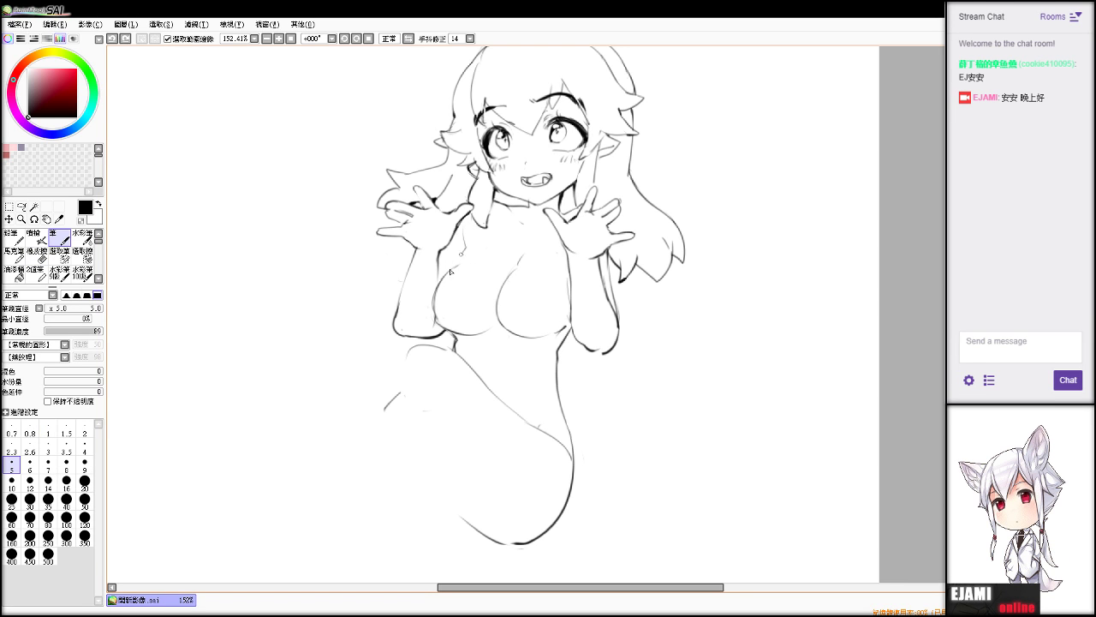
drag(462, 236, 463, 247)
key(e)
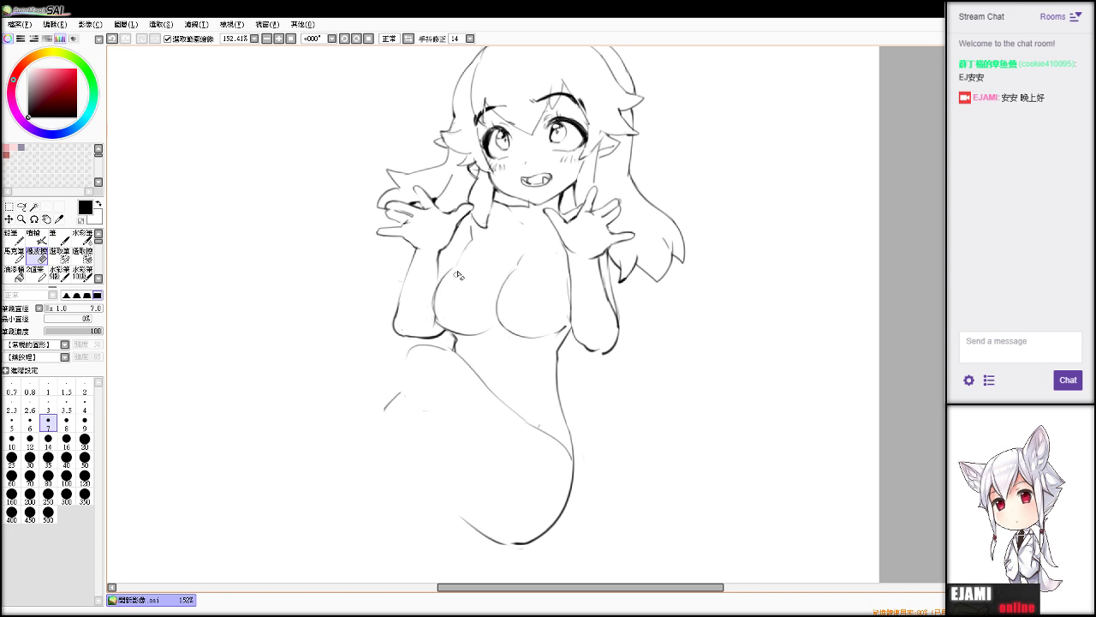
key(n)
key(e)
key(n)
key(e)
key(n)
key(e)
Mask the chest lines with the selection brush and distort them, raising the viewer's-left lower corner and pulling the viewer's-right side inward.
scroll(489, 286, down, 6)
scroll(489, 286, up, 3)
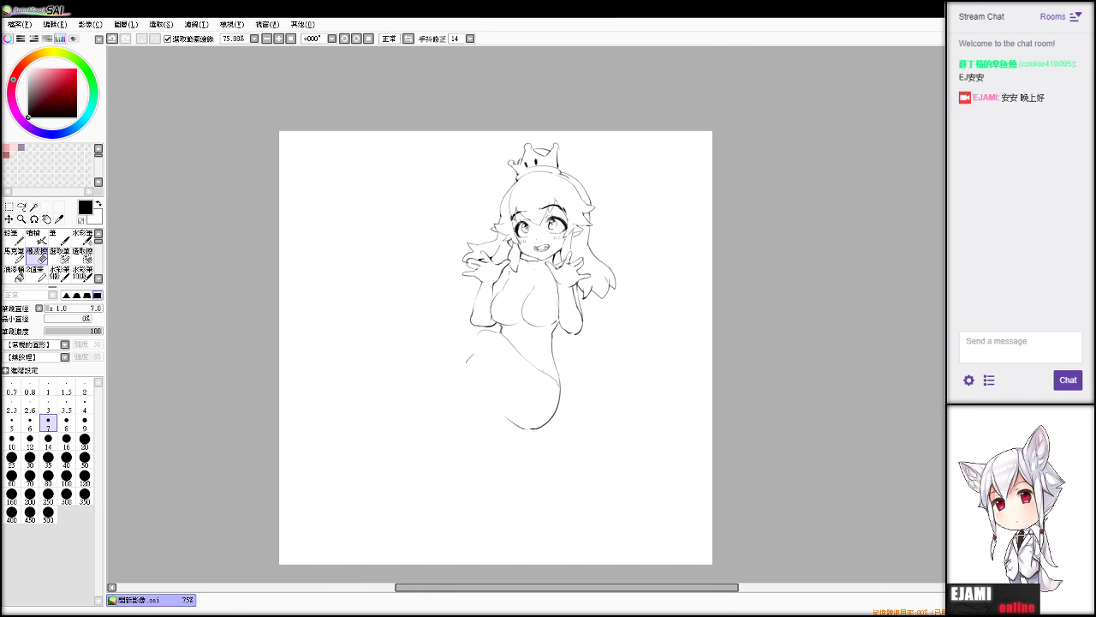
scroll(531, 309, up, 2)
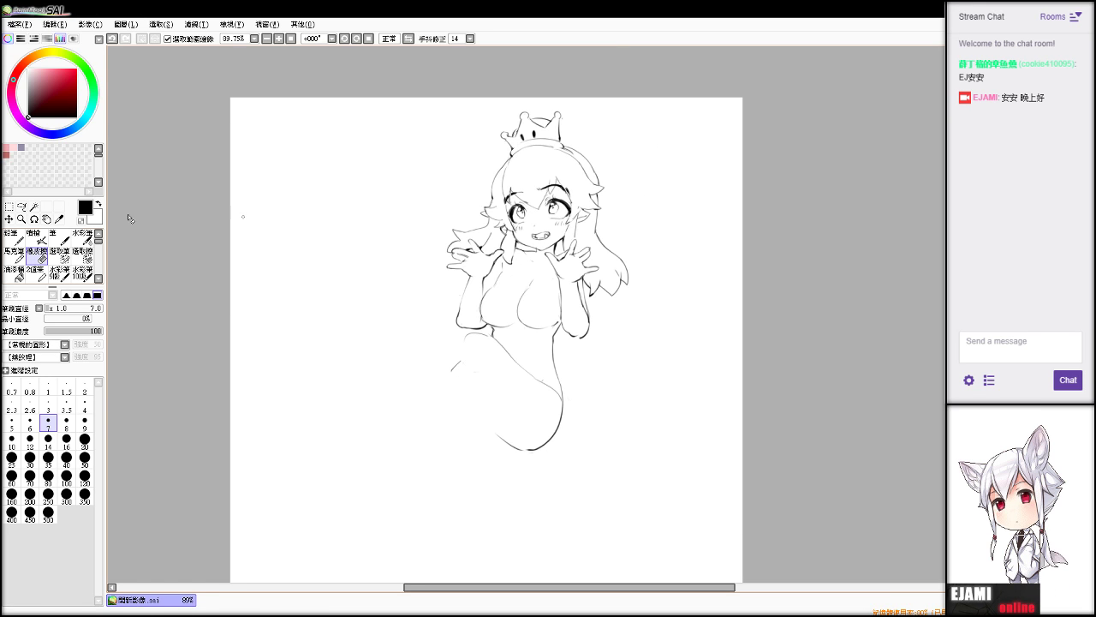
click(60, 254)
mouse_move(491, 315)
mouse_down()
mouse_move(509, 323)
mouse_move(505, 291)
mouse_move(530, 326)
mouse_move(553, 317)
mouse_move(549, 308)
mouse_up()
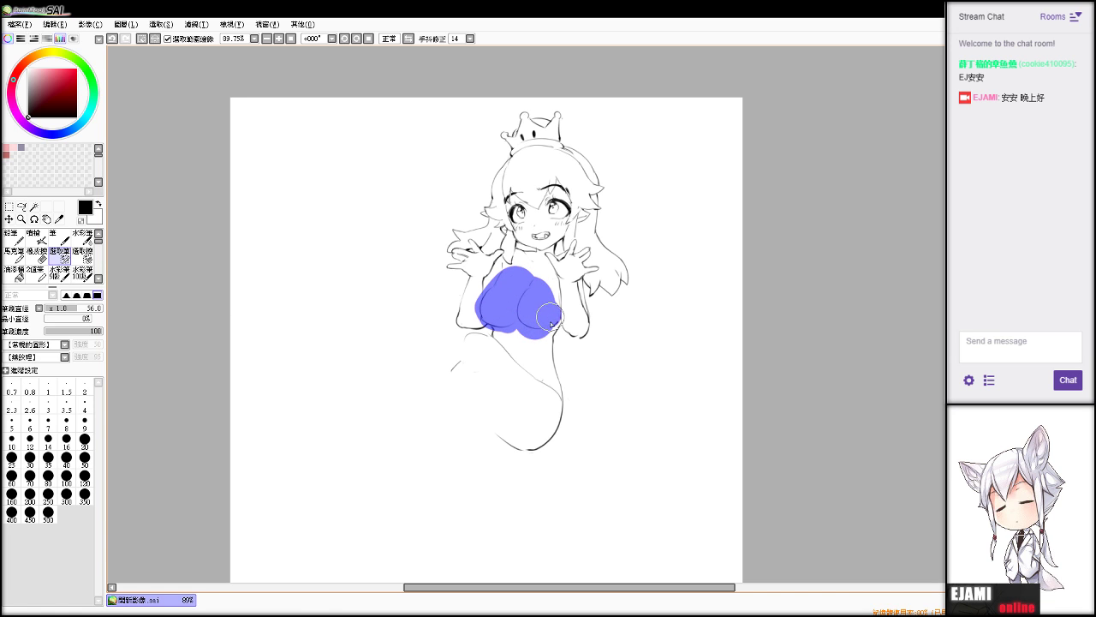
key(ctrl+t)
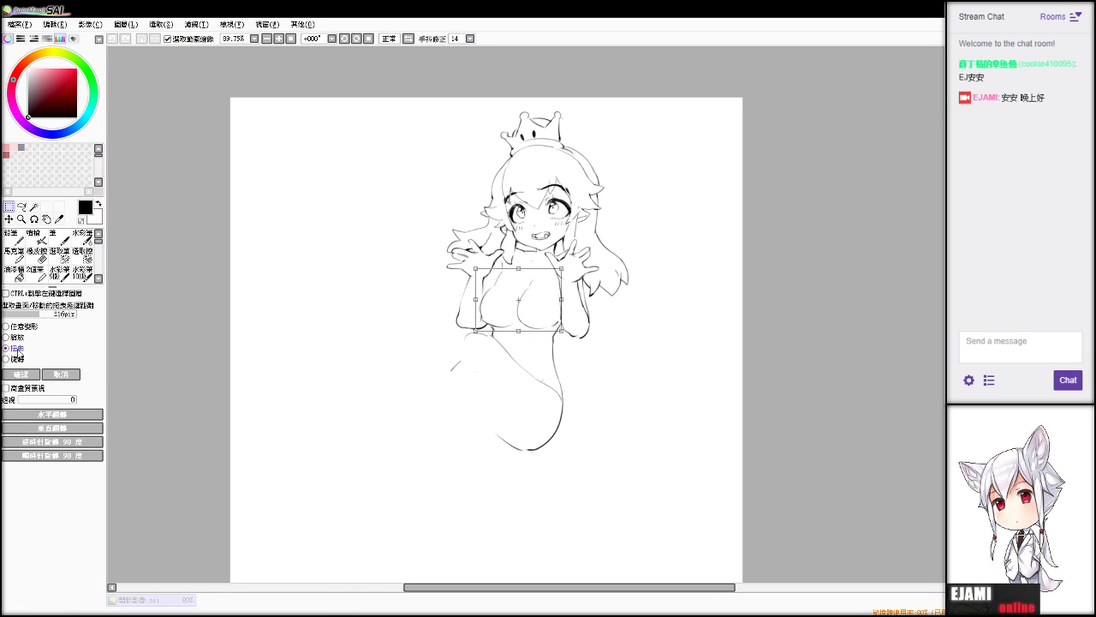
drag(475, 331, 476, 321)
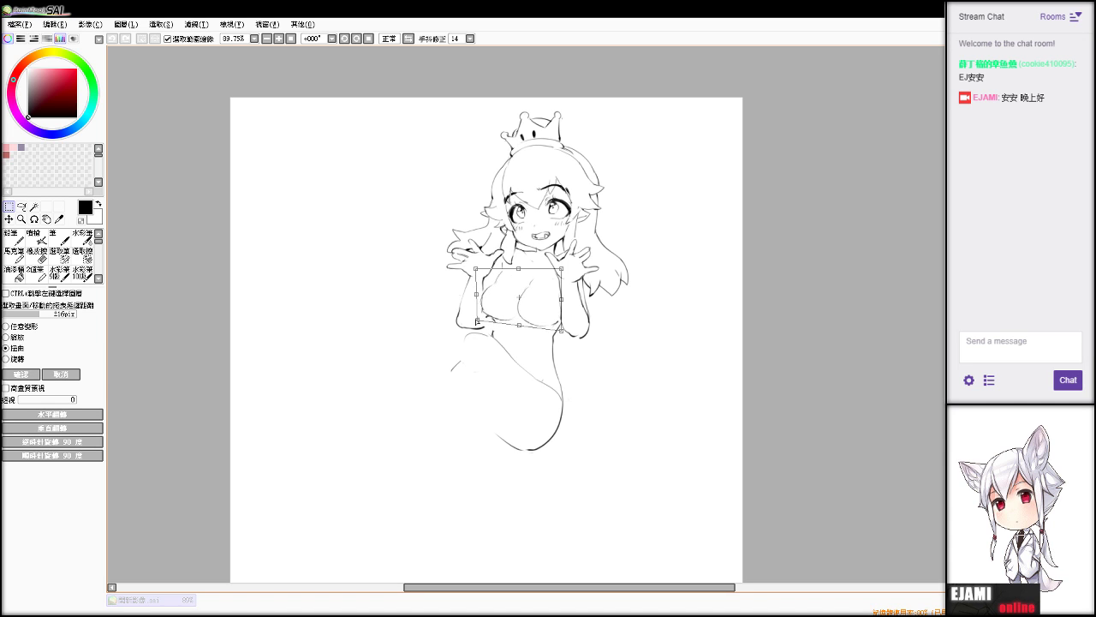
drag(561, 300, 534, 303)
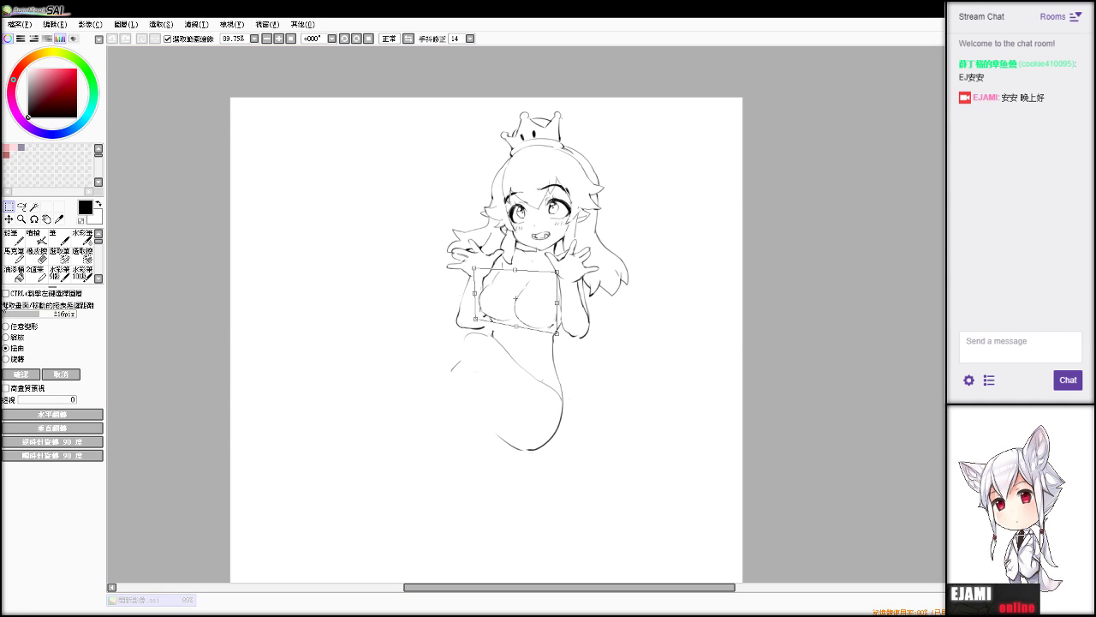
click(21, 374)
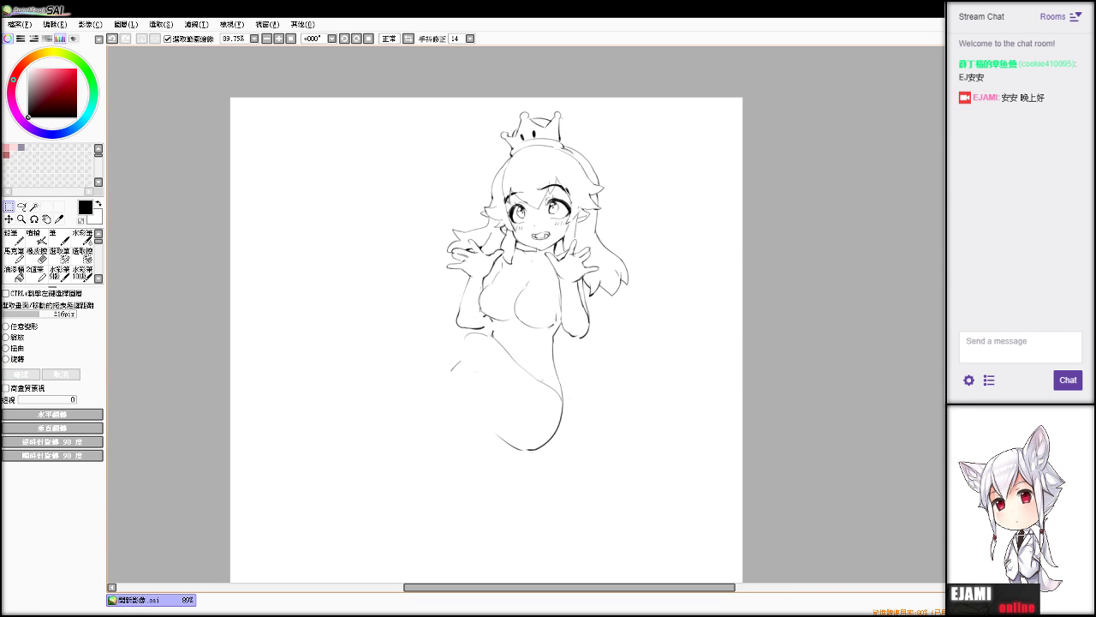
Extend the viewer's-left elbow line to the chest contour and erase the short stub at the waist below it.
scroll(546, 314, down, 4)
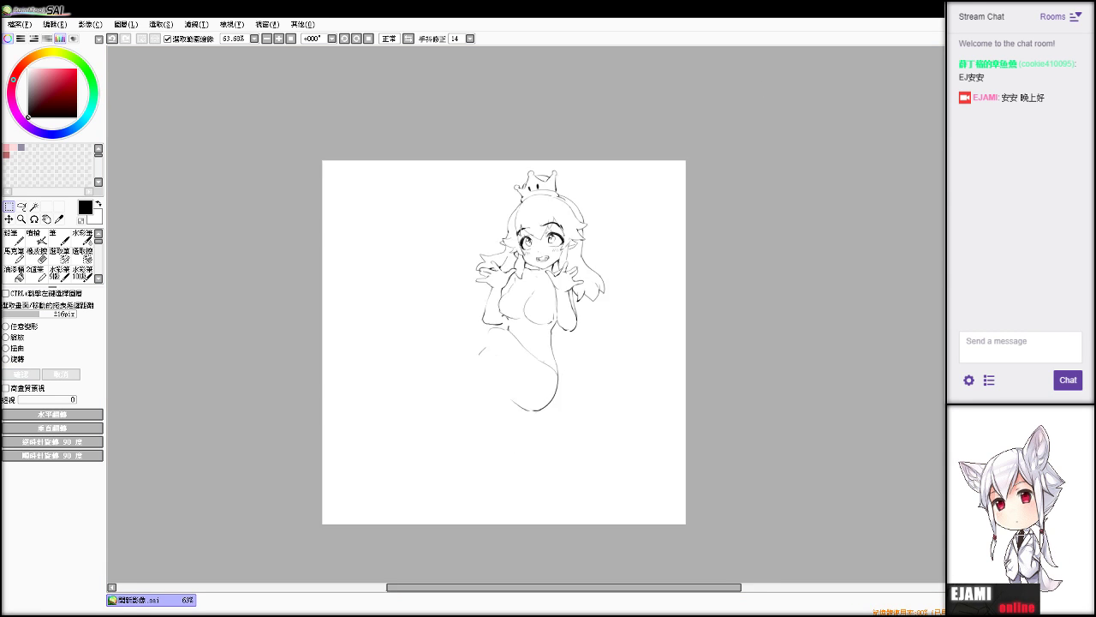
scroll(547, 314, up, 12)
key(e)
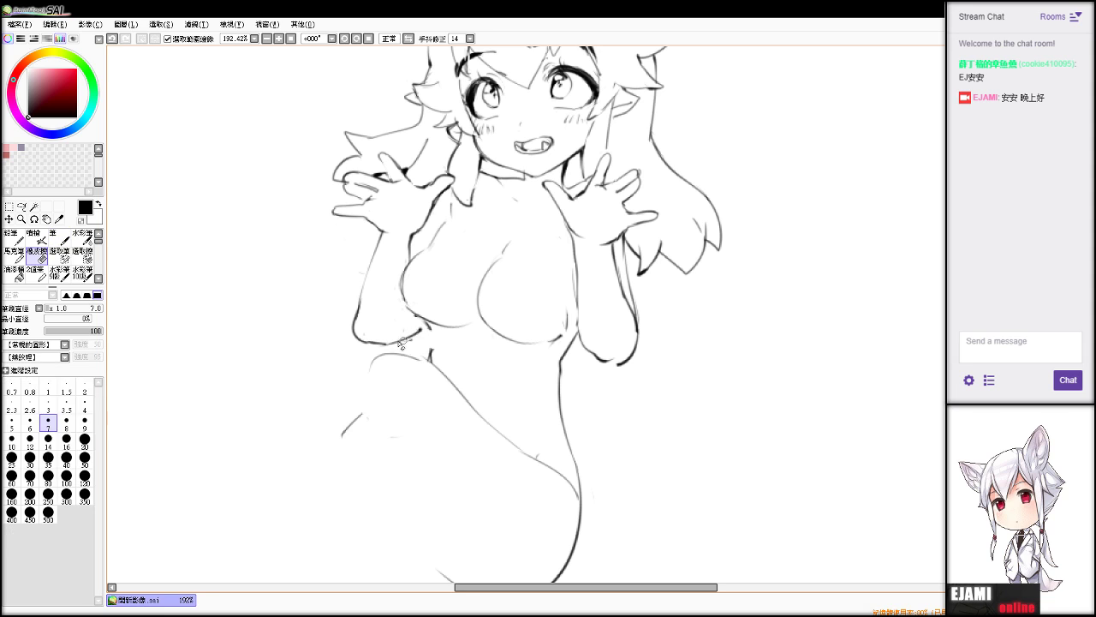
key(n)
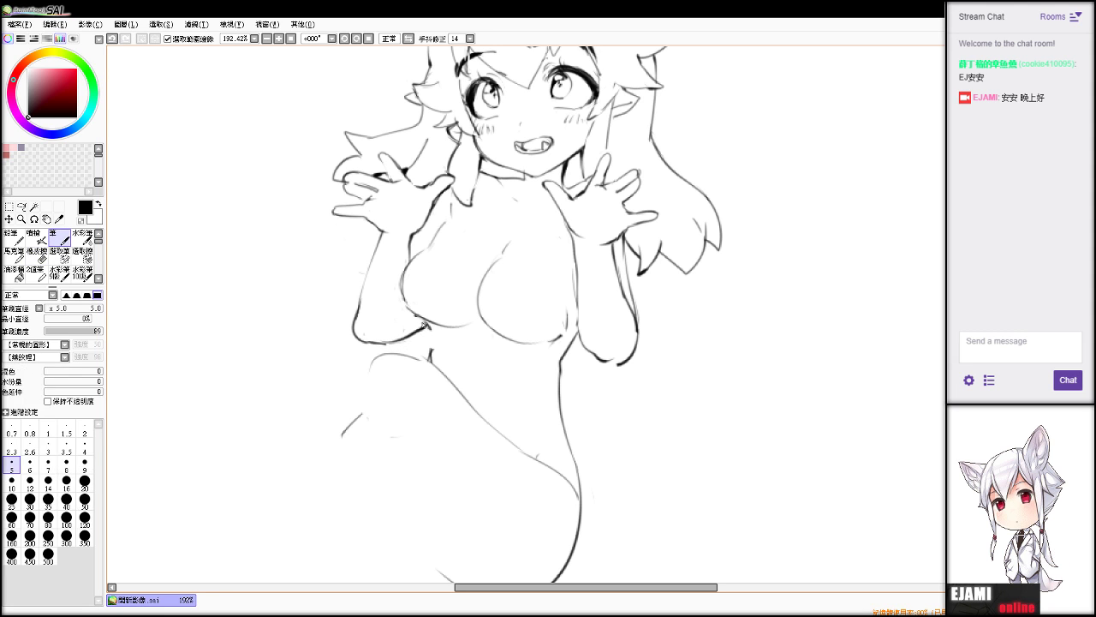
key(e)
drag(432, 349, 431, 354)
key(n)
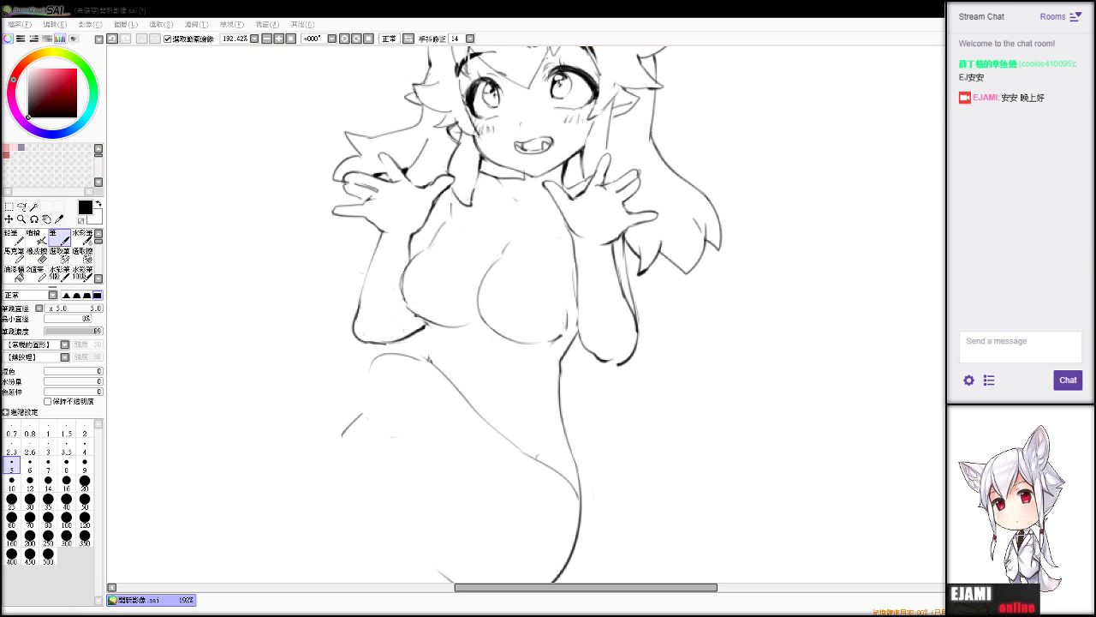
key(e)
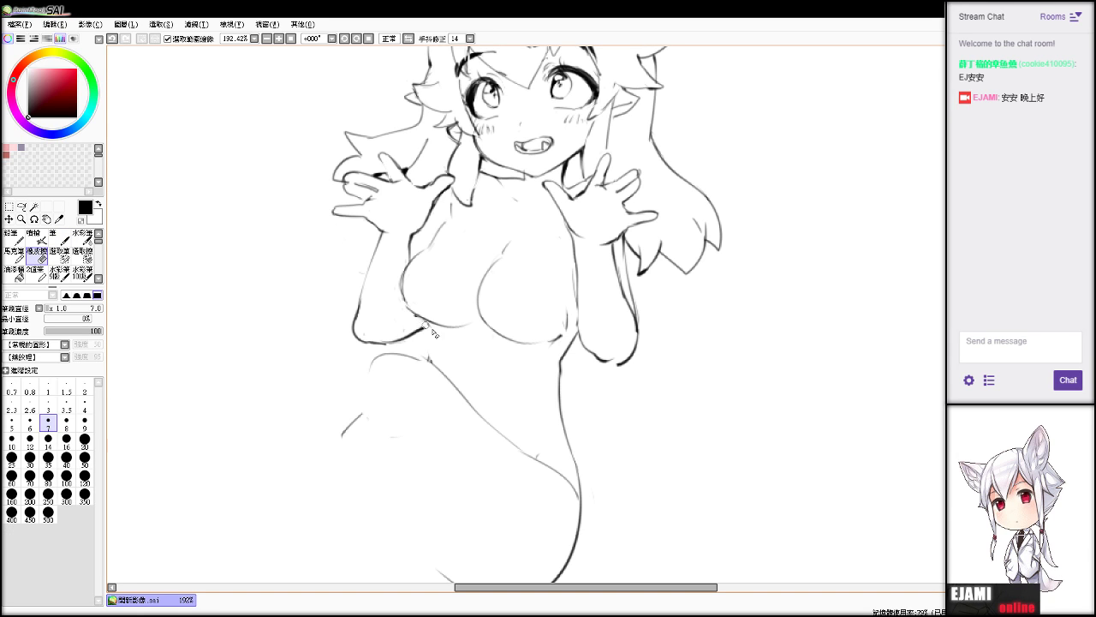
Draw the short waist line beneath the viewer's-left chest down to the thigh and redraw the underside of that chest contour.
key(n)
drag(430, 328, 430, 361)
key(ctrl+z)
key(e)
key(n)
key(e)
key(n)
key(e)
key(v)
mouse_move(408, 306)
mouse_down()
mouse_move(434, 325)
mouse_move(472, 323)
mouse_up()
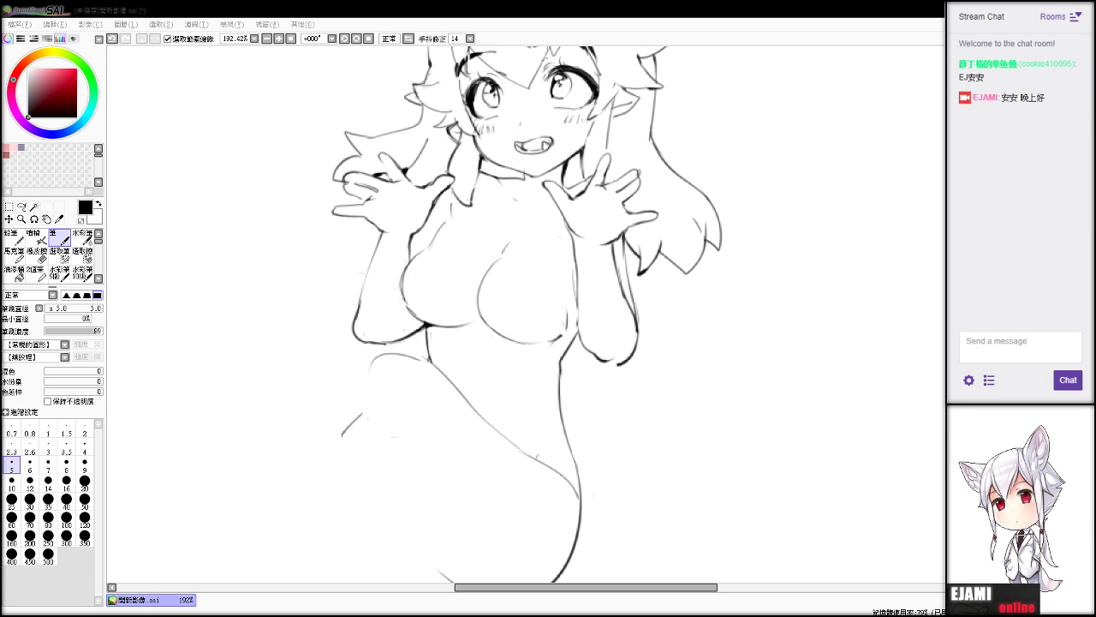
Redraw the inner contour of the viewer's-right chest as a thin curve rising towards the collarbone.
key(e)
key(n)
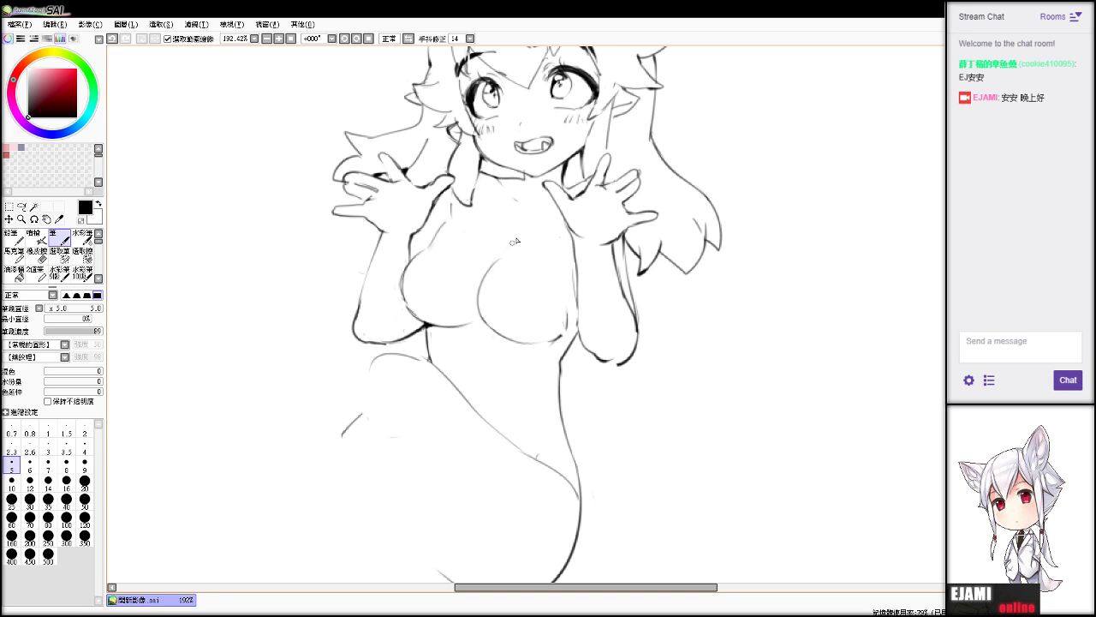
key(ctrl+z)
key(e)
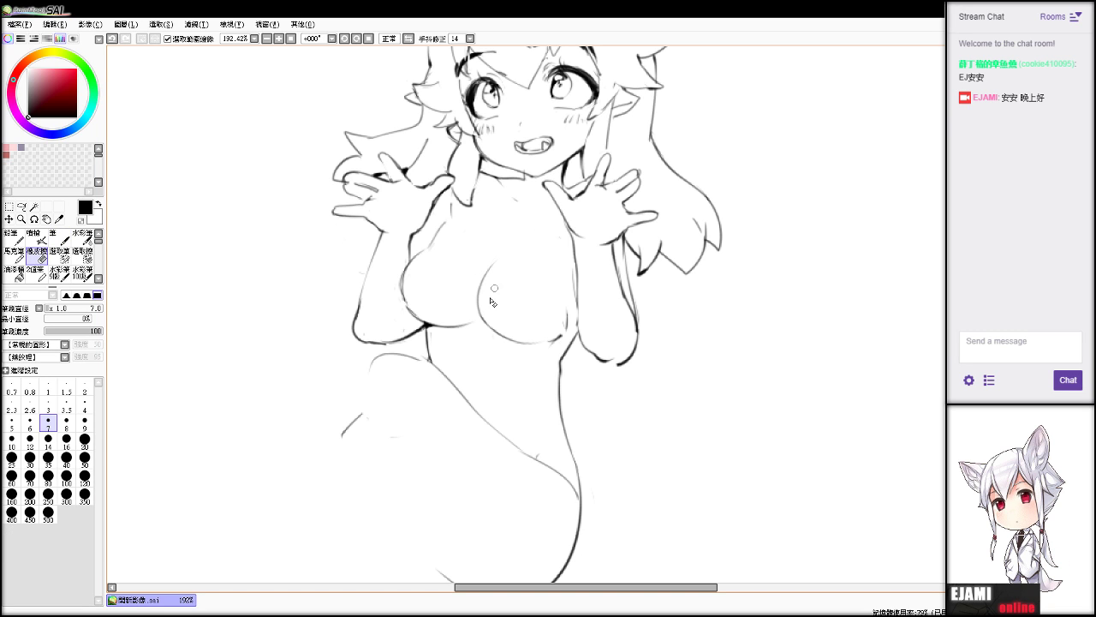
mouse_move(480, 295)
mouse_down()
mouse_move(525, 252)
mouse_move(489, 290)
mouse_move(500, 250)
mouse_move(527, 229)
mouse_up()
key(n)
key(ctrl+z)
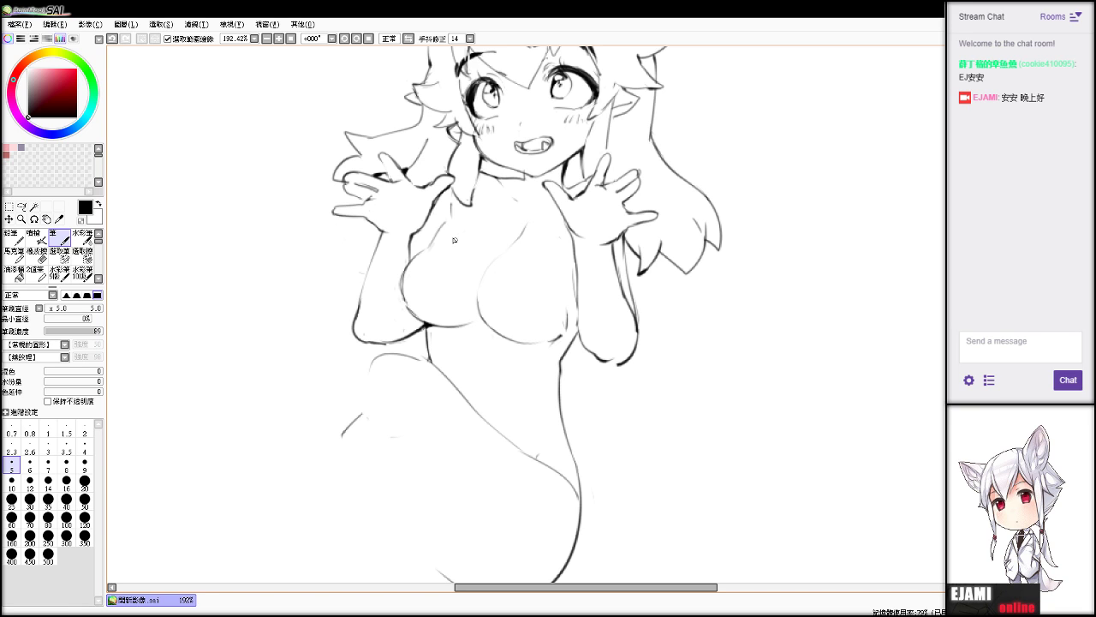
Redraw the upper slope of the viewer's-left chest contour as one curved line up towards the hair tip.
key(e)
key(v)
mouse_move(447, 223)
mouse_down()
mouse_move(431, 244)
mouse_move(456, 217)
mouse_up()
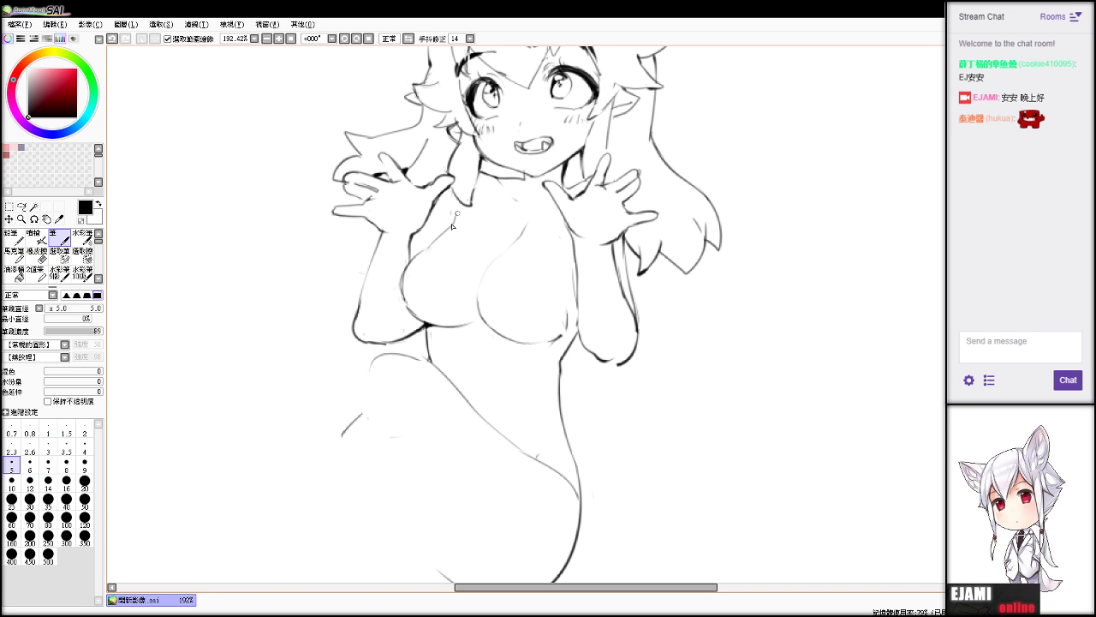
key(ctrl+z)
drag(425, 254, 448, 229)
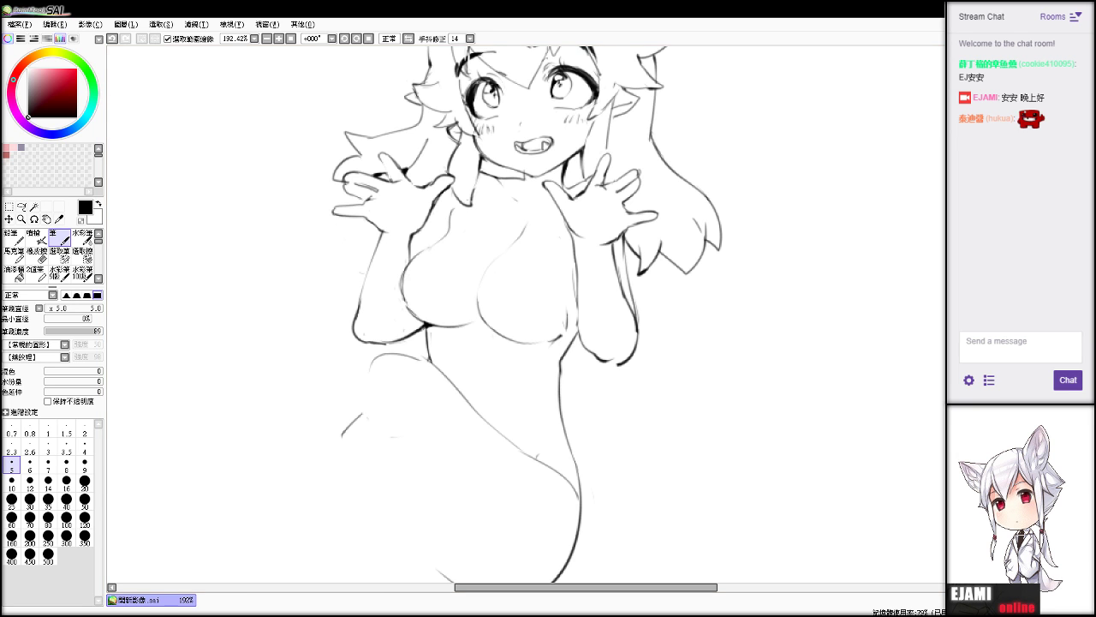
Clean up the viewer's-right chest's lower contour and extend it to meet the body line beside the arm.
scroll(471, 205, down, 7)
scroll(471, 204, up, 2)
scroll(471, 317, up, 1)
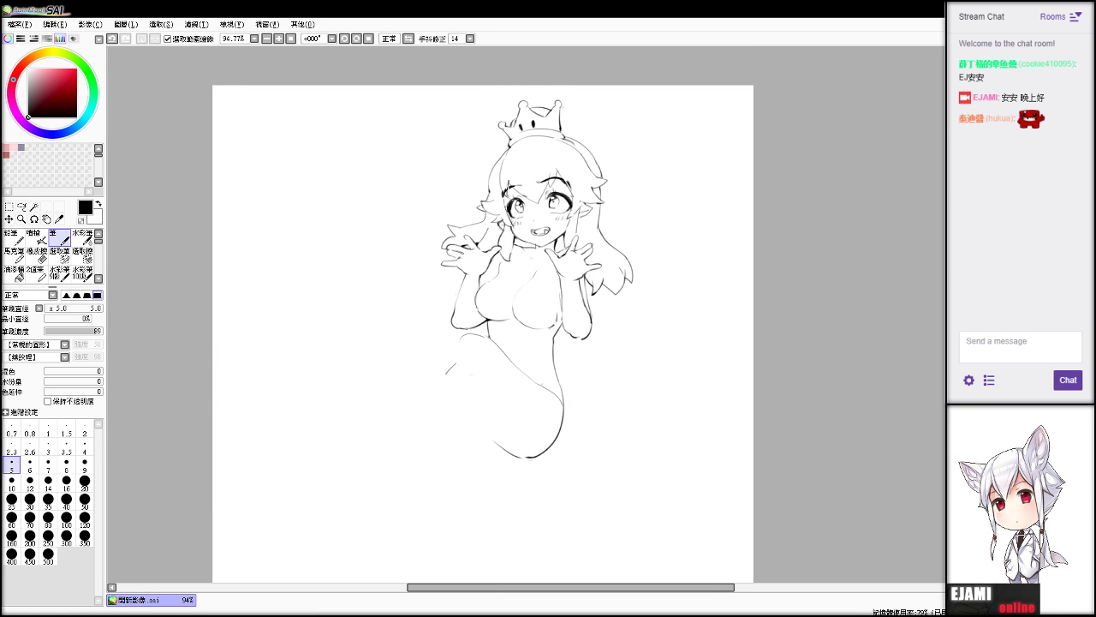
drag(465, 350, 476, 309)
scroll(590, 215, up, 4)
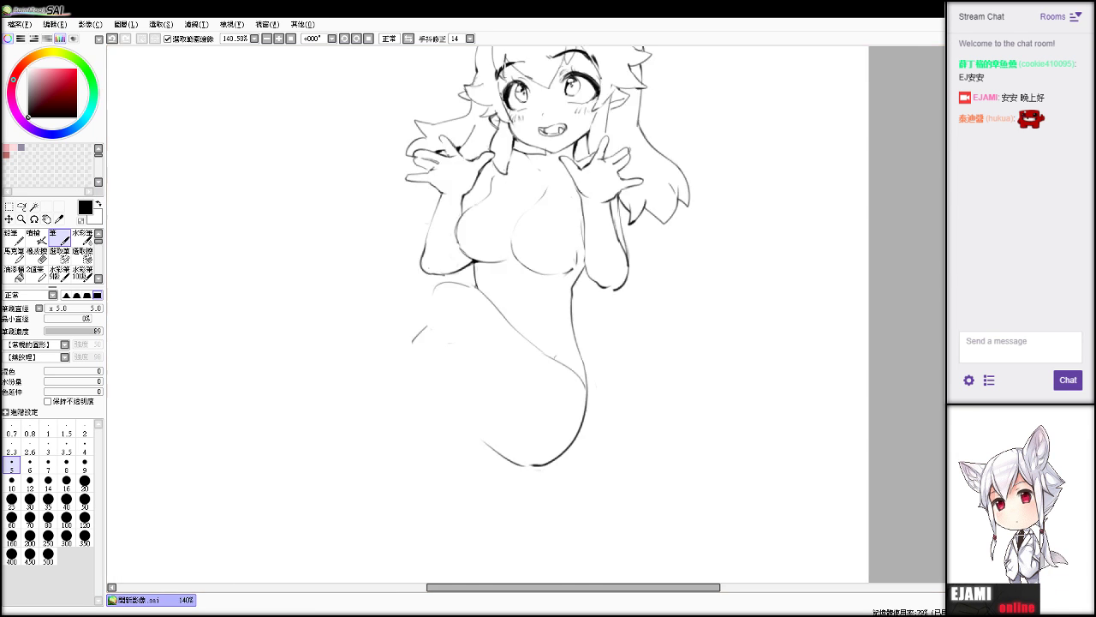
key(e)
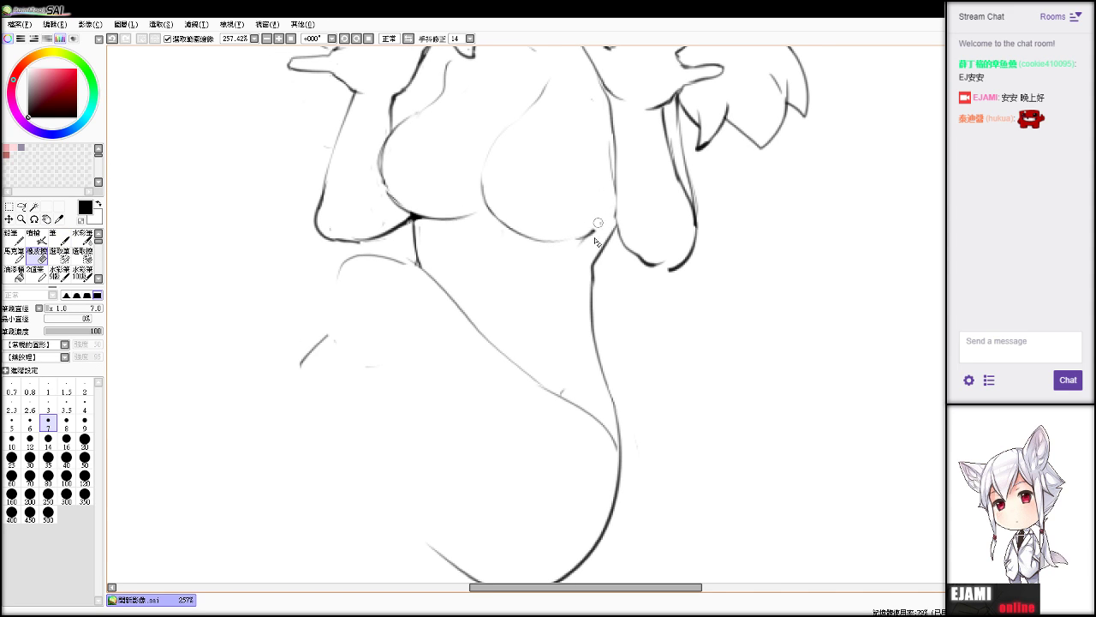
key(b)
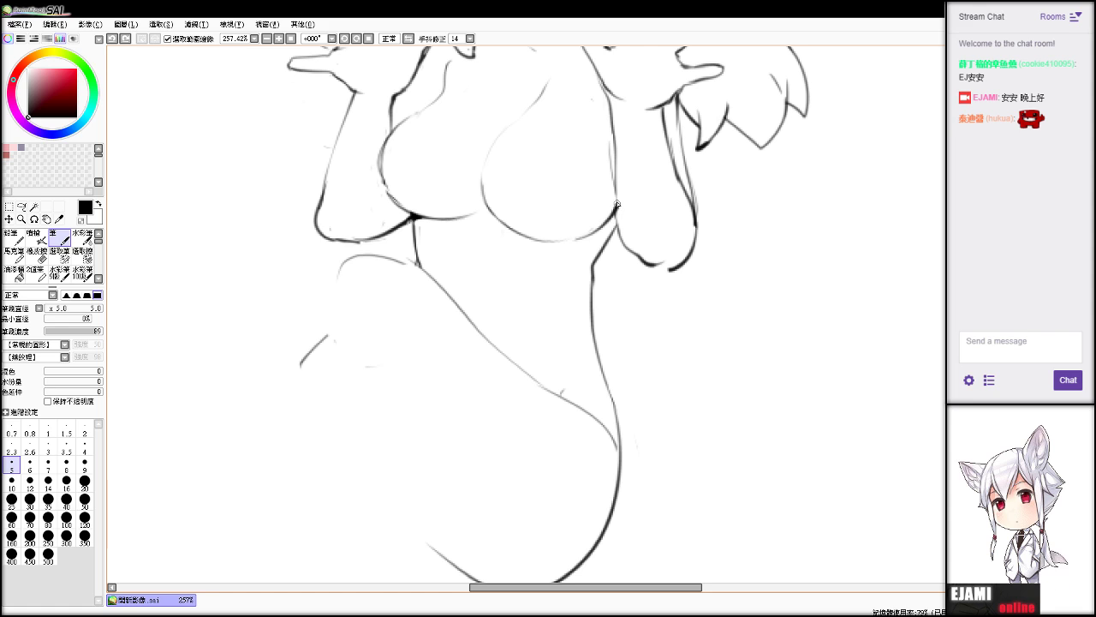
key(e)
key(b)
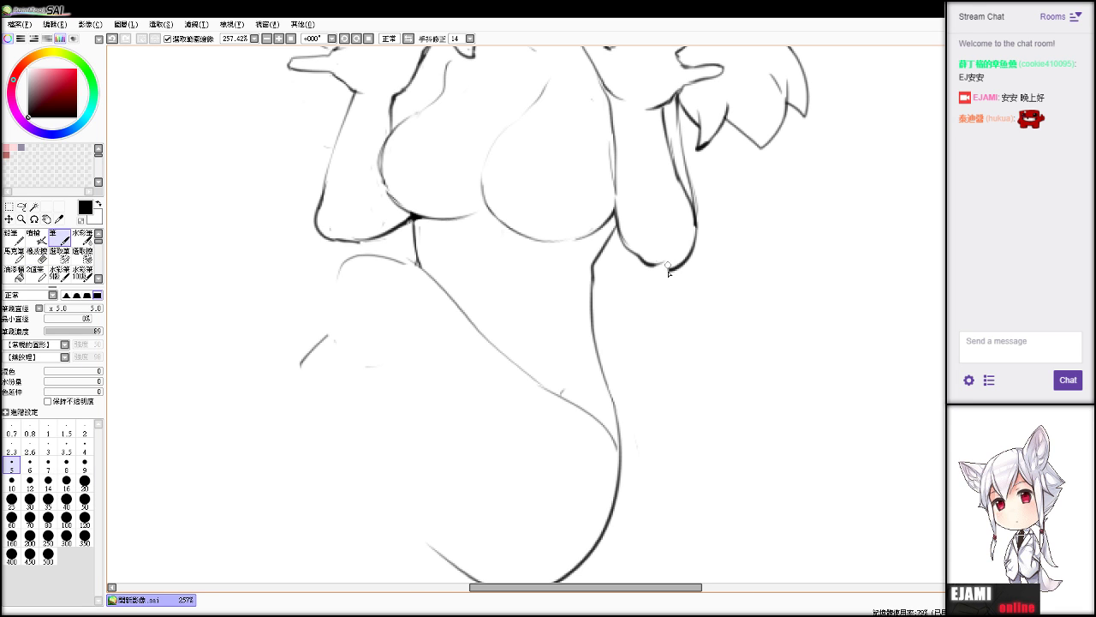
Erase the rough viewer's-right elbow bottom and redraw it as one continuous rounded line.
key(e)
mouse_move(668, 267)
mouse_down()
mouse_move(620, 242)
mouse_move(658, 265)
mouse_move(713, 245)
mouse_move(664, 262)
mouse_move(684, 259)
mouse_move(695, 231)
mouse_move(658, 266)
mouse_move(691, 257)
mouse_move(697, 232)
mouse_move(661, 267)
mouse_move(698, 247)
mouse_up()
key(b)
key(ctrl+z)
key(e)
key(b)
key(ctrl+z)
key(ctrl+z)
key(e)
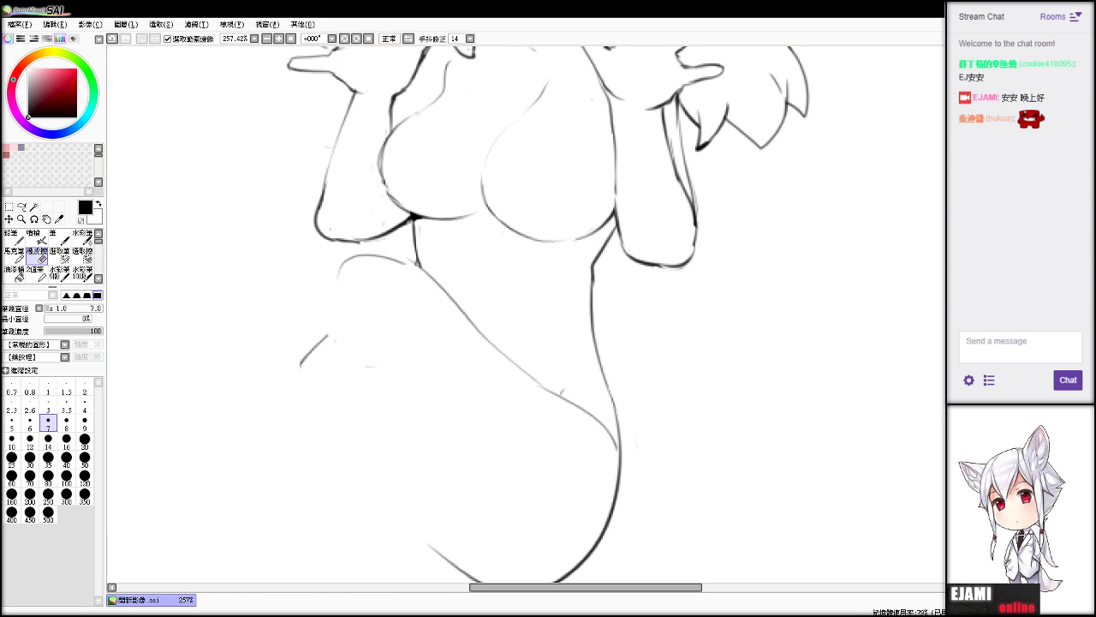
Draw the far knee as a small arch beside the raised thigh and erase the old diagonal stroke below it.
drag(377, 385, 604, 526)
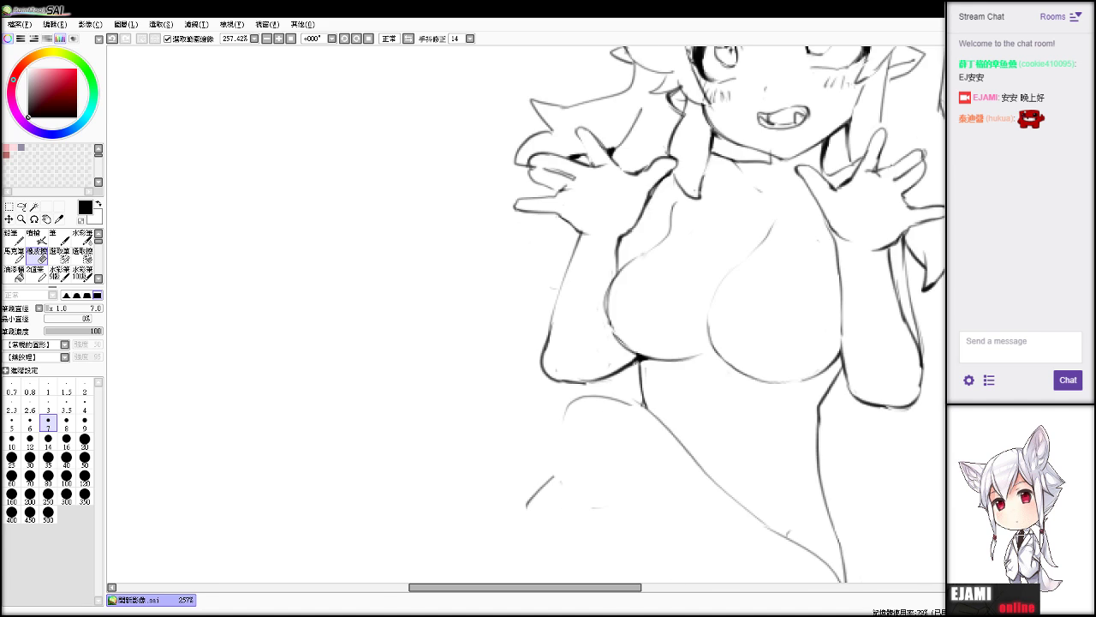
scroll(526, 314, down, 3)
scroll(526, 315, up, 1)
mouse_move(496, 356)
mouse_down()
mouse_move(428, 279)
mouse_move(429, 296)
mouse_up()
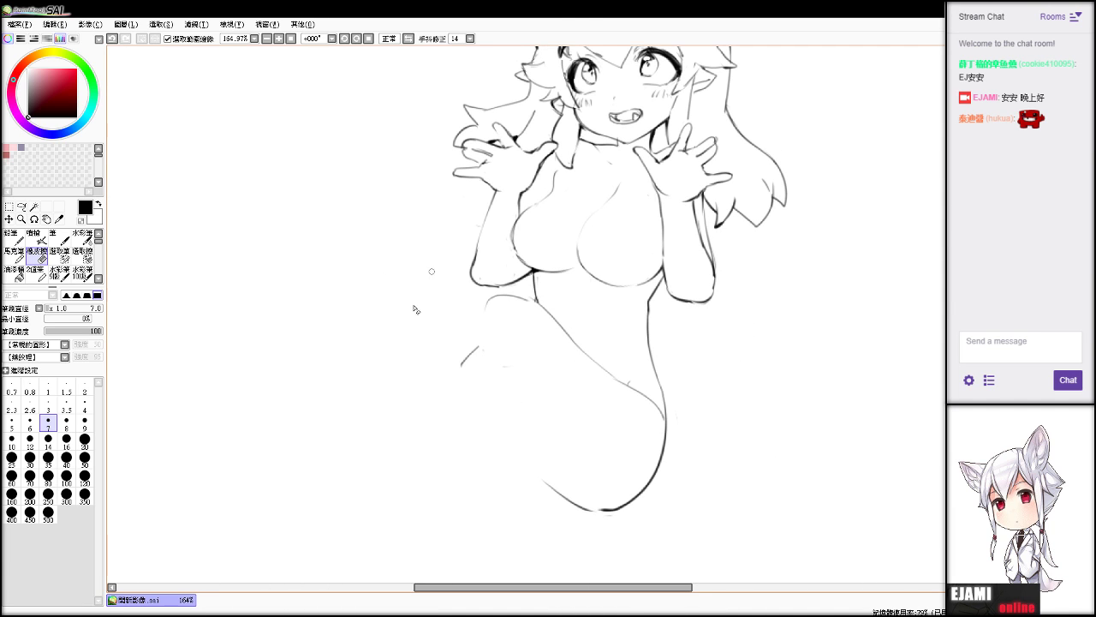
key(n)
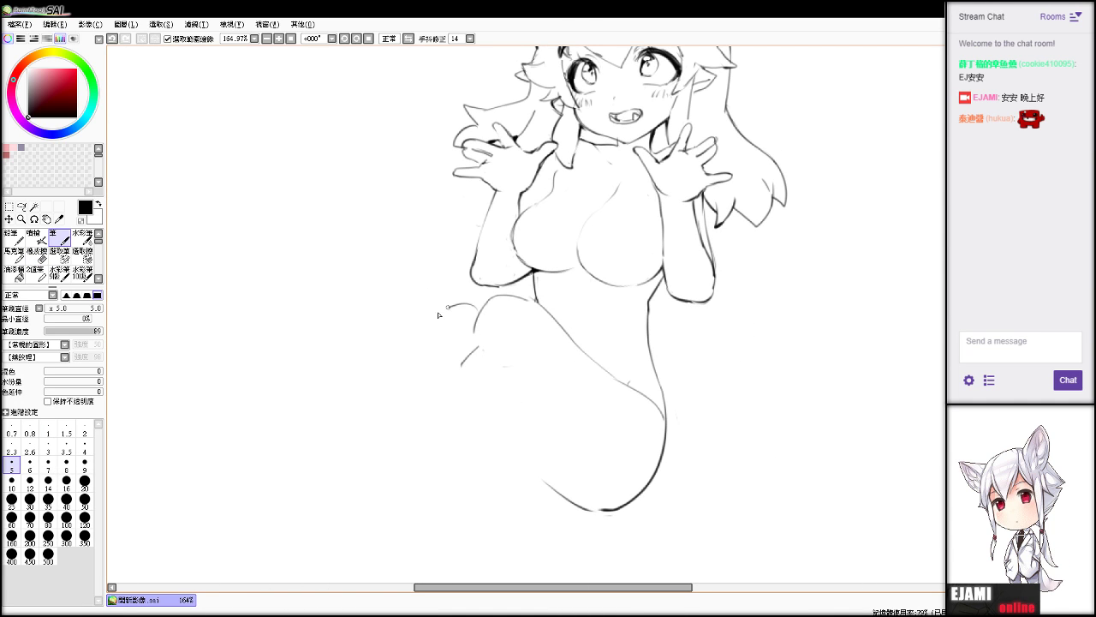
key(ctrl+z)
drag(426, 327, 478, 330)
key(e)
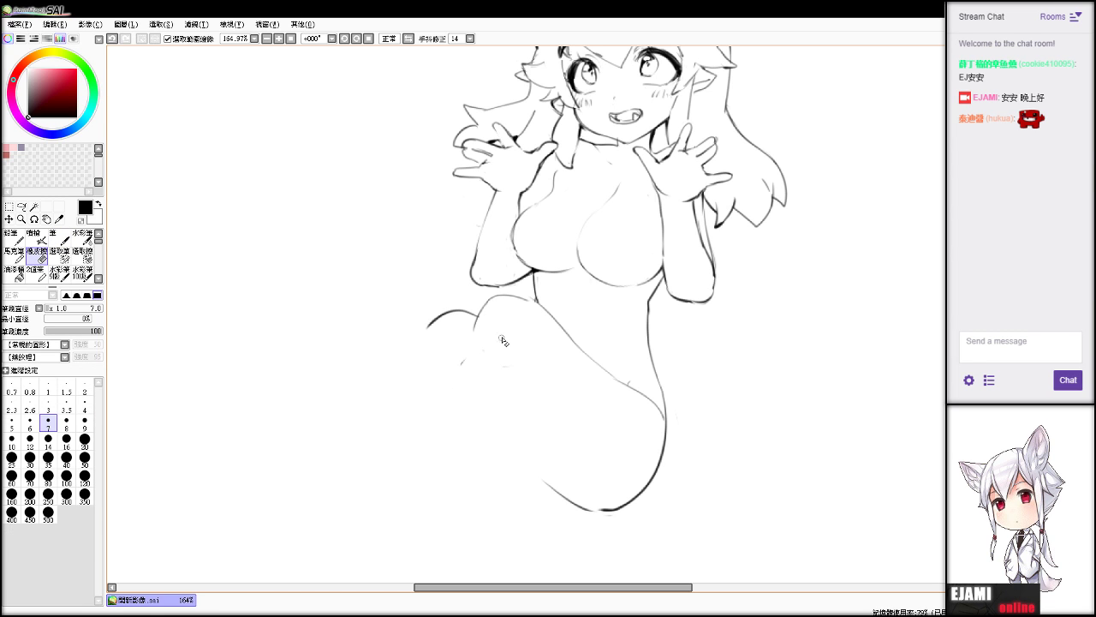
drag(465, 359, 461, 367)
Draw the front line of the near lower leg, running from the knee down in a long gentle curve.
key(b)
drag(474, 334, 443, 495)
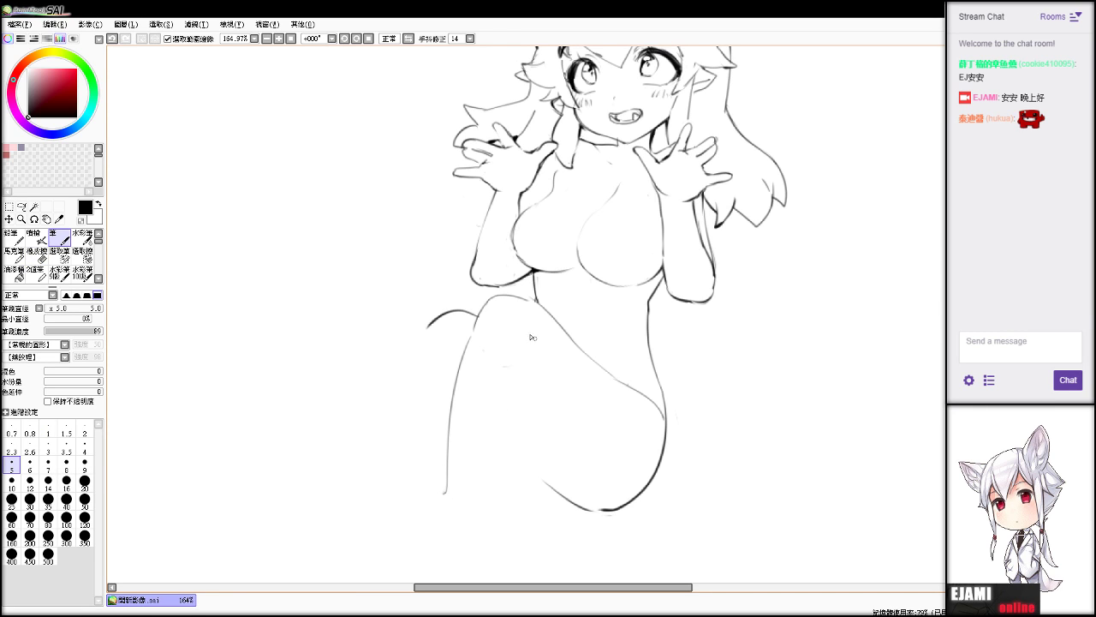
key(ctrl+z)
drag(473, 334, 449, 524)
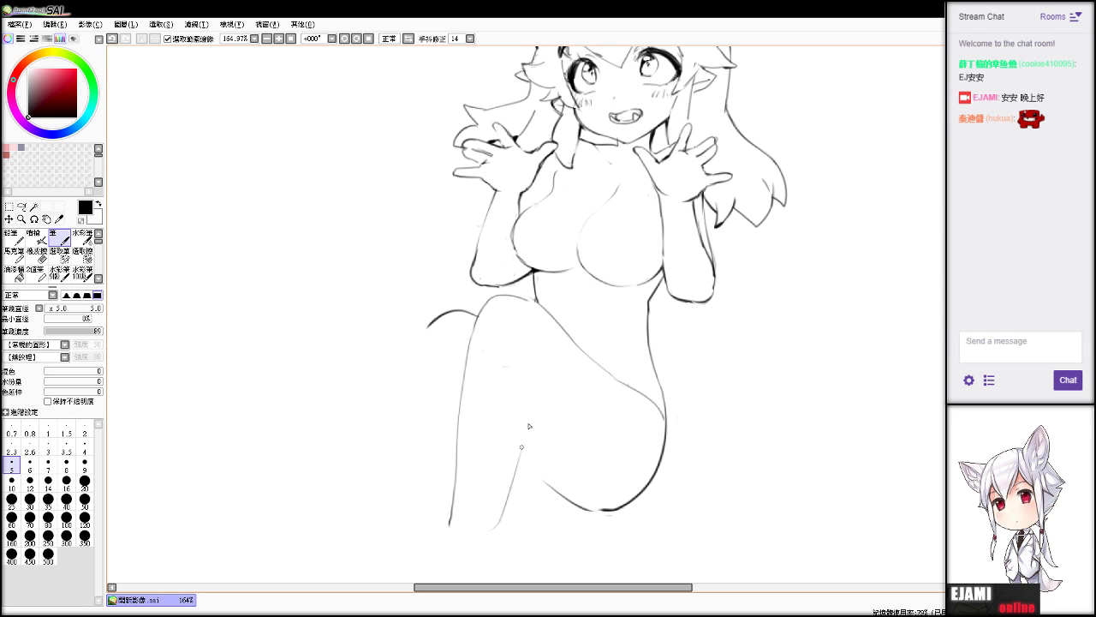
Draw the near leg's calf line from behind the knee, tapering down towards the ankle.
key(ctrl+z)
drag(498, 497, 492, 512)
key(ctrl+z)
drag(535, 357, 493, 534)
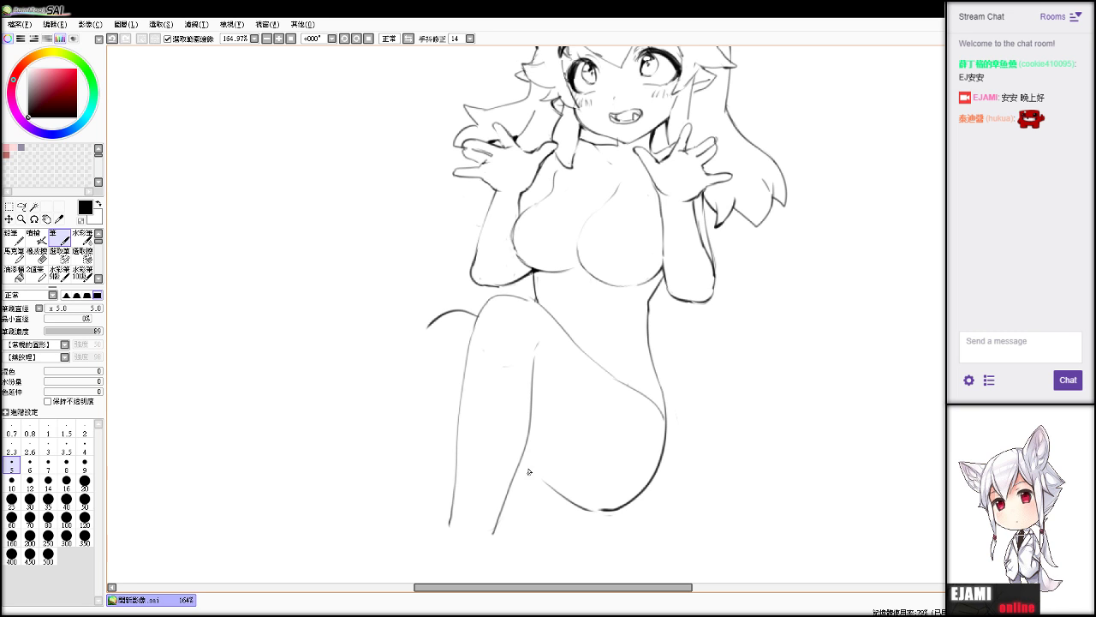
Draw the hip's lower contour through to the back of the near leg and clean up the stroke with the eraser.
mouse_move(527, 462)
mouse_down()
mouse_move(570, 504)
mouse_move(600, 511)
mouse_up()
key(e)
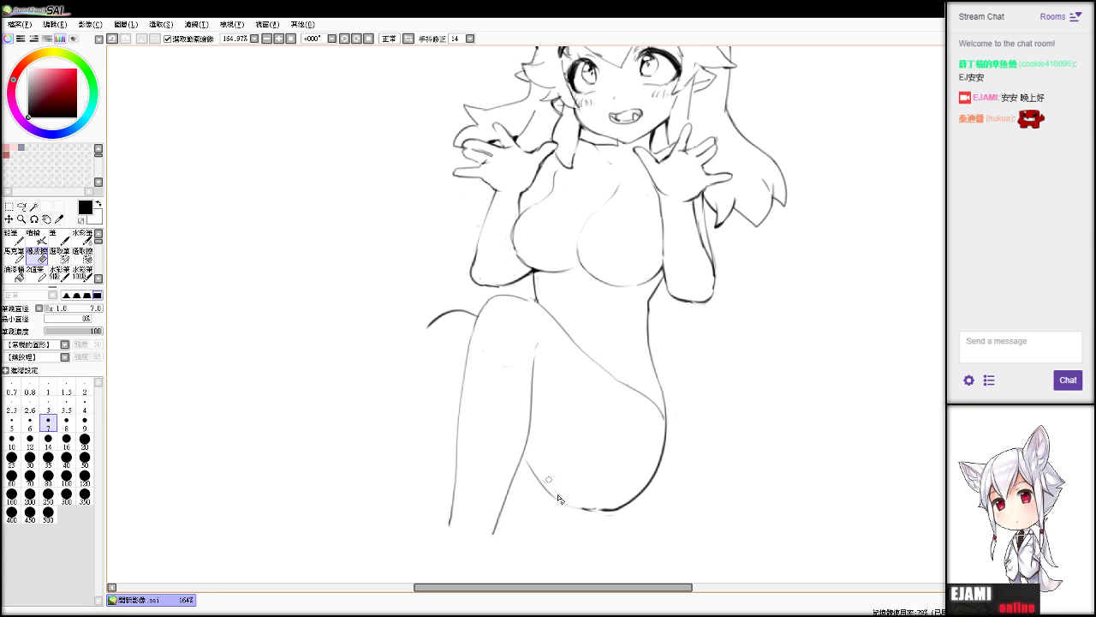
key(n)
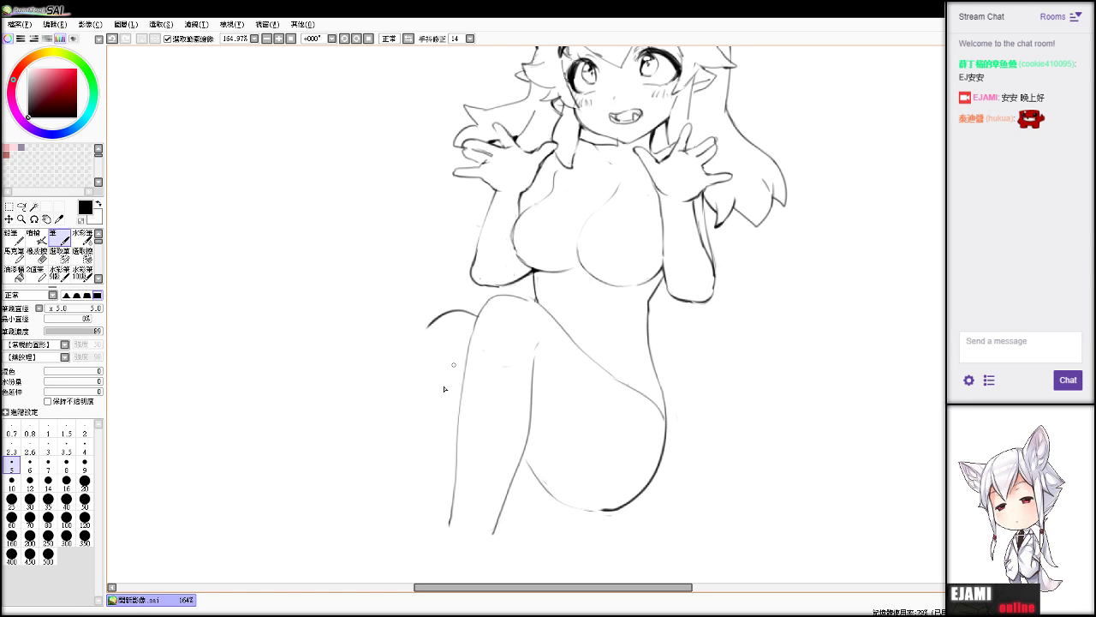
Draw a short curve for the far thigh beside the near shin and a short crease behind the near leg.
drag(452, 412, 463, 466)
key(ctrl+z)
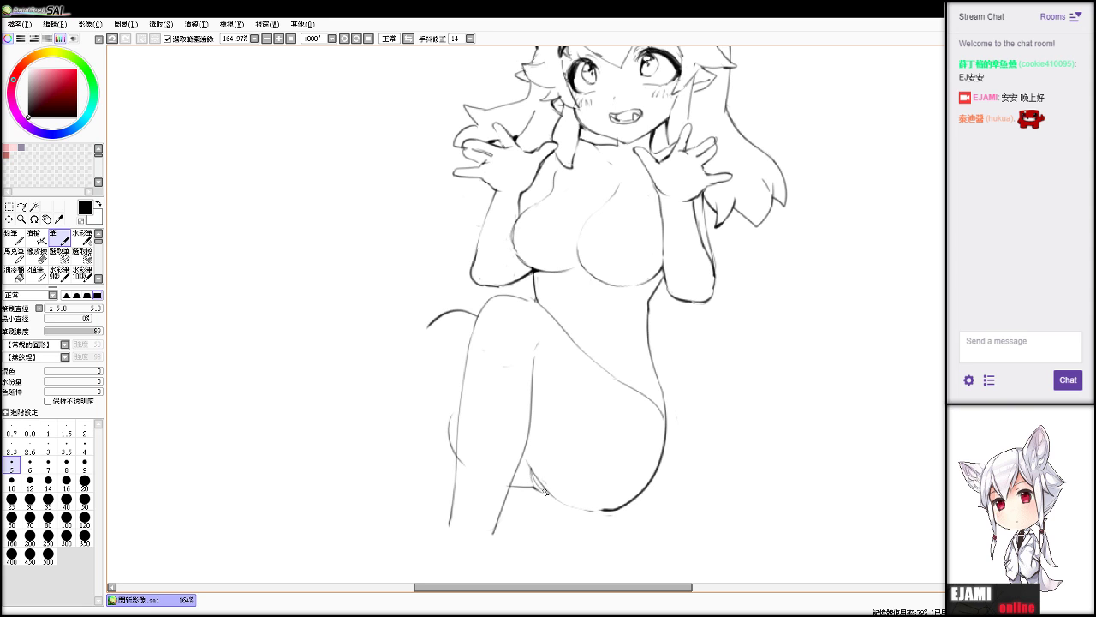
drag(547, 494, 550, 496)
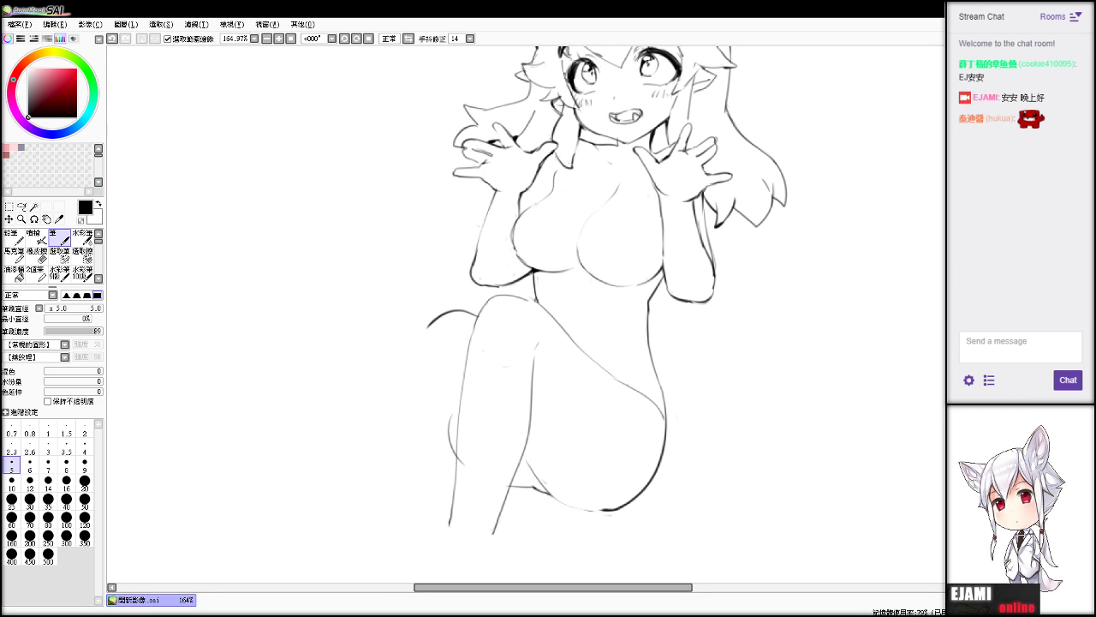
scroll(546, 312, up, 5)
scroll(546, 312, down, 8)
scroll(555, 315, up, 2)
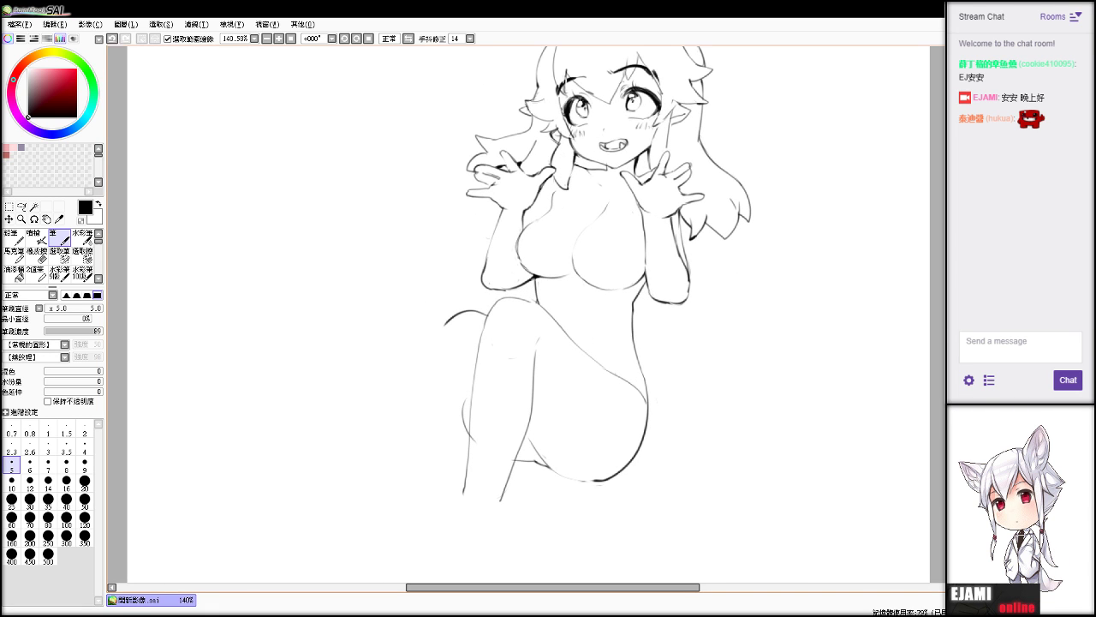
Redraw the short crease behind the near leg and blend it into the hip's lower contour.
key(ctrl+z)
key(ctrl+z)
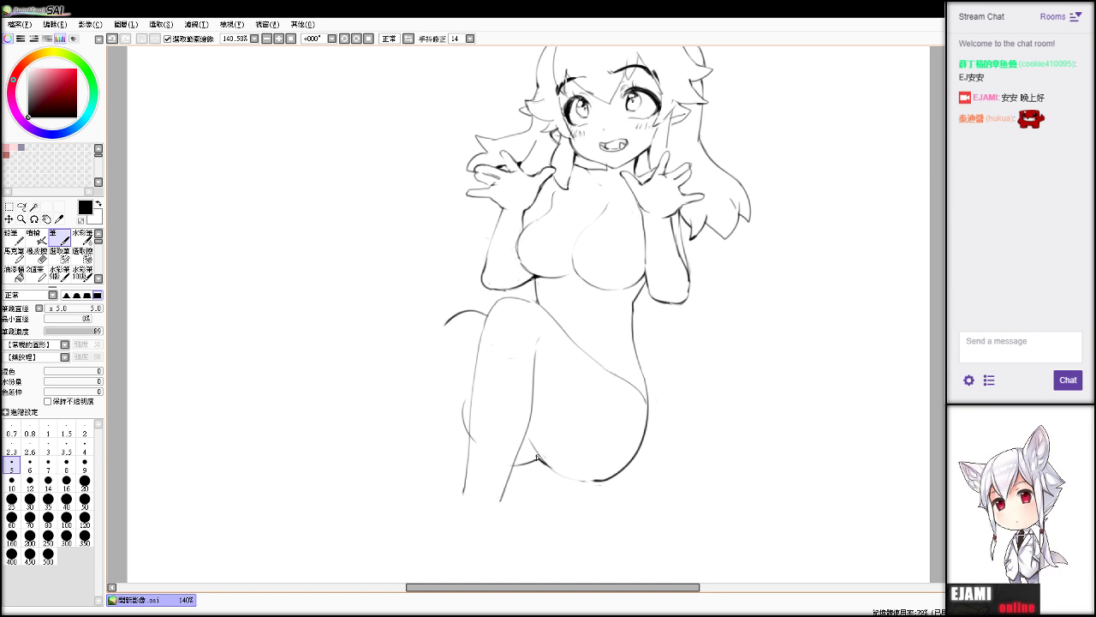
key(e)
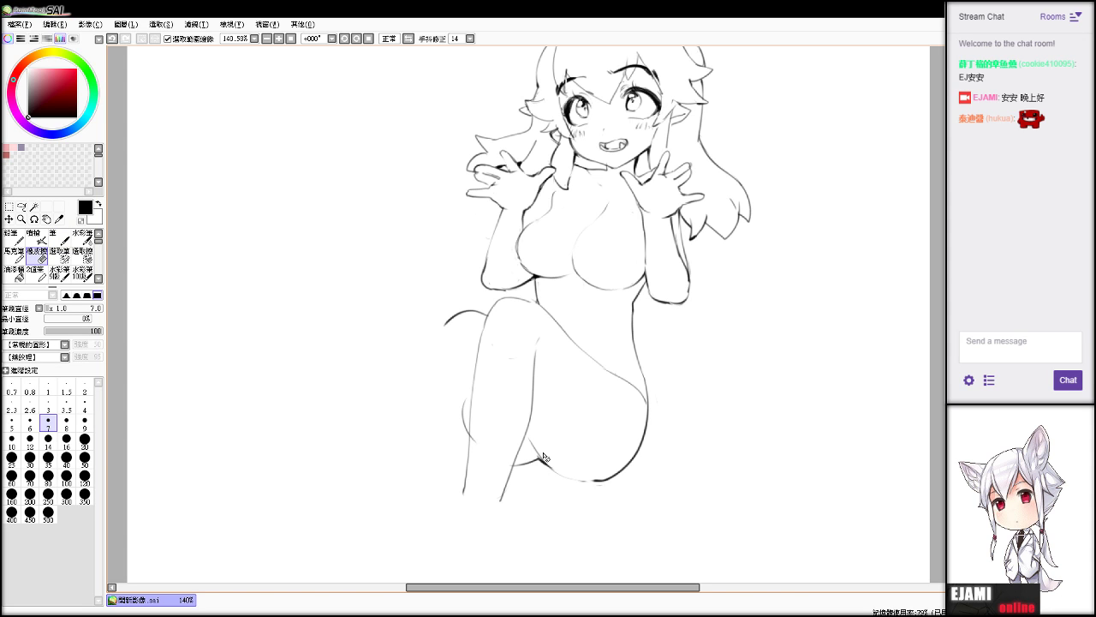
key(b)
mouse_move(549, 466)
mouse_down()
mouse_move(586, 481)
mouse_move(611, 472)
mouse_move(547, 465)
mouse_move(595, 483)
mouse_move(615, 475)
mouse_move(588, 481)
mouse_up()
key(ctrl+z)
key(e)
key(b)
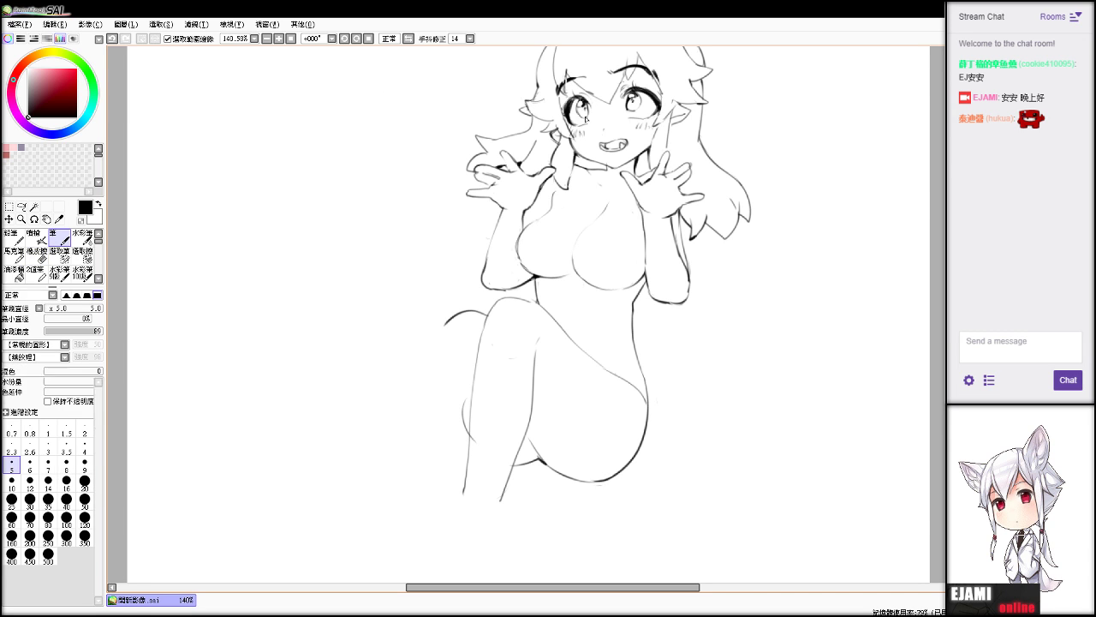
Refine the pupil and iris lines of the eye on the drawing's left side, alternating brush and eraser.
key(e)
key(b)
key(e)
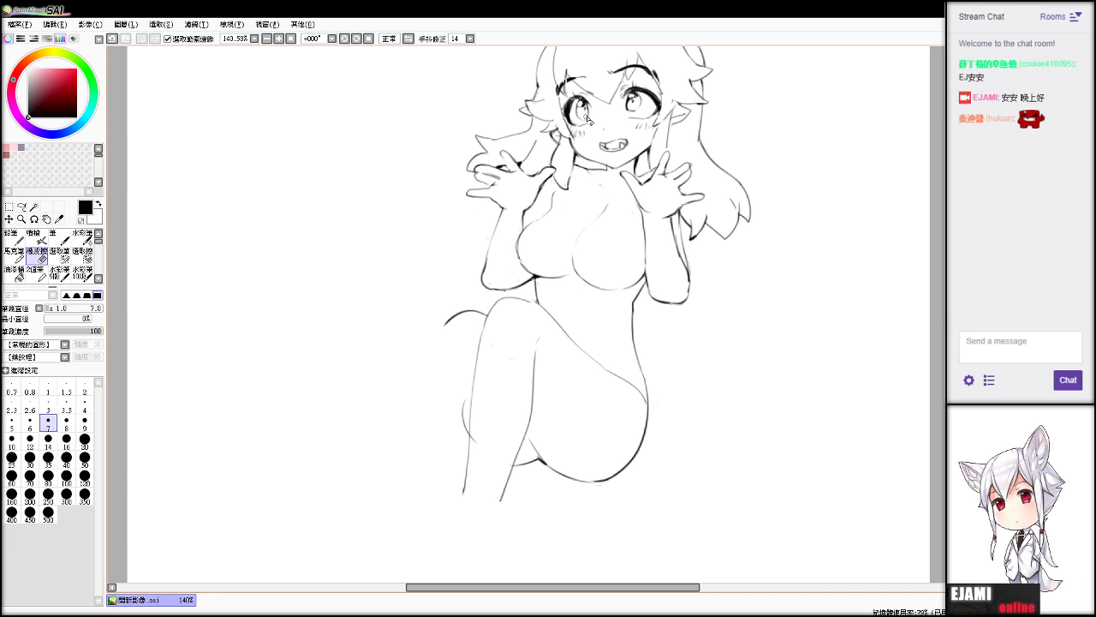
key(b)
key(e)
key(b)
key(e)
Redraw the pupil and iris details in the eye on the drawing's right side and tidy them with the eraser.
key(n)
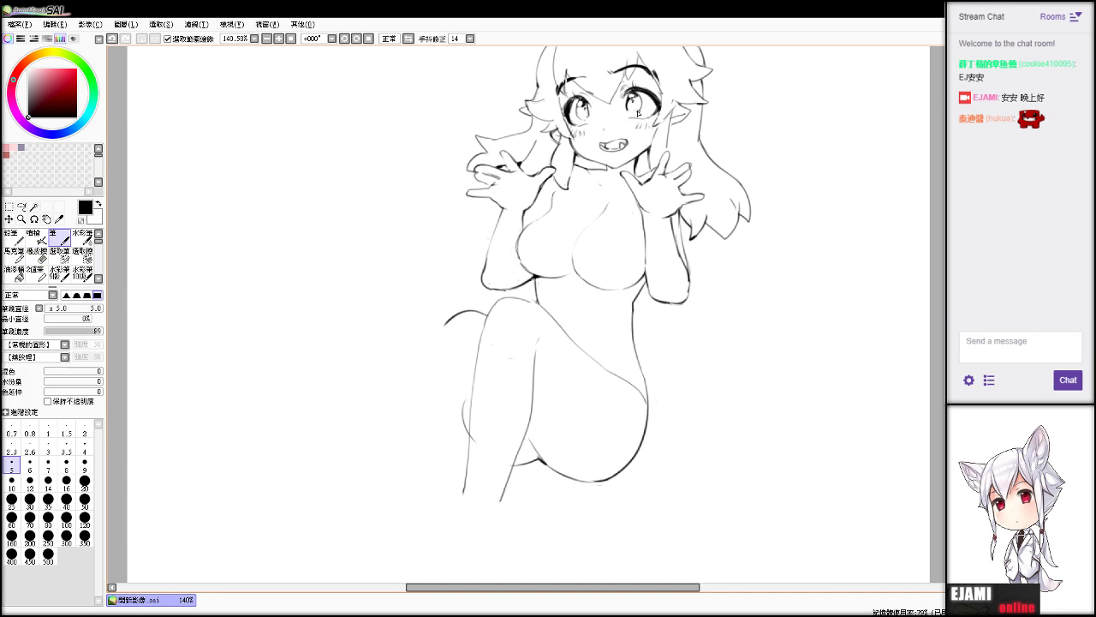
key(ctrl+z)
drag(630, 115, 640, 117)
key(e)
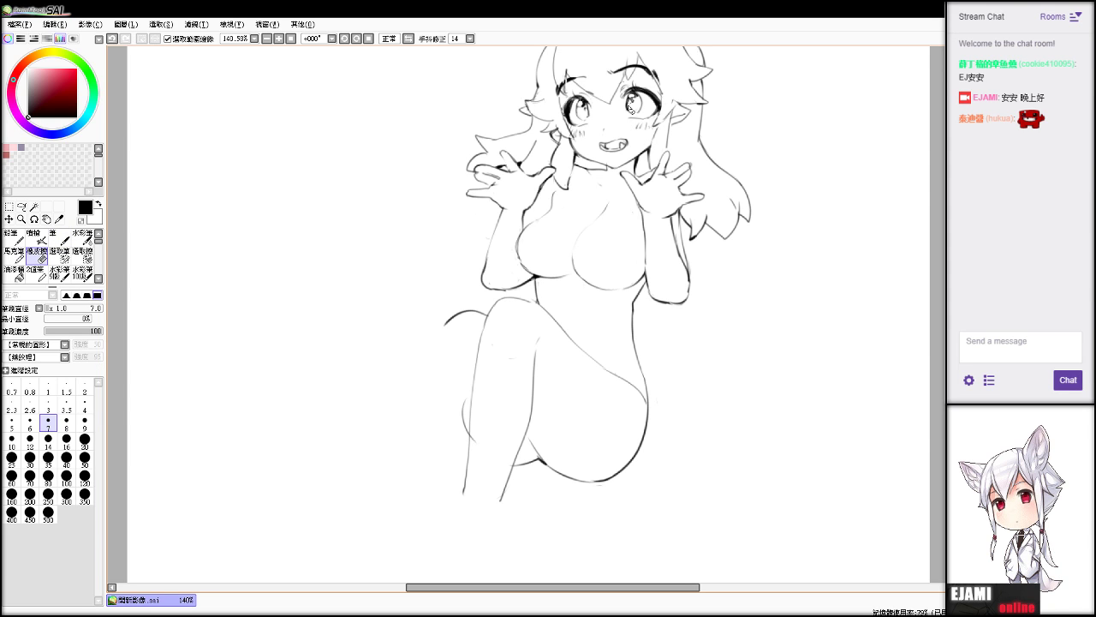
key(n)
key(e)
key(n)
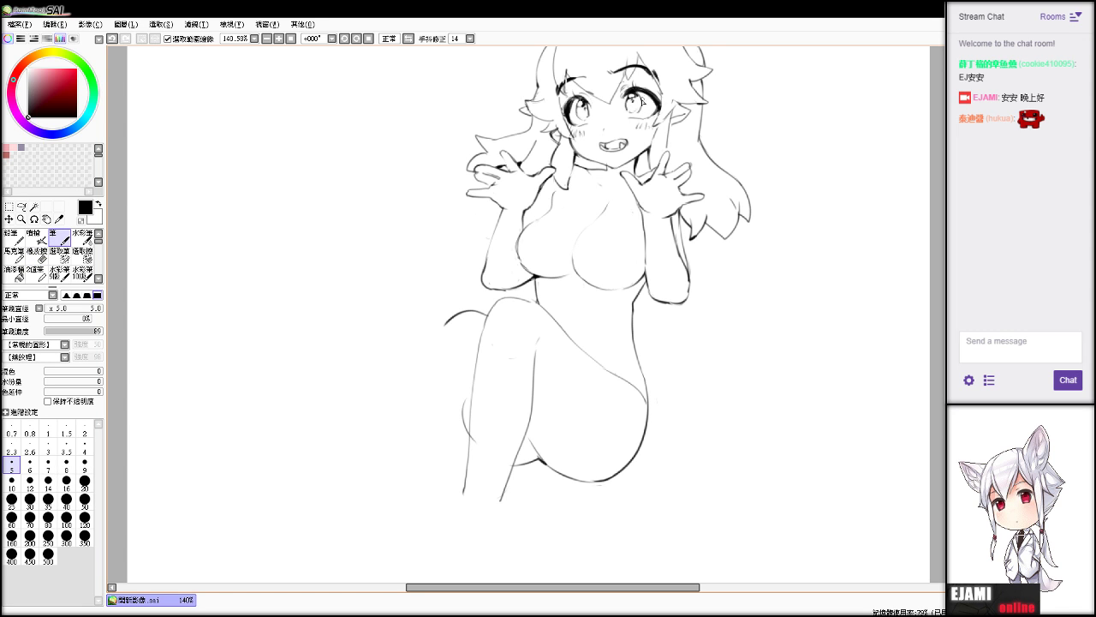
key(alt+Tab)
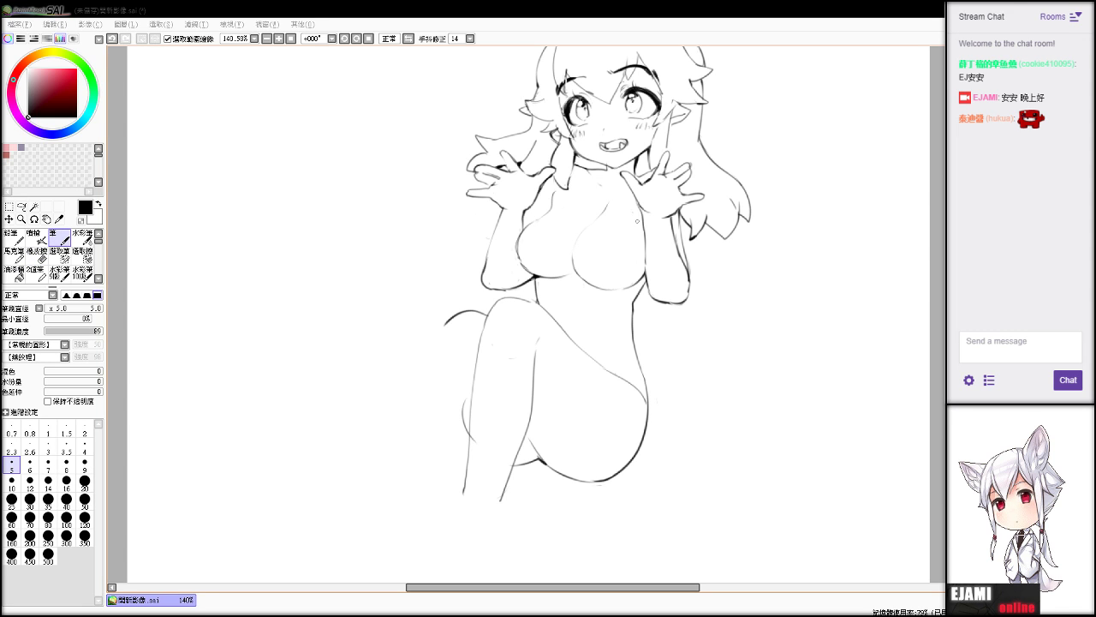
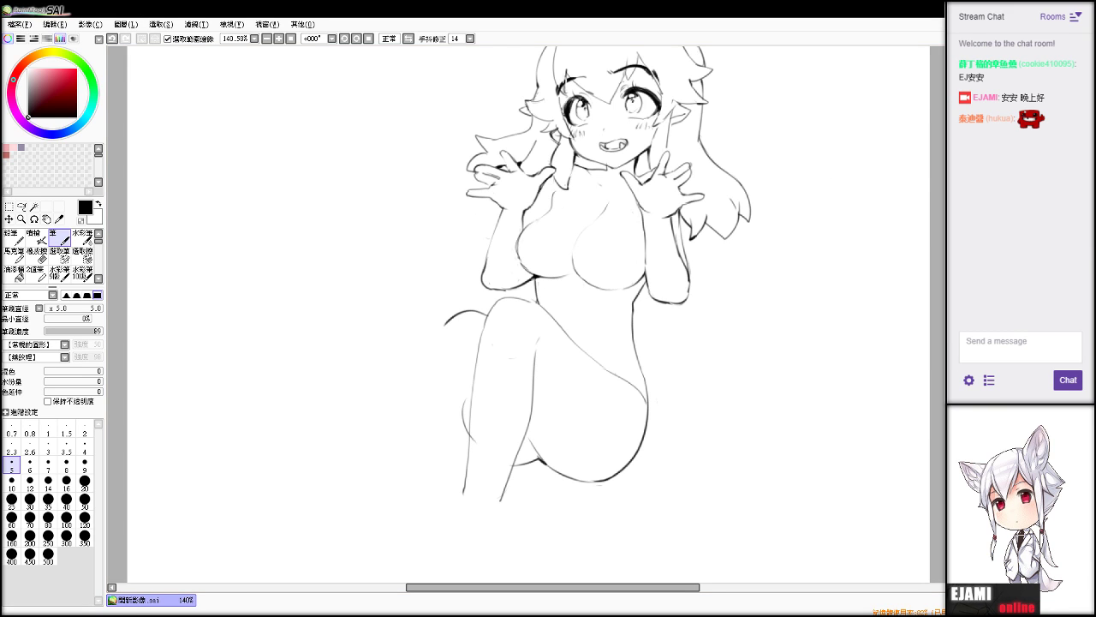
Redraw the upper edge of the hair lock above the left-side hand, joining it to the strands near the face.
scroll(458, 103, down, 1)
drag(595, 150, 518, 244)
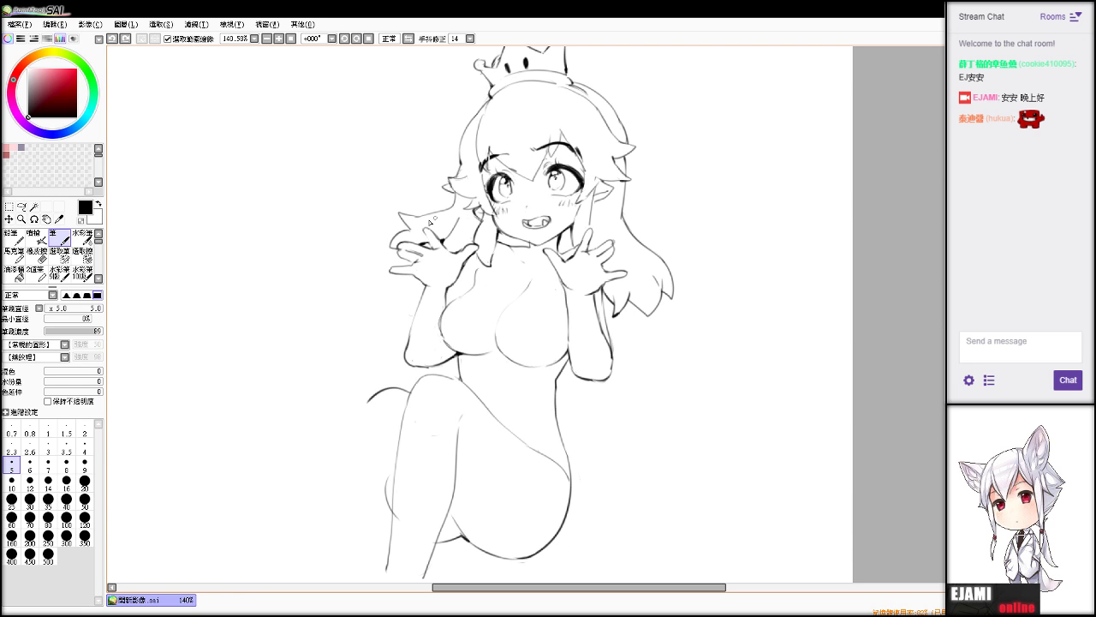
key(e)
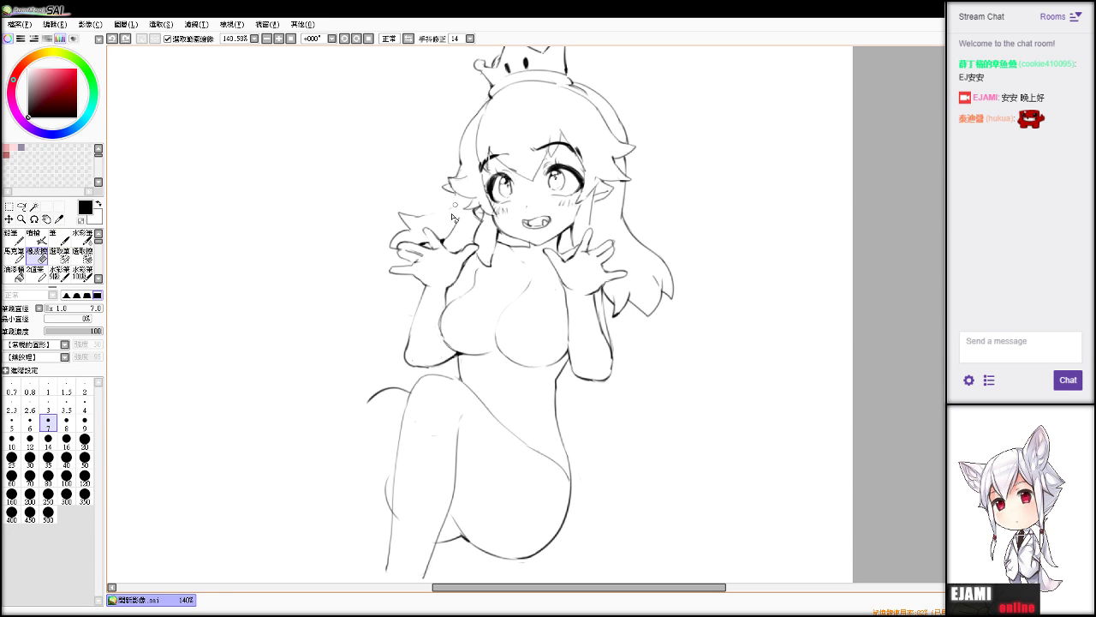
key(n)
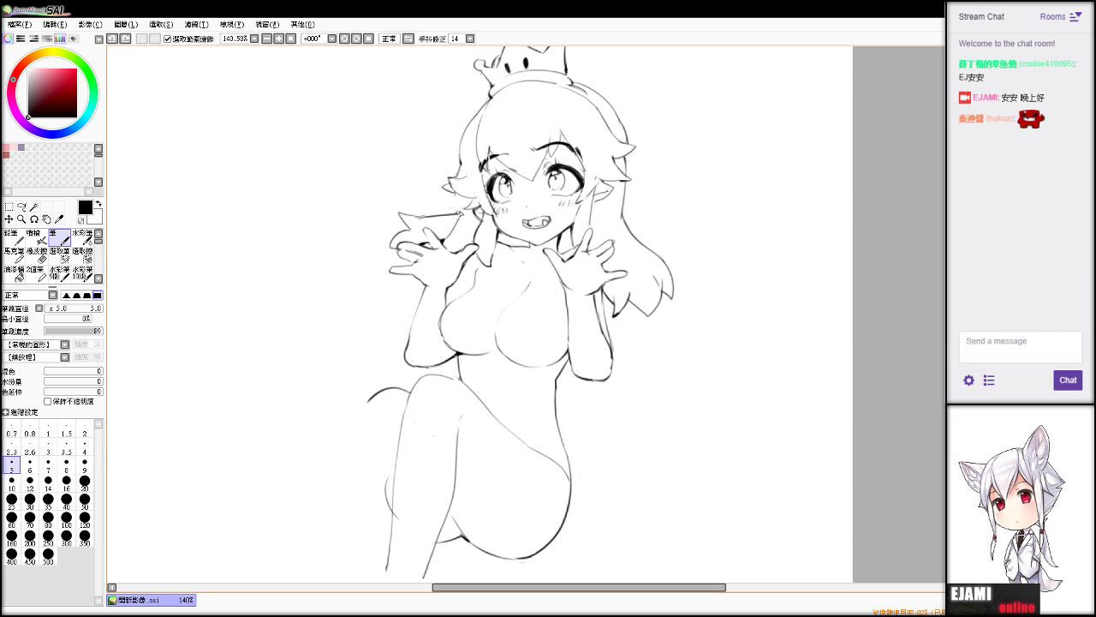
key(e)
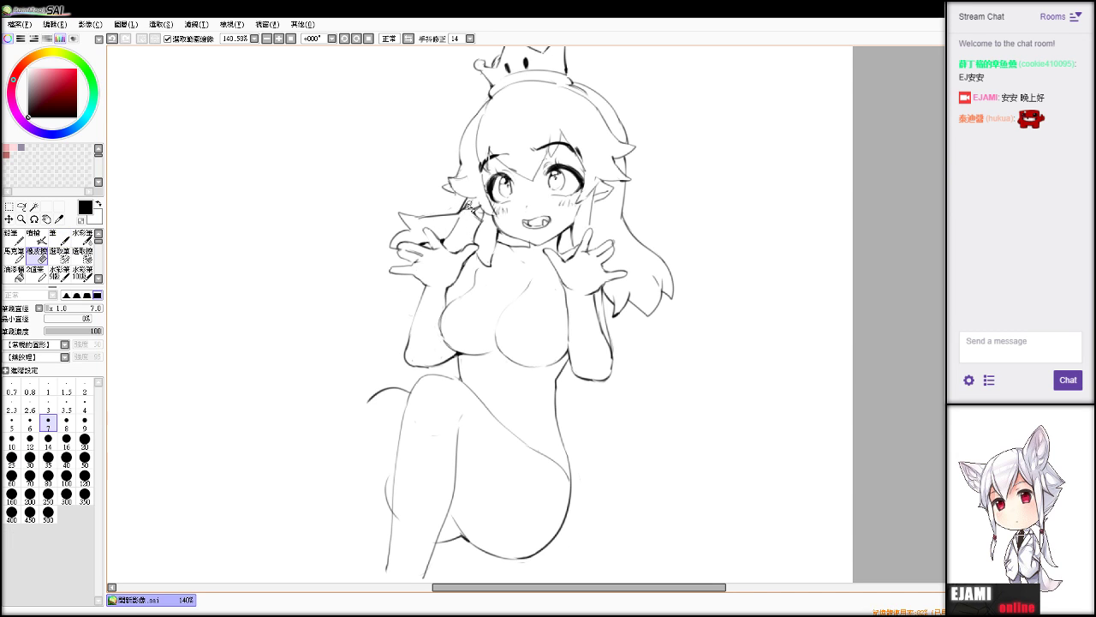
key(n)
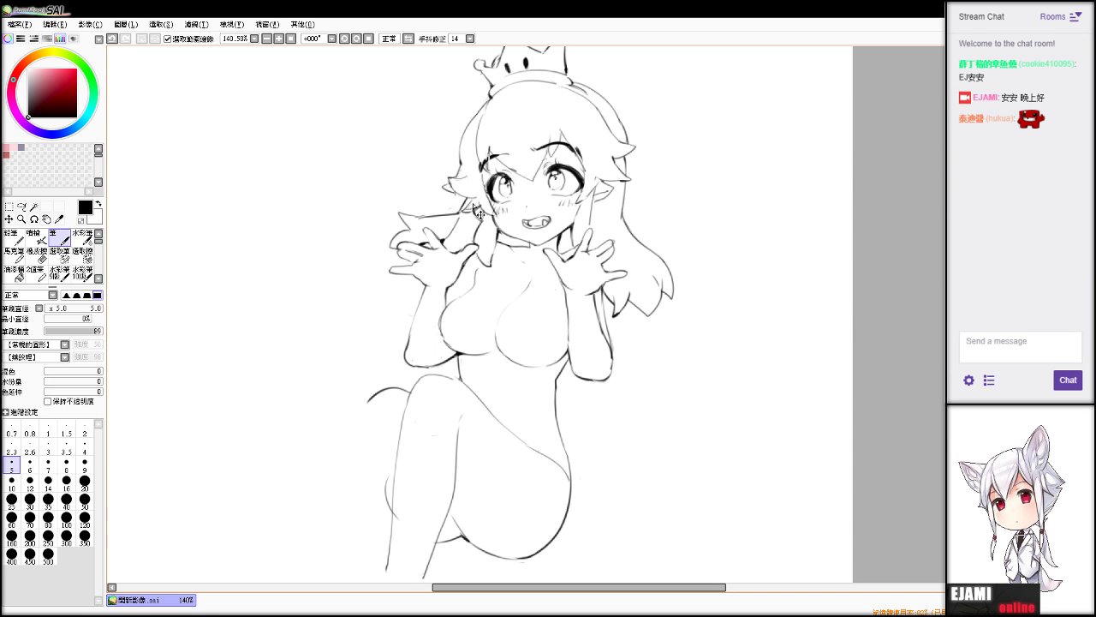
Rework the small hair strands beside the left cheek and erase the stray overlaps.
key(ctrl+z)
key(e)
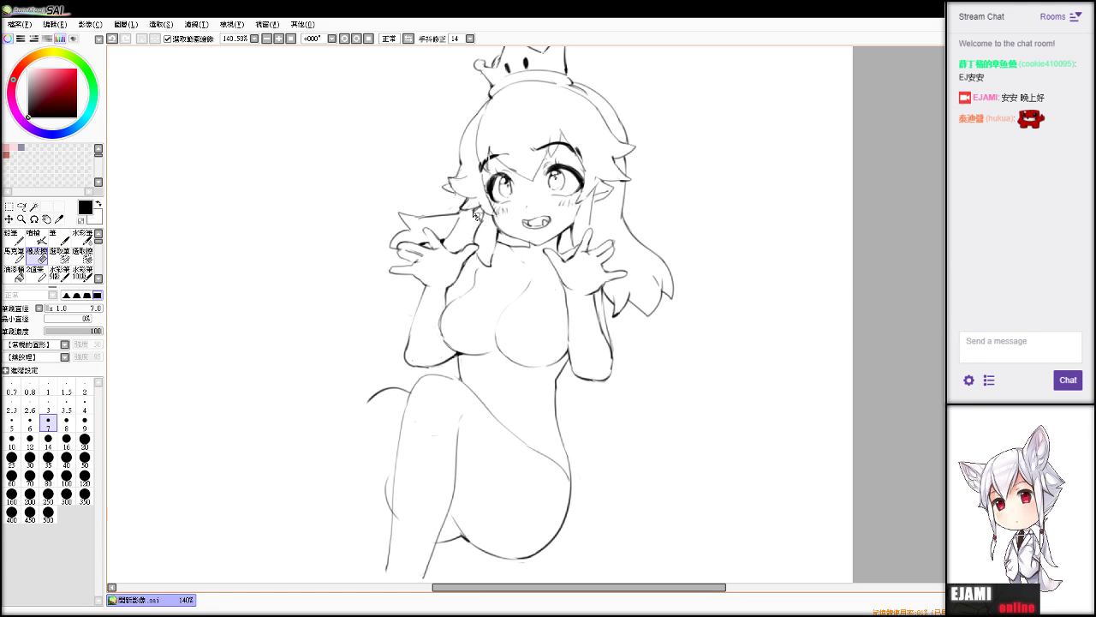
key(n)
key(e)
key(n)
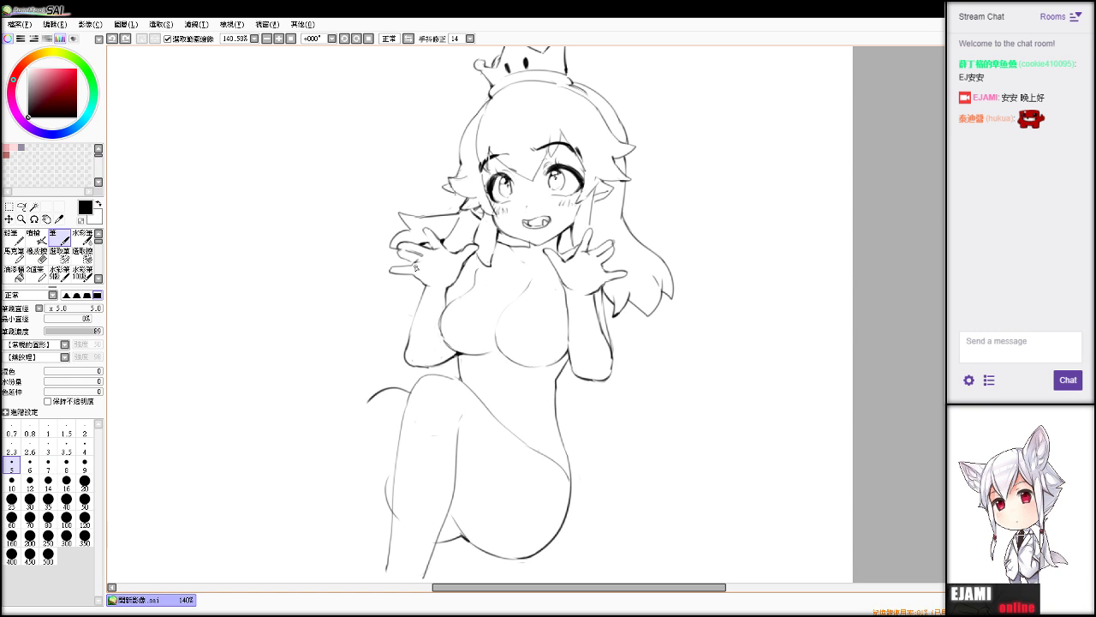
Draw the palm crease lines on the left-side raised hand and trim them with the eraser.
key(e)
key(n)
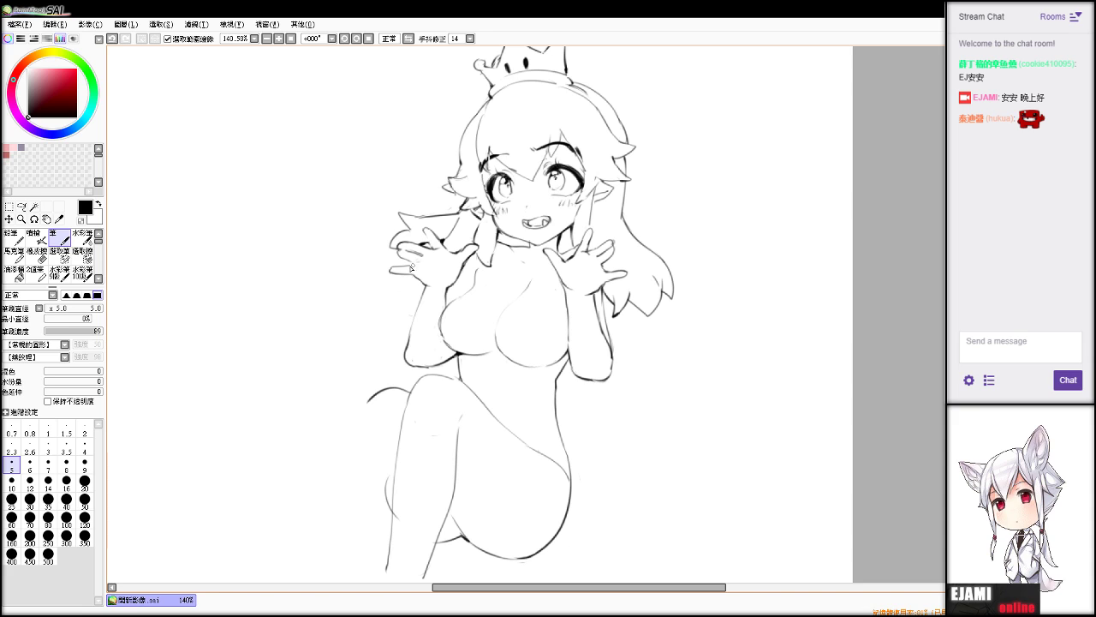
key(ctrl+z)
drag(418, 266, 442, 273)
key(e)
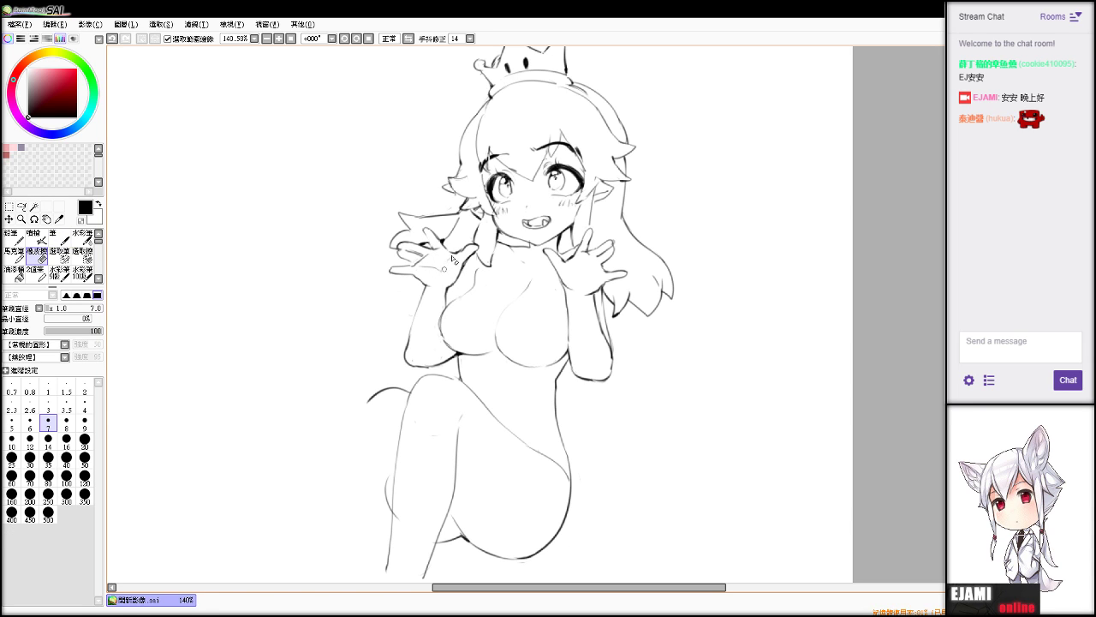
key(n)
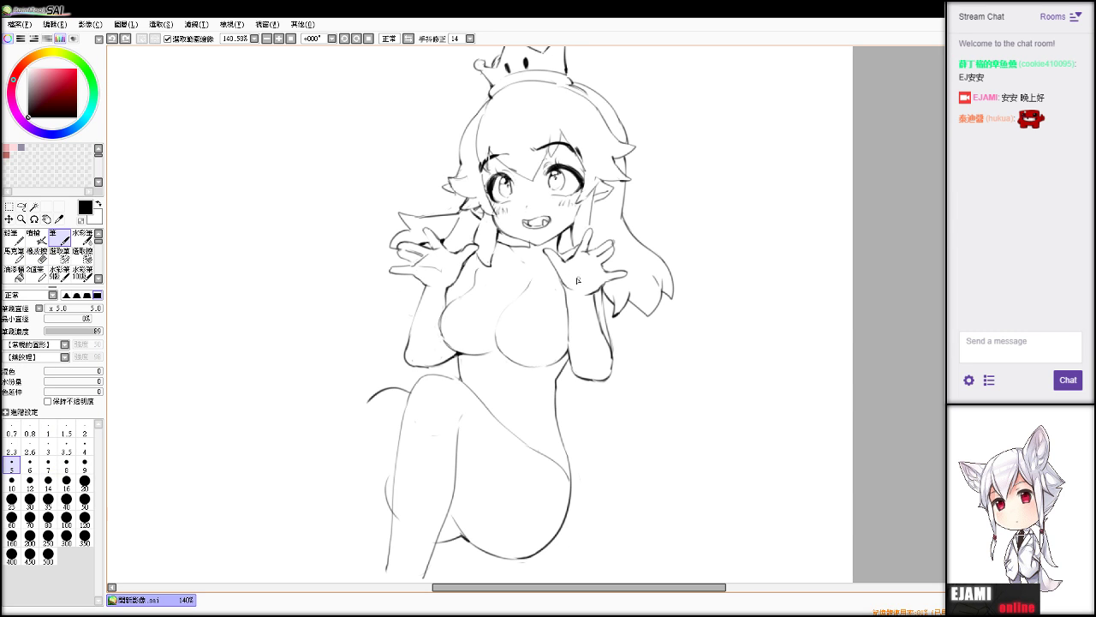
Draw the palm crease on the right-side raised hand and trim its ends.
key(e)
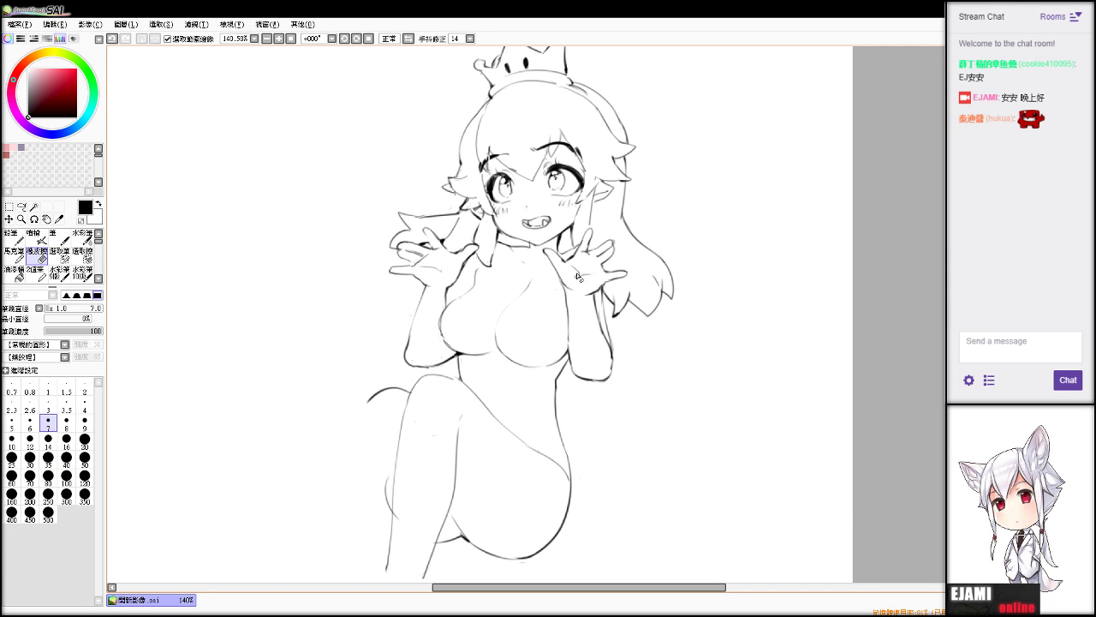
key(n)
key(e)
key(n)
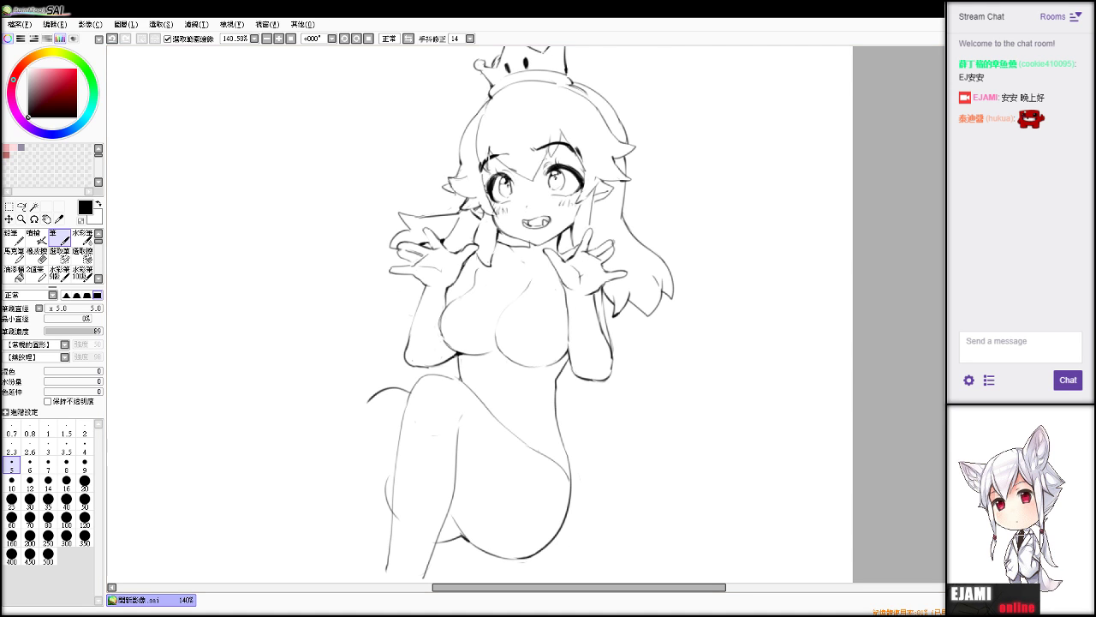
Try drawing the far lower leg slanting outward from the knee, with its shin and calf outlines.
scroll(569, 307, down, 3)
scroll(547, 314, up, 3)
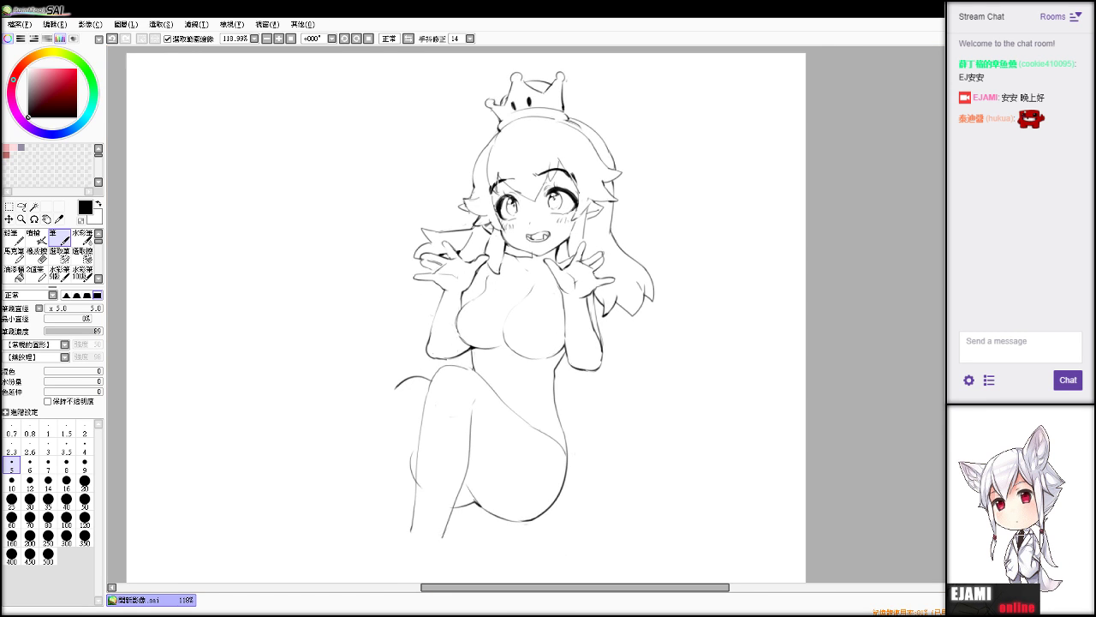
scroll(548, 315, down, 2)
mouse_move(396, 324)
mouse_down()
mouse_move(306, 460)
mouse_move(326, 469)
mouse_move(356, 452)
mouse_up()
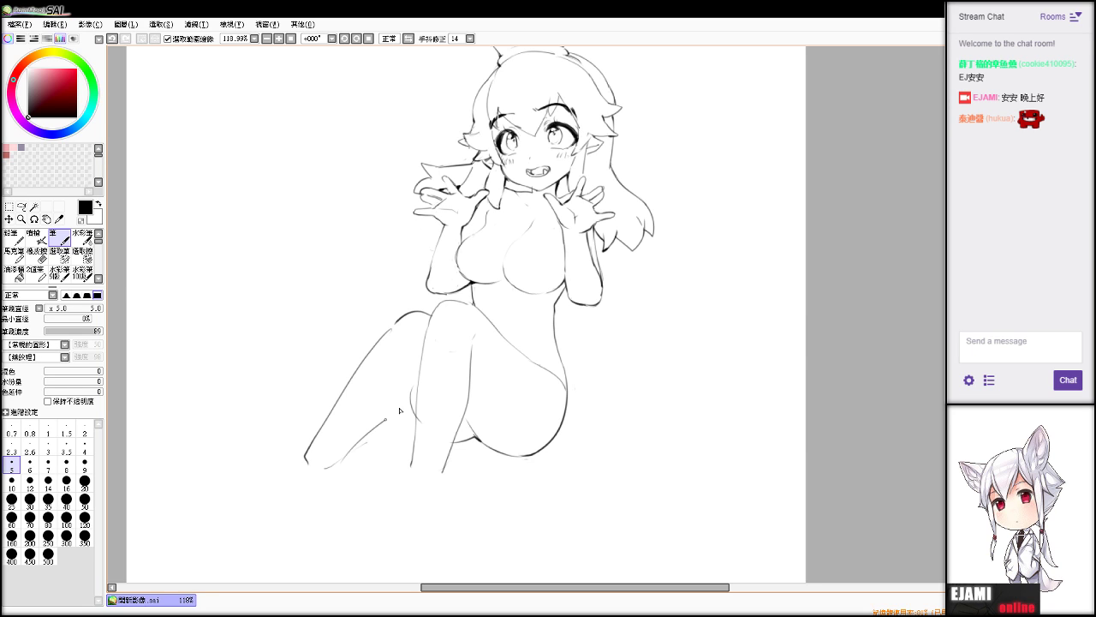
key(ctrl+z)
drag(356, 448, 418, 358)
key(ctrl+z)
mouse_move(357, 447)
mouse_down()
mouse_move(381, 429)
mouse_move(418, 358)
mouse_up()
key(ctrl+z)
mouse_move(357, 447)
mouse_down()
mouse_move(407, 400)
mouse_move(417, 366)
mouse_up()
key(e)
key(n)
Draw a nearly vertical outline for the far lower leg, running from the knee down to a short ankle line.
drag(390, 340, 315, 464)
key(ctrl+z)
drag(378, 375, 362, 490)
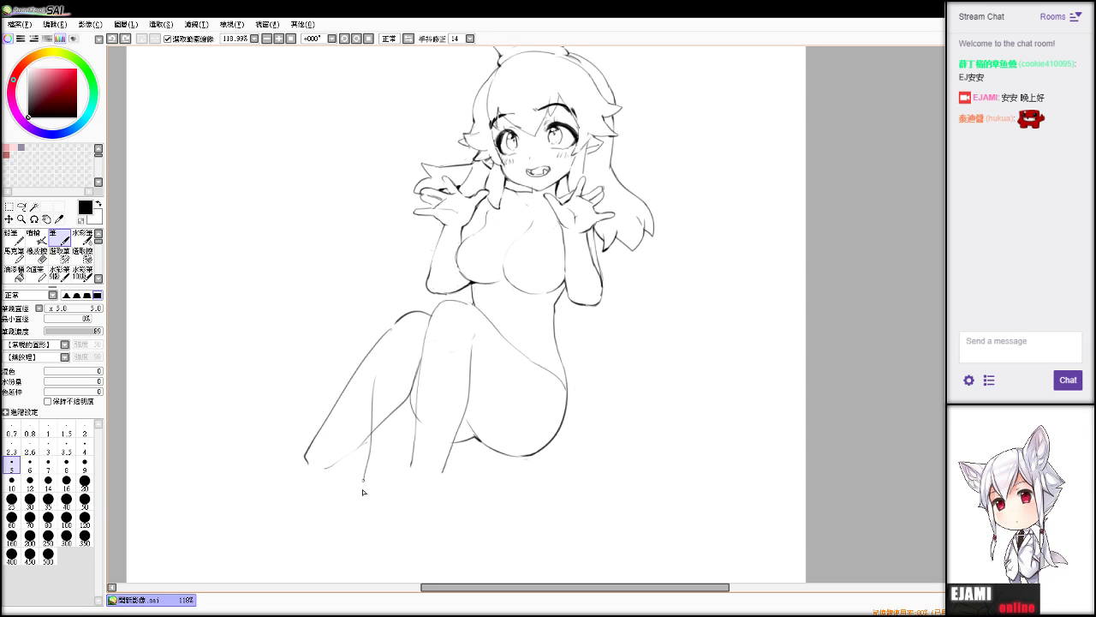
key(ctrl+z)
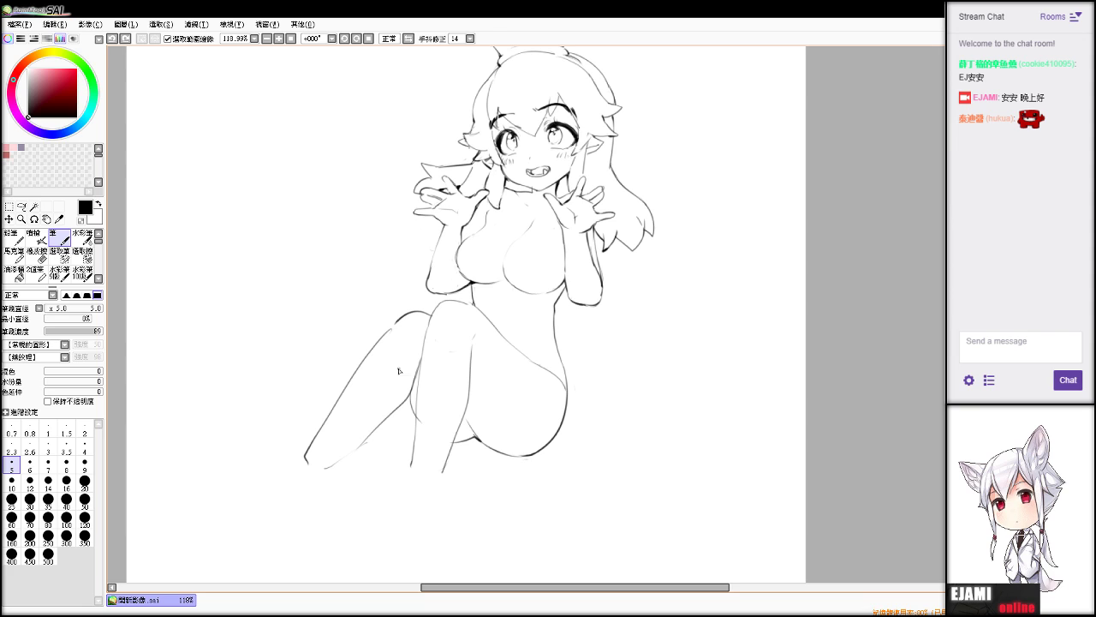
drag(399, 328, 382, 417)
key(ctrl+z)
mouse_move(396, 330)
mouse_down()
mouse_move(374, 471)
mouse_move(391, 505)
mouse_up()
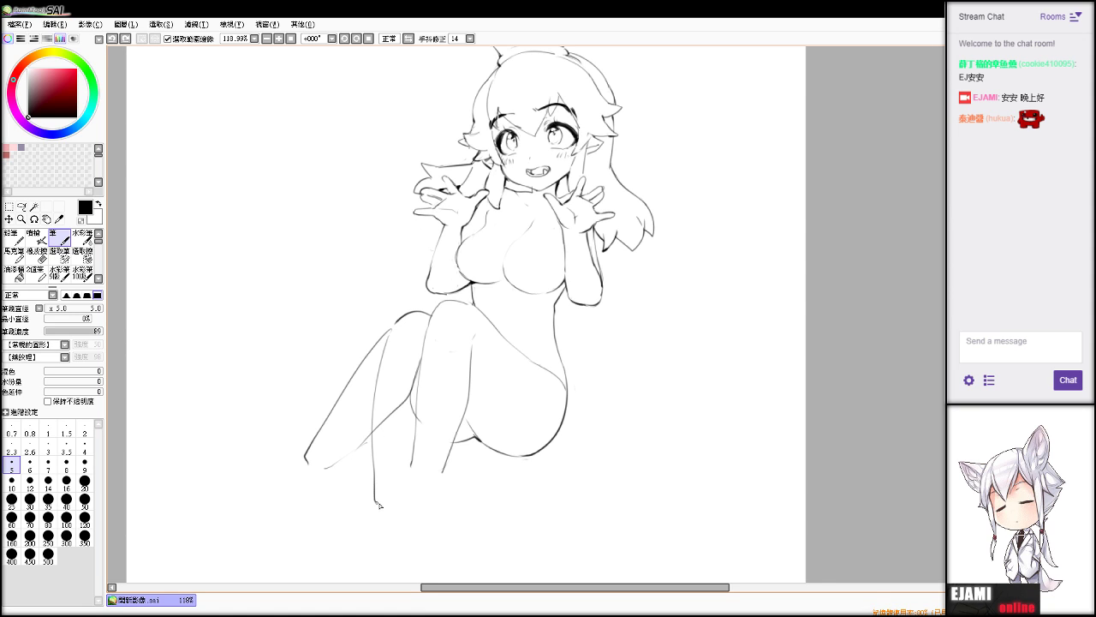
Enlarge the eraser and remove the slanting outlines of the far leg.
key(e)
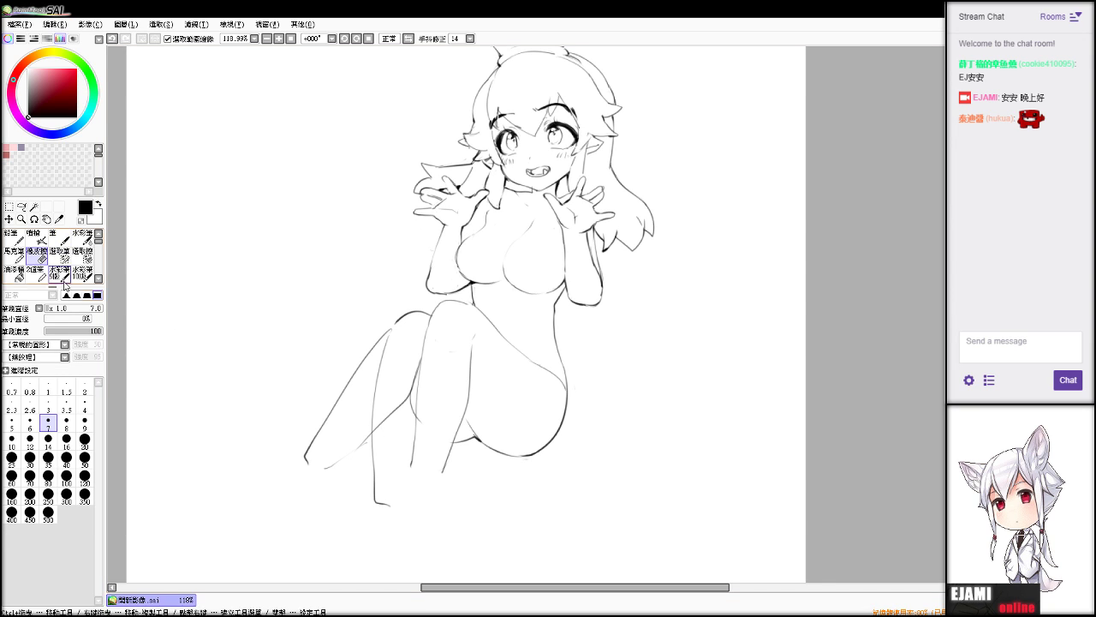
drag(61, 318, 46, 319)
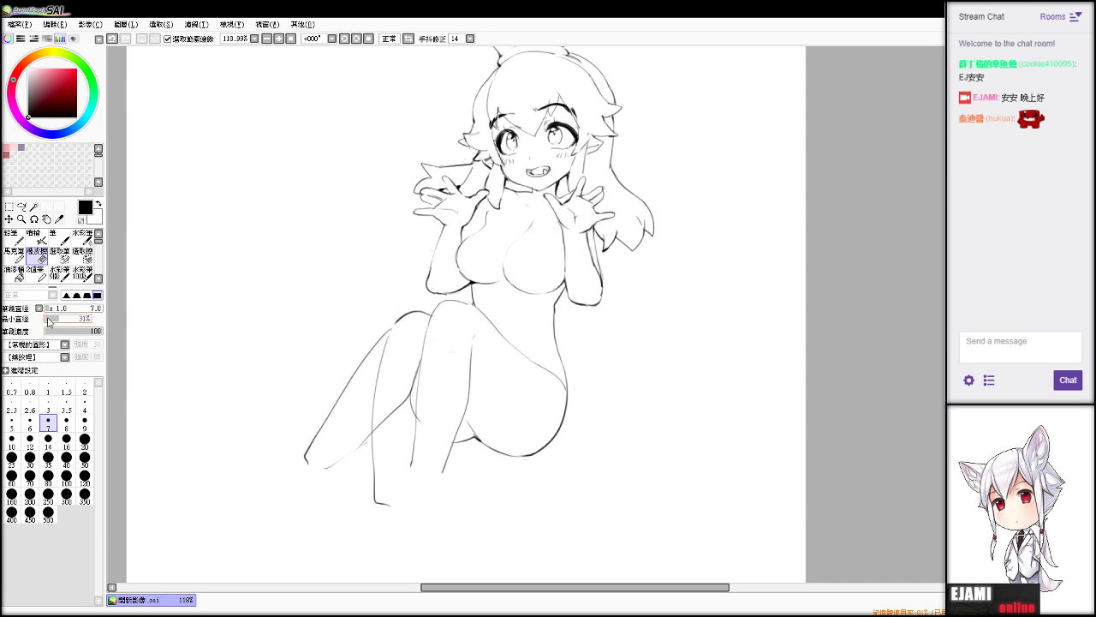
click(69, 308)
mouse_move(330, 390)
mouse_down()
mouse_move(353, 357)
mouse_move(328, 456)
mouse_move(383, 320)
mouse_move(365, 360)
mouse_move(381, 348)
mouse_move(354, 458)
mouse_move(392, 384)
mouse_move(400, 407)
mouse_move(407, 383)
mouse_move(406, 423)
mouse_move(369, 436)
mouse_up()
Rework the near leg's shin line and erase the leftover far-thigh curve beside it.
key(b)
mouse_move(424, 347)
mouse_down()
mouse_move(407, 458)
mouse_move(425, 352)
mouse_move(411, 470)
mouse_up()
key(ctrl+z)
key(e)
drag(428, 411, 429, 423)
key(b)
Set the eraser's size to 12.
key(e)
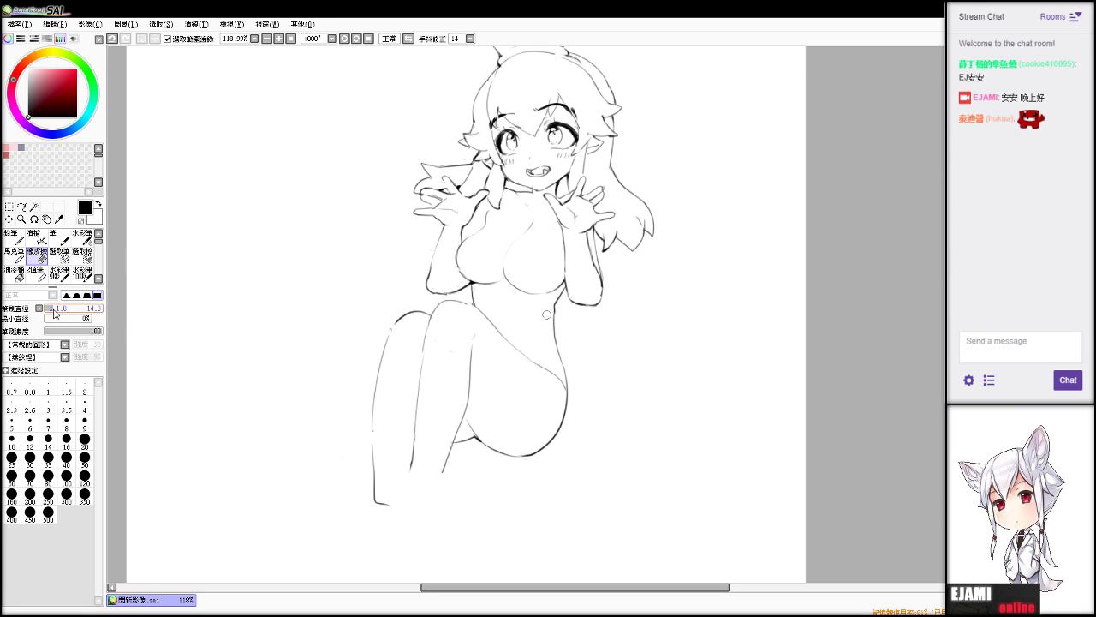
click(30, 439)
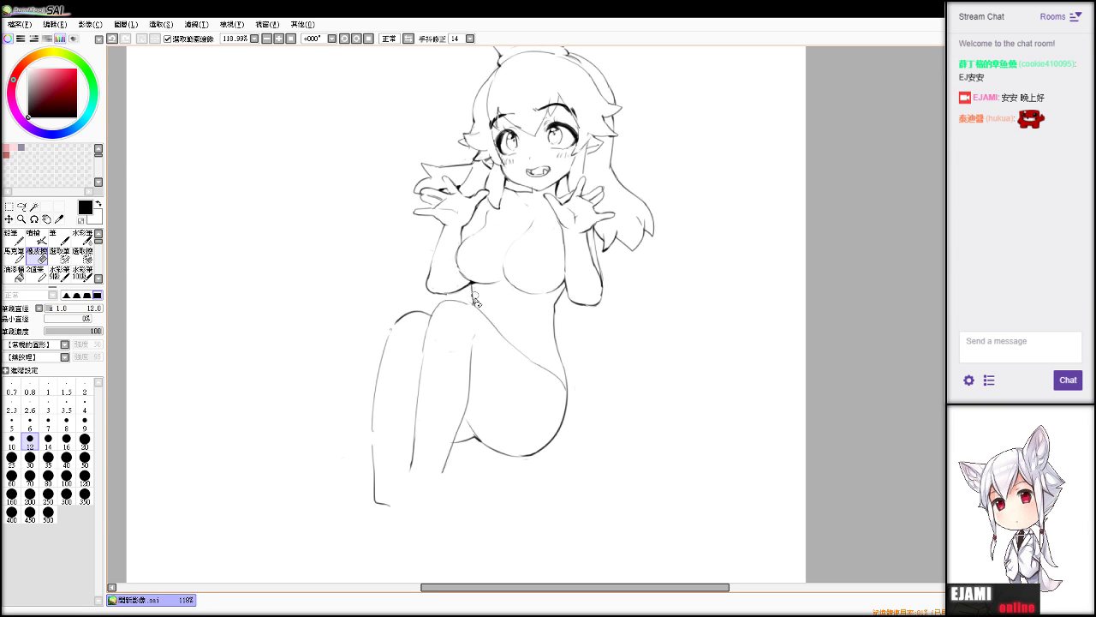
Erase the lower outer curve of the hip, from below the waist round to the underside of the thigh.
key(n)
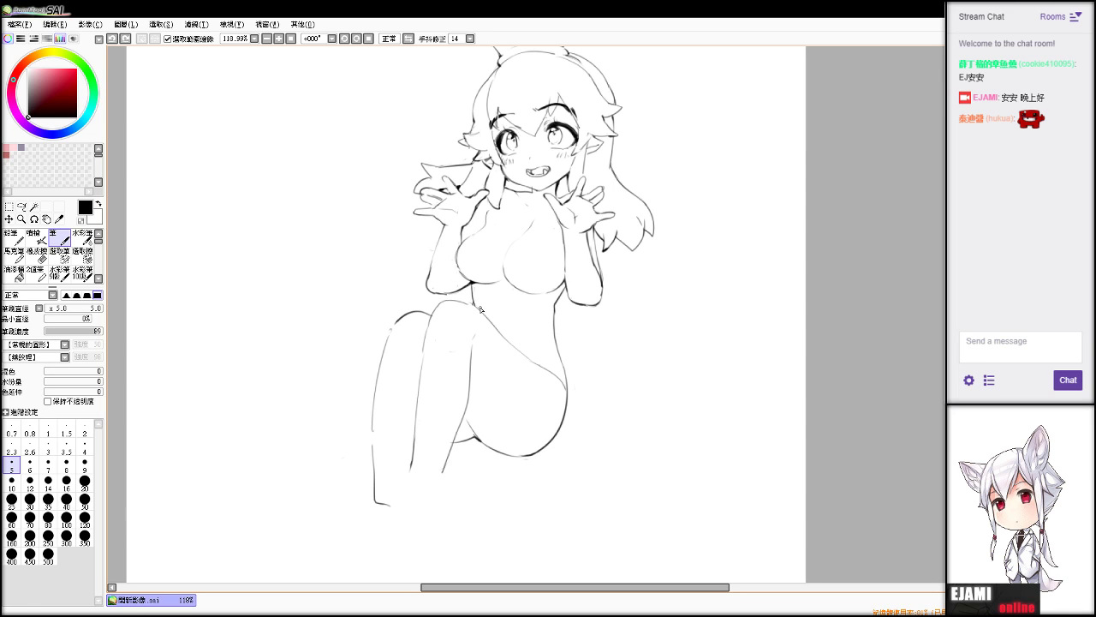
key(ctrl+z)
key(e)
key(n)
key(ctrl+z)
mouse_move(555, 309)
mouse_down()
mouse_move(566, 375)
mouse_move(550, 425)
mouse_move(518, 372)
mouse_move(549, 408)
mouse_move(569, 410)
mouse_move(563, 383)
mouse_move(524, 456)
mouse_up()
key(ctrl+z)
key(e)
drag(567, 405, 543, 448)
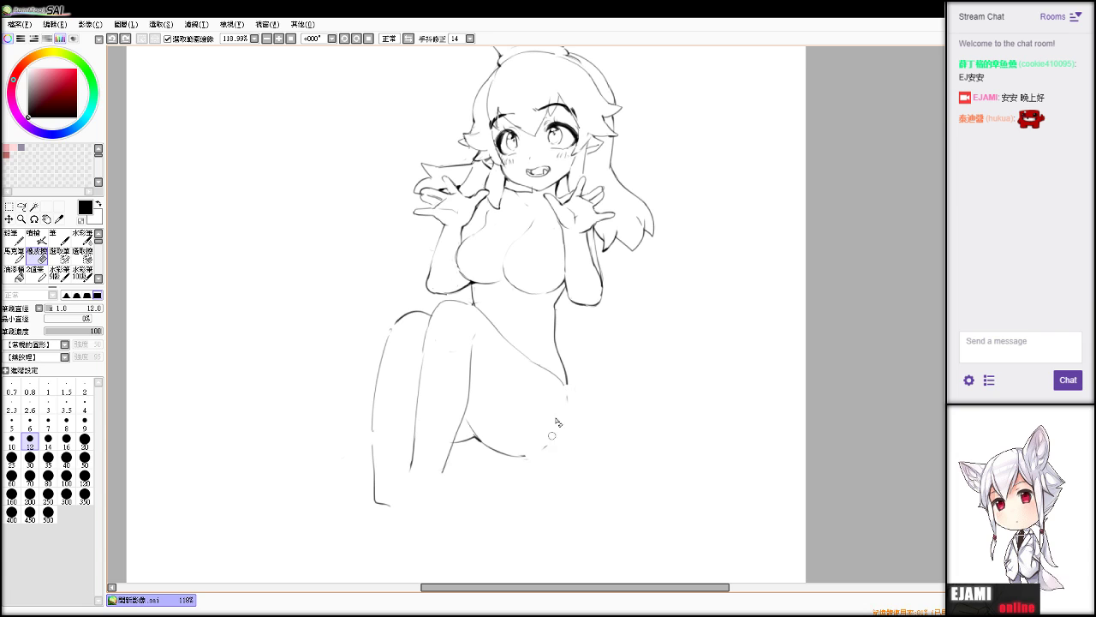
Redraw the outer hip line as a rounder, slightly wider curve and erase the overlapping line underneath.
key(n)
key(ctrl+z)
mouse_move(569, 386)
mouse_down()
mouse_move(565, 441)
mouse_move(537, 457)
mouse_up()
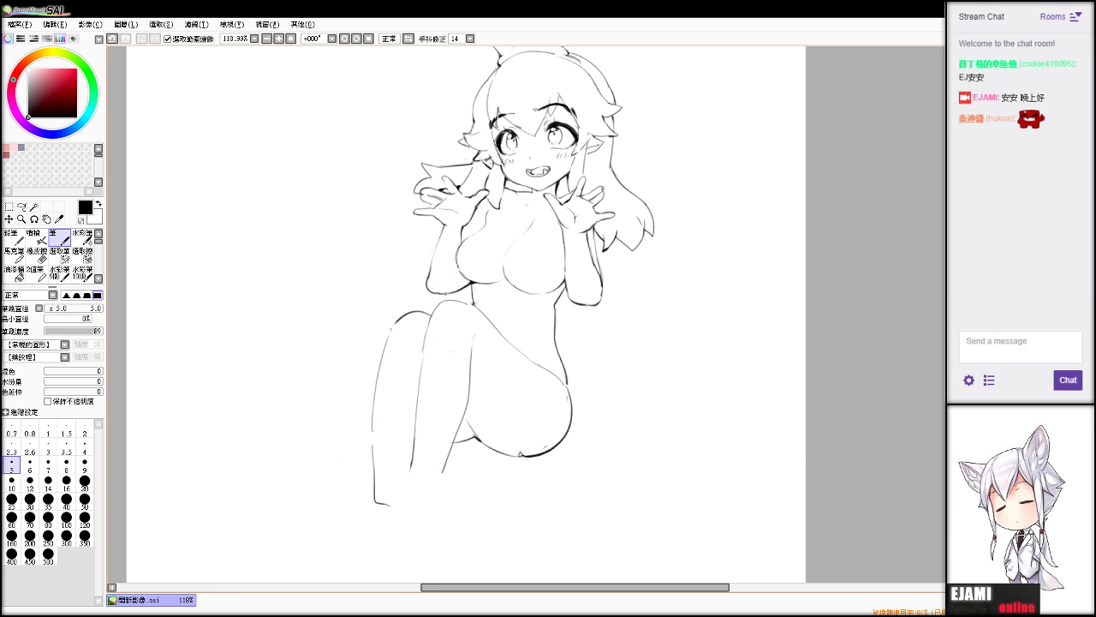
key(ctrl+z)
key(e)
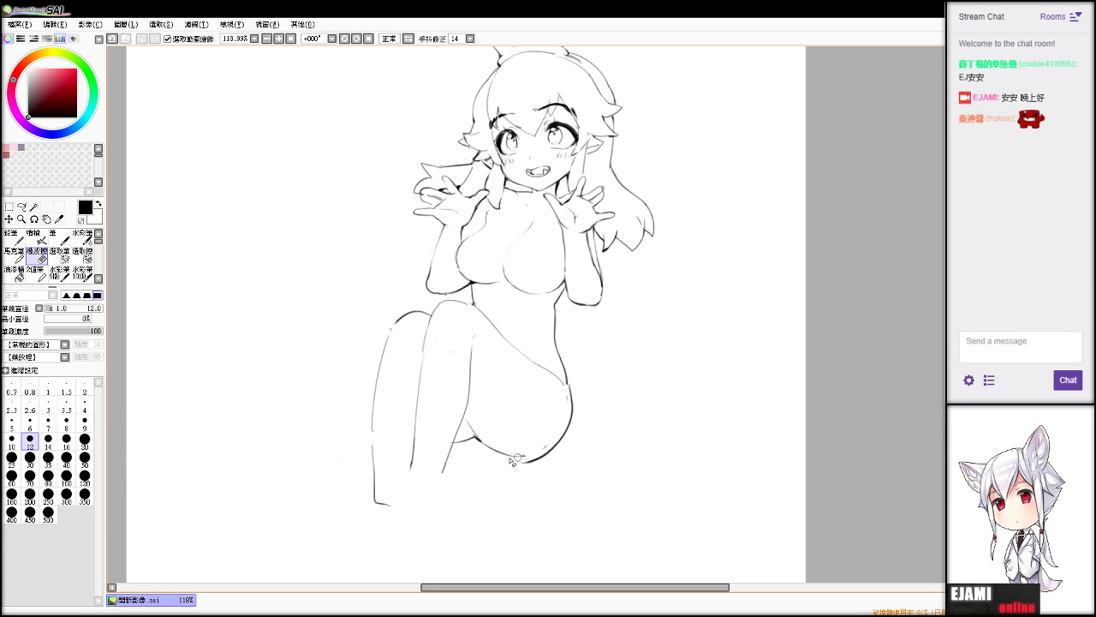
Rework the underside curve until it joins the back of the near thigh smoothly to the outer hip line.
key(n)
mouse_move(489, 445)
mouse_down()
mouse_move(547, 455)
mouse_move(571, 429)
mouse_up()
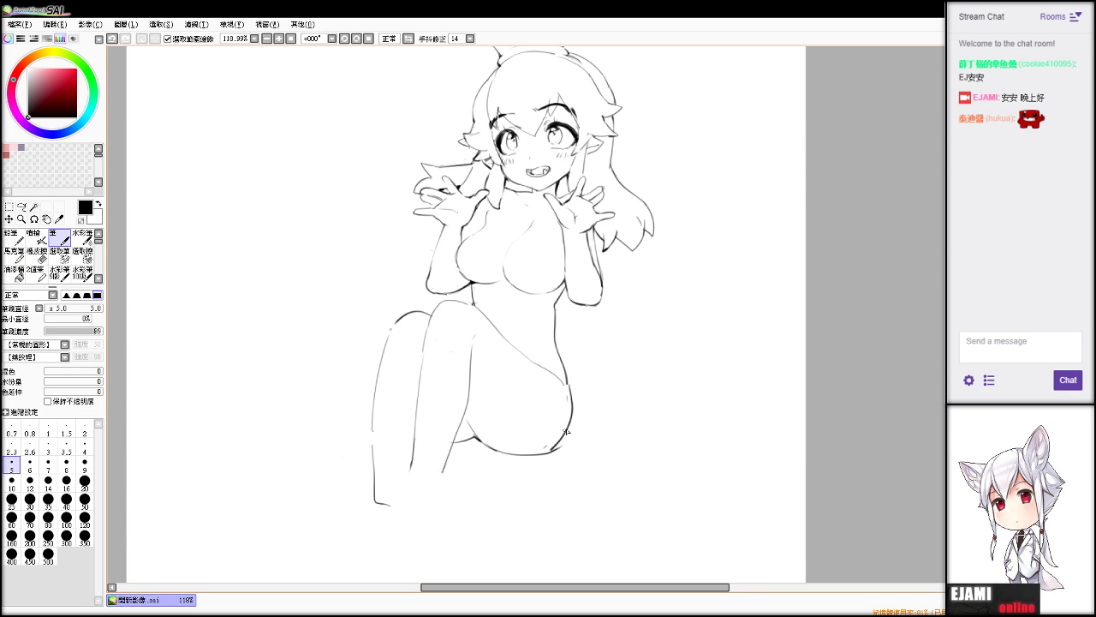
key(ctrl+z)
mouse_move(494, 447)
mouse_down()
mouse_move(544, 455)
mouse_move(564, 430)
mouse_up()
key(ctrl+z)
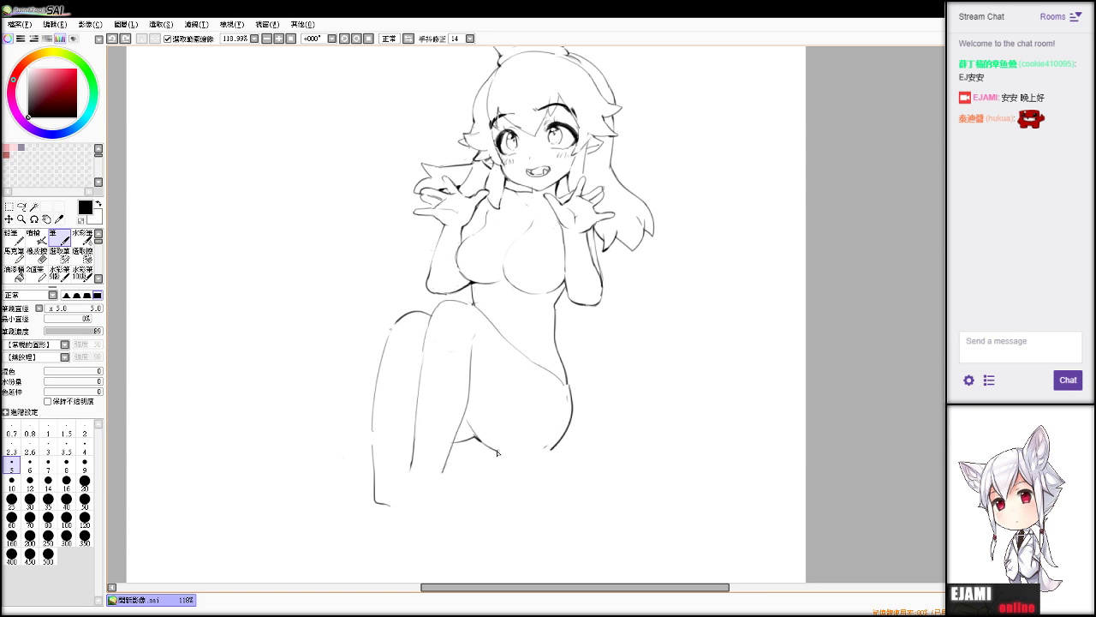
drag(490, 449, 544, 454)
key(ctrl+z)
key(e)
key(n)
key(e)
mouse_move(564, 434)
mouse_down()
mouse_move(507, 454)
mouse_move(574, 417)
mouse_move(508, 454)
mouse_move(570, 426)
mouse_up()
key(n)
key(ctrl+z)
key(ctrl+z)
mouse_move(520, 457)
mouse_down()
mouse_move(569, 416)
mouse_move(541, 451)
mouse_move(499, 454)
mouse_move(551, 448)
mouse_move(571, 415)
mouse_up()
key(ctrl+z)
key(ctrl+z)
key(ctrl+z)
key(ctrl+z)
drag(401, 473, 410, 419)
key(ctrl+z)
mouse_move(401, 472)
mouse_down()
mouse_move(410, 435)
mouse_move(432, 427)
mouse_move(466, 445)
mouse_up()
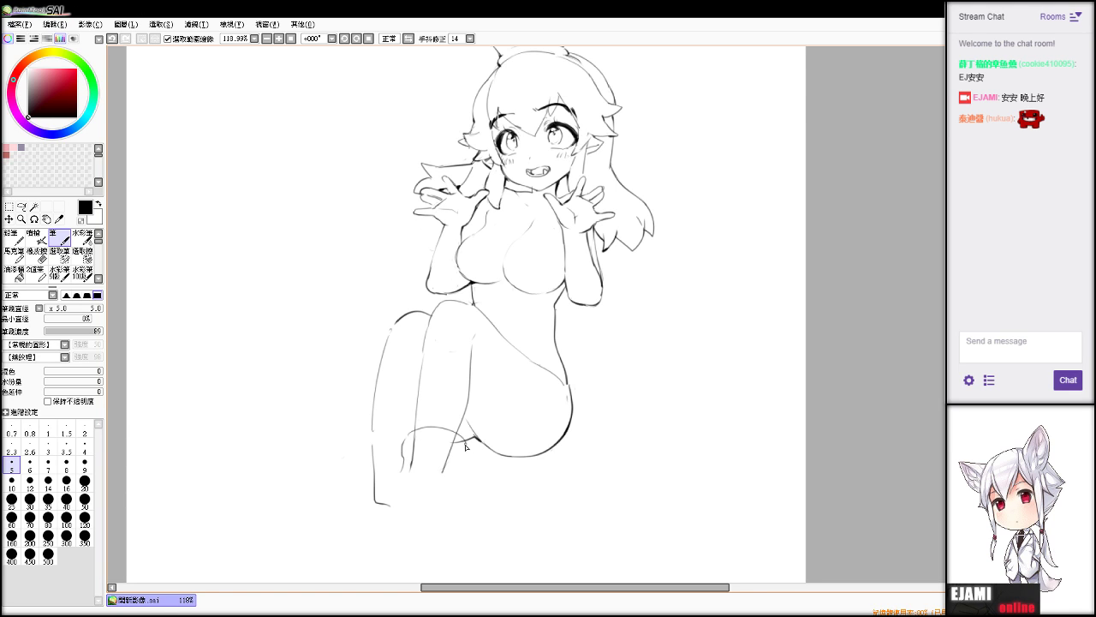
key(ctrl+z)
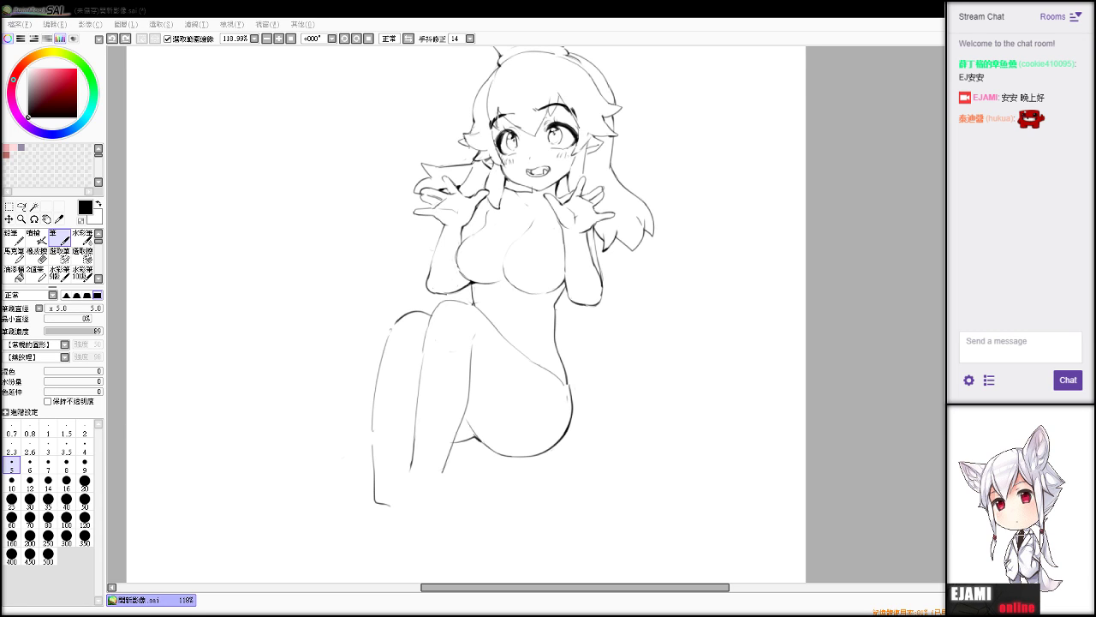
mouse_move(412, 427)
mouse_down()
mouse_move(433, 366)
mouse_move(454, 363)
mouse_up()
key(ctrl+z)
key(ctrl+z)
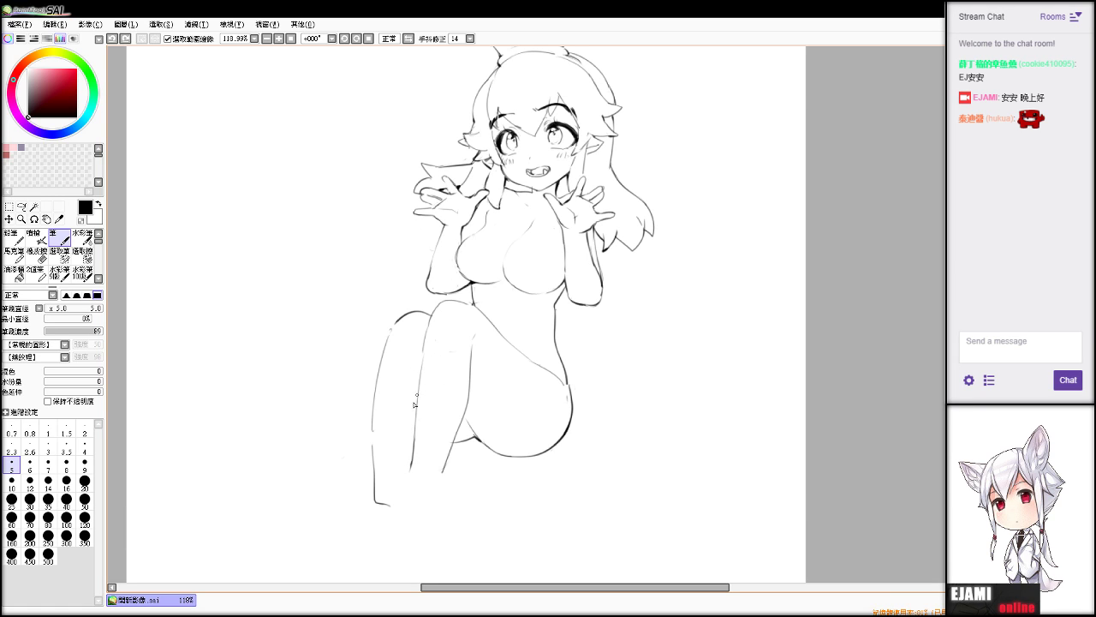
mouse_move(412, 404)
mouse_down()
mouse_move(426, 368)
mouse_move(470, 380)
mouse_move(431, 365)
mouse_up()
key(ctrl+z)
key(ctrl+z)
key(ctrl+z)
Outline the near leg's boot with a curved top edge below the knee, the shin and a rounded toe, erasing the far ankle line.
drag(417, 375, 400, 476)
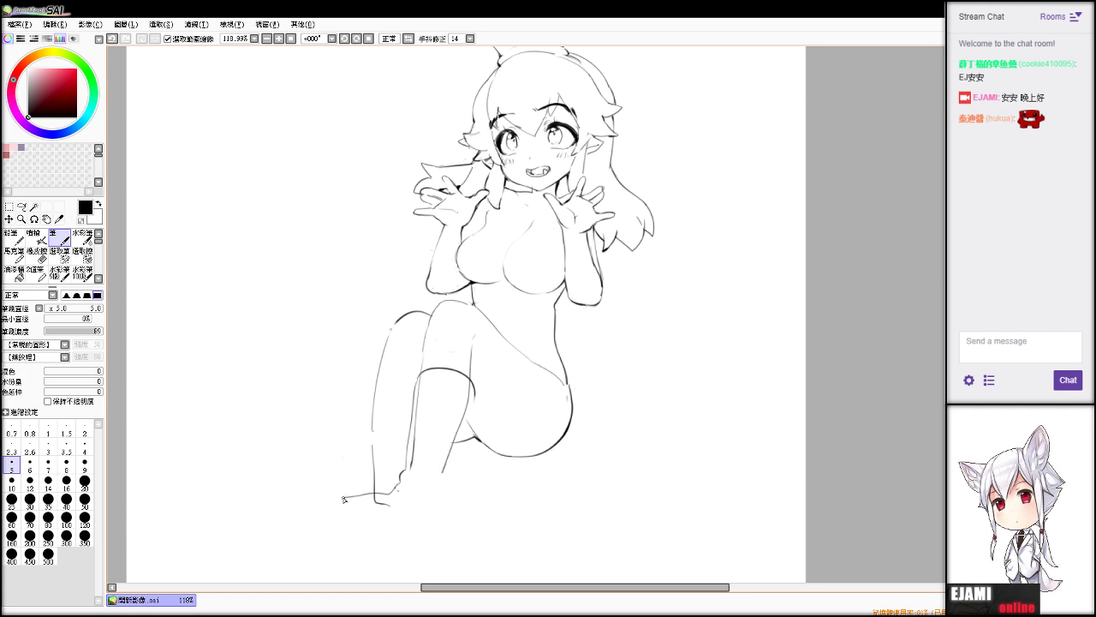
key(e)
mouse_move(344, 497)
mouse_down()
mouse_move(374, 495)
mouse_move(358, 509)
mouse_move(336, 505)
mouse_move(333, 522)
mouse_up()
key(b)
key(ctrl+z)
key(ctrl+z)
key(ctrl+z)
key(ctrl+z)
key(e)
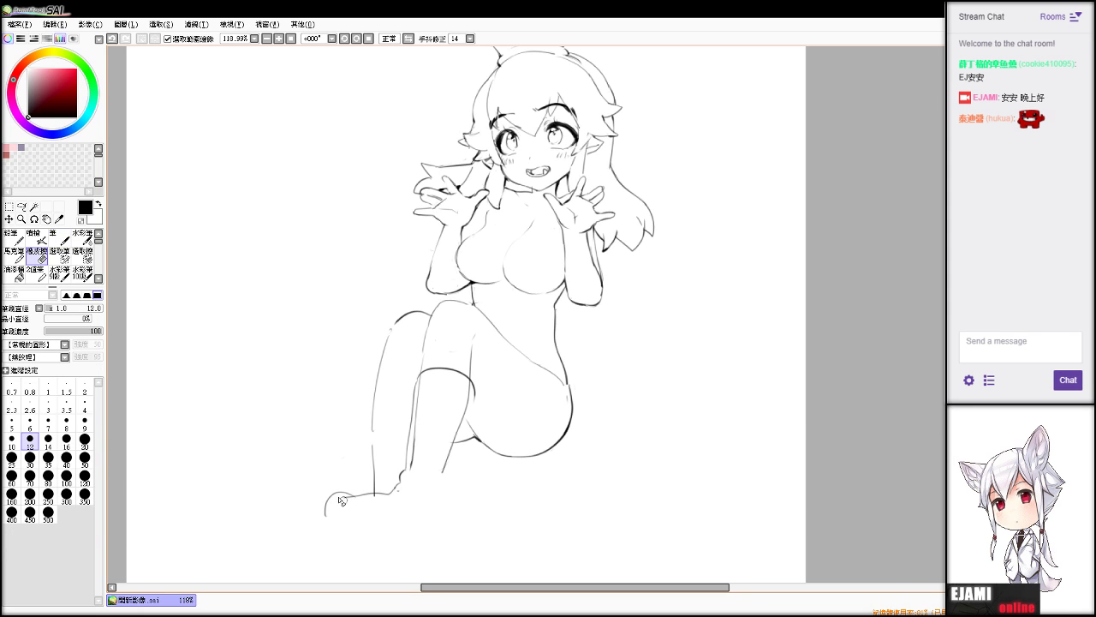
Draw the underside of the boot from the toe back to the heel, with a step at the arch.
key(n)
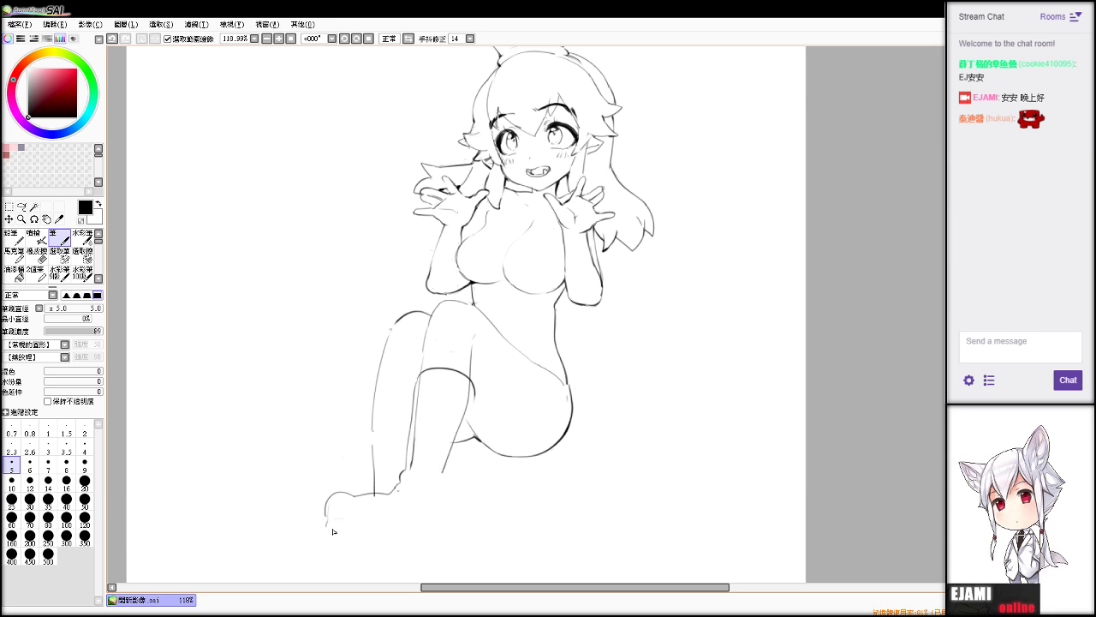
drag(328, 526, 360, 546)
key(ctrl+z)
drag(330, 520, 421, 546)
key(ctrl+z)
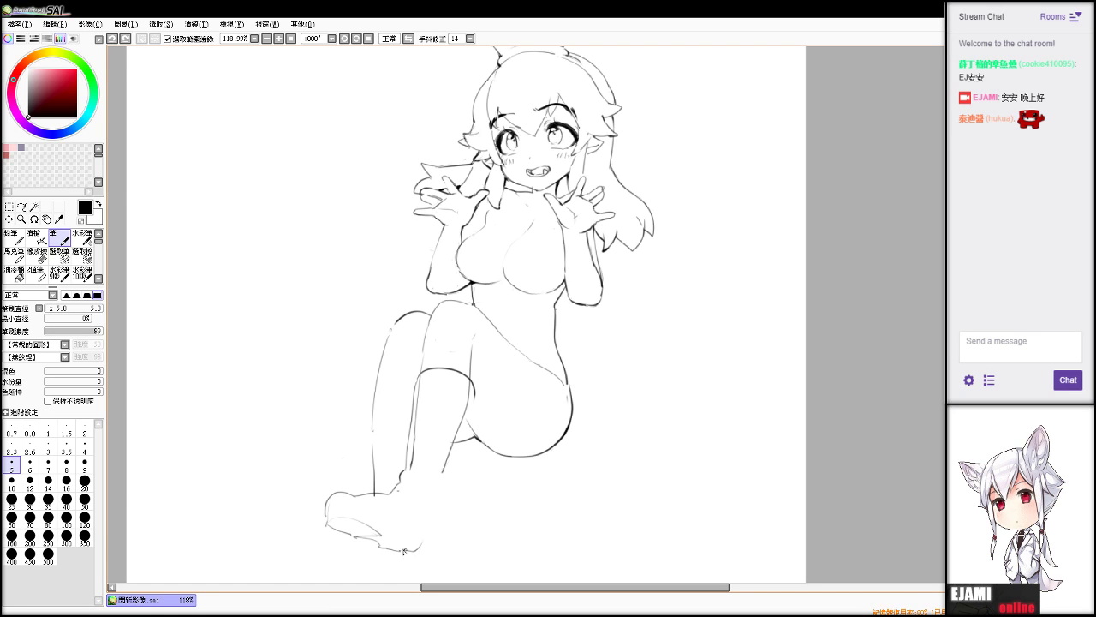
Draw the back edge of the boot's heel, slanting up from the sole towards the ankle.
mouse_move(392, 559)
mouse_down()
mouse_move(414, 557)
mouse_move(439, 503)
mouse_up()
key(ctrl+z)
key(e)
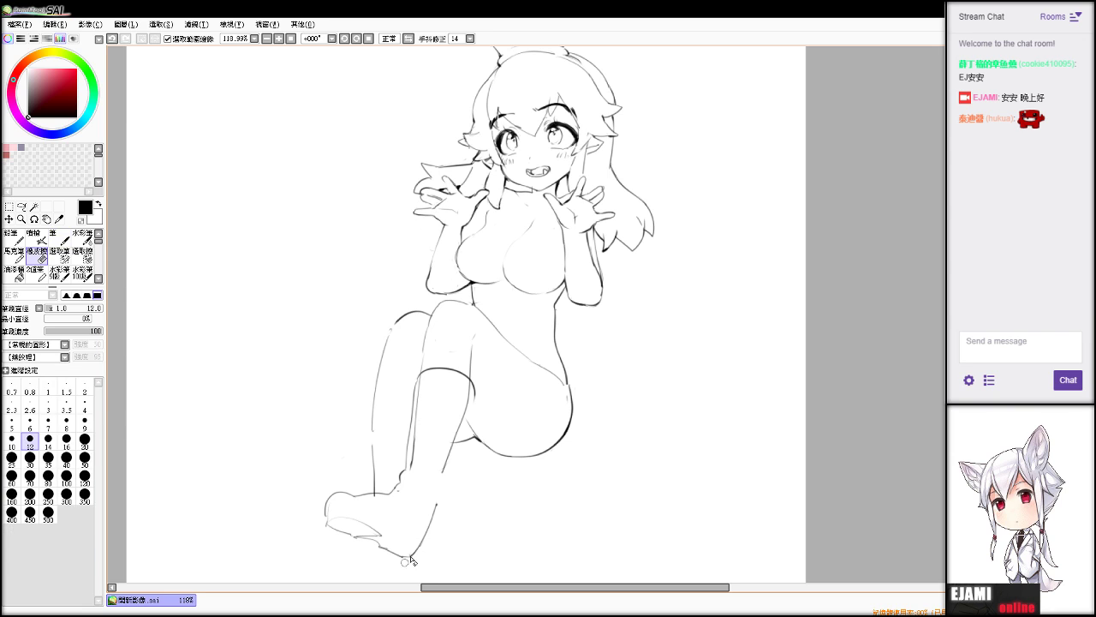
key(v)
drag(406, 556, 433, 502)
key(ctrl+z)
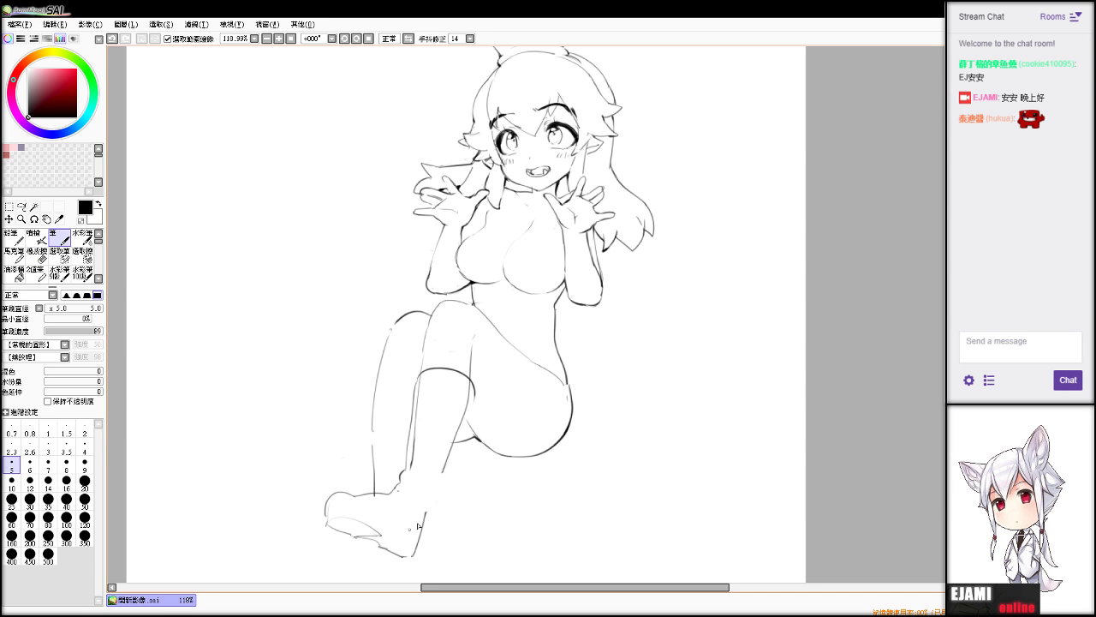
key(ctrl+z)
key(ctrl+z)
Draw the boot's calf line down from its top edge, join it to the heel and clean up the heel corner.
drag(474, 396, 443, 482)
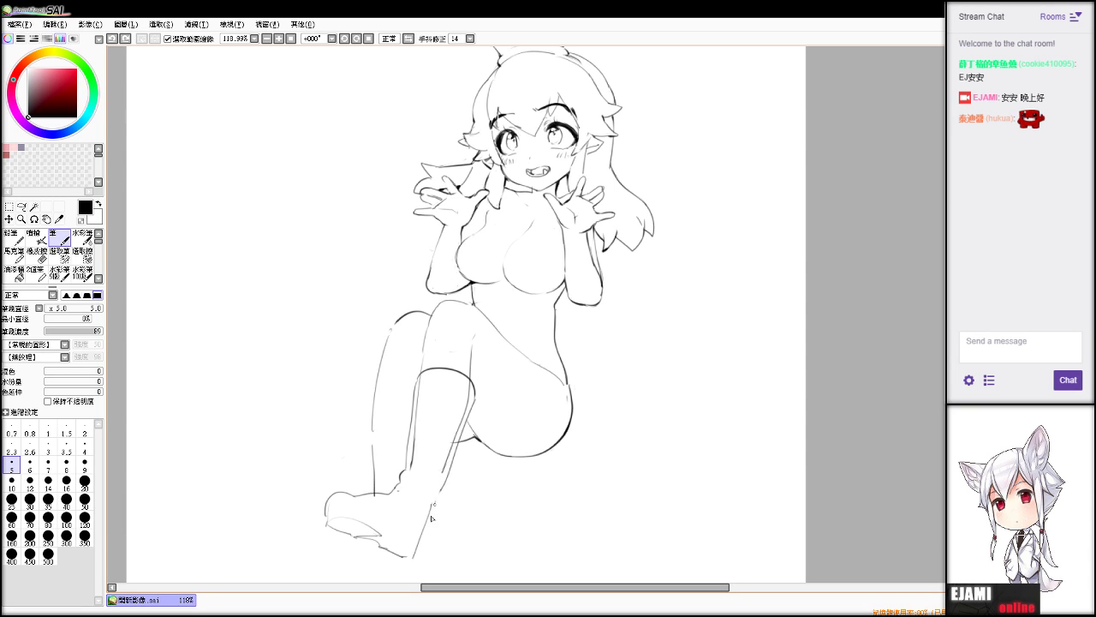
key(e)
mouse_move(426, 529)
mouse_down()
mouse_move(436, 498)
mouse_move(418, 548)
mouse_up()
key(b)
key(e)
key(b)
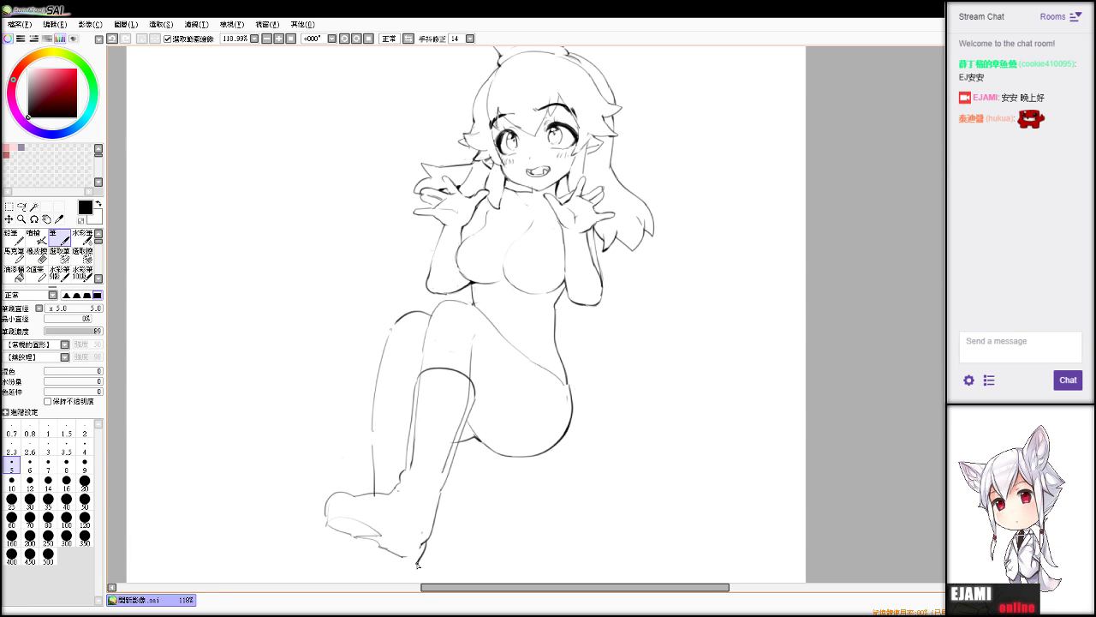
key(e)
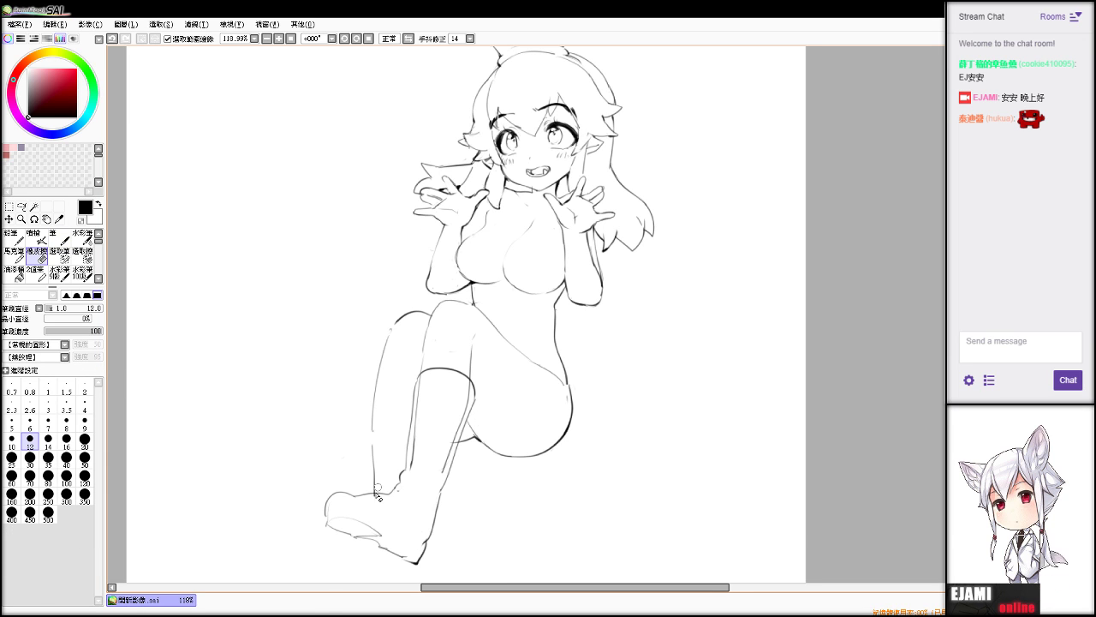
Fill the whole boot with solid black, including the toe's underside, and smooth the sole and heel edges.
click(23, 276)
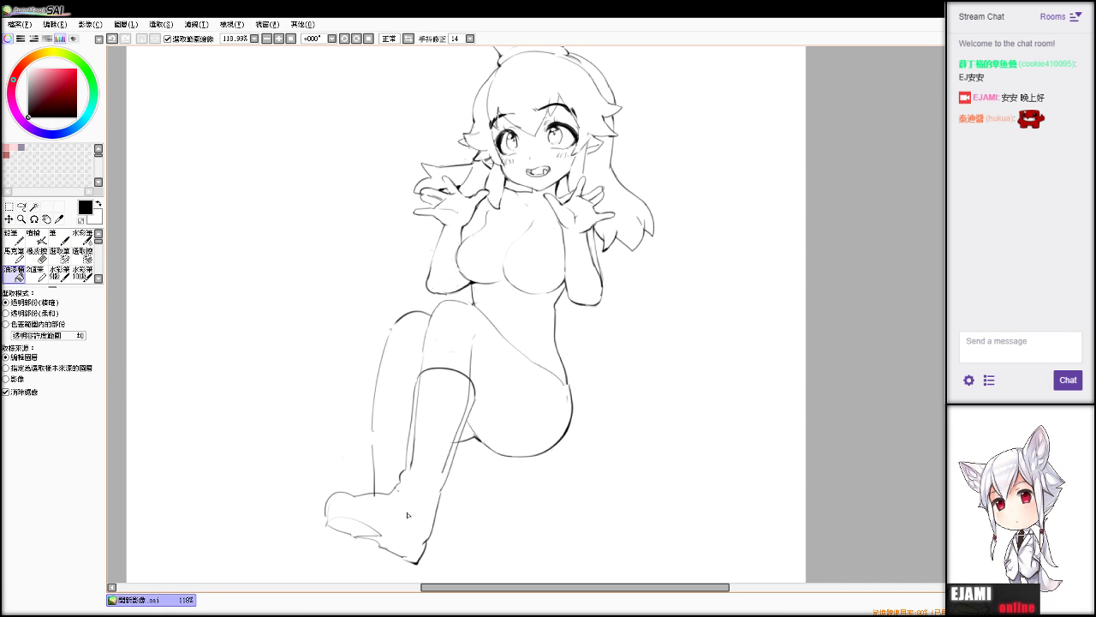
click(430, 471)
click(462, 435)
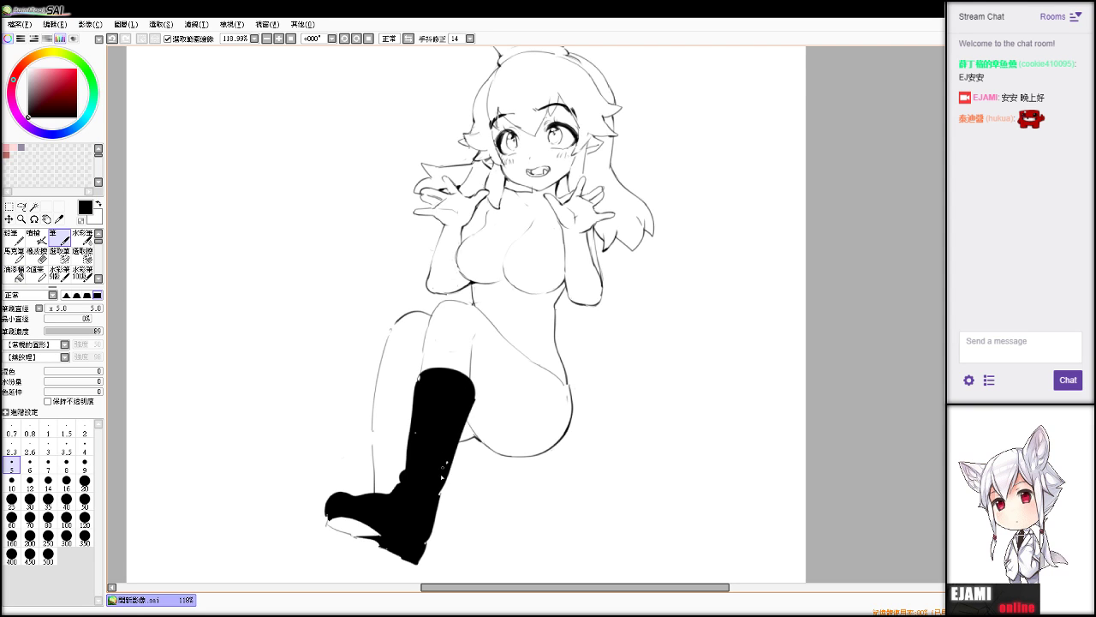
key(b)
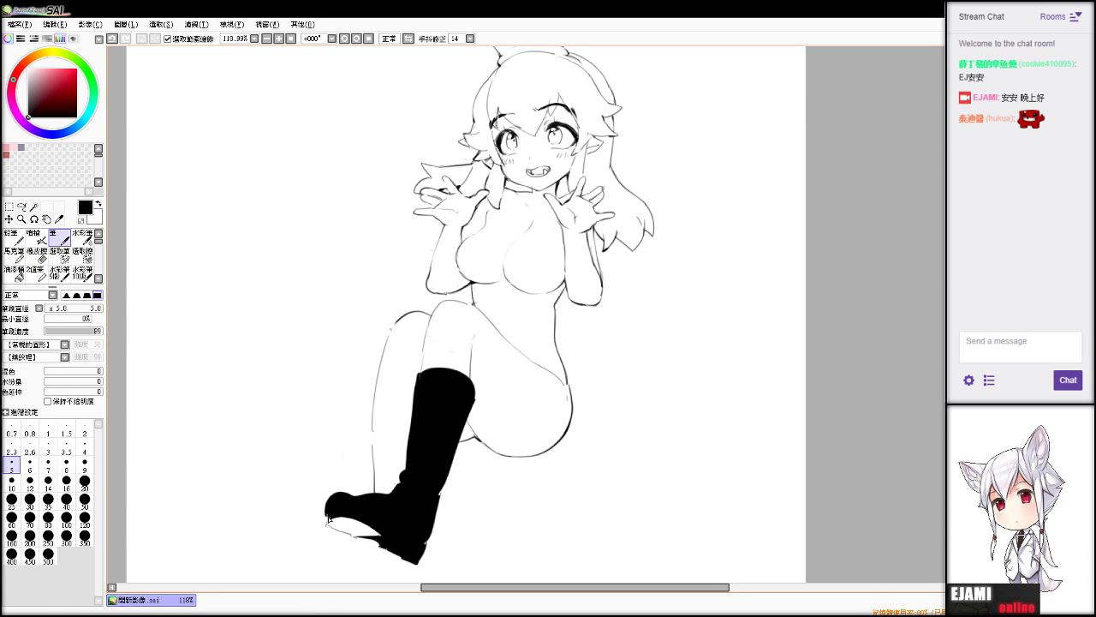
drag(328, 518, 335, 527)
click(15, 275)
click(359, 528)
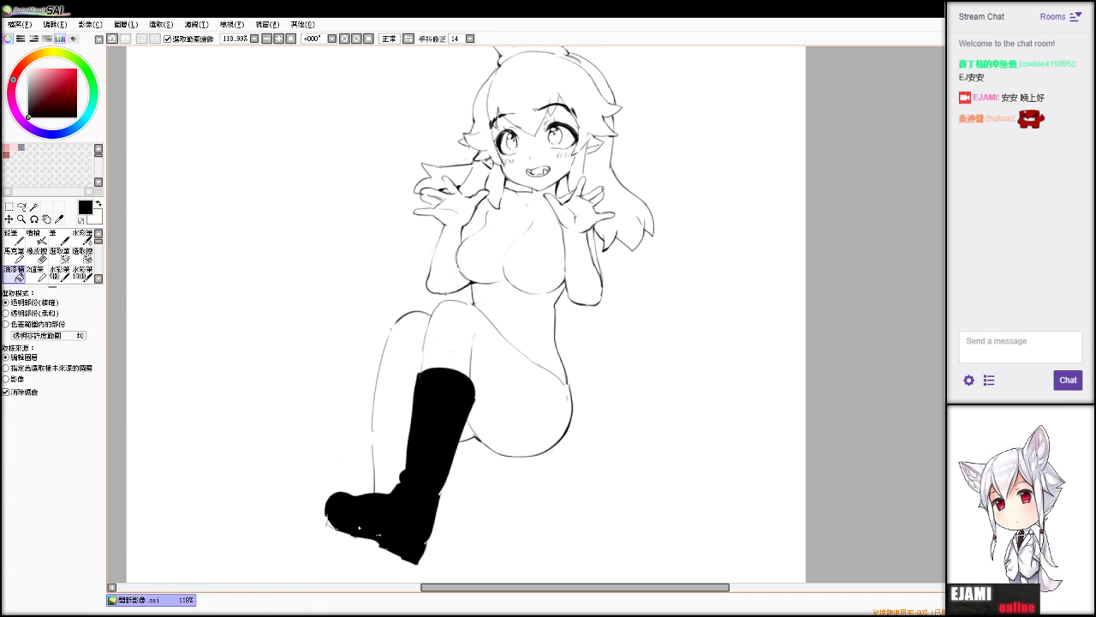
key(n)
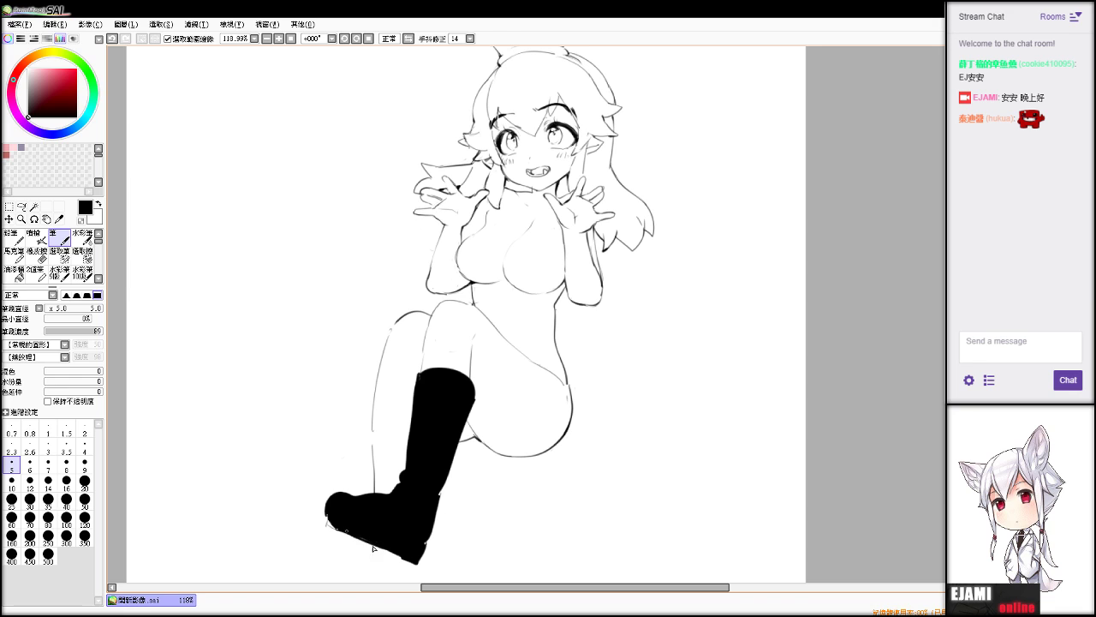
key(e)
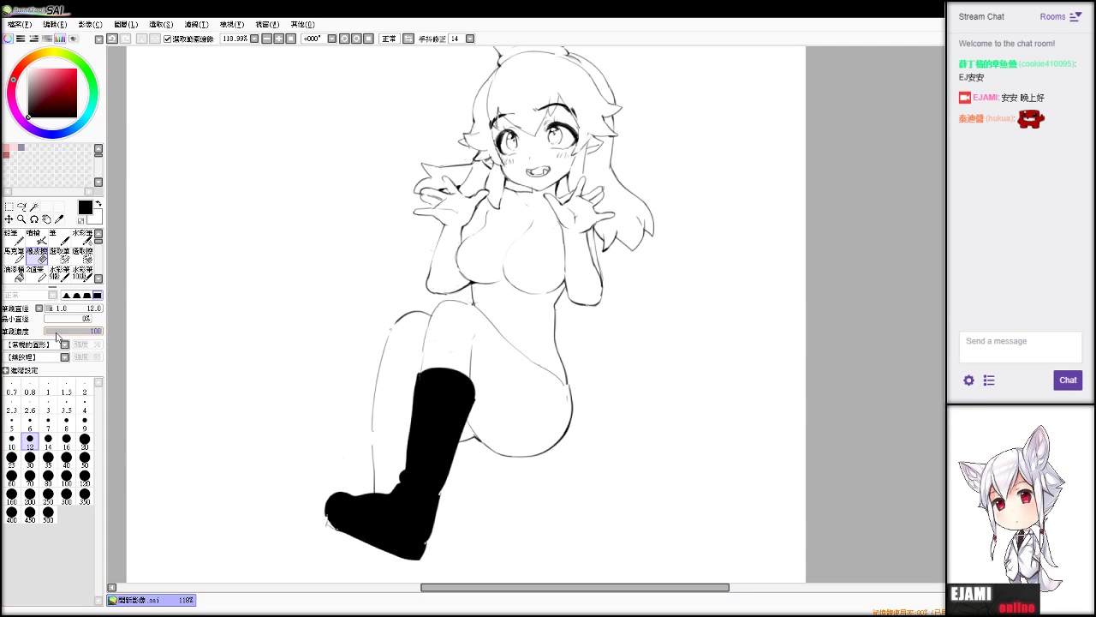
Set the eraser's size to 1 and carve thin white lines separating the boot's sole from its upper.
drag(58, 309, 9, 310)
key(n)
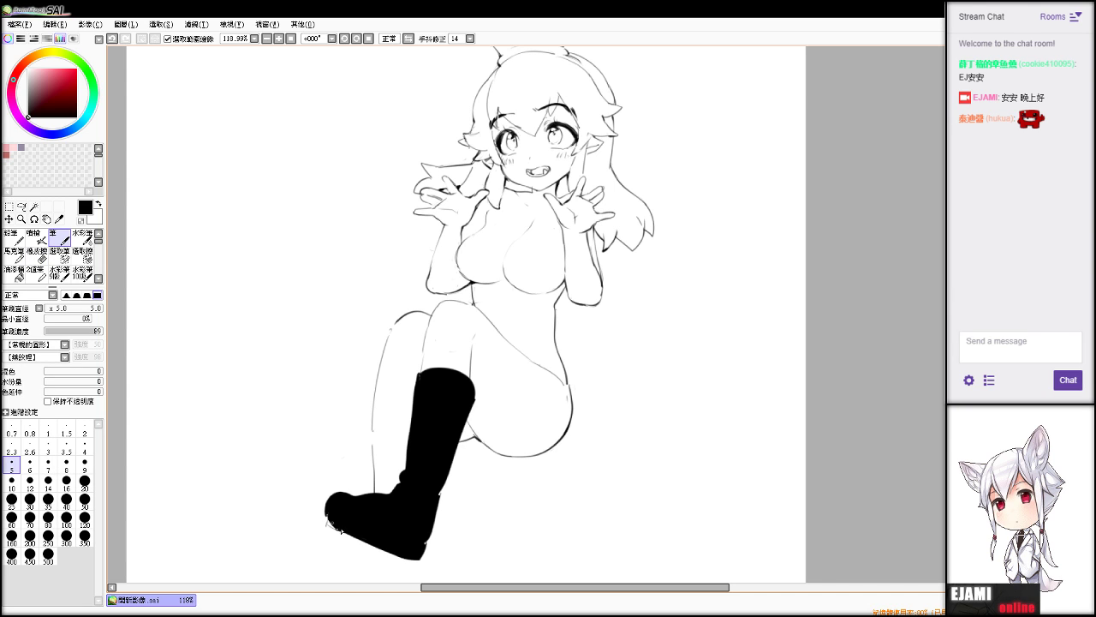
key(e)
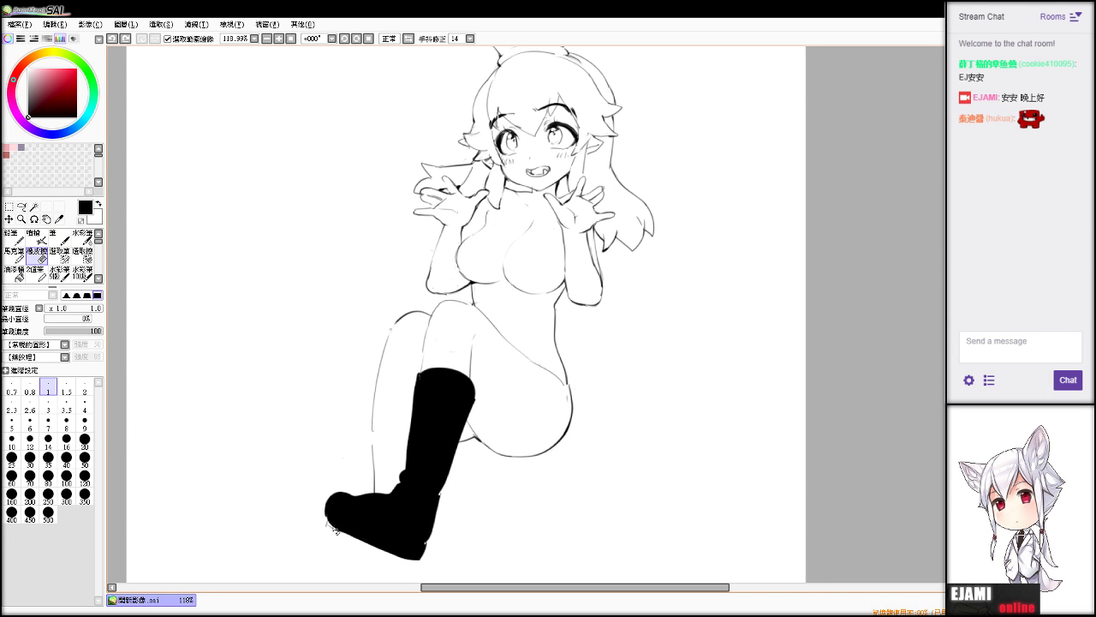
drag(330, 515, 379, 538)
key(n)
key(e)
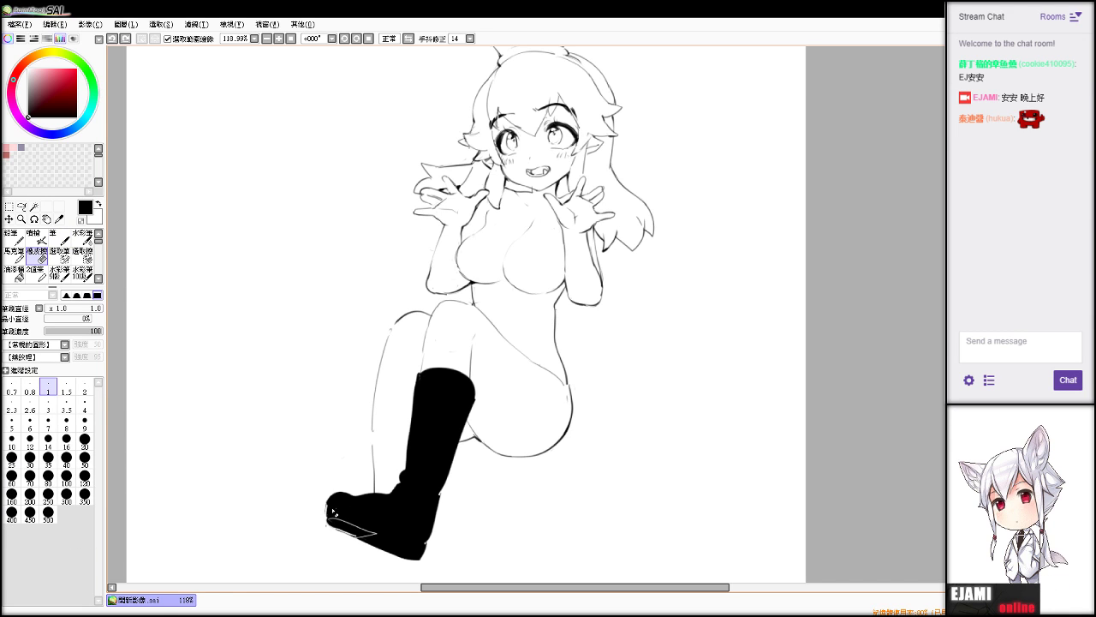
drag(361, 519, 415, 544)
key(ctrl+z)
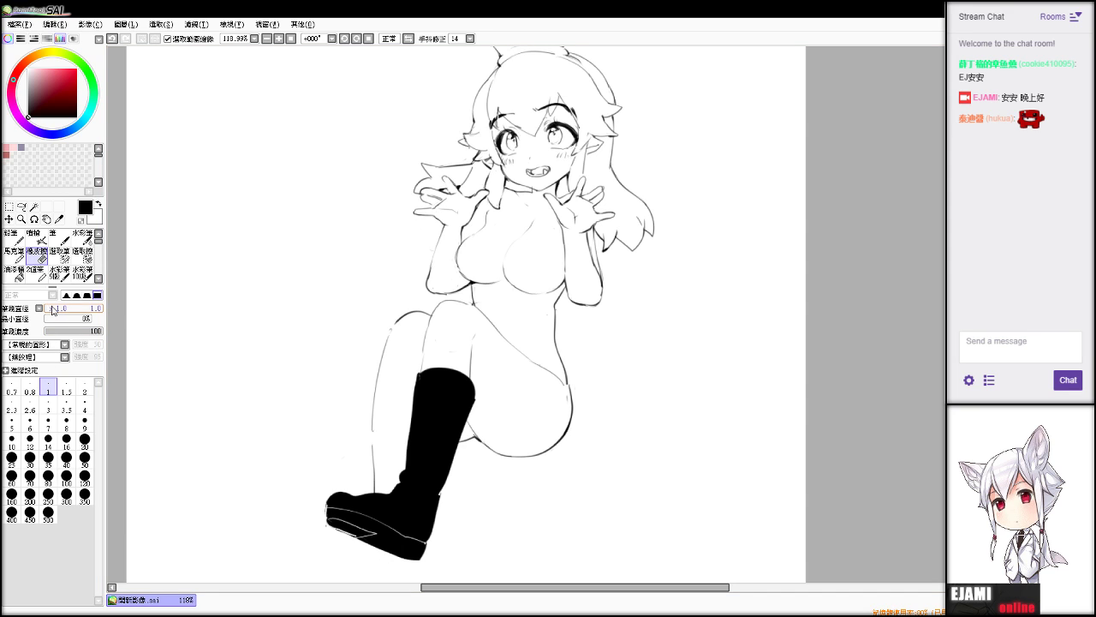
Set the eraser's size to 7 and shape a notch in the boot's sole just in front of the heel.
click(48, 421)
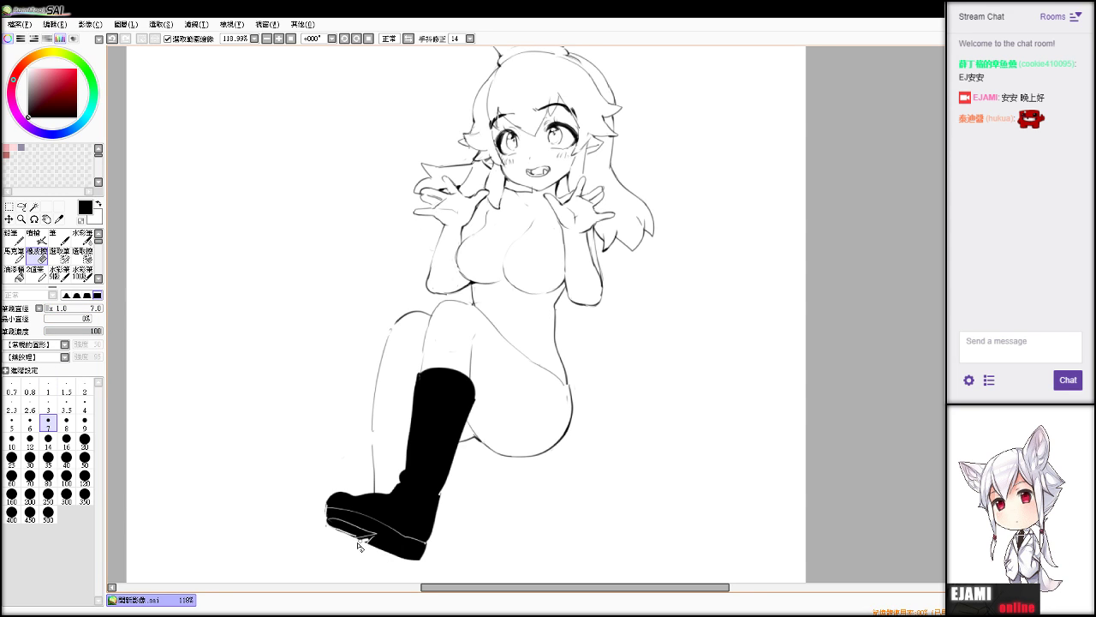
key(v)
mouse_move(370, 538)
mouse_down()
mouse_move(396, 545)
mouse_move(388, 541)
mouse_up()
key(e)
key(ctrl+z)
key(n)
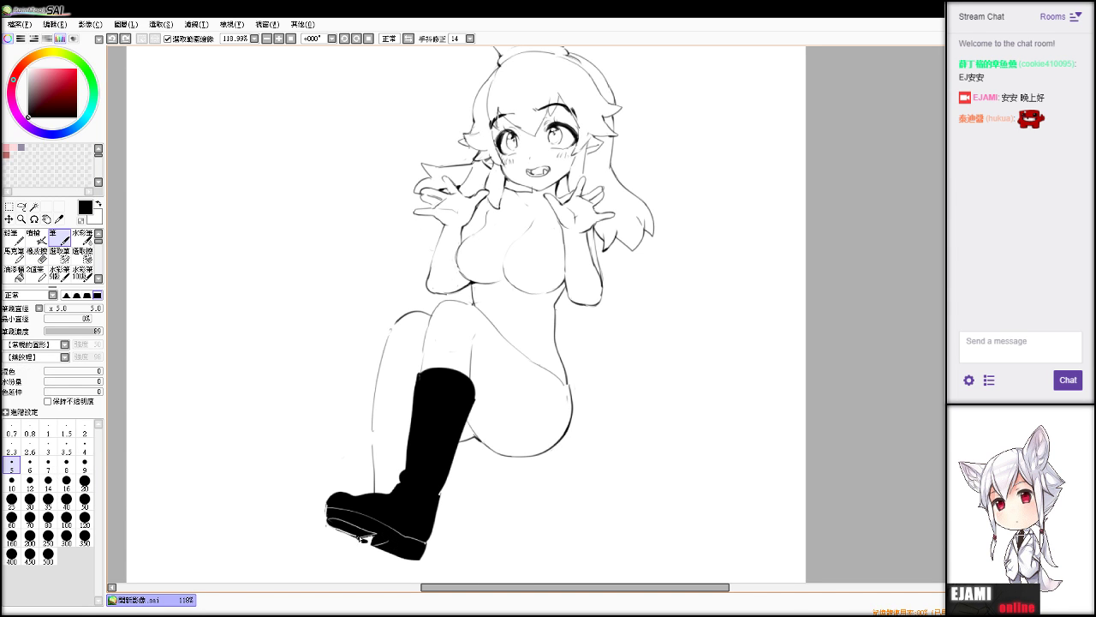
key(e)
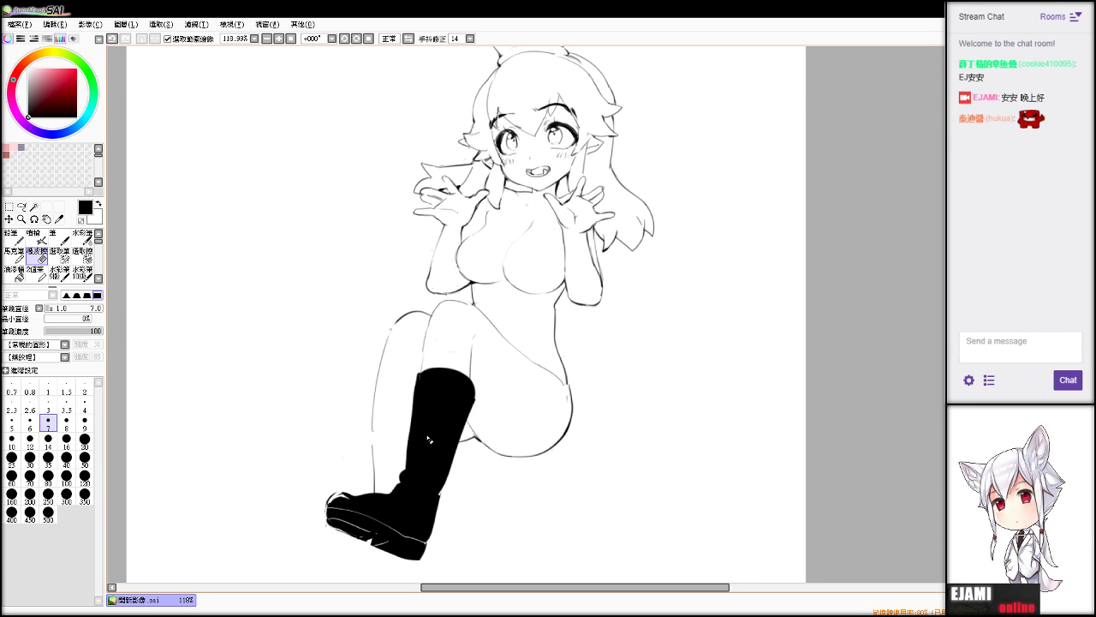
key(ctrl+z)
key(b)
key(e)
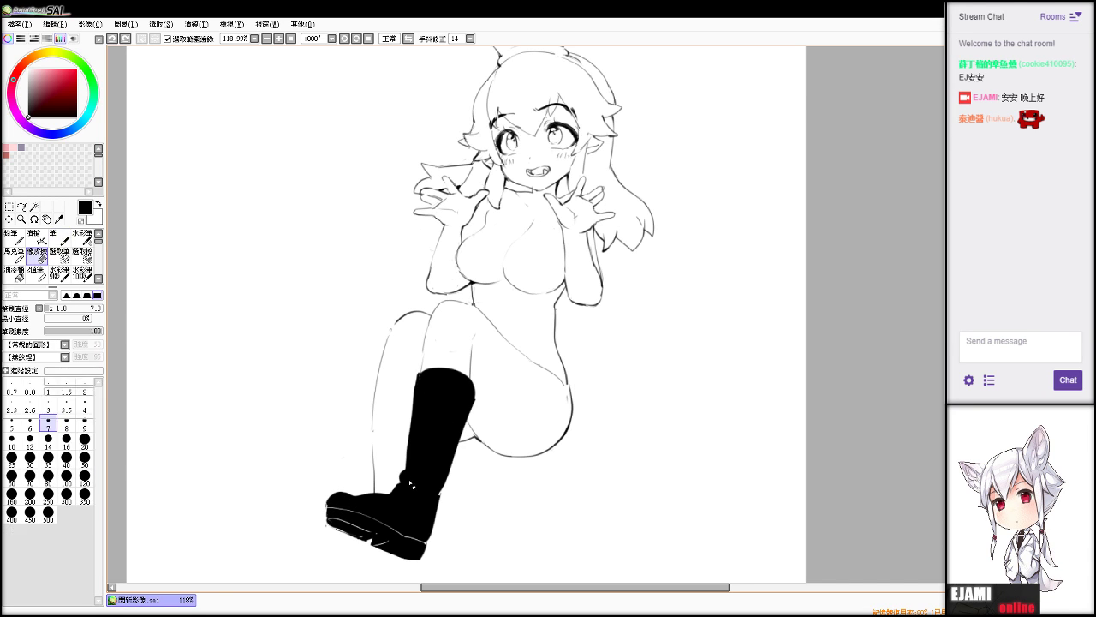
key(b)
key(e)
drag(408, 482, 423, 478)
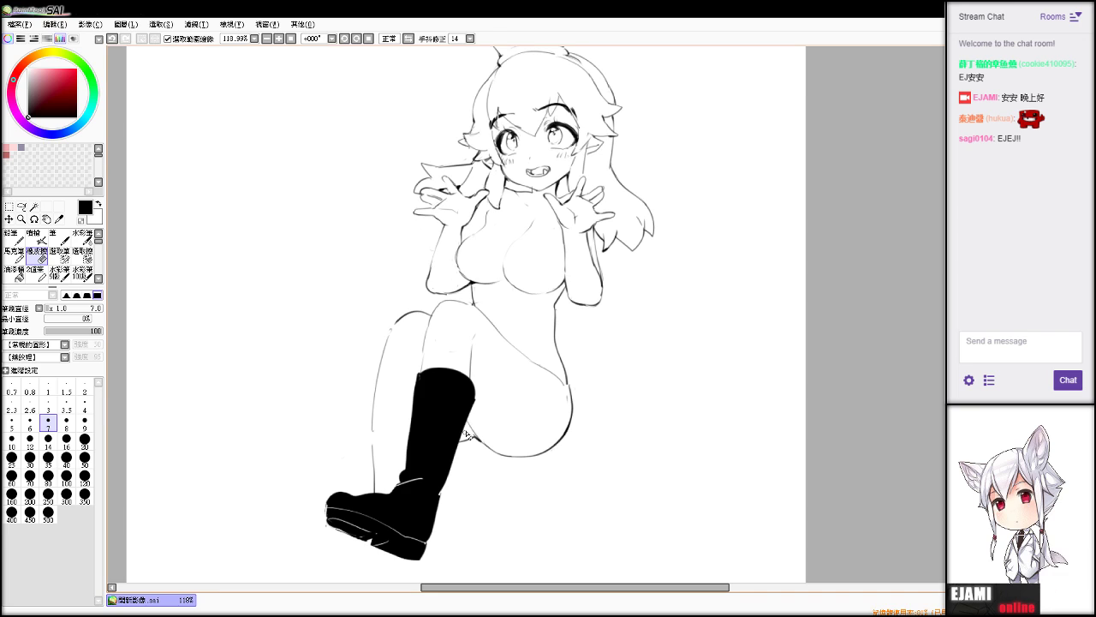
key(ctrl+z)
Carve a thin white crease across the boot's ankle and touch up the back edge in black.
drag(399, 496, 445, 499)
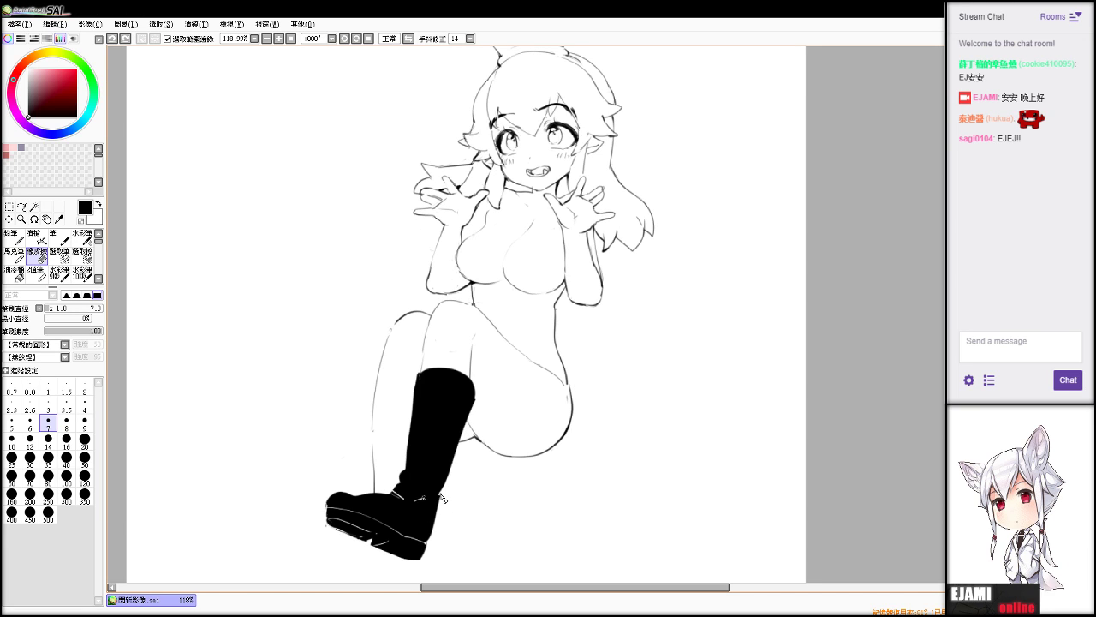
key(n)
drag(437, 501, 431, 518)
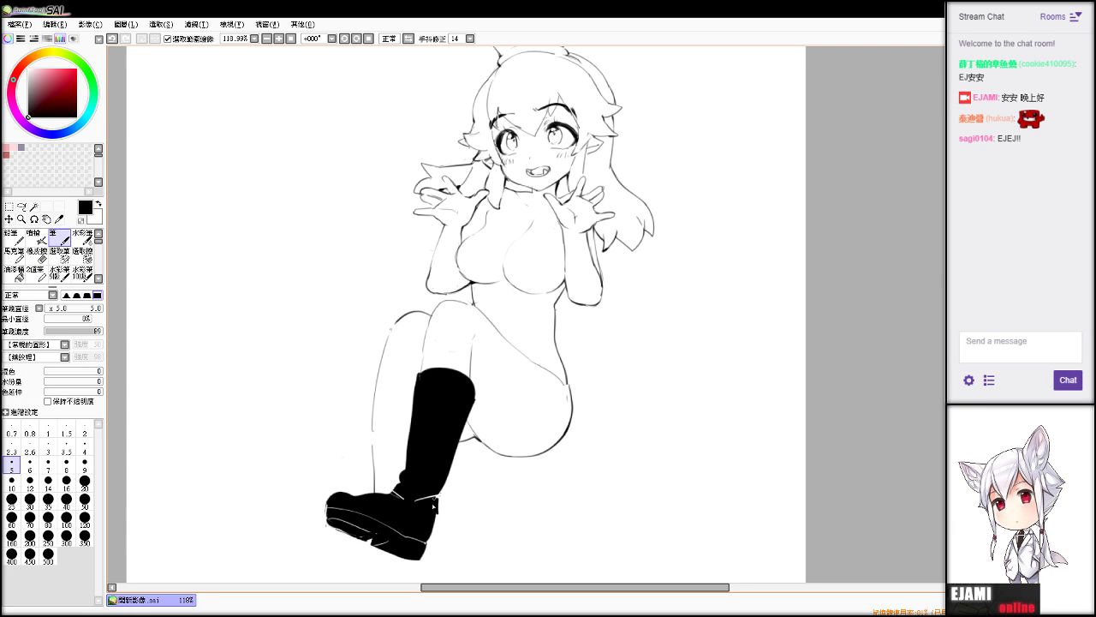
Clean up the boot's back ankle edge and the outer corner of its top rim, alternating eraser and black brush.
key(e)
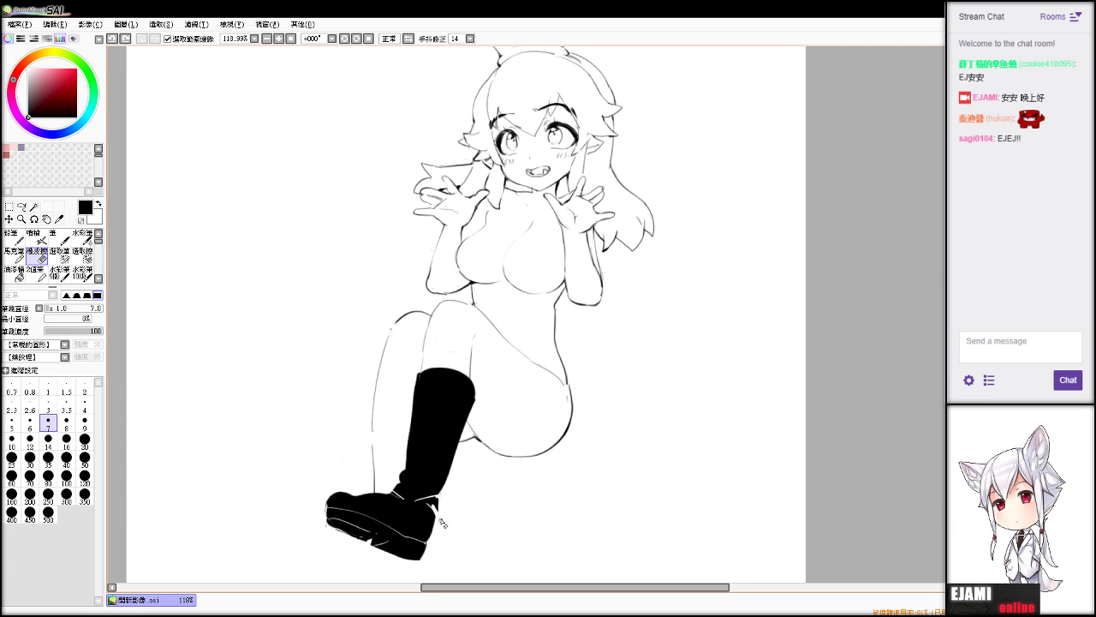
key(n)
key(e)
drag(438, 514, 435, 497)
key(n)
key(e)
mouse_move(420, 370)
mouse_down()
mouse_move(414, 403)
mouse_move(429, 341)
mouse_move(473, 353)
mouse_move(420, 373)
mouse_up()
key(n)
key(e)
key(n)
key(e)
Redraw the front leg's contour lines from the knee down to the boot's top edge.
key(n)
key(ctrl+z)
key(ctrl+z)
key(ctrl+z)
key(ctrl+z)
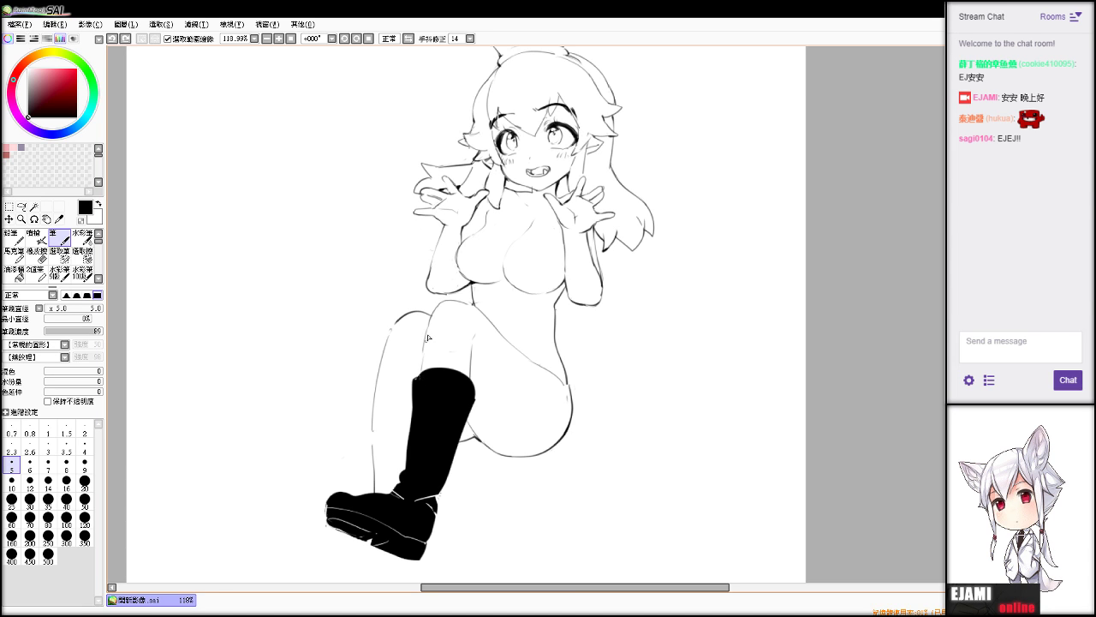
key(ctrl+z)
drag(432, 327, 420, 370)
key(ctrl+z)
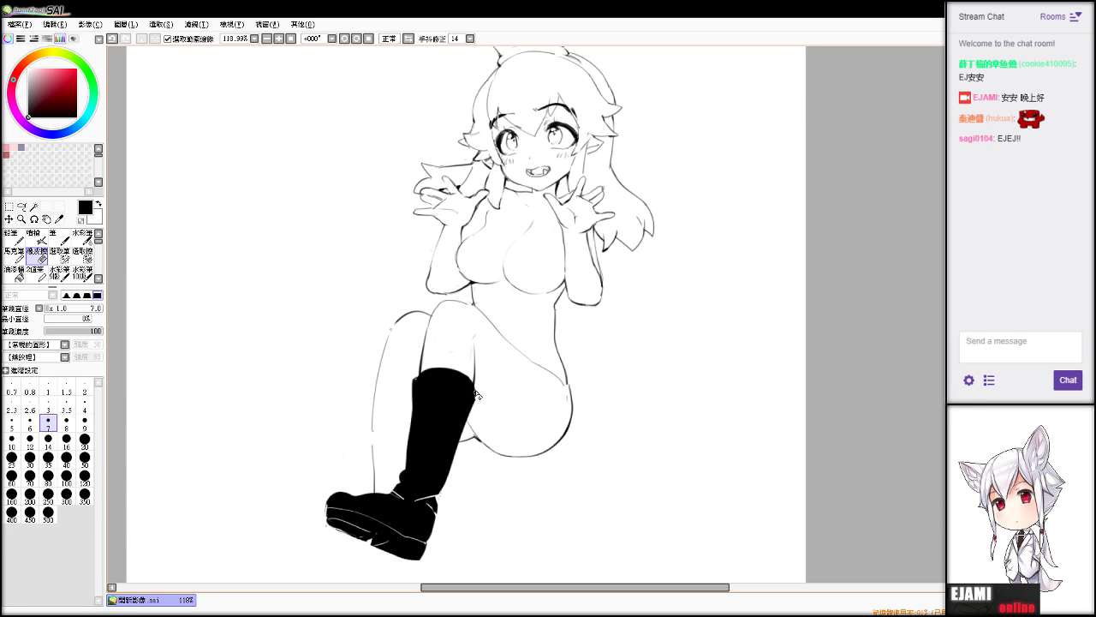
Trim the front boot's rim with the eraser for a cleaner top edge and upper back corner.
key(e)
key(b)
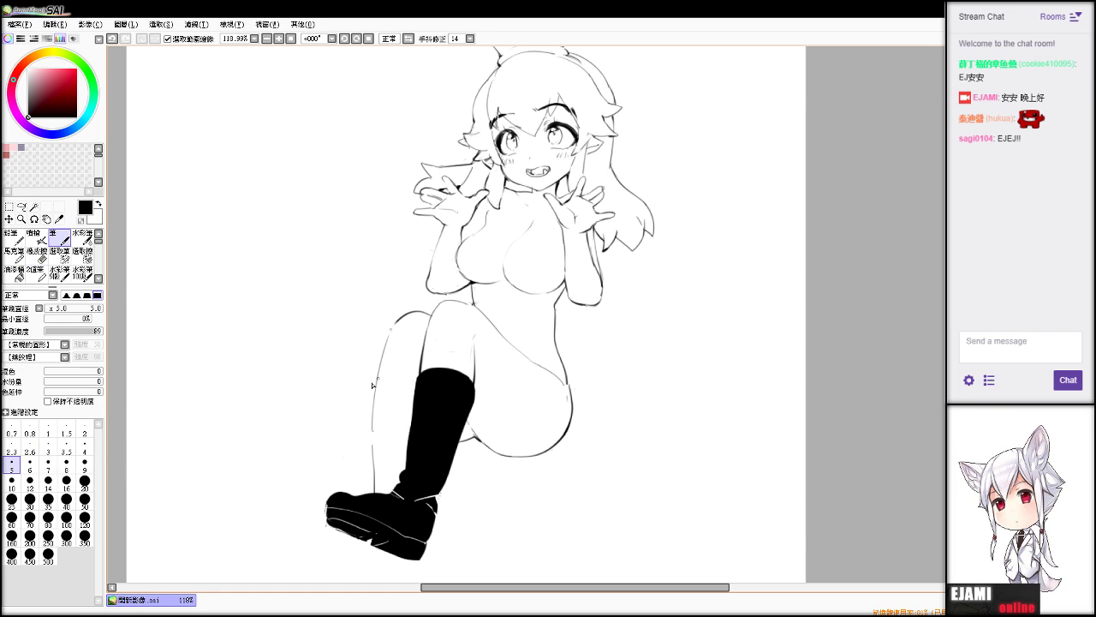
key(ctrl+z)
key(ctrl+z)
key(ctrl+z)
key(e)
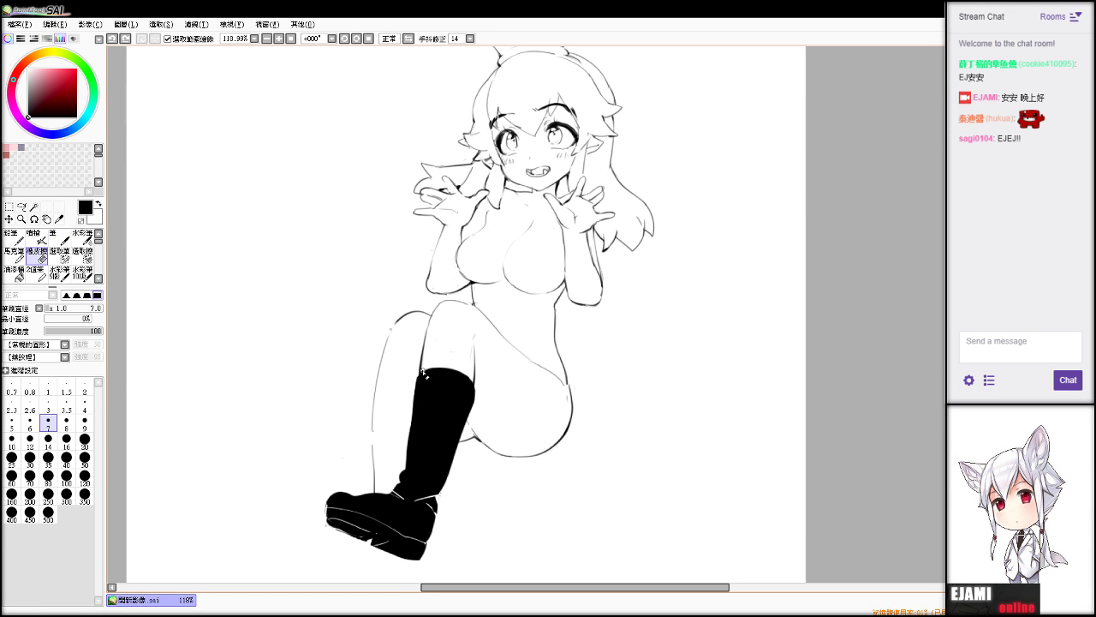
drag(425, 370, 467, 380)
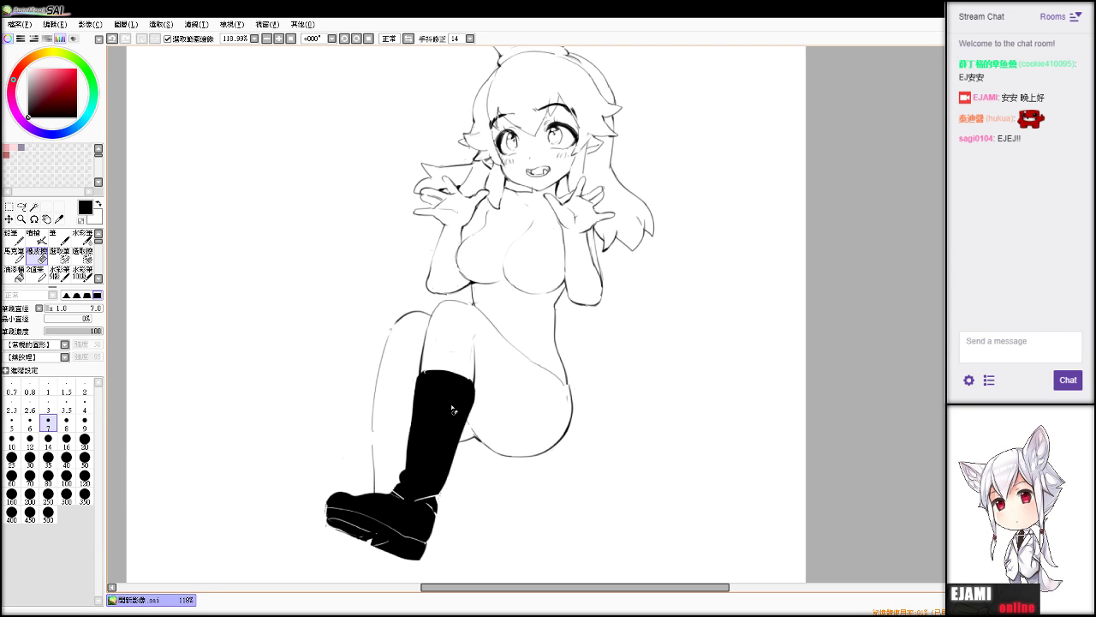
Try a straight cuff line and a long outer shaft edge for the rear boot.
key(n)
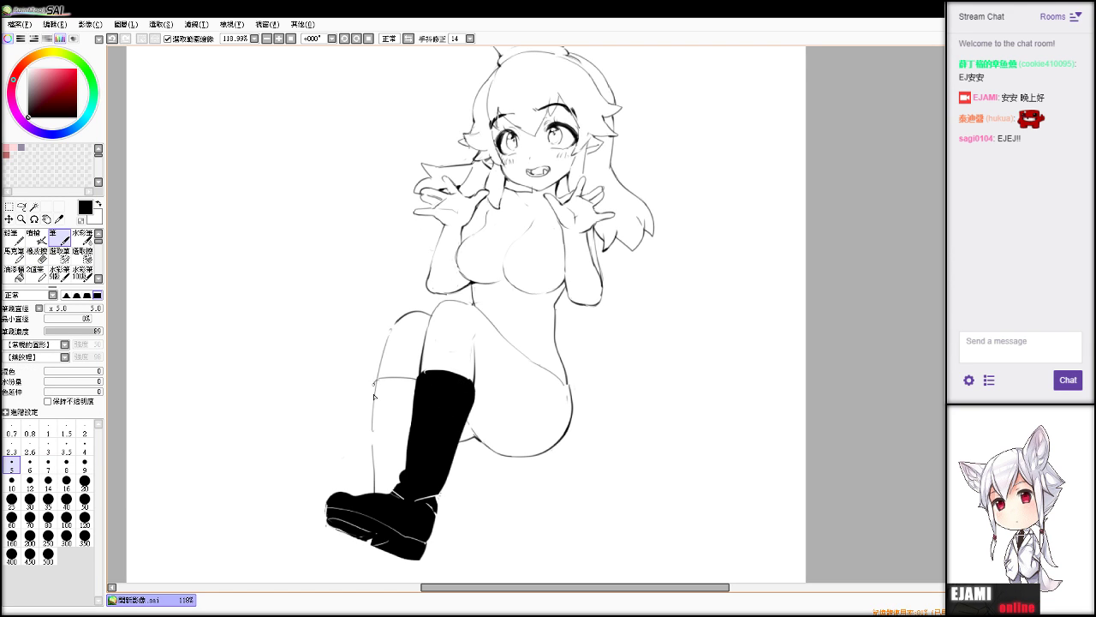
mouse_move(374, 385)
mouse_down()
mouse_move(372, 507)
mouse_move(384, 423)
mouse_move(373, 462)
mouse_up()
key(e)
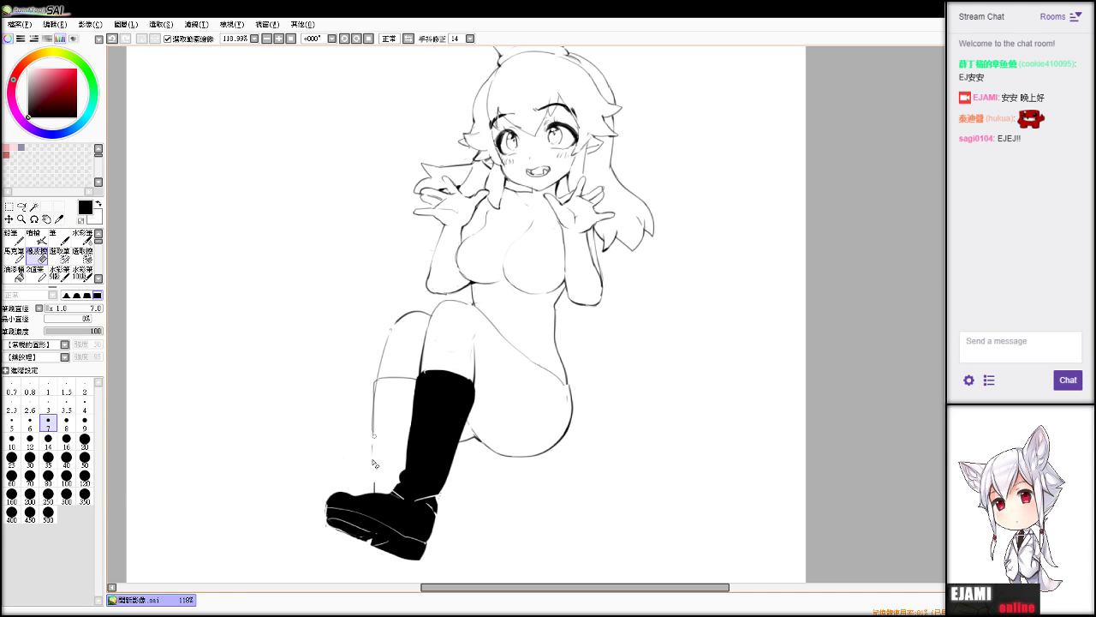
key(n)
key(e)
key(n)
drag(373, 384, 362, 493)
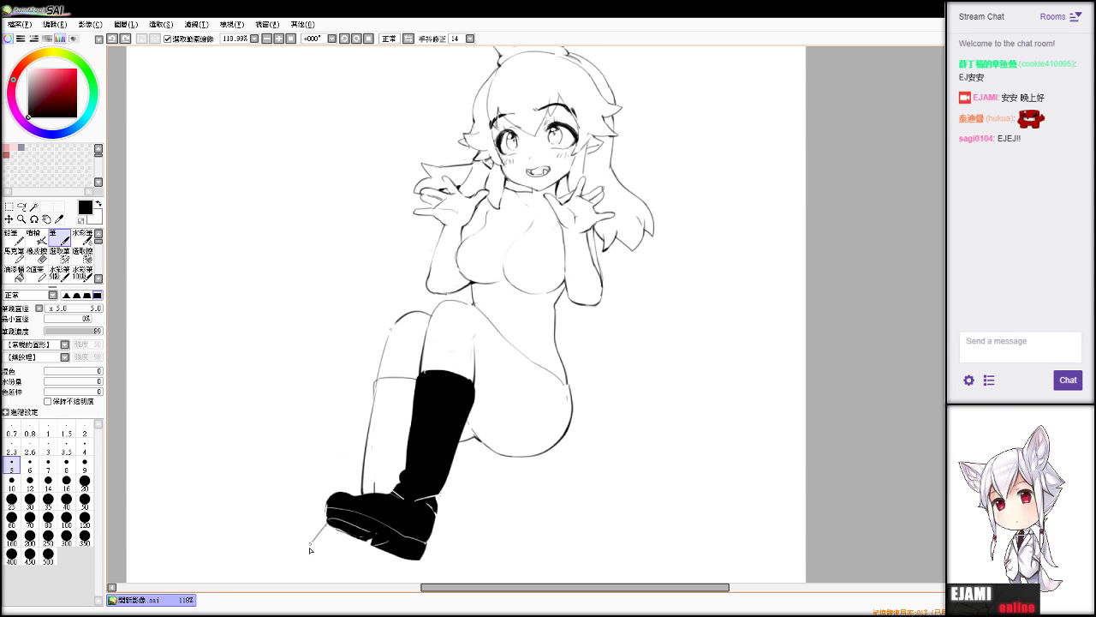
key(ctrl+z)
key(ctrl+z)
Erase the old lower-leg line beneath the rear knee down to the front boot's toe.
key(e)
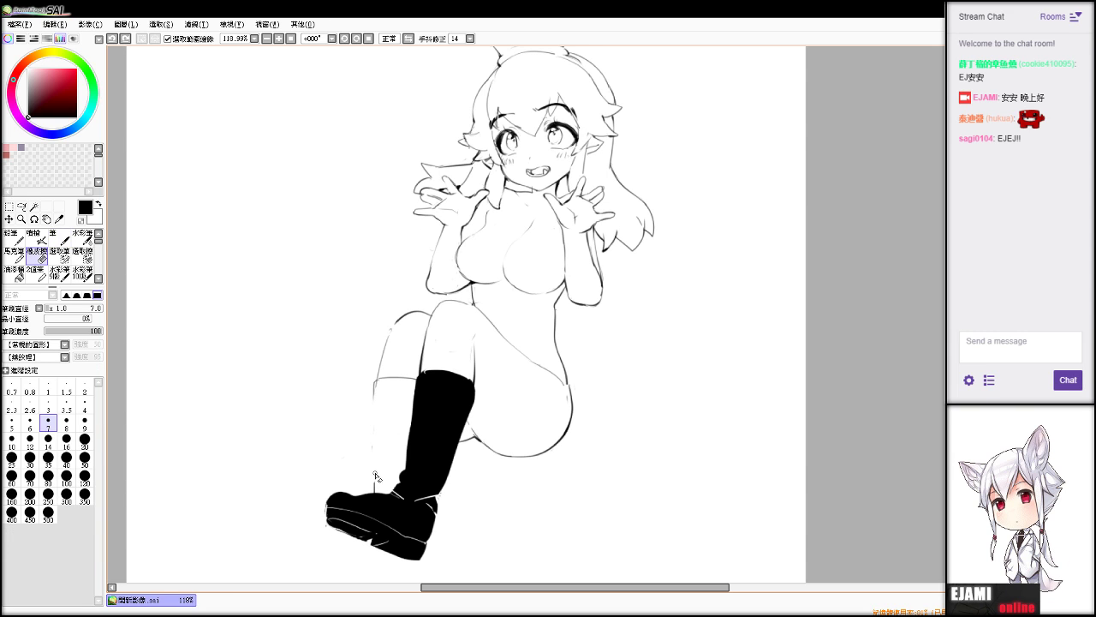
key(n)
drag(394, 371, 424, 367)
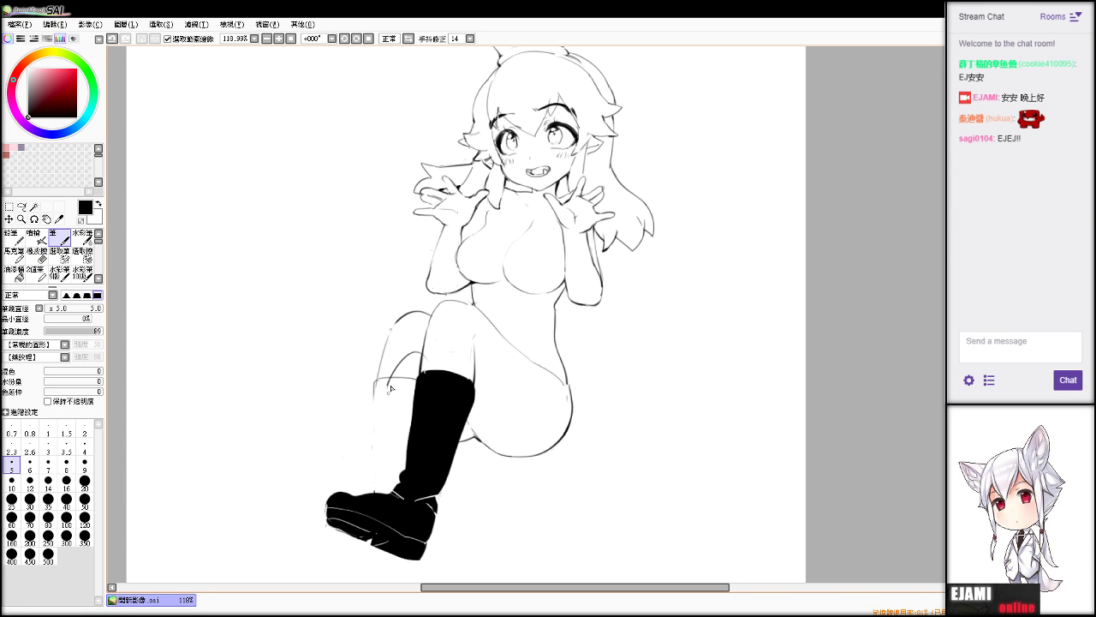
key(ctrl+z)
key(e)
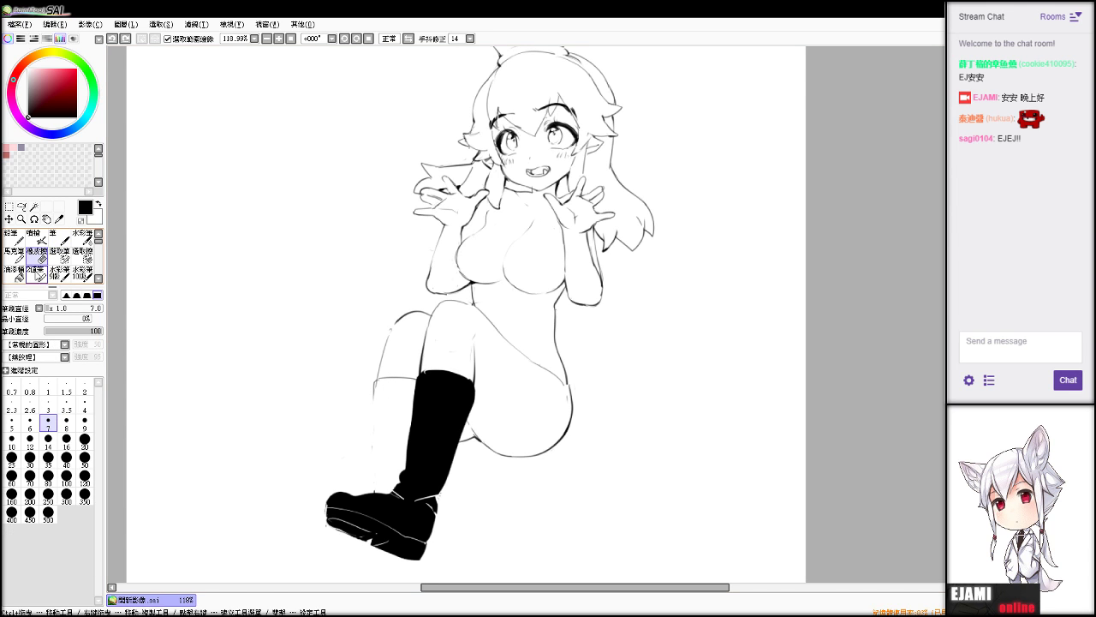
Select the rear knee and cuff lines with the selection pen, shift them upward, and clear the selection.
click(62, 261)
mouse_move(379, 404)
mouse_down()
mouse_move(381, 346)
mouse_move(392, 386)
mouse_move(392, 338)
mouse_move(410, 311)
mouse_move(418, 310)
mouse_move(414, 337)
mouse_move(464, 298)
mouse_up()
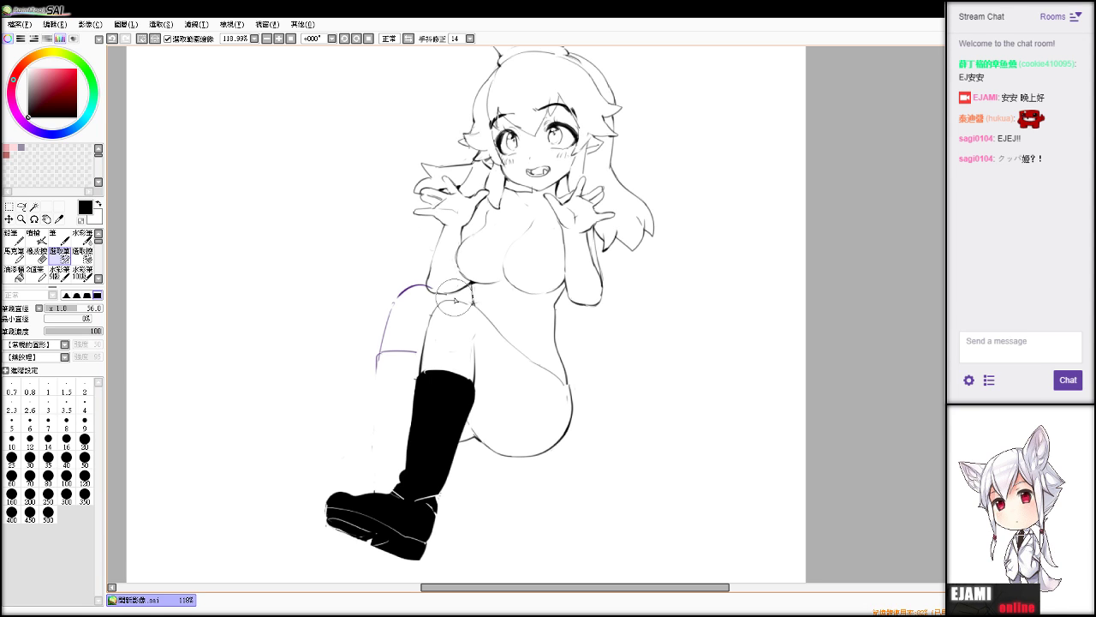
click(143, 39)
Erase the elbow lines overlapping the raised rear knee and extend the knee's contour to the front thigh.
key(e)
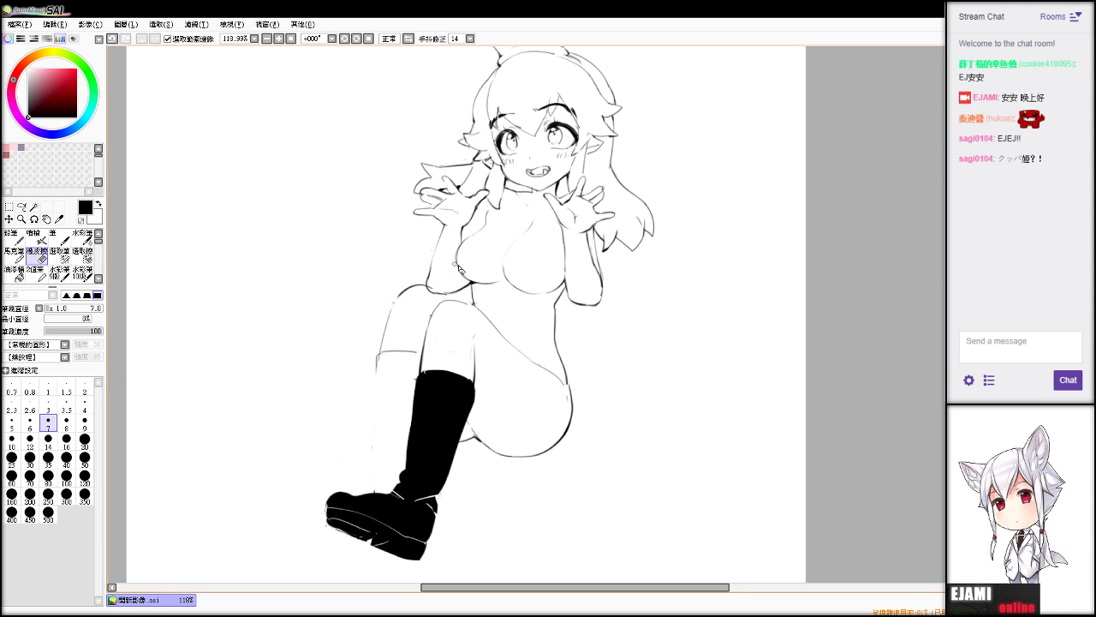
drag(429, 288, 483, 316)
key(n)
key(ctrl+z)
key(e)
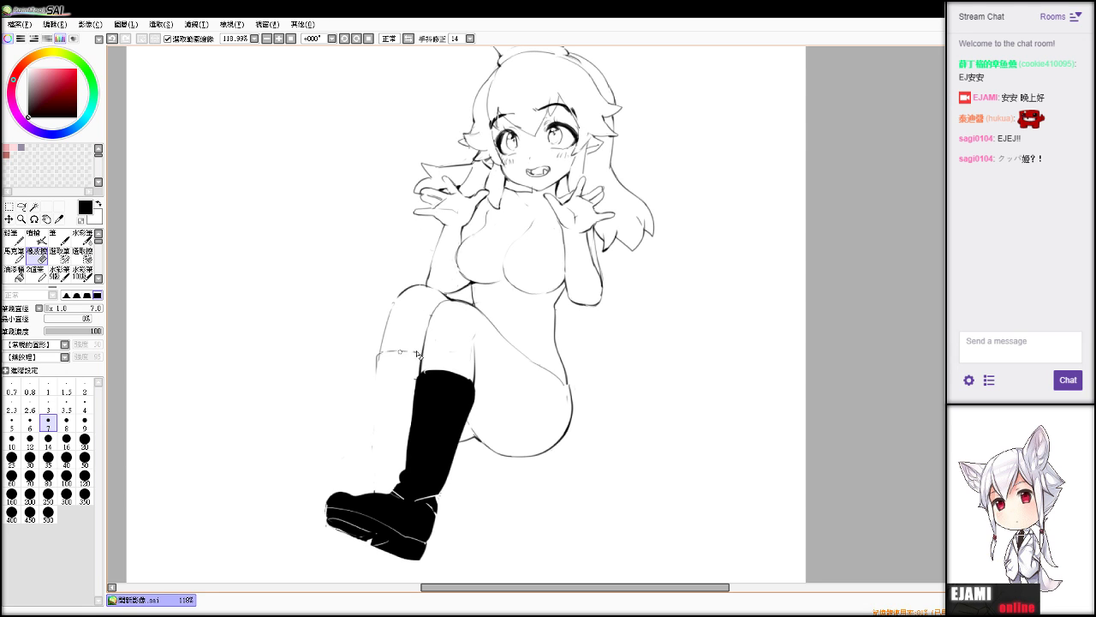
Replace the rear boot's straight cuff with a curved line across the leg below the knee.
key(n)
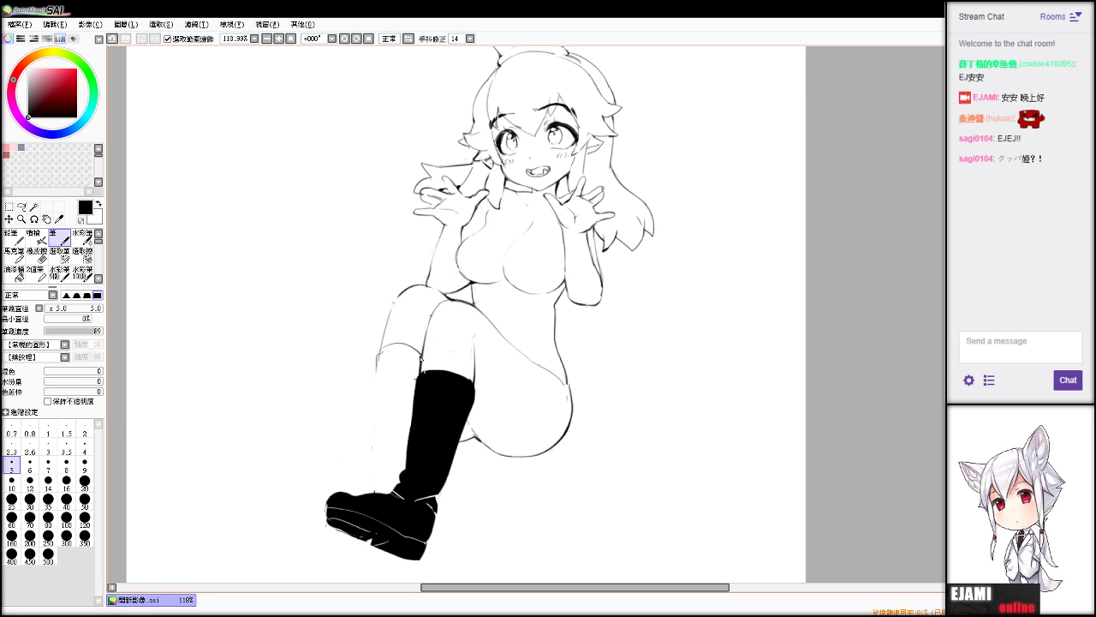
key(e)
key(n)
drag(380, 358, 420, 347)
key(ctrl+z)
drag(378, 353, 370, 386)
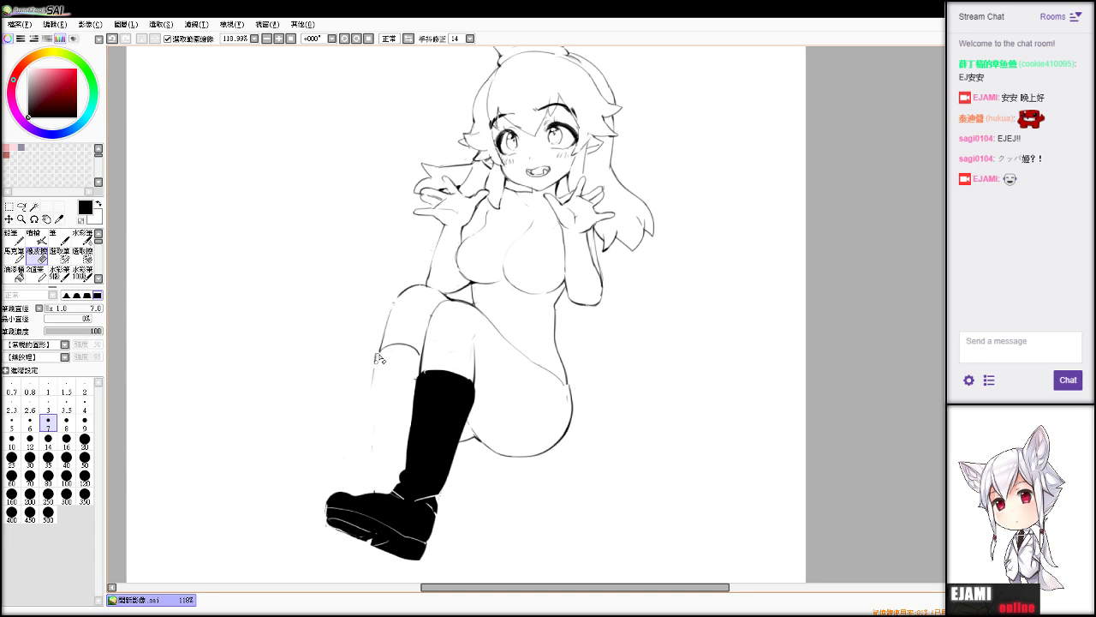
Draw the rear boot's outer shaft edge from the cuff down toward the ankle and trim its lower end.
drag(377, 353, 362, 451)
key(ctrl+z)
drag(376, 357, 367, 454)
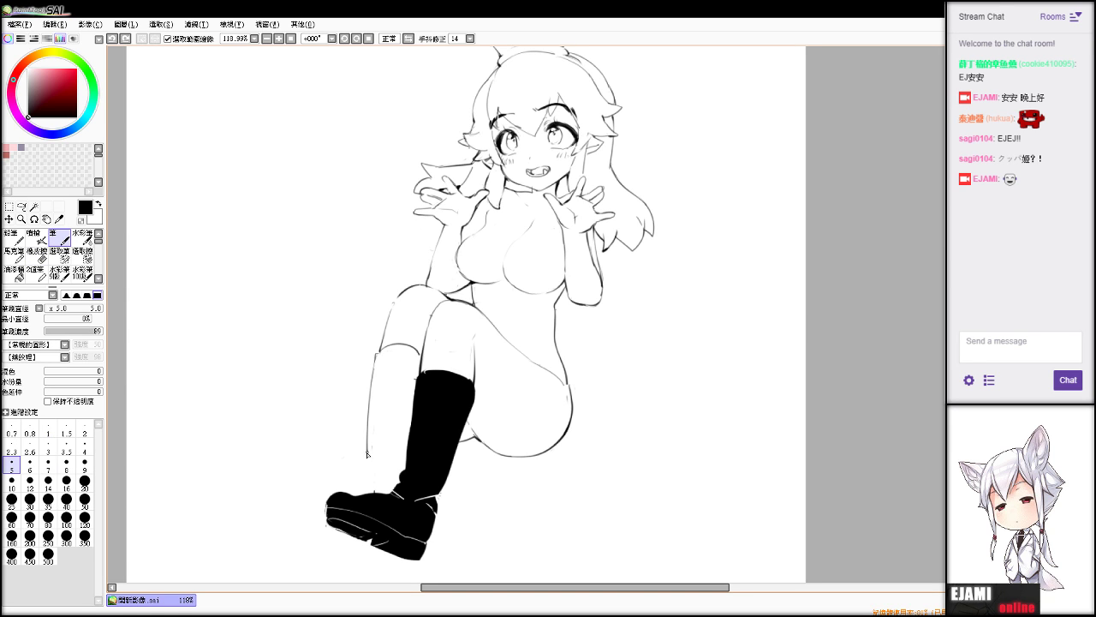
key(ctrl+z)
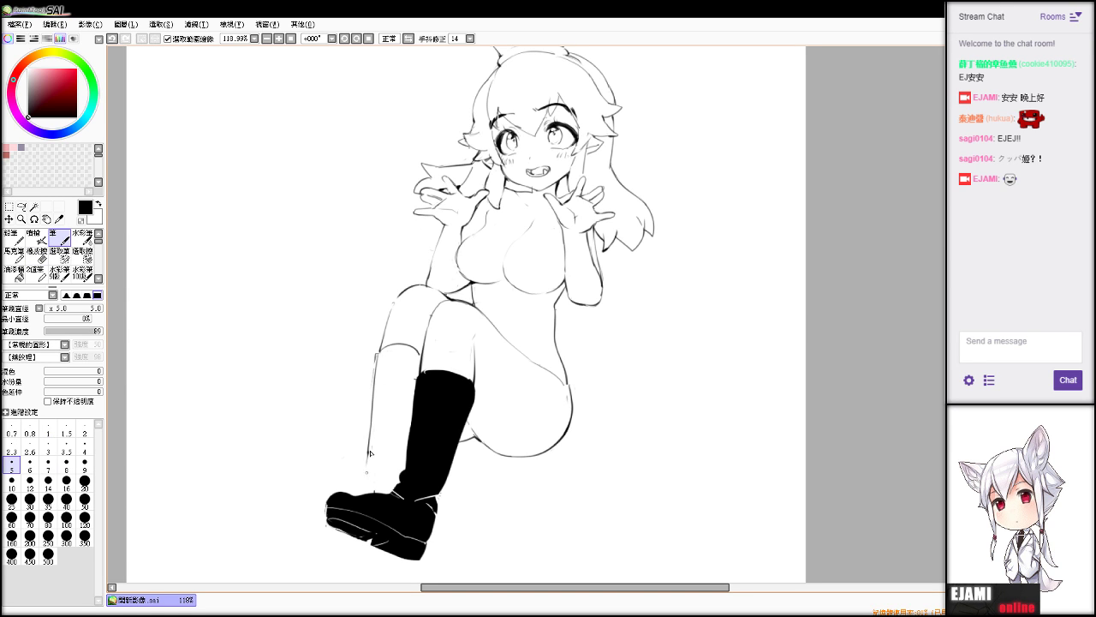
key(ctrl+z)
key(ctrl+y)
key(e)
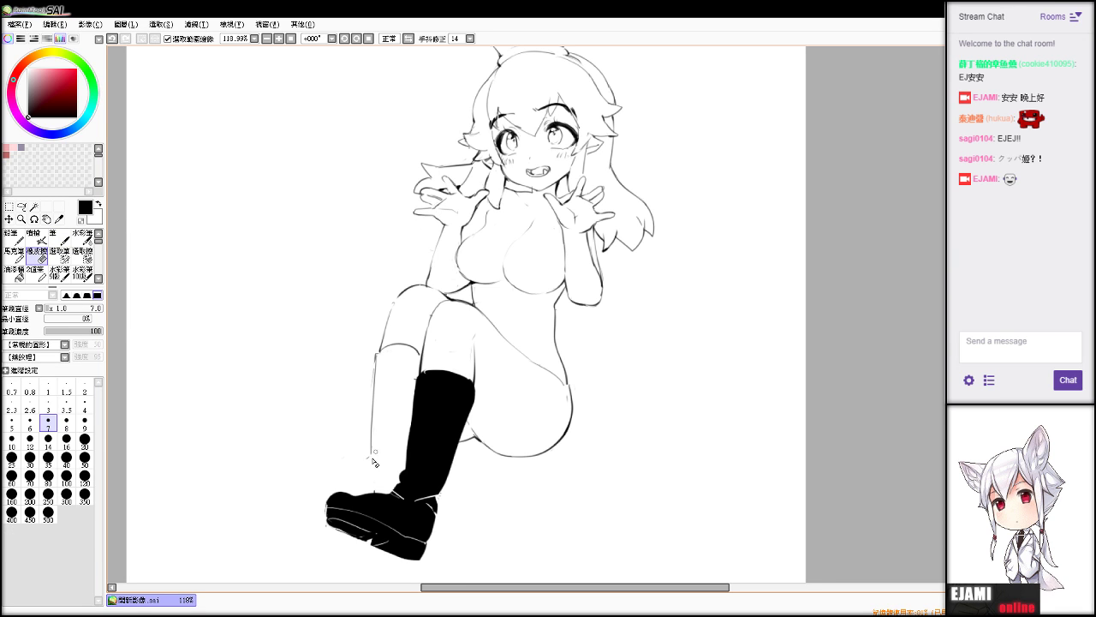
key(n)
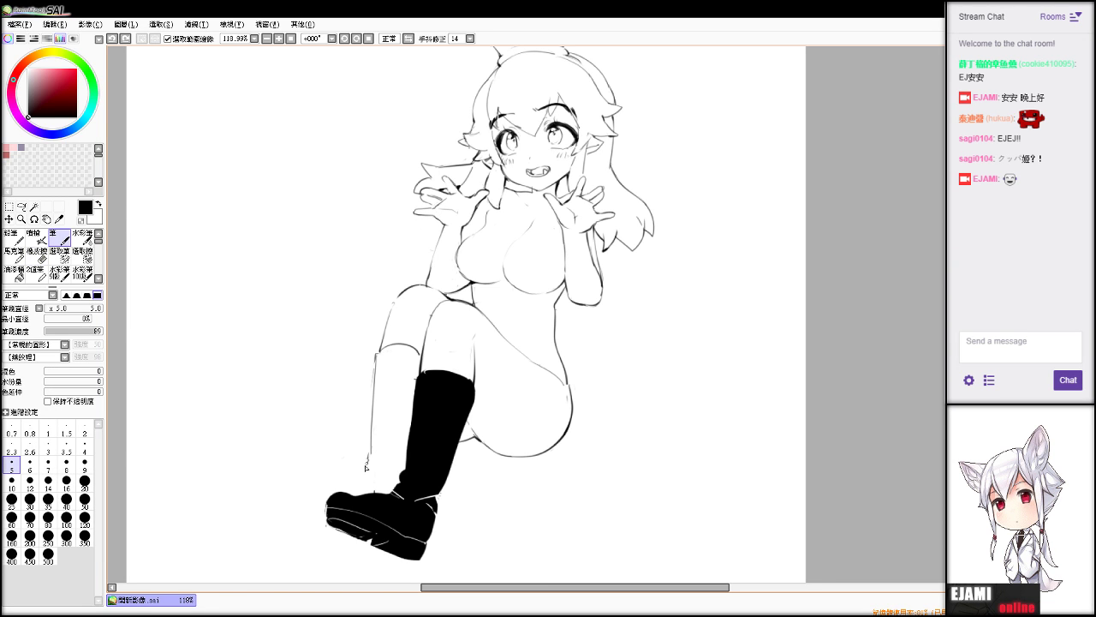
Outline the rear boot's ankle, rounded toe and sole around the front boot.
drag(365, 466, 334, 492)
key(ctrl+z)
drag(326, 504, 324, 537)
key(ctrl+z)
drag(321, 532, 346, 548)
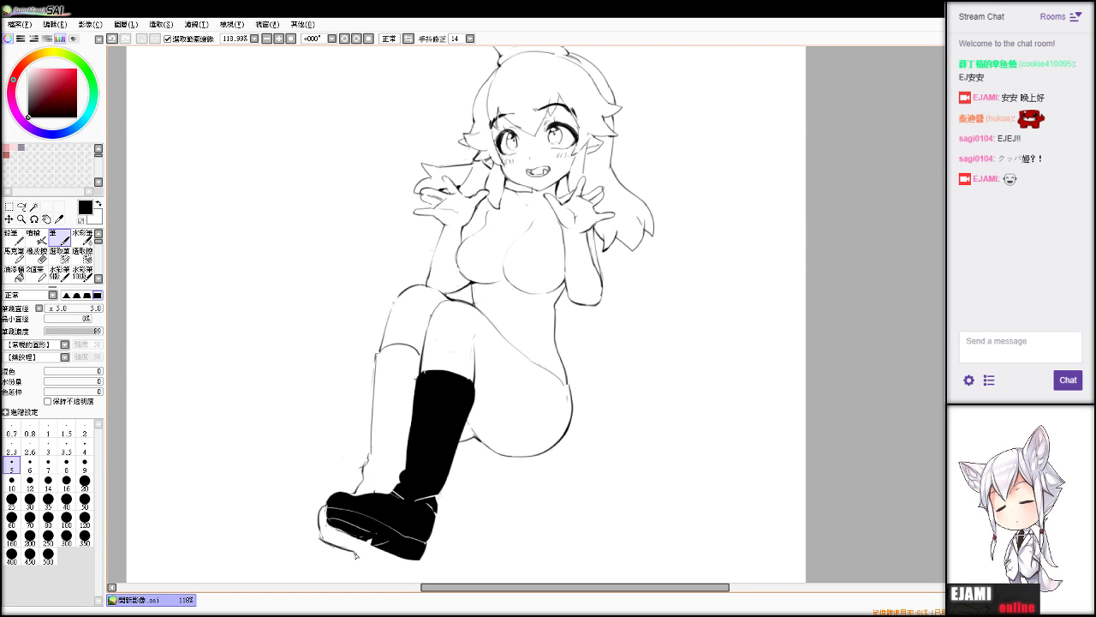
key(ctrl+z)
drag(339, 544, 357, 549)
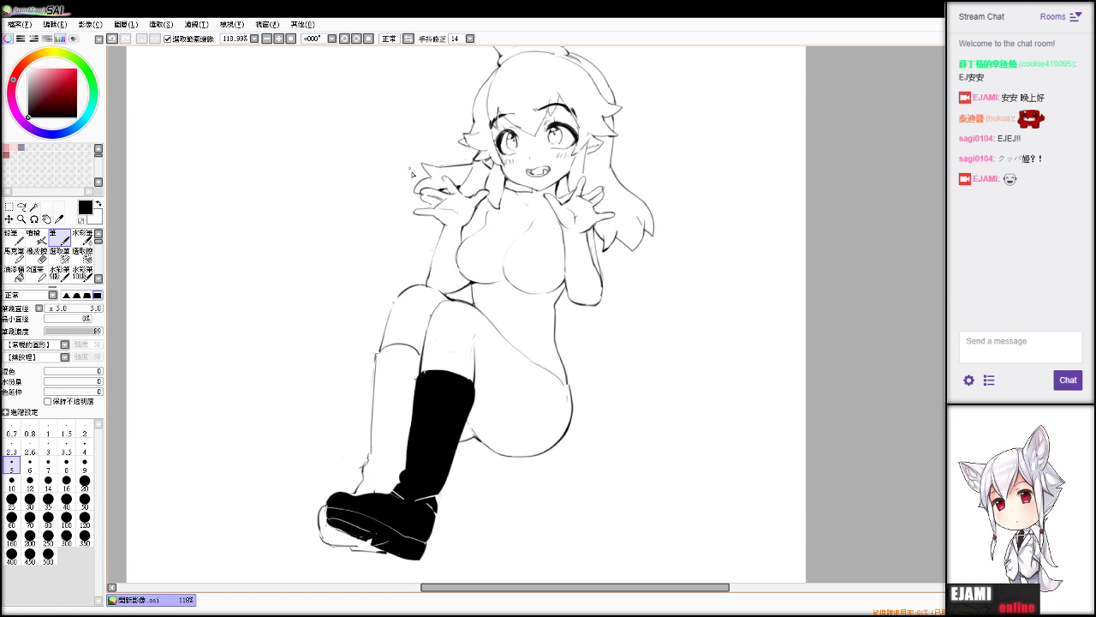
Fill the rear boot's shaft solid black and carve a white contour along the top of the front boot's foot.
click(14, 274)
click(397, 442)
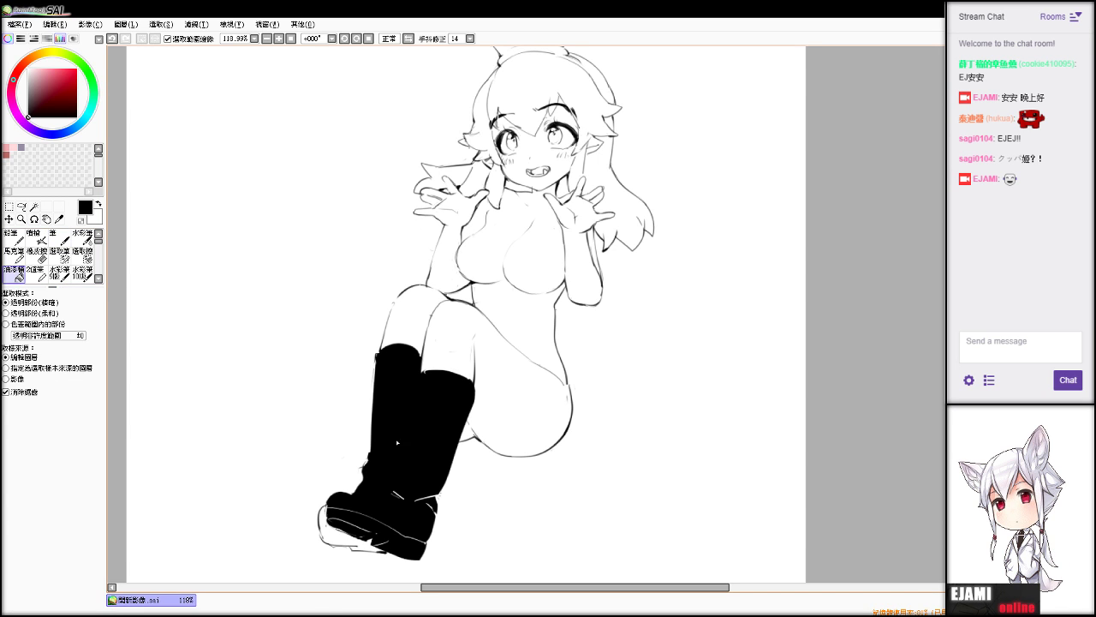
key(e)
mouse_move(376, 497)
mouse_down()
mouse_move(354, 496)
mouse_move(389, 497)
mouse_move(331, 505)
mouse_up()
key(ctrl+z)
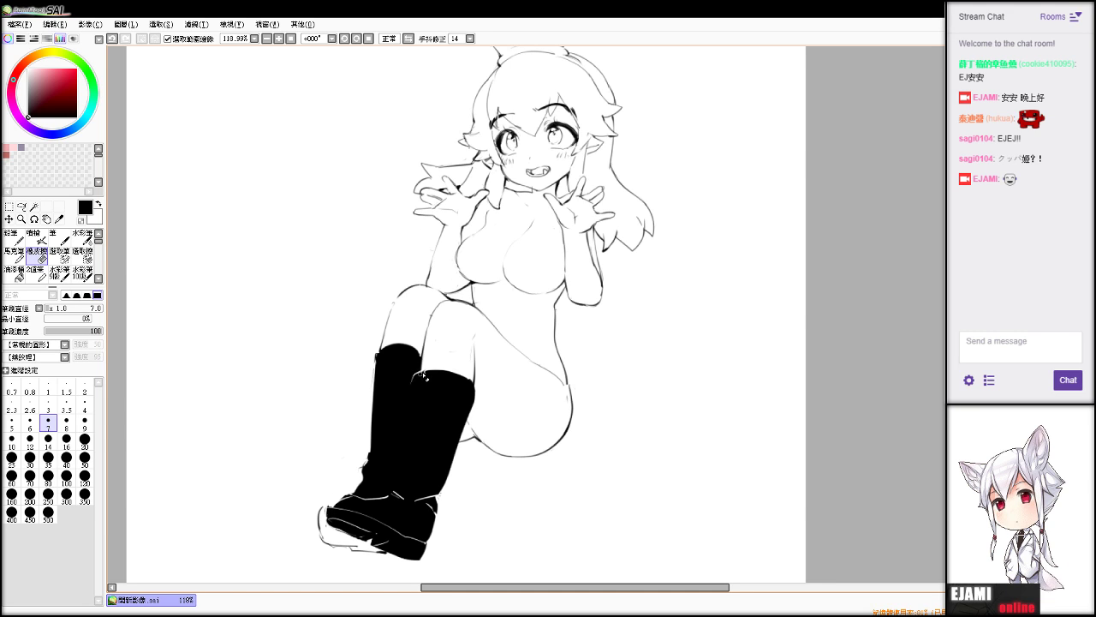
key(ctrl+z)
key(ctrl+z)
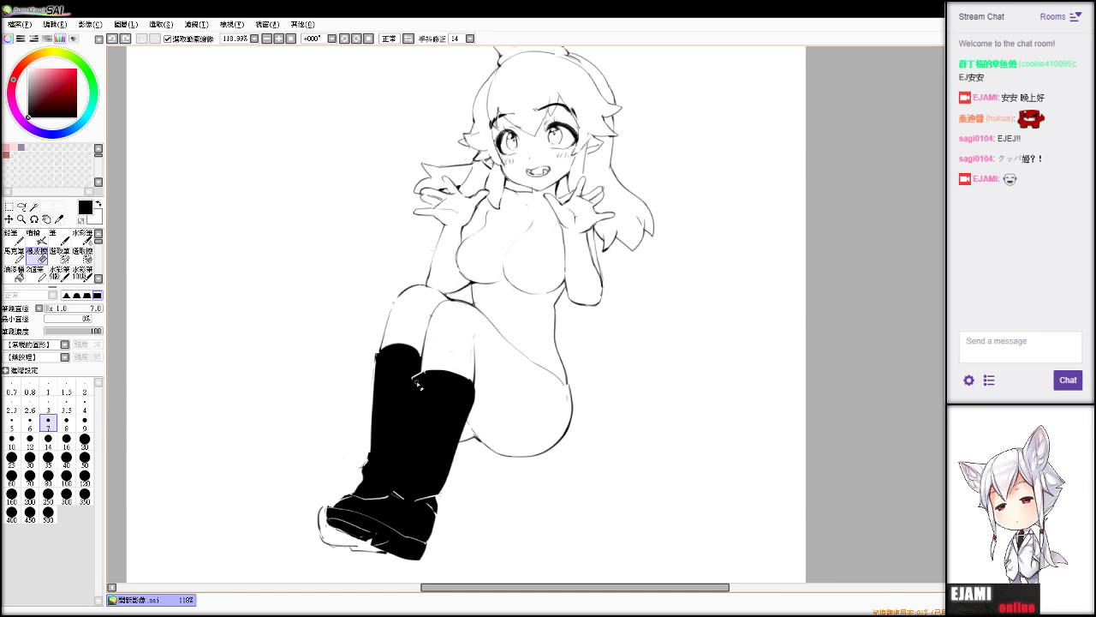
Carve a thin white line down the front boot's shaft to separate it from the rear boot.
drag(416, 374, 406, 449)
key(ctrl+z)
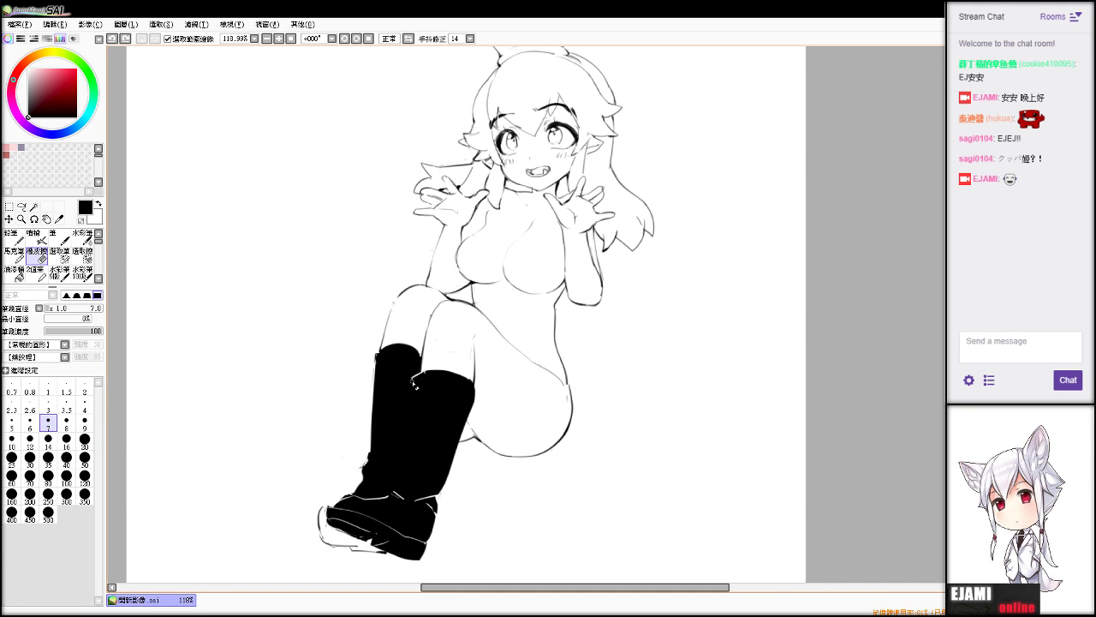
drag(412, 380, 397, 481)
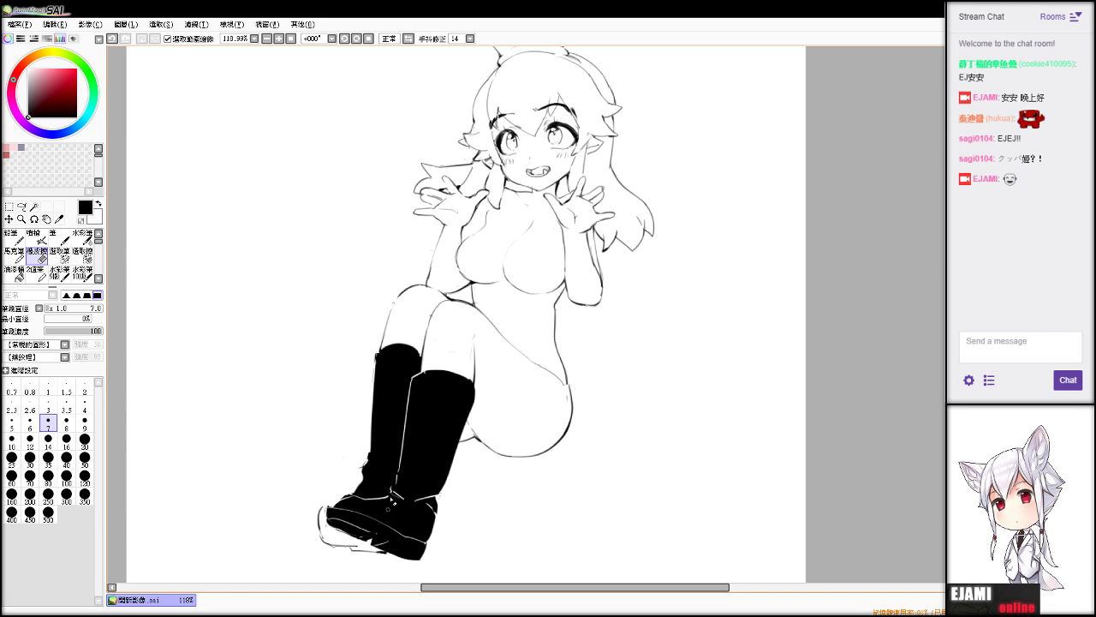
key(ctrl+z)
Carve thin white creases across the front boot's ankle and smooth the rear boot's ankle.
drag(396, 484, 417, 476)
key(ctrl+z)
mouse_move(435, 492)
mouse_down()
mouse_move(406, 486)
mouse_move(410, 503)
mouse_up()
key(v)
key(e)
key(n)
key(ctrl+z)
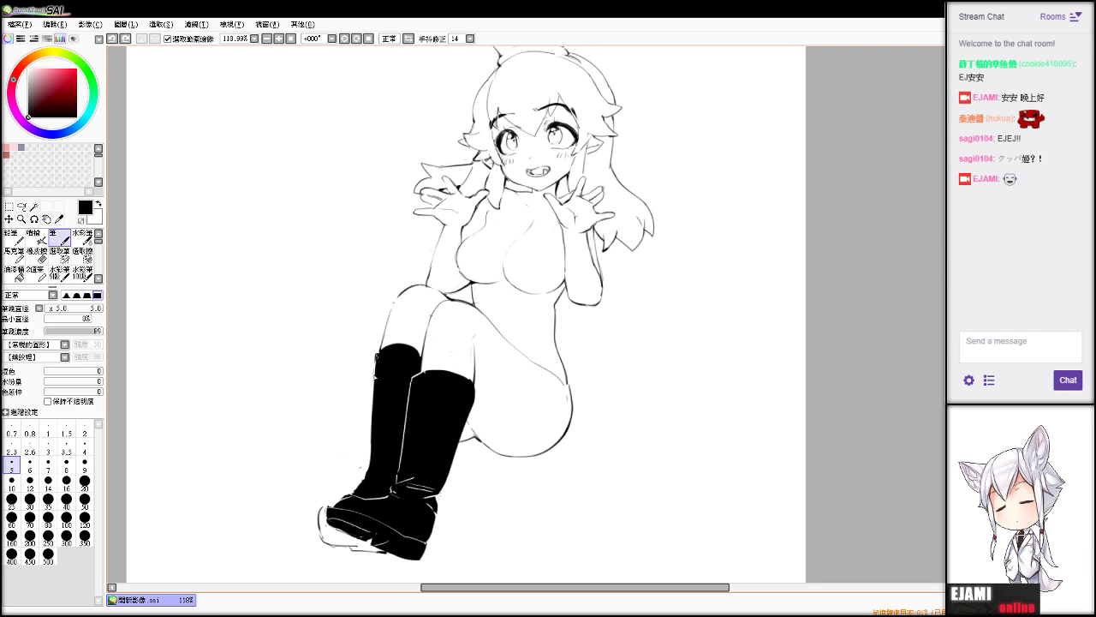
Thicken the rear boot's outer shaft edge in black from cuff to ankle and tidy the top of its foot.
drag(377, 357, 368, 470)
key(e)
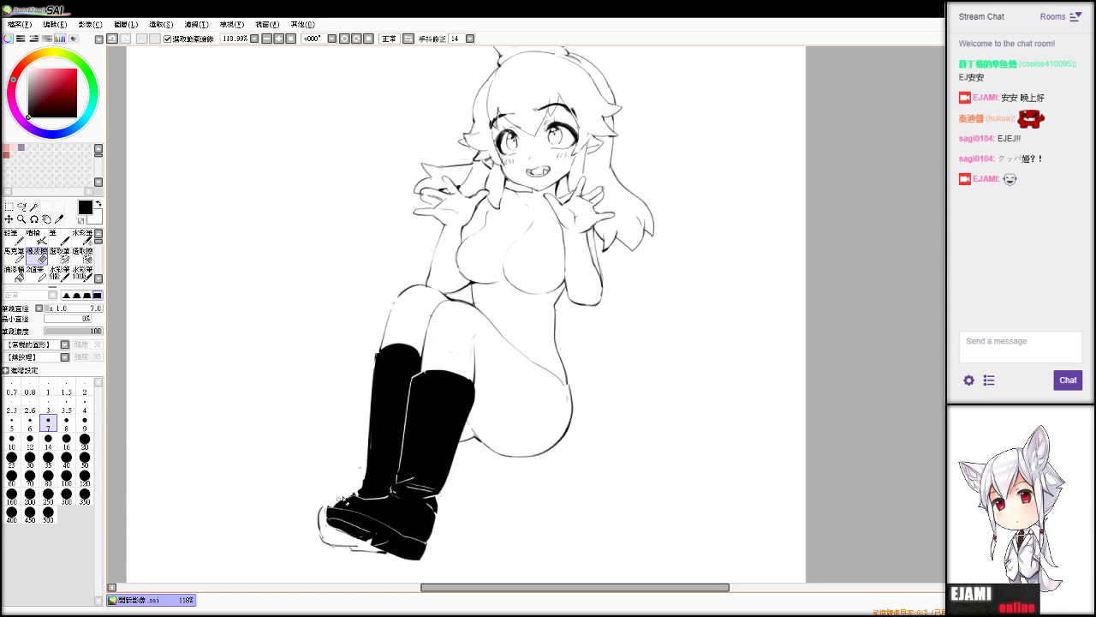
key(n)
key(ctrl+z)
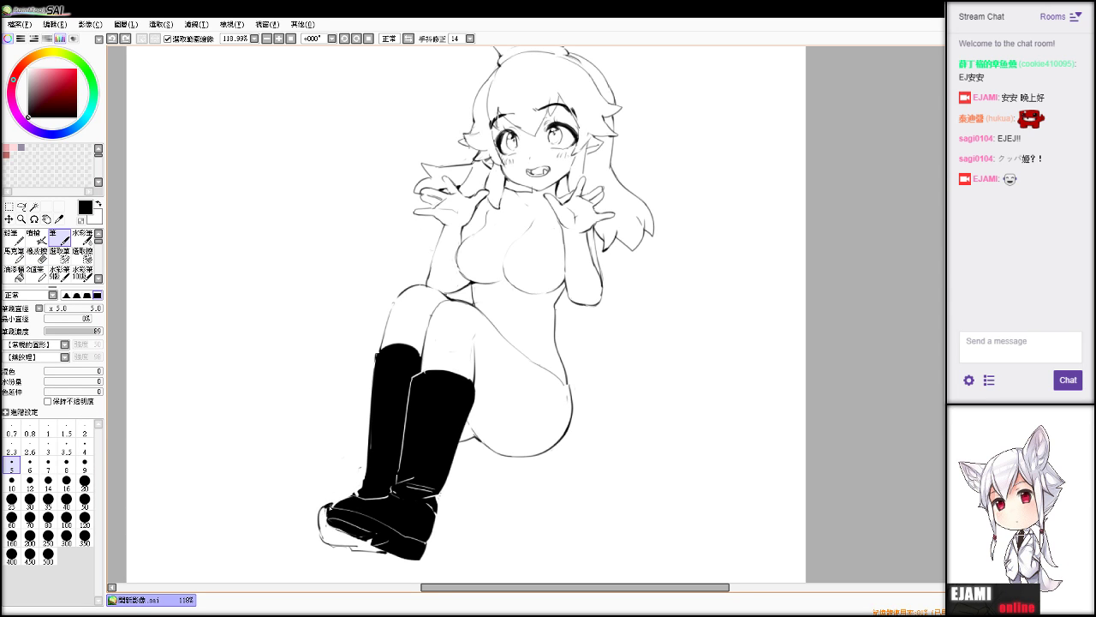
Close the rear boot's toe outline and fill its exposed toe and sole area solid black.
drag(329, 506, 326, 521)
key(ctrl+z)
key(e)
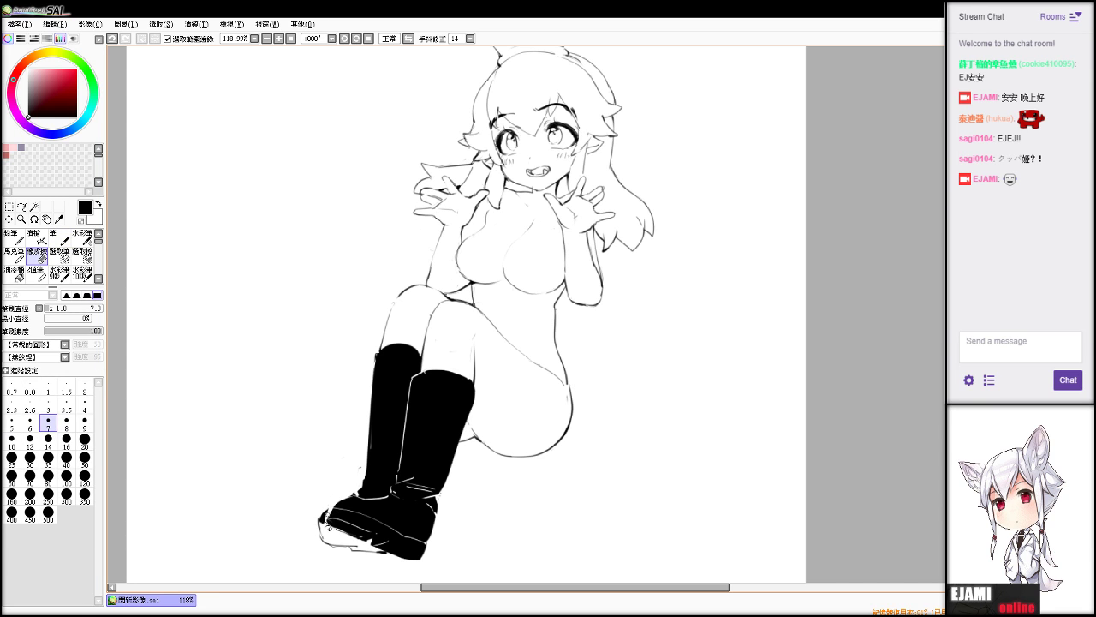
key(n)
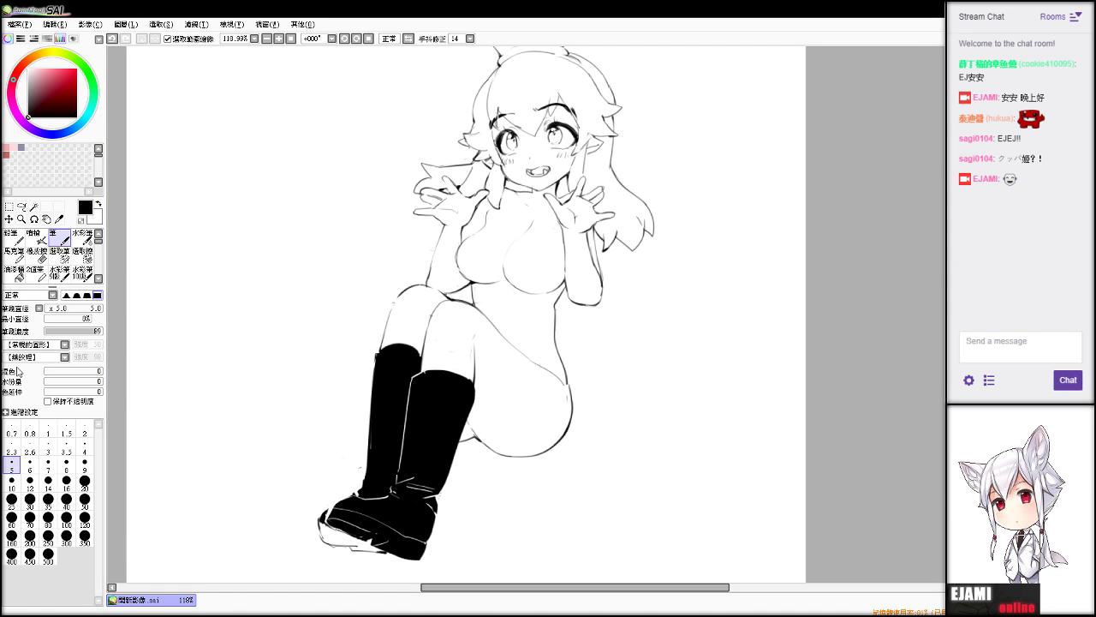
click(31, 257)
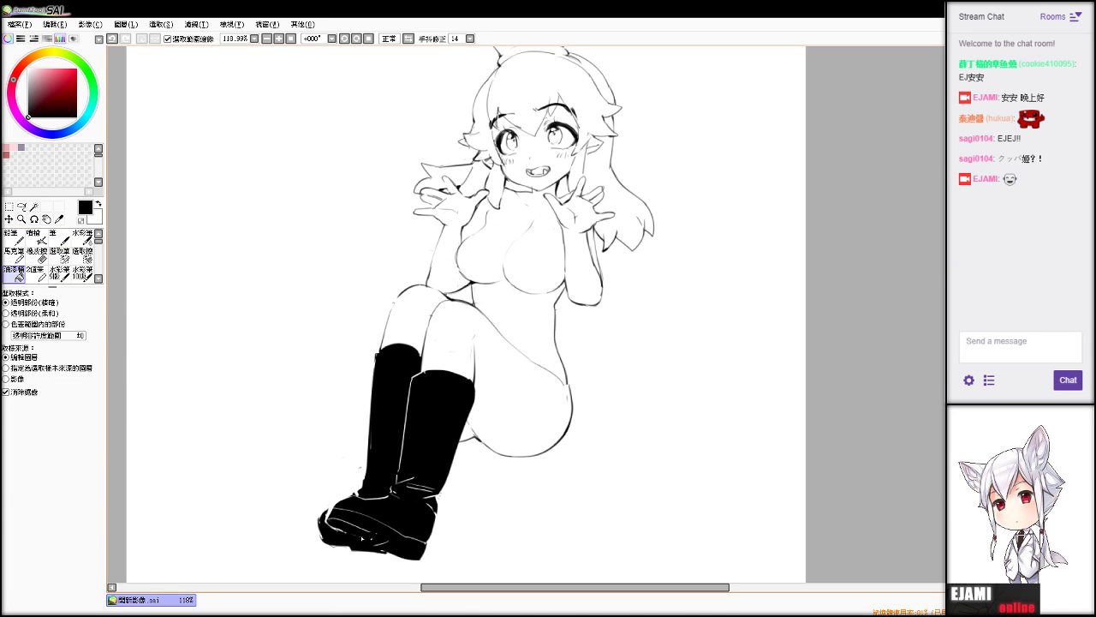
drag(358, 538, 364, 543)
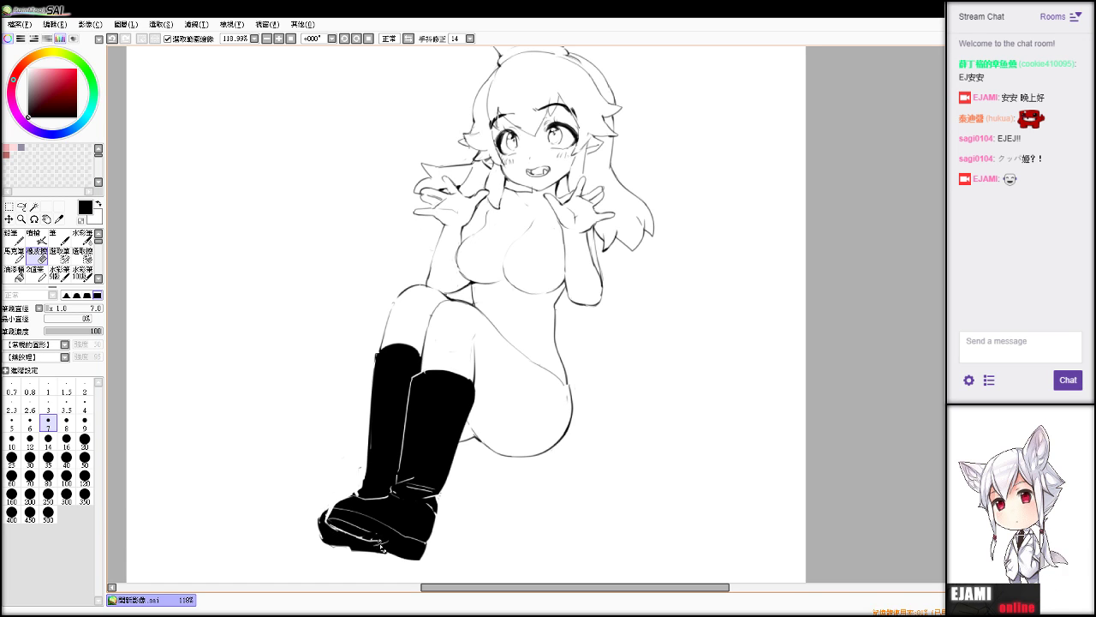
Clean up the rear boot's toe and sole outline in black, erasing the stray marks around its lower edge.
key(ctrl+z)
key(n)
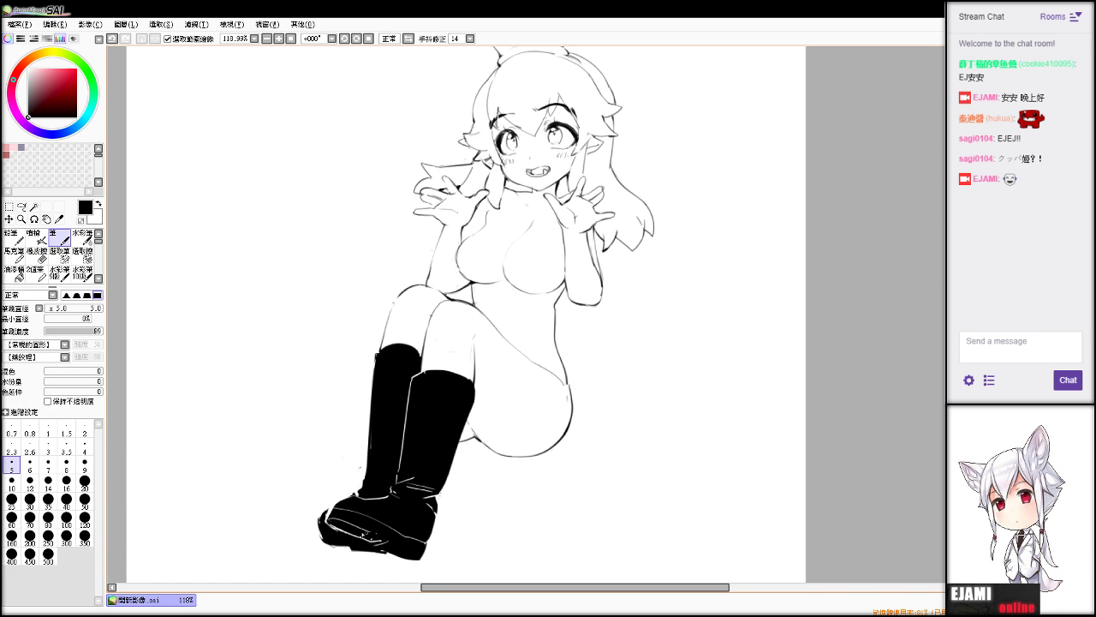
key(e)
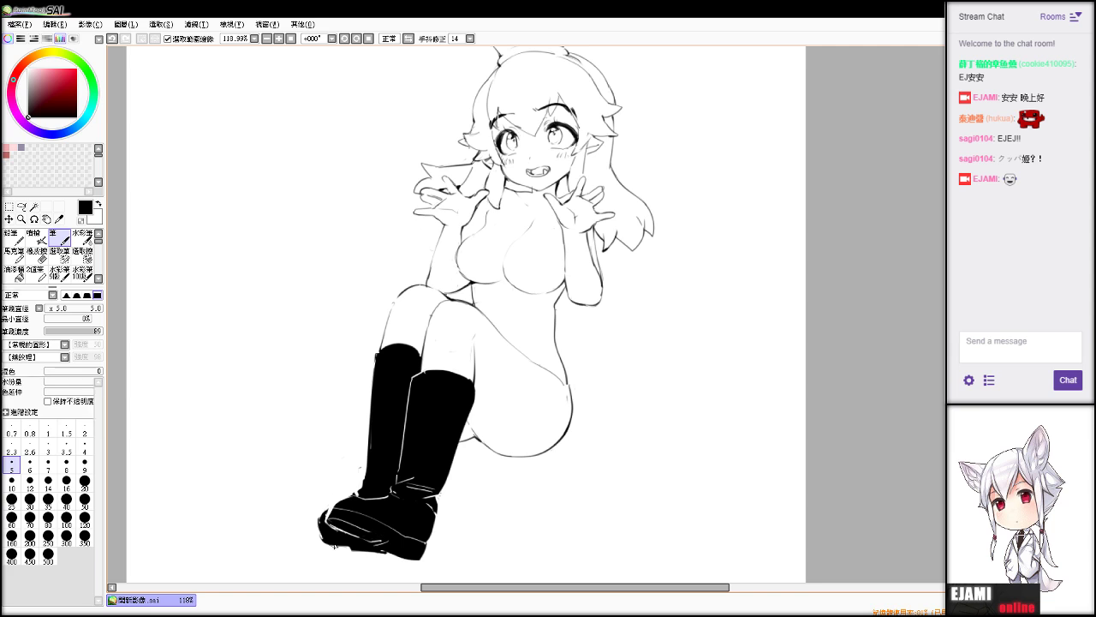
key(v)
mouse_move(322, 522)
mouse_down()
mouse_move(329, 541)
mouse_move(360, 546)
mouse_up()
key(e)
key(v)
key(e)
key(ctrl+z)
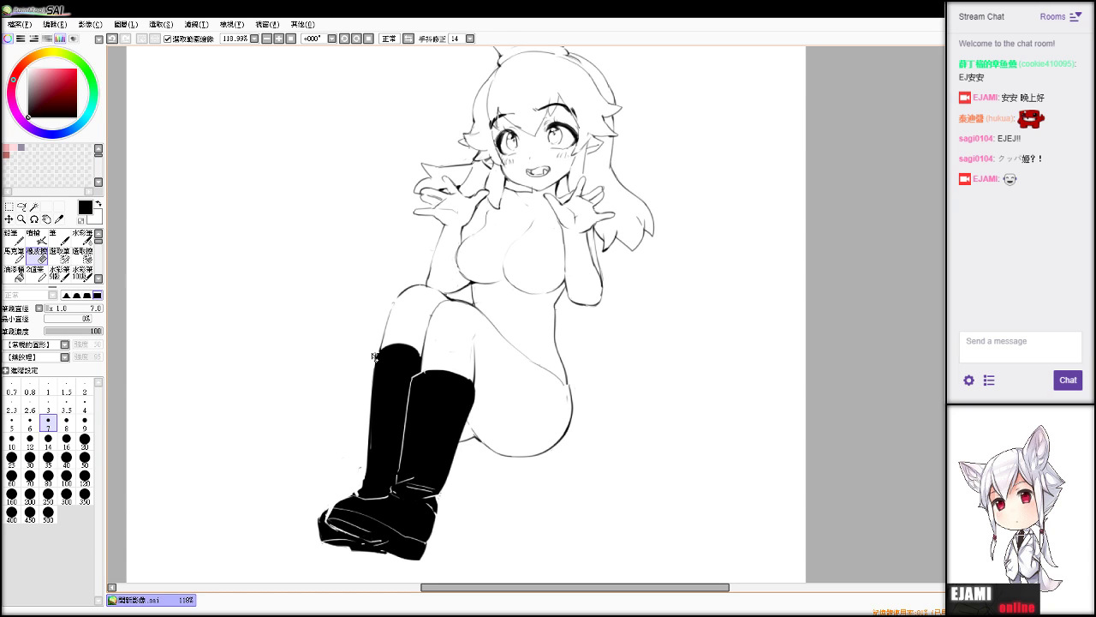
Trim the top of the rear boot's cuff to a lower, flatter edge and redraw the outer shin line down to it.
drag(379, 352, 417, 353)
key(n)
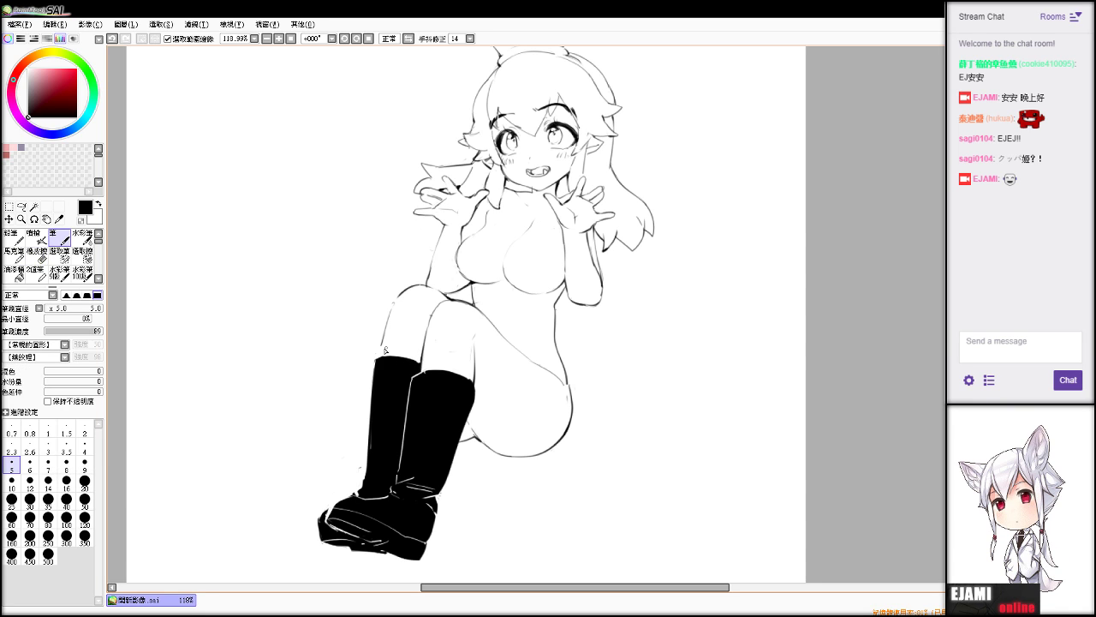
key(ctrl+z)
drag(382, 357, 391, 312)
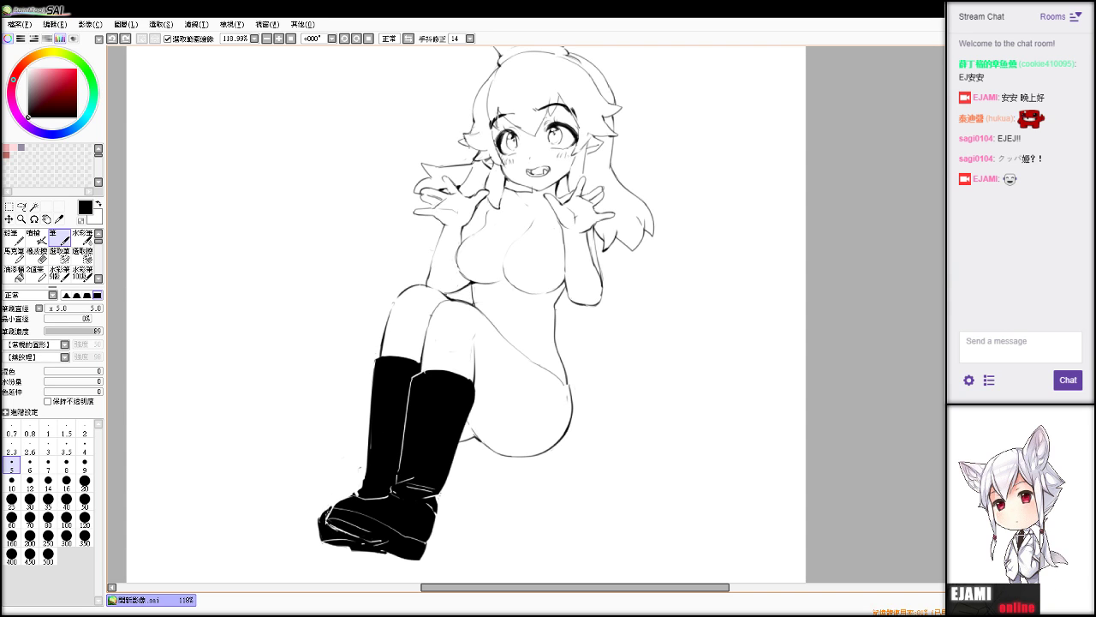
Even out the outer shaft edge of the rear boot with small black and erased touch-ups.
key(e)
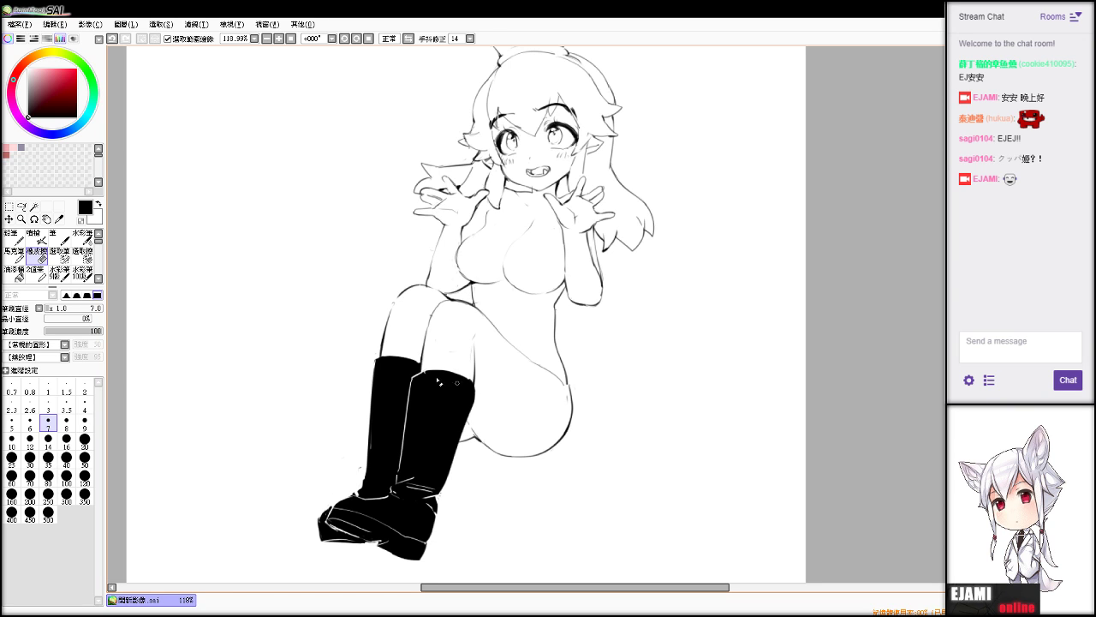
key(n)
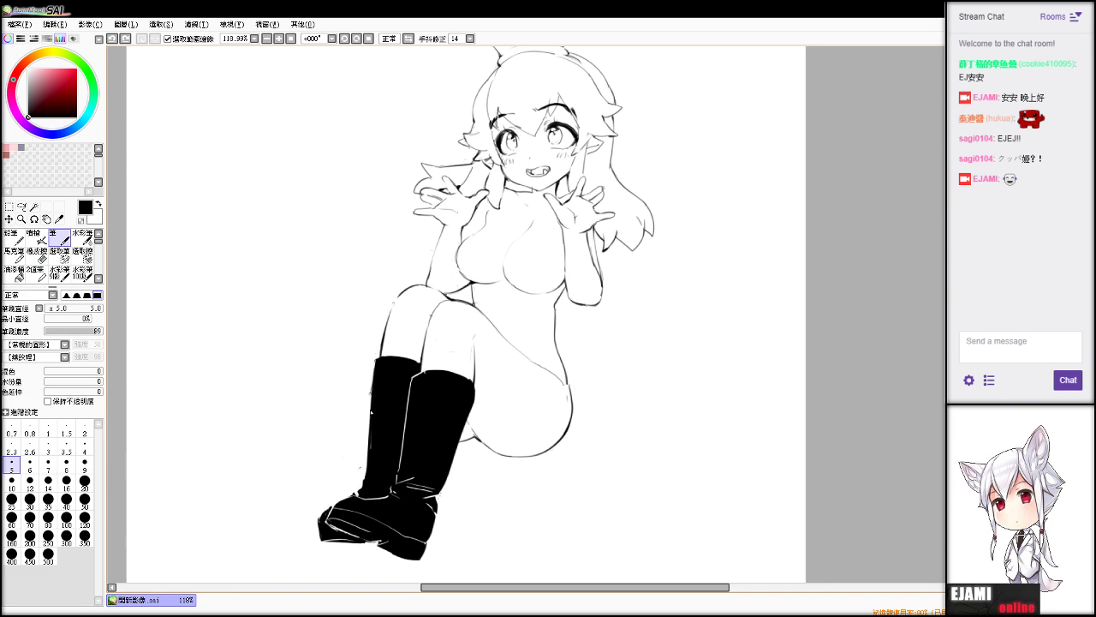
key(e)
key(b)
Erase the front thigh's upper contour and redraw it as a smooth curve from the knee to the hip.
key(e)
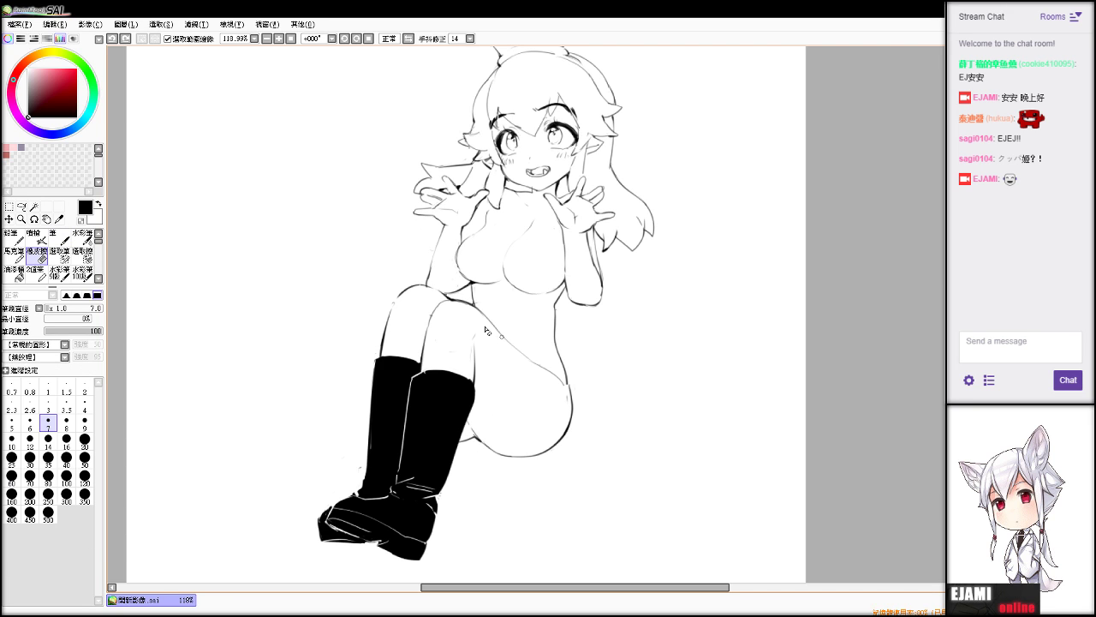
key(n)
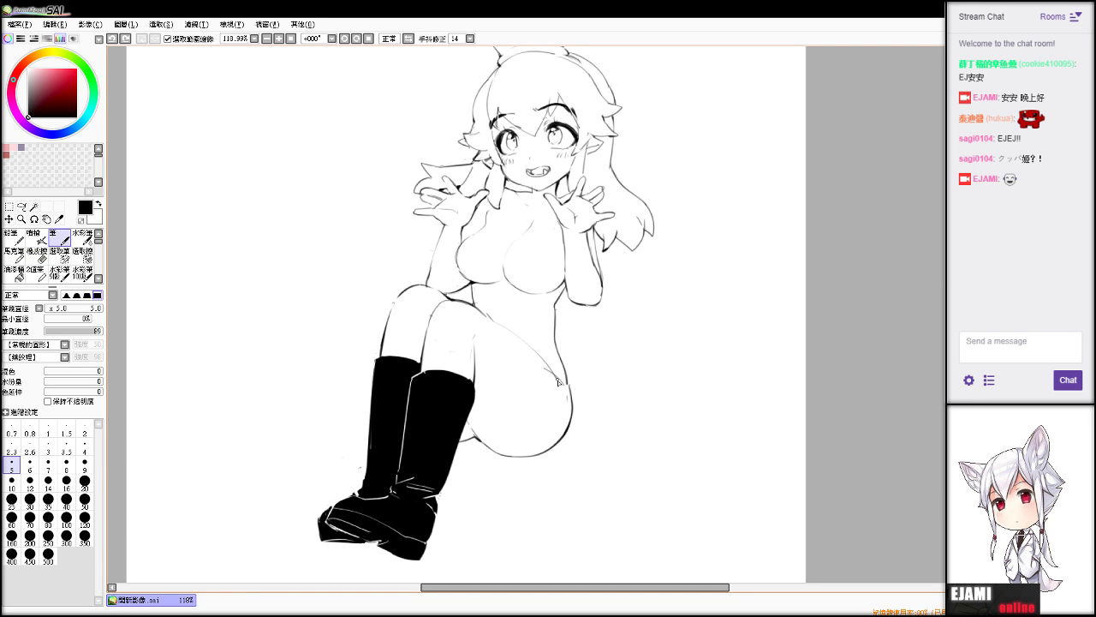
key(e)
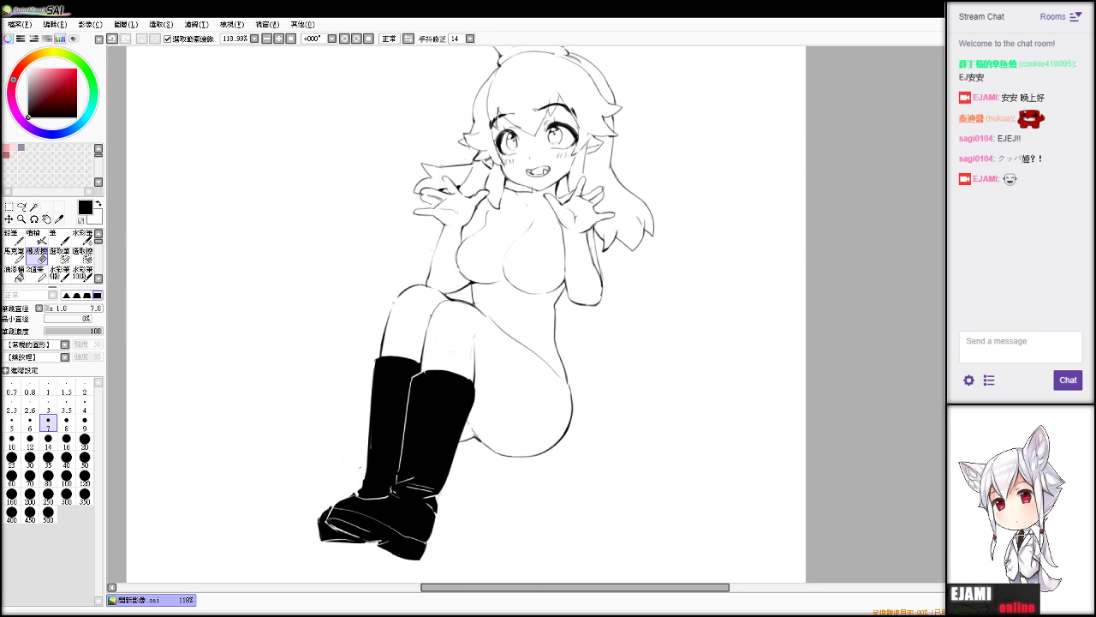
Select the whole canvas, move the figure down and to the left on the page, and clear the selection.
mouse_move(529, 329)
mouse_down()
mouse_move(437, 433)
mouse_move(530, 410)
mouse_move(504, 368)
mouse_up()
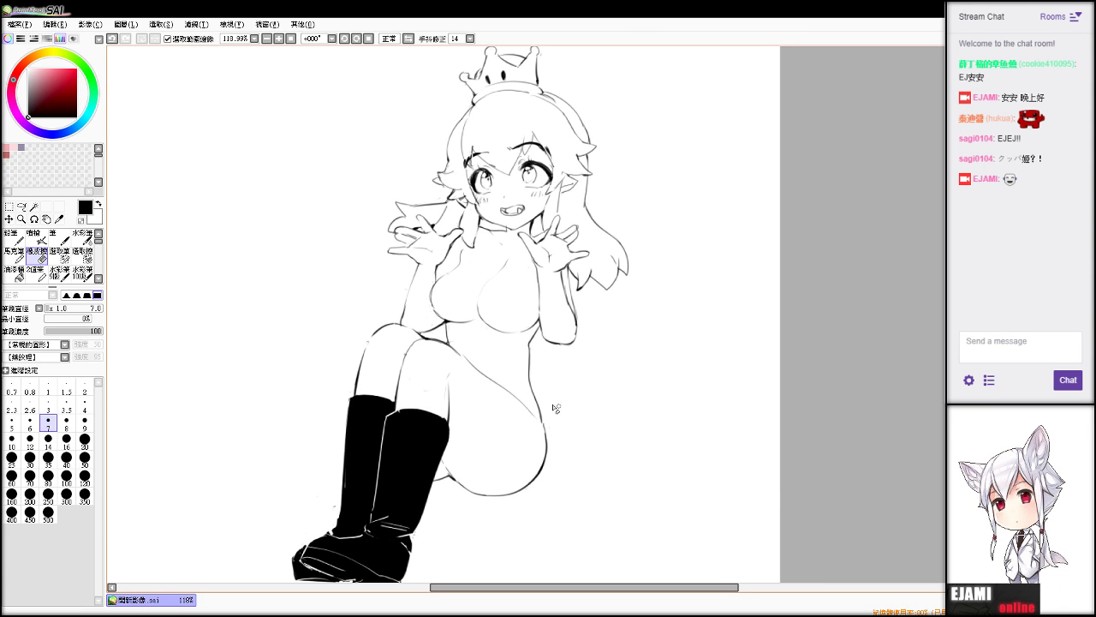
scroll(552, 315, down, 6)
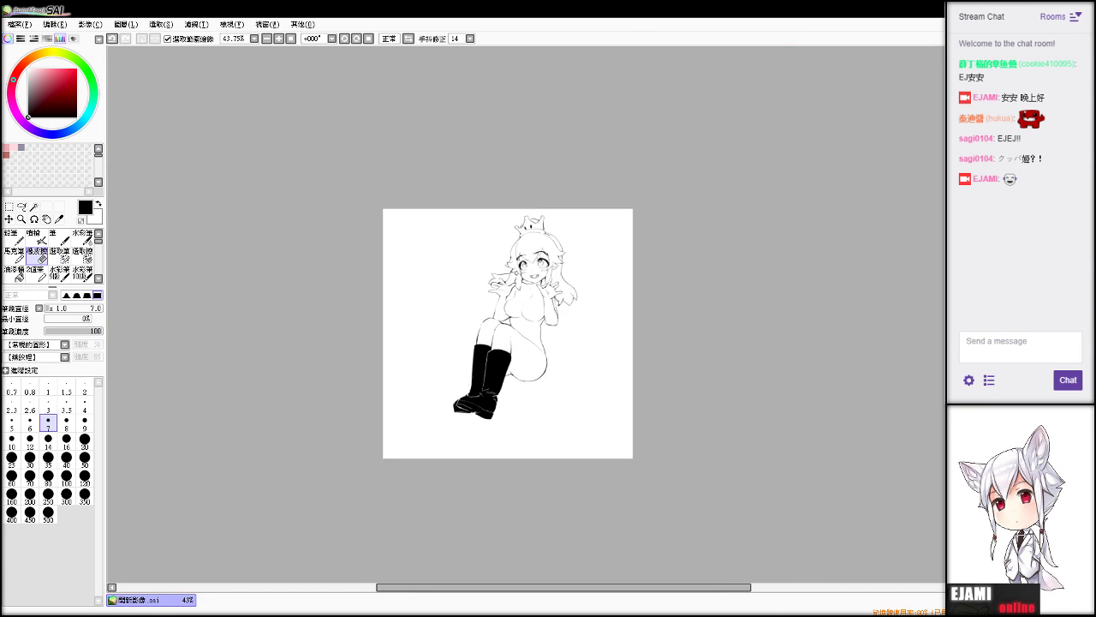
scroll(552, 314, up, 4)
key(ctrl+a)
key(ctrl+v)
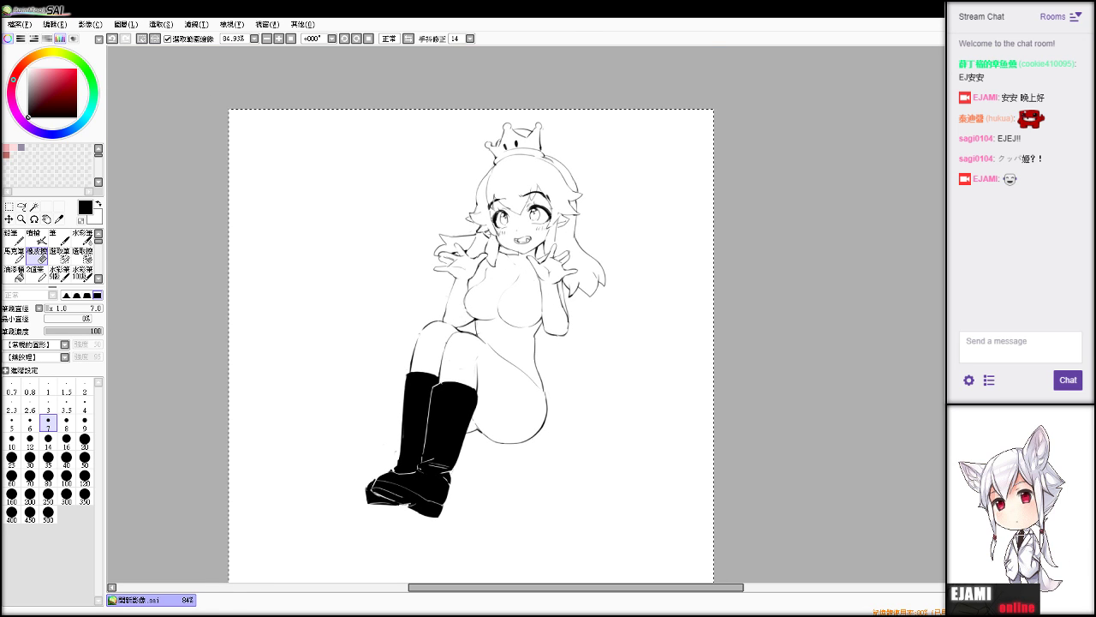
drag(778, 230, 738, 275)
click(165, 25)
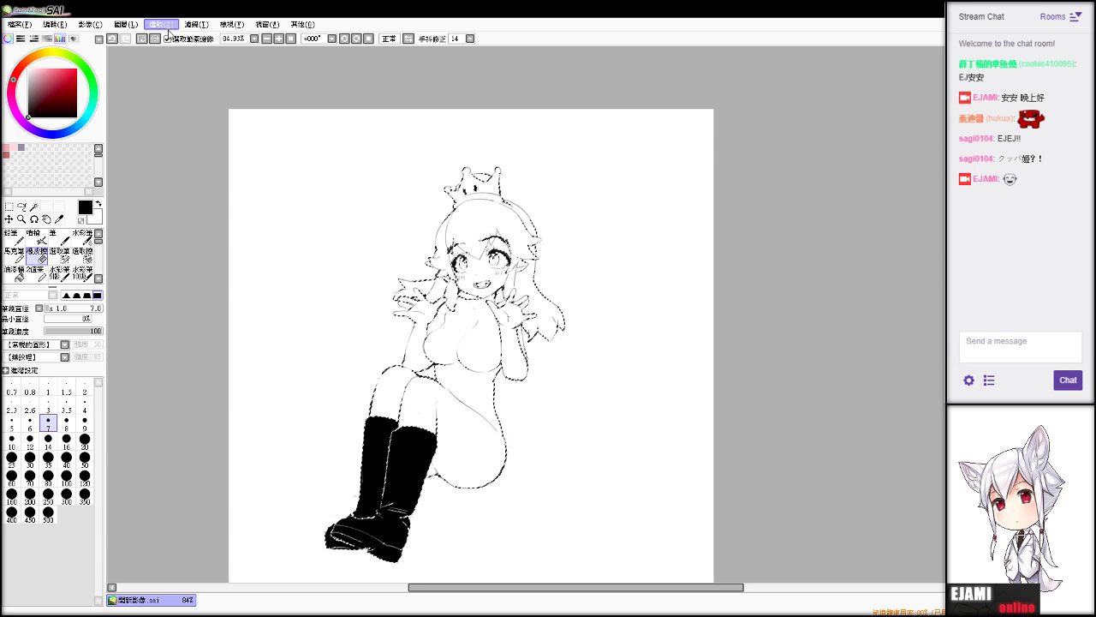
key(ctrl+d)
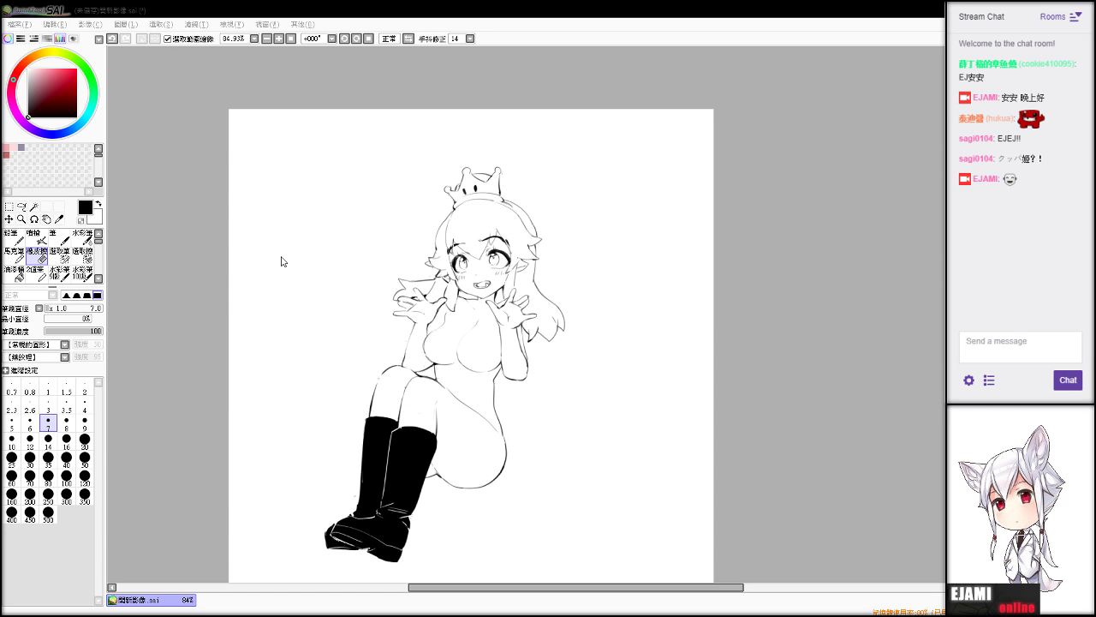
Save the drawing as 111.
text(111)
key(Return)
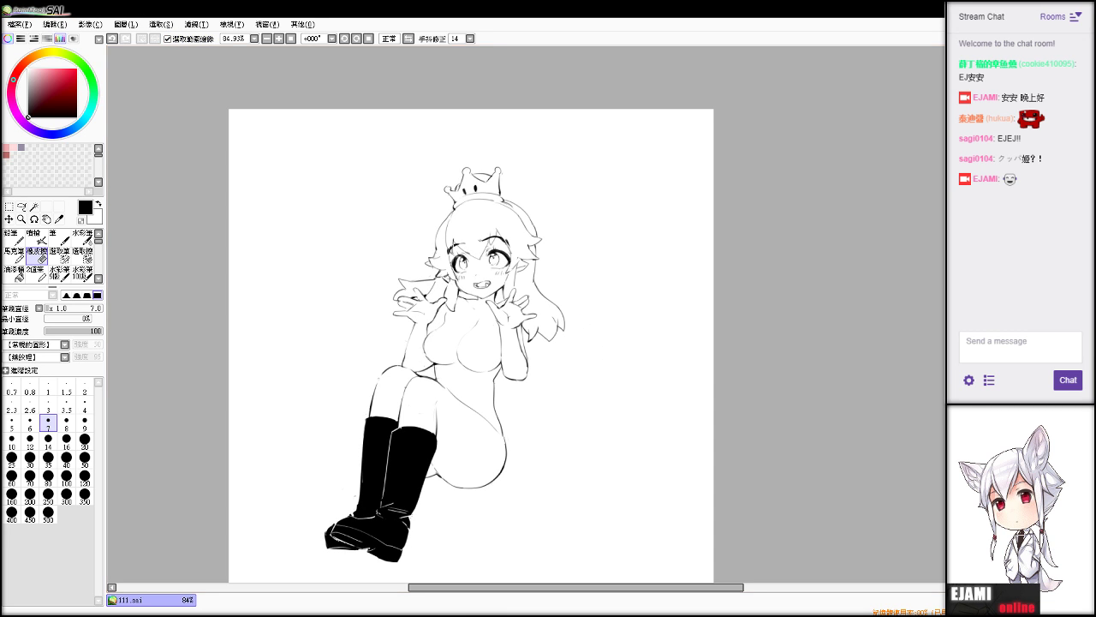
Draw a second layer of jagged hair tips beneath the long hair beside the raised arm on the viewer's right.
scroll(545, 313, up, 4)
drag(480, 343, 568, 317)
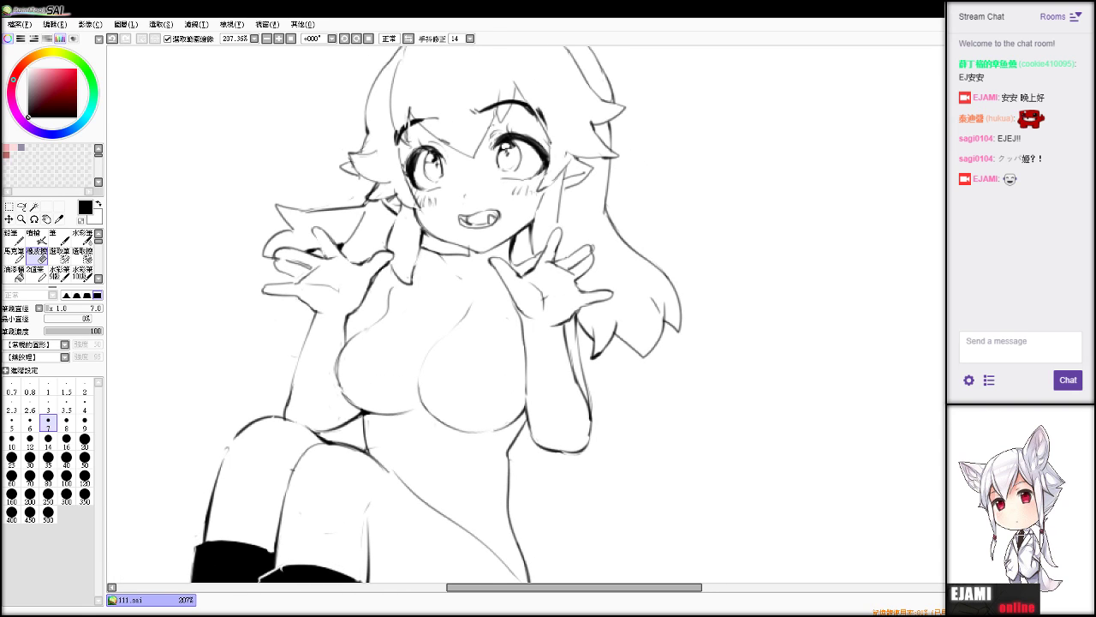
scroll(544, 316, down, 2)
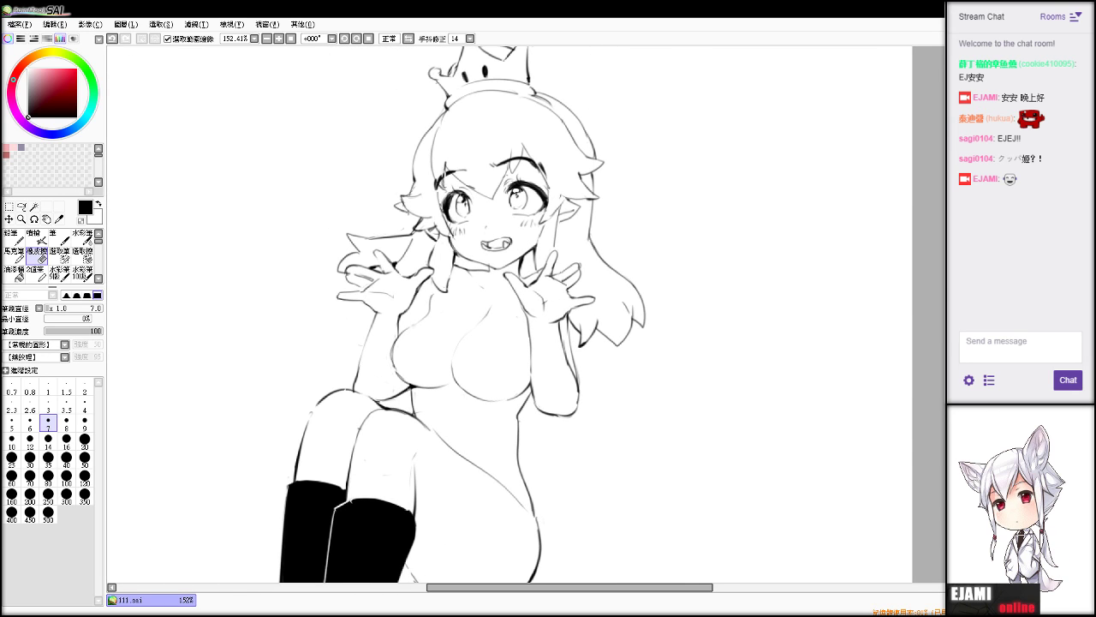
scroll(613, 352, up, 1)
key(n)
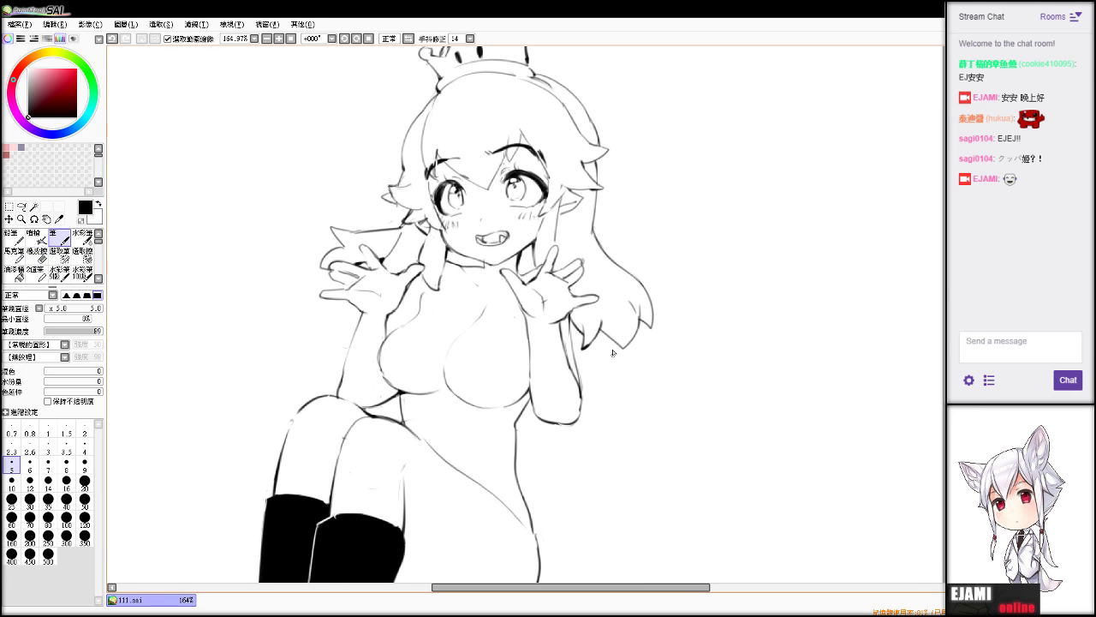
key(ctrl+z)
drag(579, 375, 629, 358)
key(ctrl+z)
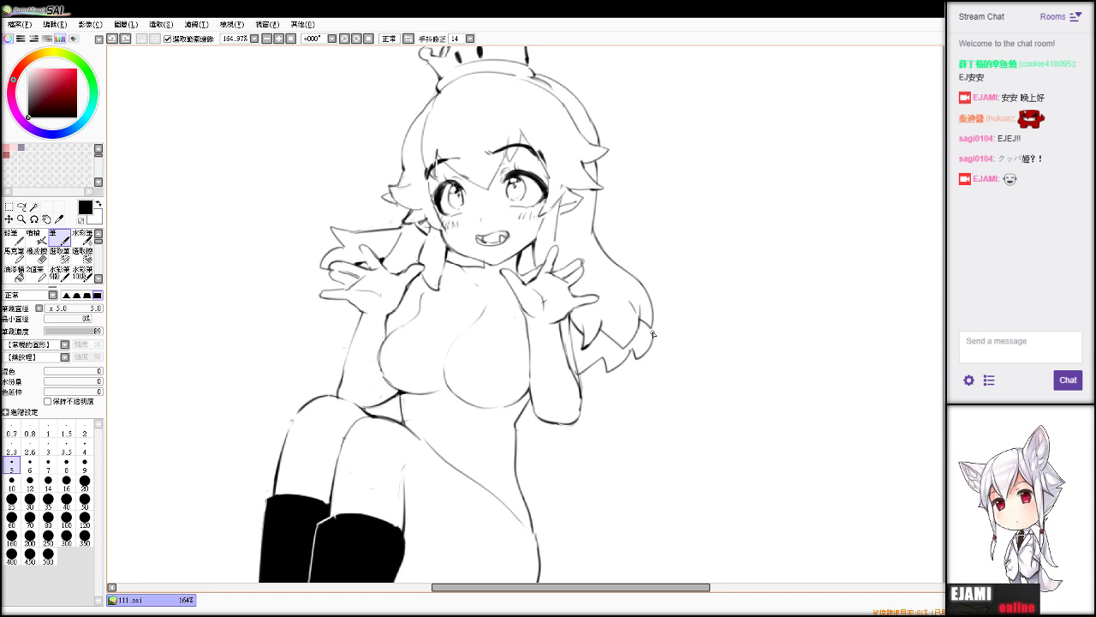
key(ctrl+z)
drag(632, 353, 653, 326)
key(ctrl+z)
click(14, 274)
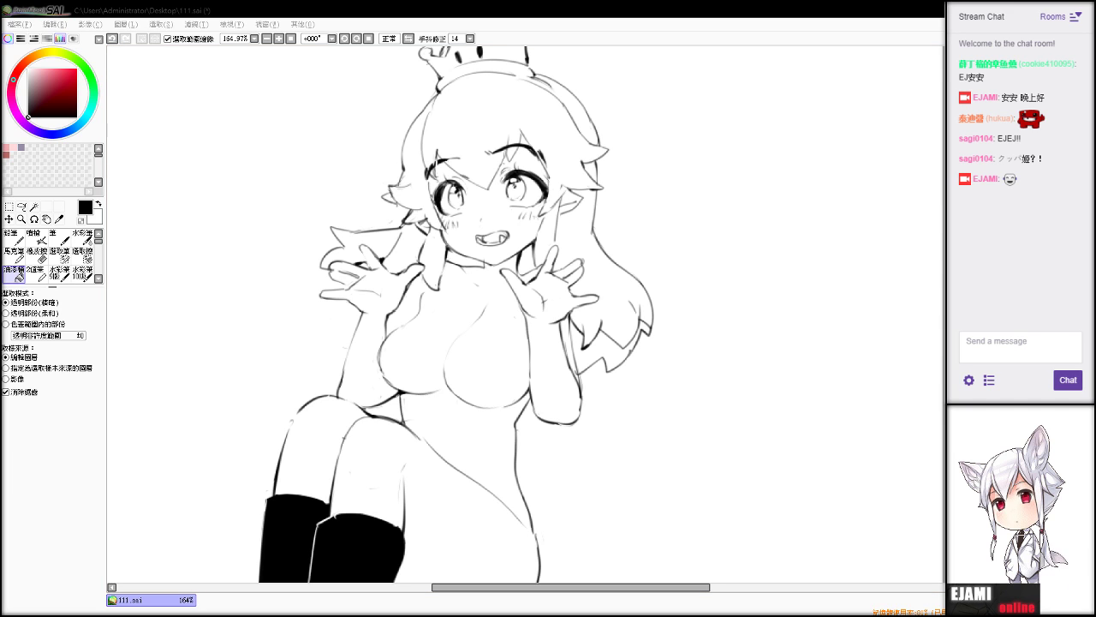
Refine the line across the base of the neck and add a short vertical crease below it.
key(n)
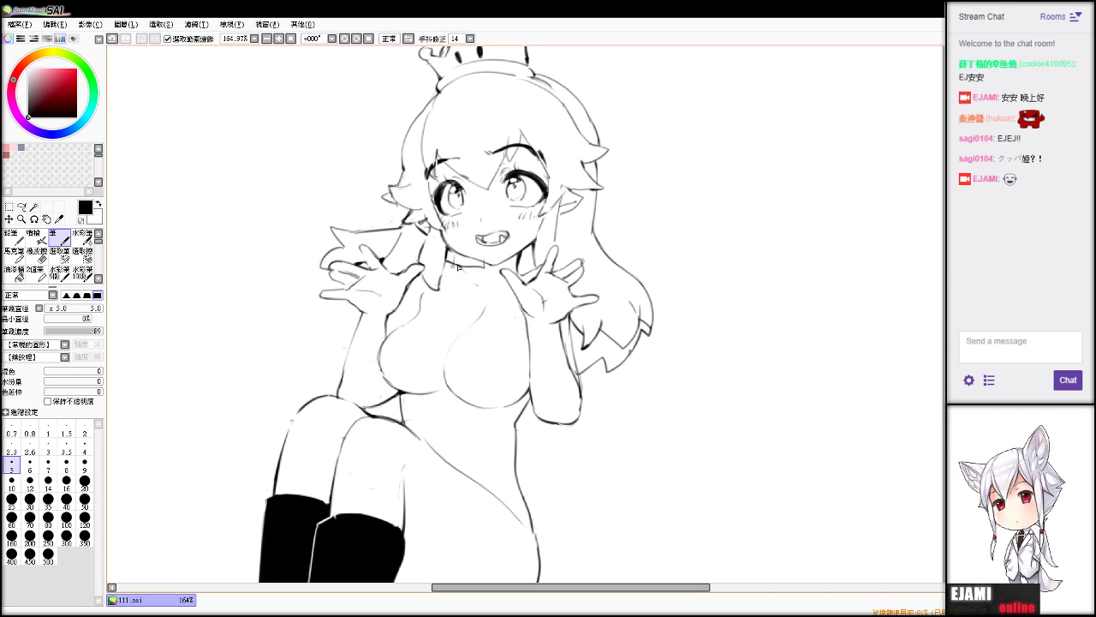
drag(458, 266, 481, 278)
key(ctrl+z)
key(ctrl+z)
key(e)
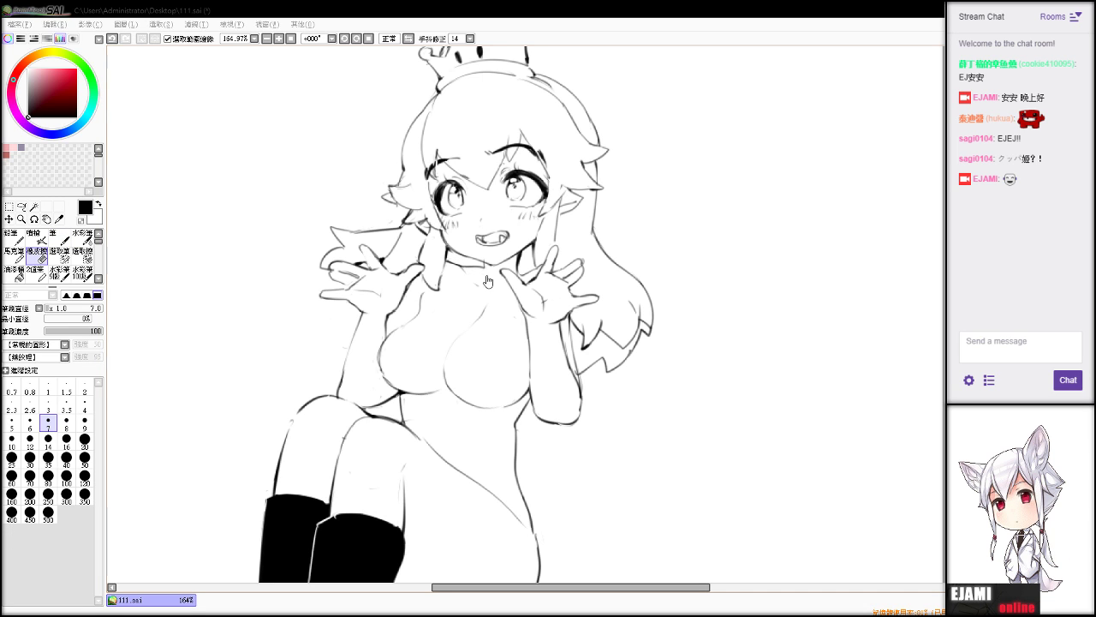
key(n)
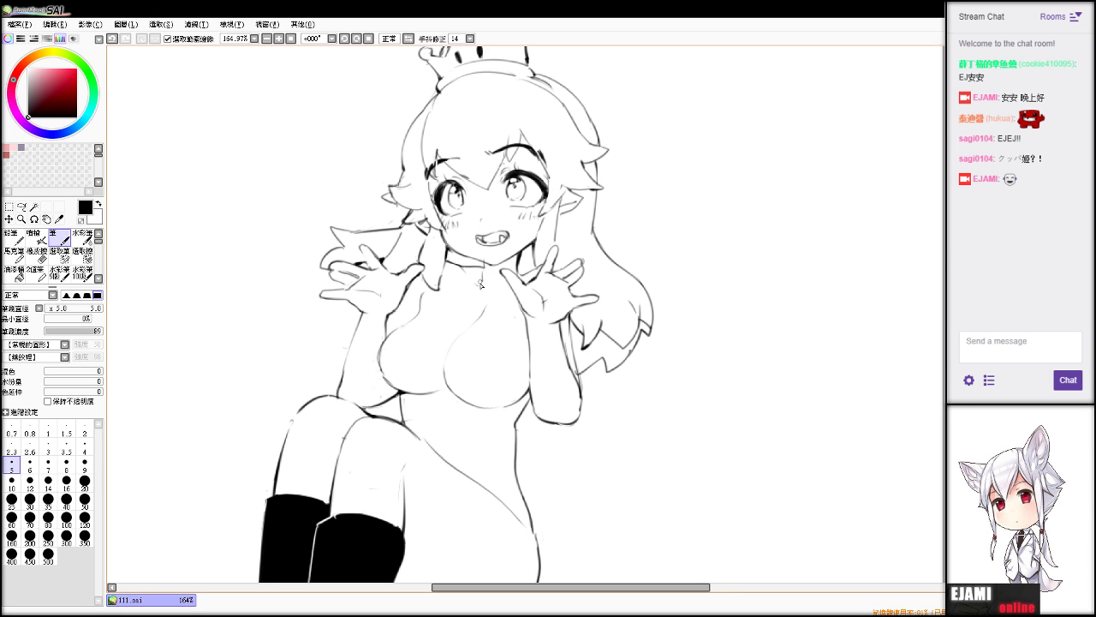
key(e)
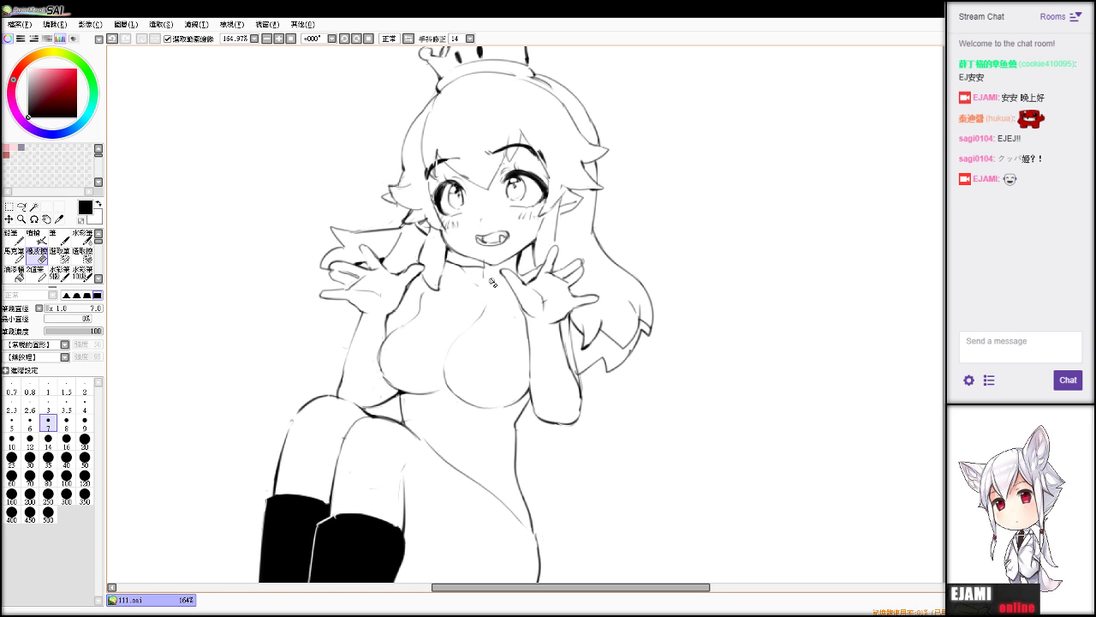
key(n)
key(e)
key(n)
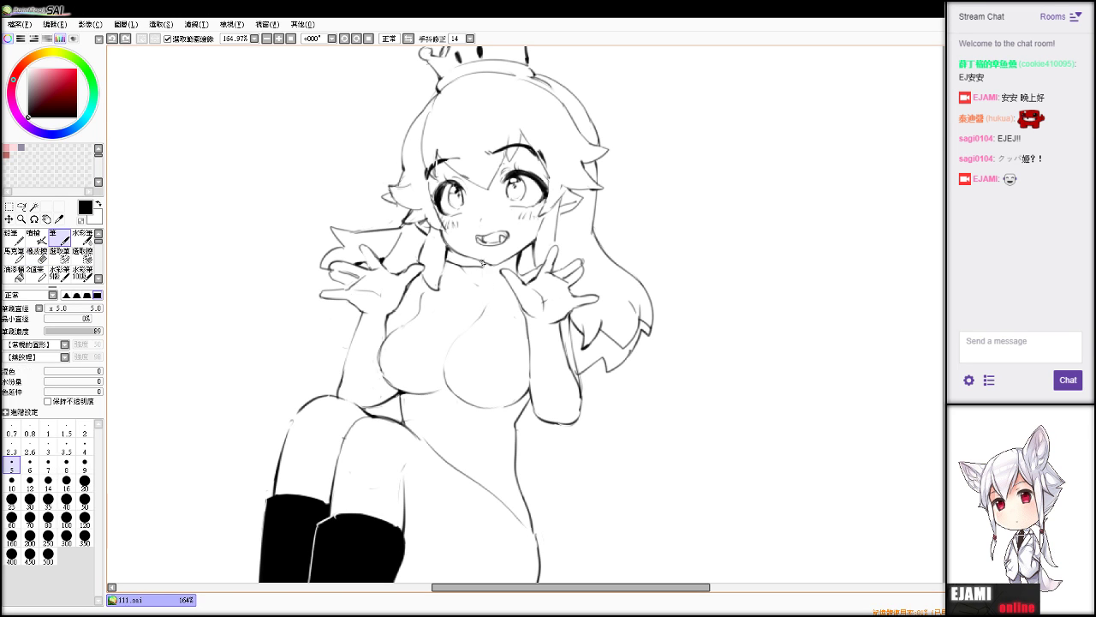
key(e)
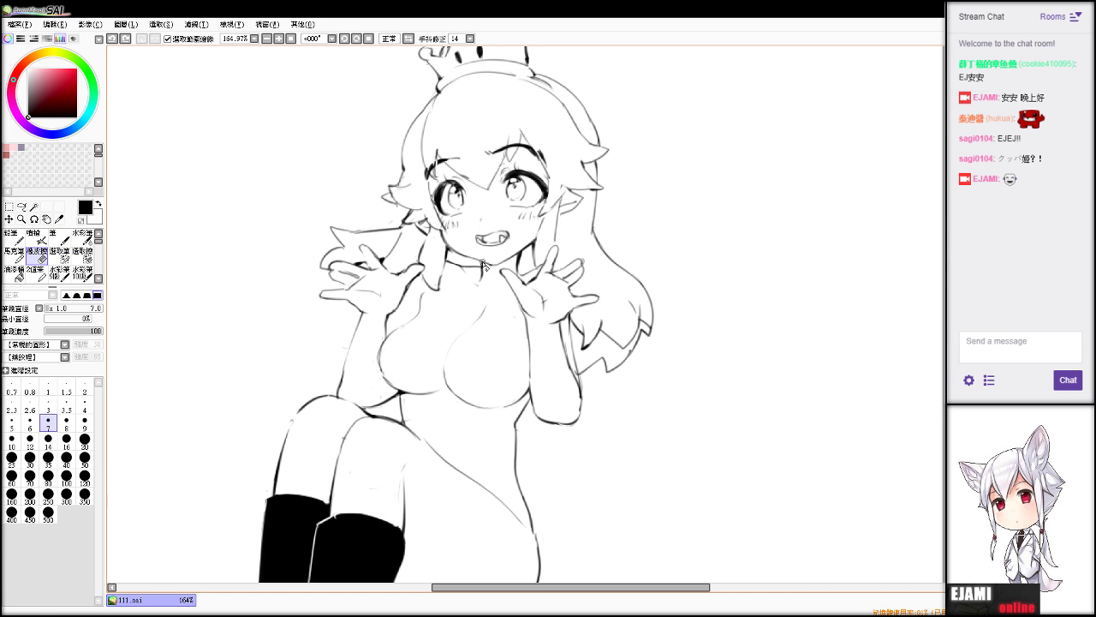
Thicken the outer corner and upper lash line of the eye on the viewer's left and tidy its edges.
key(n)
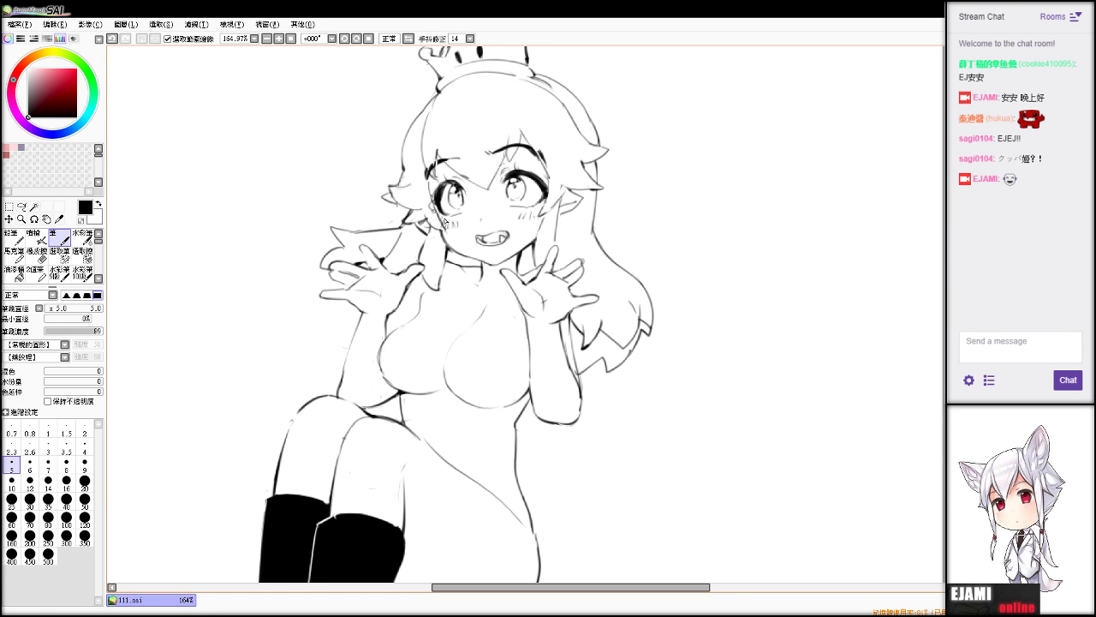
key(ctrl+z)
drag(434, 205, 444, 219)
key(e)
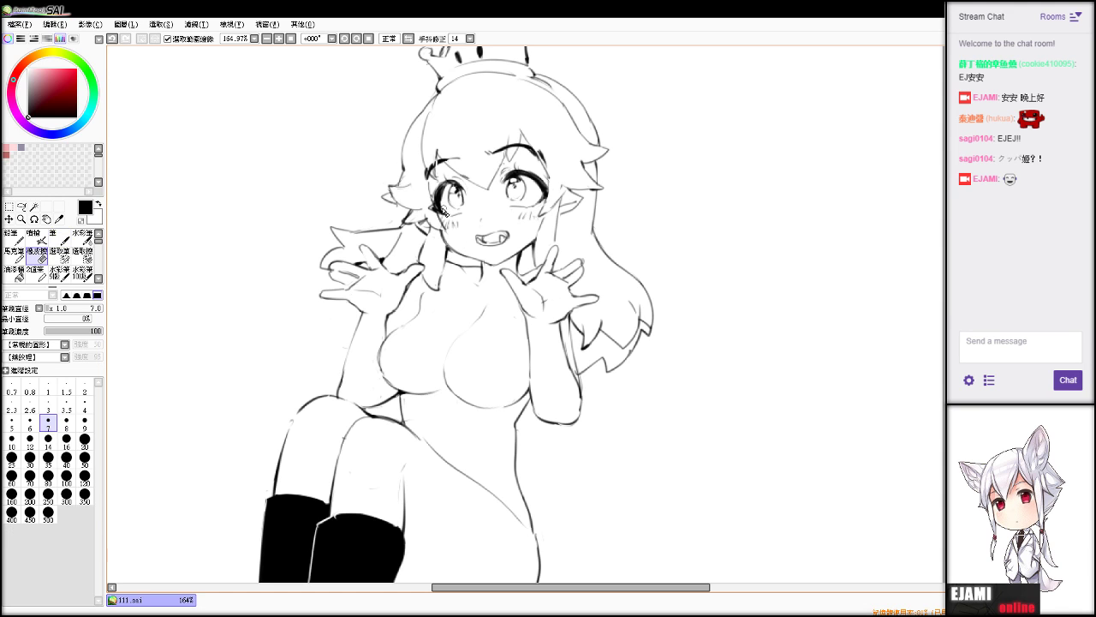
key(n)
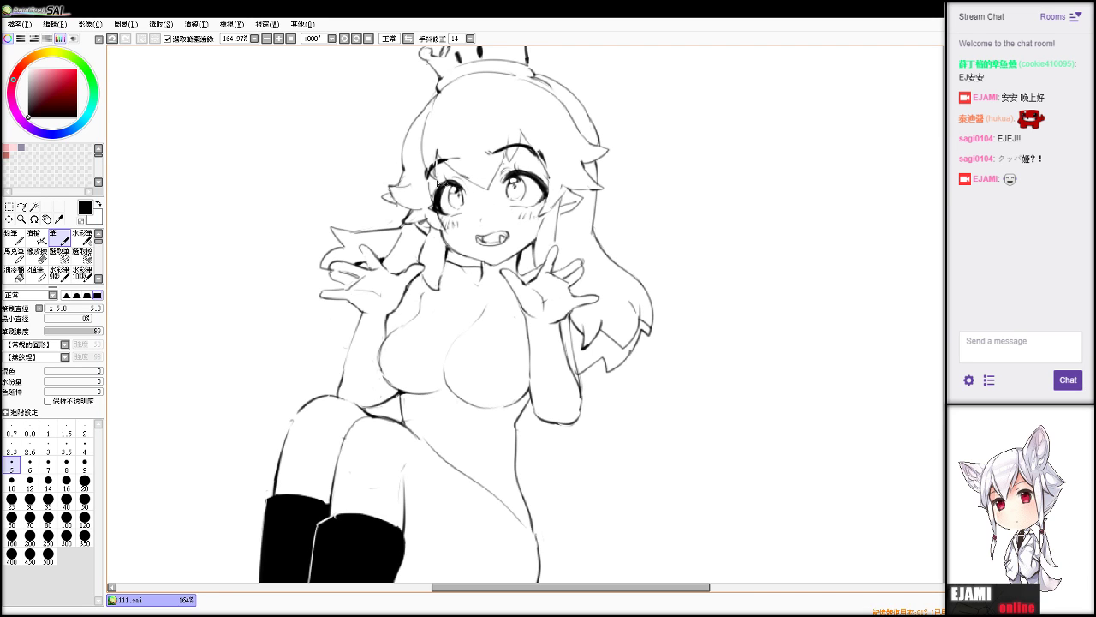
key(e)
mouse_move(436, 186)
mouse_down()
mouse_move(448, 173)
mouse_move(450, 185)
mouse_up()
key(n)
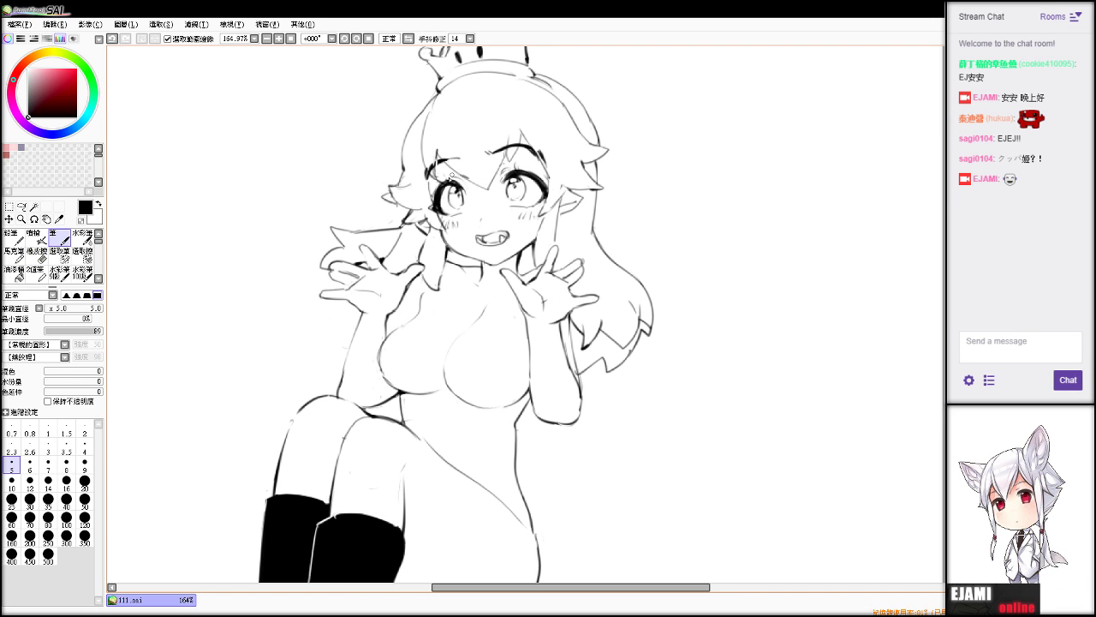
key(e)
key(n)
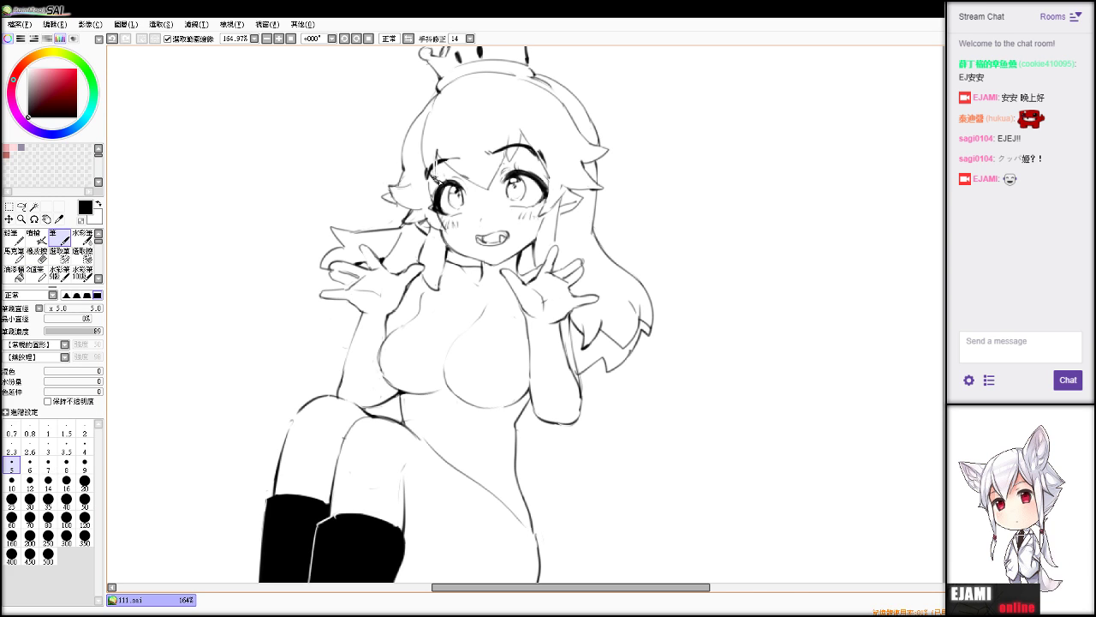
Redraw both eyebrows as thicker black arcs and erase the rough edges around them.
key(e)
key(n)
key(ctrl+z)
drag(428, 175, 454, 161)
mouse_move(529, 149)
mouse_down()
mouse_move(553, 168)
mouse_move(537, 144)
mouse_up()
key(e)
key(v)
key(e)
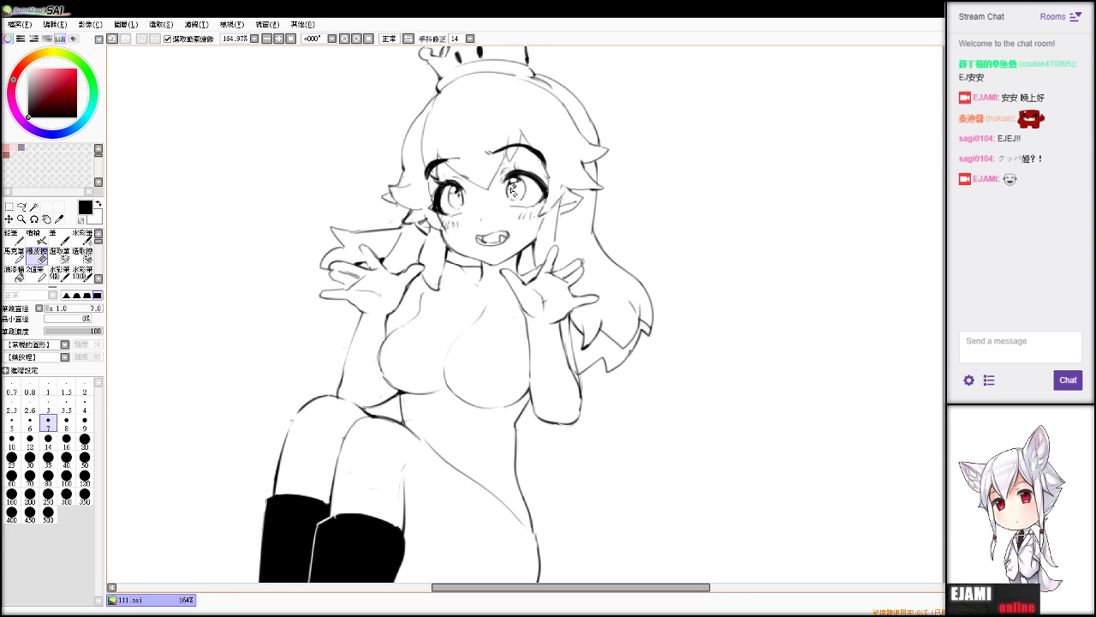
Darken the outer end of the eyebrow on the viewer's right and clean its contour.
key(n)
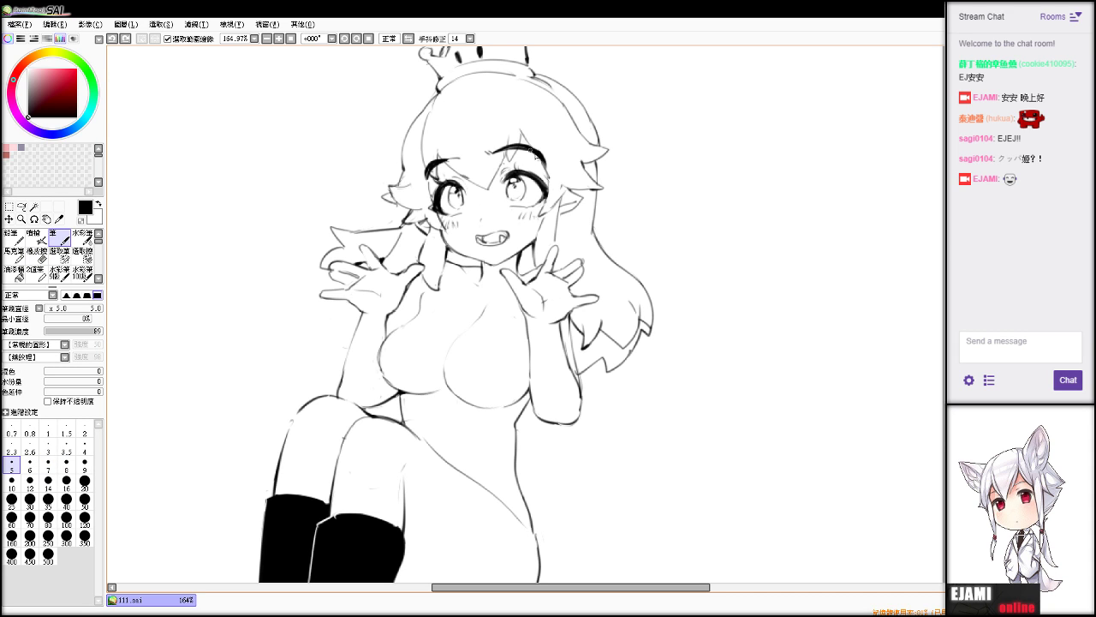
key(e)
key(n)
key(e)
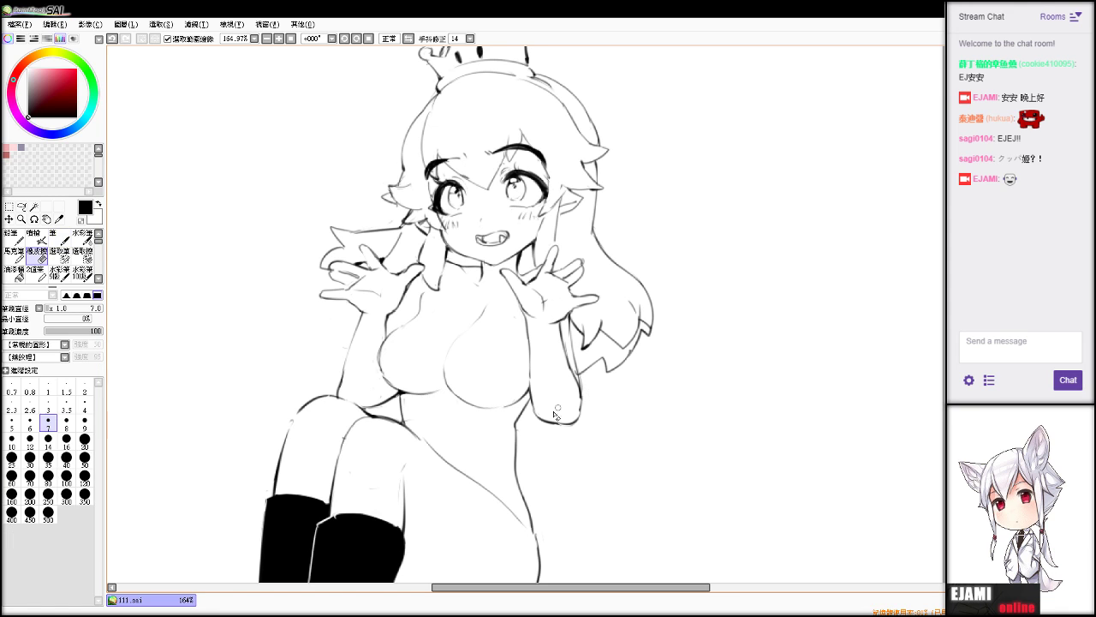
Clean and redraw the rounded outer elbow contour of the arm on the viewer's right.
key(n)
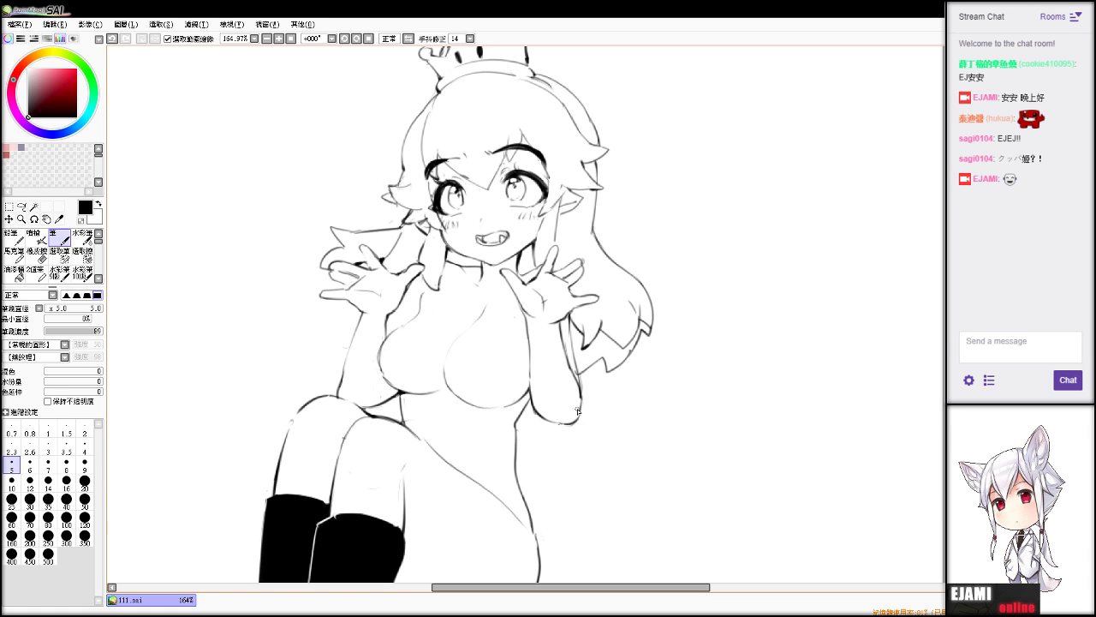
key(e)
drag(578, 418, 581, 399)
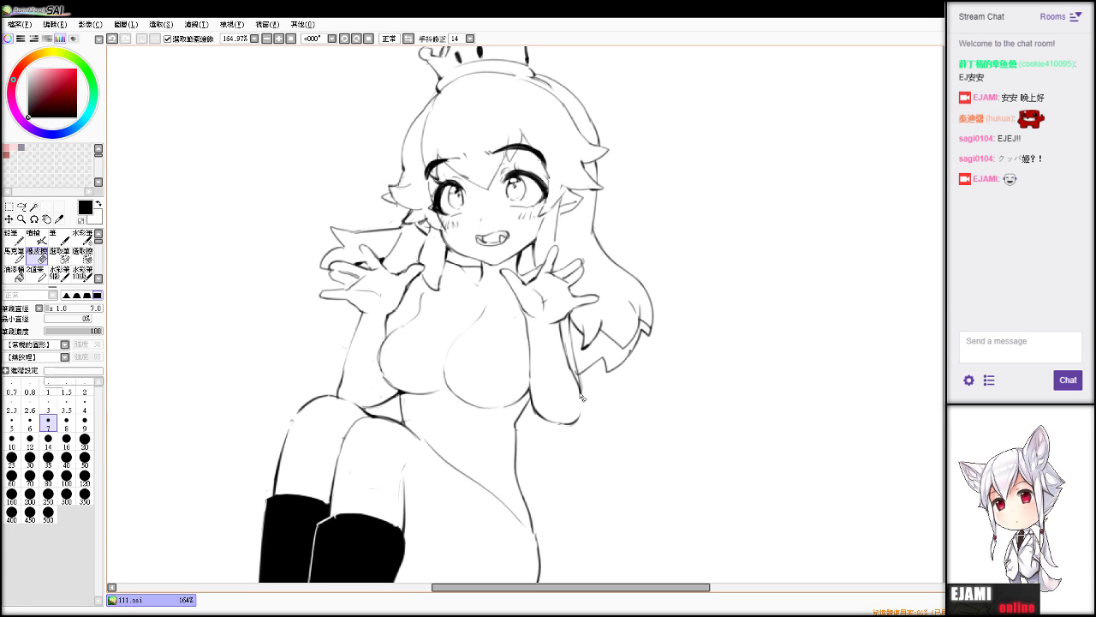
key(n)
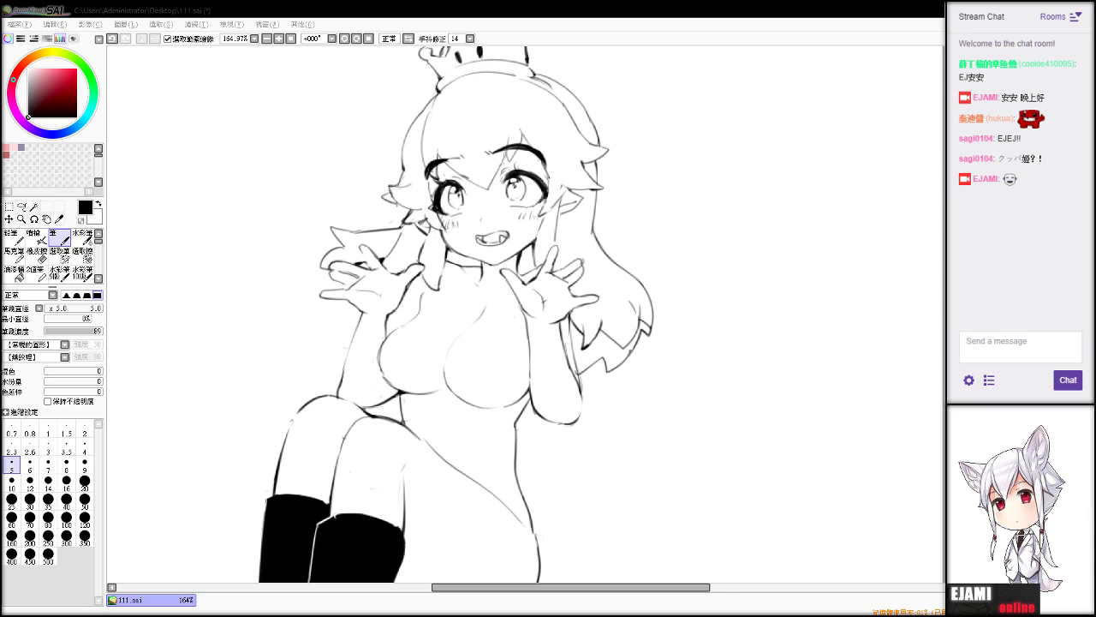
click(929, 355)
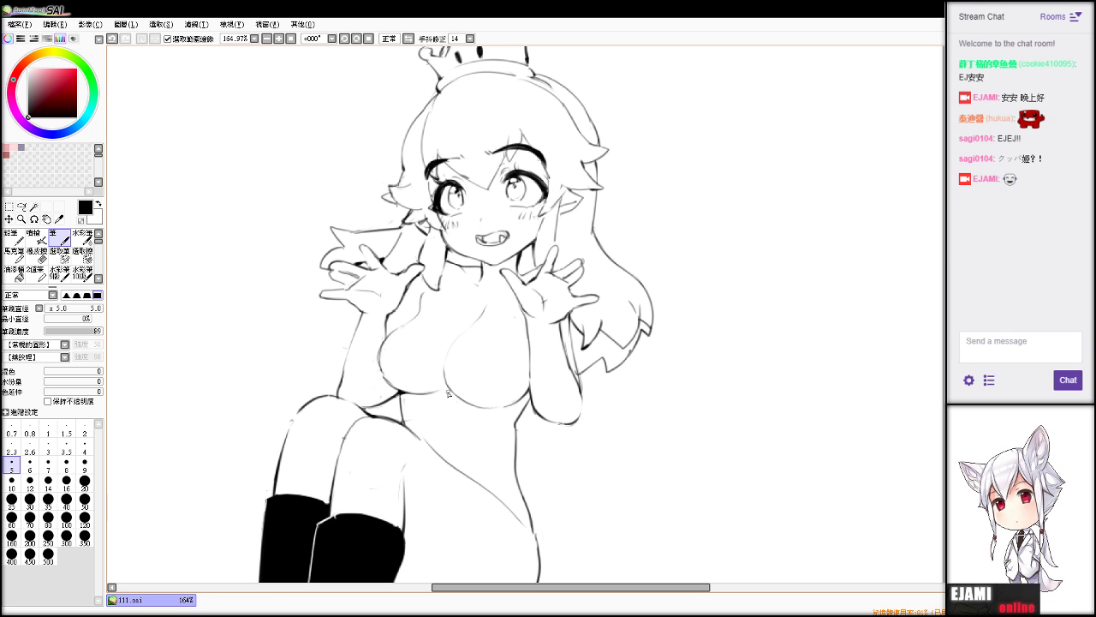
Tidy the lines where the raised thigh meets the waist and add a small navel mark on the belly.
scroll(525, 314, down, 3)
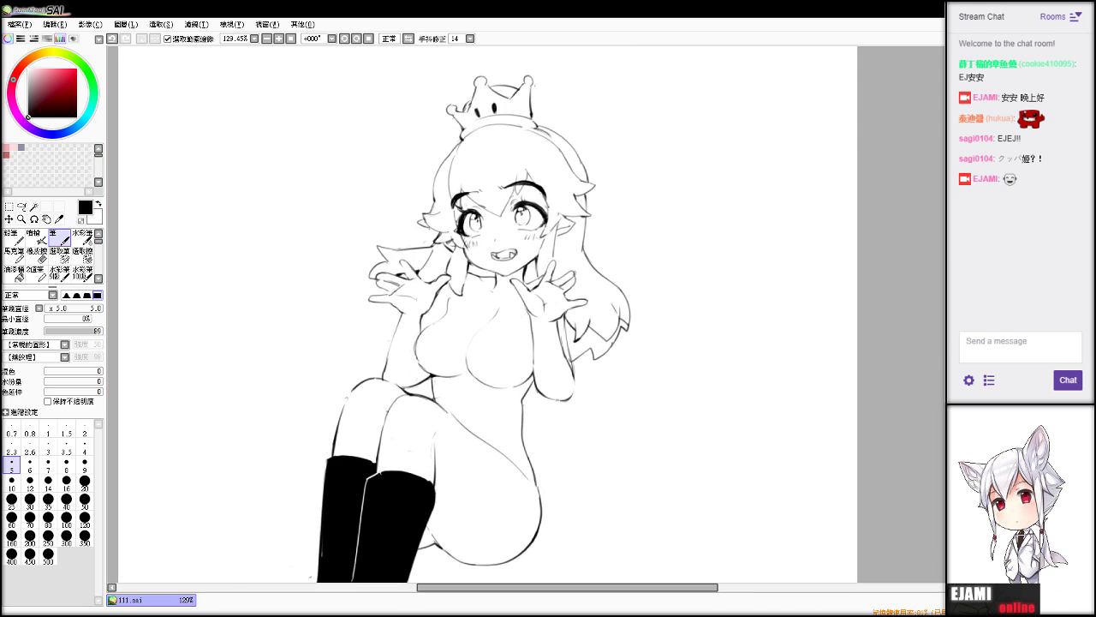
scroll(525, 314, up, 3)
scroll(525, 315, down, 5)
scroll(525, 314, up, 3)
key(e)
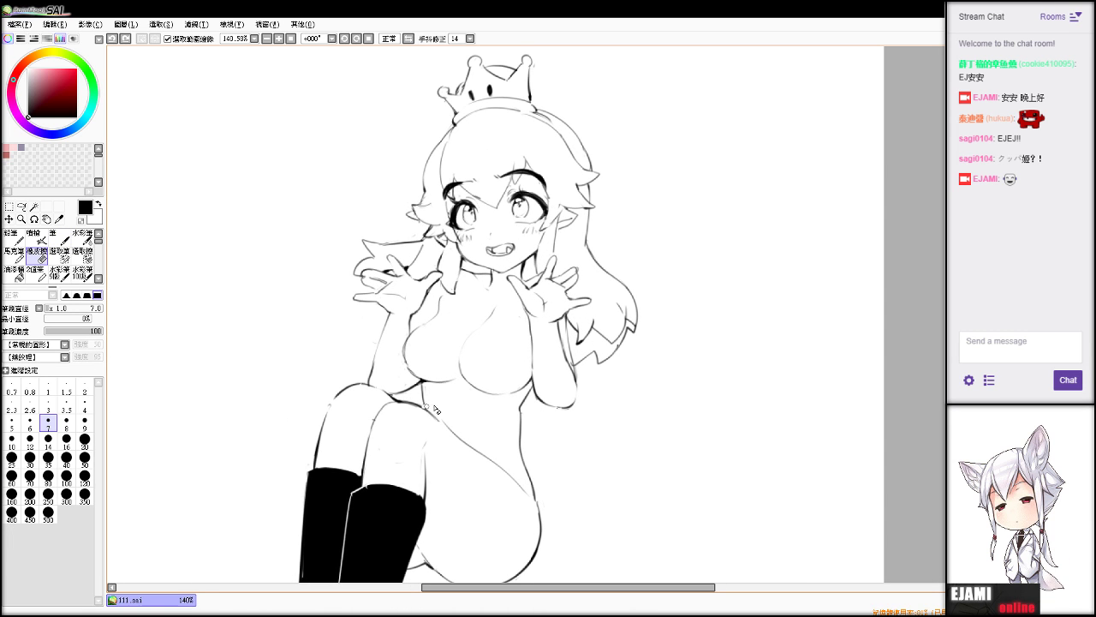
key(n)
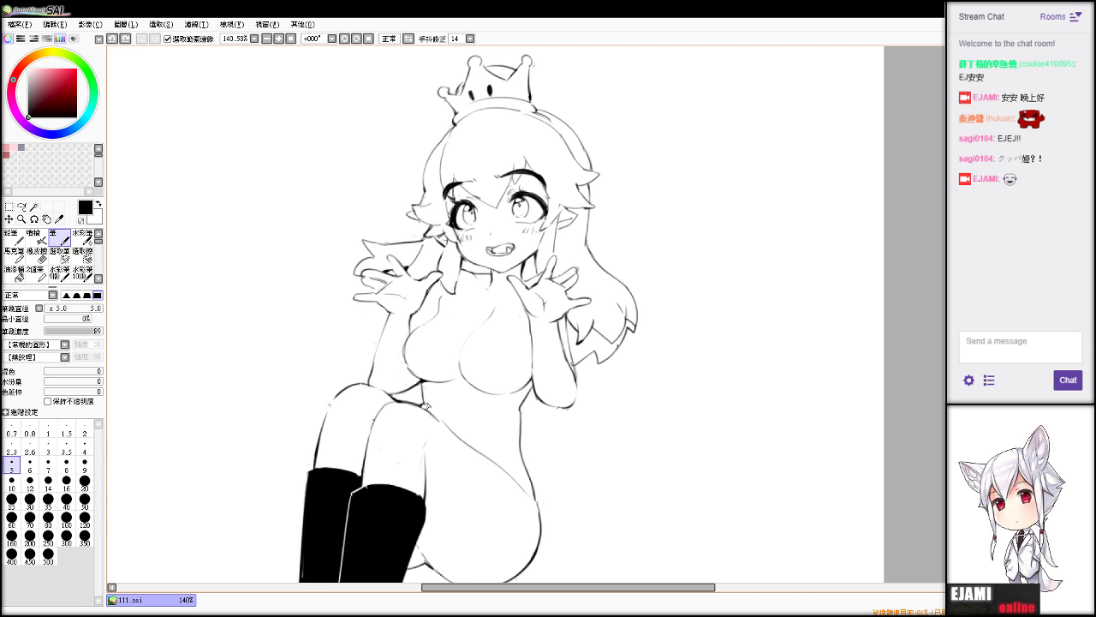
key(e)
key(n)
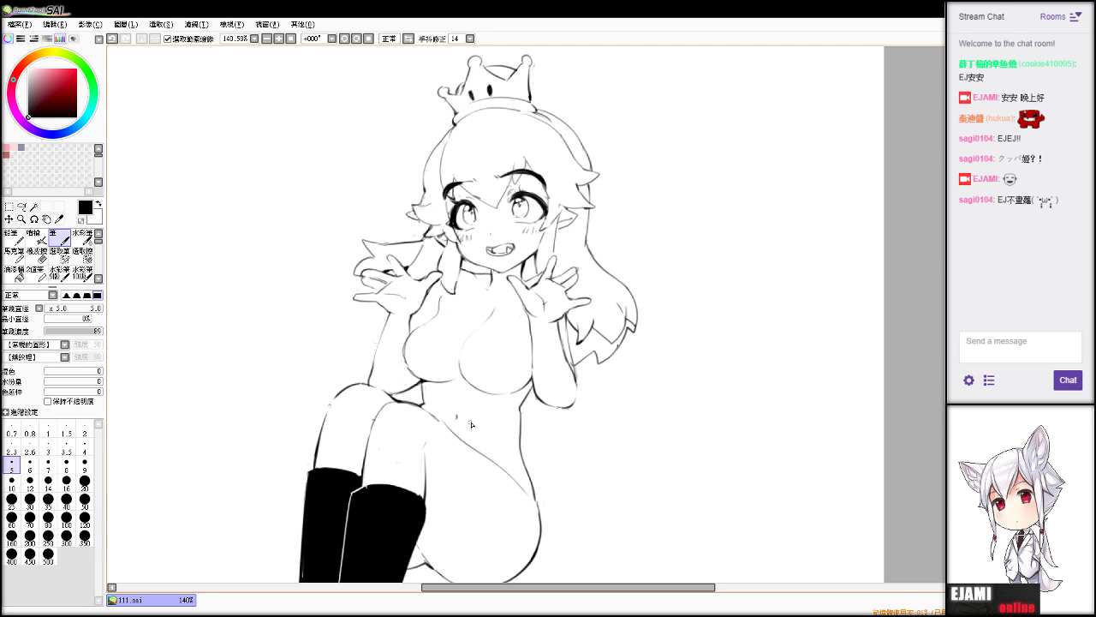
Touch up the wrist and palm-base lines of the hand on the viewer's right, alternating brush and eraser.
scroll(471, 423, down, 4)
scroll(504, 266, up, 2)
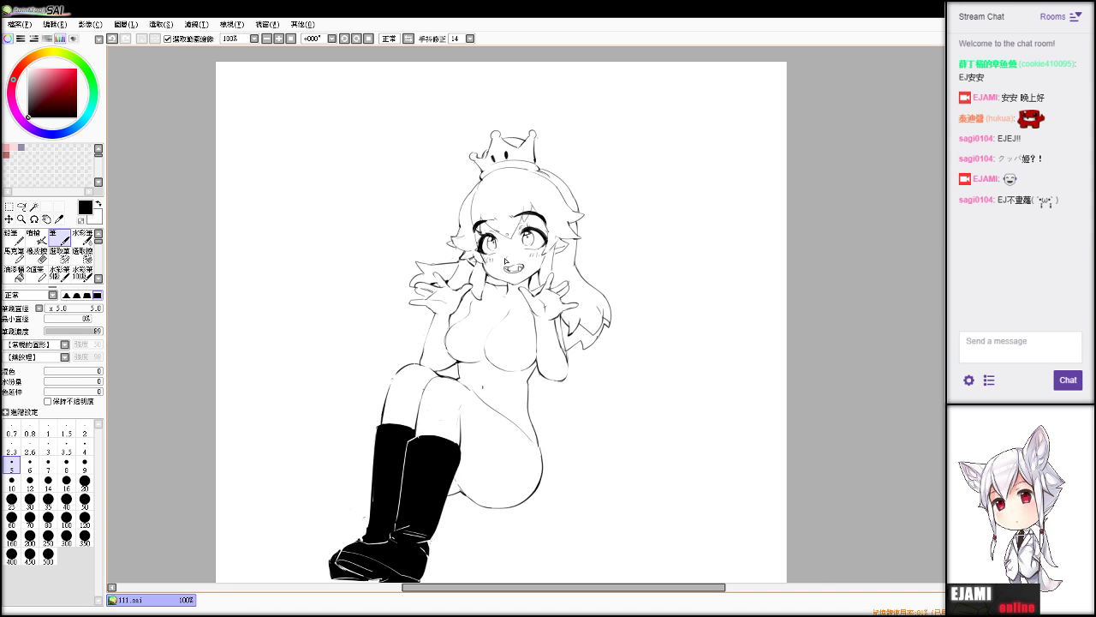
key(e)
key(n)
key(e)
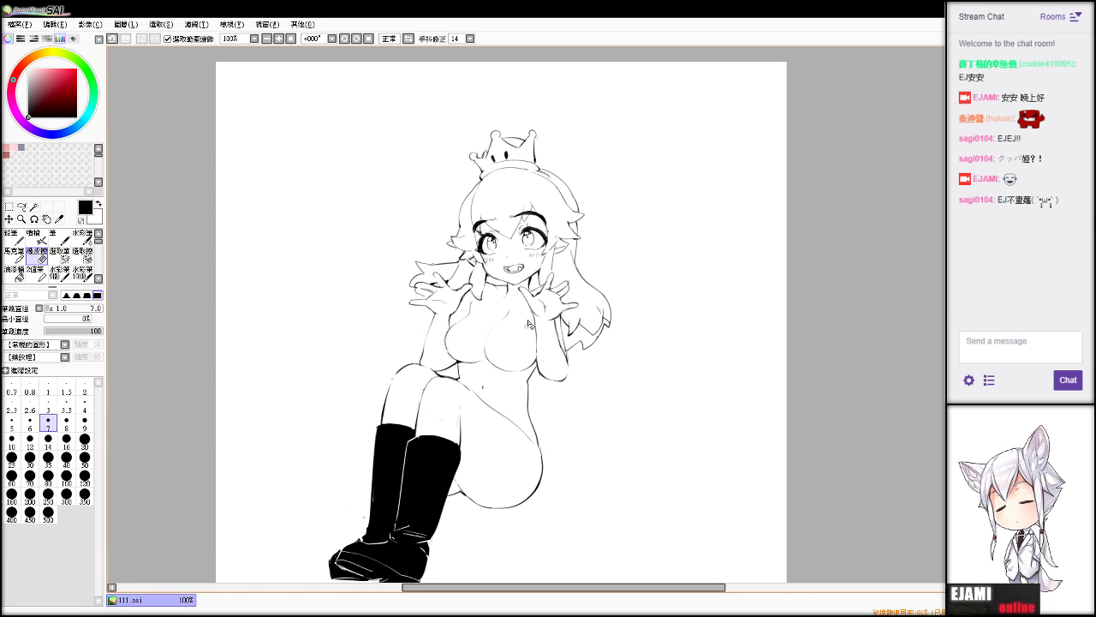
key(n)
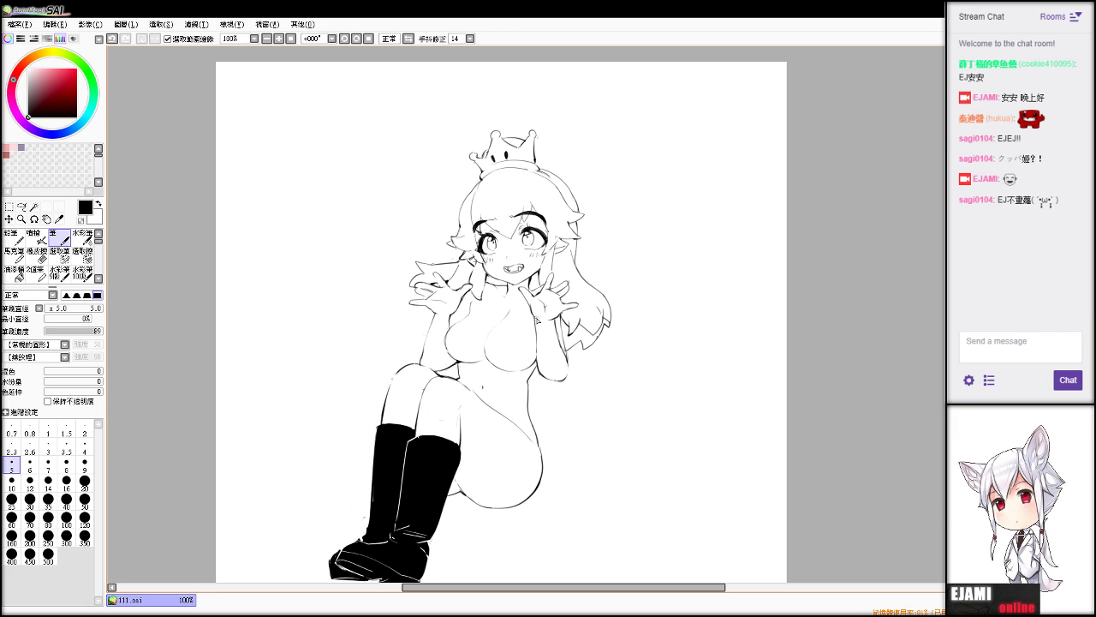
key(e)
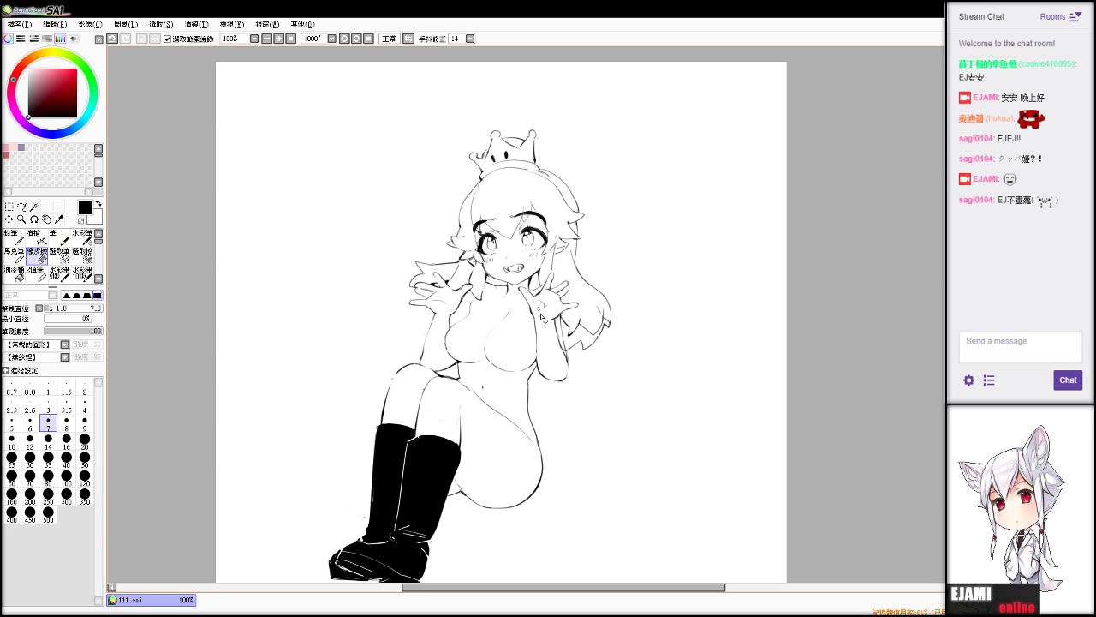
key(n)
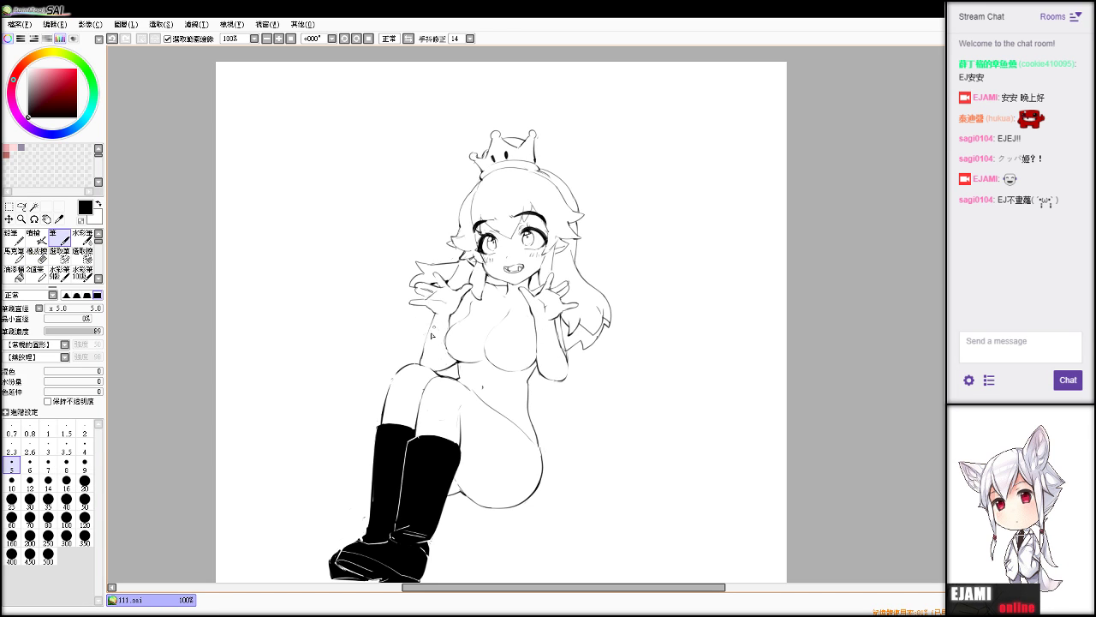
Refine the forearm and elbow line on the viewer's left down to where it meets the knee.
key(e)
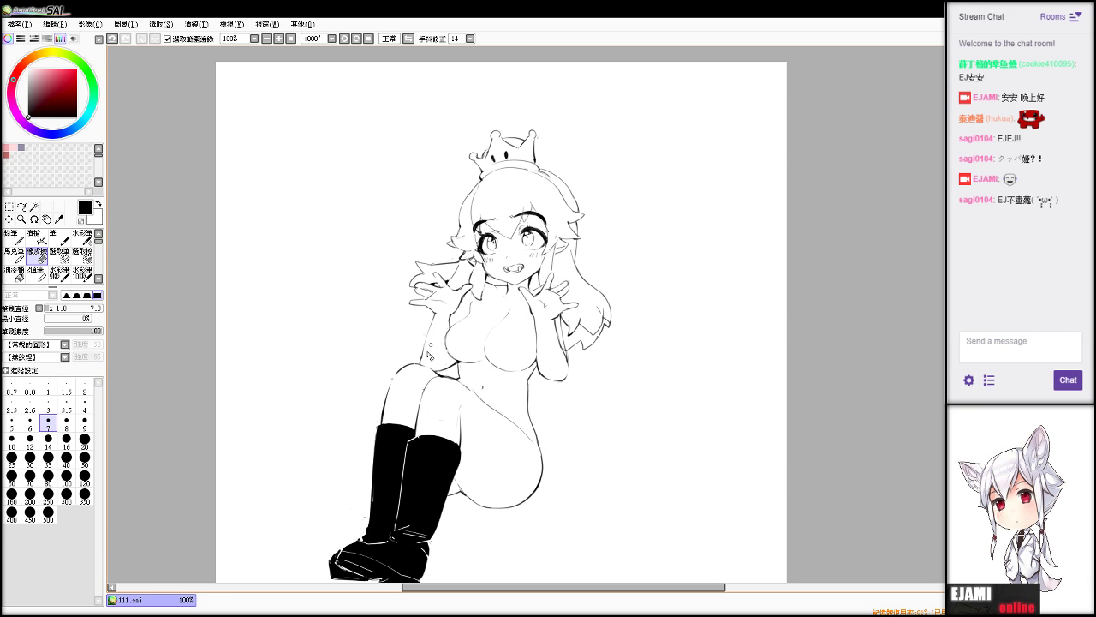
key(n)
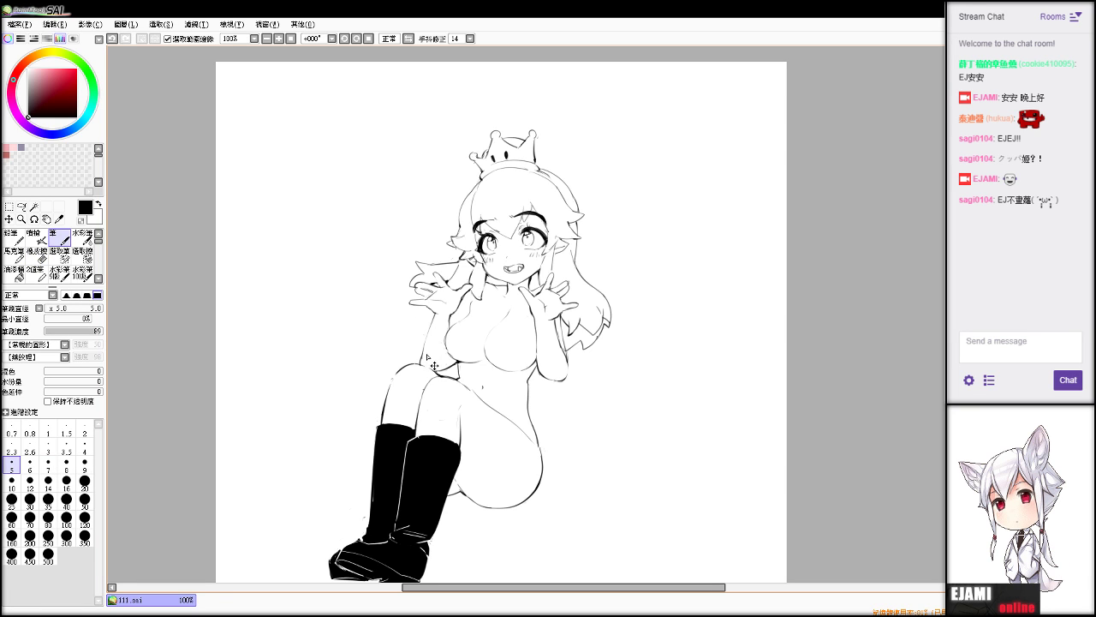
key(e)
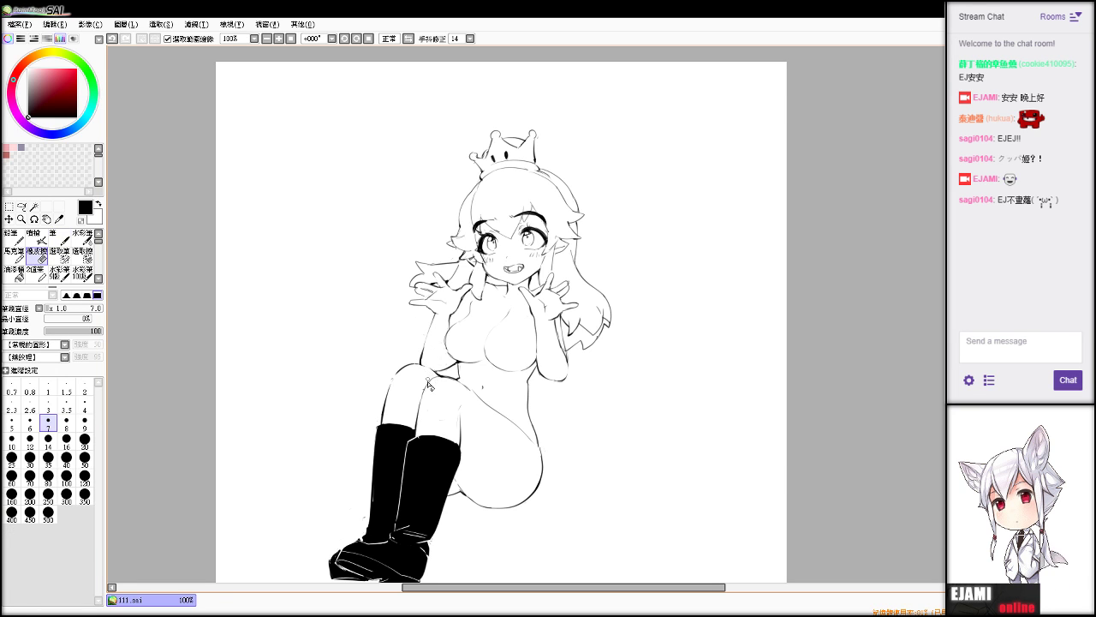
key(n)
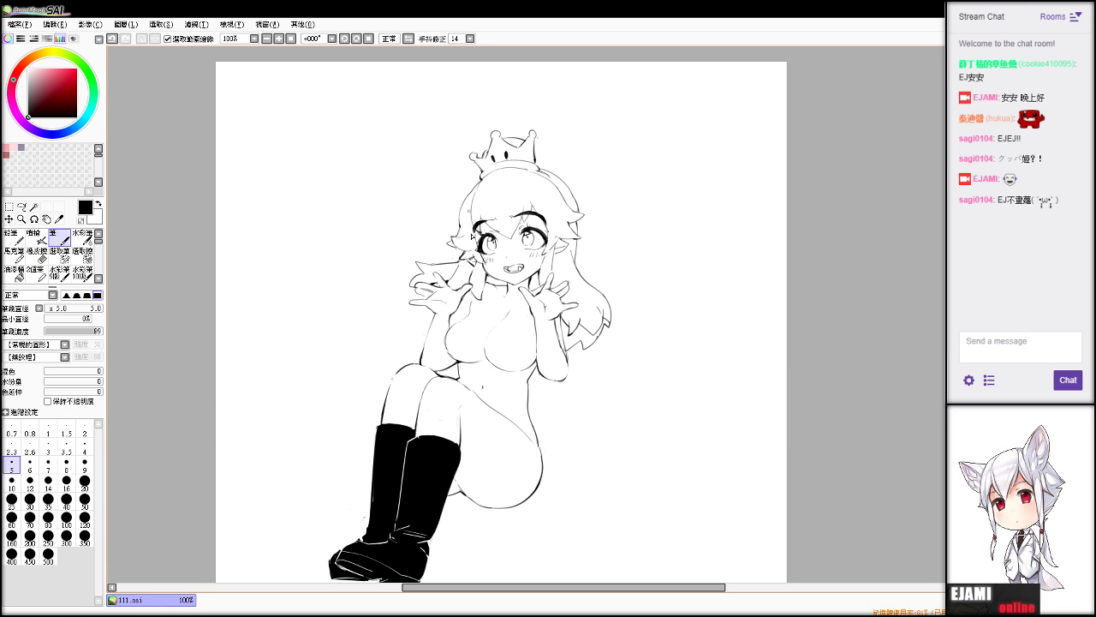
Mask the crown and top of the head with the selection pen and distort them slightly downward.
click(61, 255)
mouse_move(514, 116)
mouse_down()
mouse_move(438, 154)
mouse_move(514, 128)
mouse_move(591, 171)
mouse_move(588, 181)
mouse_move(580, 171)
mouse_up()
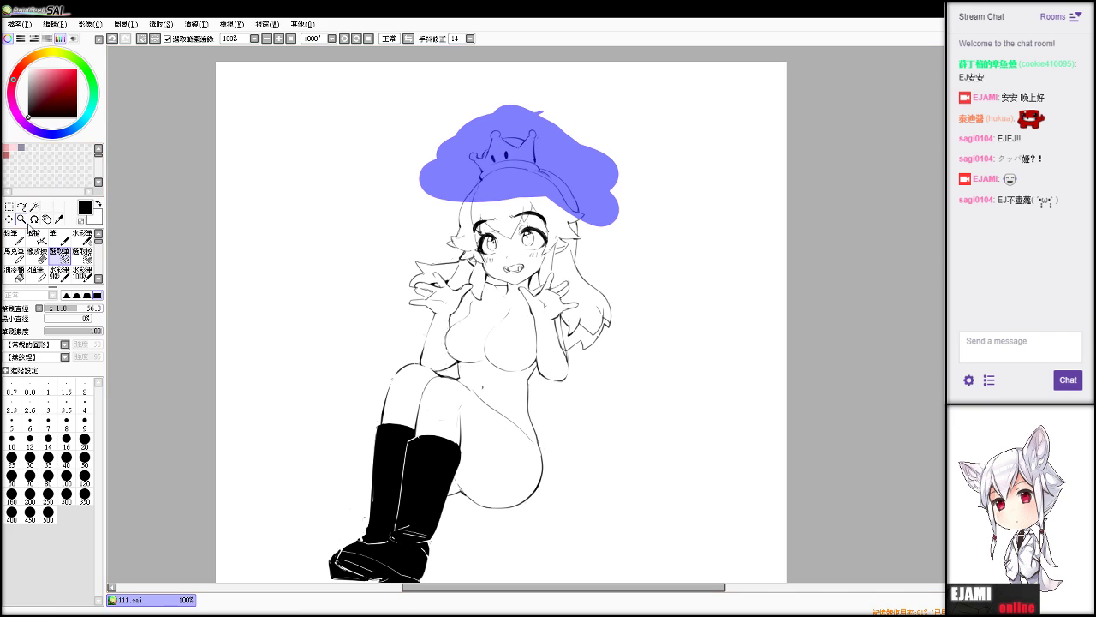
click(9, 207)
click(25, 349)
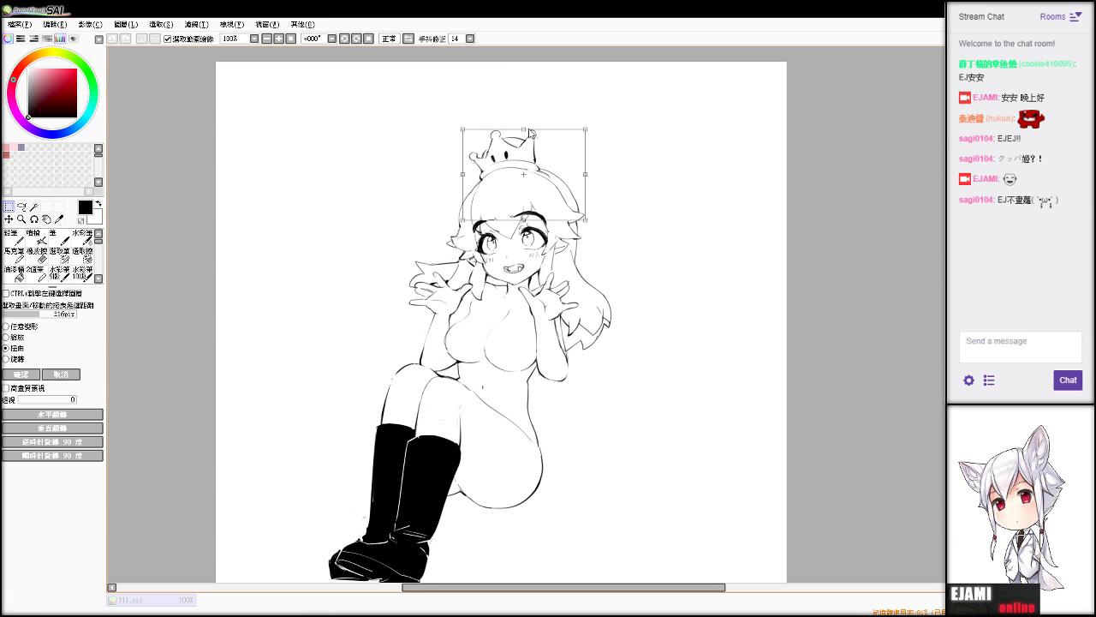
drag(530, 137, 528, 135)
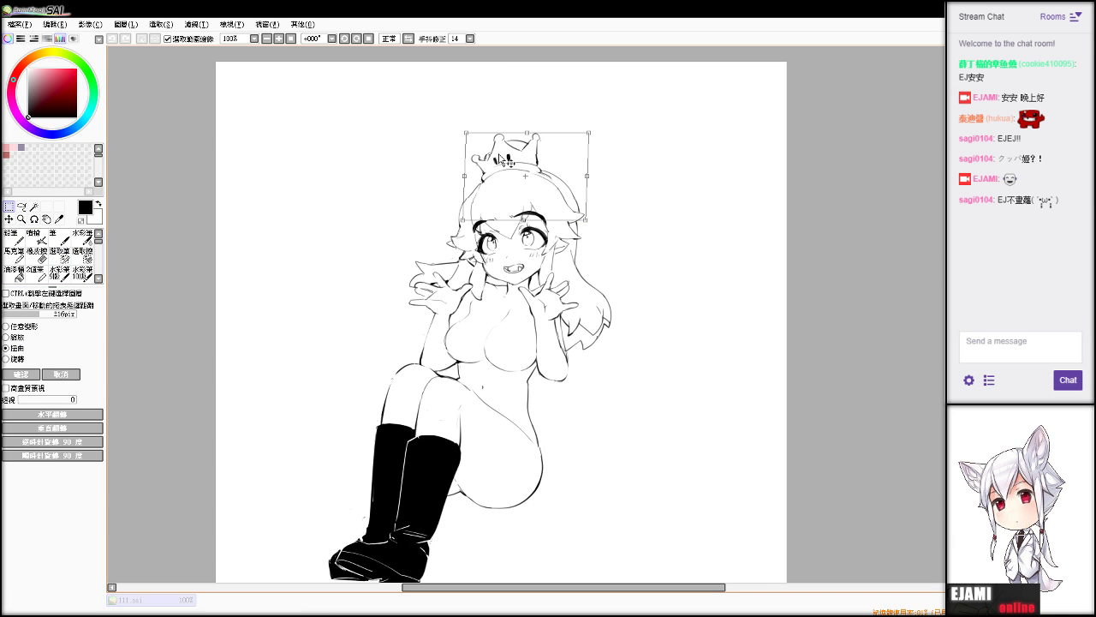
click(20, 374)
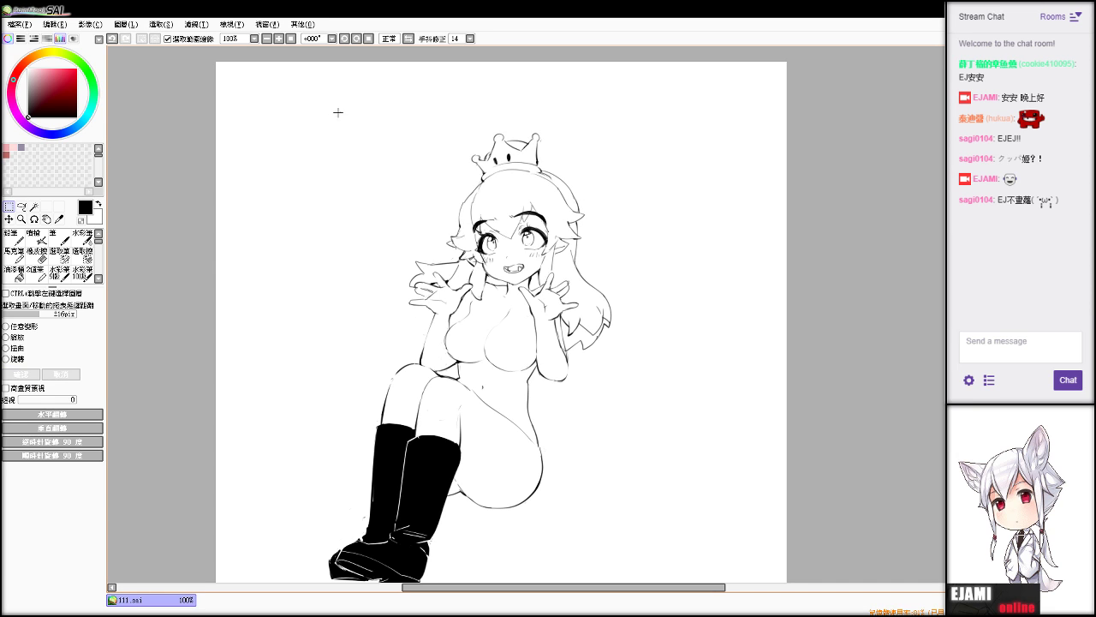
Select the upper part of the crown and distort it to adjust the slant of its points.
drag(372, 91, 569, 158)
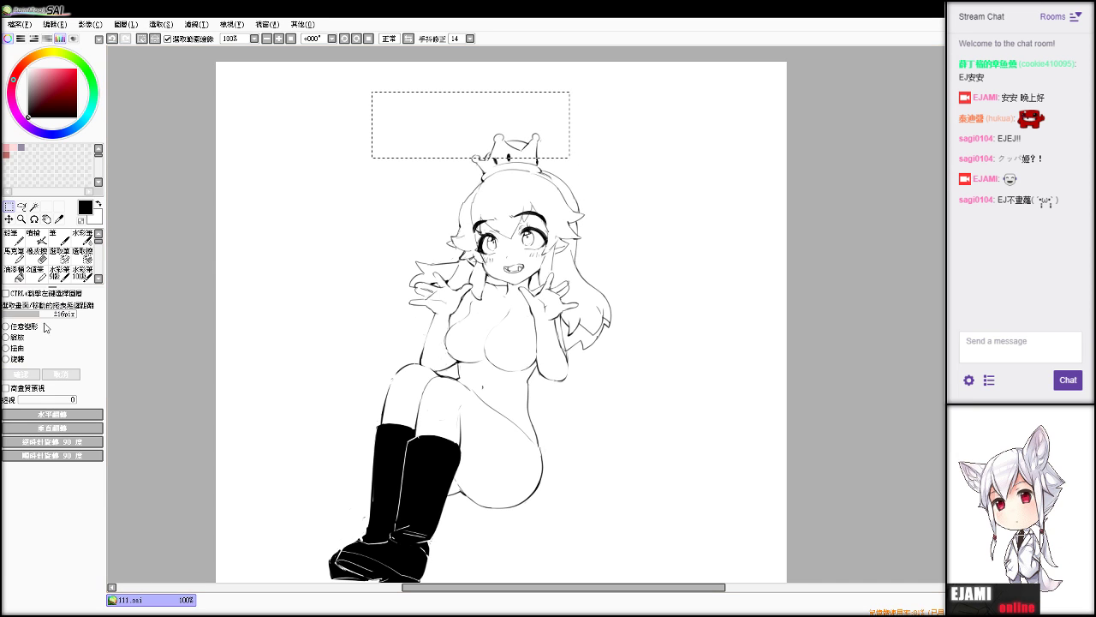
click(19, 348)
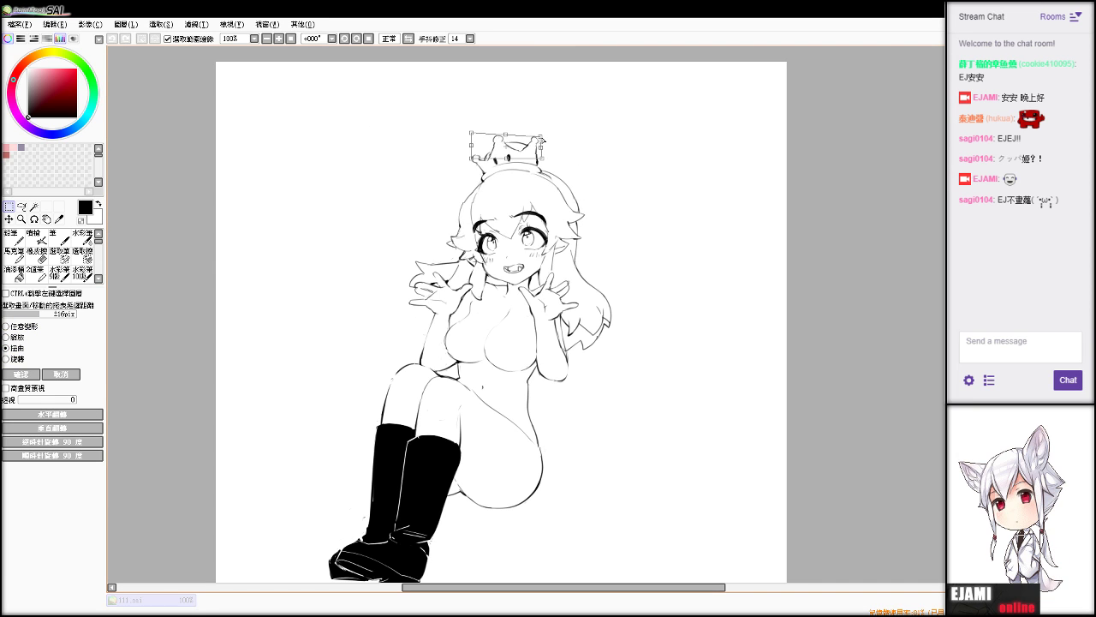
key(Return)
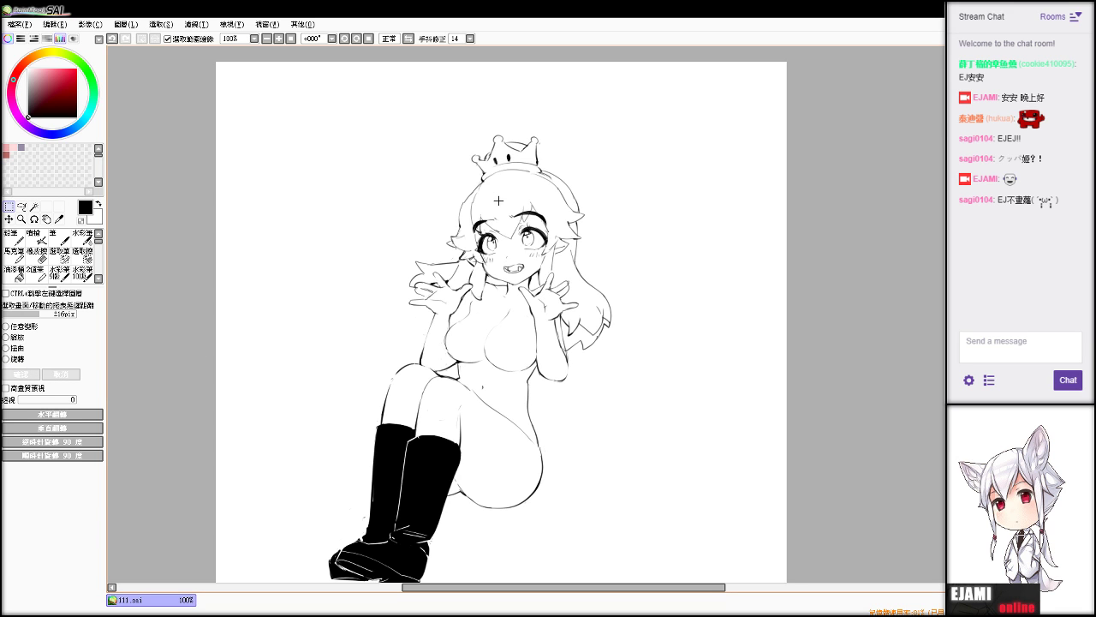
Clean up the outer hair contour below the crown on the viewer's left with brush and eraser.
key(n)
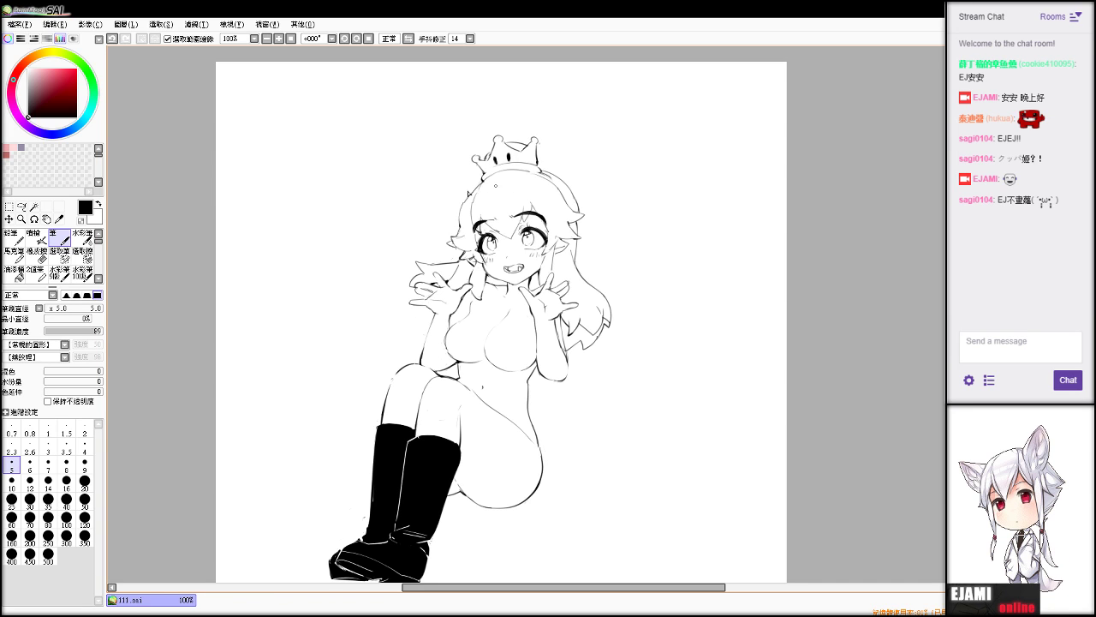
key(e)
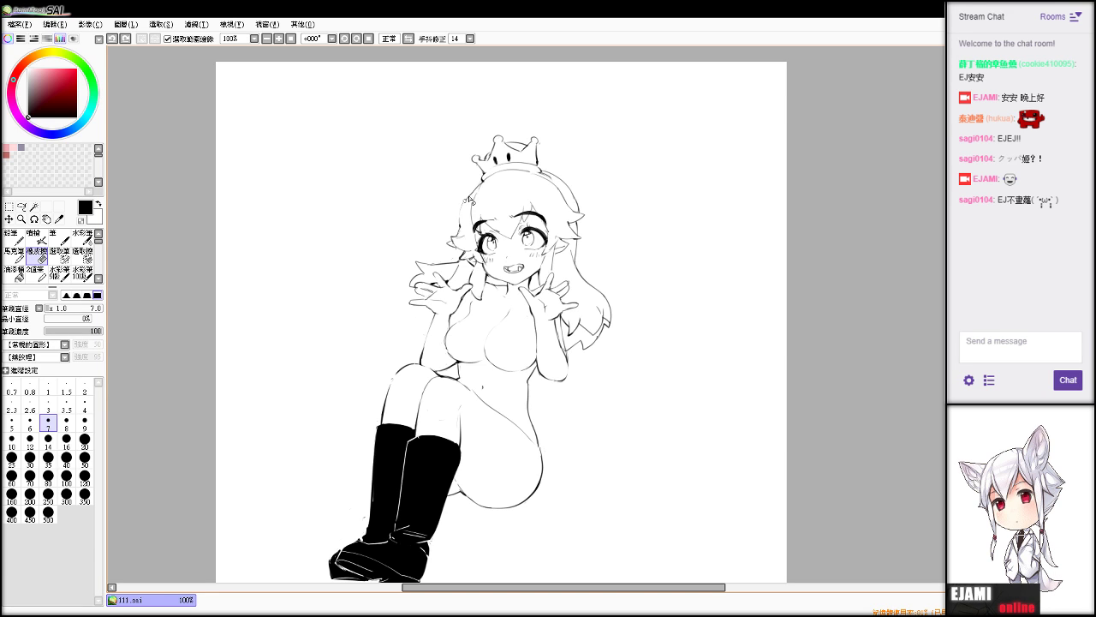
key(n)
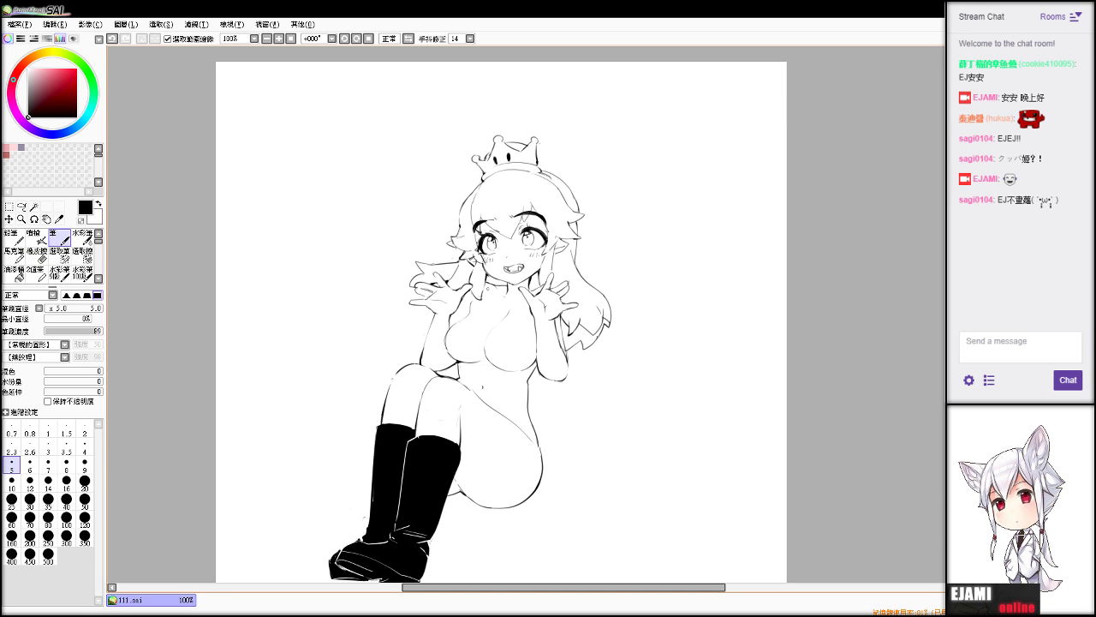
key(e)
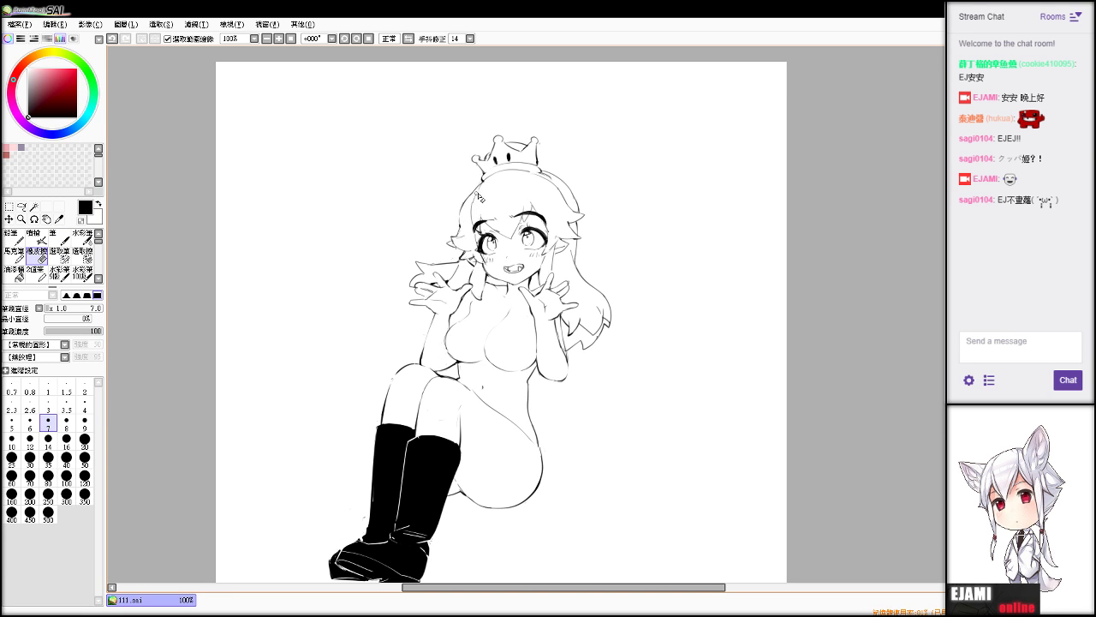
drag(497, 308, 486, 231)
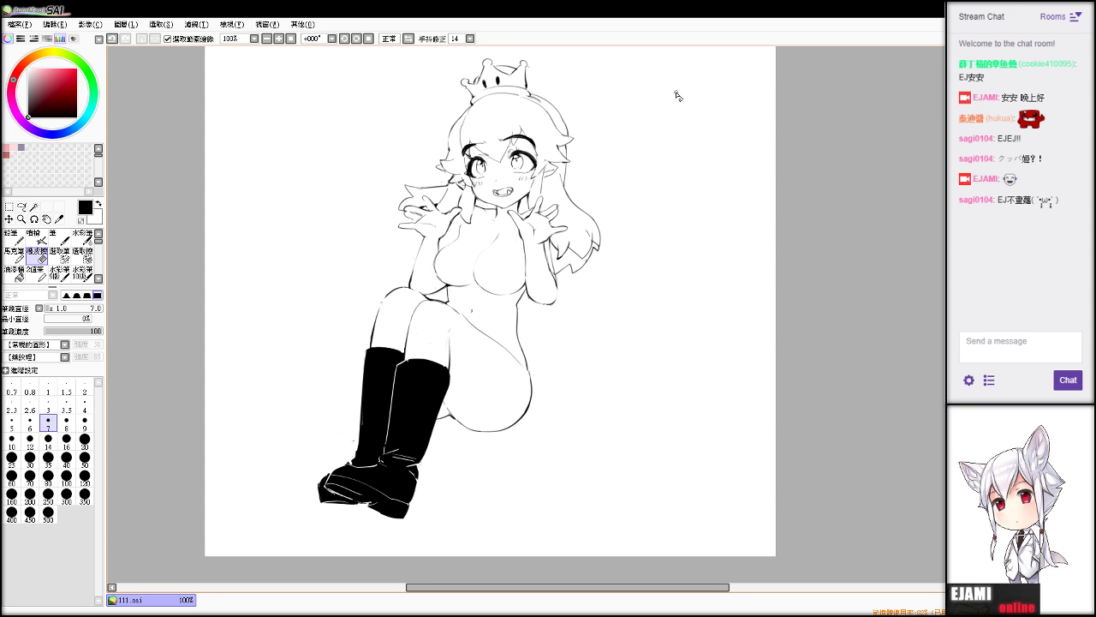
Try a thin neckline stroke across the upper chest between the raised hands.
scroll(521, 283, down, 4)
scroll(512, 223, up, 8)
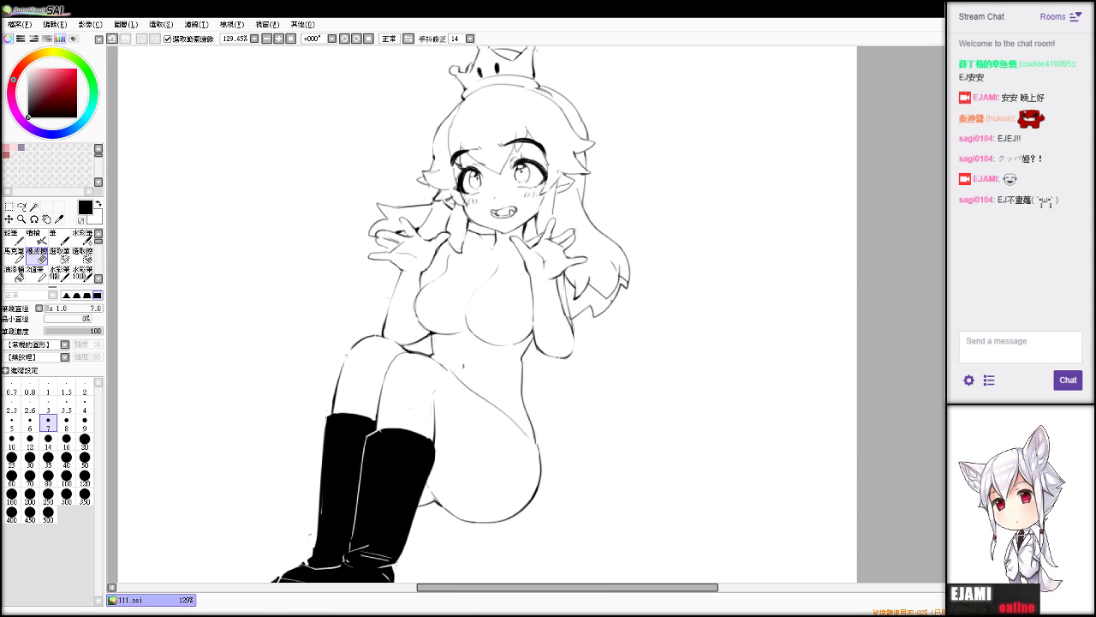
key(n)
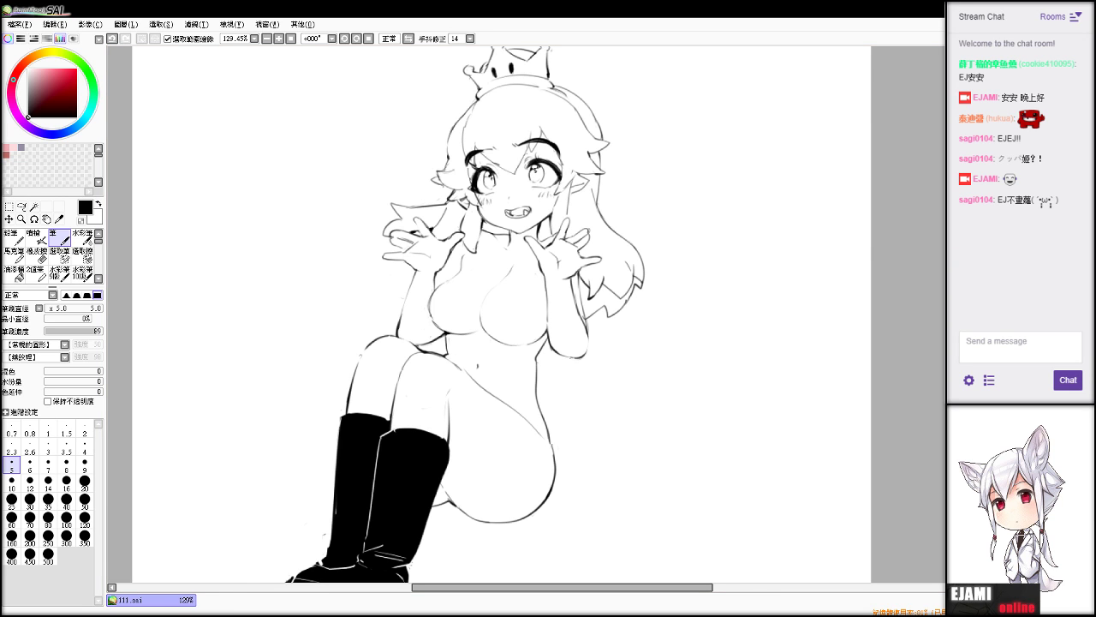
scroll(524, 315, down, 2)
scroll(524, 314, up, 2)
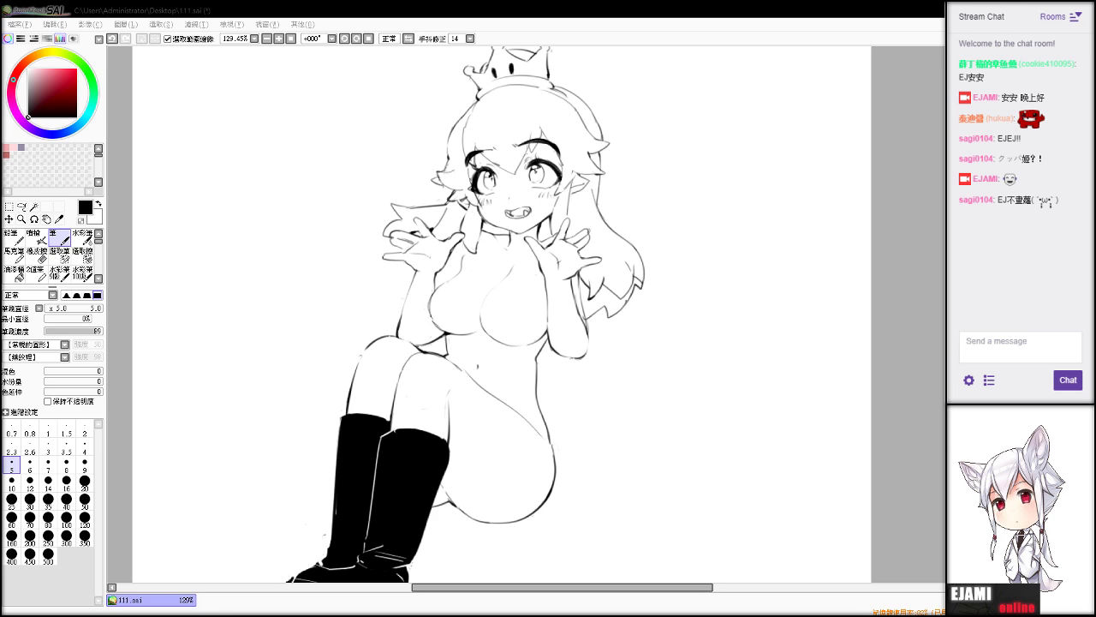
click(680, 217)
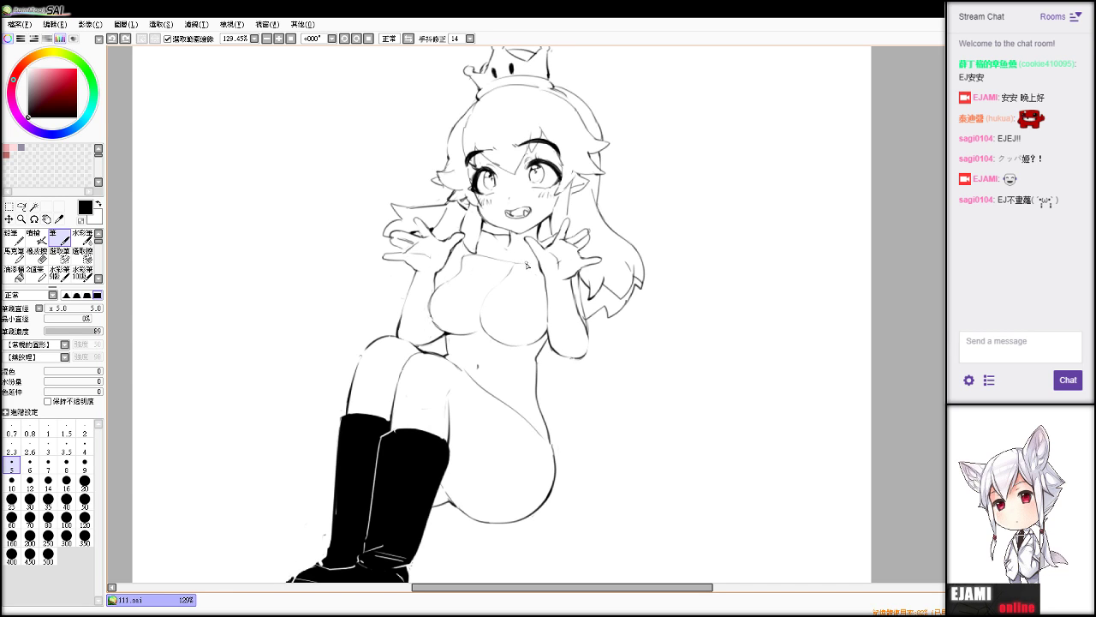
key(ctrl+z)
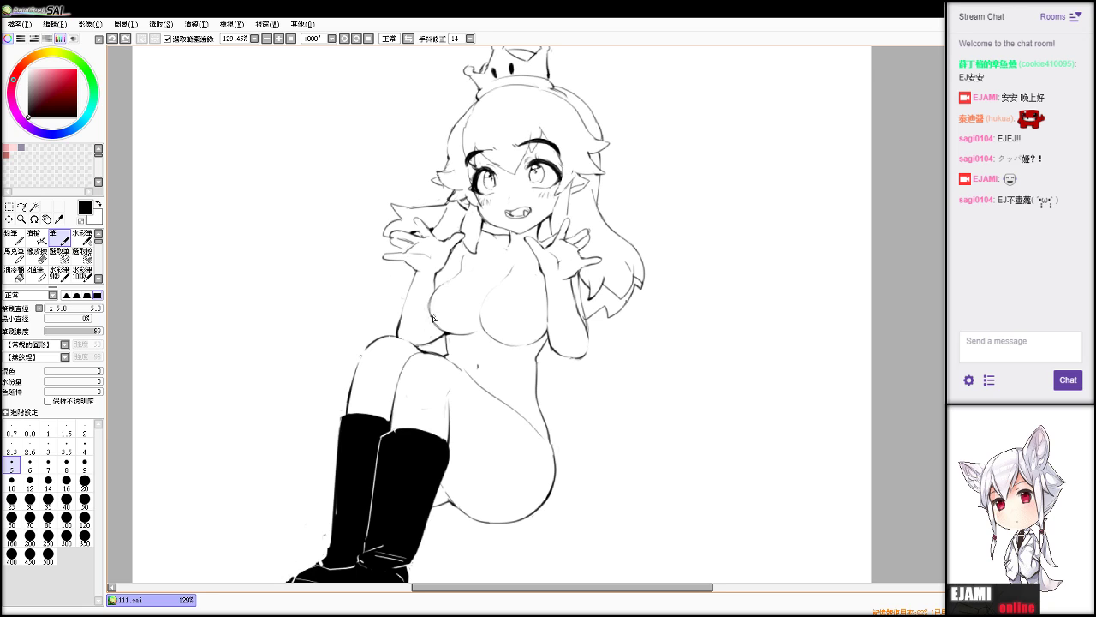
Draw a thin curved hem line of the top under the chest on the viewer's left.
drag(433, 318, 495, 344)
key(ctrl+z)
drag(431, 316, 469, 332)
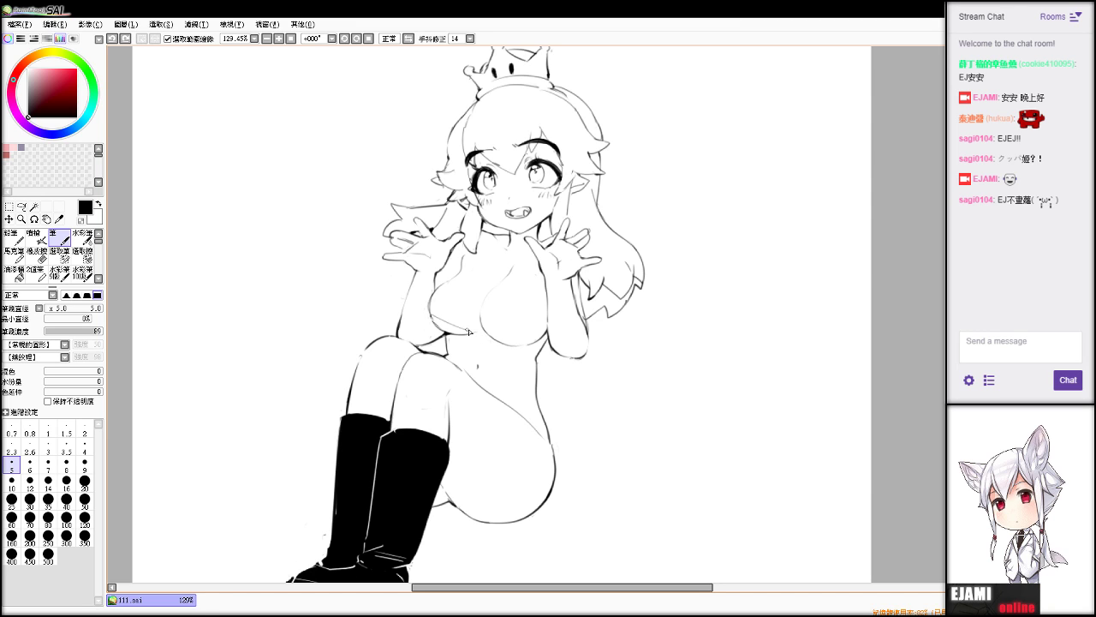
Draw the matching curved hem line under the chest on the viewer's right, redoing the stroke until it sits cleanly.
click(513, 329)
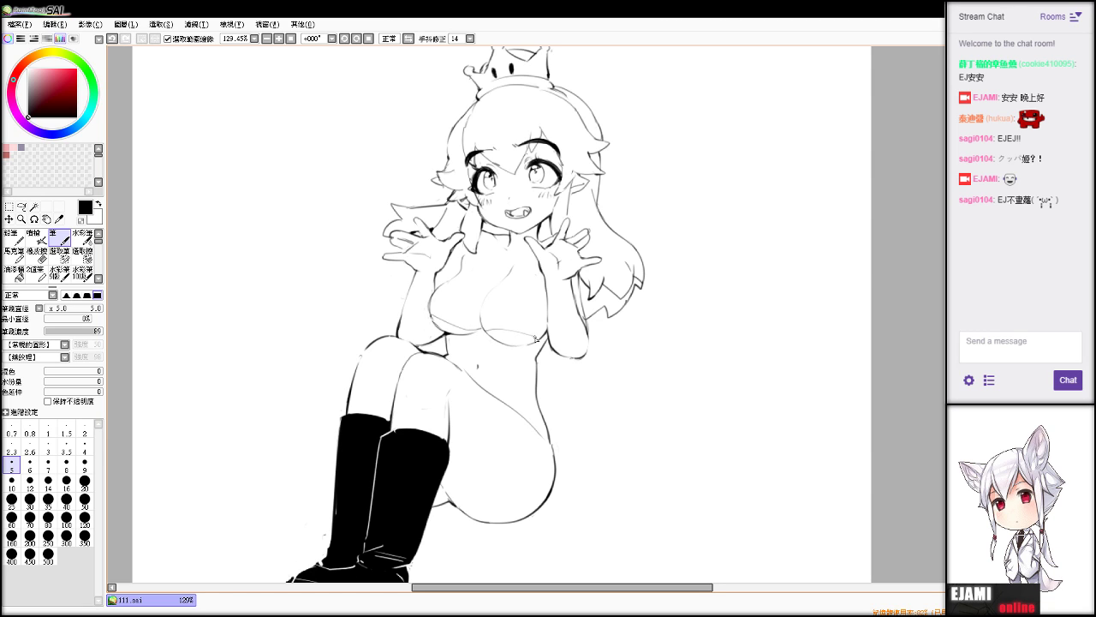
key(ctrl+z)
key(ctrl+z)
key(e)
key(b)
mouse_move(495, 333)
mouse_down()
mouse_move(485, 331)
mouse_move(541, 334)
mouse_up()
key(ctrl+z)
key(ctrl+z)
key(ctrl+z)
key(ctrl+z)
drag(485, 329, 549, 327)
key(ctrl+z)
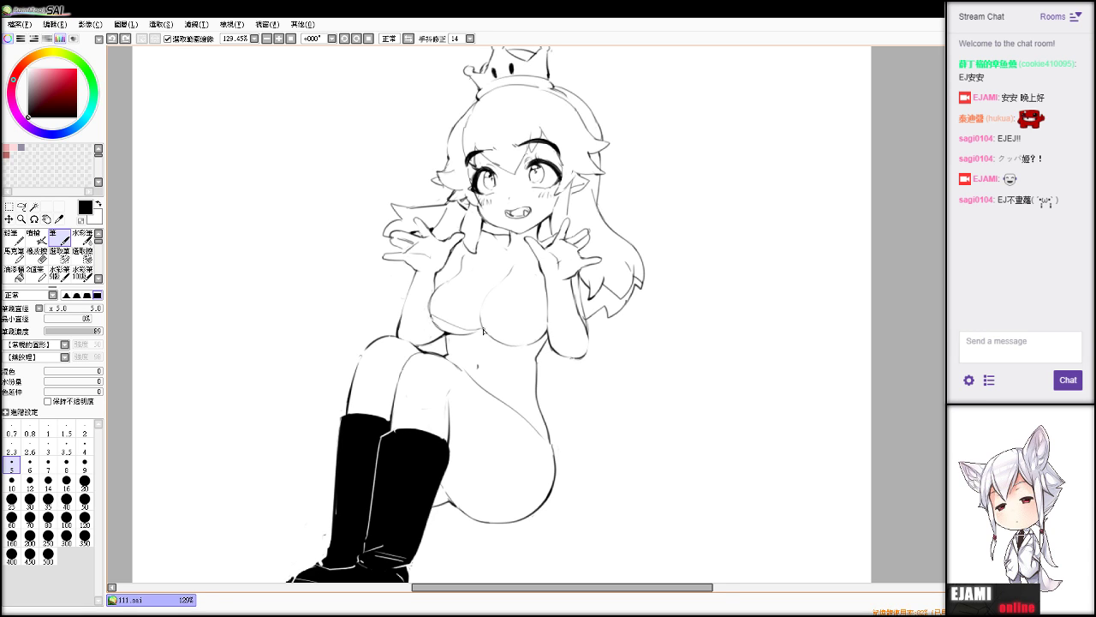
drag(483, 330, 545, 332)
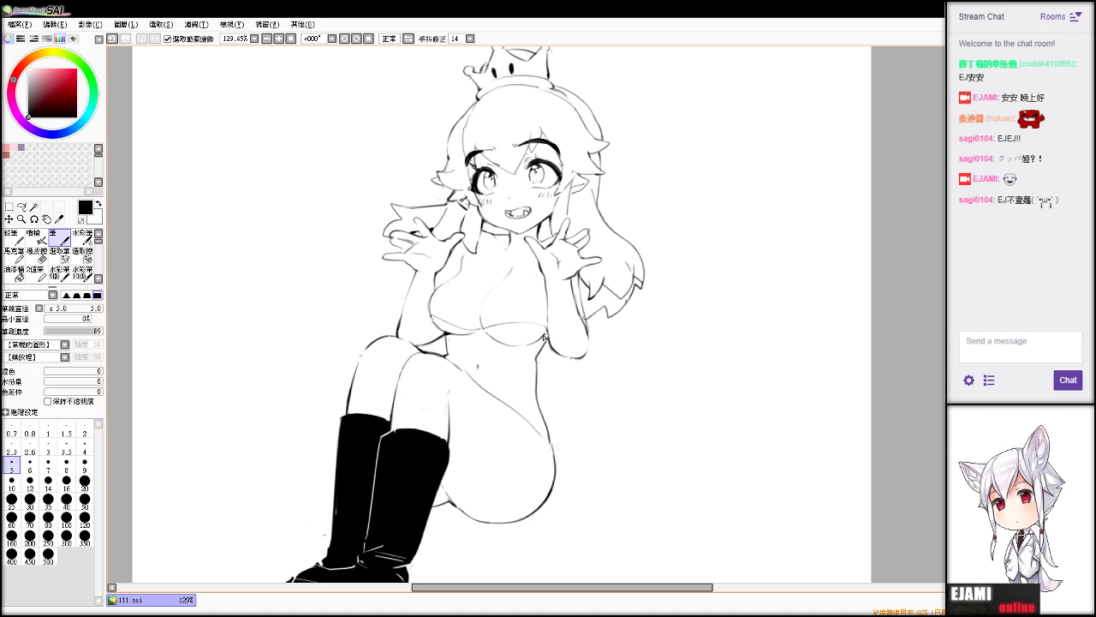
key(ctrl+z)
Add short fold strokes at the centre of the top's hem and clean them up with the eraser.
key(e)
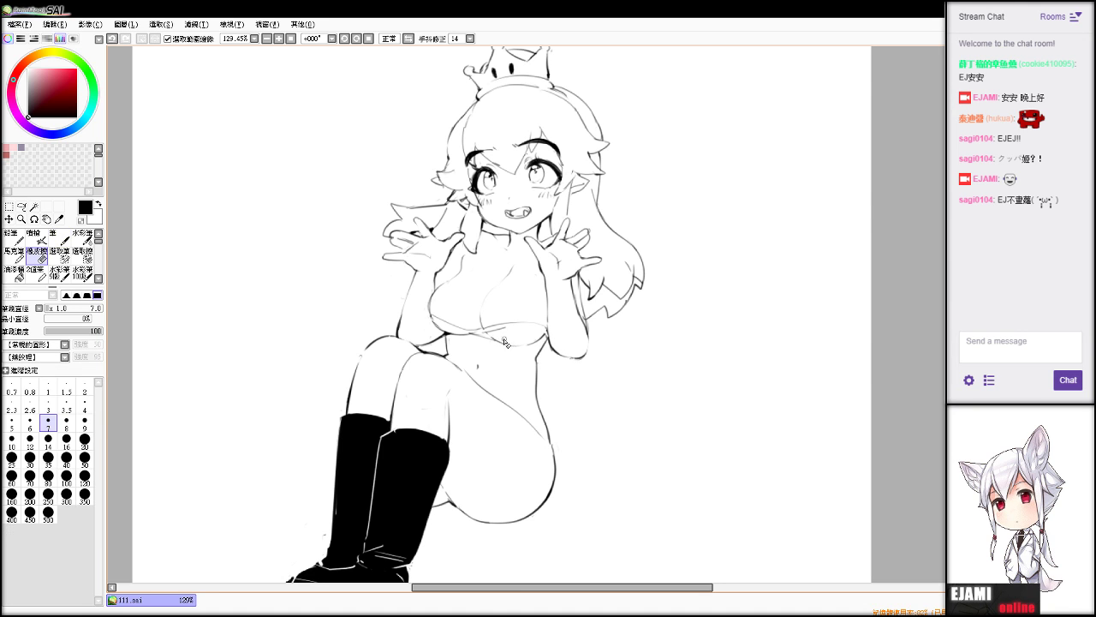
key(v)
key(e)
key(n)
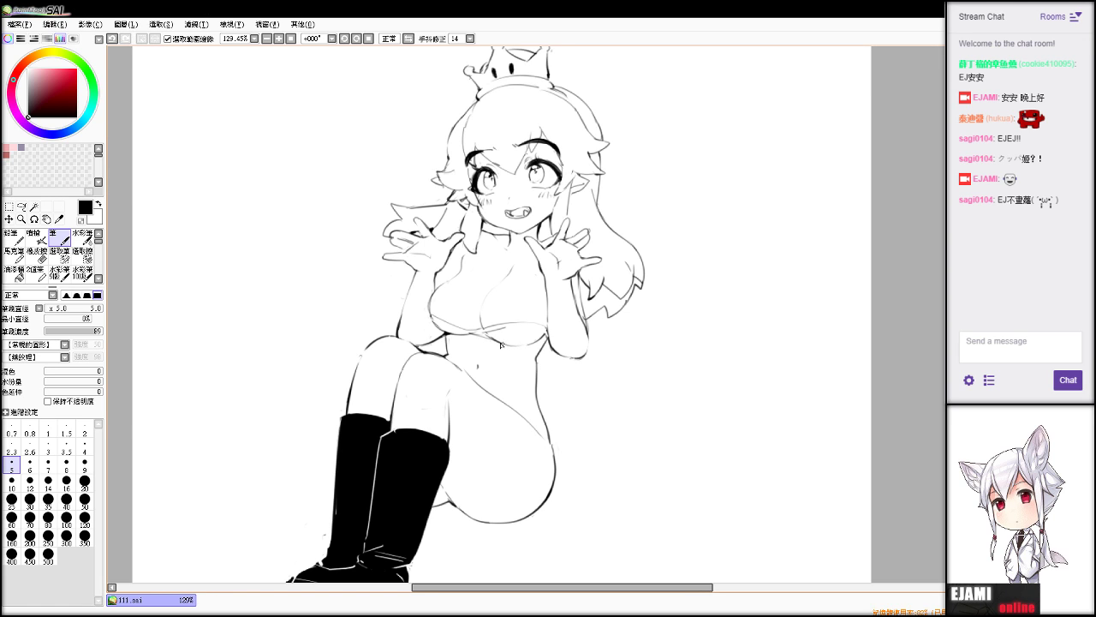
drag(487, 336, 512, 344)
key(ctrl+z)
key(e)
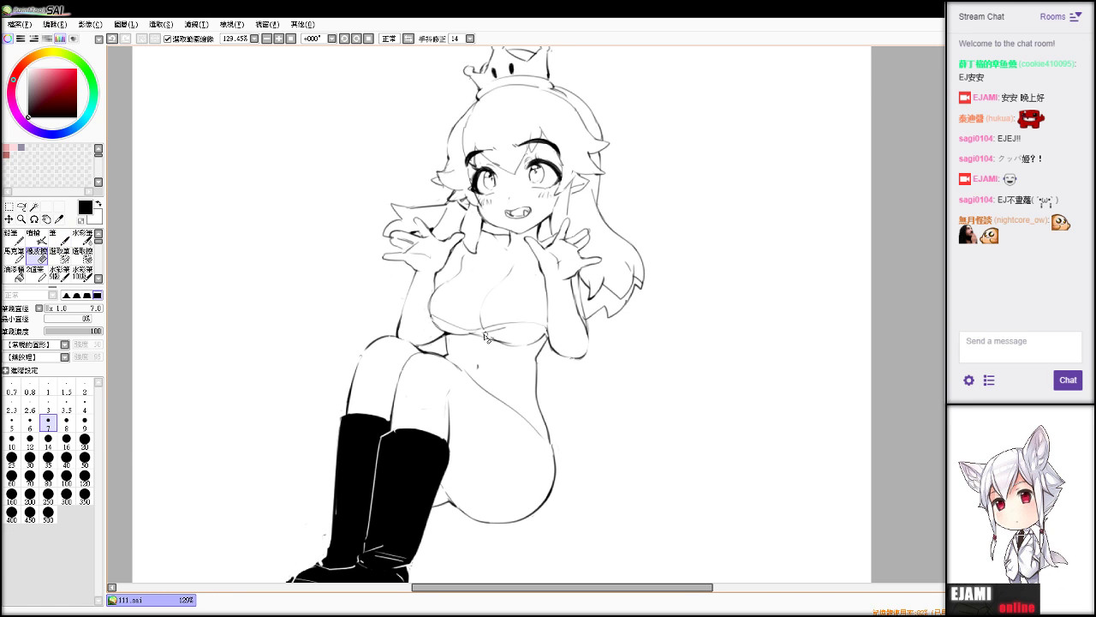
key(n)
Add short fabric crease strokes at the waist just above the raised knee.
drag(449, 347, 463, 350)
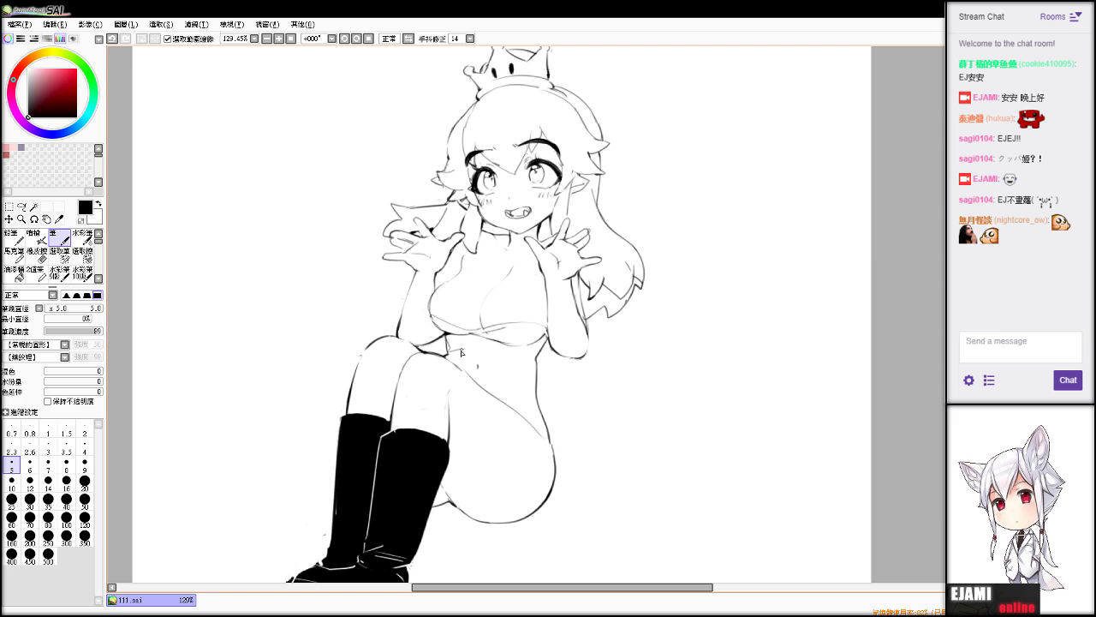
key(ctrl+z)
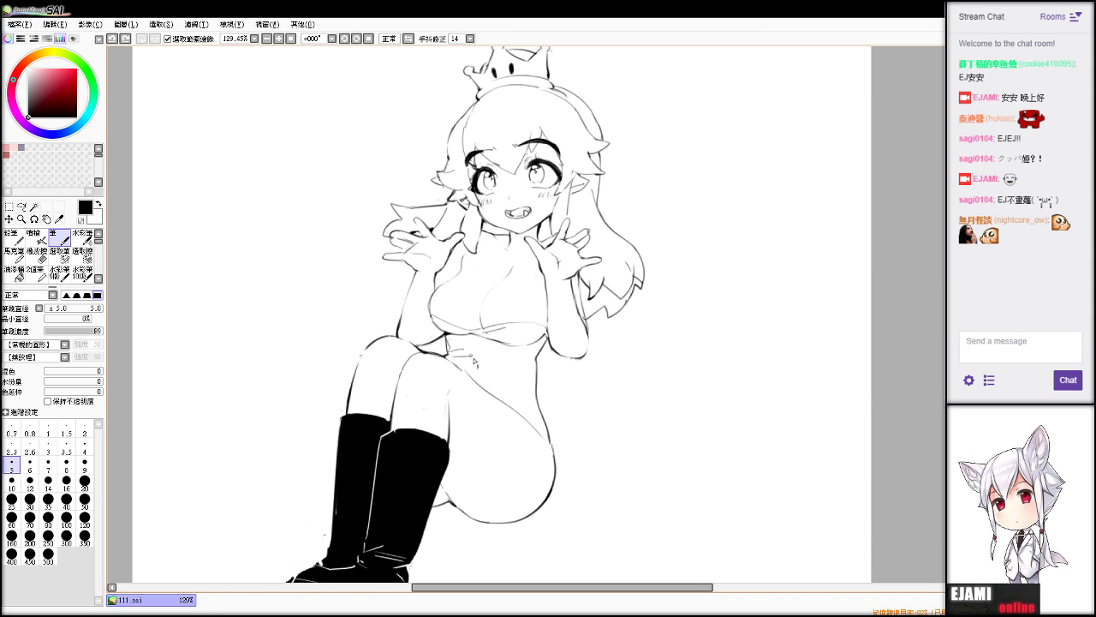
key(ctrl+z)
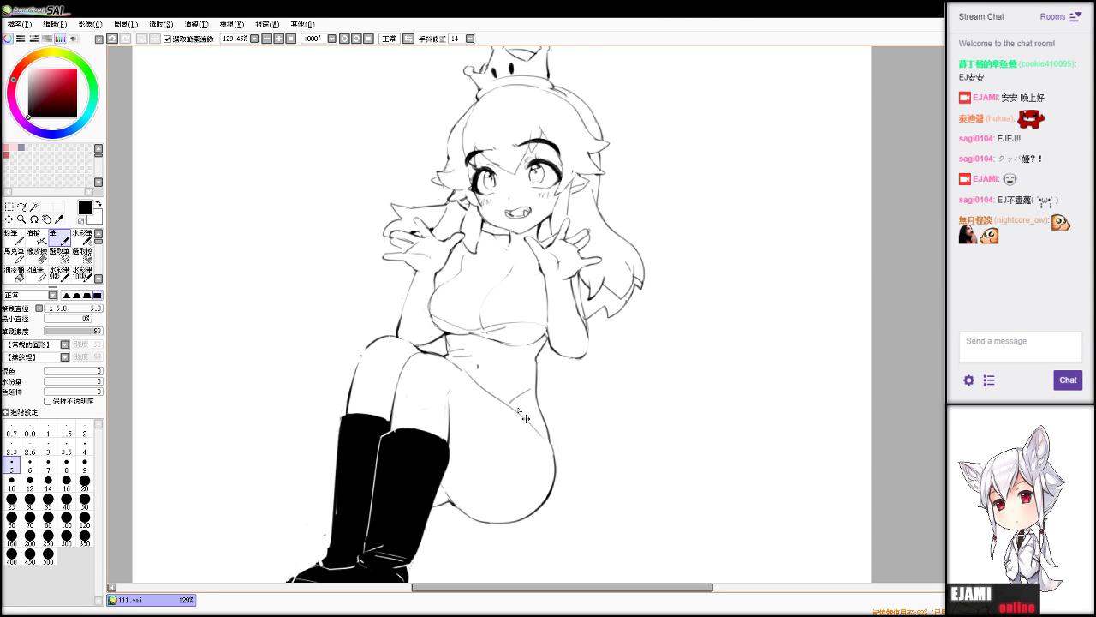
Draw a small curved outfit line across the hip on the viewer's right, redoing the stroke several times.
drag(510, 410, 531, 398)
key(ctrl+z)
key(ctrl+z)
drag(512, 400, 537, 391)
key(ctrl+z)
key(ctrl+z)
key(ctrl+z)
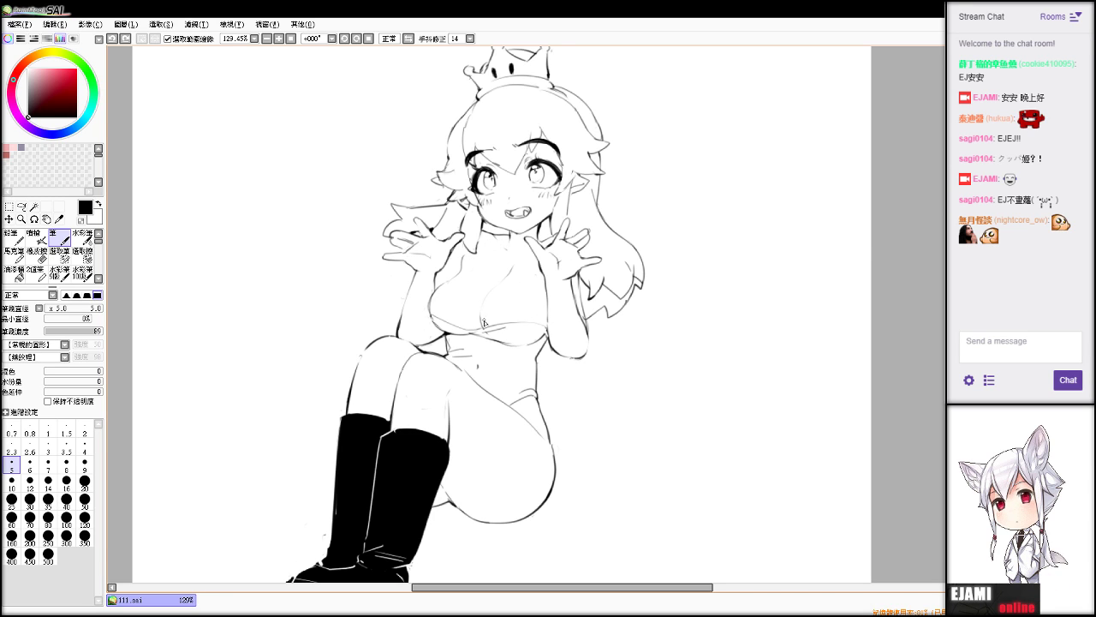
Redraw the centre contour line of the top as a darker continuous curve down to the hem.
drag(480, 304, 489, 333)
key(ctrl+z)
key(ctrl+z)
drag(512, 274, 519, 259)
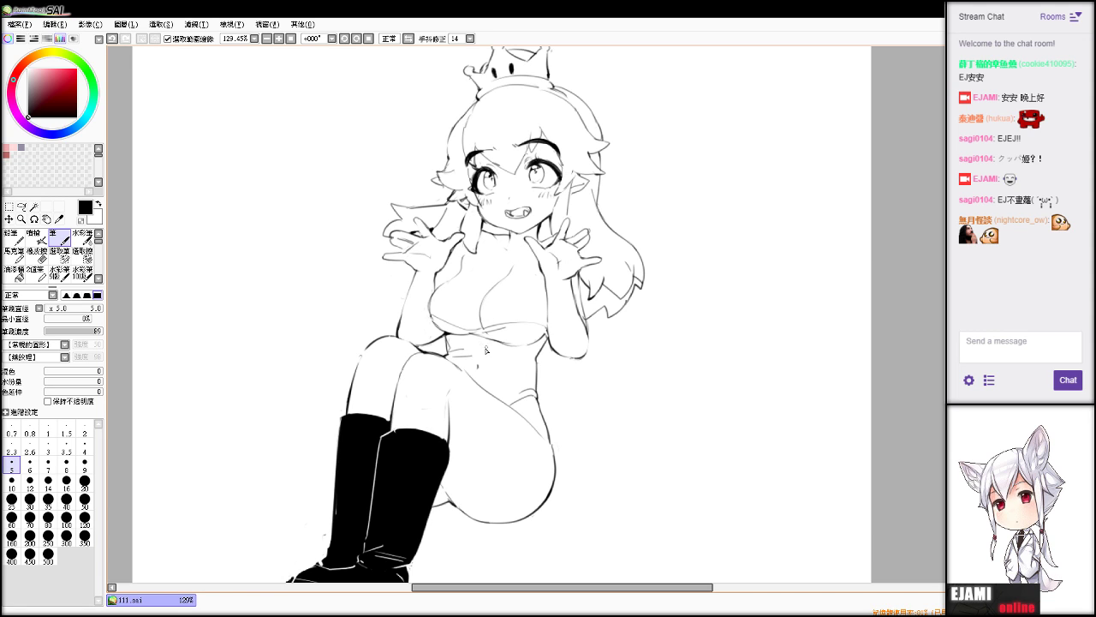
Thicken the lower contour of the top on the viewer's left, alternating brush and eraser.
key(e)
key(n)
key(e)
key(n)
key(e)
key(n)
drag(432, 316, 462, 331)
key(alt+Tab)
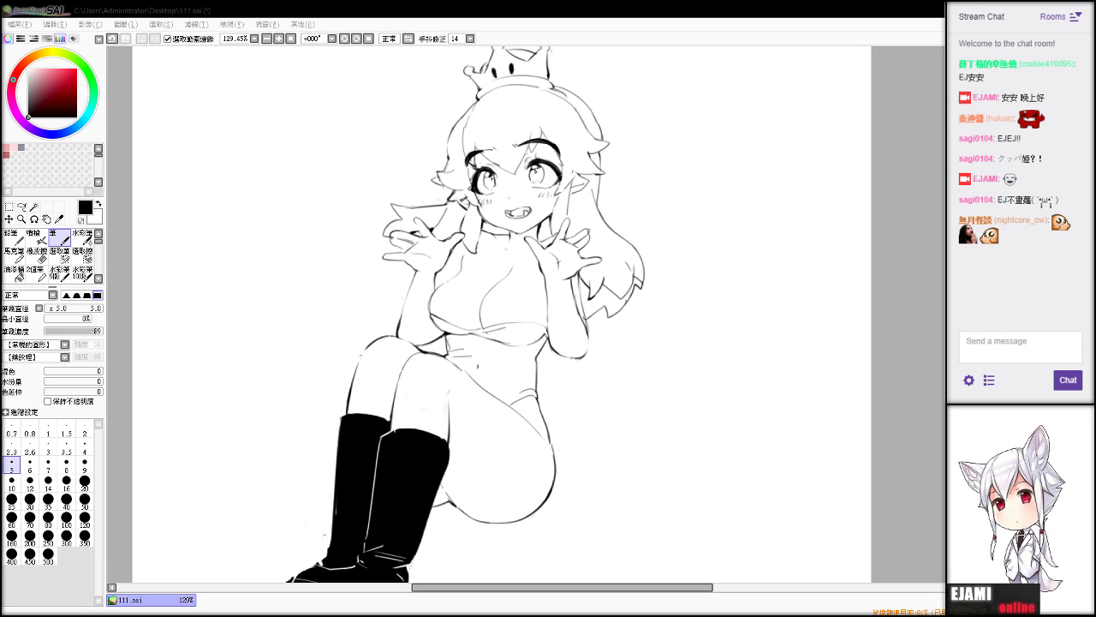
click(503, 348)
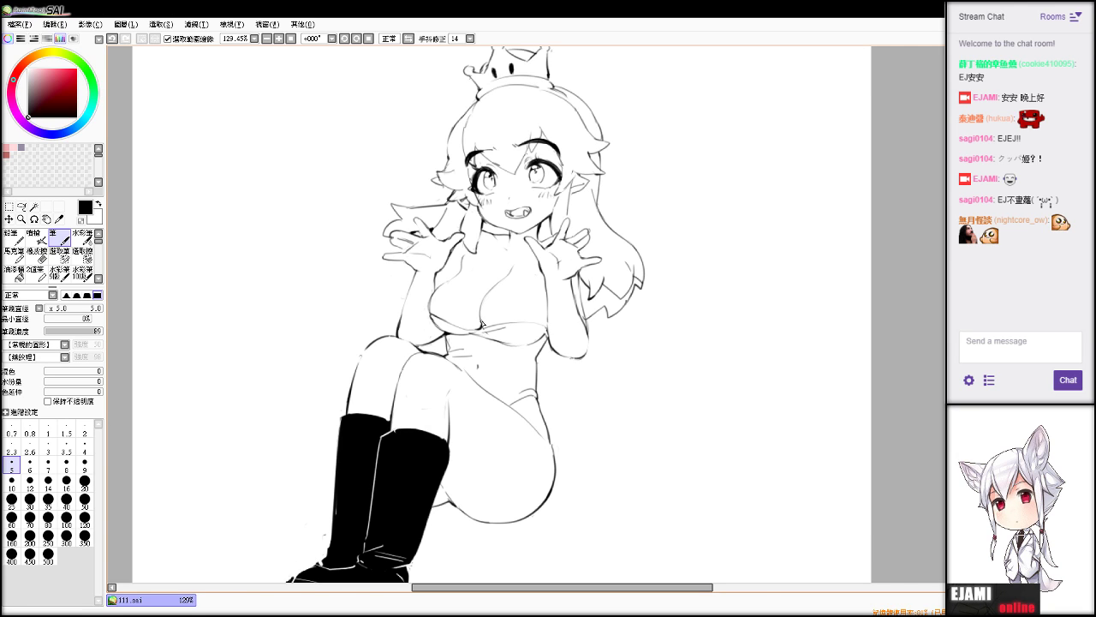
Refine the junction where the top's centre contour meets the hem line with brush and eraser.
key(ctrl+z)
drag(481, 320, 482, 328)
key(e)
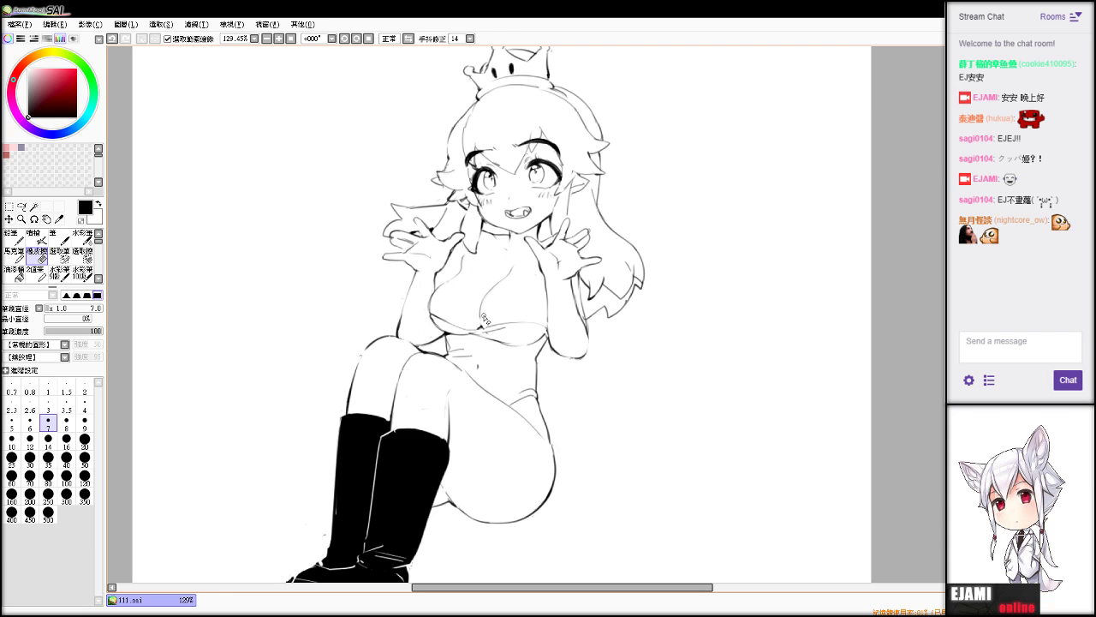
key(n)
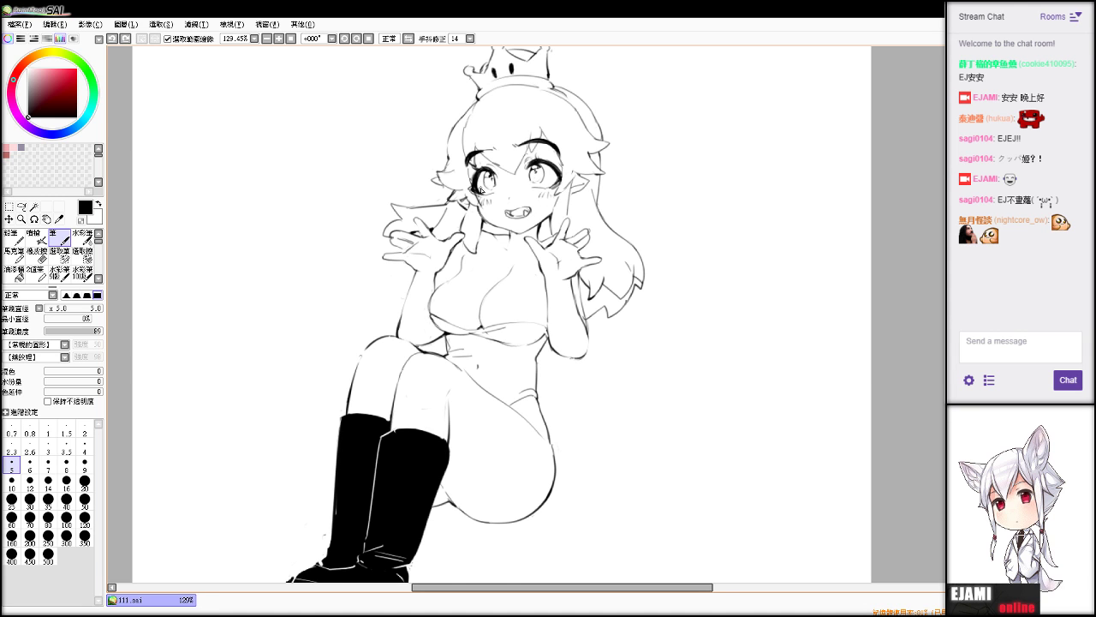
Try a wider outer hair contour sweeping down from behind the crown on the viewer's right.
mouse_move(542, 176)
mouse_down()
mouse_move(585, 312)
mouse_move(513, 261)
mouse_up()
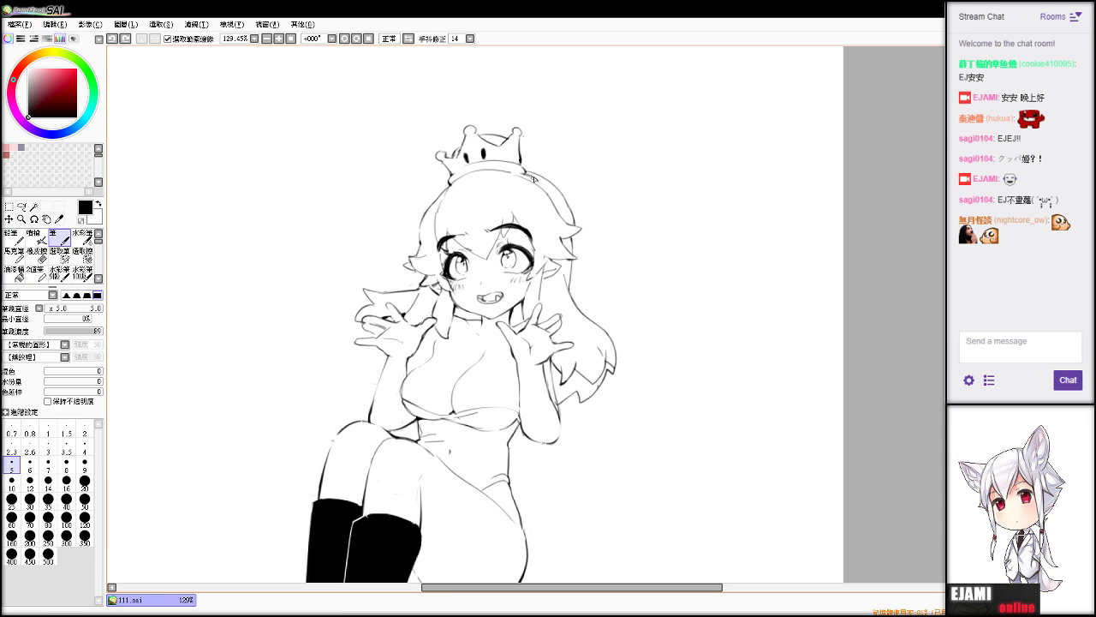
key(e)
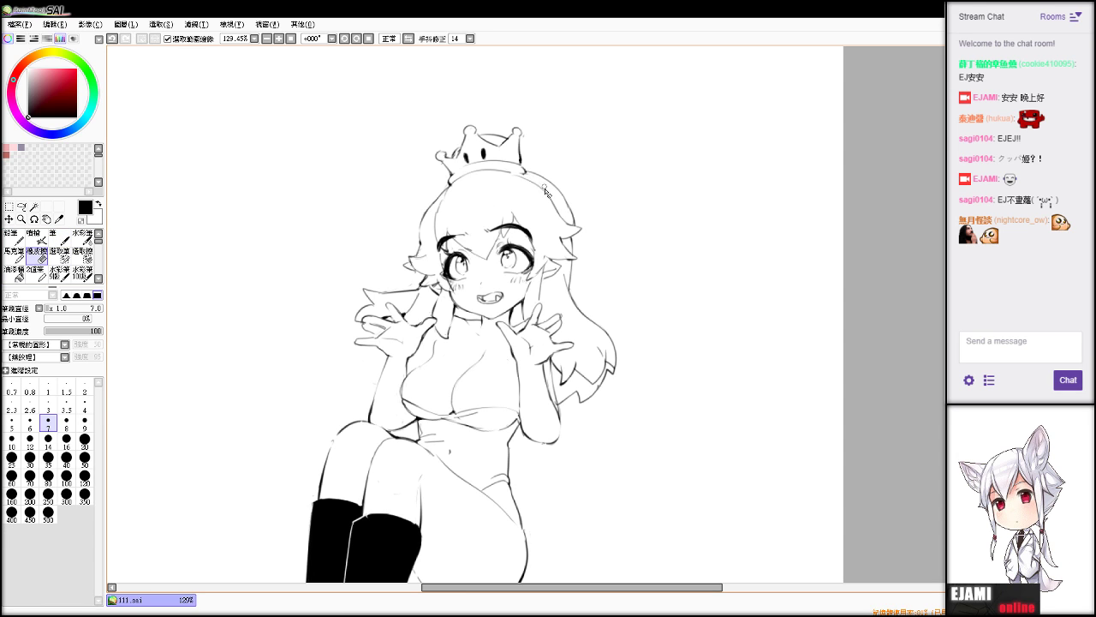
key(alt+Tab)
key(v)
mouse_move(522, 163)
mouse_down()
mouse_move(589, 205)
mouse_move(601, 241)
mouse_up()
key(ctrl+z)
key(ctrl+z)
mouse_move(522, 161)
mouse_down()
mouse_move(599, 208)
mouse_move(609, 242)
mouse_move(599, 249)
mouse_move(546, 172)
mouse_move(588, 215)
mouse_up()
key(ctrl+z)
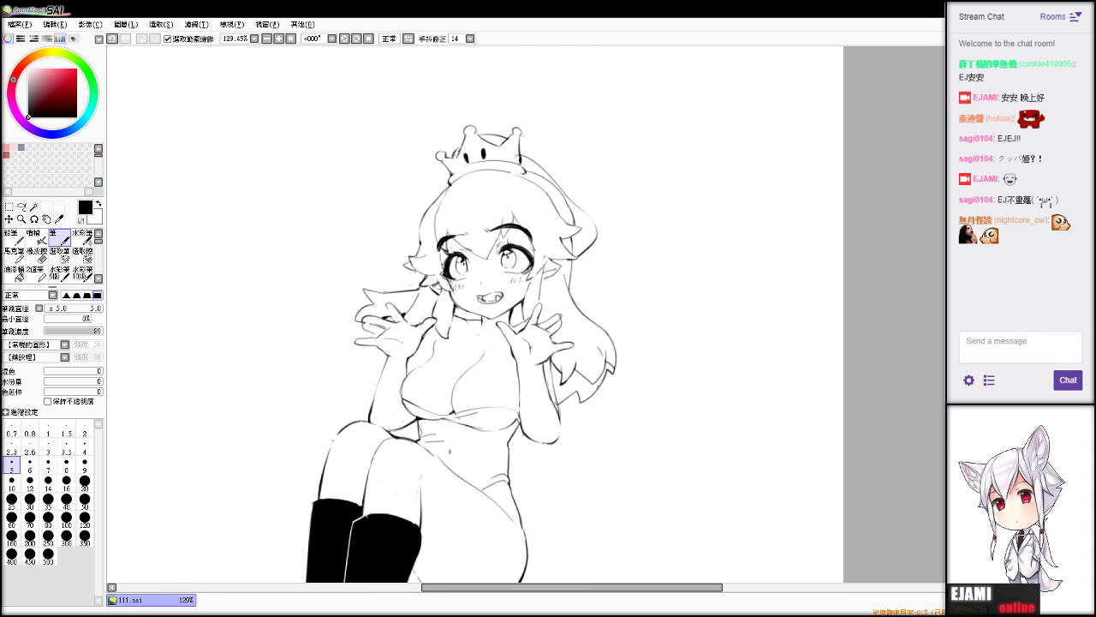
scroll(544, 315, down, 4)
scroll(547, 314, up, 3)
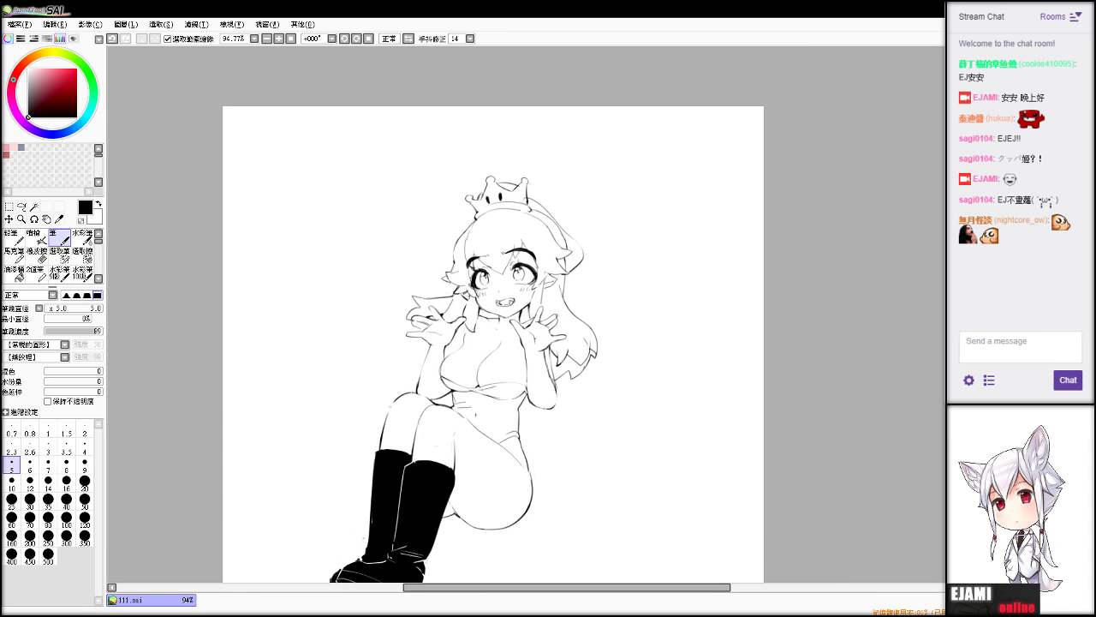
mouse_move(548, 376)
mouse_down()
mouse_move(548, 401)
mouse_move(559, 306)
mouse_up()
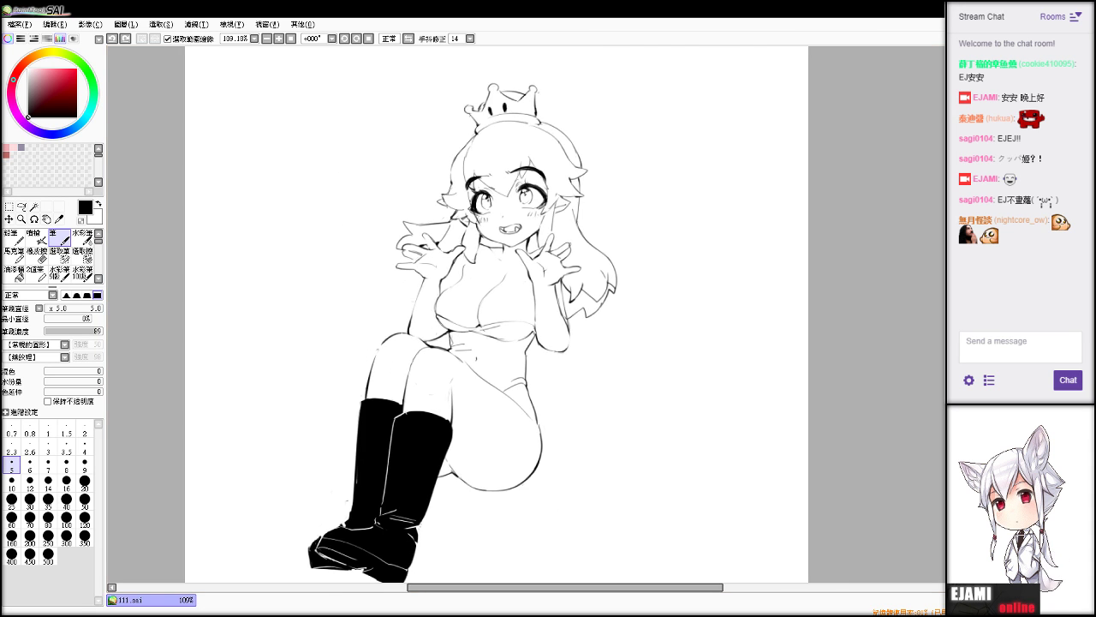
Try long outfit strokes across the hip and along the thigh from the waist.
mouse_move(523, 380)
mouse_down()
mouse_move(585, 448)
mouse_move(575, 478)
mouse_up()
key(ctrl+z)
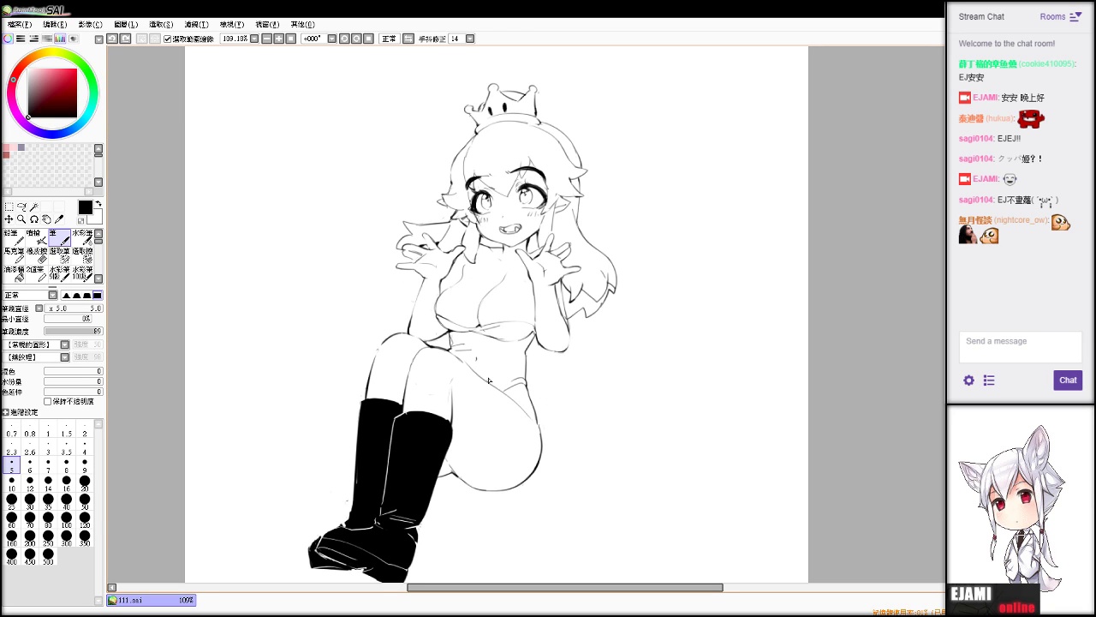
drag(473, 370, 524, 383)
key(ctrl+z)
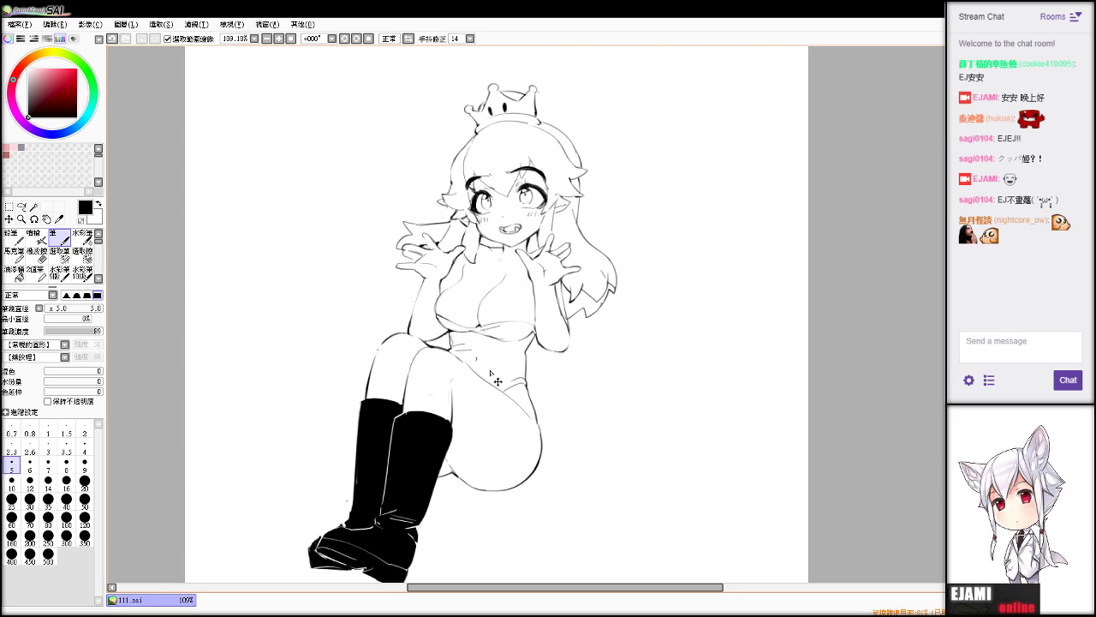
mouse_move(466, 358)
mouse_down()
mouse_move(502, 371)
mouse_move(567, 419)
mouse_move(592, 466)
mouse_move(557, 498)
mouse_up()
key(ctrl+z)
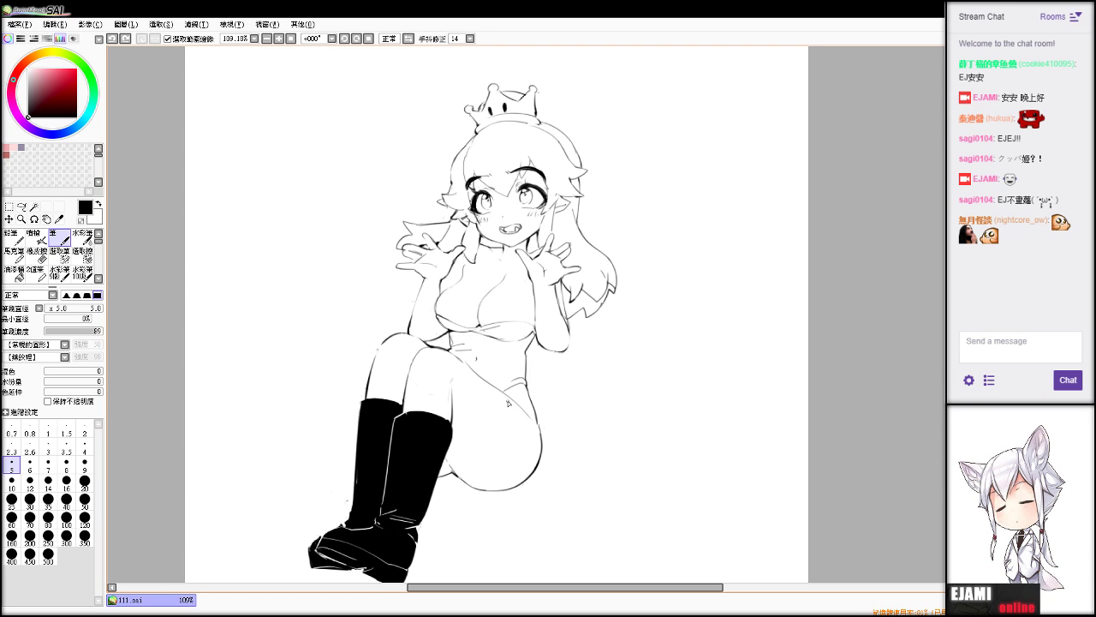
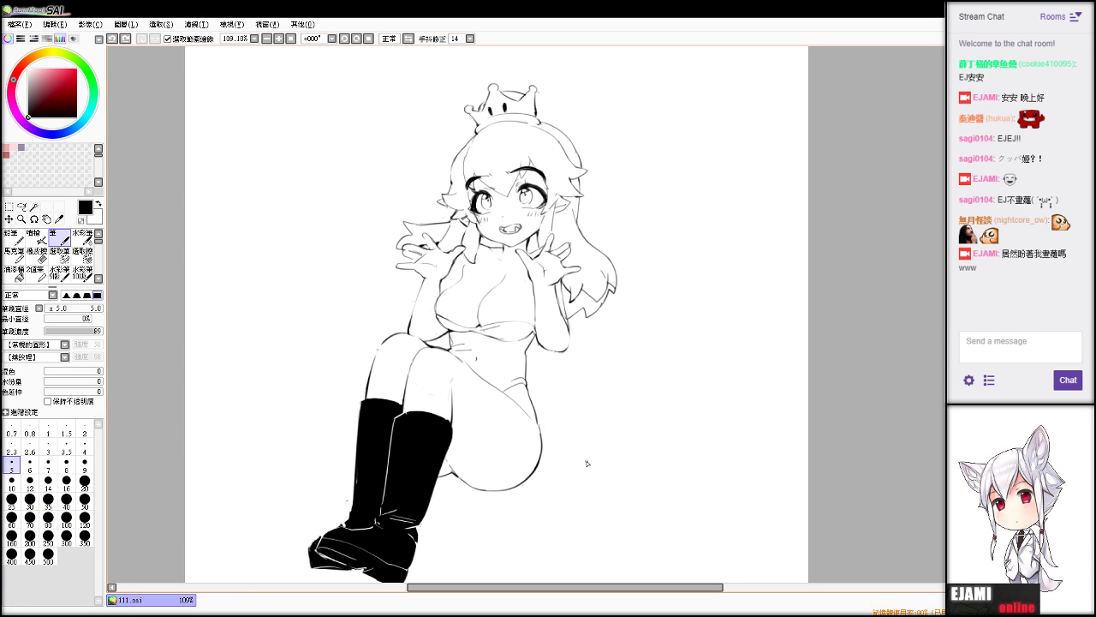
Refine the underside contour of the thigh beside the boot, adding a short line and trimming with the eraser.
key(e)
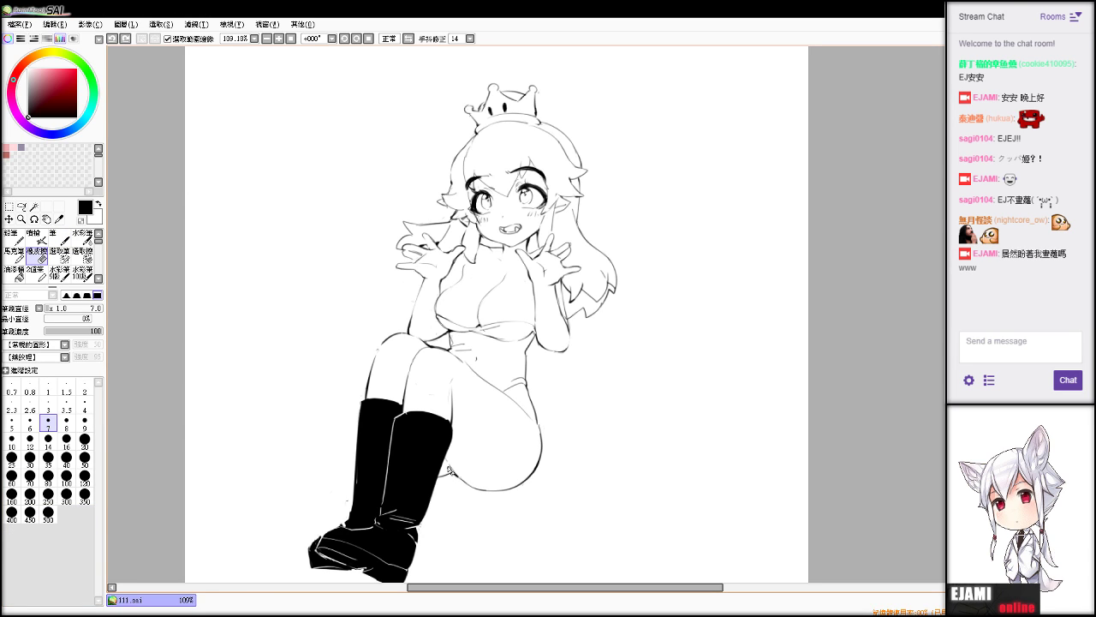
key(n)
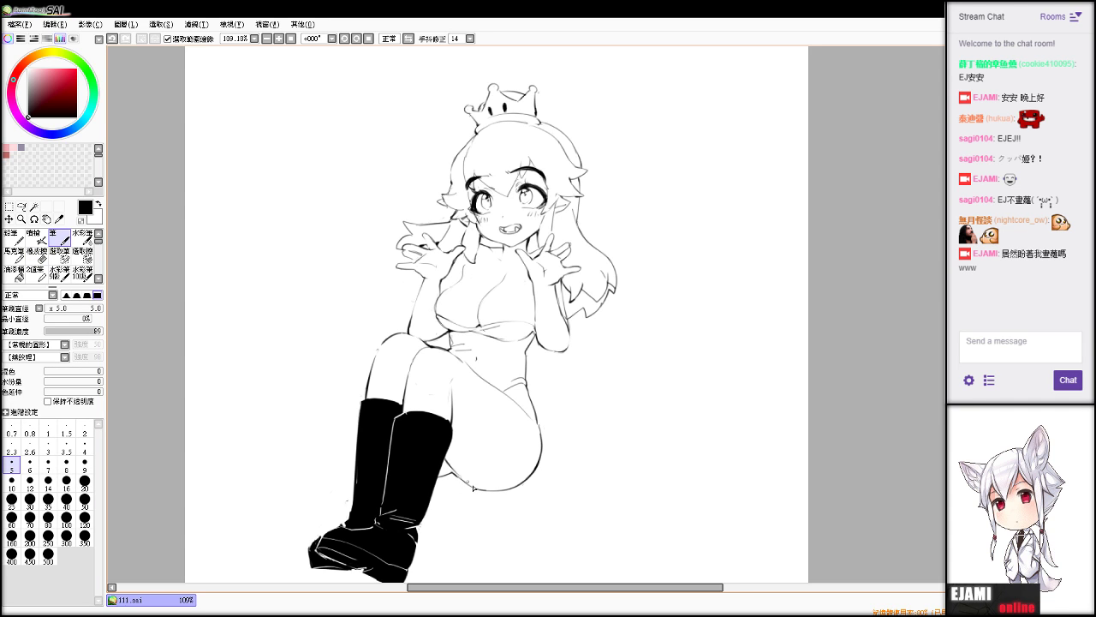
key(e)
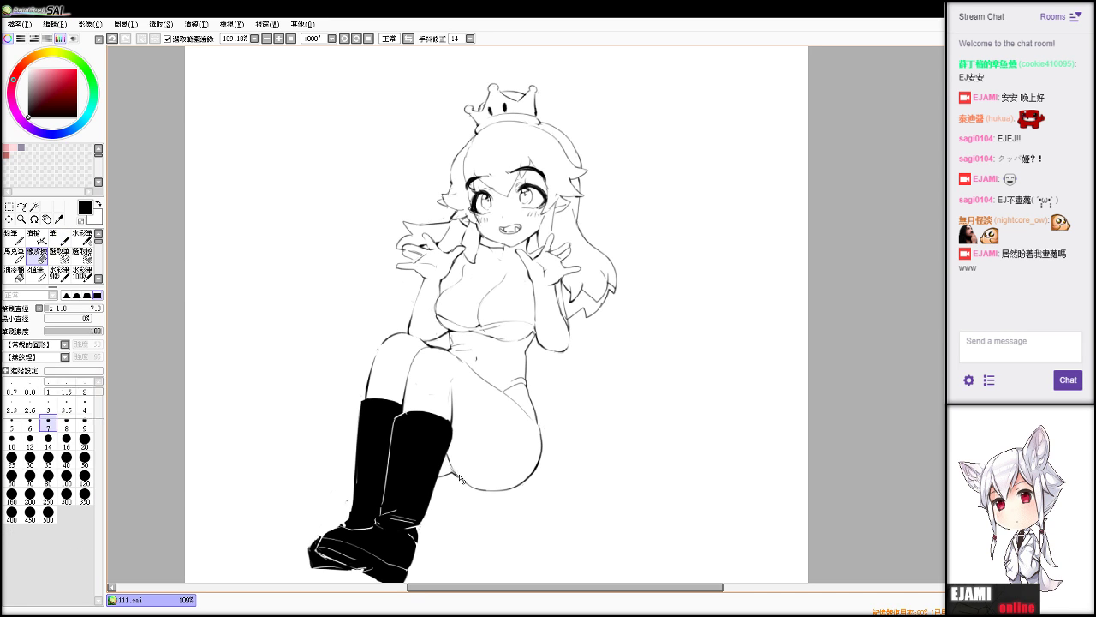
key(n)
key(ctrl+z)
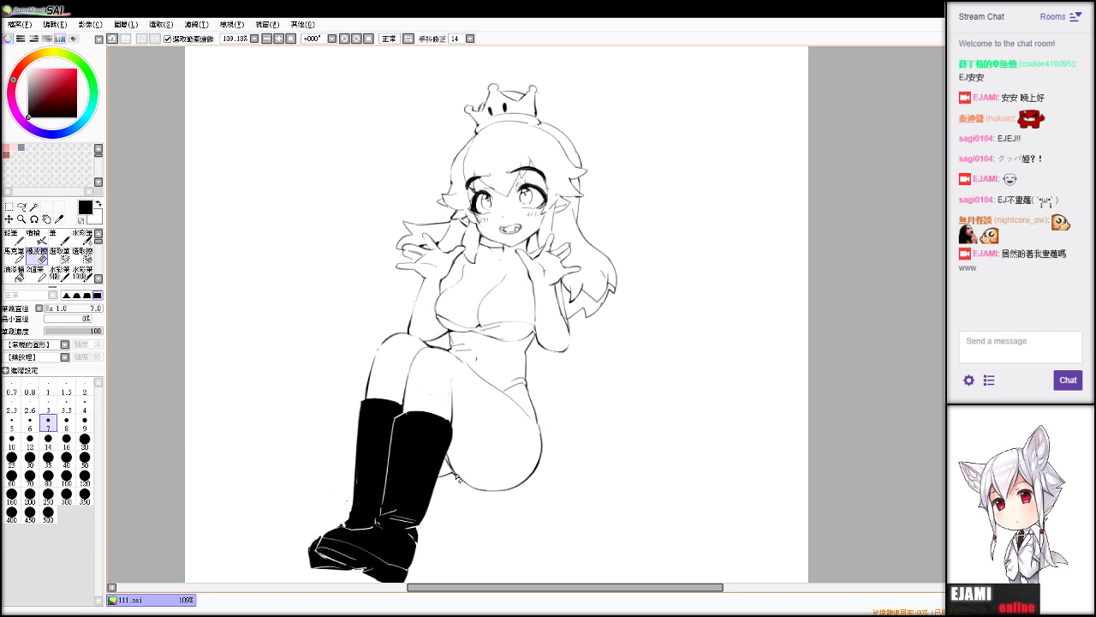
key(ctrl+y)
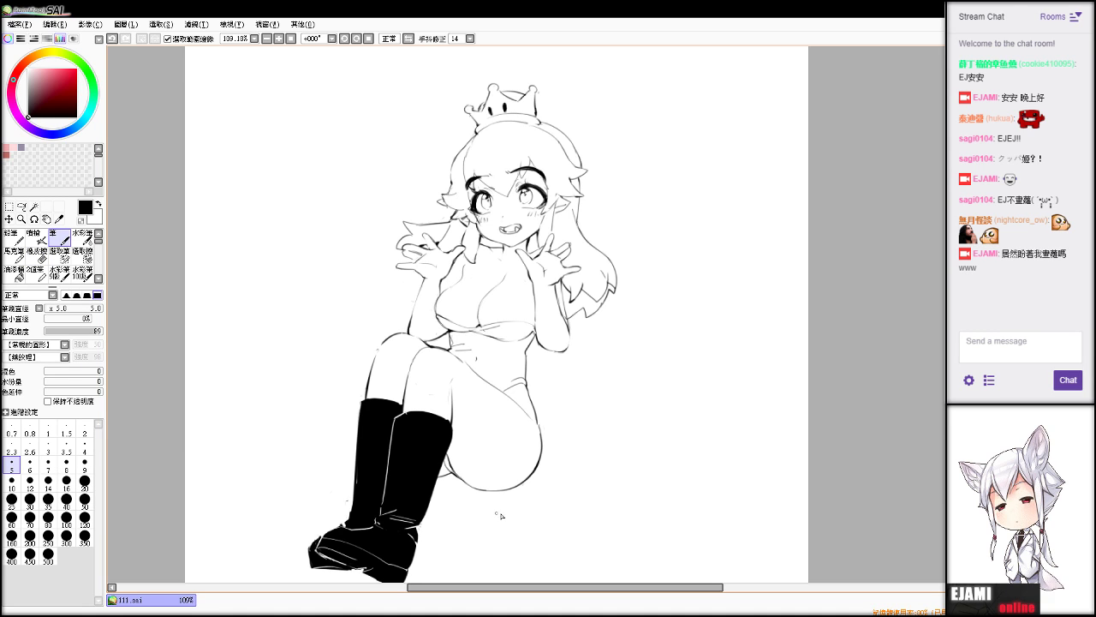
key(e)
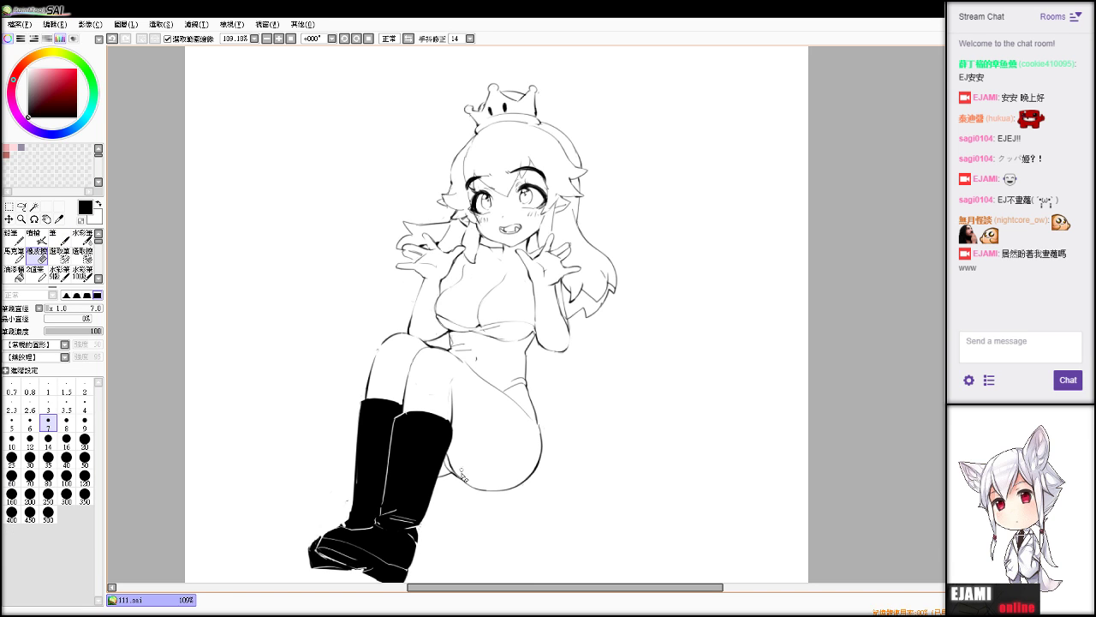
key(n)
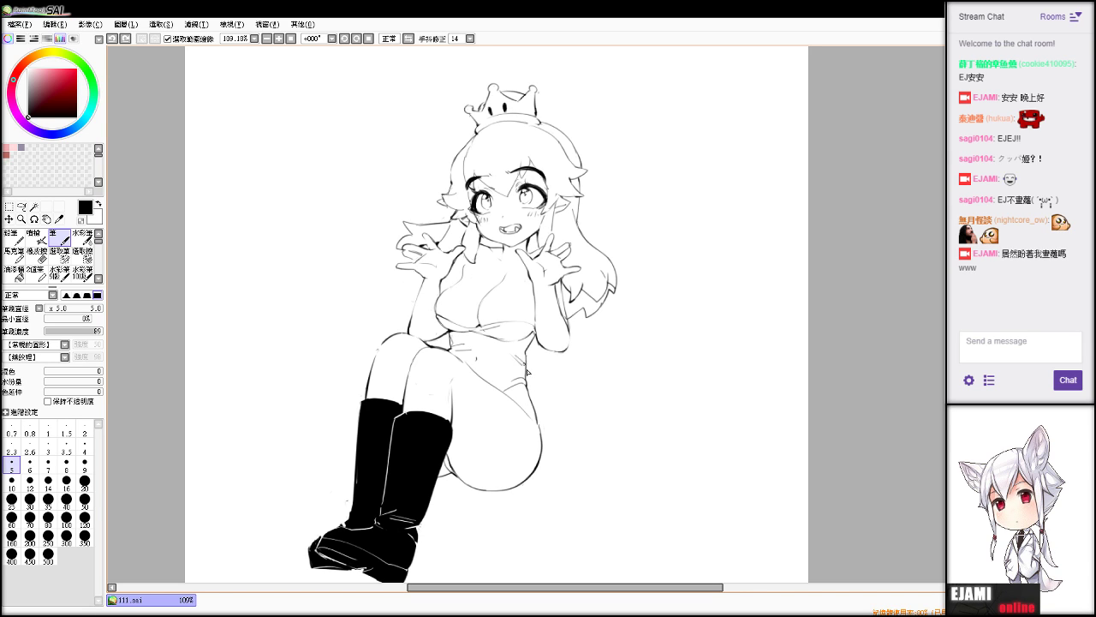
Adjust the small crease strokes at the side of the waist and try a new forearm contour on the viewer's right.
key(ctrl+z)
drag(562, 281, 569, 336)
key(ctrl+z)
key(e)
key(v)
scroll(531, 222, down, 1)
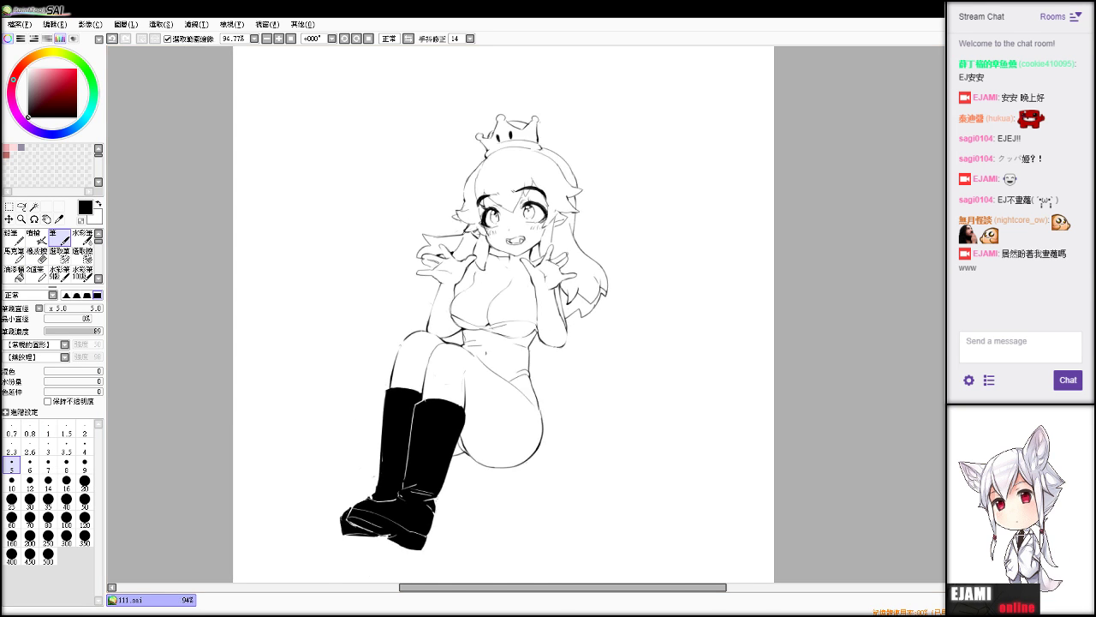
Erase and redraw the inner iris outline of the eye on the viewer's left.
scroll(518, 180, up, 10)
drag(519, 257, 517, 204)
key(Left)
key(e)
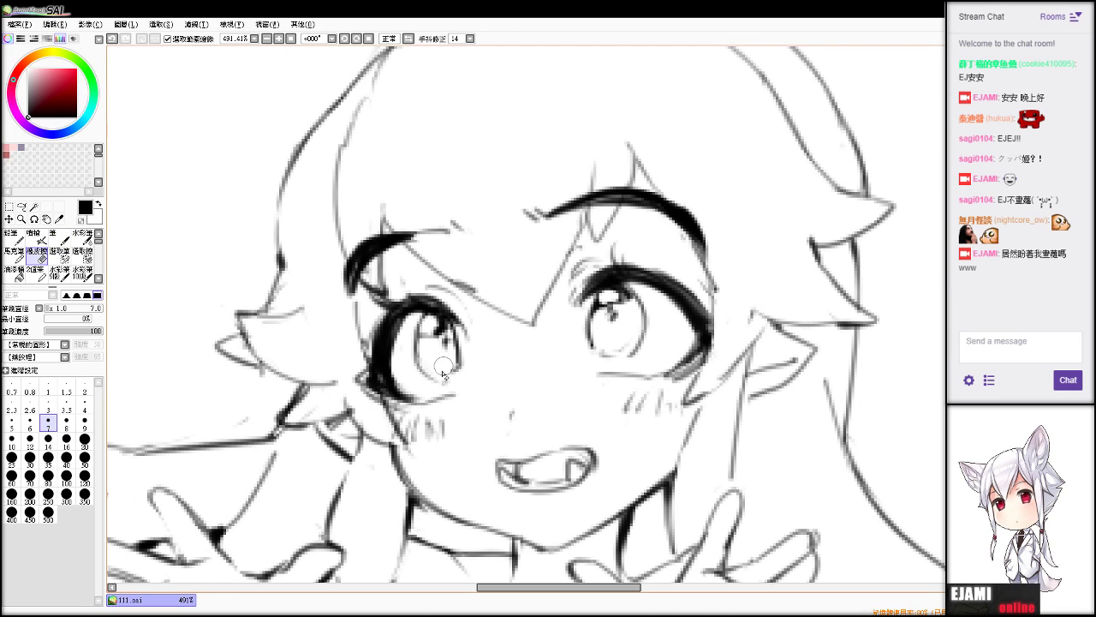
mouse_move(450, 336)
mouse_down()
mouse_move(446, 372)
mouse_move(467, 363)
mouse_move(460, 355)
mouse_move(463, 371)
mouse_up()
key(v)
key(e)
key(v)
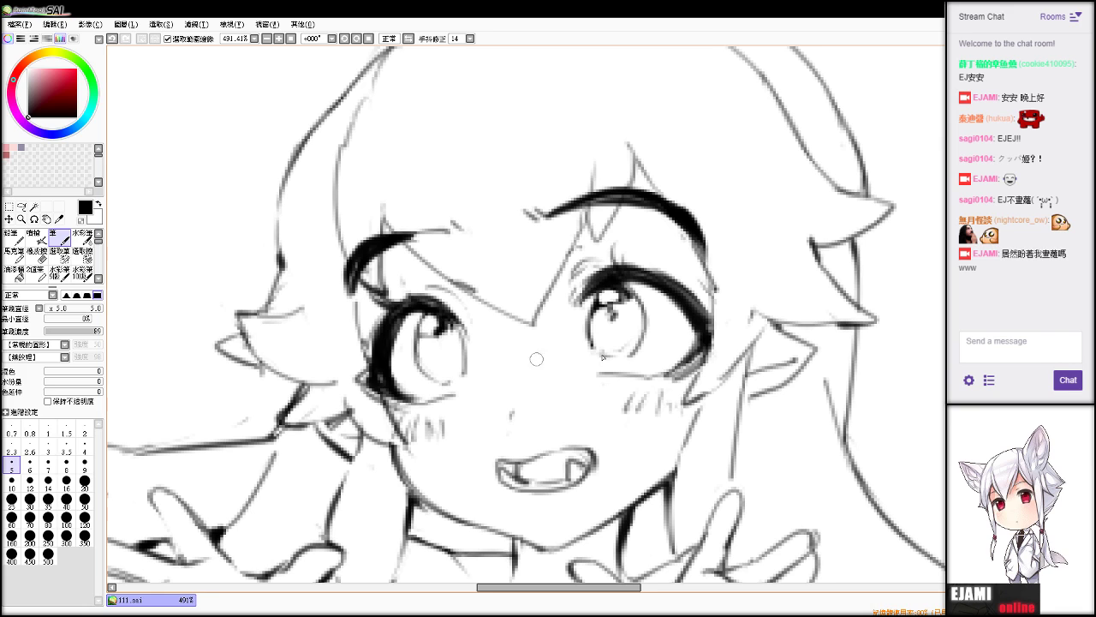
Erase and redraw the inner iris outline of the eye on the viewer's right.
key(e)
key(v)
key(ctrl+z)
drag(589, 330, 596, 351)
key(e)
key(n)
mouse_move(592, 300)
mouse_down()
mouse_move(586, 342)
mouse_move(600, 363)
mouse_up()
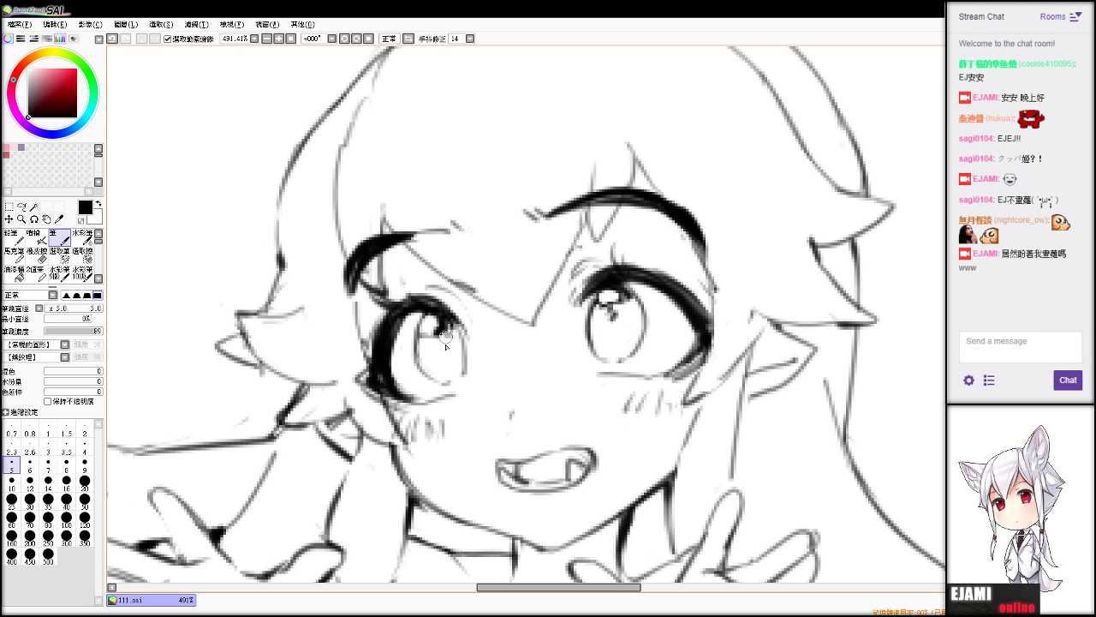
Refine the small dark pupil marks below the highlights in both eyes.
mouse_move(445, 334)
mouse_down()
mouse_move(451, 353)
mouse_move(445, 346)
mouse_up()
key(e)
key(v)
key(ctrl+z)
key(ctrl+z)
key(e)
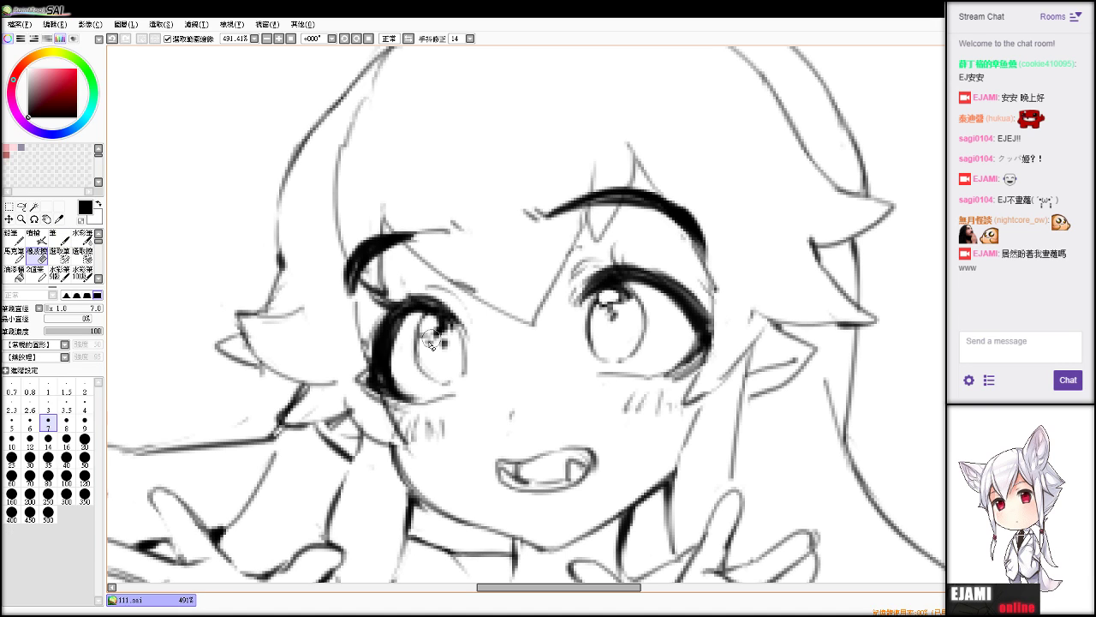
key(n)
key(e)
key(n)
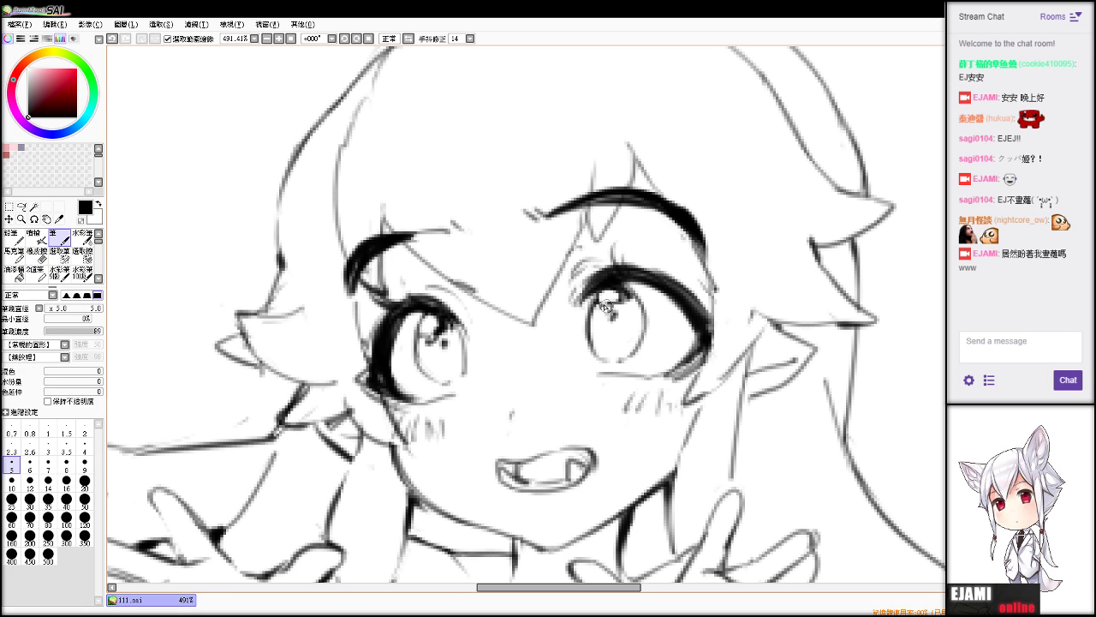
key(ctrl+z)
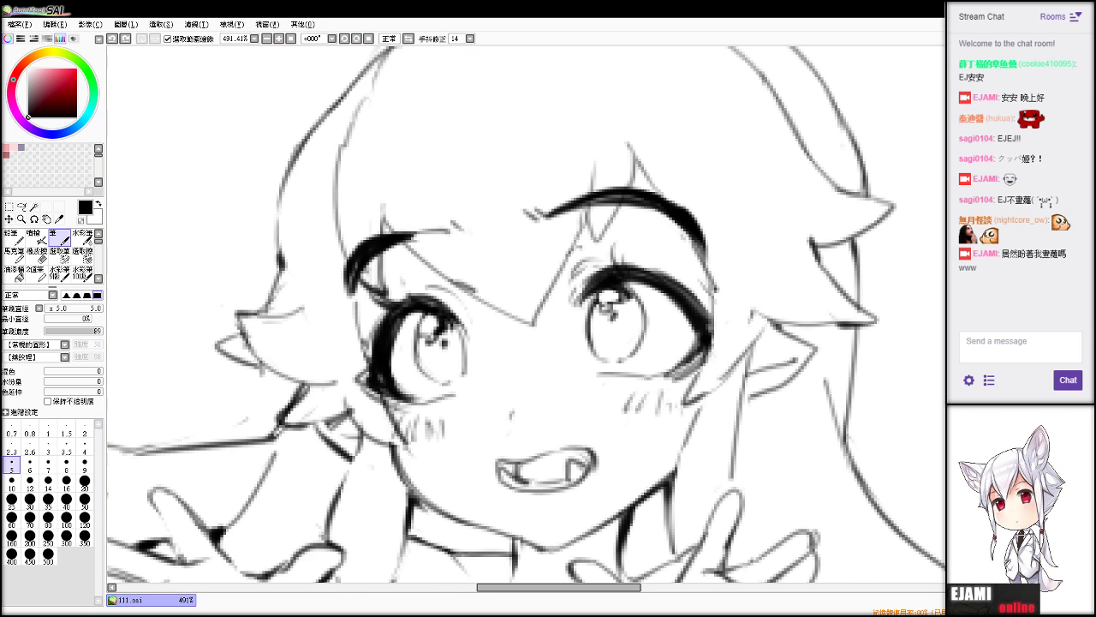
Touch up the hair contour above the eyebrow on the viewer's left with the eraser and brush.
scroll(526, 317, down, 9)
scroll(526, 317, up, 1)
scroll(510, 323, up, 2)
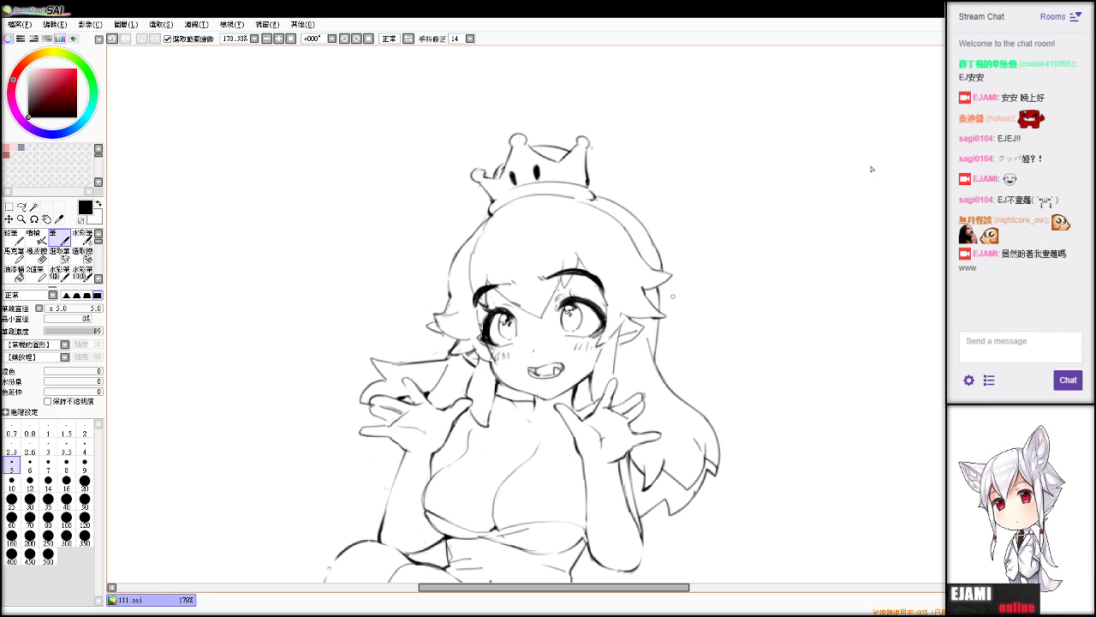
key(e)
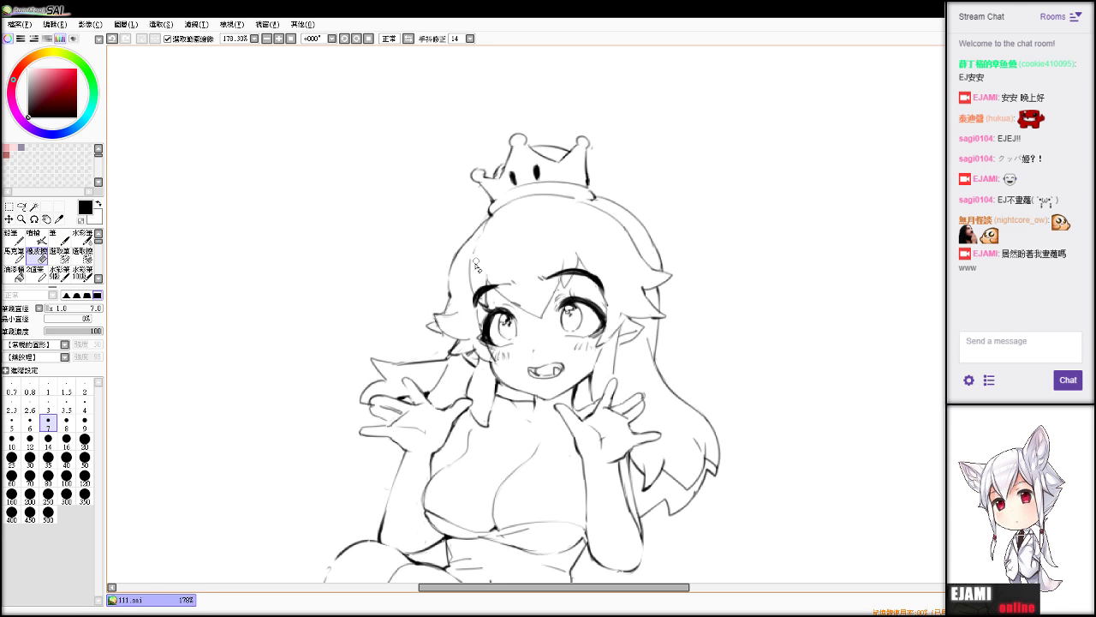
key(b)
drag(472, 254, 484, 229)
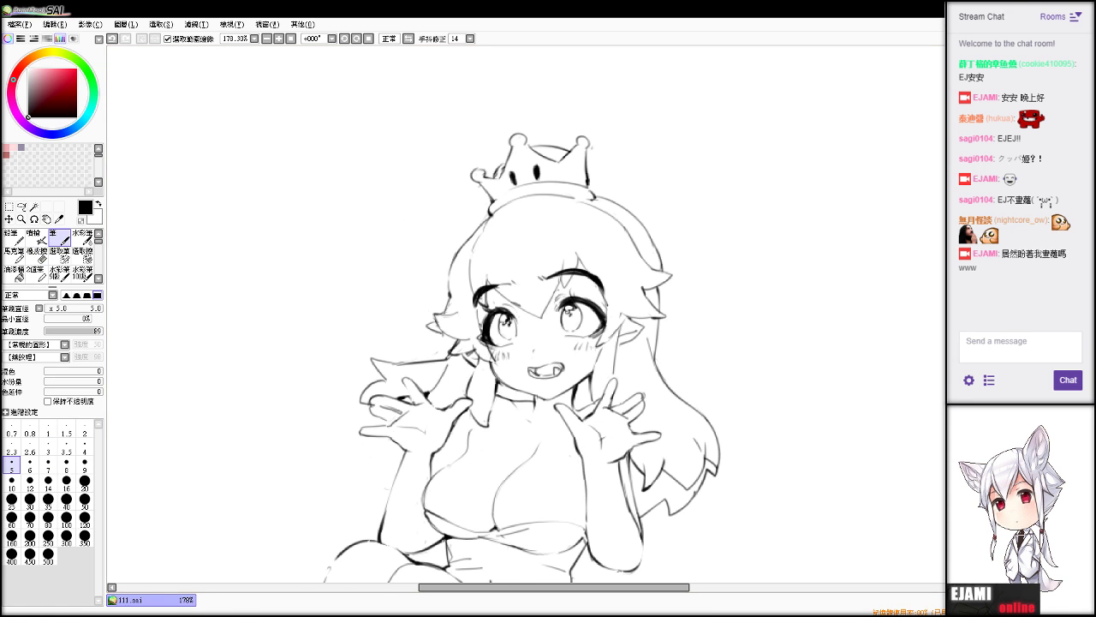
scroll(575, 306, up, 1)
scroll(547, 316, down, 5)
scroll(547, 315, up, 2)
drag(626, 392, 615, 296)
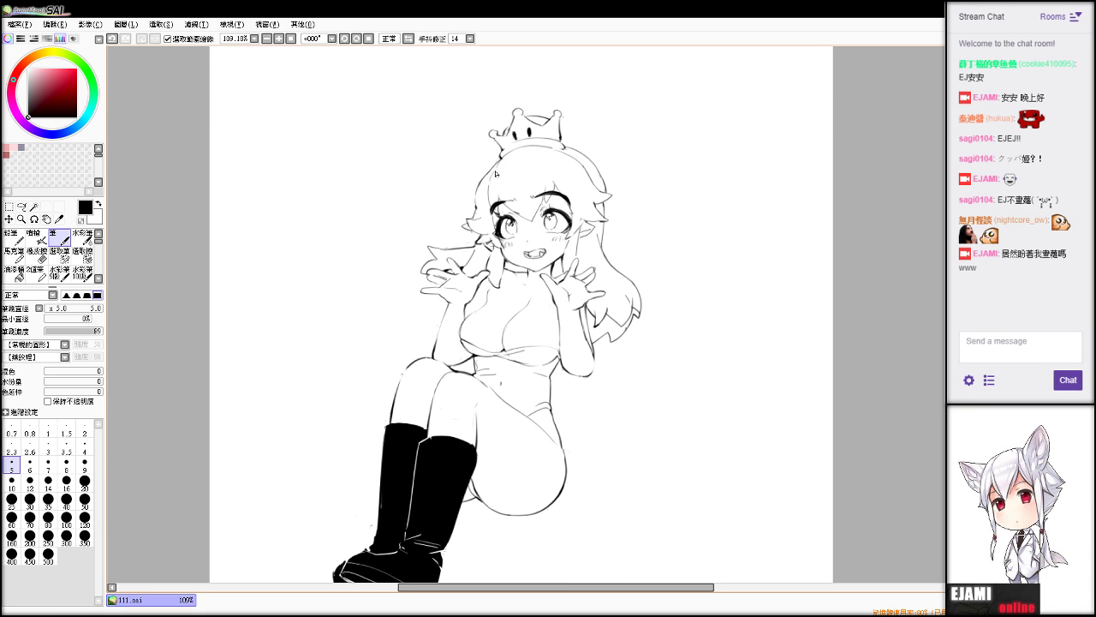
mouse_move(503, 145)
mouse_down()
mouse_move(465, 184)
mouse_move(476, 171)
mouse_move(465, 204)
mouse_up()
key(ctrl+z)
key(ctrl+z)
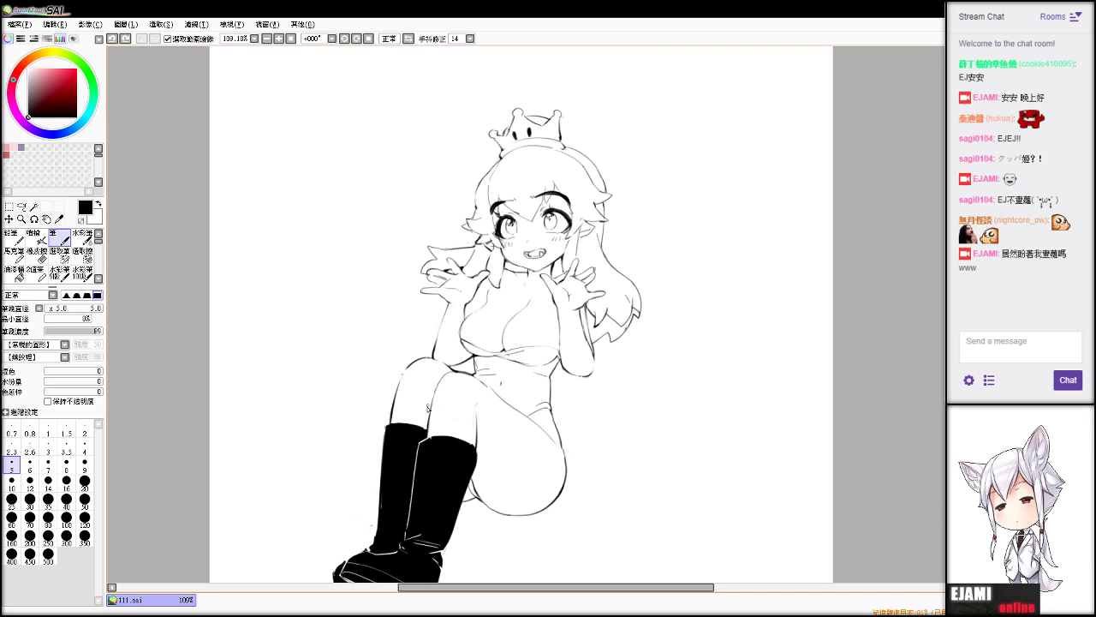
Touch up the contours of both knees above the boots, alternating eraser and brush.
key(e)
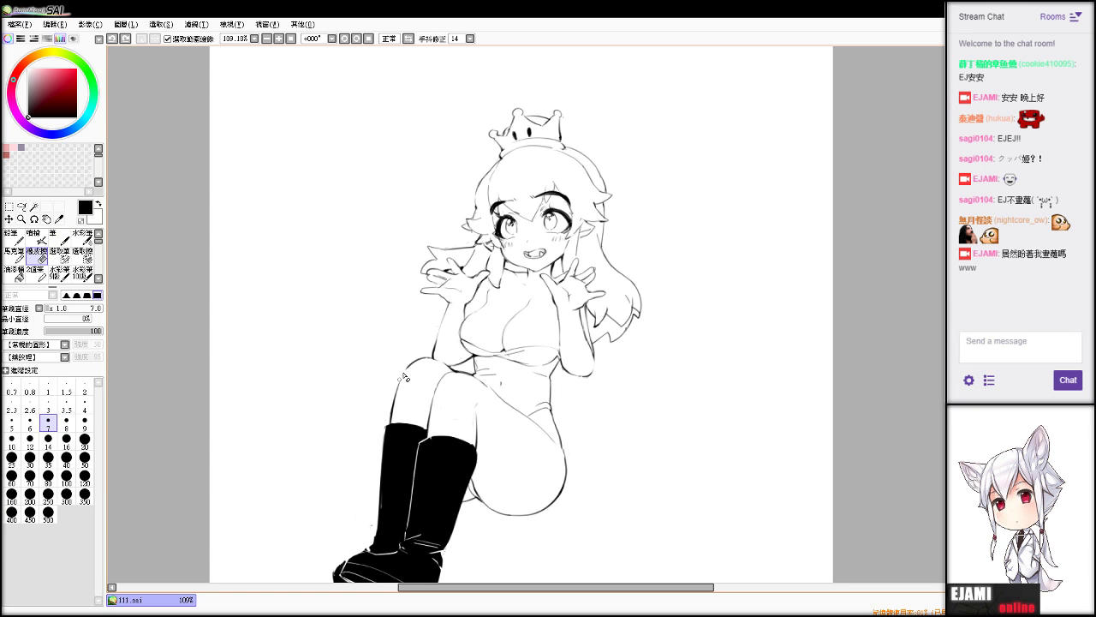
key(n)
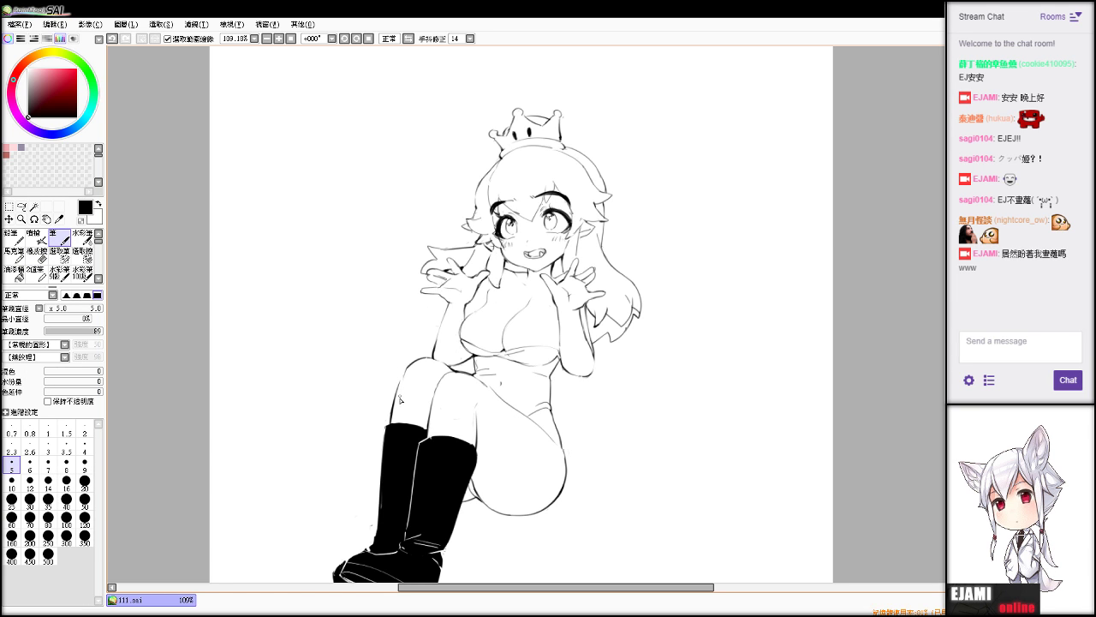
key(e)
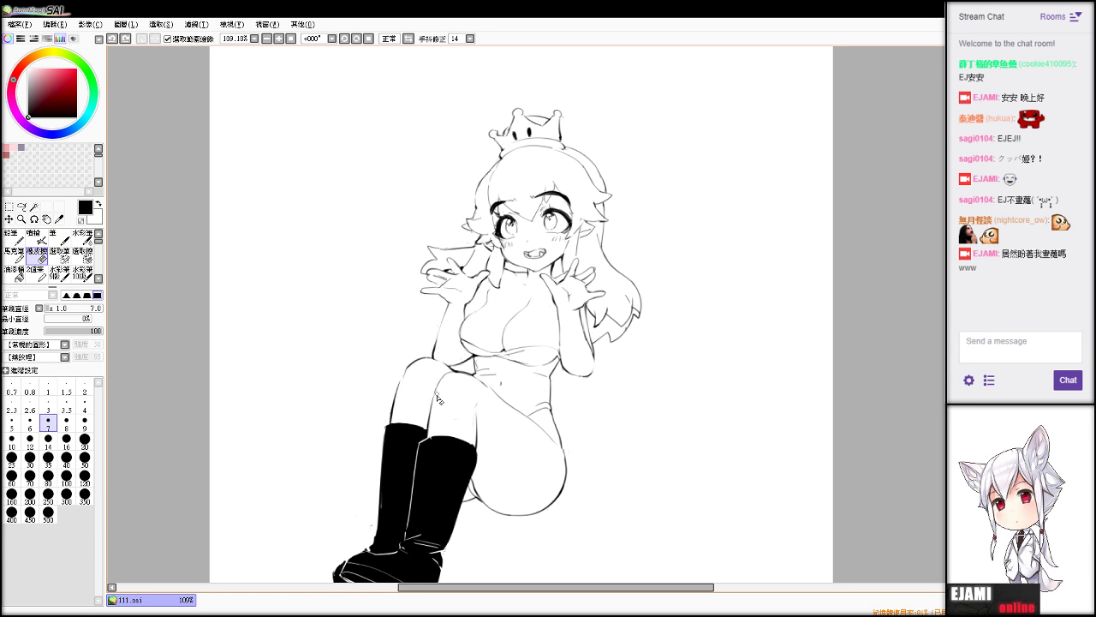
key(n)
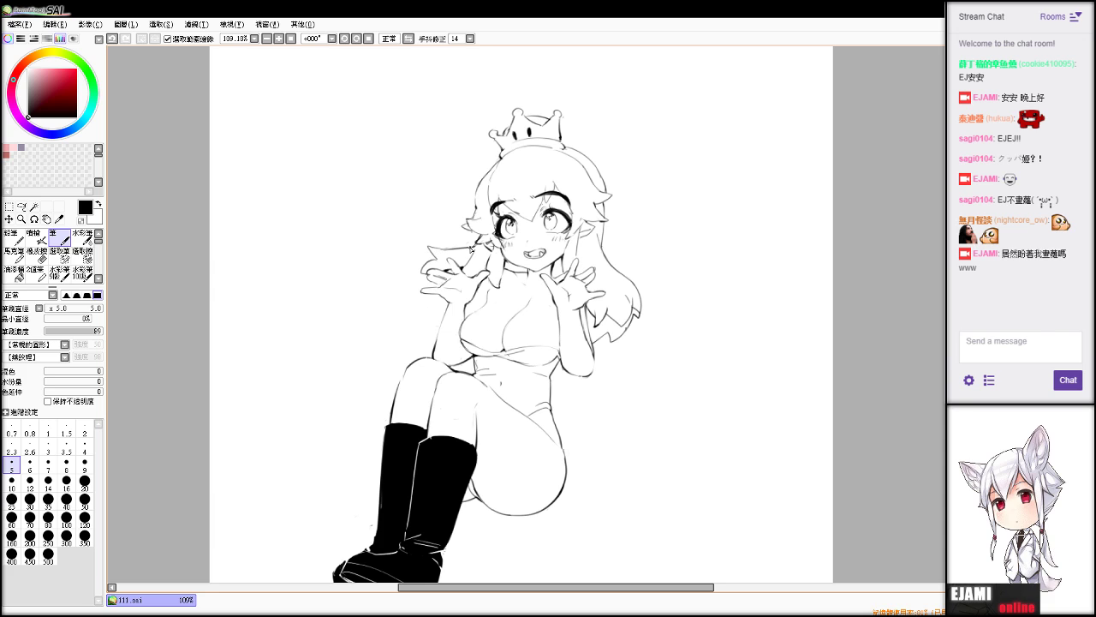
Sketch rounded, raised hair outlines outside the head on both sides below the crown, erasing stray marks.
drag(585, 146, 604, 176)
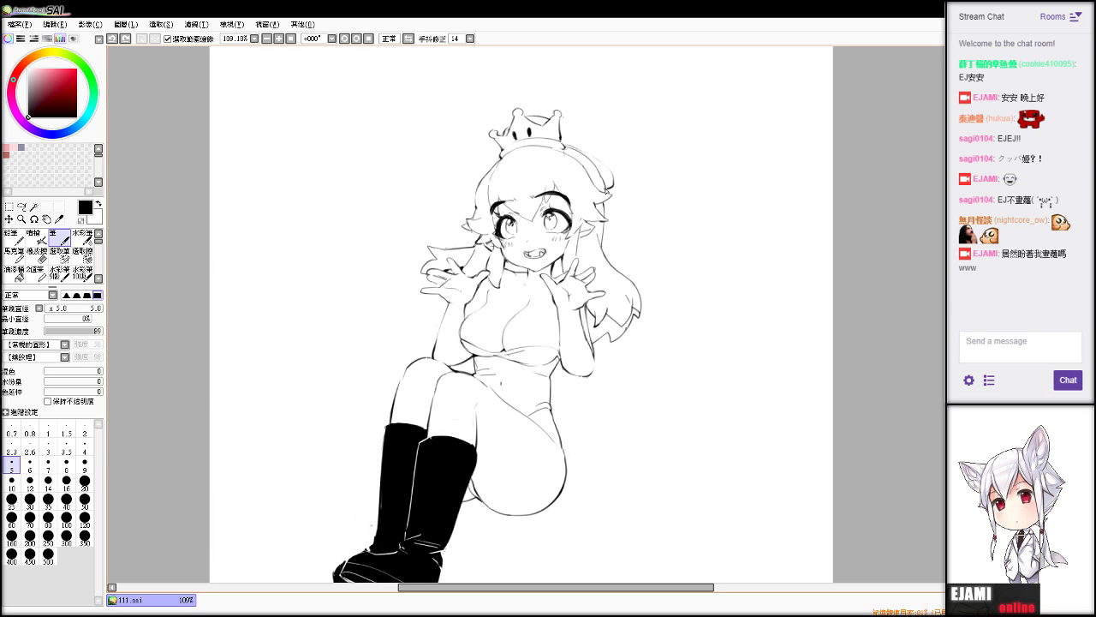
key(ctrl+z)
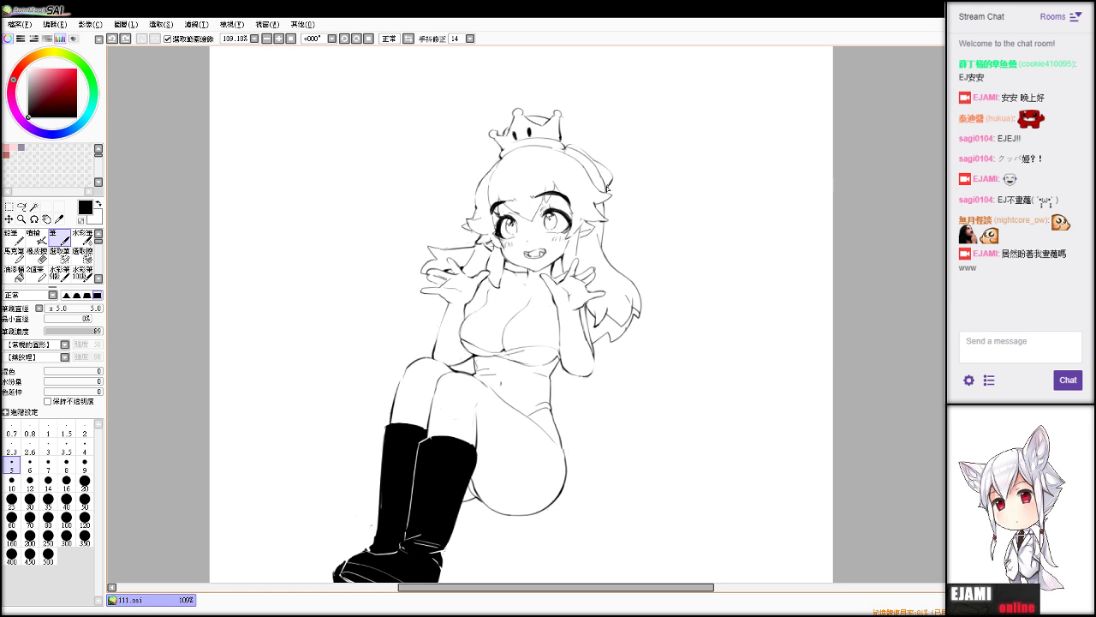
key(e)
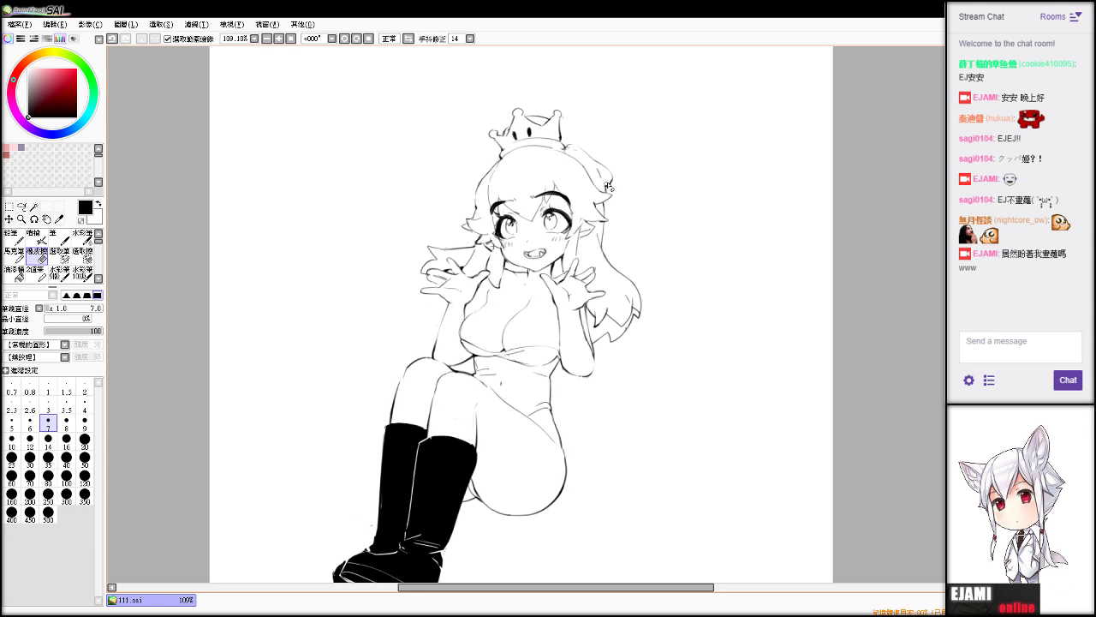
key(n)
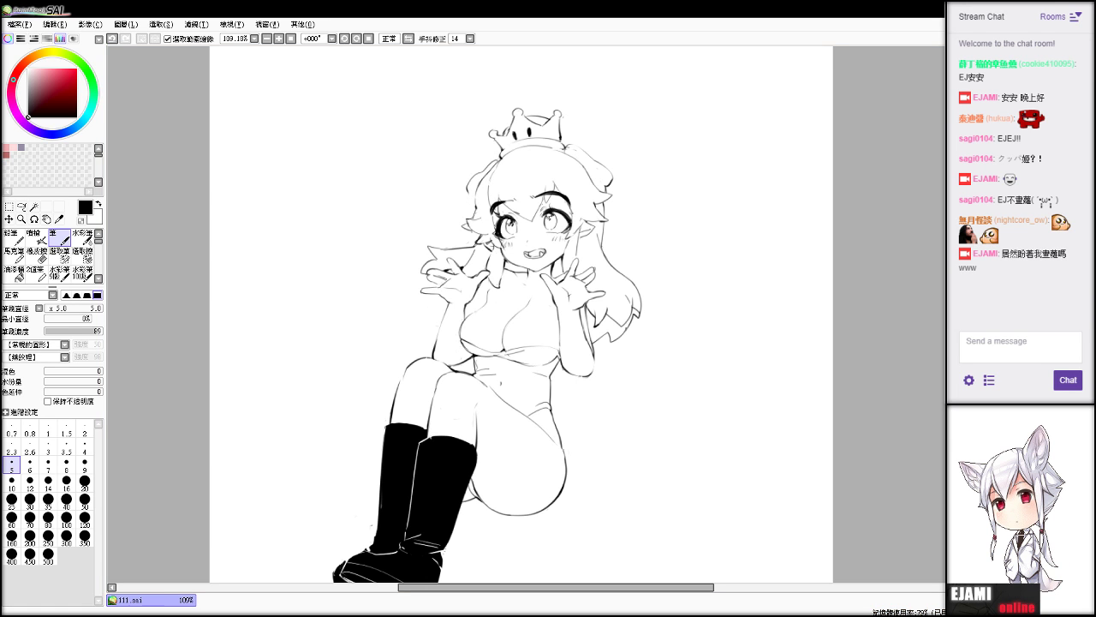
Redraw the raised hair outline on the viewer's left as a darker curve running up to the crown's base.
scroll(526, 314, up, 4)
drag(526, 282, 551, 483)
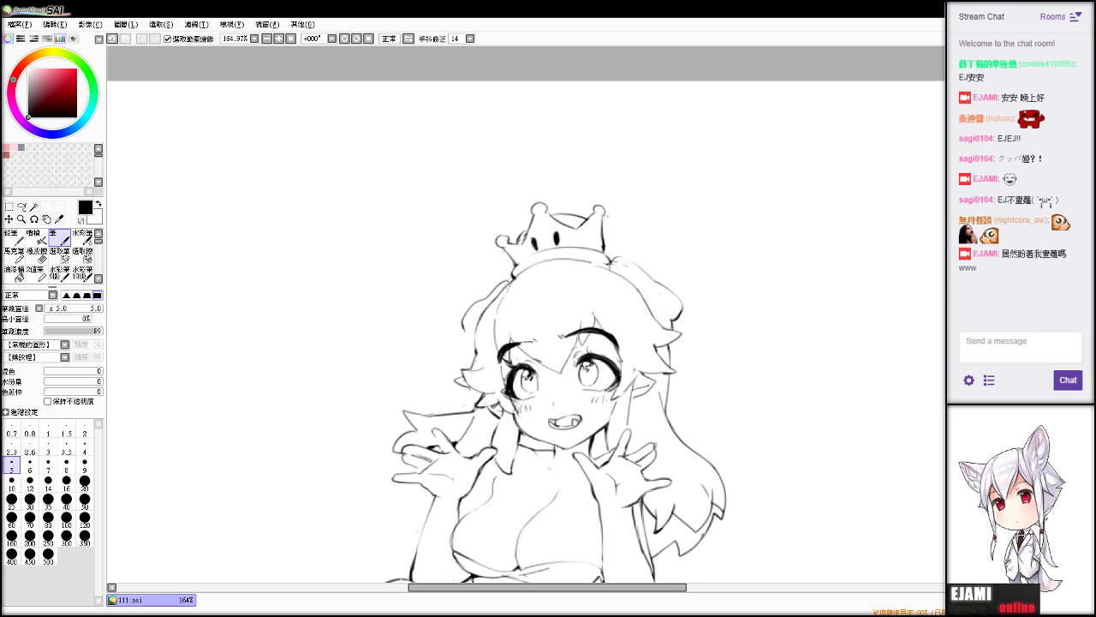
scroll(545, 314, up, 5)
drag(285, 341, 317, 380)
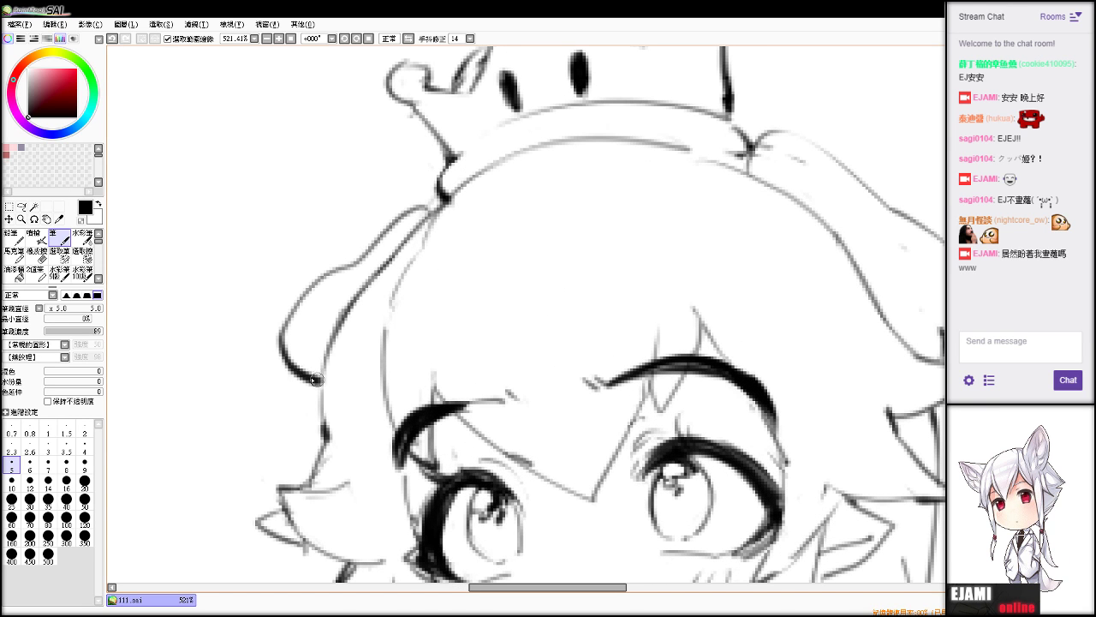
key(ctrl+z)
drag(287, 324, 428, 213)
key(e)
key(b)
drag(349, 261, 430, 199)
key(ctrl+z)
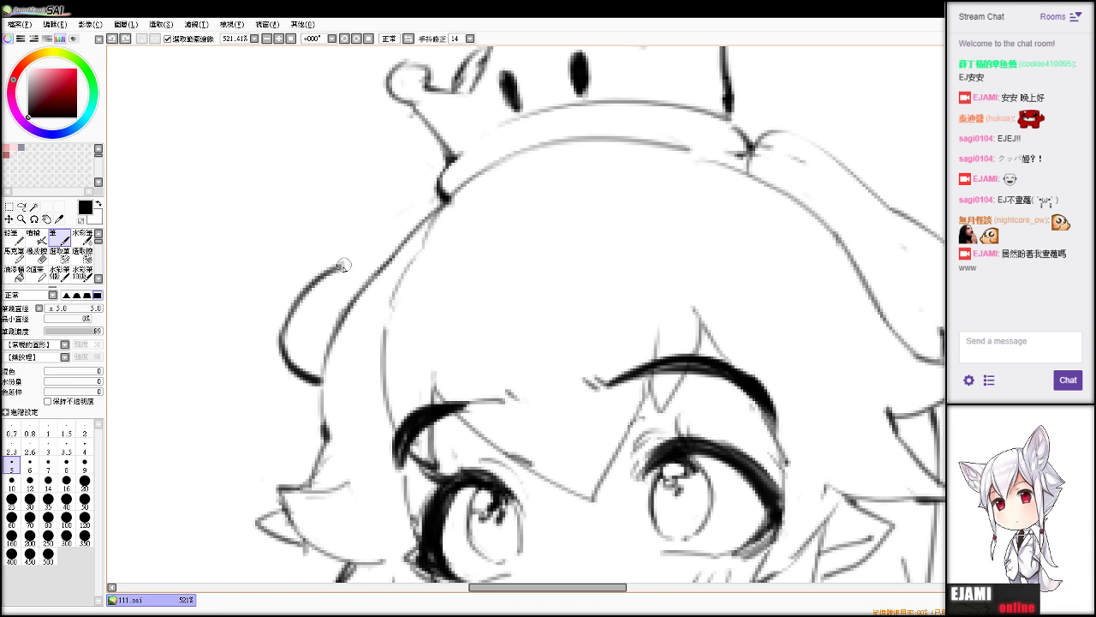
drag(346, 264, 426, 196)
key(e)
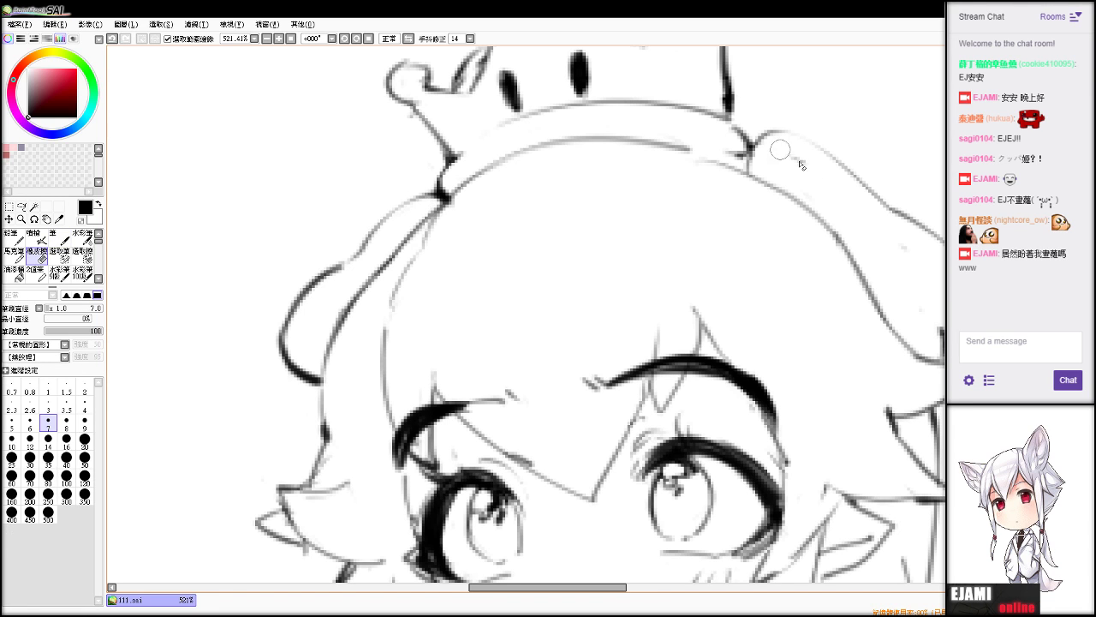
Erase and redraw the upper contour of the raised hair on the viewer's right, starting beside the crown's base.
key(n)
mouse_move(755, 141)
mouse_down()
mouse_move(823, 150)
mouse_move(899, 226)
mouse_up()
key(e)
key(b)
key(e)
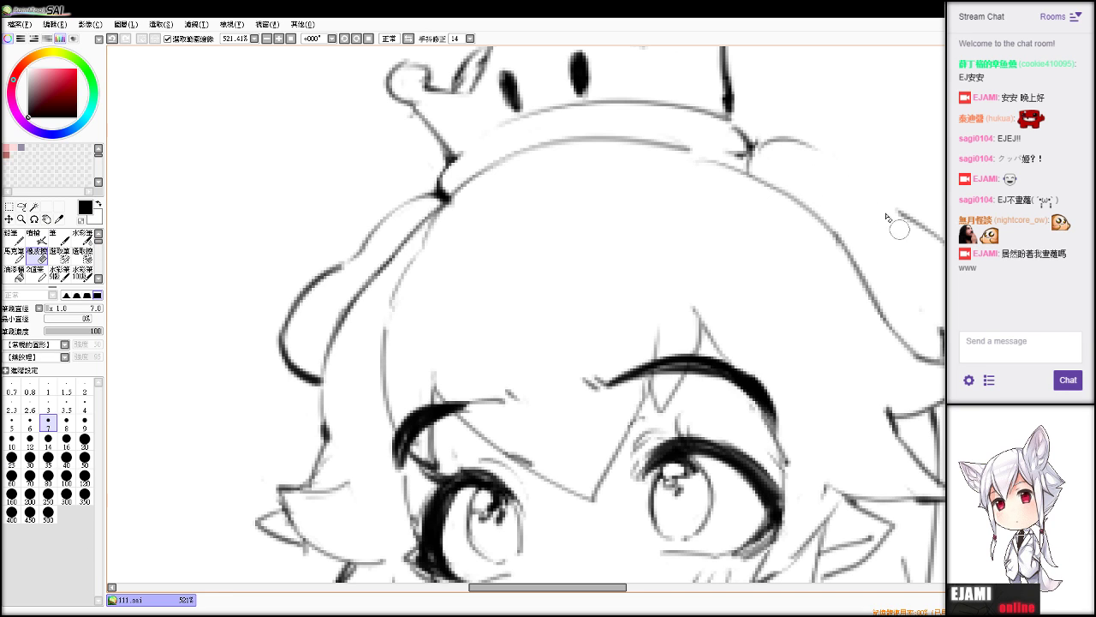
key(b)
mouse_move(807, 146)
mouse_down()
mouse_move(853, 170)
mouse_move(923, 232)
mouse_up()
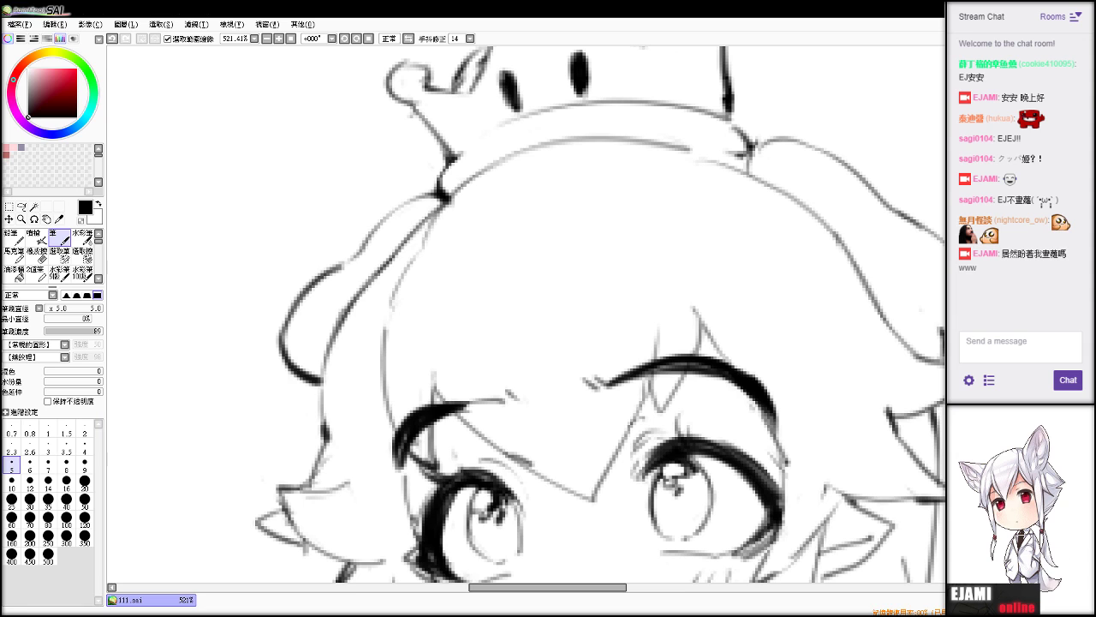
Rework the raised hair on the viewer's right so its upper contour starts higher at the crown's edge, erasing the old line.
scroll(525, 314, down, 16)
scroll(526, 314, up, 4)
key(ctrl+plus)
key(ctrl+plus)
key(ctrl+plus)
key(ctrl+plus)
key(ctrl+plus)
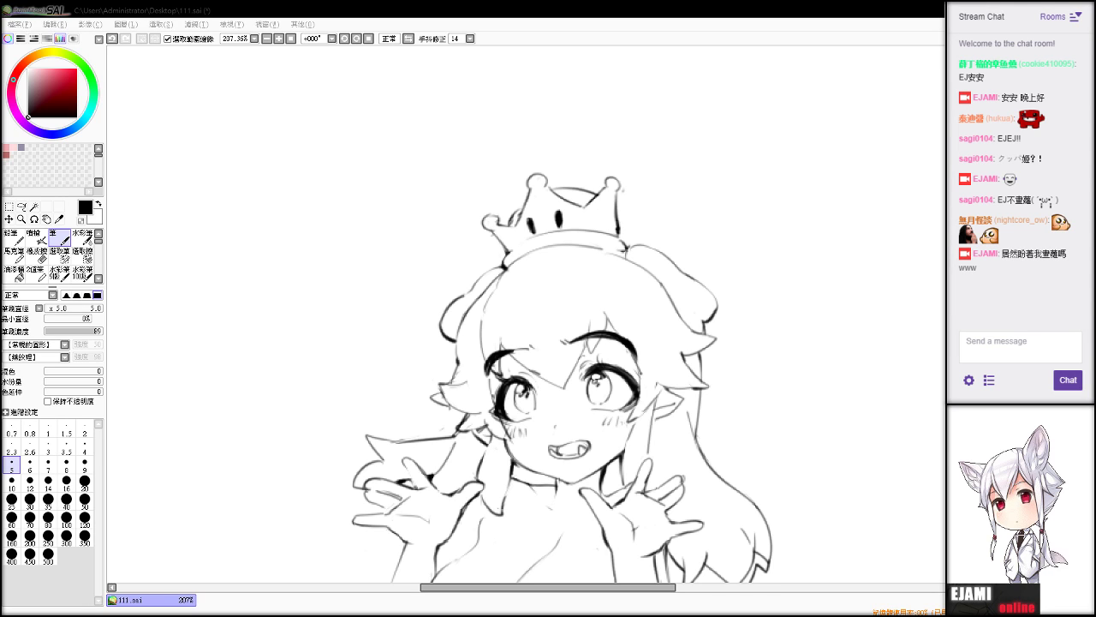
click(487, 314)
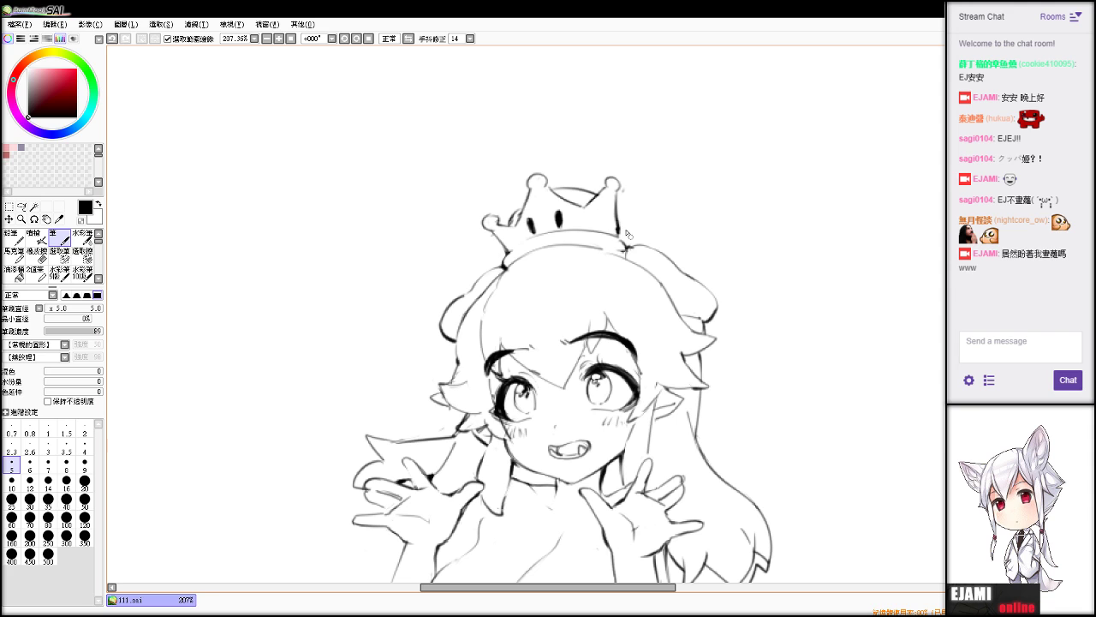
key(e)
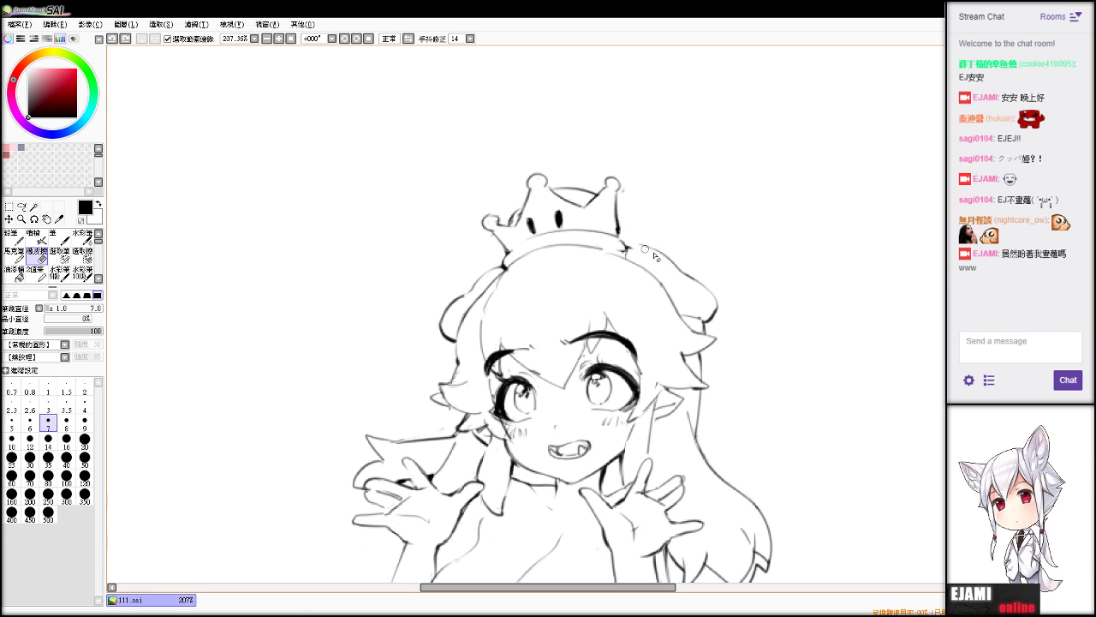
key(b)
drag(645, 248, 636, 257)
key(ctrl+z)
key(e)
key(n)
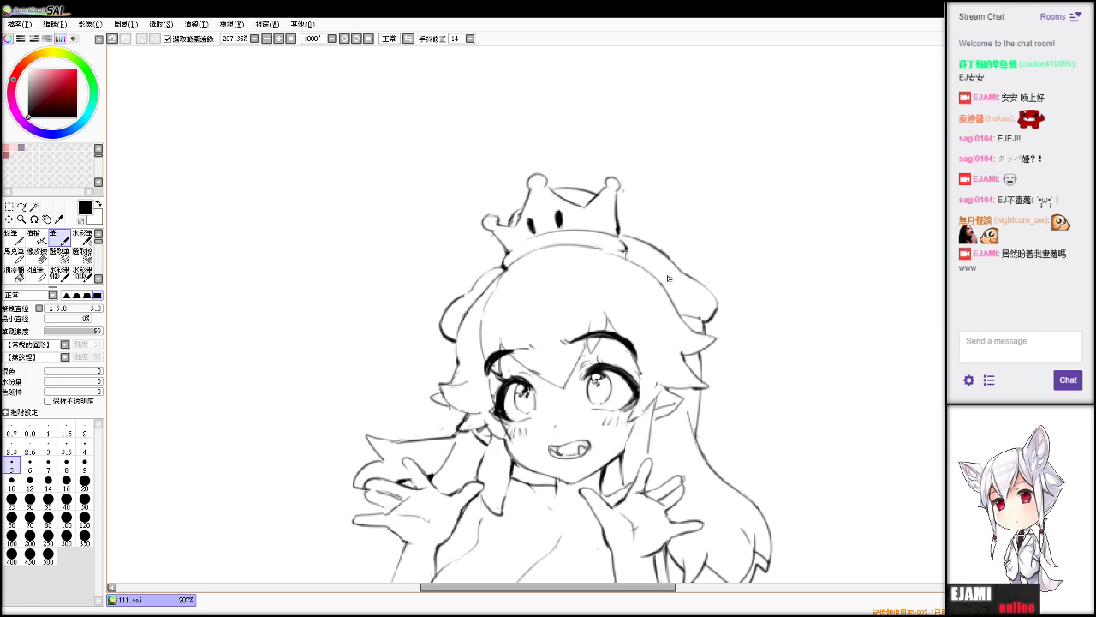
key(e)
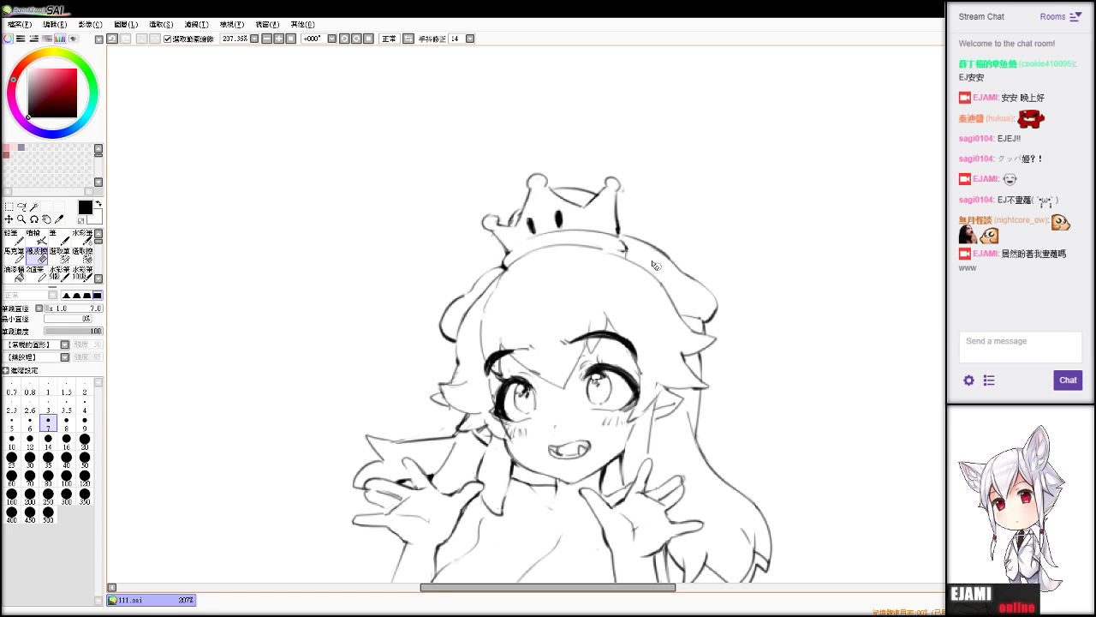
key(n)
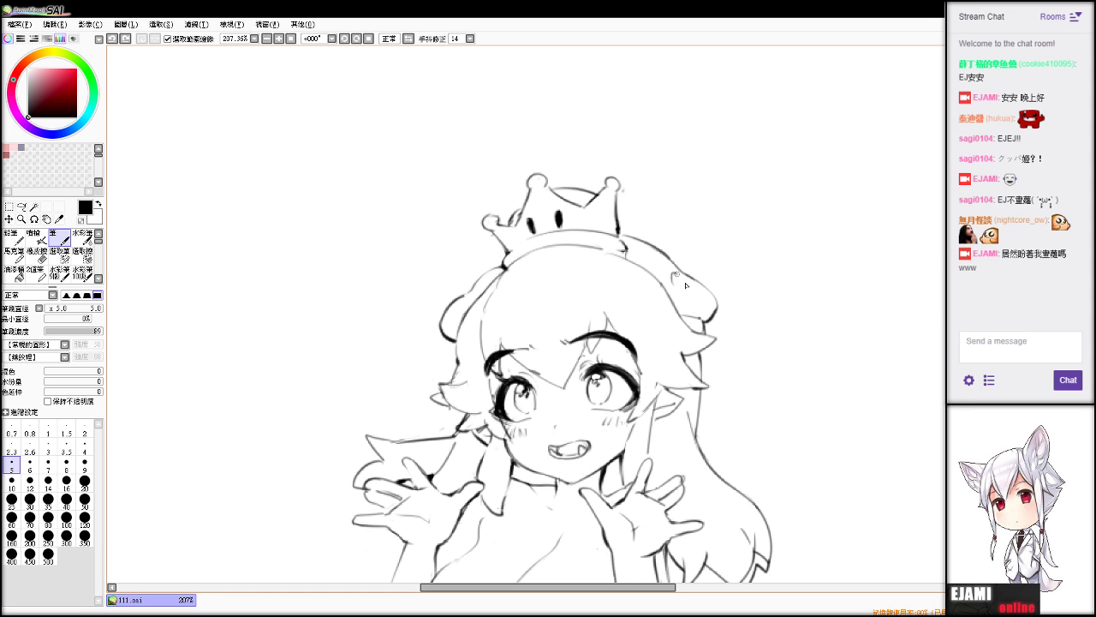
Add a small curled loop inside the raised hair on the viewer's right and reshape the outline beside it.
drag(688, 288, 680, 285)
key(e)
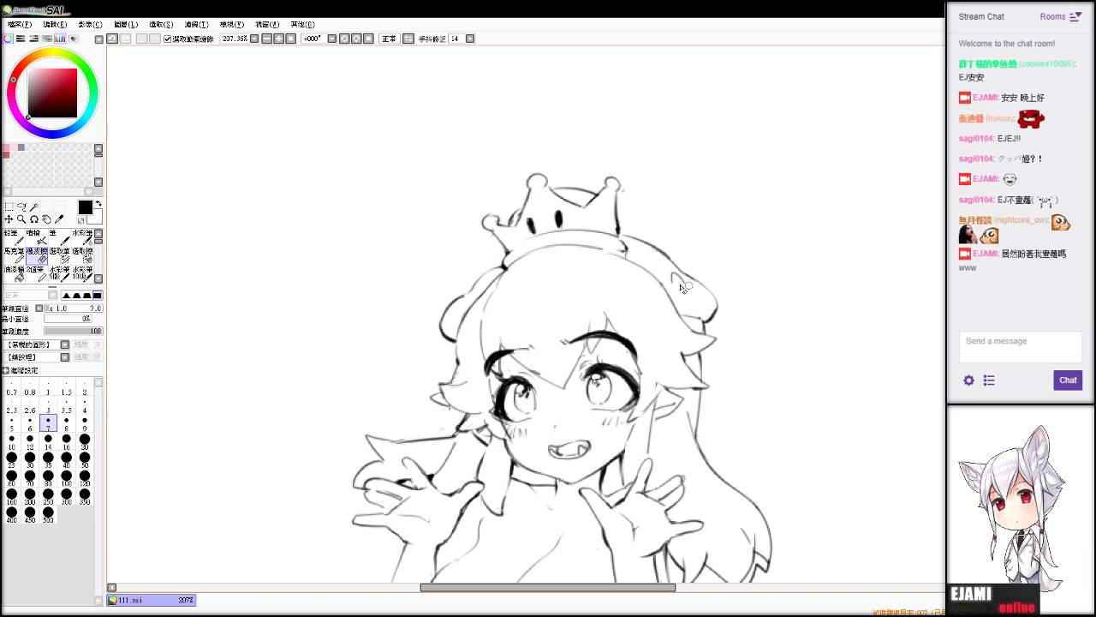
key(n)
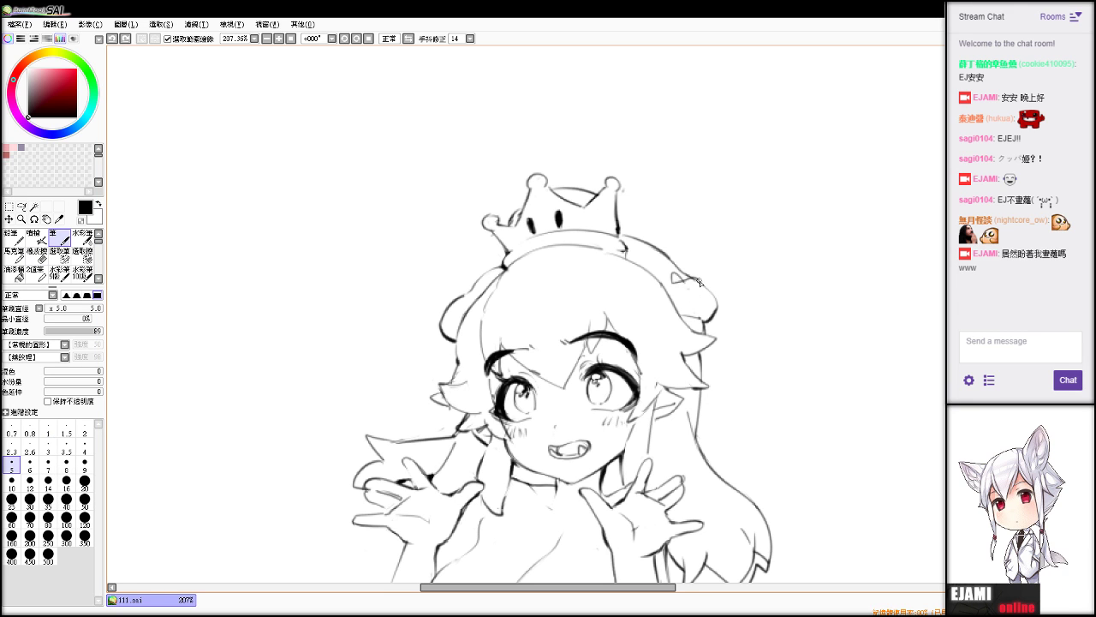
key(e)
key(n)
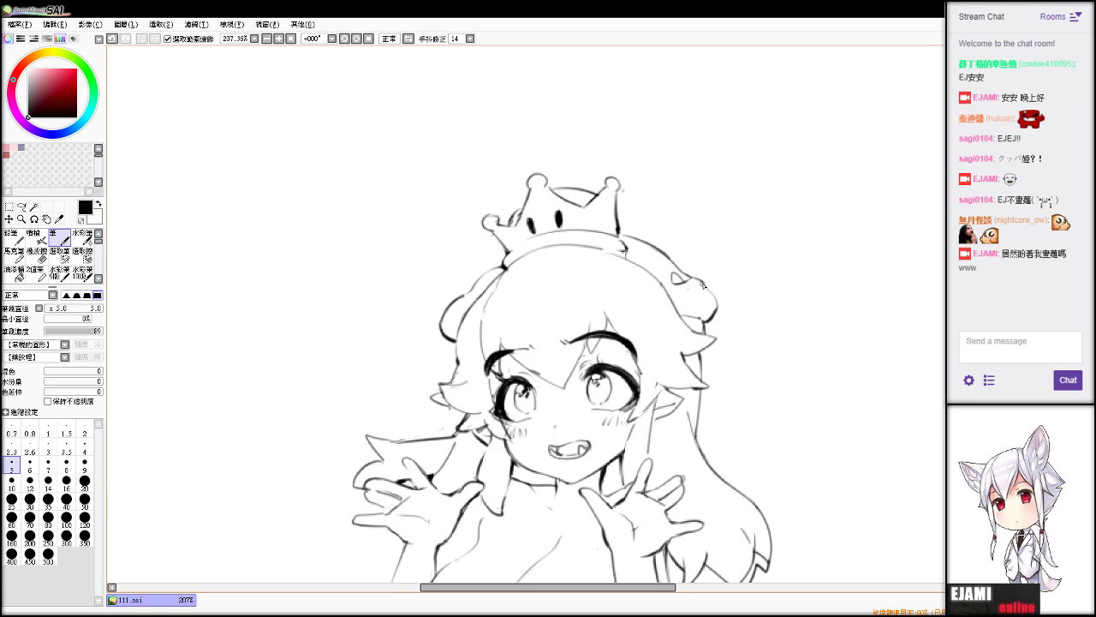
scroll(548, 314, up, 4)
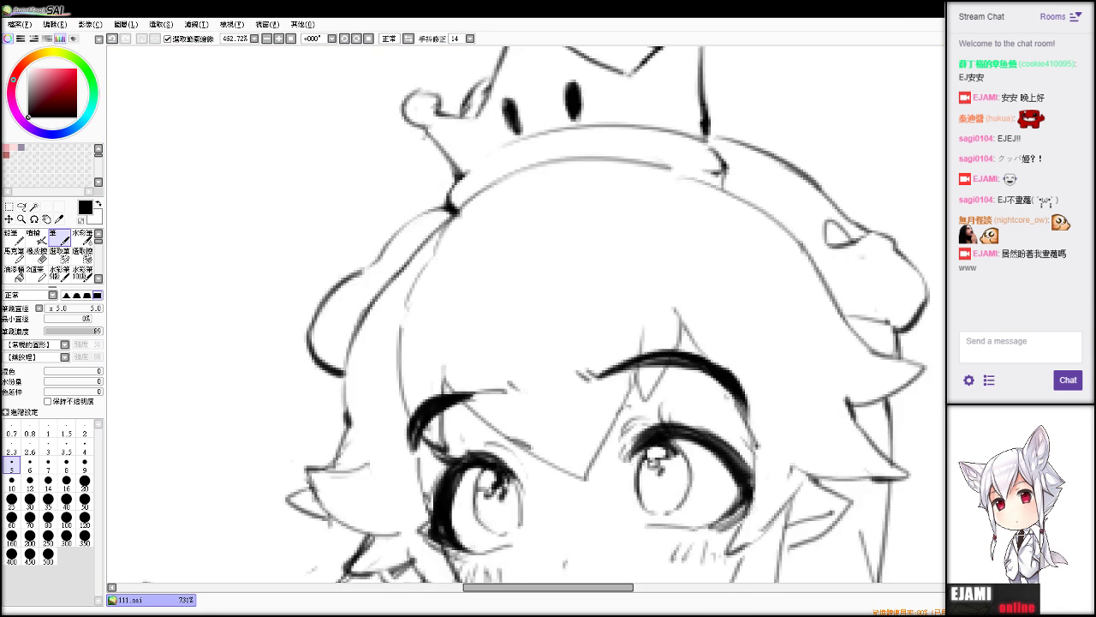
scroll(549, 313, down, 10)
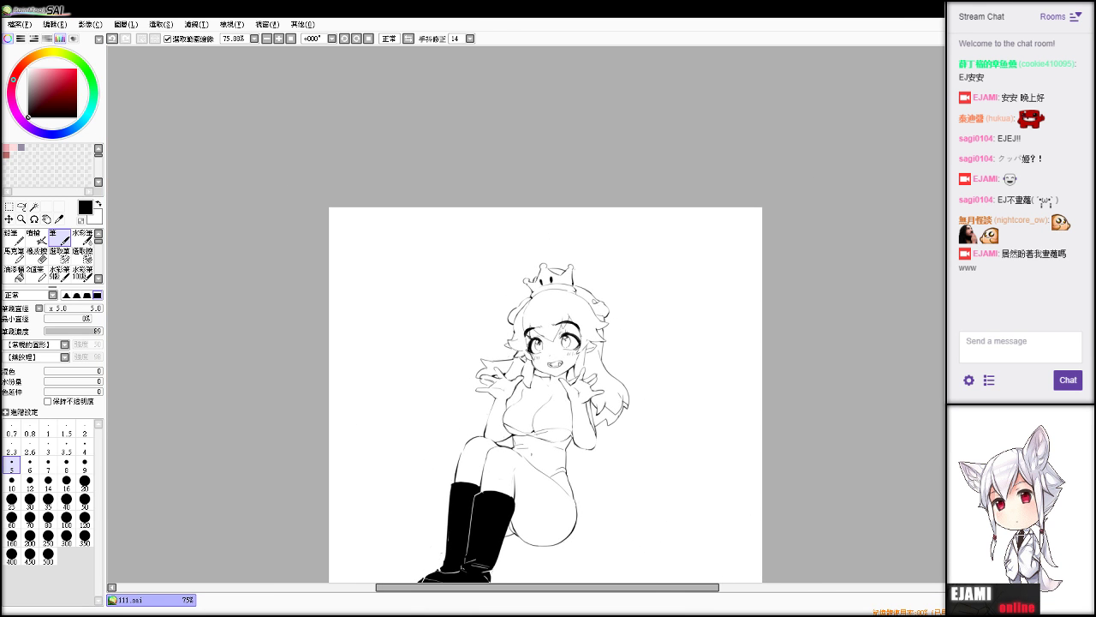
key(ctrl+plus)
key(ctrl+plus)
key(ctrl+plus)
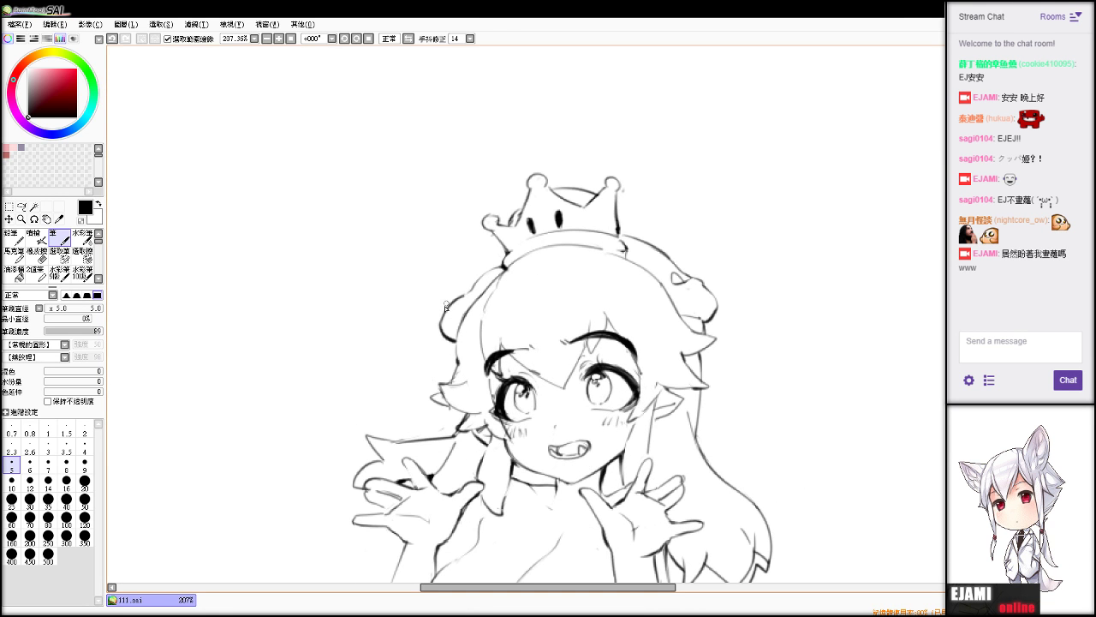
Rework the inner edge of the raised hair on the viewer's left, erasing and redrawing the small curl line inside it.
key(ctrl+z)
key(e)
drag(461, 298, 457, 299)
key(ctrl+z)
key(v)
key(e)
key(n)
key(e)
key(n)
key(ctrl+z)
Add thick black accents along the upper contour of the raised hair on the viewer's right, trimming them with the eraser.
drag(628, 239, 656, 266)
key(ctrl+z)
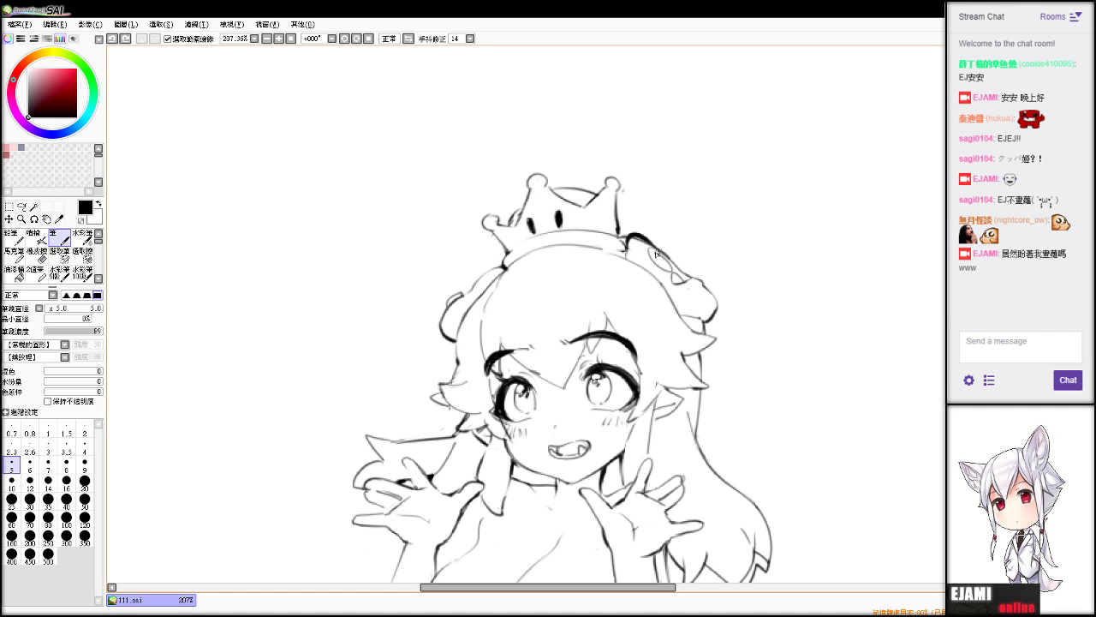
key(ctrl+z)
key(ctrl+z)
key(e)
drag(663, 256, 672, 264)
key(b)
key(e)
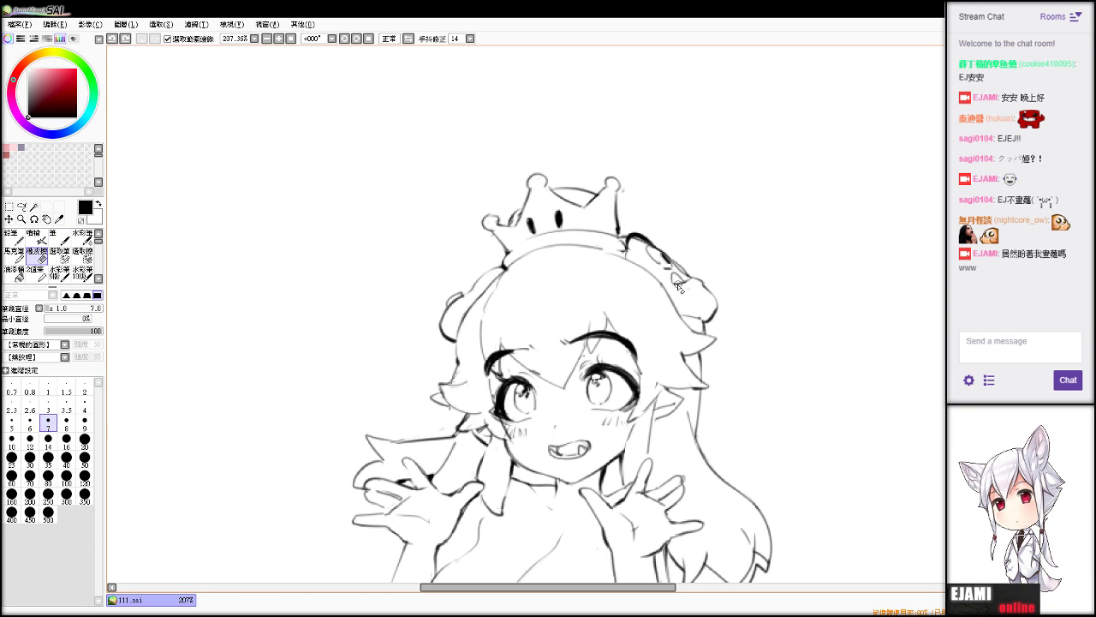
key(n)
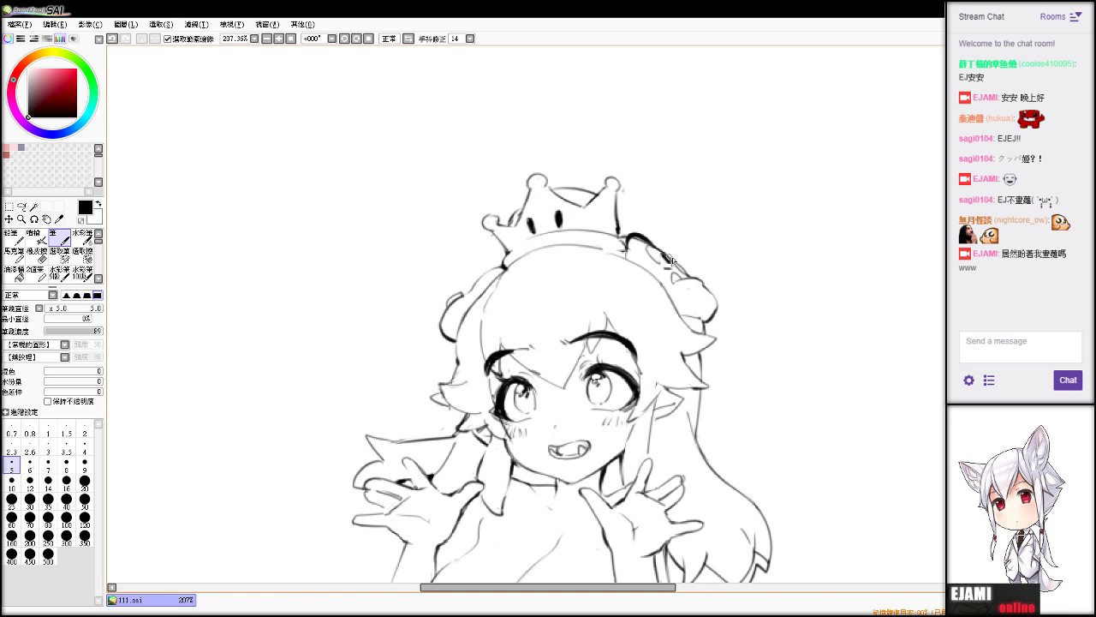
Examine the full figure at a smaller scale, from the crown down to the boots.
scroll(623, 189, down, 6)
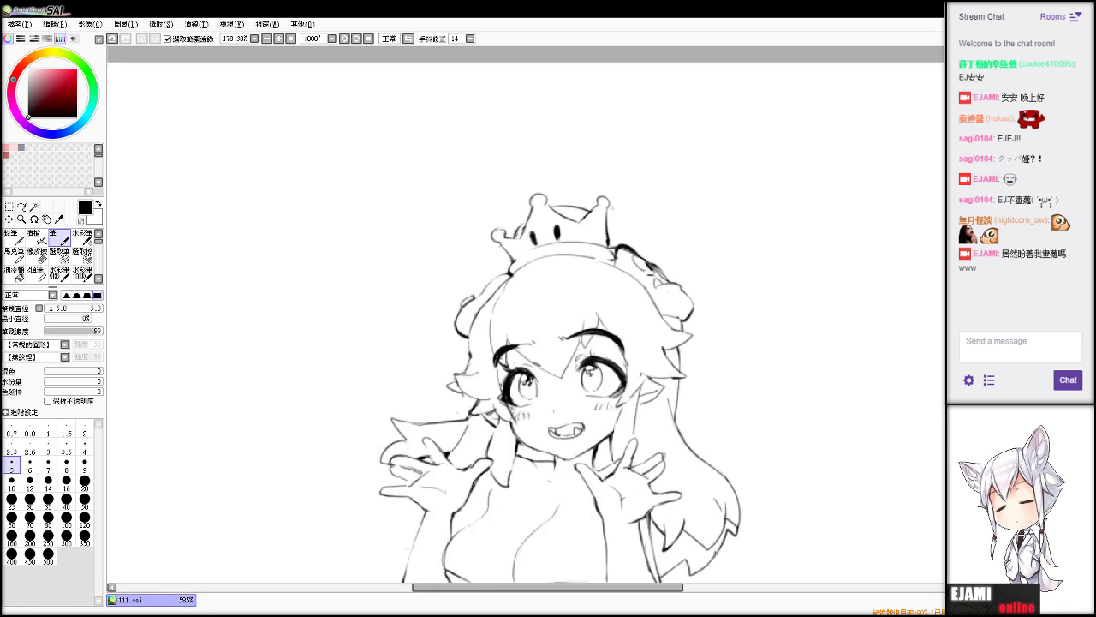
scroll(622, 189, up, 2)
scroll(548, 316, up, 2)
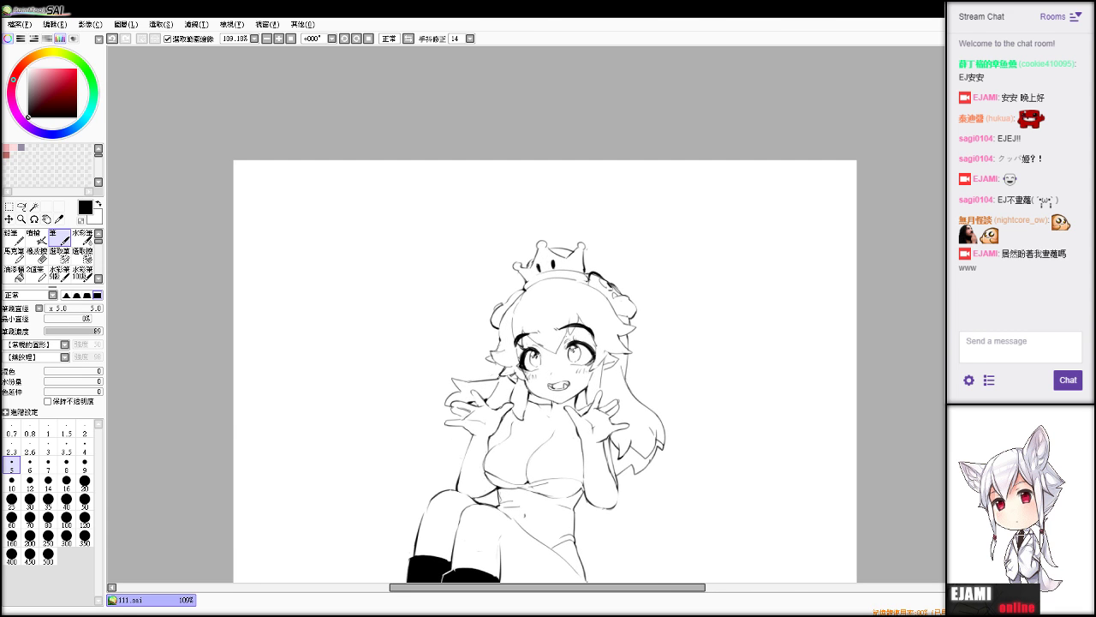
scroll(549, 316, up, 3)
key(plus)
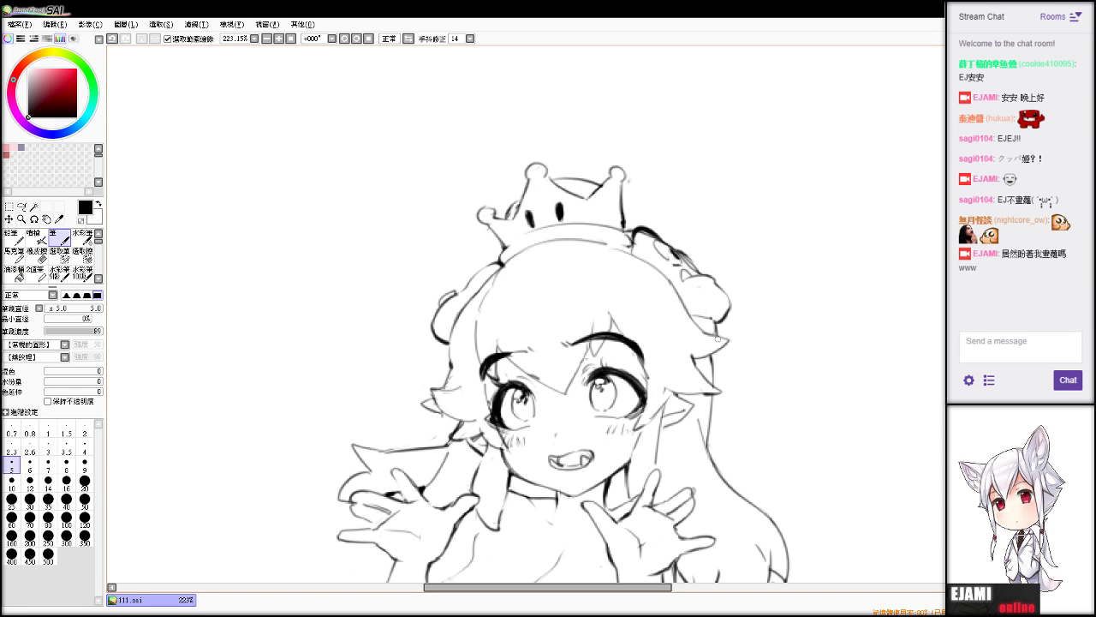
drag(428, 386, 895, 257)
scroll(526, 315, down, 3)
mouse_move(771, 257)
mouse_down()
mouse_move(602, 228)
mouse_move(602, 215)
mouse_up()
key(alt+Tab)
click(618, 455)
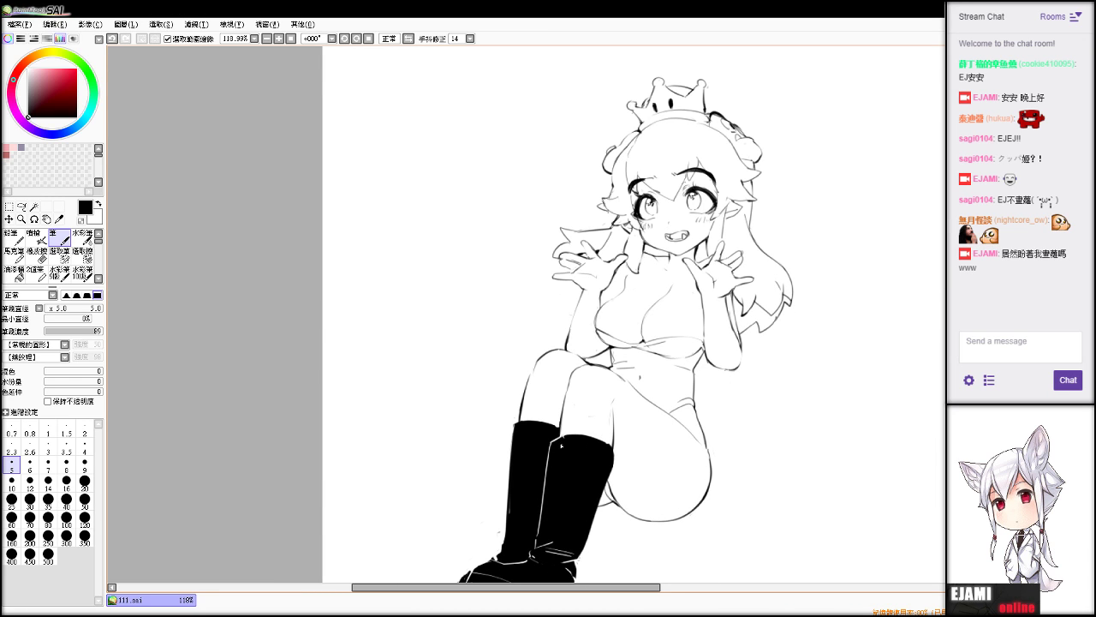
Erase the black from the toe part of the front boot's sole, leaving a white wedge with a clean dark edge.
key(e)
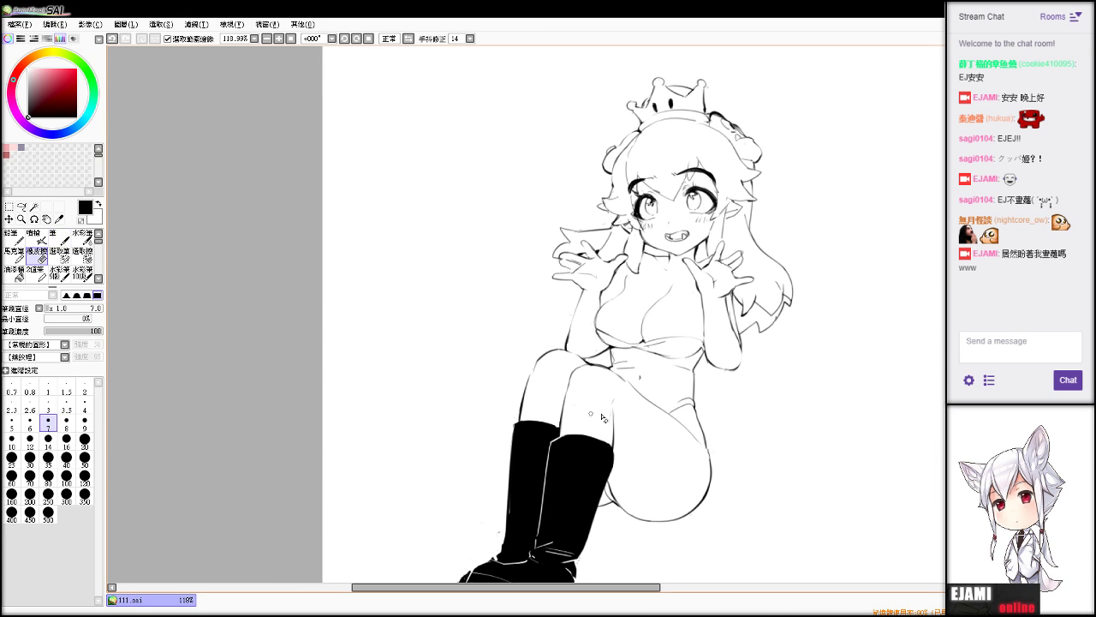
drag(611, 427, 702, 178)
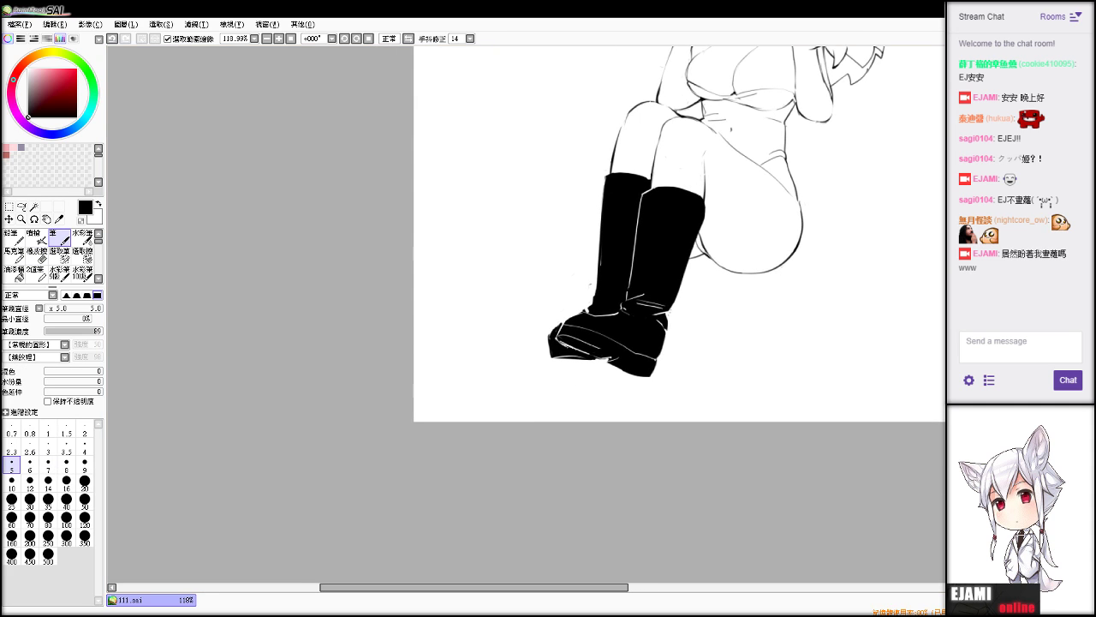
mouse_move(585, 352)
mouse_down()
mouse_move(571, 346)
mouse_move(604, 361)
mouse_up()
key(n)
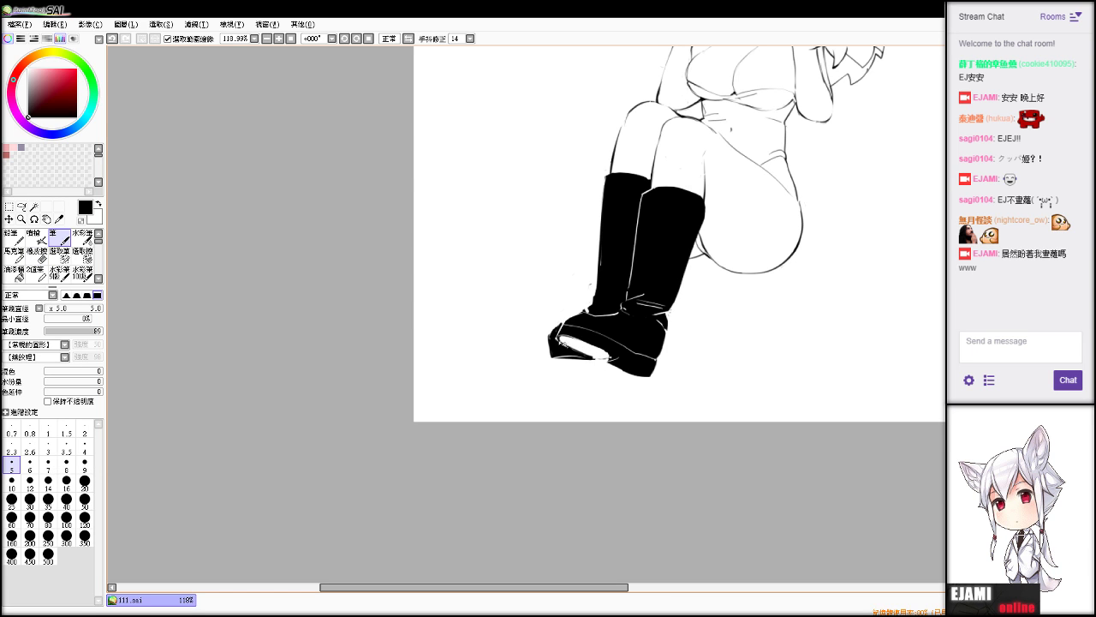
key(e)
key(n)
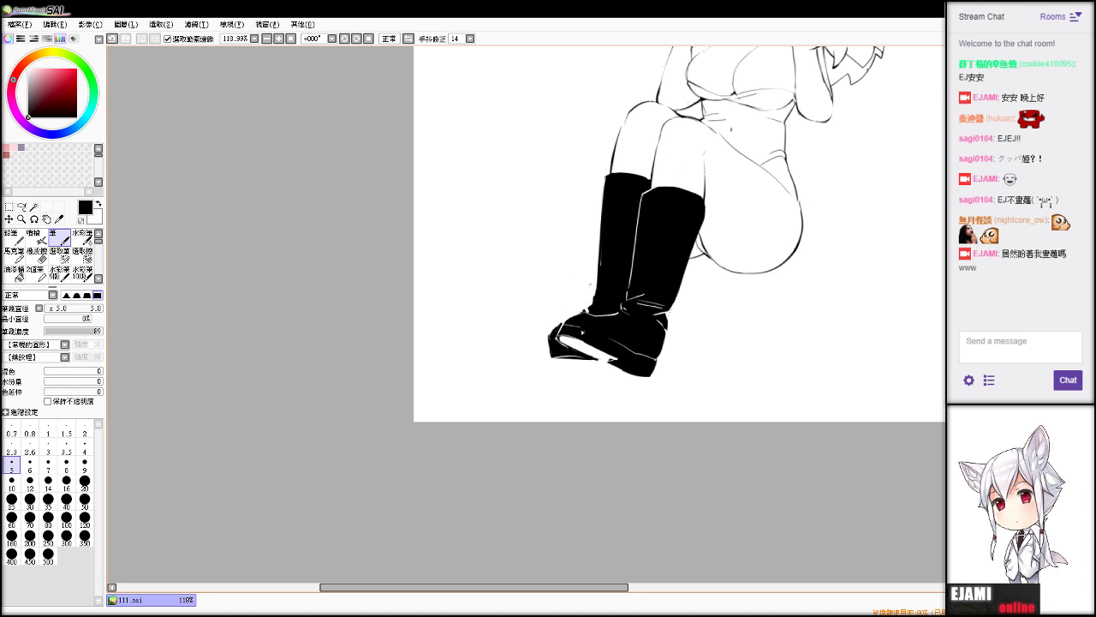
Erase the black underside at the heel end of the boot to a white wedge and redraw its thin lower outline.
key(e)
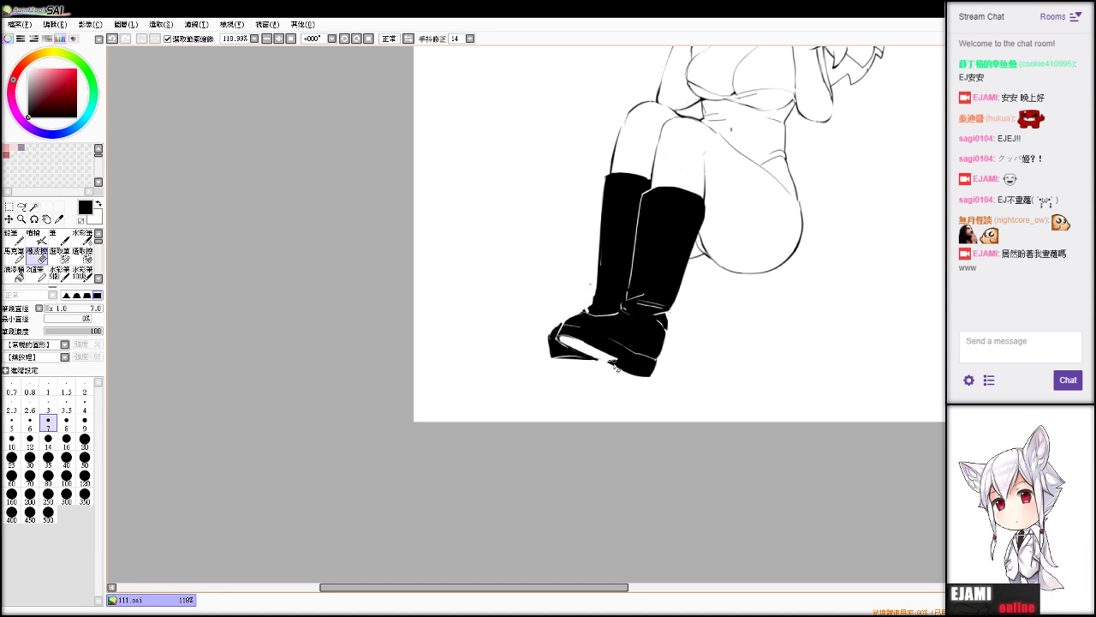
drag(610, 363, 637, 372)
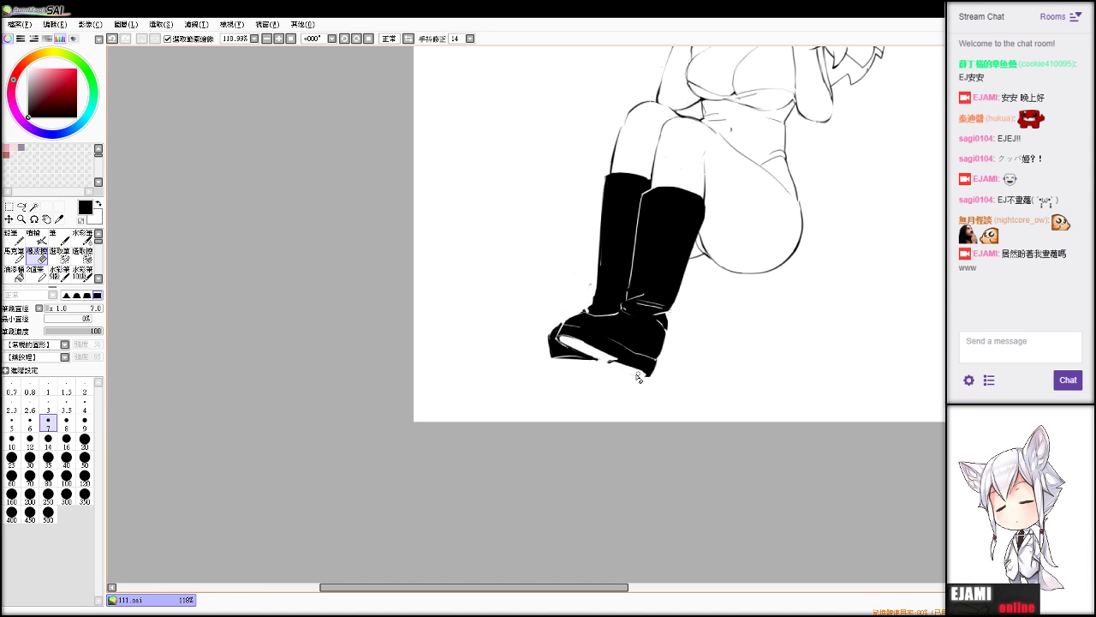
key(n)
key(ctrl+z)
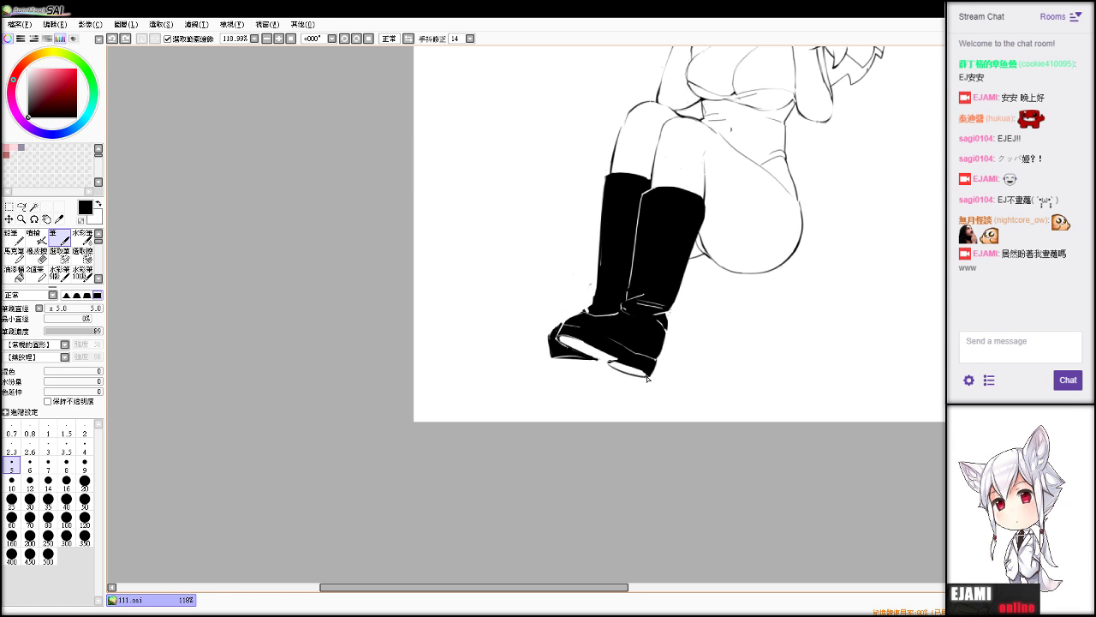
mouse_move(646, 375)
mouse_down()
mouse_move(609, 365)
mouse_move(629, 375)
mouse_move(619, 365)
mouse_up()
key(ctrl+z)
key(e)
key(n)
key(ctrl+z)
key(ctrl+z)
key(e)
key(n)
Clean up the sole's lower edge between its toe and heel parts, erasing and redrawing the outline there.
key(e)
mouse_move(584, 359)
mouse_down()
mouse_move(554, 355)
mouse_move(611, 366)
mouse_up()
key(n)
key(e)
key(n)
key(ctrl+z)
key(ctrl+z)
key(e)
key(n)
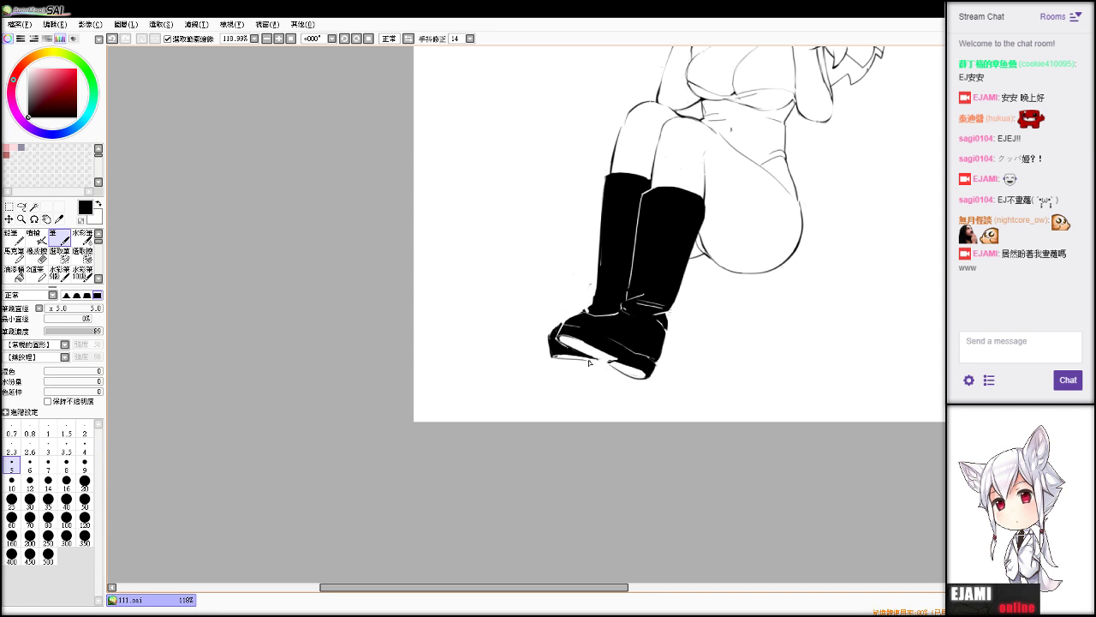
Draw a small sweat drop on the bangs at the viewer's right and a dark accent in the opposite raised hair.
drag(651, 214, 482, 502)
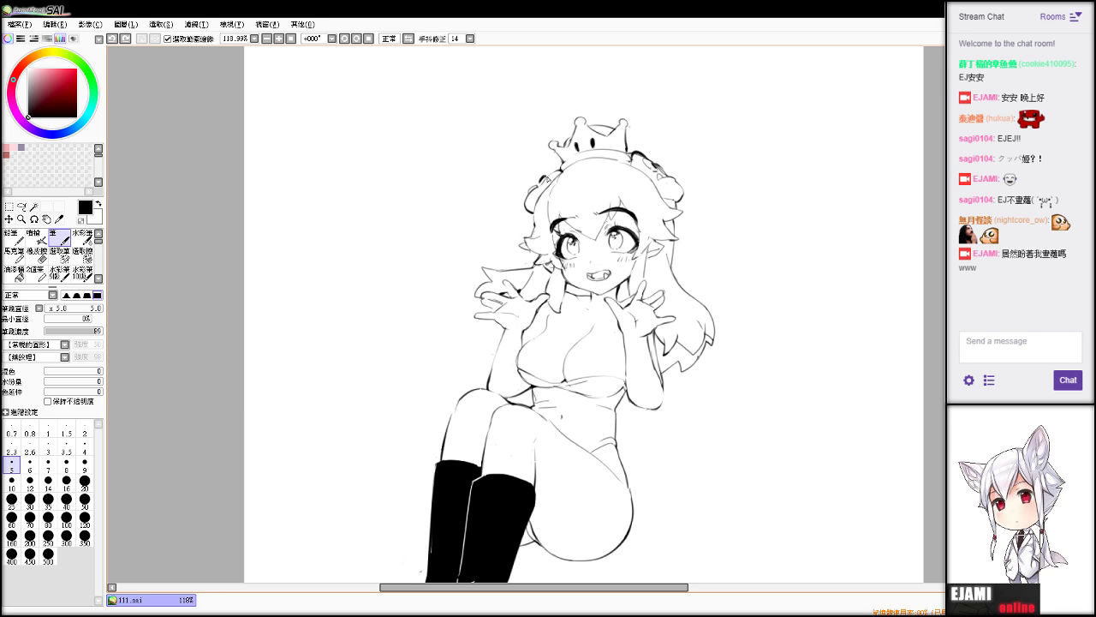
key(alt+Tab)
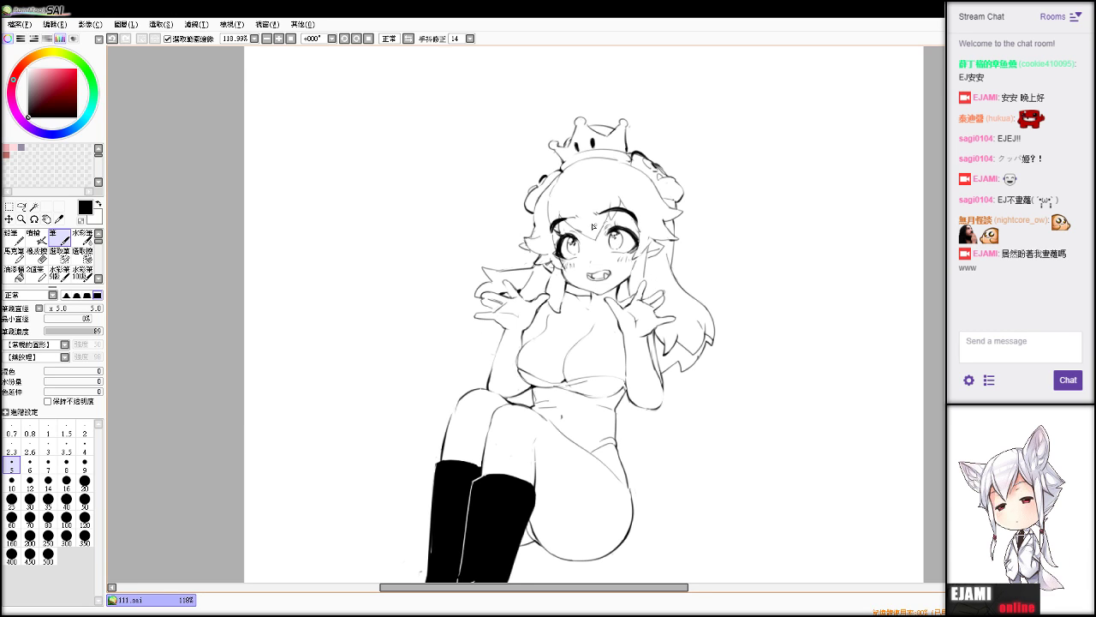
key(e)
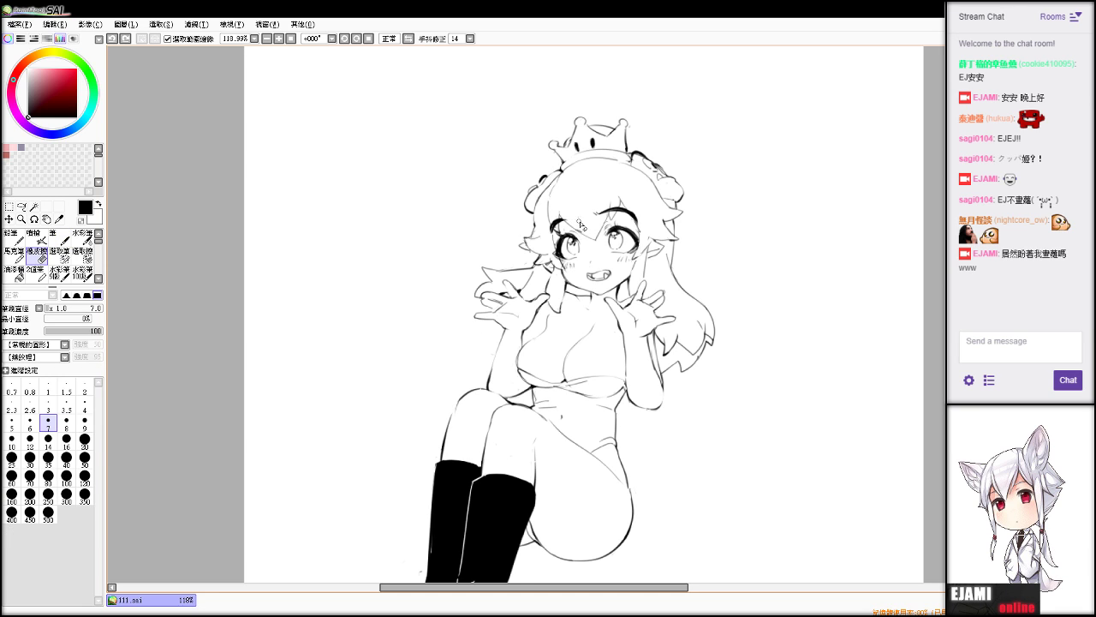
key(n)
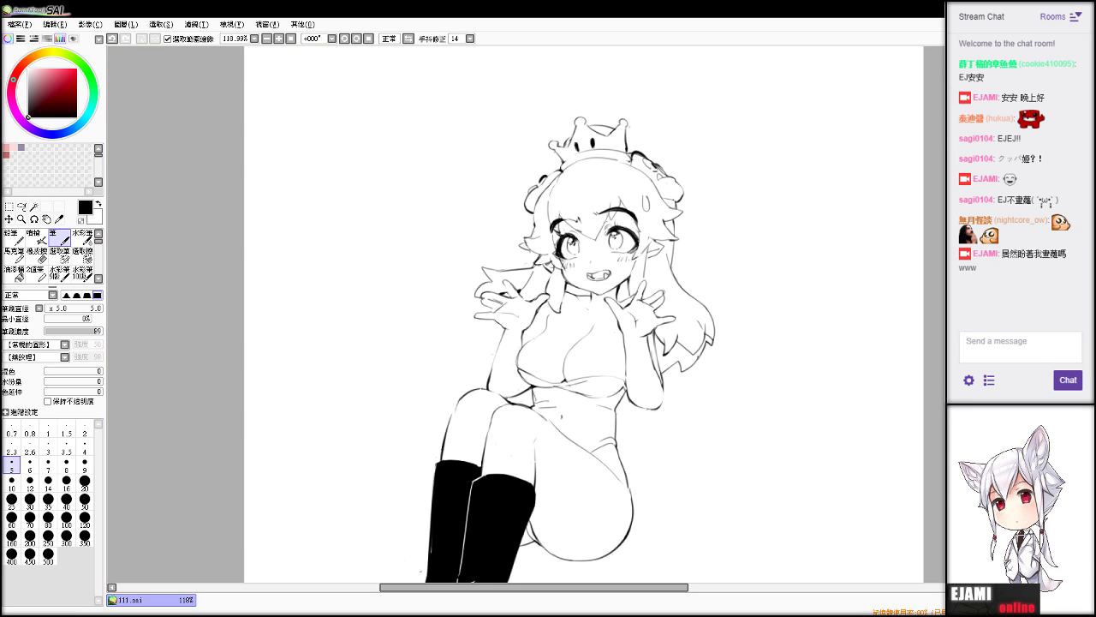
drag(573, 343, 599, 330)
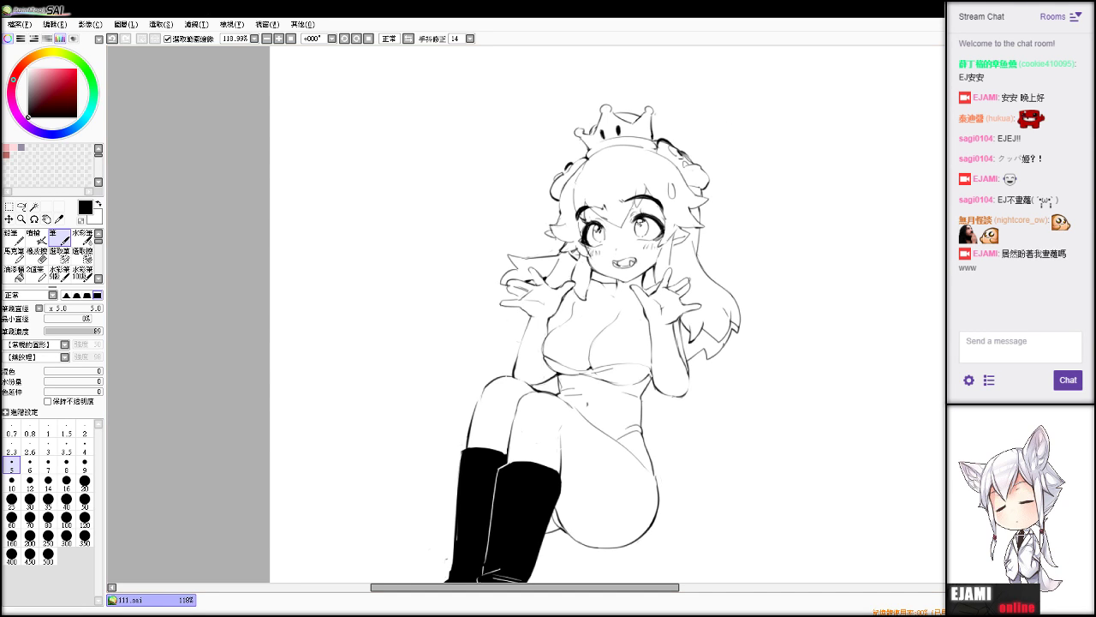
scroll(526, 314, down, 3)
scroll(526, 314, up, 5)
drag(565, 317, 534, 363)
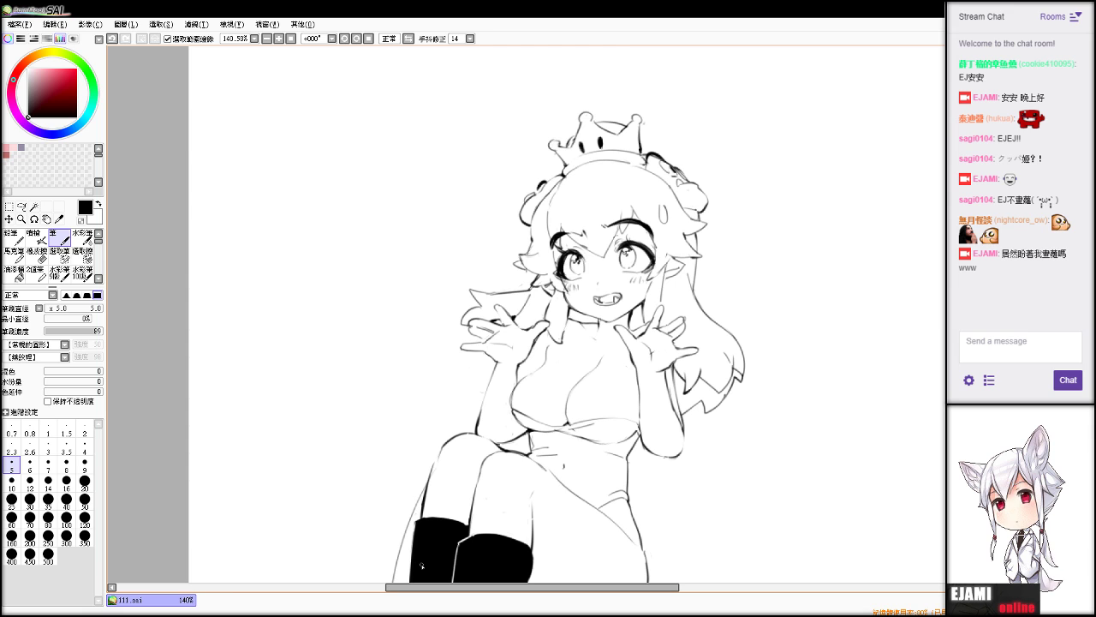
key(ctrl+z)
mouse_move(676, 276)
mouse_down()
mouse_move(870, 259)
mouse_move(854, 290)
mouse_move(776, 272)
mouse_move(792, 257)
mouse_up()
mouse_move(409, 66)
mouse_down()
mouse_move(527, 85)
mouse_move(556, 119)
mouse_up()
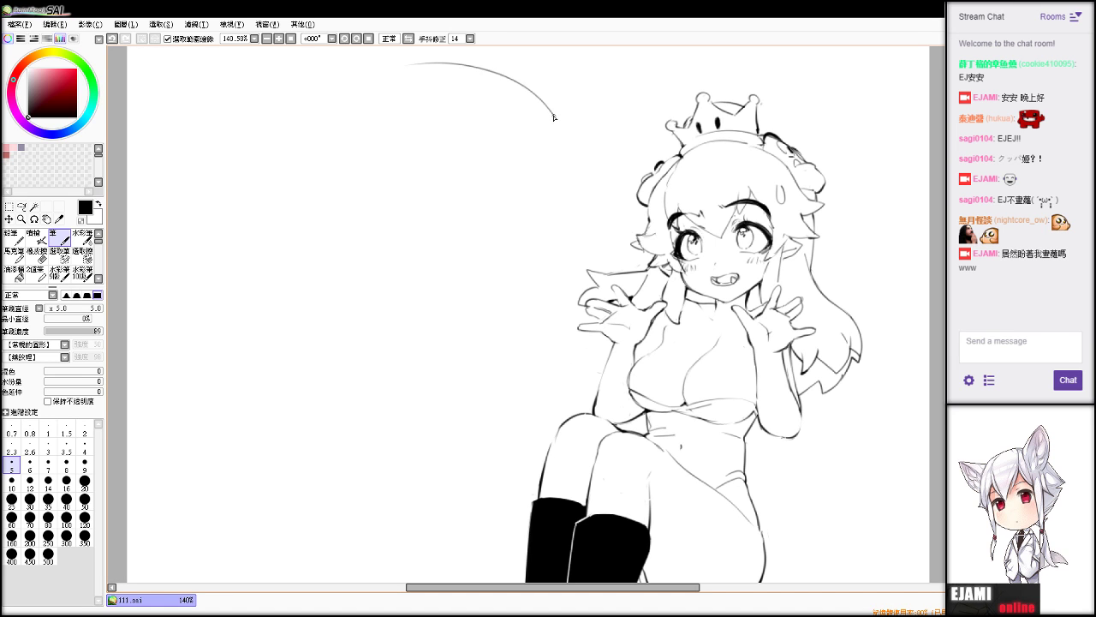
key(ctrl+z)
mouse_move(372, 96)
mouse_down()
mouse_move(399, 72)
mouse_move(549, 104)
mouse_up()
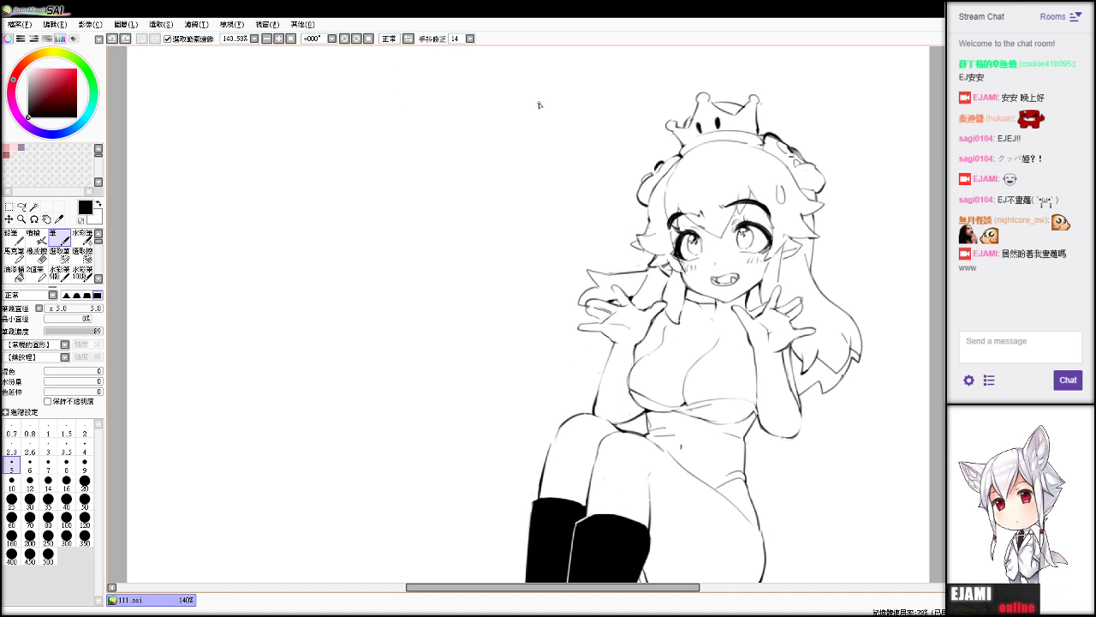
Draw a long downward-sloping arc in the blank area beside the crown as the first edge of a large heart.
scroll(526, 314, up, 1)
scroll(526, 314, down, 2)
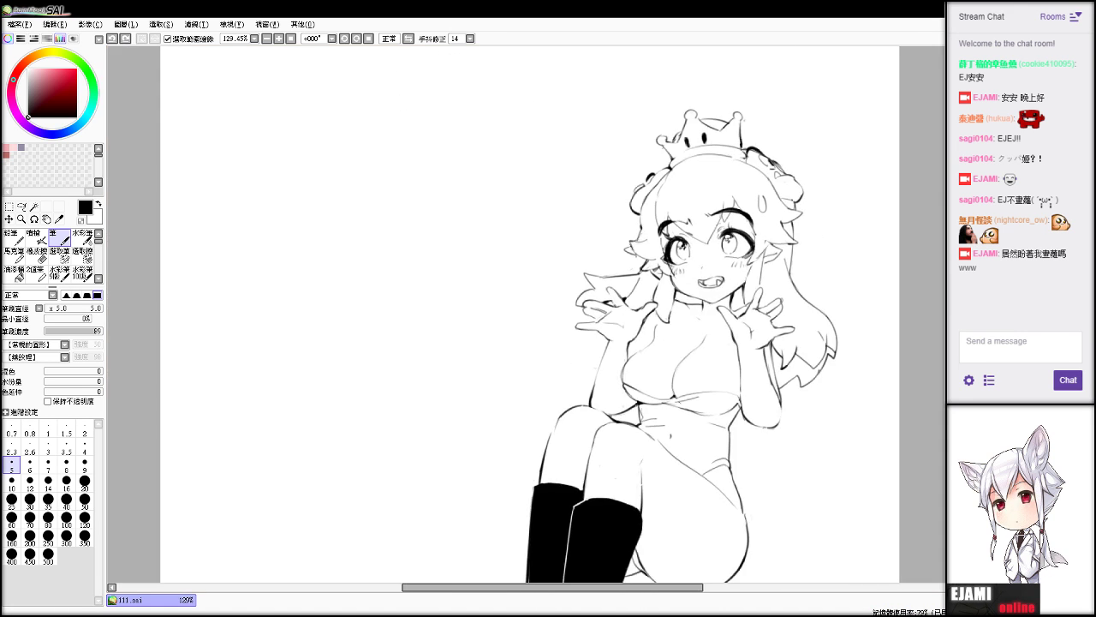
scroll(526, 314, up, 2)
drag(651, 283, 601, 401)
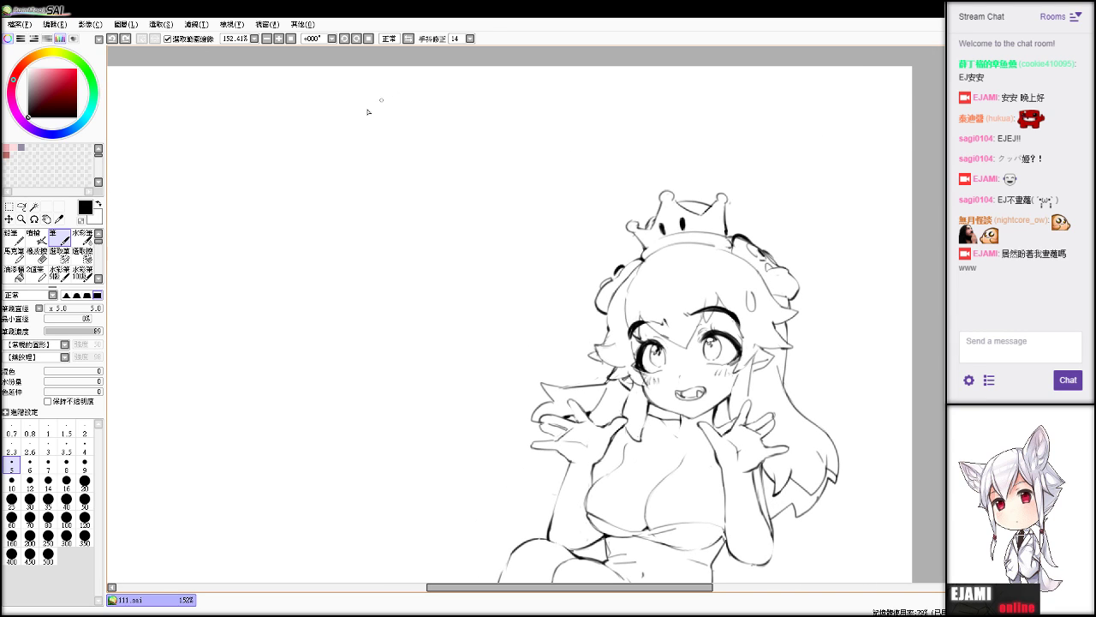
drag(372, 108, 513, 201)
drag(276, 253, 399, 372)
key(ctrl+z)
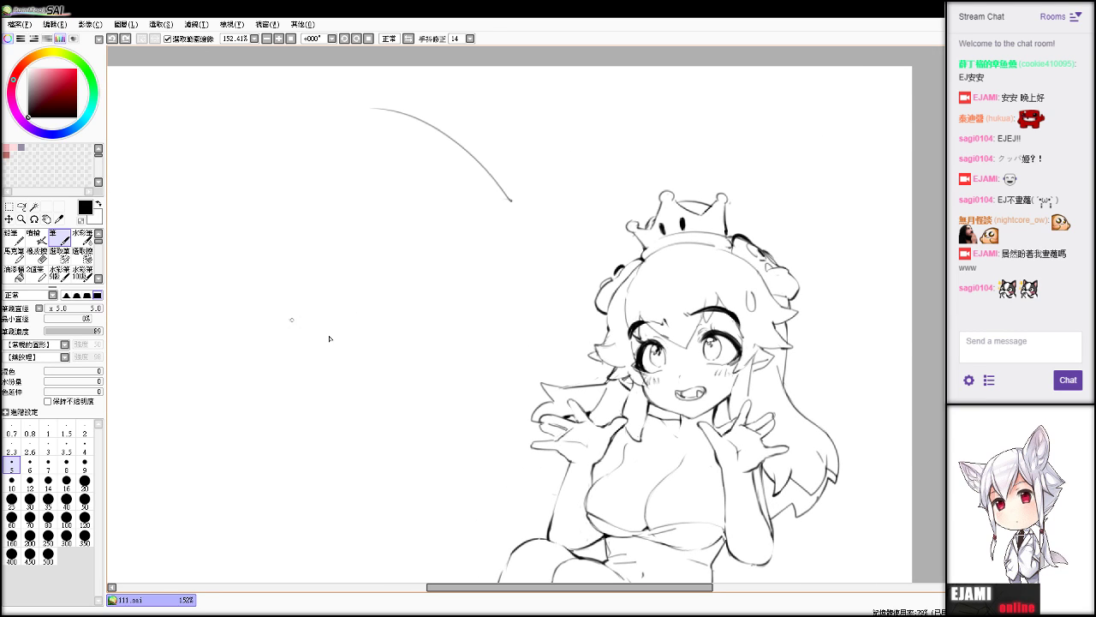
drag(291, 319, 417, 394)
key(ctrl+z)
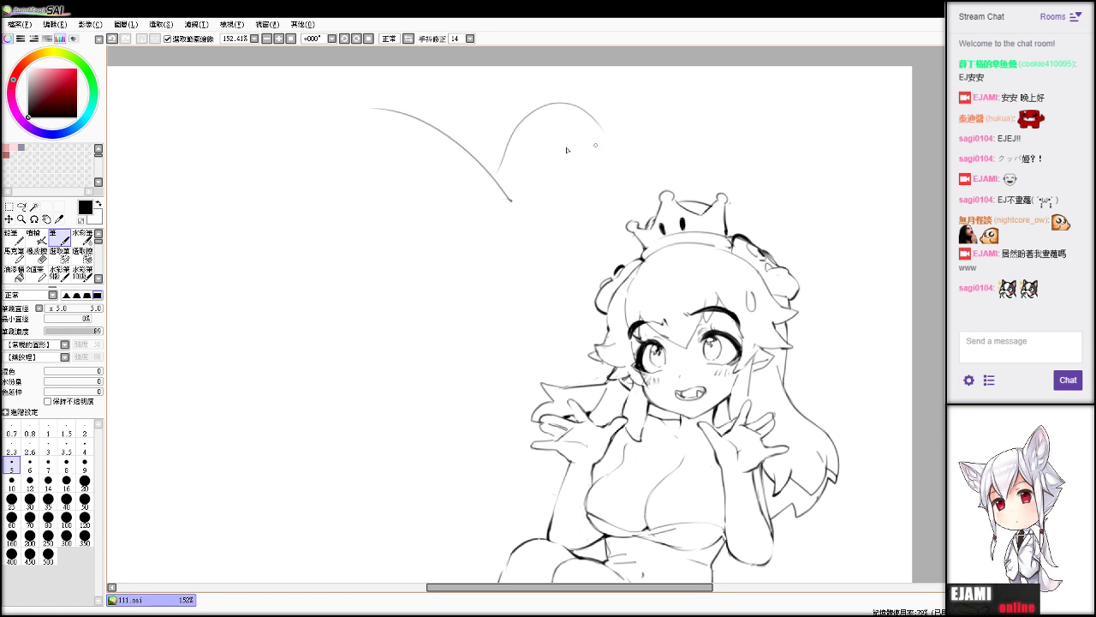
key(ctrl+z)
mouse_move(493, 180)
mouse_down()
mouse_move(555, 128)
mouse_move(641, 207)
mouse_move(612, 314)
mouse_up()
key(ctrl+z)
Select the arc with a rectangular selection, move it farther from the character and slightly lower, and deselect.
click(10, 205)
drag(249, 66, 535, 277)
key(Delete)
key(ctrl+v)
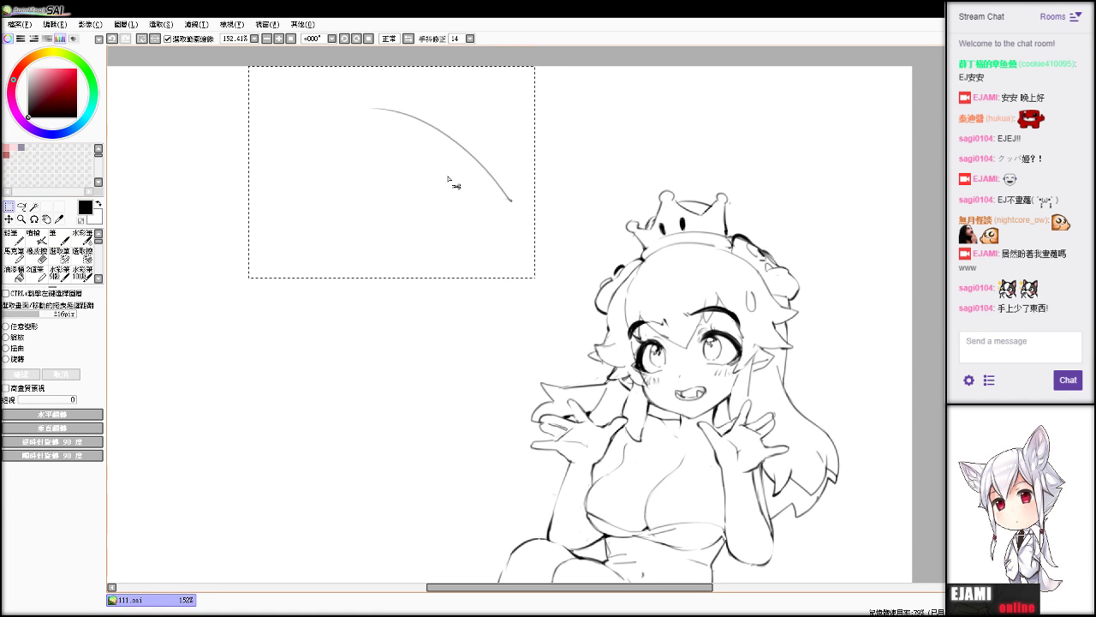
key(ctrl+d)
drag(480, 193, 331, 241)
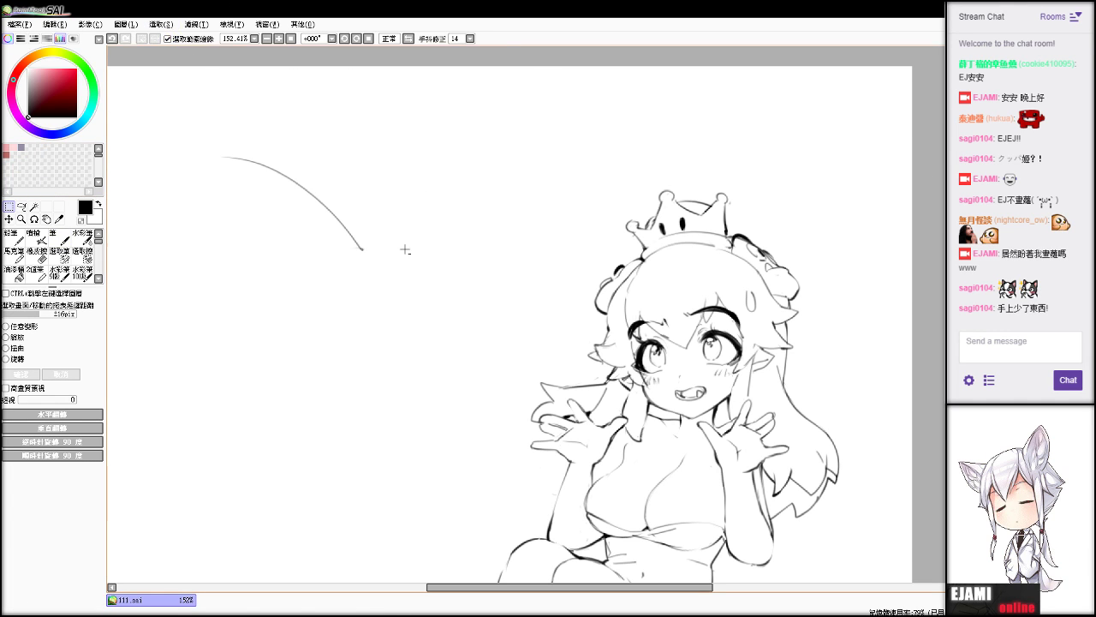
Draw a short curve rising from the arc's lower end to form the heart's central notch.
key(b)
drag(362, 248, 372, 192)
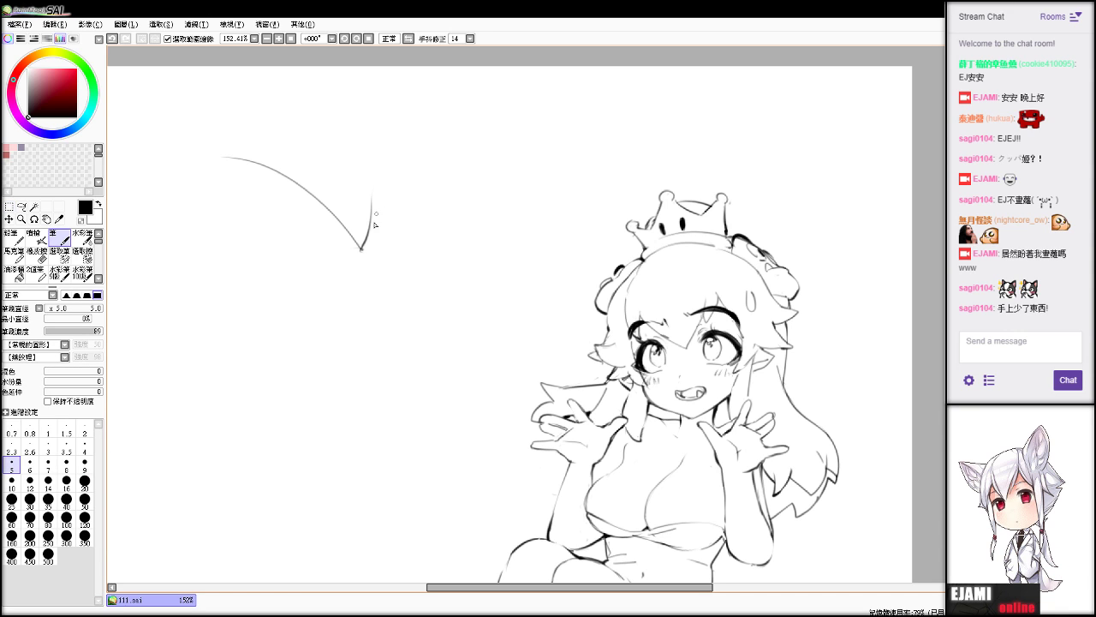
key(ctrl+z)
drag(362, 249, 382, 190)
Draw the heart's rounded lobe nearest the character, curving over from the notch and down the side.
mouse_move(403, 176)
mouse_down()
mouse_move(472, 188)
mouse_move(433, 170)
mouse_move(521, 250)
mouse_up()
key(ctrl+z)
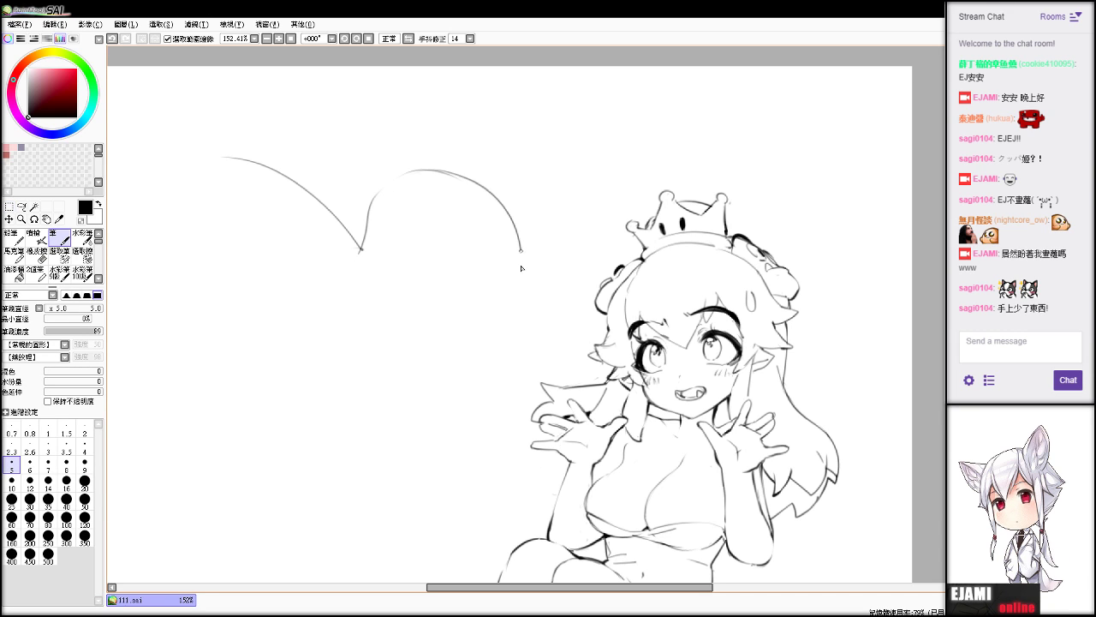
key(ctrl+z)
mouse_move(503, 201)
mouse_down()
mouse_move(515, 281)
mouse_move(502, 331)
mouse_up()
key(ctrl+z)
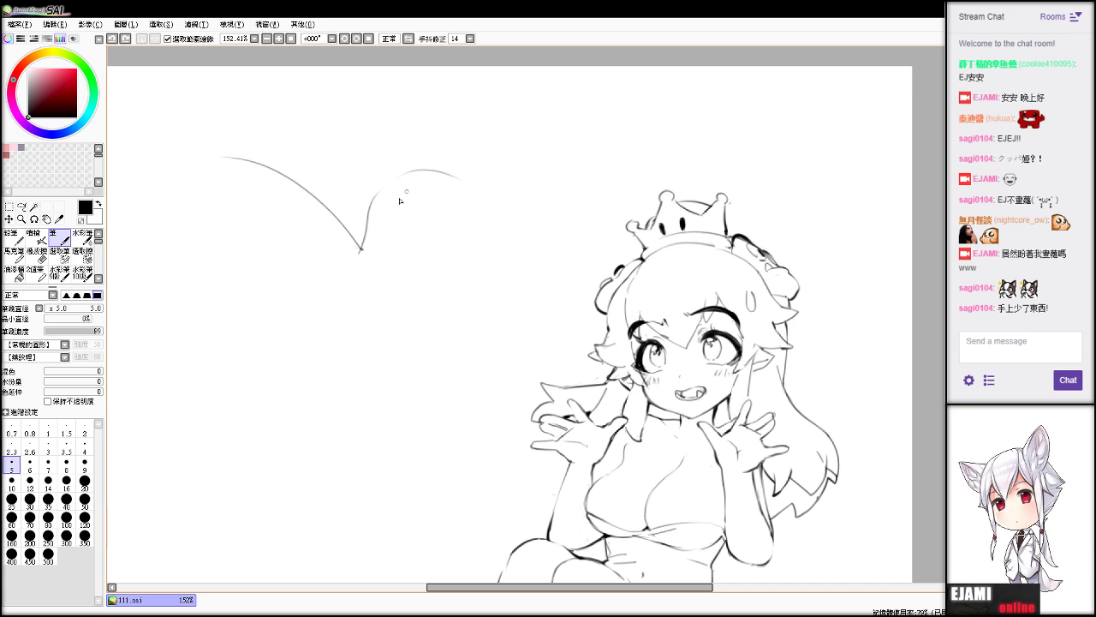
mouse_move(452, 171)
mouse_down()
mouse_move(516, 238)
mouse_move(511, 315)
mouse_move(438, 444)
mouse_up()
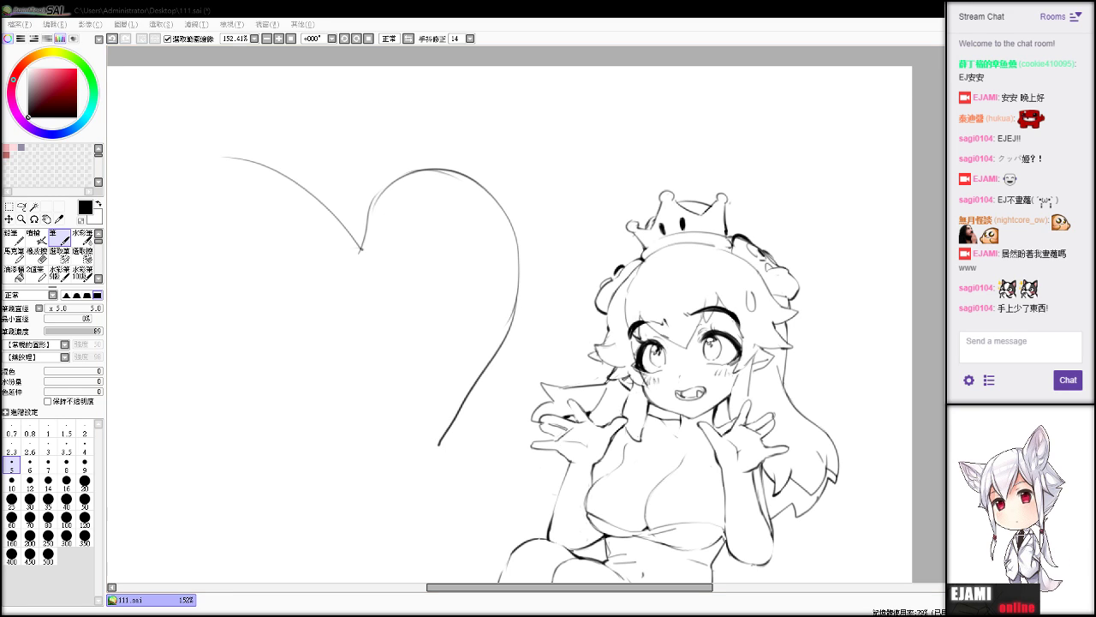
Redraw the lower part of the heart's side nearest the character, extending it inward toward the bottom point.
key(ctrl+z)
drag(518, 287, 459, 395)
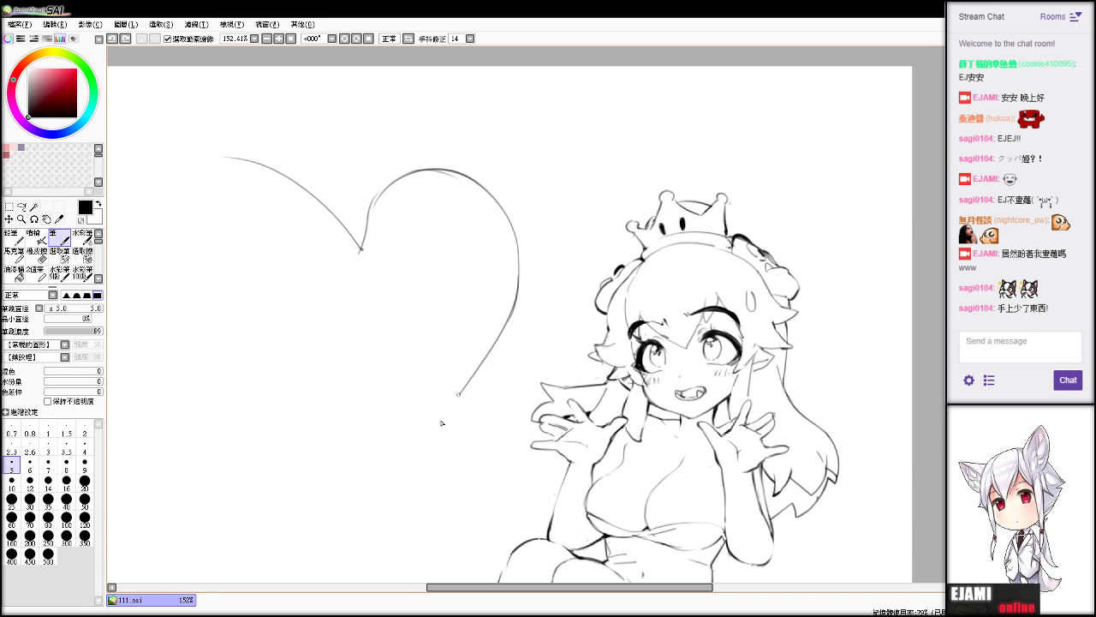
drag(408, 471, 405, 470)
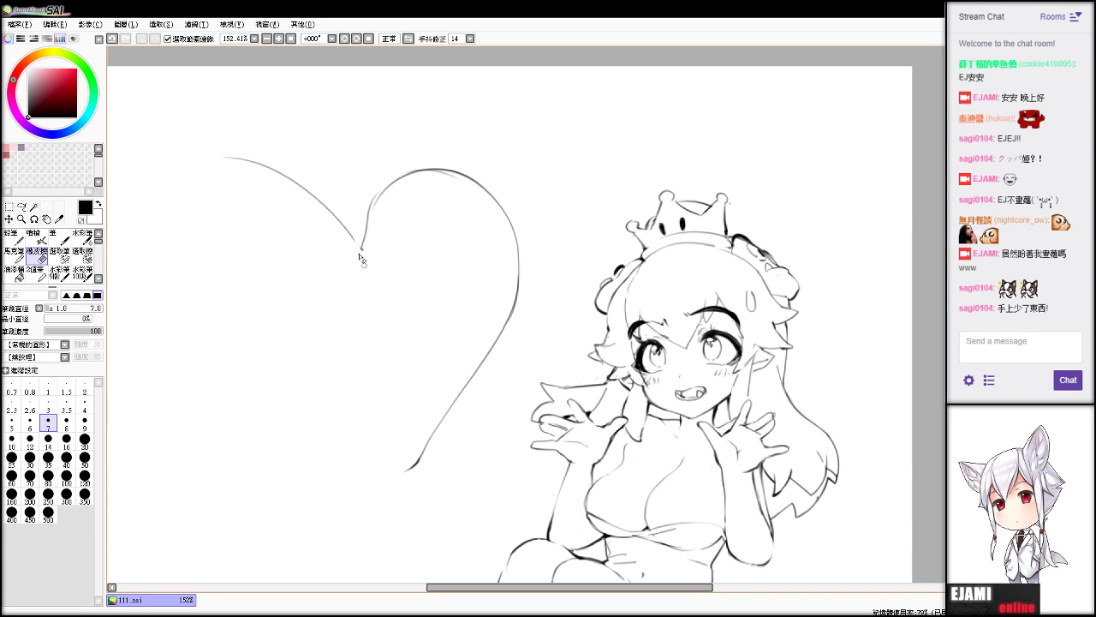
Erase the overlapping stub at the notch and extend the large arc diagonally past it into the shape's interior.
drag(353, 233, 377, 271)
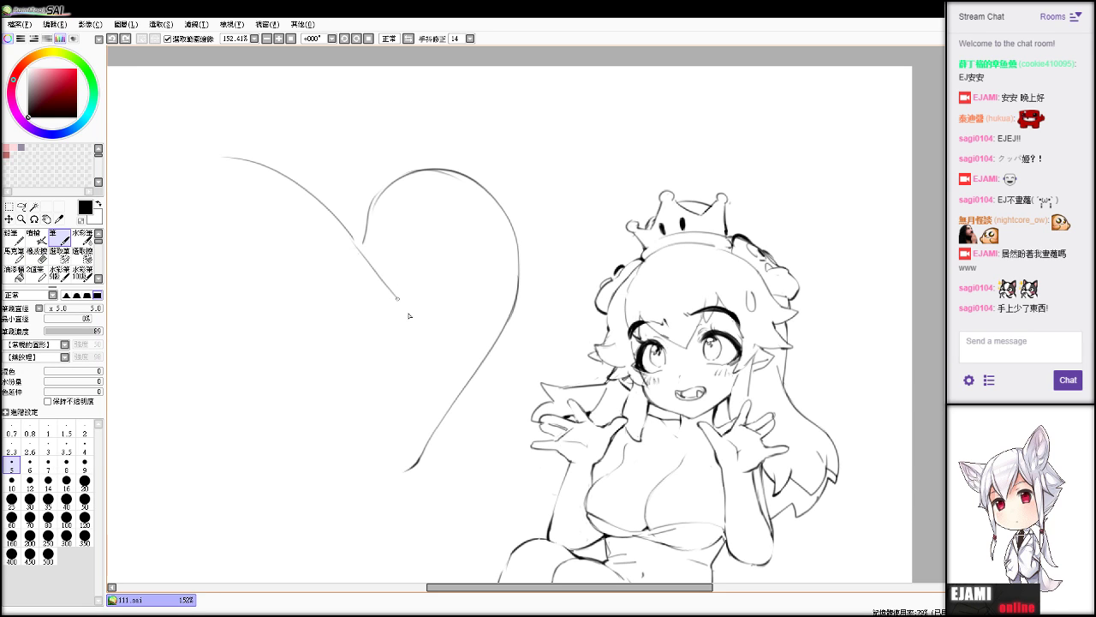
drag(401, 314, 414, 353)
key(e)
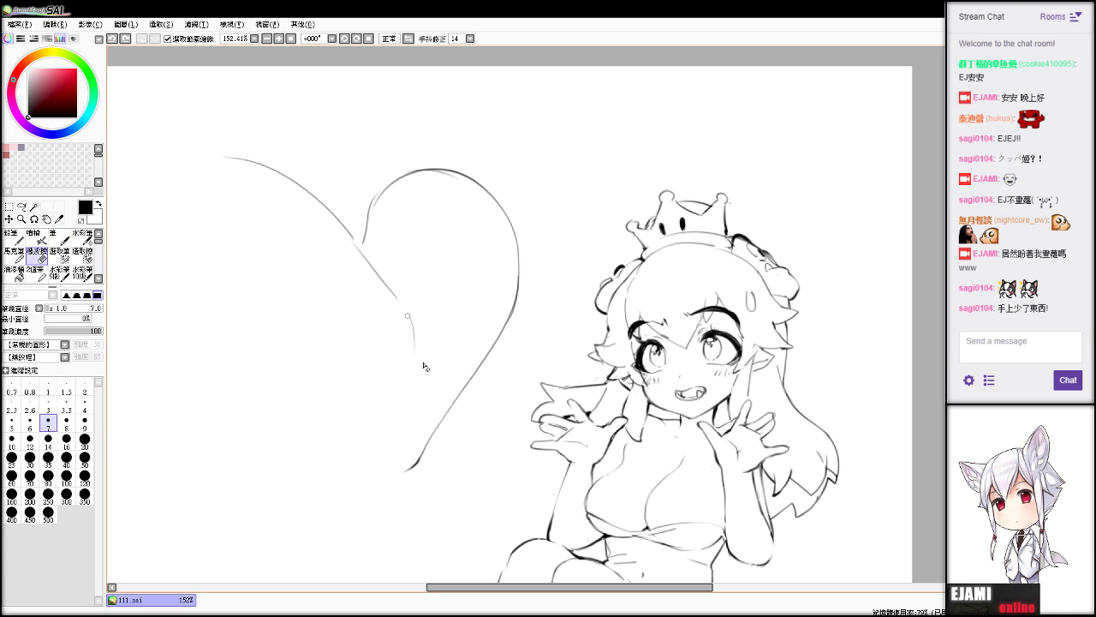
Continue the diagonal into a long inner curve that bulges toward the character and sweeps back underneath, away from her.
key(n)
mouse_move(399, 294)
mouse_down()
mouse_move(419, 357)
mouse_move(409, 422)
mouse_move(379, 486)
mouse_up()
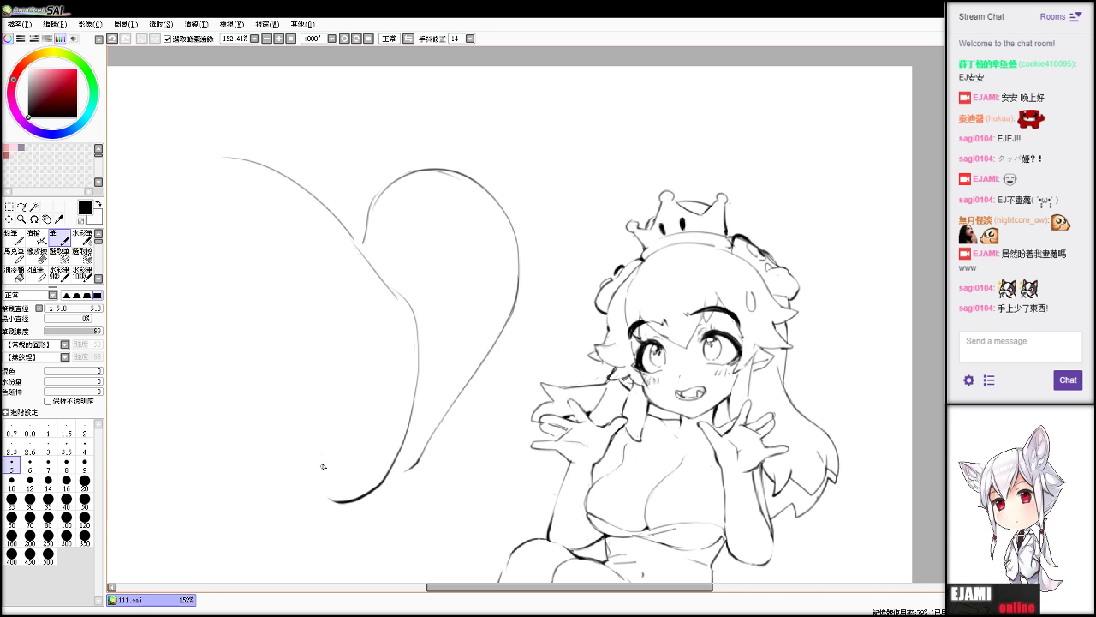
key(ctrl+z)
key(ctrl+z)
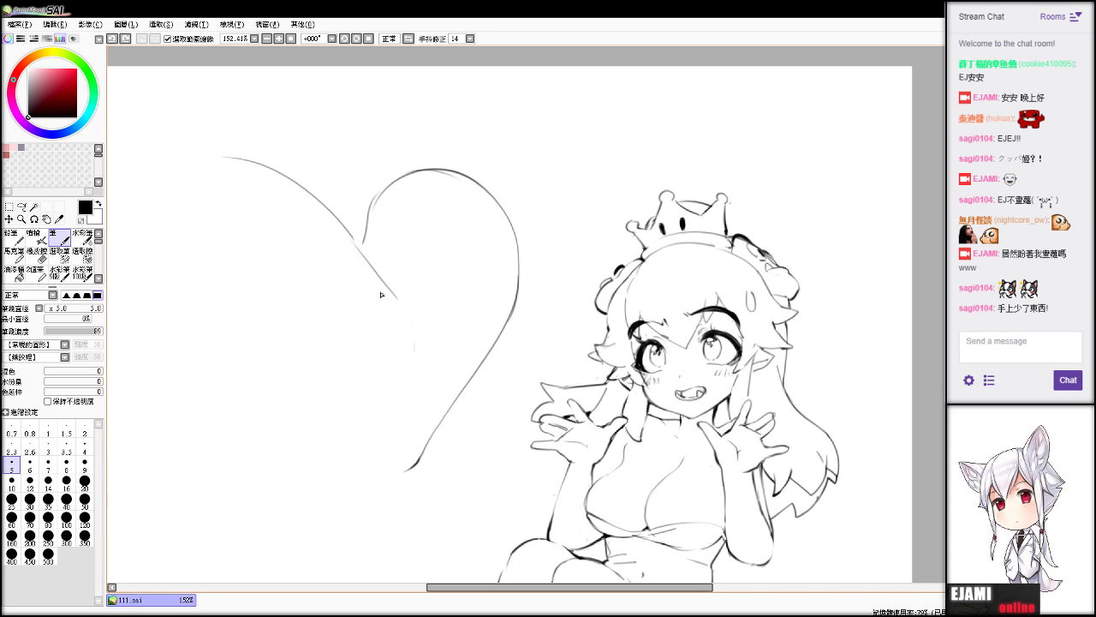
mouse_move(396, 292)
mouse_down()
mouse_move(416, 370)
mouse_move(378, 472)
mouse_move(334, 497)
mouse_up()
key(ctrl+z)
mouse_move(380, 278)
mouse_down()
mouse_move(419, 365)
mouse_move(367, 475)
mouse_move(306, 495)
mouse_move(299, 486)
mouse_move(303, 478)
mouse_move(305, 496)
mouse_move(435, 441)
mouse_up()
key(ctrl+z)
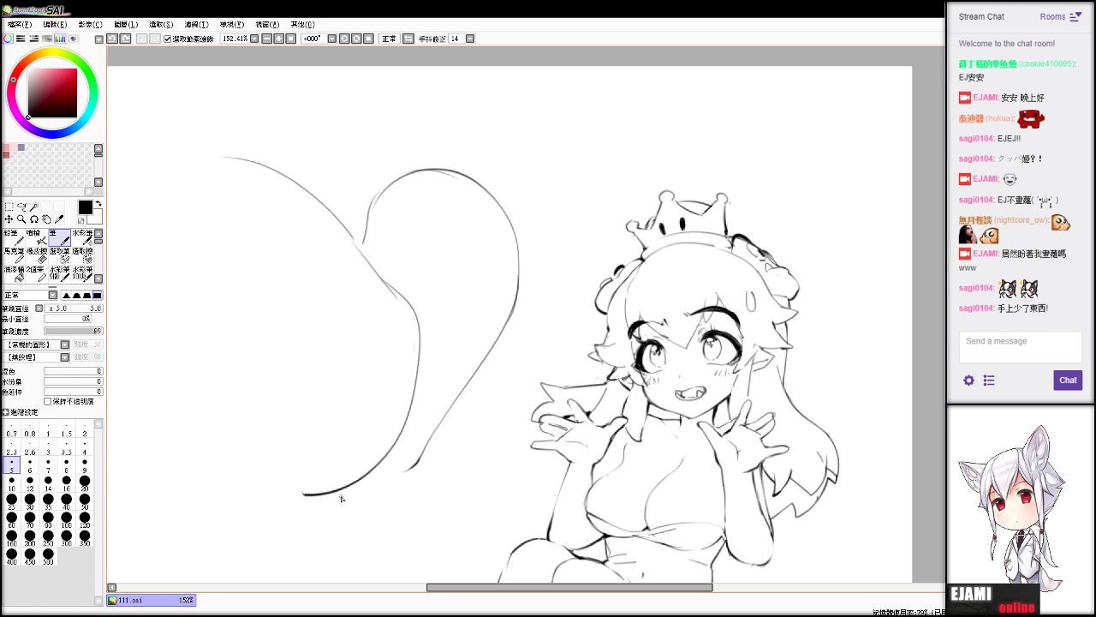
Draw the curved lower rim joining the outer side to the inner curve's end, with a short tail rising away from the character.
drag(340, 497, 435, 443)
key(e)
key(ctrl+z)
key(b)
mouse_move(335, 496)
mouse_down()
mouse_move(370, 502)
mouse_move(422, 461)
mouse_move(316, 501)
mouse_move(404, 480)
mouse_up()
key(e)
key(n)
key(ctrl+z)
drag(305, 495, 407, 479)
key(ctrl+z)
drag(306, 496, 421, 463)
key(e)
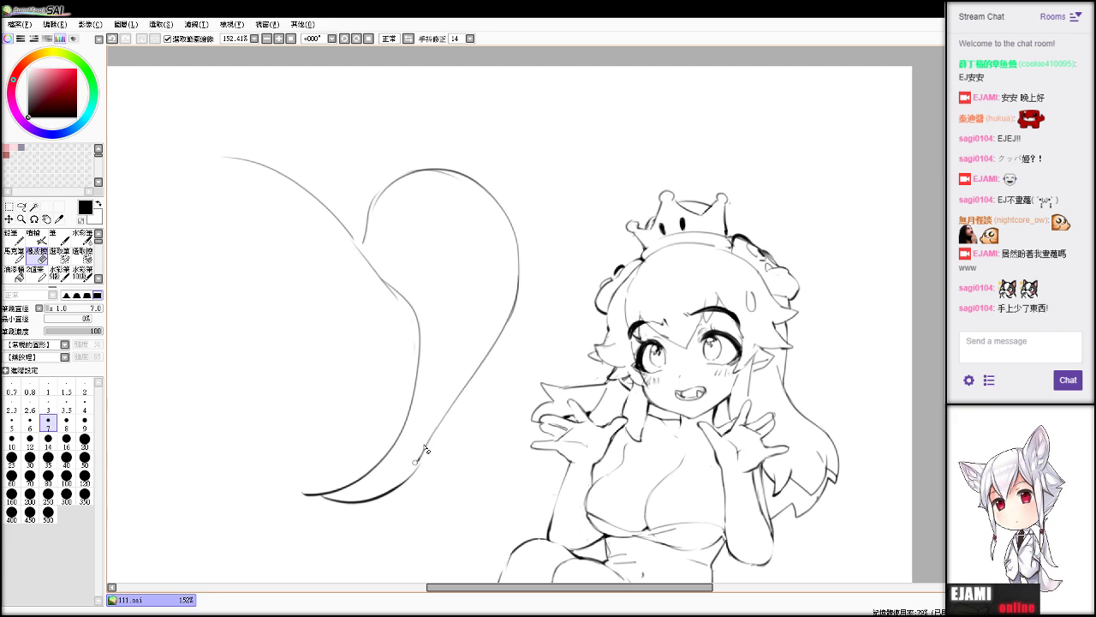
key(n)
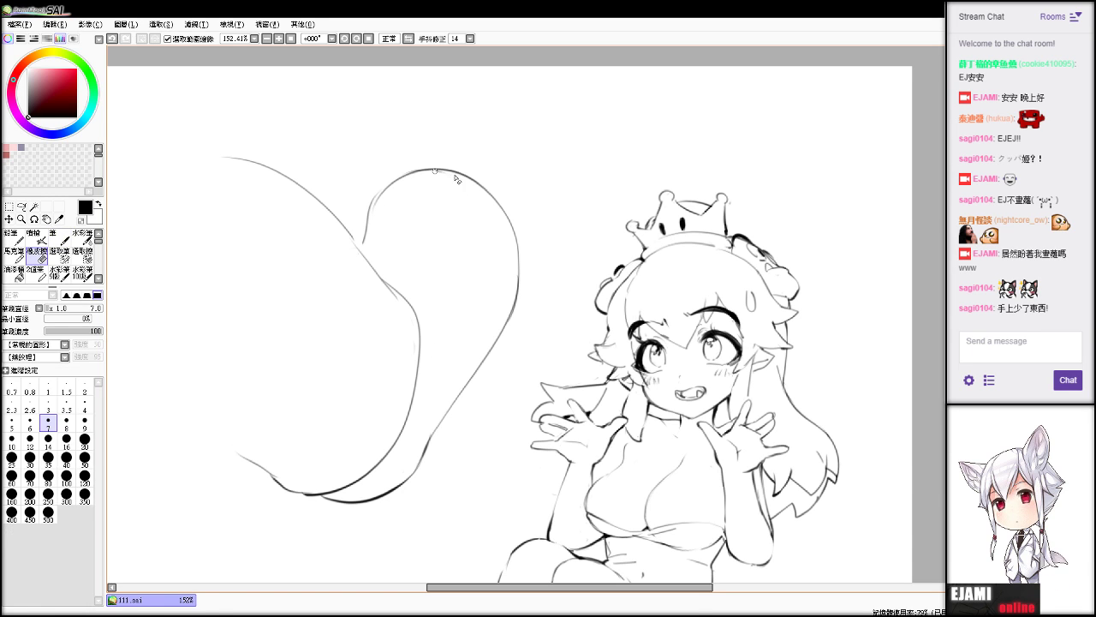
Redraw the lobe's inner edge from the notch up toward its crest with a darker line that meets the arc cleanly.
mouse_move(362, 250)
mouse_down()
mouse_move(381, 195)
mouse_move(419, 172)
mouse_up()
key(ctrl+z)
key(e)
key(b)
key(ctrl+z)
key(e)
key(b)
key(e)
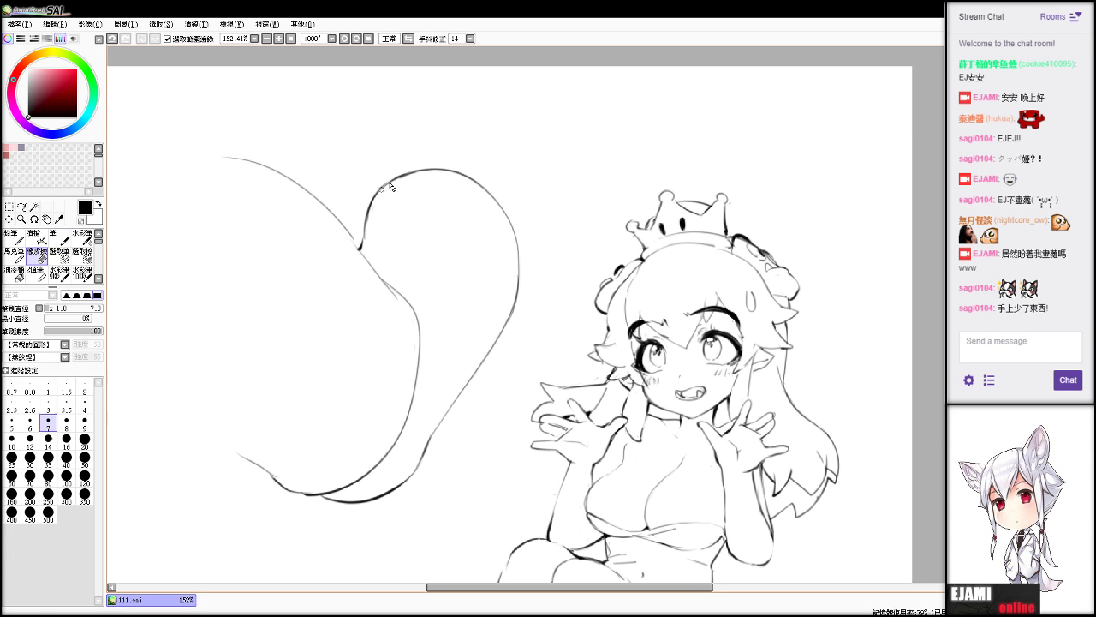
Redraw the lobe's outer side nearest the character as a slightly fuller, heavier curve ending above the lower rim.
key(n)
key(ctrl+z)
mouse_move(486, 188)
mouse_down()
mouse_move(520, 298)
mouse_move(509, 215)
mouse_up()
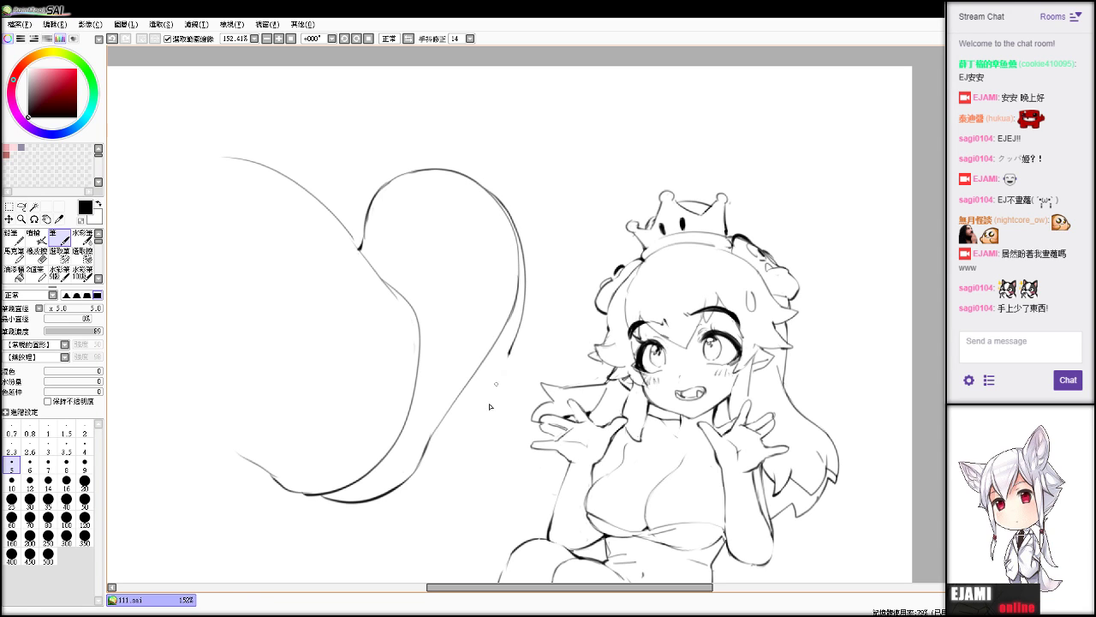
key(ctrl+z)
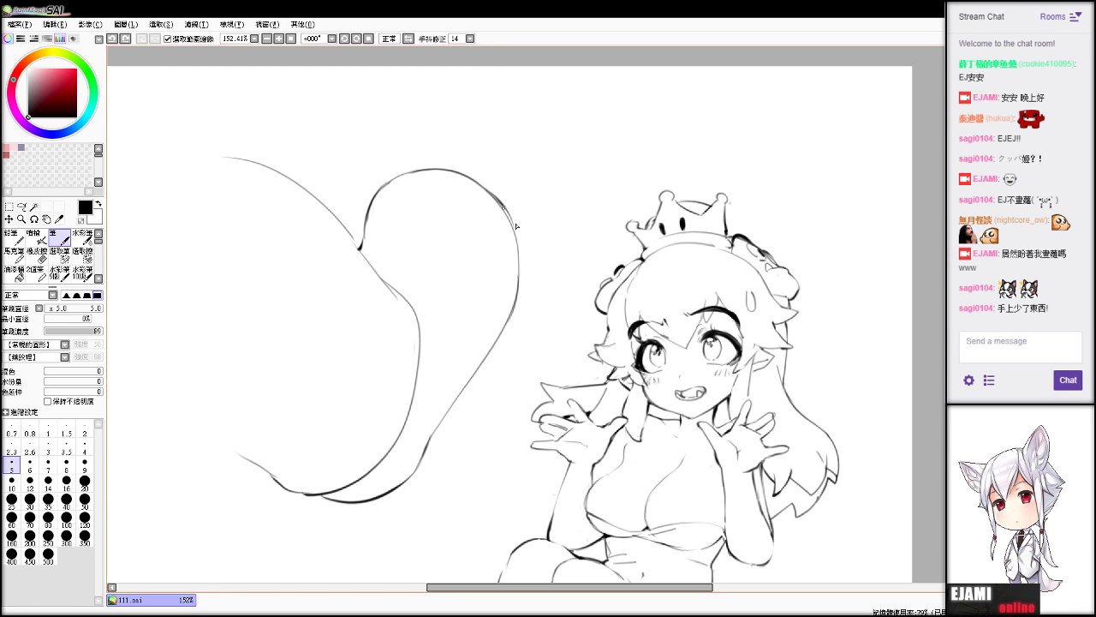
mouse_move(503, 207)
mouse_down()
mouse_move(520, 330)
mouse_move(502, 372)
mouse_up()
key(ctrl+z)
mouse_move(511, 214)
mouse_down()
mouse_move(517, 341)
mouse_move(481, 391)
mouse_up()
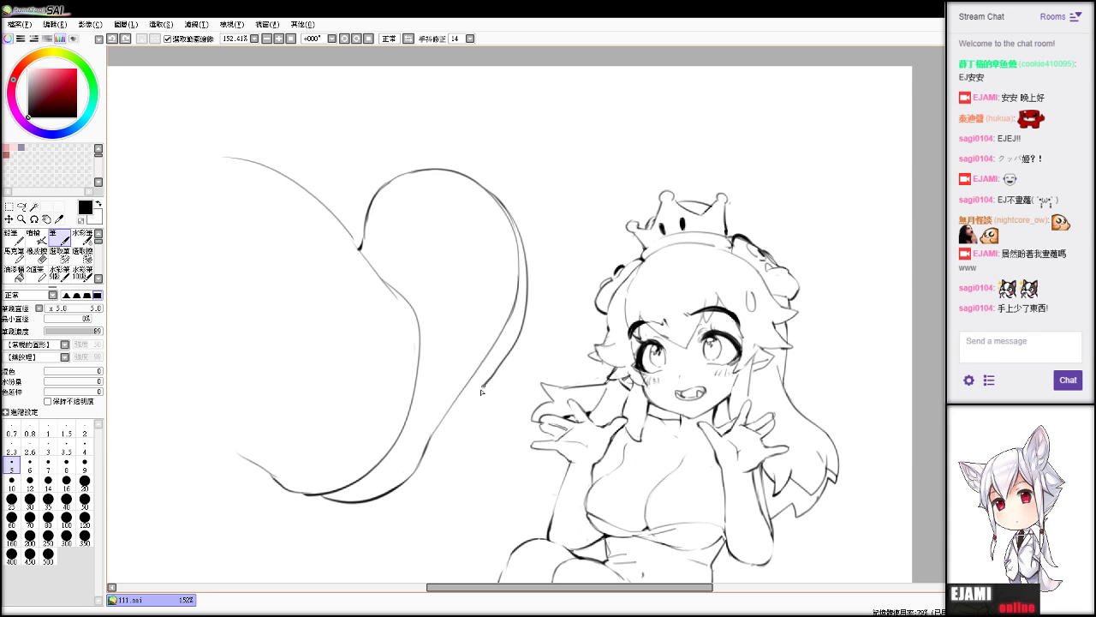
key(ctrl+z)
mouse_move(519, 236)
mouse_down()
mouse_move(501, 343)
mouse_move(483, 377)
mouse_up()
key(ctrl+z)
mouse_move(519, 224)
mouse_down()
mouse_move(518, 313)
mouse_move(481, 392)
mouse_up()
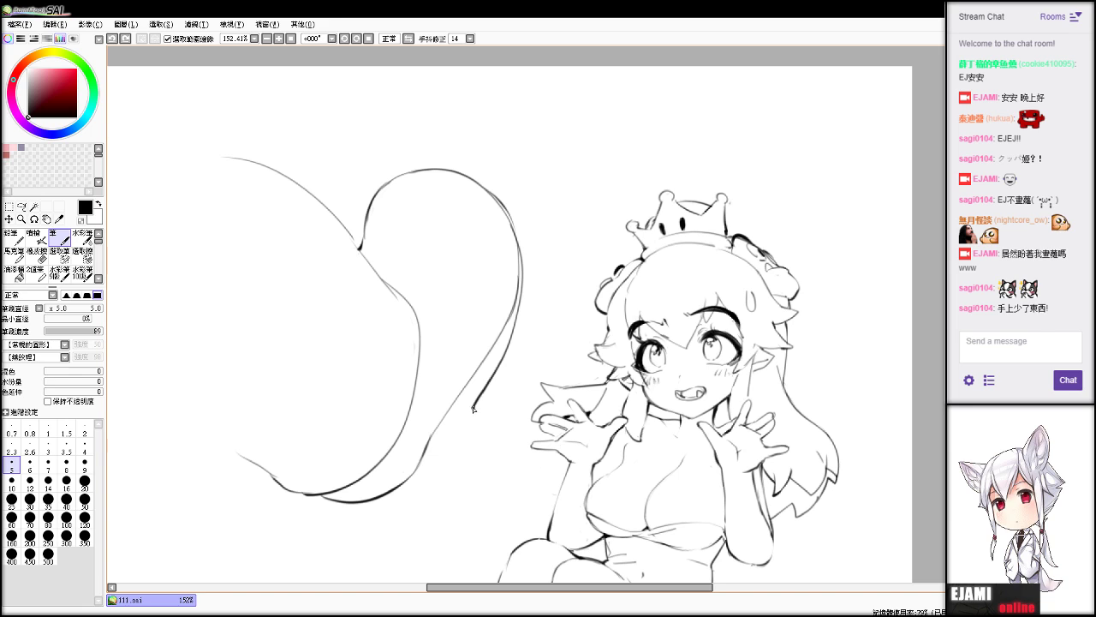
key(ctrl+z)
mouse_move(517, 216)
mouse_down()
mouse_move(519, 244)
mouse_move(493, 365)
mouse_move(470, 395)
mouse_up()
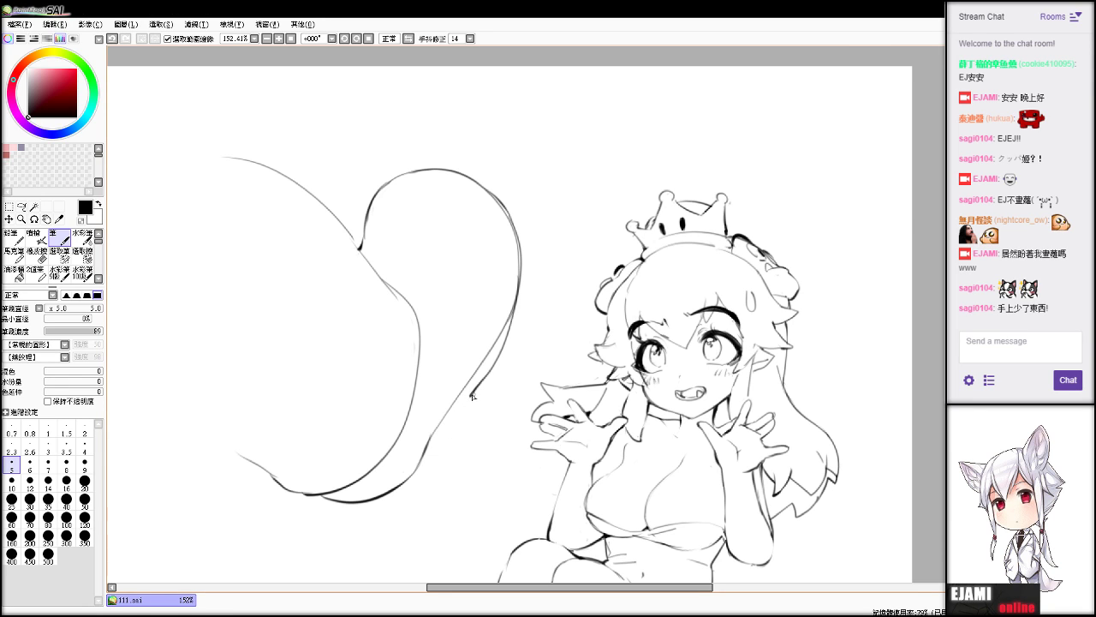
key(ctrl+z)
Draw a small heel-like step at the end of the outer side and a second outer edge curving down from it.
drag(444, 423, 470, 395)
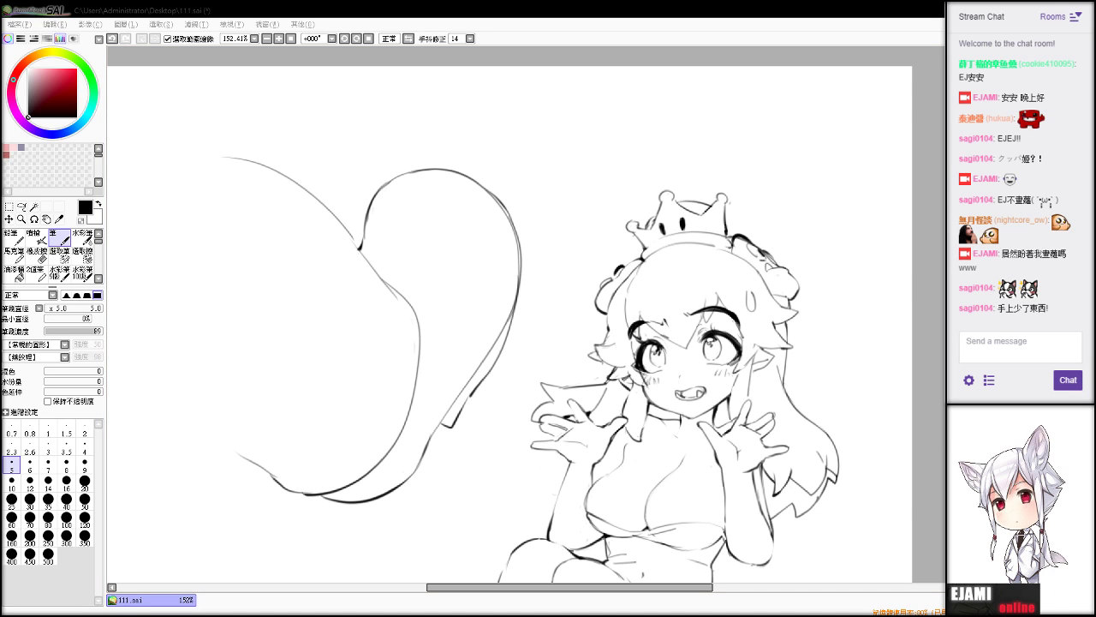
key(ctrl+z)
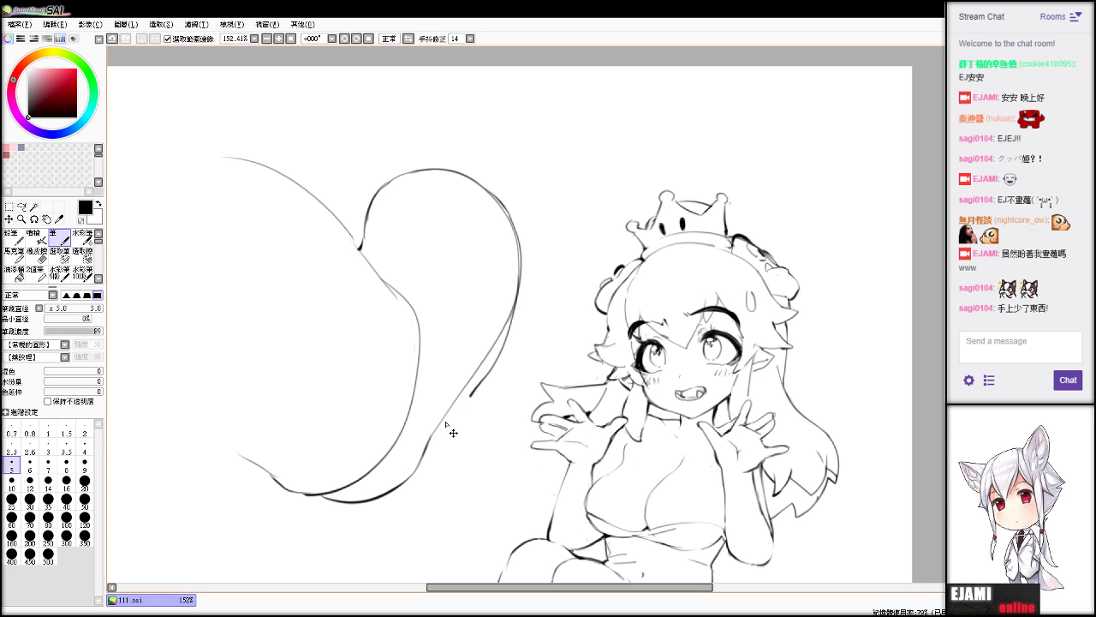
mouse_move(444, 427)
mouse_down()
mouse_move(471, 391)
mouse_move(457, 424)
mouse_up()
drag(446, 434, 428, 476)
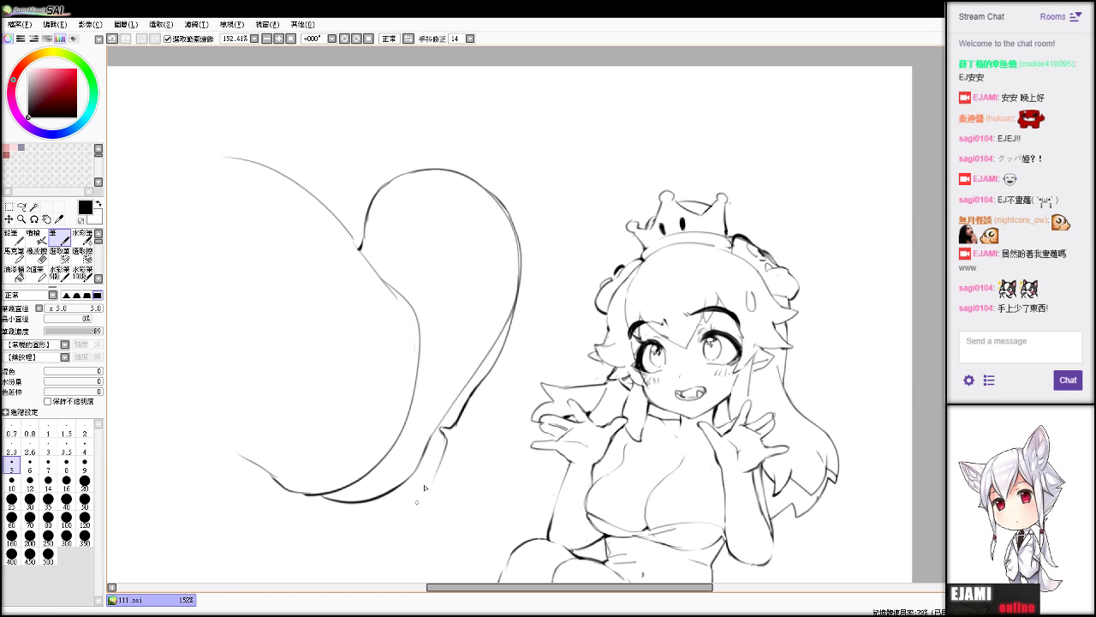
mouse_move(446, 440)
mouse_down()
mouse_move(390, 512)
mouse_move(325, 502)
mouse_move(354, 512)
mouse_move(416, 497)
mouse_move(352, 507)
mouse_move(322, 497)
mouse_move(359, 508)
mouse_move(436, 475)
mouse_up()
key(ctrl+z)
key(ctrl+z)
Retouch the line between the notch and the inner curve, adding a second stroke along the bend.
drag(377, 333, 427, 316)
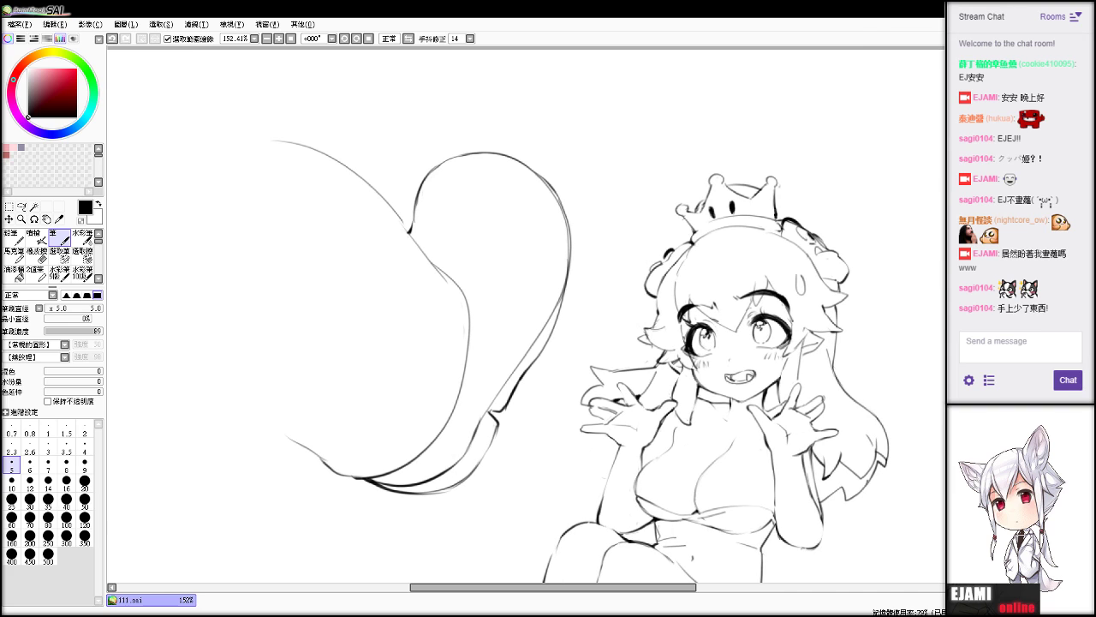
key(e)
mouse_move(407, 231)
mouse_down()
mouse_move(396, 221)
mouse_move(446, 279)
mouse_up()
key(v)
key(e)
key(v)
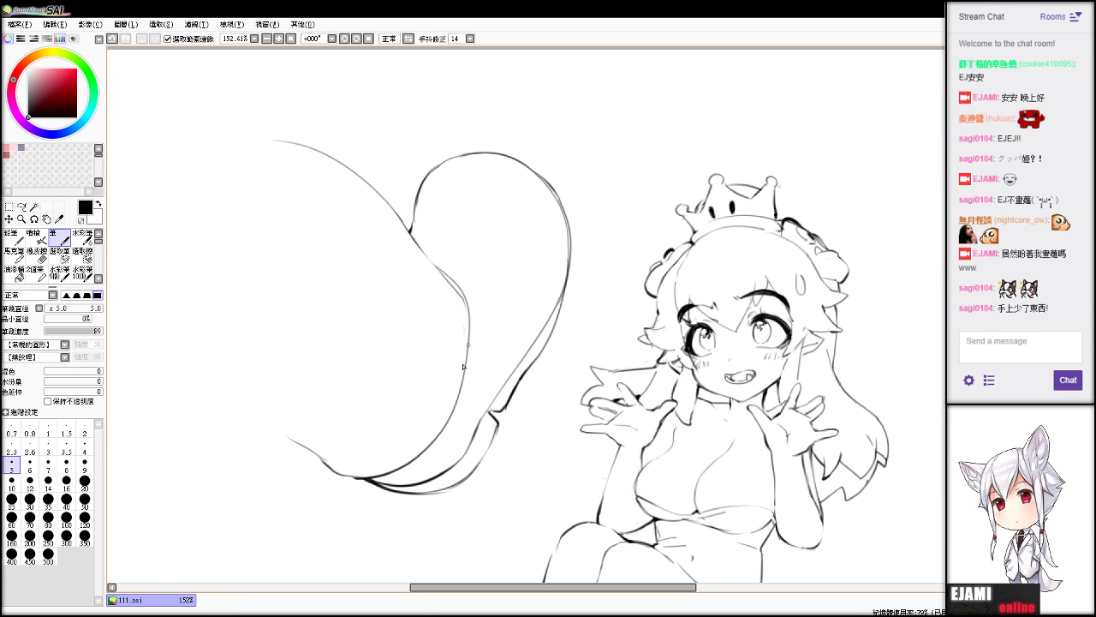
key(ctrl+z)
drag(443, 270, 464, 336)
key(ctrl+z)
mouse_move(455, 289)
mouse_down()
mouse_move(465, 359)
mouse_move(468, 338)
mouse_up()
key(ctrl+z)
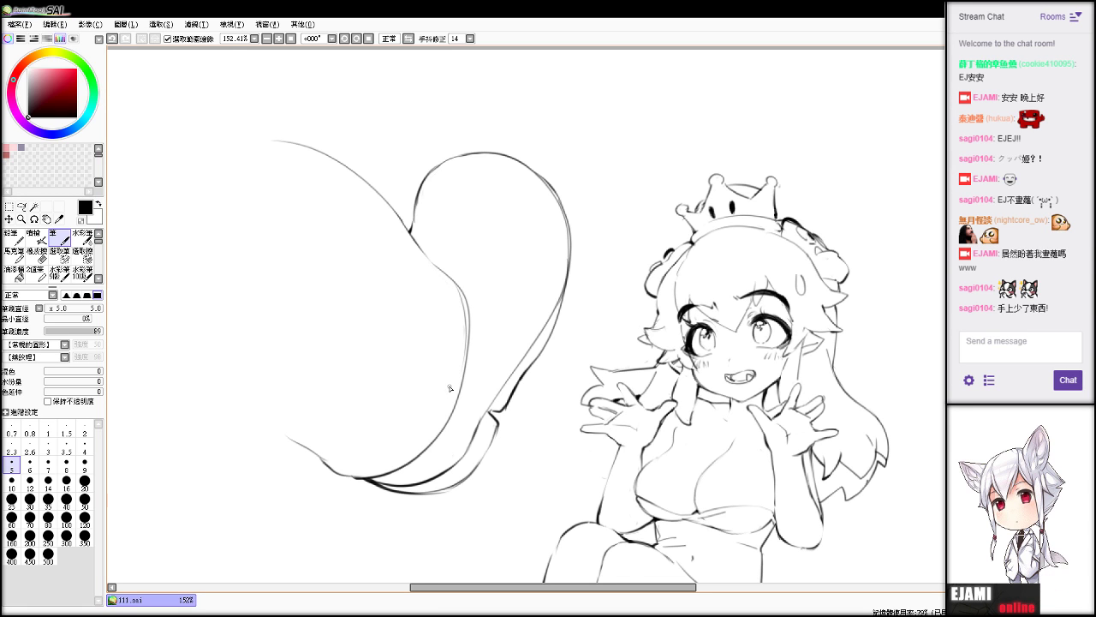
Erase the character's small navel mark and touch up the line where her waist meets the thigh.
mouse_move(451, 385)
mouse_down()
mouse_move(484, 384)
mouse_move(401, 283)
mouse_up()
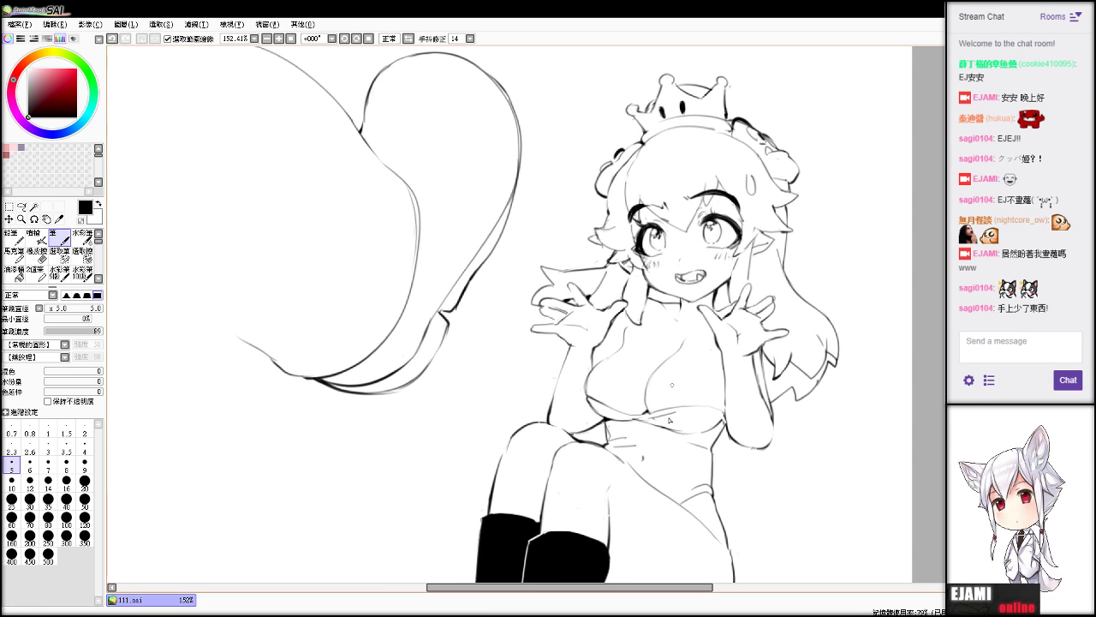
key(e)
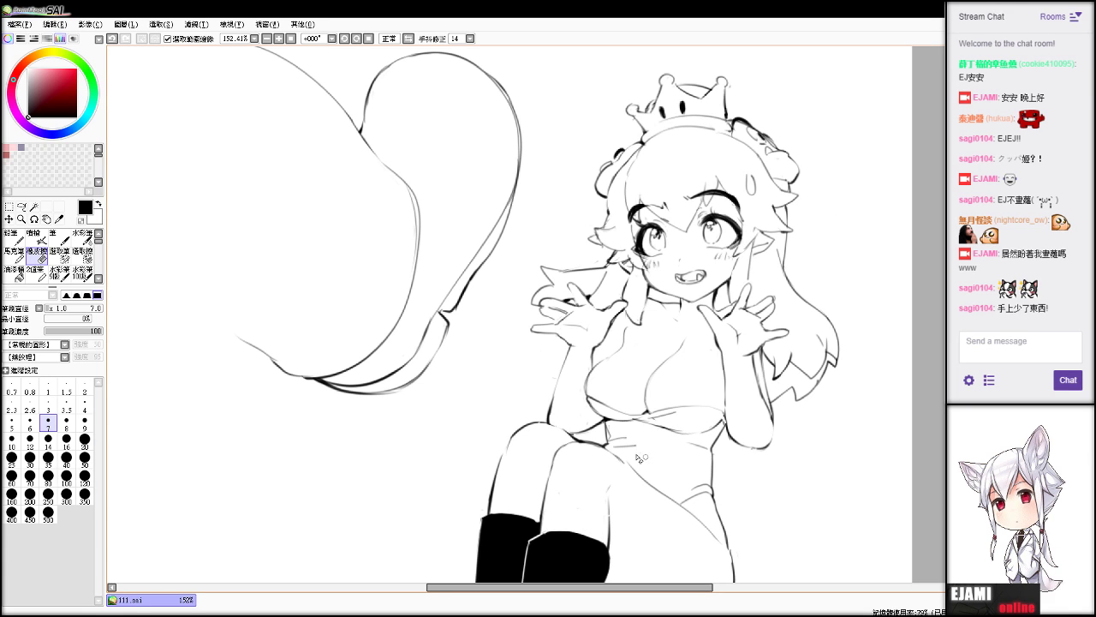
key(b)
drag(606, 447, 641, 478)
key(e)
key(b)
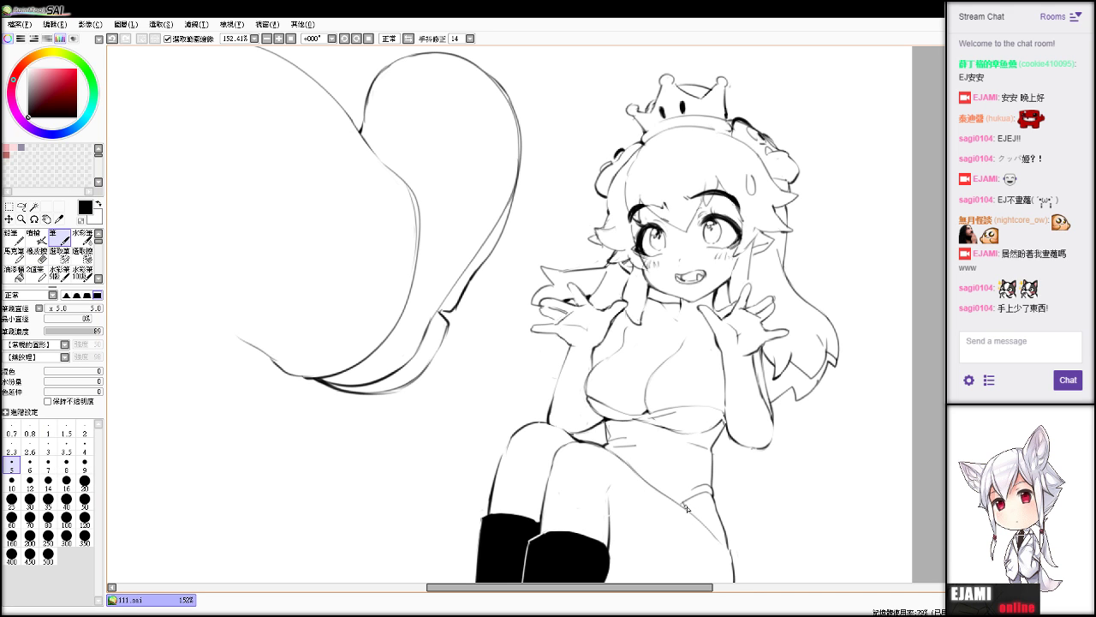
drag(686, 505, 709, 509)
key(ctrl+z)
Extend the large arc from its upper end over a rounded crest and down away from the character.
scroll(549, 313, up, 4)
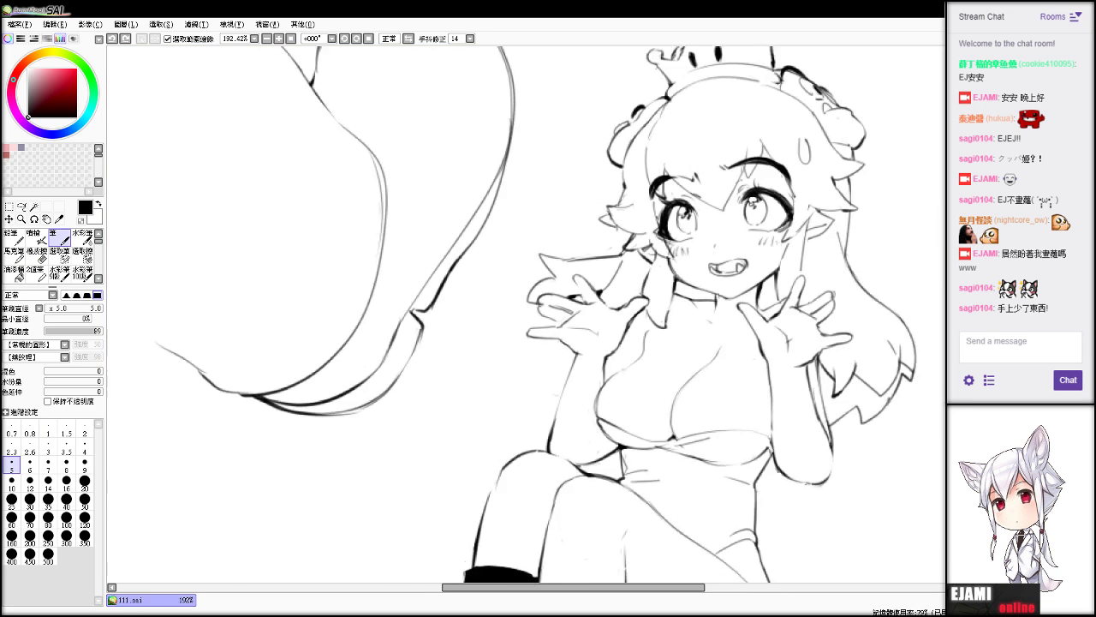
scroll(548, 314, down, 6)
scroll(548, 313, up, 2)
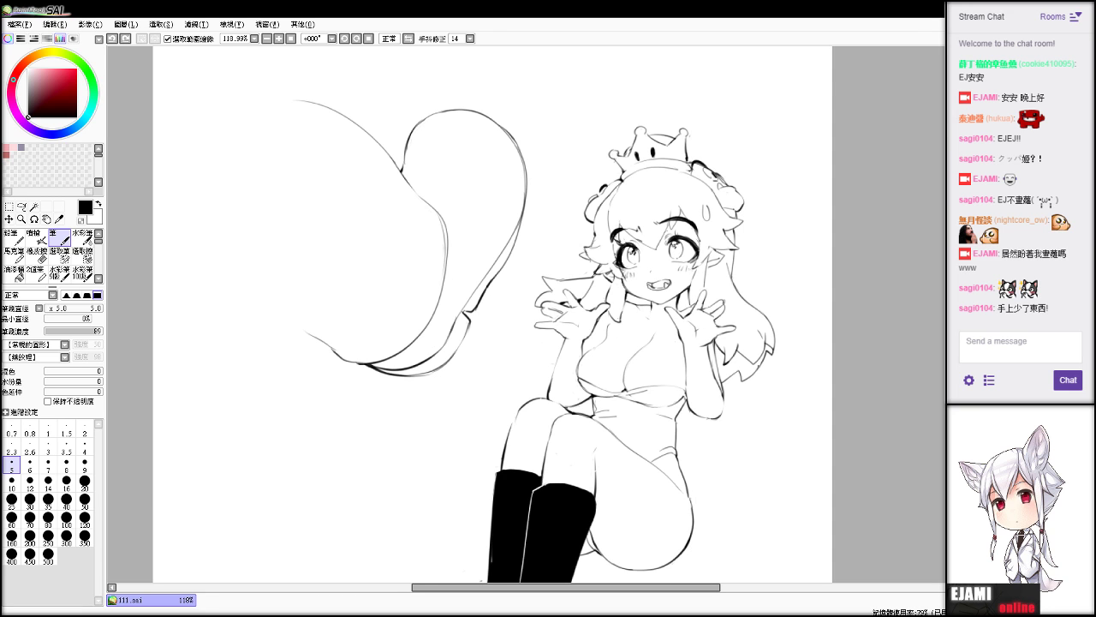
scroll(548, 314, up, 3)
drag(548, 314, 666, 347)
key(Left)
key(Left)
key(Up)
key(Up)
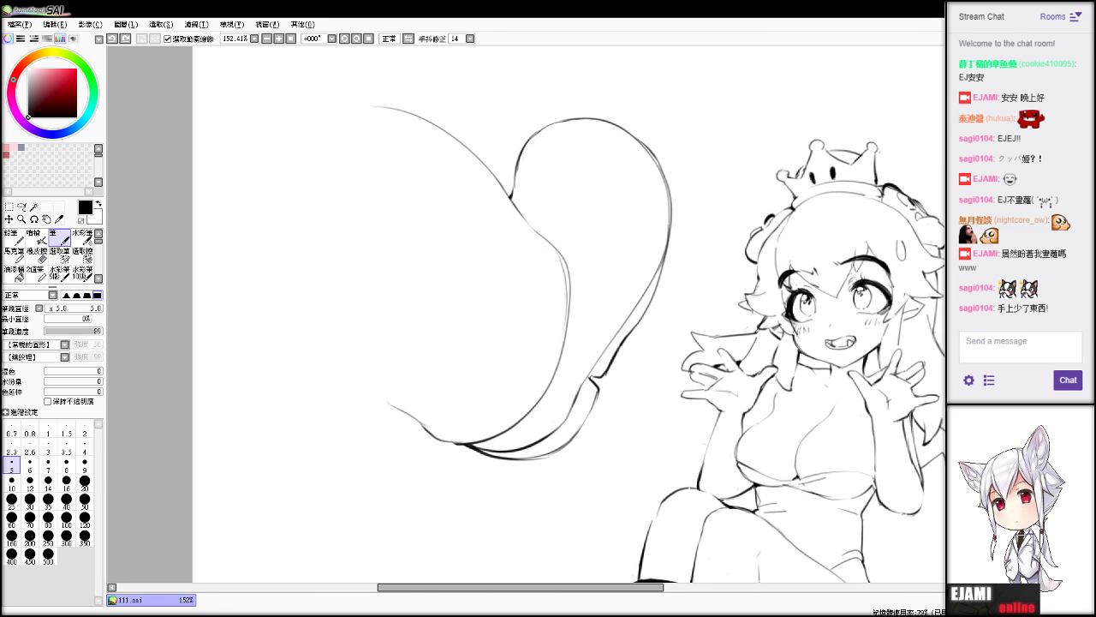
key(Left)
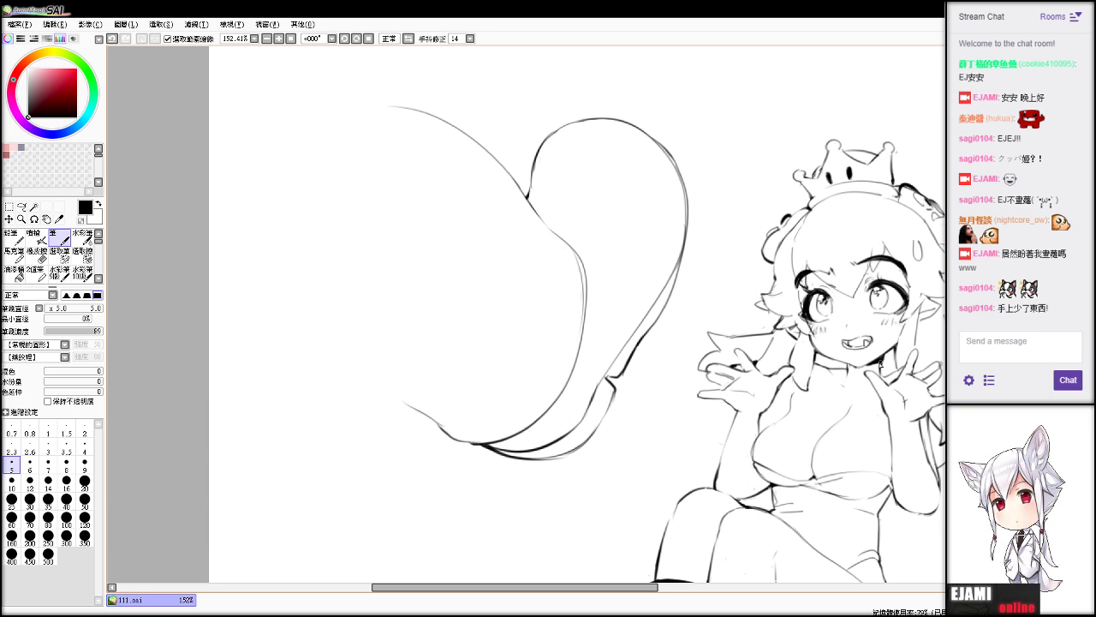
key(e)
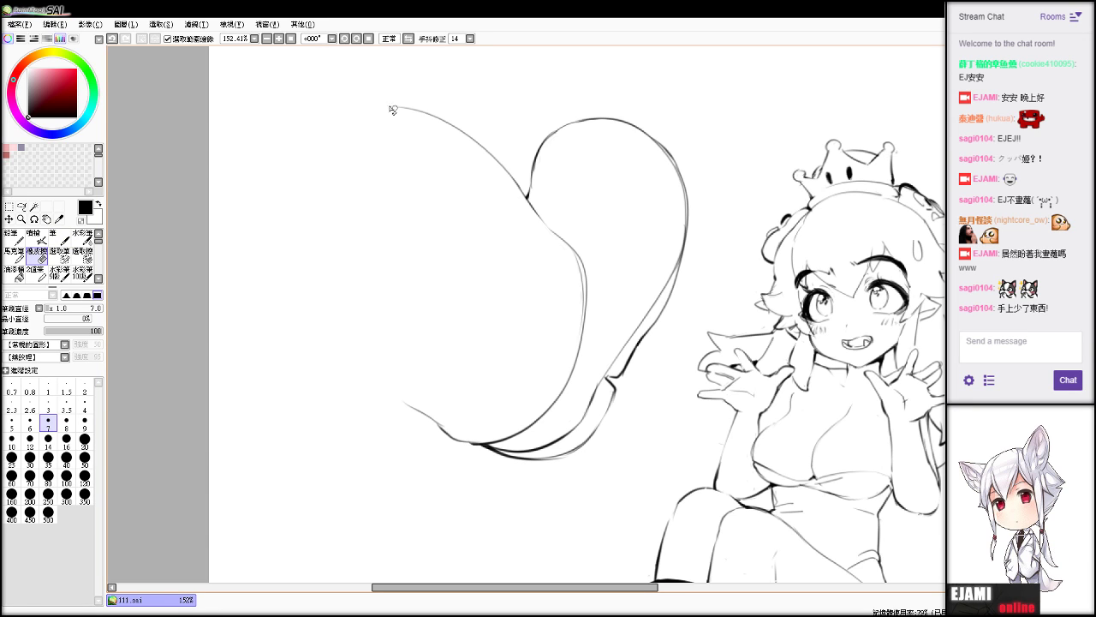
key(v)
mouse_move(392, 106)
mouse_down()
mouse_move(296, 158)
mouse_move(250, 209)
mouse_up()
key(ctrl+z)
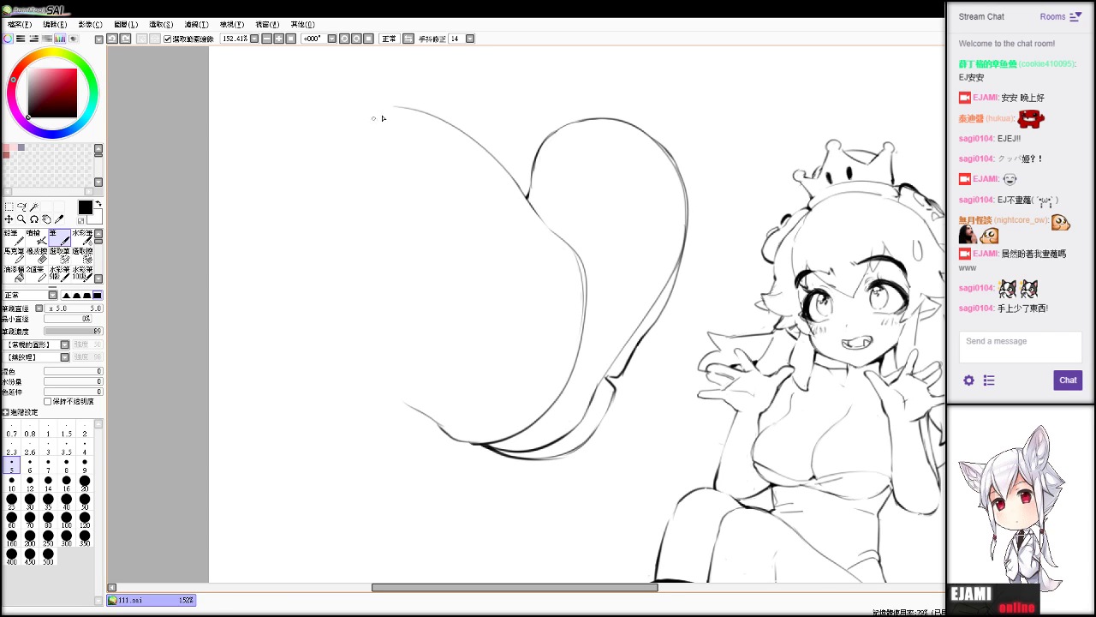
mouse_move(410, 113)
mouse_down()
mouse_move(307, 149)
mouse_move(240, 221)
mouse_move(363, 106)
mouse_move(239, 174)
mouse_up()
key(ctrl+z)
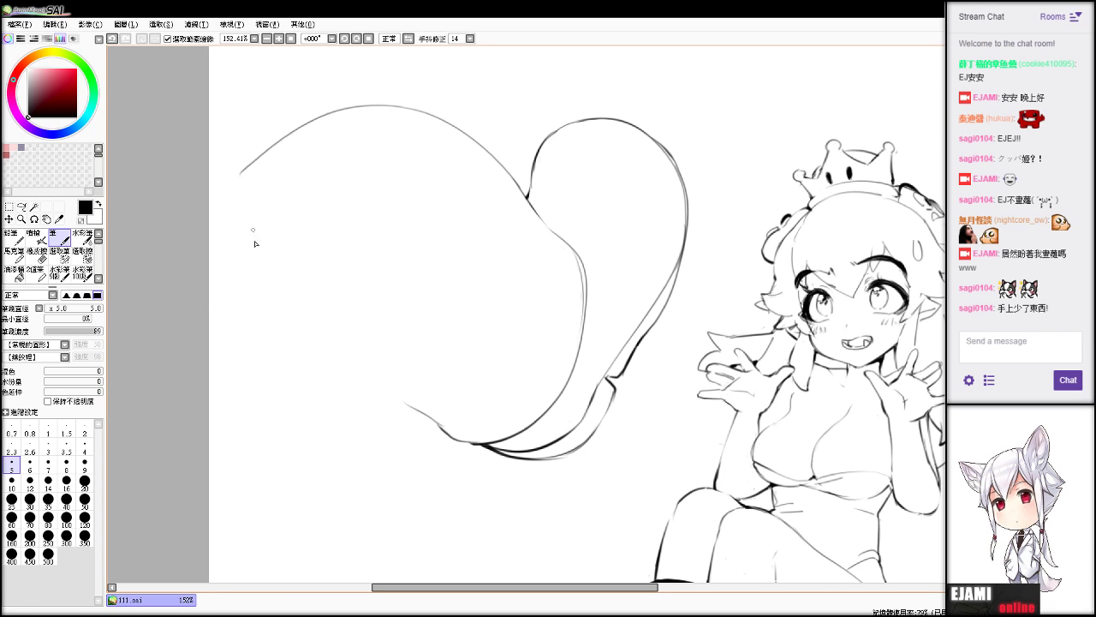
Draw a long diagonal line from the lower tail's end, running down and away from the character.
drag(381, 403, 265, 477)
key(ctrl+z)
drag(396, 398, 286, 531)
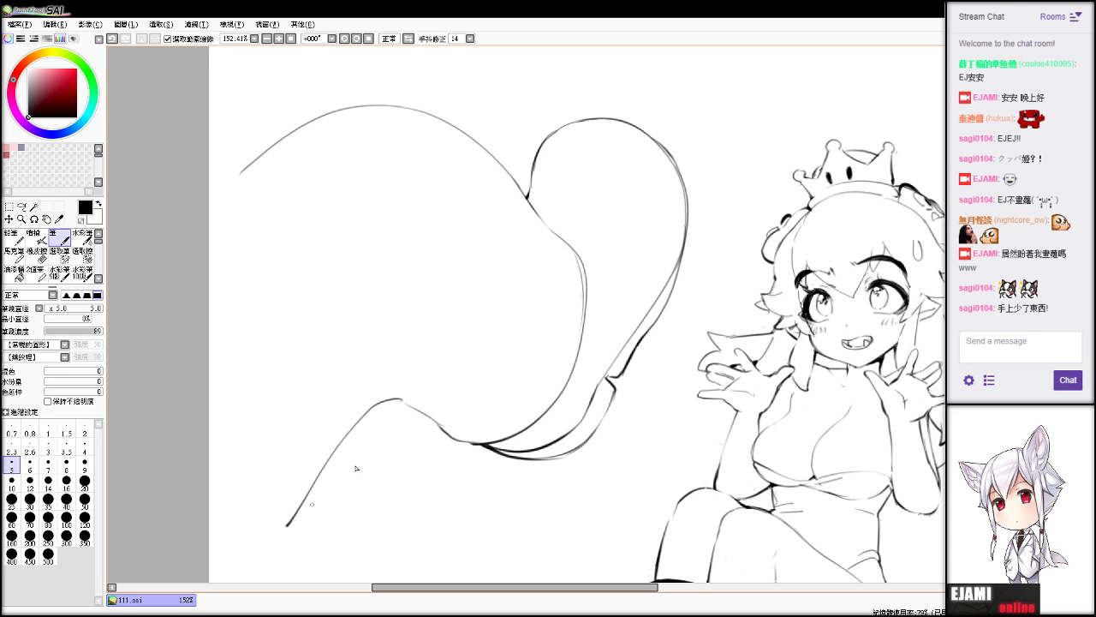
key(ctrl+z)
drag(407, 402, 318, 528)
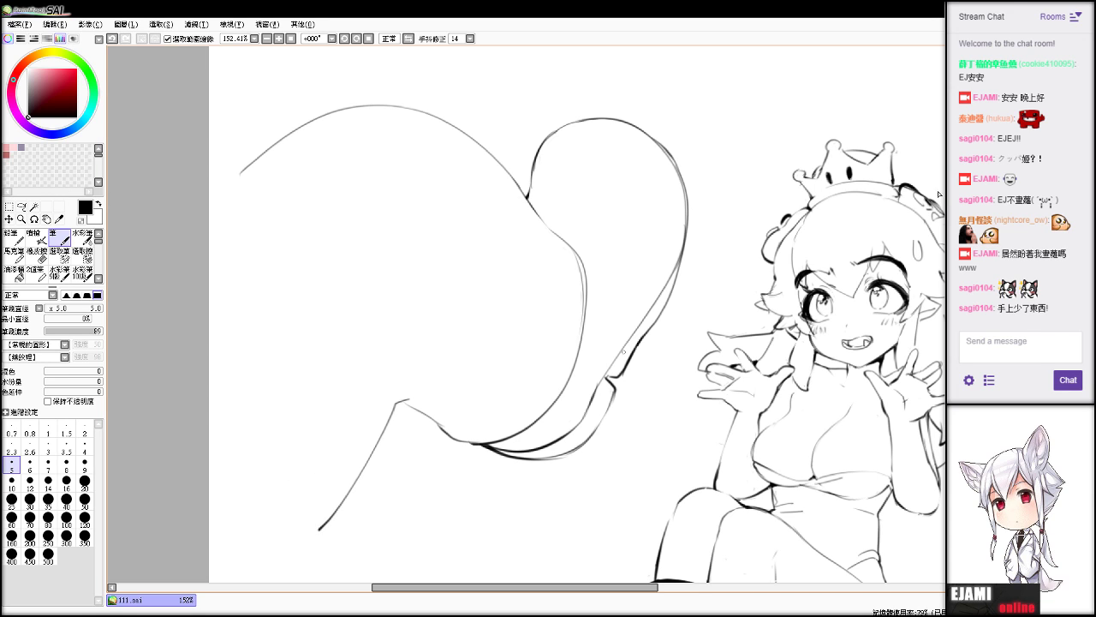
Extend the far end of the large arc out to the canvas edge.
scroll(548, 310, down, 6)
scroll(548, 310, up, 7)
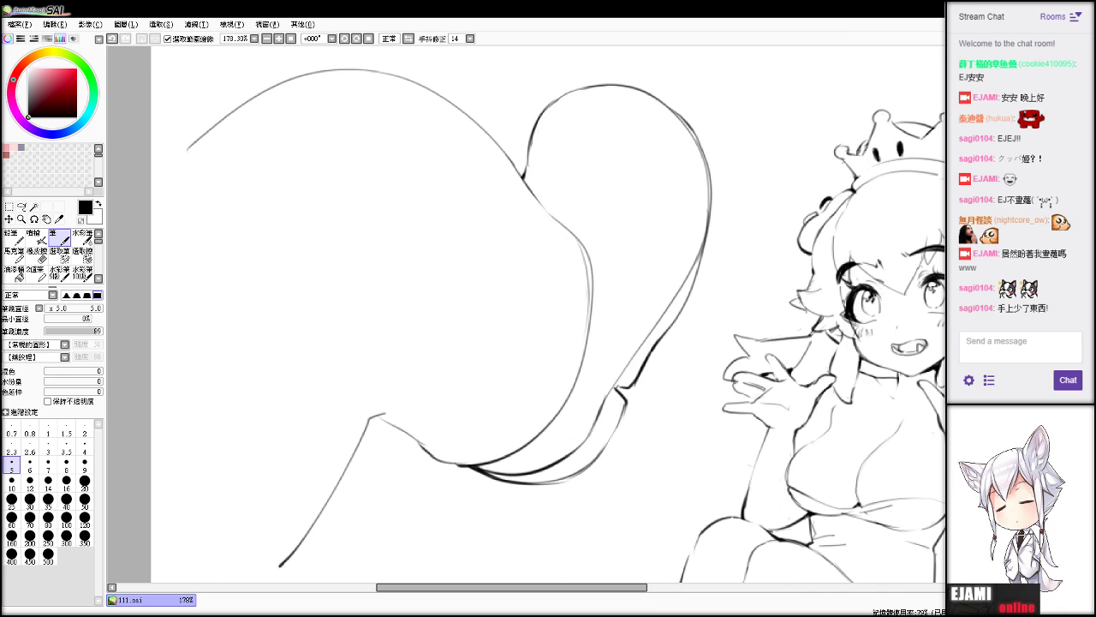
scroll(549, 310, up, 4)
scroll(548, 315, down, 4)
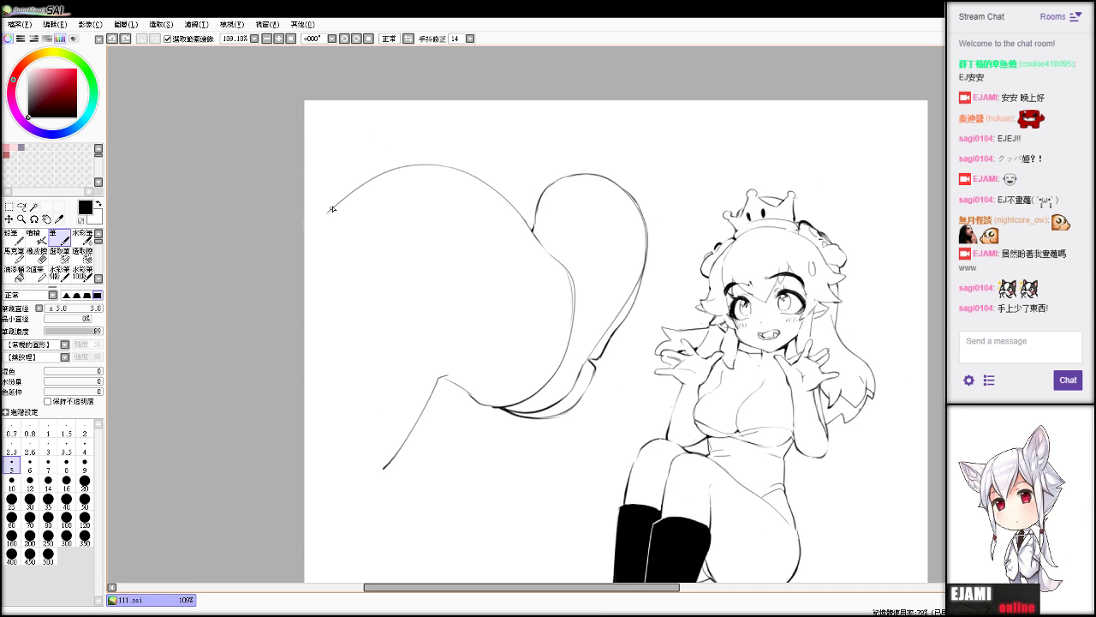
mouse_move(332, 209)
mouse_down()
mouse_move(312, 228)
mouse_move(342, 207)
mouse_up()
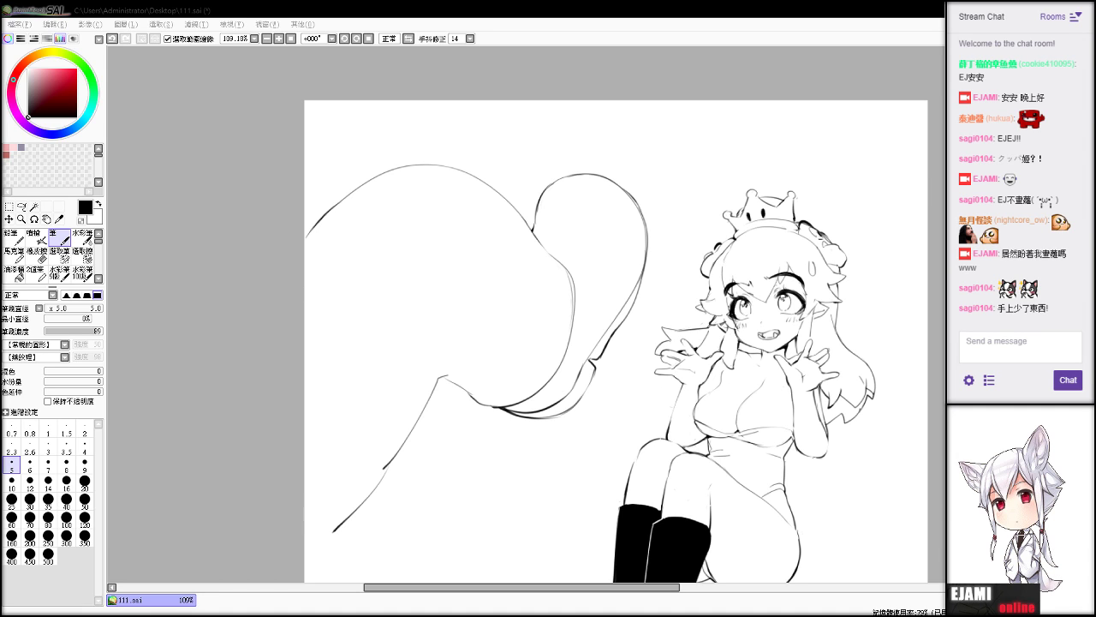
Redraw the lower end of the diagonal line so it curves out to the canvas edge, and add a short crease from its upper corner.
key(e)
key(ctrl+z)
drag(409, 443, 304, 541)
key(n)
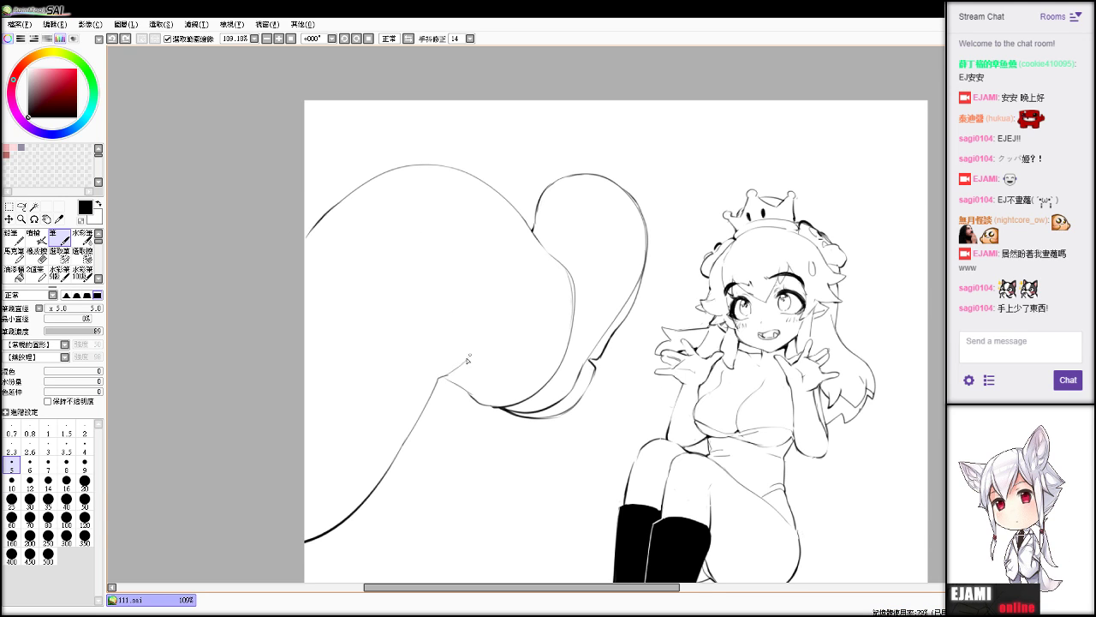
Redraw the large boot-like shape's front curve as an outer line beside the existing inner one, and clean its lower end with the eraser.
key(ctrl+z)
drag(572, 287, 541, 392)
key(ctrl+z)
mouse_move(570, 281)
mouse_down()
mouse_move(525, 400)
mouse_move(505, 407)
mouse_up()
key(ctrl+z)
key(ctrl+z)
drag(570, 272, 576, 346)
key(e)
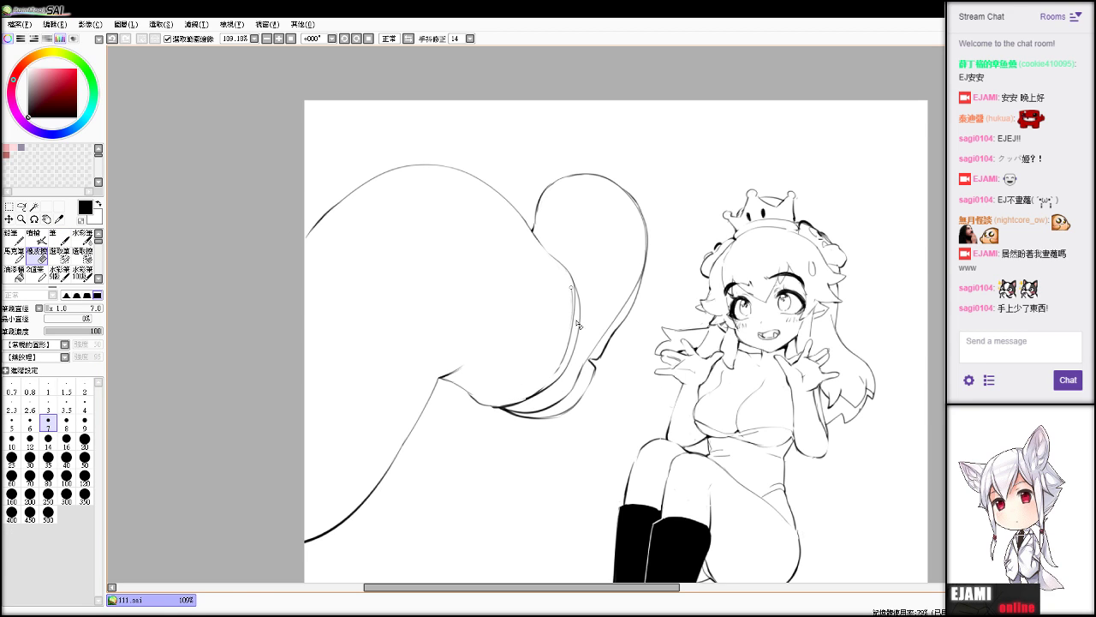
mouse_move(501, 404)
mouse_down()
mouse_move(537, 383)
mouse_move(514, 400)
mouse_up()
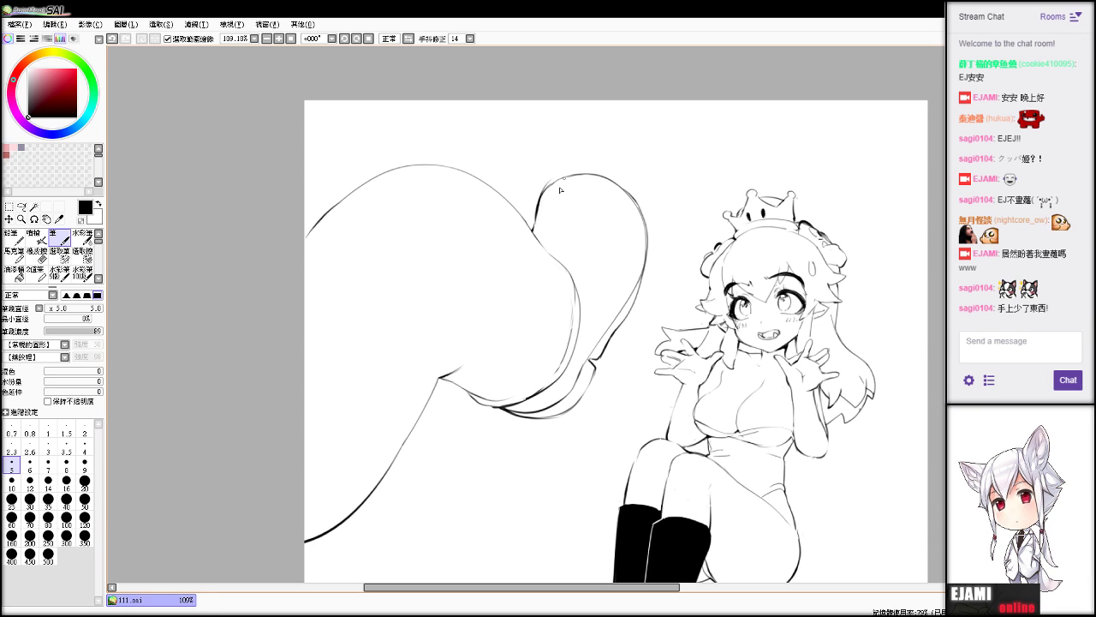
Retouch the upper edge of the large shape's rounded lobe with brush and eraser, adding a small mark just inside it.
key(e)
mouse_move(541, 215)
mouse_down()
mouse_move(552, 186)
mouse_move(588, 182)
mouse_move(543, 206)
mouse_up()
key(b)
key(ctrl+z)
key(e)
key(ctrl+z)
key(b)
key(ctrl+z)
key(e)
key(b)
key(e)
key(b)
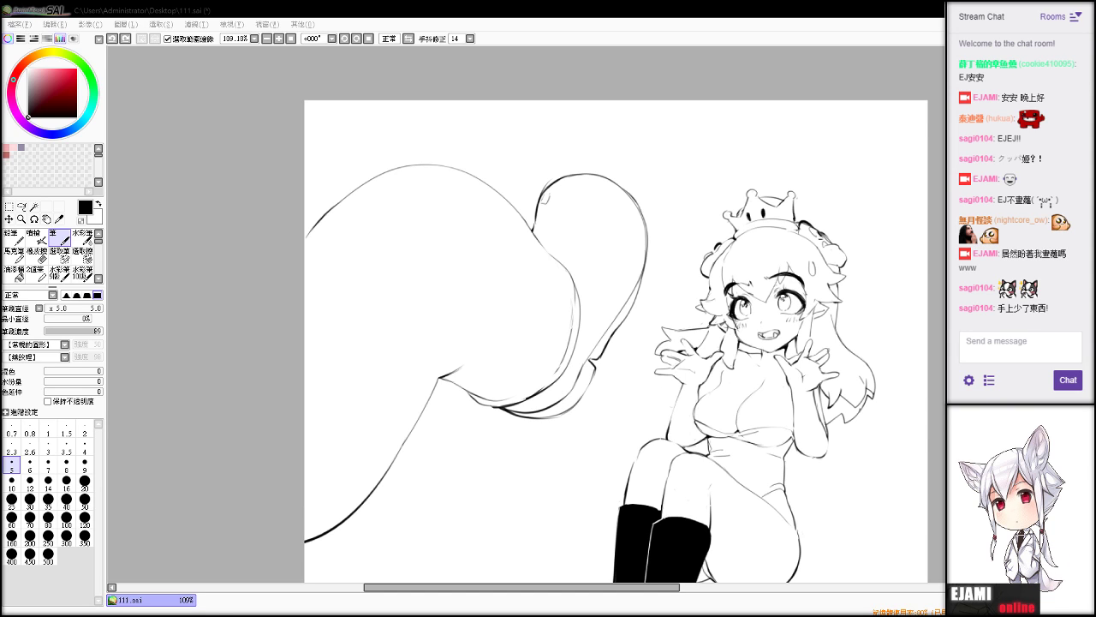
click(837, 225)
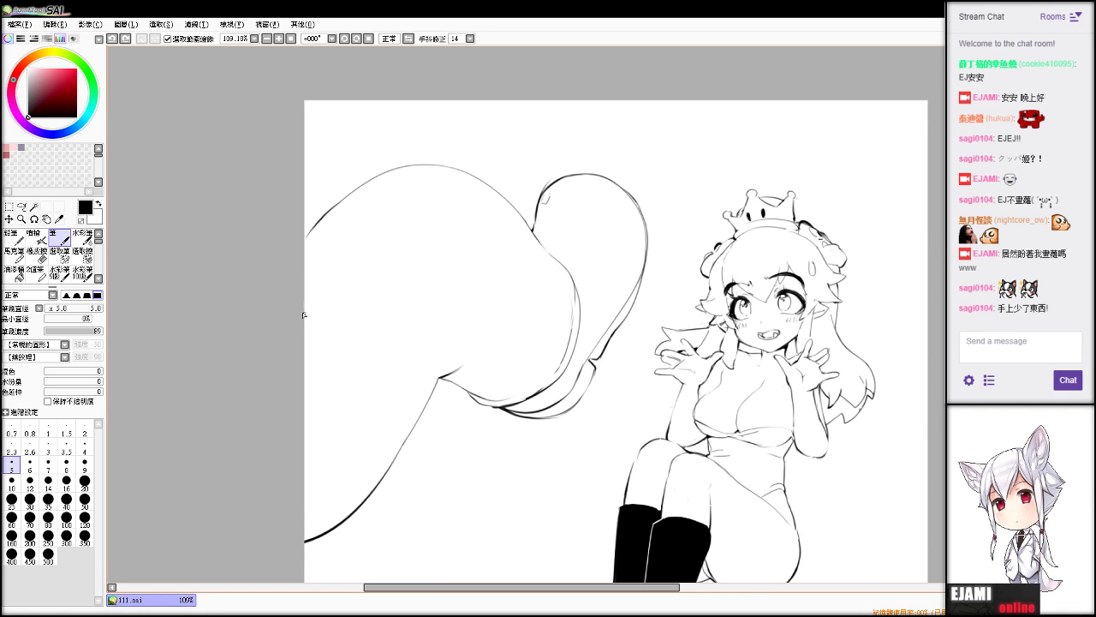
Draw an inner contour alongside the large shape's long diagonal, continuing past the crease to a peak, and add a faint arc by the canvas edge.
mouse_move(305, 315)
mouse_down()
mouse_move(346, 449)
mouse_move(337, 443)
mouse_move(334, 493)
mouse_up()
key(ctrl+z)
key(alt+Tab)
key(ctrl+z)
mouse_move(314, 529)
mouse_down()
mouse_move(393, 450)
mouse_move(436, 356)
mouse_up()
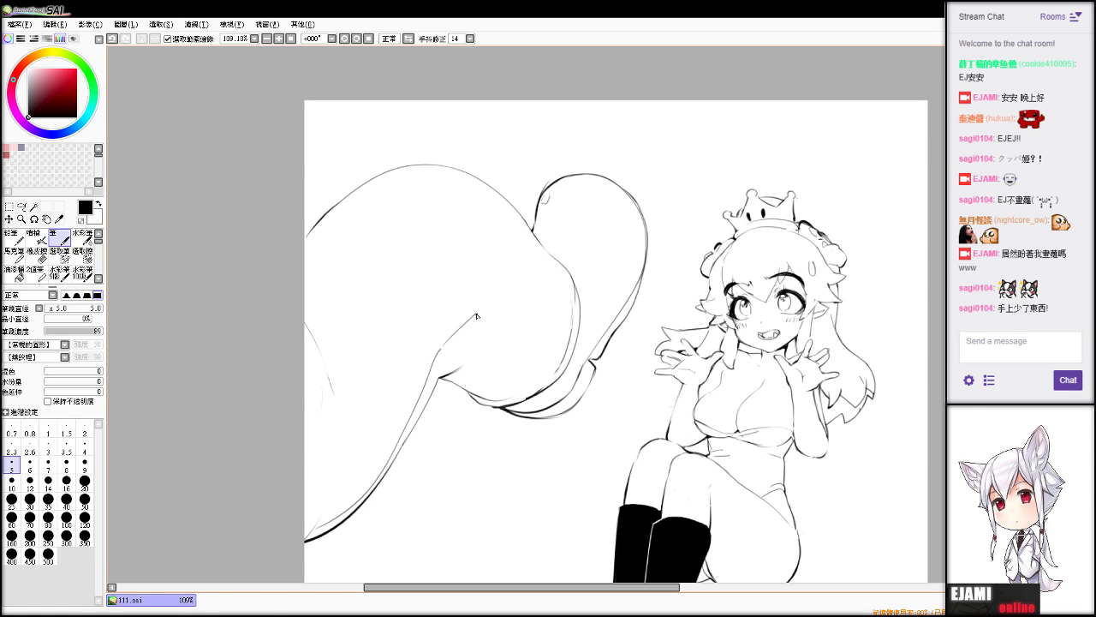
drag(451, 339, 496, 298)
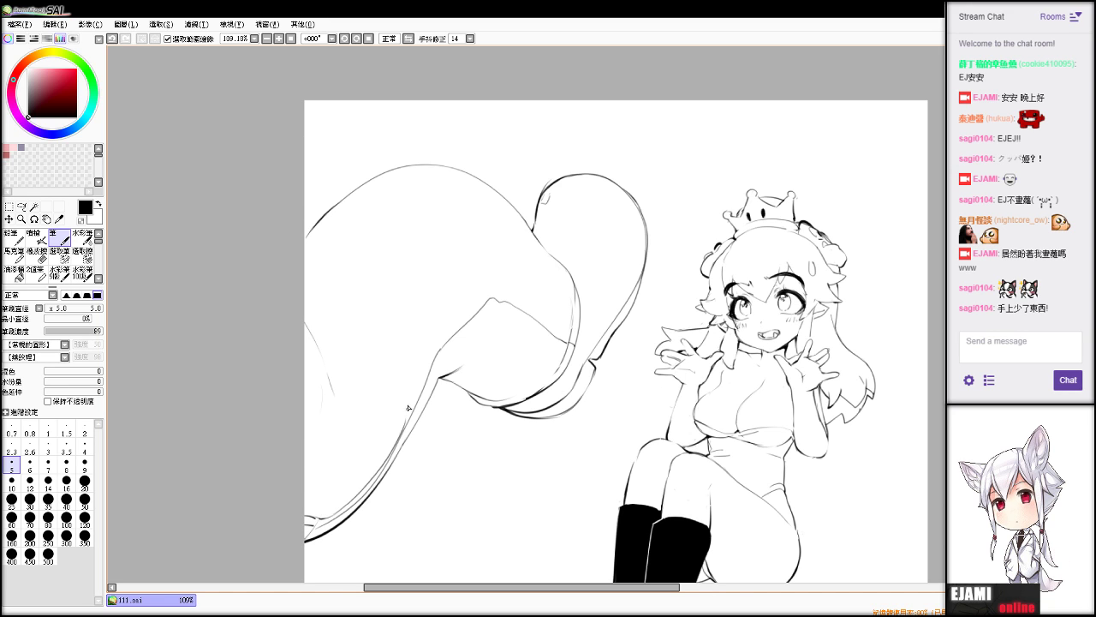
Double the inner contour into a narrow band out to the front curve, and refine the faint arc by the canvas edge.
mouse_move(330, 516)
mouse_down()
mouse_move(372, 477)
mouse_move(438, 347)
mouse_up()
drag(485, 301, 492, 296)
key(ctrl+z)
drag(541, 319, 576, 342)
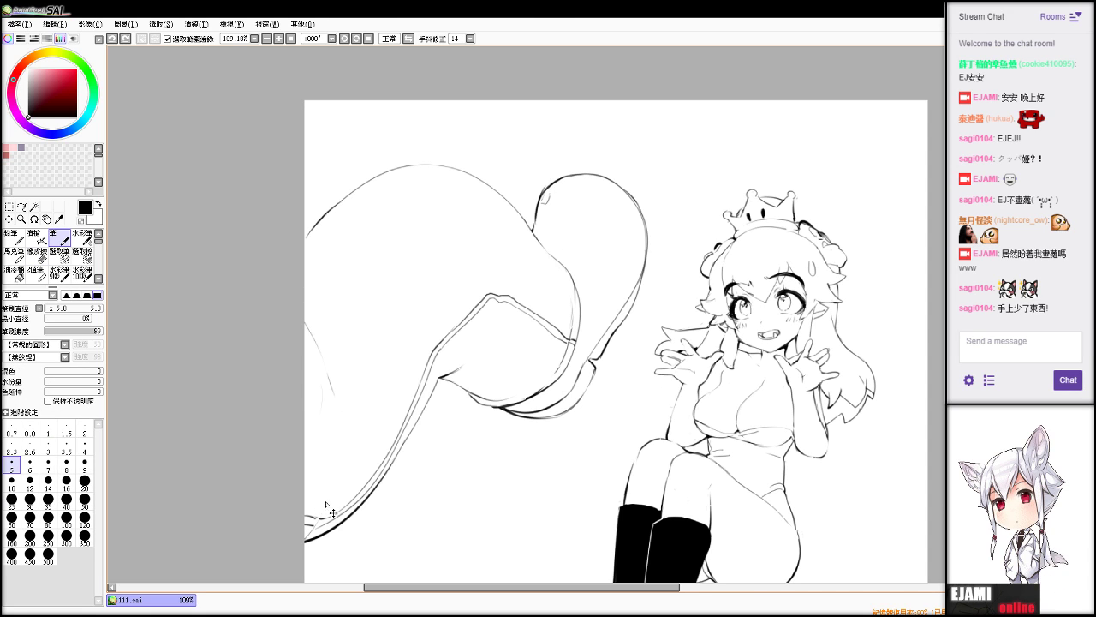
key(e)
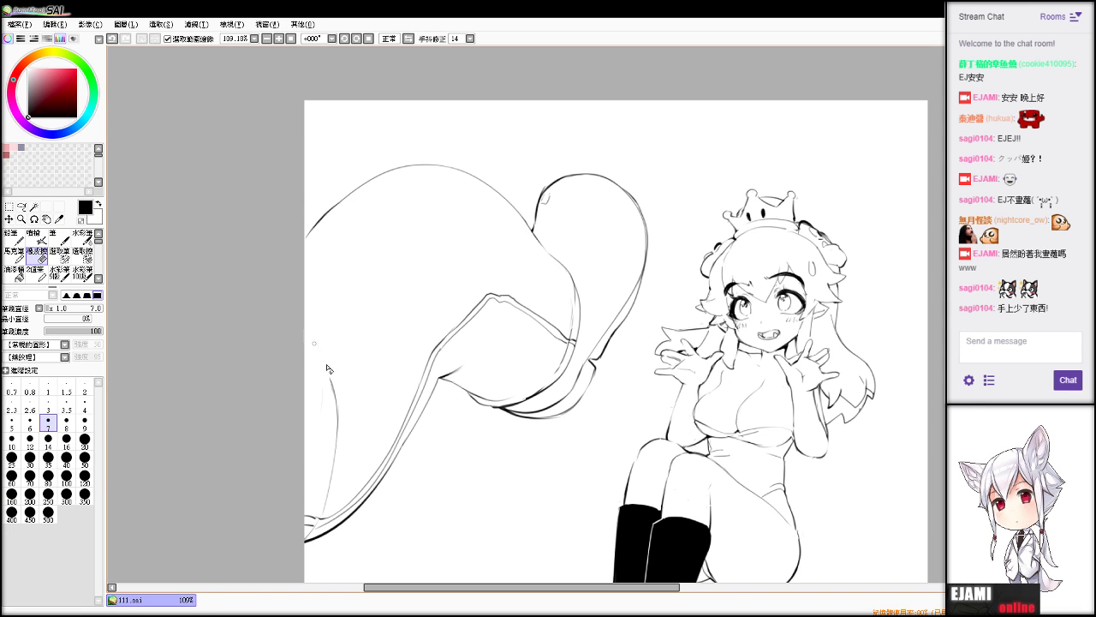
key(n)
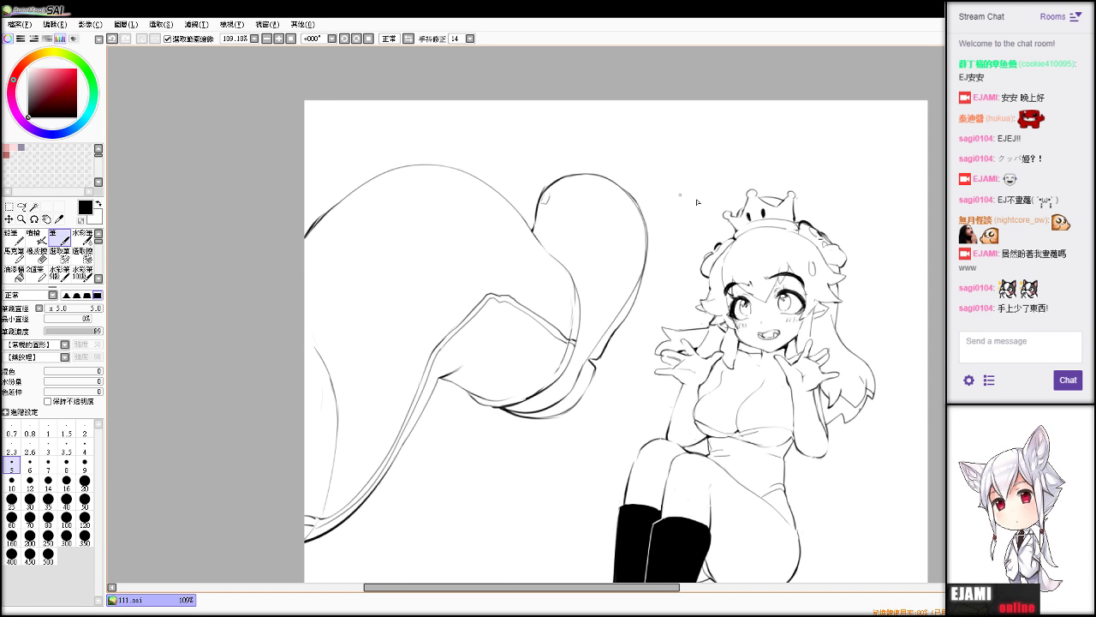
Draw a new shin outline for the character's far leg, running from the knee diagonally down and away from the boots.
drag(651, 360, 448, 253)
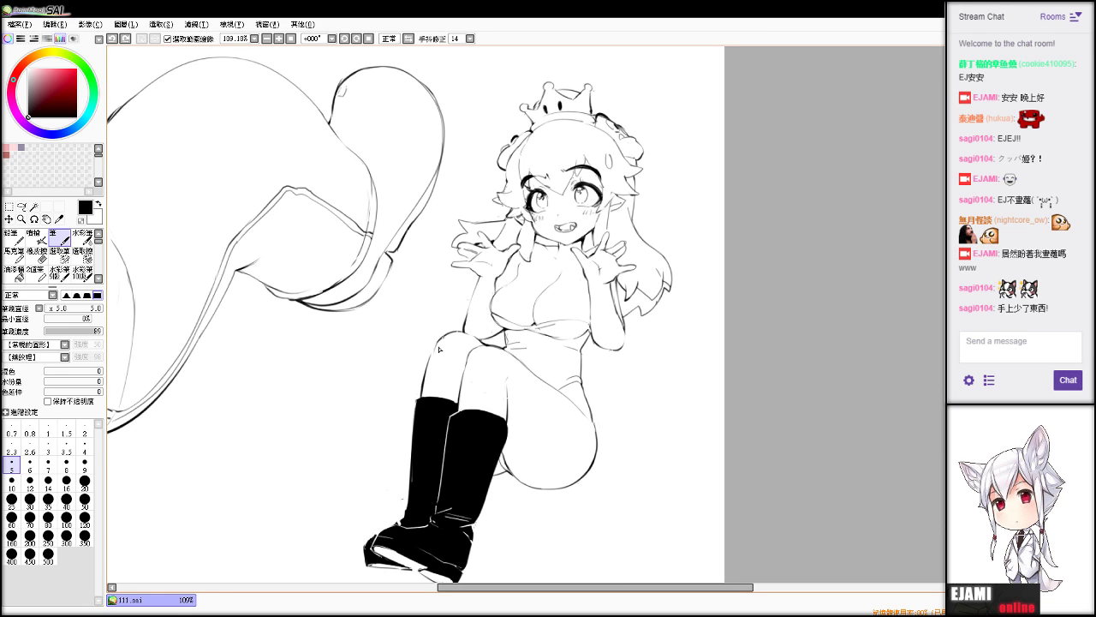
drag(446, 336, 368, 469)
key(ctrl+a)
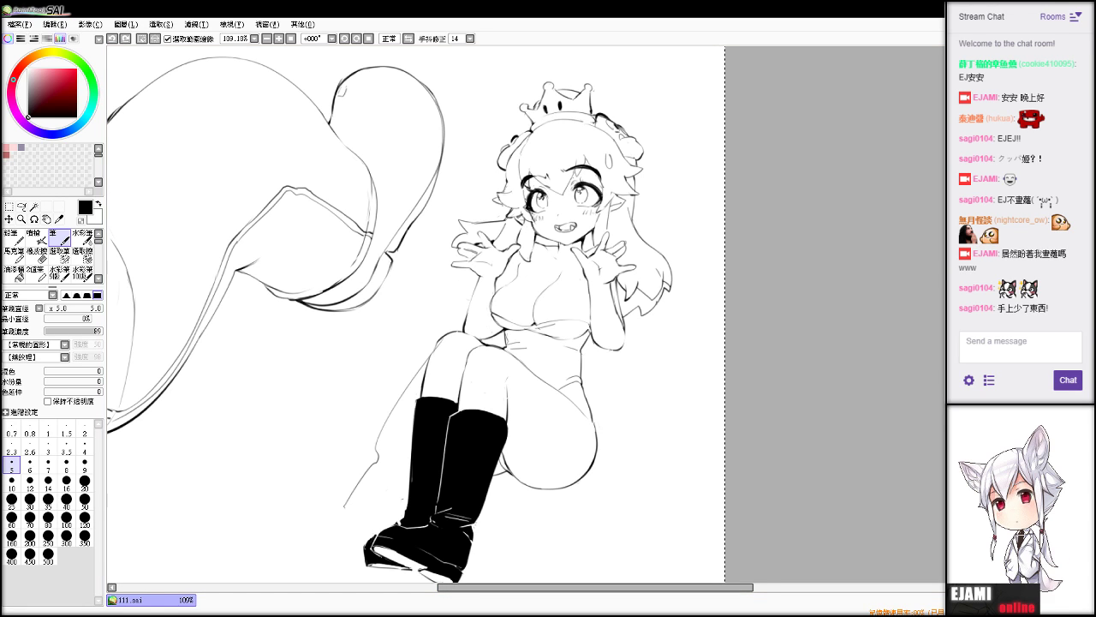
key(ctrl+d)
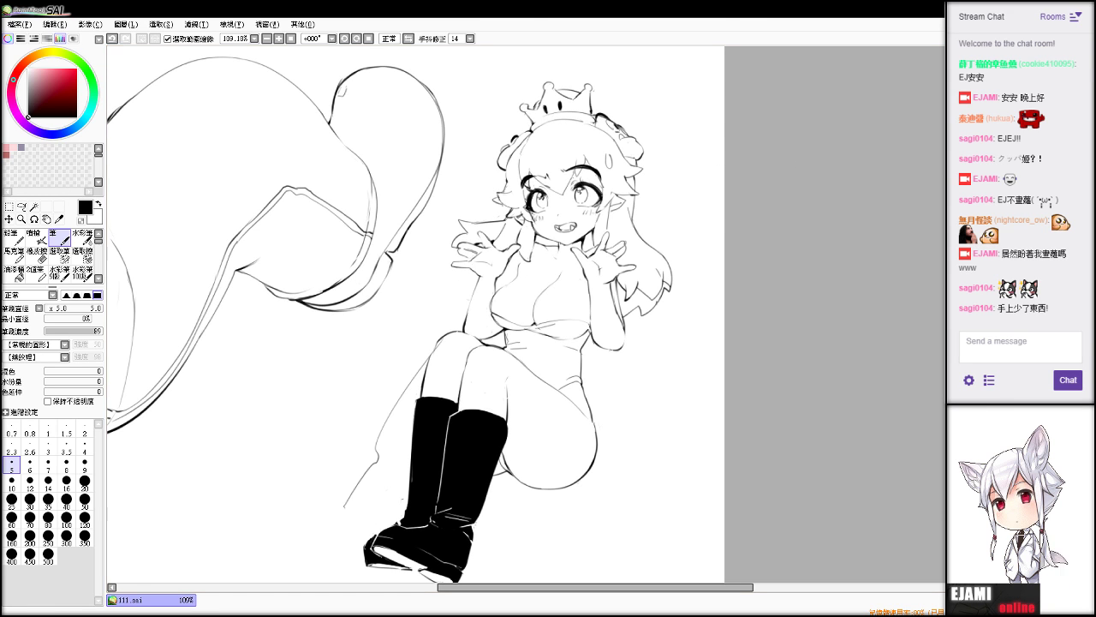
scroll(546, 314, down, 1)
mouse_move(514, 342)
mouse_down()
mouse_move(515, 285)
mouse_move(546, 277)
mouse_up()
Set the eraser size to 17 and erase the far leg's old outline and its black boot, leaving the near boot intact.
key(e)
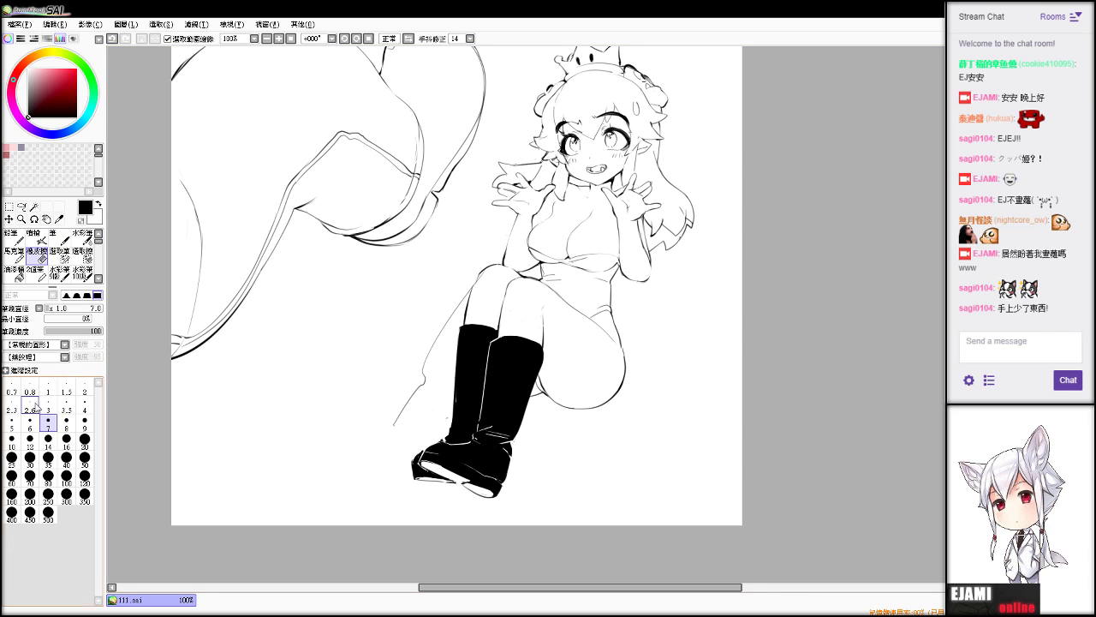
click(57, 308)
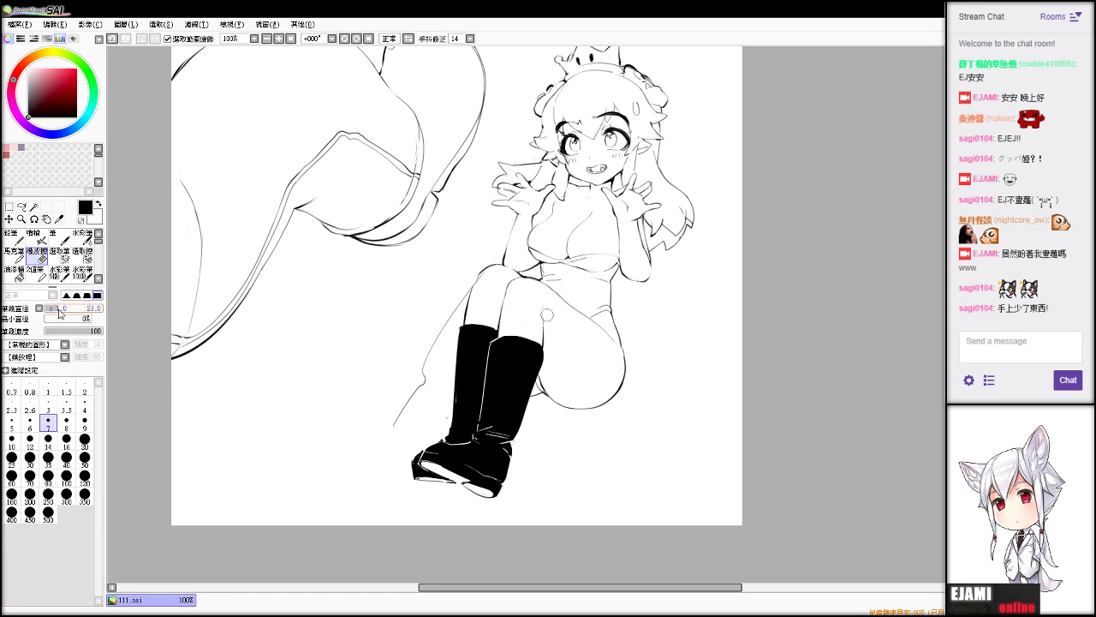
click(160, 25)
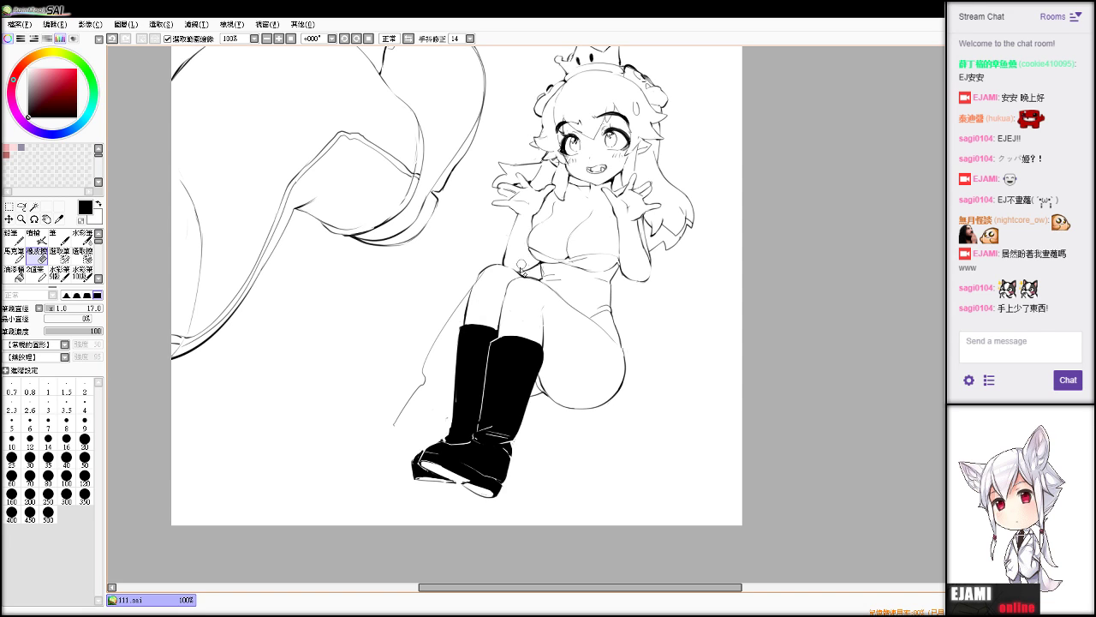
drag(475, 287, 456, 363)
key(ctrl+z)
mouse_move(471, 326)
mouse_down()
mouse_move(454, 401)
mouse_move(478, 348)
mouse_move(471, 408)
mouse_move(486, 340)
mouse_move(475, 413)
mouse_move(476, 390)
mouse_move(442, 436)
mouse_move(475, 421)
mouse_up()
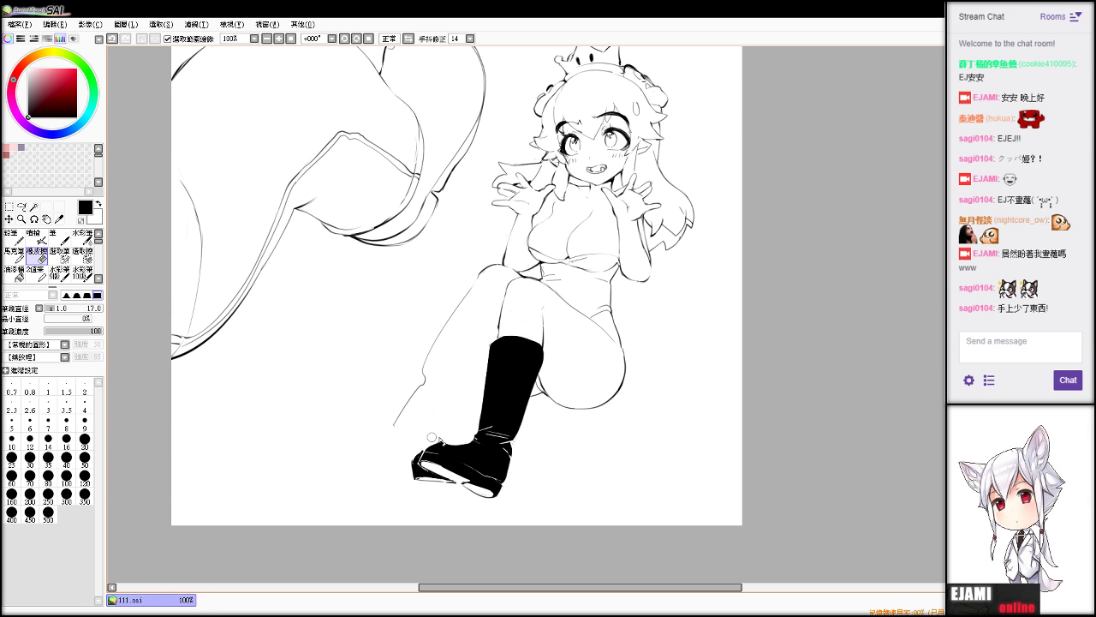
drag(410, 455, 423, 472)
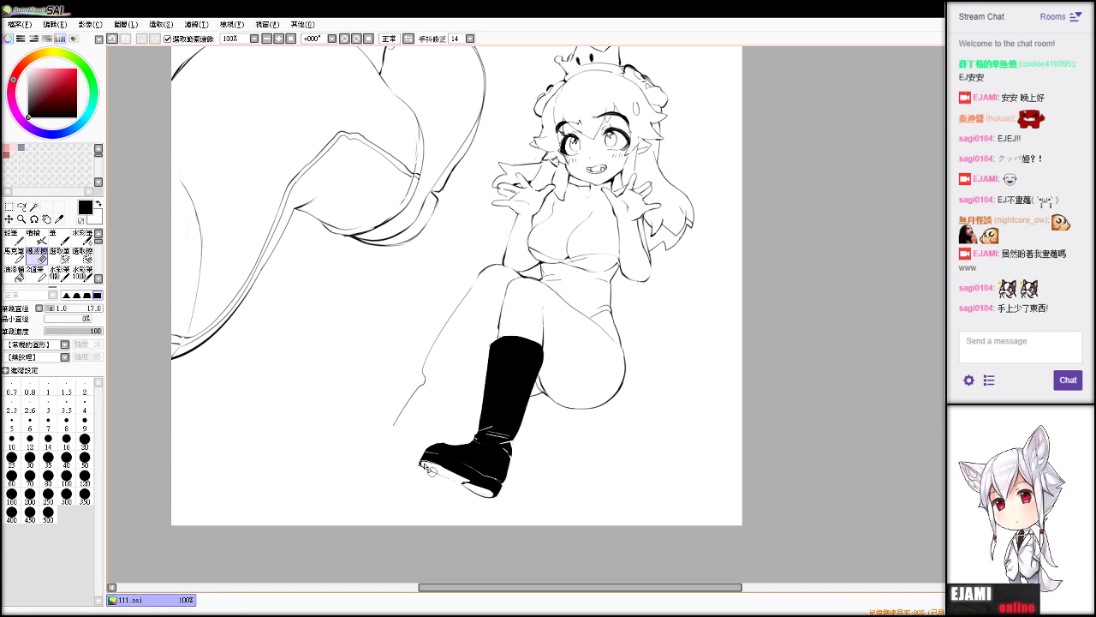
Try drawing a rounded foot outline at the lower end of the far leg's new shin line.
key(n)
key(ctrl+z)
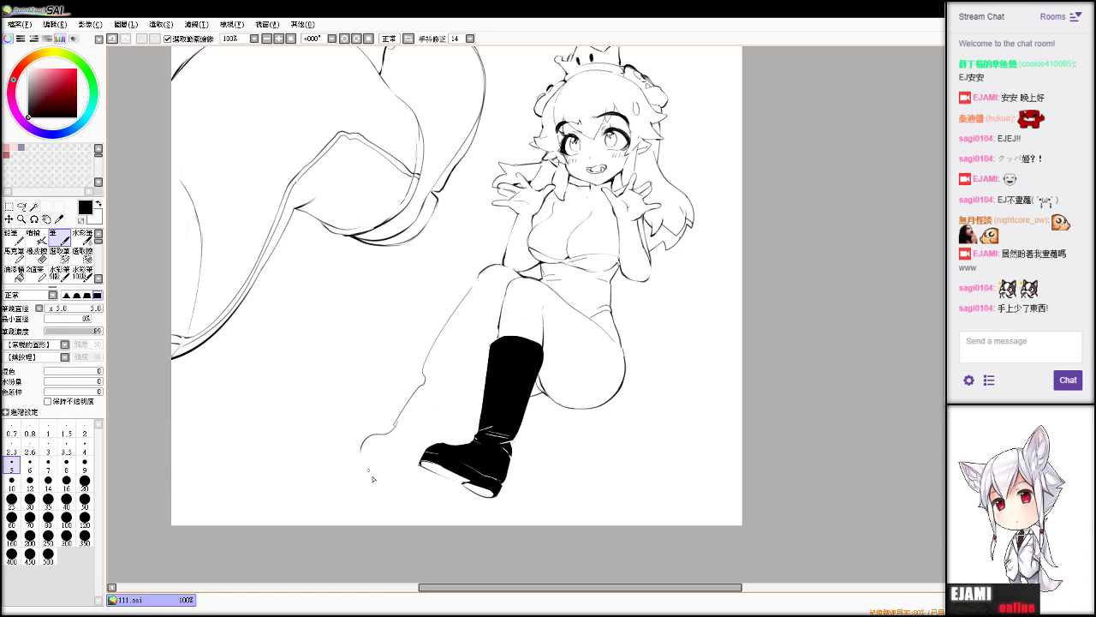
drag(362, 450, 394, 468)
key(ctrl+z)
key(ctrl+z)
Erase the lower part of the far leg's shin line together with the foot outline.
key(e)
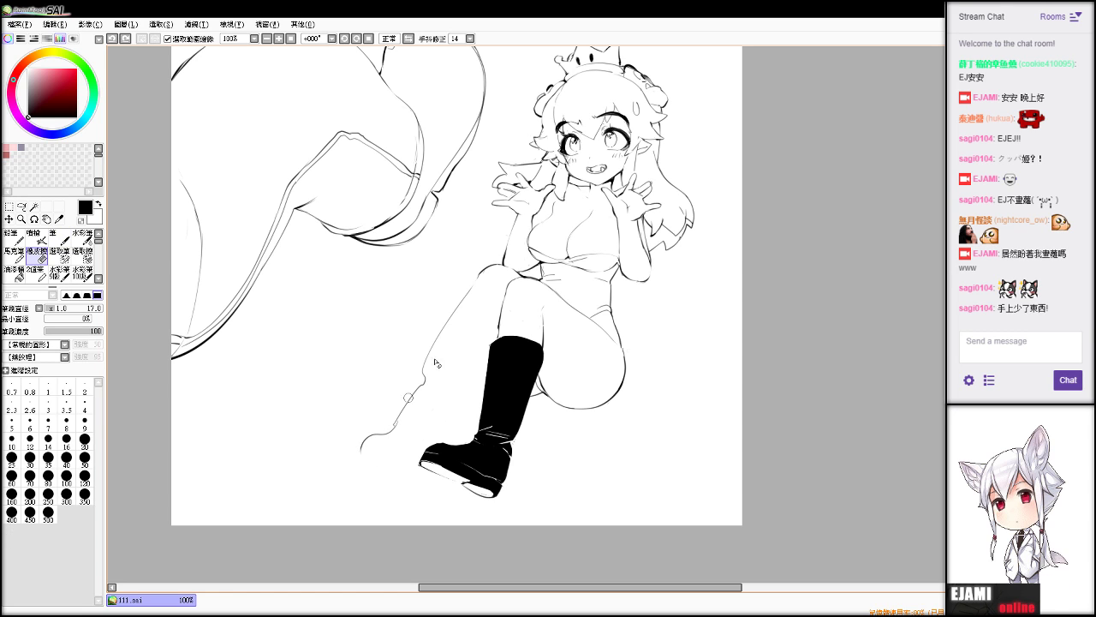
drag(428, 369, 395, 435)
key(n)
drag(424, 371, 425, 362)
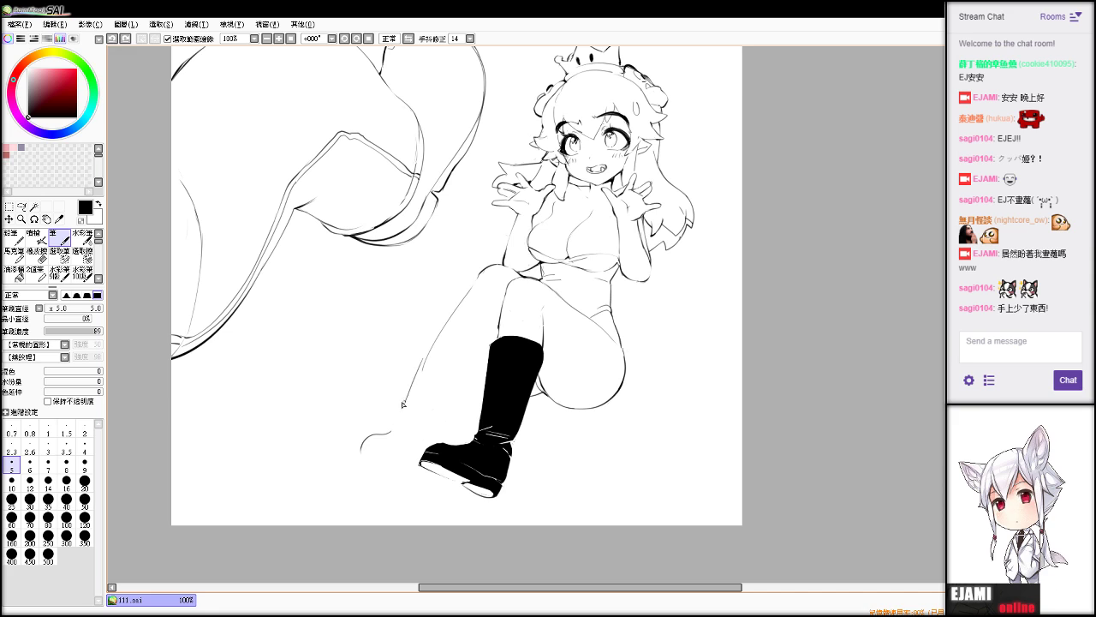
key(ctrl+z)
key(ctrl+z)
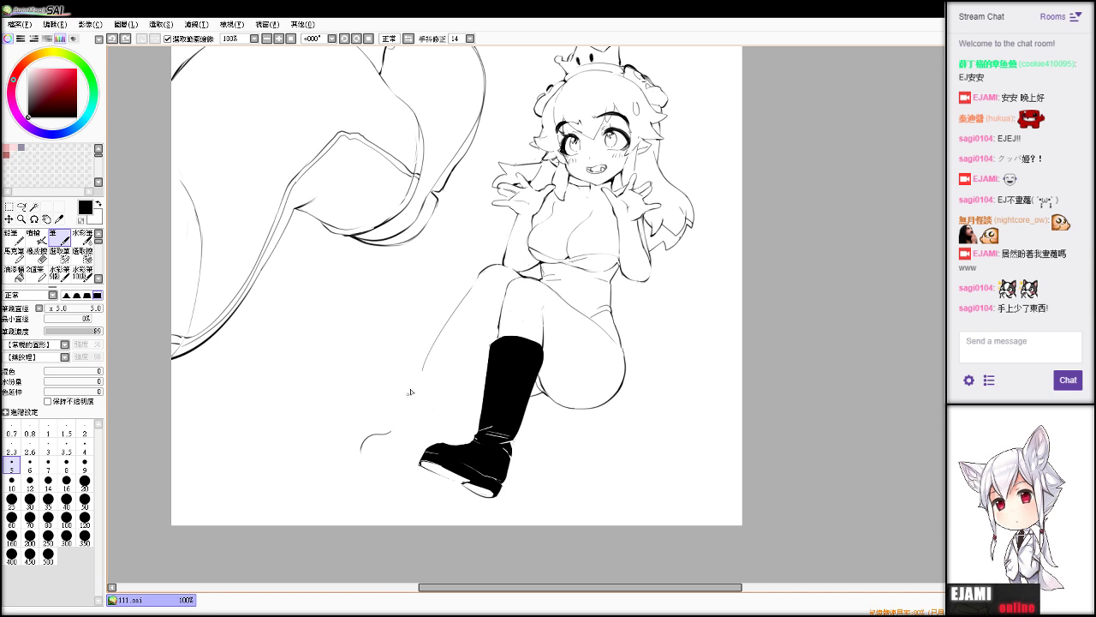
key(e)
mouse_move(353, 463)
mouse_down()
mouse_move(398, 438)
mouse_move(367, 438)
mouse_move(385, 412)
mouse_up()
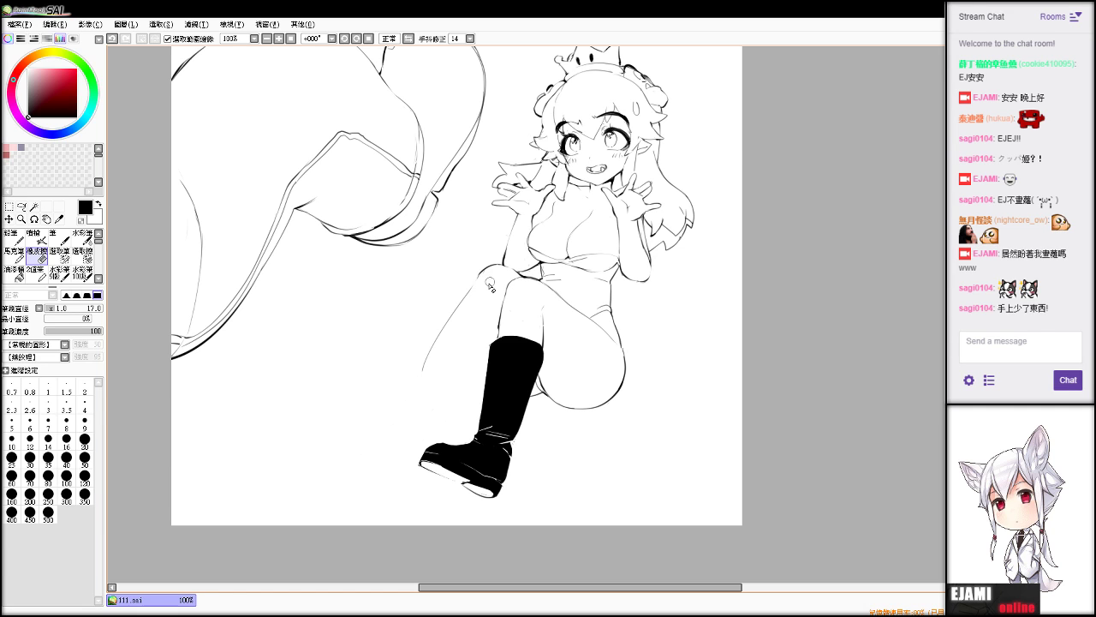
Draw the far boot's shaft with a front line down to the ankle, a curved cuff below the knee and a back line.
key(n)
drag(431, 361, 422, 380)
drag(442, 341, 409, 397)
key(ctrl+z)
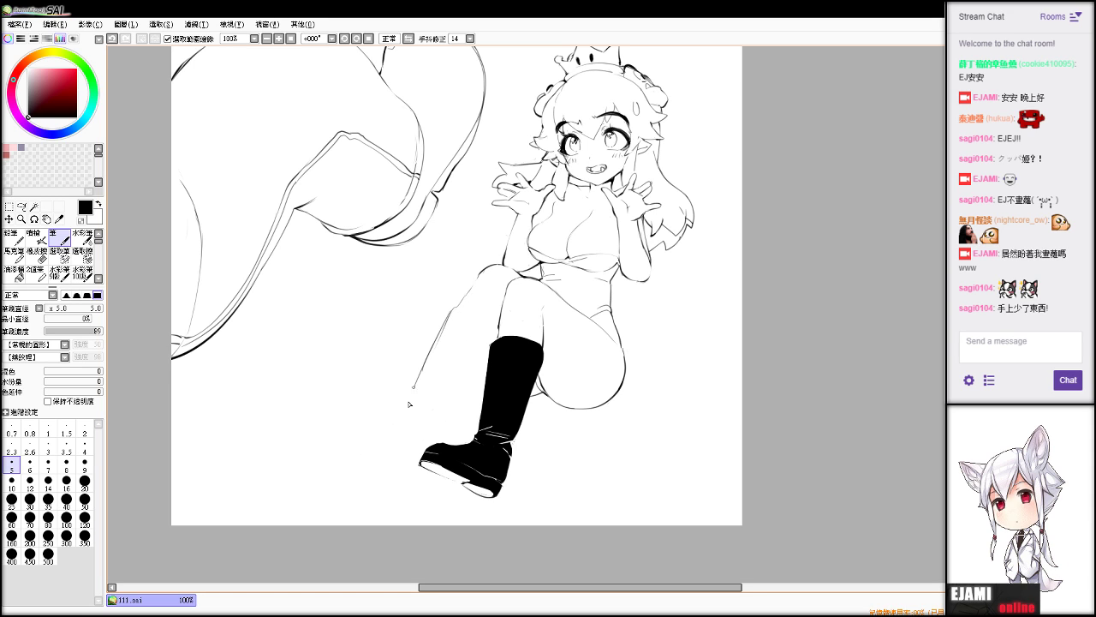
drag(414, 387, 402, 414)
mouse_move(454, 310)
mouse_down()
mouse_move(497, 340)
mouse_move(432, 424)
mouse_up()
key(ctrl+z)
Draw the far boot's rounded toe, a sole line running to the near boot, and the short heel line behind it.
mouse_move(399, 417)
mouse_down()
mouse_move(378, 454)
mouse_move(383, 435)
mouse_move(379, 447)
mouse_move(413, 429)
mouse_move(420, 448)
mouse_move(385, 473)
mouse_move(375, 434)
mouse_move(412, 442)
mouse_up()
key(ctrl+z)
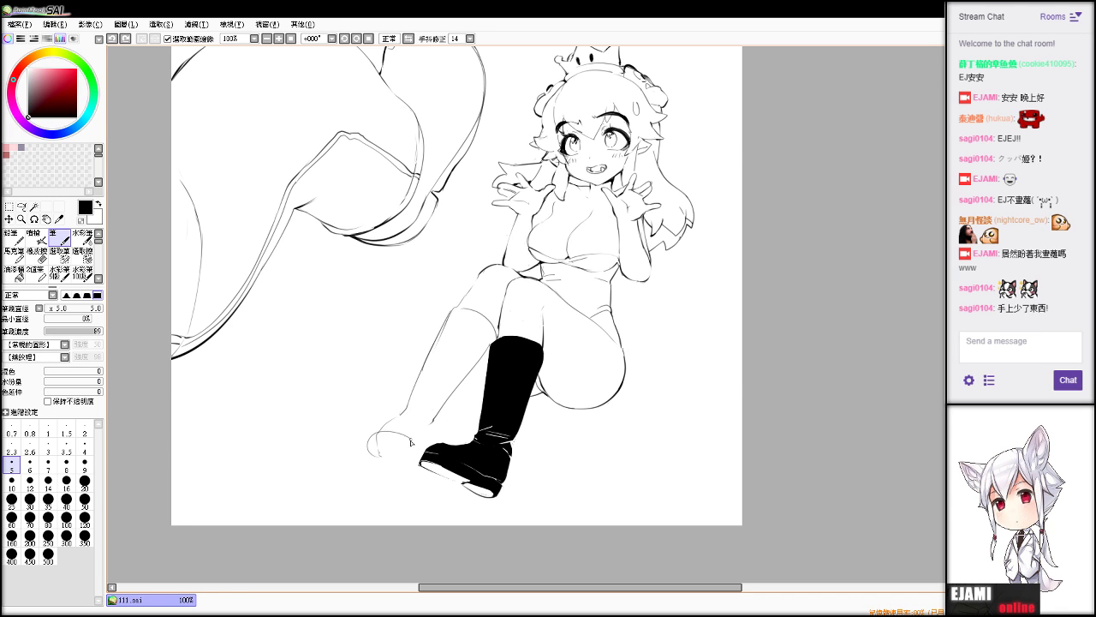
key(ctrl+z)
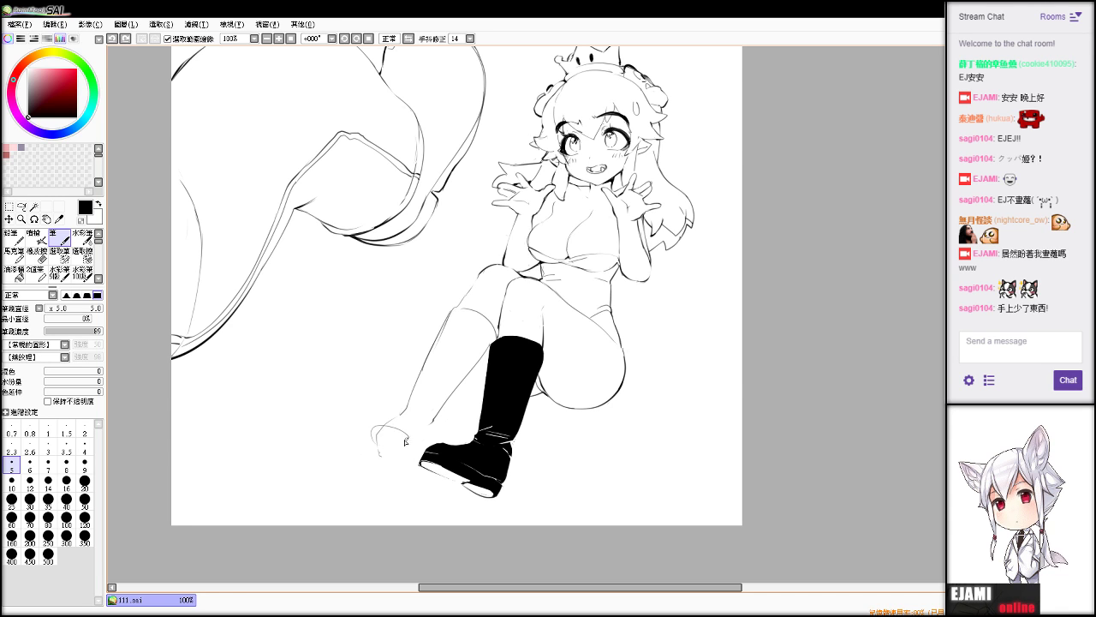
key(e)
key(n)
drag(390, 461, 418, 461)
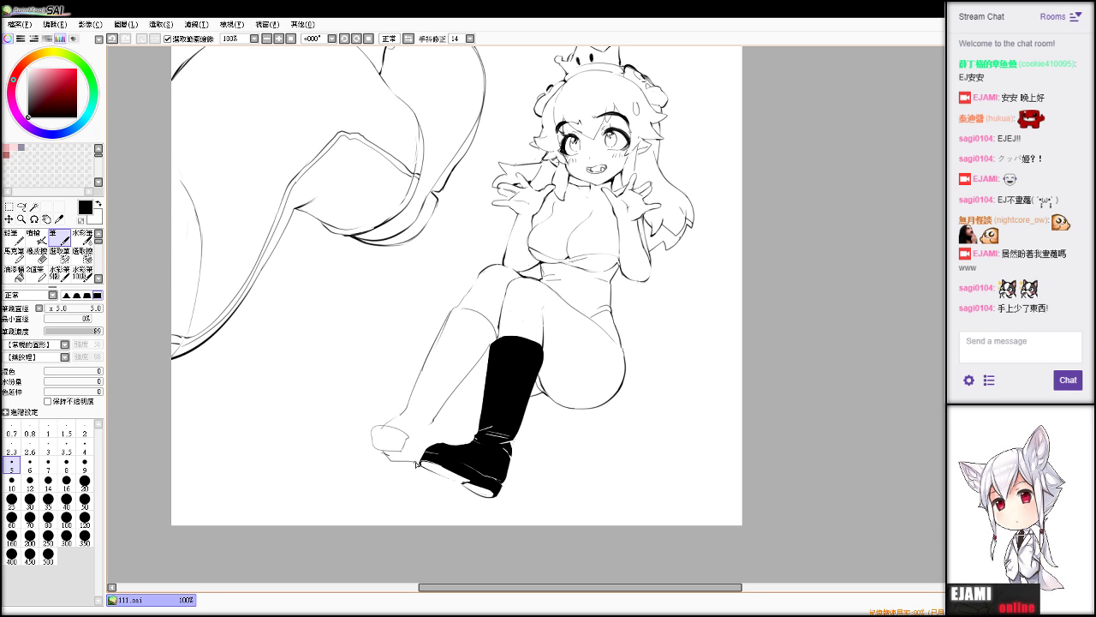
drag(432, 423, 427, 452)
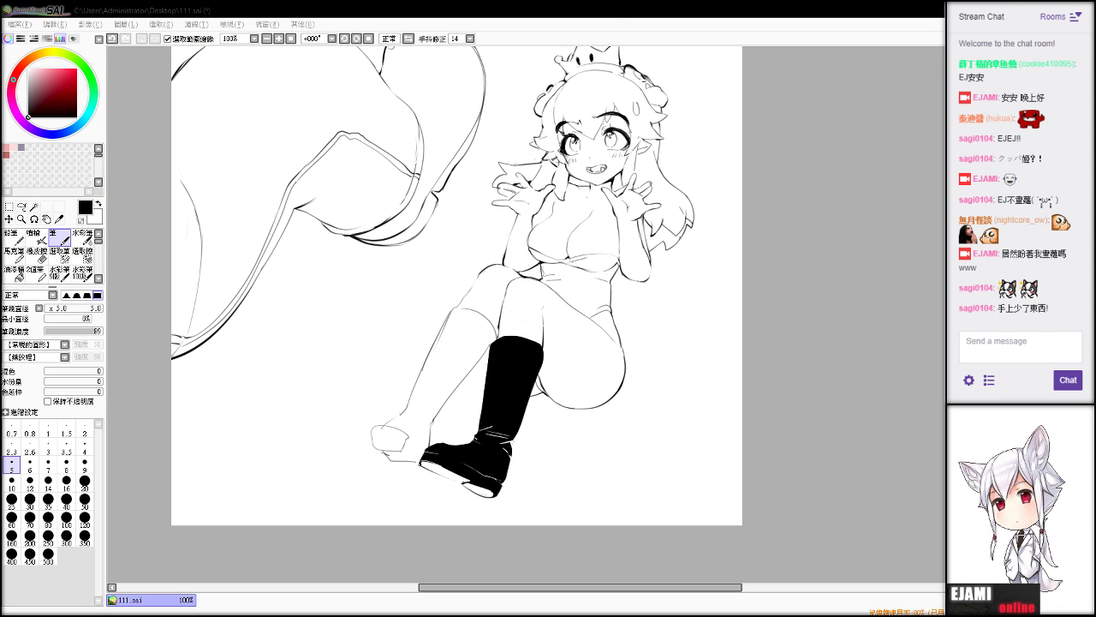
key(e)
key(b)
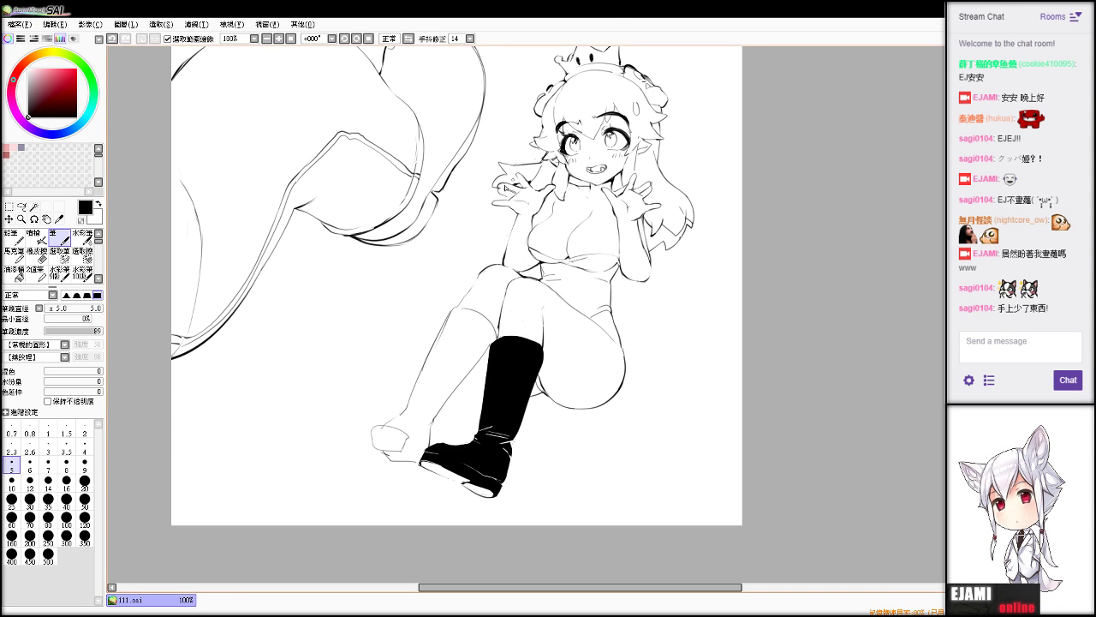
Rework the pointed lines behind the girl's raised left-side hand with the selection pen, deselect, and redraw them below the fingers.
click(61, 256)
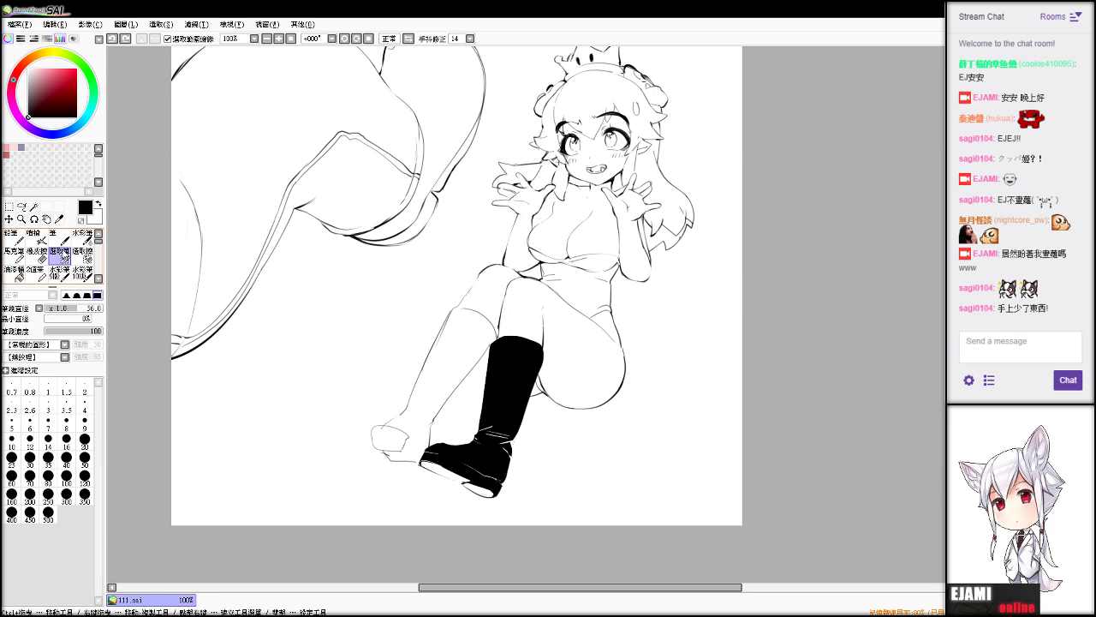
mouse_move(505, 162)
mouse_down()
mouse_move(496, 173)
mouse_move(500, 160)
mouse_move(535, 162)
mouse_move(502, 188)
mouse_move(510, 210)
mouse_move(497, 198)
mouse_move(507, 176)
mouse_up()
click(151, 25)
click(165, 37)
key(e)
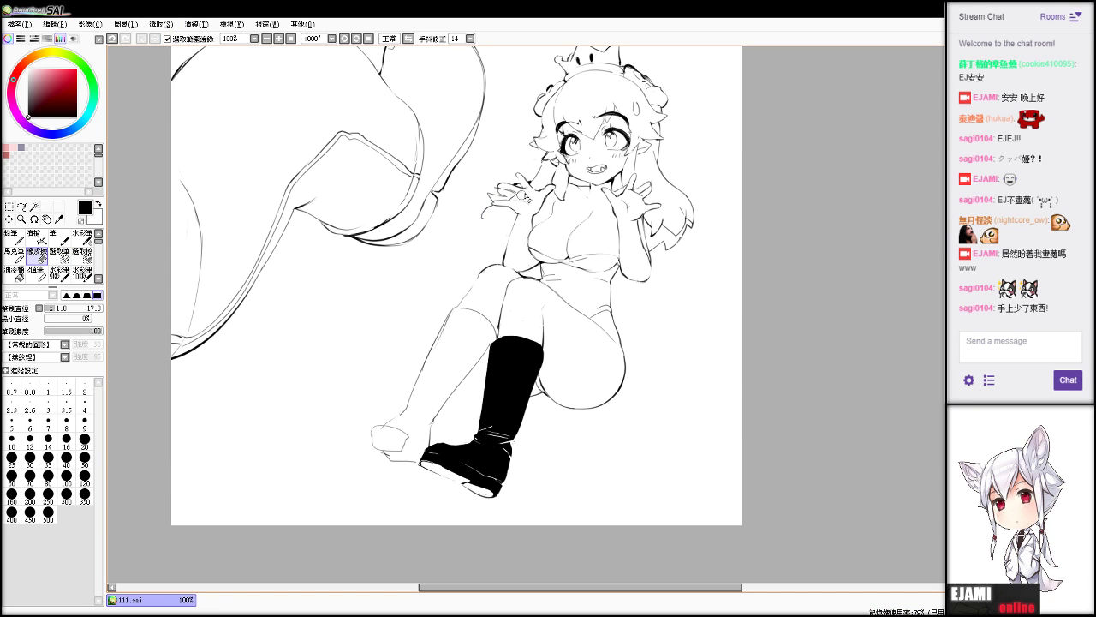
key(n)
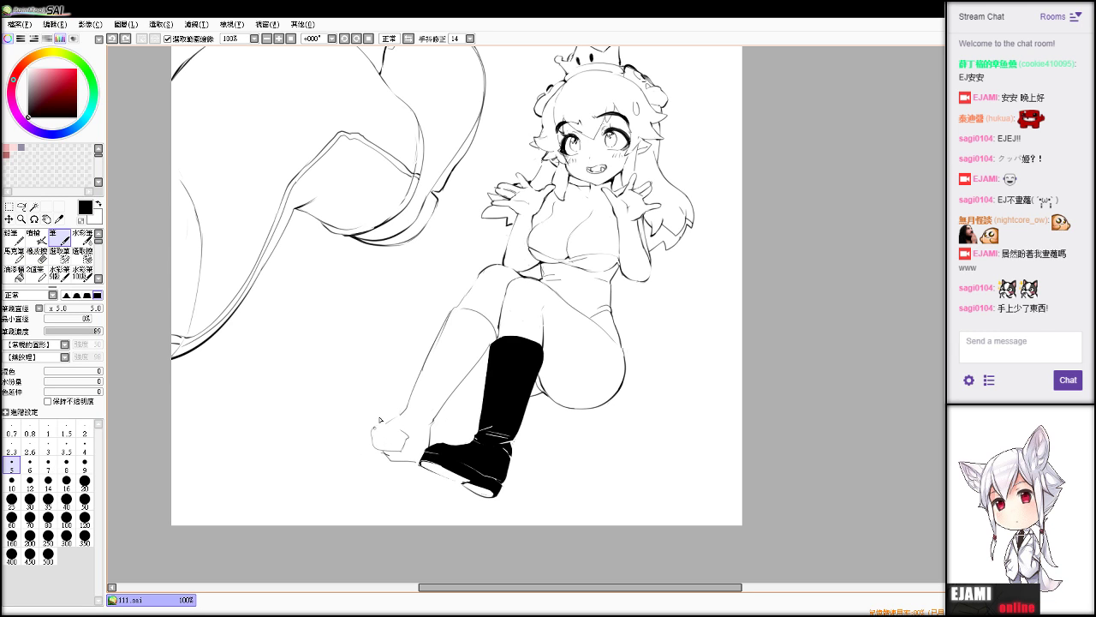
Close the outline of the unfilled left boot at the ankle, fill the boot solid black, and paint over the leftover gaps.
drag(380, 418, 408, 418)
click(16, 272)
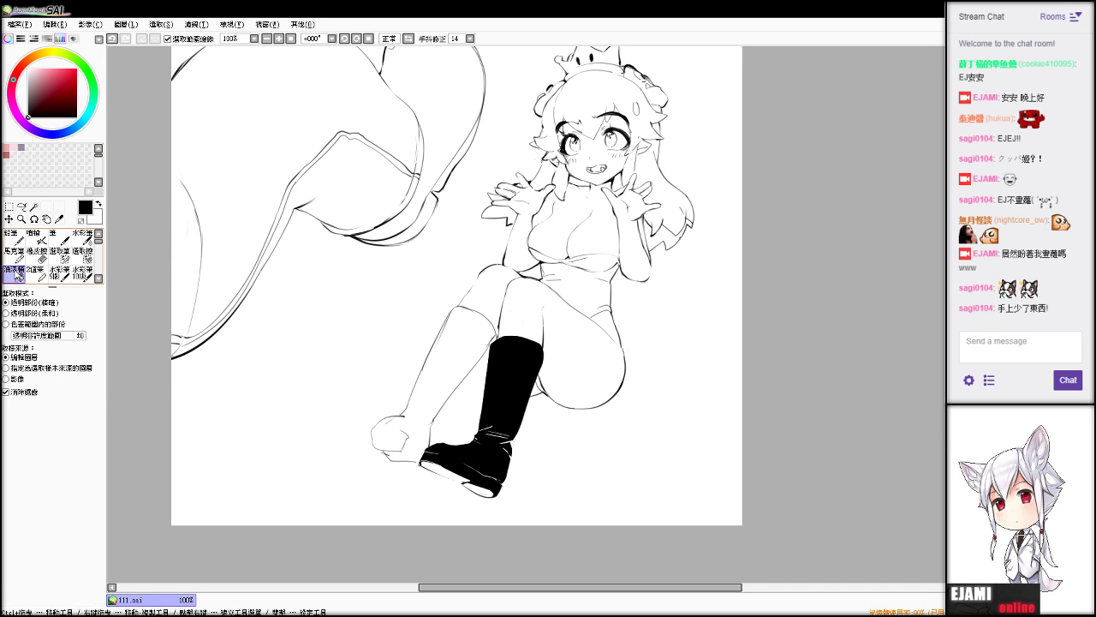
click(441, 380)
key(ctrl+z)
key(b)
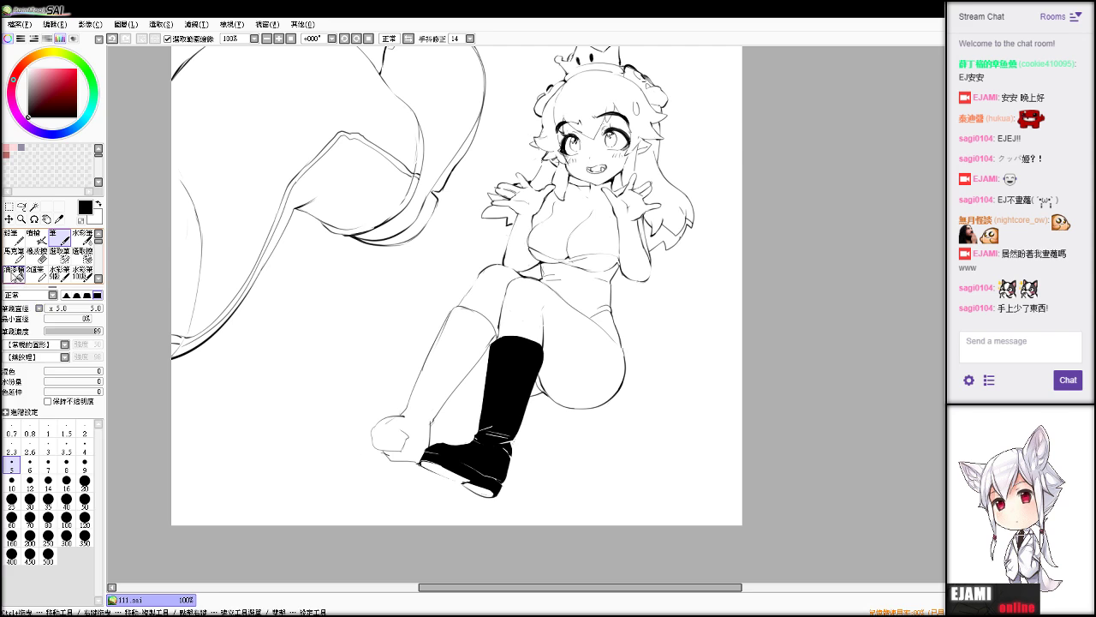
click(16, 272)
click(425, 401)
key(b)
drag(408, 448, 391, 449)
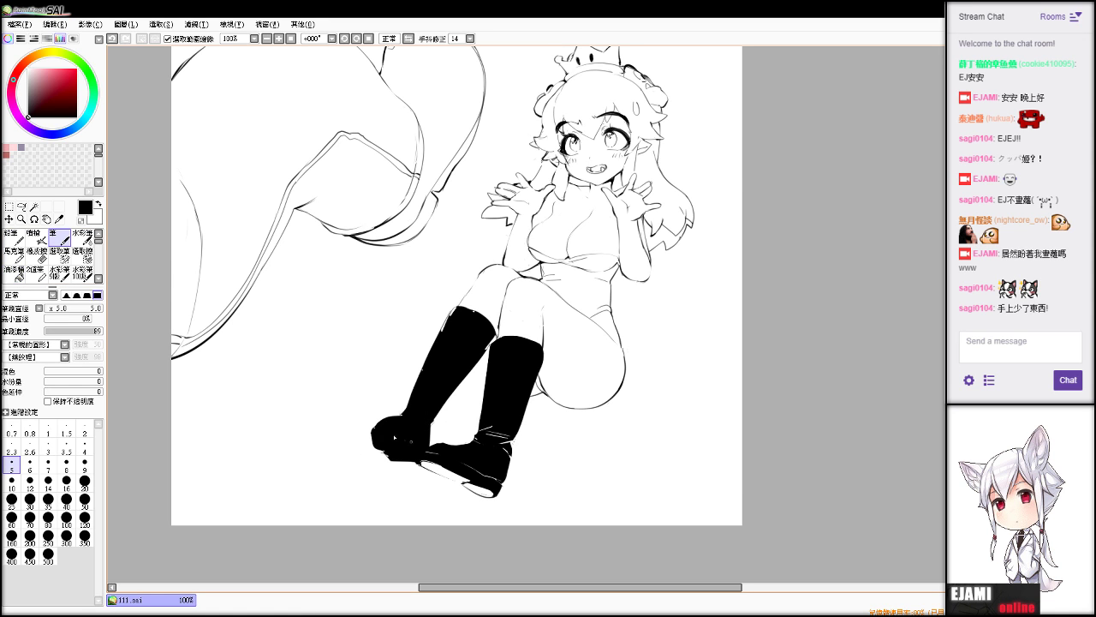
Touch up the top edges of both boots with brush and eraser, extending the right boot's cuff on its inner side.
drag(442, 331, 453, 311)
key(e)
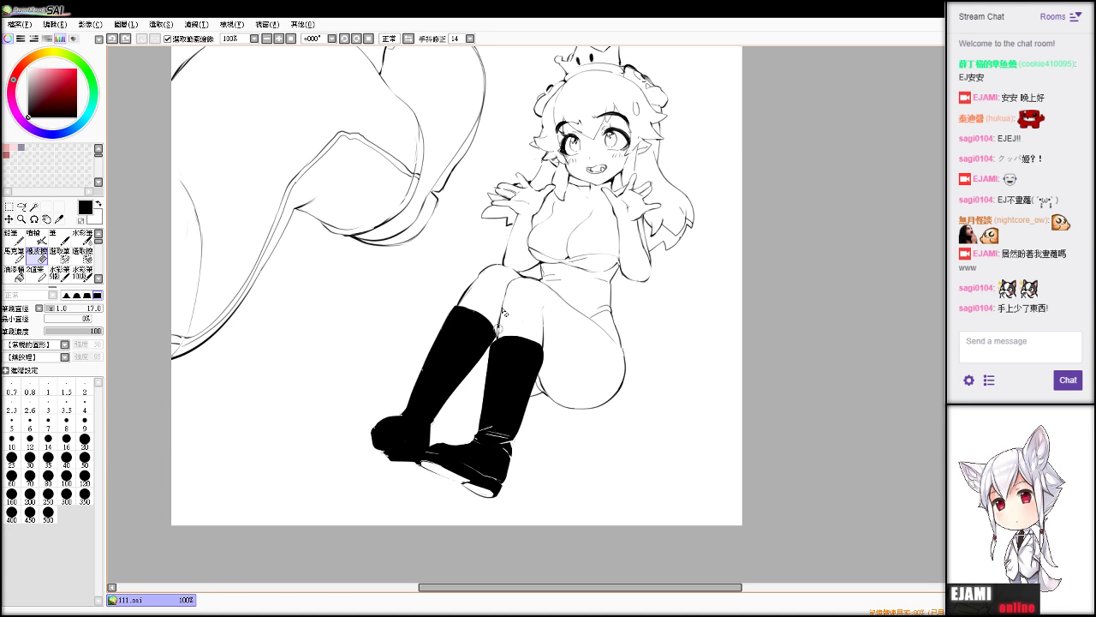
key(n)
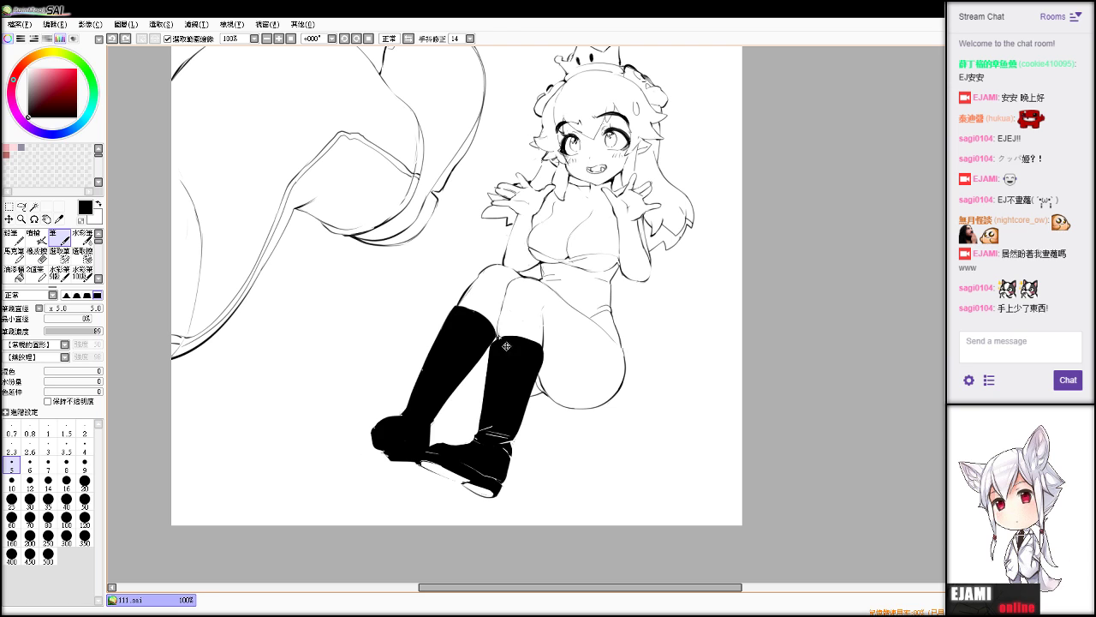
key(e)
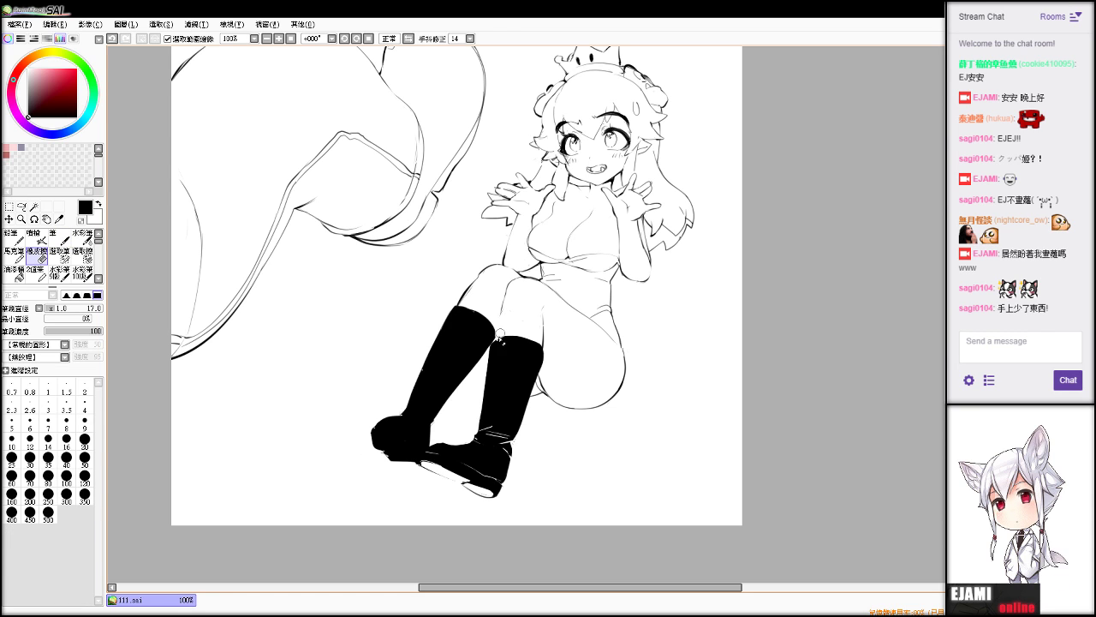
key(n)
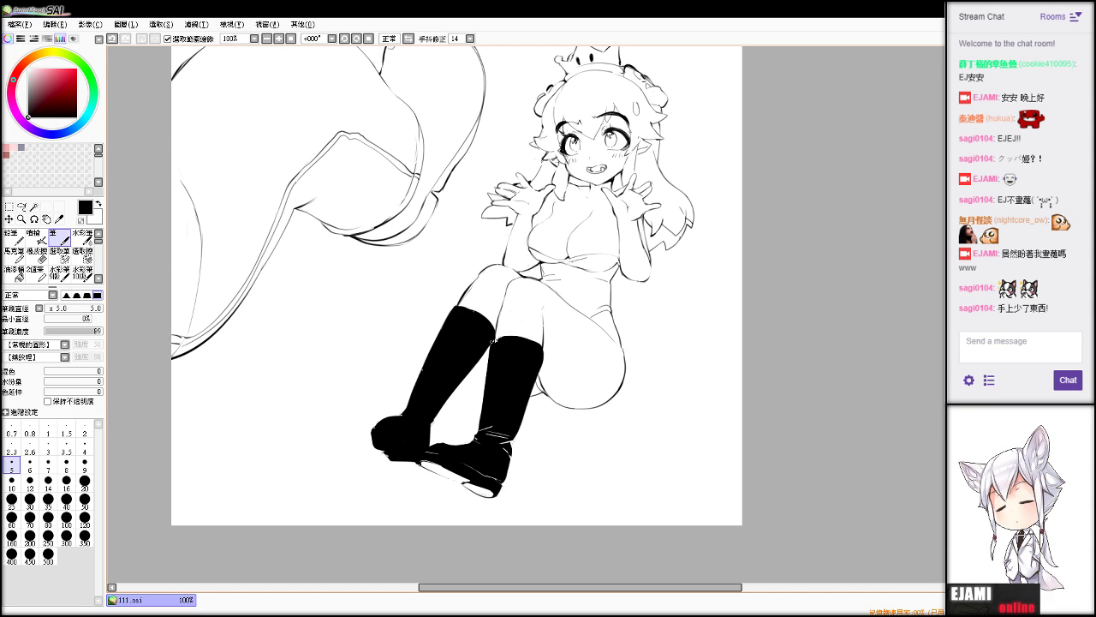
key(e)
key(n)
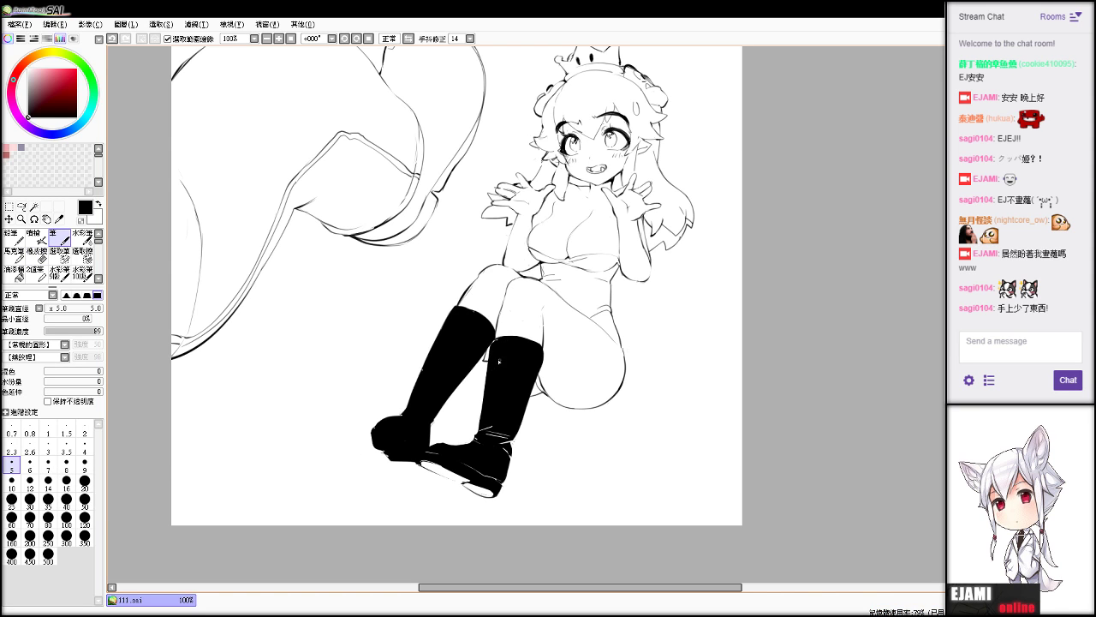
Cut a thin white cuff line across the upper part of each black boot with the eraser at size 1.
key(e)
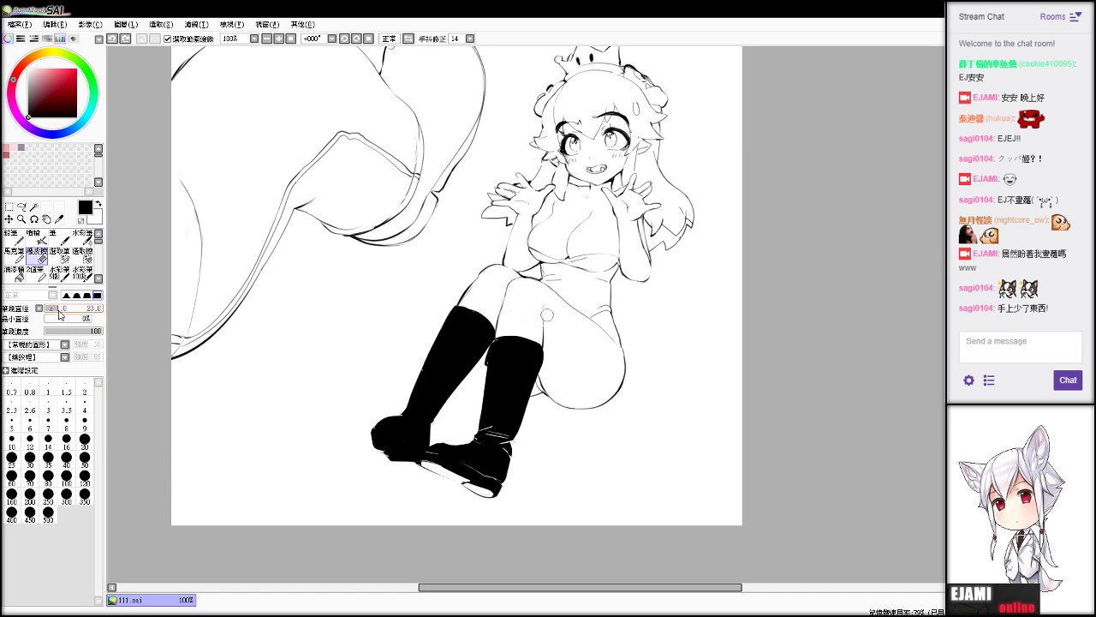
click(48, 387)
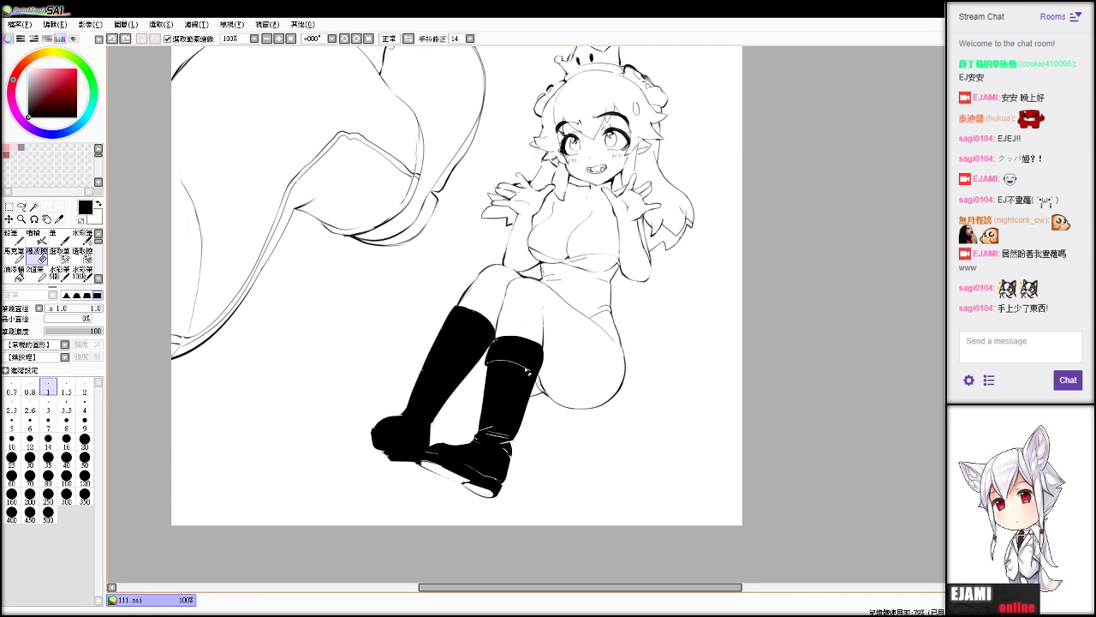
drag(507, 362, 540, 377)
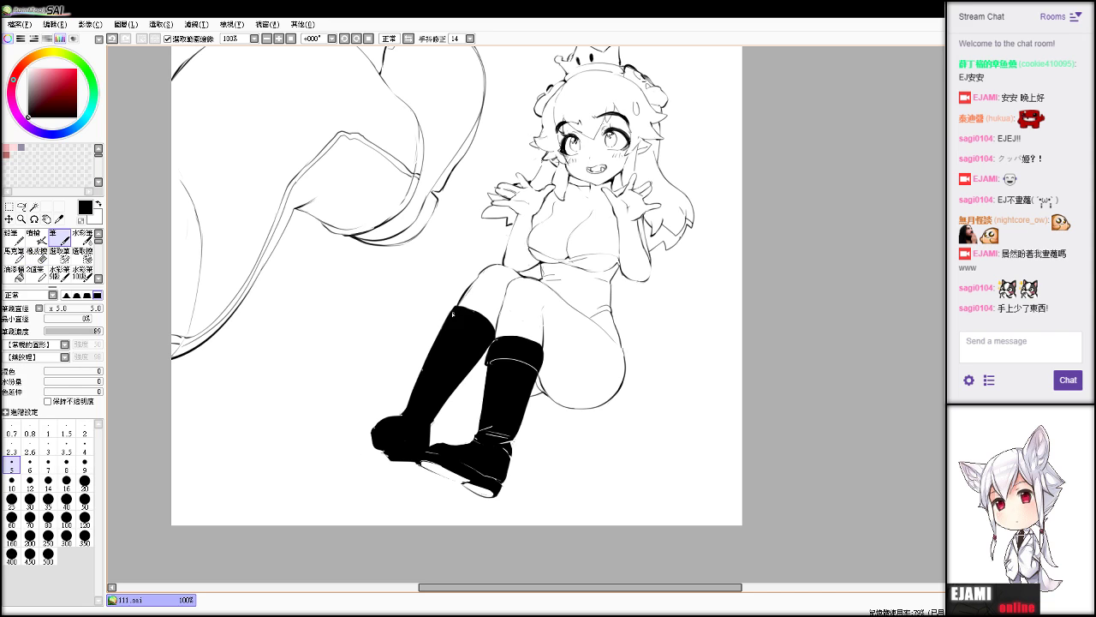
key(b)
key(e)
mouse_move(443, 330)
mouse_down()
mouse_move(482, 356)
mouse_move(492, 344)
mouse_up()
key(b)
key(e)
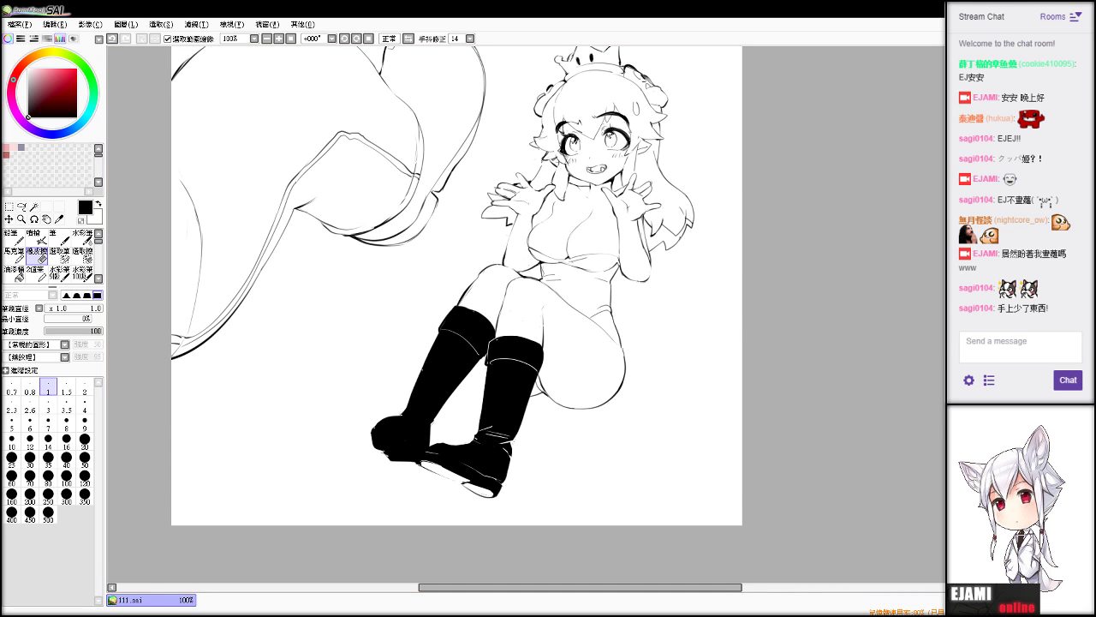
Erase thin white crease lines at the left boot's ankle, undoing and redrawing the strokes until they fit.
scroll(526, 313, up, 4)
mouse_move(214, 548)
mouse_down()
mouse_move(482, 232)
mouse_move(483, 256)
mouse_up()
key(b)
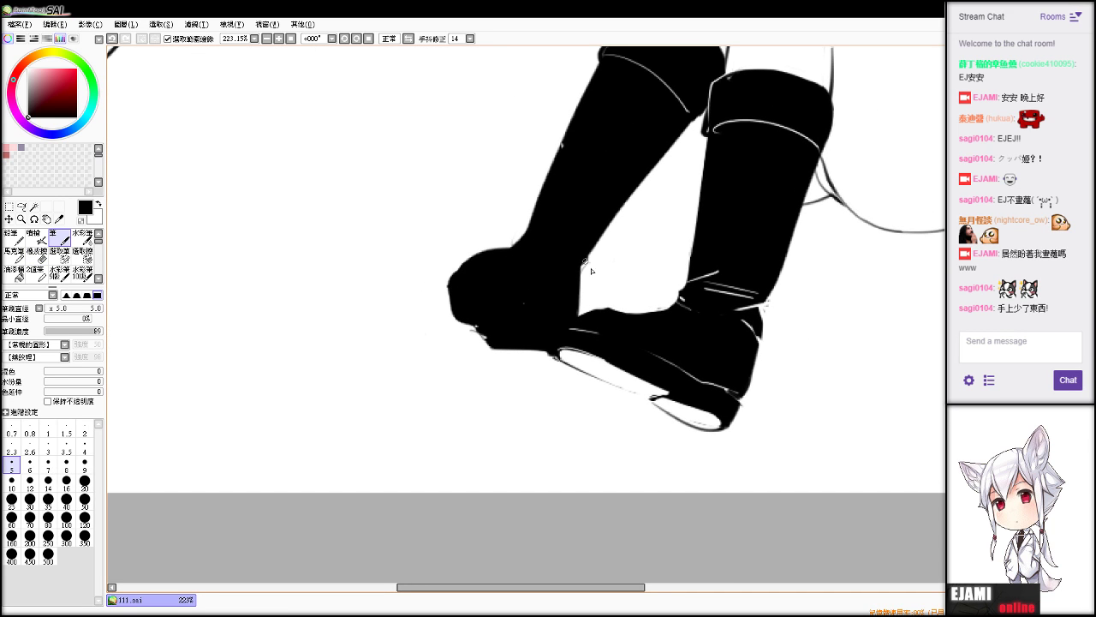
key(e)
key(ctrl+z)
mouse_move(526, 232)
mouse_down()
mouse_move(565, 246)
mouse_move(580, 280)
mouse_up()
key(ctrl+z)
key(ctrl+z)
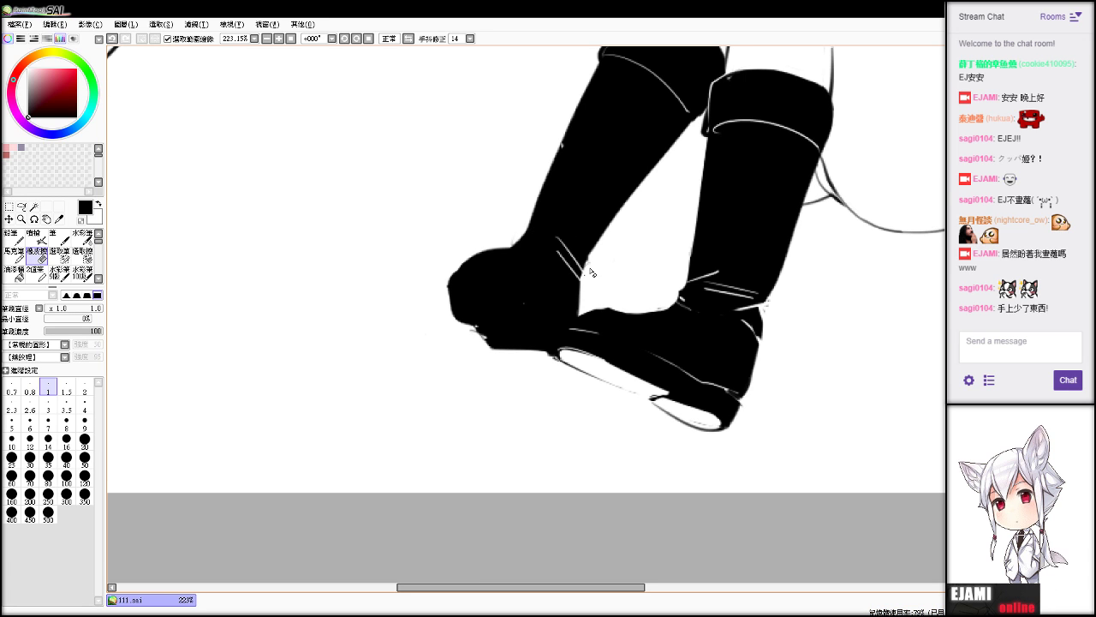
key(ctrl+z)
key(ctrl+z)
mouse_move(548, 241)
mouse_down()
mouse_move(582, 275)
mouse_move(577, 221)
mouse_up()
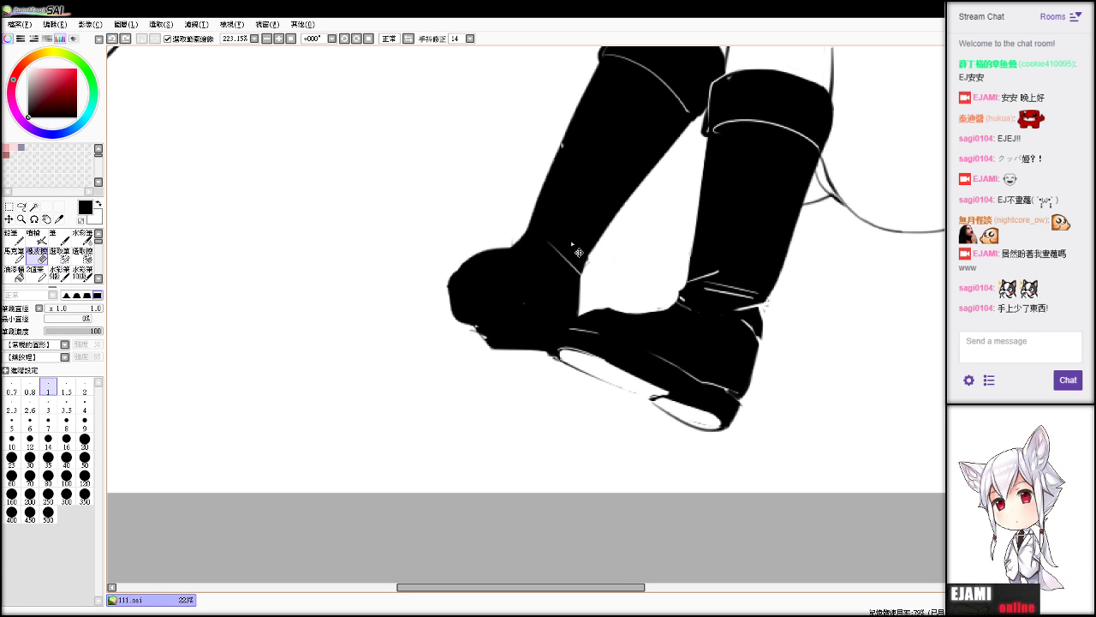
key(ctrl+z)
key(b)
Erase the sole and heel areas of the left boot to white, enlarging the eraser to size 8.
key(e)
drag(517, 315, 456, 314)
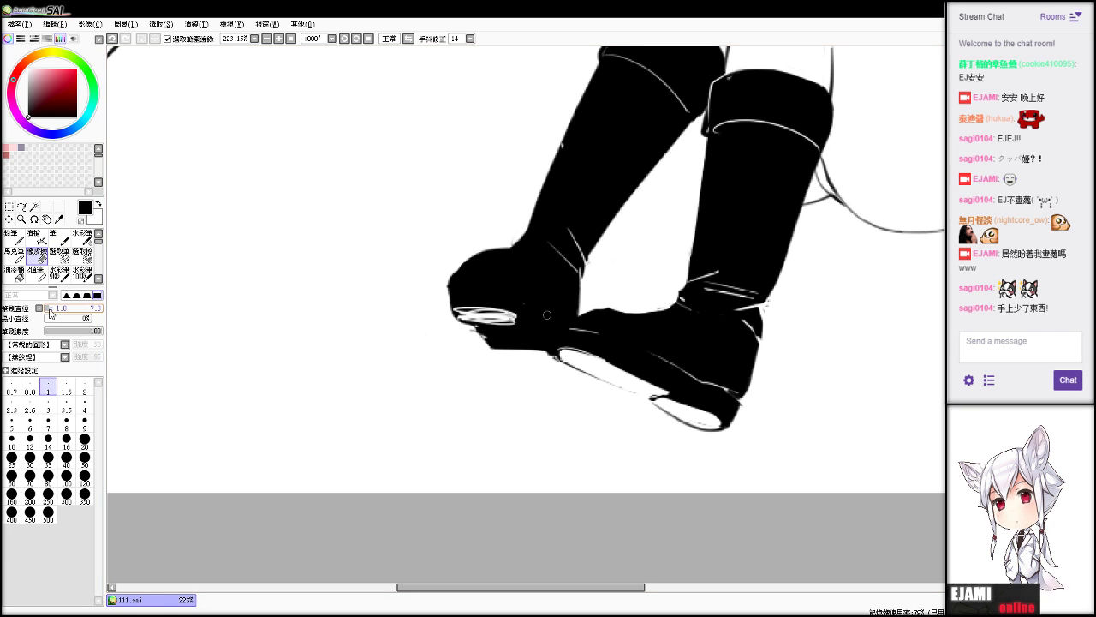
key(bracketright)
key(bracketright)
key(bracketright)
key(bracketright)
key(bracketright)
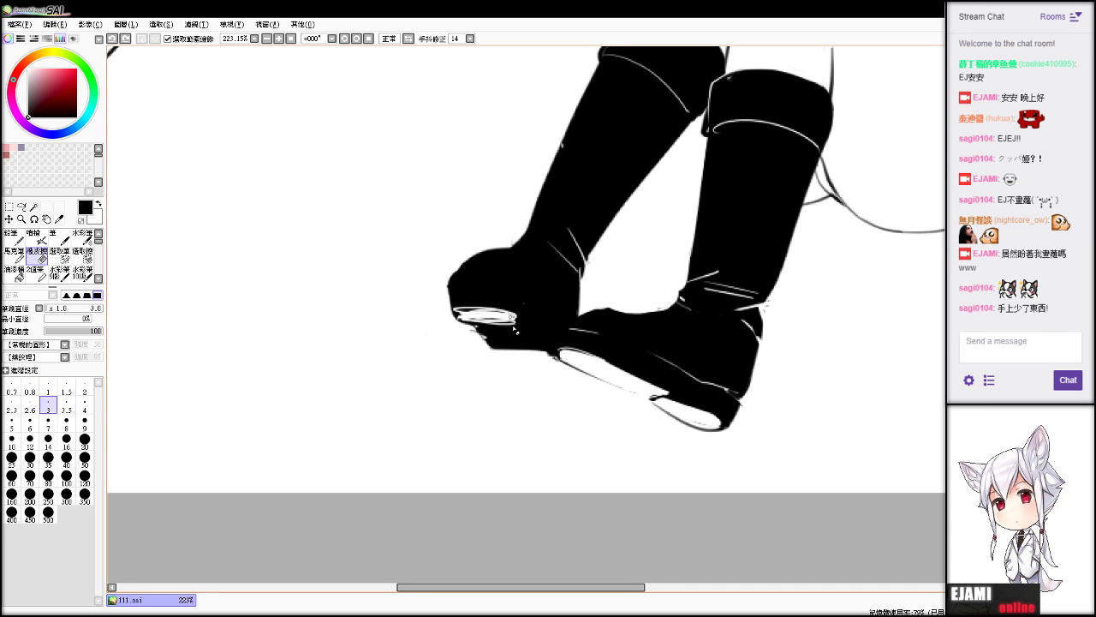
key(bracketright)
key(bracketright)
key(bracketright)
key(bracketright)
key(bracketright)
key(bracketright)
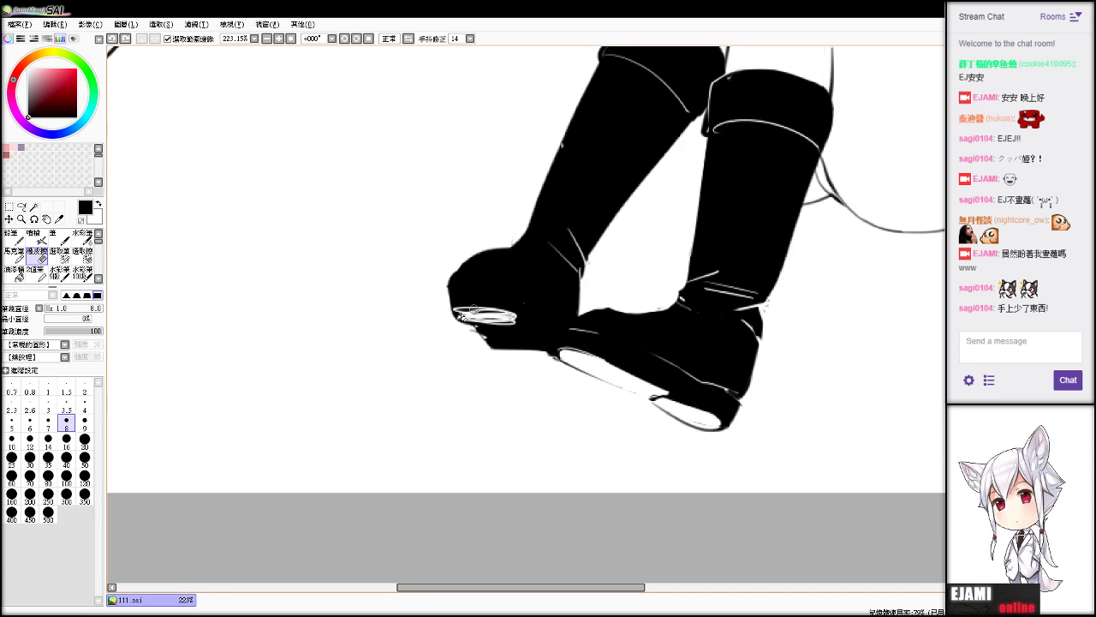
mouse_move(463, 316)
mouse_down()
mouse_move(506, 326)
mouse_move(471, 315)
mouse_move(496, 310)
mouse_move(459, 313)
mouse_move(520, 324)
mouse_move(462, 314)
mouse_move(521, 327)
mouse_move(462, 322)
mouse_move(473, 332)
mouse_move(538, 348)
mouse_move(492, 341)
mouse_move(529, 341)
mouse_move(519, 315)
mouse_move(526, 330)
mouse_move(509, 352)
mouse_move(484, 338)
mouse_move(550, 353)
mouse_up()
Refine the outlines of the left boot's white sole and heel with alternating brush and eraser strokes.
key(b)
key(e)
key(b)
key(e)
key(b)
key(ctrl+z)
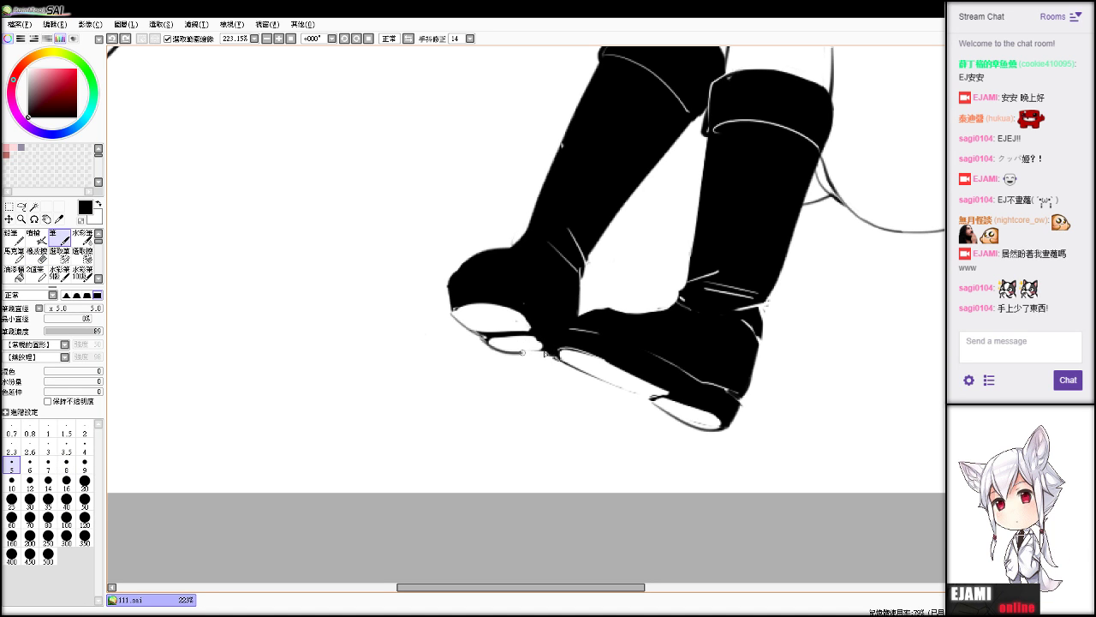
key(e)
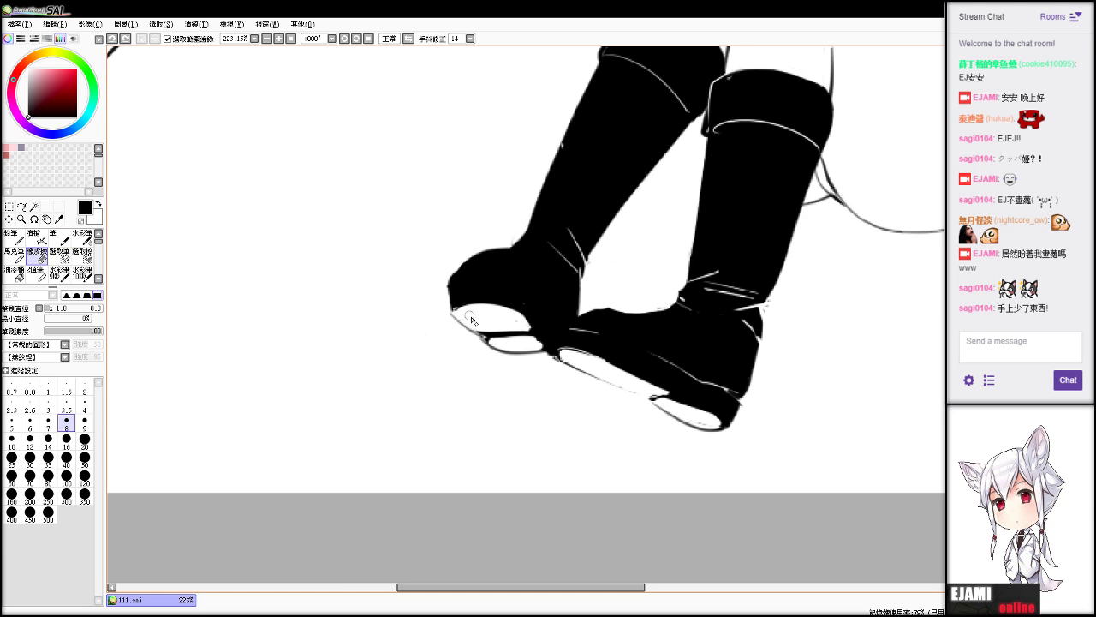
mouse_move(462, 318)
mouse_down()
mouse_move(524, 314)
mouse_move(531, 333)
mouse_up()
key(b)
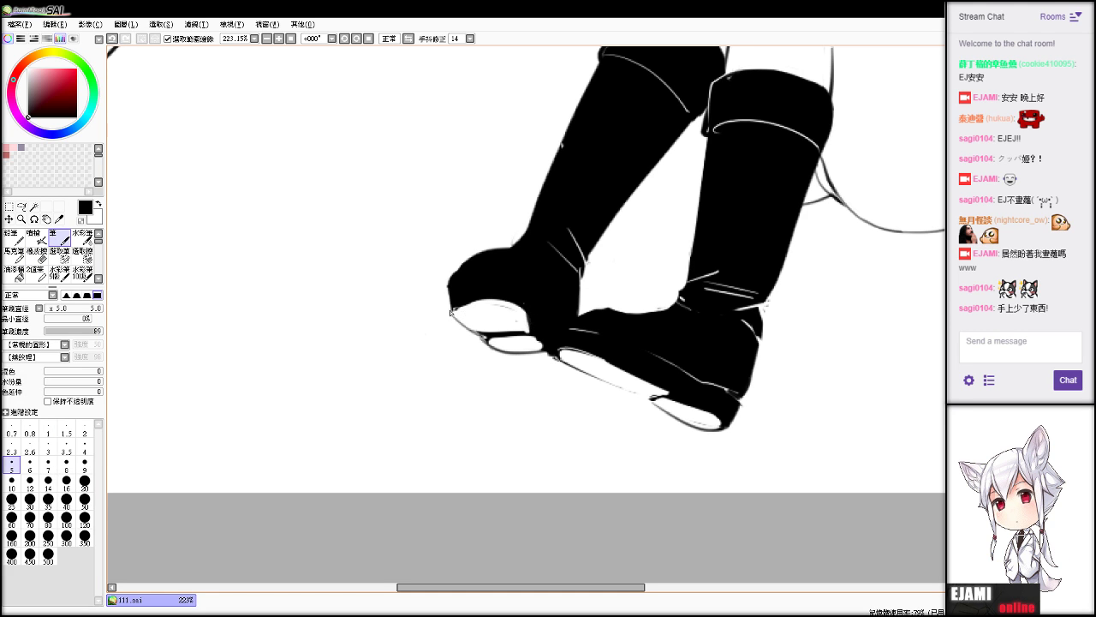
Trim the left boot's toe edge and erase a thin white line separating the two overlapping boots.
key(e)
drag(459, 272, 449, 315)
key(ctrl+z)
key(ctrl+y)
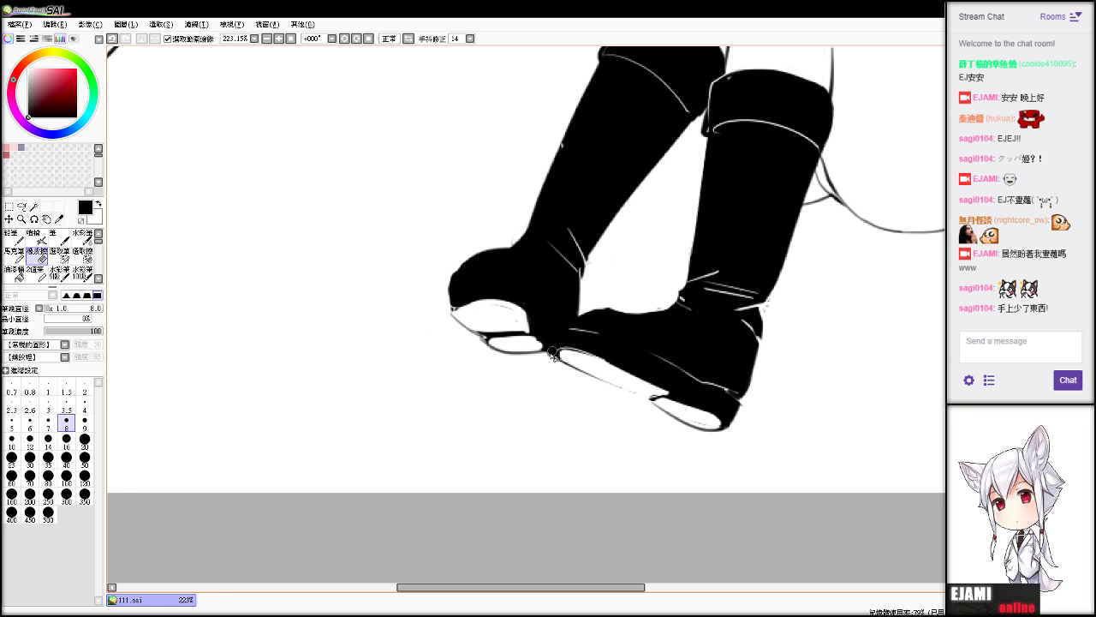
key(ctrl+z)
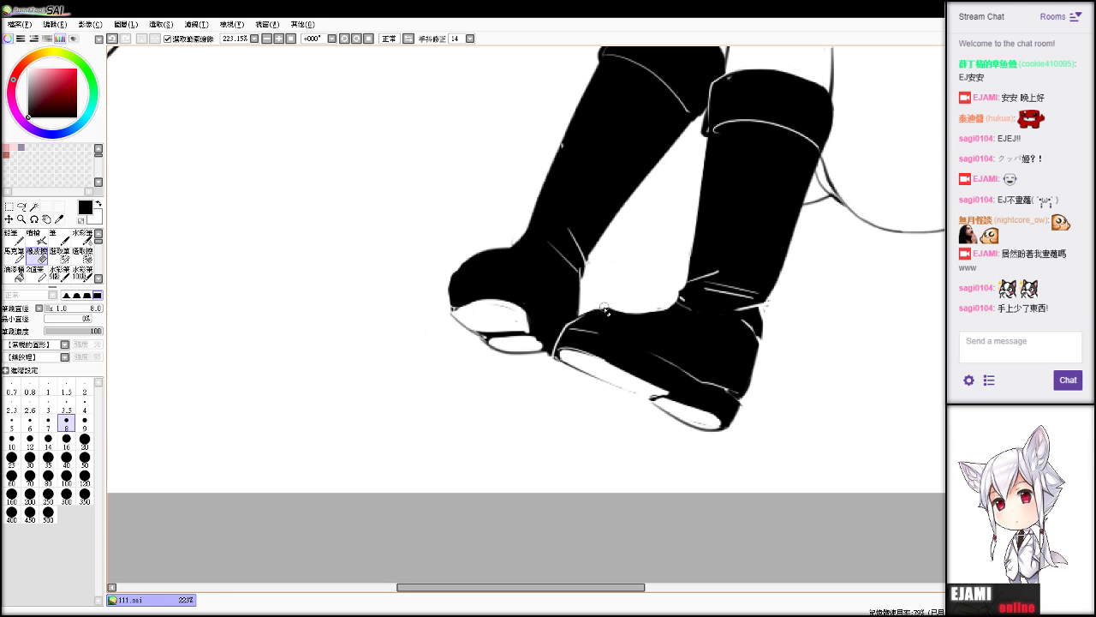
Examine the whole line drawing, from the finished boots up to the girl's torso and hands.
scroll(566, 328, down, 5)
scroll(547, 315, up, 4)
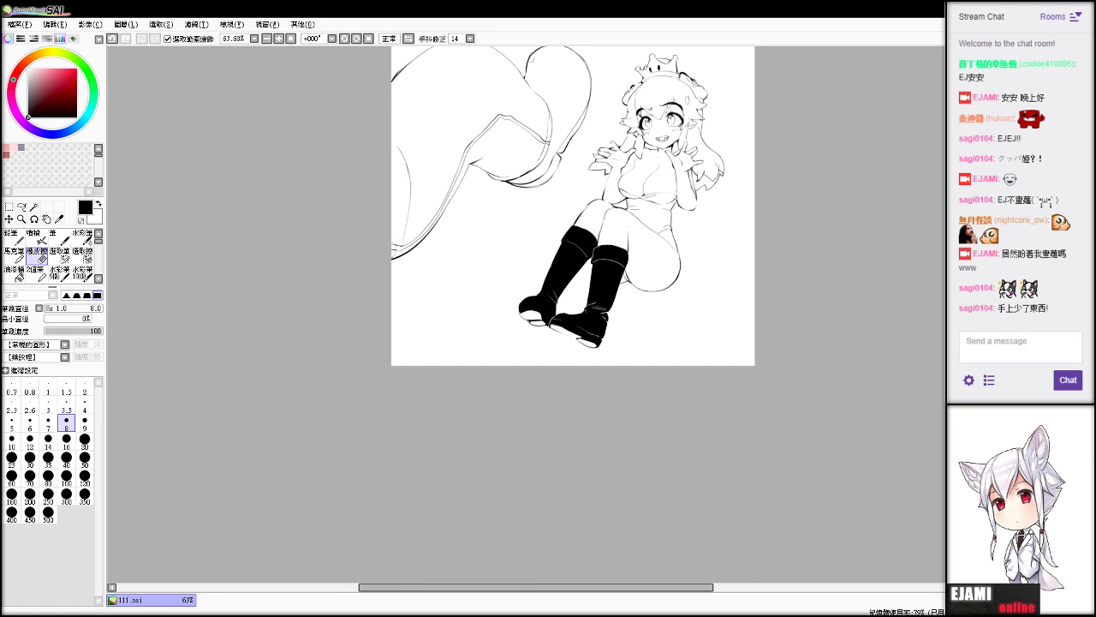
key(n)
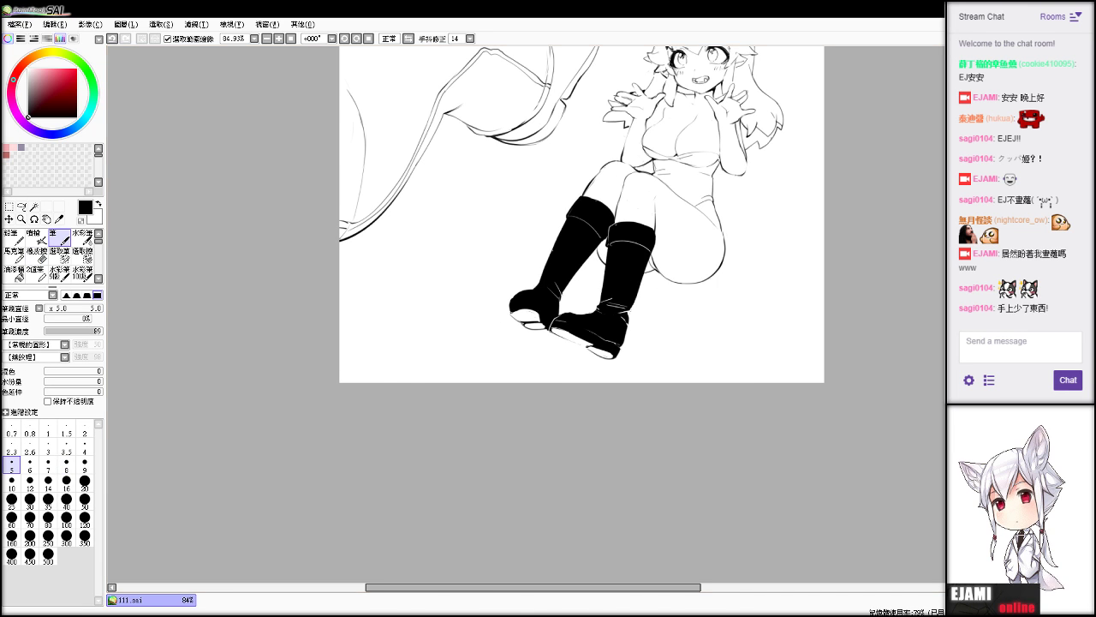
key(alt+space)
key(Home)
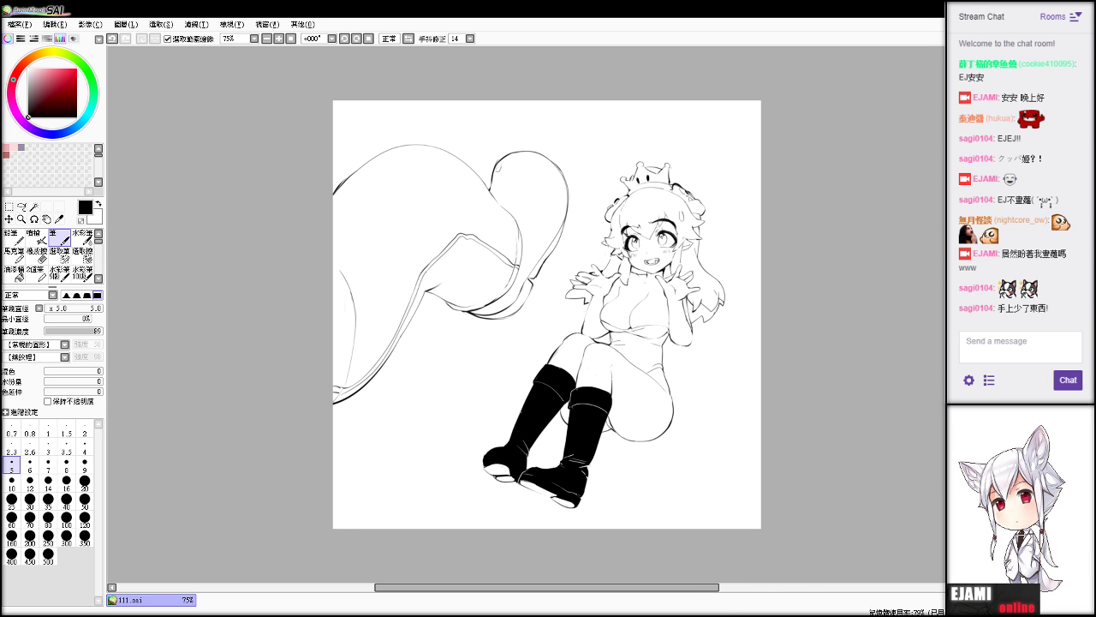
key(ctrl+space)
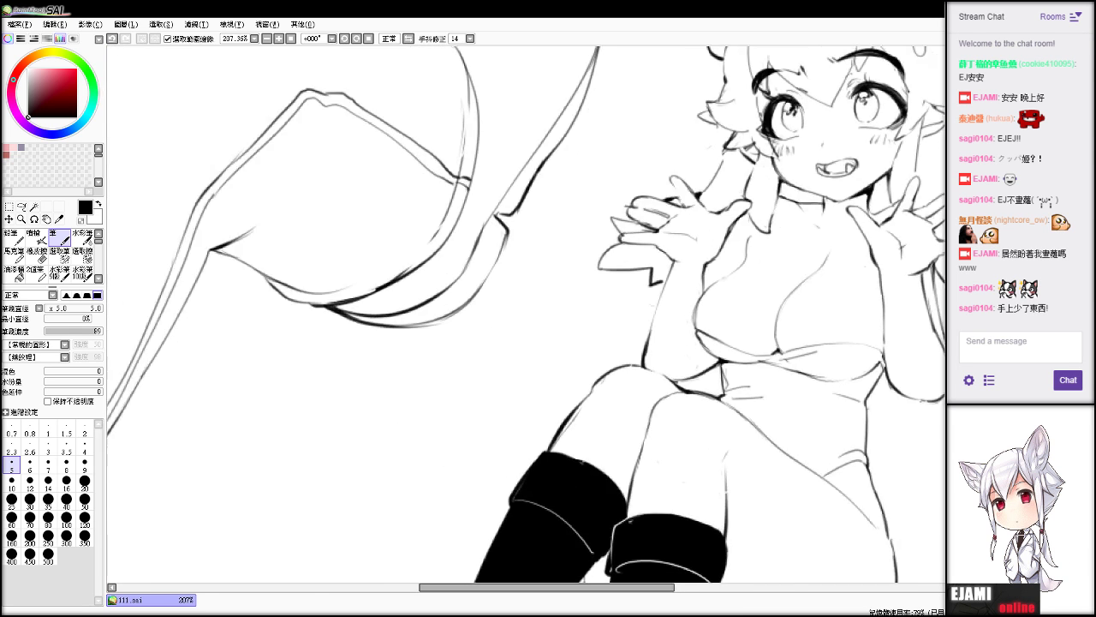
key(space)
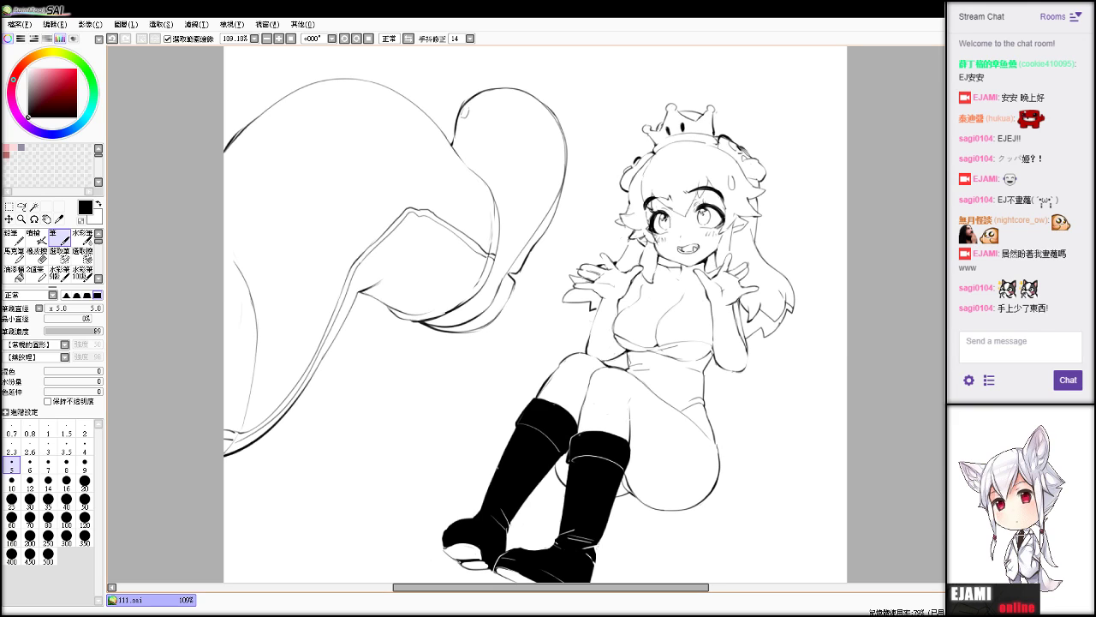
Draw a thin diagonal crease line inside the lower part of the large curved form, undoing and redrawing it until it fits.
key(e)
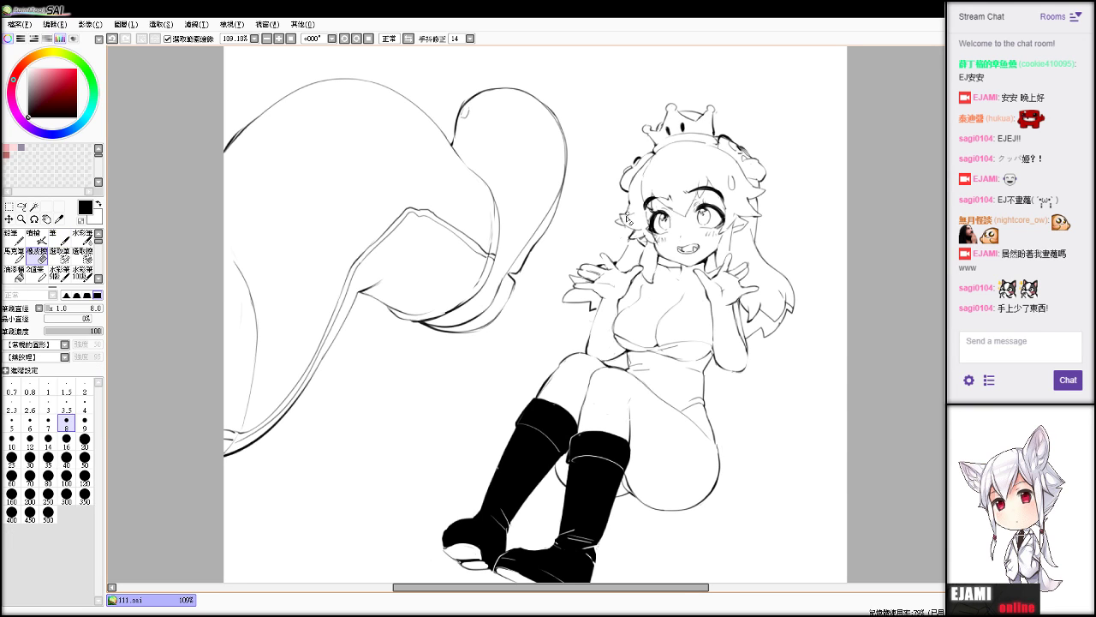
key(n)
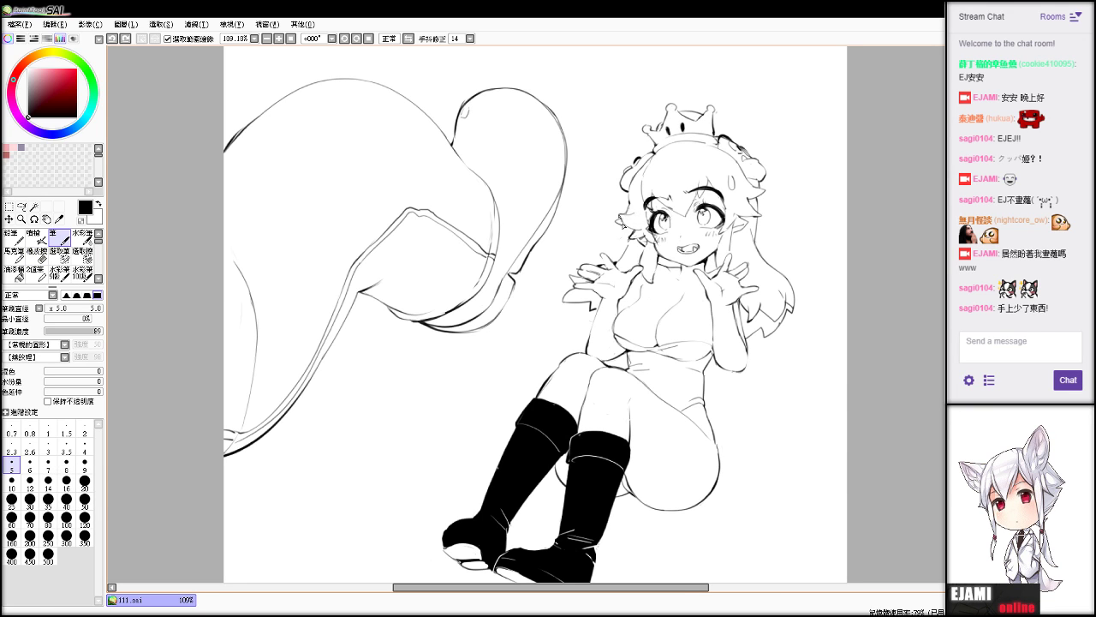
key(e)
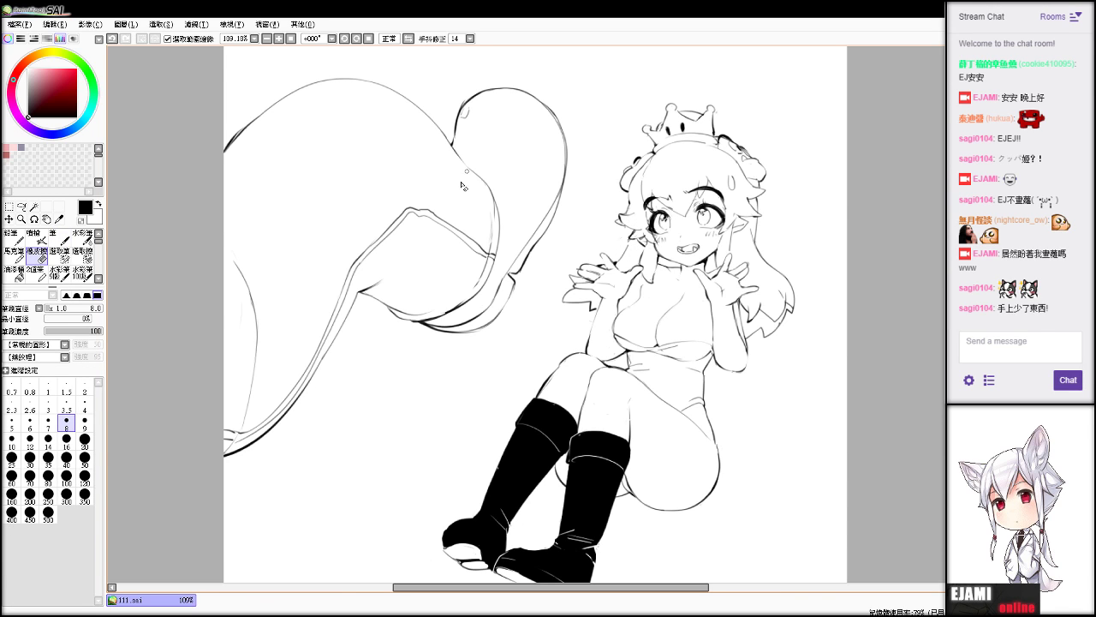
key(n)
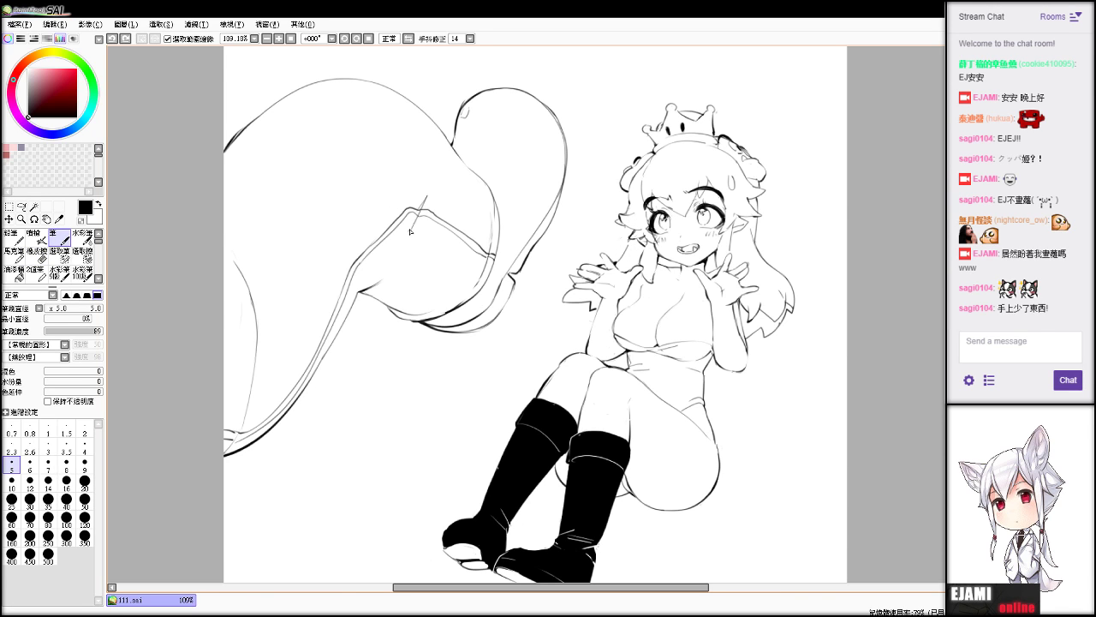
key(ctrl+z)
drag(413, 248, 424, 226)
key(ctrl+z)
mouse_move(384, 281)
mouse_down()
mouse_move(429, 227)
mouse_move(441, 176)
mouse_up()
drag(488, 270, 369, 240)
scroll(546, 315, up, 9)
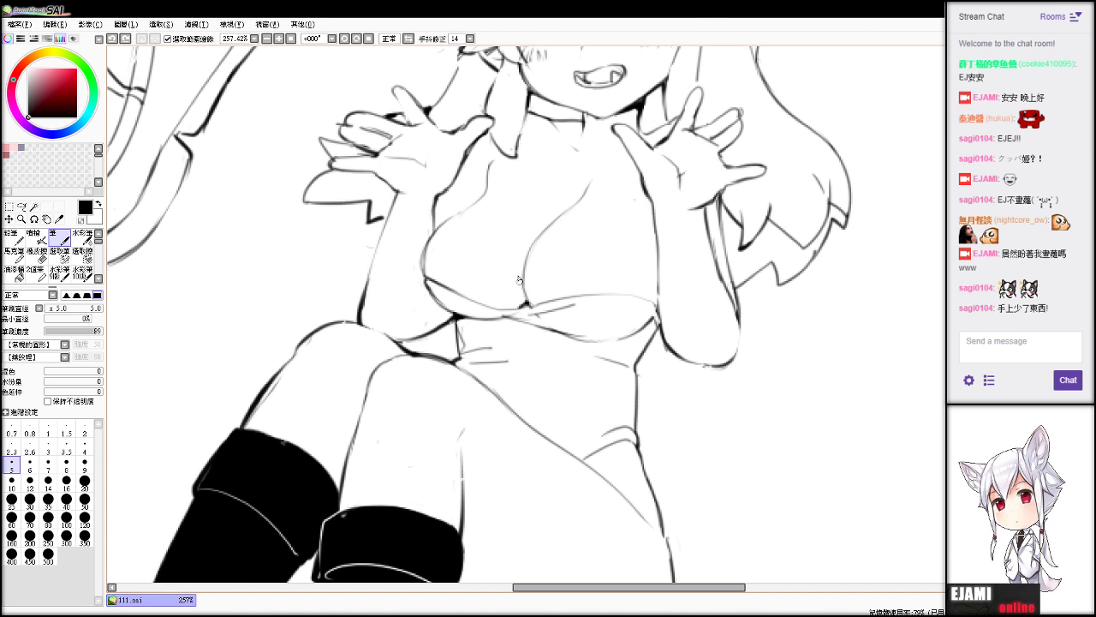
mouse_move(450, 300)
mouse_down()
mouse_move(559, 344)
mouse_move(464, 307)
mouse_move(519, 318)
mouse_up()
key(ctrl+z)
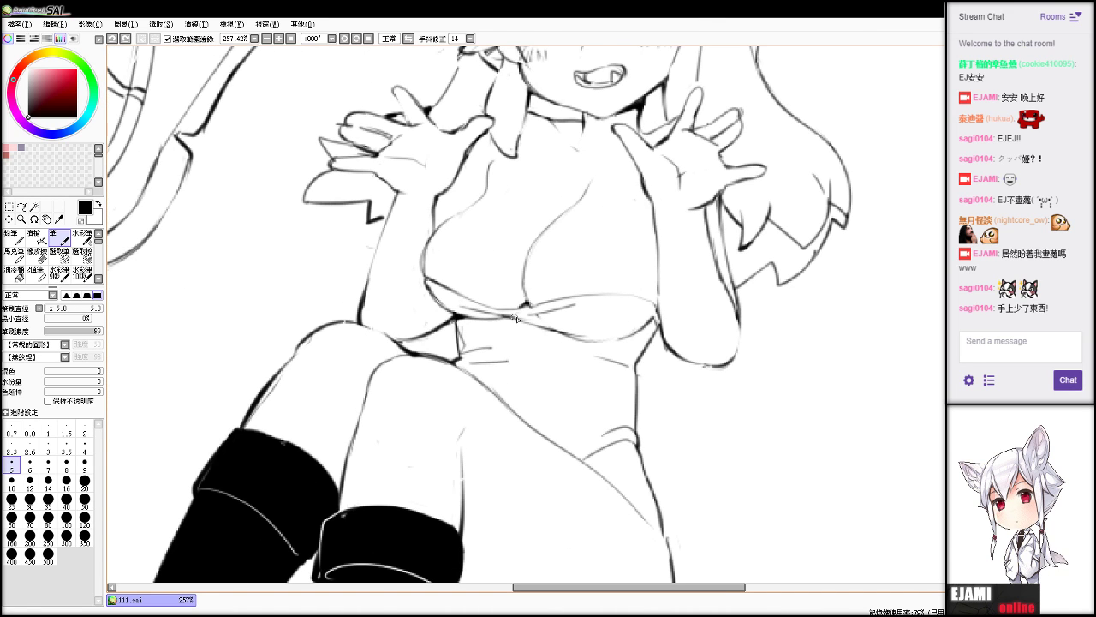
Inspect the line art of the girl's torso, arms and hands, as well as the overall composition, for remaining flaws.
key(Up)
key(Up)
key(Up)
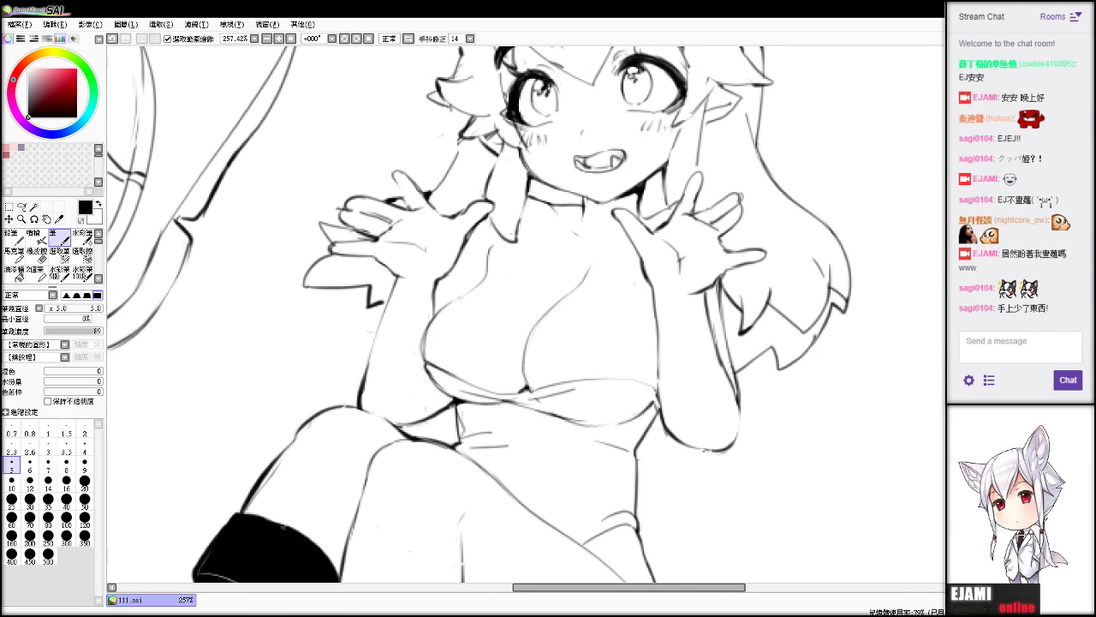
key(Left)
key(e)
key(n)
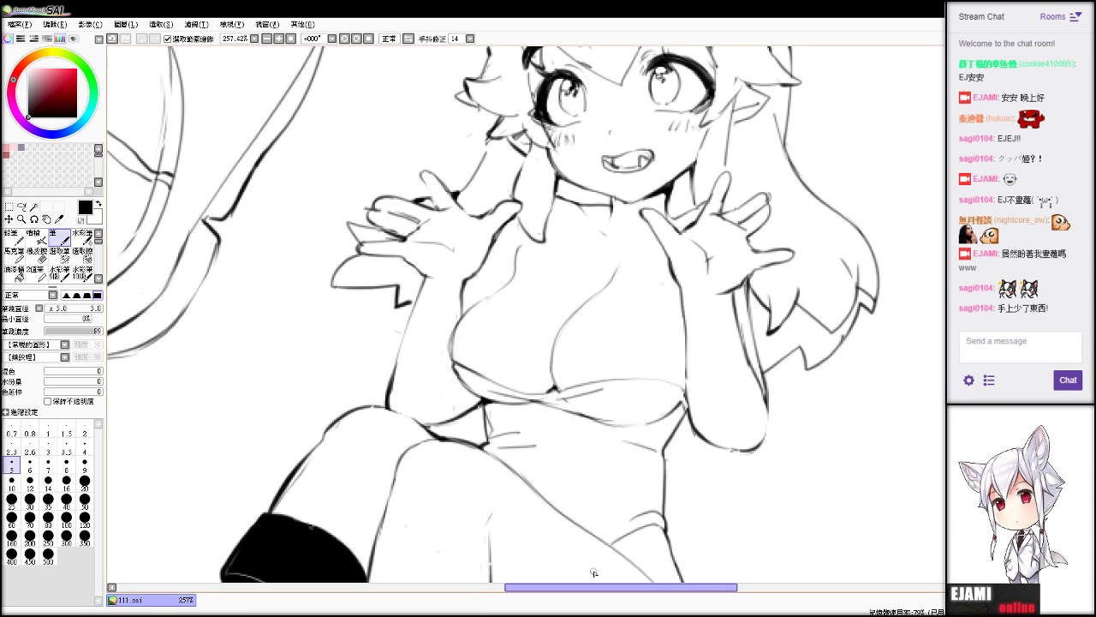
scroll(545, 315, up, 2)
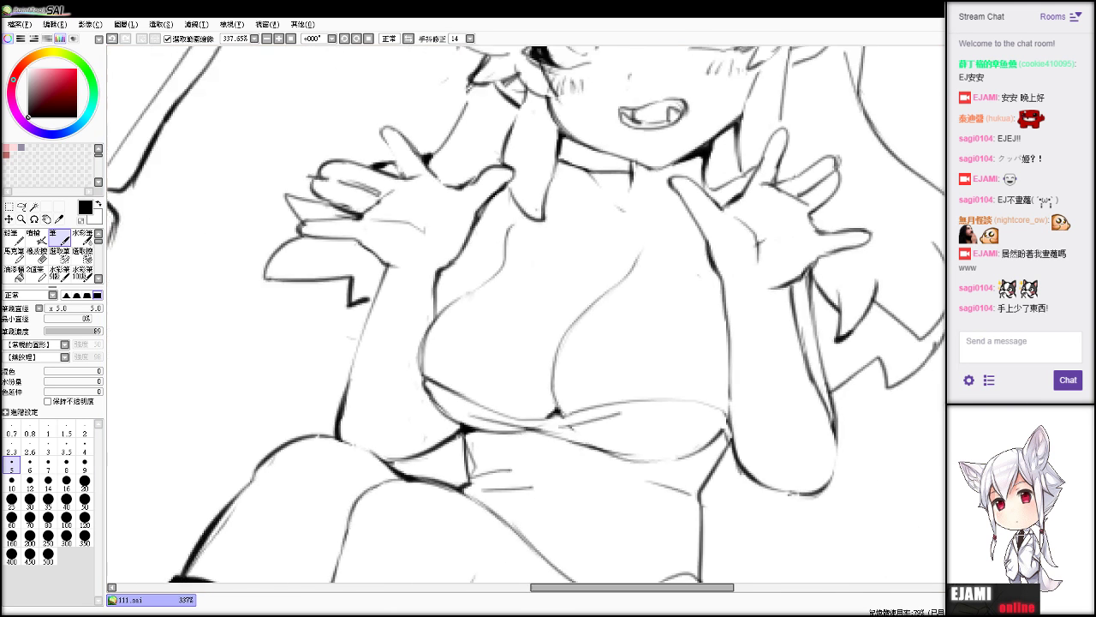
scroll(546, 314, down, 8)
scroll(546, 314, down, 1)
scroll(545, 314, up, 1)
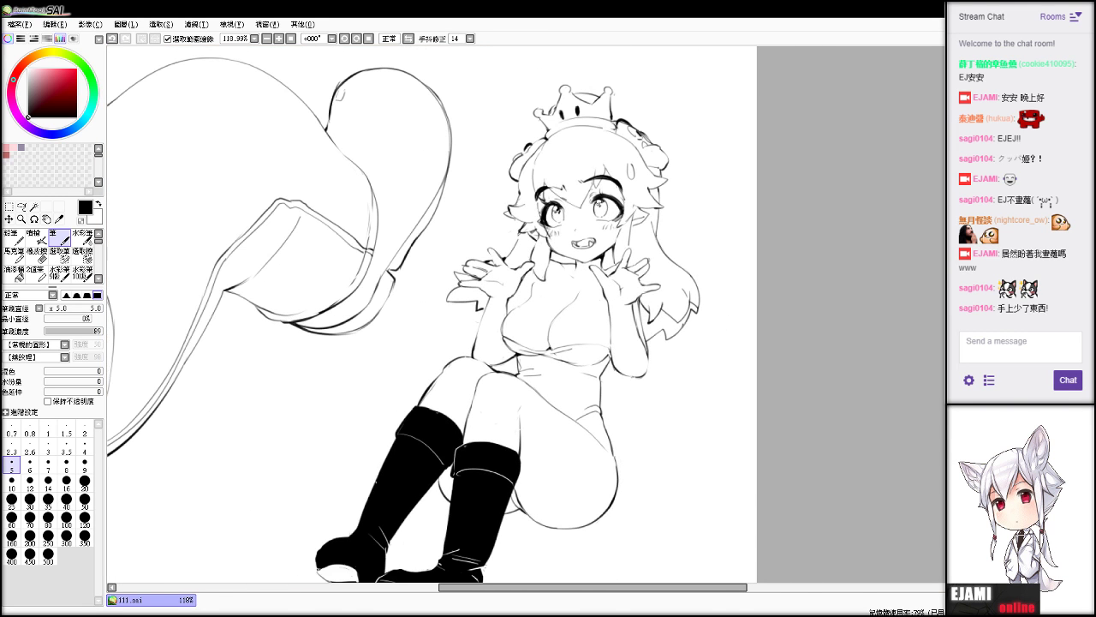
key(e)
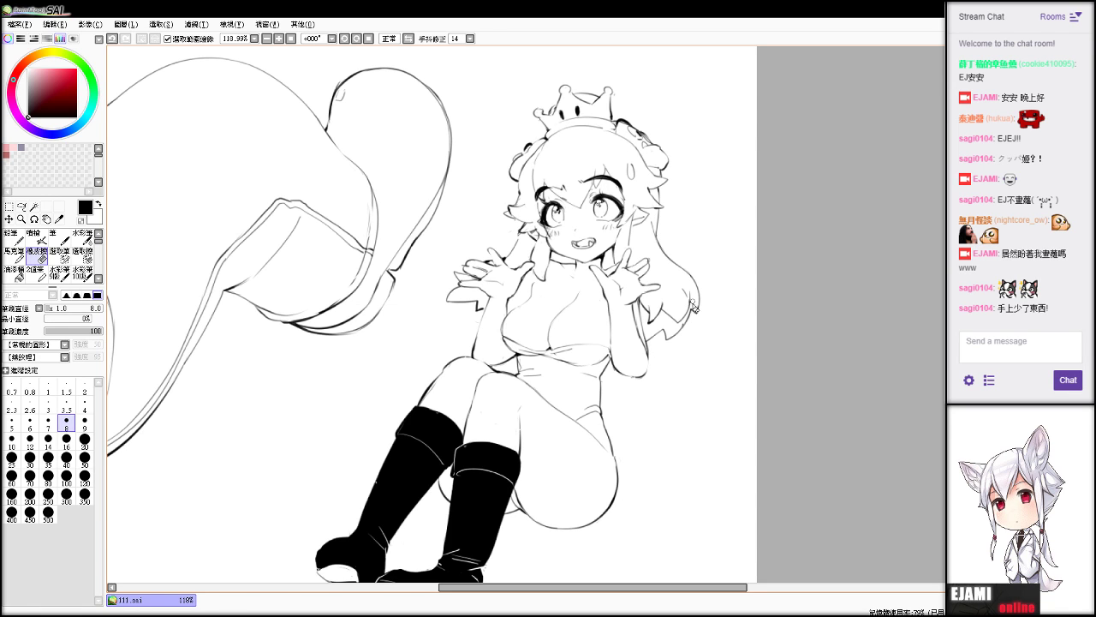
key(n)
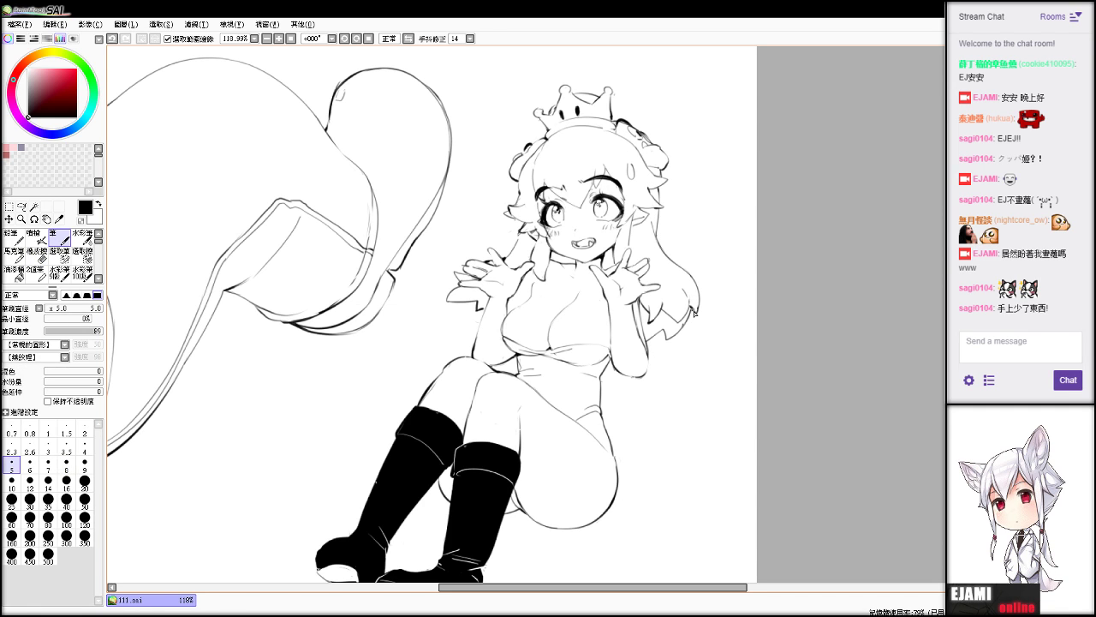
key(e)
key(n)
mouse_move(531, 326)
mouse_down()
mouse_move(636, 327)
mouse_move(622, 254)
mouse_move(767, 185)
mouse_move(673, 265)
mouse_up()
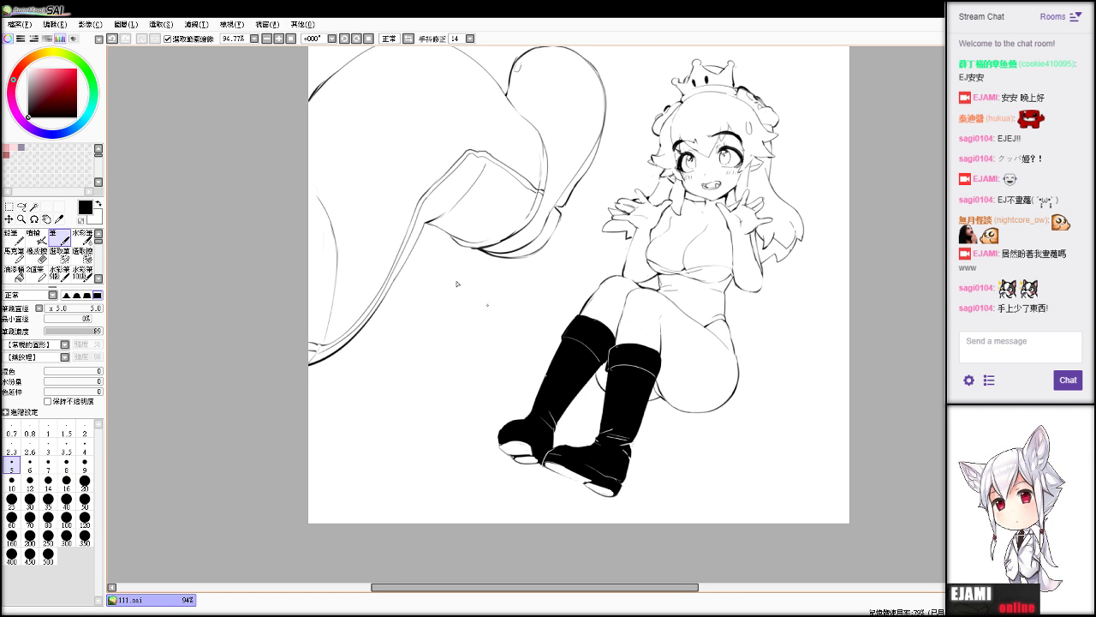
drag(579, 283, 465, 314)
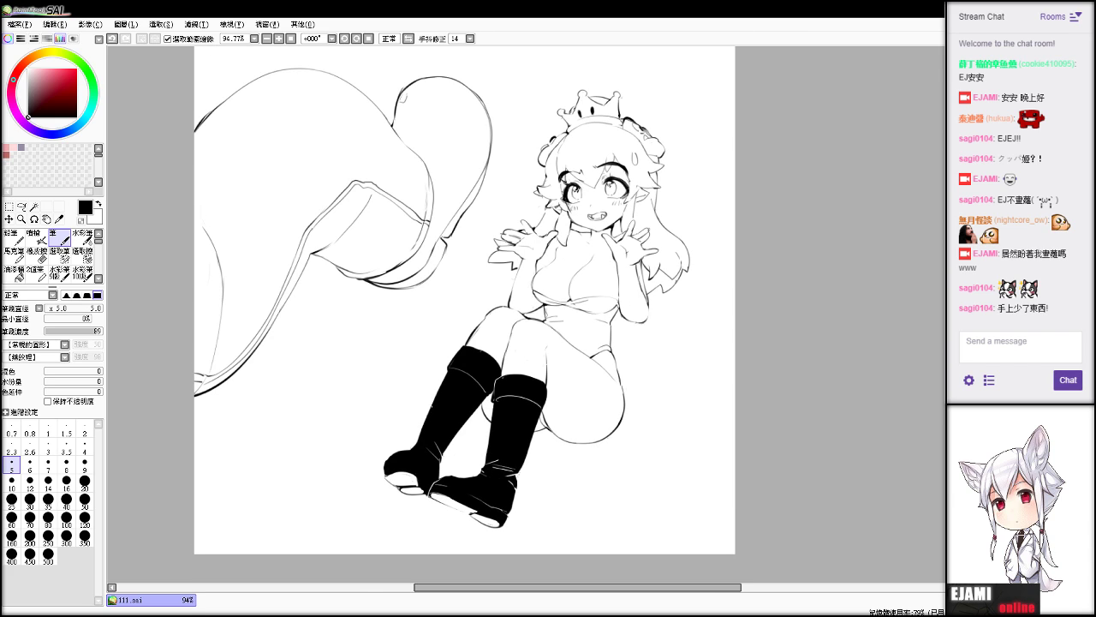
Fill the white background with a pale beige using the bucket tool.
click(31, 73)
click(41, 53)
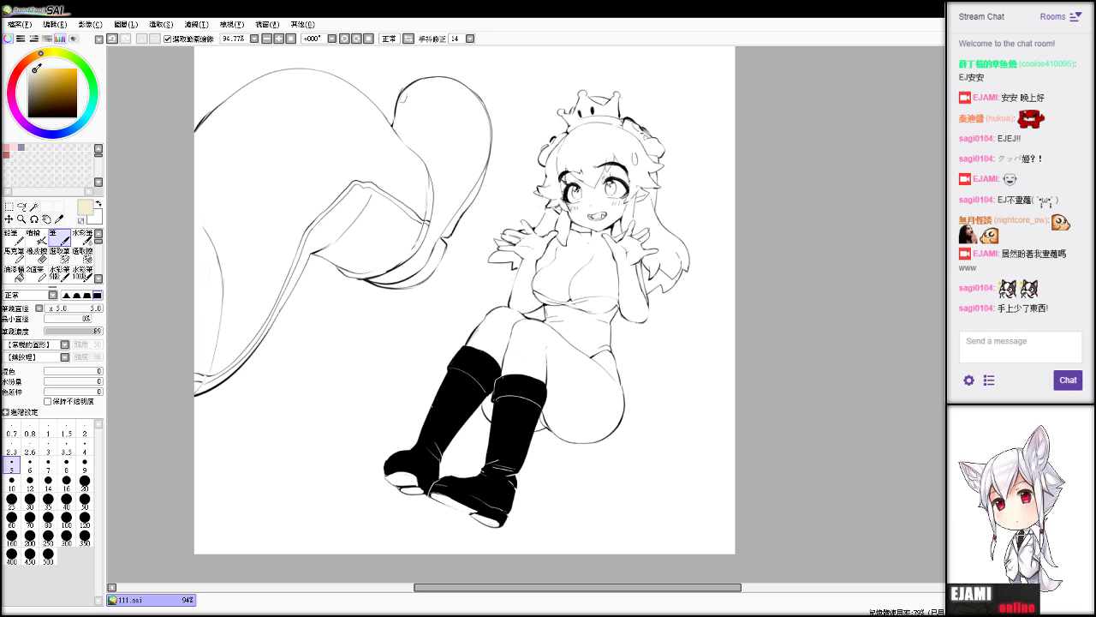
click(33, 71)
click(14, 274)
click(381, 212)
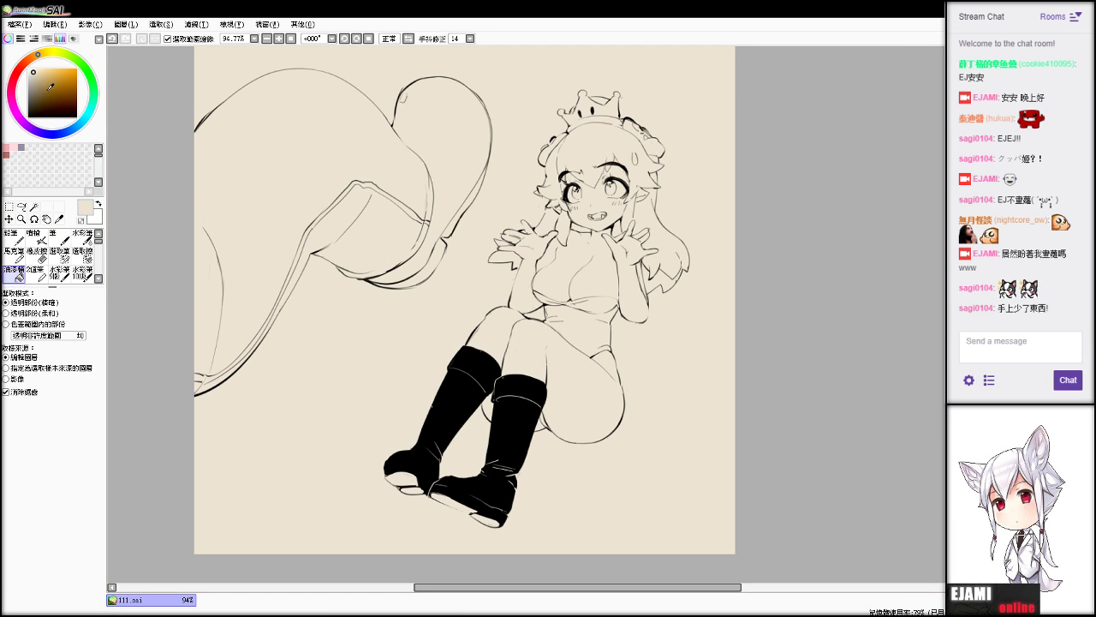
Refill the background with lighter cream, pale yellow and finally pale pink tints.
click(32, 66)
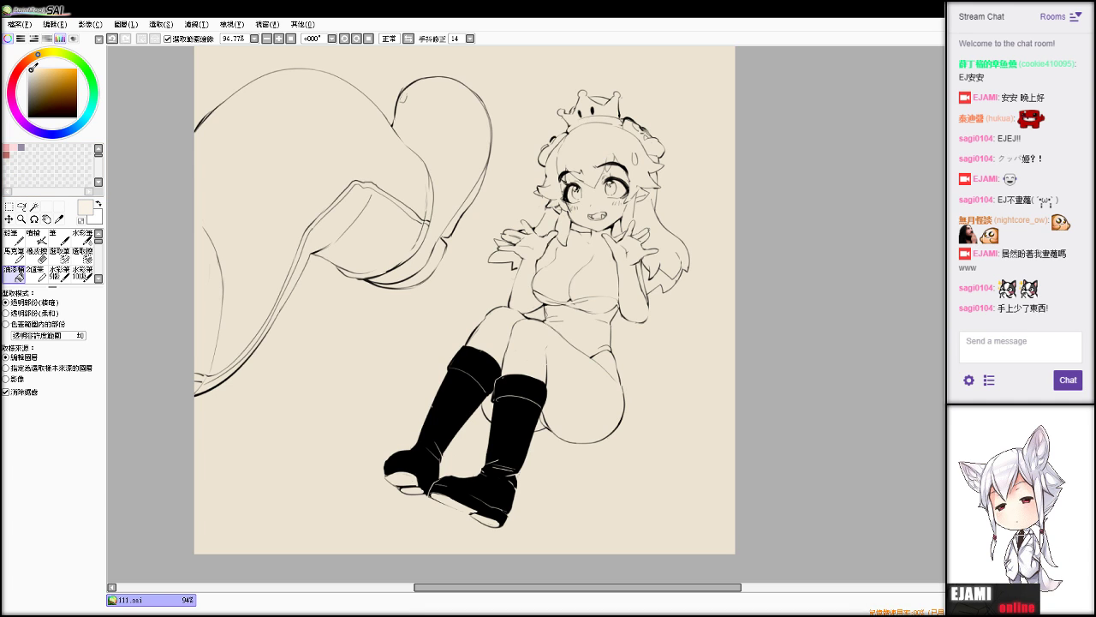
click(384, 160)
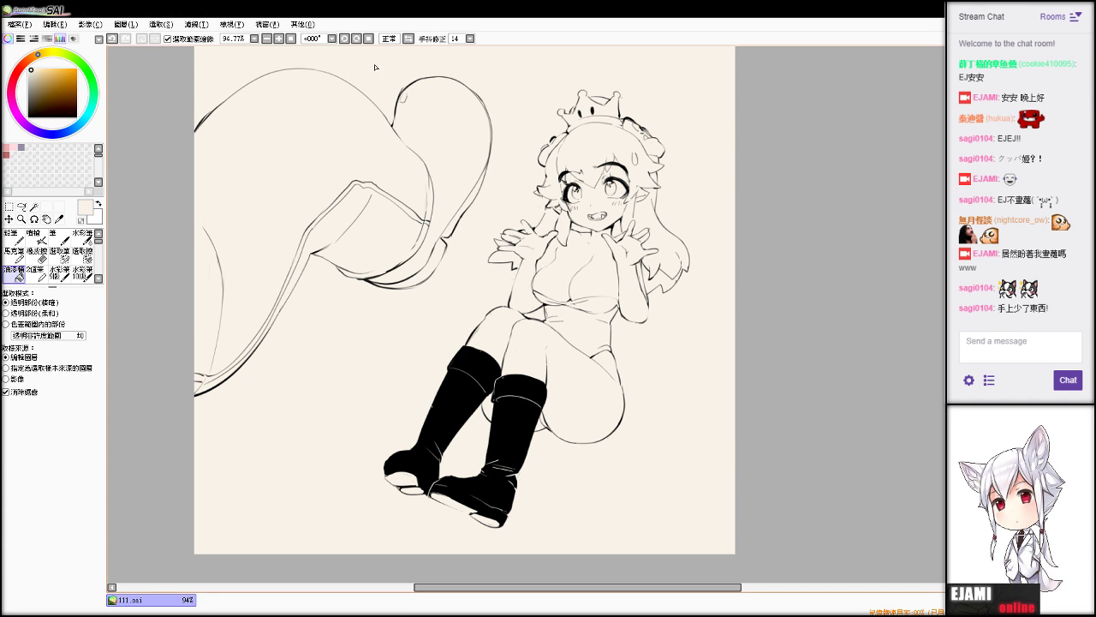
click(53, 53)
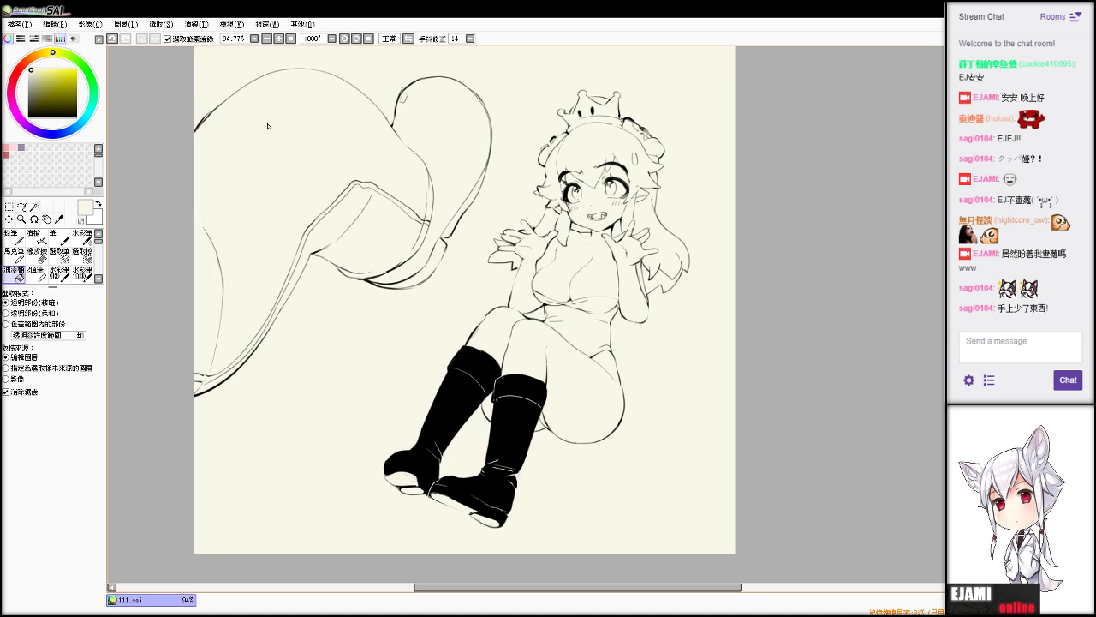
click(24, 63)
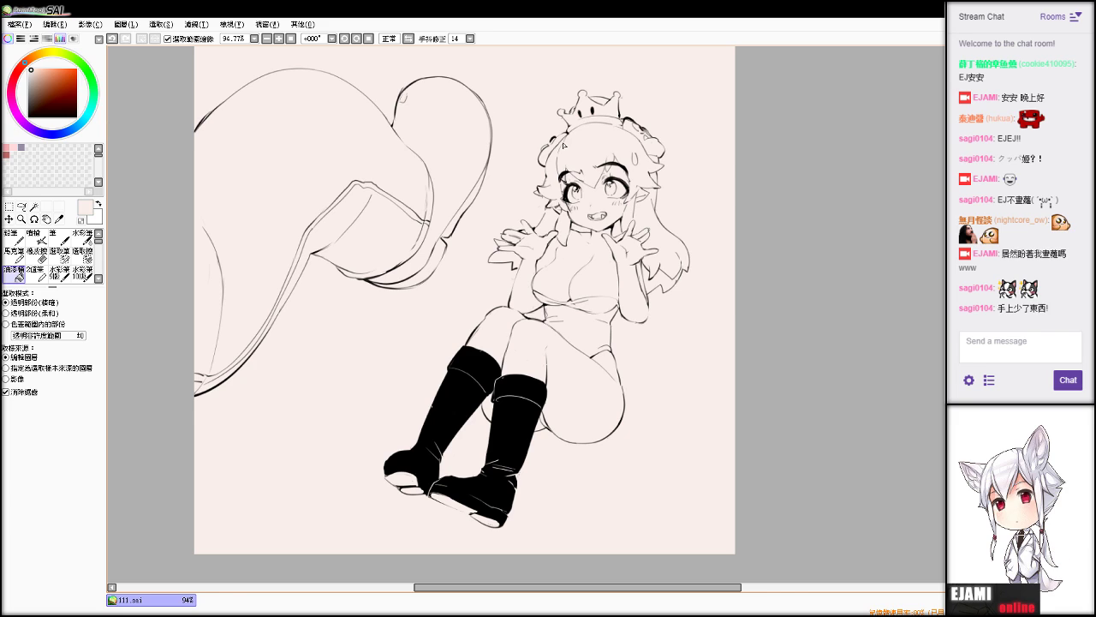
Paint a light skin tone over the girl's face, upper chest and one hand with the brush at size 35.
key(alt+Tab)
click(35, 70)
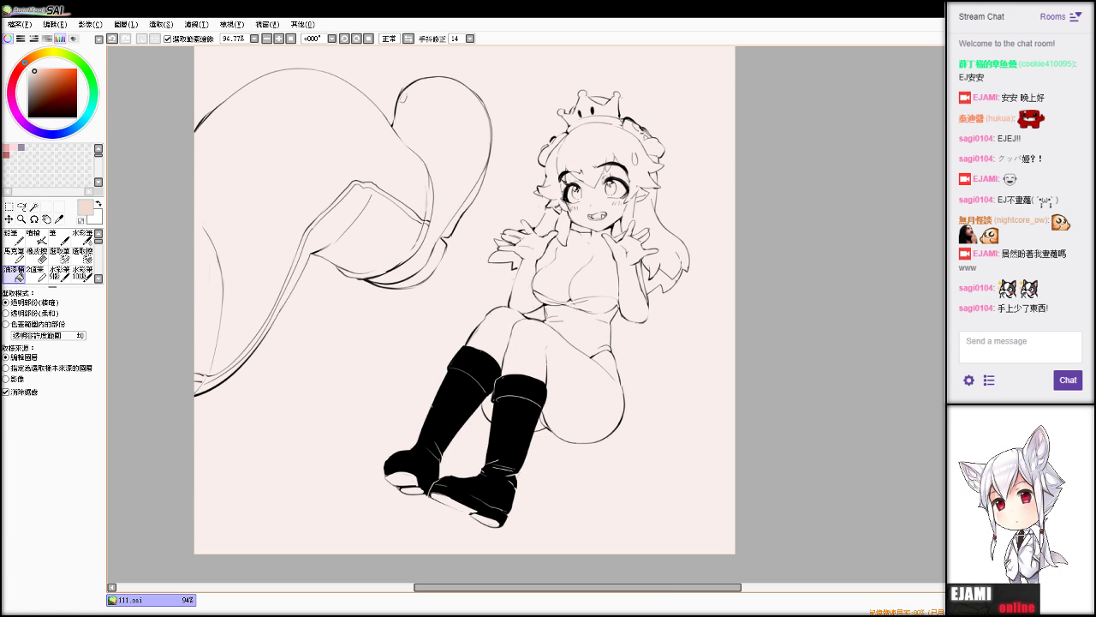
scroll(549, 304, up, 7)
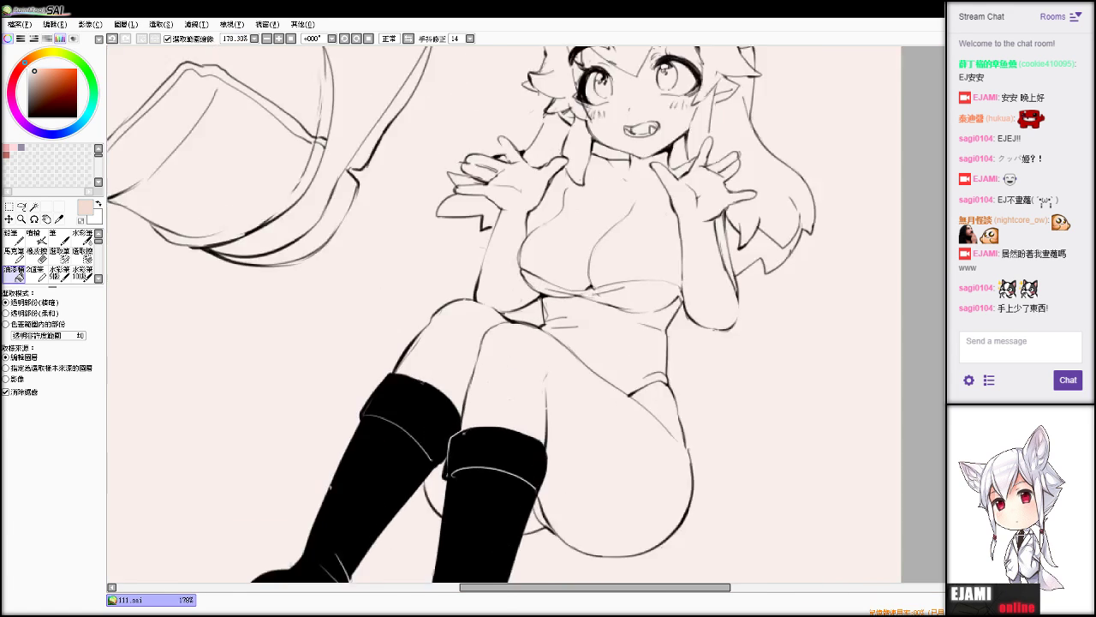
scroll(526, 315, up, 2)
scroll(545, 314, down, 6)
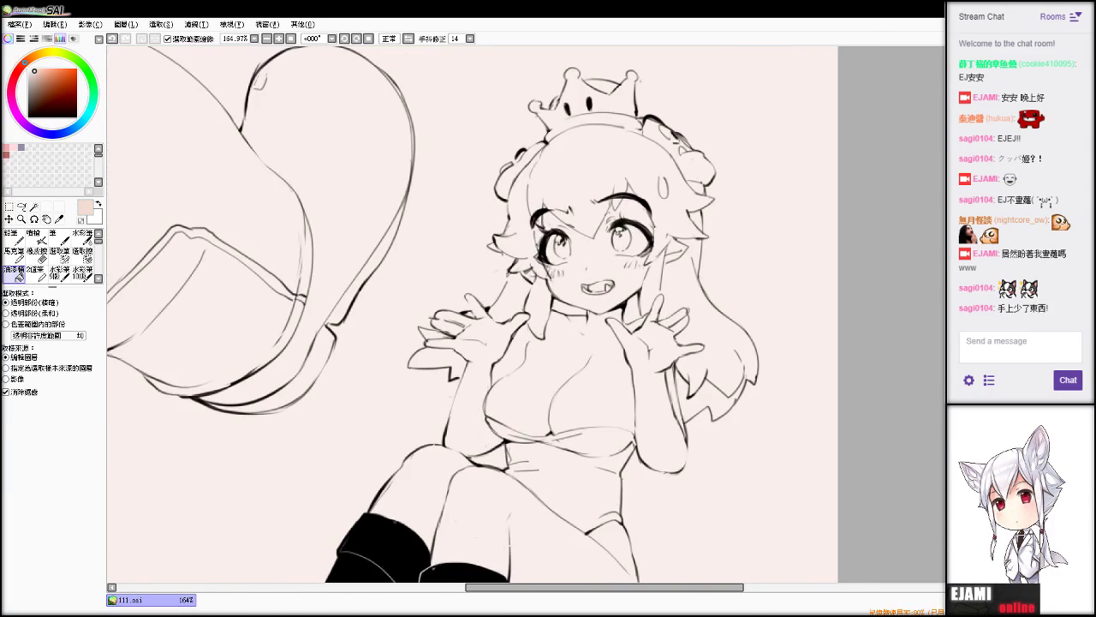
click(60, 238)
drag(56, 309, 53, 309)
click(48, 499)
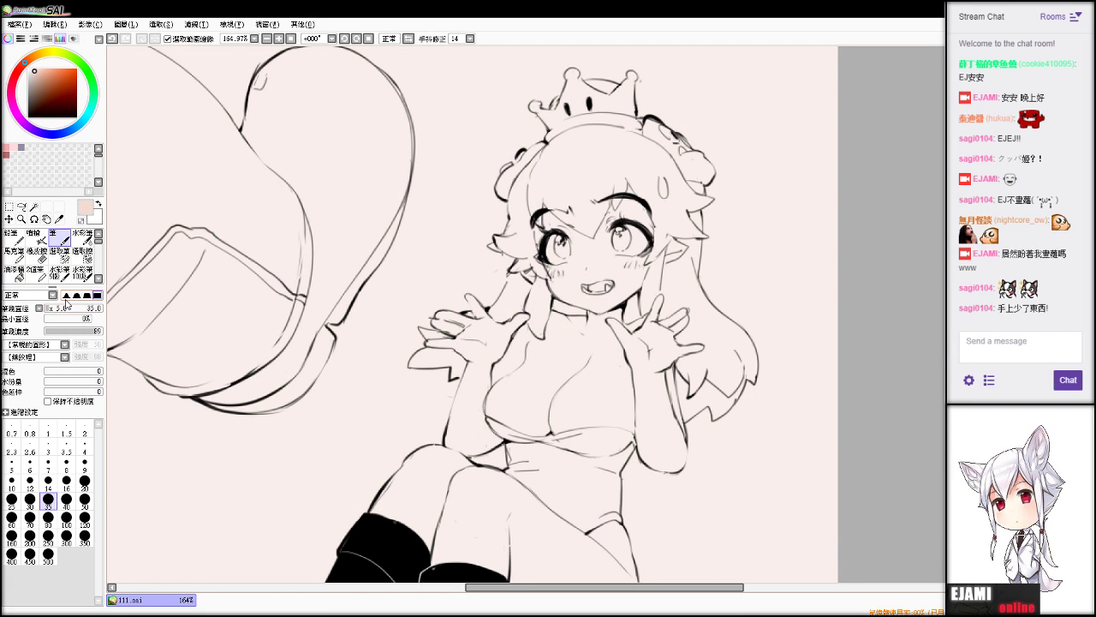
mouse_move(591, 214)
mouse_down()
mouse_move(556, 291)
mouse_move(599, 317)
mouse_move(632, 193)
mouse_move(526, 377)
mouse_up()
mouse_move(488, 365)
mouse_down()
mouse_move(445, 338)
mouse_move(442, 346)
mouse_up()
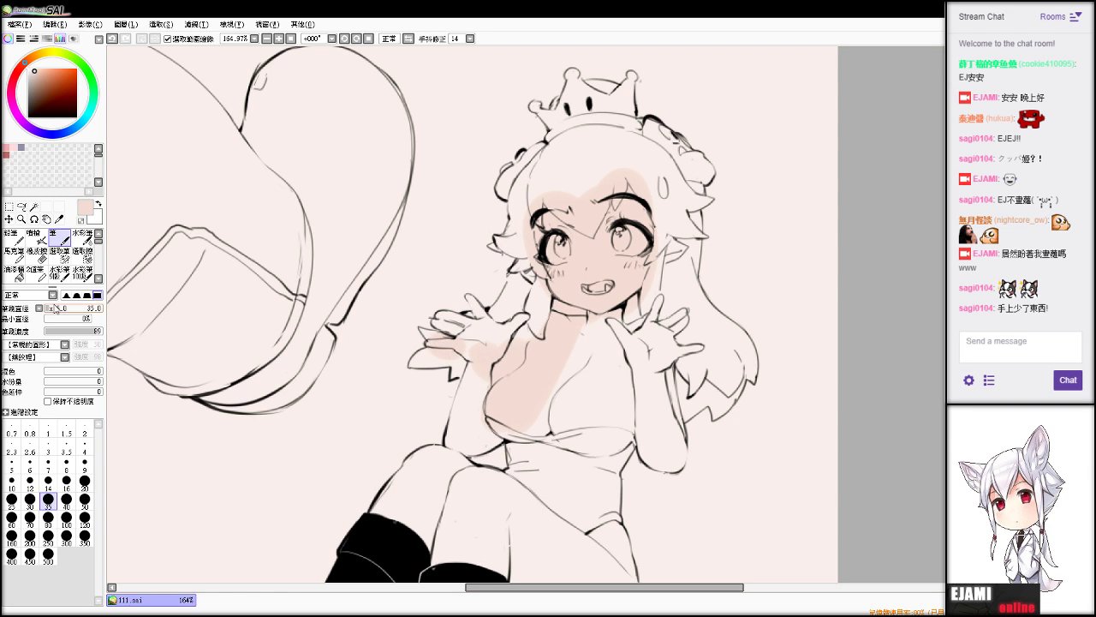
Reduce the brush to size 20 and extend the skin tone over both hands, both arms and the rest of the chest.
click(85, 481)
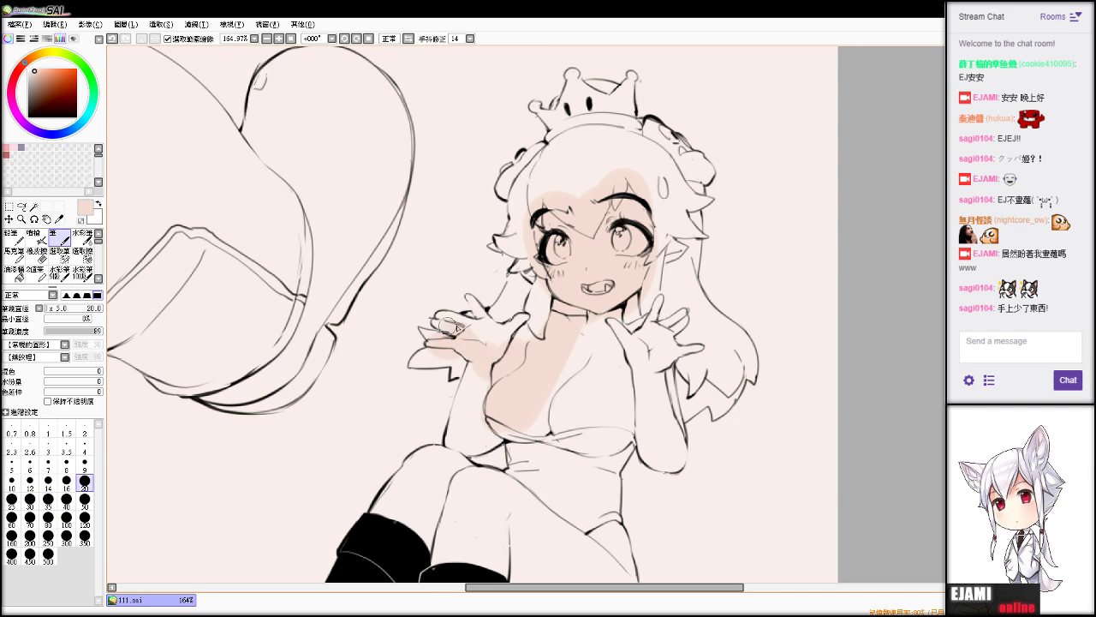
mouse_move(468, 329)
mouse_down()
mouse_move(495, 349)
mouse_move(490, 325)
mouse_up()
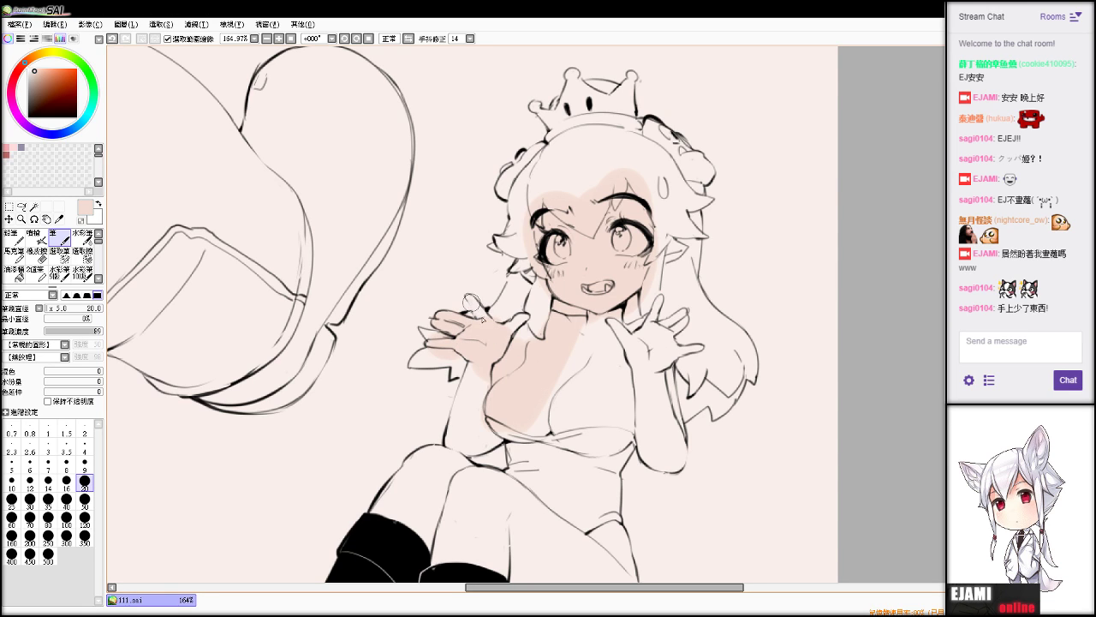
mouse_move(494, 335)
mouse_down()
mouse_move(524, 318)
mouse_move(479, 377)
mouse_move(458, 432)
mouse_move(476, 398)
mouse_move(486, 440)
mouse_up()
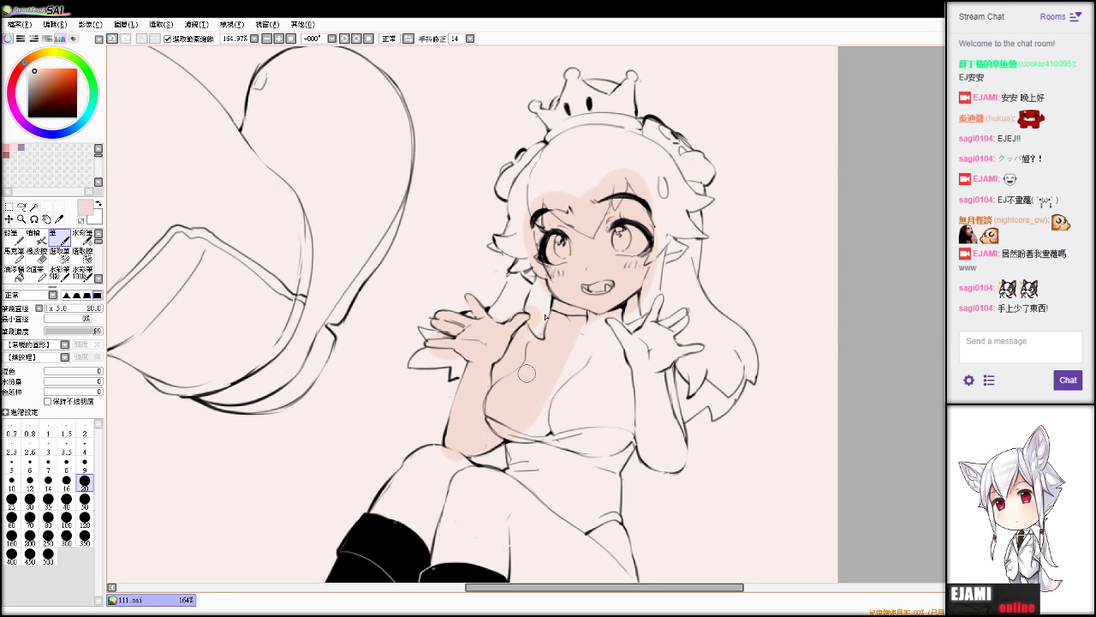
mouse_move(527, 373)
mouse_down()
mouse_move(534, 430)
mouse_move(526, 399)
mouse_move(561, 423)
mouse_move(570, 372)
mouse_move(571, 418)
mouse_move(594, 363)
mouse_move(634, 324)
mouse_move(626, 357)
mouse_move(615, 358)
mouse_move(648, 370)
mouse_move(652, 430)
mouse_move(632, 419)
mouse_move(662, 454)
mouse_move(654, 458)
mouse_move(663, 461)
mouse_move(671, 423)
mouse_move(655, 389)
mouse_move(647, 450)
mouse_up()
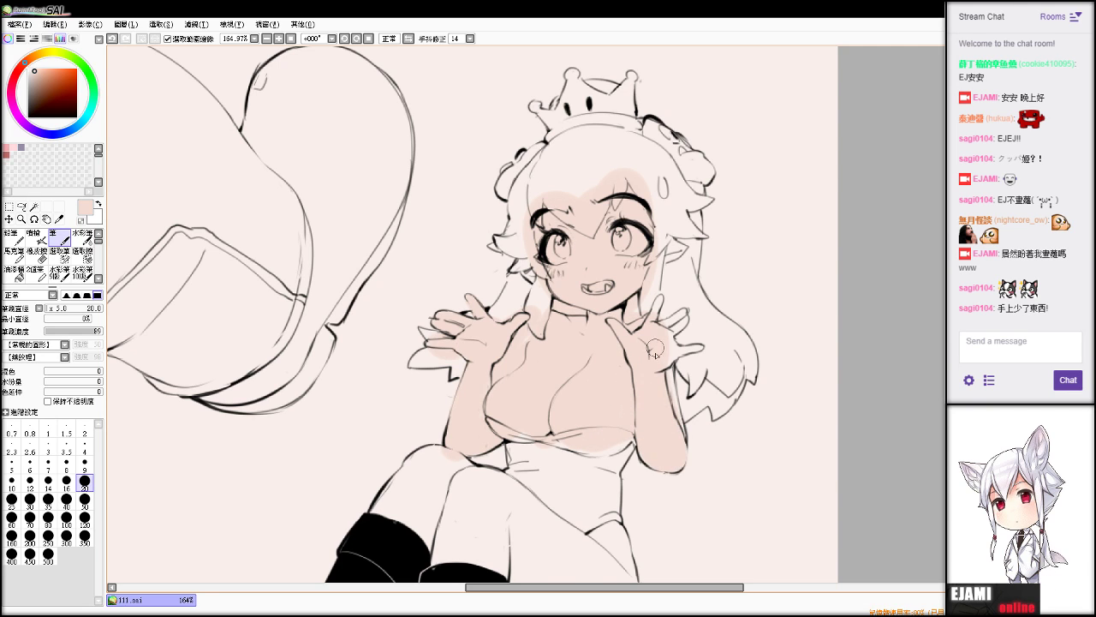
mouse_move(660, 388)
mouse_down()
mouse_move(677, 329)
mouse_move(655, 300)
mouse_move(695, 342)
mouse_up()
drag(685, 317, 673, 302)
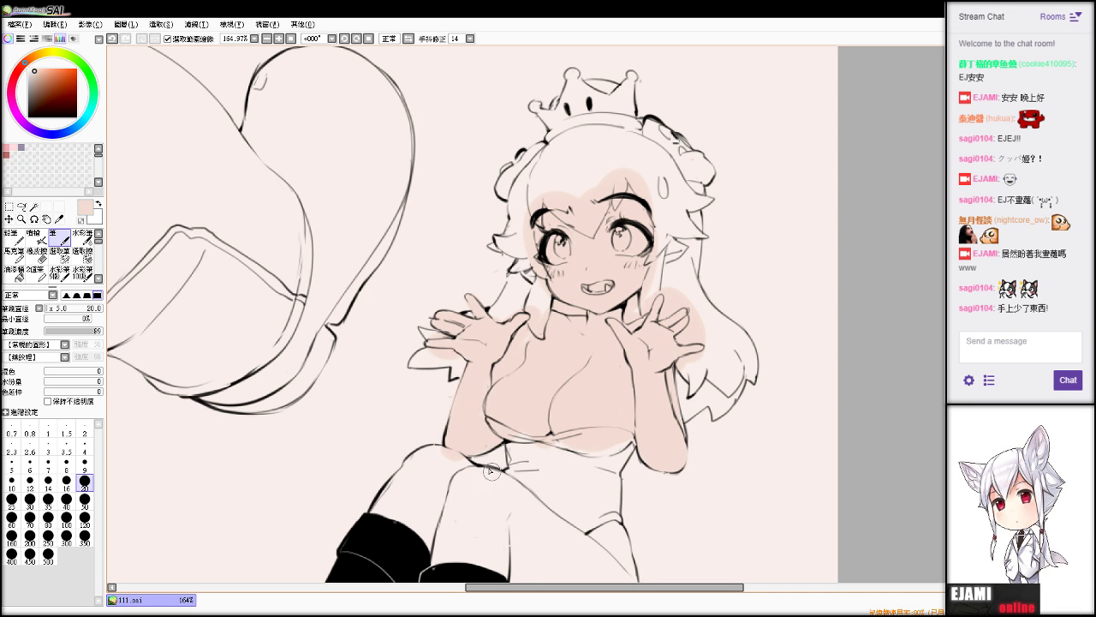
Extend the skin tone with the size 20 brush over both knees, the thighs and the hip above the black boots.
drag(480, 489, 534, 362)
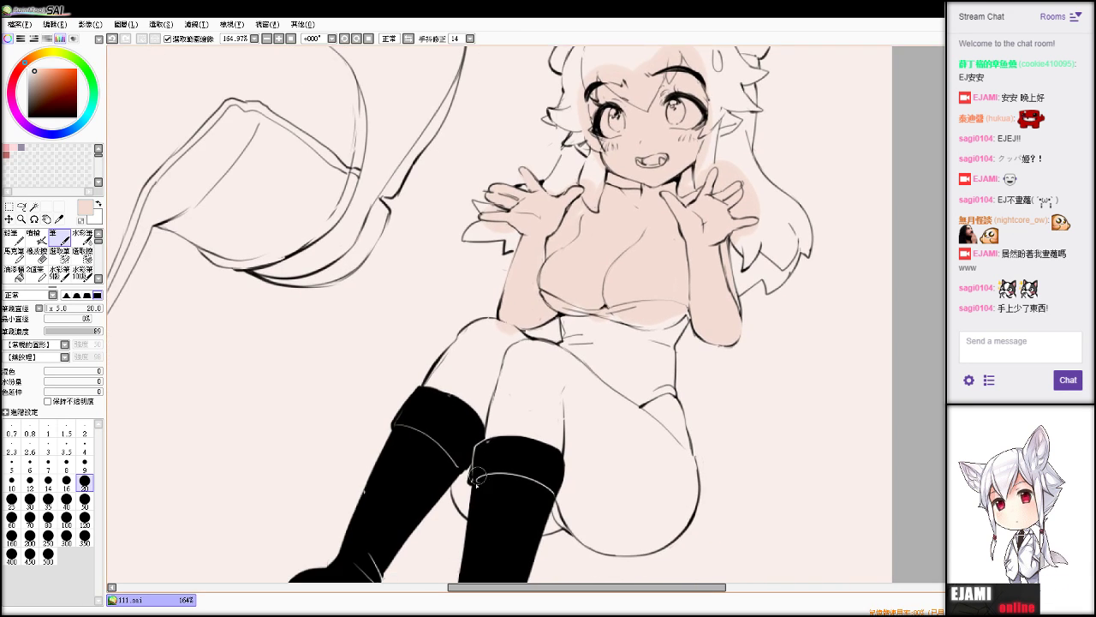
drag(469, 479, 458, 480)
mouse_move(441, 403)
mouse_down()
mouse_move(470, 339)
mouse_move(431, 386)
mouse_move(489, 333)
mouse_move(517, 336)
mouse_move(486, 357)
mouse_move(520, 379)
mouse_move(539, 445)
mouse_move(543, 421)
mouse_move(502, 379)
mouse_up()
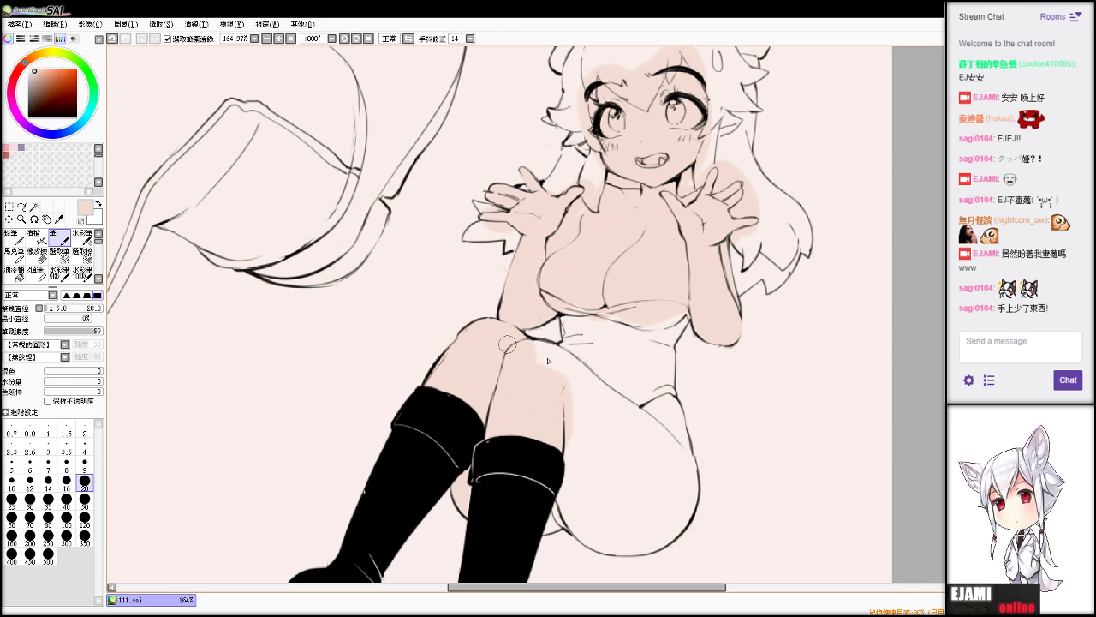
mouse_move(615, 403)
mouse_down()
mouse_move(573, 422)
mouse_move(581, 462)
mouse_move(536, 527)
mouse_move(565, 513)
mouse_move(581, 525)
mouse_move(567, 505)
mouse_move(586, 525)
mouse_move(574, 522)
mouse_move(628, 541)
mouse_move(564, 412)
mouse_move(581, 404)
mouse_move(621, 406)
mouse_move(652, 435)
mouse_move(651, 419)
mouse_move(676, 423)
mouse_move(673, 505)
mouse_up()
key(e)
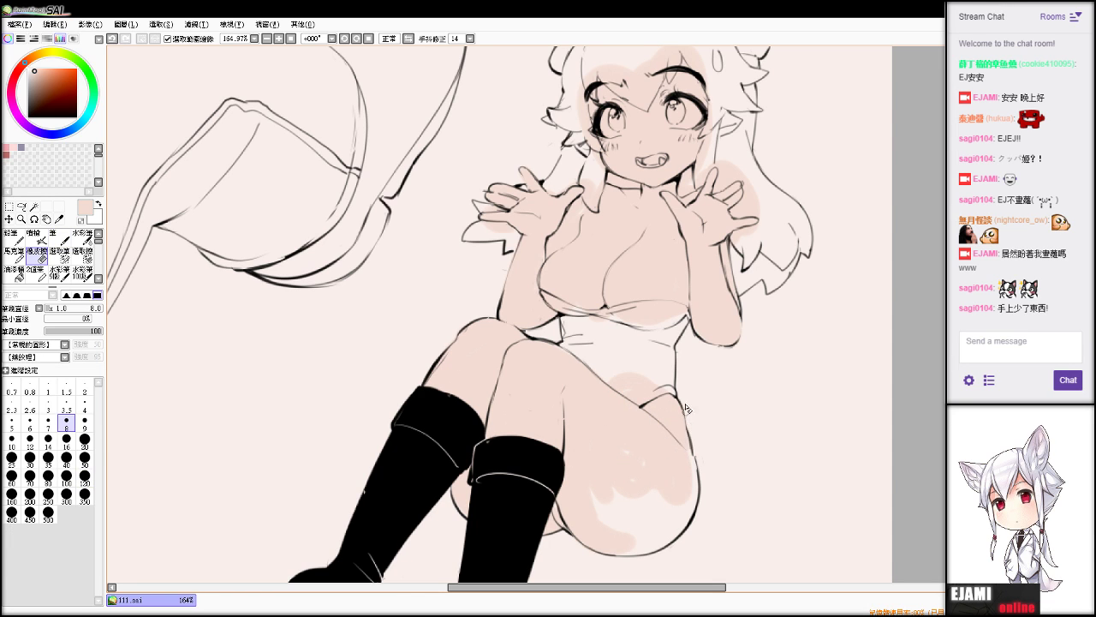
key(b)
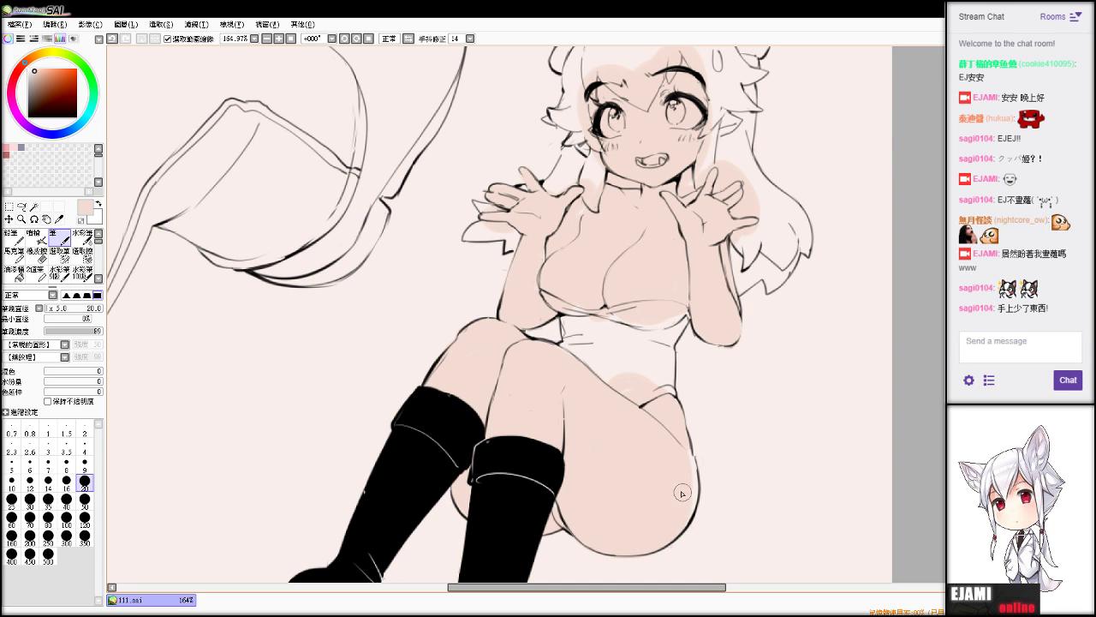
key(e)
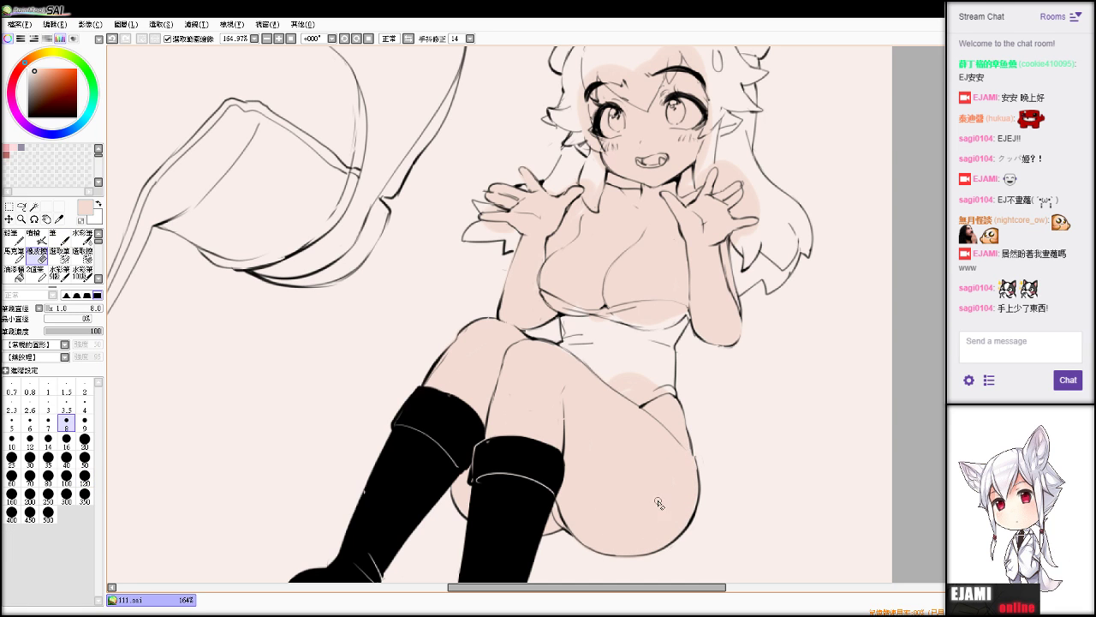
Sample a very pale pink and paint the whites of the girl's eyes with the brush.
scroll(522, 314, down, 4)
scroll(522, 314, up, 2)
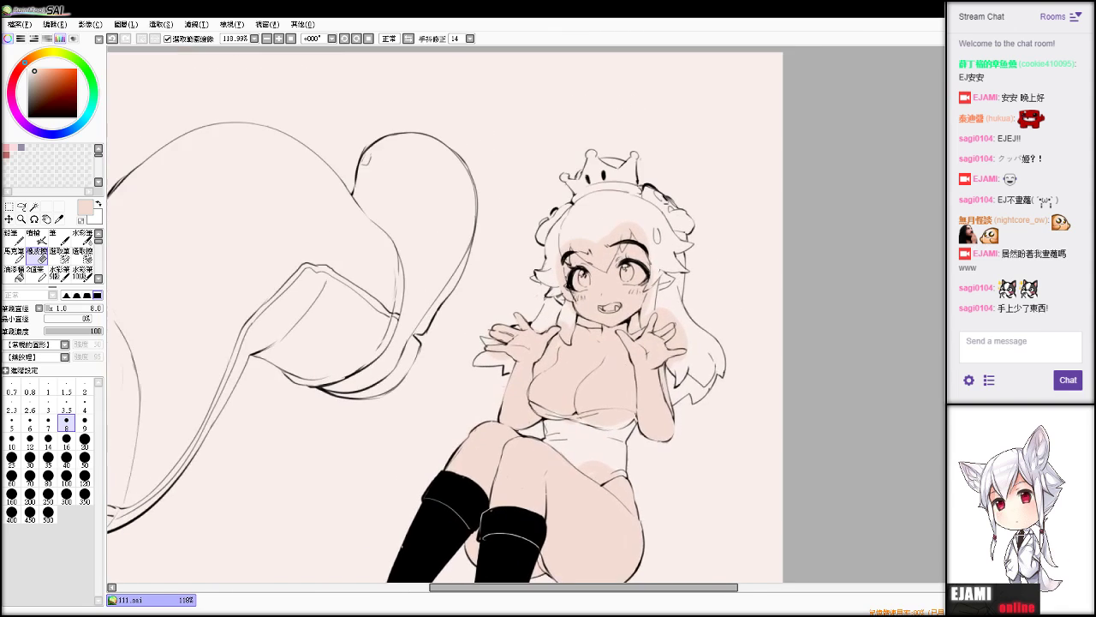
drag(375, 165, 261, 134)
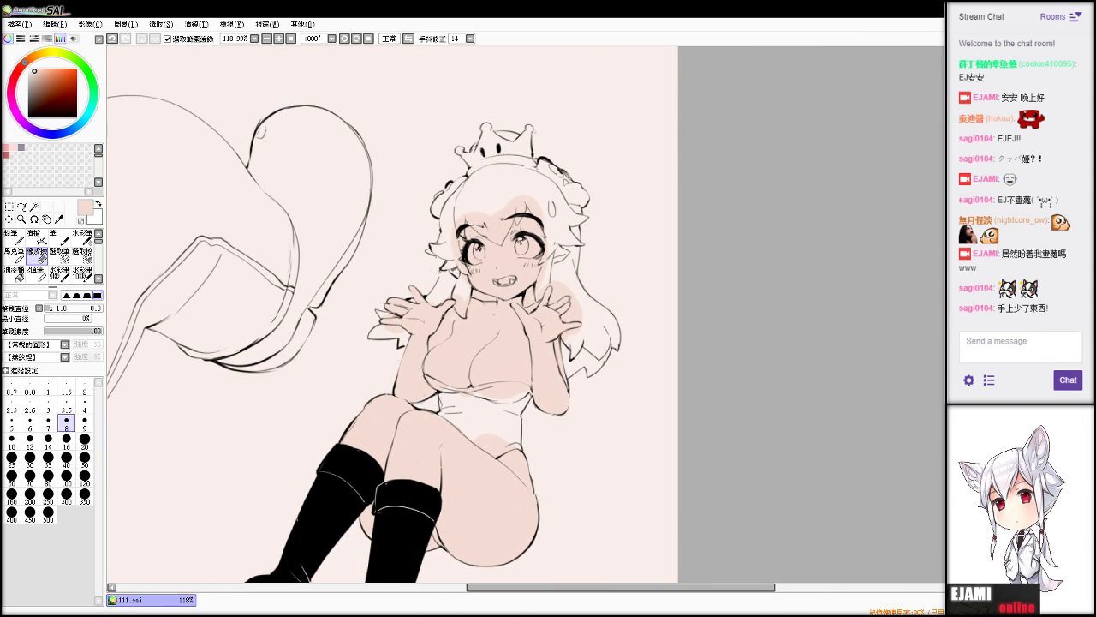
scroll(470, 242, down, 1)
scroll(469, 241, up, 5)
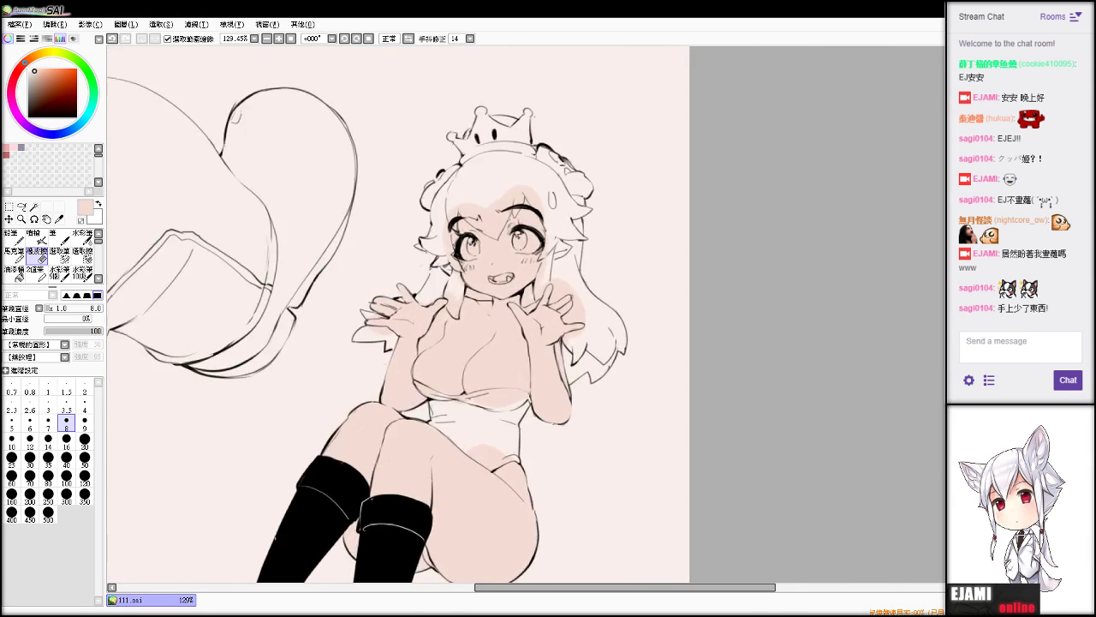
drag(469, 241, 522, 242)
click(60, 220)
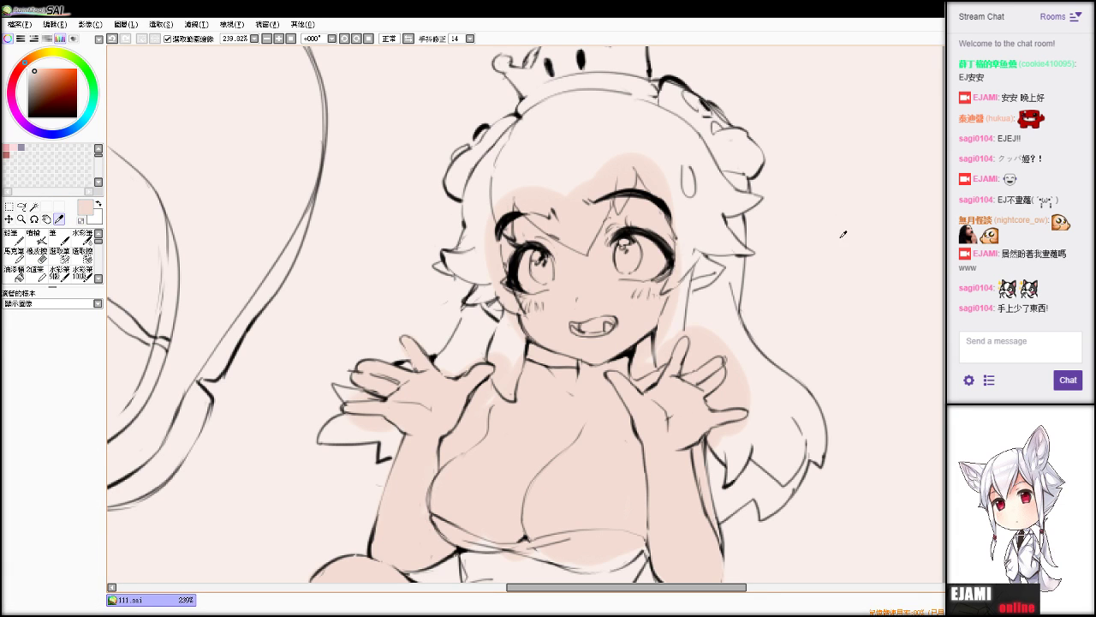
mouse_move(533, 282)
mouse_down()
mouse_move(530, 273)
mouse_move(539, 277)
mouse_up()
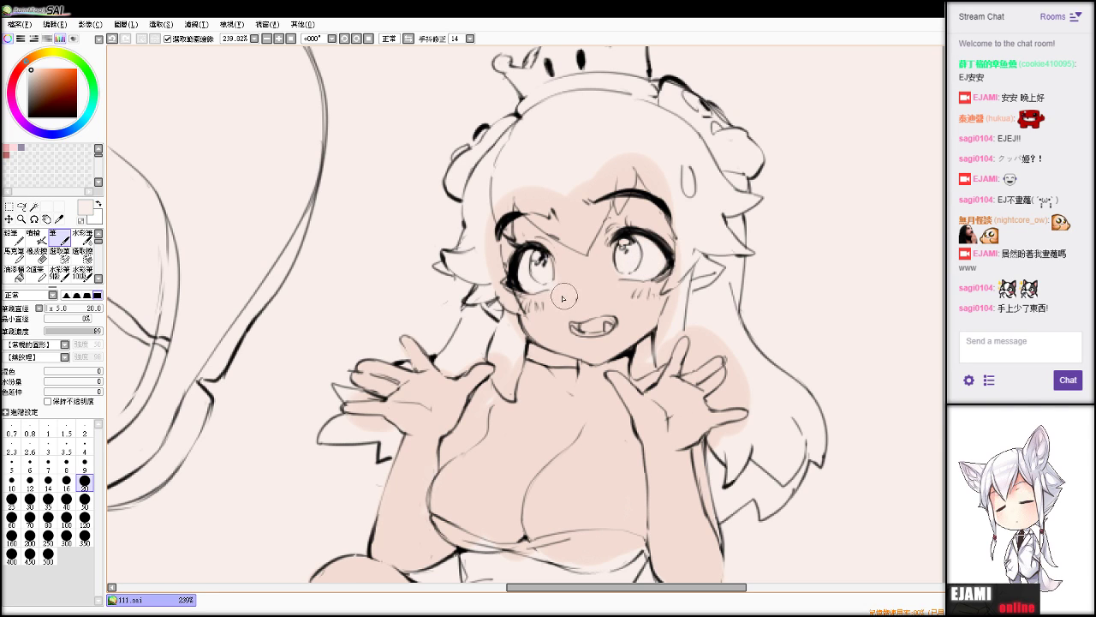
Sample the near-black line colour and fill both irises with the brush at size 5, redoing the first one.
key(alt+Tab)
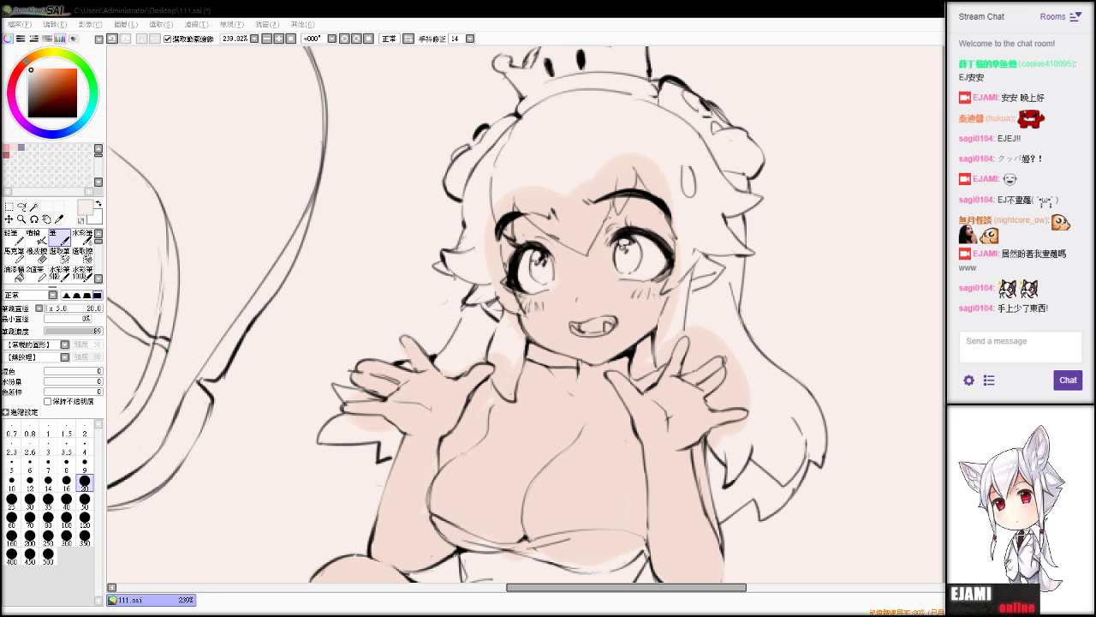
key(alt)
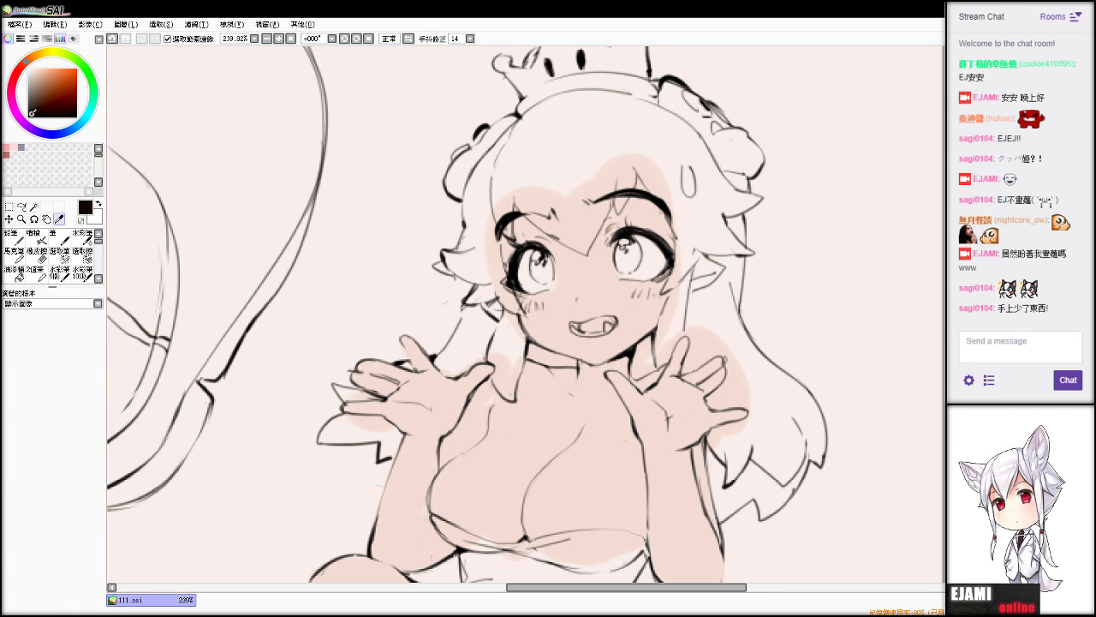
click(59, 238)
click(12, 465)
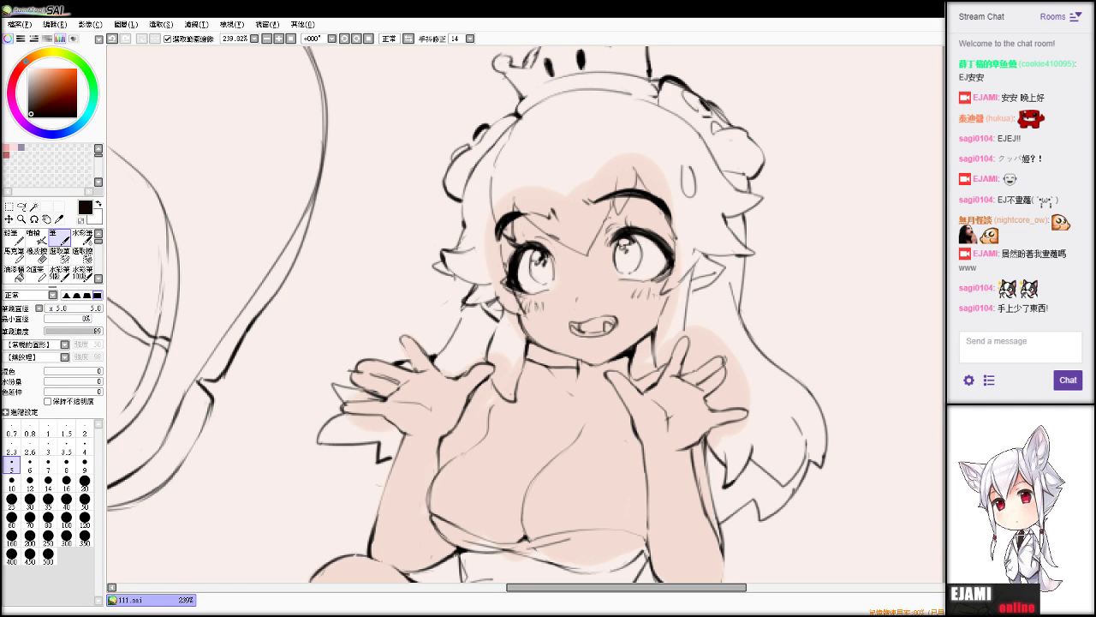
drag(534, 266, 548, 278)
key(ctrl+z)
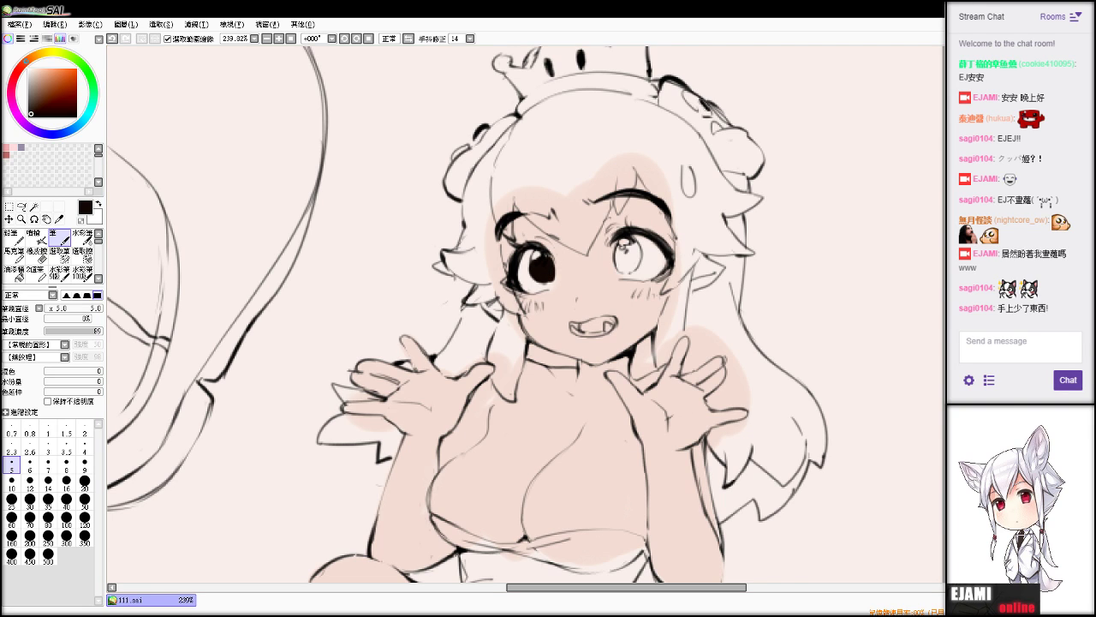
key(ctrl+z)
key(ctrl+z)
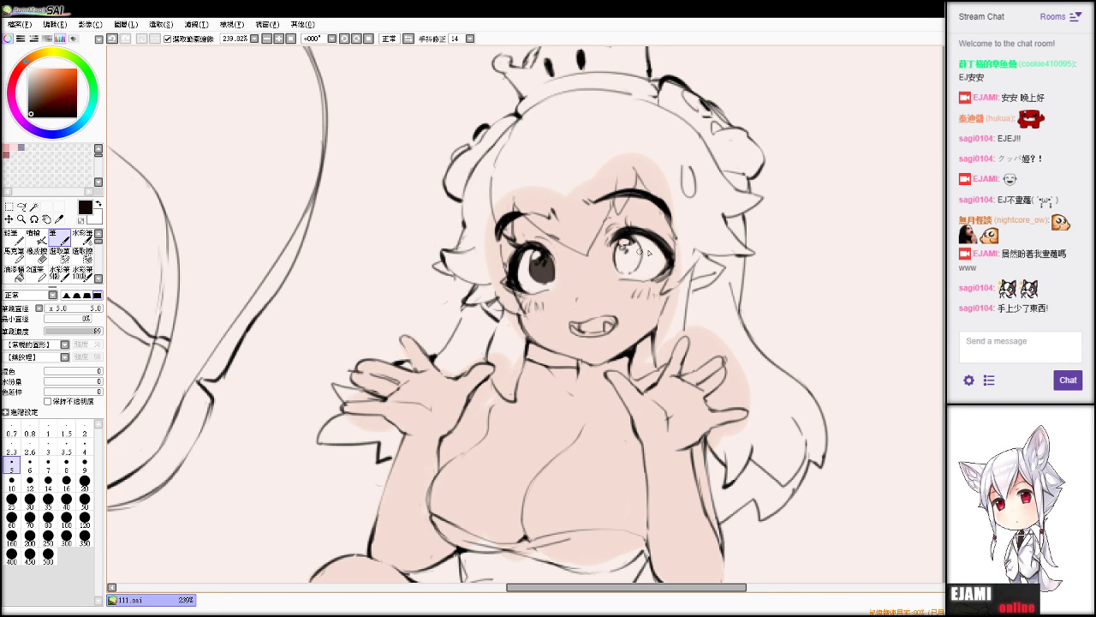
mouse_move(639, 251)
mouse_down()
mouse_move(618, 262)
mouse_move(627, 255)
mouse_move(628, 270)
mouse_up()
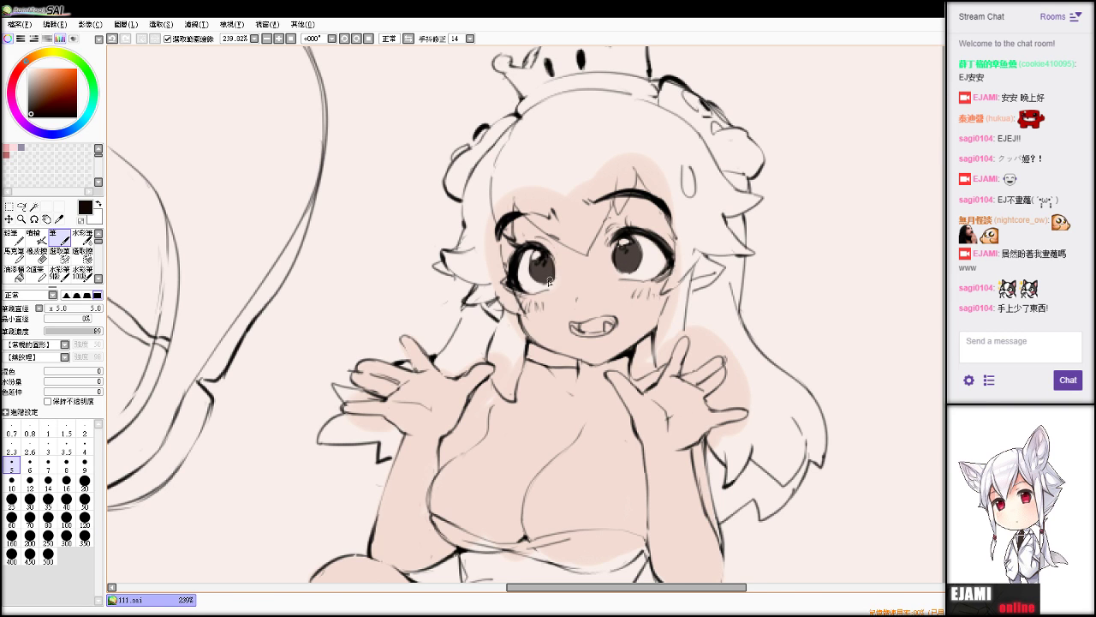
Pick the saved pink swatch and paint the inside of the open mouth with the size 5 brush.
scroll(526, 315, up, 1)
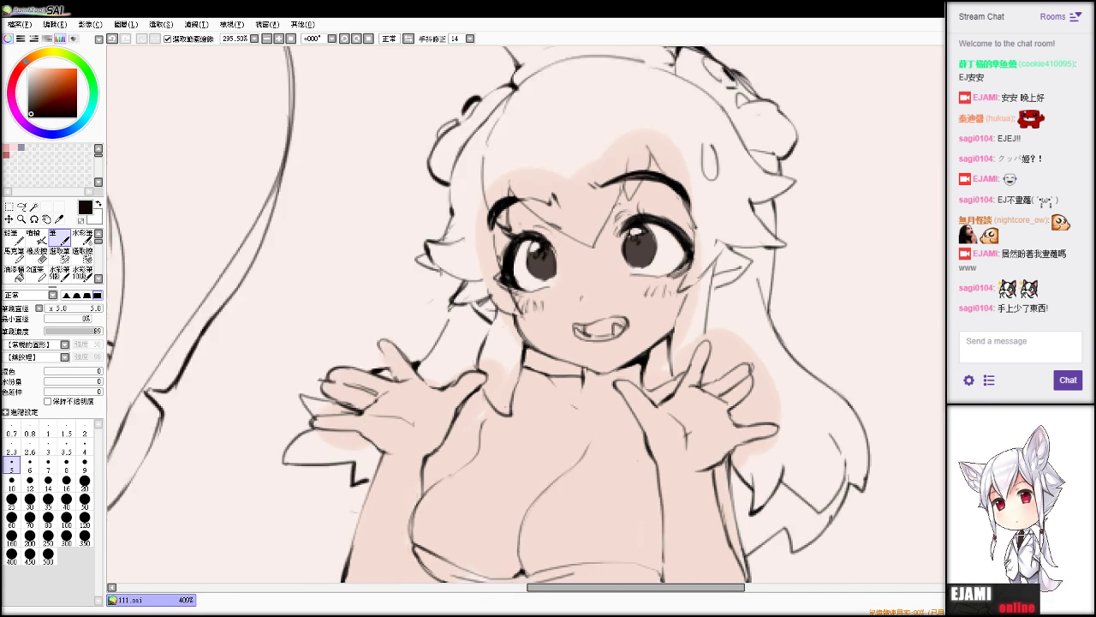
scroll(526, 314, down, 9)
scroll(526, 315, up, 7)
scroll(559, 269, up, 1)
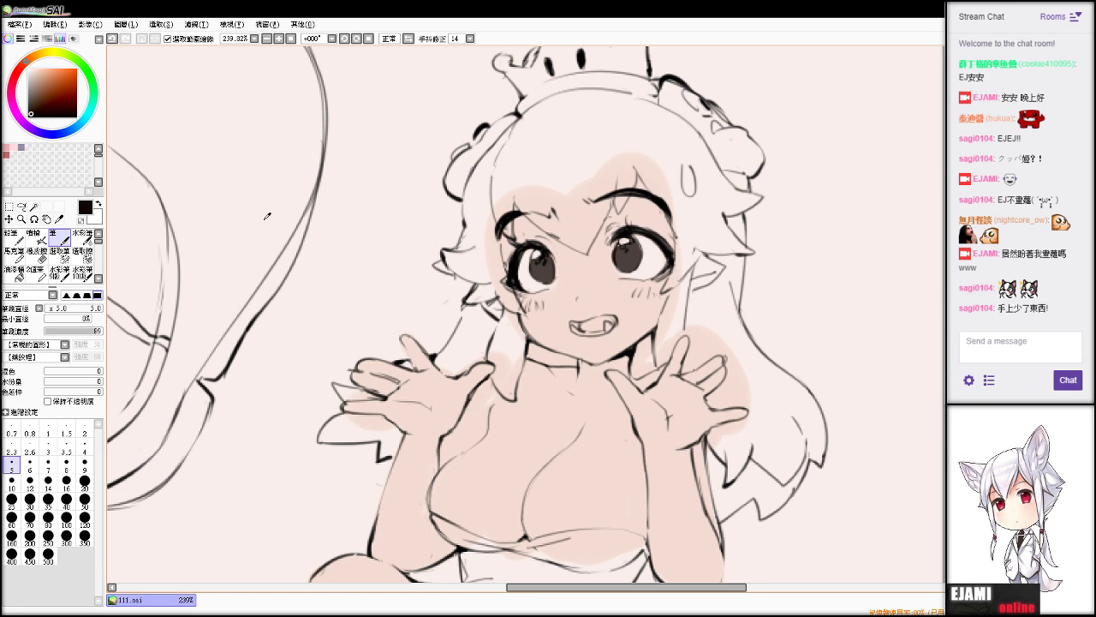
key(alt+Tab)
click(8, 147)
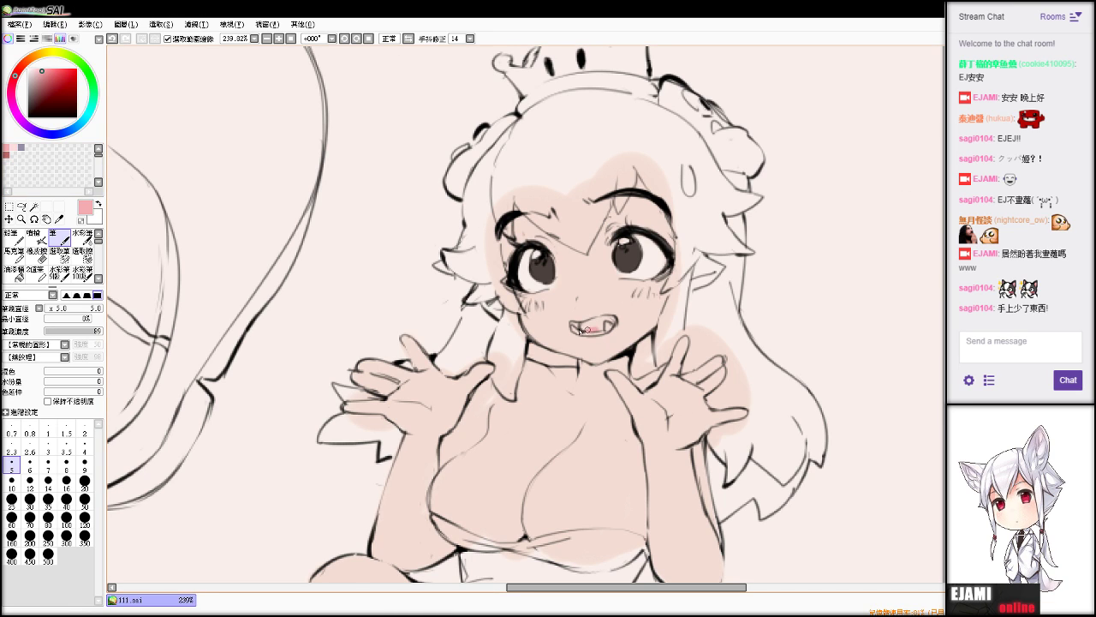
drag(590, 327, 599, 329)
Shift the mouth's pink towards a warmer salmon tone with the colour adjustment filter.
click(196, 25)
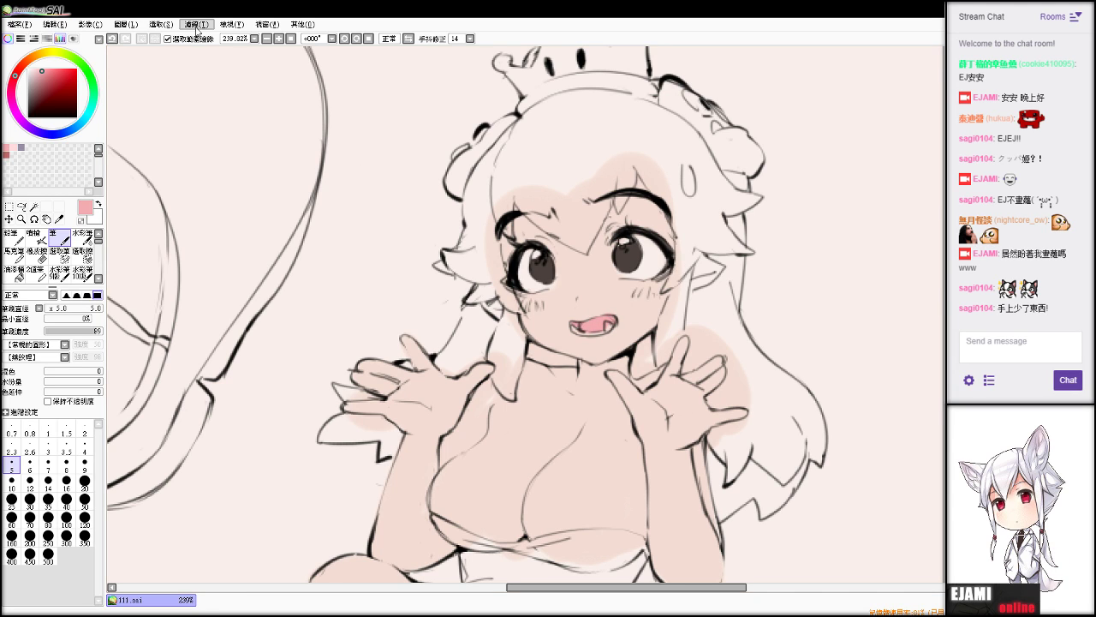
click(241, 44)
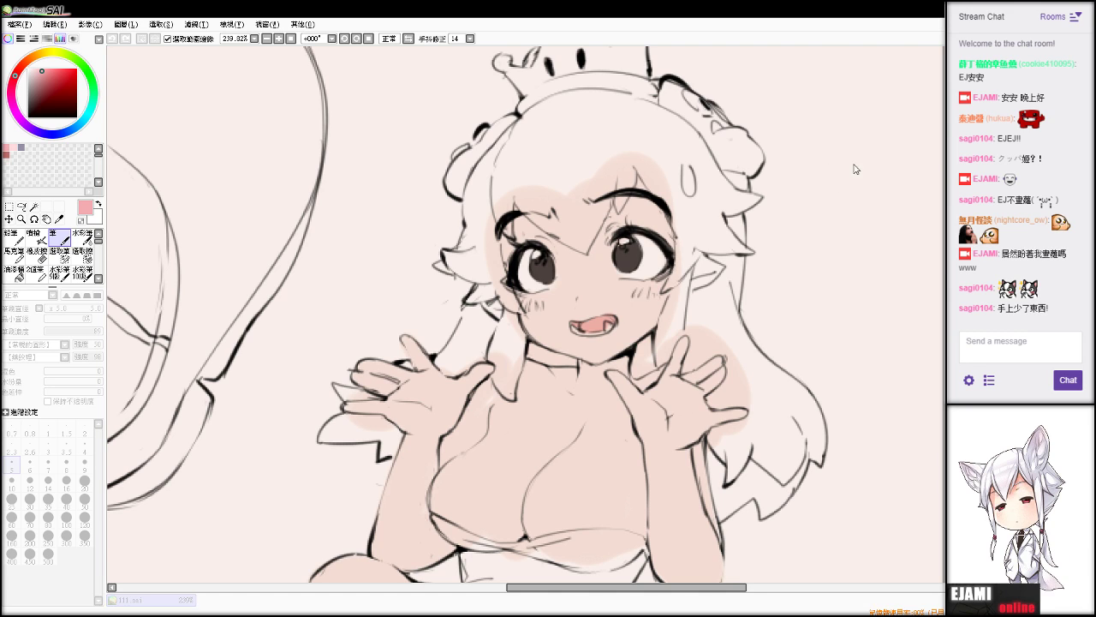
drag(855, 165, 873, 164)
key(ctrl+z)
click(889, 218)
key(alt+Tab)
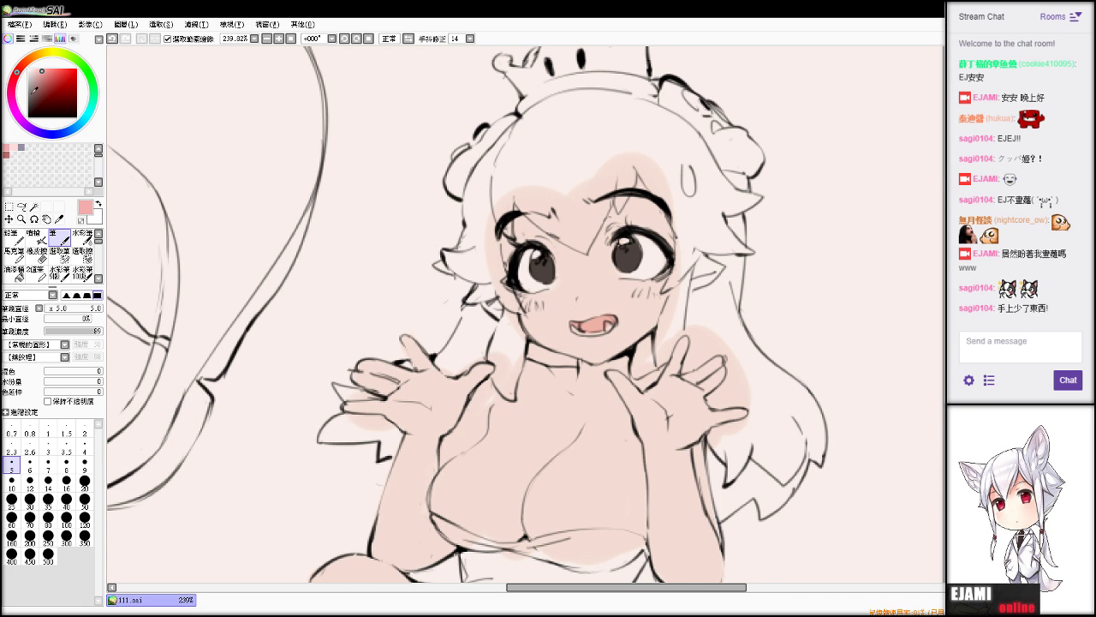
Pick a dark muted red and paint the hair ornament on the left side of the head with the brush at size 15.
click(42, 86)
drag(463, 159, 460, 166)
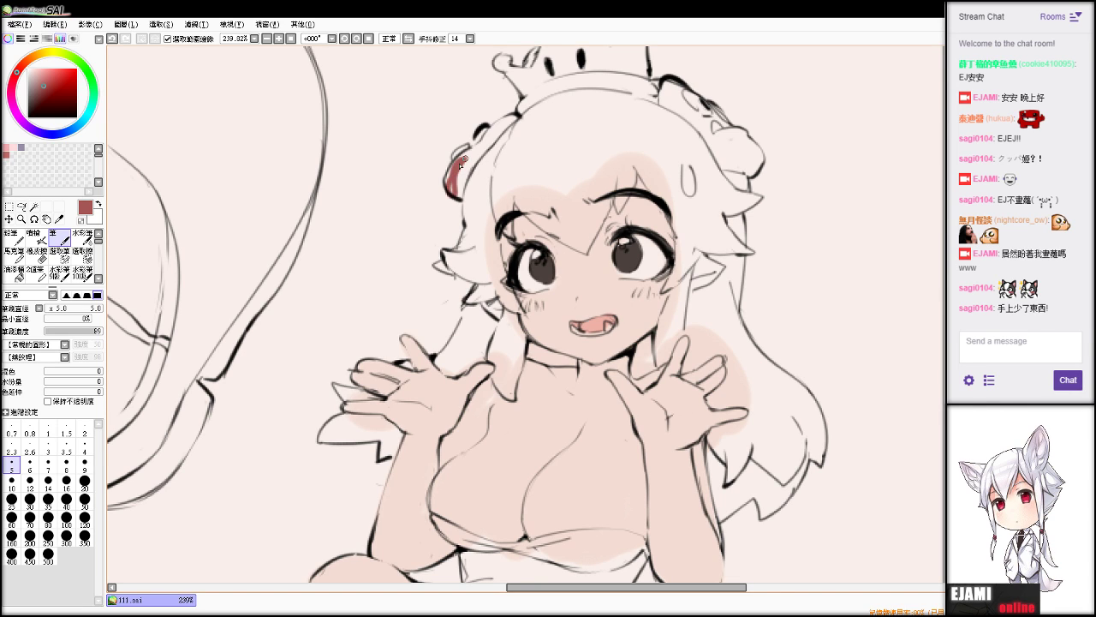
key(ctrl+z)
drag(59, 308, 49, 310)
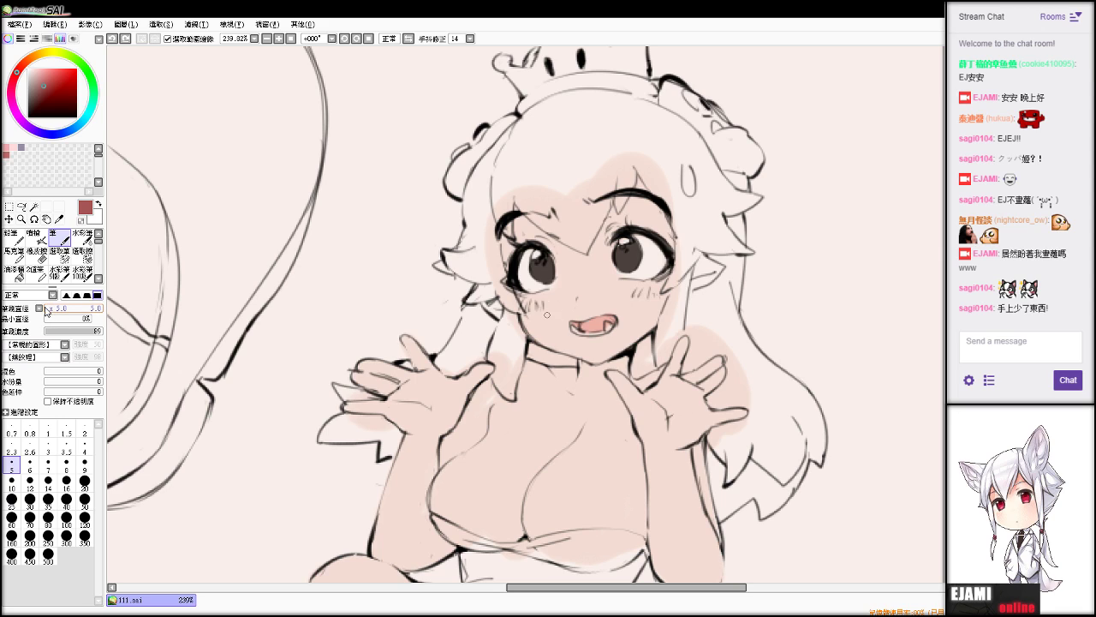
mouse_move(467, 158)
mouse_down()
mouse_move(455, 190)
mouse_move(511, 122)
mouse_up()
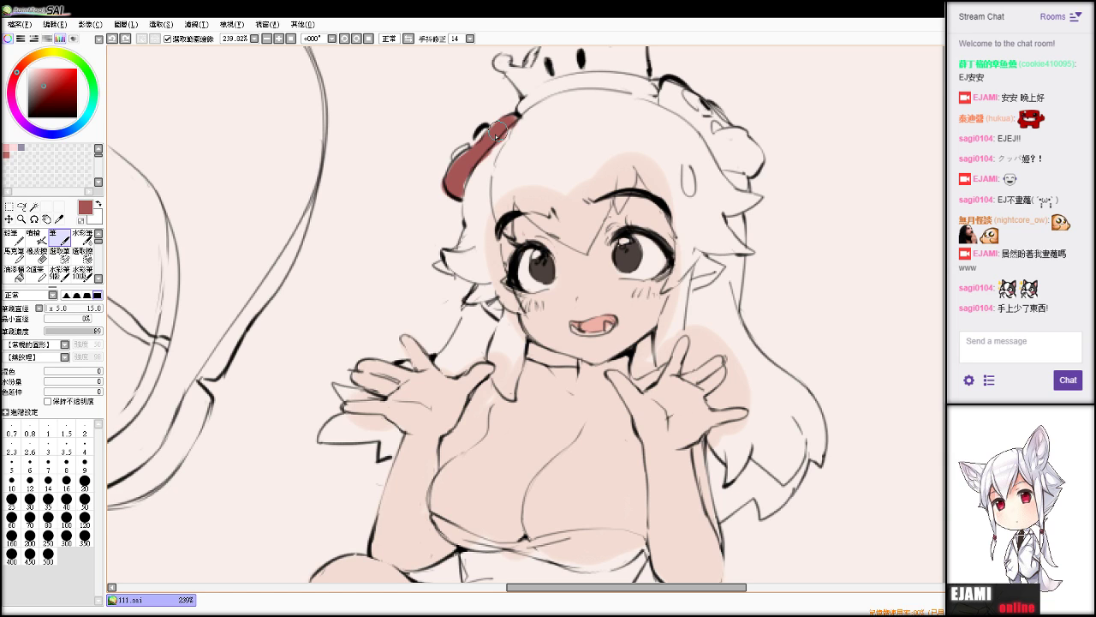
drag(496, 137, 517, 120)
key(e)
key(v)
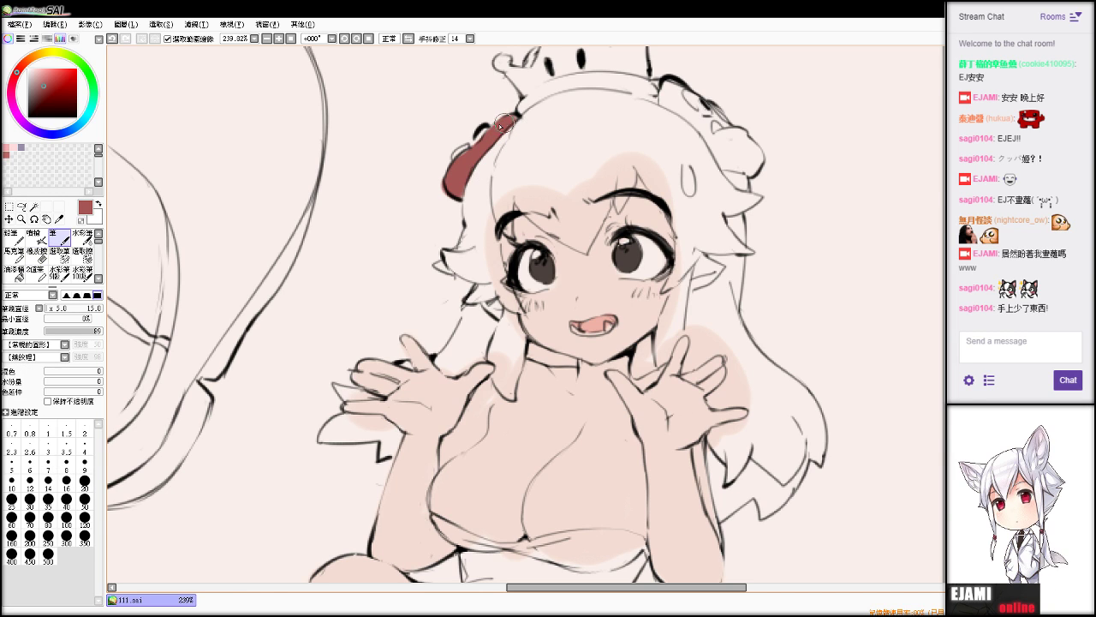
key(e)
key(n)
key(e)
key(n)
Paint the ornament on the right side of the head dark red and erase the colour from its small inner shapes.
drag(698, 107, 662, 95)
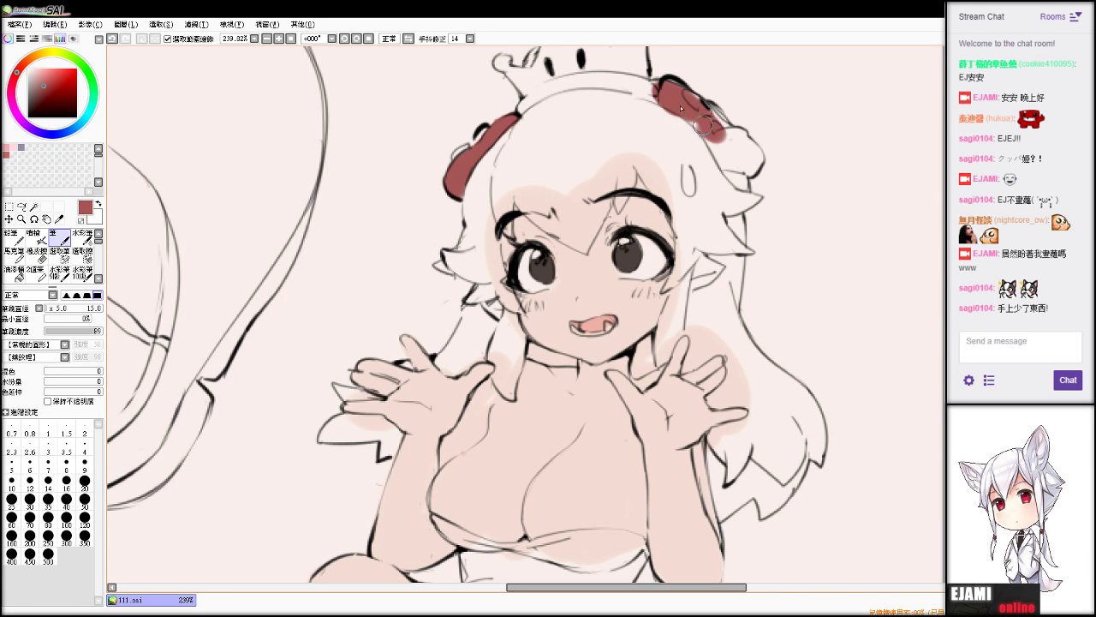
mouse_move(703, 125)
mouse_down()
mouse_move(692, 84)
mouse_move(744, 158)
mouse_move(706, 121)
mouse_move(723, 153)
mouse_move(745, 168)
mouse_move(730, 149)
mouse_move(738, 135)
mouse_move(744, 162)
mouse_move(756, 159)
mouse_move(722, 154)
mouse_up()
key(e)
drag(692, 94, 709, 118)
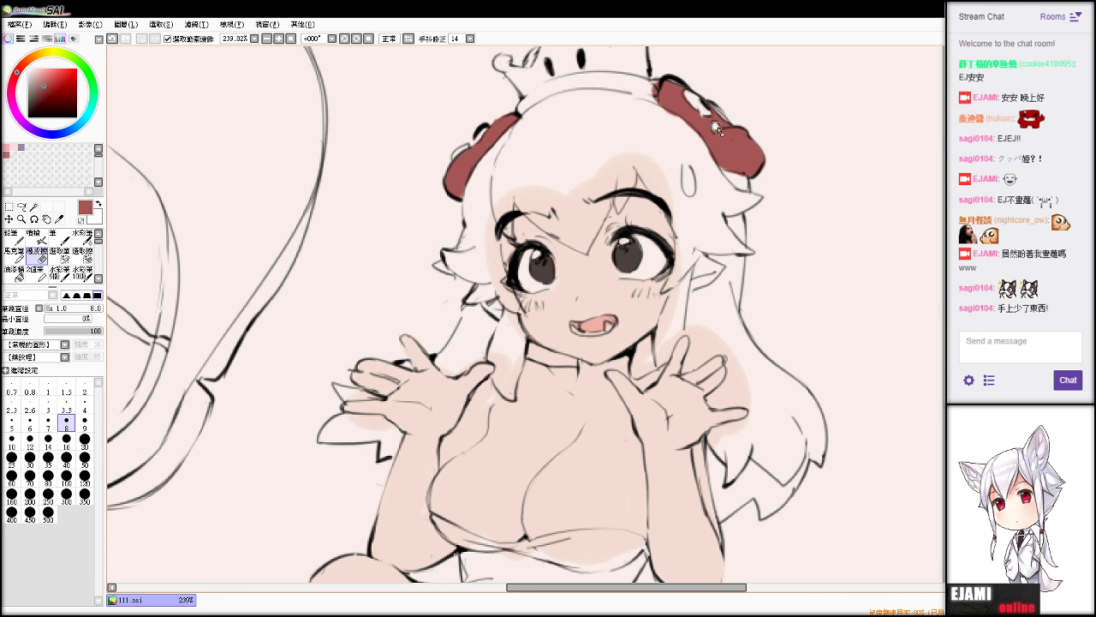
key(n)
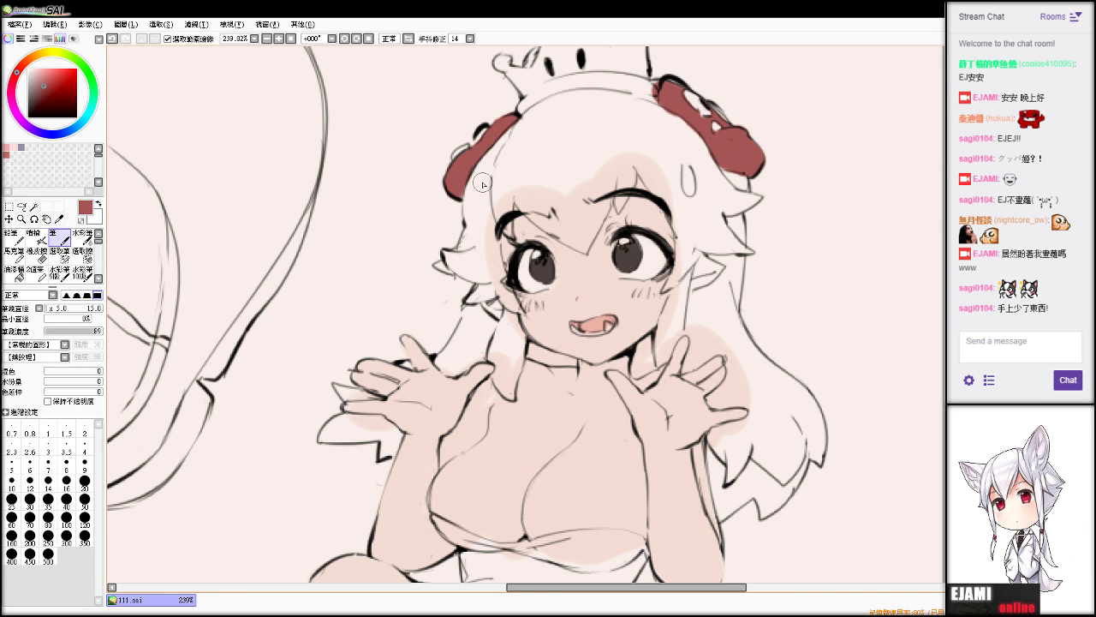
Adjust the hair ornaments' dark red with the colour adjustment filters.
scroll(545, 317, down, 10)
scroll(544, 317, up, 8)
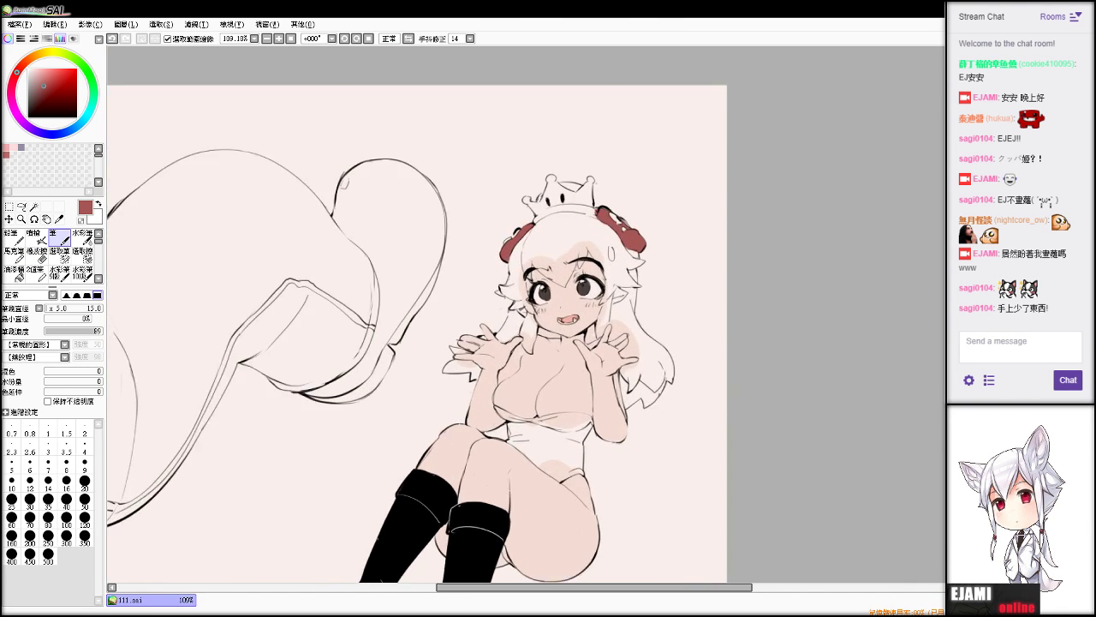
mouse_move(513, 411)
mouse_down()
mouse_move(632, 216)
mouse_move(456, 374)
mouse_move(514, 392)
mouse_up()
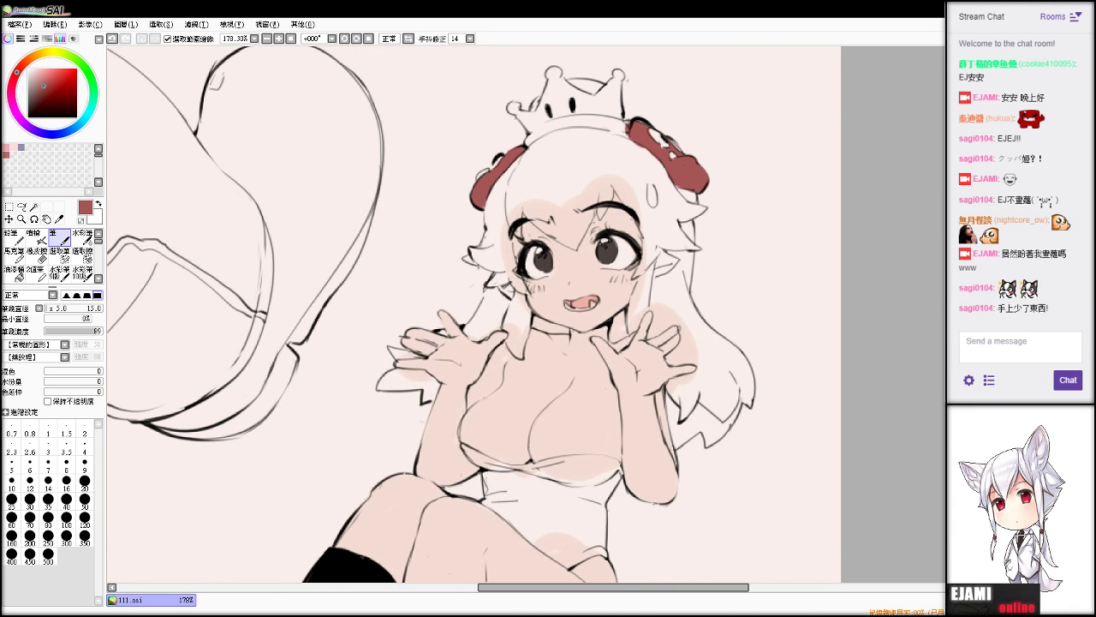
key(ctrl+z)
key(ctrl+y)
click(224, 39)
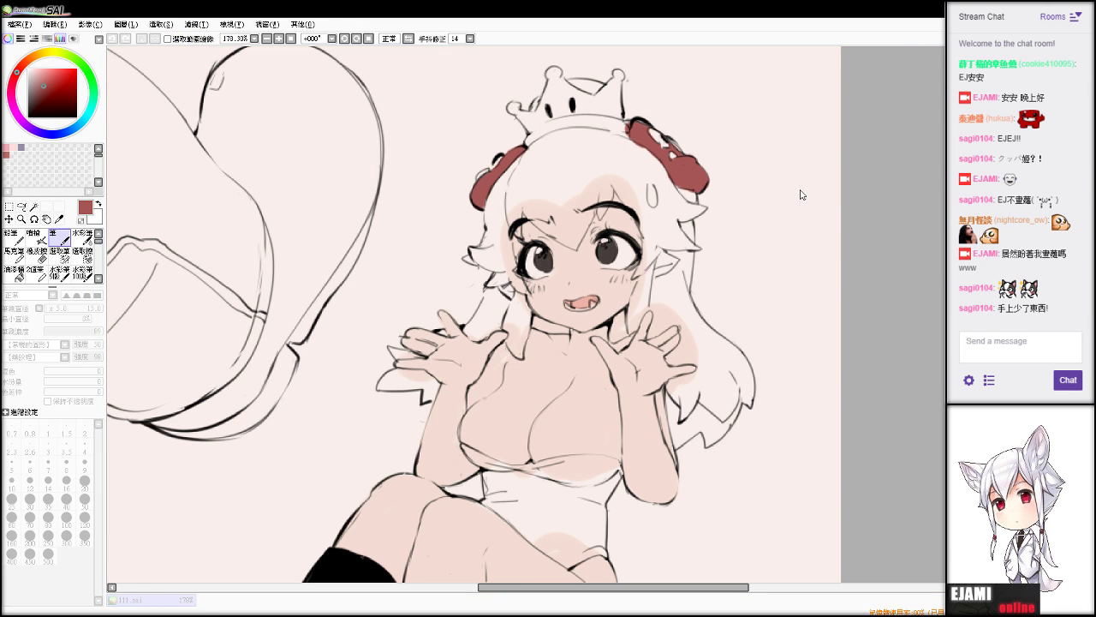
click(931, 210)
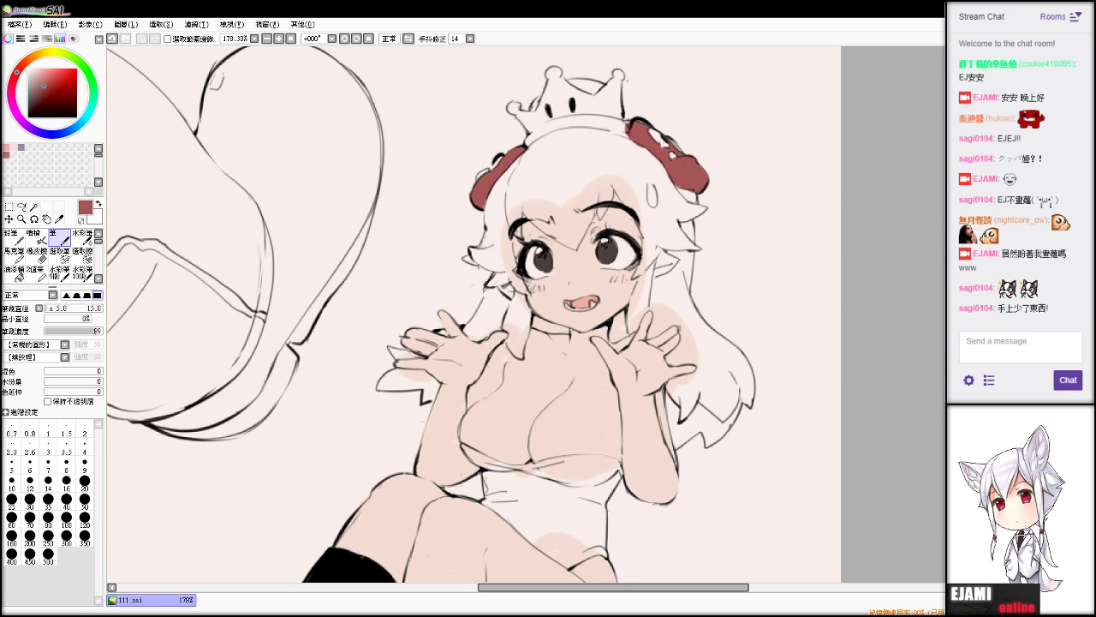
click(156, 26)
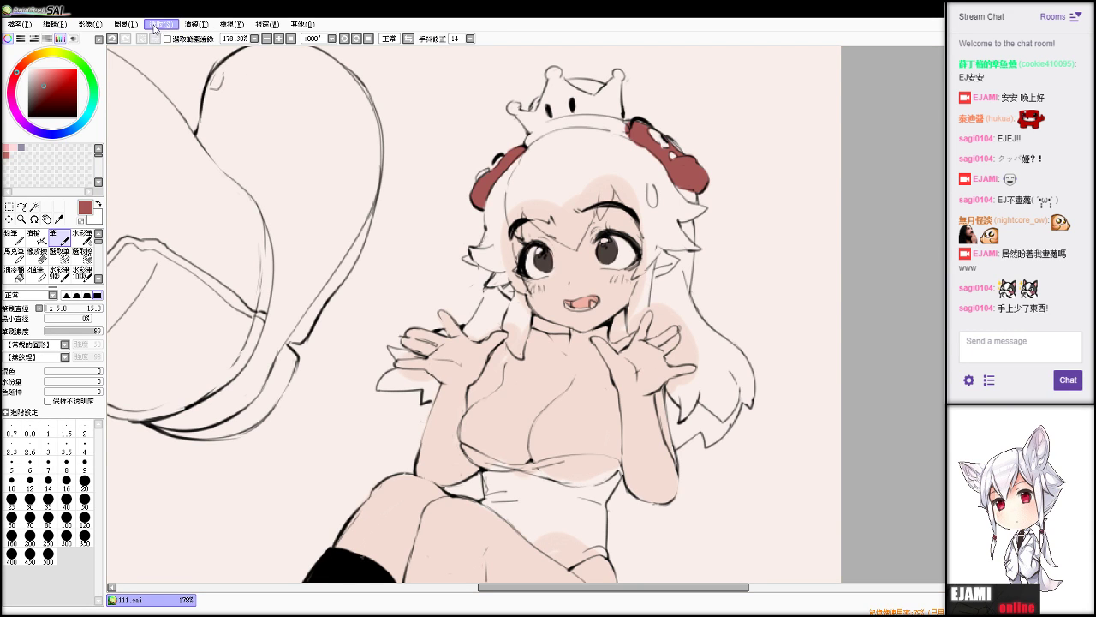
click(204, 39)
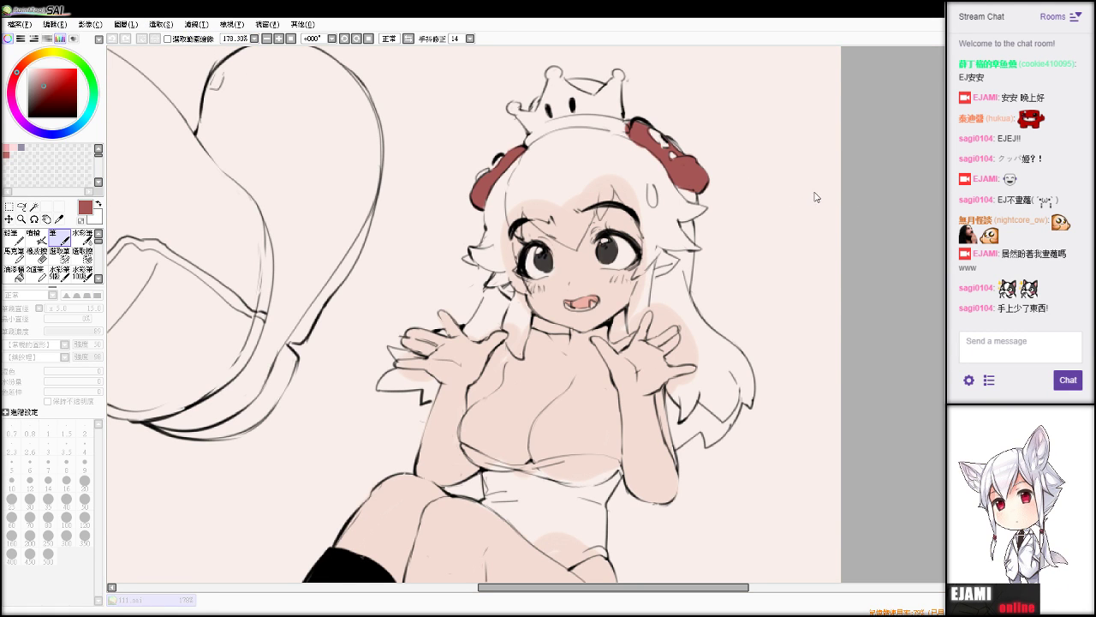
click(905, 198)
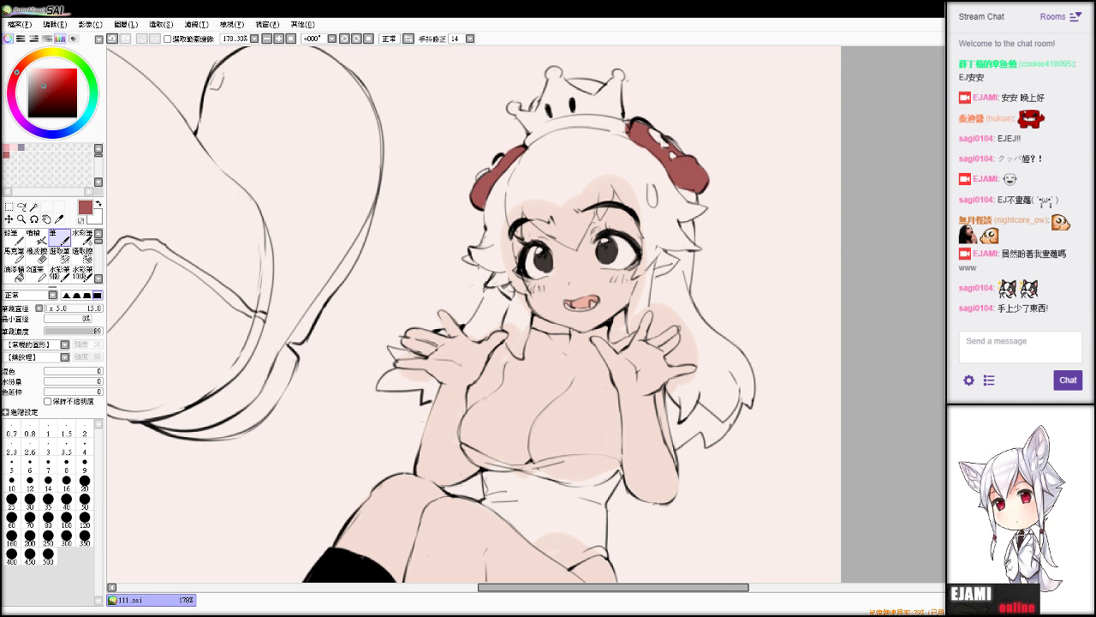
Sample the irises' dark brown, pick a lighter shade and paint reflected patches in the lower part of the left iris with the size 5 brush.
scroll(545, 315, up, 4)
click(59, 219)
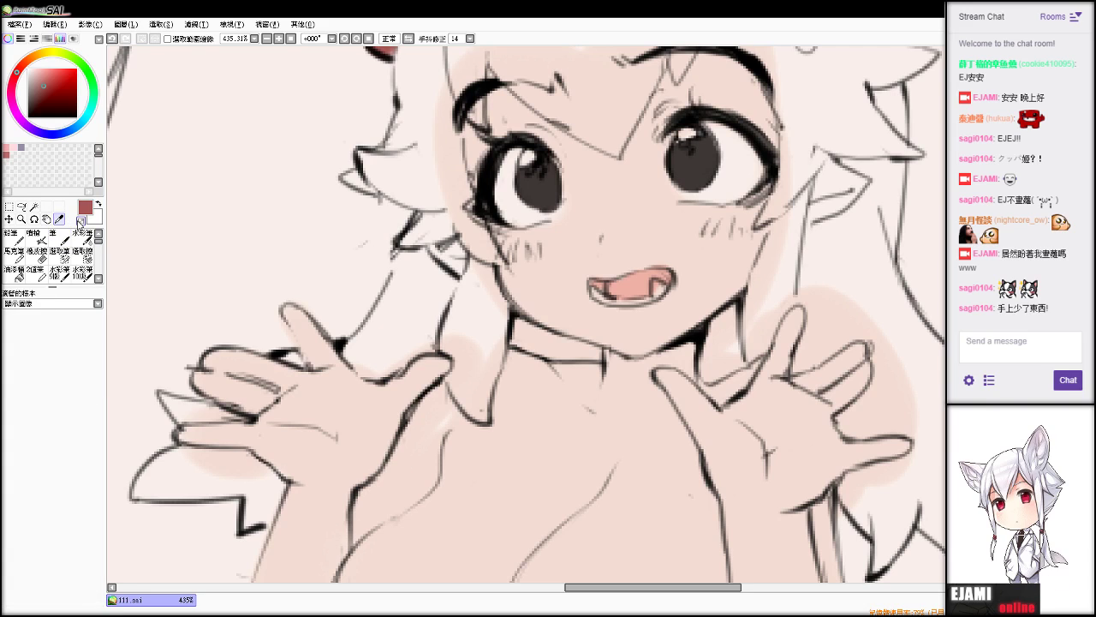
click(540, 184)
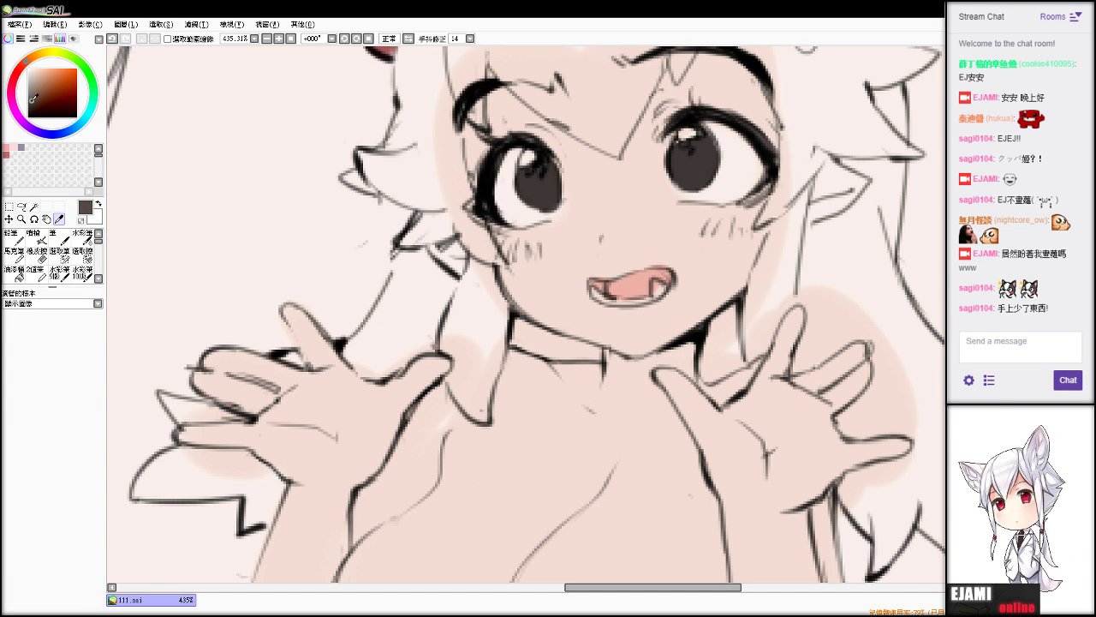
click(58, 236)
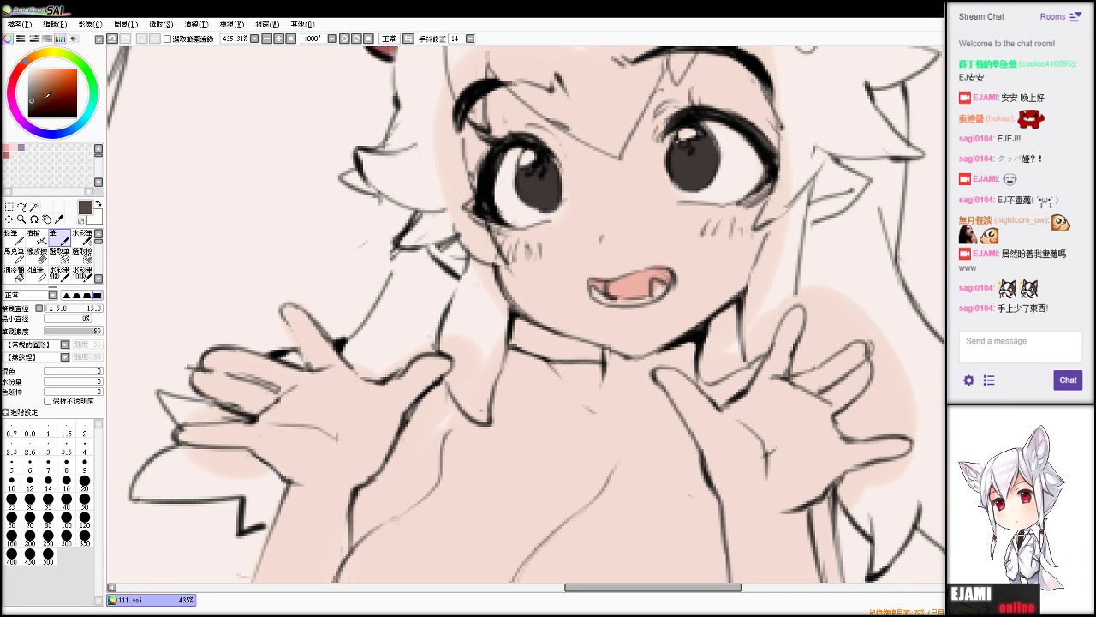
click(45, 309)
click(50, 319)
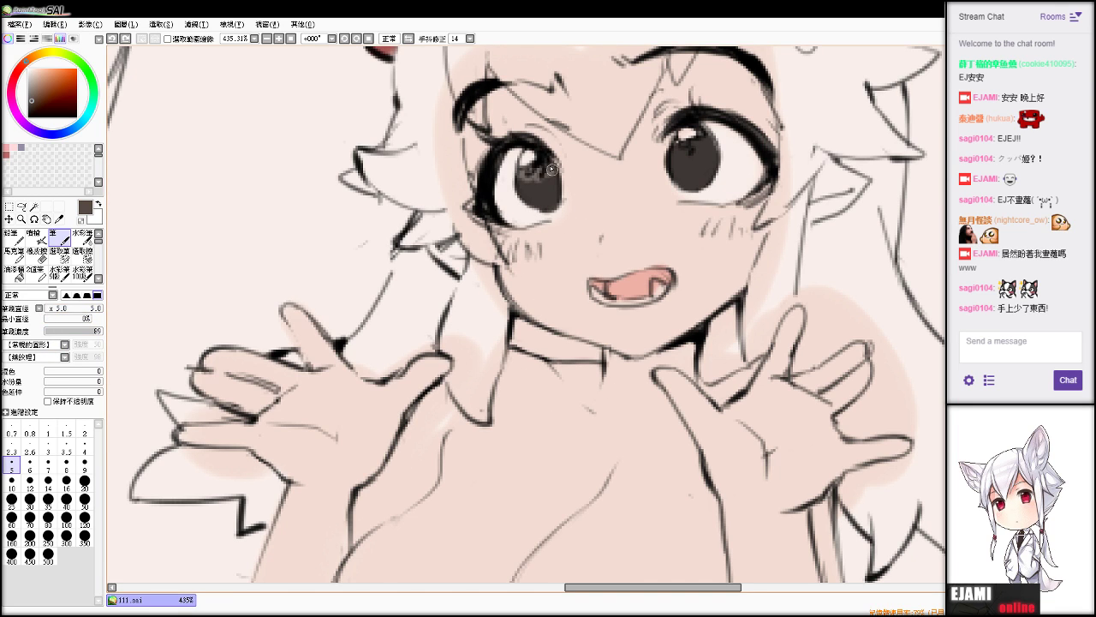
key(e)
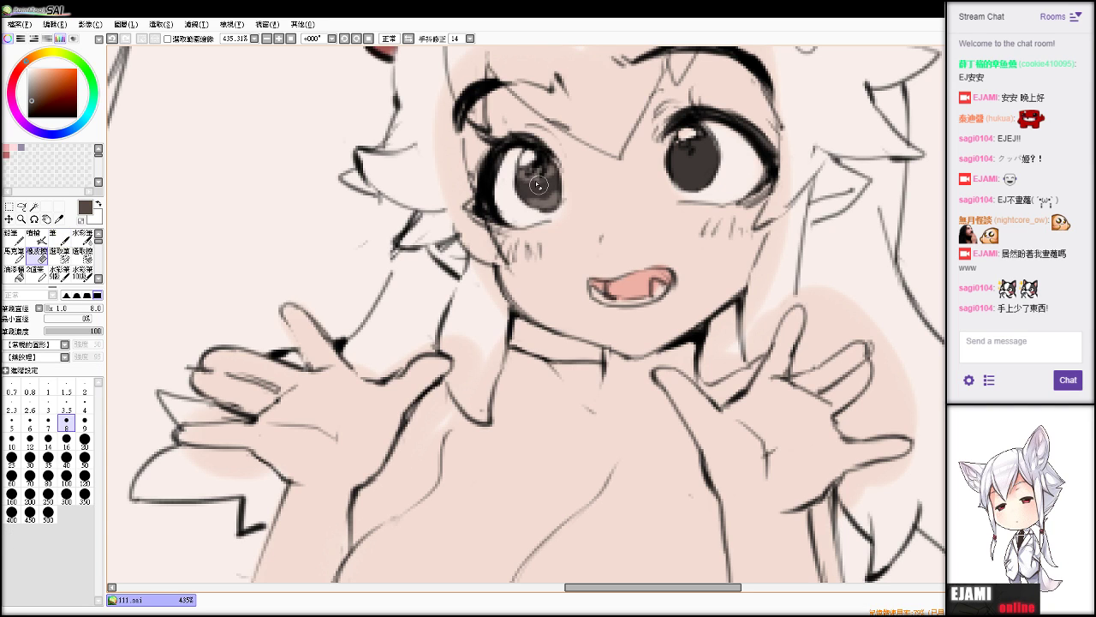
Paint matching lighter patches in the lower part of the right iris and trim the patches in both eyes with the size 8 eraser.
key(n)
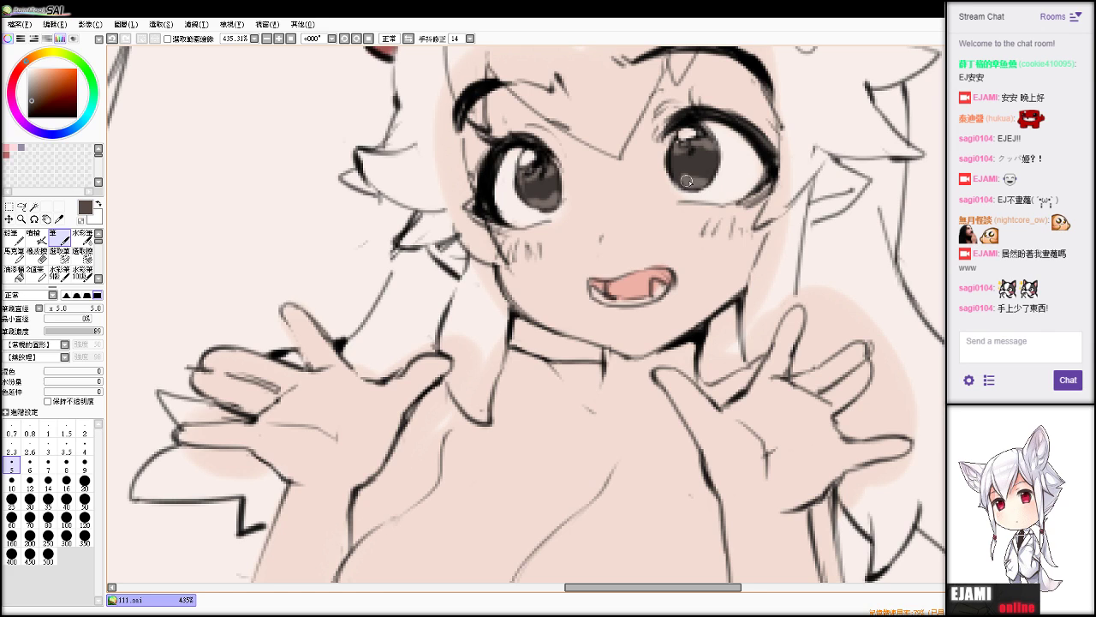
key(e)
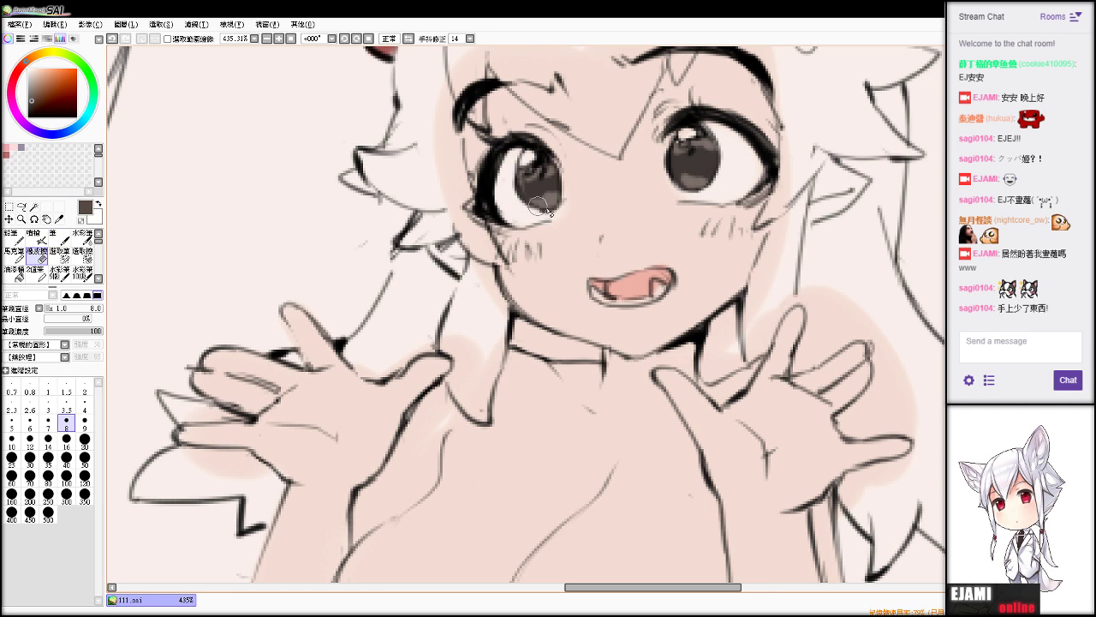
key(n)
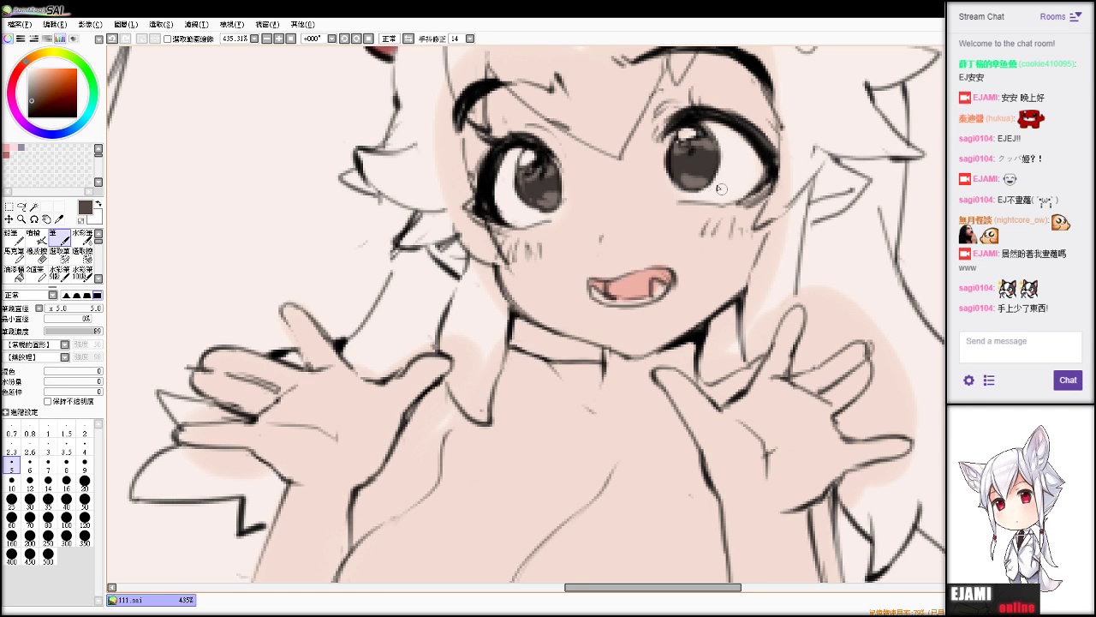
scroll(526, 314, up, 2)
scroll(526, 314, down, 10)
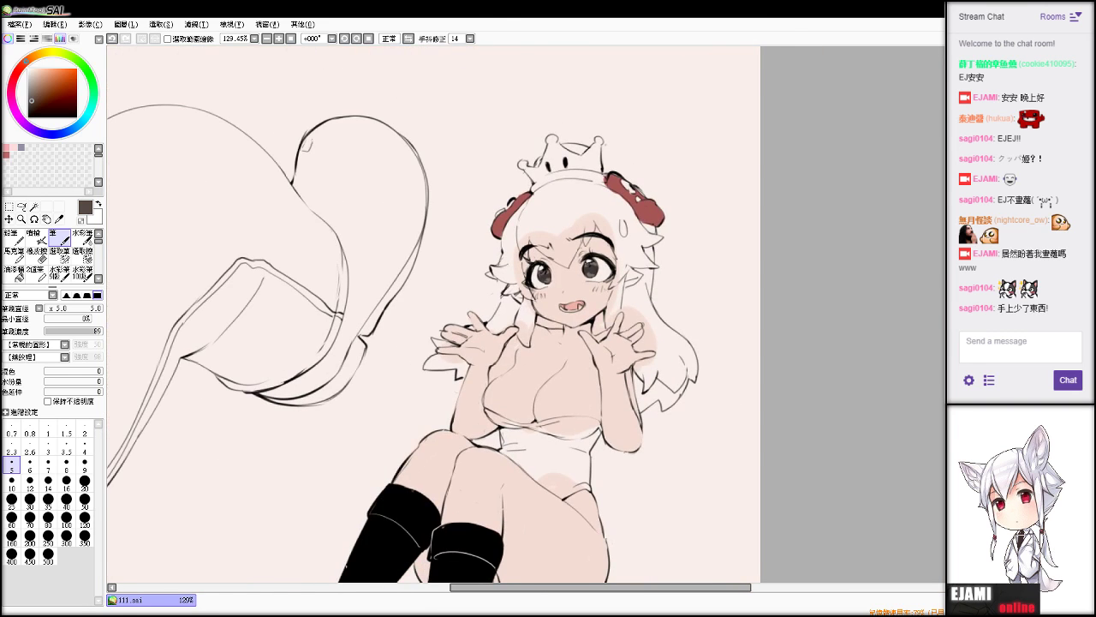
scroll(526, 315, up, 3)
key(e)
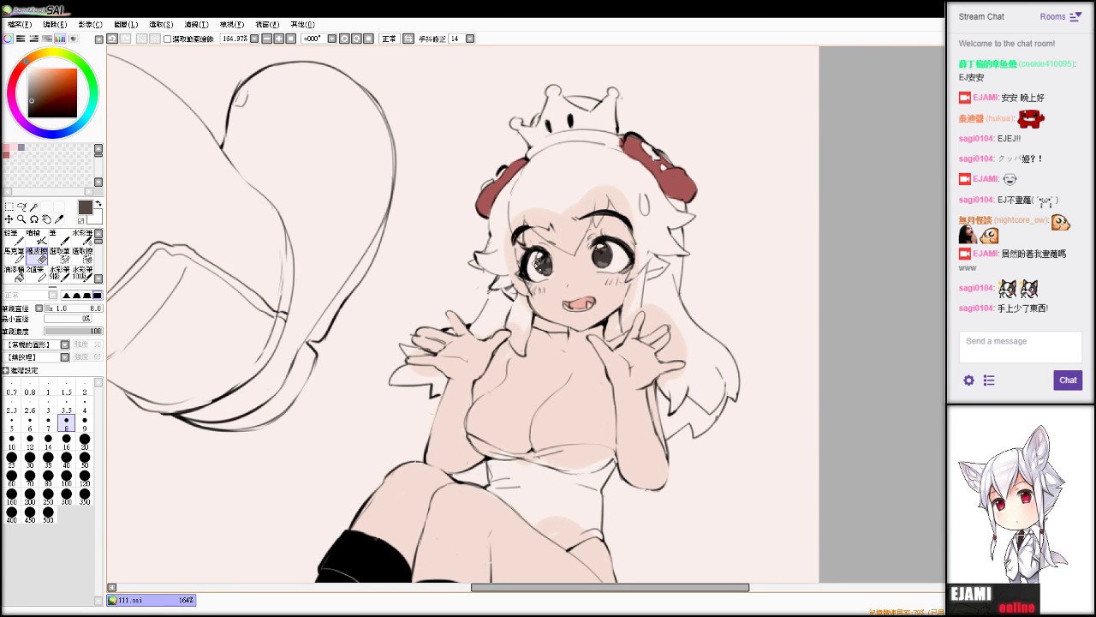
key(n)
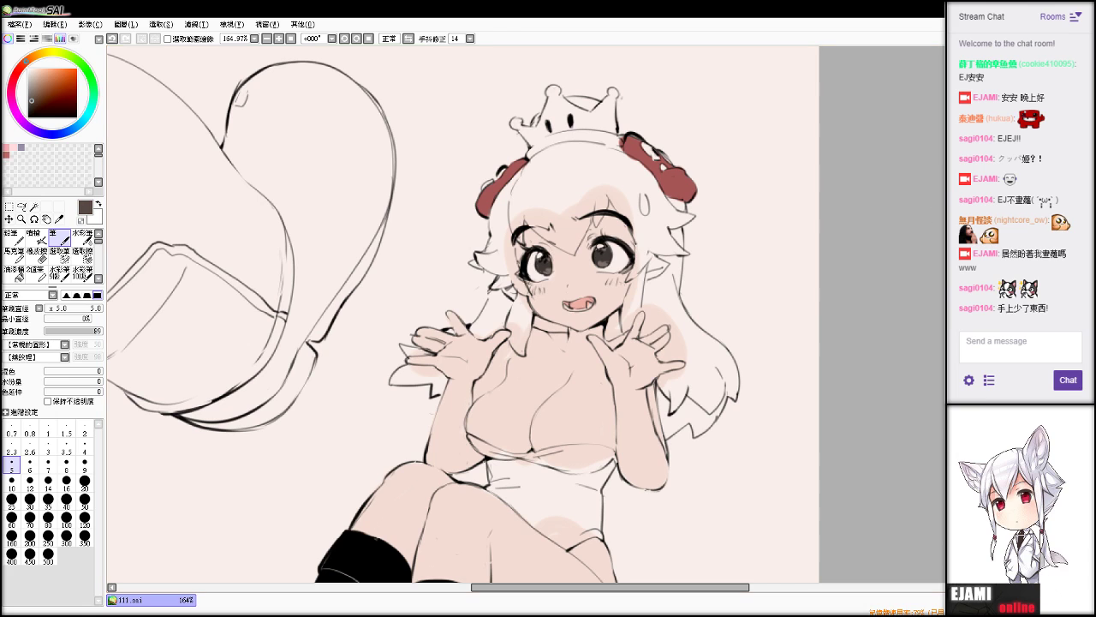
alt+click(597, 273)
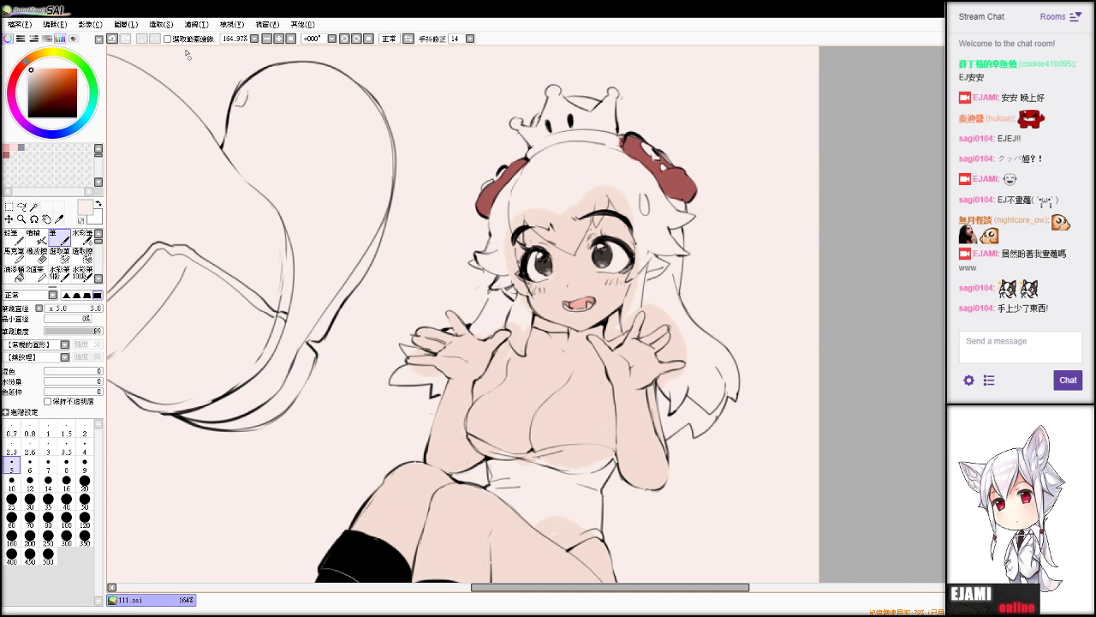
click(196, 25)
click(215, 41)
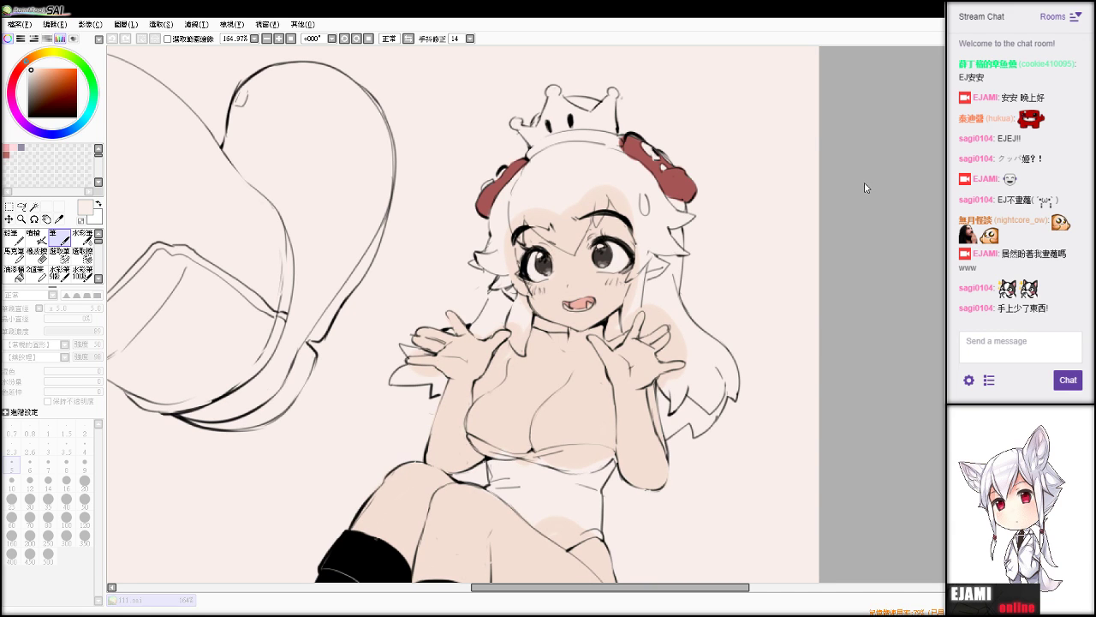
click(898, 216)
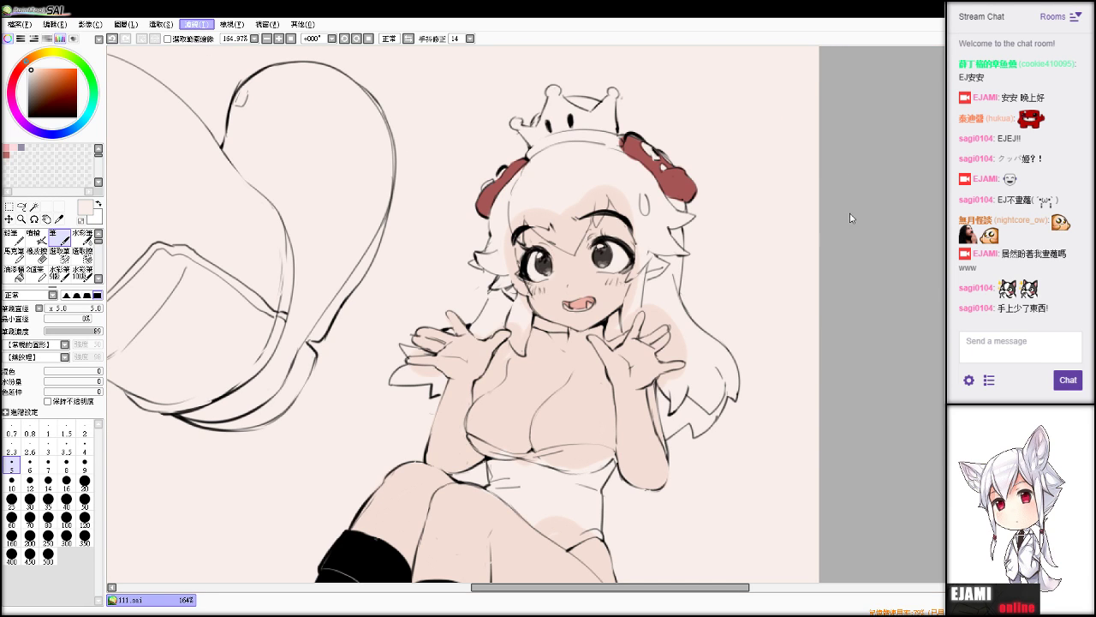
Shift the pale pink background towards a warm cream with the colour adjustment filter.
click(197, 25)
click(205, 39)
drag(838, 161, 862, 161)
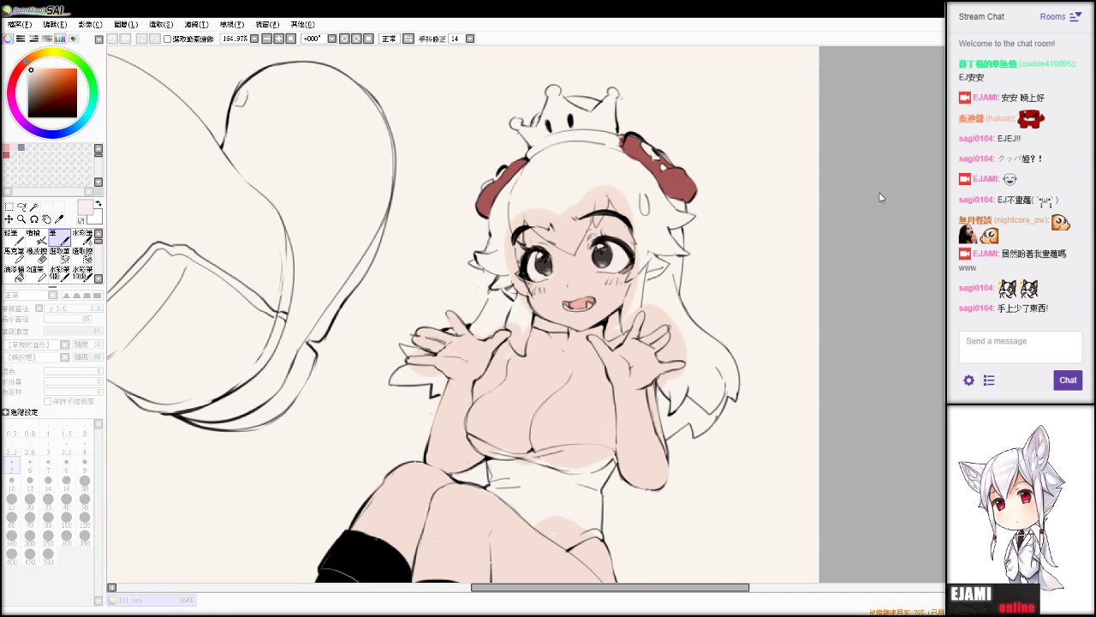
click(886, 221)
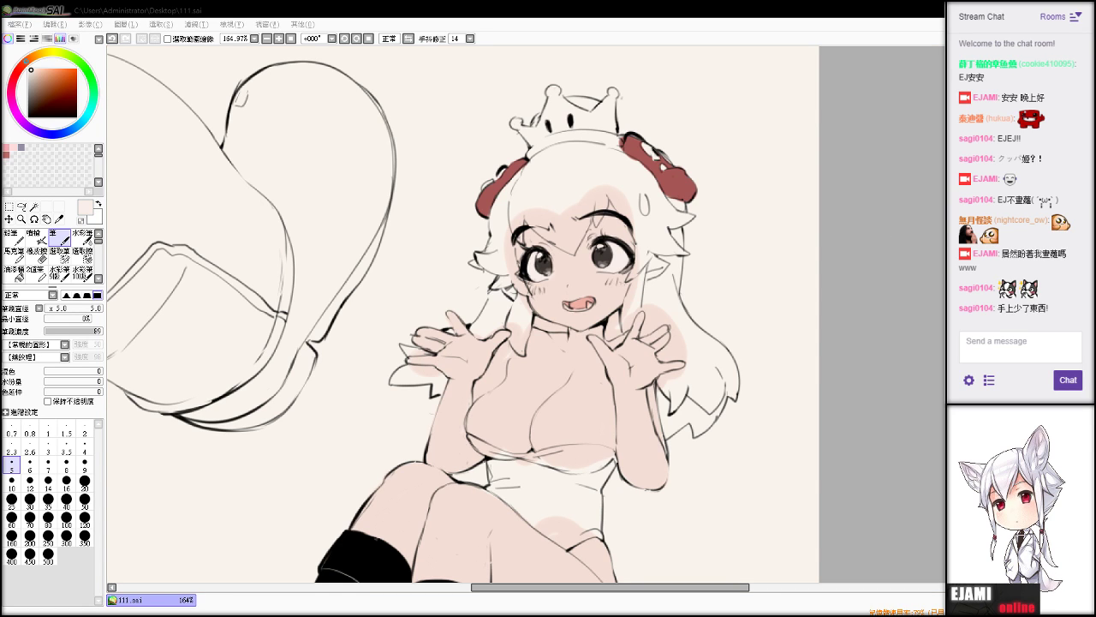
Shift the pinkish skin colour towards a yellower peach tone with the colour adjustment filter.
click(682, 127)
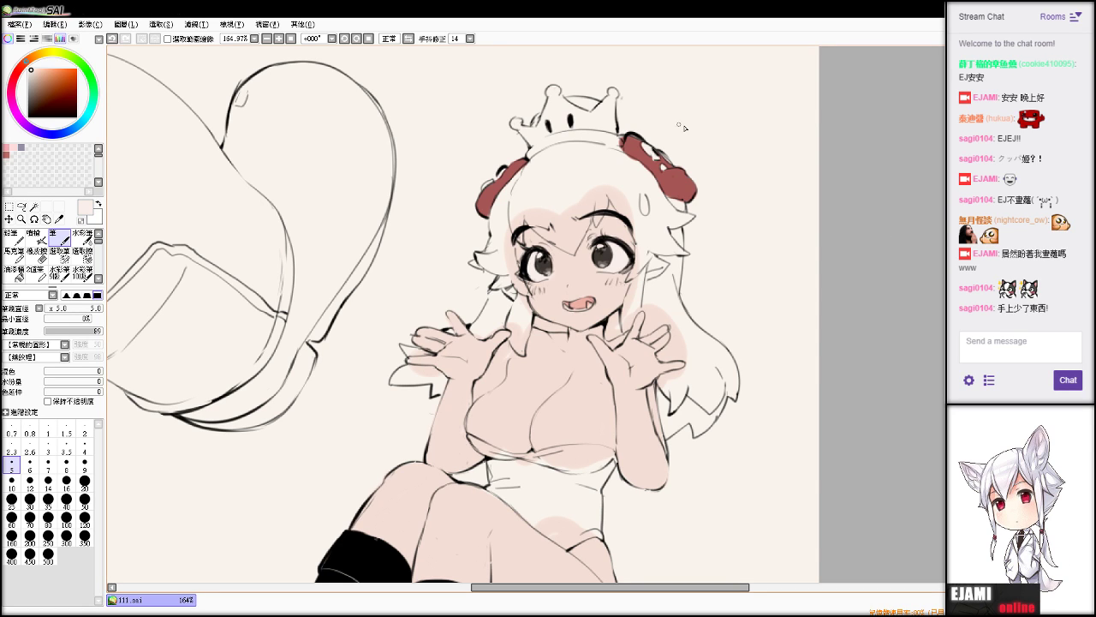
scroll(682, 126, up, 4)
scroll(682, 127, down, 8)
scroll(548, 337, up, 1)
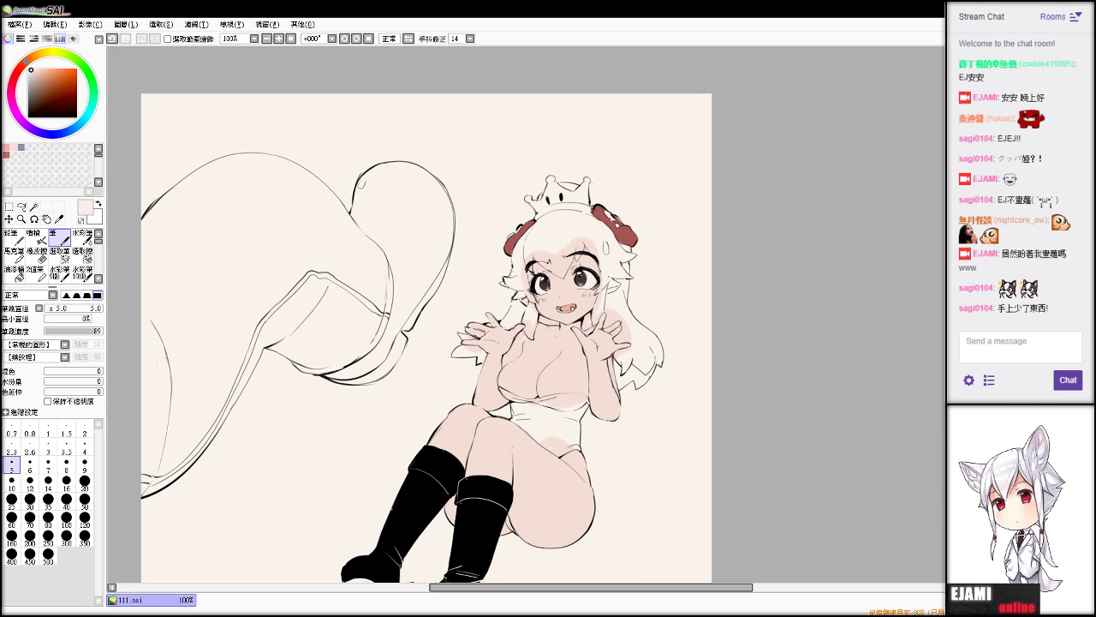
click(197, 24)
click(199, 40)
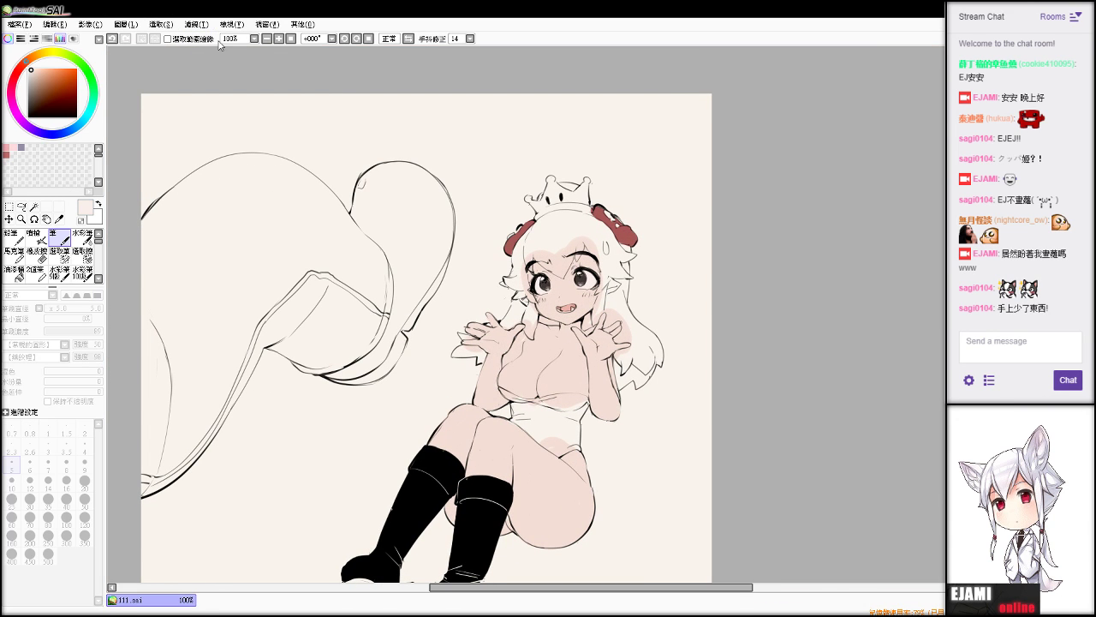
drag(853, 161, 869, 158)
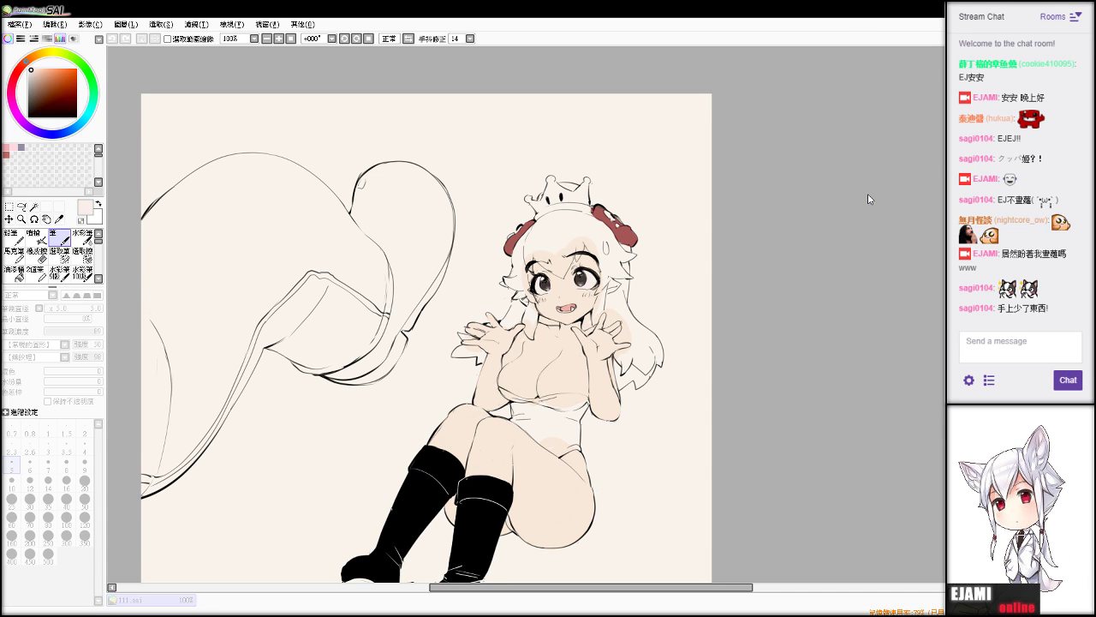
click(883, 220)
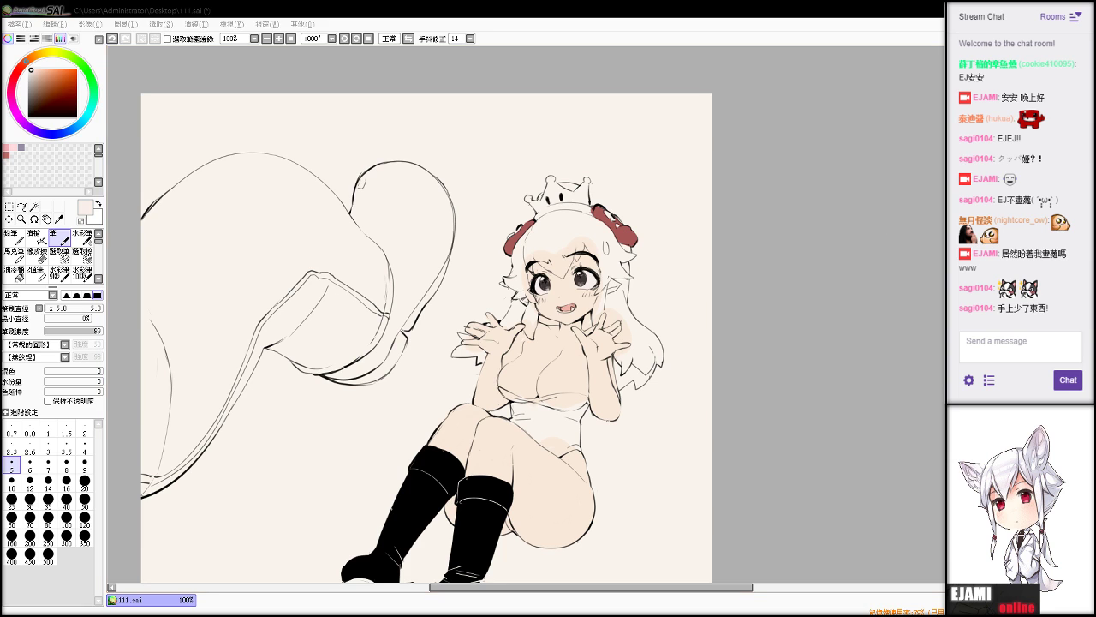
Sample the skin colour on the chest and pick a salmon red for the airbrush.
scroll(546, 315, up, 5)
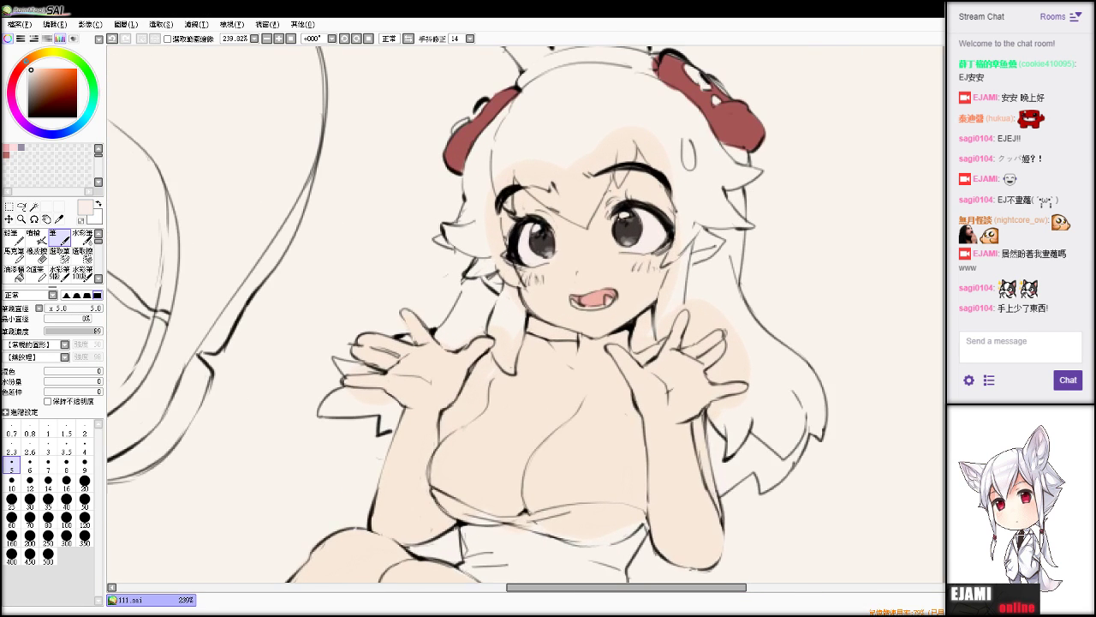
scroll(546, 316, down, 1)
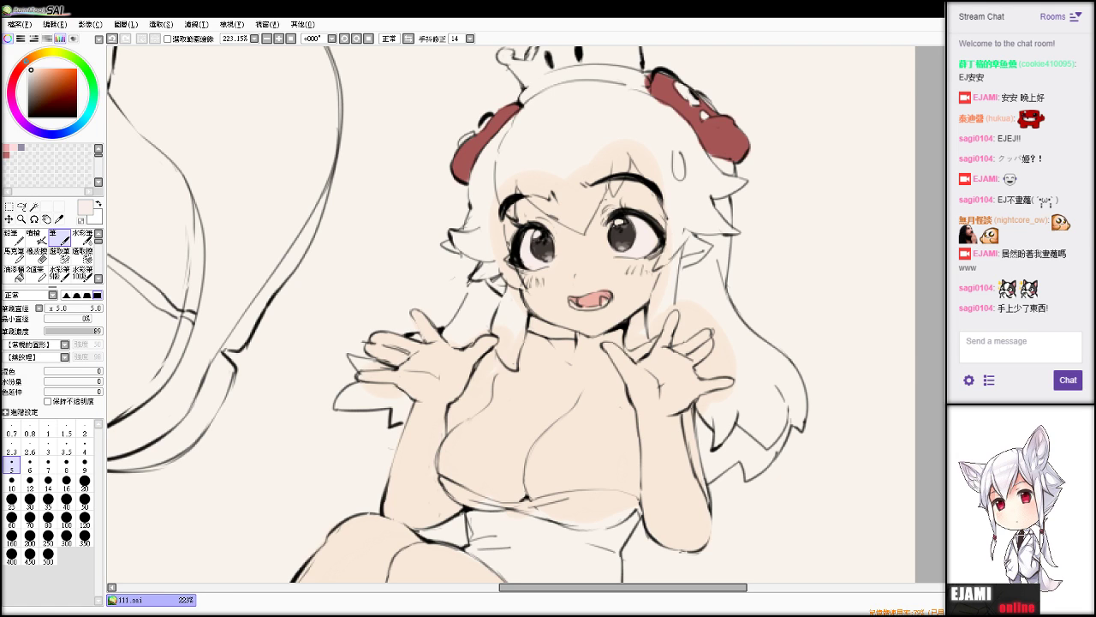
alt+click(524, 404)
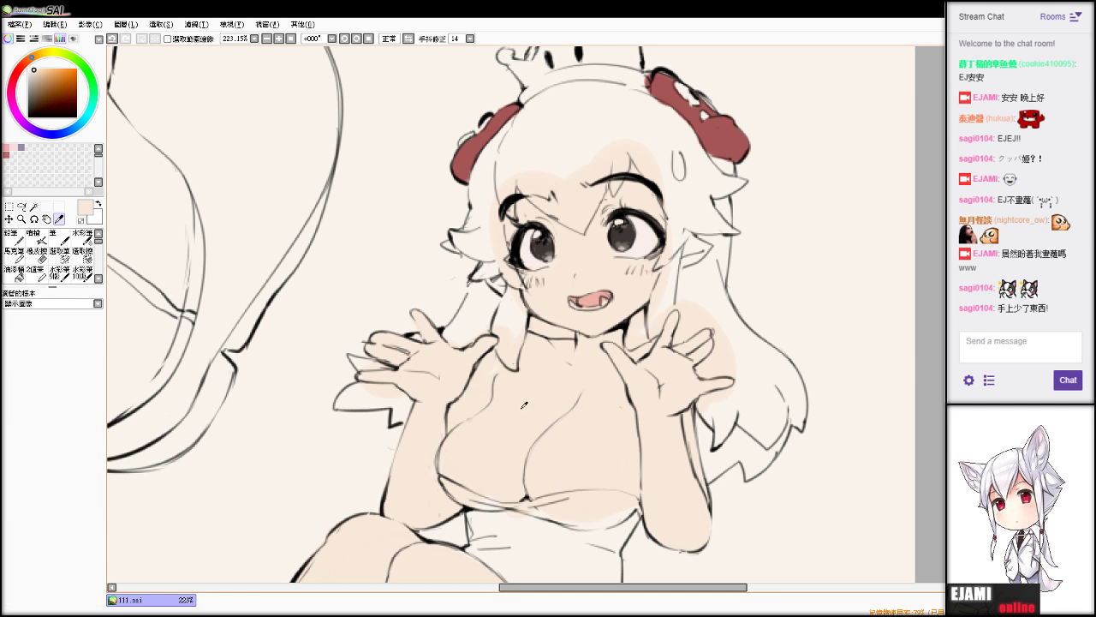
drag(31, 59, 25, 62)
click(46, 80)
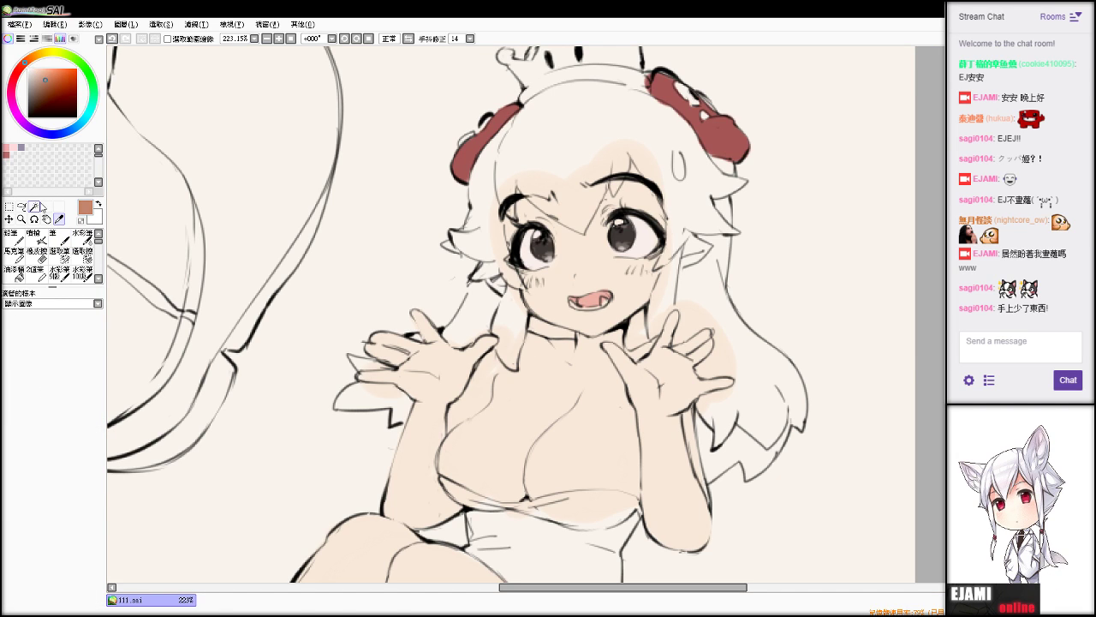
key(b)
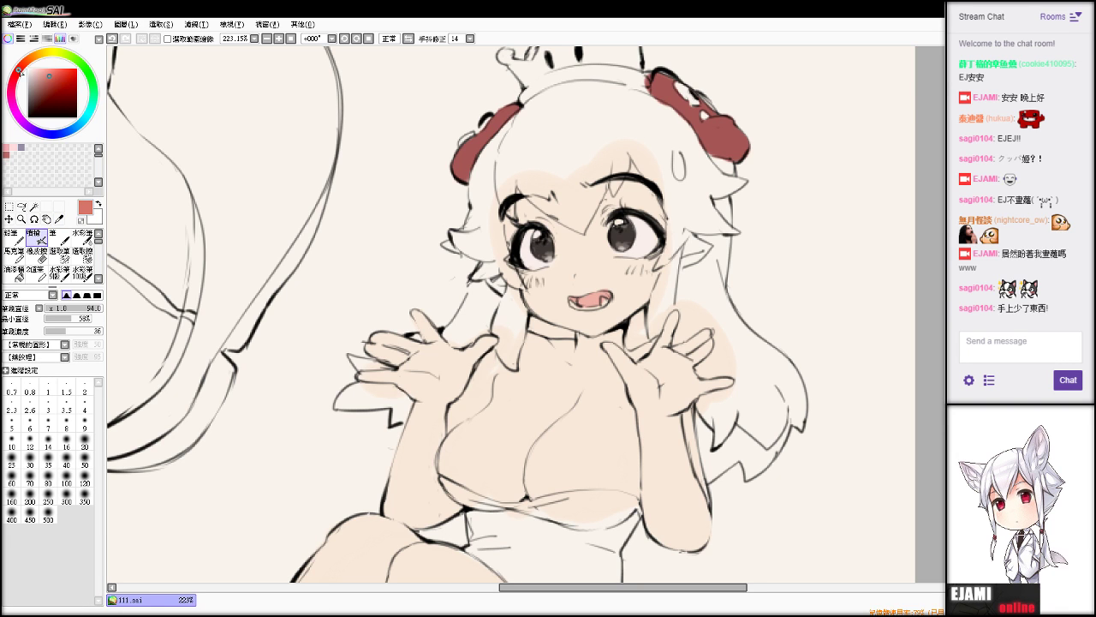
click(37, 256)
click(37, 238)
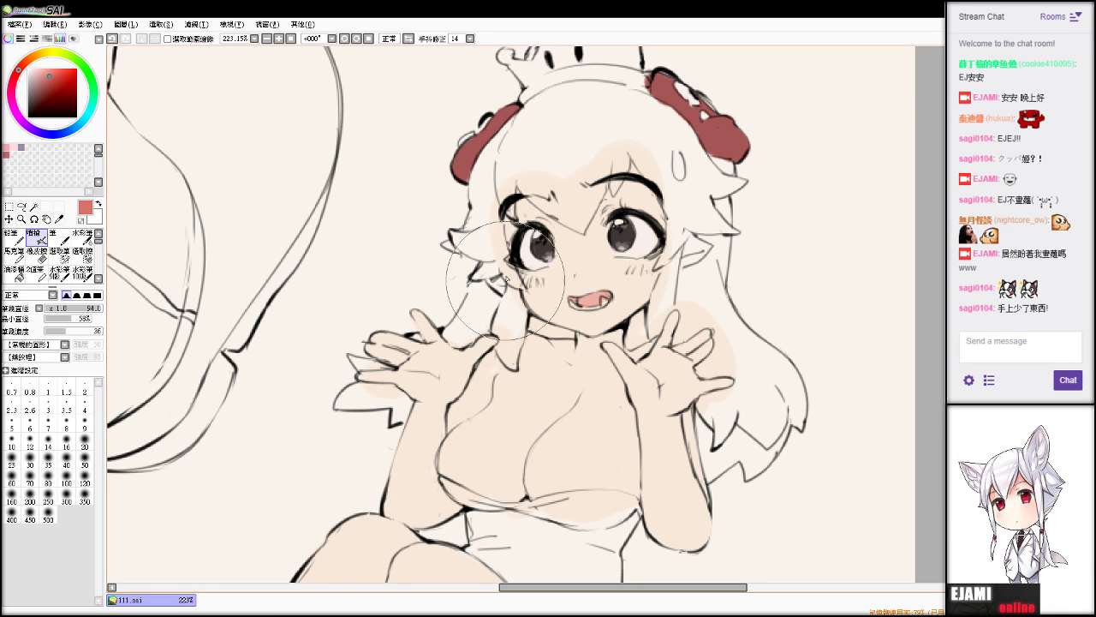
Airbrush a soft salmon-red blush on both cheeks at size 46, undoing the misplaced strokes.
click(77, 310)
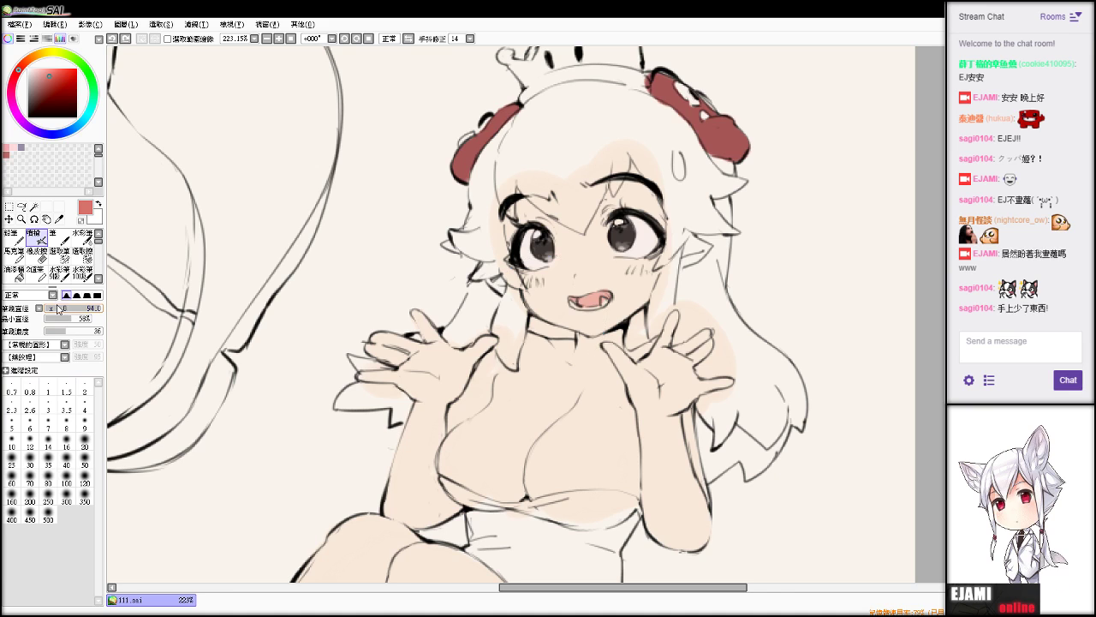
drag(77, 310, 72, 309)
mouse_move(526, 283)
mouse_down()
mouse_move(567, 276)
mouse_move(527, 284)
mouse_move(540, 284)
mouse_up()
key(ctrl+z)
mouse_move(610, 281)
mouse_down()
mouse_move(667, 282)
mouse_move(653, 295)
mouse_move(628, 265)
mouse_move(669, 294)
mouse_move(663, 317)
mouse_move(620, 267)
mouse_move(666, 269)
mouse_up()
key(ctrl+z)
key(ctrl+z)
key(ctrl+z)
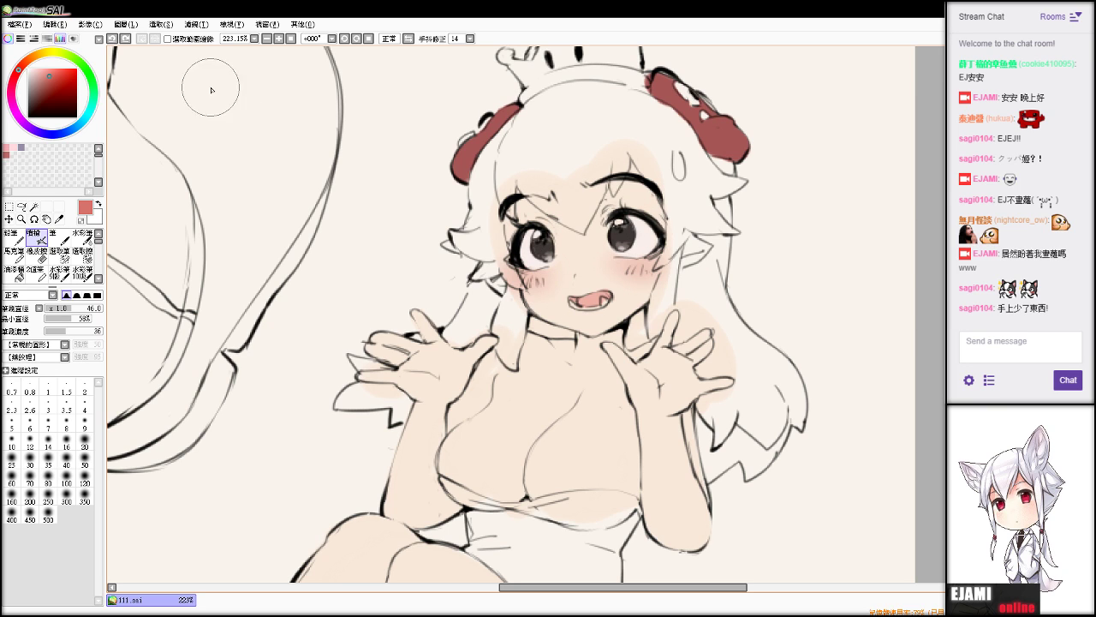
Tune the colour of the cheek blush with the colour adjustment filter.
click(197, 24)
click(223, 37)
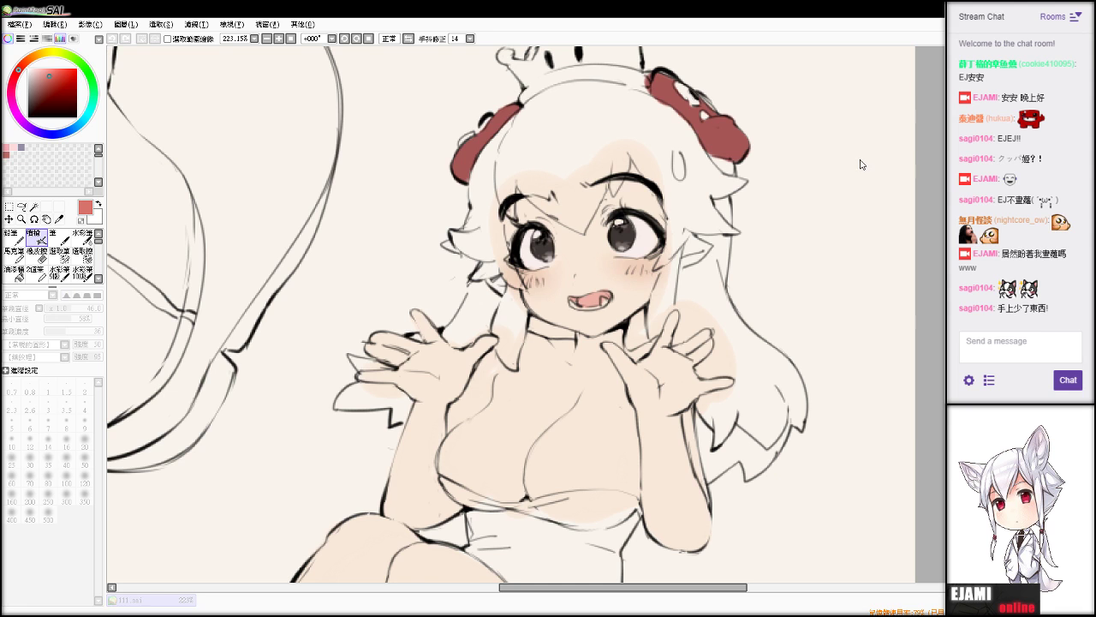
click(892, 219)
Set the airbrush's minimum size to 100% and density to 4 and tint the skin faintly with the salmon red.
scroll(525, 314, down, 5)
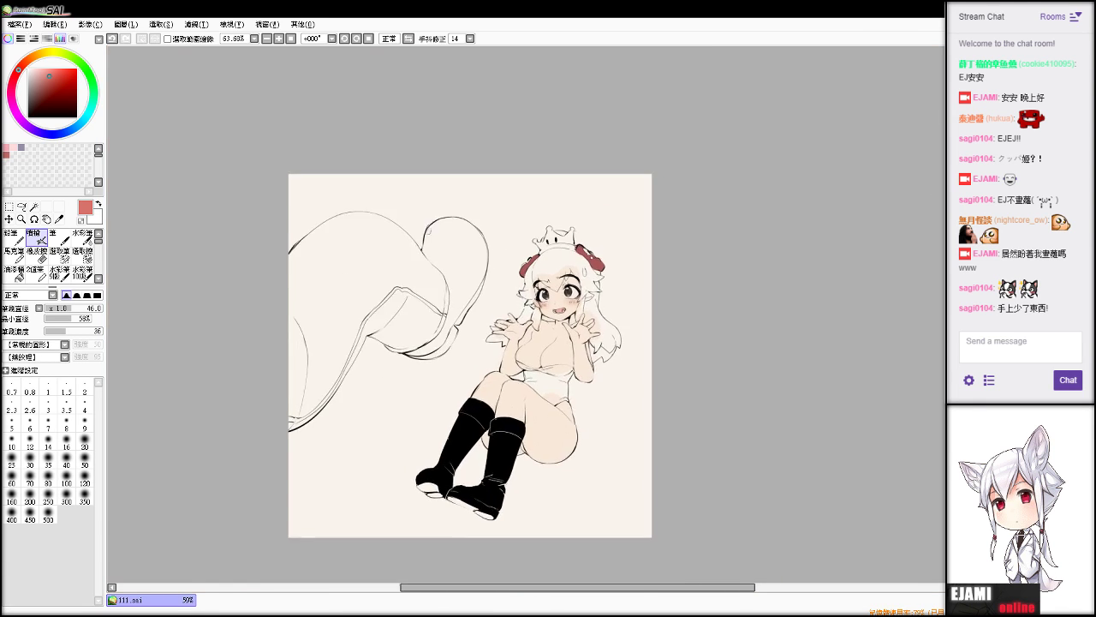
scroll(526, 314, up, 3)
drag(526, 314, 578, 223)
key(ctrl+z)
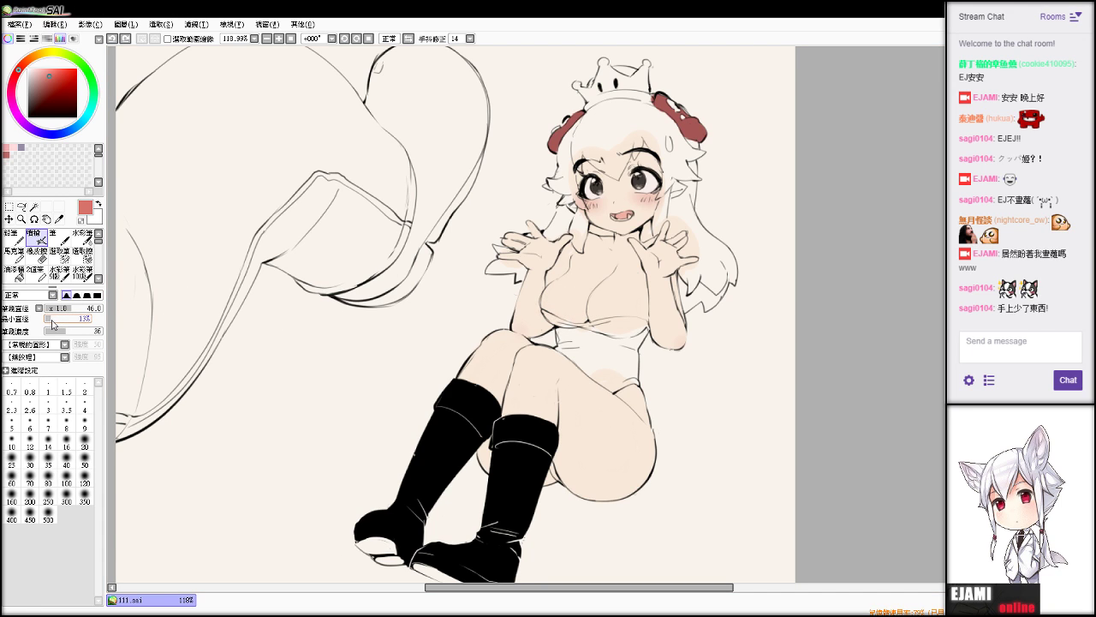
drag(54, 323, 91, 319)
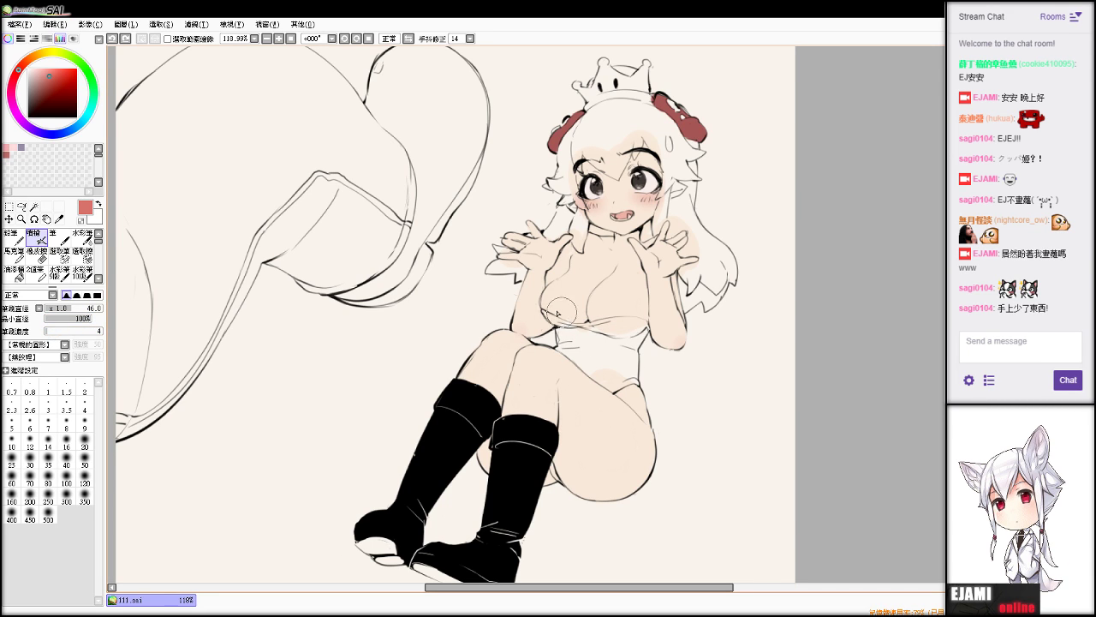
key(alt+Tab)
key(alt+Tab)
Sample the skin, pick a near-white shade and airbrush soft highlights on the skin, finishing at brush size 70.
alt+click(584, 275)
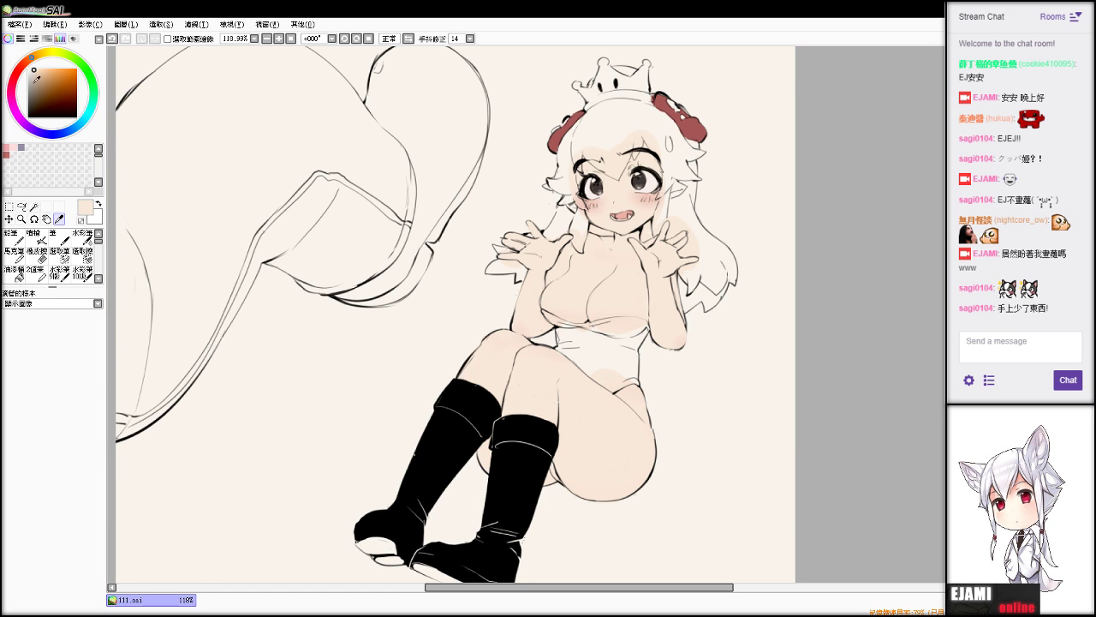
click(37, 239)
drag(34, 69, 27, 67)
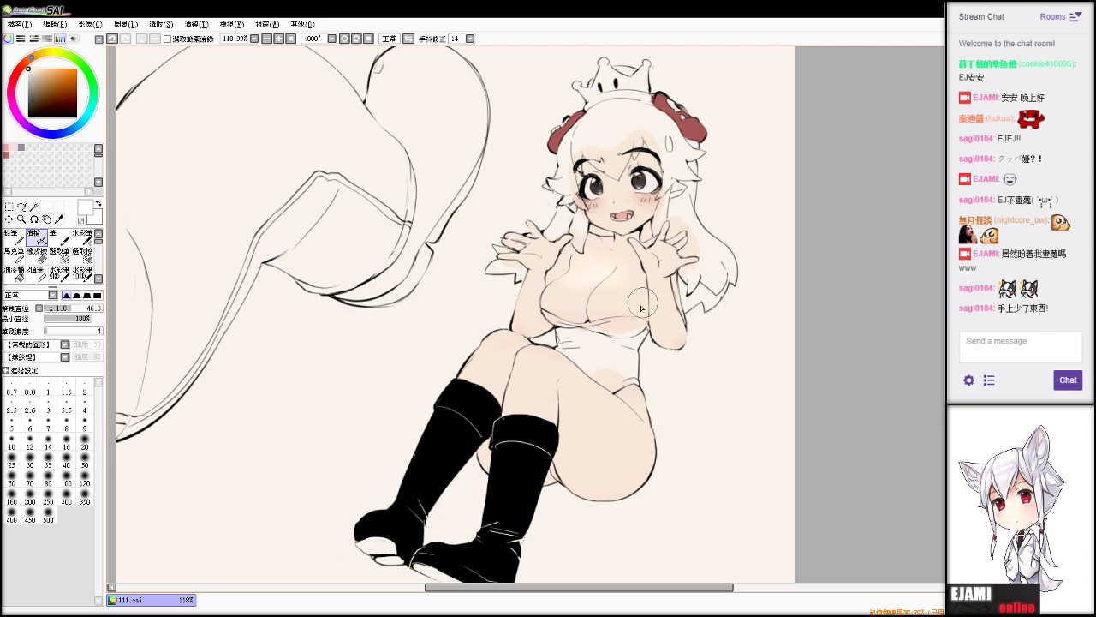
click(66, 495)
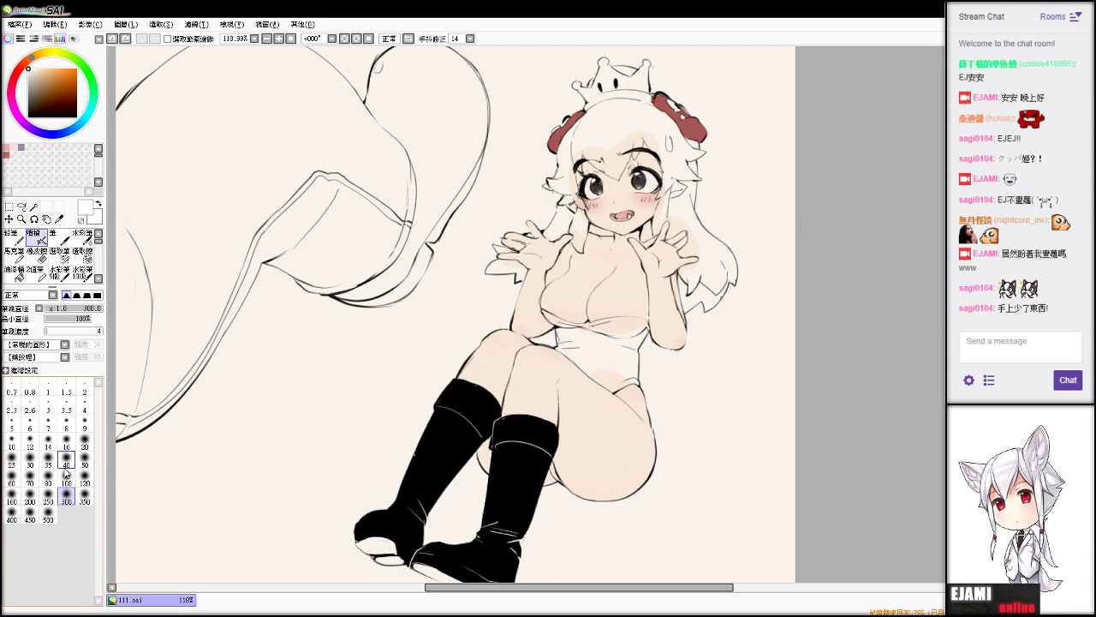
click(30, 475)
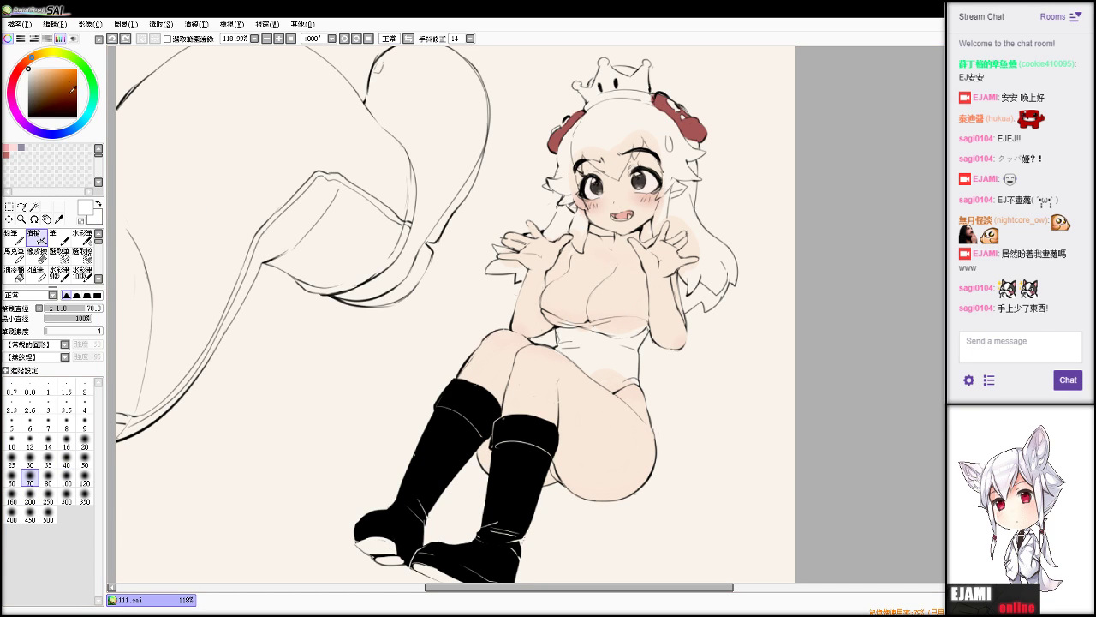
Pick a light pink and airbrush a faint tint over the body's skin, varying the brush size between 70, 300 and 100.
click(76, 69)
click(17, 74)
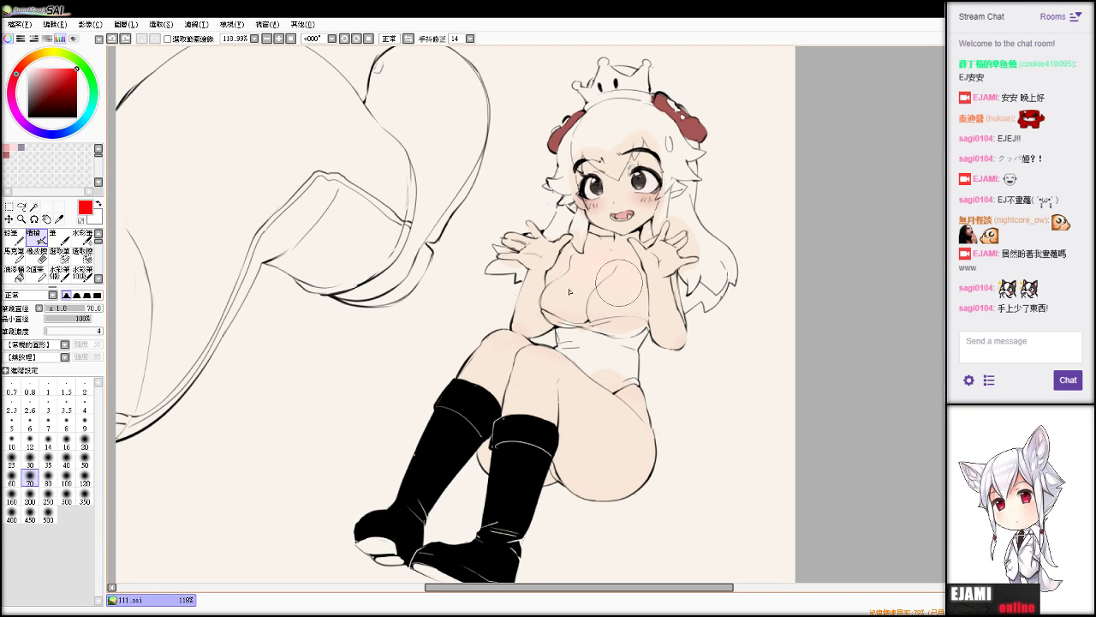
click(49, 69)
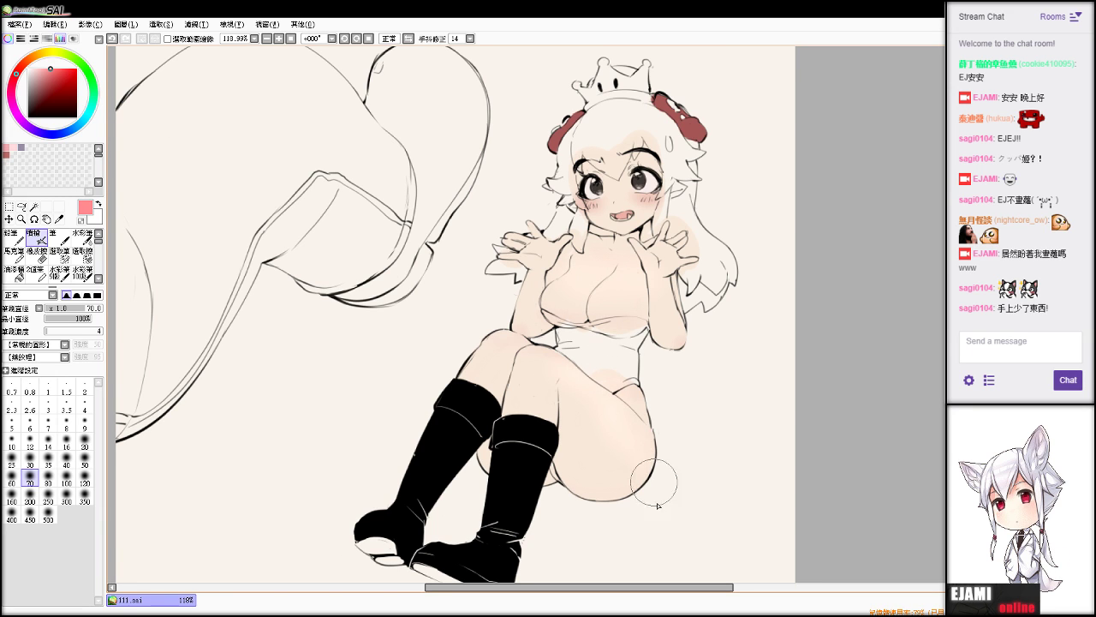
click(66, 493)
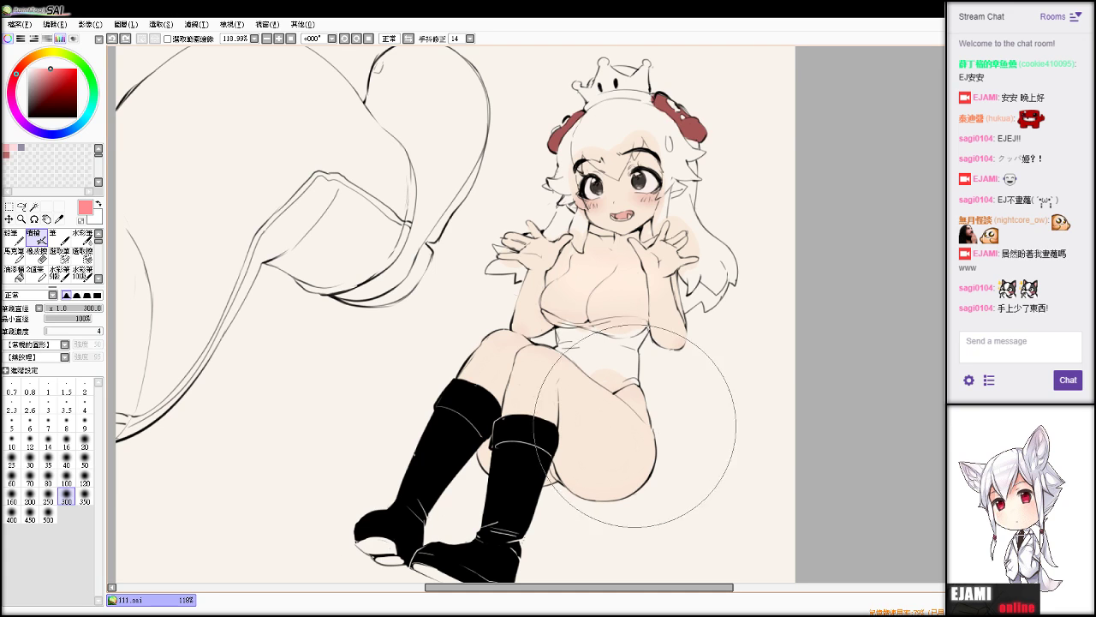
click(67, 475)
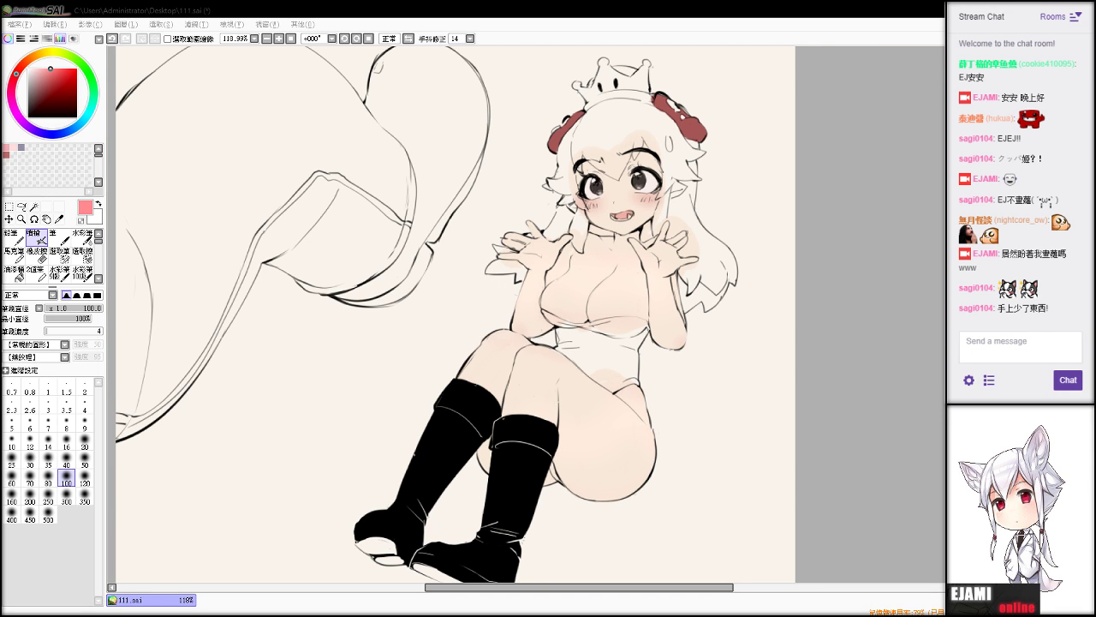
Adjust the tinted skin's colour with the colour adjustment filter.
scroll(539, 314, down, 6)
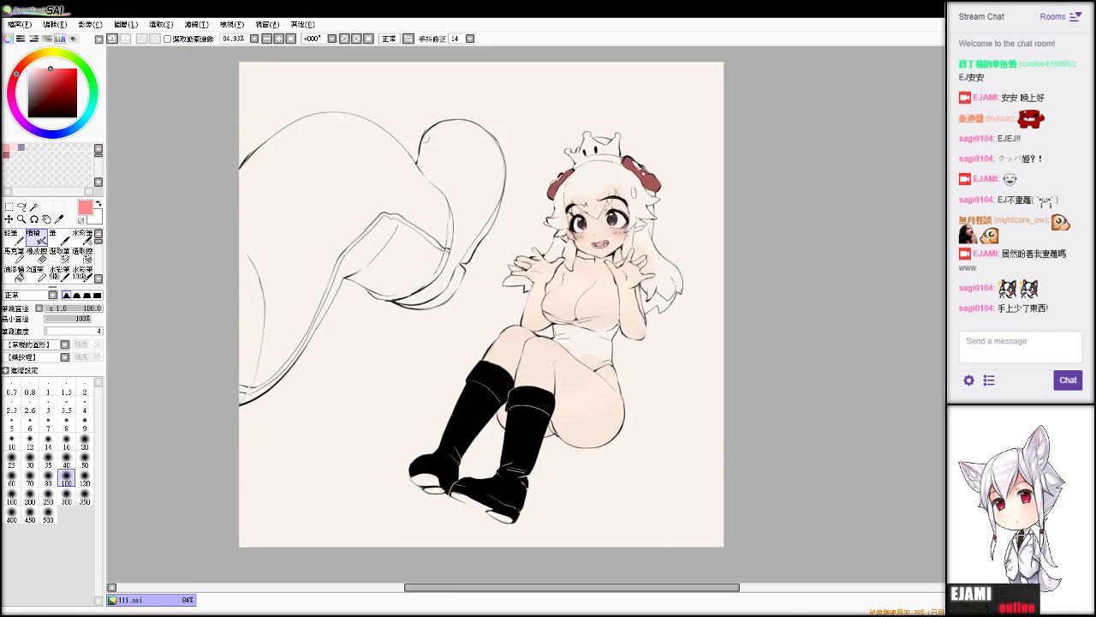
scroll(540, 314, up, 1)
drag(608, 300, 519, 300)
click(196, 24)
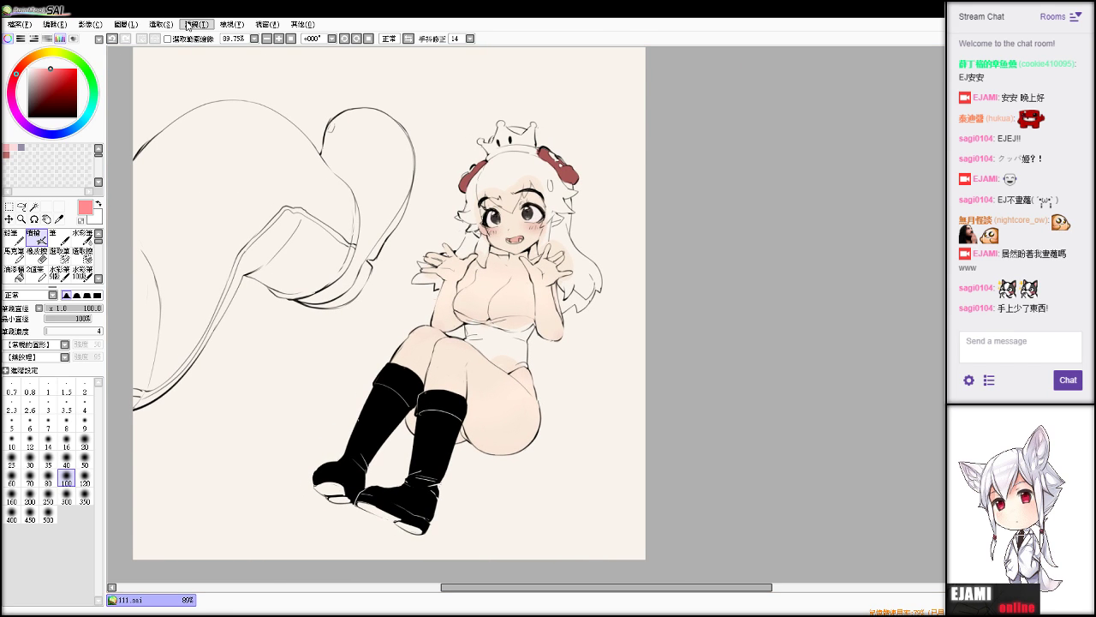
click(221, 39)
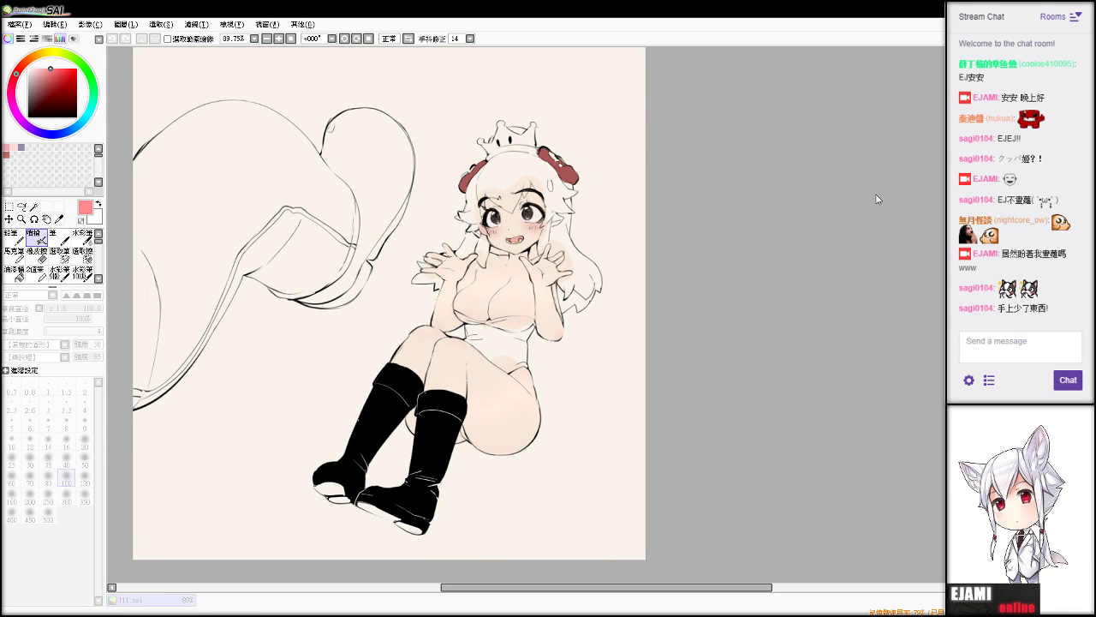
click(888, 222)
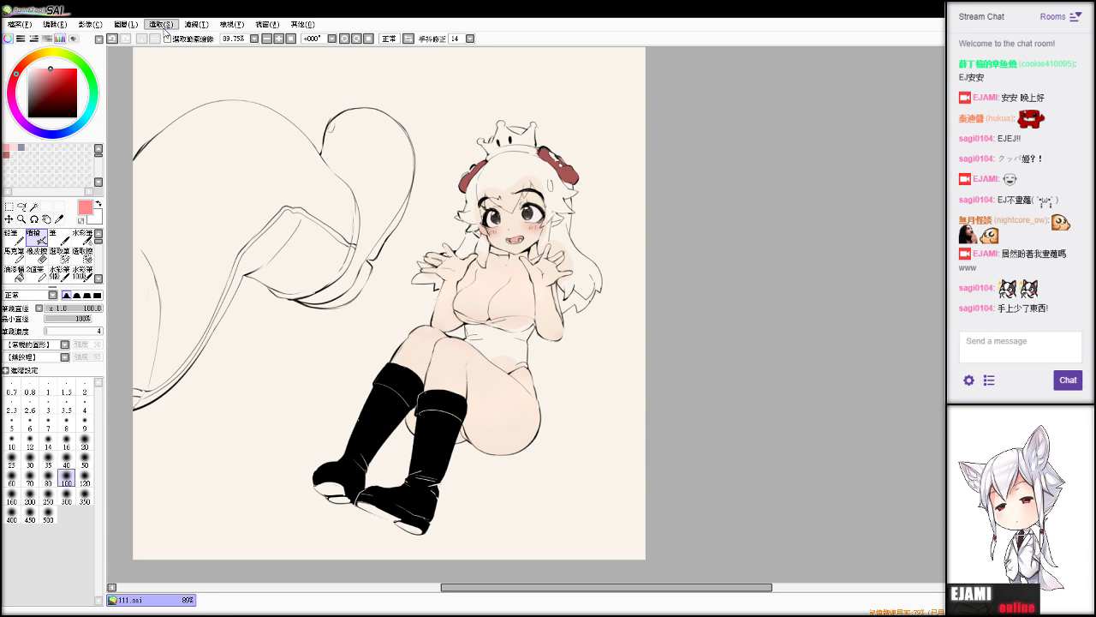
Lighten the cream background to a near-white off-white with the colour adjustment filter.
click(196, 24)
click(204, 39)
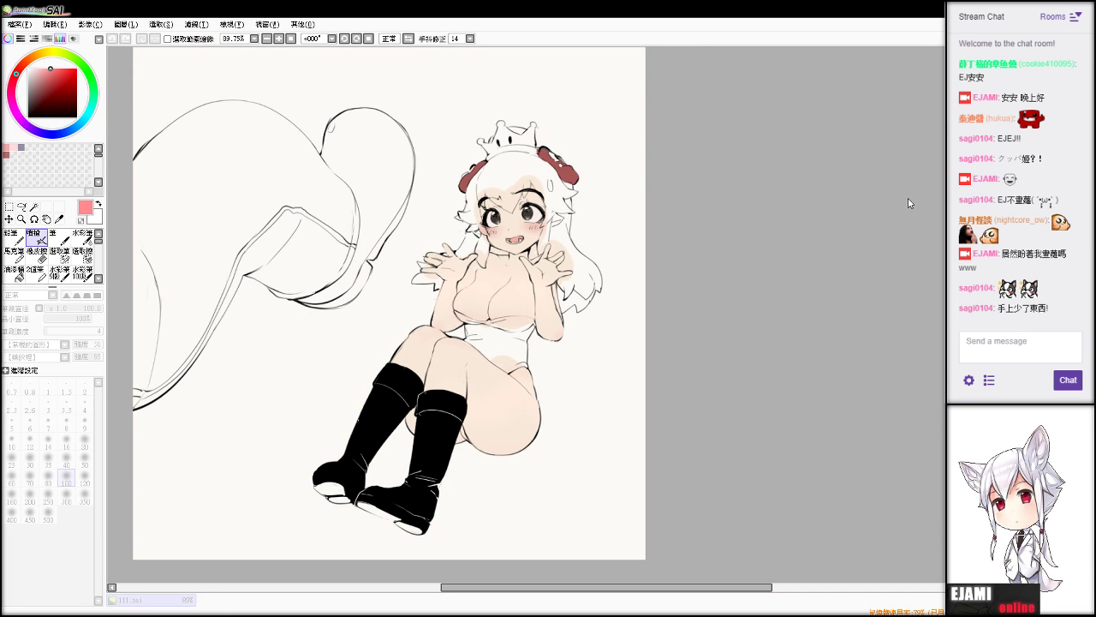
click(907, 224)
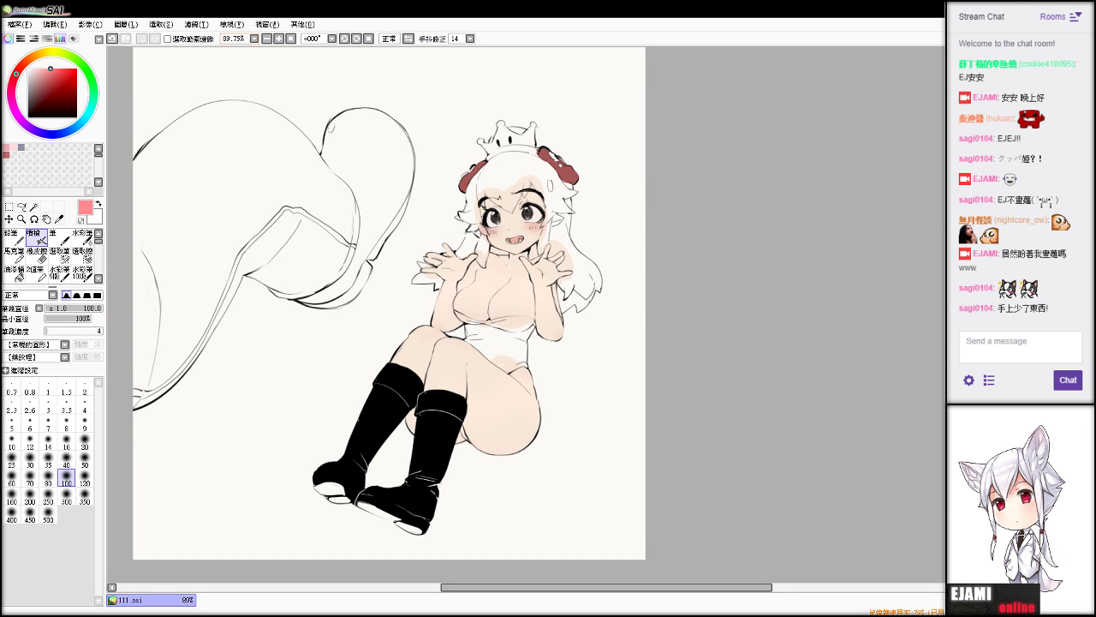
Fine-tune the skin colour in two passes of the colour adjustment filter, settling on a yellower, creamy peach.
click(202, 25)
click(216, 36)
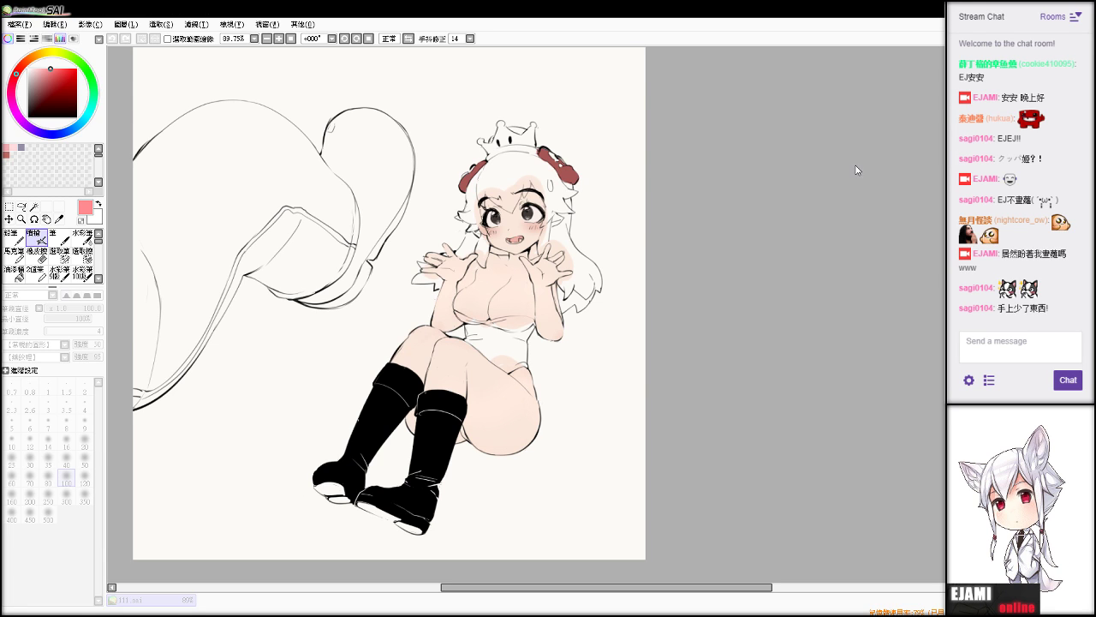
click(889, 211)
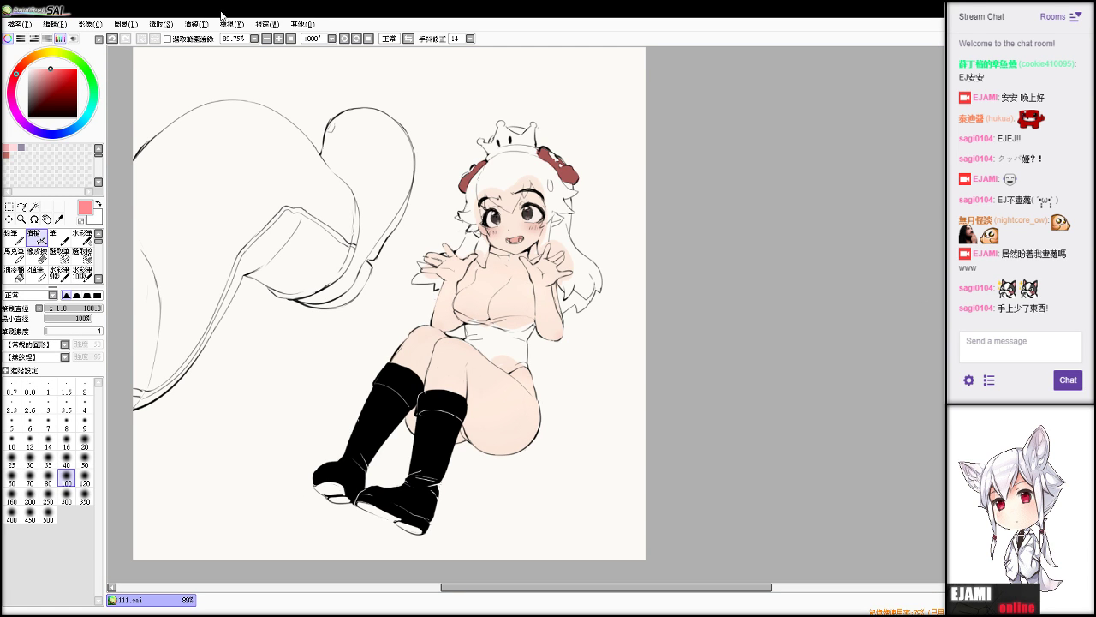
click(197, 25)
click(208, 41)
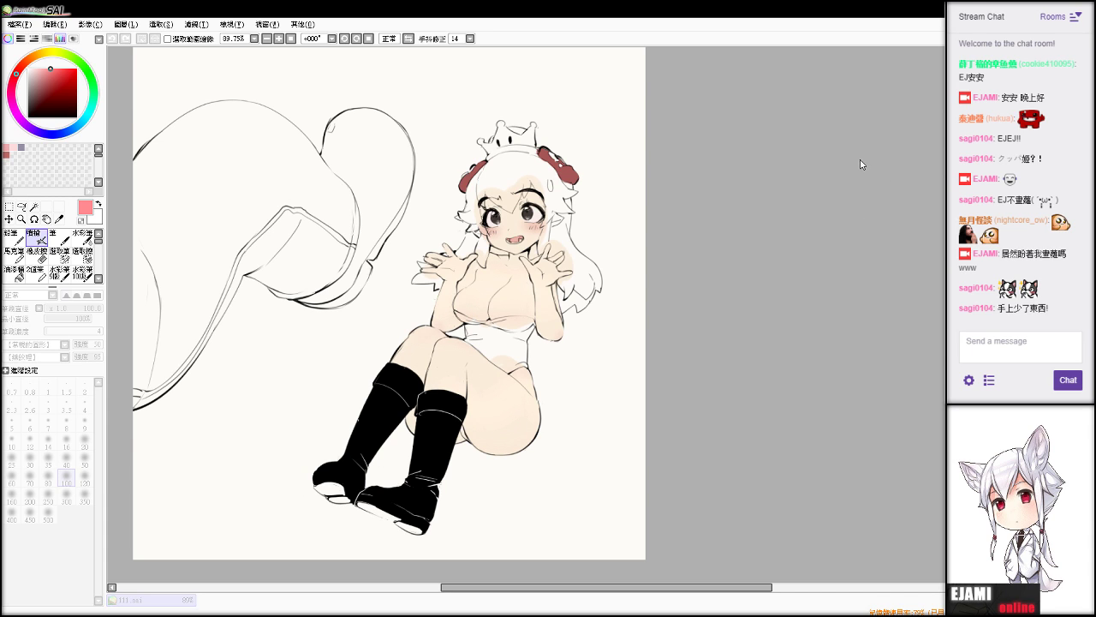
click(890, 217)
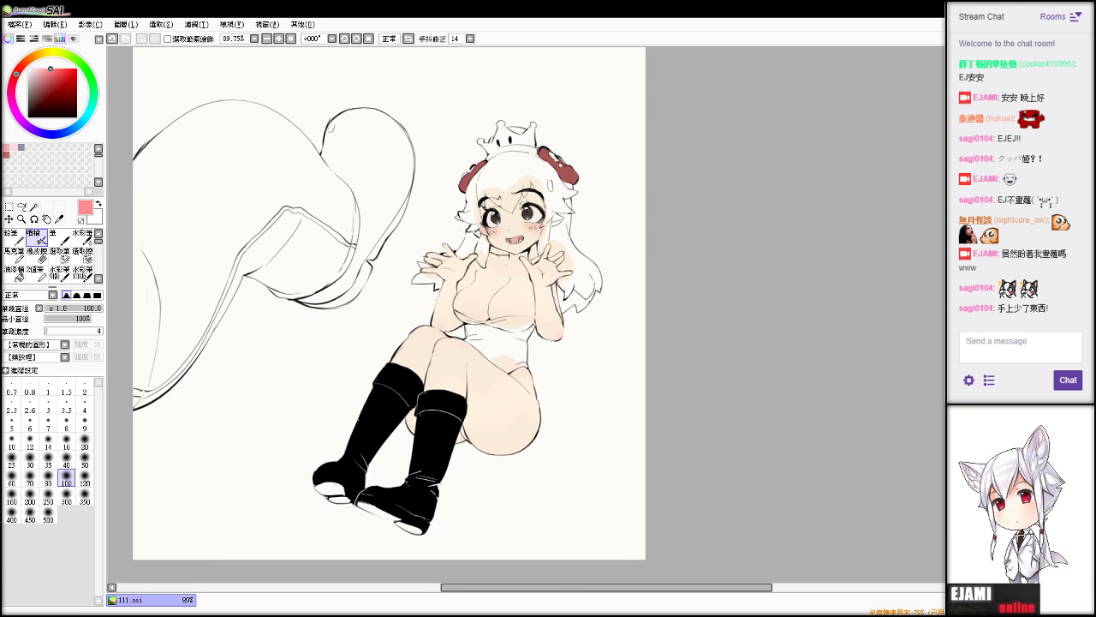
Sample the cream skin tone, shift its hue to pale yellow, and try painting the hair tuft beside the face with the size 5 brush.
key(End)
key(End)
key(Home)
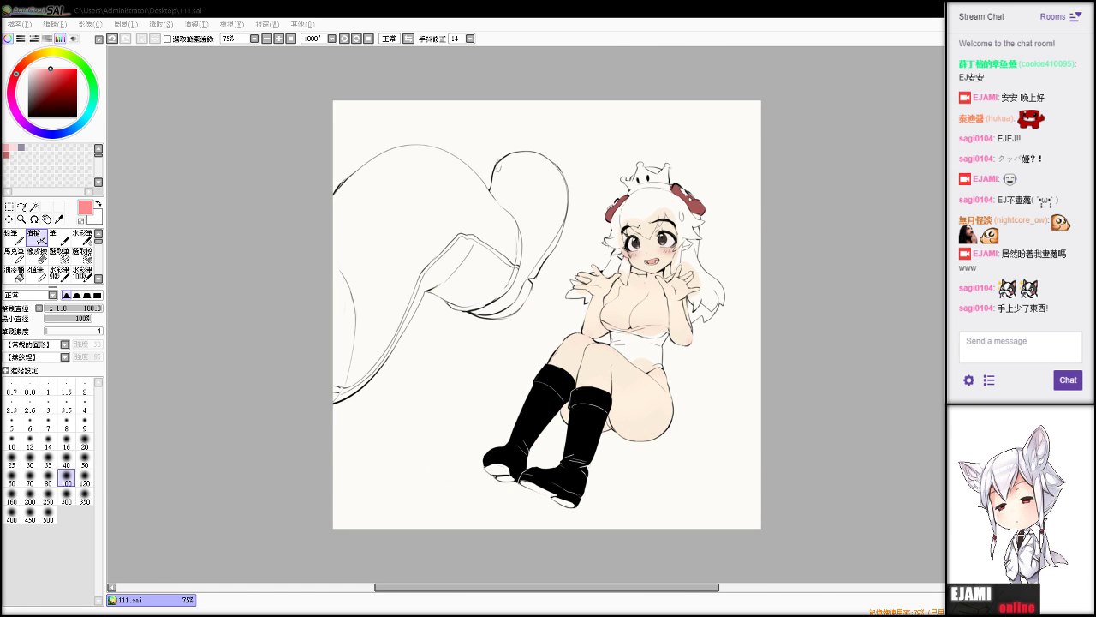
key(Page_Up)
key(Page_Up)
scroll(645, 120, up, 4)
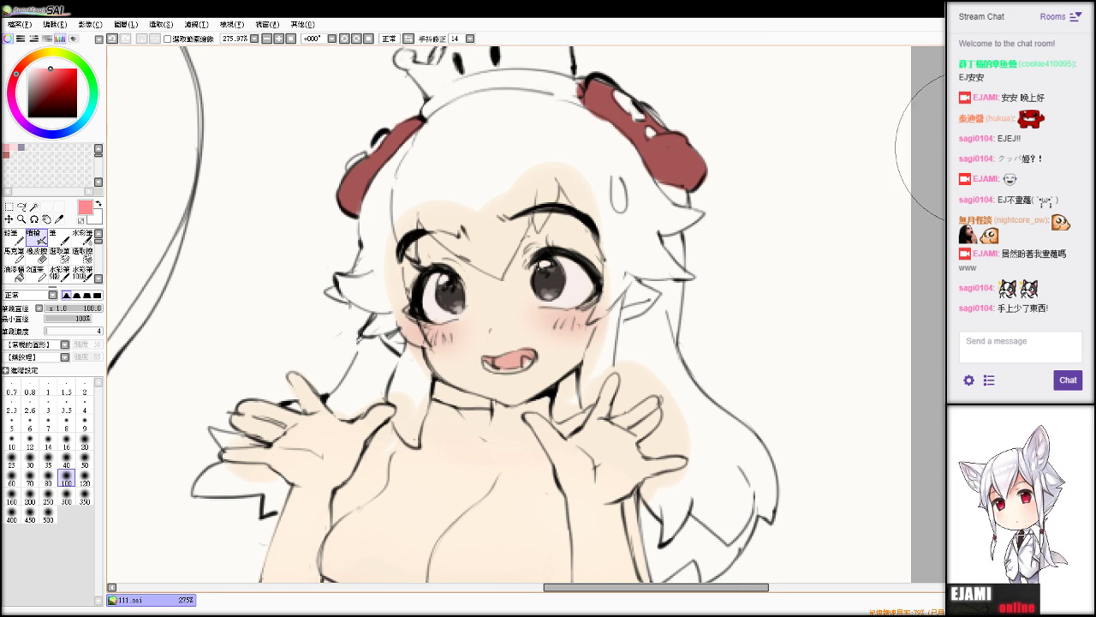
alt+click(491, 291)
click(40, 54)
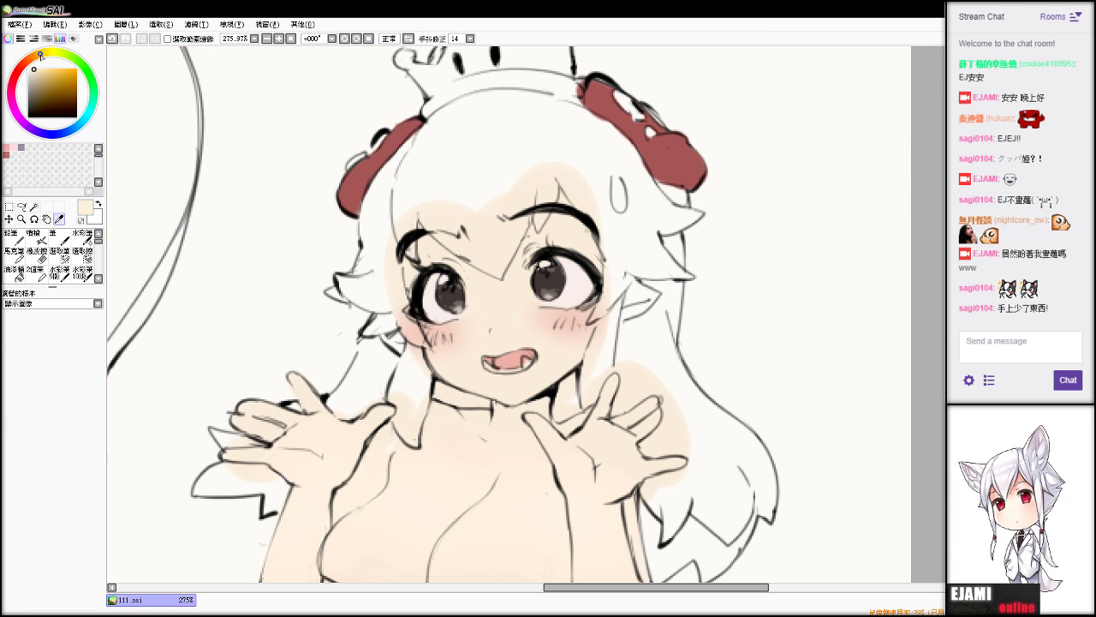
click(58, 238)
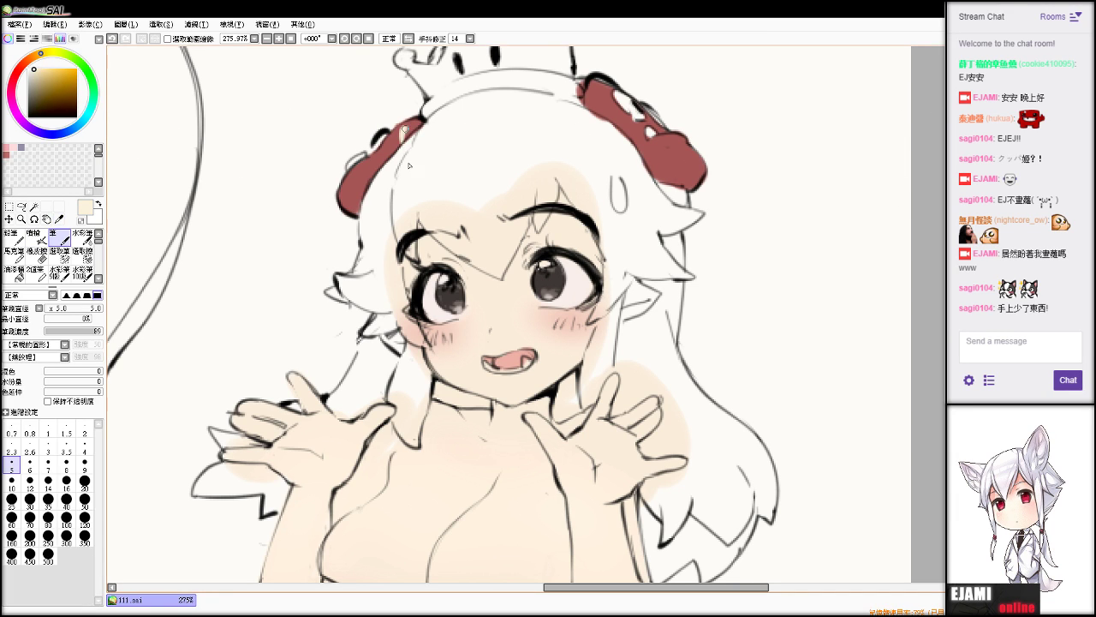
drag(409, 169, 440, 195)
key(ctrl+z)
drag(51, 309, 46, 308)
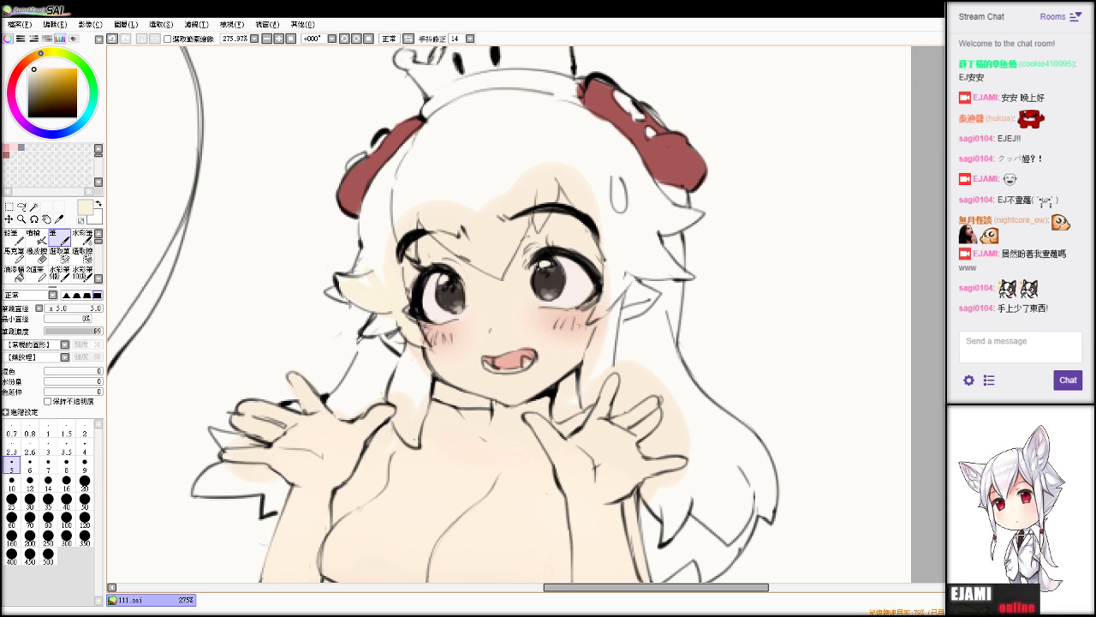
scroll(525, 314, down, 5)
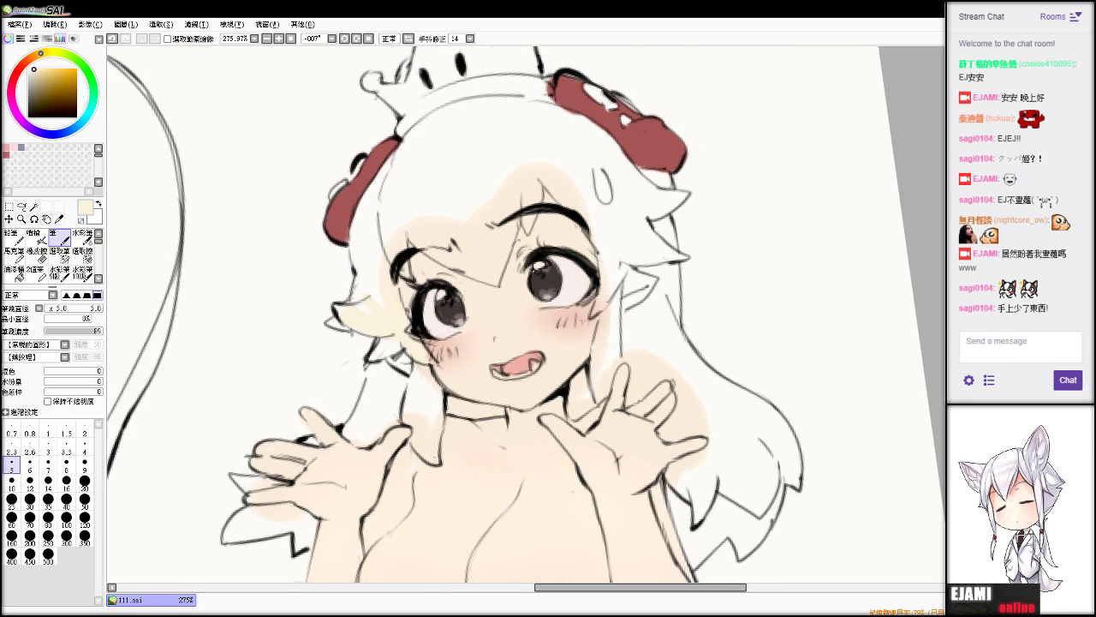
Try to bucket-fill the hair with the pale yellow, then undo the fills and the tuft's paint.
key(Home)
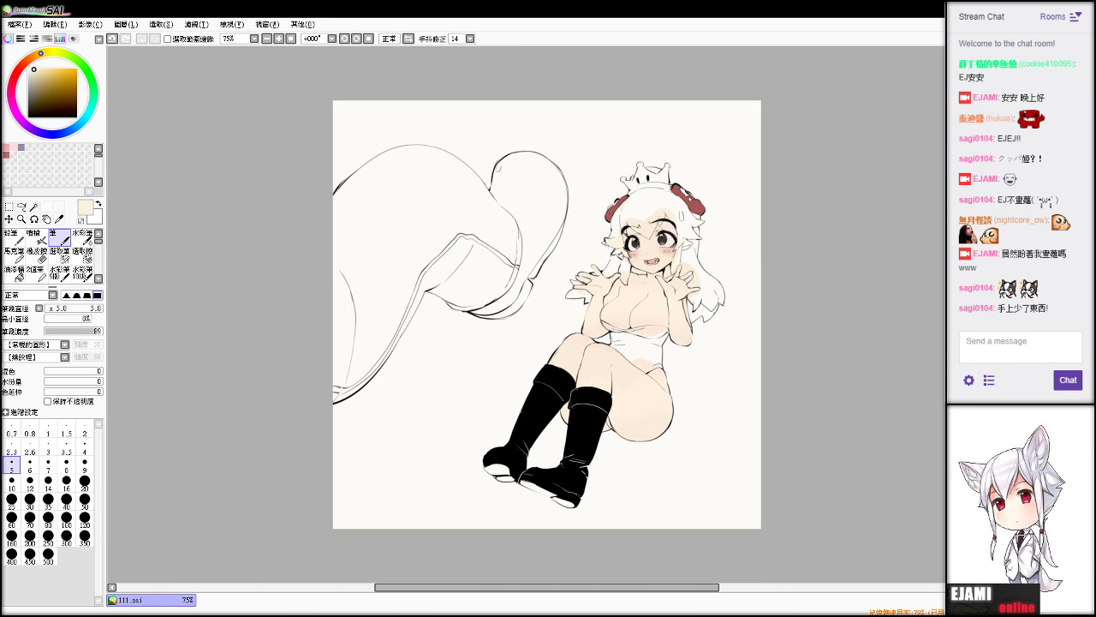
scroll(526, 314, up, 6)
drag(846, 75, 846, 107)
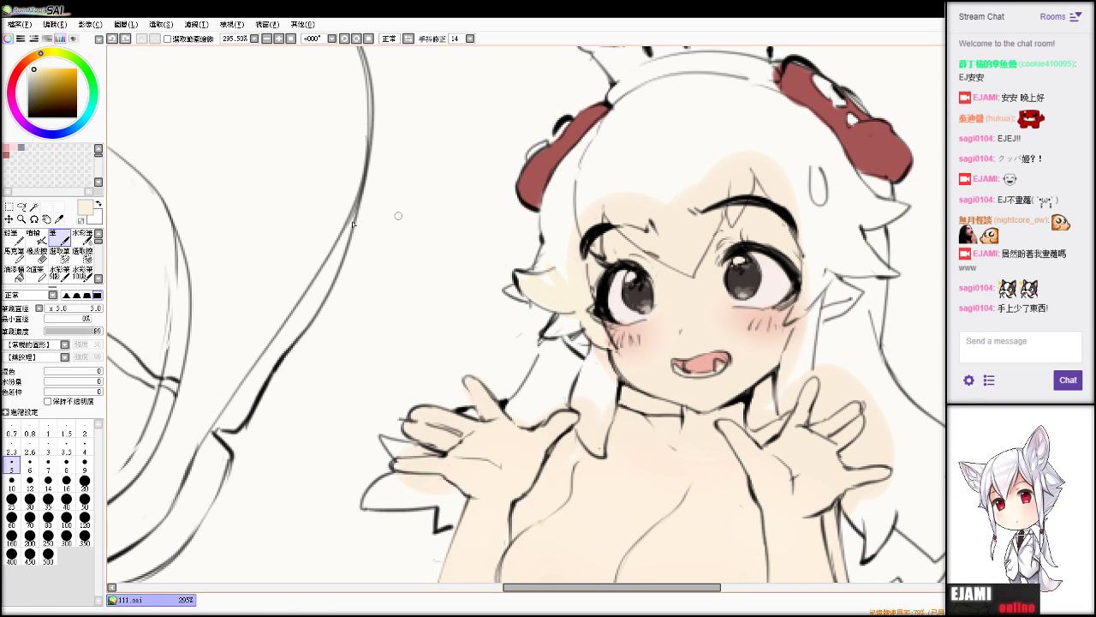
click(15, 275)
click(812, 268)
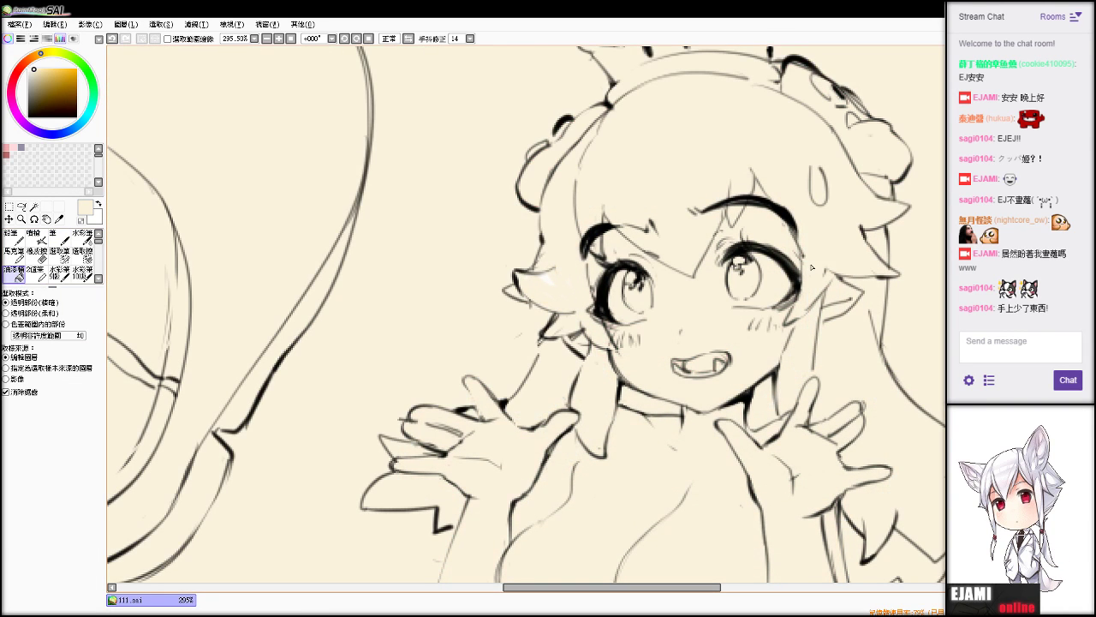
key(ctrl+z)
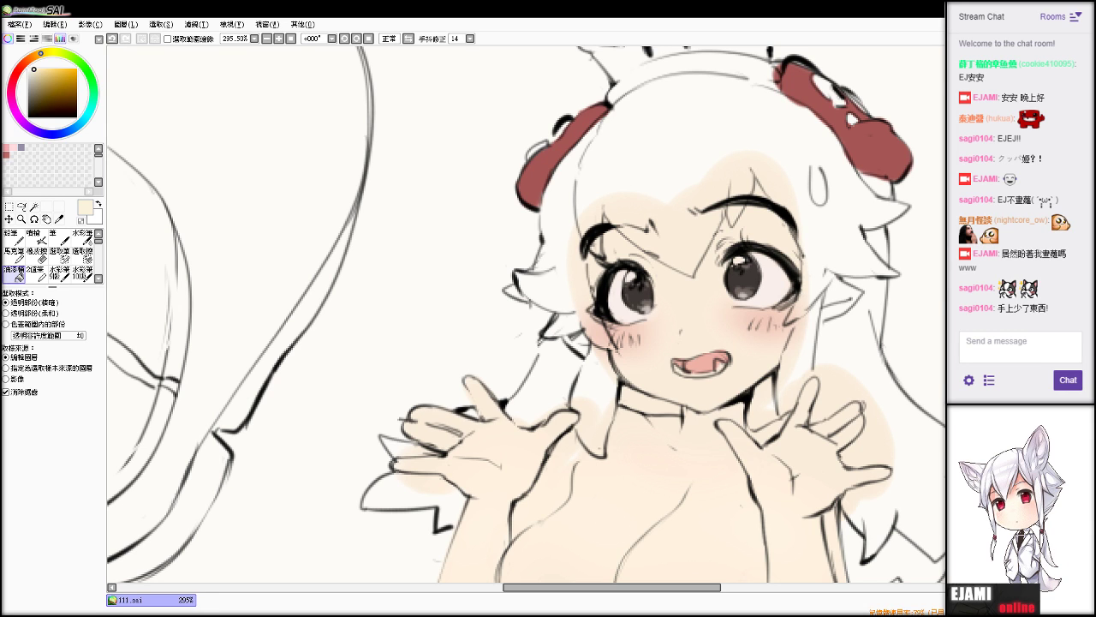
click(847, 107)
key(ctrl+z)
Choose a dark grey-brown and paint the small hair tips showing between the fingers of the raised hand beside the tail with the size 5 brush.
alt+click(846, 106)
key(b)
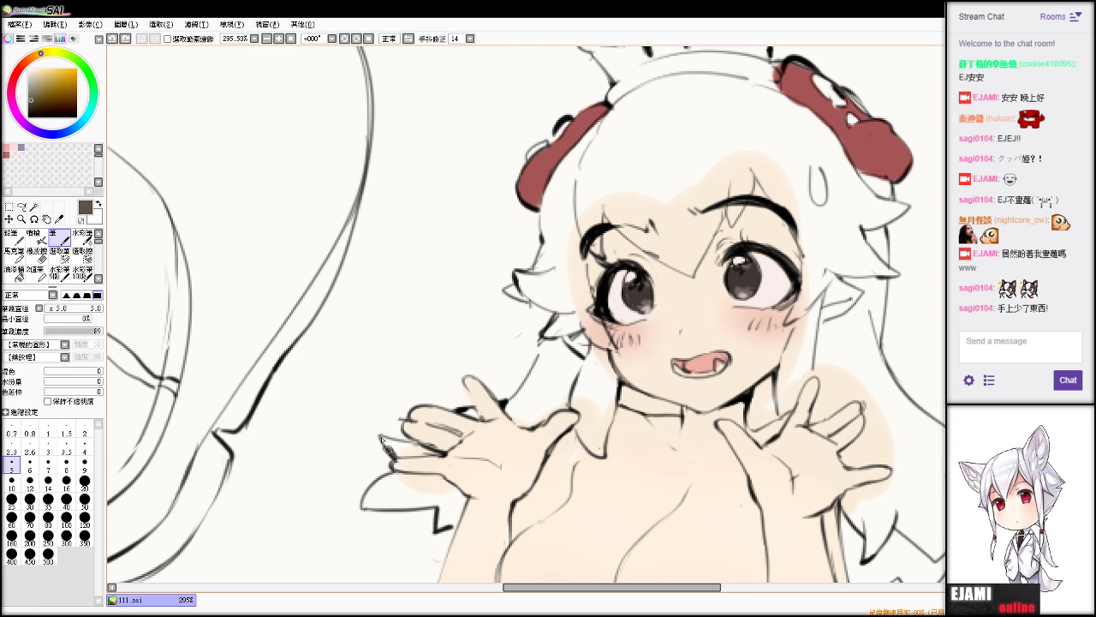
mouse_move(385, 447)
mouse_down()
mouse_move(425, 452)
mouse_move(394, 442)
mouse_move(442, 452)
mouse_up()
key(e)
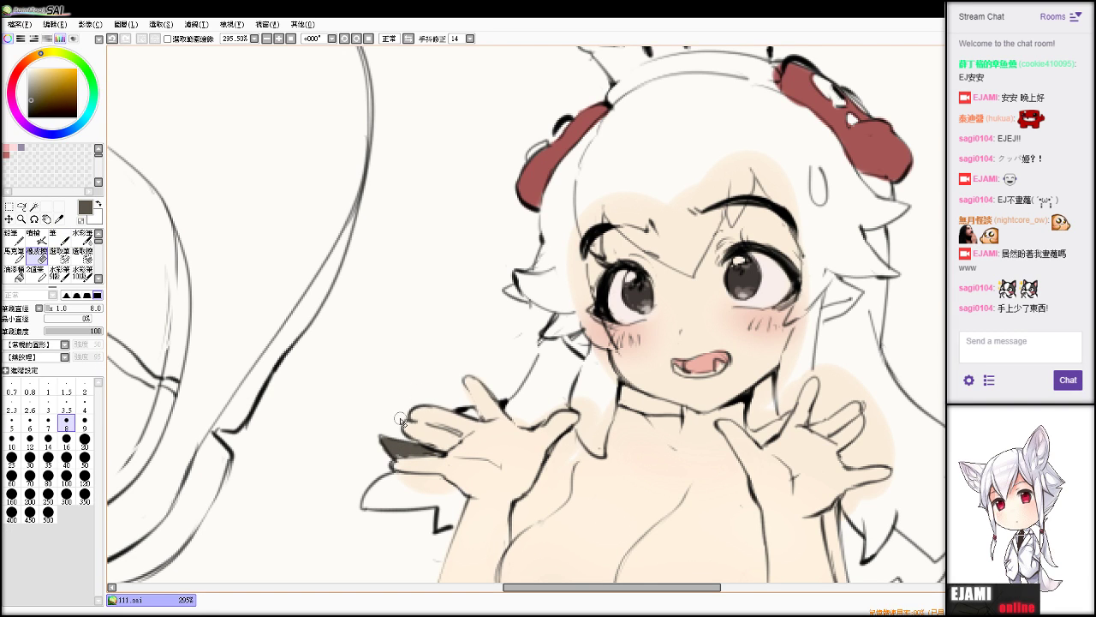
key(alt+Tab)
key(n)
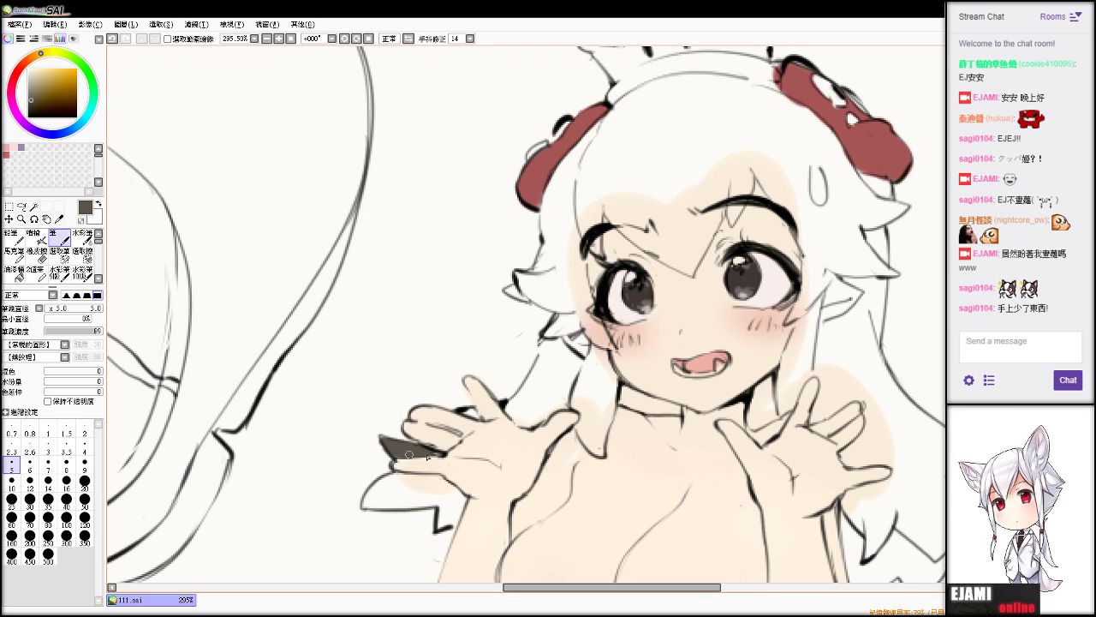
key(ctrl+z)
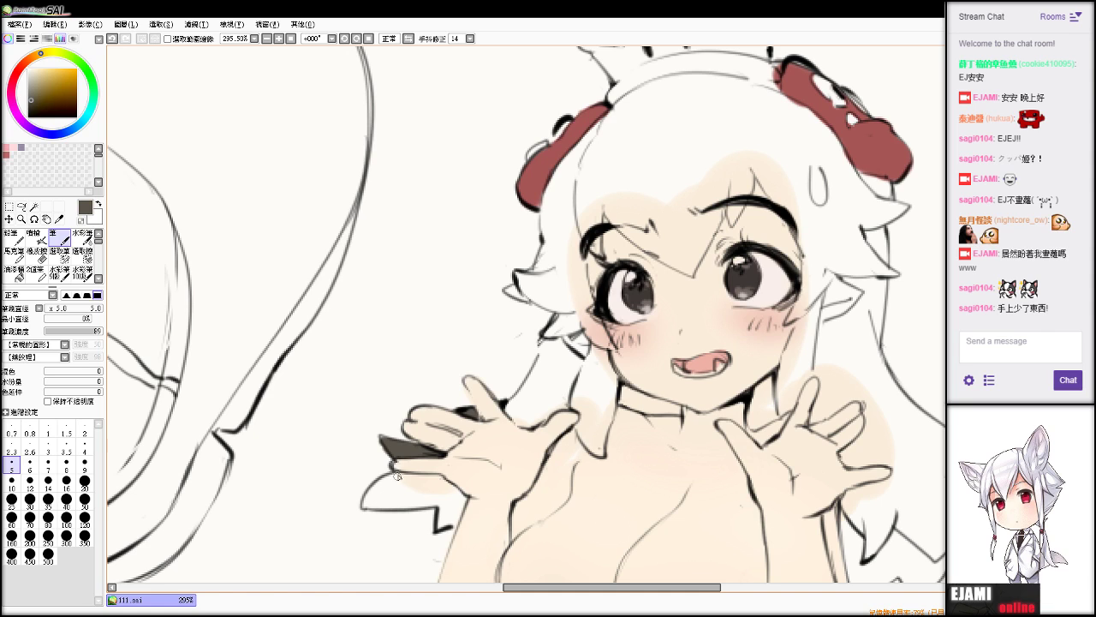
key(ctrl+z)
Outline the larger hair tip below the same hand in dark grey-brown, bucket-fill it and touch up its edges.
mouse_move(394, 478)
mouse_down()
mouse_move(365, 504)
mouse_move(390, 476)
mouse_move(427, 479)
mouse_move(389, 477)
mouse_move(433, 478)
mouse_move(392, 473)
mouse_move(441, 479)
mouse_move(468, 497)
mouse_up()
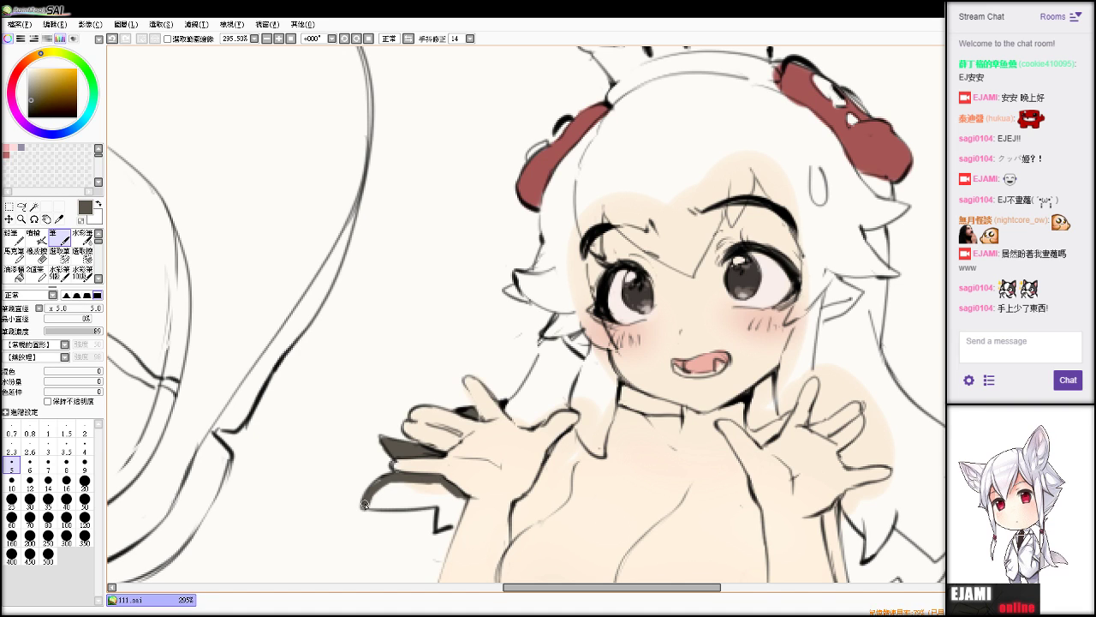
mouse_move(361, 507)
mouse_down()
mouse_move(440, 502)
mouse_move(438, 526)
mouse_move(468, 498)
mouse_up()
click(14, 275)
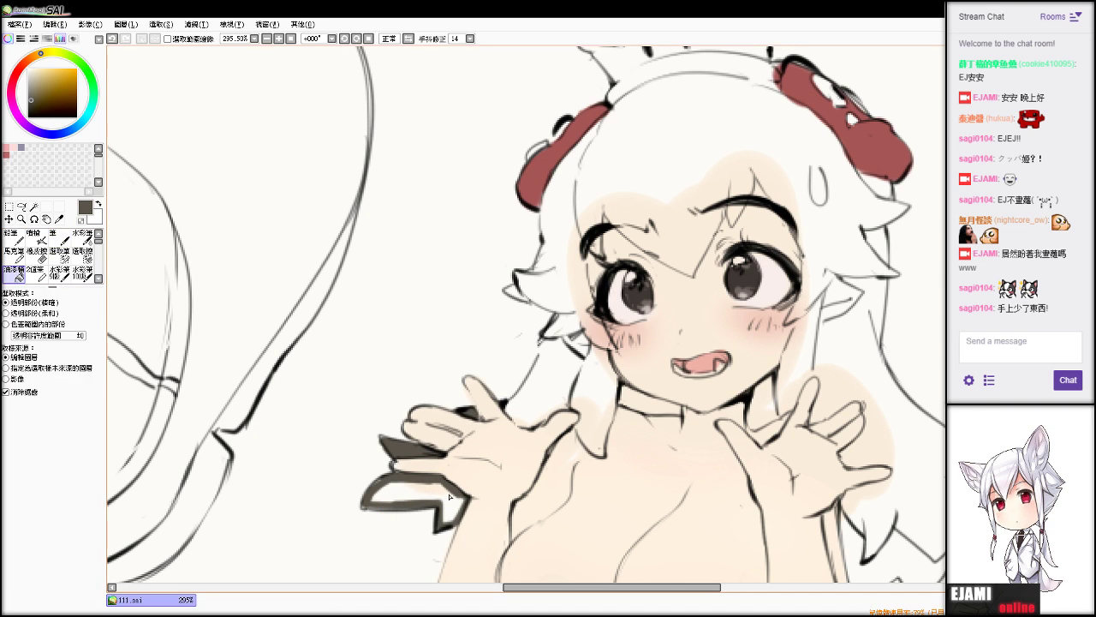
click(449, 495)
key(b)
drag(362, 509, 410, 499)
key(alt+Tab)
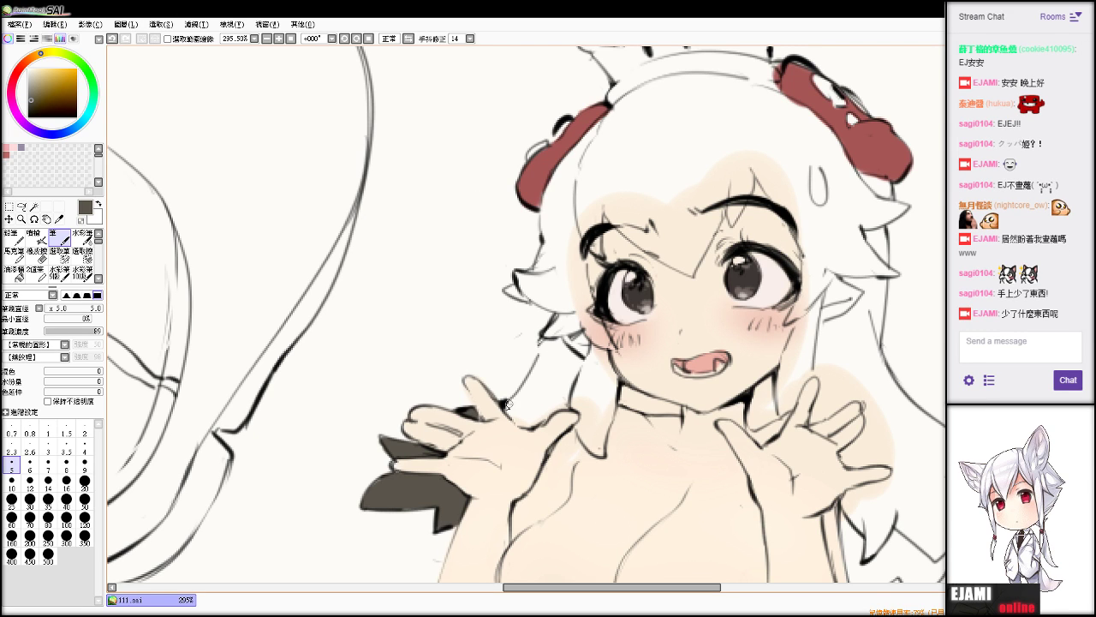
Outline the side locks between that hand and the face, paint the hair behind the neck, and bucket-fill the locks in dark grey-brown.
mouse_move(509, 408)
mouse_down()
mouse_move(585, 290)
mouse_move(560, 316)
mouse_move(588, 315)
mouse_move(621, 361)
mouse_move(609, 352)
mouse_move(617, 380)
mouse_move(603, 446)
mouse_up()
key(e)
key(e)
key(ctrl+z)
mouse_move(609, 350)
mouse_down()
mouse_move(645, 402)
mouse_move(668, 408)
mouse_move(627, 392)
mouse_move(685, 412)
mouse_up()
mouse_move(622, 392)
mouse_down()
mouse_move(689, 411)
mouse_move(690, 425)
mouse_move(642, 405)
mouse_move(606, 408)
mouse_move(615, 403)
mouse_move(603, 449)
mouse_move(577, 427)
mouse_up()
key(e)
key(n)
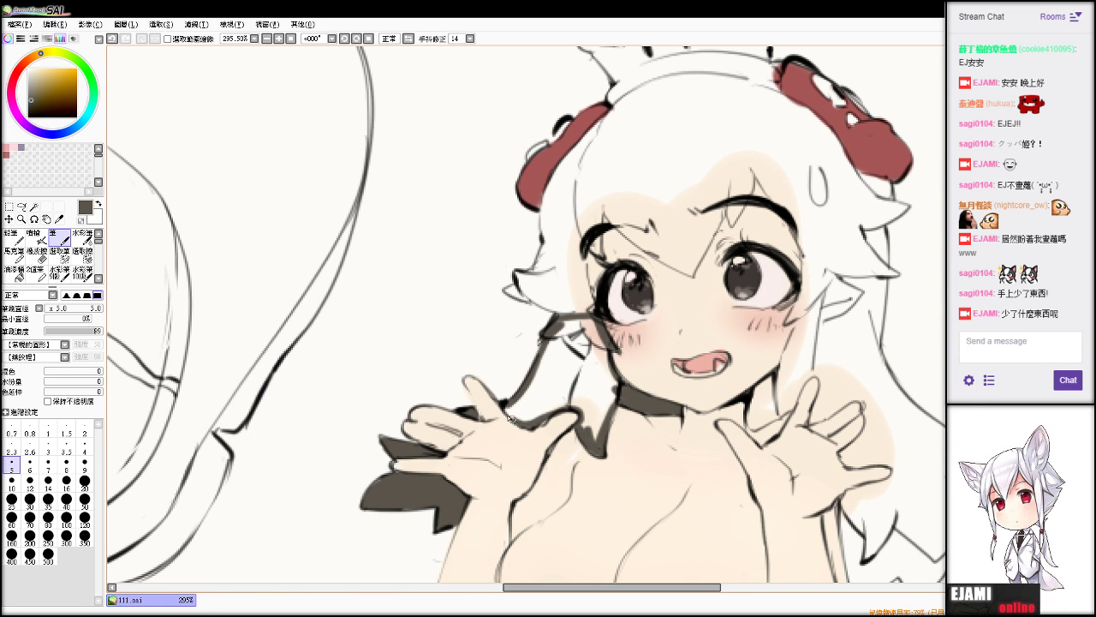
click(16, 274)
click(550, 397)
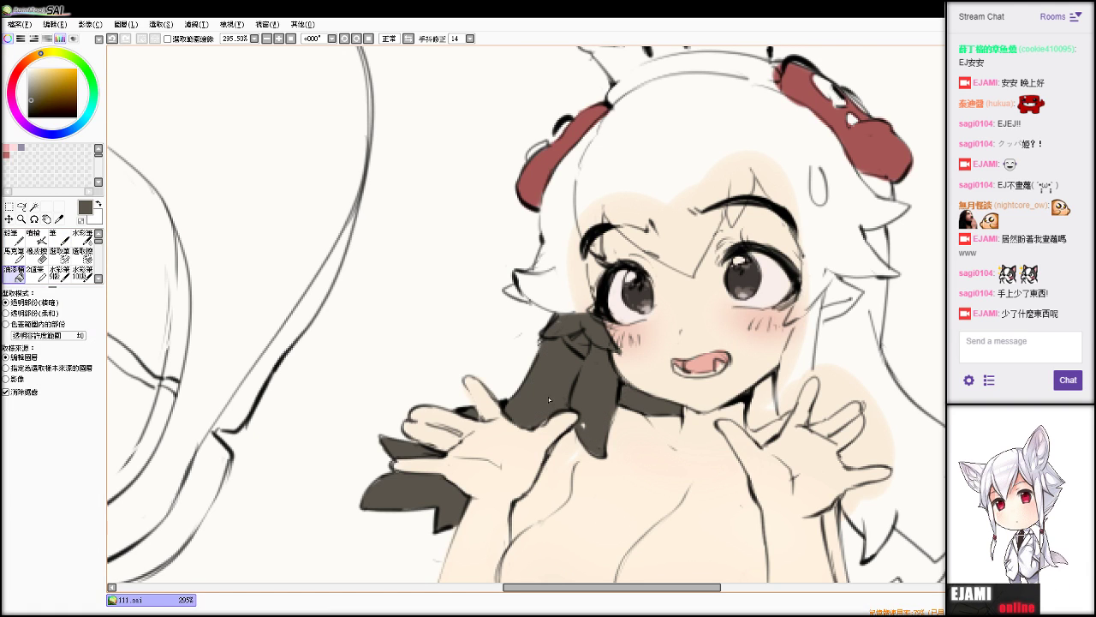
key(n)
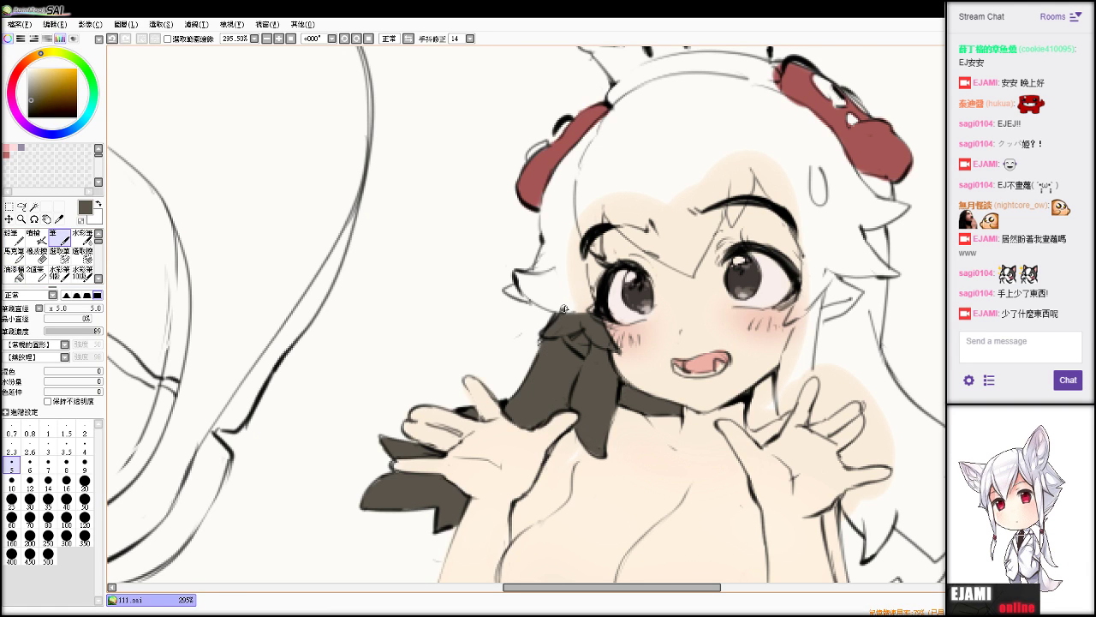
Trace the hair's outer edge in dark grey-brown from the side tuft over the head, under the crown, to the opposite side.
mouse_move(529, 302)
mouse_down()
mouse_move(518, 277)
mouse_move(529, 298)
mouse_move(518, 271)
mouse_move(531, 299)
mouse_move(568, 313)
mouse_move(539, 306)
mouse_move(565, 311)
mouse_up()
mouse_move(524, 274)
mouse_down()
mouse_move(551, 265)
mouse_move(537, 271)
mouse_move(568, 215)
mouse_move(552, 239)
mouse_move(542, 216)
mouse_move(591, 134)
mouse_move(548, 188)
mouse_move(725, 80)
mouse_up()
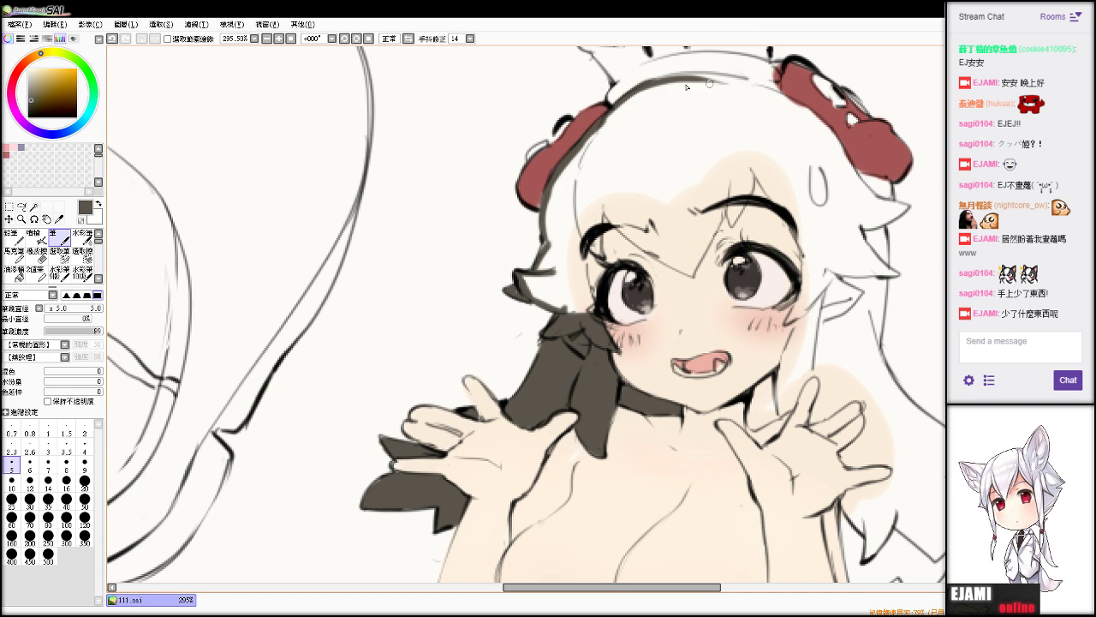
key(ctrl+z)
mouse_move(637, 89)
mouse_down()
mouse_move(752, 81)
mouse_move(738, 75)
mouse_move(695, 77)
mouse_move(781, 100)
mouse_up()
key(ctrl+z)
mouse_move(708, 74)
mouse_down()
mouse_move(803, 107)
mouse_move(828, 145)
mouse_move(887, 192)
mouse_move(878, 230)
mouse_up()
Trace the zigzag edge of the fringe and the inner hair edge down the other side of the face in dark grey-brown.
mouse_move(595, 310)
mouse_down()
mouse_move(584, 246)
mouse_move(600, 256)
mouse_move(605, 213)
mouse_move(612, 248)
mouse_move(614, 215)
mouse_move(604, 210)
mouse_move(649, 249)
mouse_move(670, 240)
mouse_move(626, 229)
mouse_move(683, 262)
mouse_up()
key(e)
key(n)
key(ctrl+z)
mouse_move(618, 223)
mouse_down()
mouse_move(690, 274)
mouse_move(721, 209)
mouse_up()
mouse_move(700, 249)
mouse_down()
mouse_move(725, 201)
mouse_move(740, 200)
mouse_move(732, 219)
mouse_move(728, 206)
mouse_move(733, 225)
mouse_move(754, 169)
mouse_move(790, 320)
mouse_move(801, 318)
mouse_move(779, 389)
mouse_up()
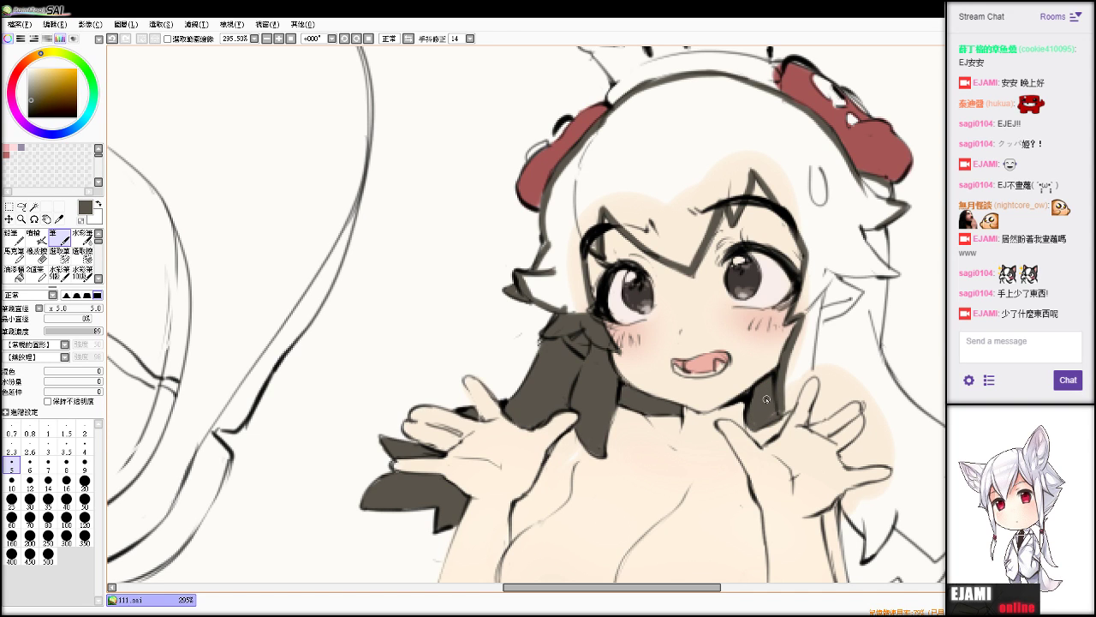
Close the hair outline around the pointed ear and above the other hand, and bucket-fill the head hair in dark grey-brown.
mouse_move(791, 414)
mouse_down()
mouse_move(810, 377)
mouse_move(827, 387)
mouse_move(818, 378)
mouse_move(812, 423)
mouse_move(887, 380)
mouse_move(887, 271)
mouse_up()
drag(879, 342, 891, 271)
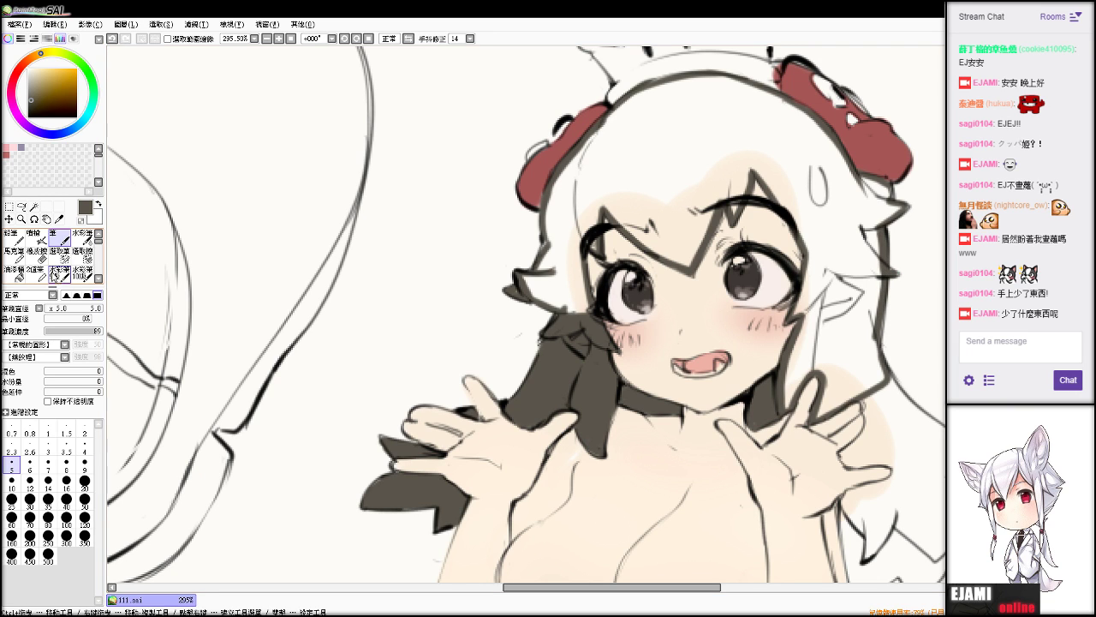
key(g)
click(731, 146)
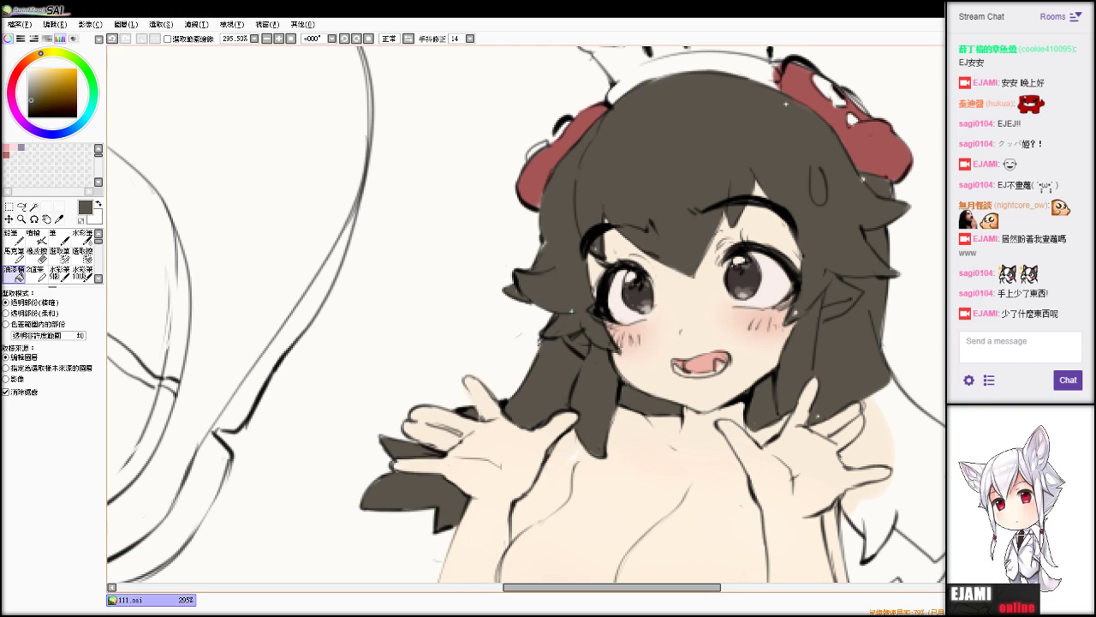
key(n)
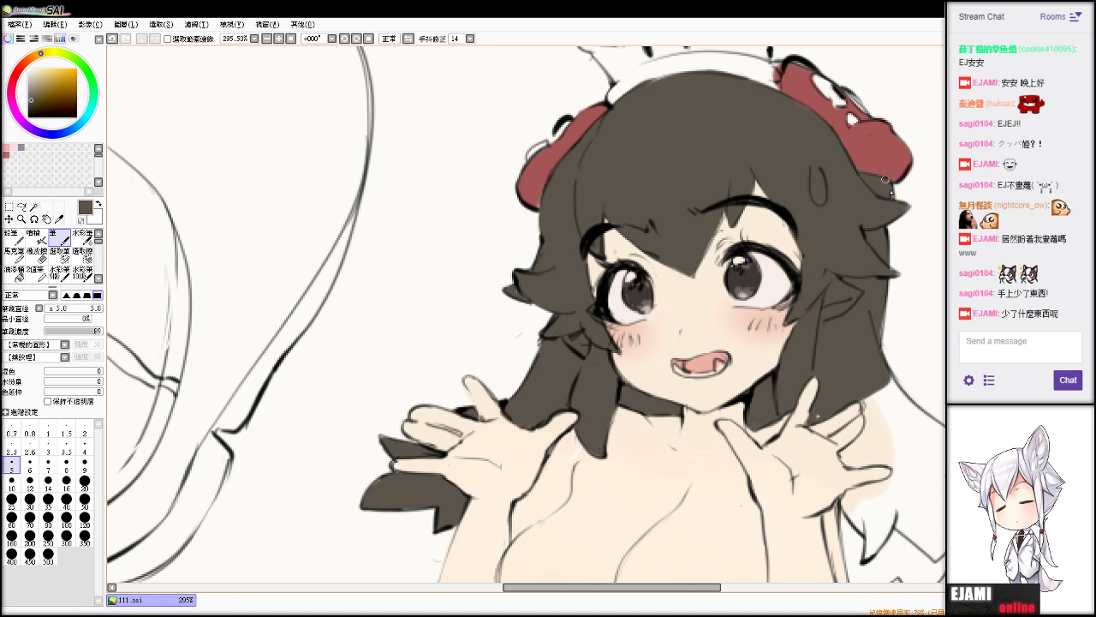
Trace the outer edge of the long back hair, from beside the head down to its curled tip, in dark grey-brown.
drag(771, 479, 415, 124)
scroll(660, 253, up, 5)
scroll(659, 253, left, 5)
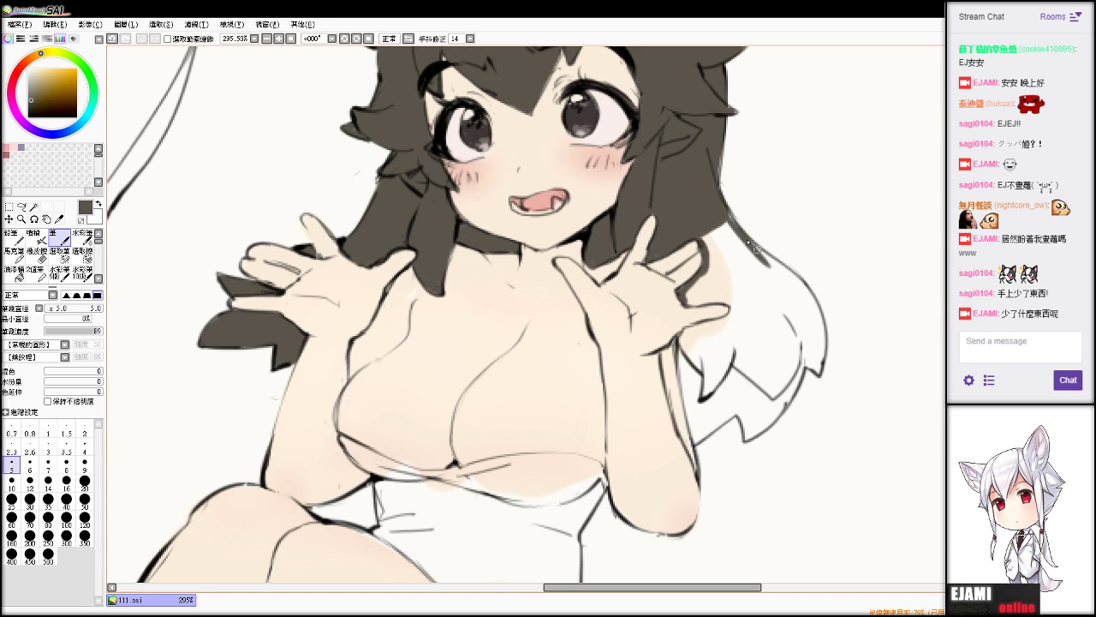
drag(726, 212, 813, 300)
mouse_move(768, 256)
mouse_down()
mouse_move(807, 293)
mouse_move(824, 353)
mouse_up()
mouse_move(811, 300)
mouse_down()
mouse_move(815, 365)
mouse_move(831, 336)
mouse_move(820, 313)
mouse_move(818, 375)
mouse_up()
key(ctrl+z)
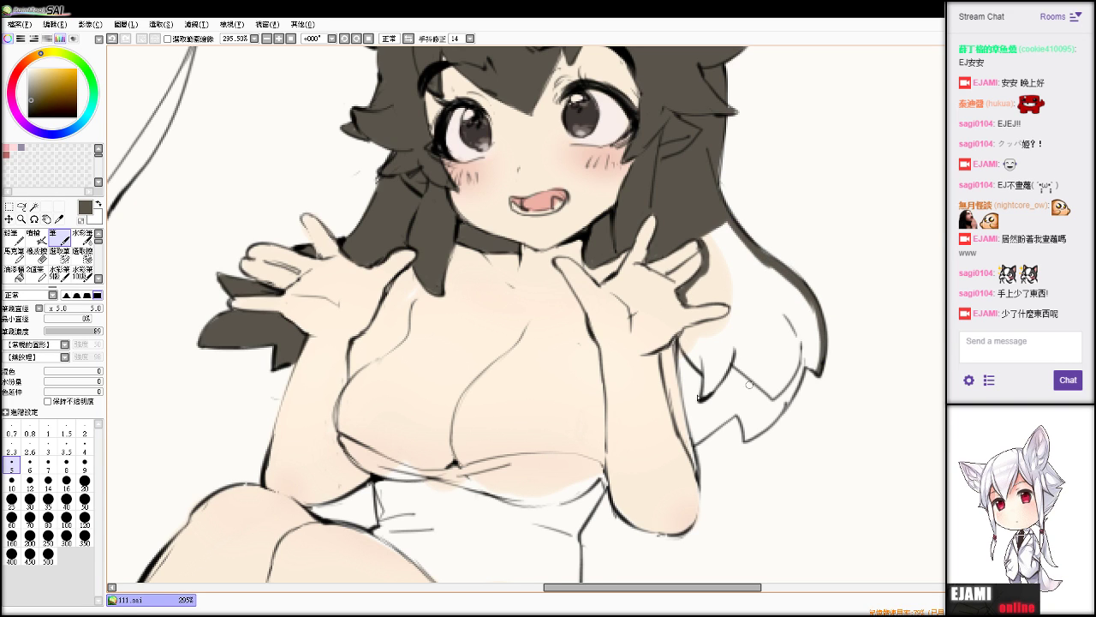
Trace the back hair's jagged lower tips and its border along the hand and forearm, and bucket-fill the area in dark grey-brown.
drag(677, 340, 694, 420)
mouse_move(683, 382)
mouse_down()
mouse_move(695, 441)
mouse_move(739, 414)
mouse_up()
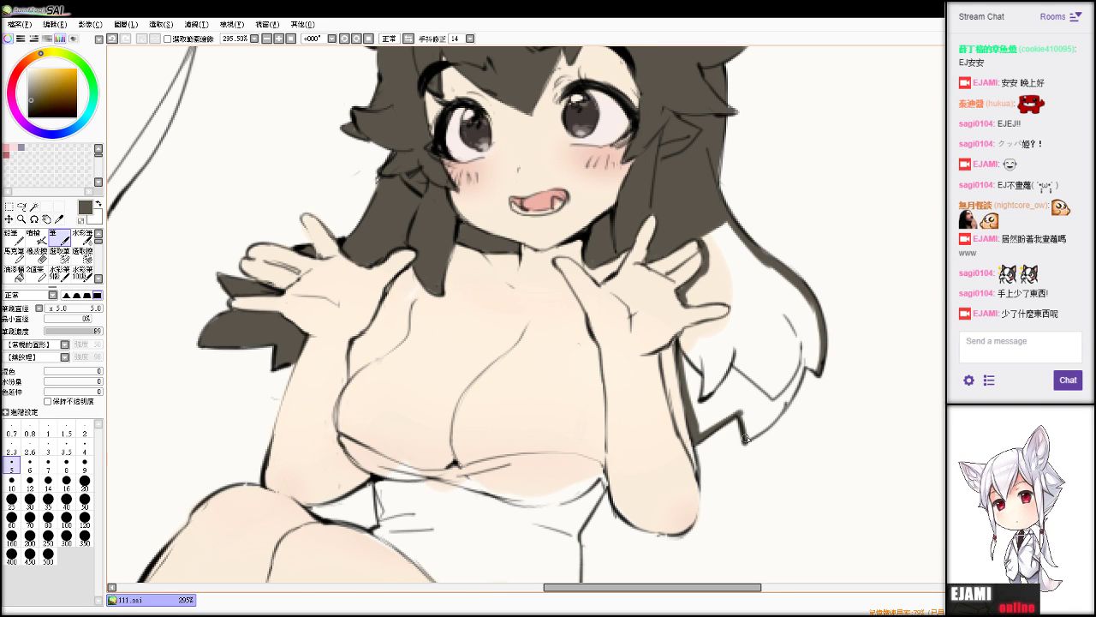
mouse_move(744, 440)
mouse_down()
mouse_move(803, 369)
mouse_move(814, 371)
mouse_up()
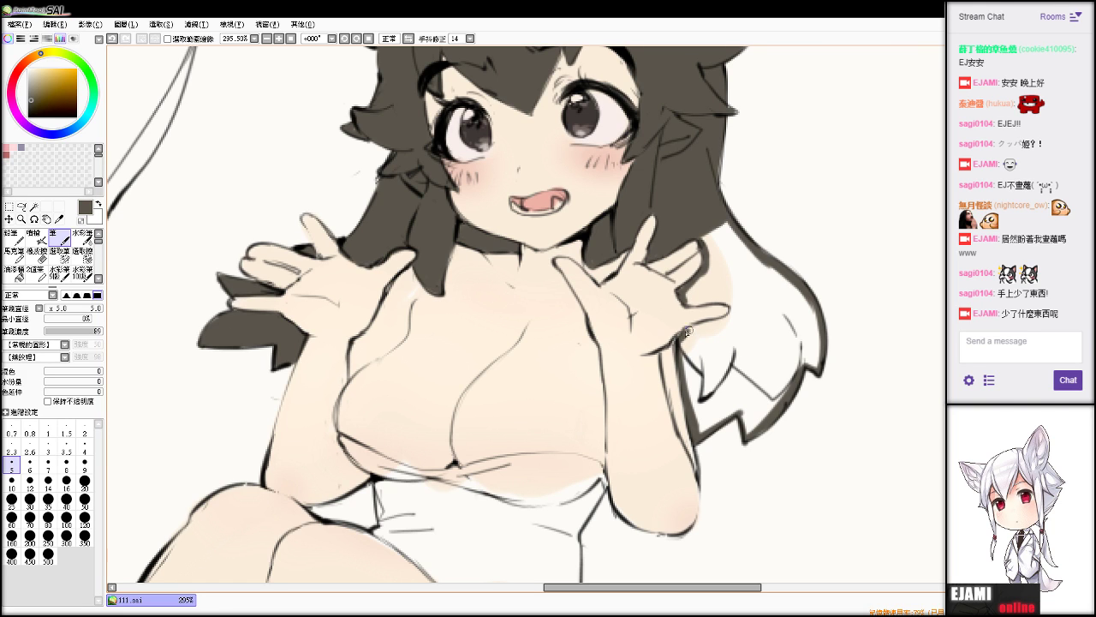
key(ctrl+z)
mouse_move(677, 339)
mouse_down()
mouse_move(732, 310)
mouse_move(685, 302)
mouse_move(721, 315)
mouse_up()
click(31, 260)
click(18, 272)
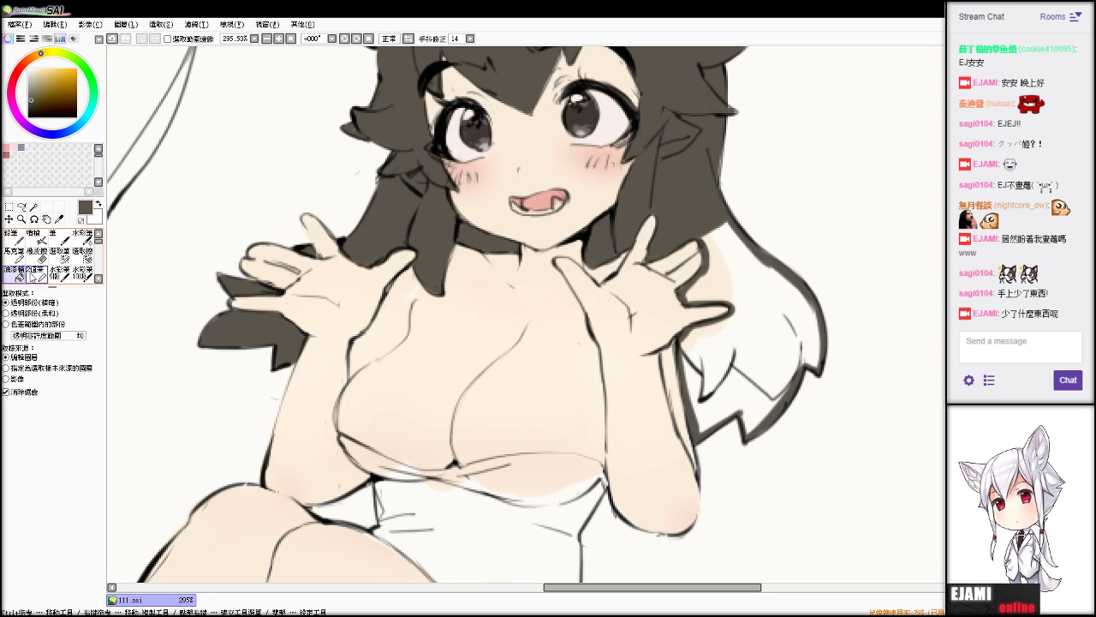
click(775, 269)
key(n)
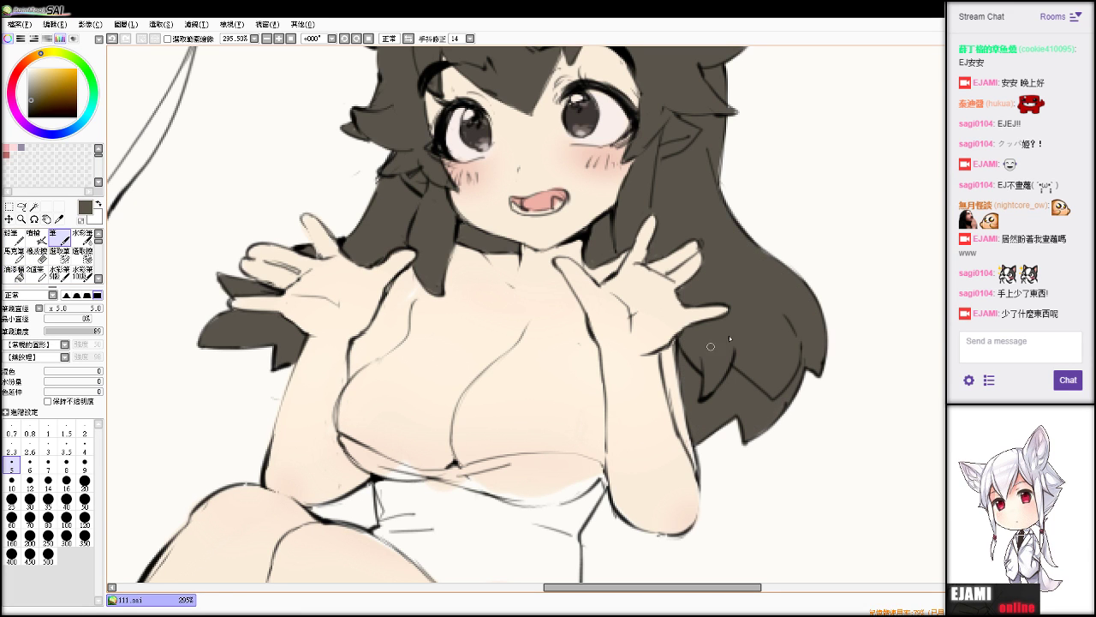
Restore the pale yellow hair base and adjust its colour to a slightly deeper, warmer blonde.
key(ctrl+z)
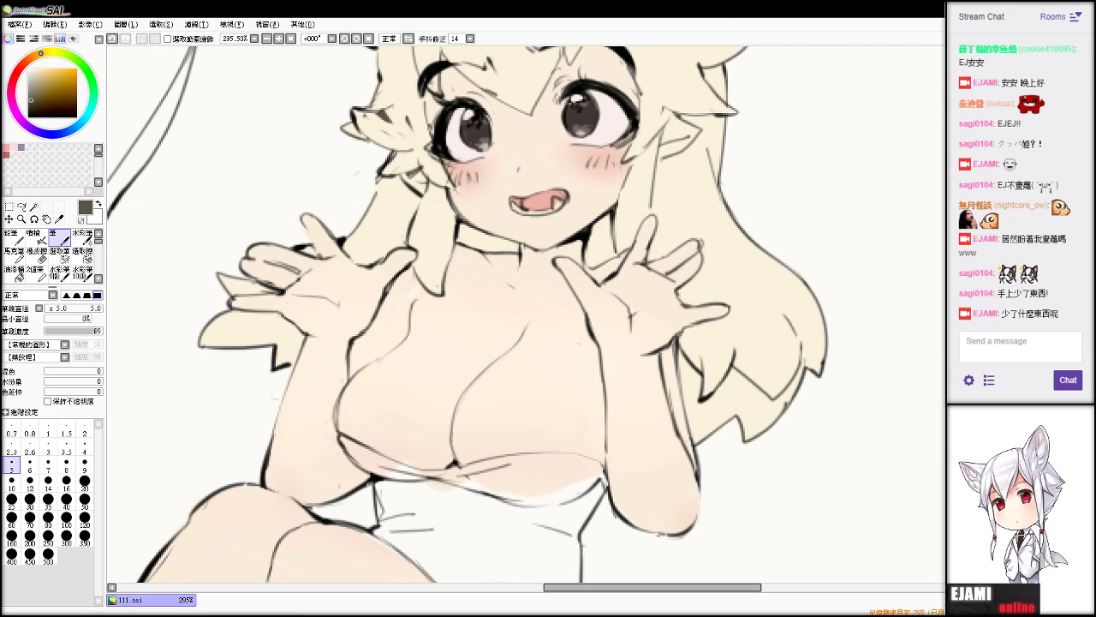
scroll(548, 315, down, 5)
scroll(525, 314, up, 3)
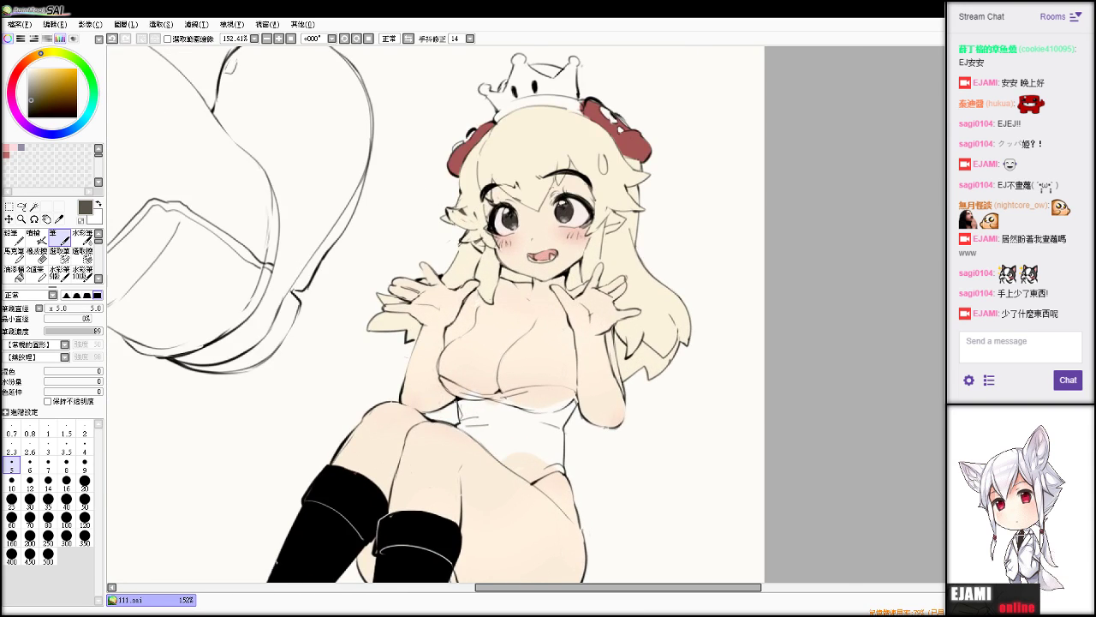
drag(526, 343, 592, 309)
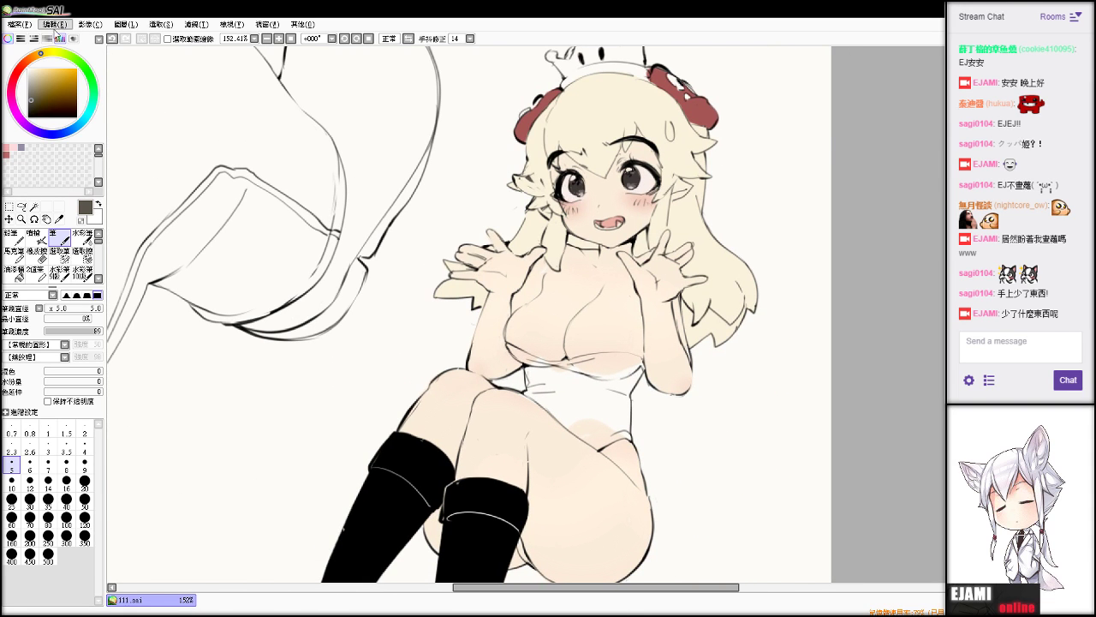
click(196, 25)
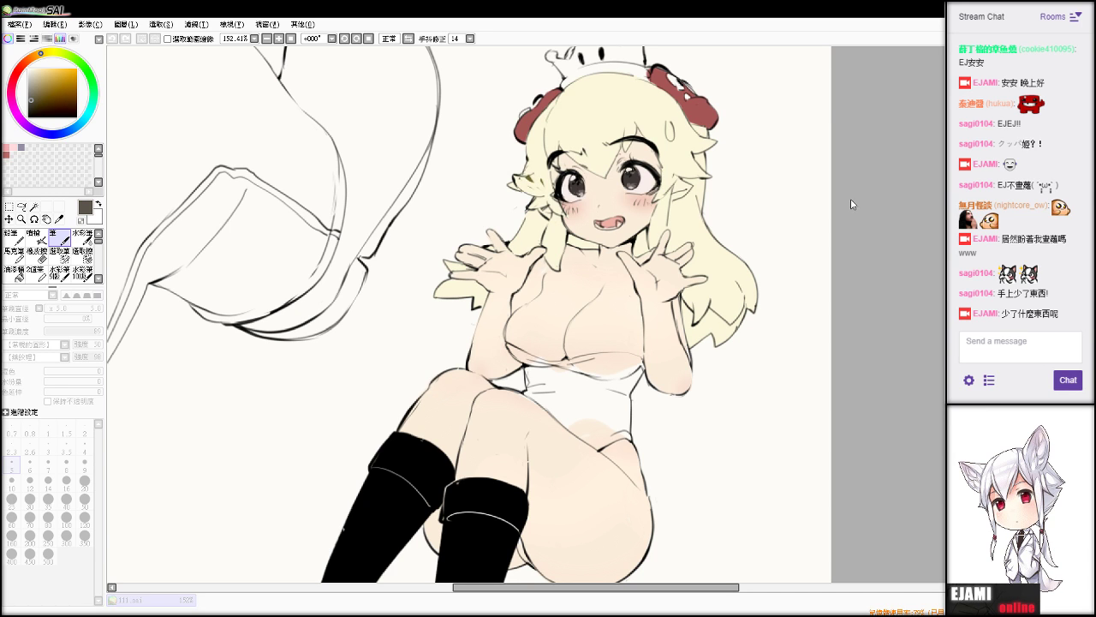
drag(851, 199, 846, 197)
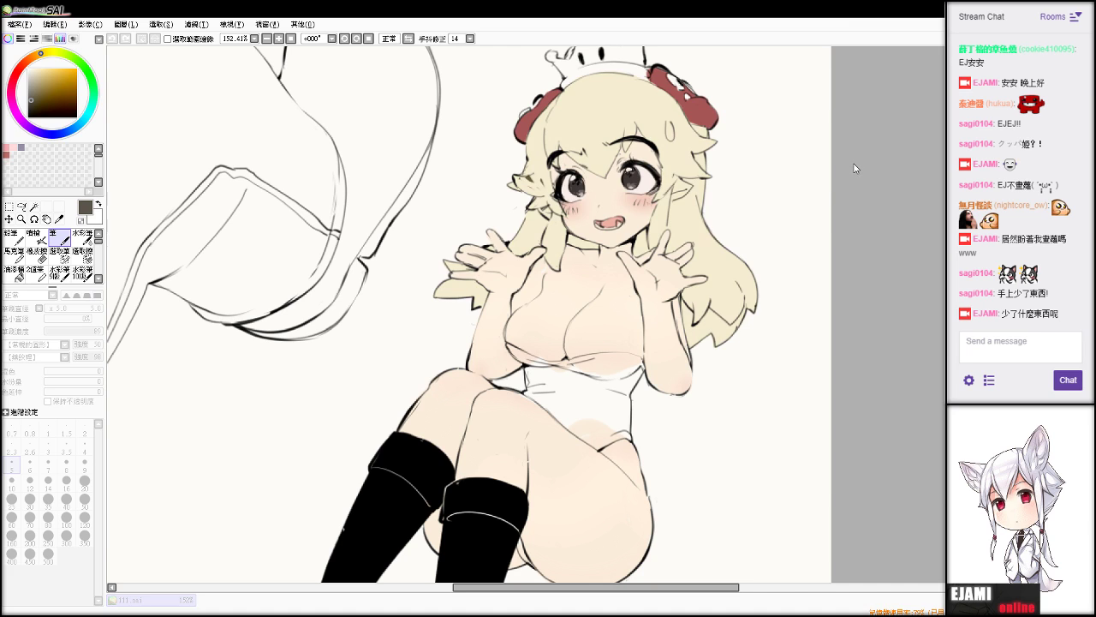
click(881, 223)
scroll(796, 216, down, 2)
scroll(789, 201, up, 1)
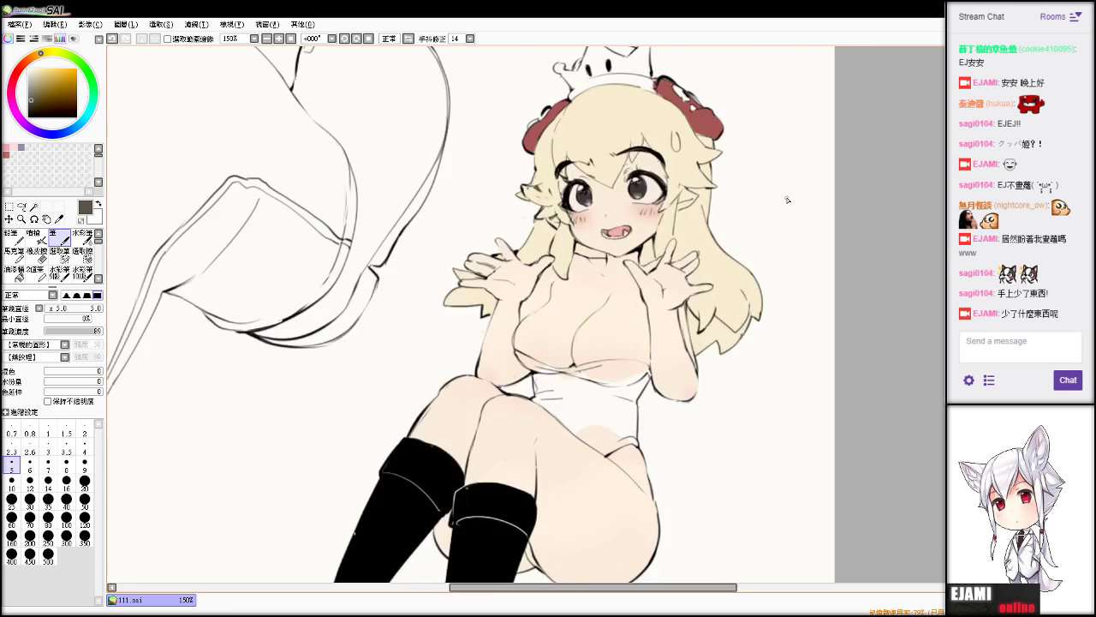
Adjust the colour of the skin base to a paler, more yellowish cream tone.
scroll(803, 372, down, 1)
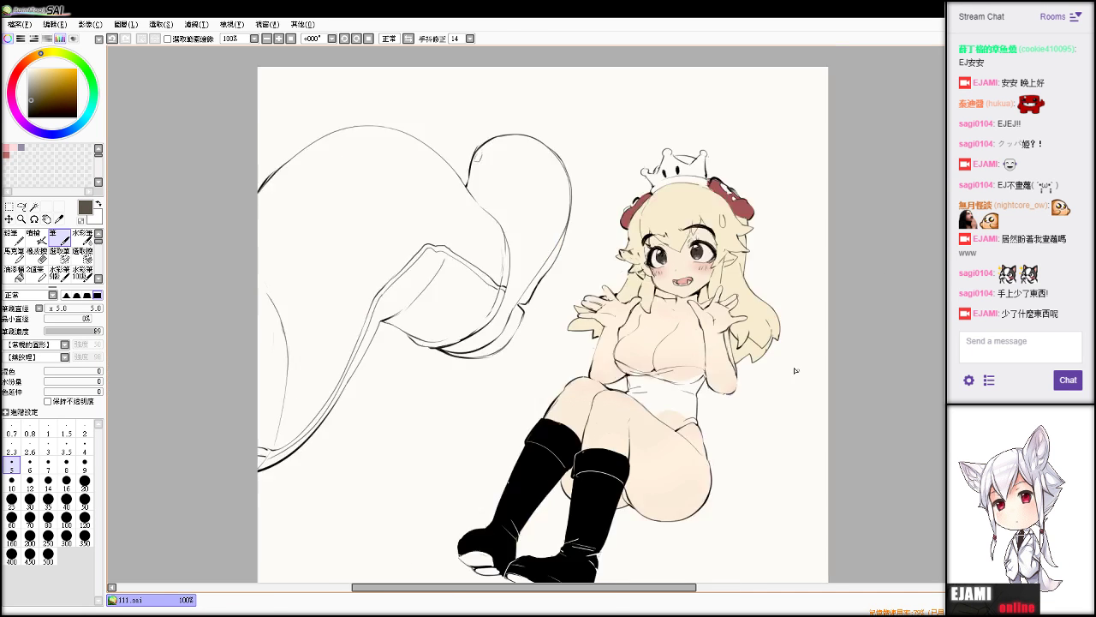
drag(797, 369, 808, 398)
click(199, 26)
click(210, 41)
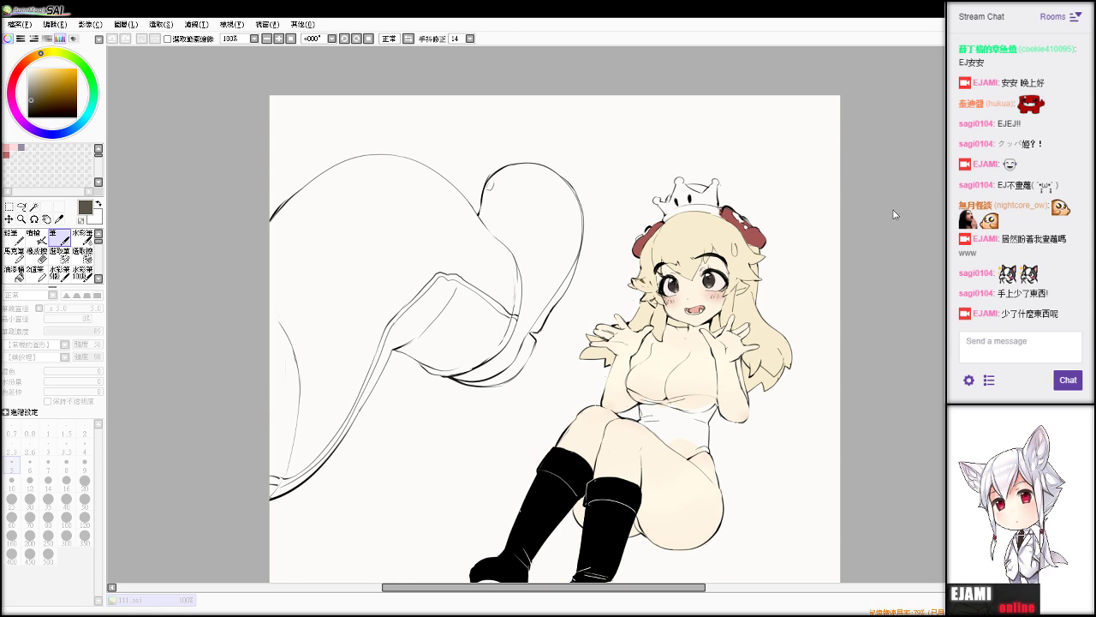
click(931, 234)
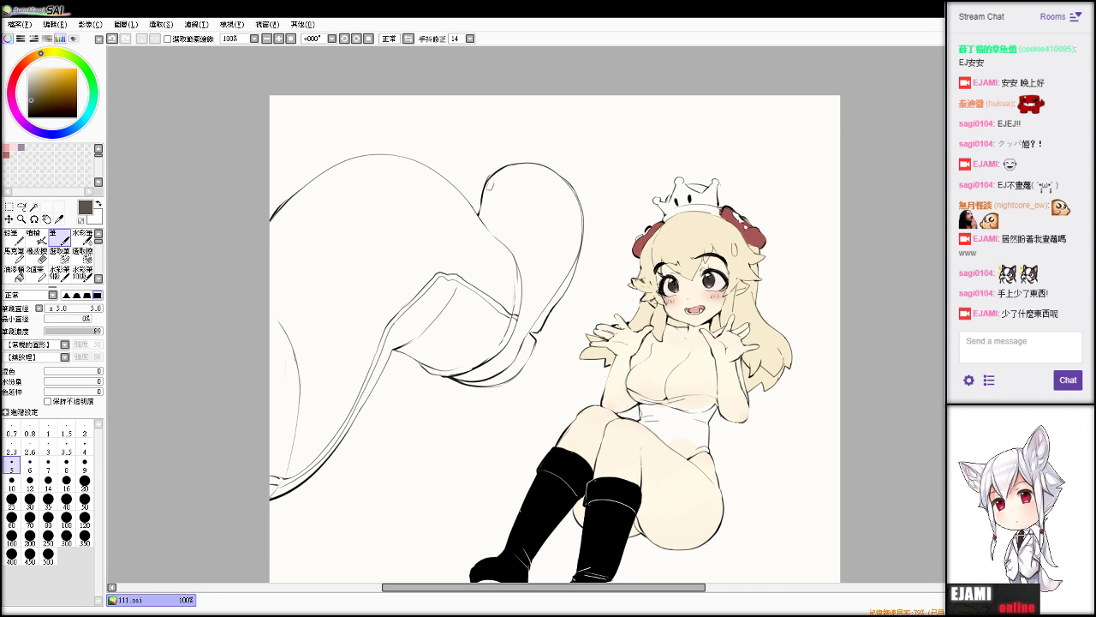
Paint the sweat drop on the hair in dark grey-brown and soften its upper end with the blending brush.
drag(555, 343, 467, 310)
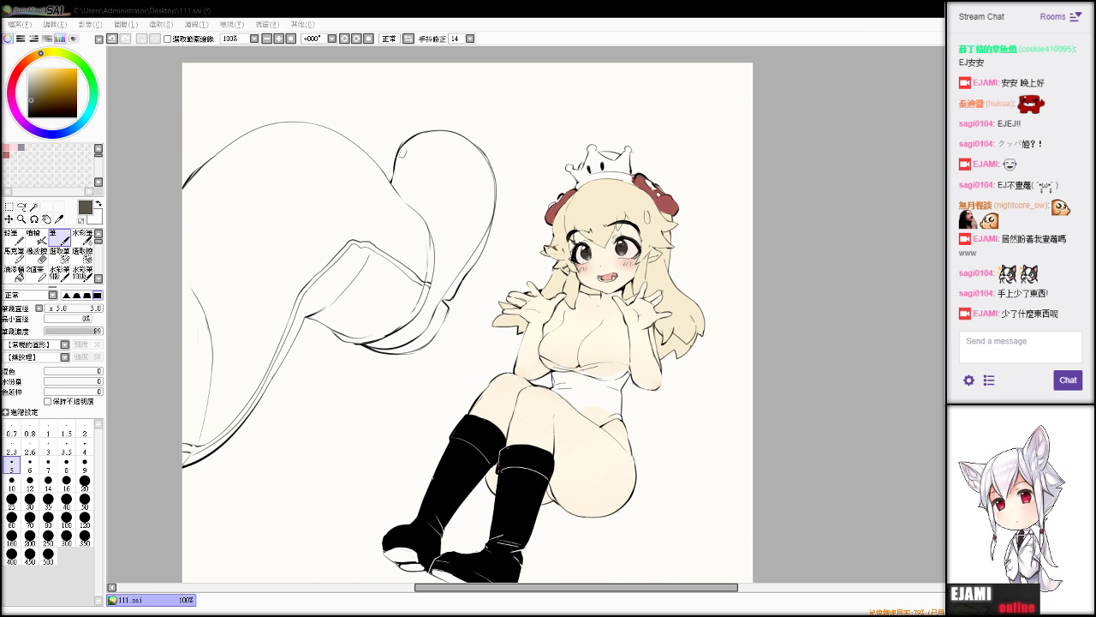
scroll(458, 248, down, 3)
scroll(500, 283, up, 9)
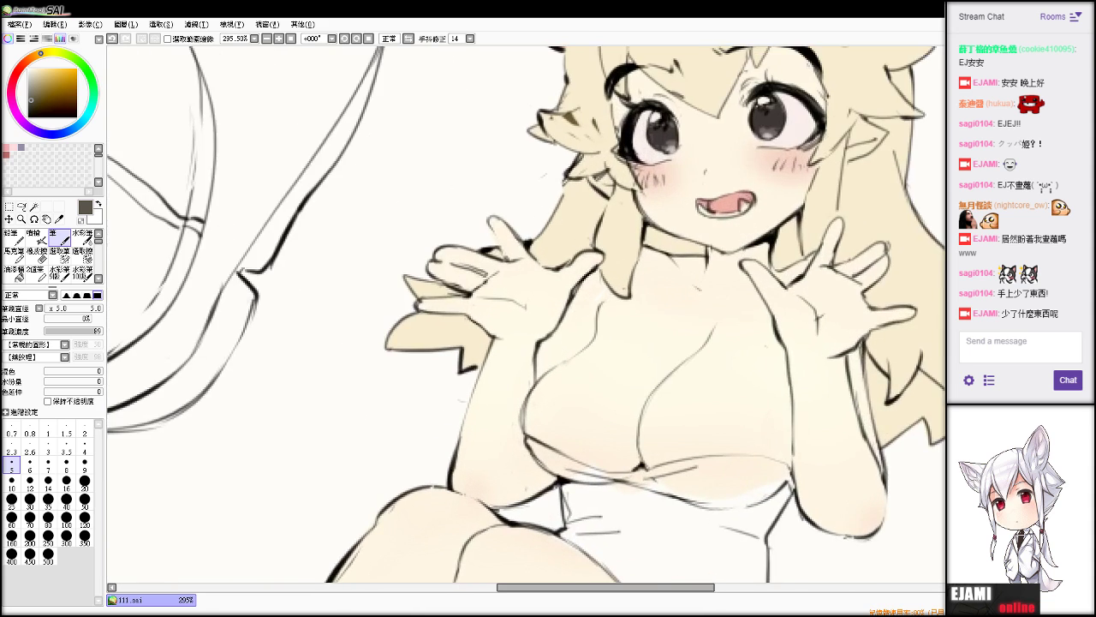
drag(574, 248, 411, 476)
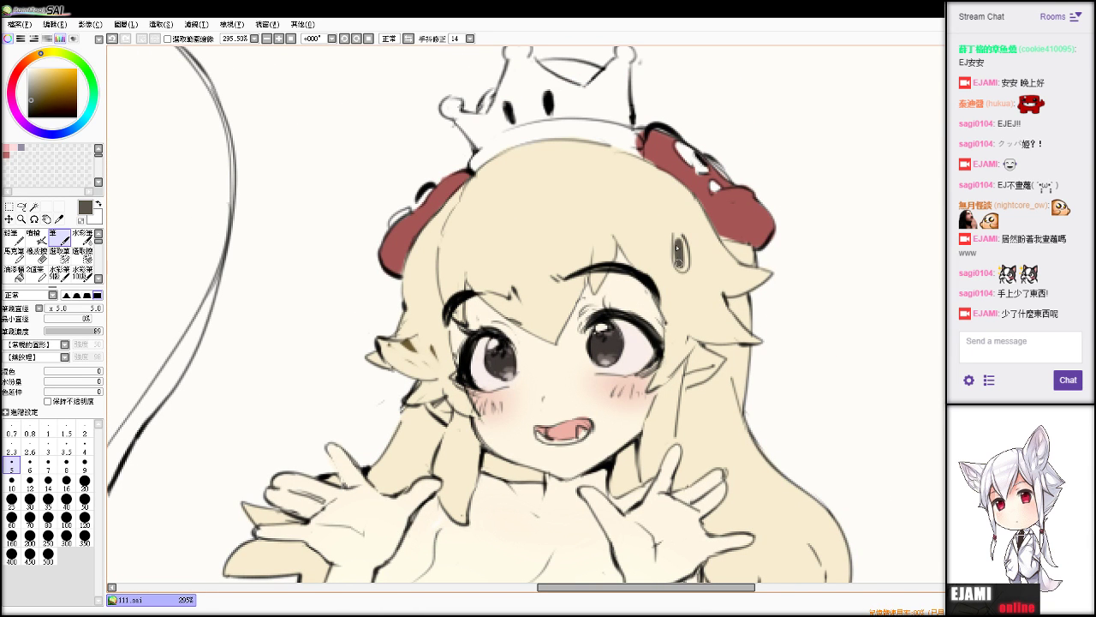
drag(676, 239, 677, 227)
key(c)
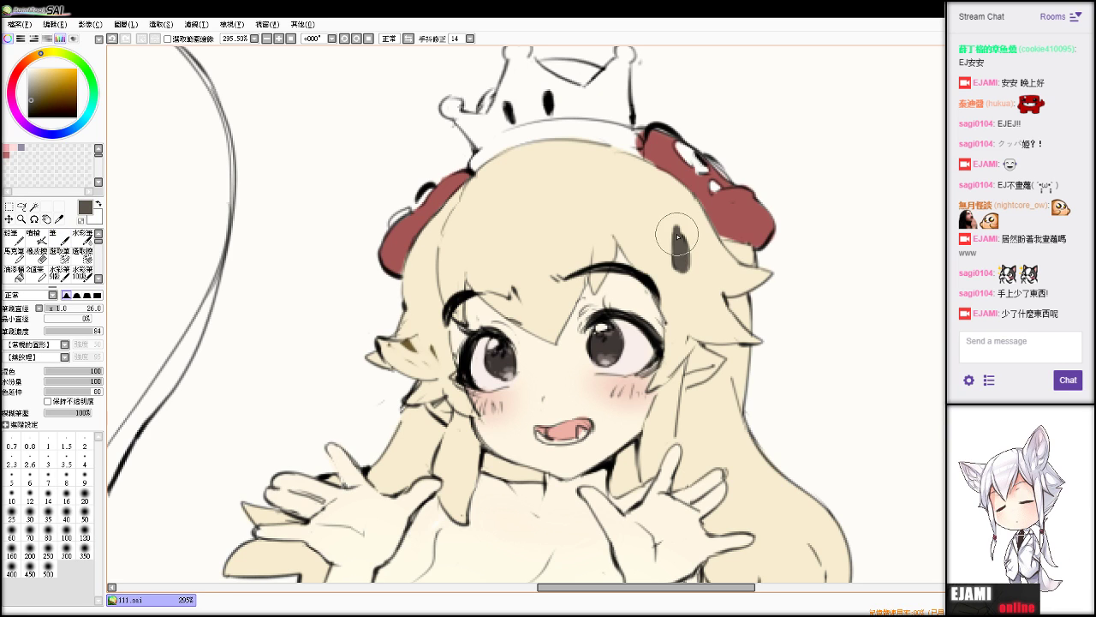
drag(677, 235, 674, 223)
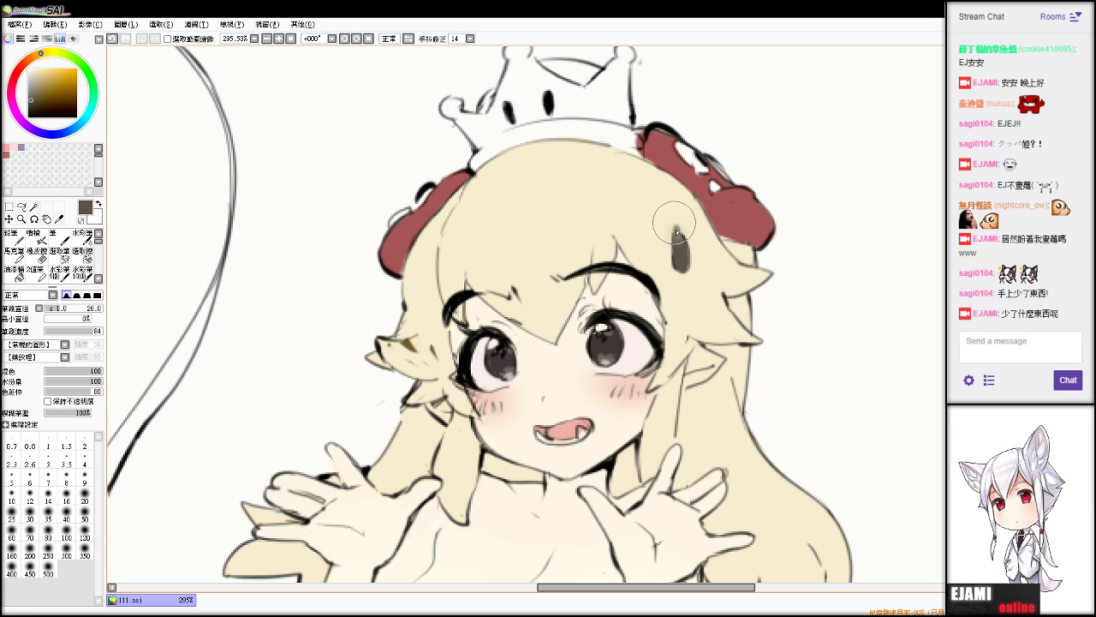
Adjust the colour of the painted sweat drop to white.
click(203, 29)
click(224, 39)
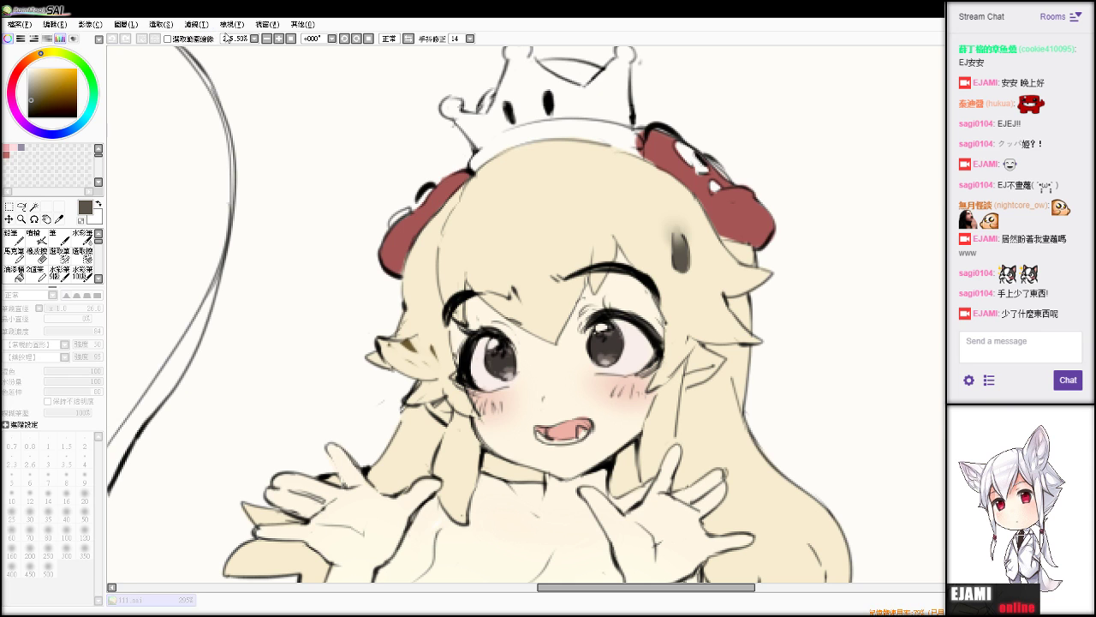
click(893, 221)
scroll(545, 311, down, 6)
scroll(546, 312, up, 3)
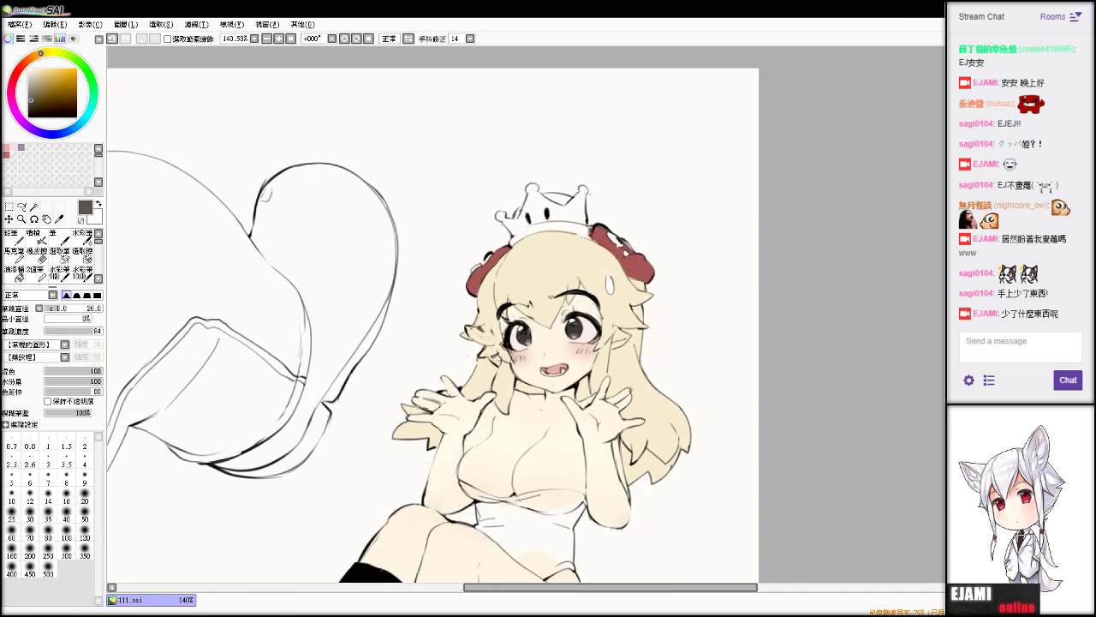
Pick a light cyan and bucket-fill the sweat drop with it.
scroll(526, 314, up, 2)
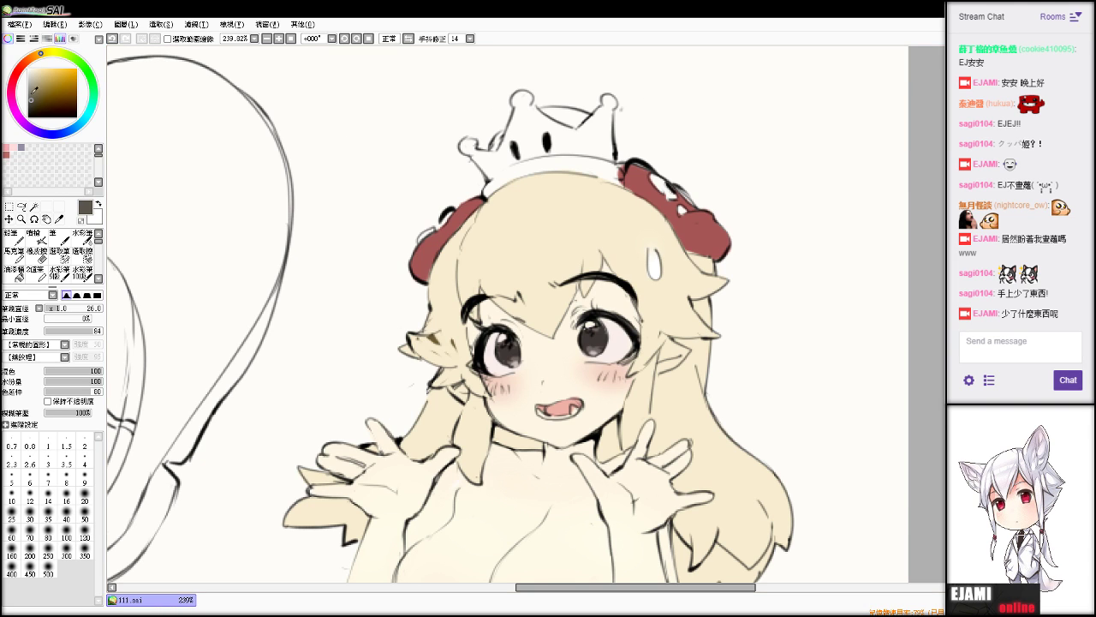
click(66, 134)
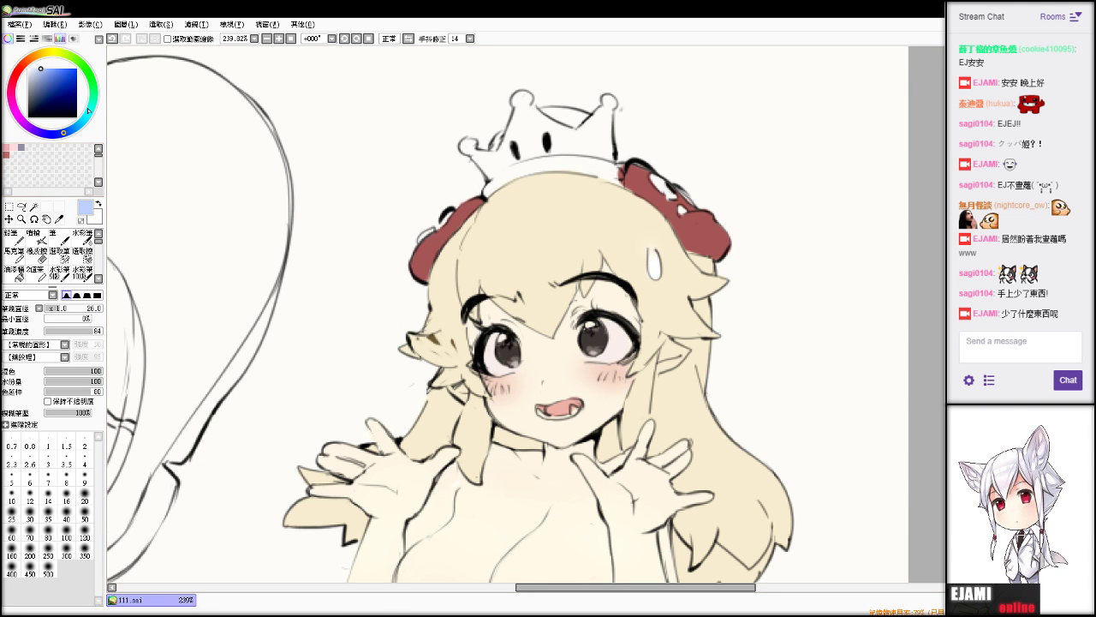
drag(69, 130, 89, 111)
click(15, 276)
click(654, 265)
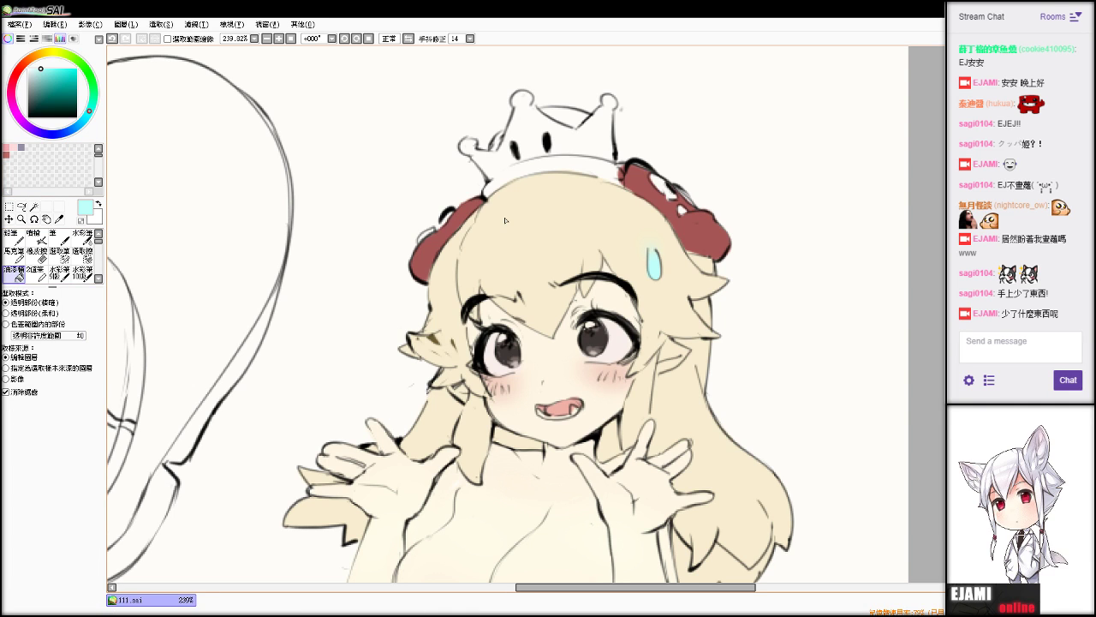
Tune the sweat drop with the colour adjustment filter to a very pale blue.
click(213, 48)
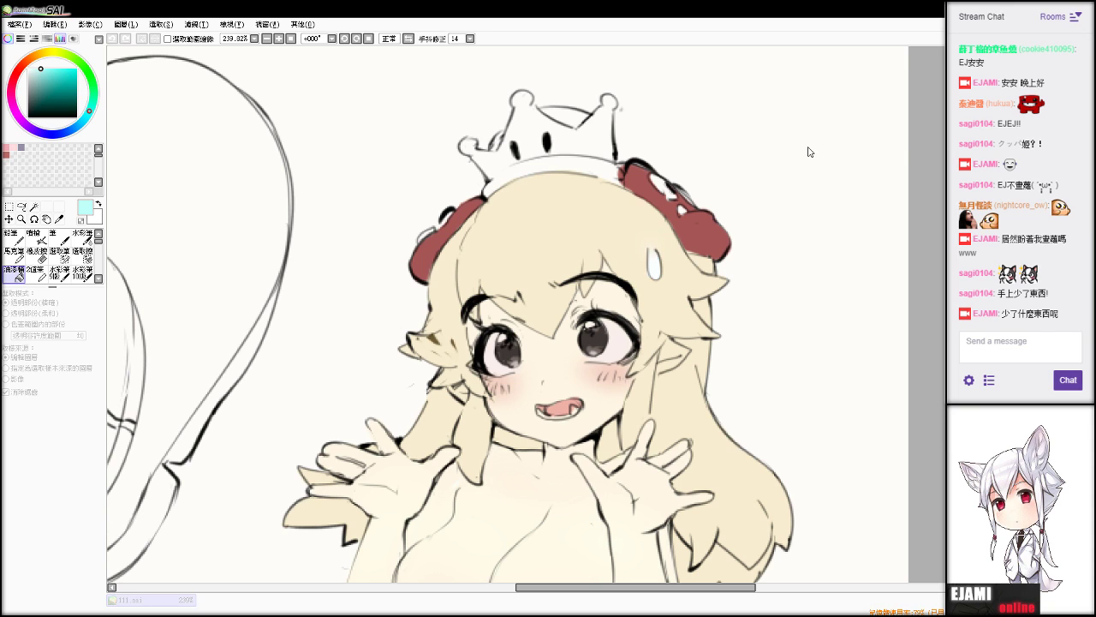
click(880, 178)
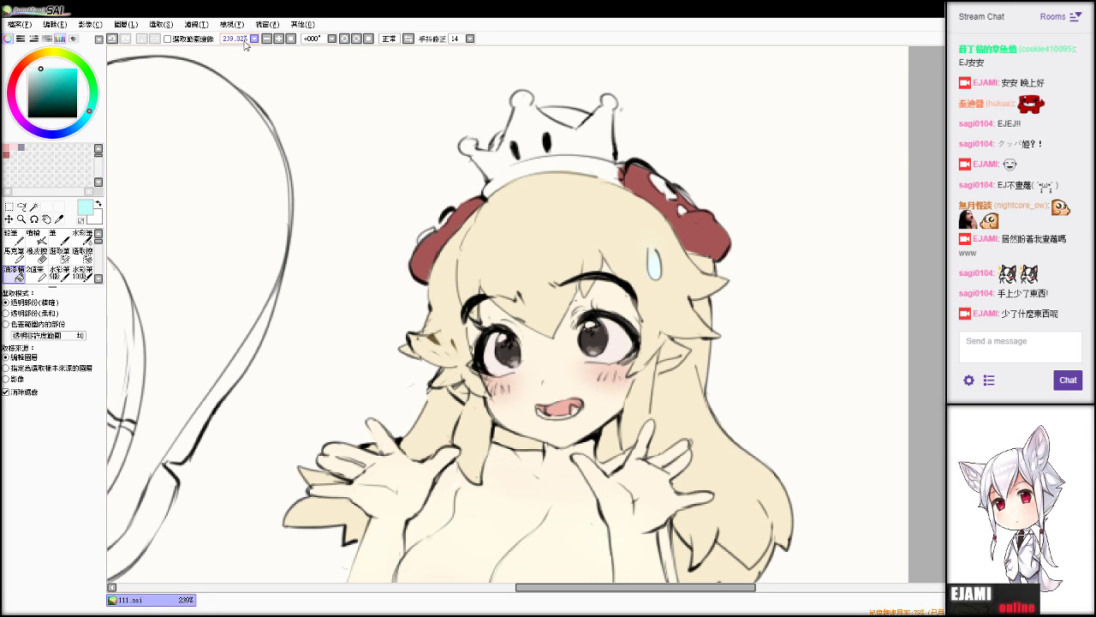
click(197, 24)
click(214, 41)
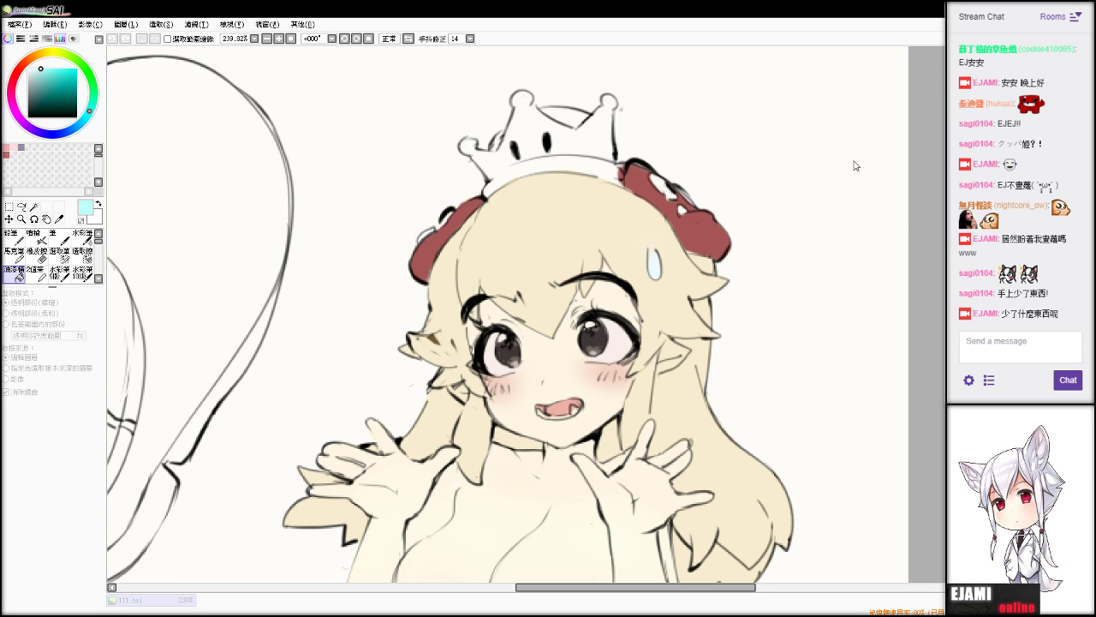
click(893, 218)
Select the main areas of the large outlined foreground figure with the Magic Wand.
scroll(544, 313, up, 3)
scroll(544, 313, down, 8)
scroll(544, 313, up, 2)
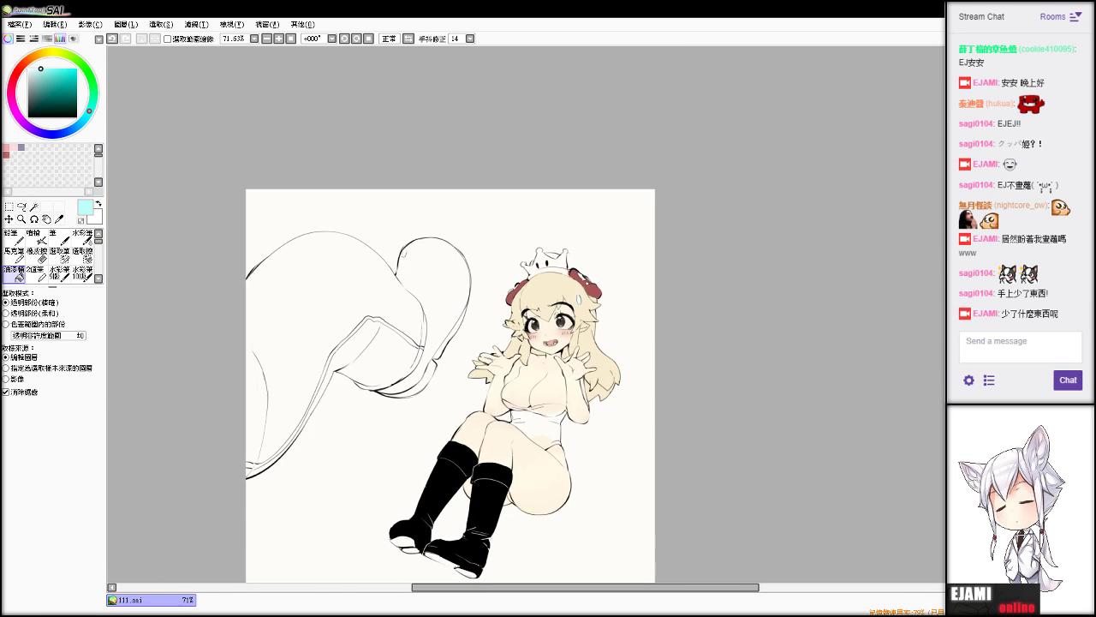
scroll(471, 570, up, 5)
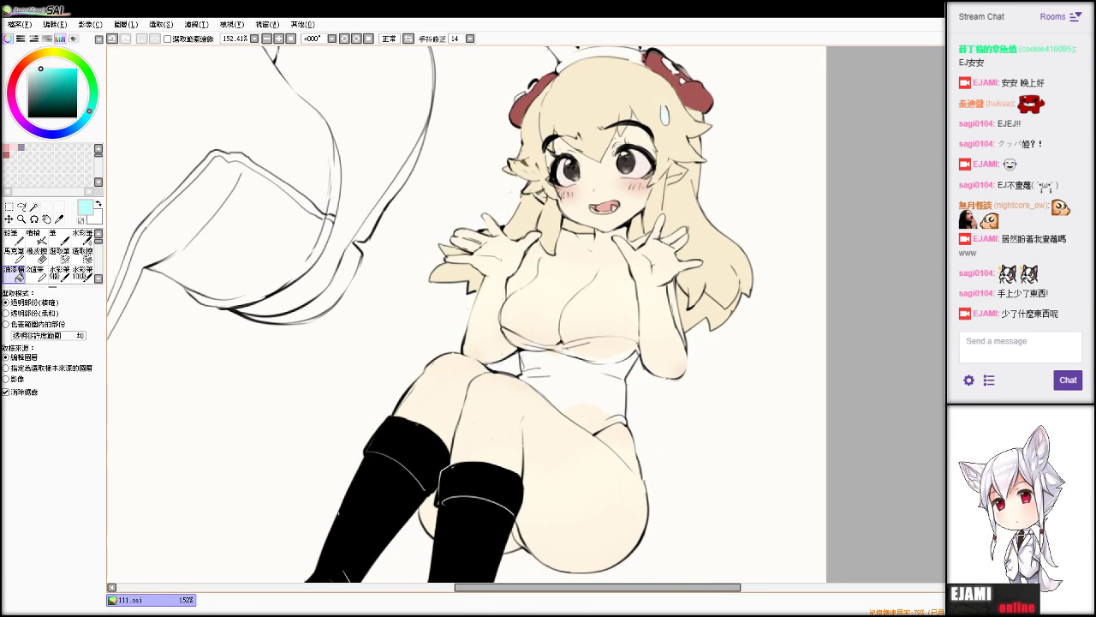
scroll(571, 291, down, 3)
scroll(571, 291, up, 4)
drag(571, 292, 607, 292)
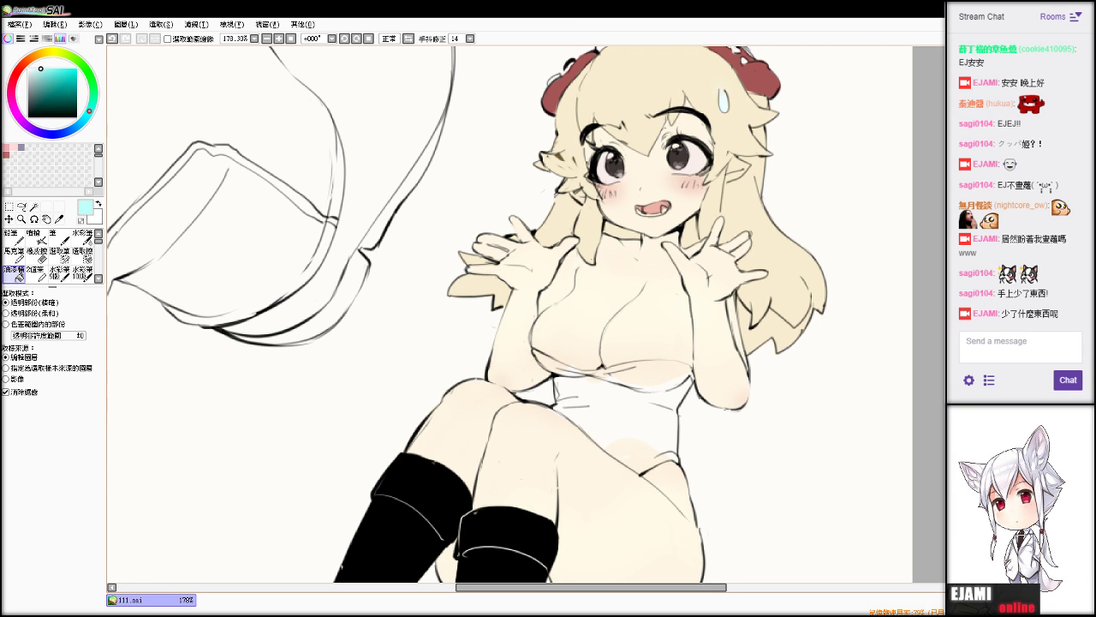
drag(386, 257, 719, 413)
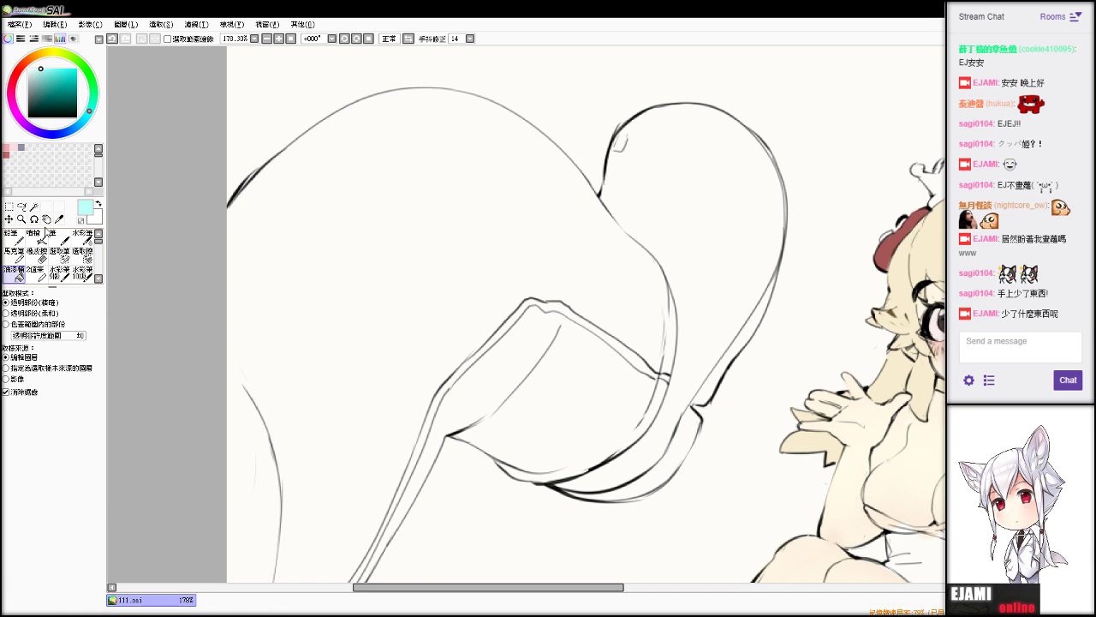
click(34, 206)
click(474, 219)
click(594, 357)
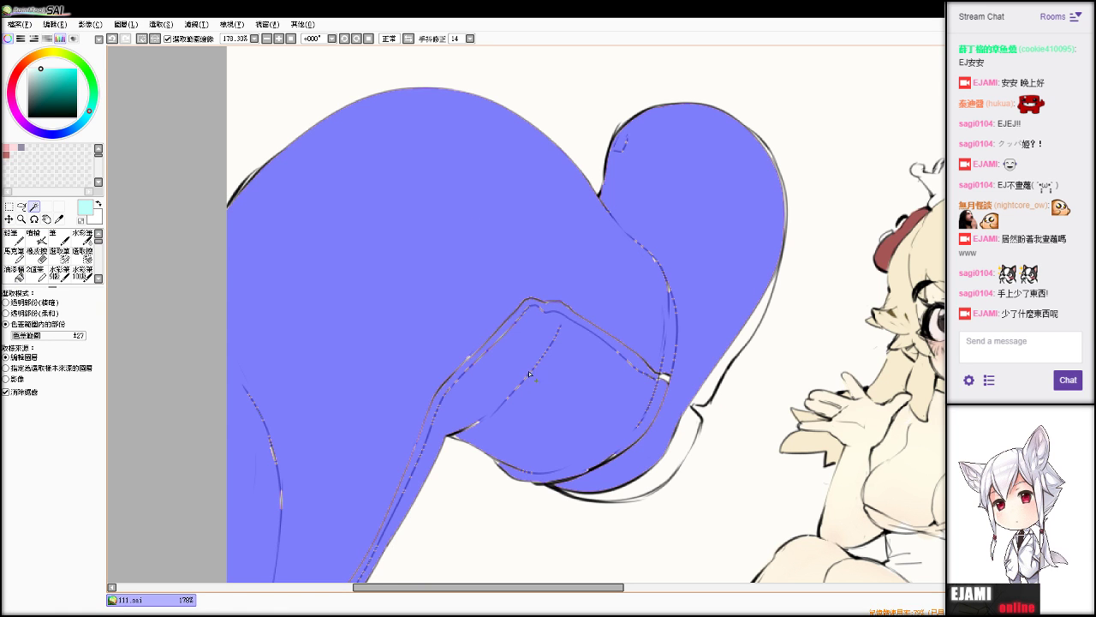
mouse_move(594, 357)
mouse_down()
mouse_move(612, 207)
mouse_move(673, 160)
mouse_move(712, 160)
mouse_up()
Paint over the gaps along the figure's inner lines with the selection pen at size 62 to complete the selection.
key(v)
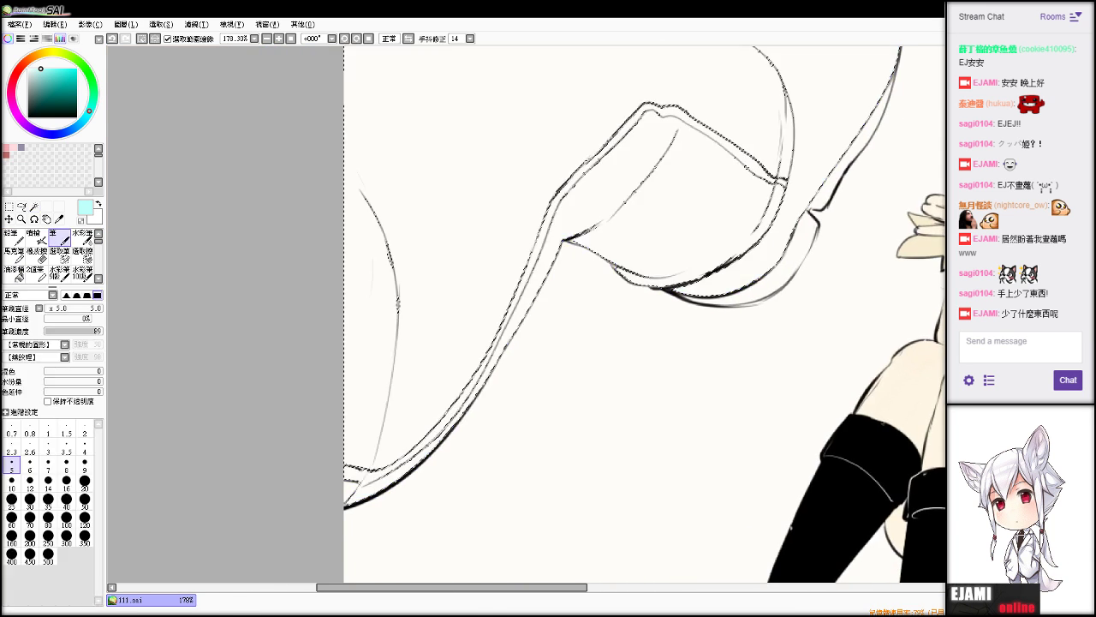
click(60, 256)
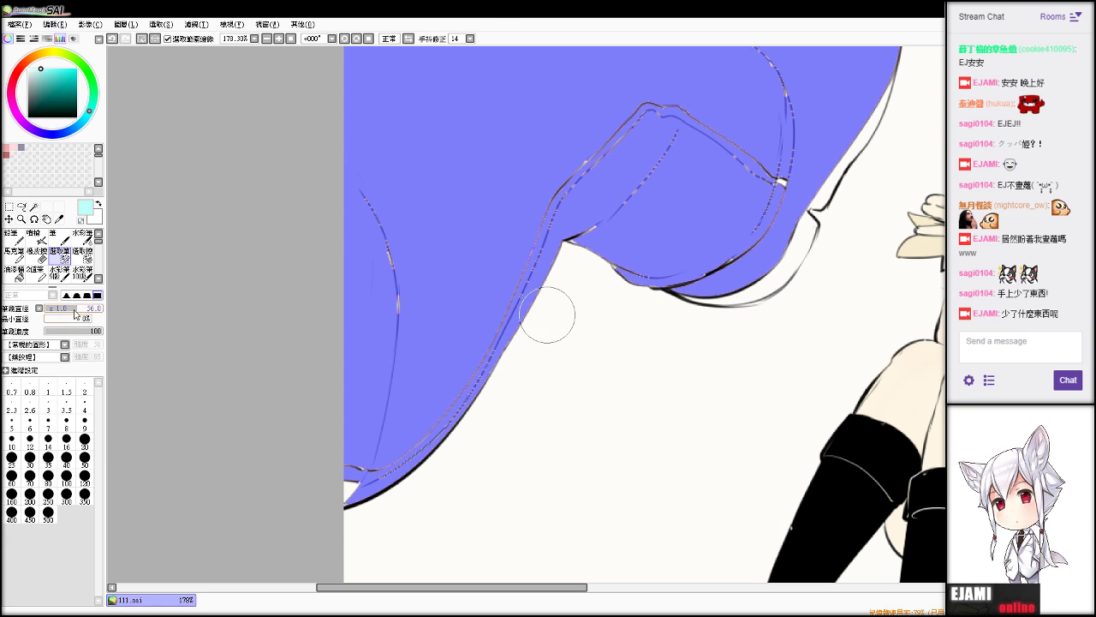
drag(548, 314, 556, 314)
mouse_move(362, 205)
mouse_down()
mouse_move(397, 314)
mouse_move(339, 470)
mouse_move(434, 387)
mouse_move(332, 491)
mouse_move(455, 357)
mouse_move(453, 368)
mouse_move(502, 249)
mouse_move(483, 315)
mouse_move(597, 166)
mouse_move(600, 215)
mouse_move(583, 210)
mouse_move(712, 112)
mouse_move(673, 251)
mouse_move(633, 240)
mouse_move(640, 249)
mouse_move(742, 179)
mouse_move(800, 121)
mouse_move(651, 327)
mouse_move(615, 211)
mouse_up()
drag(643, 311, 642, 362)
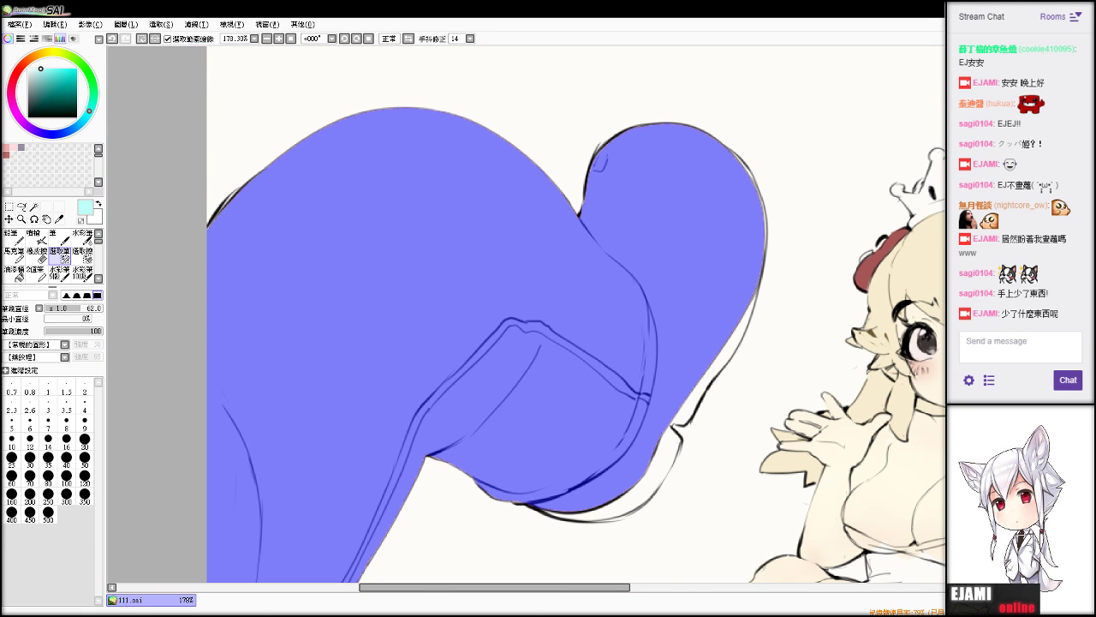
key(v)
scroll(414, 259, down, 5)
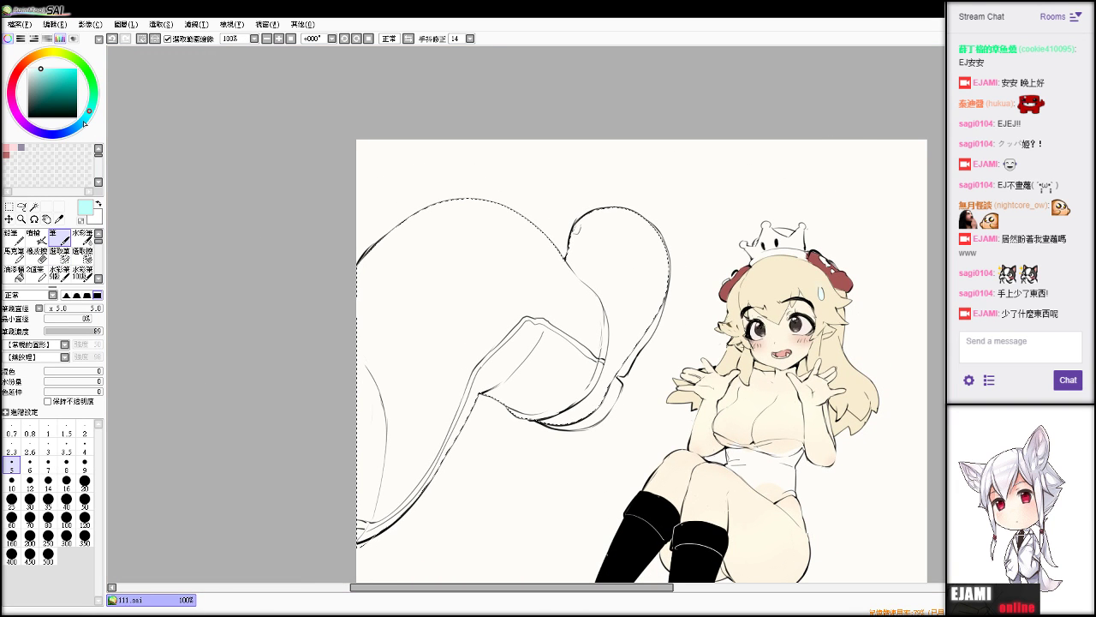
Pick a greyish blue and paint the body and leg of the selected figure with a size 300 brush.
click(66, 132)
drag(41, 71, 38, 81)
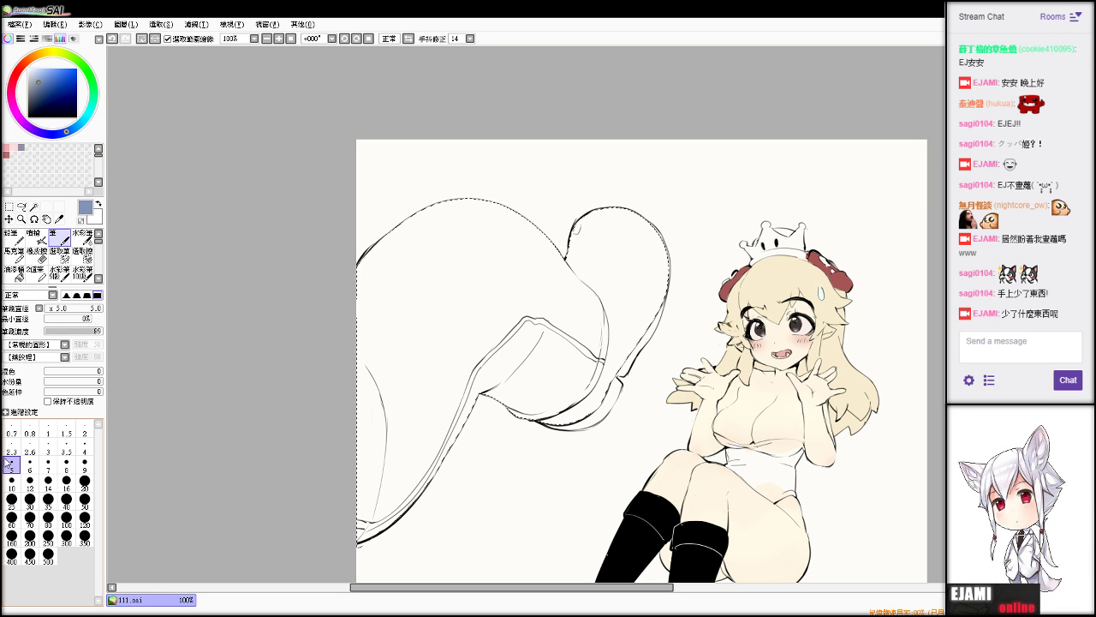
click(66, 537)
mouse_move(332, 379)
mouse_down()
mouse_move(452, 487)
mouse_move(445, 291)
mouse_up()
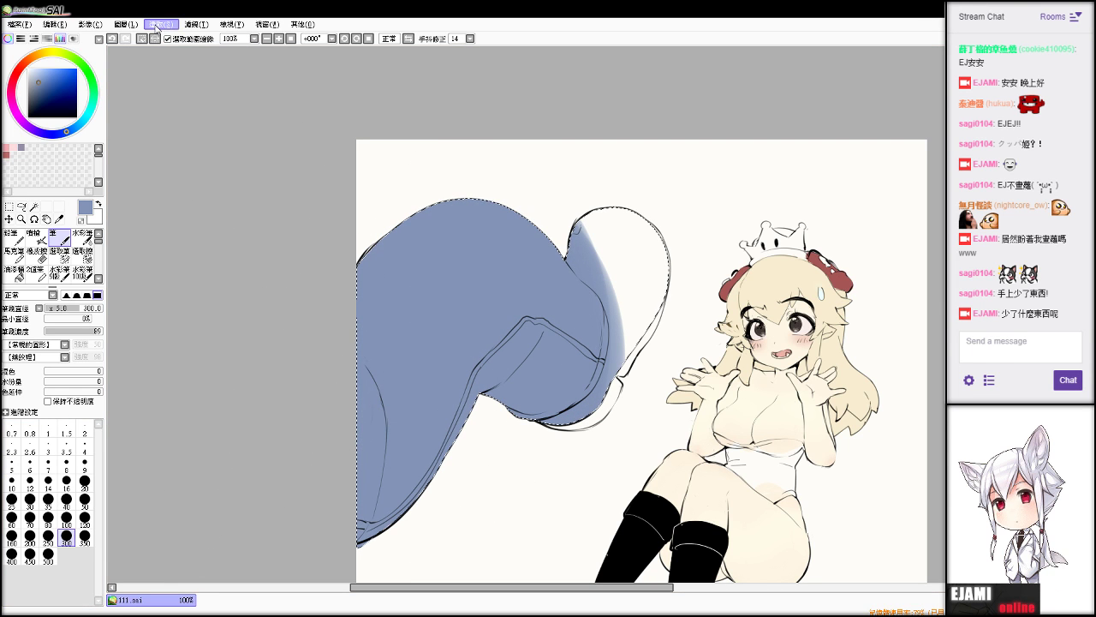
Deselect the foreground figure and tune its greyish blue to a more saturated blue with the colour adjustment filter.
key(ctrl+d)
key(e)
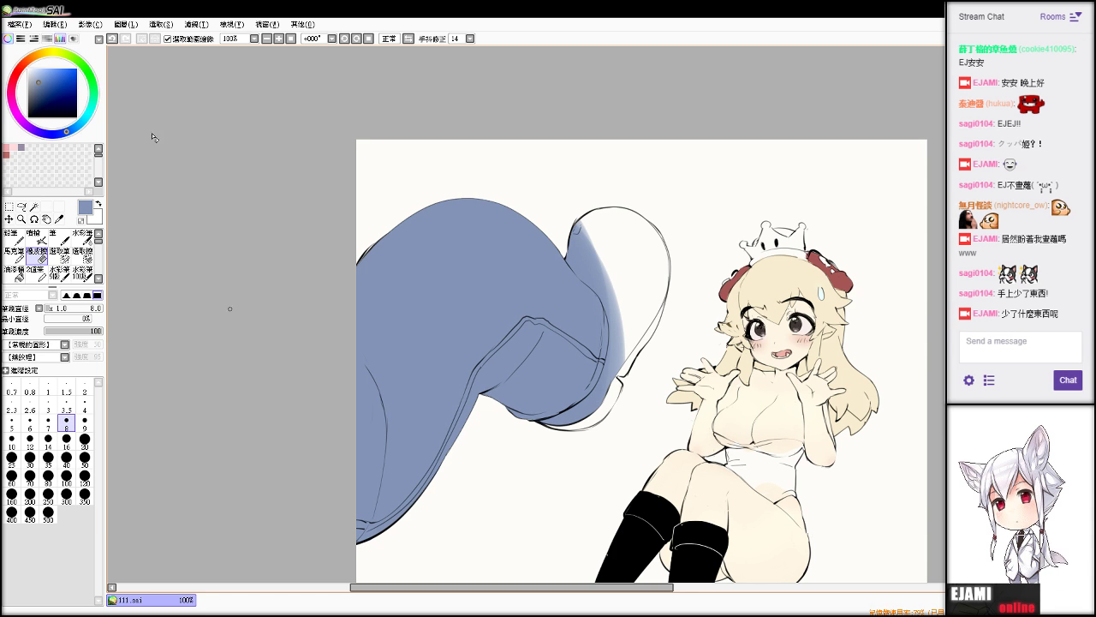
click(206, 40)
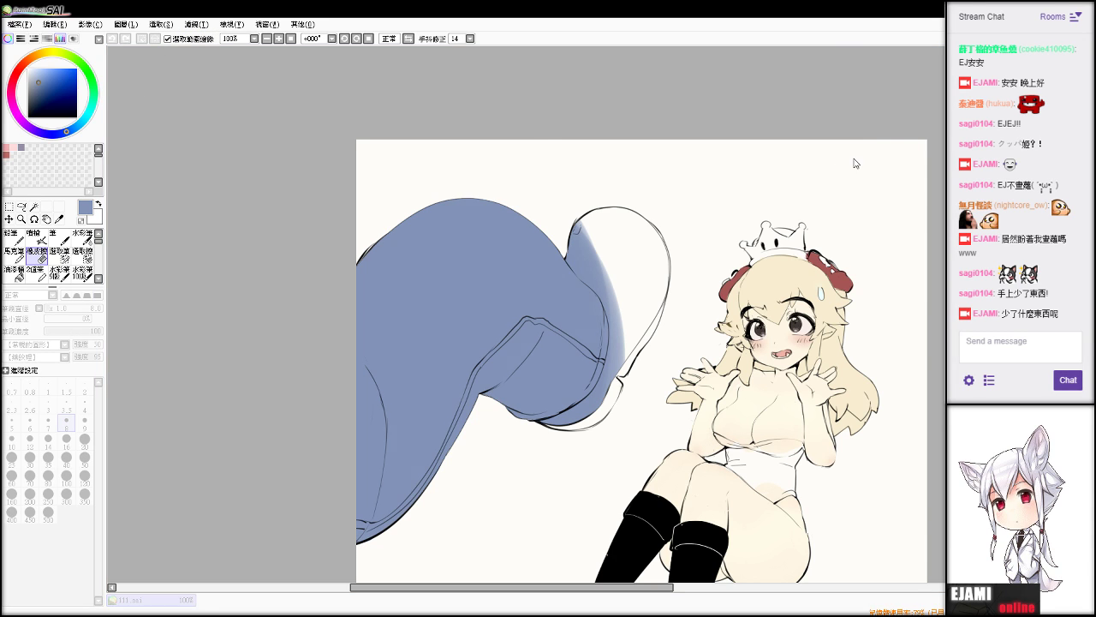
drag(854, 160, 858, 160)
drag(861, 177, 844, 198)
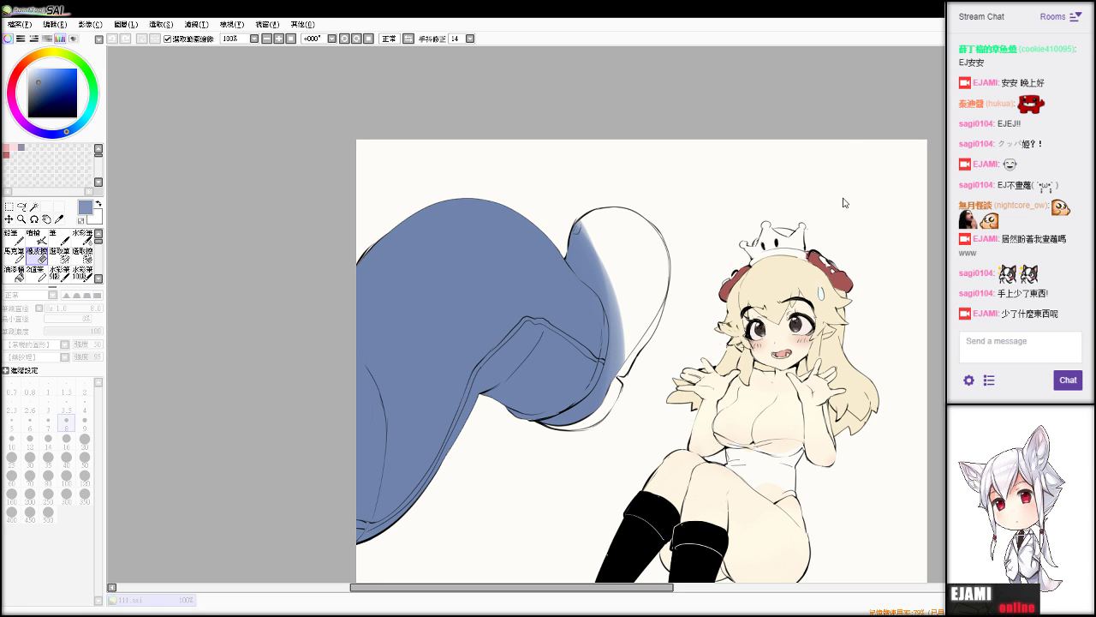
click(862, 220)
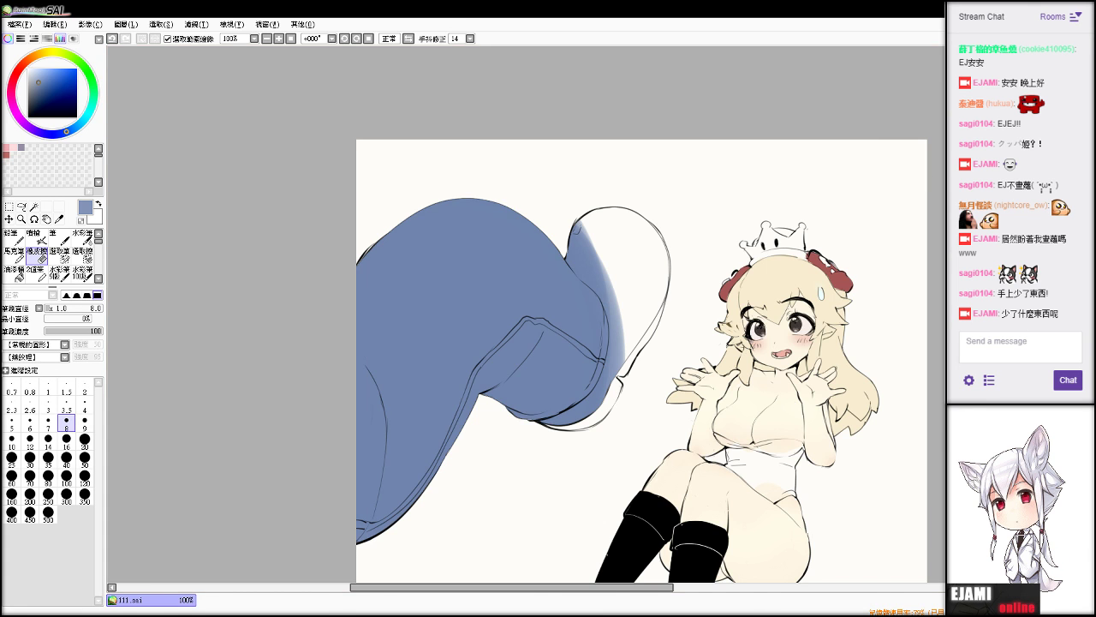
Sample the dark red from the girl's hair ornament and paint over the foreground figure's shoe with a size 90 brush.
scroll(526, 315, up, 5)
scroll(526, 314, down, 3)
drag(526, 315, 520, 201)
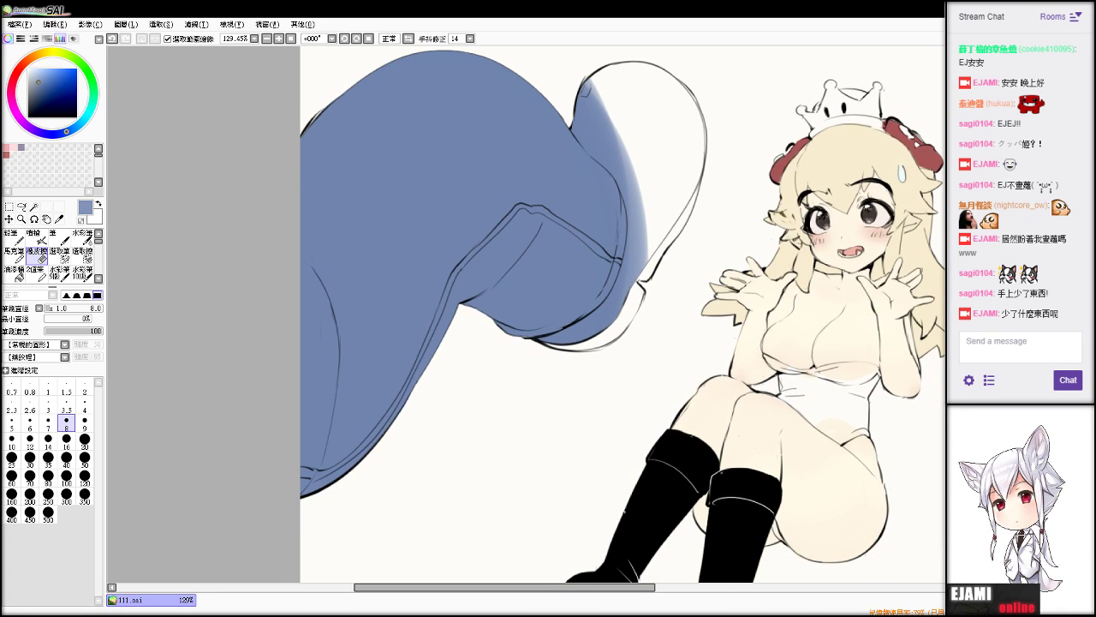
key(alt+Tab)
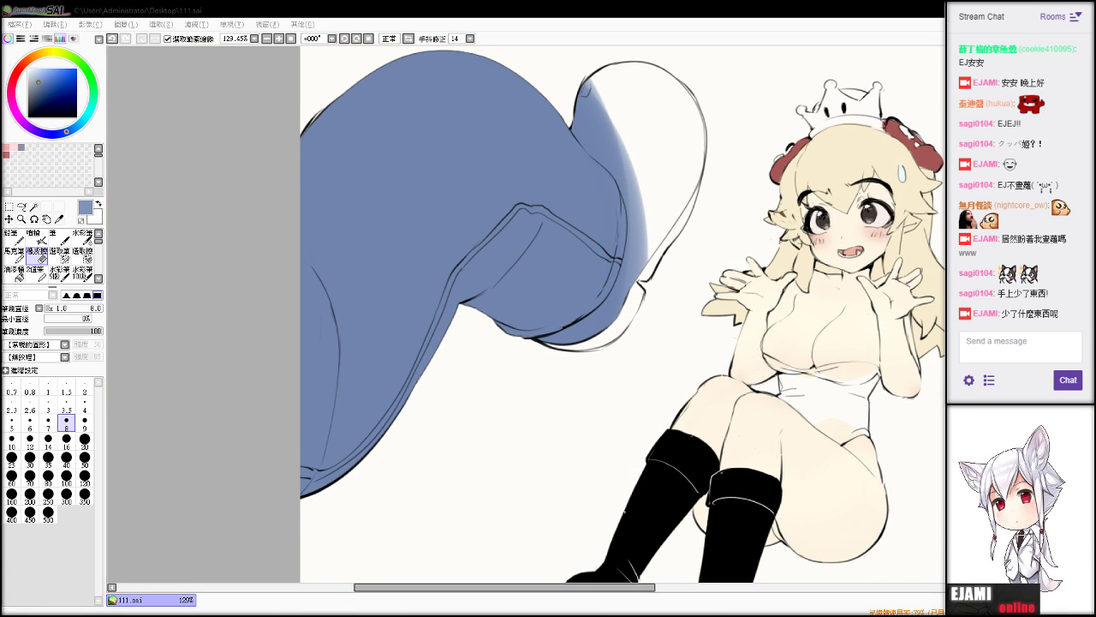
click(680, 282)
key(alt)
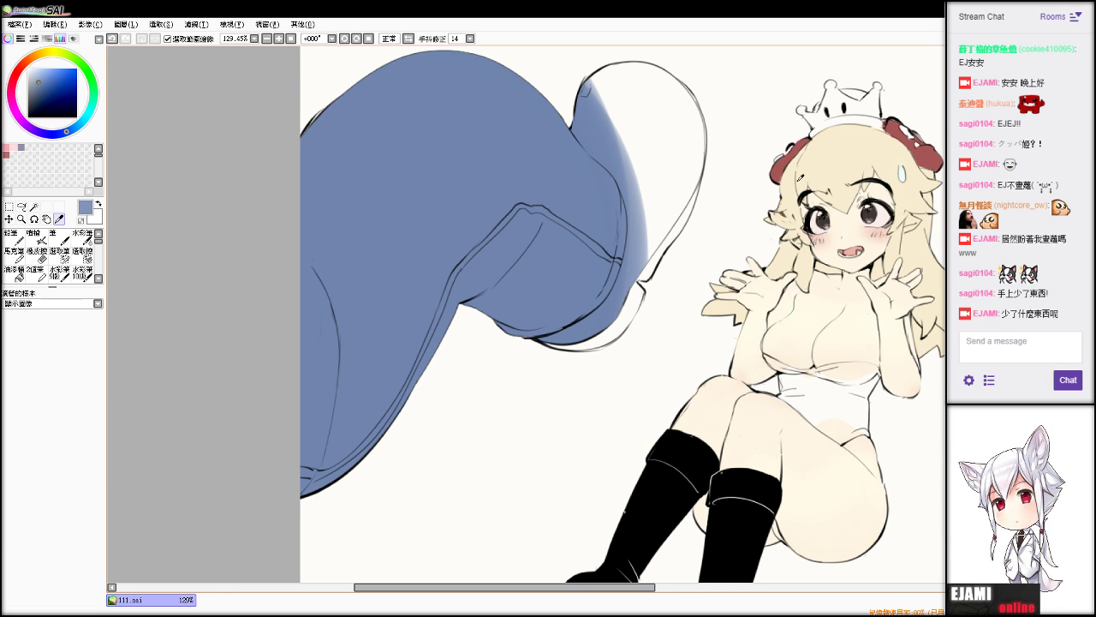
alt+click(789, 155)
key(v)
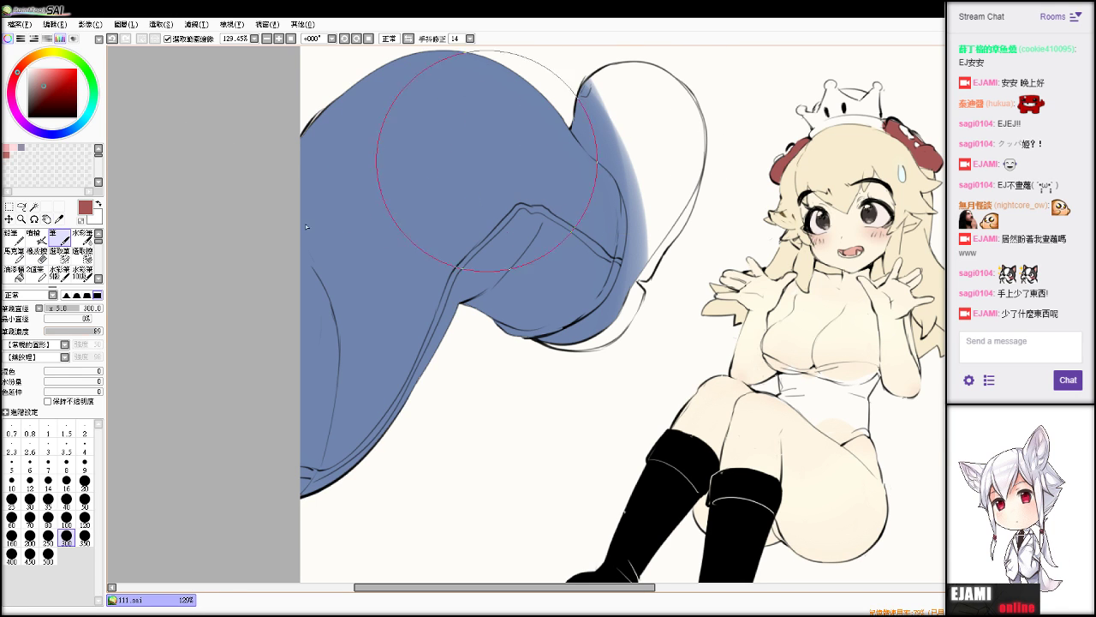
drag(546, 315, 470, 315)
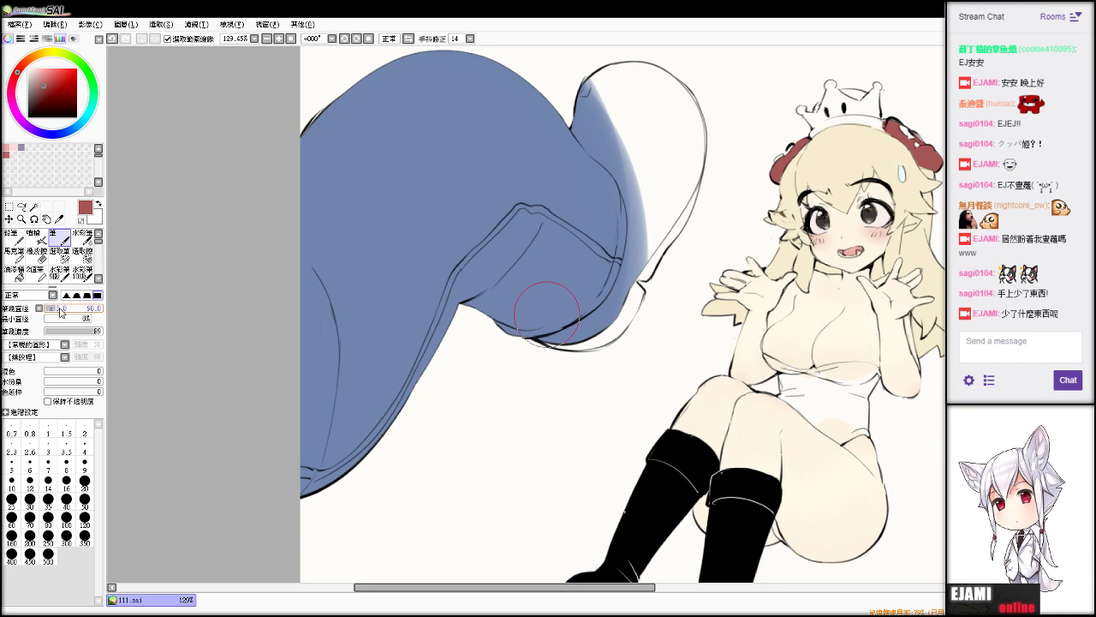
mouse_move(591, 88)
mouse_down()
mouse_move(645, 156)
mouse_move(602, 114)
mouse_move(616, 68)
mouse_move(642, 127)
mouse_move(632, 149)
mouse_move(684, 219)
mouse_move(614, 126)
mouse_move(651, 248)
mouse_move(641, 174)
mouse_move(549, 334)
mouse_move(514, 347)
mouse_up()
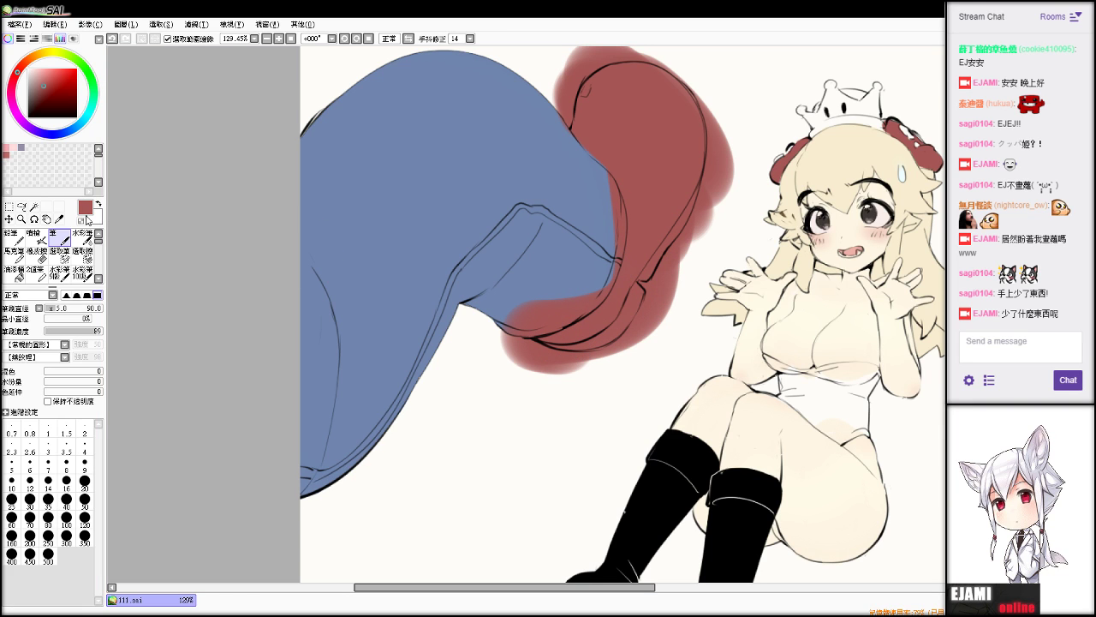
Select the background around the shoe with the Magic Wand, clear the red overspill and deselect.
click(34, 207)
click(531, 437)
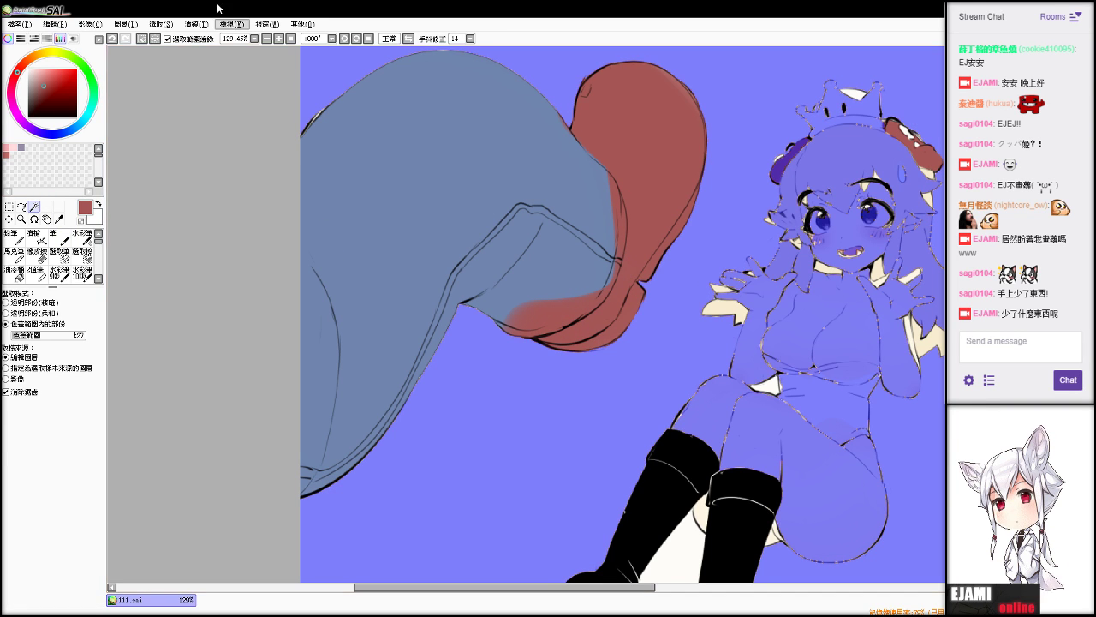
key(ctrl+d)
key(e)
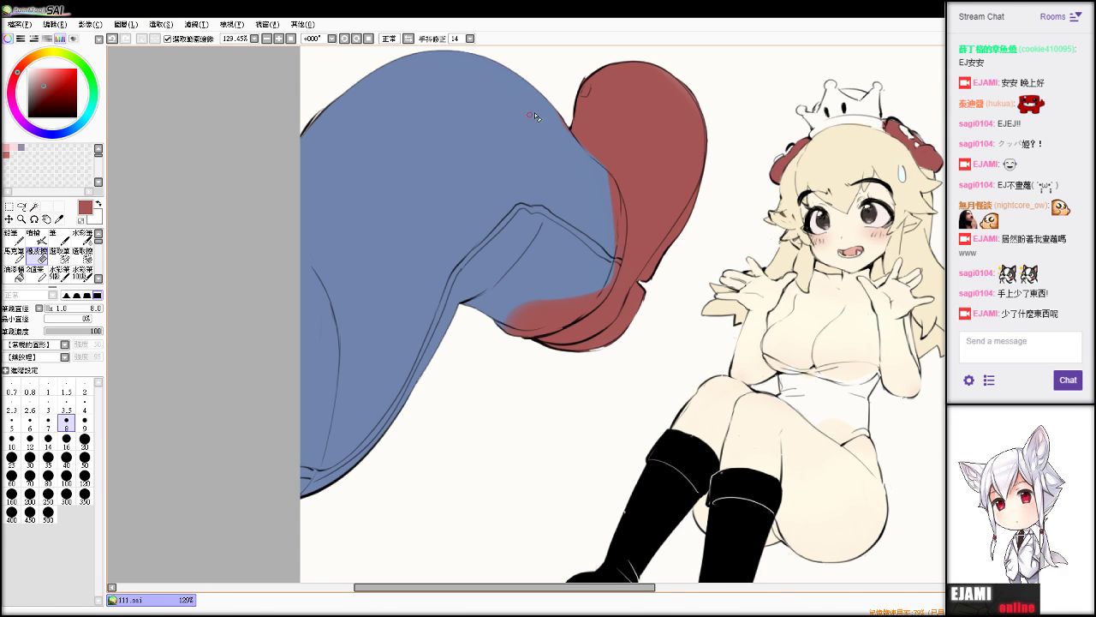
Undo the clearing of the red overspill and the background selection.
key(ctrl+z)
key(ctrl+z)
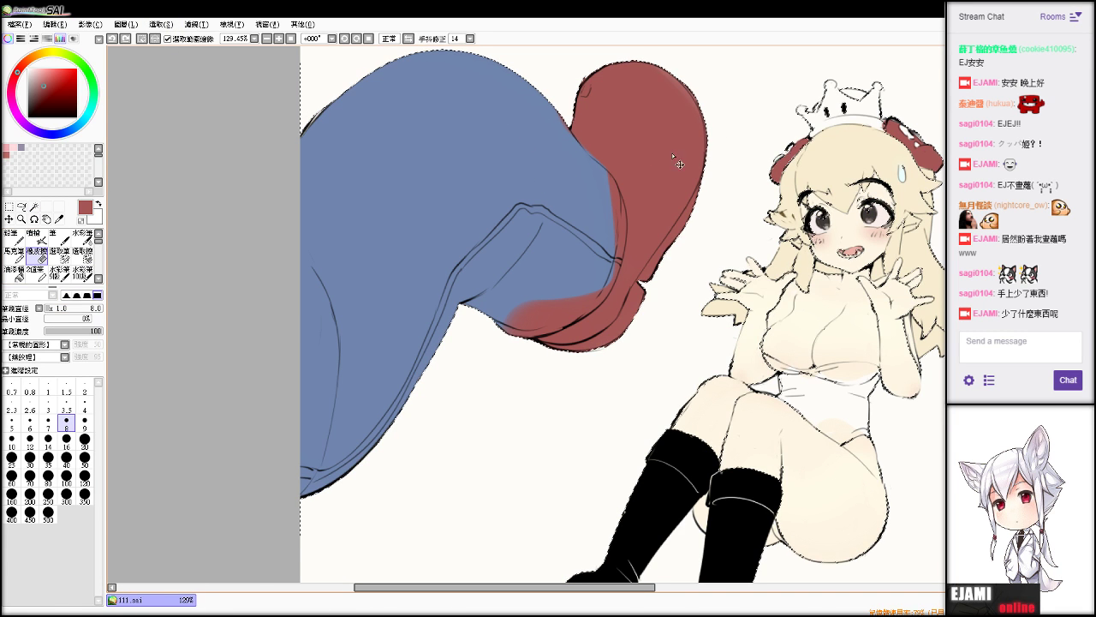
key(v)
mouse_move(648, 76)
mouse_down()
mouse_move(671, 110)
mouse_move(715, 127)
mouse_move(698, 206)
mouse_move(669, 235)
mouse_up()
key(ctrl+z)
key(ctrl+d)
key(ctrl+z)
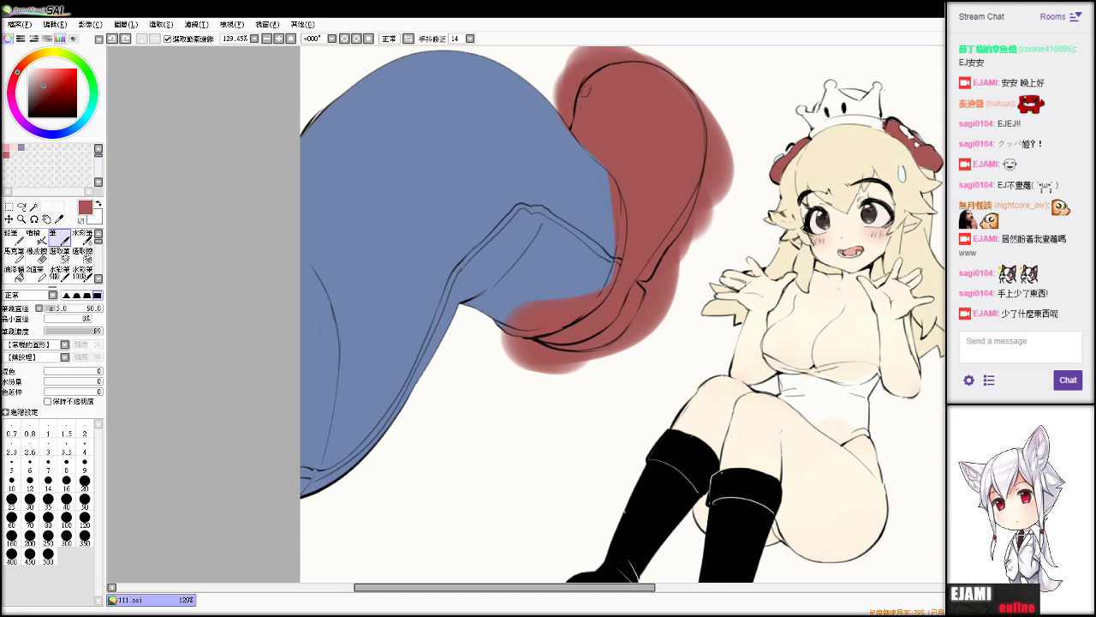
Extend the red past the shoe's outer edge, clear the excess with a Magic Wand selection of the background and deselect.
mouse_move(747, 120)
mouse_down()
mouse_move(635, 54)
mouse_move(674, 279)
mouse_move(616, 343)
mouse_move(589, 339)
mouse_up()
click(36, 206)
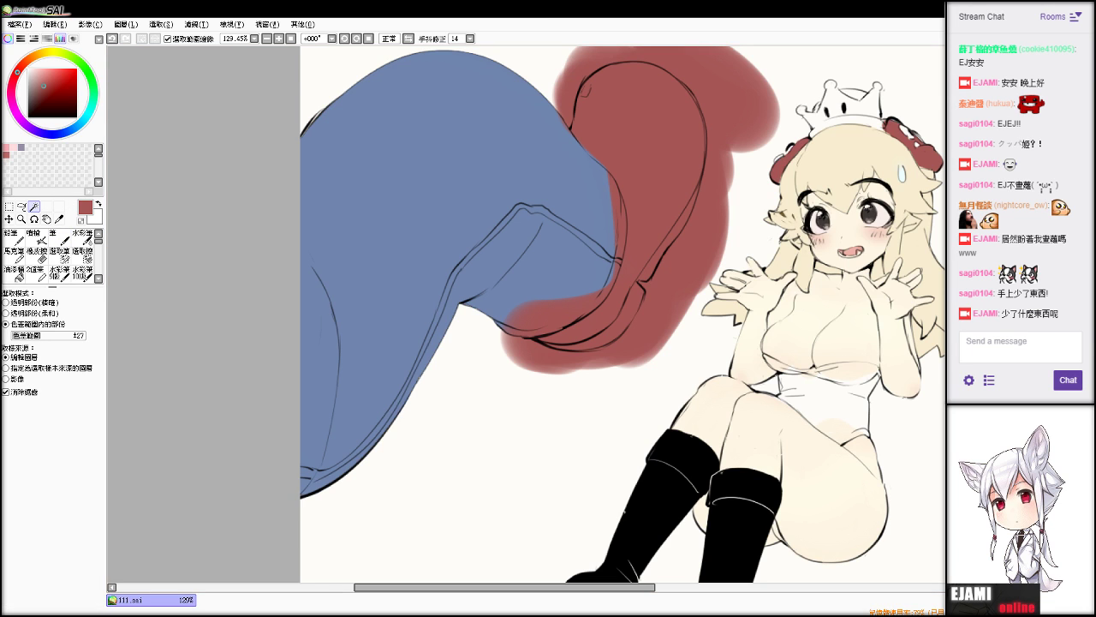
click(523, 420)
key(d)
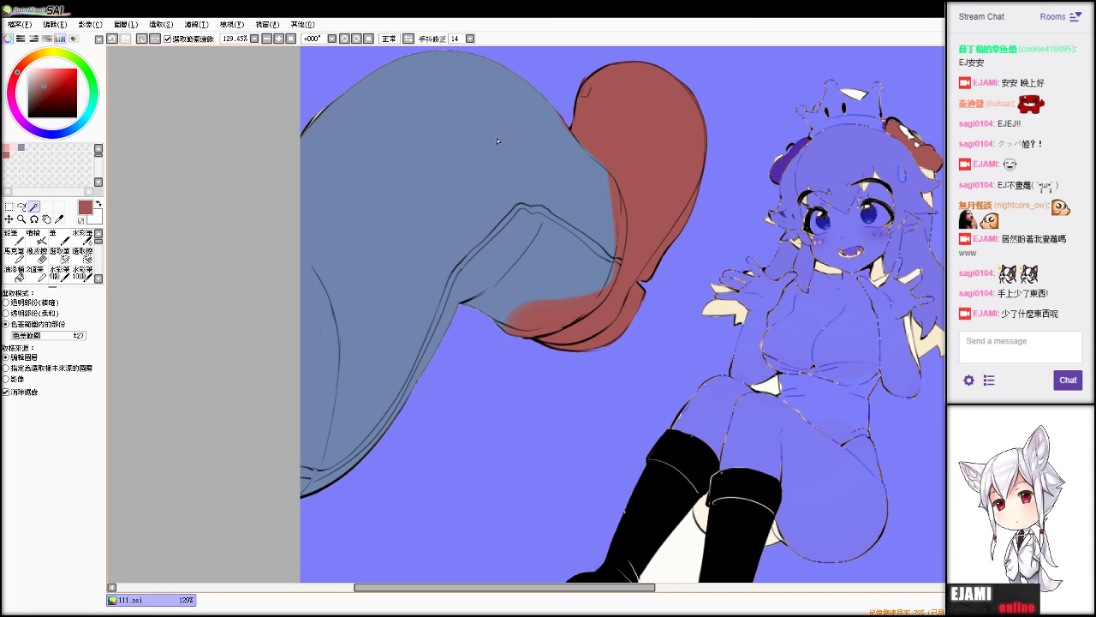
click(161, 25)
click(168, 39)
key(e)
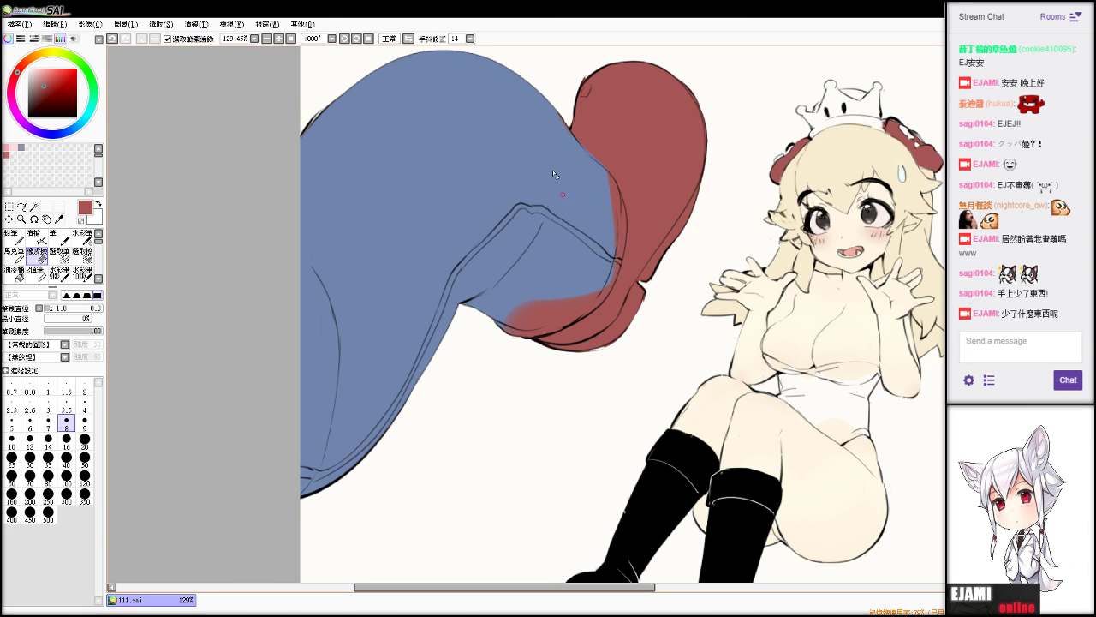
Erase the red overlapping the blue leg with a size 18 eraser and set the brush to size 5 for touching up.
drag(556, 109, 562, 124)
drag(56, 309, 98, 305)
drag(561, 321, 586, 293)
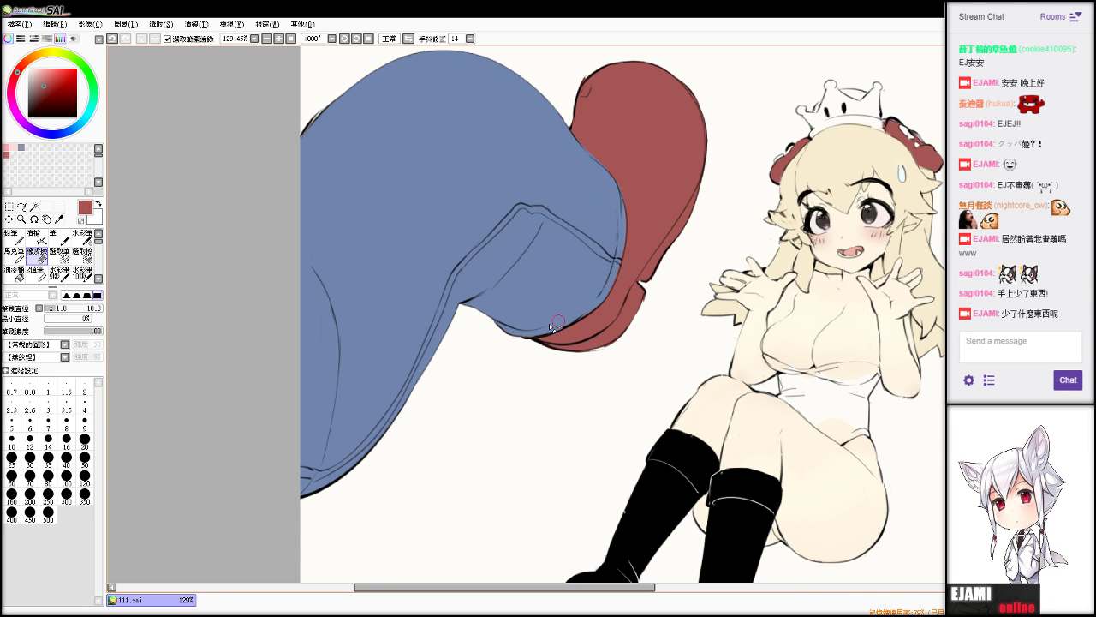
key(n)
click(11, 466)
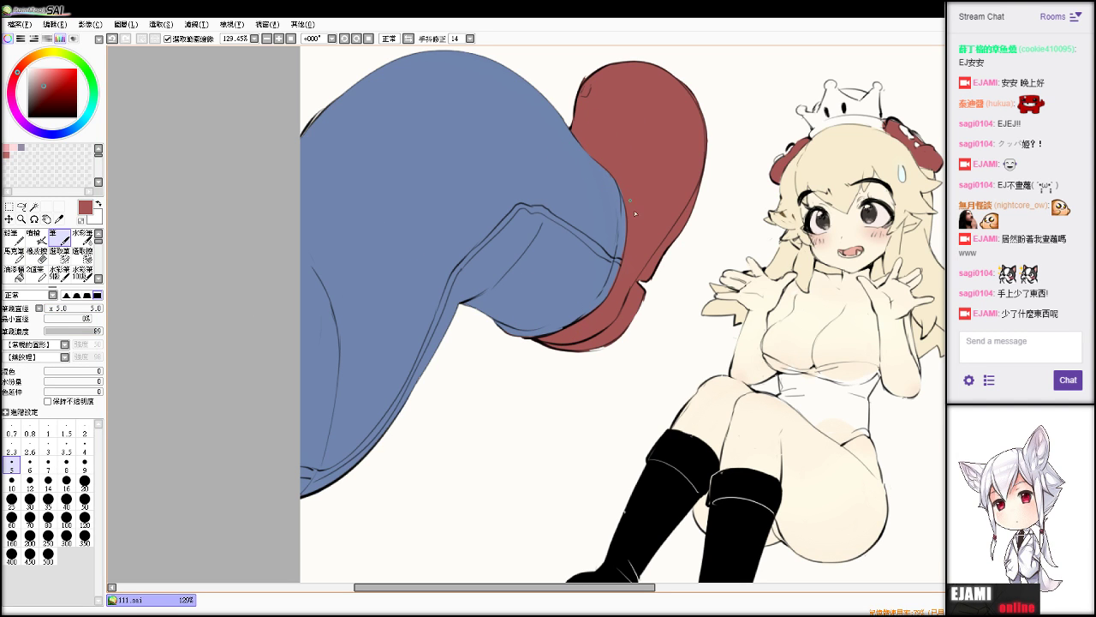
Tune the red shoe to a muted brownish red with the colour adjustment filter.
scroll(526, 314, up, 4)
scroll(526, 314, down, 8)
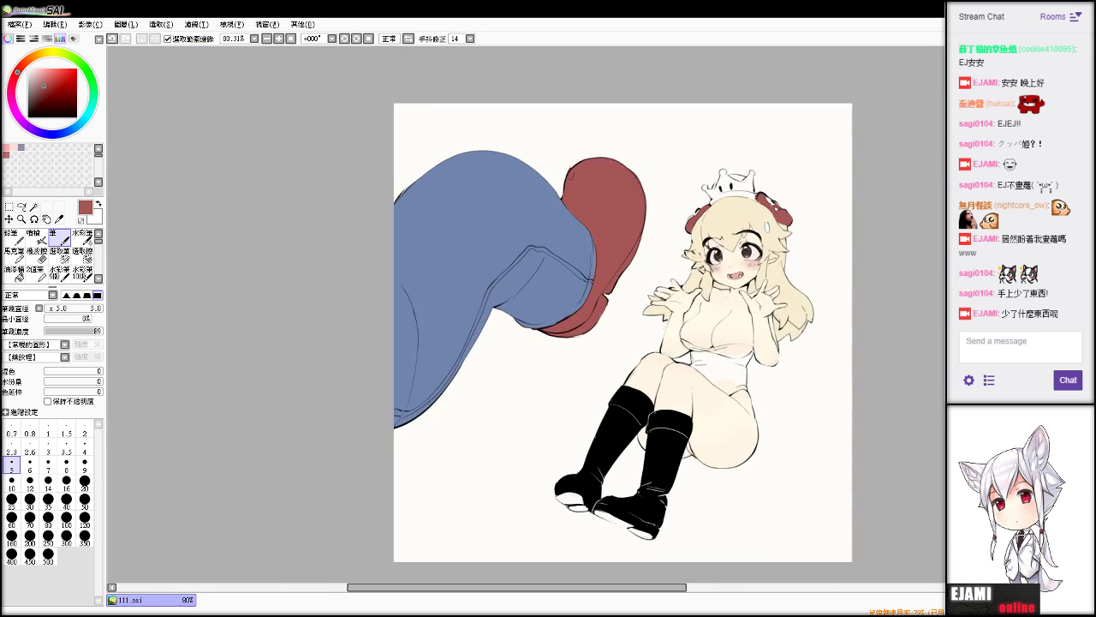
scroll(526, 314, up, 1)
drag(526, 283, 453, 321)
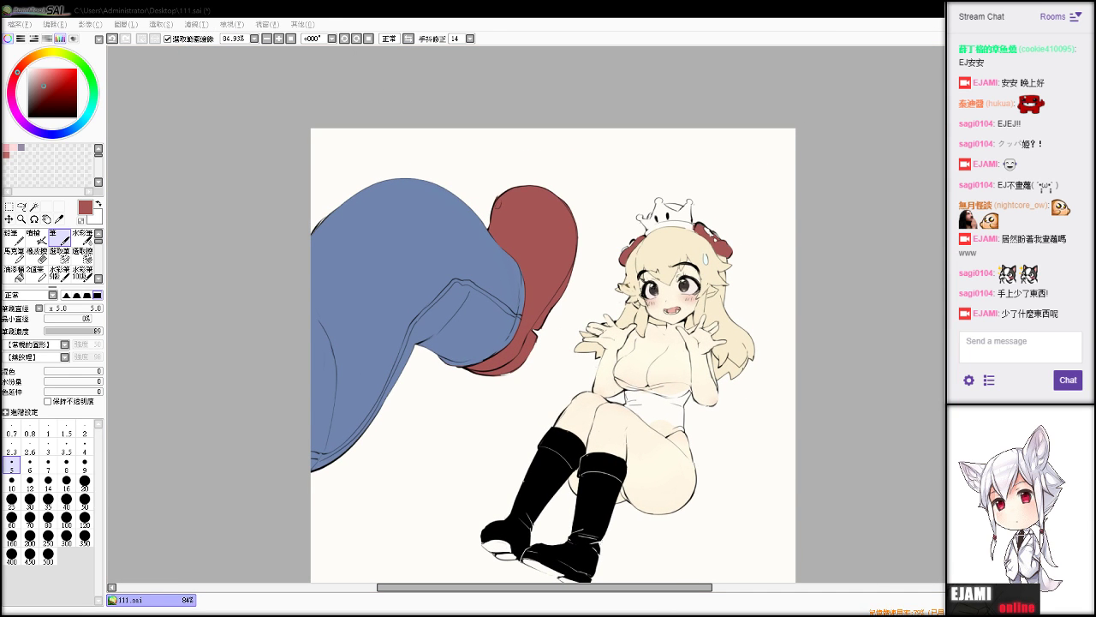
click(197, 24)
click(199, 41)
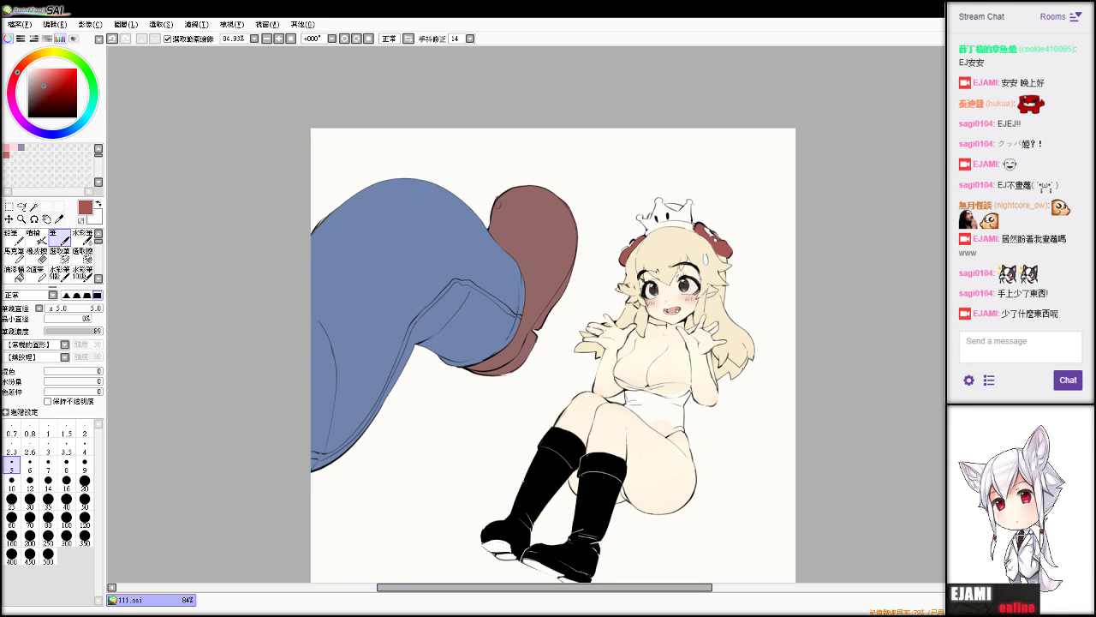
click(199, 26)
click(217, 42)
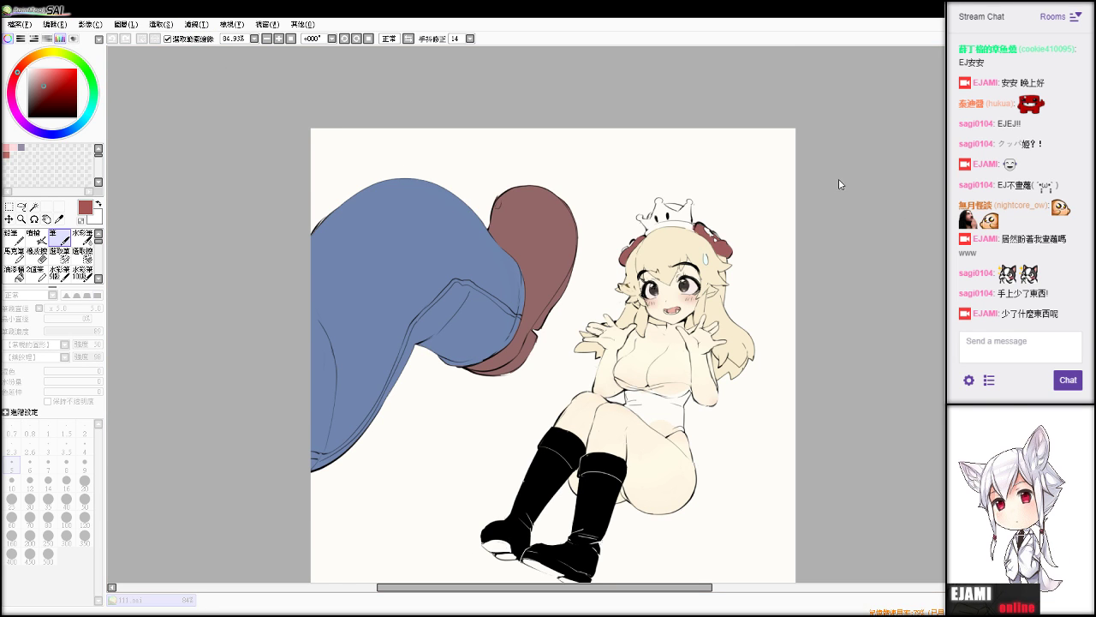
click(885, 223)
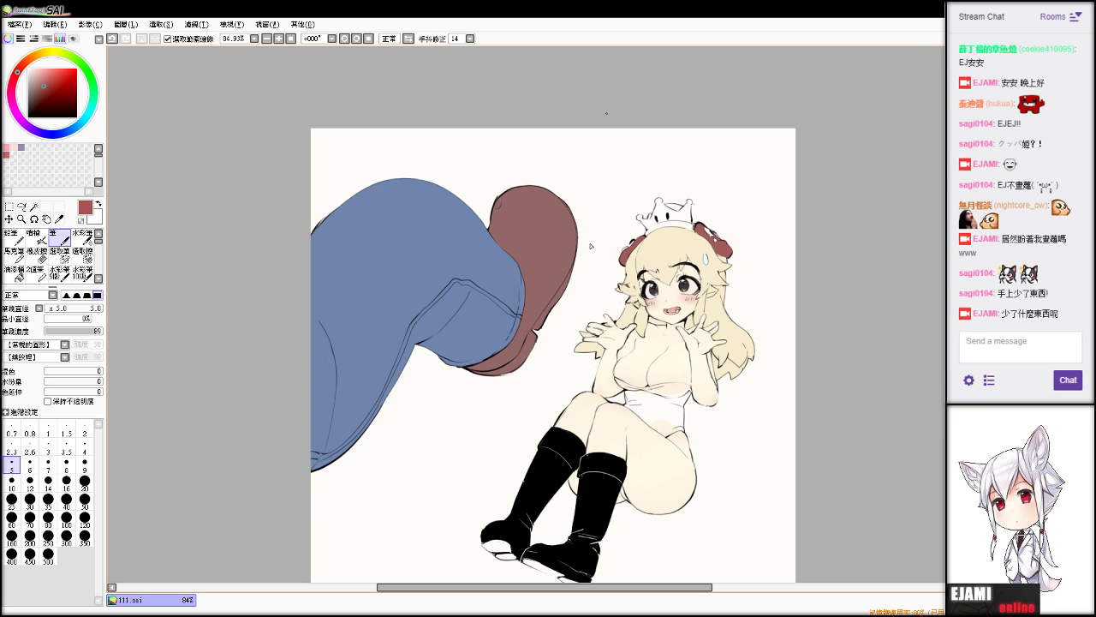
Sample the pale blonde of the girl's hair and paint the crown's outer small spike with a size 20 brush.
alt+click(669, 242)
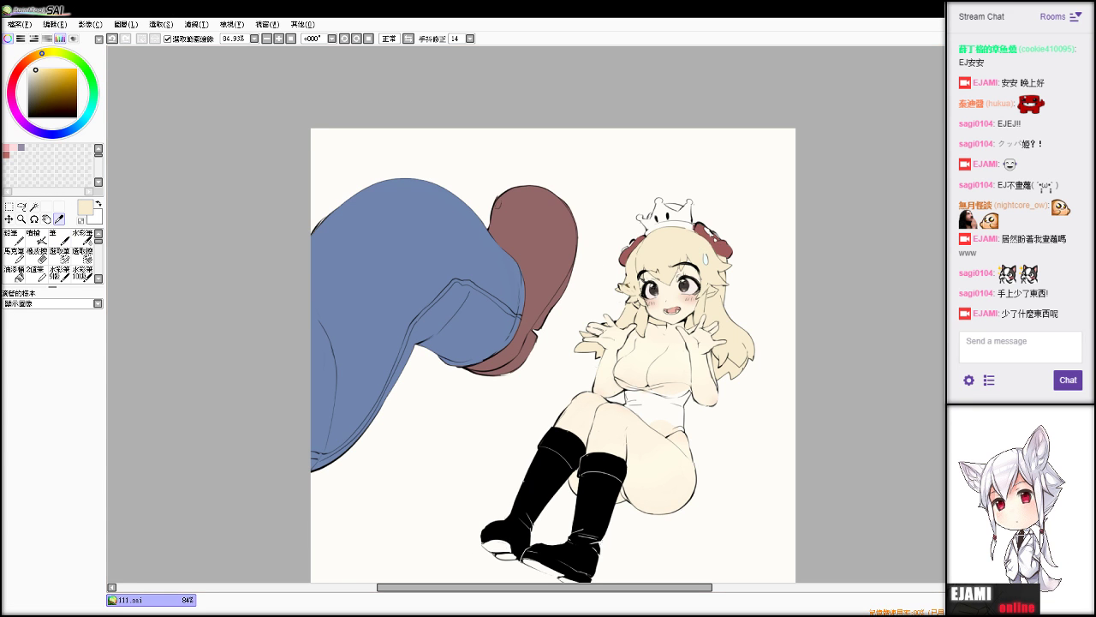
scroll(526, 313, up, 6)
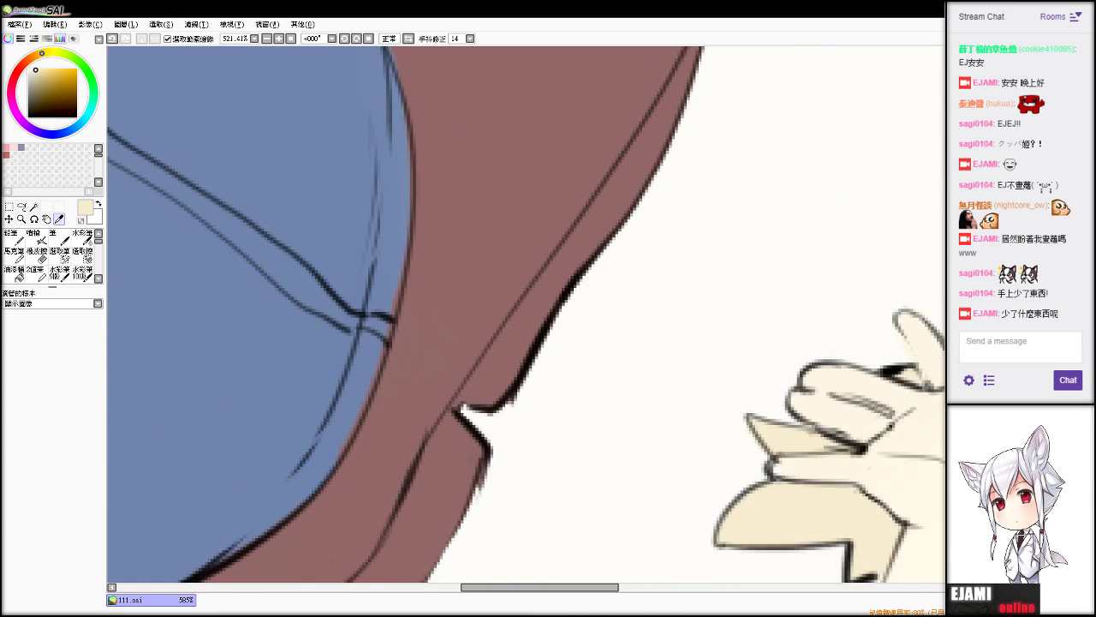
drag(789, 78, 258, 561)
click(59, 238)
mouse_move(65, 309)
mouse_down()
mouse_move(39, 314)
mouse_move(49, 312)
mouse_up()
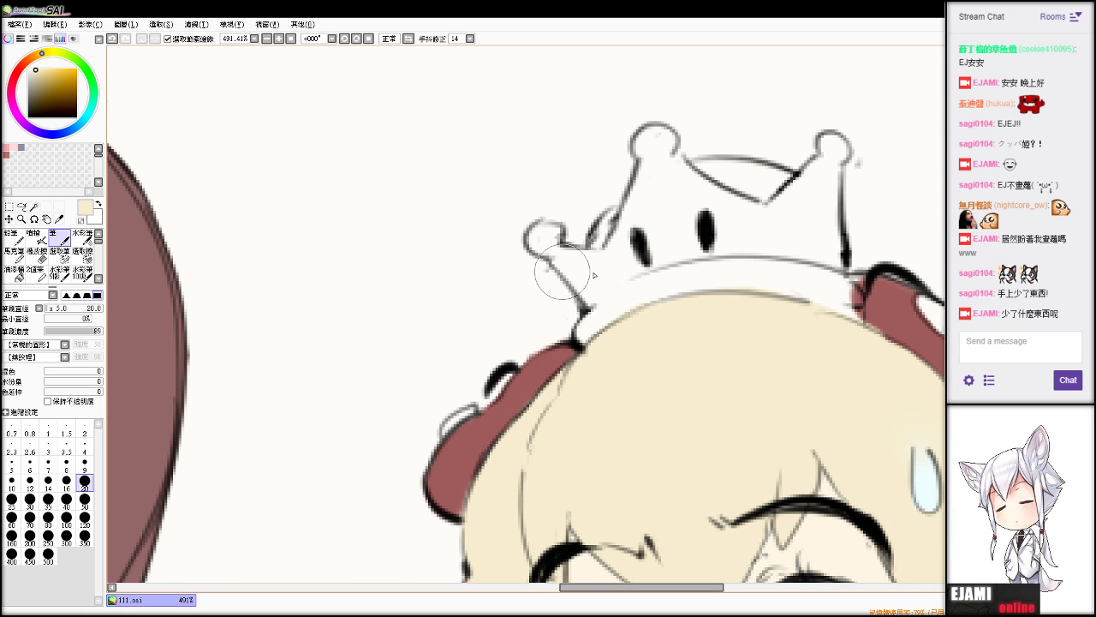
mouse_move(580, 240)
mouse_down()
mouse_move(561, 245)
mouse_move(568, 252)
mouse_move(573, 222)
mouse_up()
key(e)
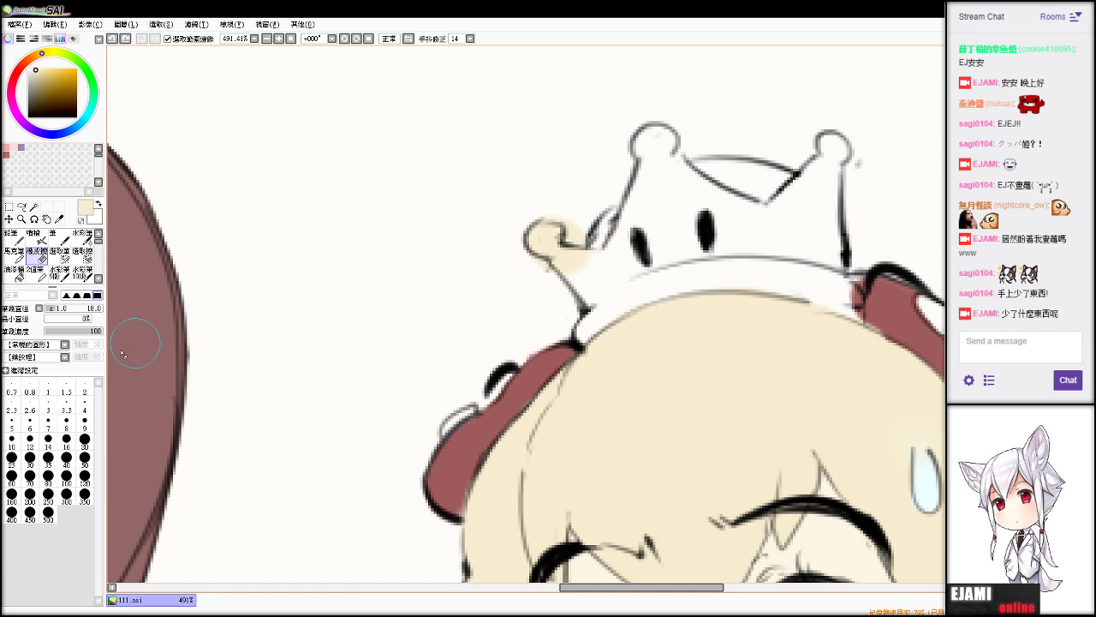
Paint the rest of the crown pale blonde with the size 20 brush and erase the overspill around it at size 8.
click(53, 310)
key(v)
mouse_move(591, 266)
mouse_down()
mouse_move(598, 290)
mouse_move(624, 310)
mouse_move(621, 296)
mouse_move(605, 324)
mouse_move(615, 304)
mouse_move(633, 307)
mouse_move(597, 324)
mouse_up()
key(e)
key(v)
mouse_move(619, 276)
mouse_down()
mouse_move(692, 185)
mouse_move(667, 182)
mouse_move(662, 158)
mouse_move(640, 200)
mouse_move(651, 246)
mouse_move(667, 160)
mouse_move(653, 147)
mouse_move(636, 277)
mouse_move(693, 280)
mouse_move(751, 257)
mouse_move(739, 231)
mouse_move(815, 280)
mouse_move(812, 211)
mouse_move(799, 200)
mouse_move(826, 149)
mouse_move(819, 280)
mouse_up()
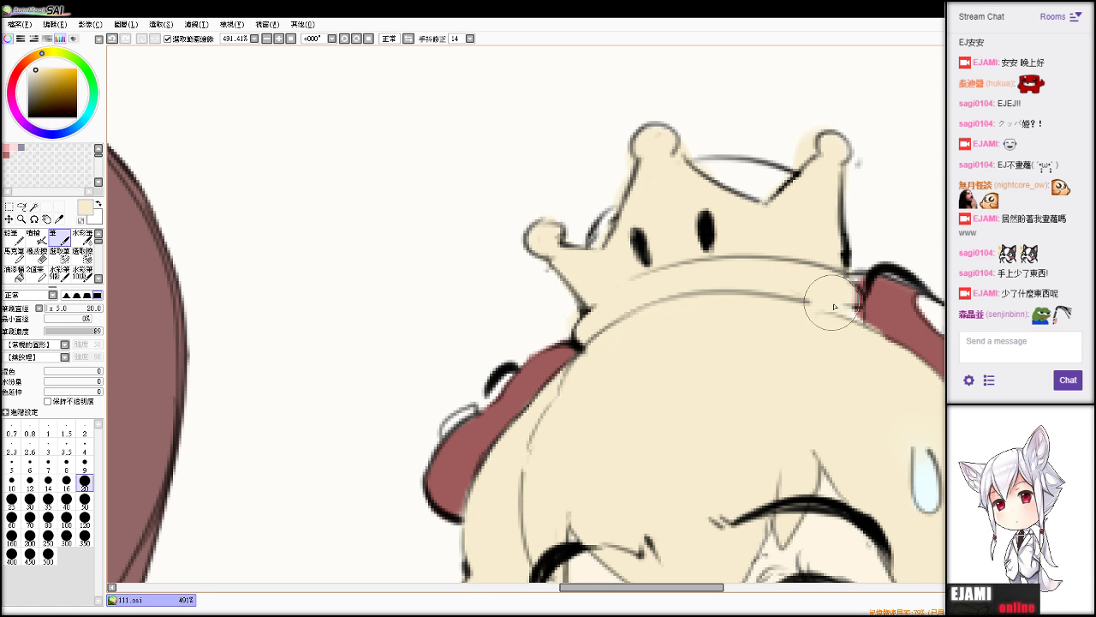
key(e)
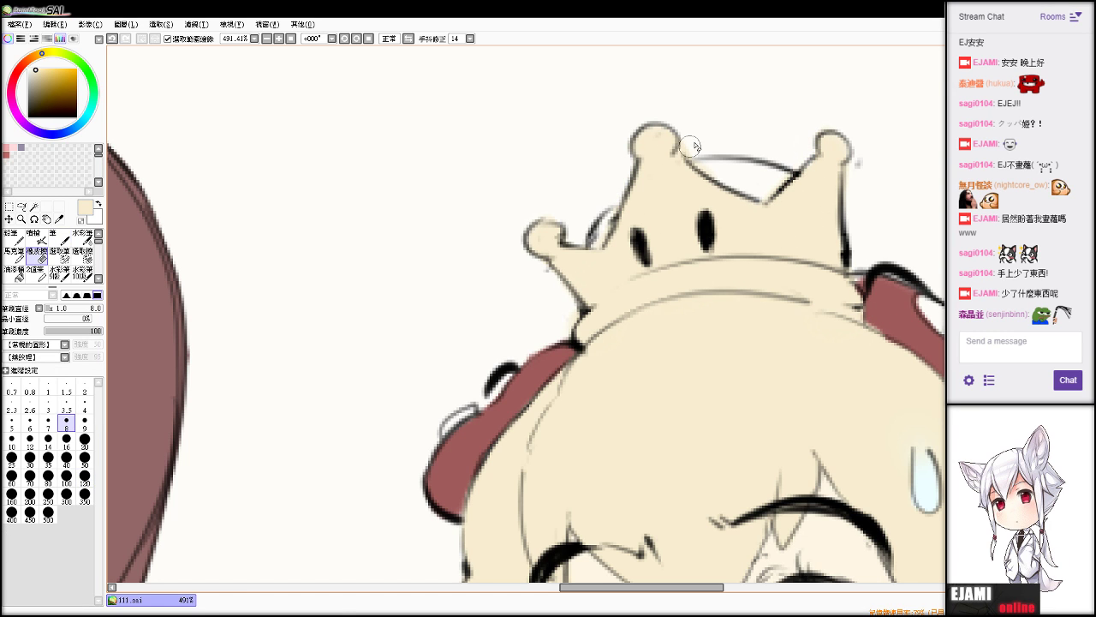
Tune the crown to a darker, tan gold than the hair with the colour adjustment filter.
scroll(526, 314, down, 4)
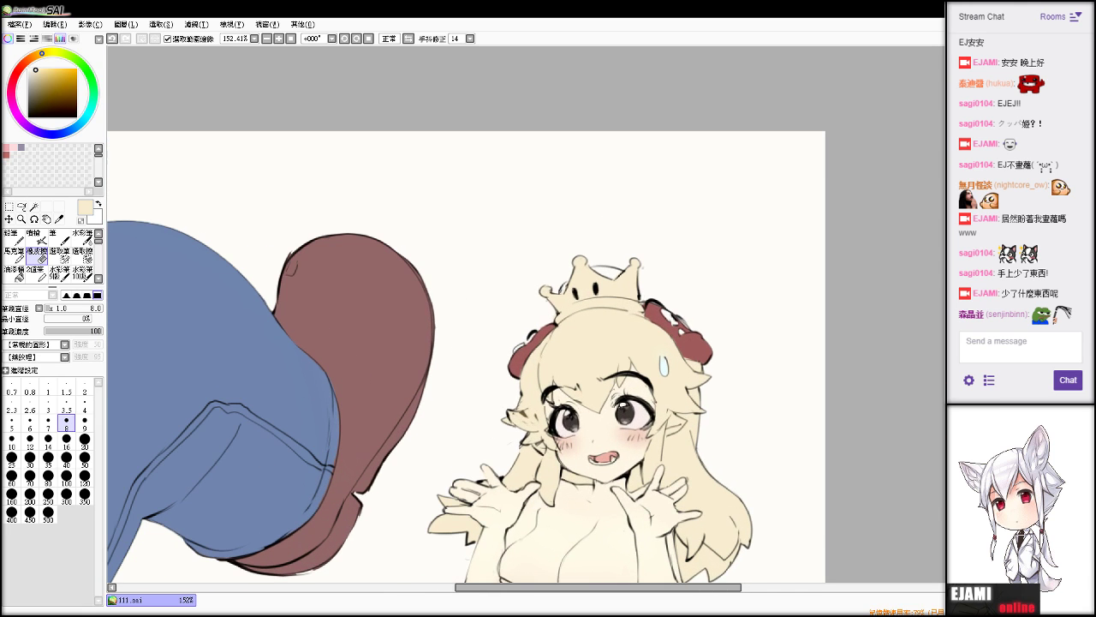
click(197, 26)
click(212, 44)
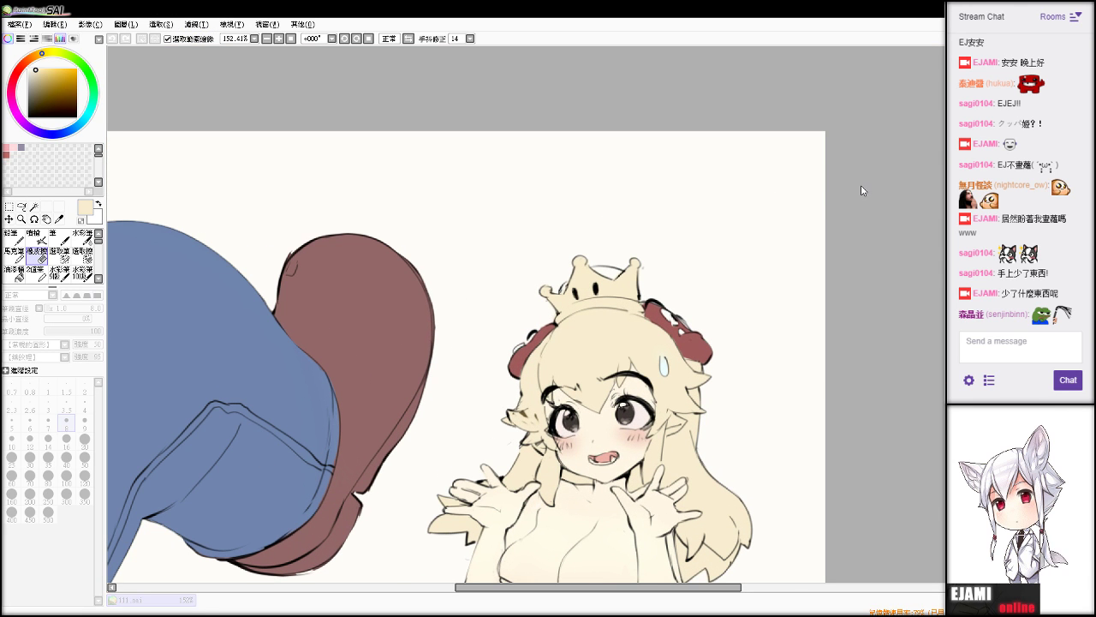
drag(862, 186, 848, 200)
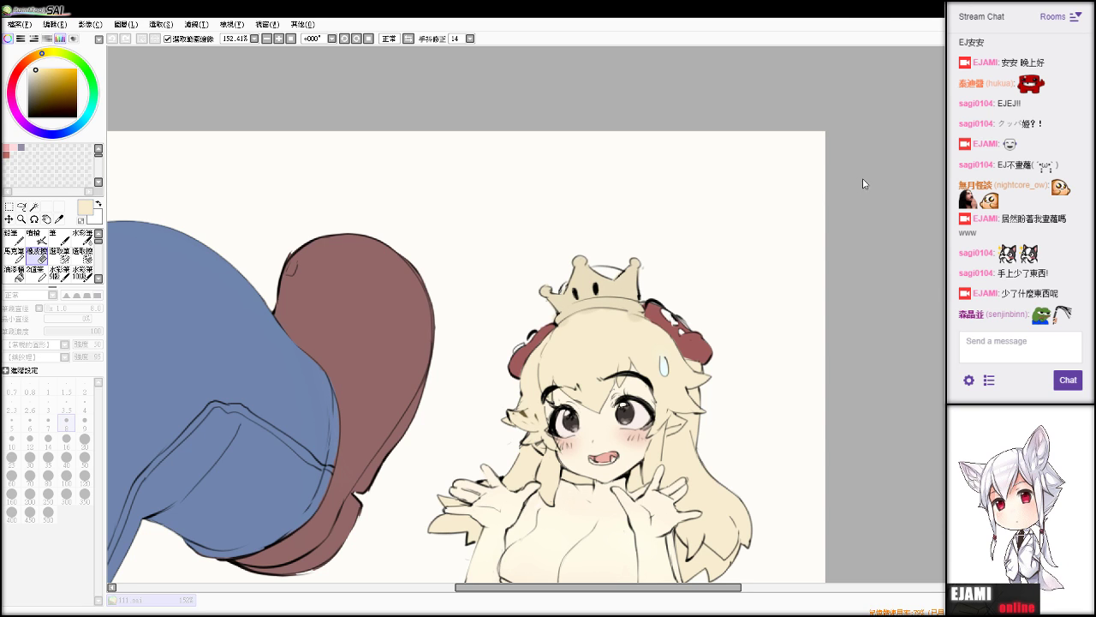
click(873, 215)
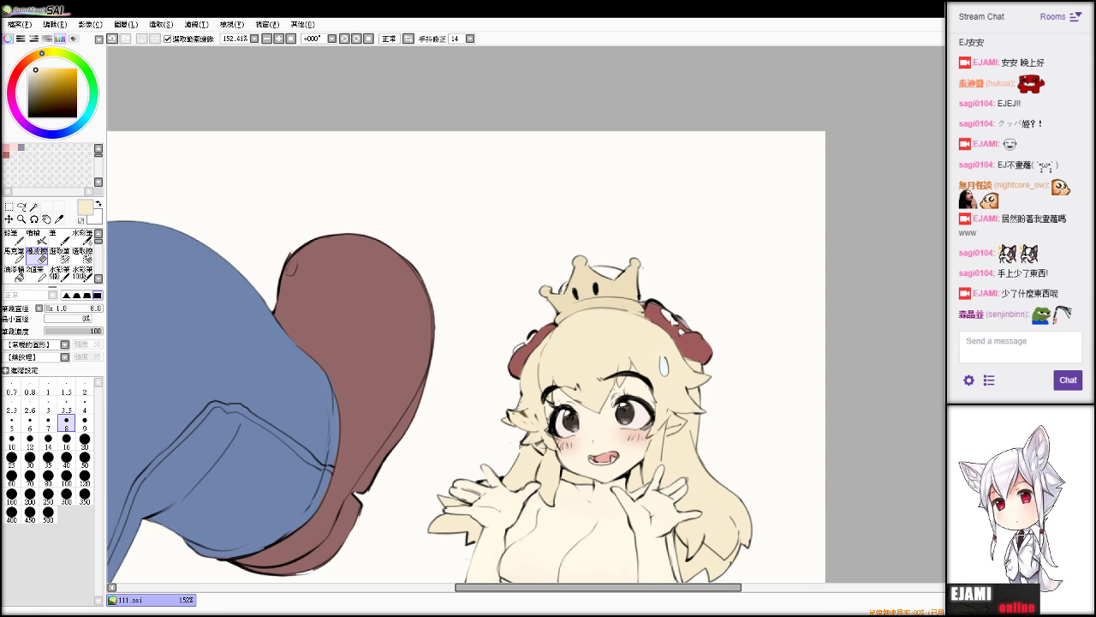
Sample the pink of the girl's tongue, paint the crown's dome between the spikes at size 20, and erase the overspill at size 8.
scroll(526, 315, up, 10)
scroll(526, 315, down, 6)
key(alt)
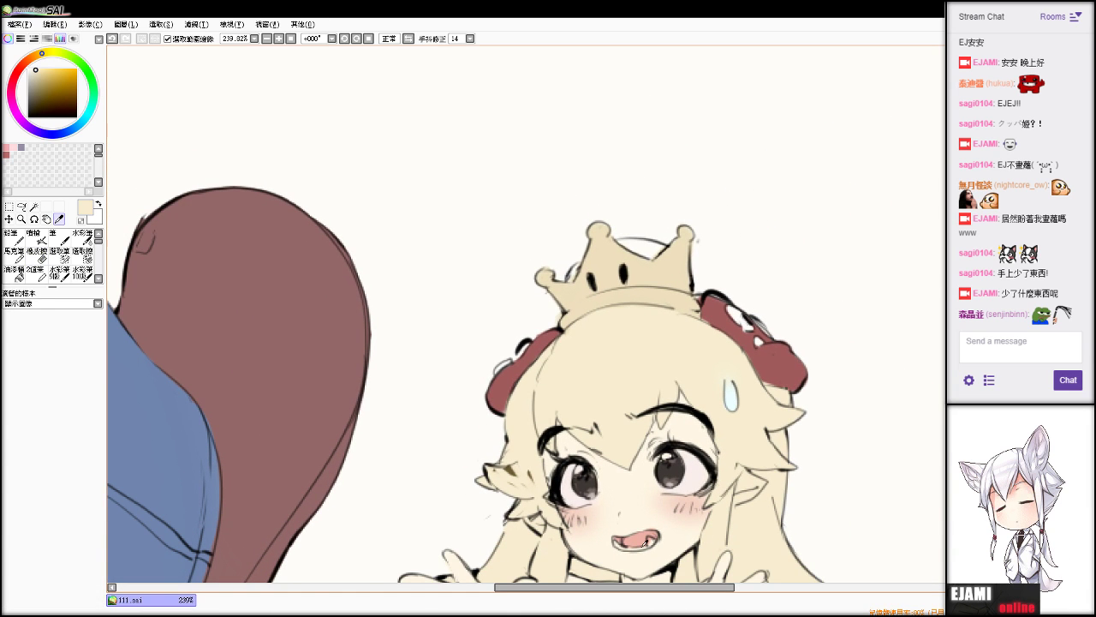
alt+click(646, 543)
drag(581, 257, 577, 284)
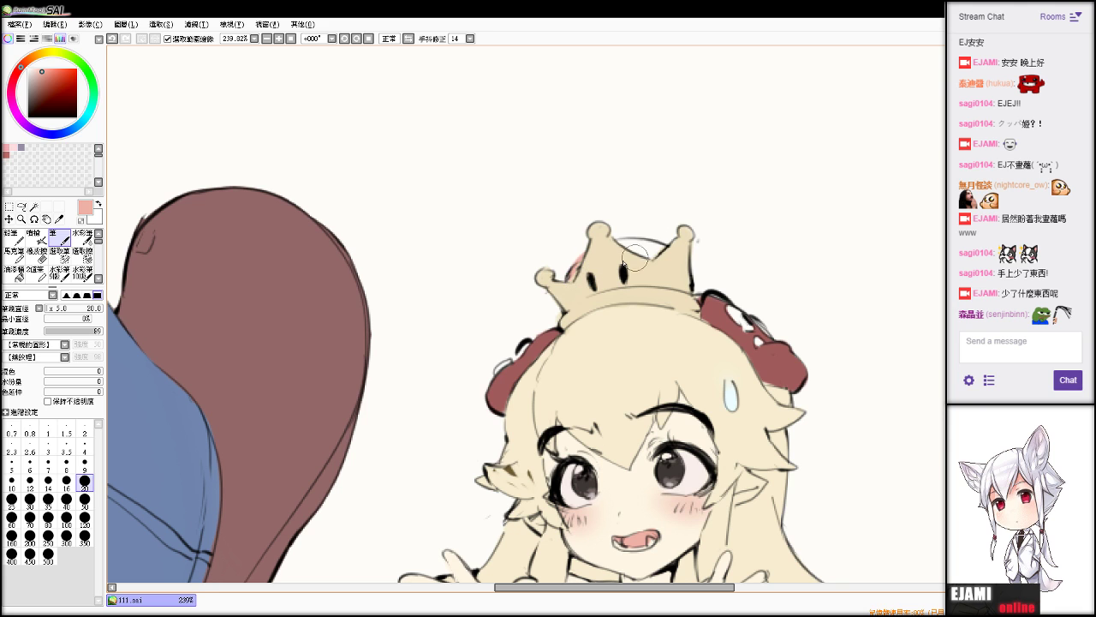
mouse_move(634, 255)
mouse_down()
mouse_move(655, 248)
mouse_move(612, 253)
mouse_up()
key(e)
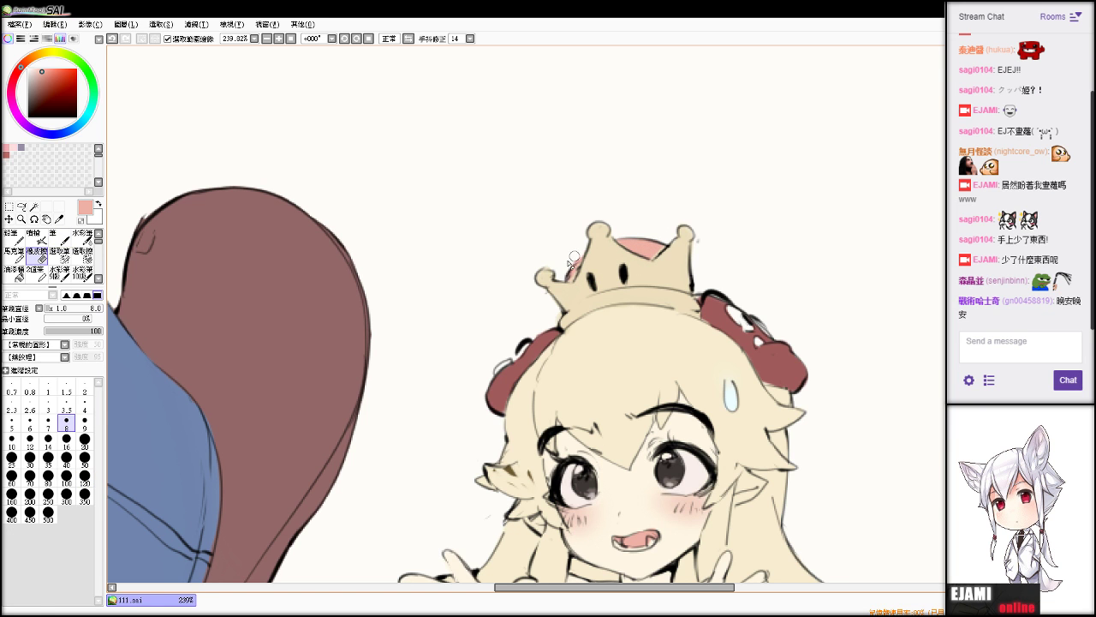
Tune the crown's pink dome to a paler pink with the colour adjustment filter.
scroll(606, 244, down, 5)
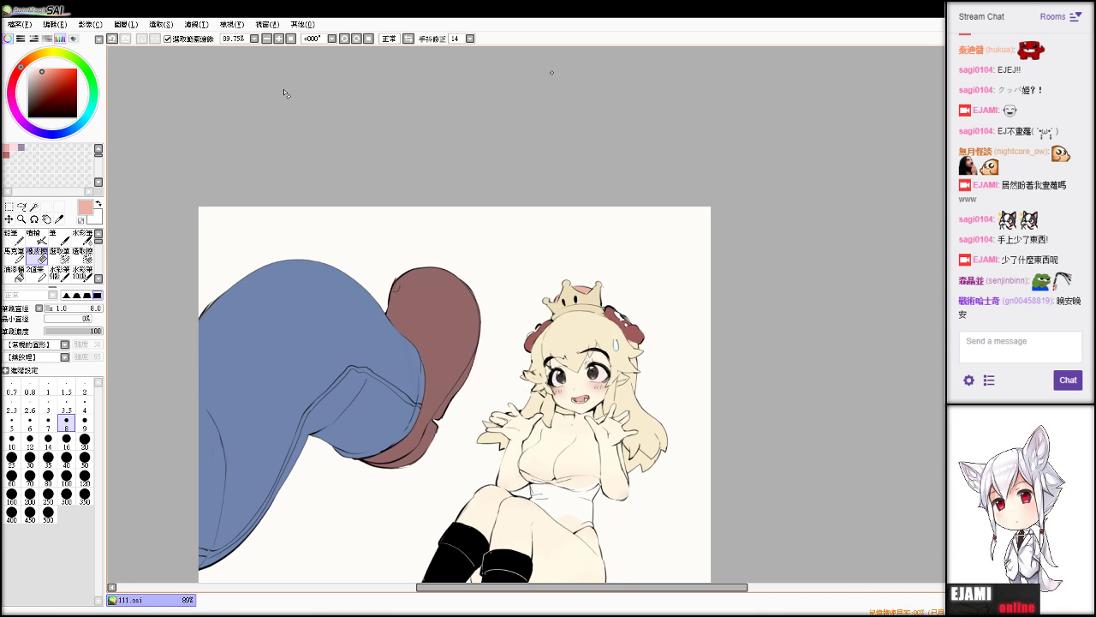
click(239, 39)
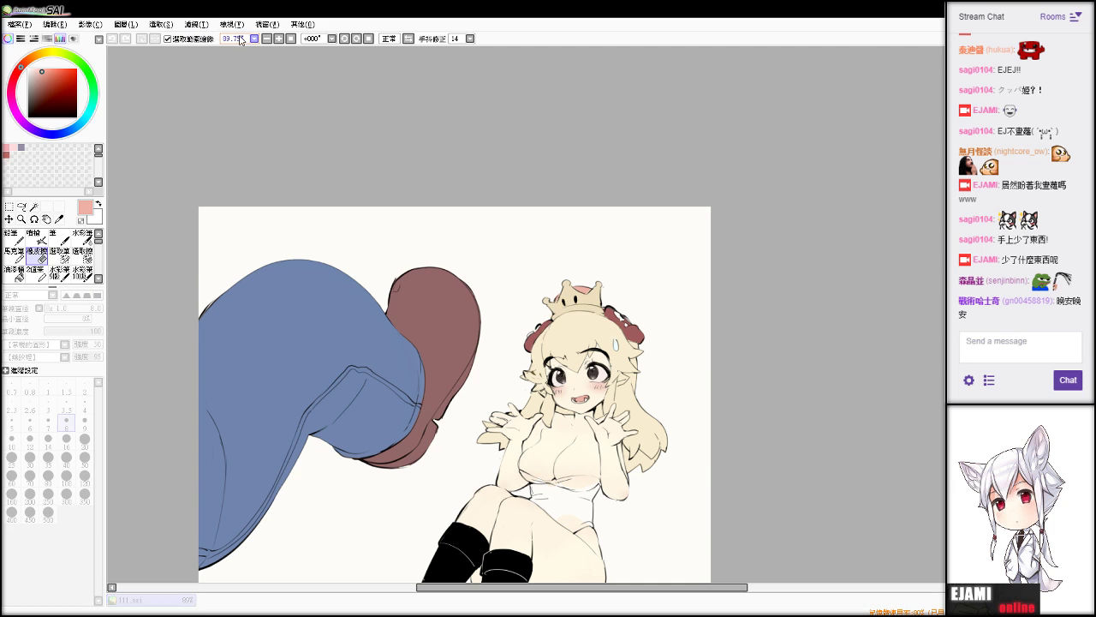
click(899, 214)
Choose a deeper salmon red, paint inside the girl's open mouth at size 20, and erase the overspill at size 8.
scroll(549, 314, up, 5)
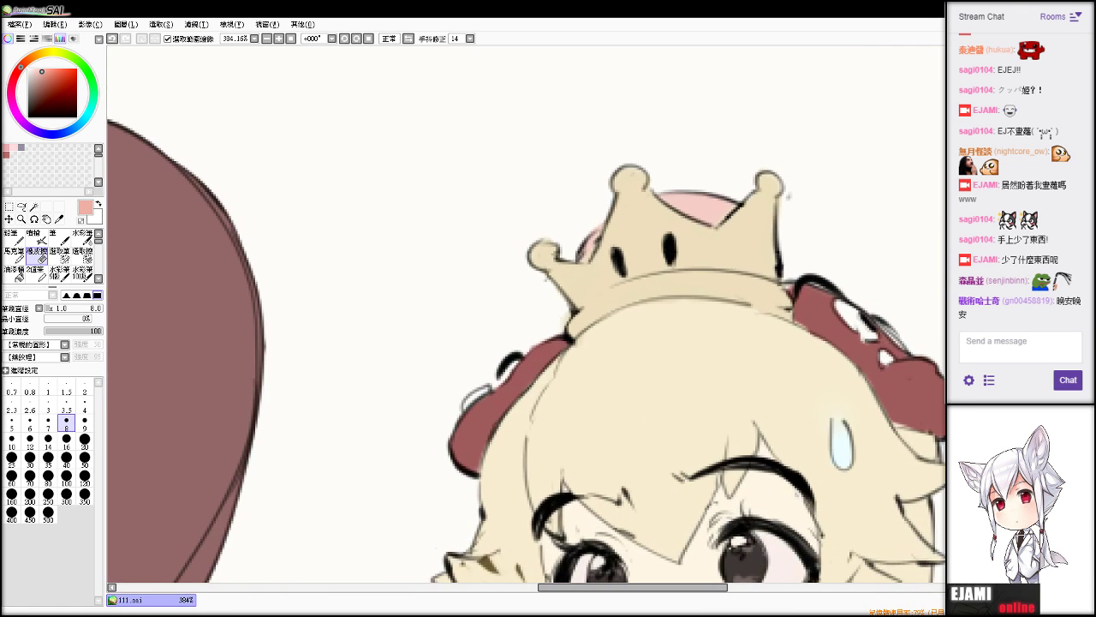
drag(548, 479, 420, 108)
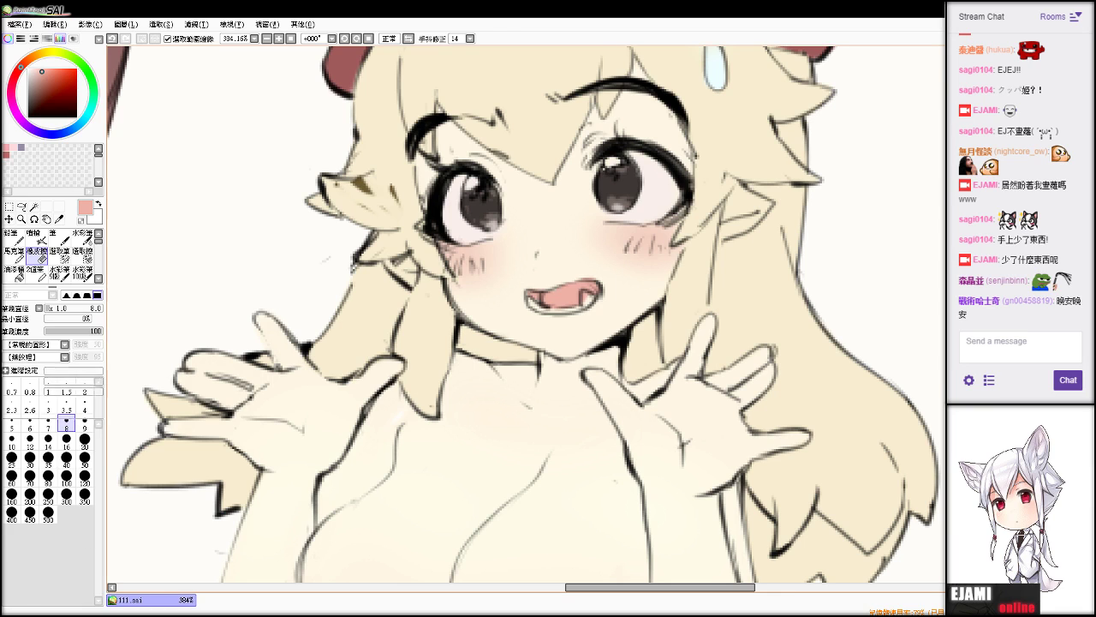
key(alt)
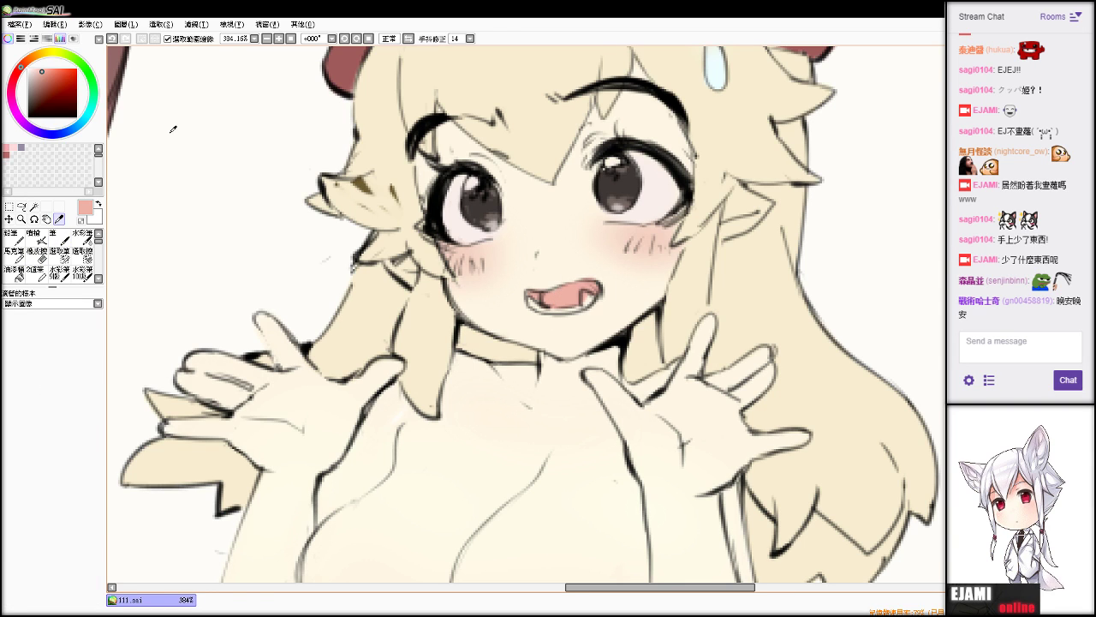
click(46, 78)
key(v)
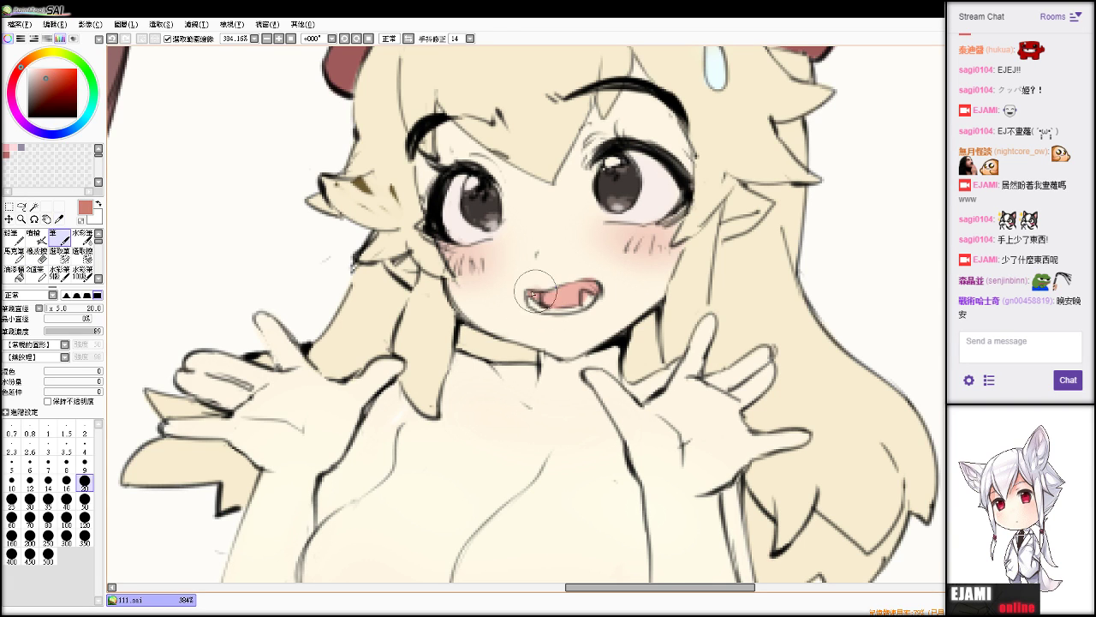
mouse_move(535, 292)
mouse_down()
mouse_move(508, 274)
mouse_move(517, 307)
mouse_move(512, 300)
mouse_move(534, 284)
mouse_up()
key(e)
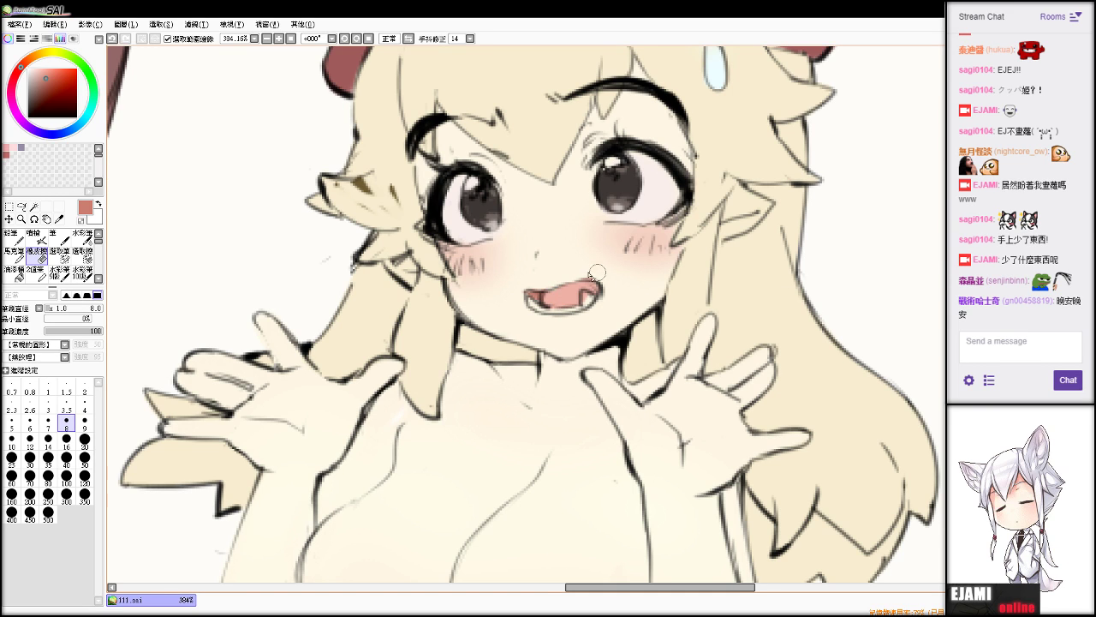
scroll(591, 287, down, 4)
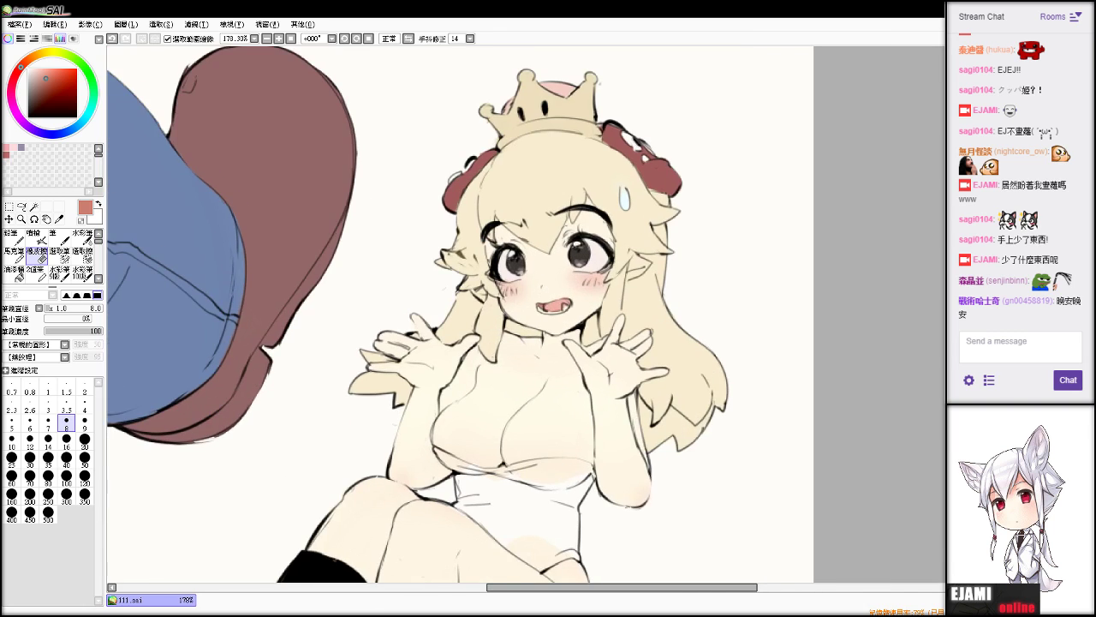
scroll(591, 288, up, 1)
drag(591, 288, 608, 263)
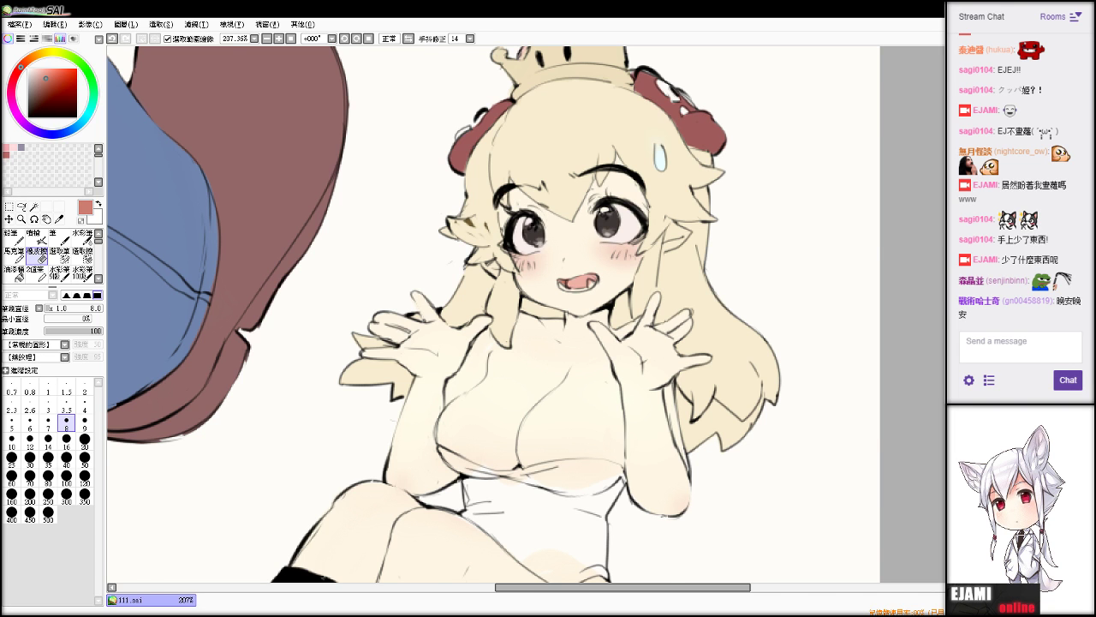
scroll(668, 246, up, 5)
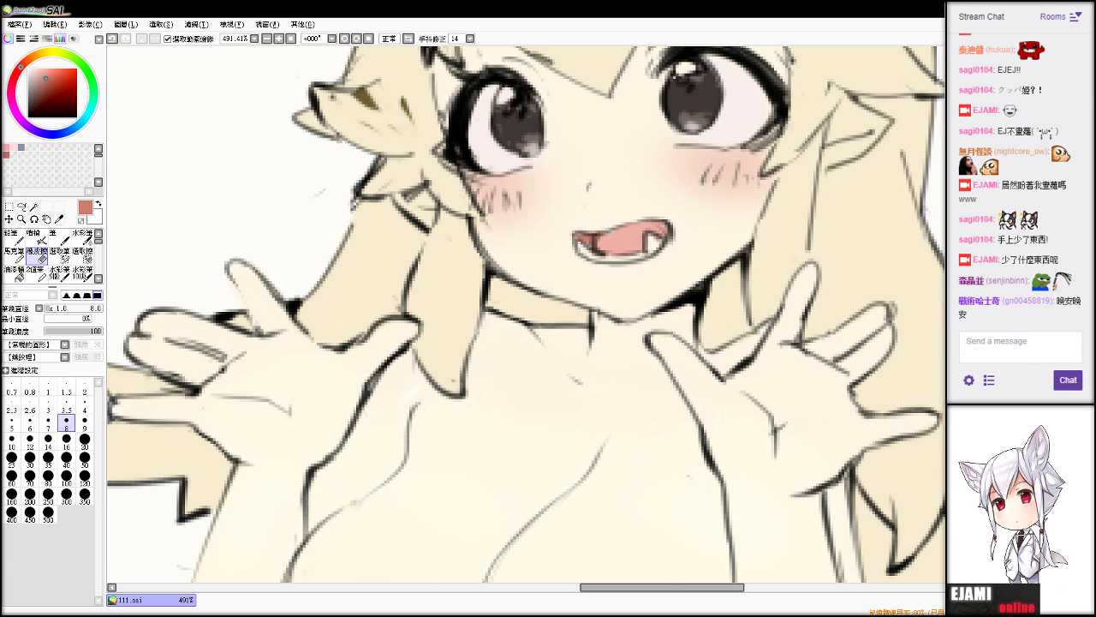
Sample the muted red of the girl's hair ornament and paint the soles and heels of both black boots, erasing the overspill at size 8.
scroll(545, 314, down, 17)
scroll(545, 313, up, 3)
mouse_move(514, 385)
mouse_down()
mouse_move(585, 304)
mouse_move(611, 178)
mouse_move(585, 243)
mouse_move(598, 272)
mouse_move(627, 272)
mouse_up()
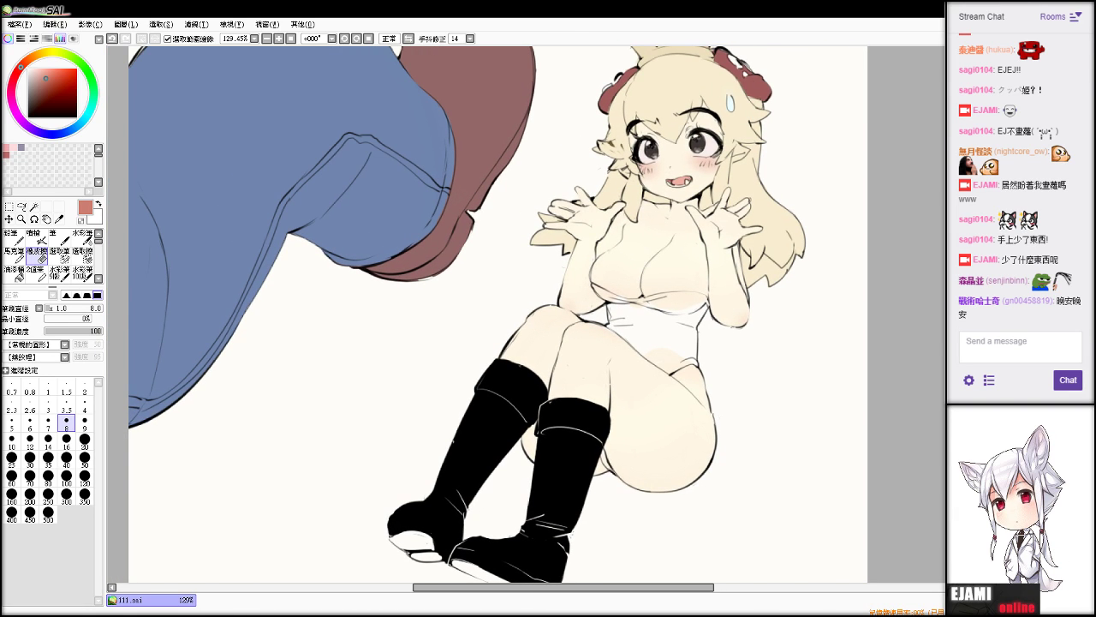
key(alt)
alt+click(629, 91)
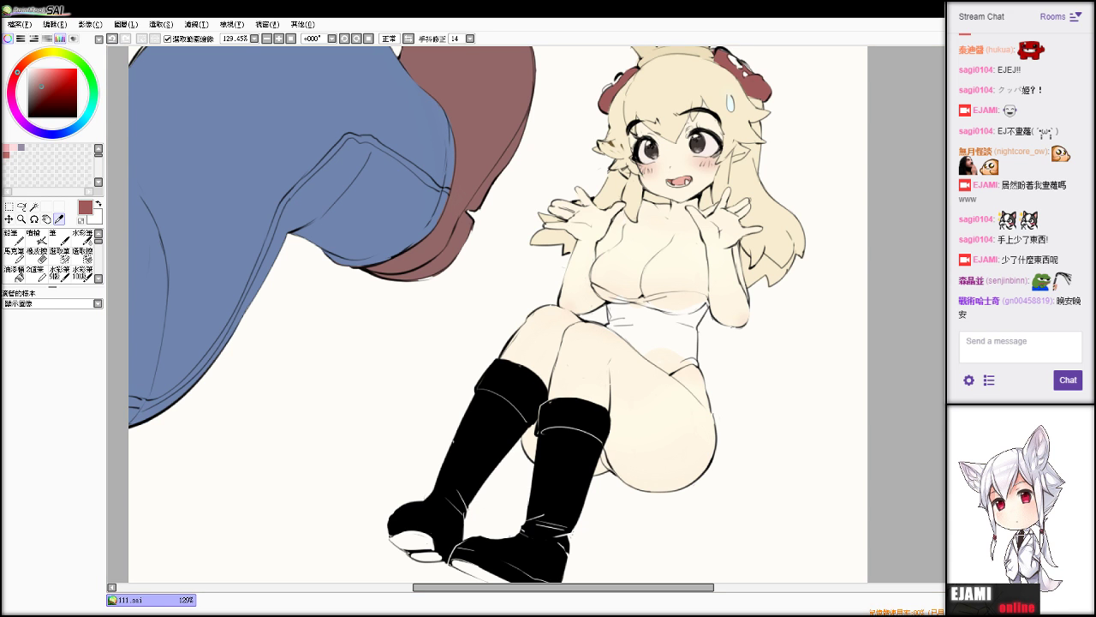
scroll(543, 321, up, 3)
mouse_move(349, 565)
mouse_down()
mouse_move(591, 304)
mouse_move(591, 231)
mouse_move(549, 213)
mouse_move(591, 219)
mouse_move(565, 242)
mouse_move(656, 259)
mouse_move(716, 292)
mouse_up()
key(b)
key(e)
drag(631, 265, 663, 284)
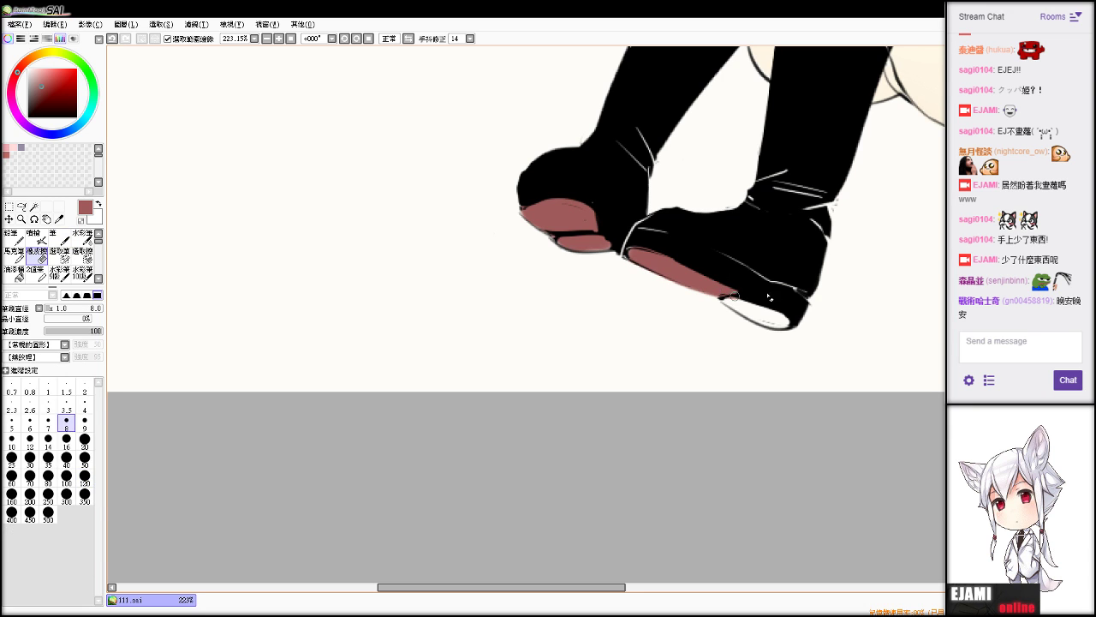
key(v)
mouse_move(769, 315)
mouse_down()
mouse_move(747, 301)
mouse_move(773, 314)
mouse_move(720, 294)
mouse_move(776, 316)
mouse_up()
key(e)
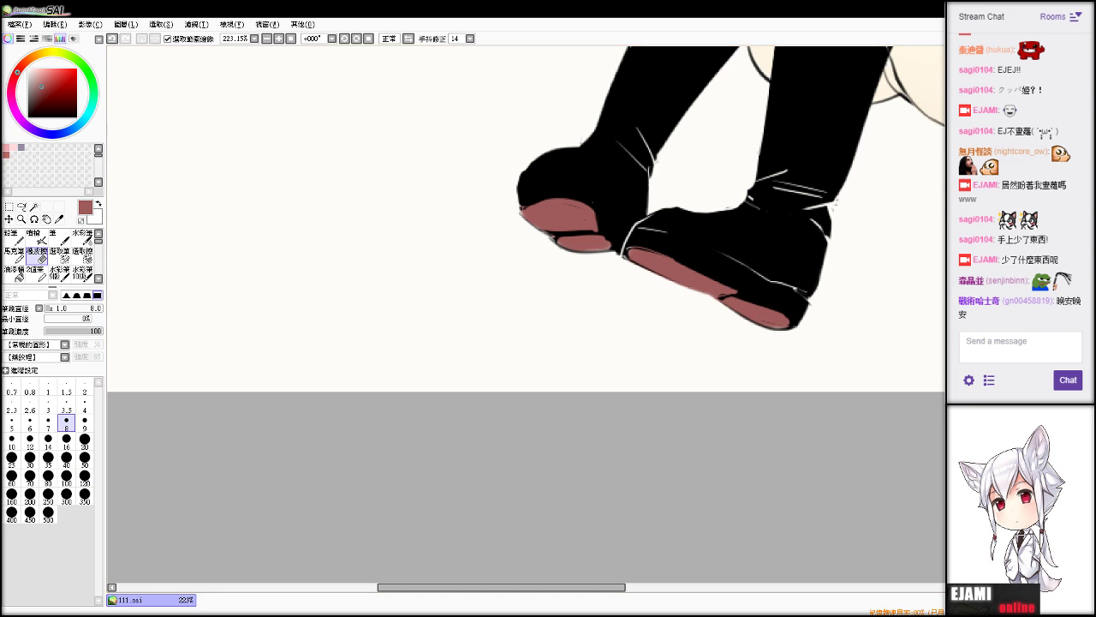
Choose a dusty pink and start painting the upper chest edge of the girl's bodysuit, erasing the overspill at size 8.
scroll(743, 325, down, 5)
scroll(743, 326, up, 2)
drag(743, 325, 602, 496)
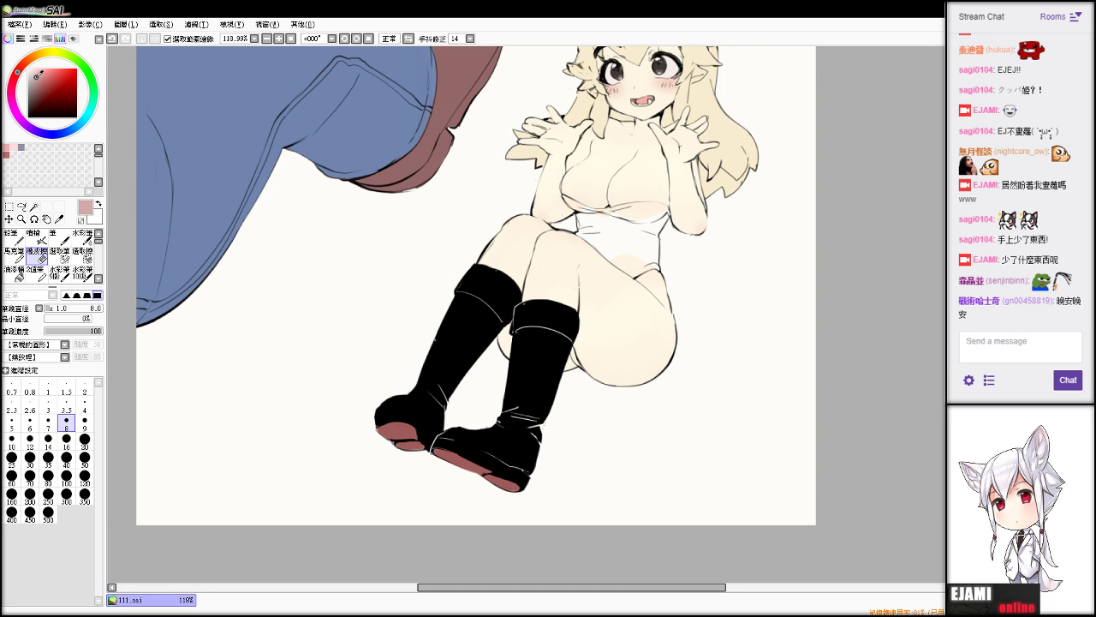
key(n)
mouse_move(595, 238)
mouse_down()
mouse_move(617, 242)
mouse_move(543, 501)
mouse_up()
scroll(556, 304, up, 4)
mouse_move(570, 234)
mouse_down()
mouse_move(692, 318)
mouse_move(560, 235)
mouse_move(604, 242)
mouse_move(558, 203)
mouse_move(548, 208)
mouse_move(631, 252)
mouse_up()
key(e)
mouse_move(545, 220)
mouse_down()
mouse_move(562, 272)
mouse_move(591, 277)
mouse_up()
Fill the rest of the bodysuit from the bust down to the hip with dusty pink and clean its edges.
key(v)
mouse_move(669, 326)
mouse_down()
mouse_move(635, 327)
mouse_move(614, 291)
mouse_move(620, 329)
mouse_move(682, 382)
mouse_move(614, 346)
mouse_move(759, 442)
mouse_move(690, 402)
mouse_move(744, 440)
mouse_move(769, 456)
mouse_move(829, 433)
mouse_move(771, 465)
mouse_move(683, 306)
mouse_move(659, 297)
mouse_move(712, 309)
mouse_move(634, 288)
mouse_move(757, 304)
mouse_move(679, 299)
mouse_move(757, 291)
mouse_move(736, 279)
mouse_move(707, 288)
mouse_move(785, 278)
mouse_move(854, 288)
mouse_up()
mouse_move(861, 280)
mouse_down()
mouse_move(775, 373)
mouse_move(744, 377)
mouse_move(775, 449)
mouse_move(855, 296)
mouse_move(809, 366)
mouse_move(861, 297)
mouse_move(800, 385)
mouse_move(811, 438)
mouse_move(834, 435)
mouse_move(823, 369)
mouse_move(834, 468)
mouse_up()
key(e)
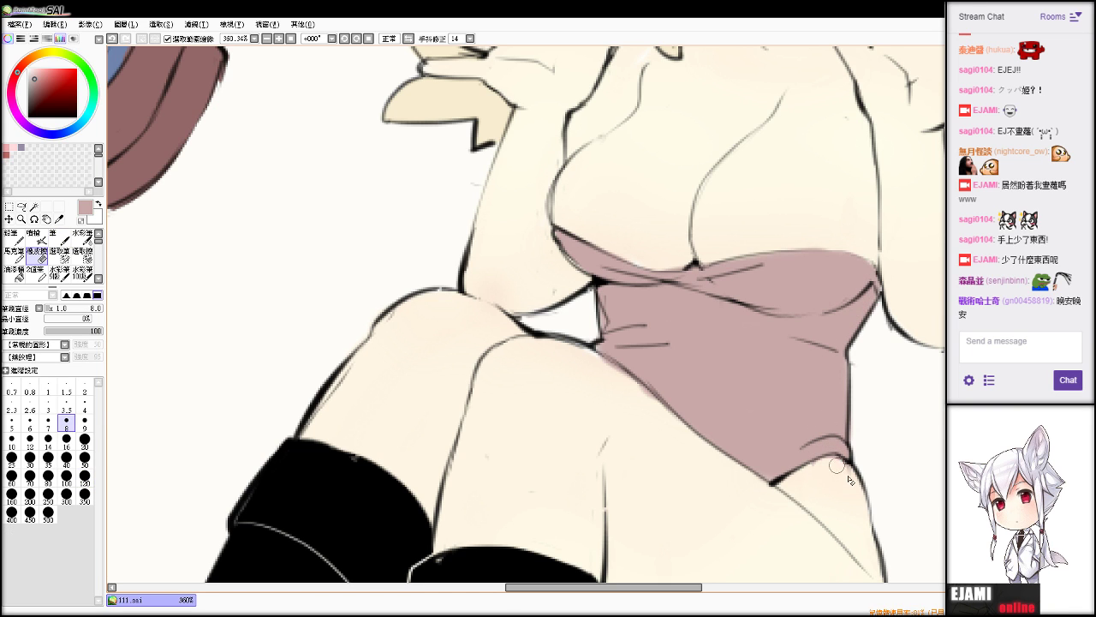
key(b)
key(e)
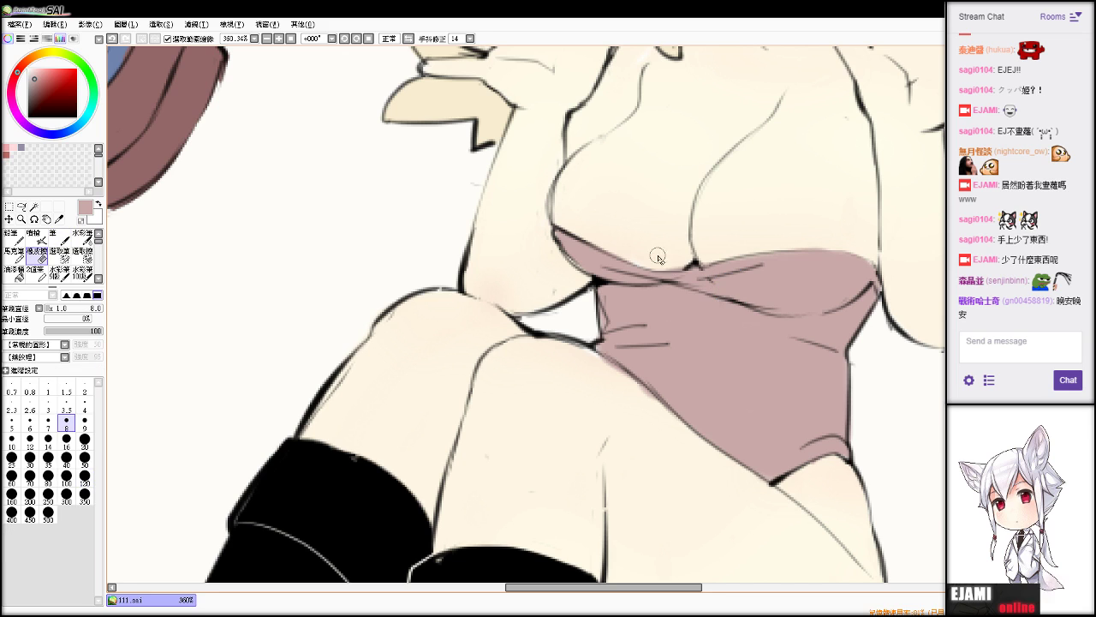
Undo an eraser stroke at the neckline, then touch up the bodysuit along the thigh and beneath the arm with the size 20 brush.
drag(660, 261, 700, 260)
key(ctrl+z)
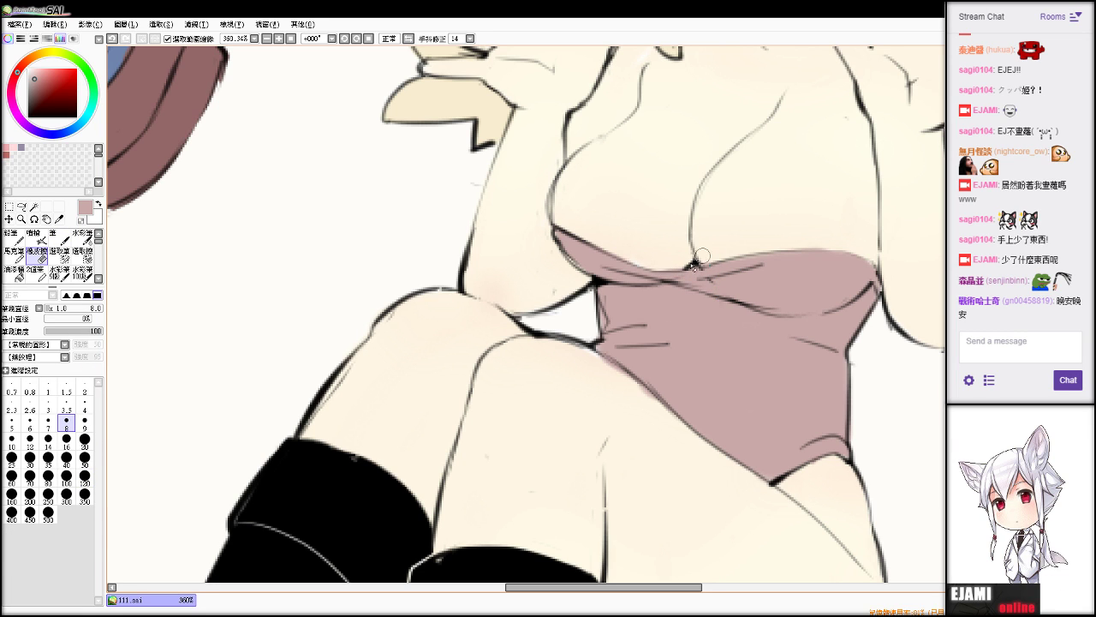
key(b)
mouse_move(609, 353)
mouse_down()
mouse_move(636, 367)
mouse_move(588, 371)
mouse_move(628, 387)
mouse_move(590, 357)
mouse_move(668, 423)
mouse_up()
key(e)
key(b)
drag(878, 287, 872, 282)
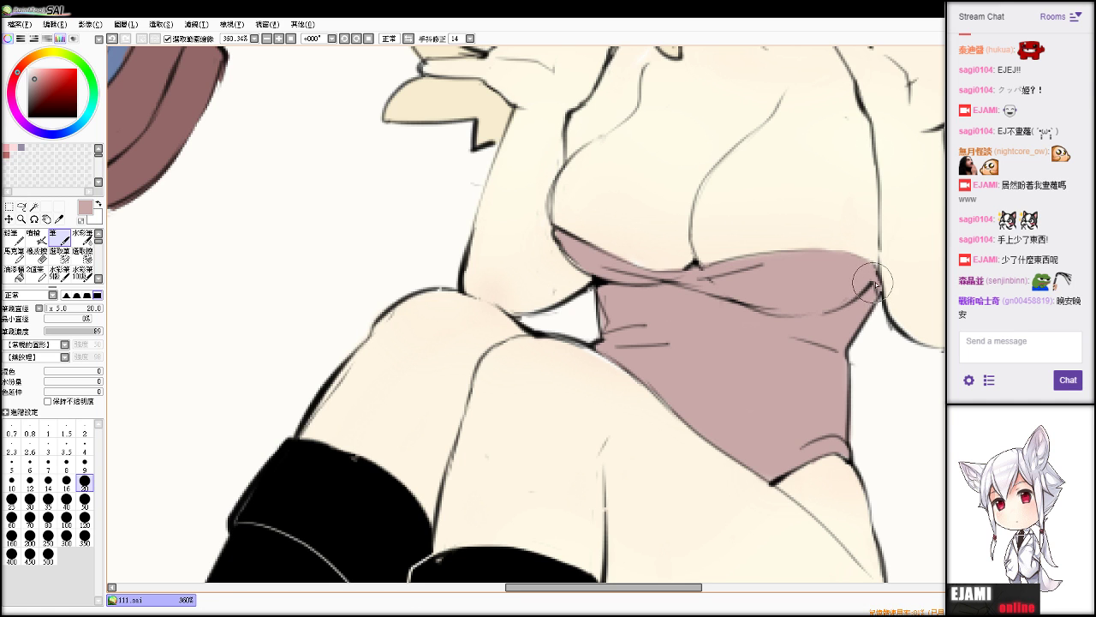
Paint the small strip of bodysuit visible behind the front boot dusty pink and erase its overspill at size 8.
scroll(526, 314, down, 3)
scroll(526, 313, down, 5)
scroll(526, 314, up, 4)
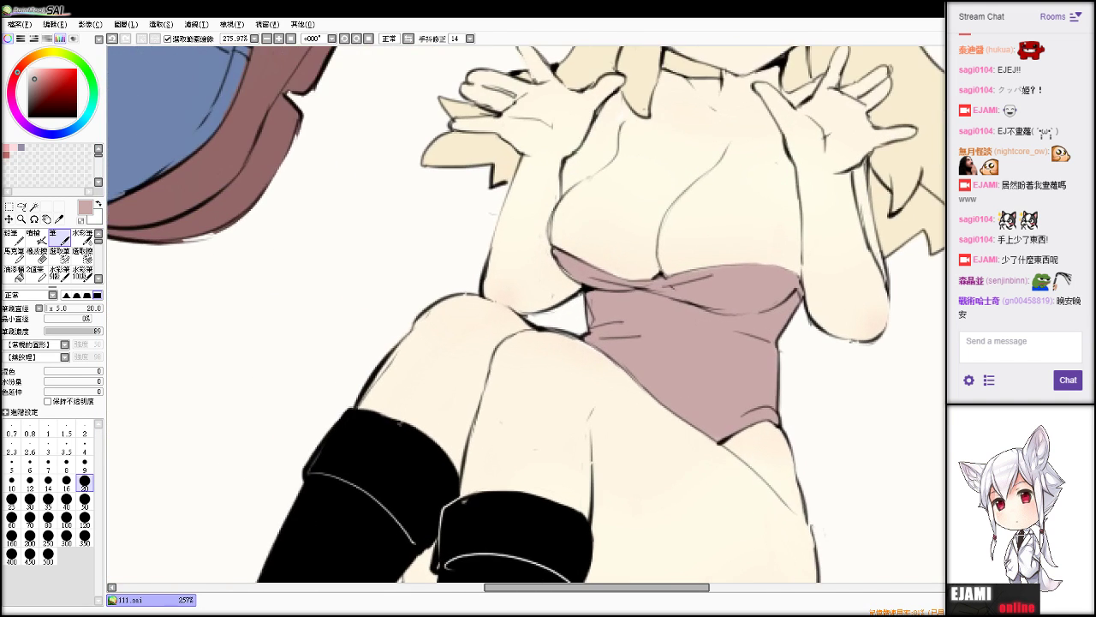
drag(613, 565, 768, 237)
mouse_move(727, 270)
mouse_down()
mouse_move(745, 306)
mouse_move(735, 293)
mouse_up()
key(e)
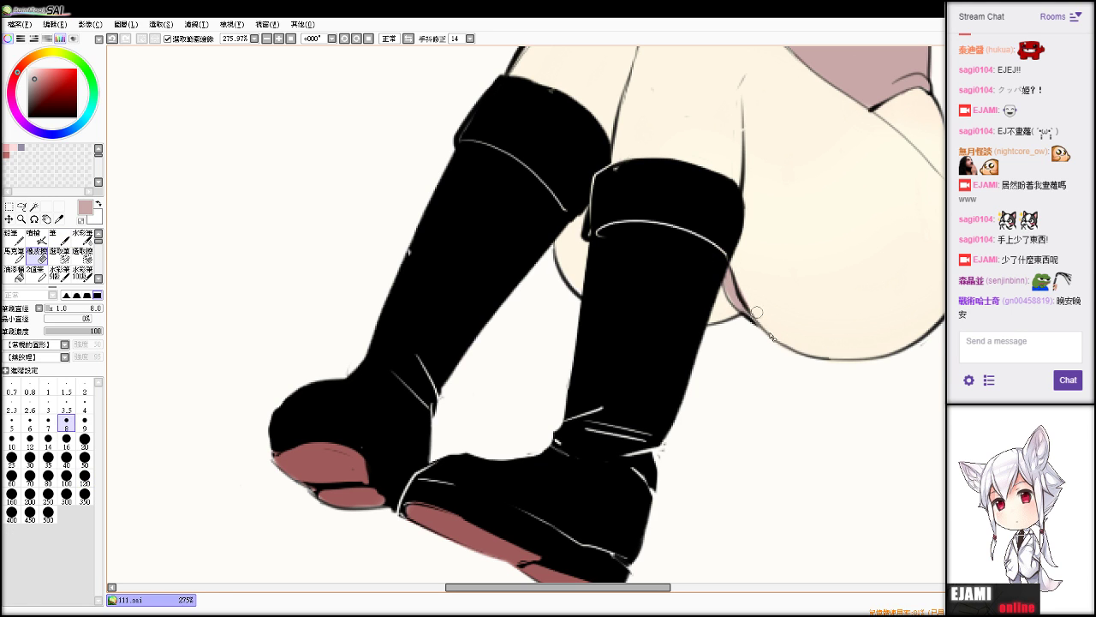
key(n)
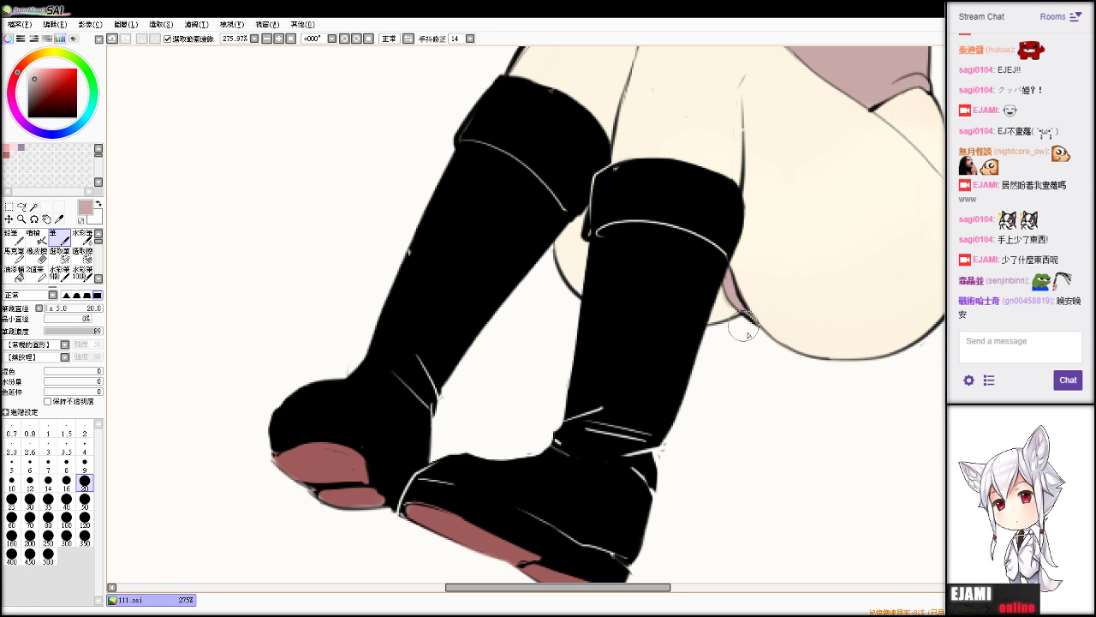
key(e)
Tune the bodysuit to a lighter, greyish pink with the colour adjustment filter.
scroll(742, 328, down, 5)
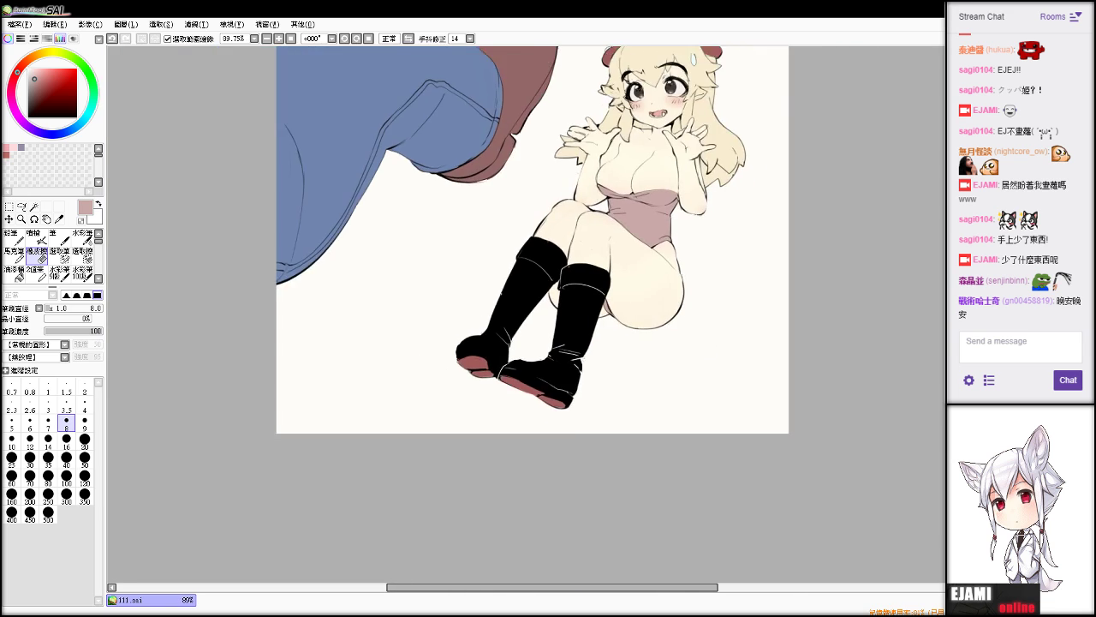
scroll(659, 223, up, 5)
drag(659, 222, 517, 439)
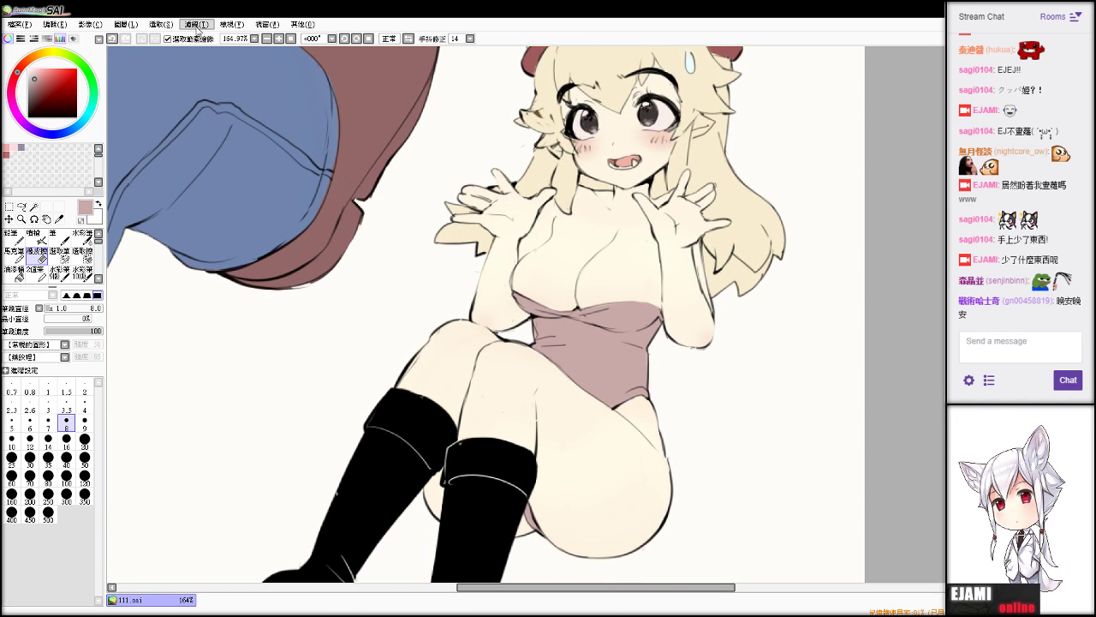
click(218, 39)
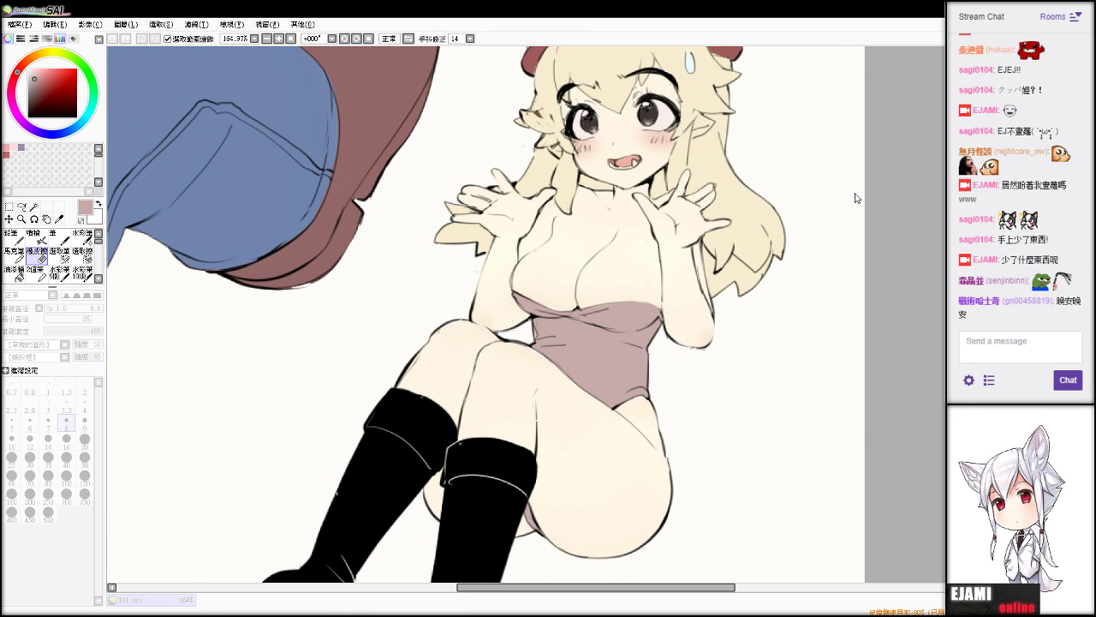
drag(855, 194, 890, 195)
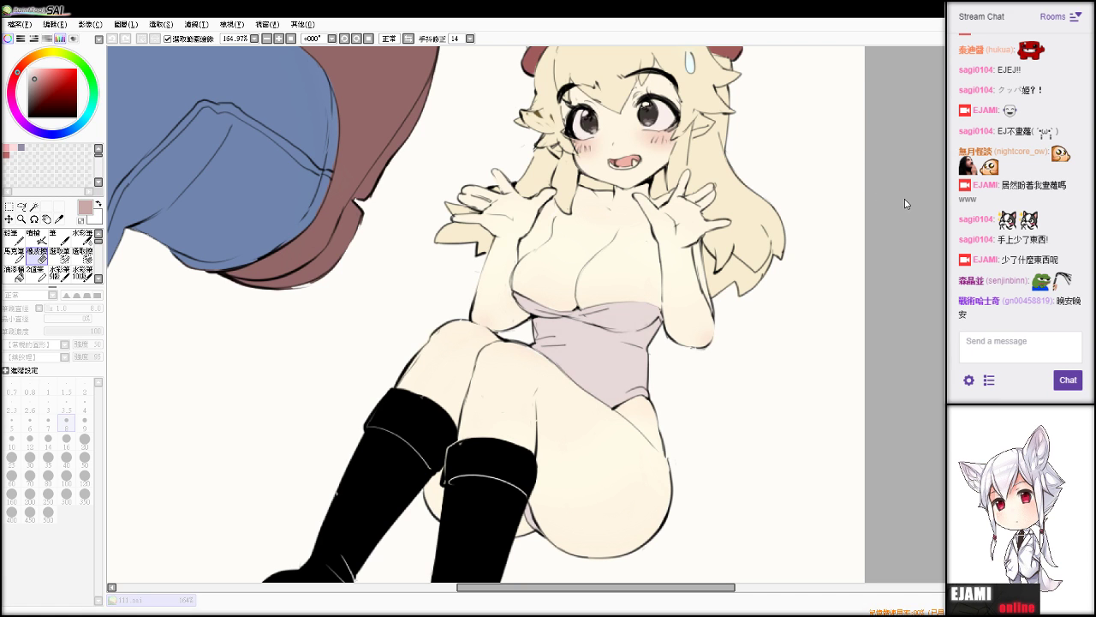
drag(908, 203, 890, 195)
click(908, 215)
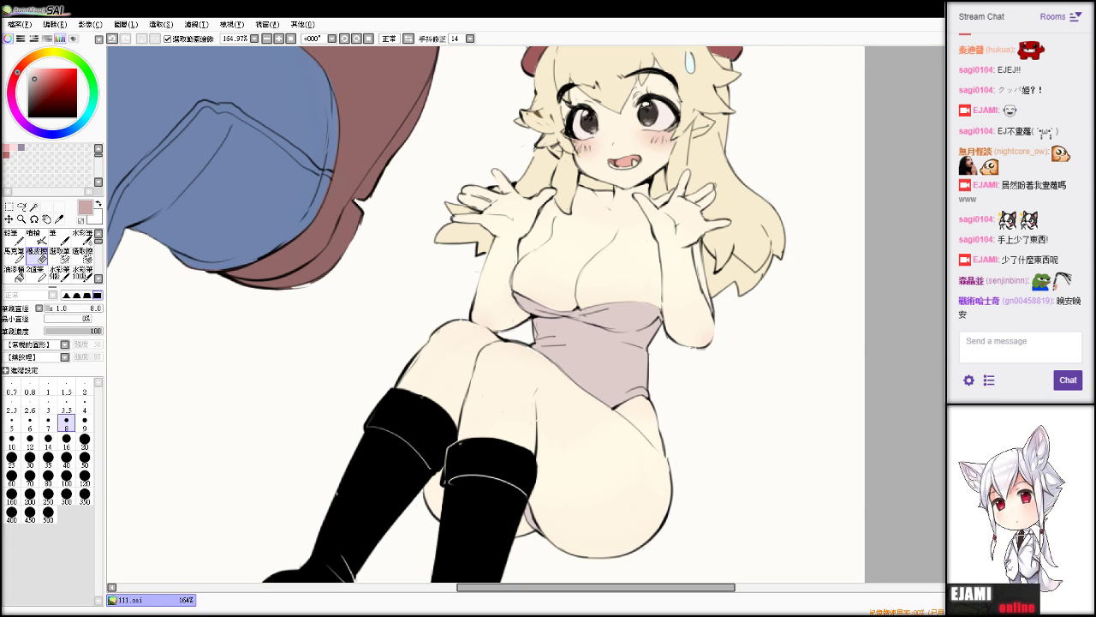
scroll(546, 313, down, 5)
scroll(546, 314, up, 7)
scroll(547, 314, down, 1)
scroll(547, 314, up, 8)
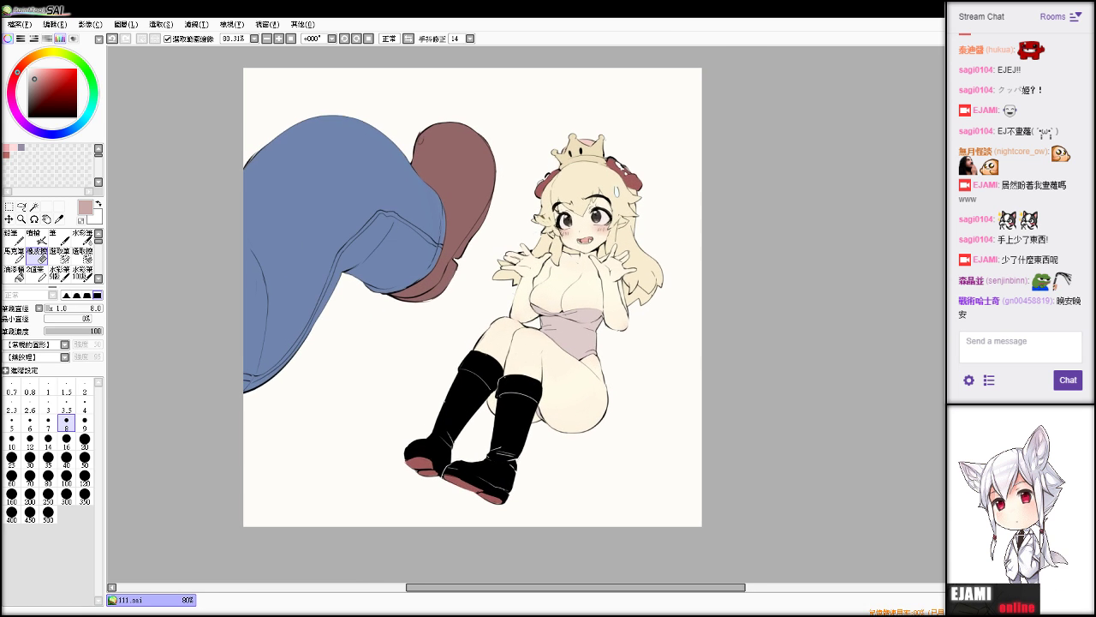
scroll(526, 314, up, 10)
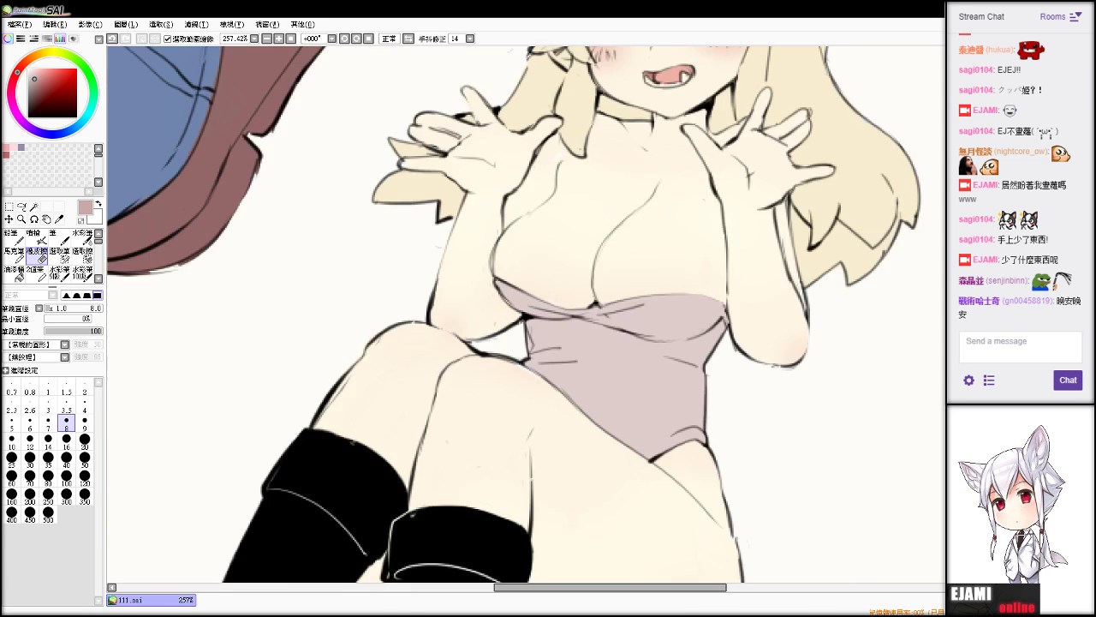
scroll(526, 314, down, 10)
Undo and redo the lightening of the girl's eyes to compare the grey and dark versions.
drag(548, 266, 496, 370)
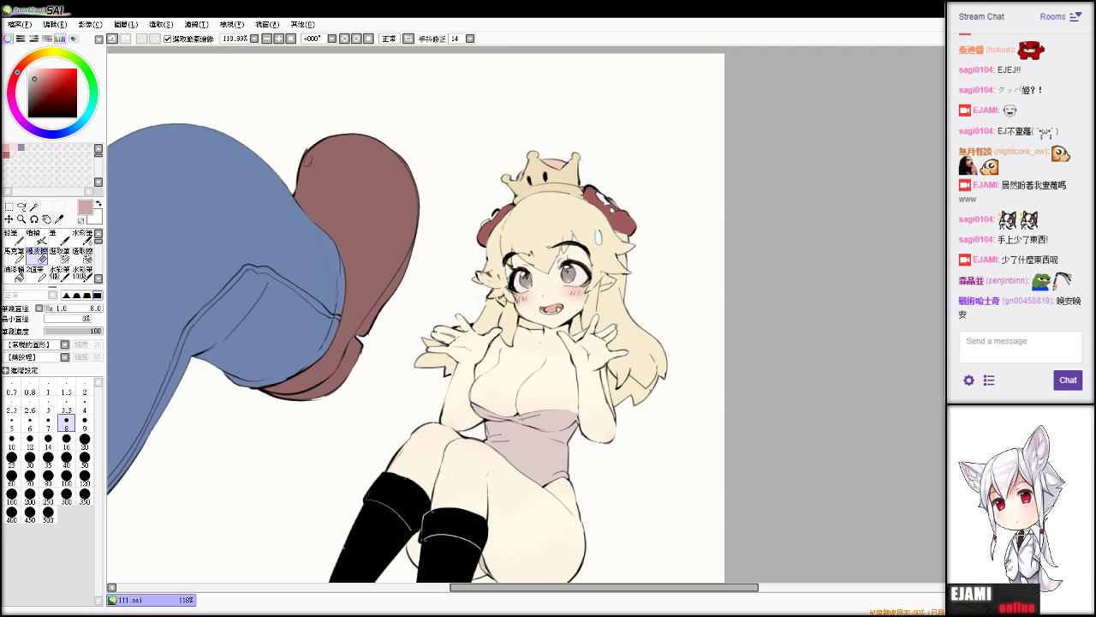
scroll(548, 314, up, 5)
scroll(548, 314, down, 6)
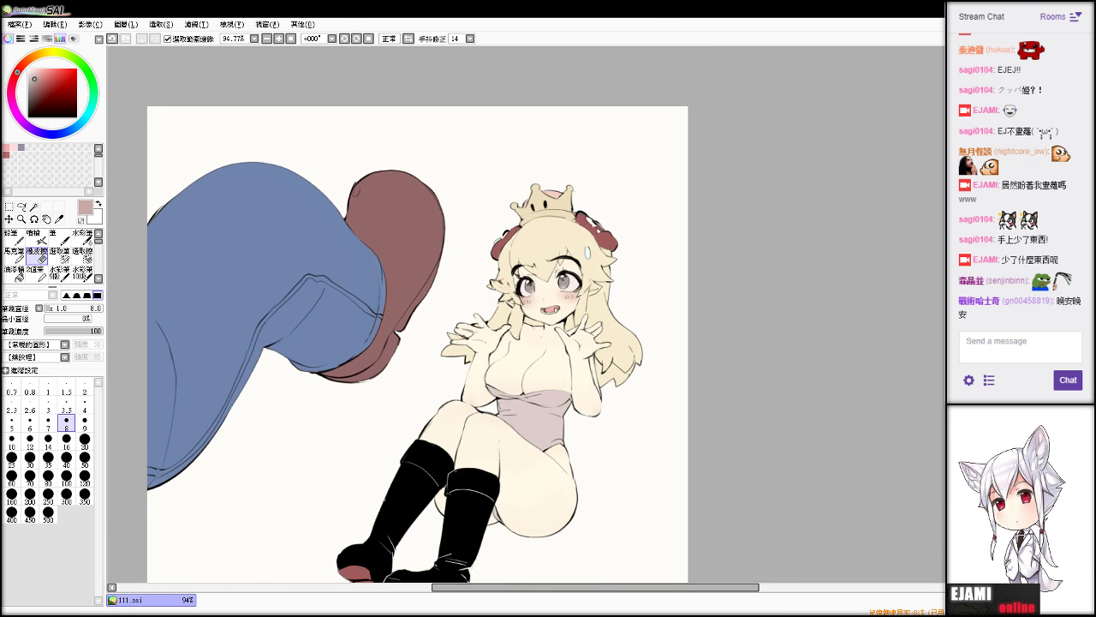
key(ctrl+z)
key(ctrl+y)
key(ctrl+y)
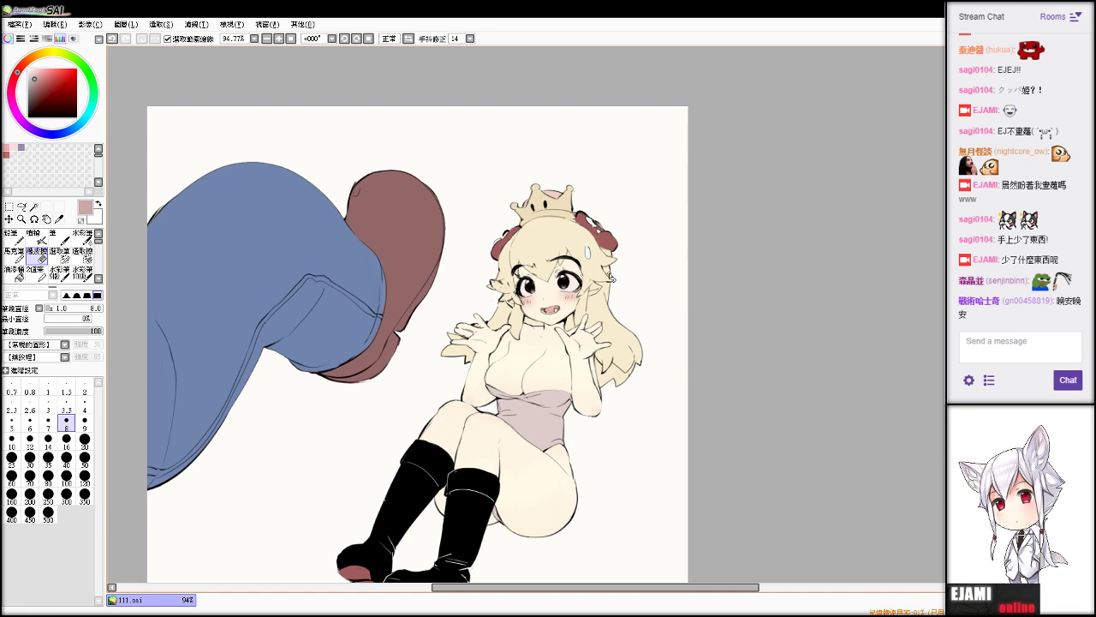
Fill the girl's irises with dusty pink and clean up the lower rim of the iris at eraser size 8.
click(14, 272)
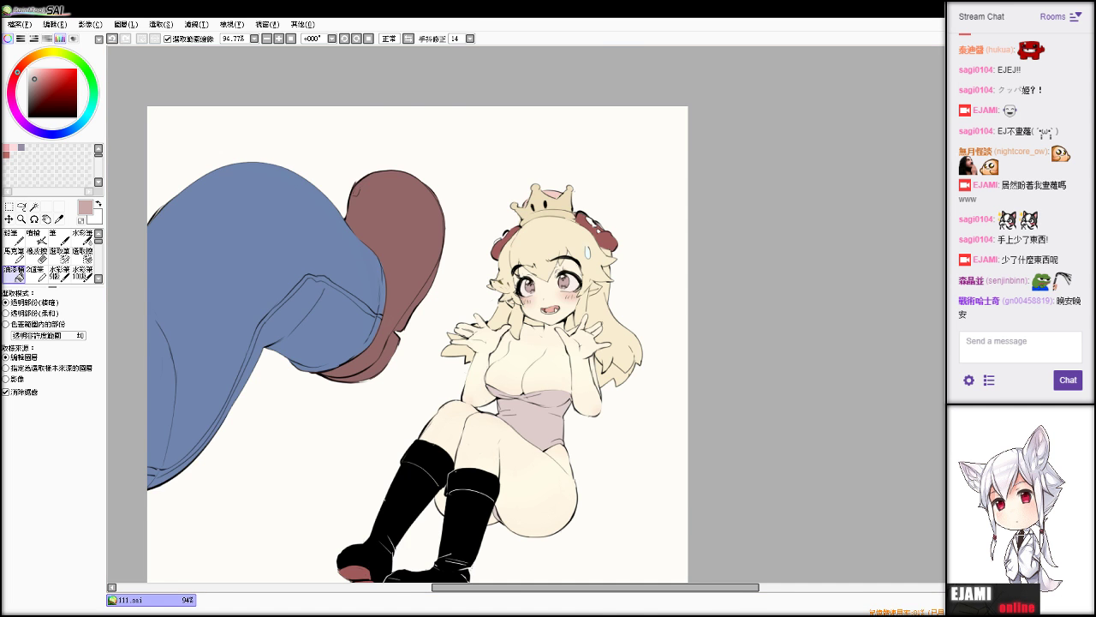
scroll(552, 214, up, 5)
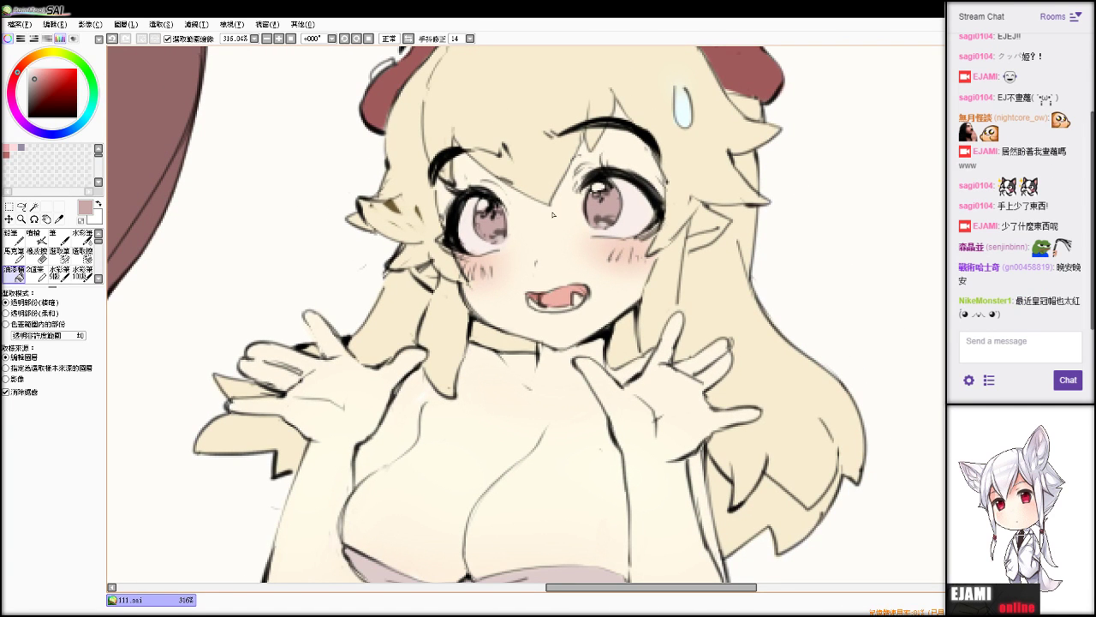
key(e)
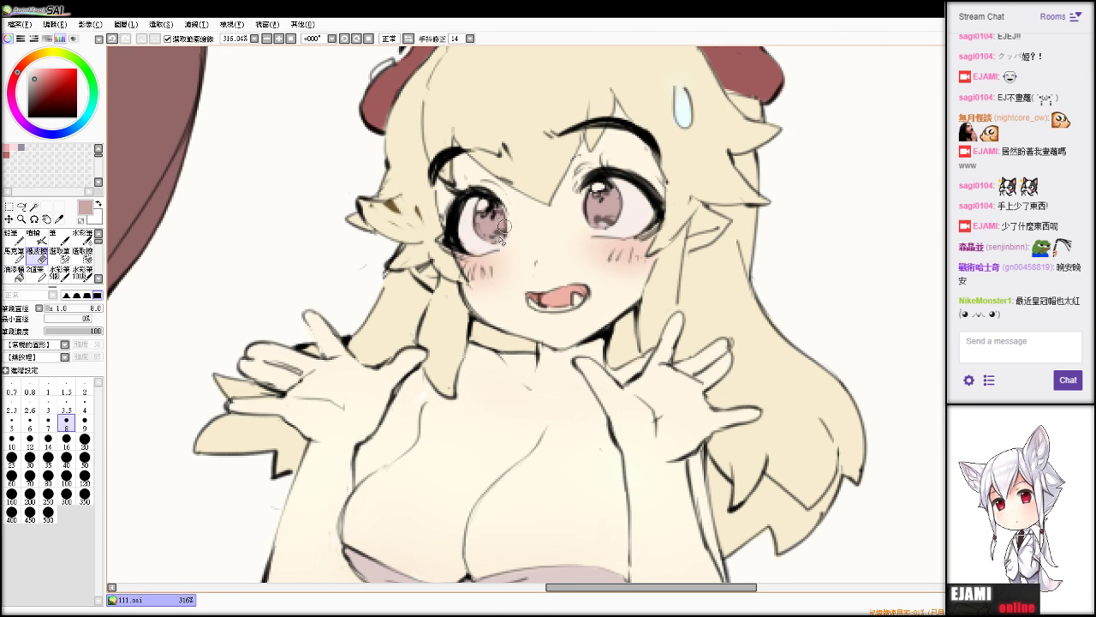
drag(504, 227, 482, 237)
key(ctrl+z)
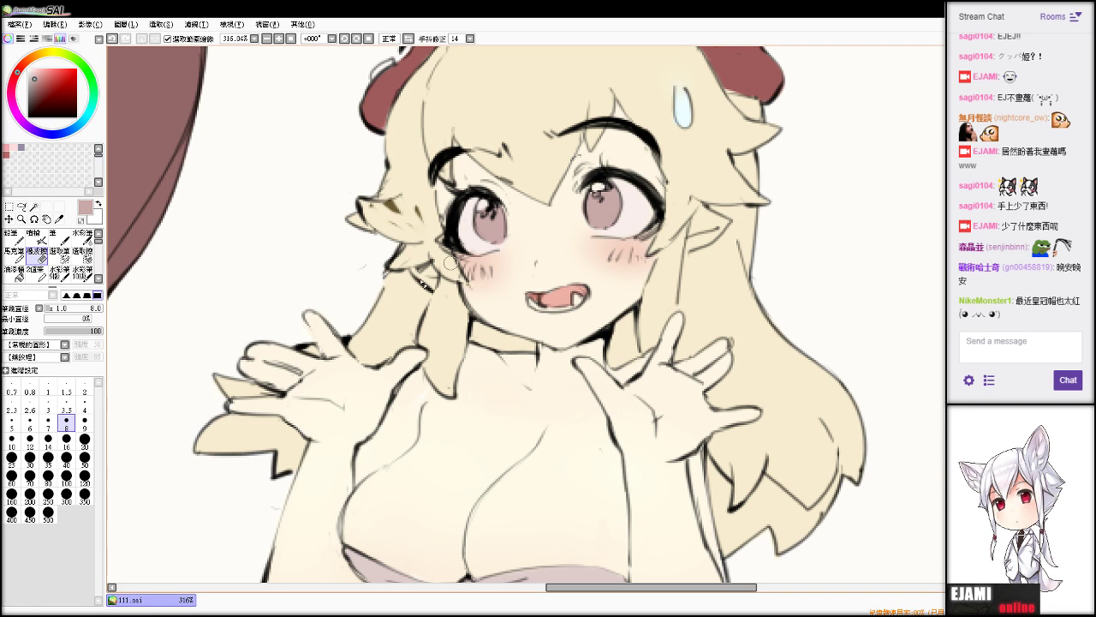
Mix a paler dusty pink and paint light reflections in the lower irises with the size 5 brush.
key(alt)
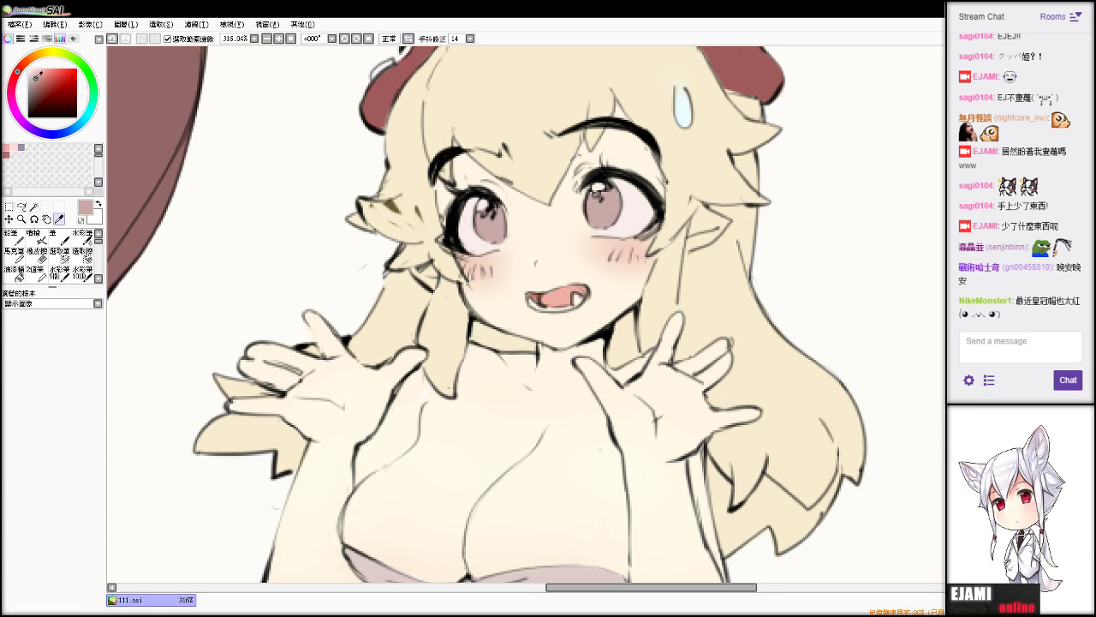
drag(36, 78, 31, 72)
drag(493, 228, 501, 238)
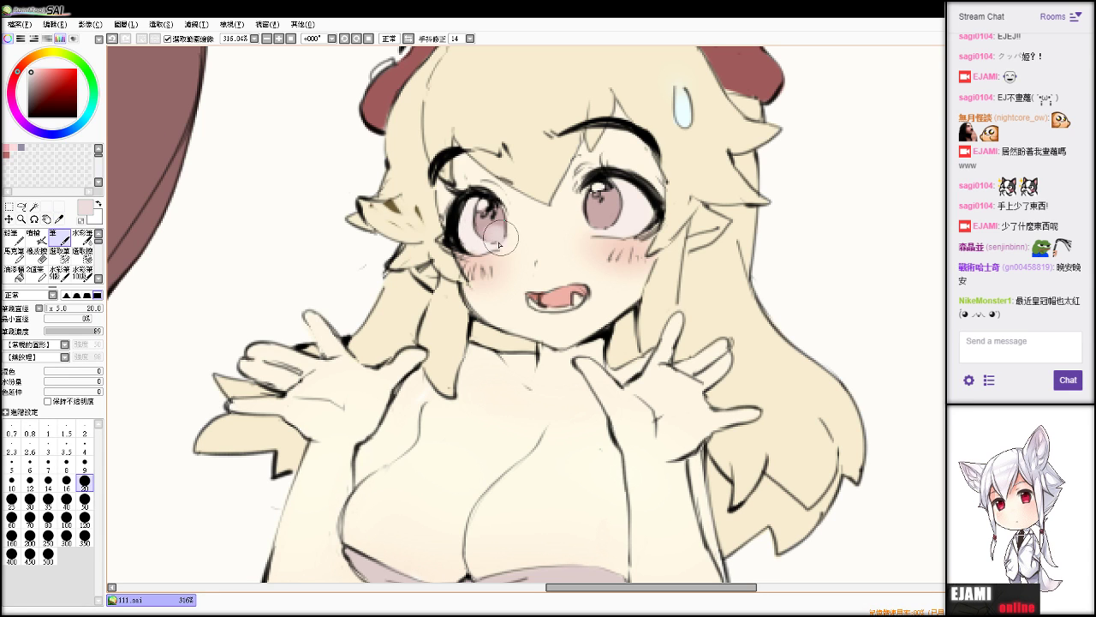
click(11, 465)
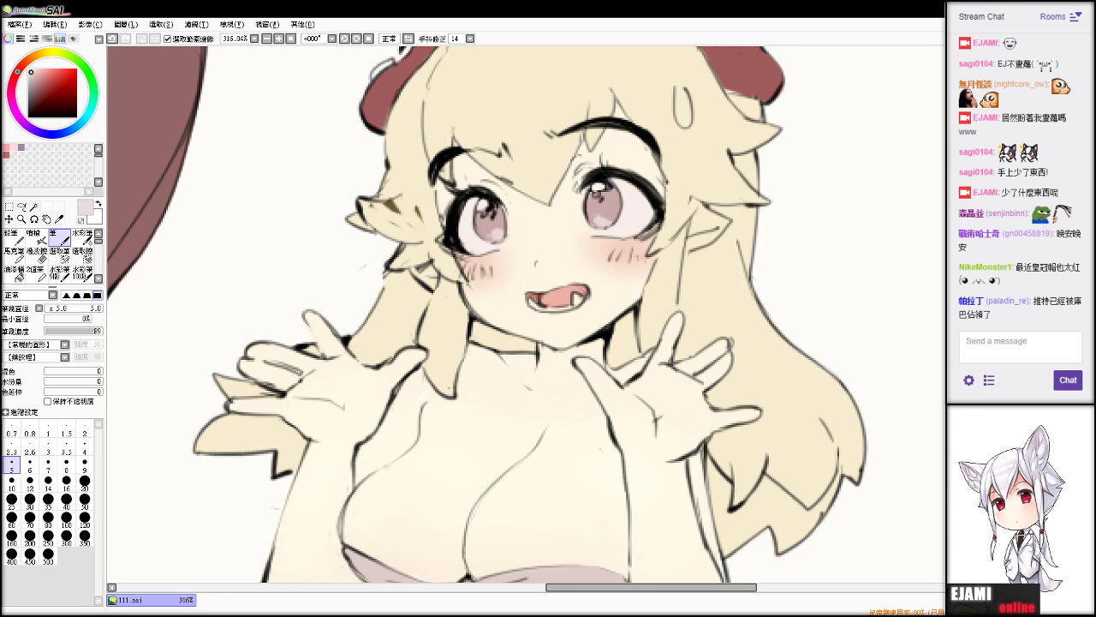
key(ctrl+z)
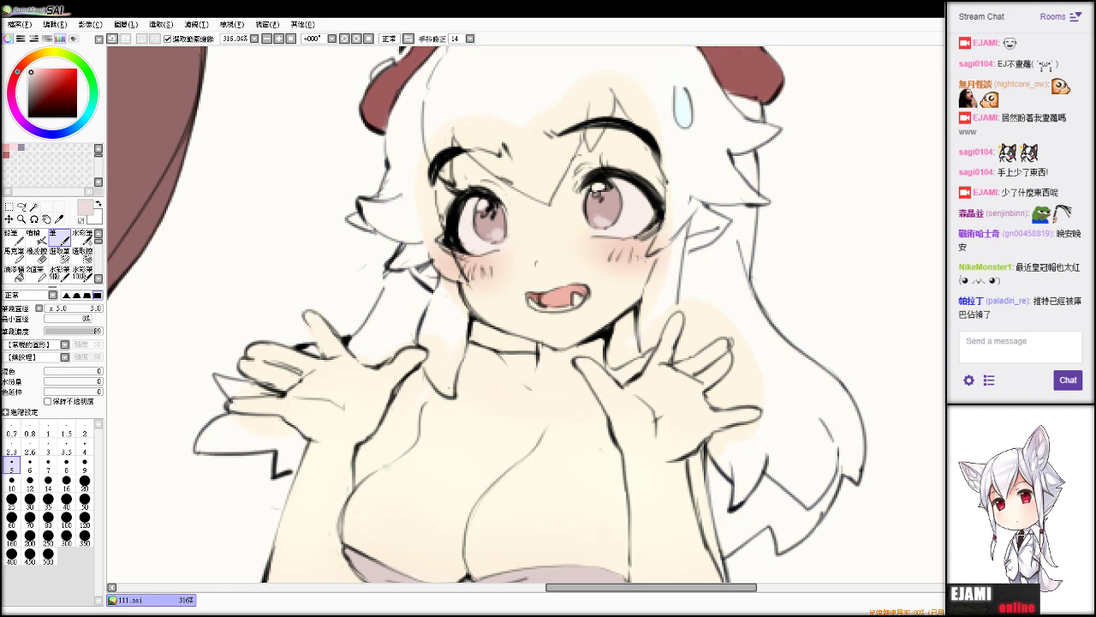
key(e)
drag(366, 205, 411, 229)
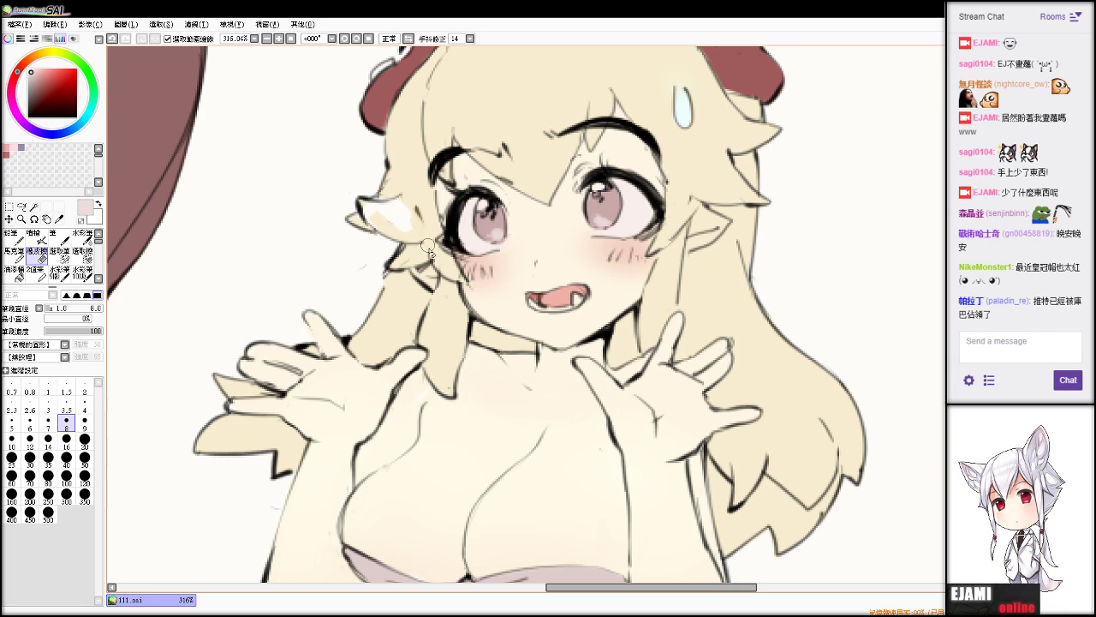
key(ctrl+z)
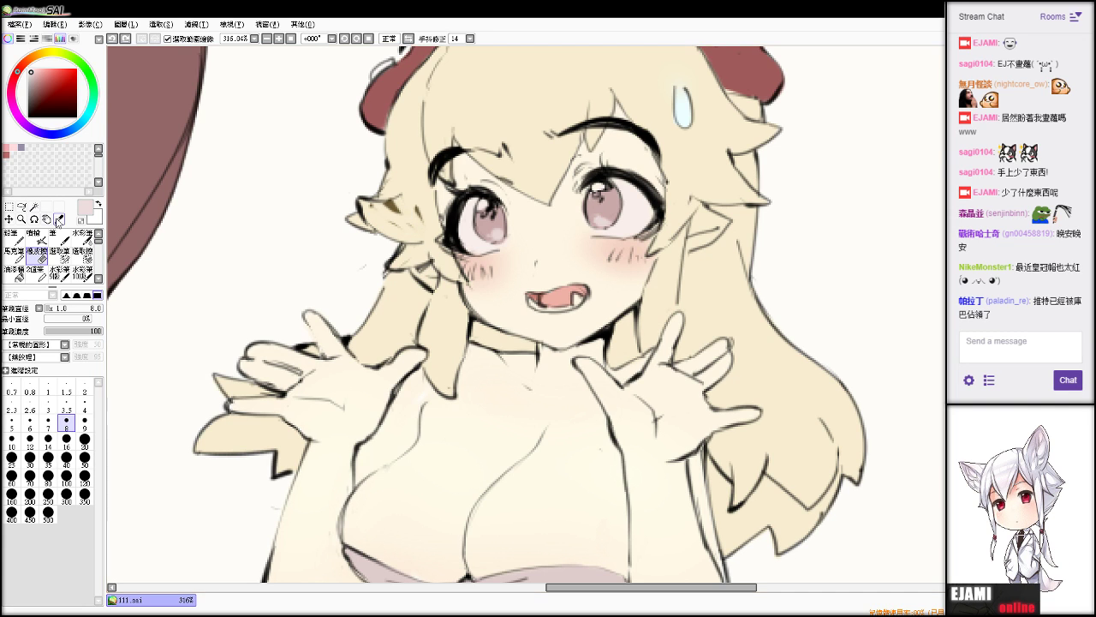
Sample the cream blonde of the hair and refill the hair shape to cover the dark marks beside the ear.
click(60, 219)
click(396, 231)
key(Delete)
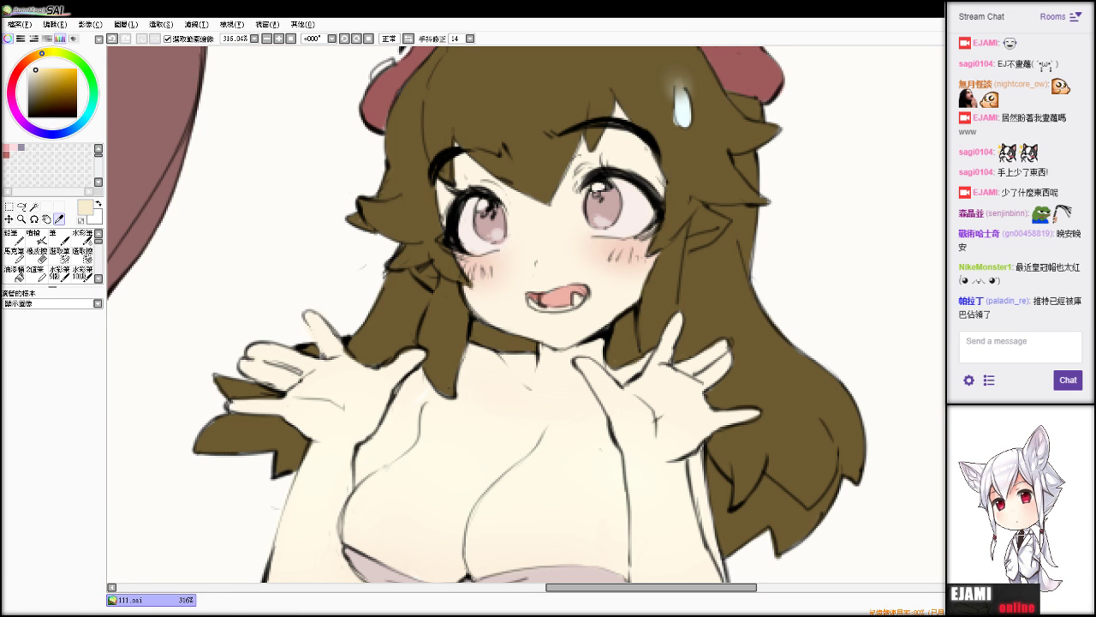
click(21, 276)
click(501, 228)
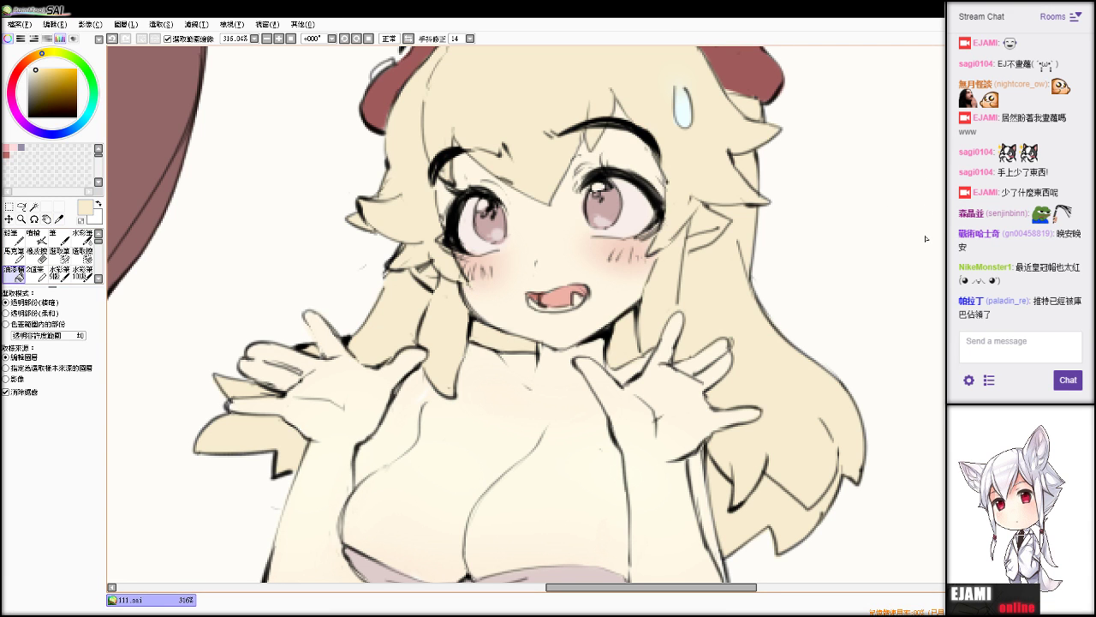
scroll(531, 315, down, 10)
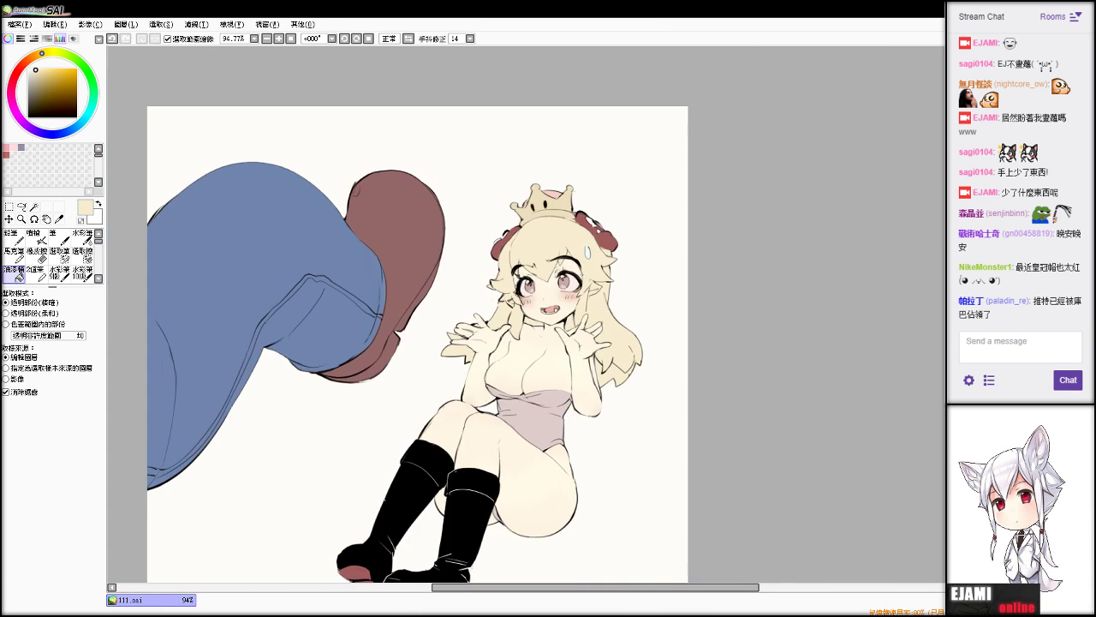
scroll(532, 314, up, 1)
drag(531, 343, 531, 230)
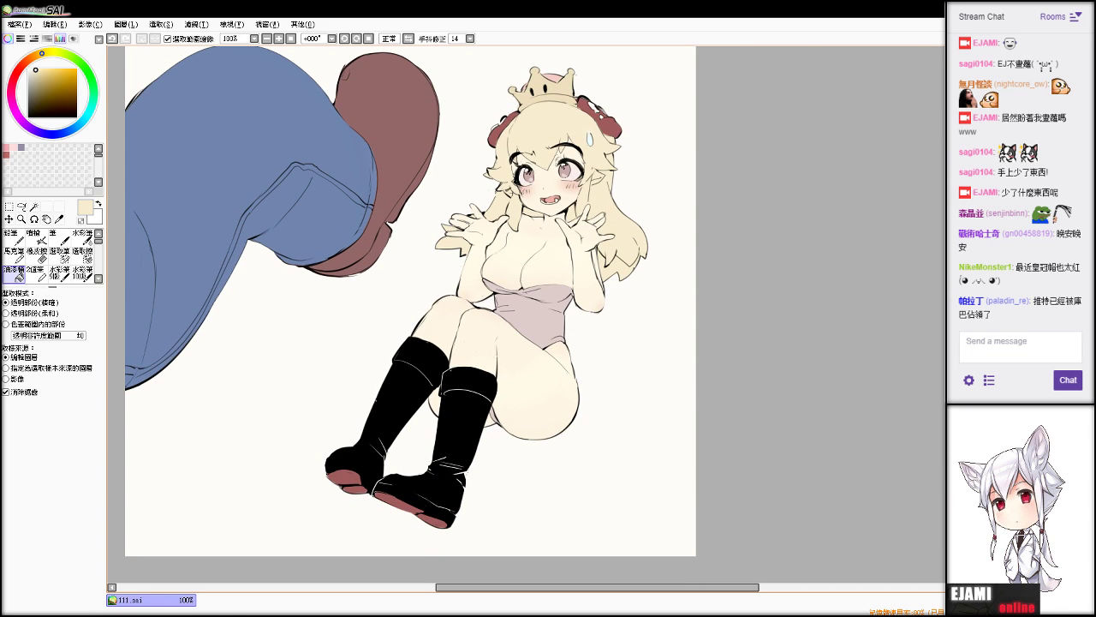
key(alt+Tab)
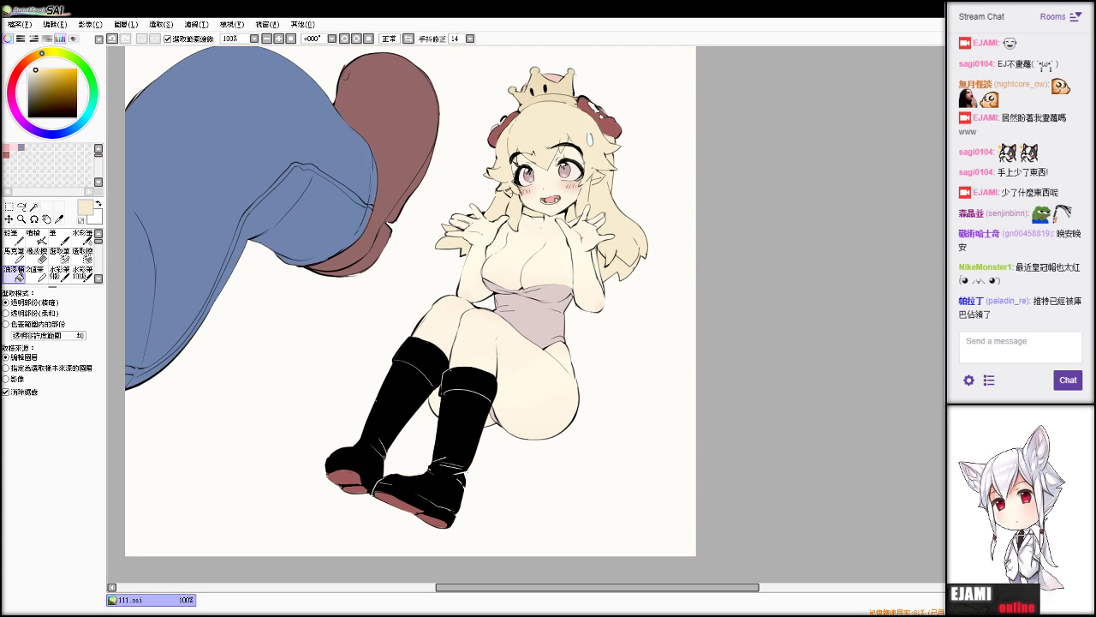
key(alt+Tab)
Sample the girl's skin colour and mix a soft peach-pink shadow tone from it.
key(alt)
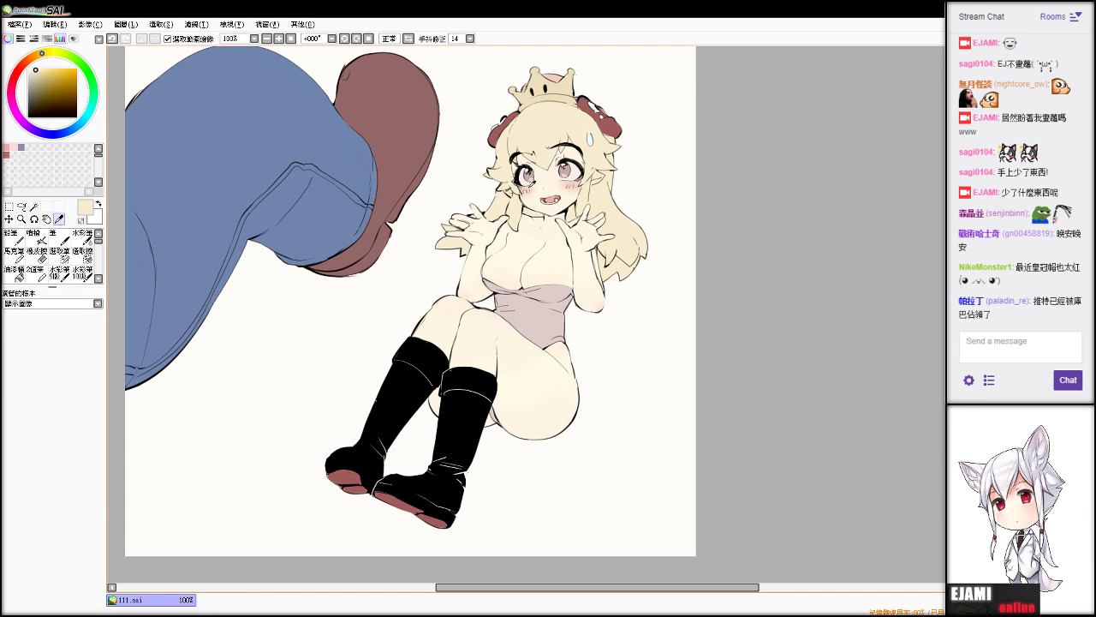
click(512, 248)
click(23, 64)
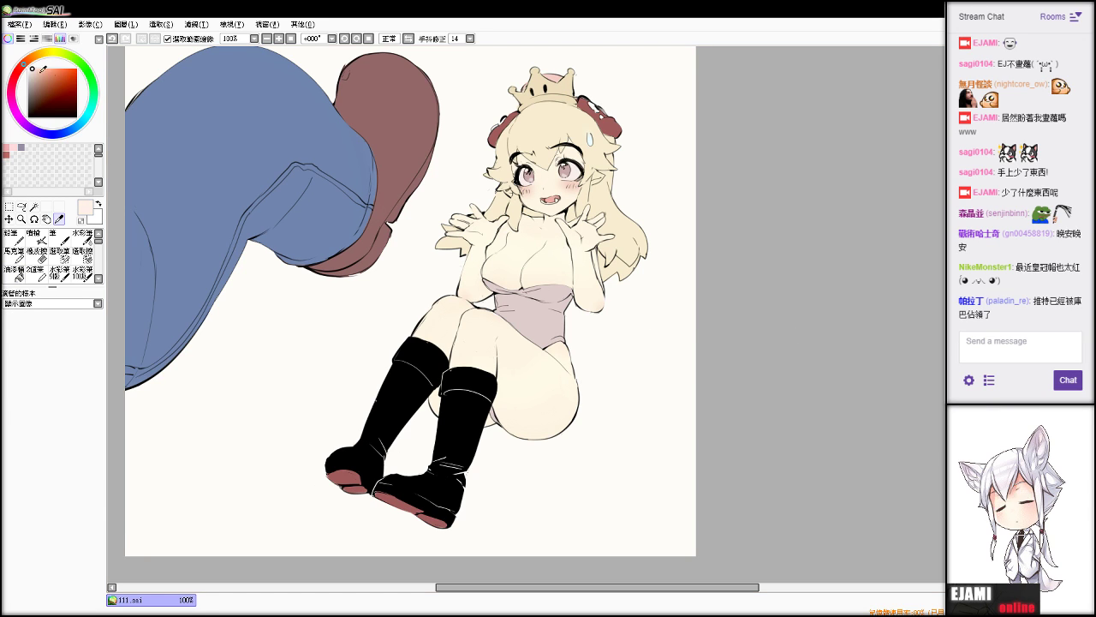
drag(53, 84, 49, 77)
click(31, 242)
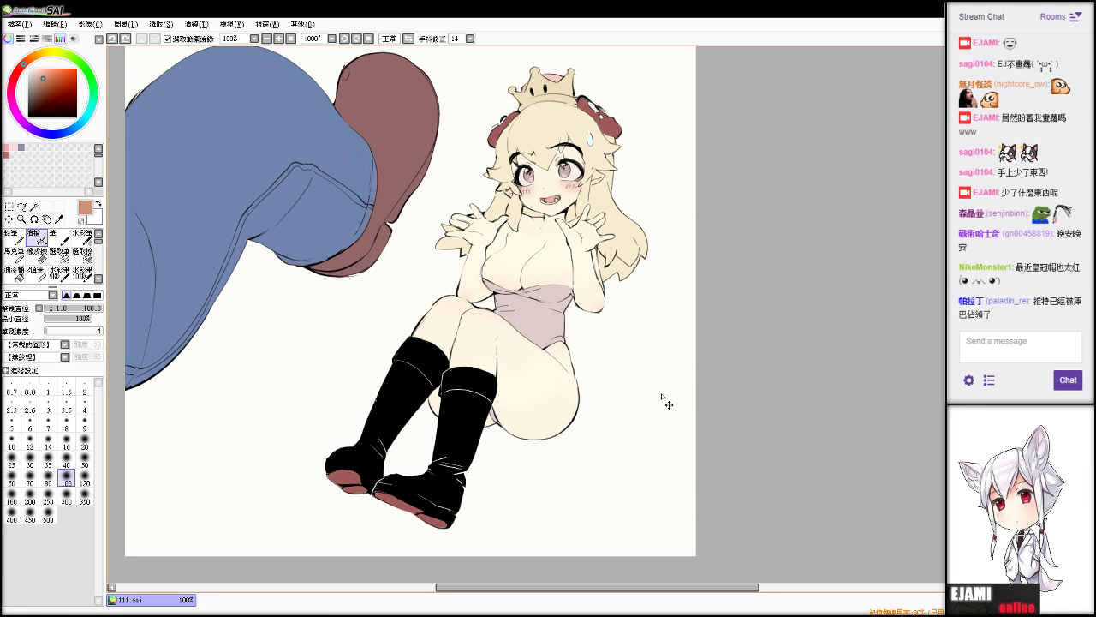
click(52, 78)
click(60, 239)
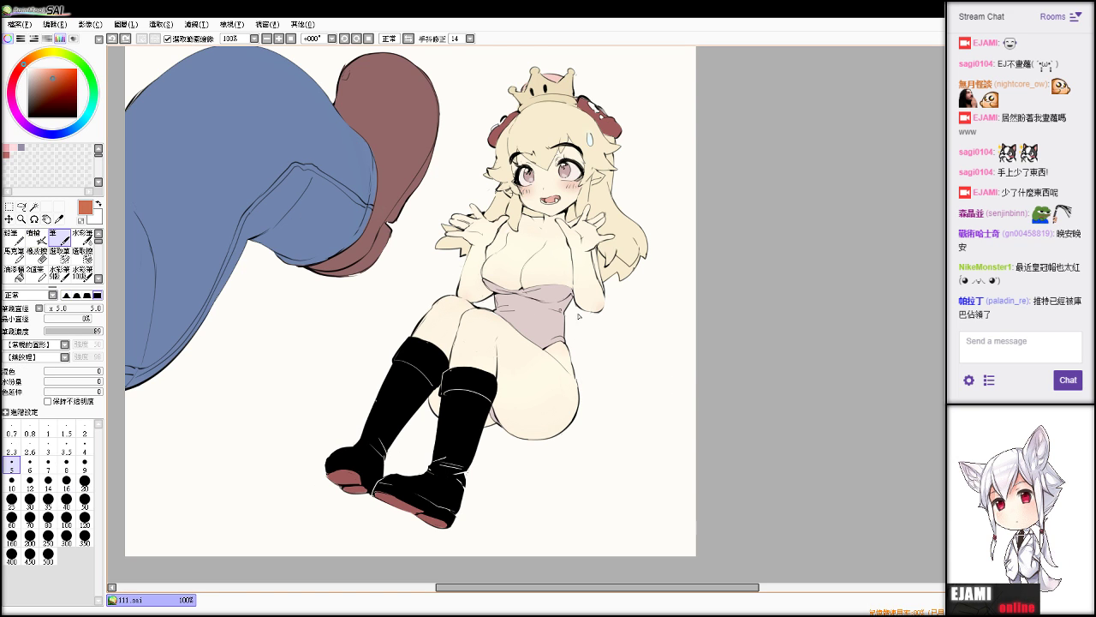
key(ctrl+z)
click(36, 239)
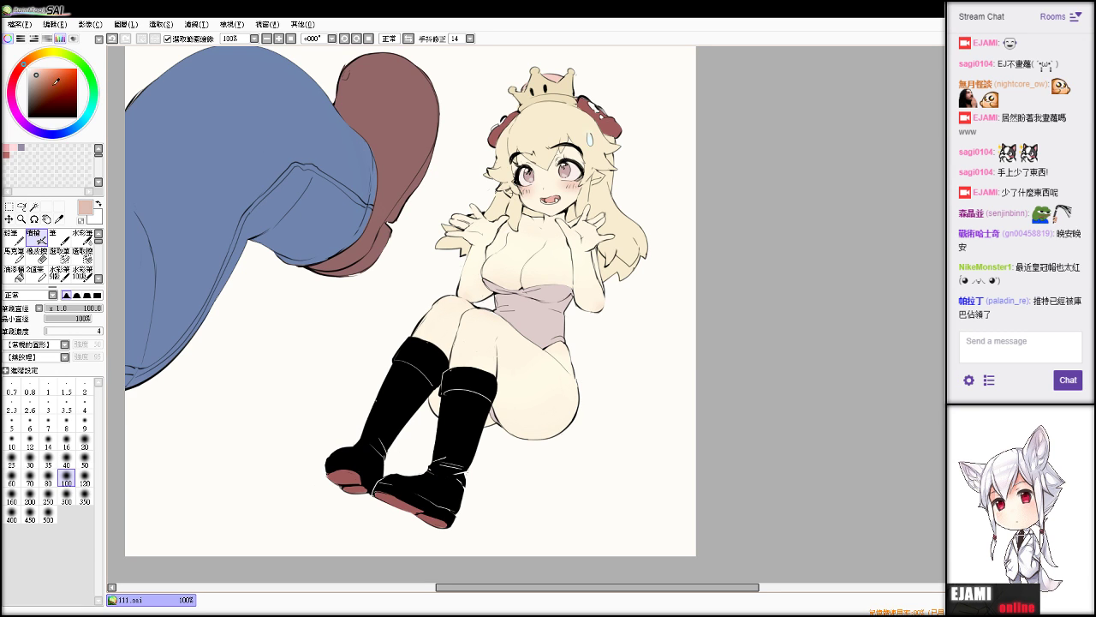
Paint a patch of the shadow tone over the skin behind the boots with the size 70 brush.
key(n)
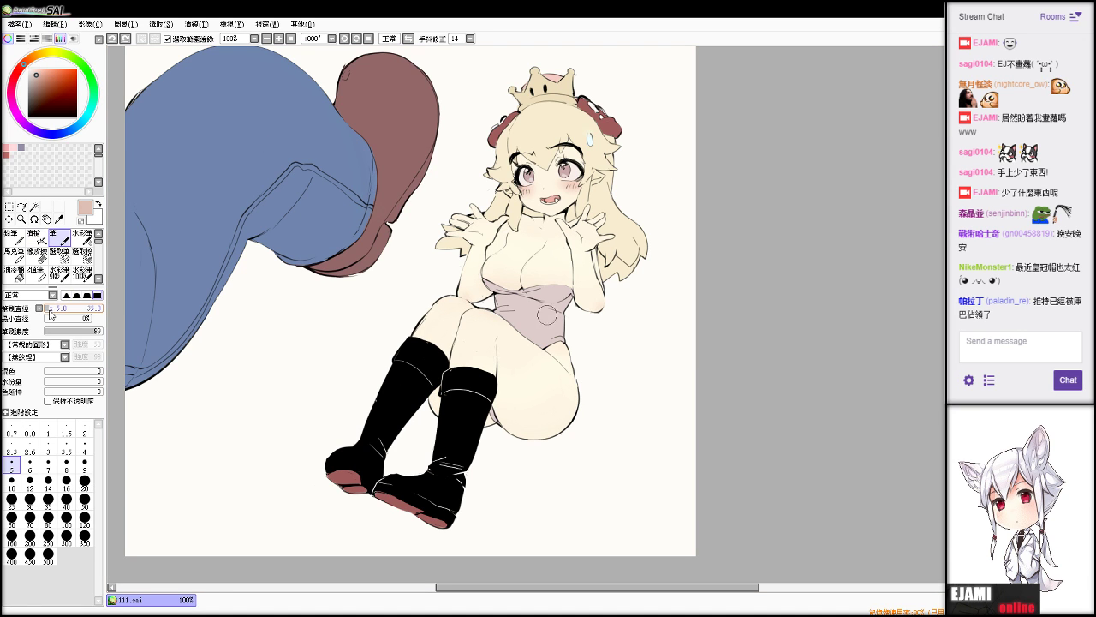
drag(48, 310, 60, 310)
drag(472, 382, 449, 451)
key(ctrl+z)
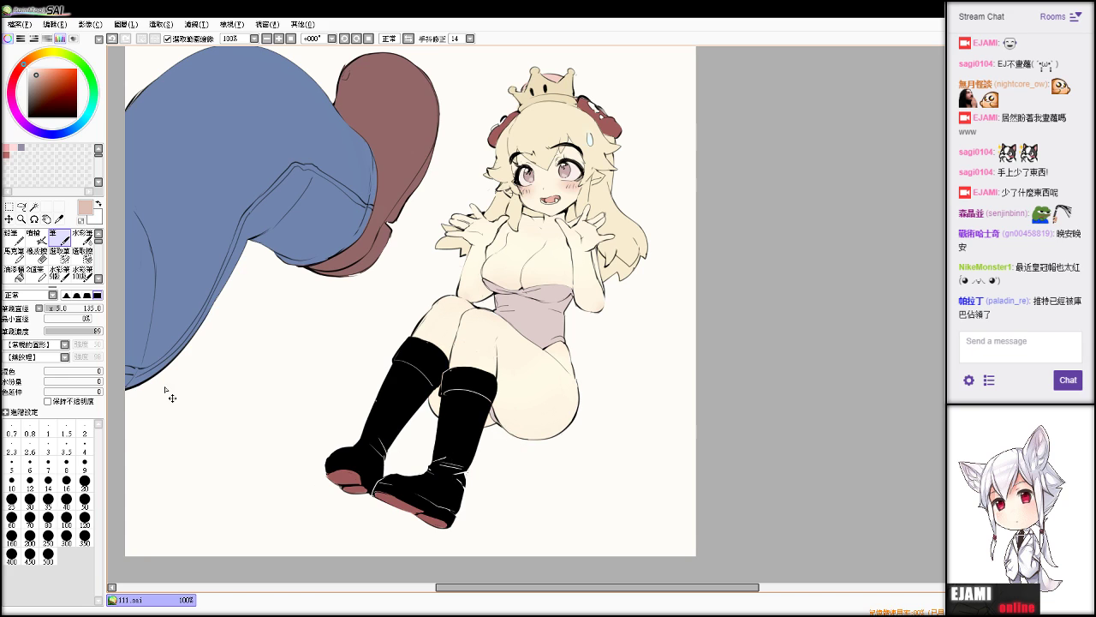
key([)
key([)
key([)
key([)
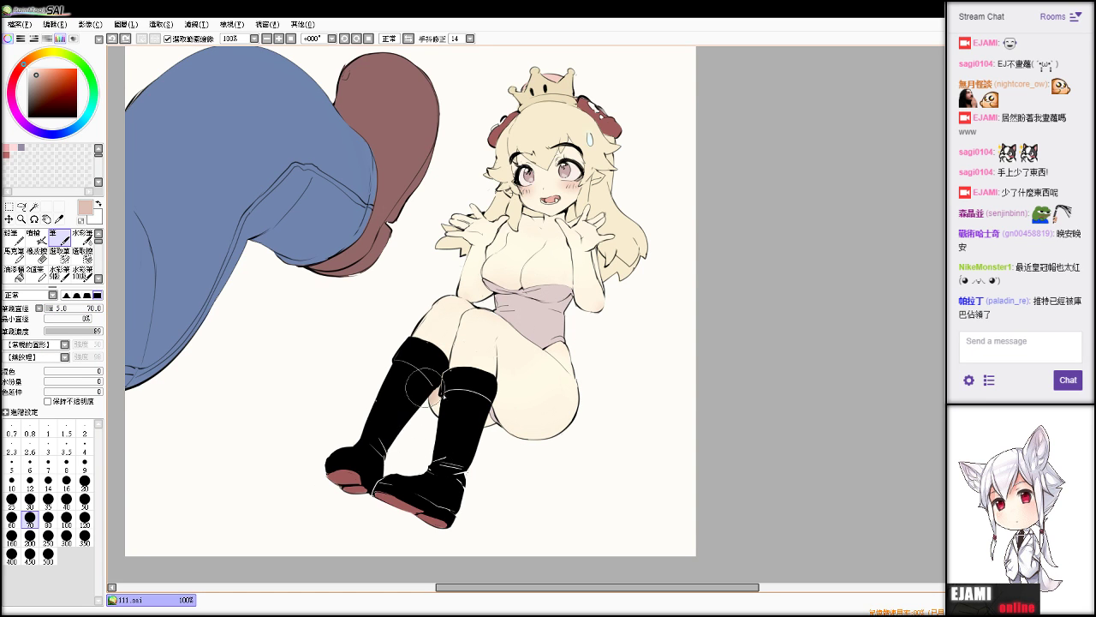
drag(426, 387, 455, 419)
Shift the shadow patch to pale pink with the colour adjustment filter and sample its pure colour from a temporary new image.
click(196, 24)
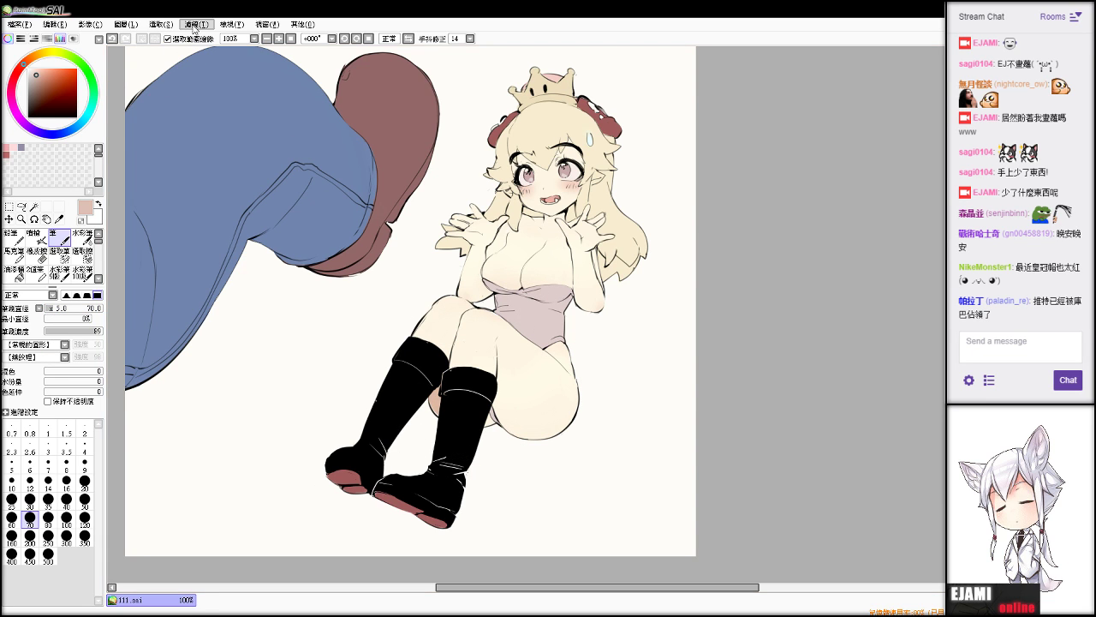
click(224, 42)
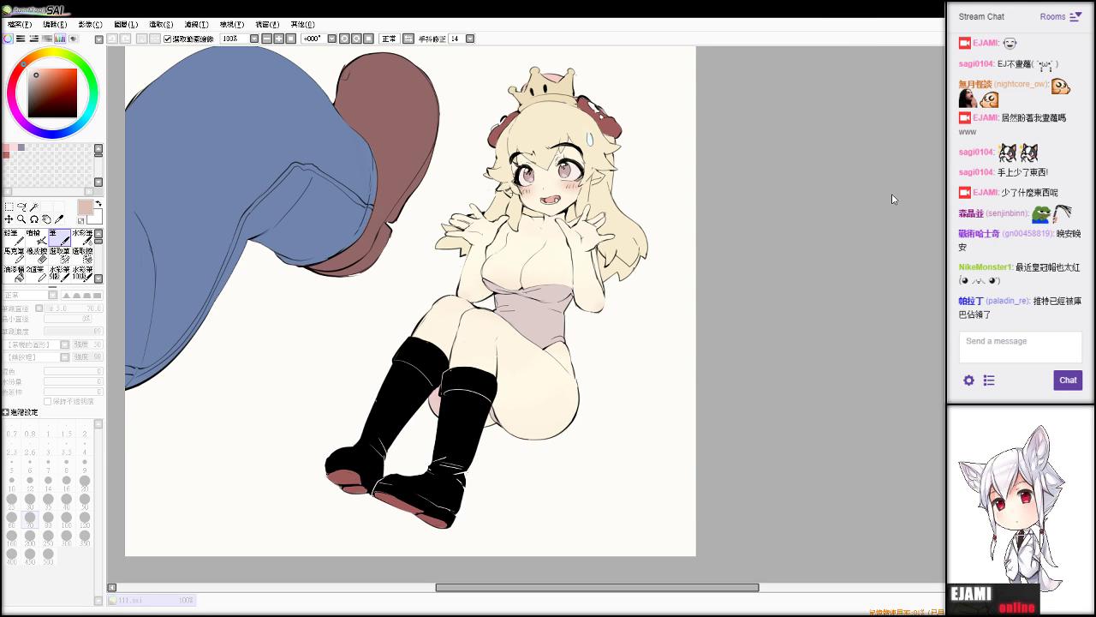
click(20, 24)
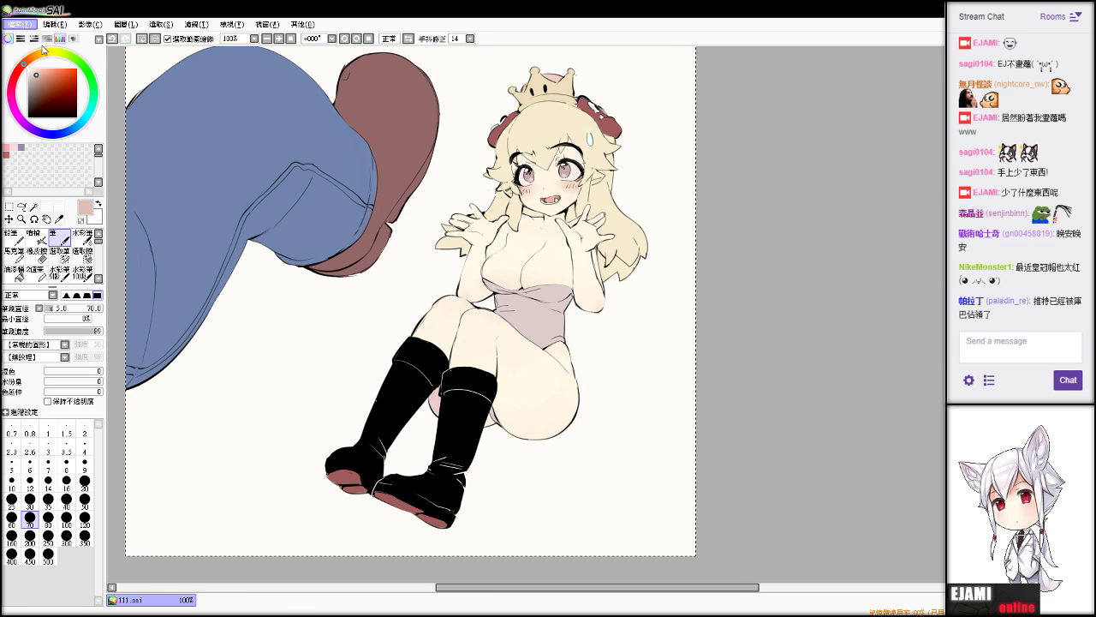
click(49, 60)
key(alt)
click(546, 296)
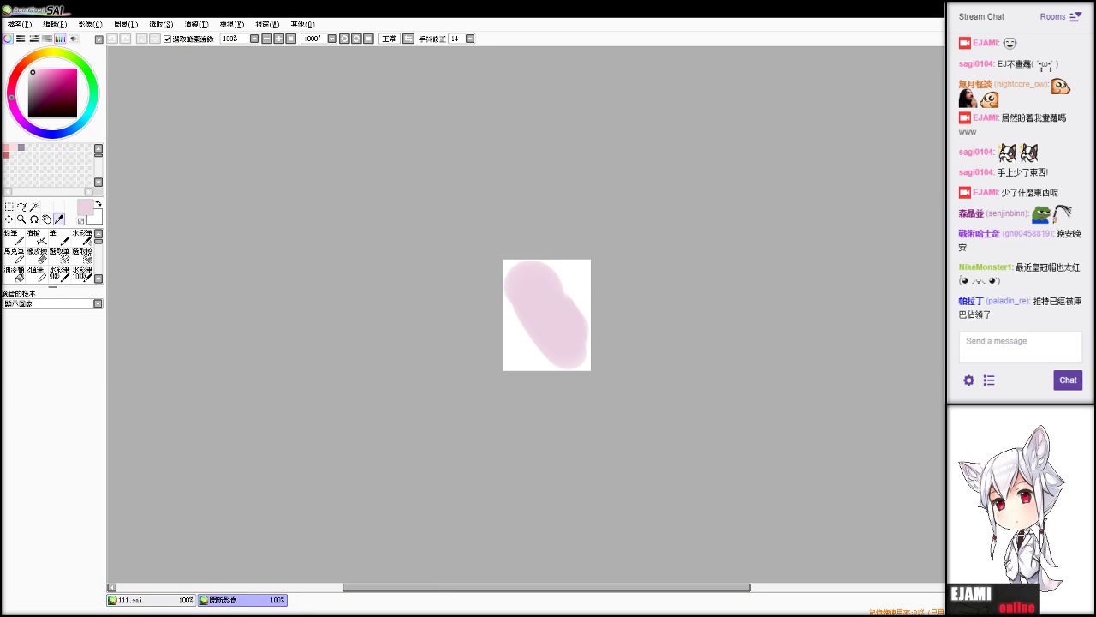
key(ctrl+w)
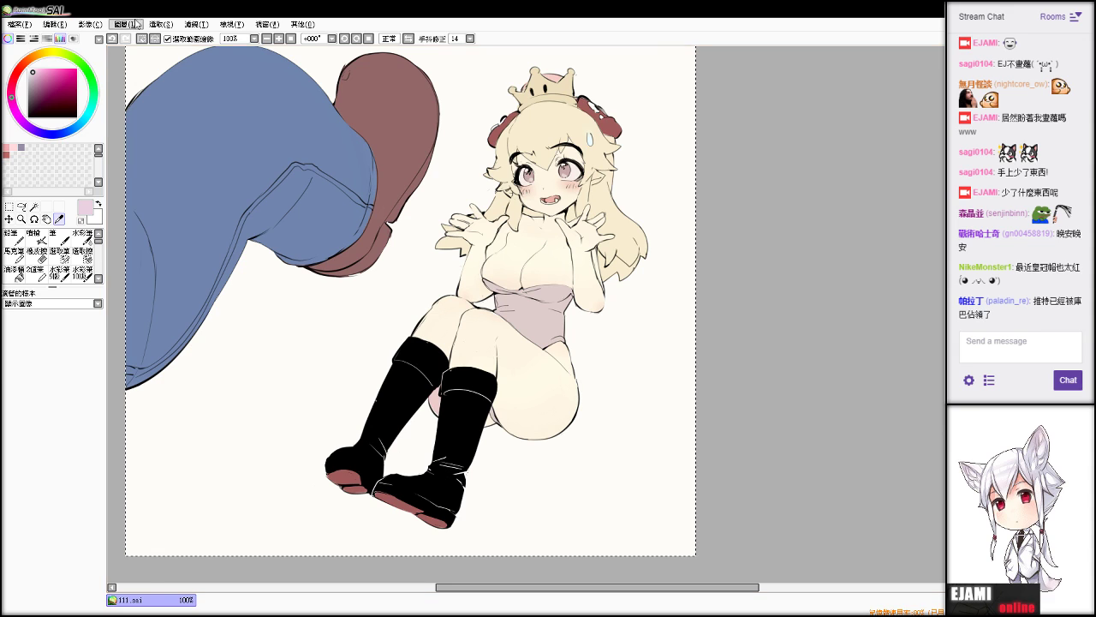
Clear the selection and paint pale pink shadows on the knee and along the hip with the size 10 brush.
click(161, 24)
click(166, 39)
key(v)
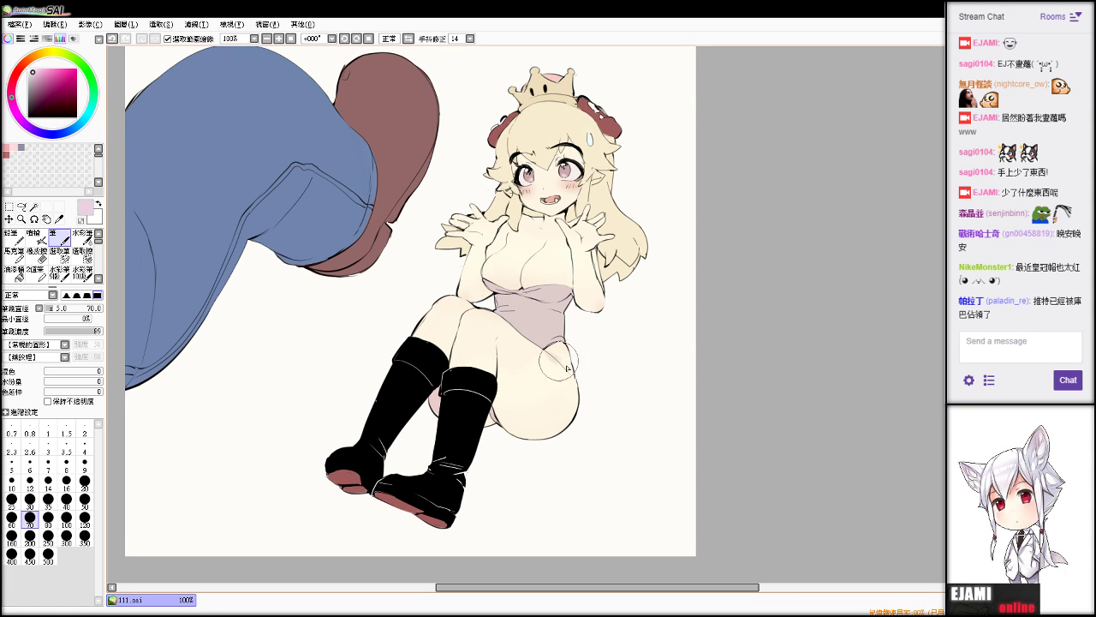
key(bracketleft)
key(bracketleft)
key(bracketleft)
key(bracketleft)
key(bracketleft)
key(bracketleft)
key(bracketleft)
key(bracketleft)
key(bracketleft)
key(bracketleft)
key(bracketleft)
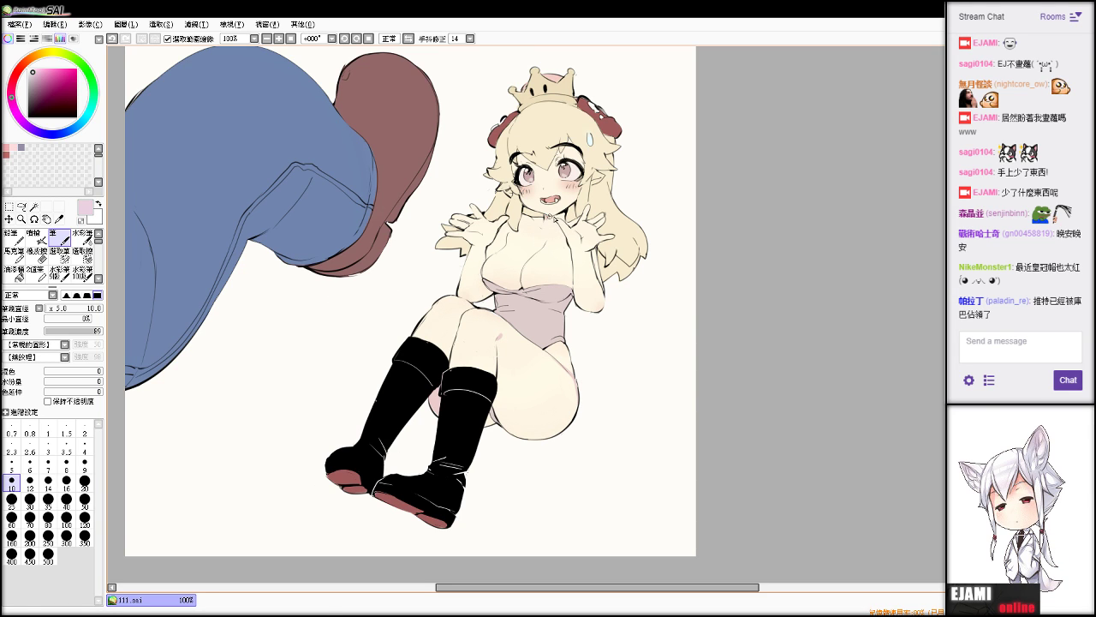
Shade the neck and collarbones beneath the chin in pale pink, refining with the size 8 eraser and a soft size 26 brush.
key(ctrl+z)
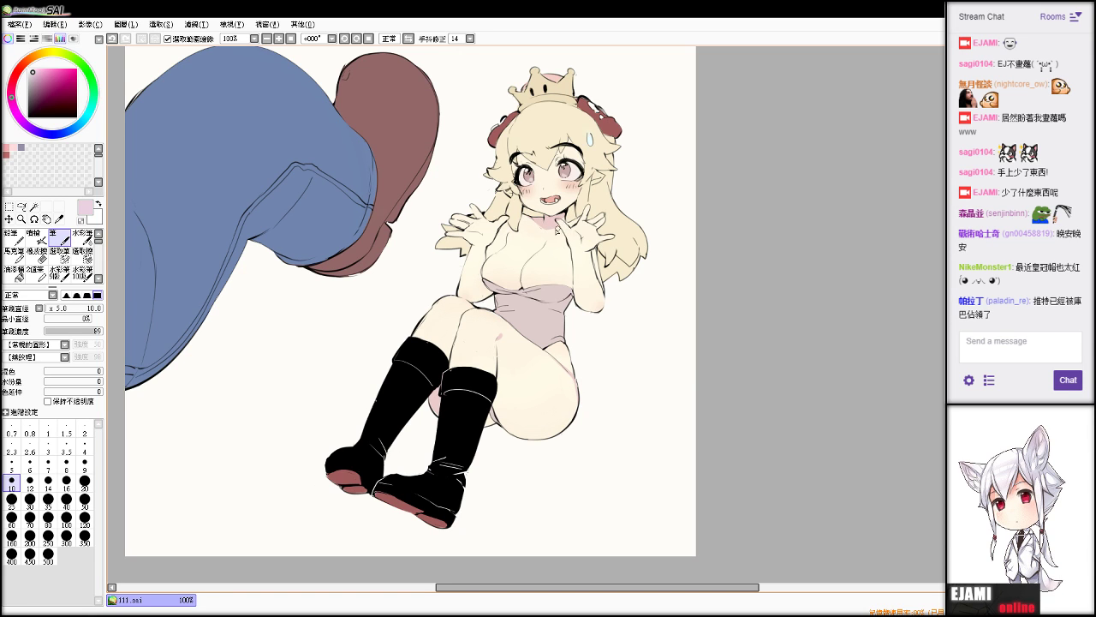
key(c)
key(e)
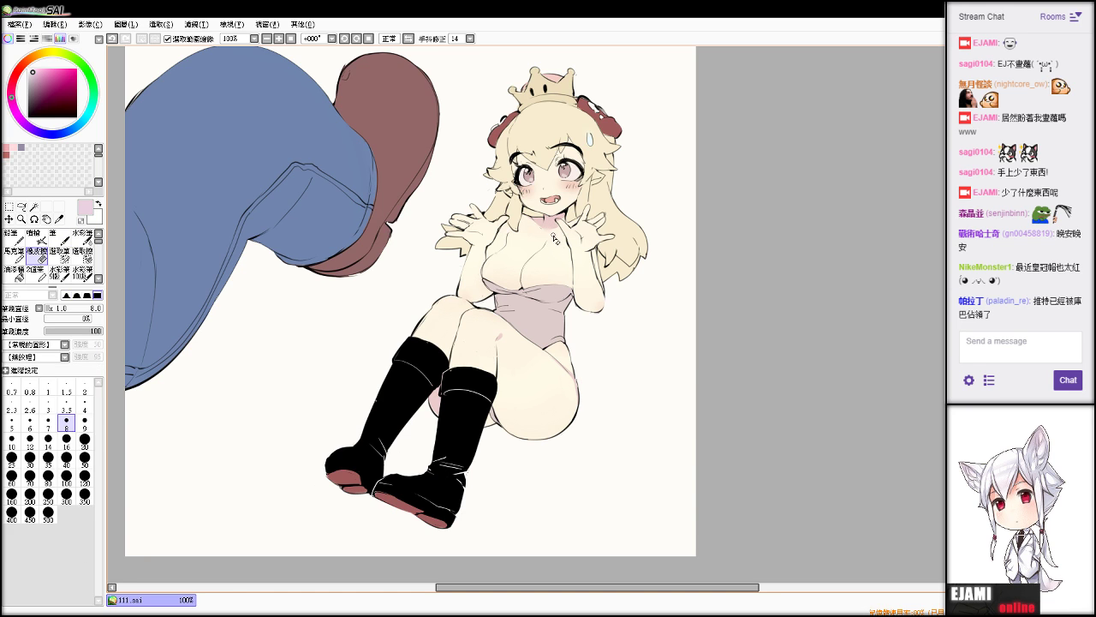
key(v)
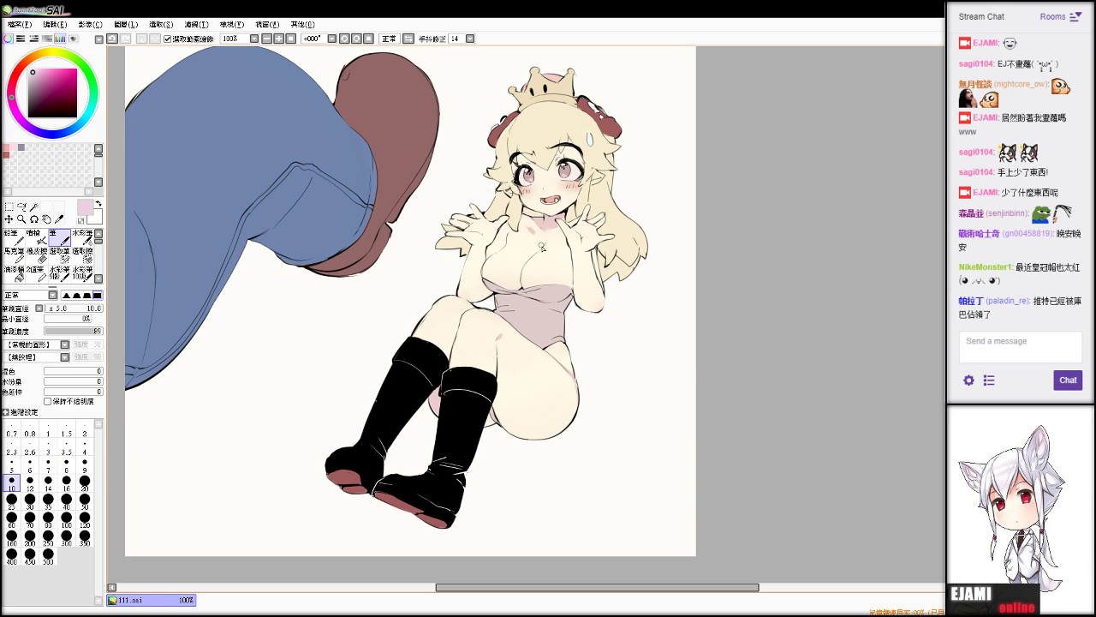
key(b)
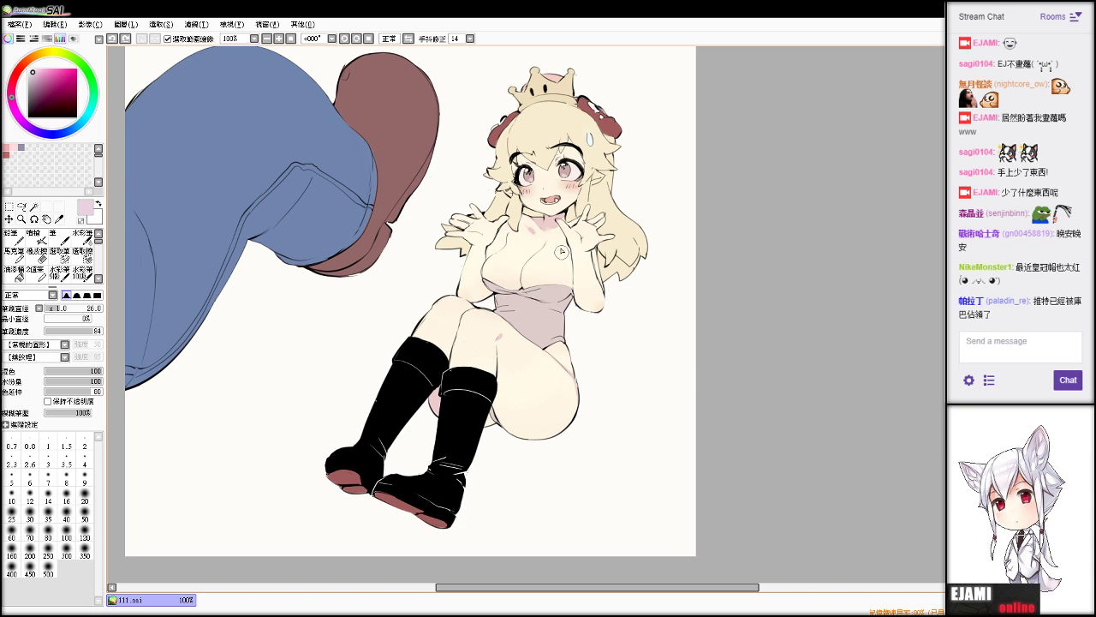
key(e)
key(n)
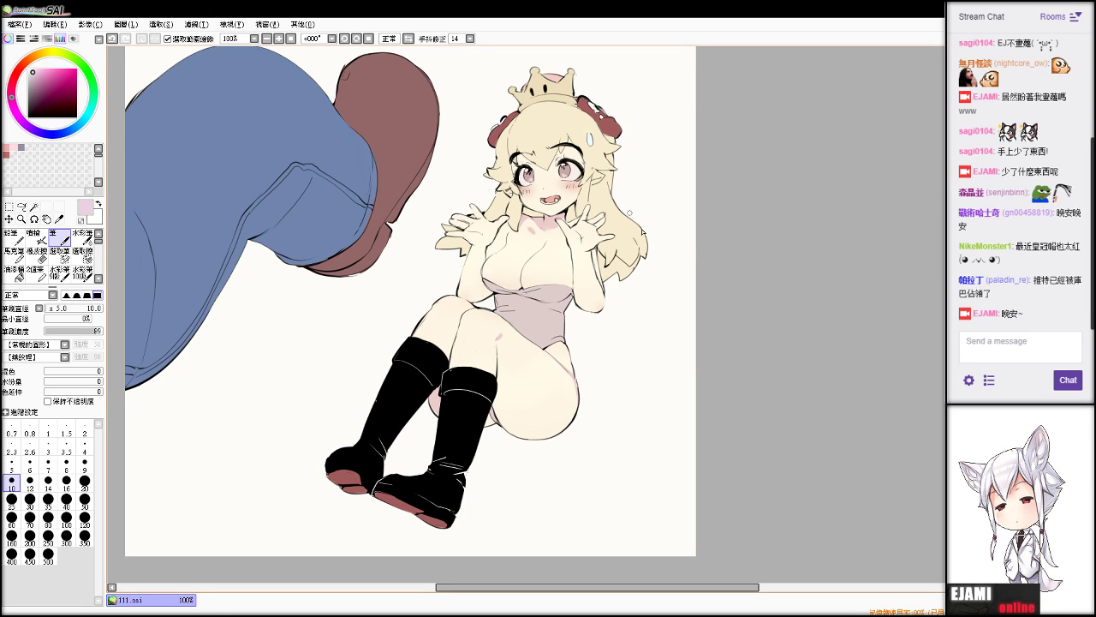
Paint small pale pink shadows on both wrists below the raised hands with the size 10 brush.
scroll(786, 243, up, 4)
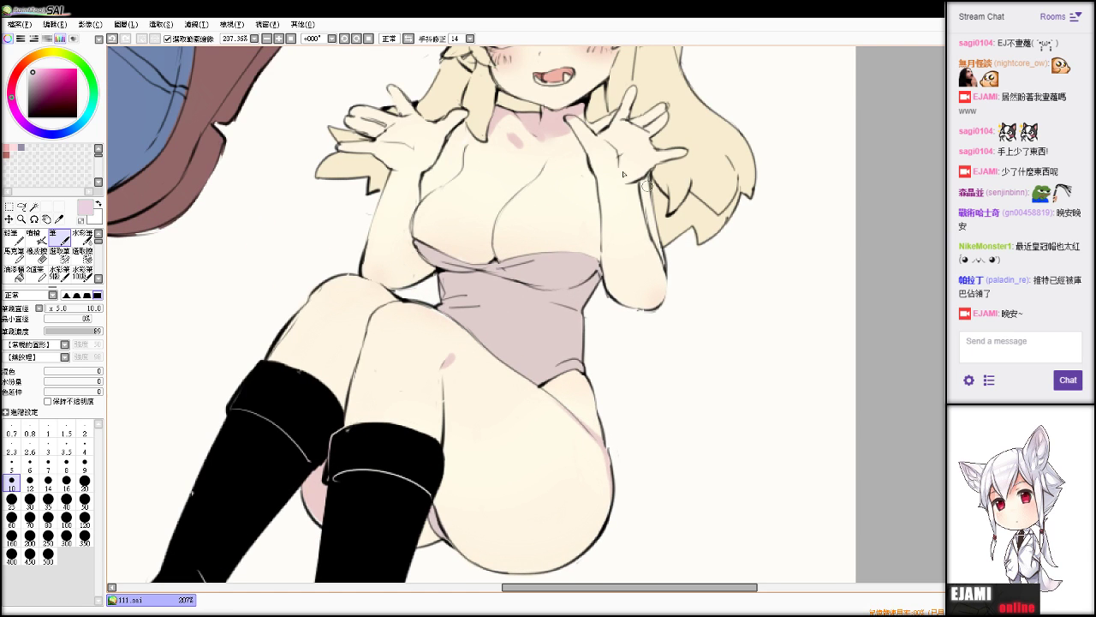
key(e)
key(b)
drag(635, 184, 638, 215)
key(ctrl+z)
key(ctrl+z)
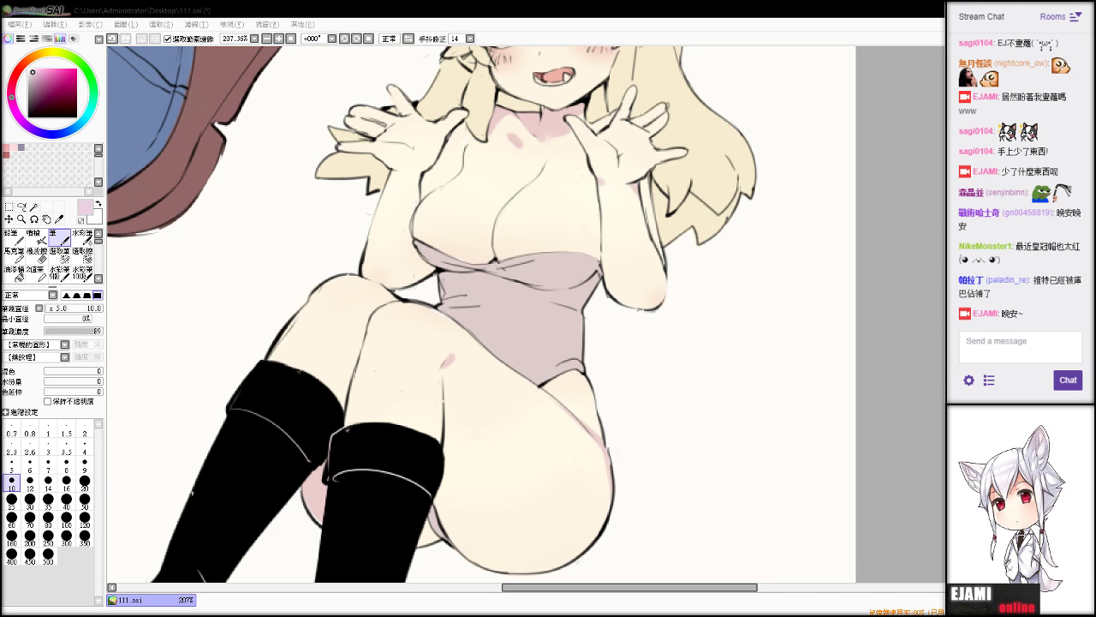
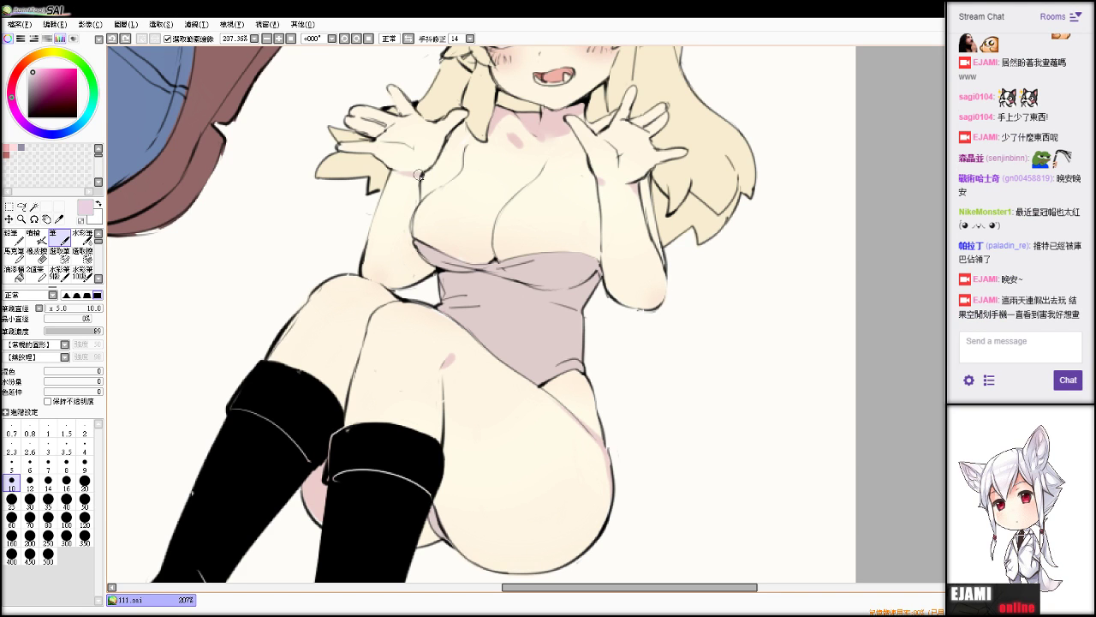
drag(419, 175, 408, 175)
Try a shadow stroke beneath the bust, undo it, and add a small pale pink shadow to the raised palm.
drag(467, 182, 400, 295)
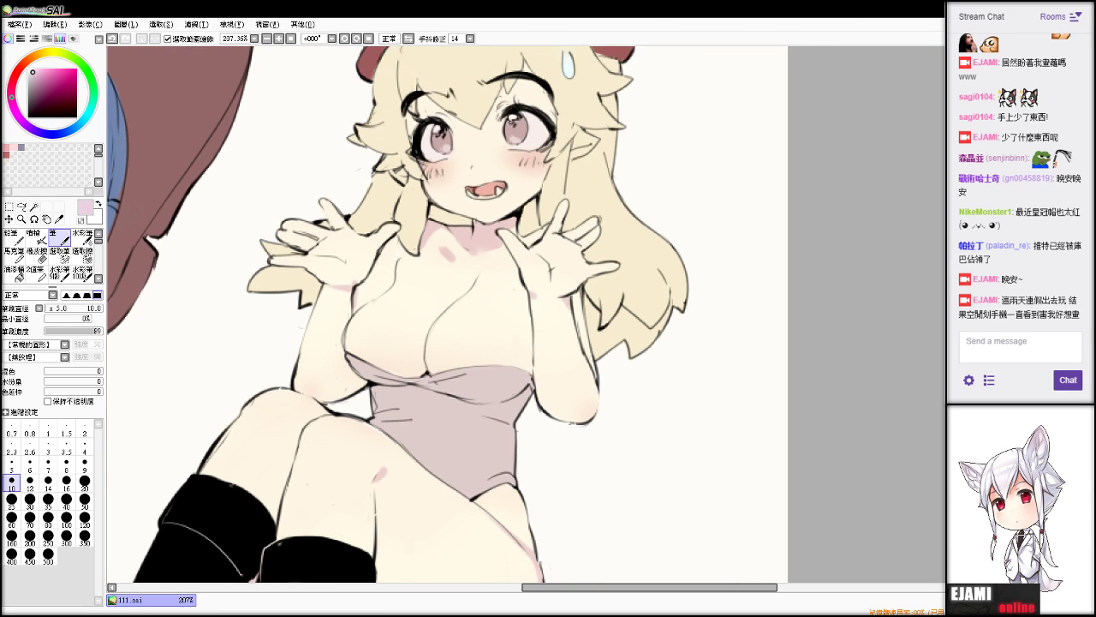
drag(348, 350, 405, 378)
key(ctrl+z)
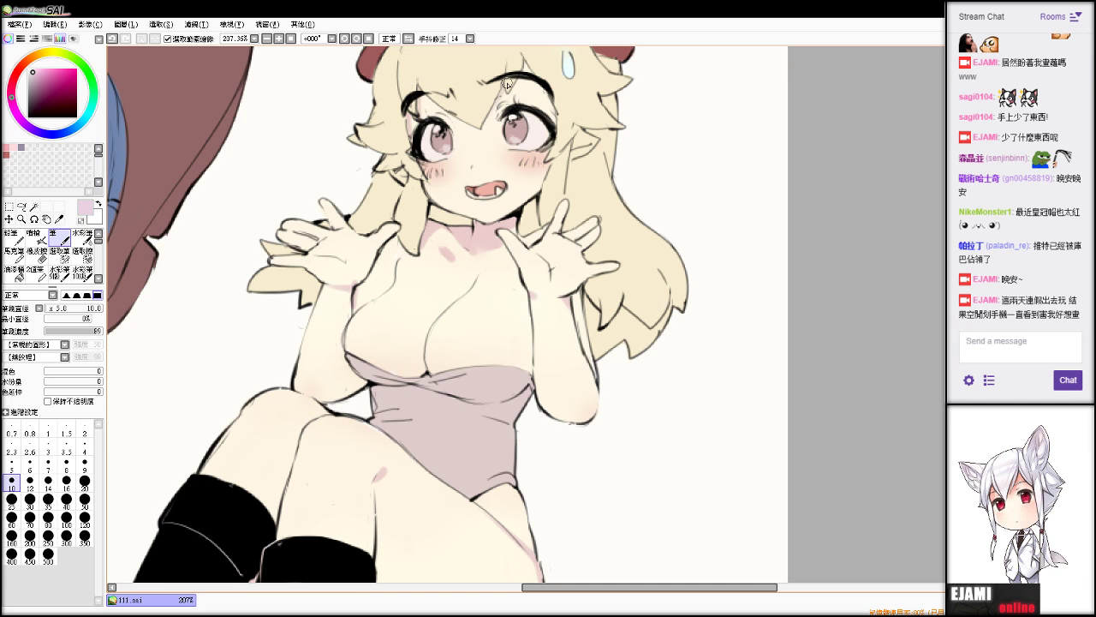
scroll(526, 315, up, 8)
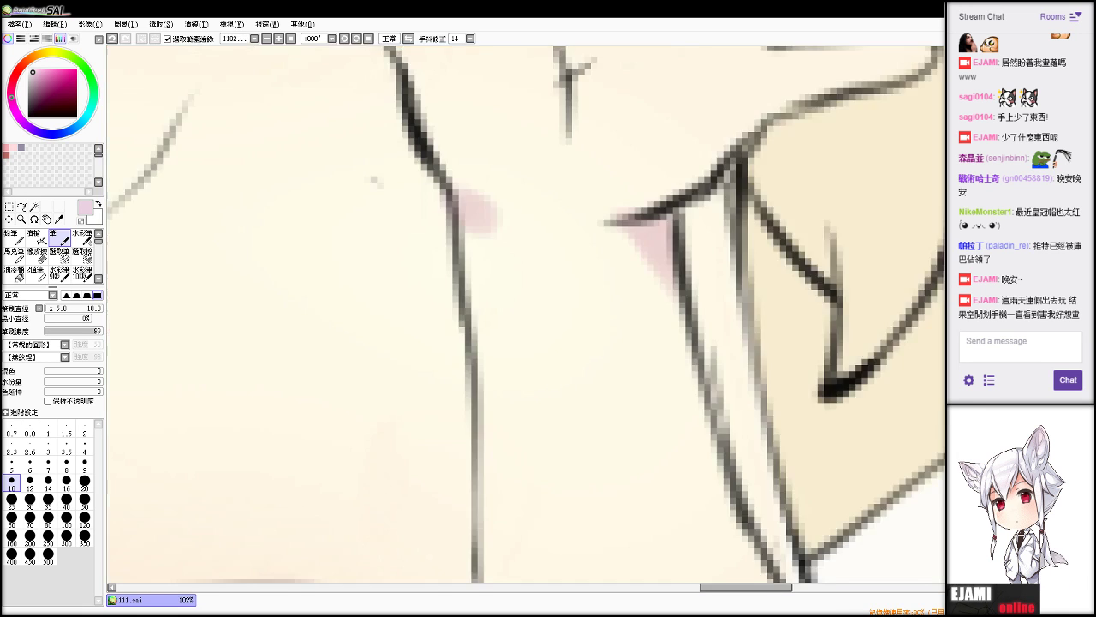
scroll(526, 315, down, 12)
scroll(526, 315, up, 4)
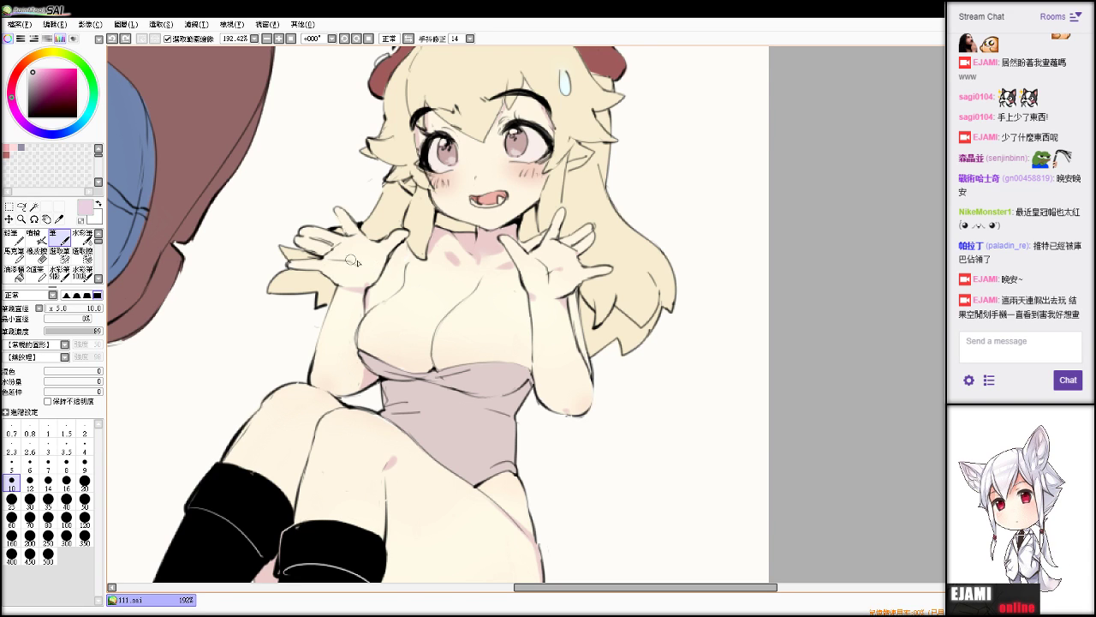
drag(365, 255, 376, 267)
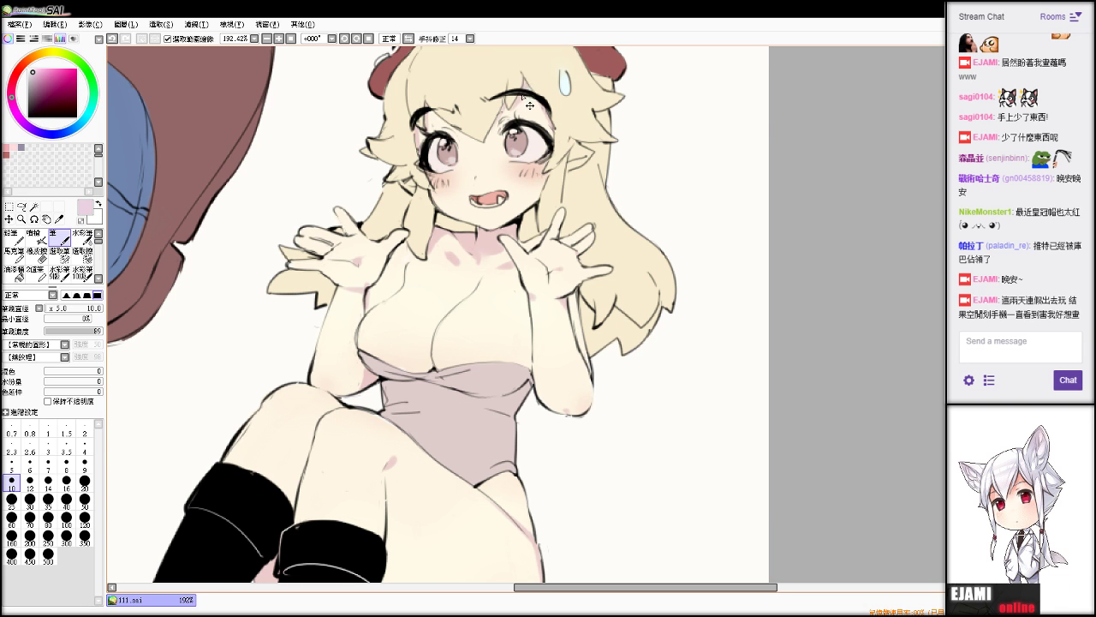
Paint pale pink shading on the knees with the size 10 brush and soften it with the size 26 blending brush.
scroll(569, 261, down, 8)
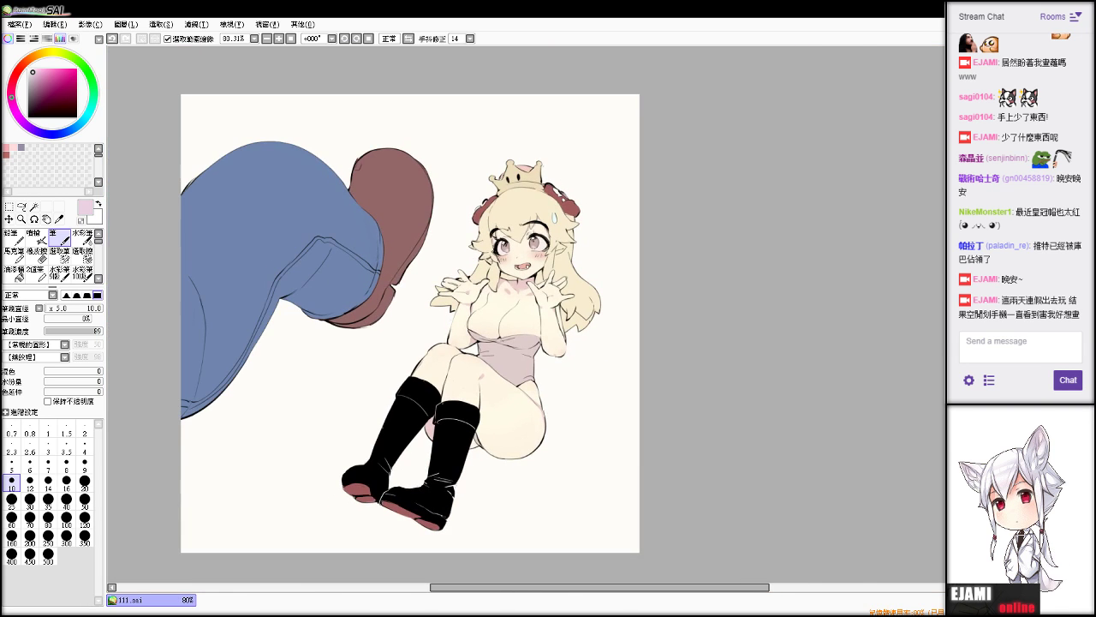
scroll(569, 261, up, 4)
scroll(569, 262, down, 1)
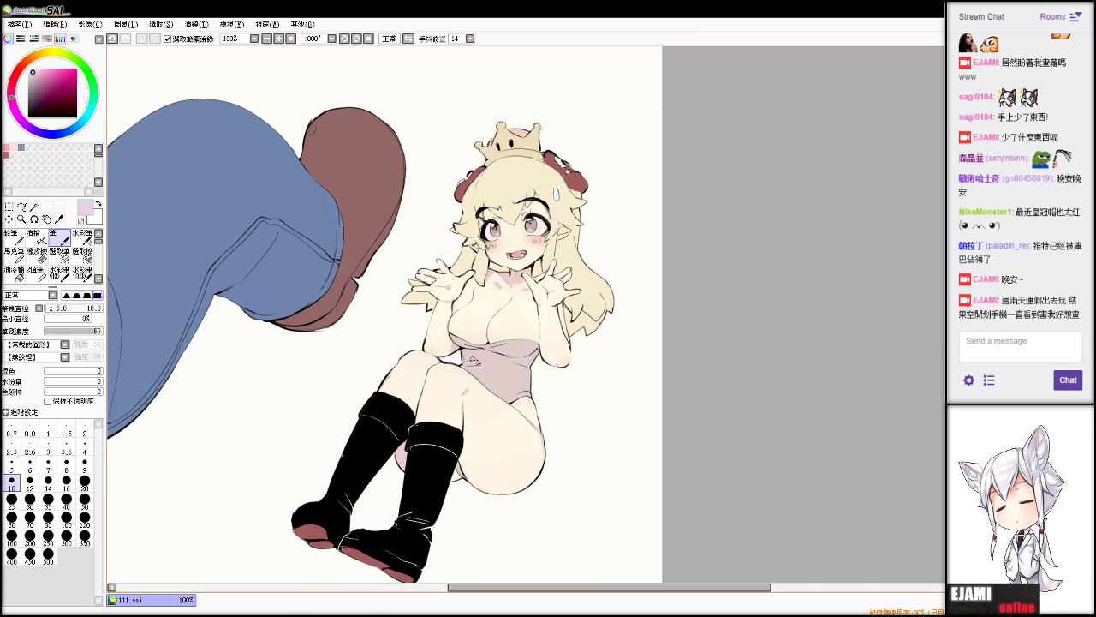
key(c)
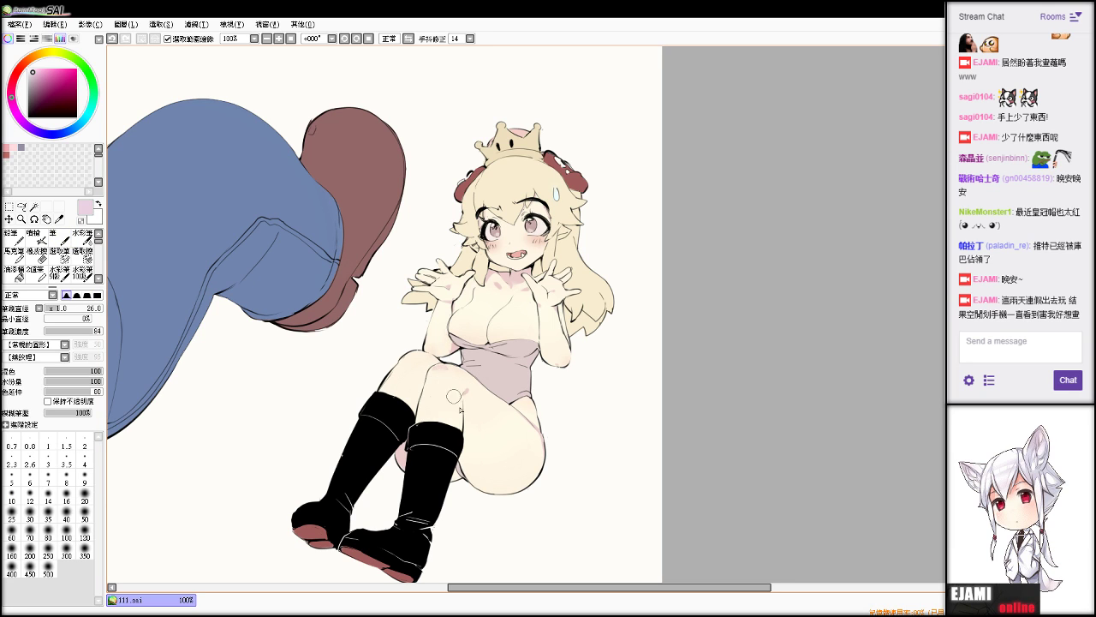
key(n)
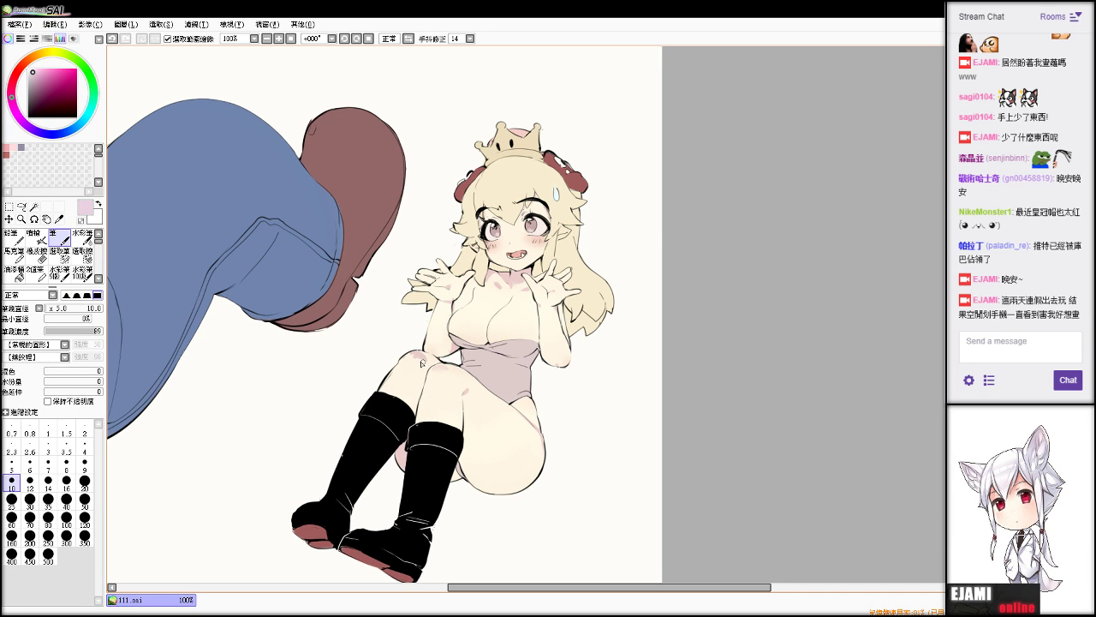
key(c)
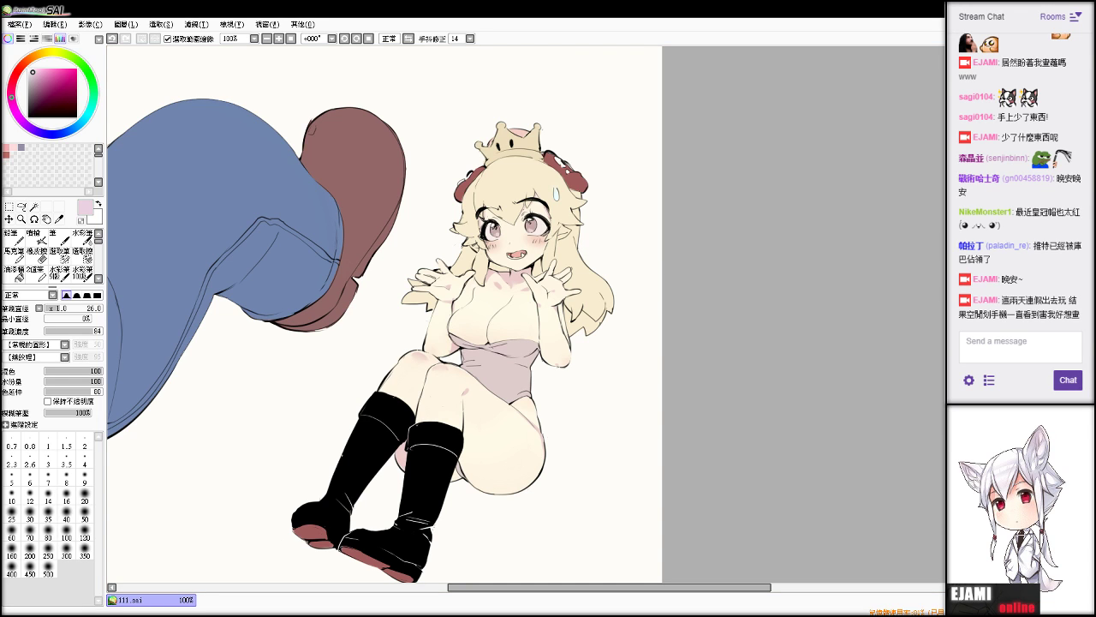
Shade the neck beneath the chin and the gap in the hair below the ear, trimming with the size 8 eraser.
key(n)
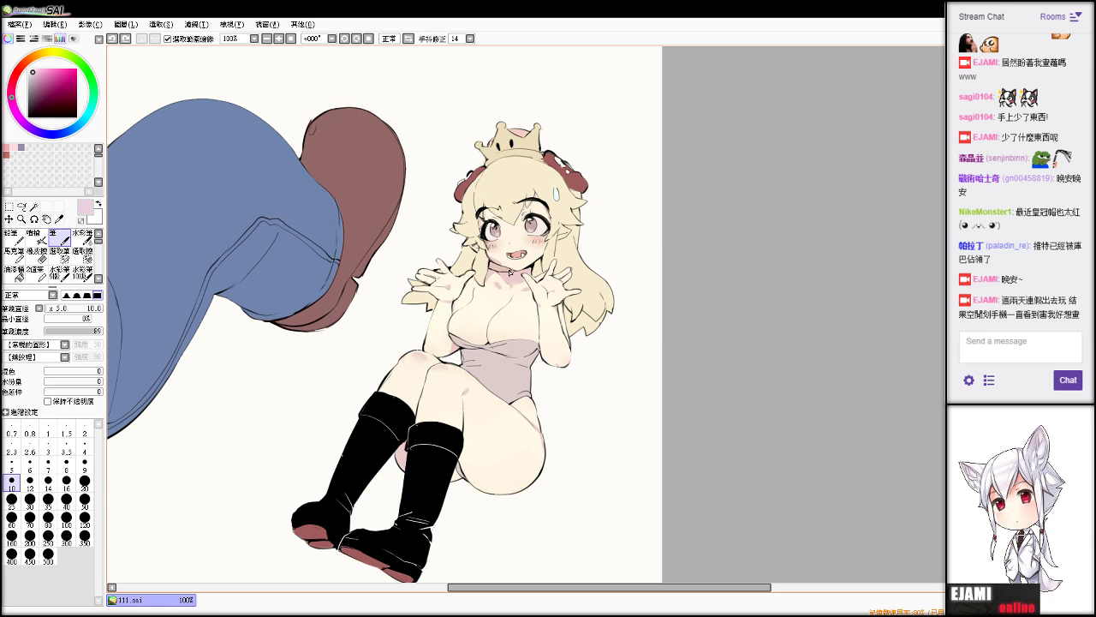
key(e)
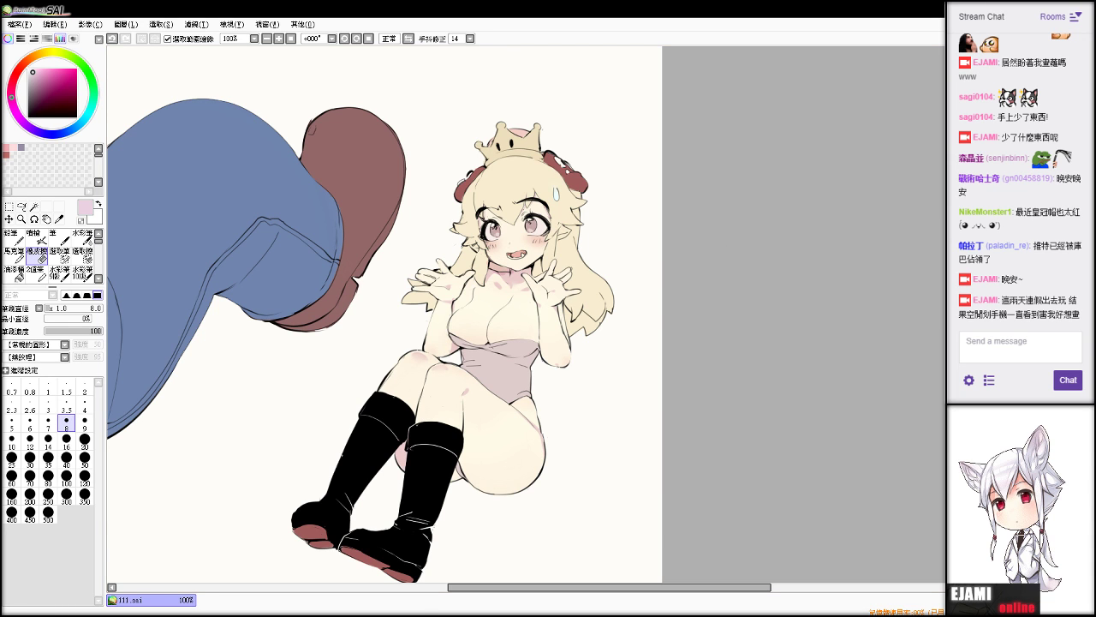
scroll(530, 219, up, 3)
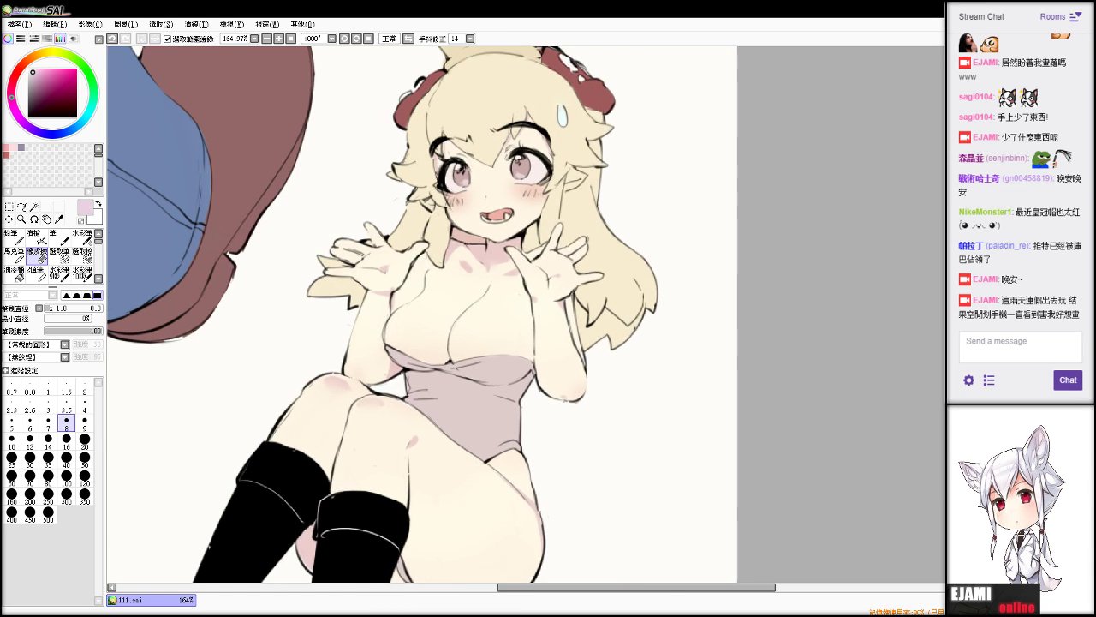
key(n)
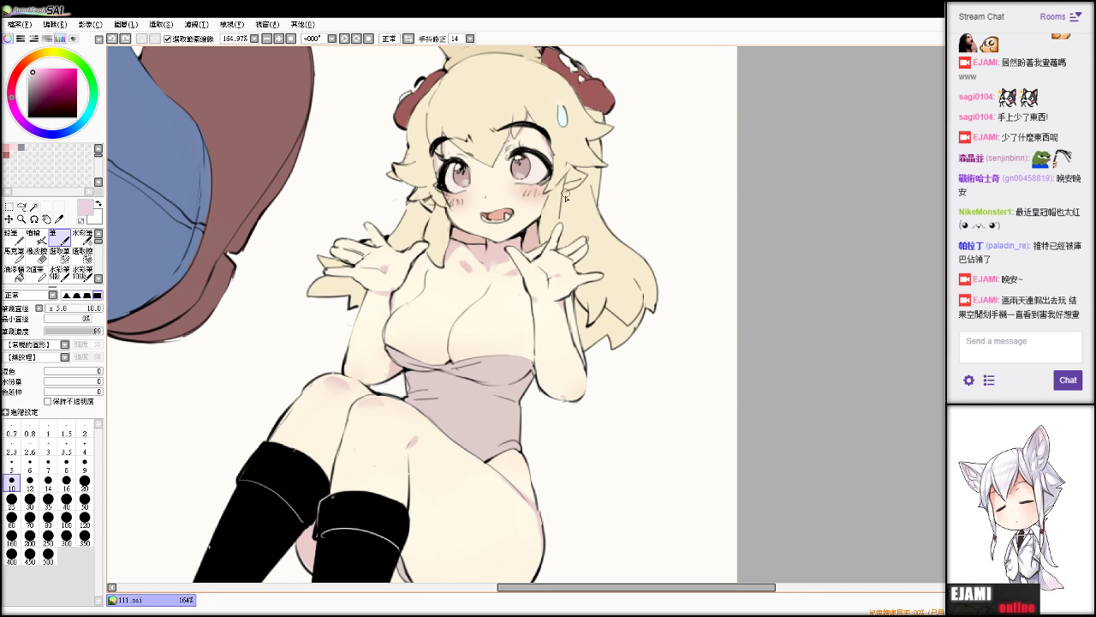
key(e)
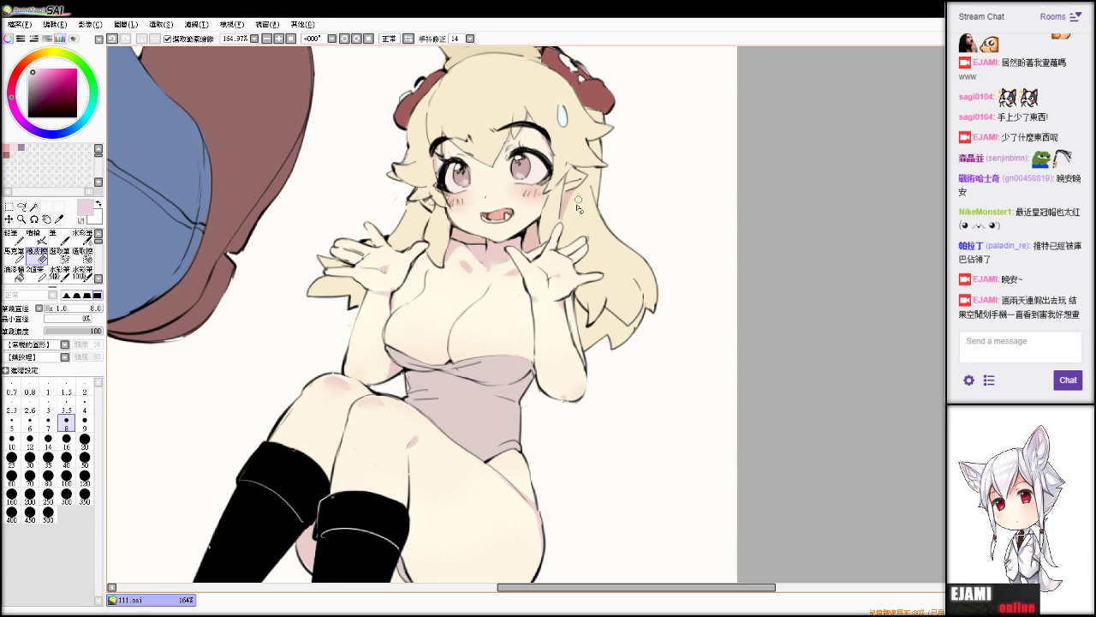
key(n)
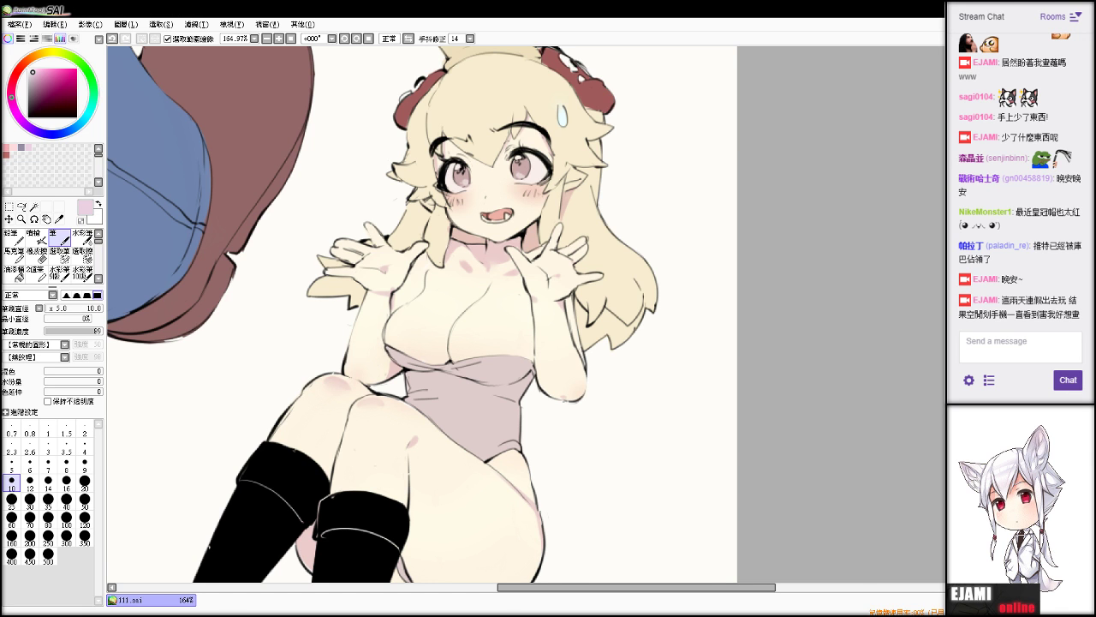
Erase the hair colour from inside both pointed ears with the size 8 eraser.
scroll(545, 314, up, 3)
drag(450, 103, 573, 440)
key(e)
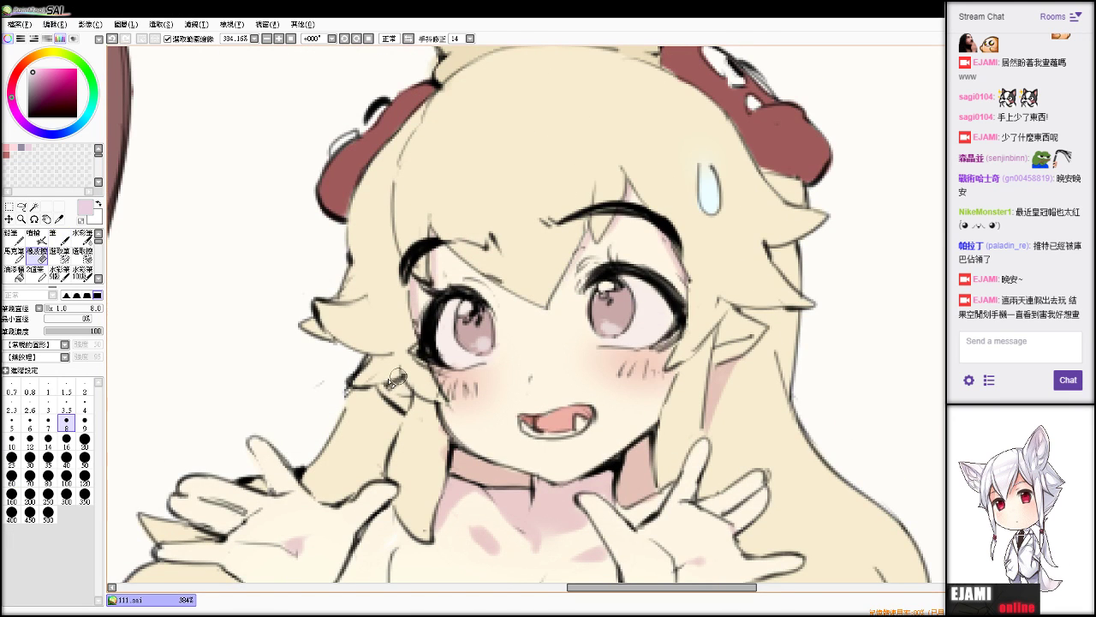
mouse_move(390, 387)
mouse_down()
mouse_move(402, 397)
mouse_move(392, 393)
mouse_up()
mouse_move(727, 317)
mouse_down()
mouse_move(720, 356)
mouse_move(748, 334)
mouse_up()
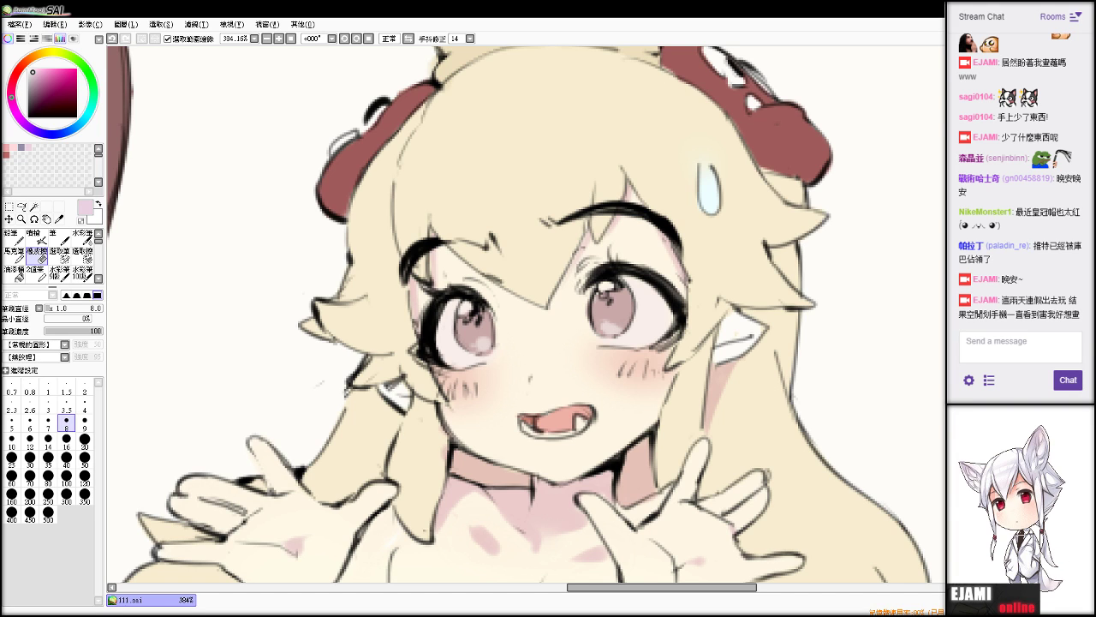
Hide the blush and shadows, fill both ears with the sampled flat skin colour, and show the blush and shadows again.
key(ctrl+z)
key(ctrl+z)
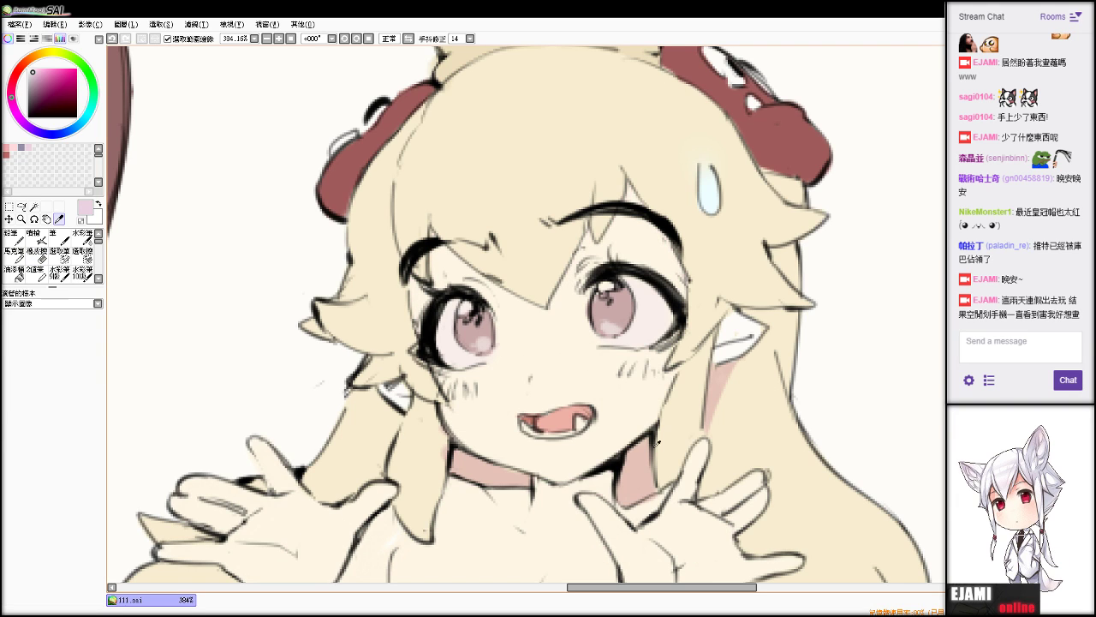
alt+click(562, 511)
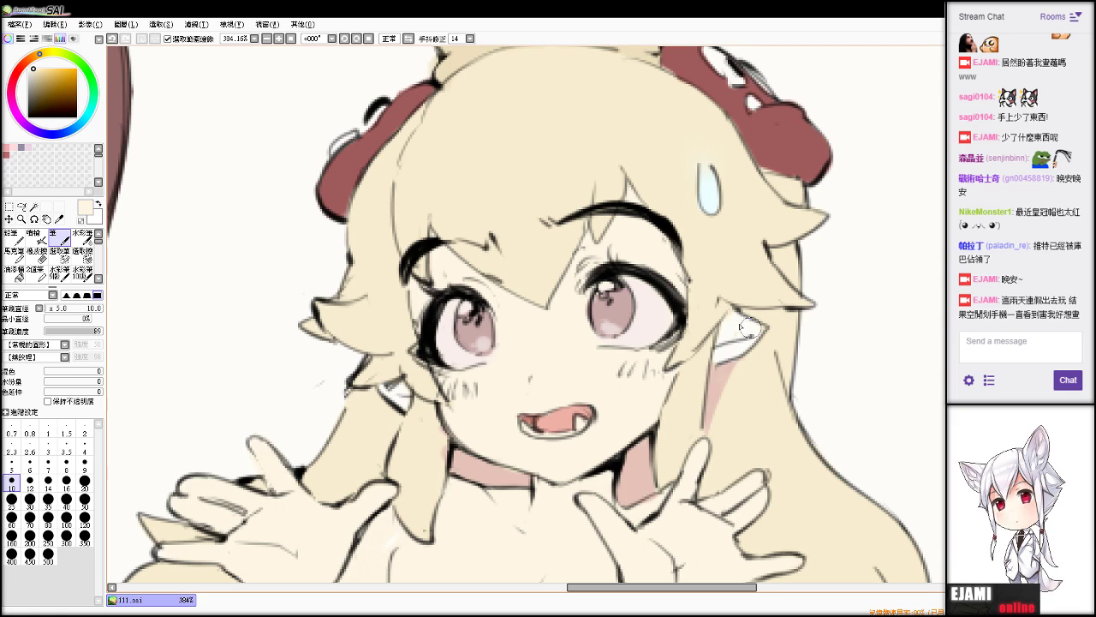
mouse_move(719, 345)
mouse_down()
mouse_move(753, 322)
mouse_move(728, 339)
mouse_up()
mouse_move(392, 384)
mouse_down()
mouse_move(409, 425)
mouse_move(367, 408)
mouse_up()
key(ctrl+y)
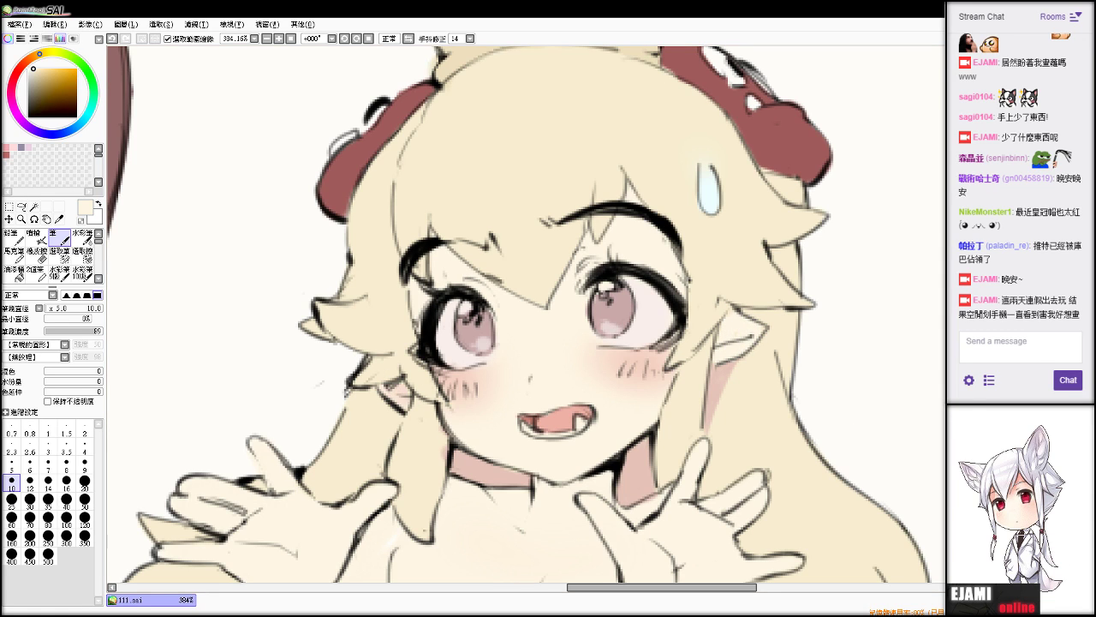
key(ctrl+y)
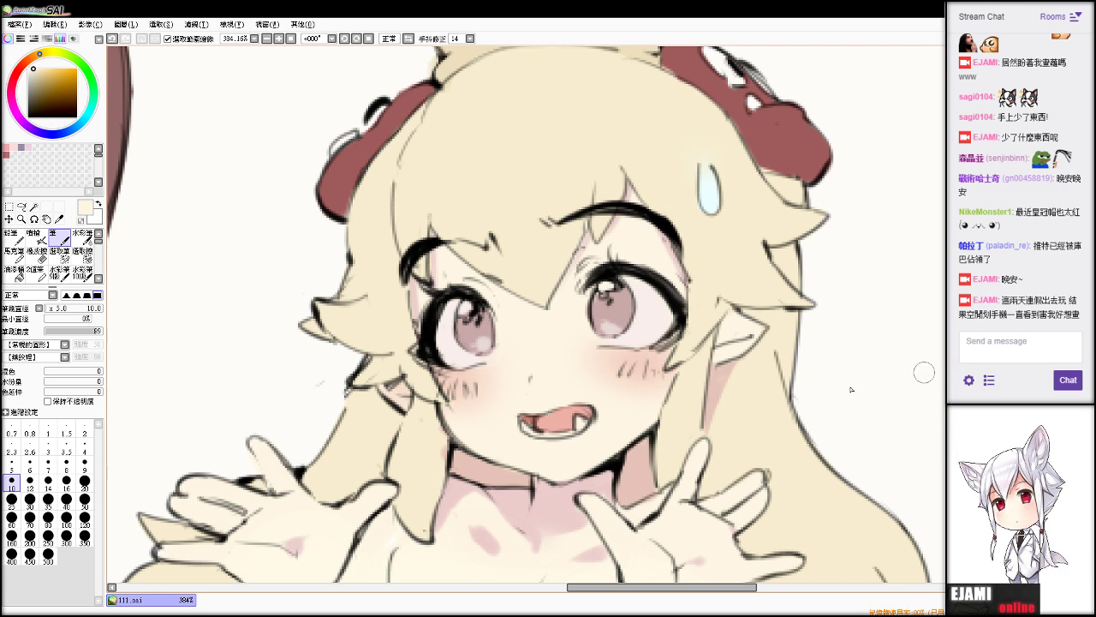
Sample the pale pink shadow colour from the neck, try a shadow stroke inside the ear, and undo it.
alt+click(527, 502)
click(28, 148)
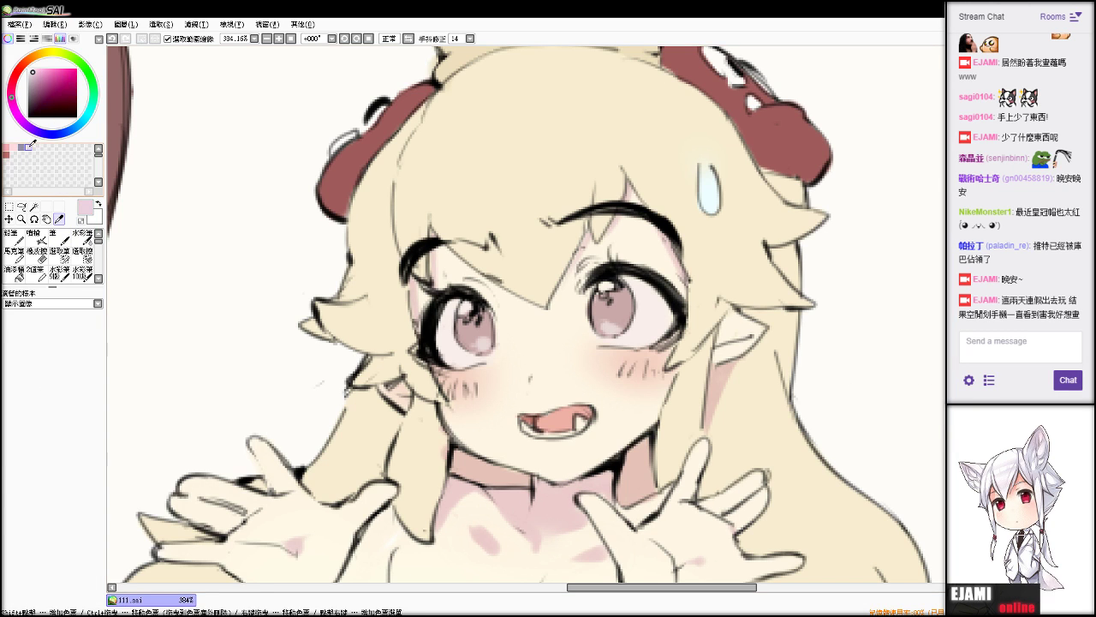
click(58, 238)
drag(392, 391, 421, 404)
key(ctrl+z)
key(ctrl+z)
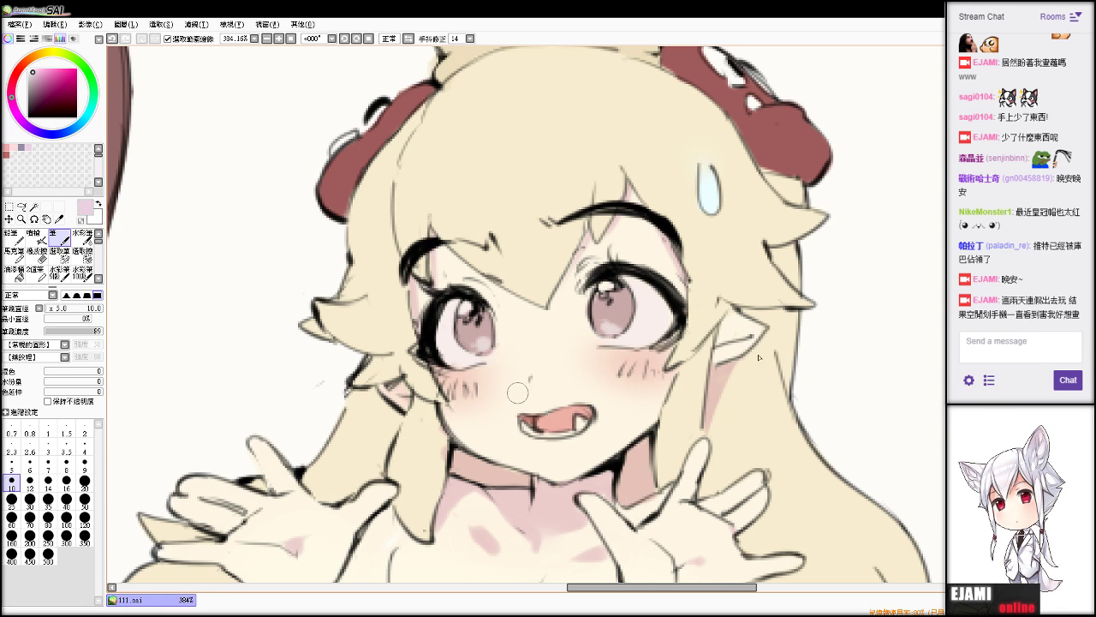
Undo the last stroke and repaint the pale shadow inside the pointed ear with the size 10 brush.
key(ctrl+z)
mouse_move(719, 345)
mouse_down()
mouse_move(722, 373)
mouse_move(722, 352)
mouse_move(765, 331)
mouse_move(739, 348)
mouse_move(719, 341)
mouse_move(743, 295)
mouse_move(727, 332)
mouse_up()
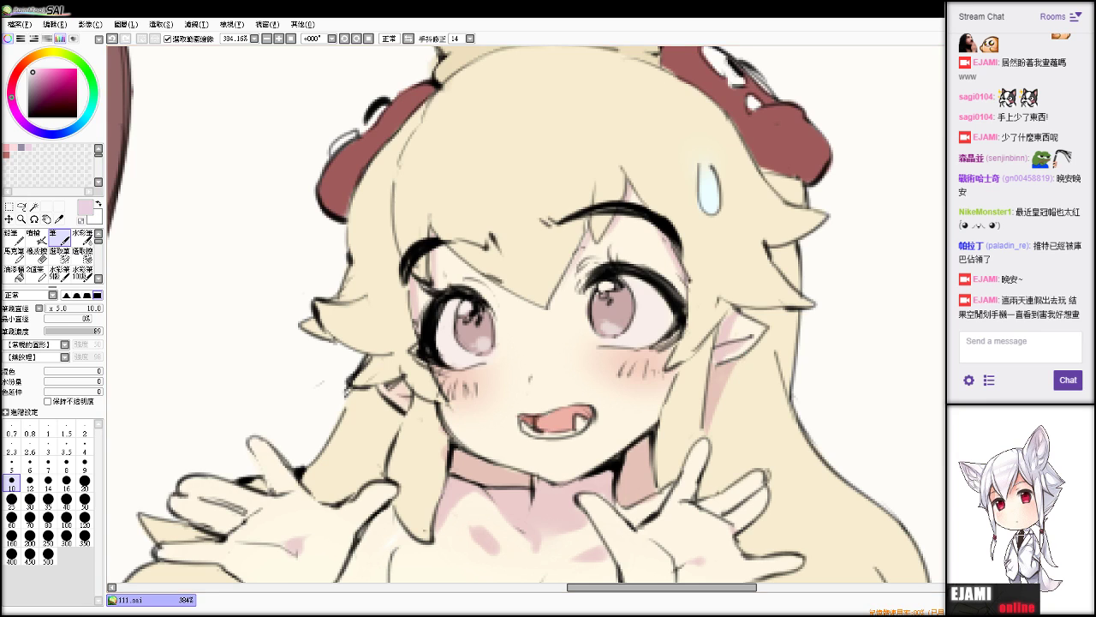
scroll(548, 315, down, 10)
scroll(548, 316, up, 5)
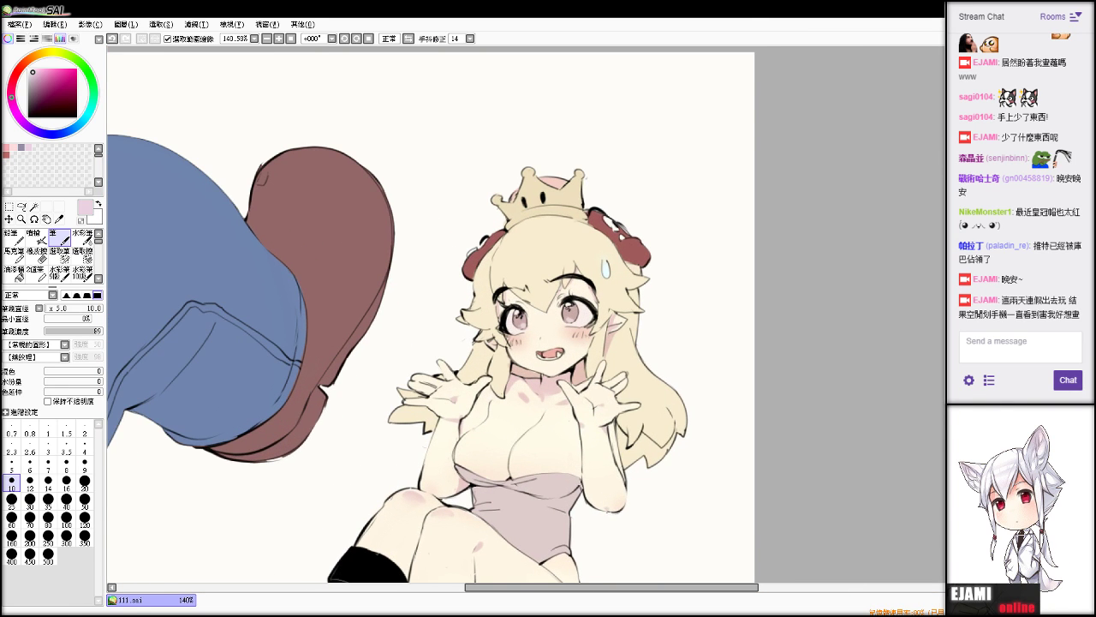
scroll(651, 328, up, 1)
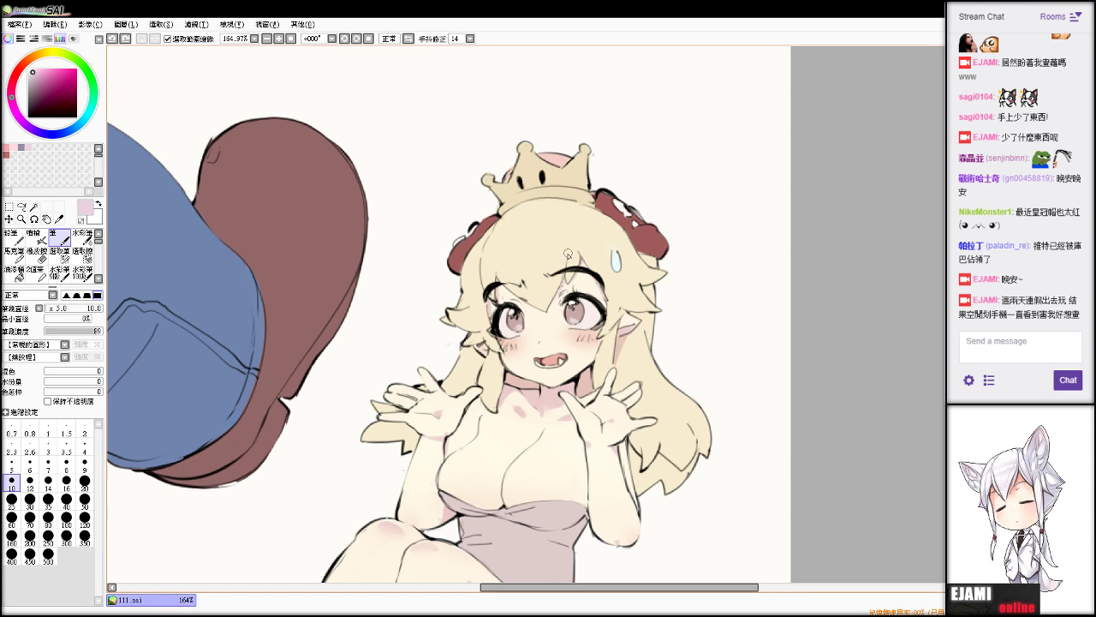
Try a small shadow stroke on the hair below the crown, undo it, and clean the shading with the eraser.
mouse_move(570, 236)
mouse_down()
mouse_move(593, 293)
mouse_move(570, 228)
mouse_move(568, 277)
mouse_move(589, 309)
mouse_move(571, 225)
mouse_up()
key(ctrl+z)
key(ctrl+z)
key(e)
key(v)
key(e)
scroll(544, 313, down, 6)
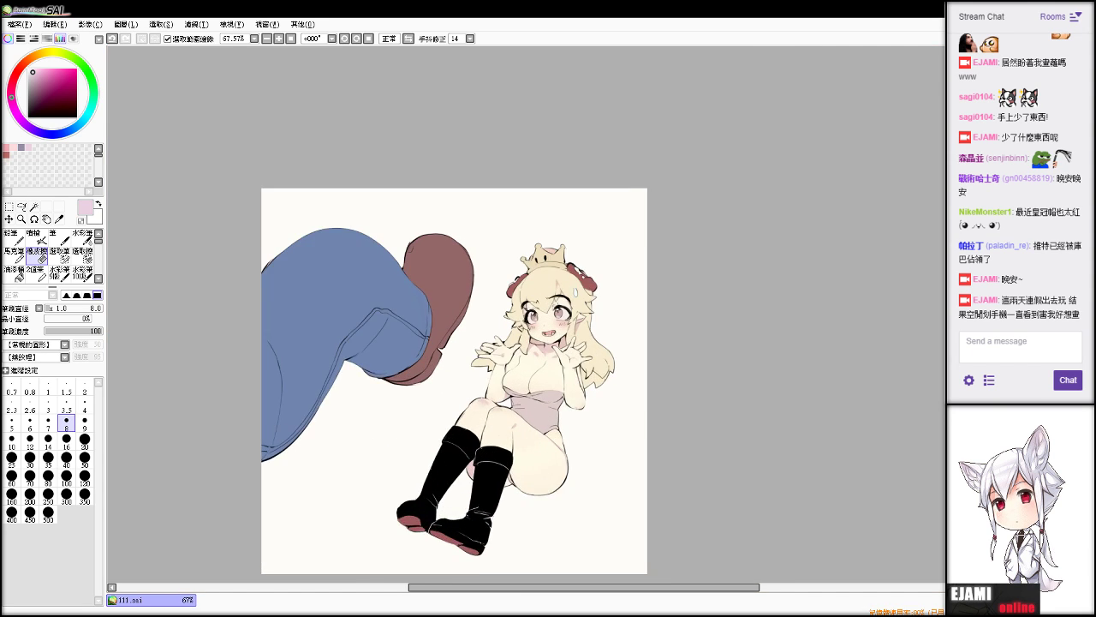
Shade the hair beneath the crown and the lock beside the cheek, trimming the shadows with the eraser.
scroll(544, 313, up, 5)
key(n)
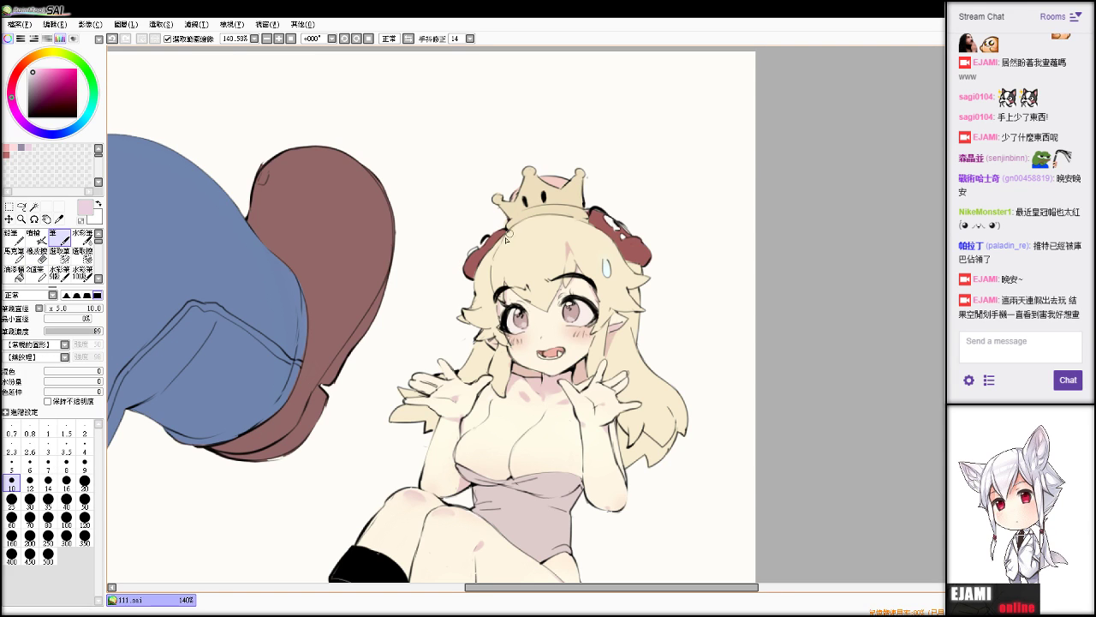
key(e)
key(n)
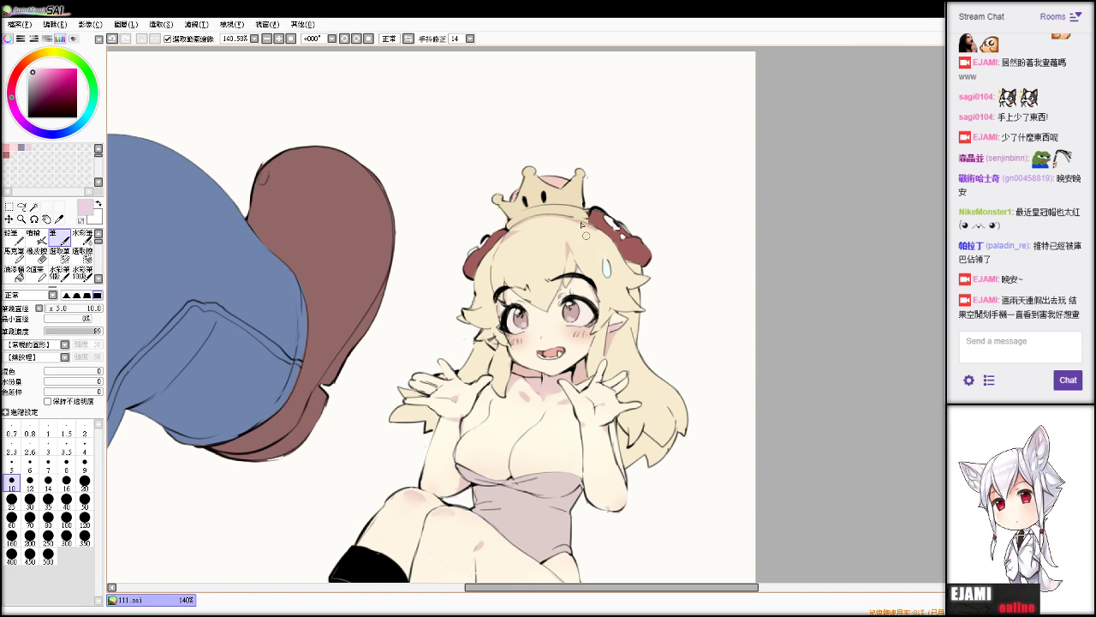
key(e)
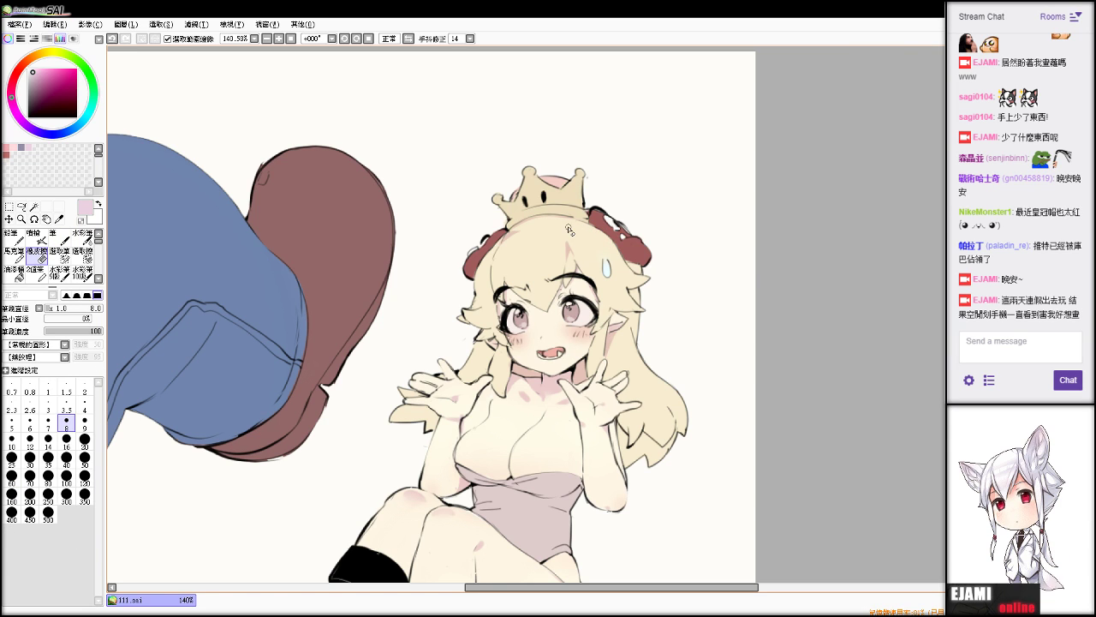
key(n)
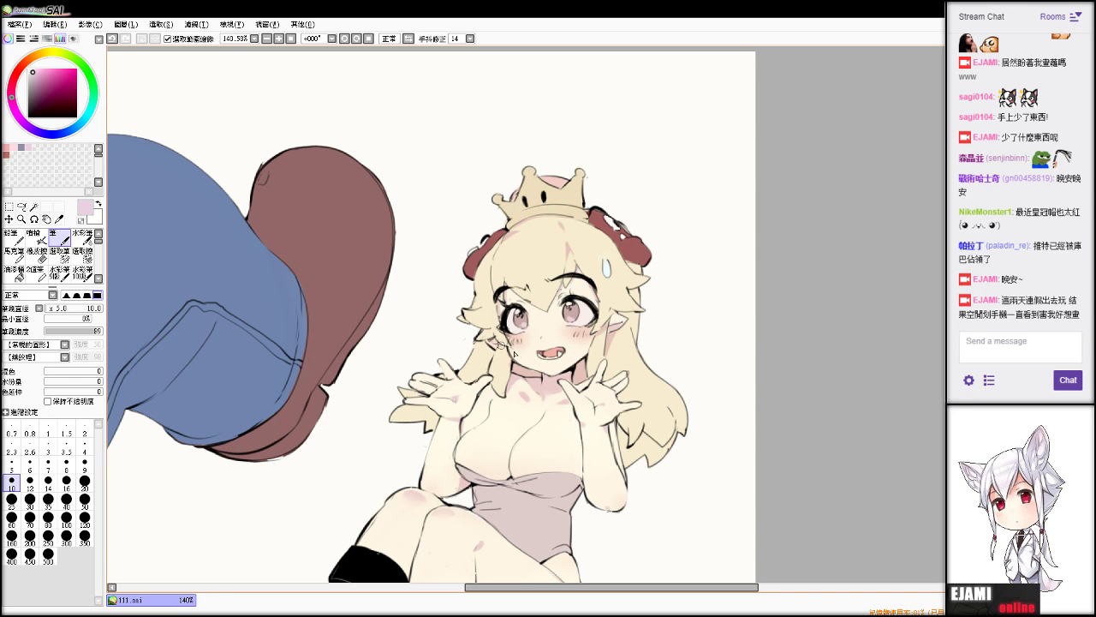
key(e)
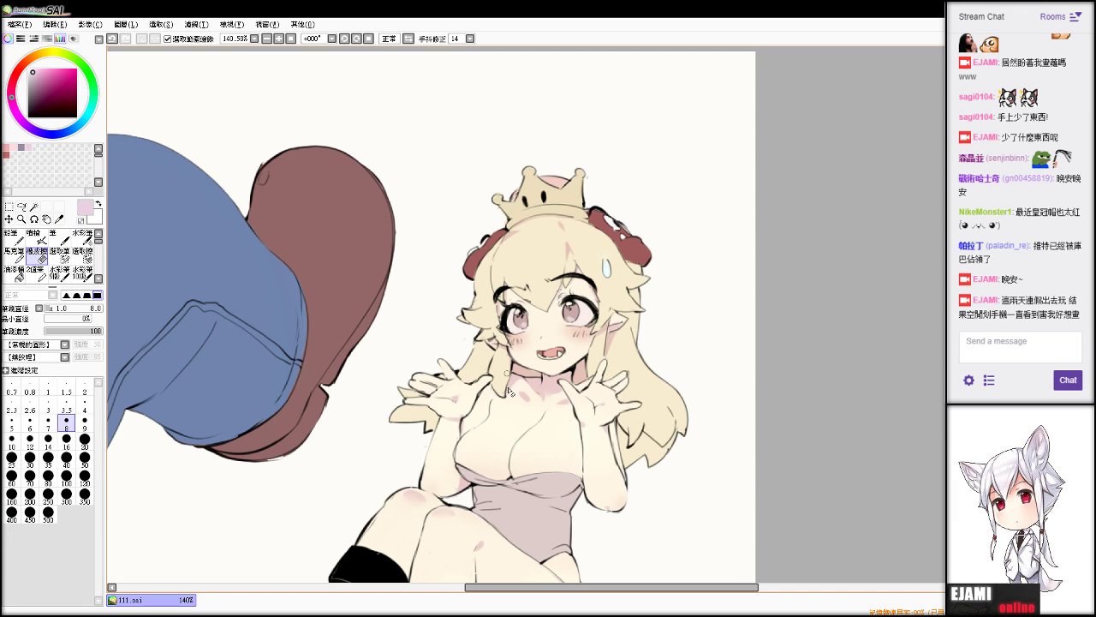
Paint shadows on the lower hair behind the raised arm and refine their edges with the eraser.
key(n)
key(ctrl+z)
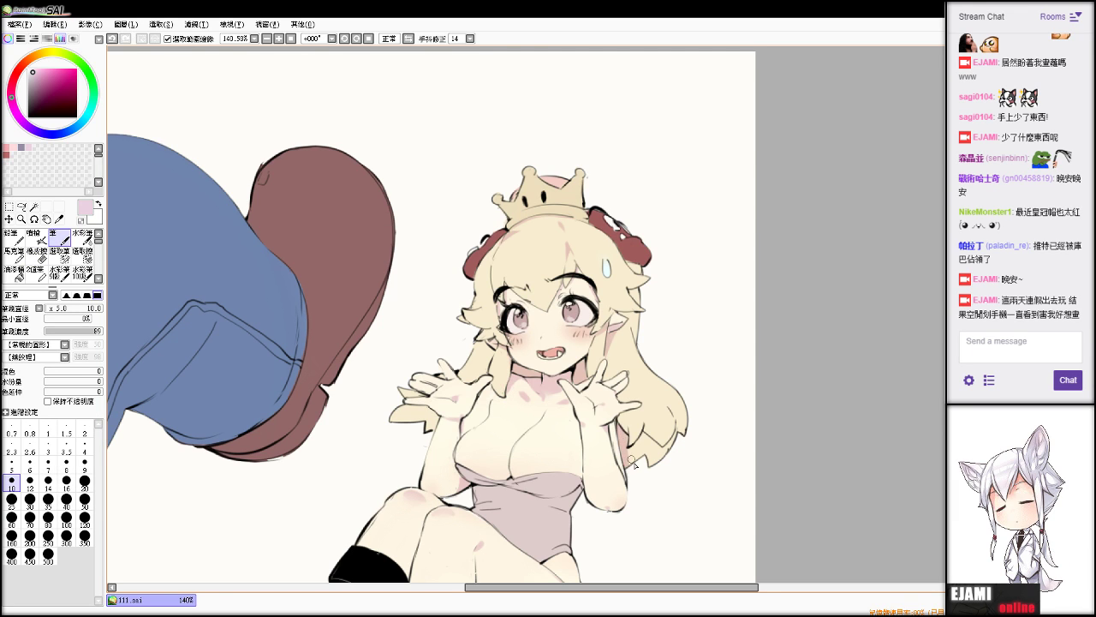
key(e)
key(n)
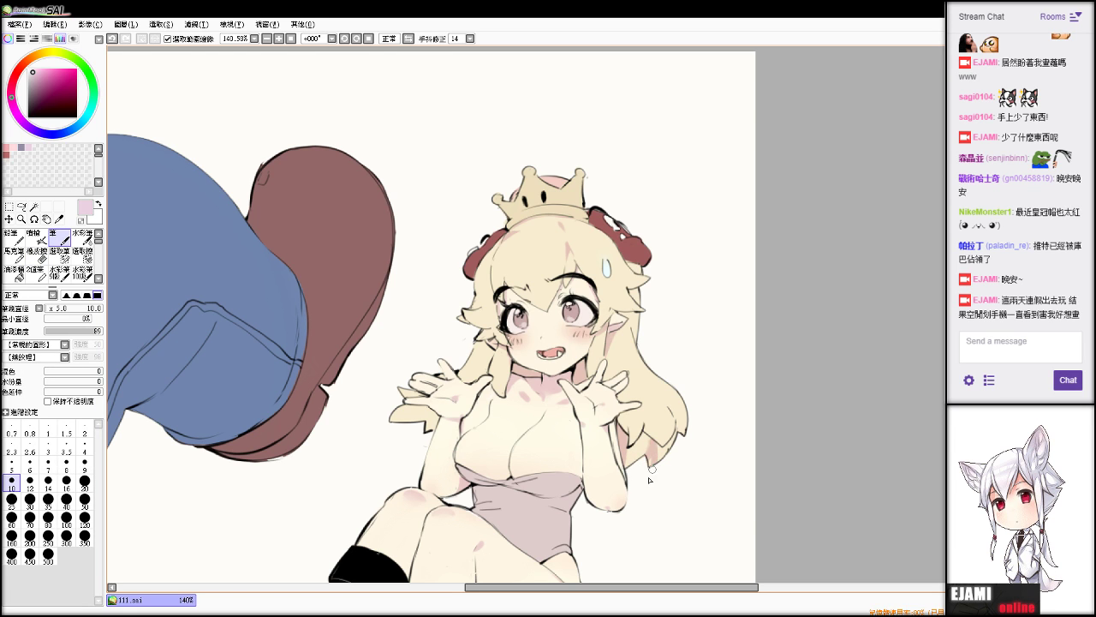
key(e)
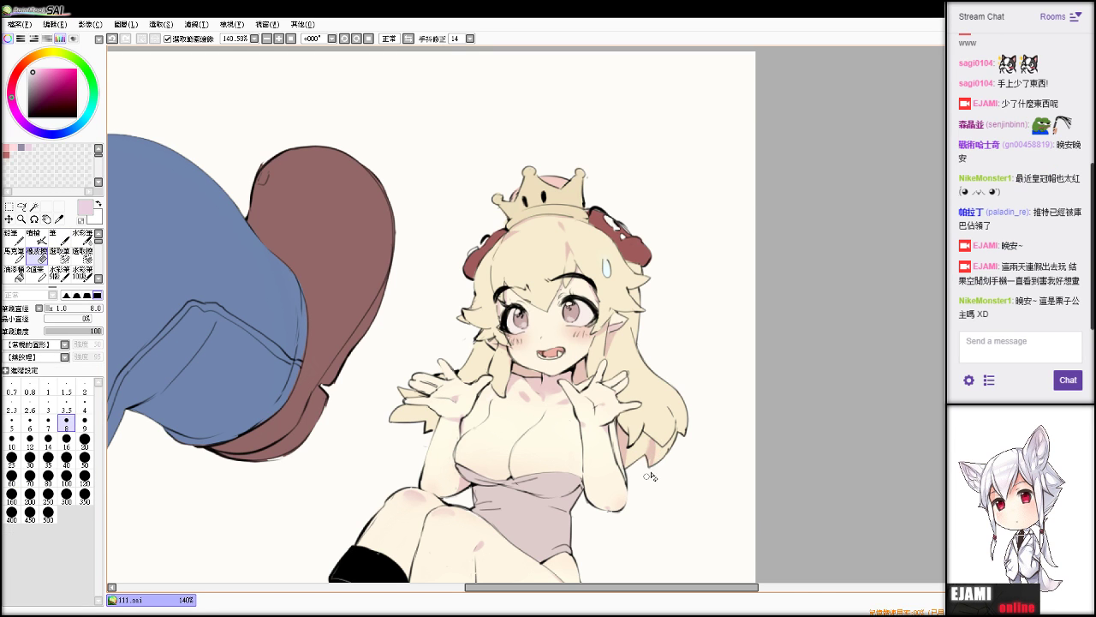
key(n)
key(e)
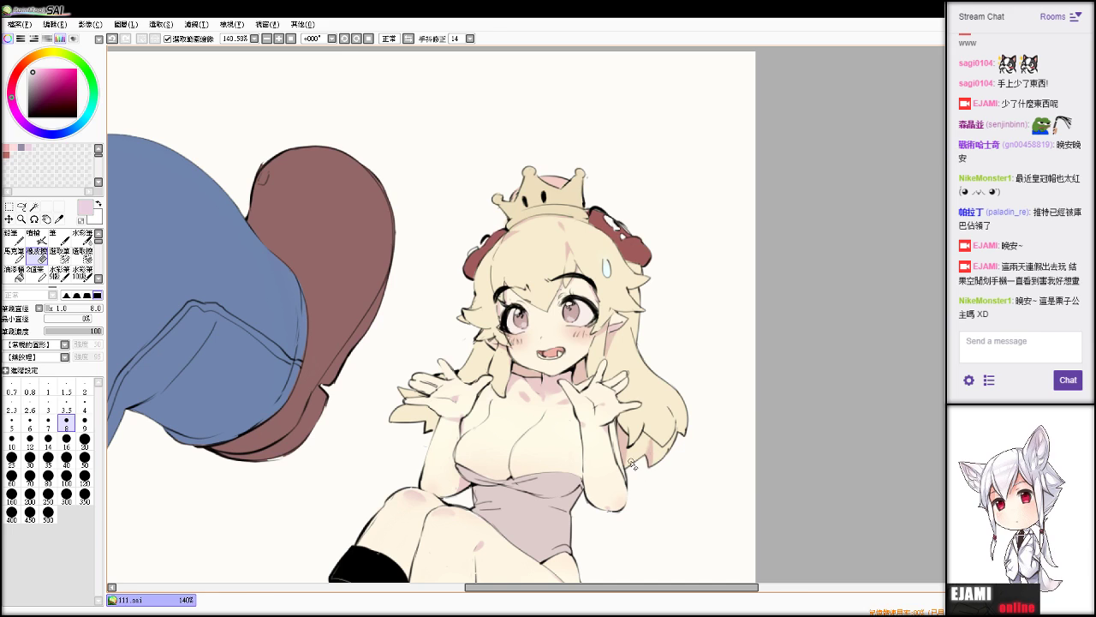
key(n)
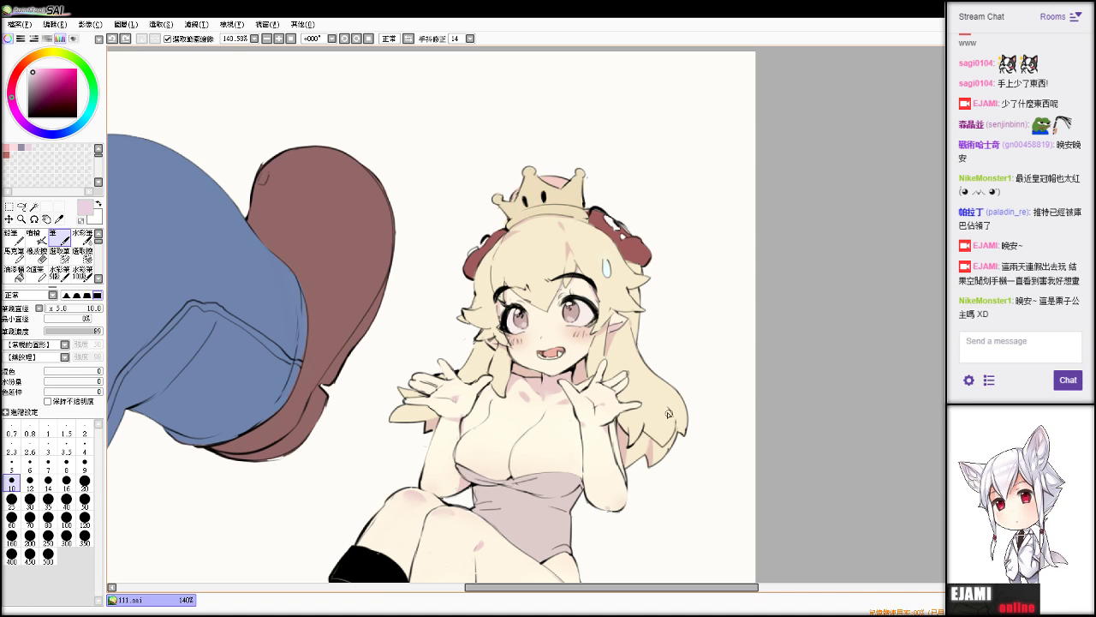
Rework the shadow on the outer ends of the long hair, undoing the misplaced stroke and trimming with the eraser.
drag(656, 395, 677, 422)
key(ctrl+z)
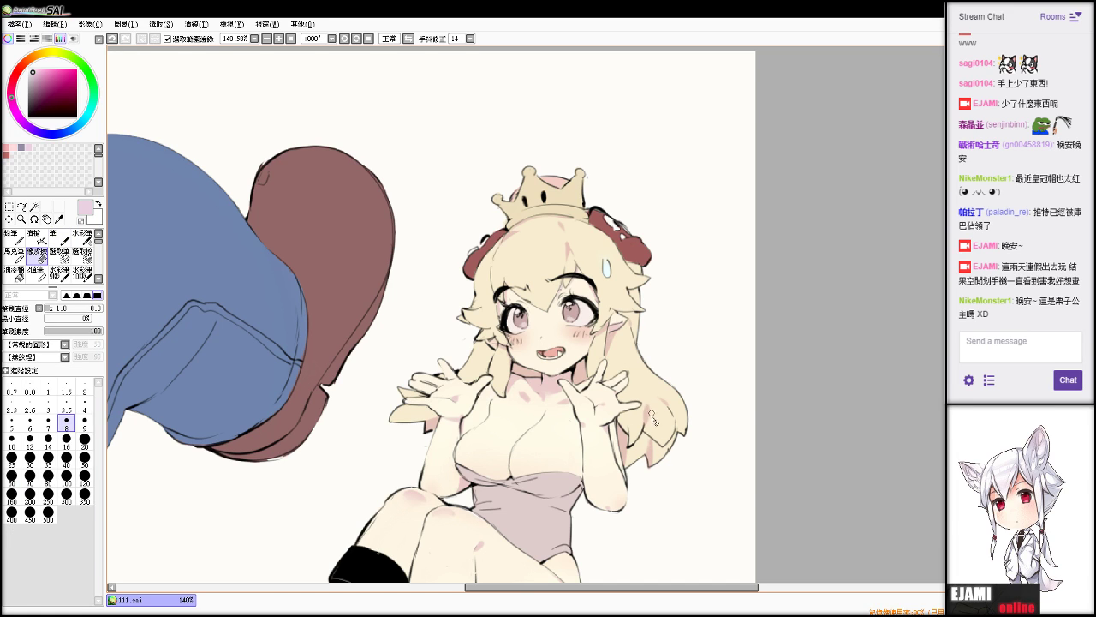
key(e)
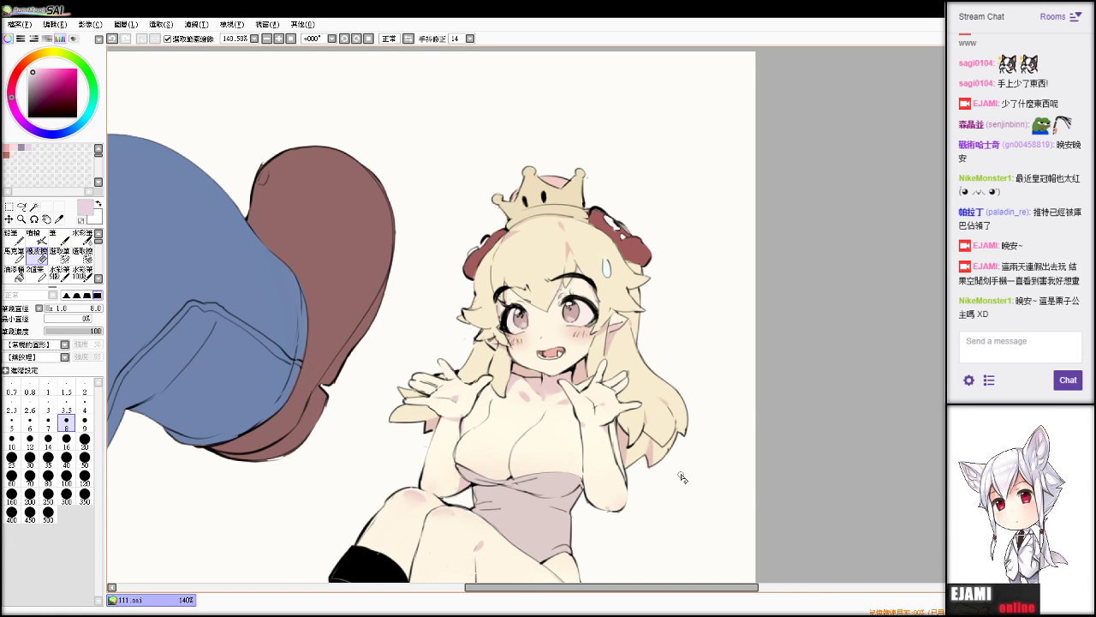
key(n)
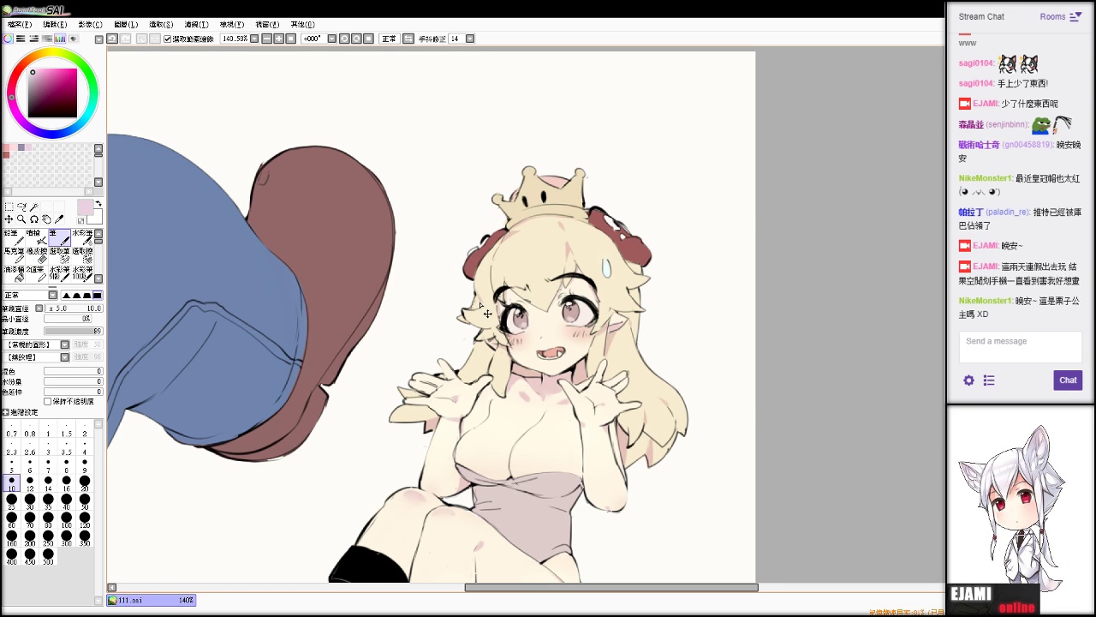
Shade the hair tufts beside the temple and add a small shadow beneath the sweat drop.
key(e)
mouse_move(476, 306)
mouse_down()
mouse_move(472, 316)
mouse_move(484, 312)
mouse_up()
key(n)
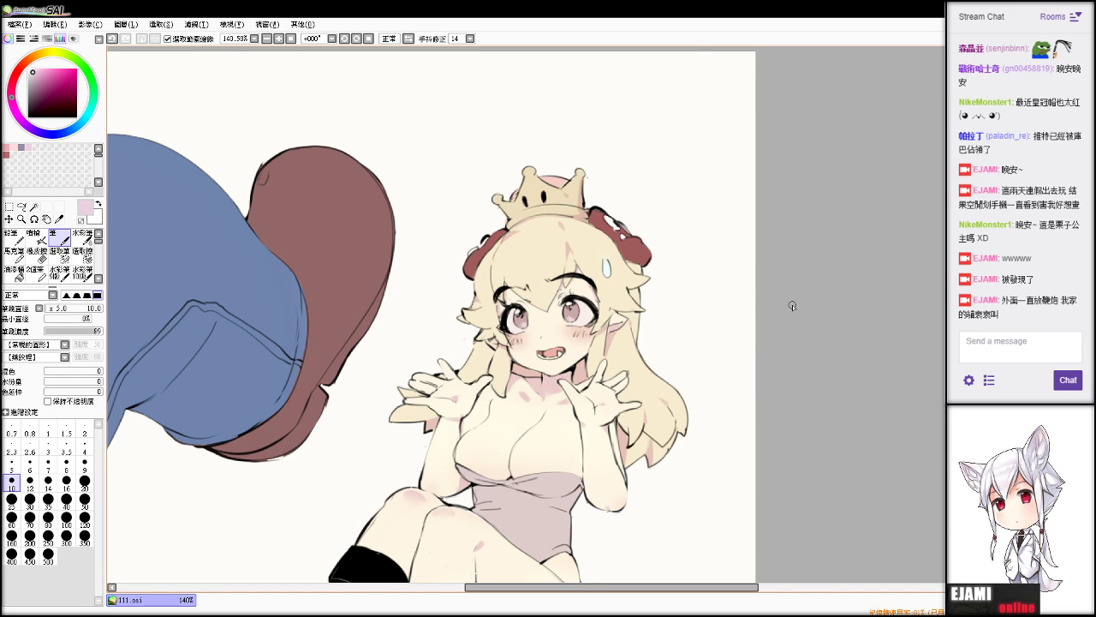
key(ctrl+z)
drag(606, 274, 609, 276)
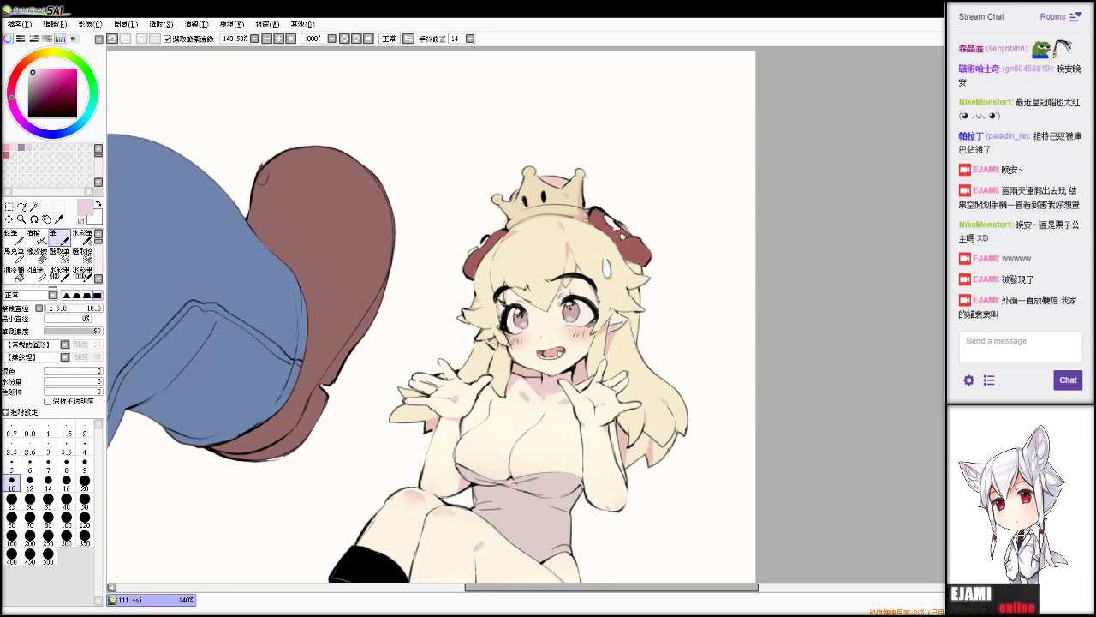
Paint a broad shadow over the rear part of the blue trouser leg with the brush size set to 105.
scroll(526, 313, down, 5)
scroll(526, 314, up, 3)
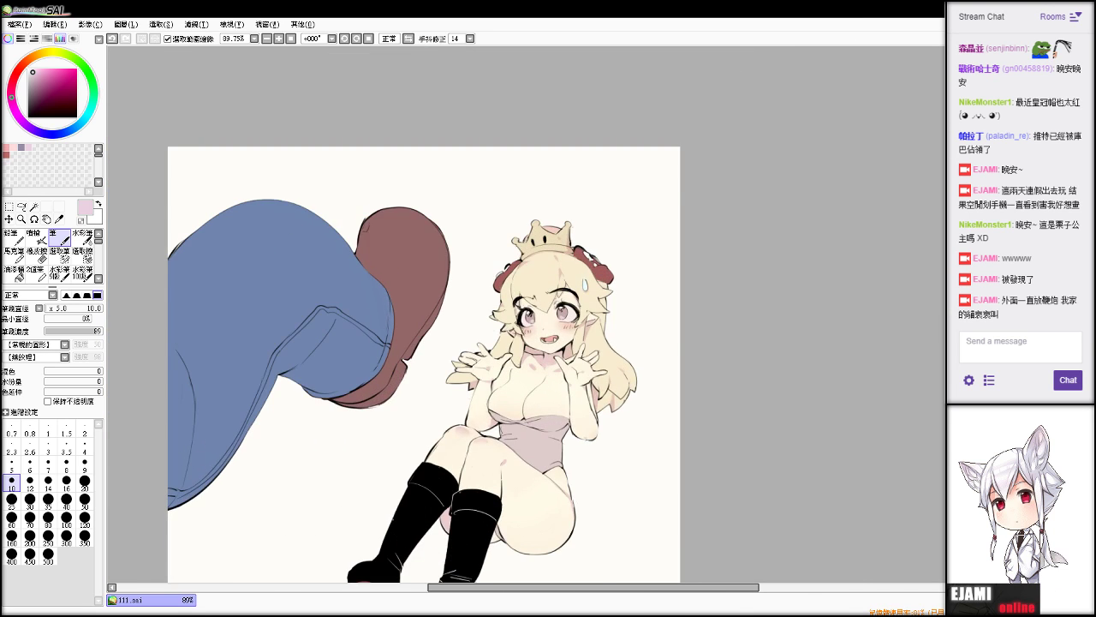
drag(164, 484, 411, 328)
drag(467, 298, 401, 348)
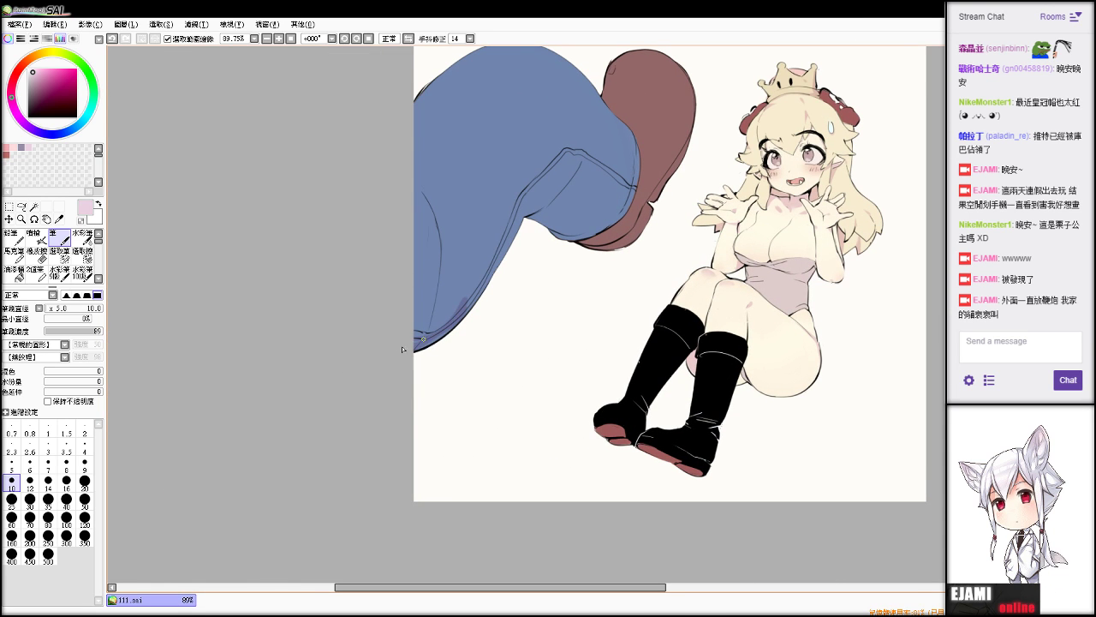
key(ctrl+z)
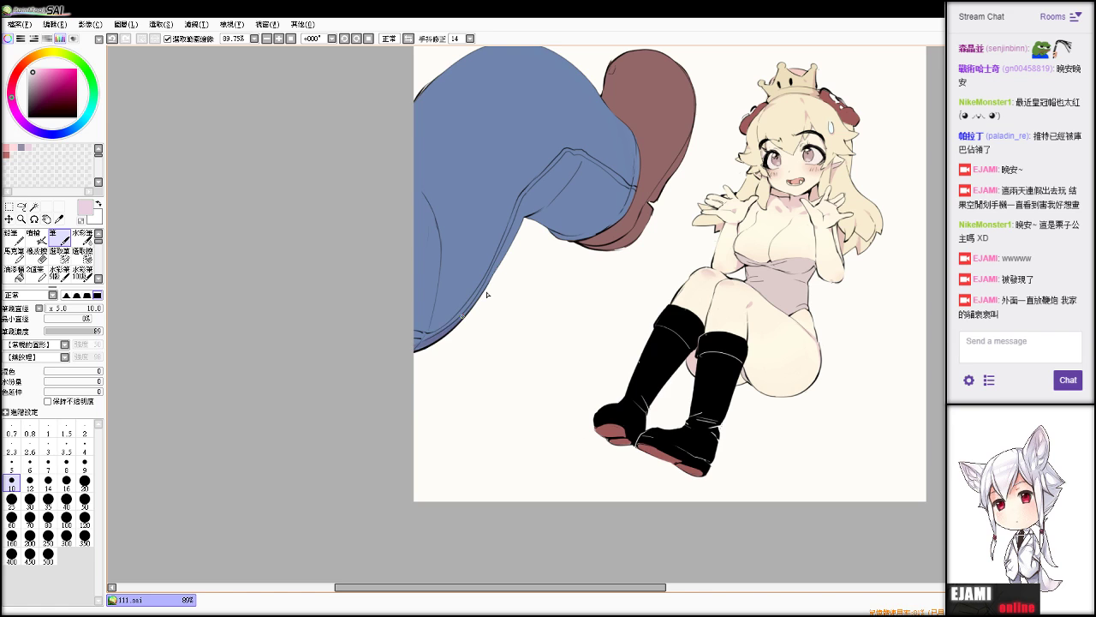
click(58, 309)
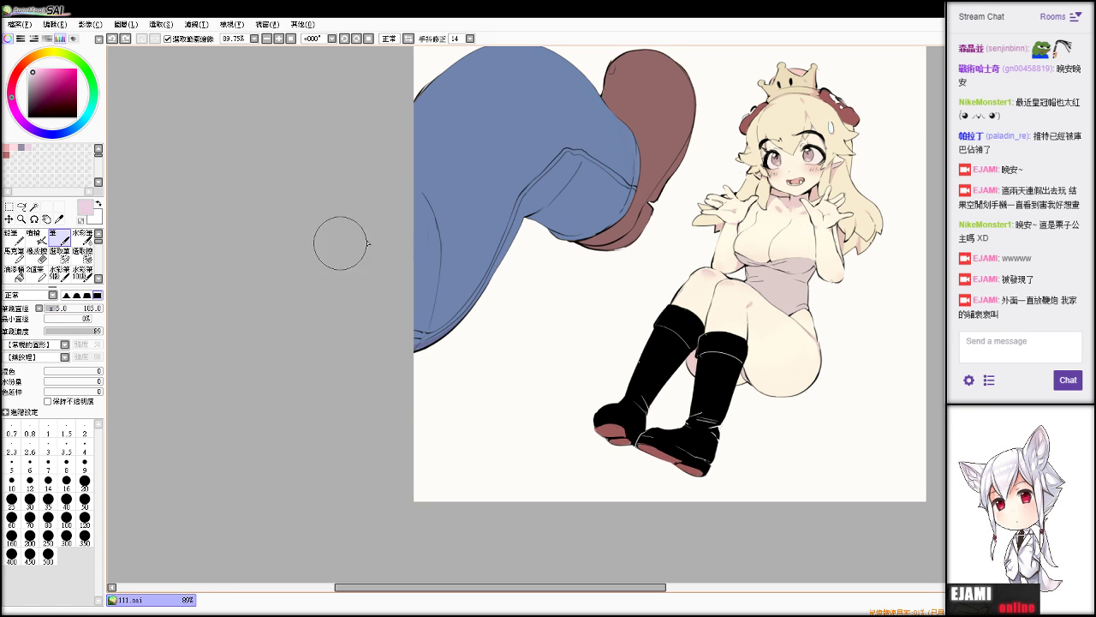
mouse_move(386, 299)
mouse_down()
mouse_move(401, 208)
mouse_move(382, 358)
mouse_move(399, 300)
mouse_up()
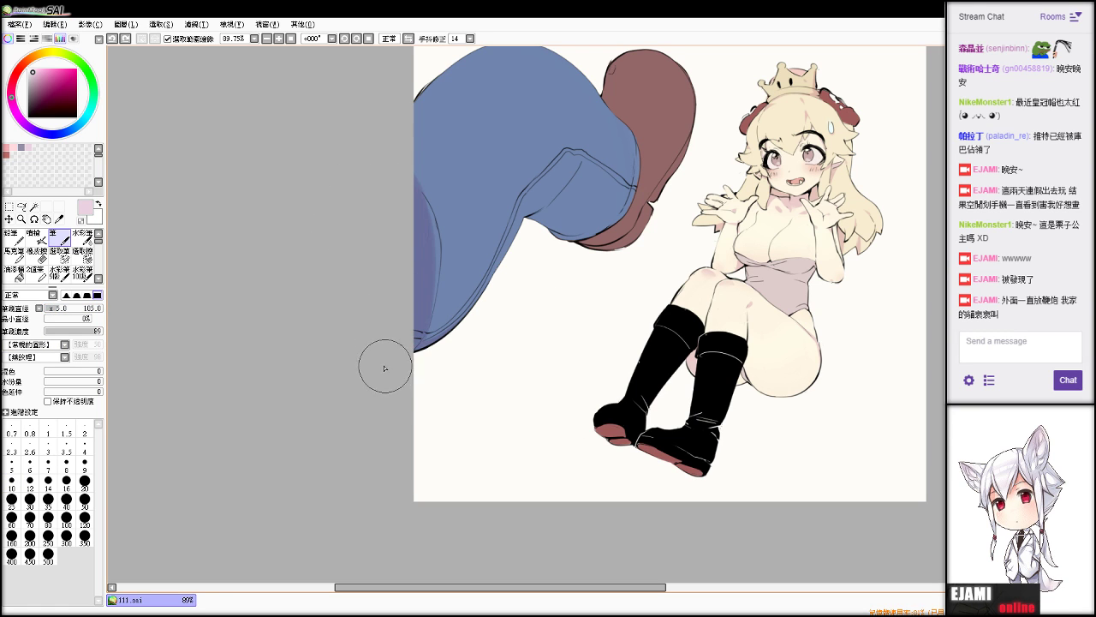
Refine the edge of the trouser leg's rear shadow with the eraser and a large brush stroke.
key(e)
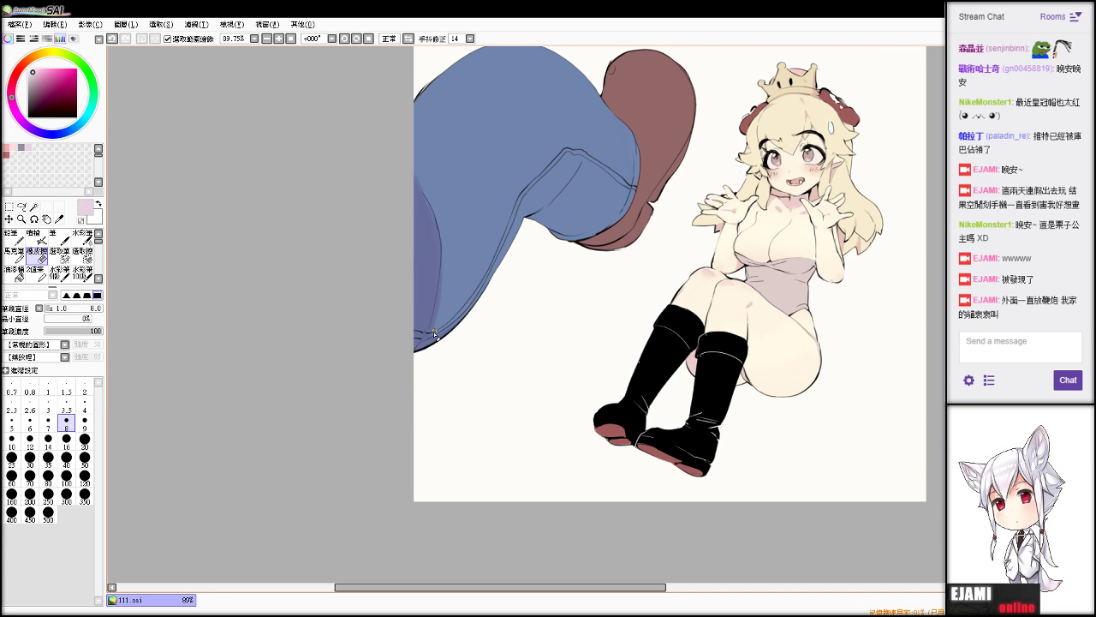
key(v)
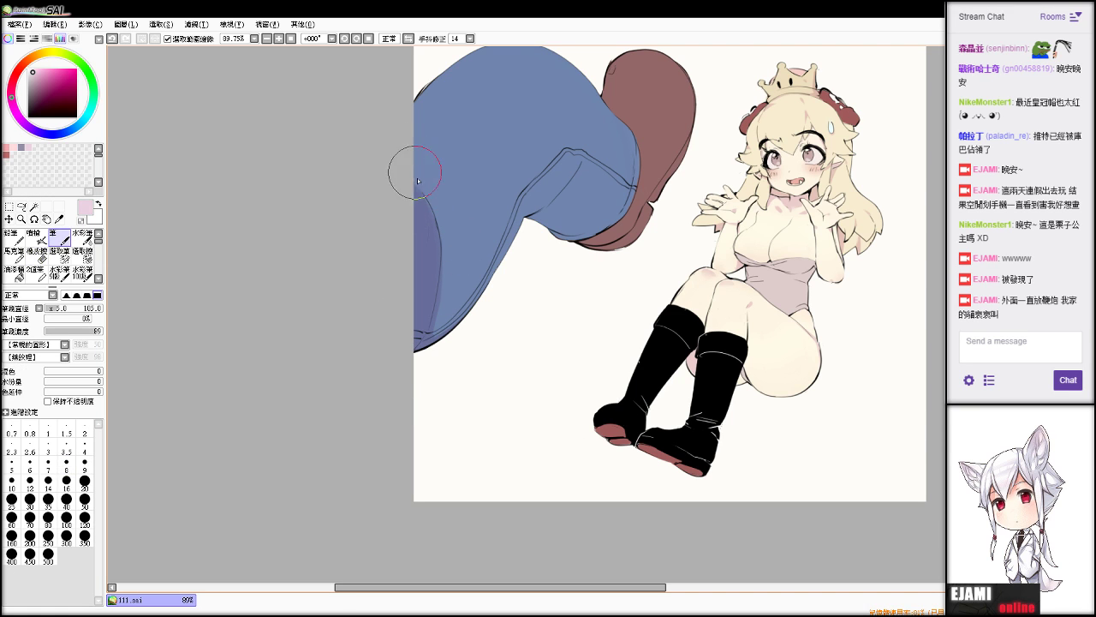
drag(414, 171, 407, 159)
key(e)
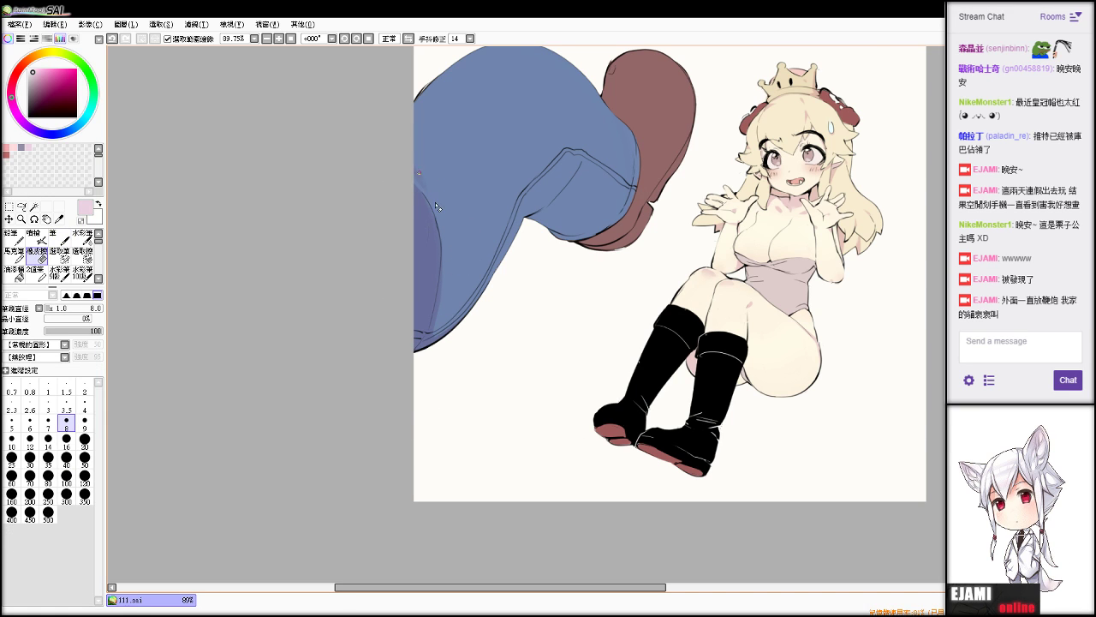
Set the brush size to 15, outline fold shadows on the trouser cuff's underside, and fill them with the Bucket.
key(n)
drag(539, 216, 555, 200)
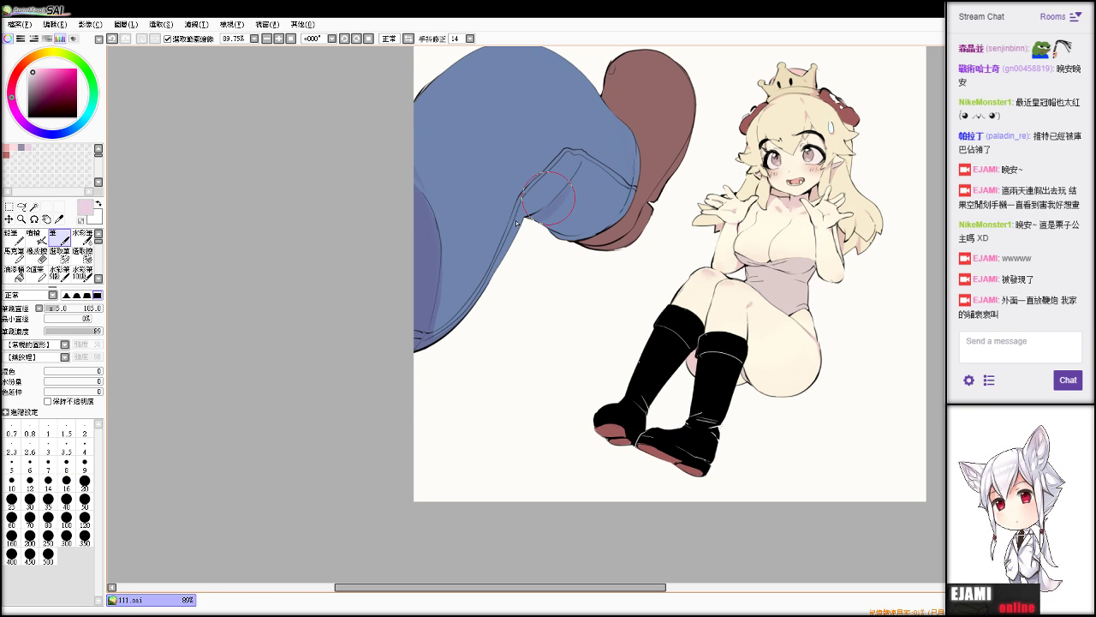
key(ctrl+z)
drag(58, 308, 47, 309)
key(alt+Tab)
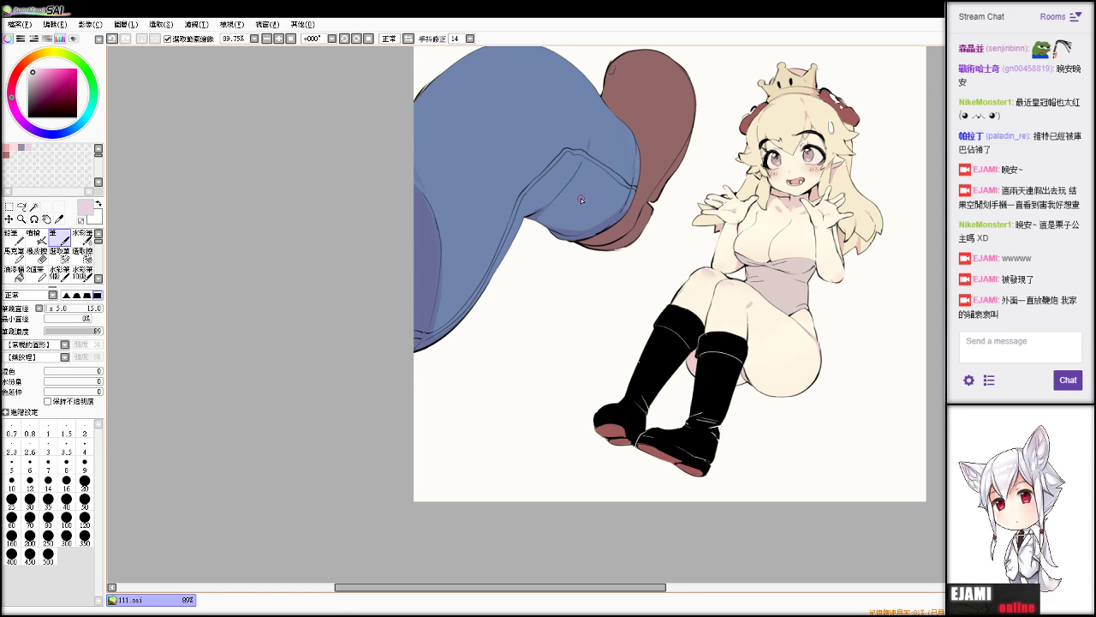
drag(573, 210, 587, 232)
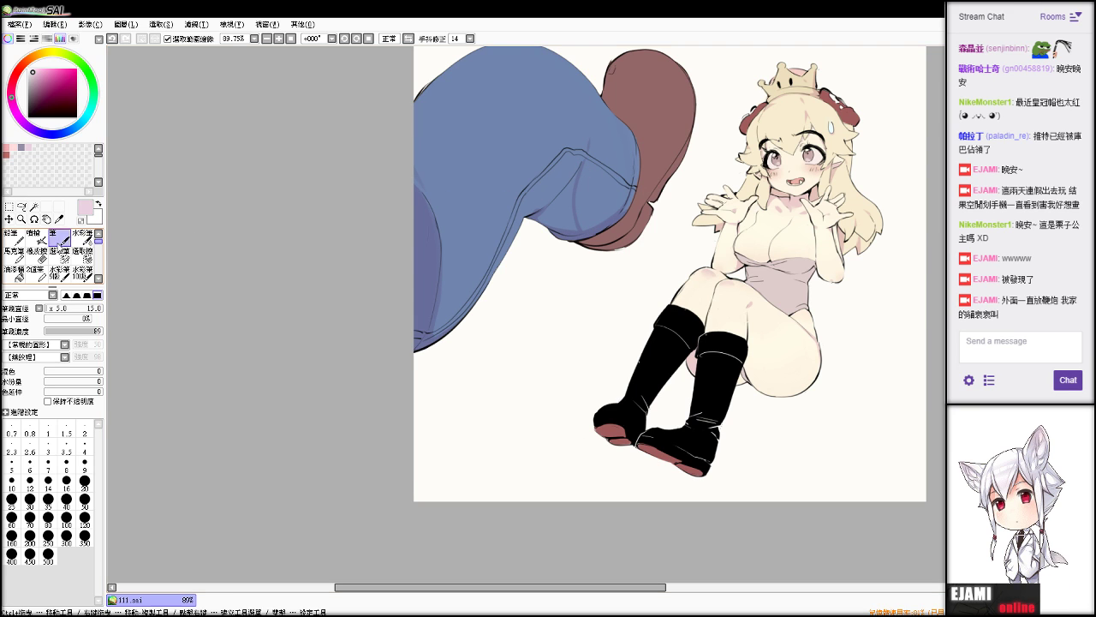
click(14, 273)
key(n)
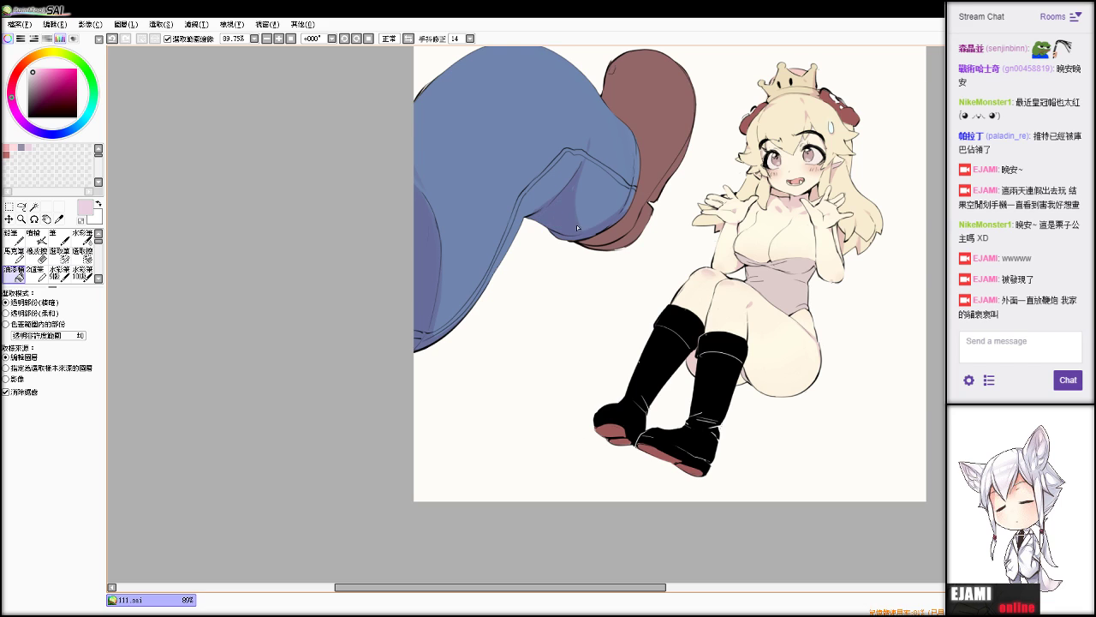
key(n)
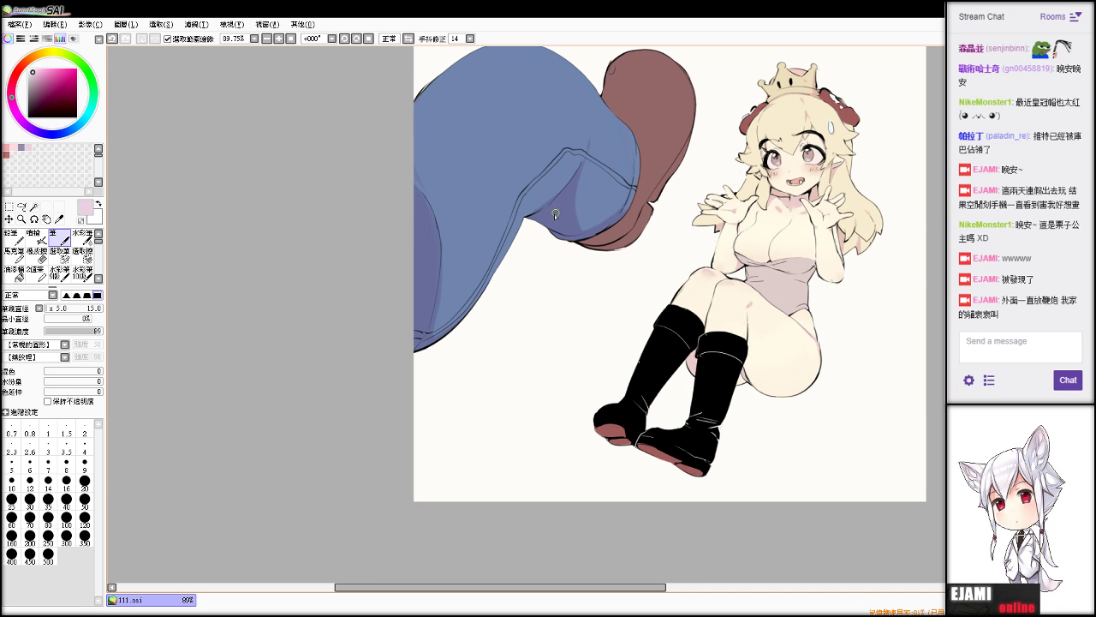
Paint a shadow along the heel of the large brown shoe beside the trouser cuff.
scroll(554, 213, up, 2)
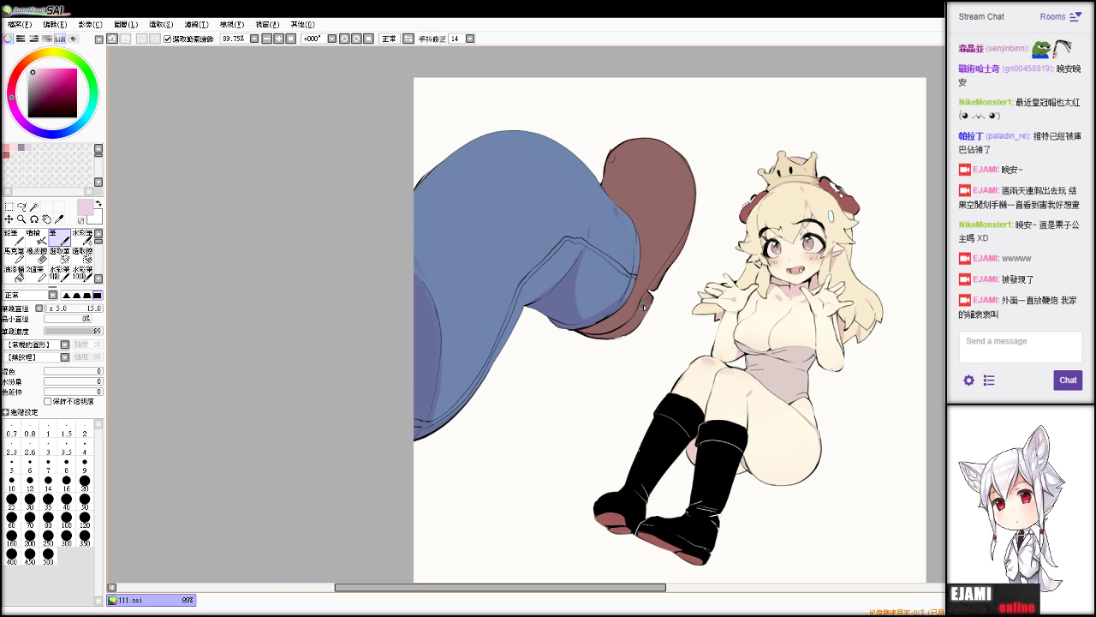
drag(642, 310, 618, 336)
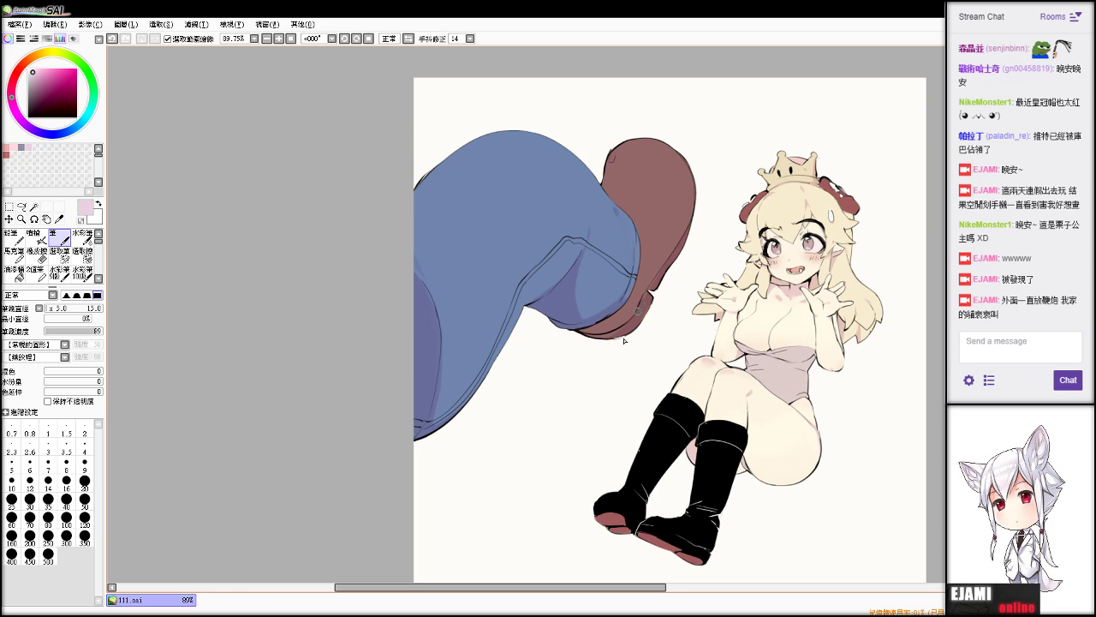
drag(638, 297, 574, 331)
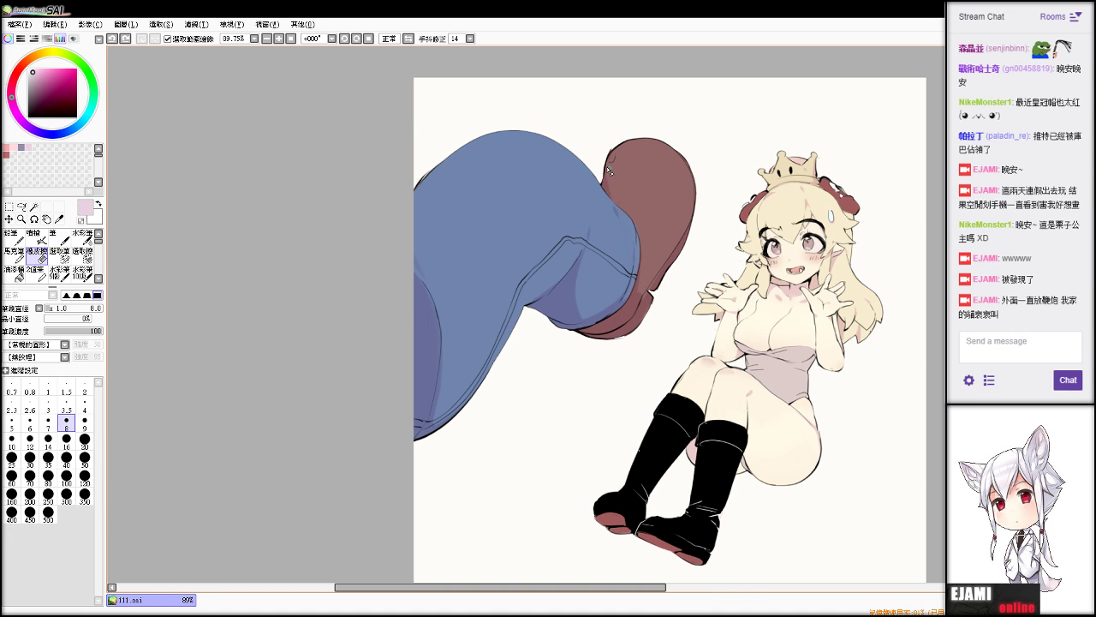
Rework the small shadow near the rounded upper end of the brown shoe and soften it with the blending brush.
key(c)
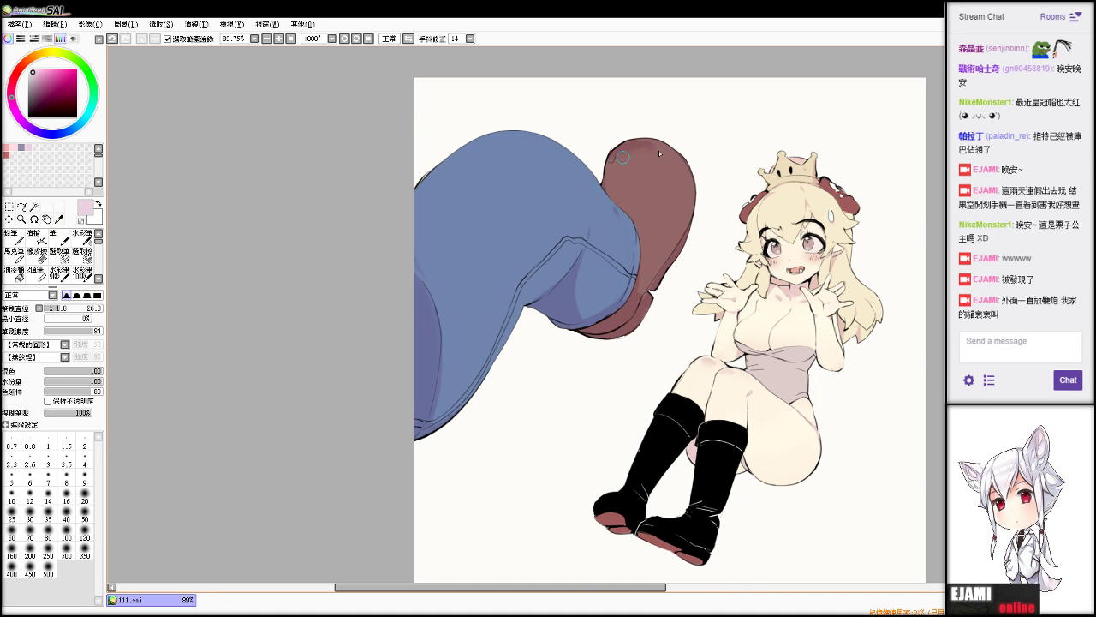
key(ctrl+z)
key(ctrl+z)
key(v)
drag(663, 156, 619, 150)
key(c)
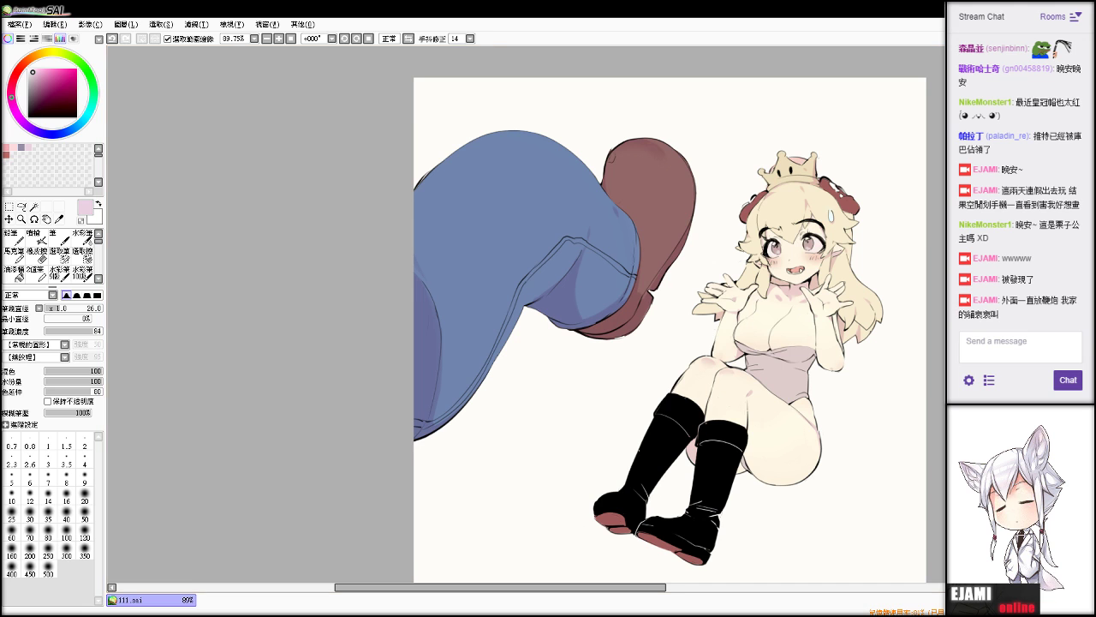
Paint a shadow along the lower edge of the red spotted ornament beside the sweat drop on the girl's head.
scroll(546, 314, up, 5)
drag(798, 268, 252, 359)
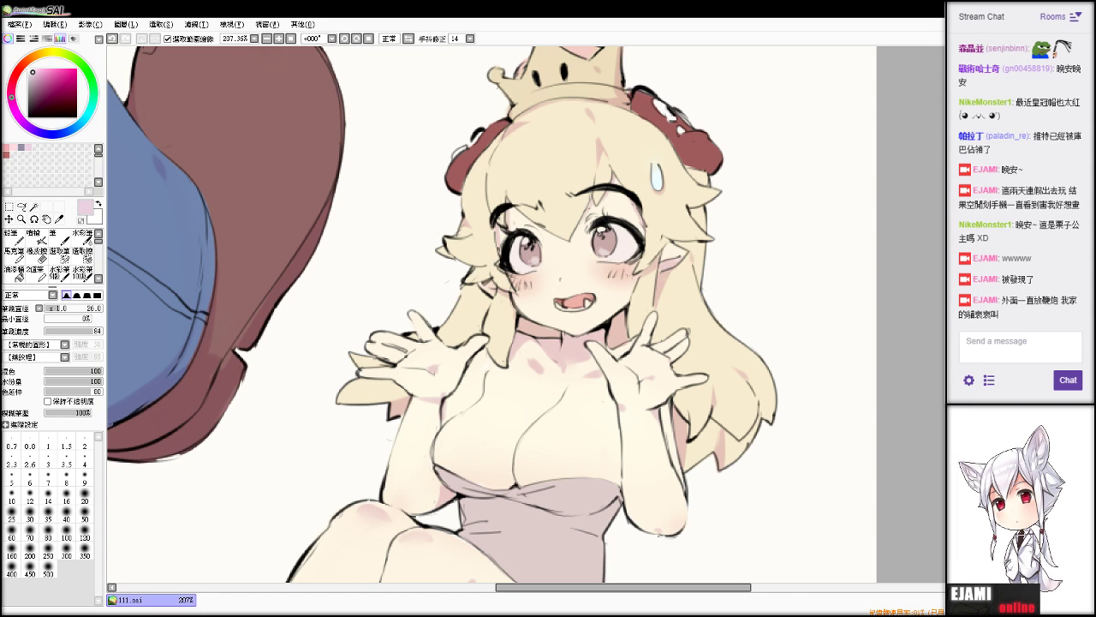
key(b)
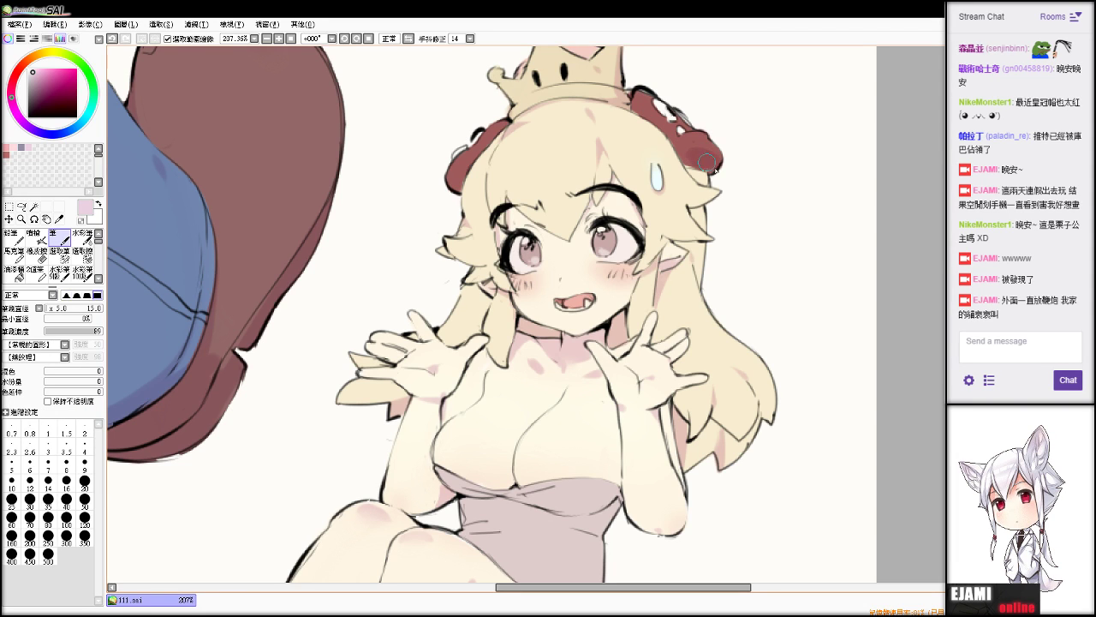
drag(716, 163, 695, 161)
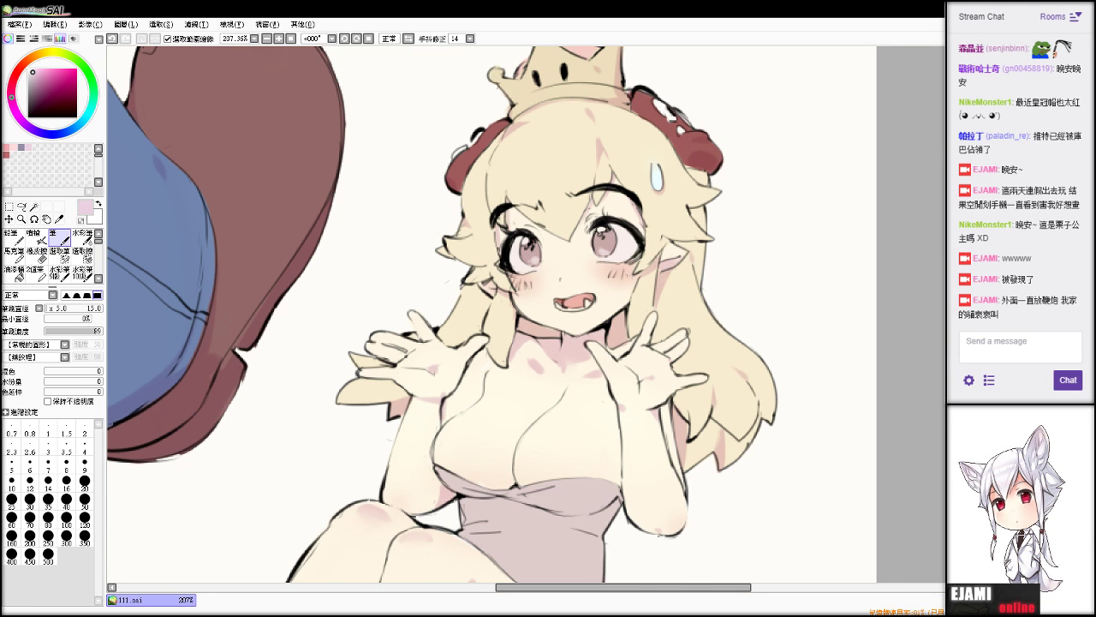
Paint a shadow on the girl's pink bodice just beneath the bust, using the brush at size 15.
drag(514, 360, 583, 269)
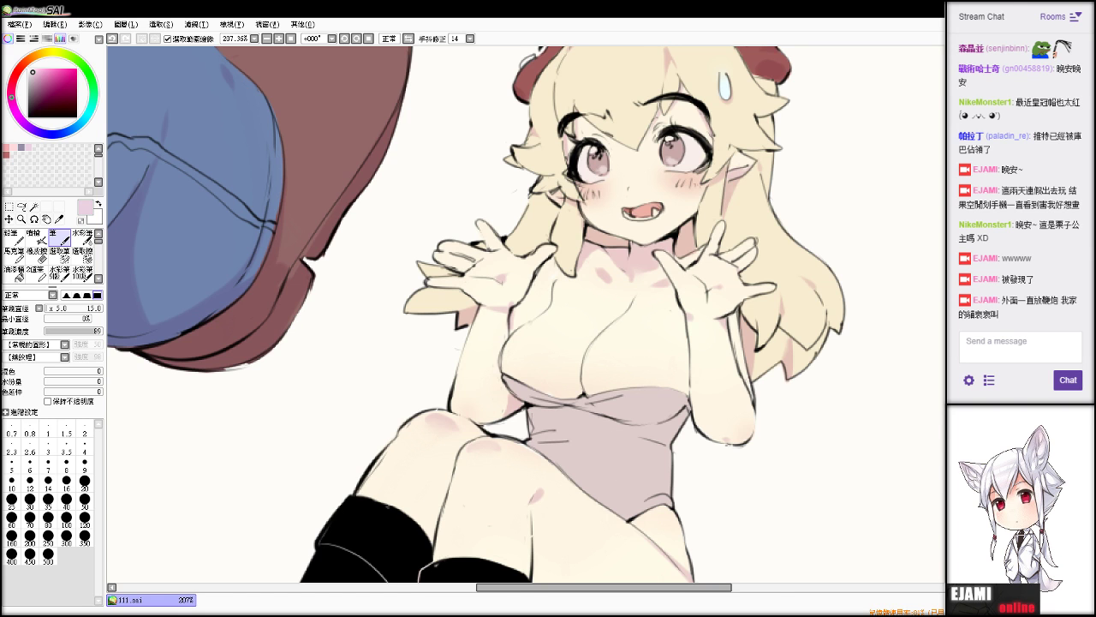
scroll(546, 319, down, 1)
scroll(525, 314, down, 1)
drag(531, 445, 531, 287)
scroll(526, 314, up, 1)
key(Up)
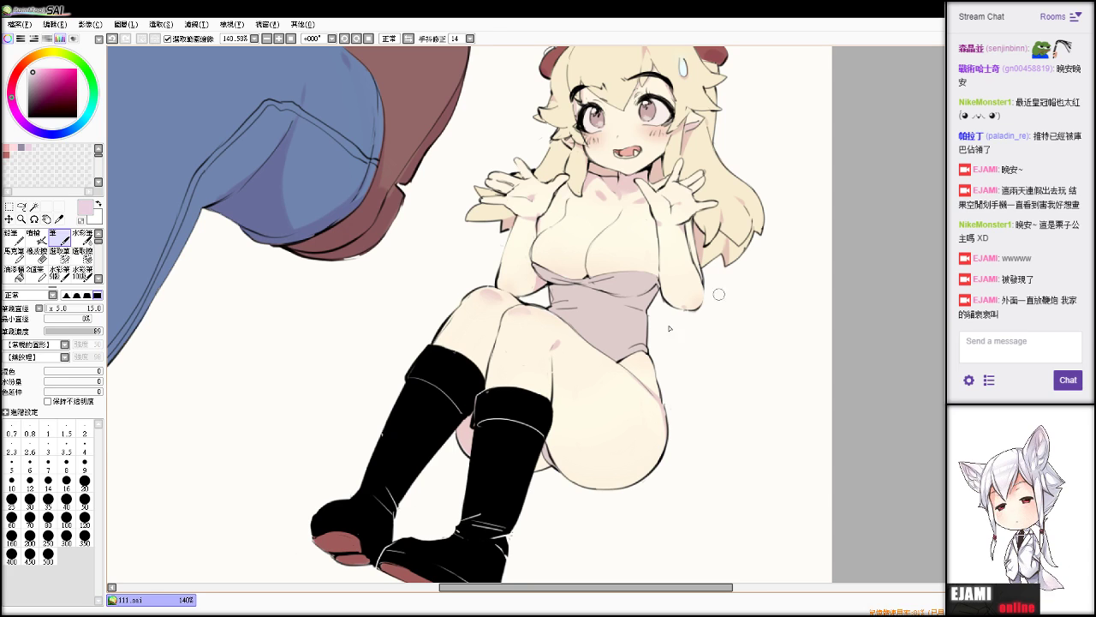
mouse_move(551, 287)
mouse_down()
mouse_move(598, 292)
mouse_move(565, 290)
mouse_move(586, 284)
mouse_up()
key(ctrl+z)
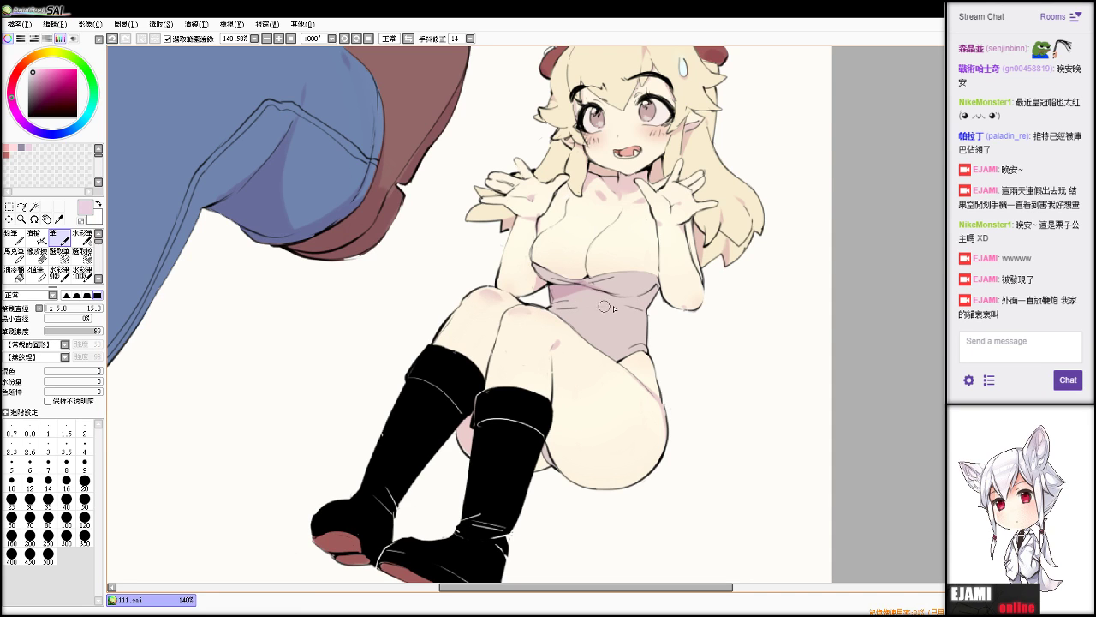
key(e)
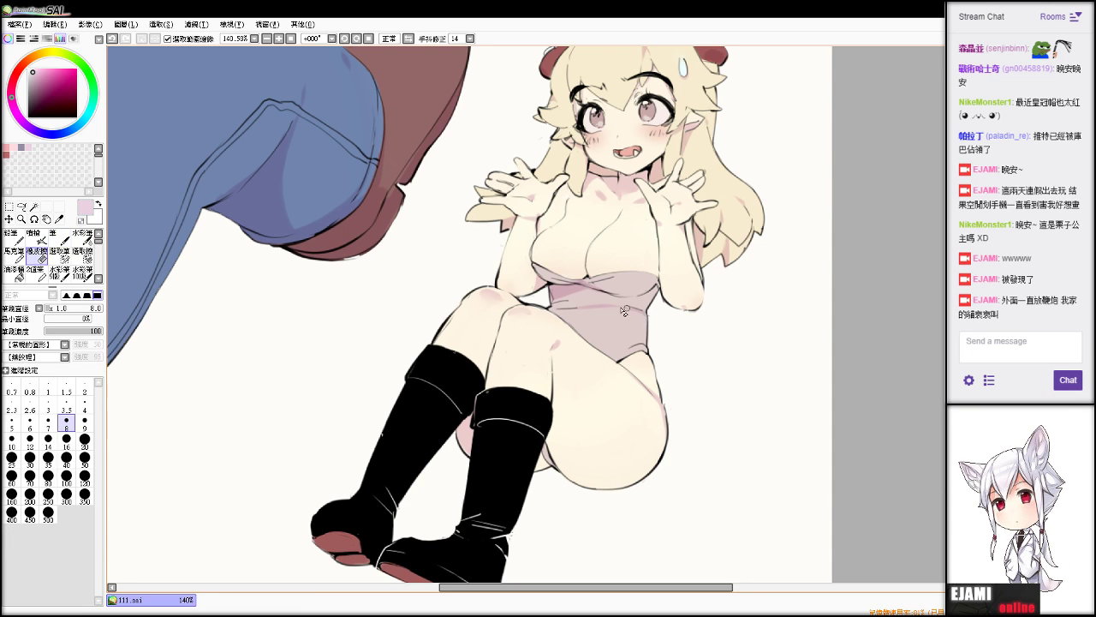
key(b)
drag(582, 297, 655, 296)
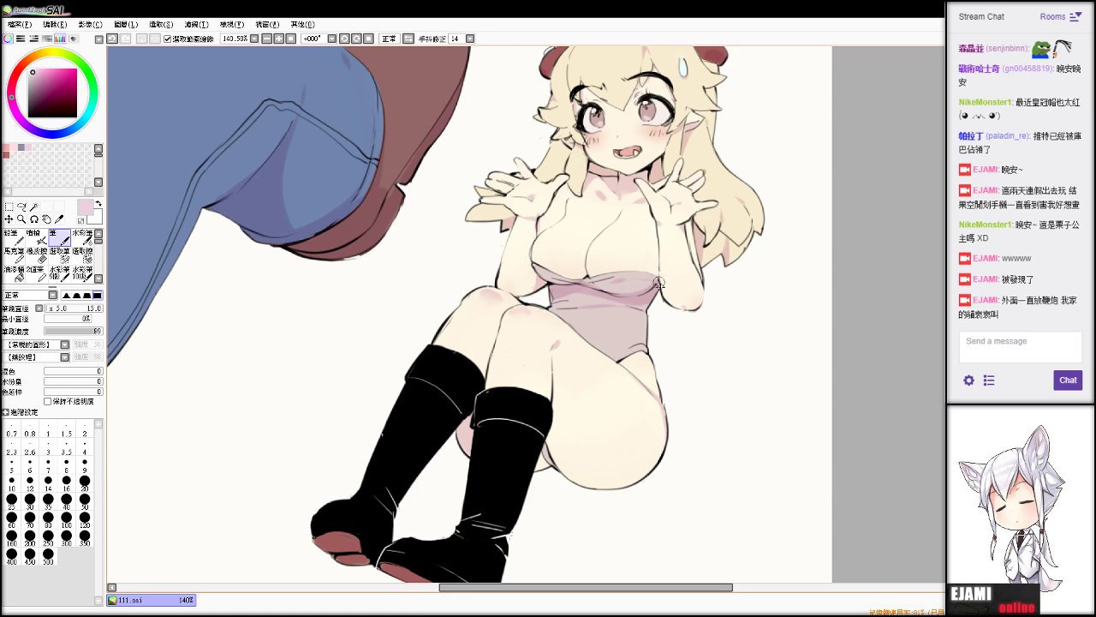
Try several fold shadow strokes along the bodice's upper edge and waist, undoing the unwanted ones.
key(ctrl+z)
drag(619, 276, 659, 284)
key(ctrl+z)
key(ctrl+z)
drag(556, 315, 596, 319)
key(ctrl+z)
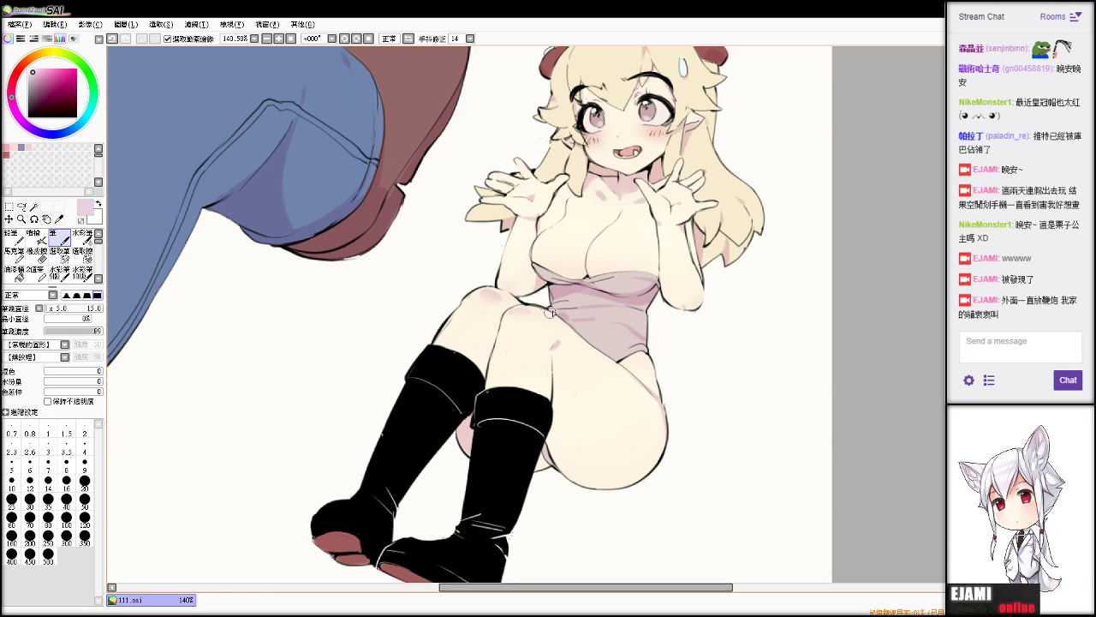
Refine the bodice's fold shadows down to the hip by alternating between the eraser and the brush.
key(e)
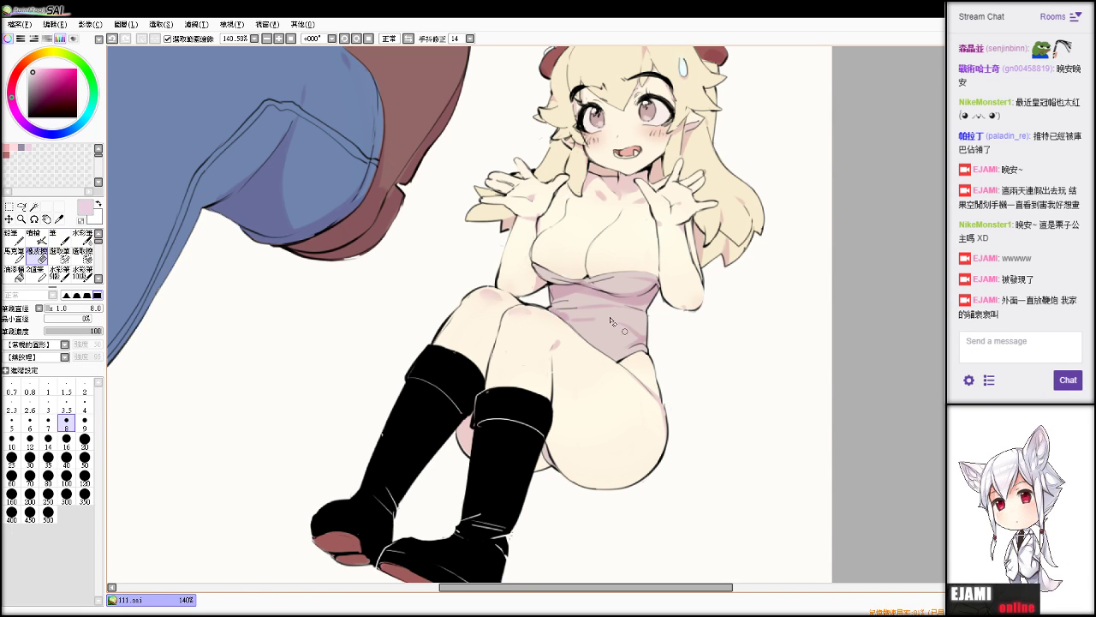
key(b)
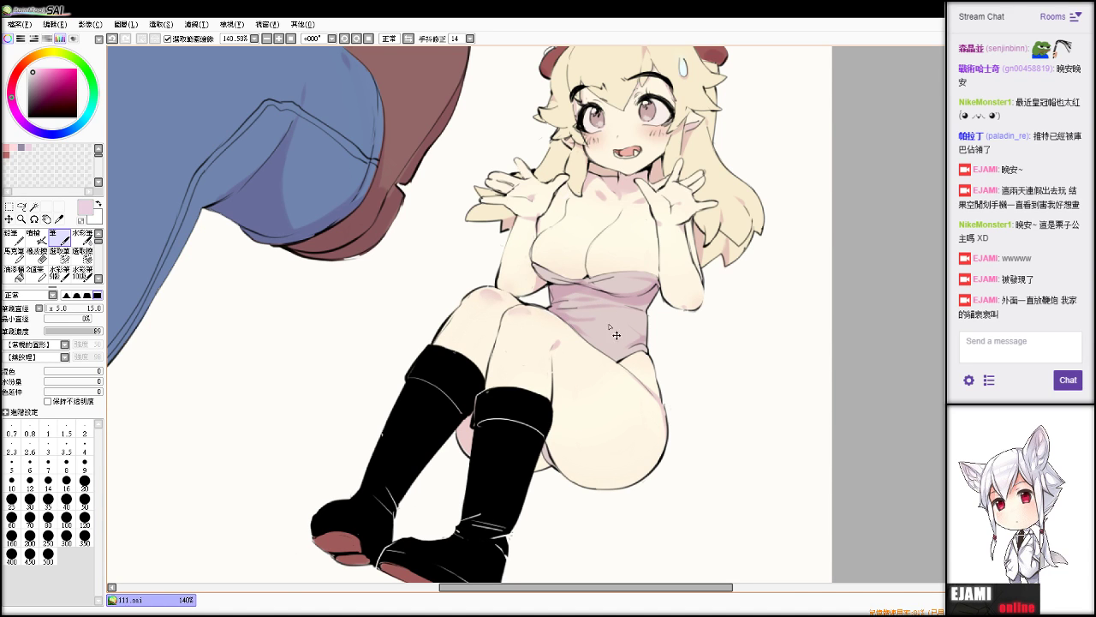
key(e)
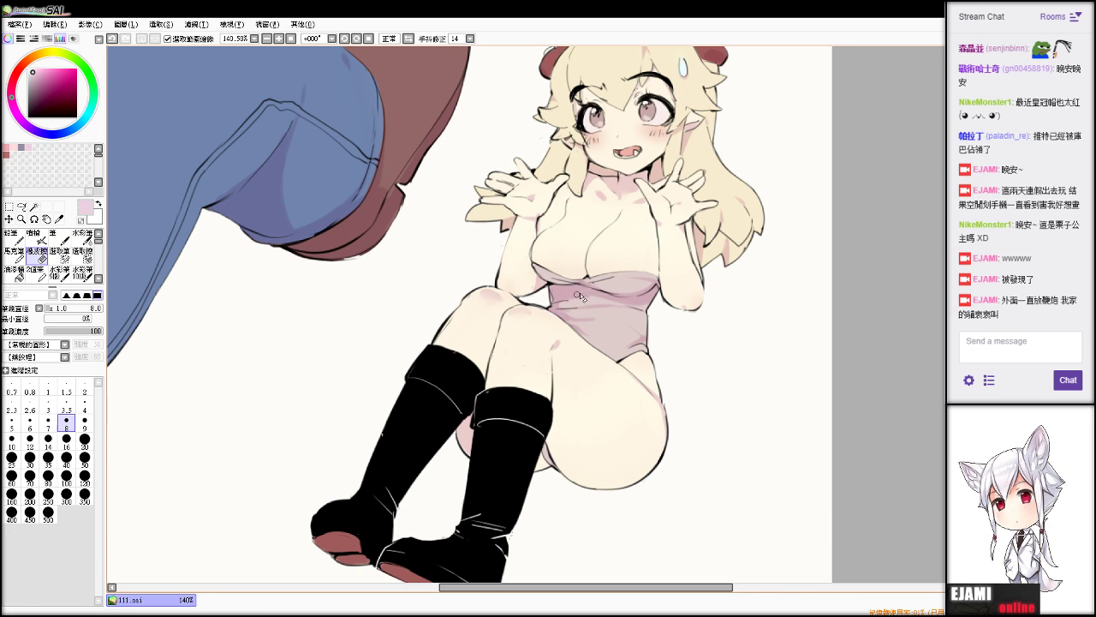
key(n)
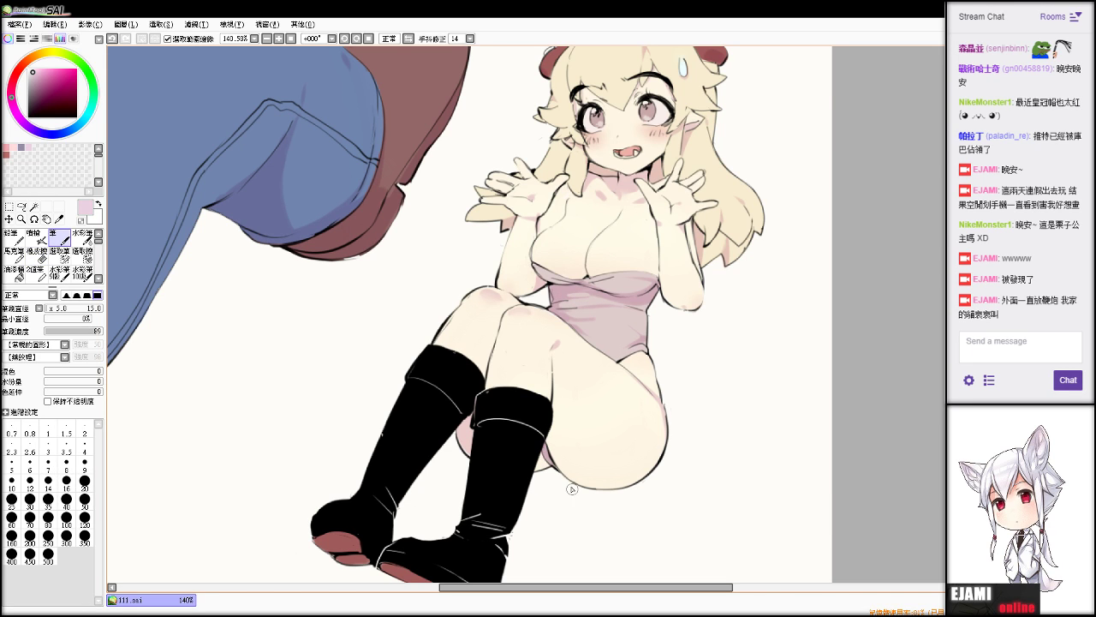
key(e)
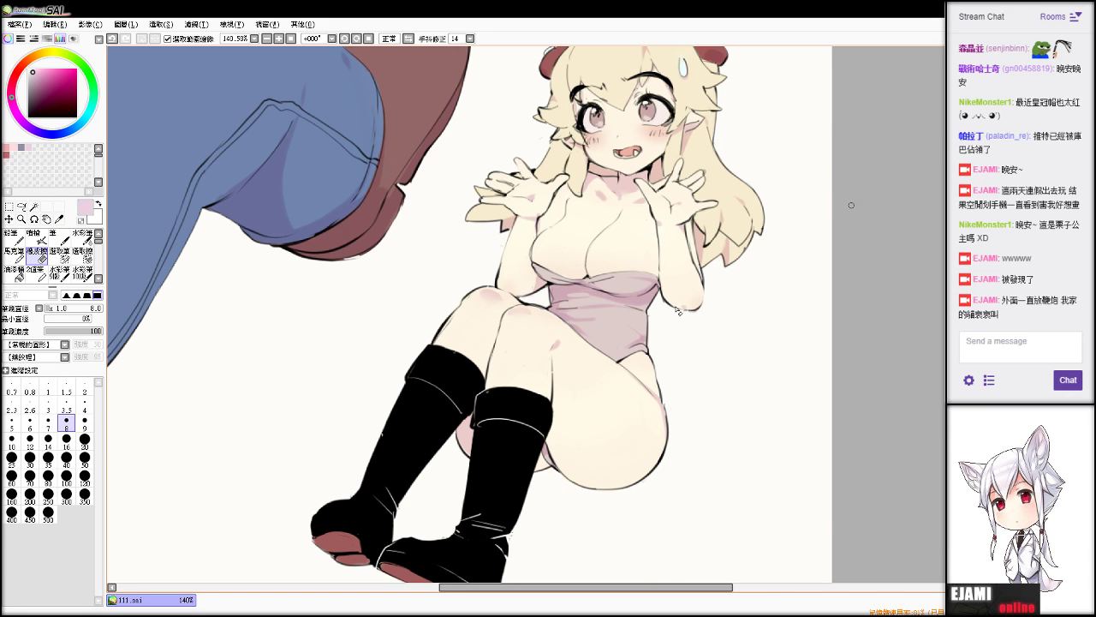
key(n)
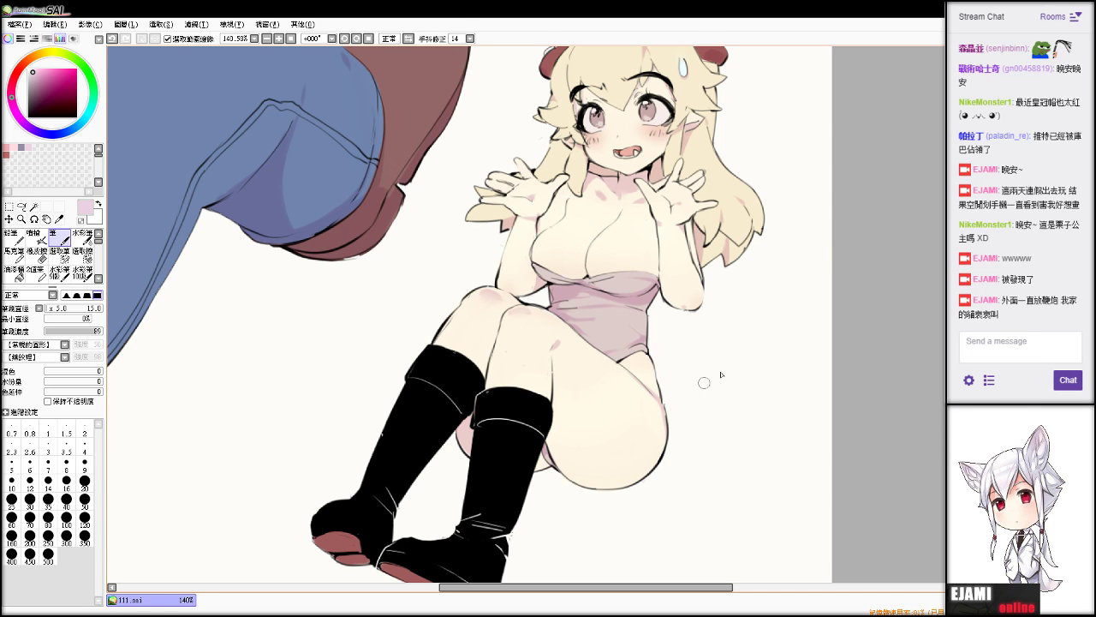
Try small white highlights on the girl with the brush size set to 5.
mouse_move(531, 291)
mouse_down()
mouse_move(500, 365)
mouse_move(484, 353)
mouse_up()
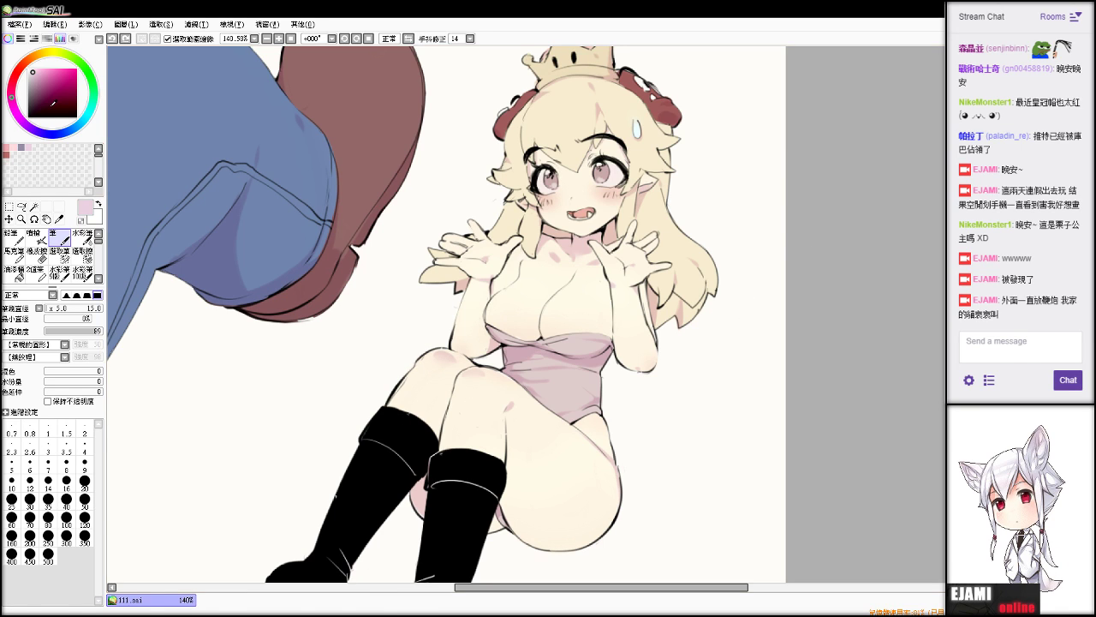
alt+click(388, 385)
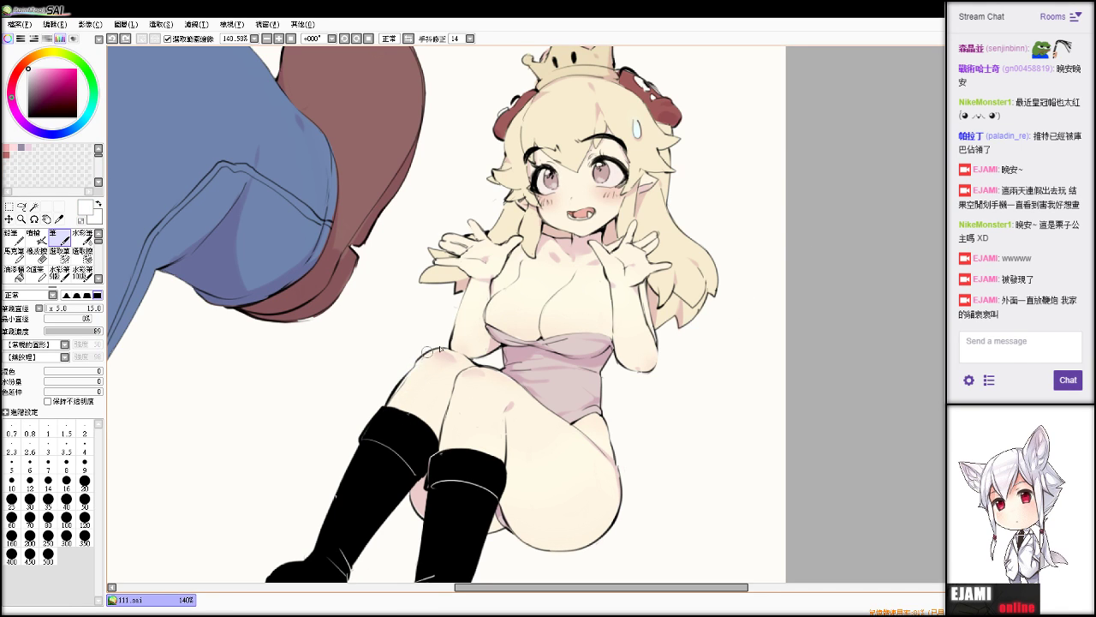
key(ctrl+z)
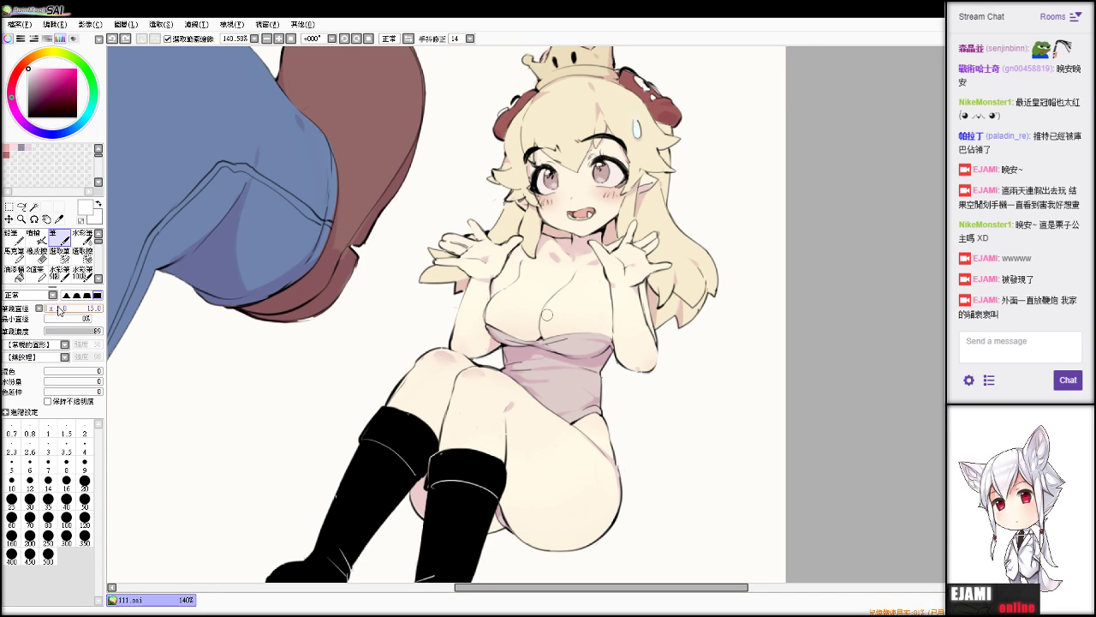
click(11, 465)
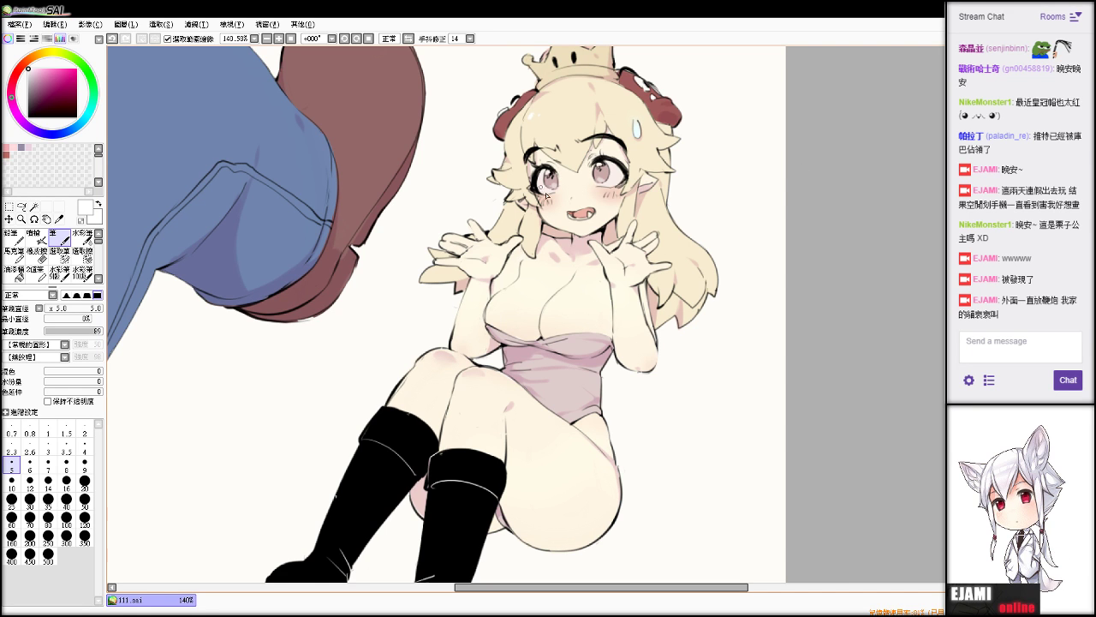
key(Page_Down)
key(Page_Down)
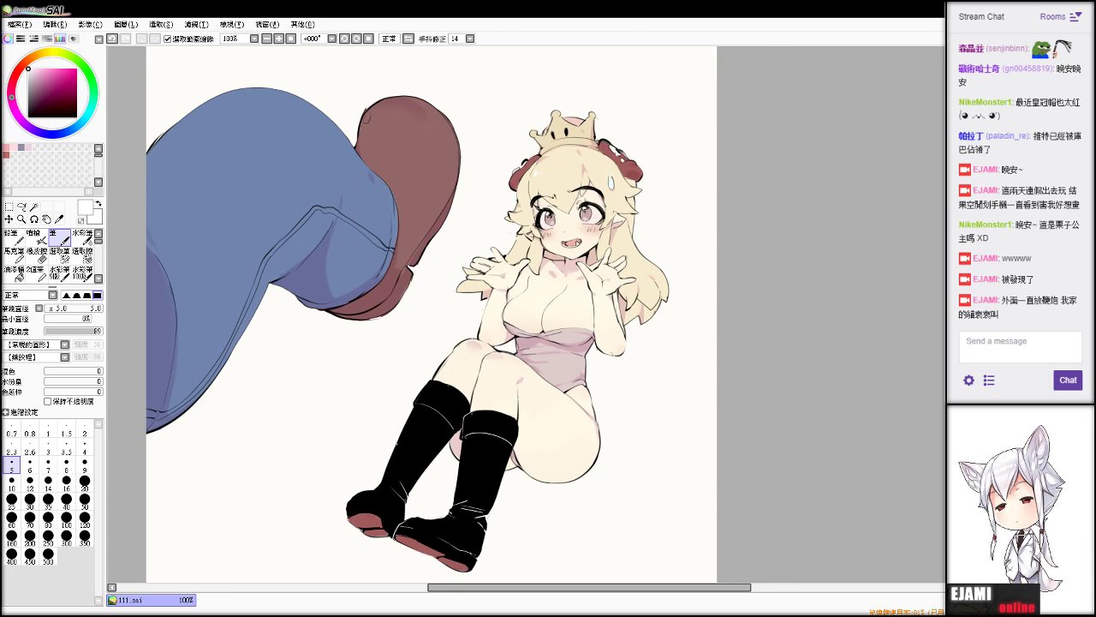
key(Page_Up)
key(Page_Up)
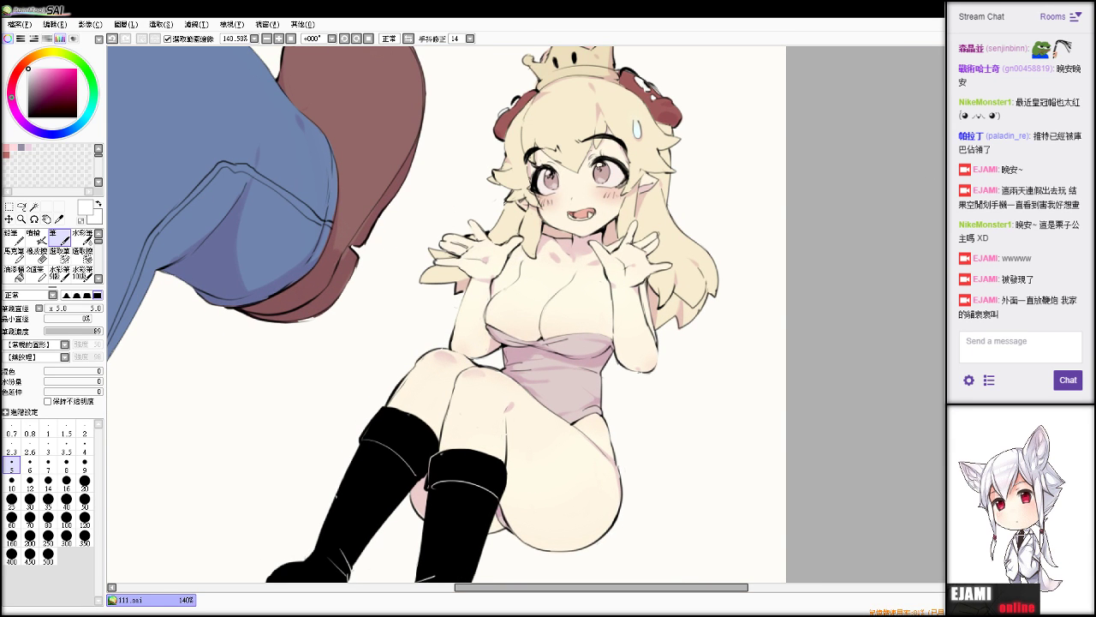
Paint a broad pale pink shadow over the shoe-facing half of the girl's hair and face with the brush size set to 35.
click(33, 72)
click(56, 309)
drag(56, 309, 49, 308)
mouse_move(519, 122)
mouse_down()
mouse_move(575, 94)
mouse_move(529, 118)
mouse_move(564, 110)
mouse_move(566, 130)
mouse_move(525, 157)
mouse_move(554, 131)
mouse_move(574, 166)
mouse_move(572, 204)
mouse_up()
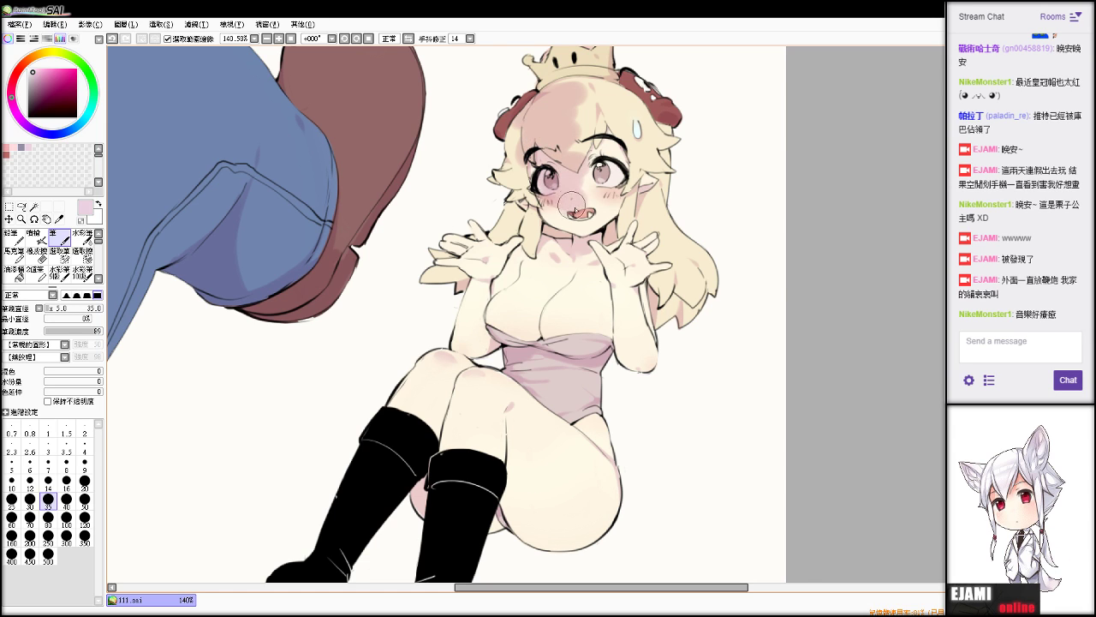
key(ctrl+z)
mouse_move(531, 116)
mouse_down()
mouse_move(580, 89)
mouse_move(566, 124)
mouse_move(533, 147)
mouse_move(594, 158)
mouse_move(558, 167)
mouse_move(569, 177)
mouse_move(542, 198)
mouse_up()
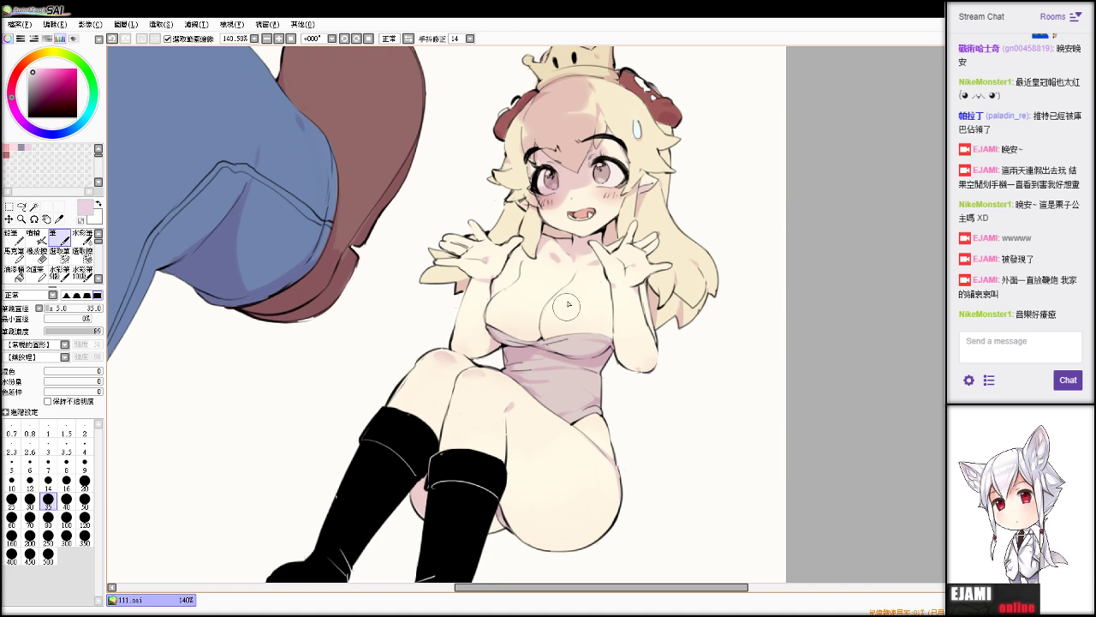
drag(585, 100, 585, 113)
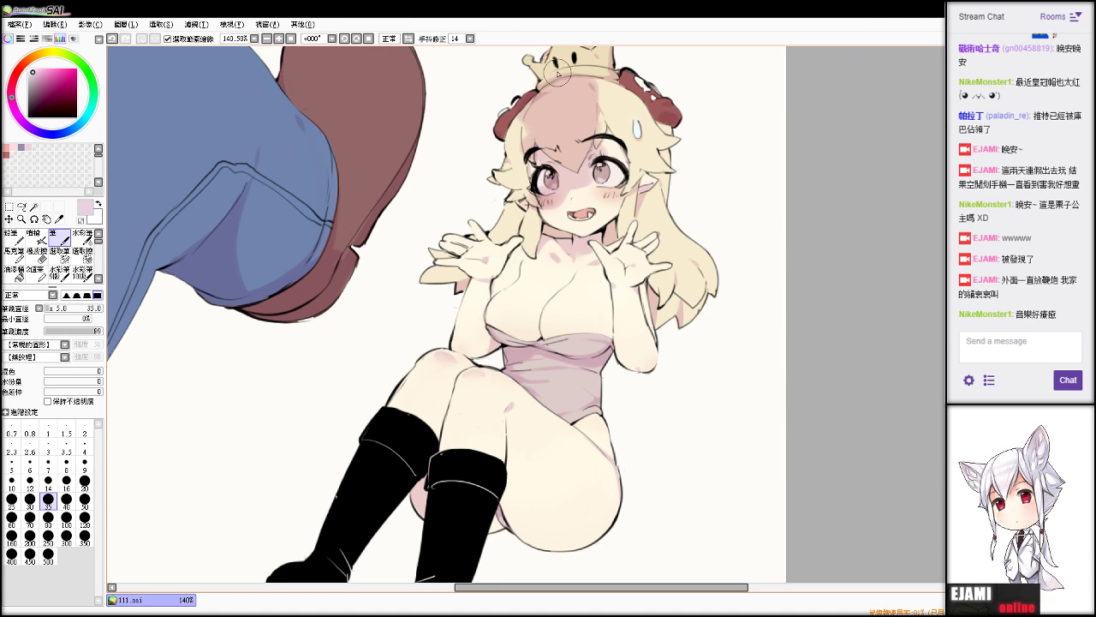
Extend the cast shadow onto the crown and clean up its edges with the eraser.
drag(537, 50, 609, 182)
key(e)
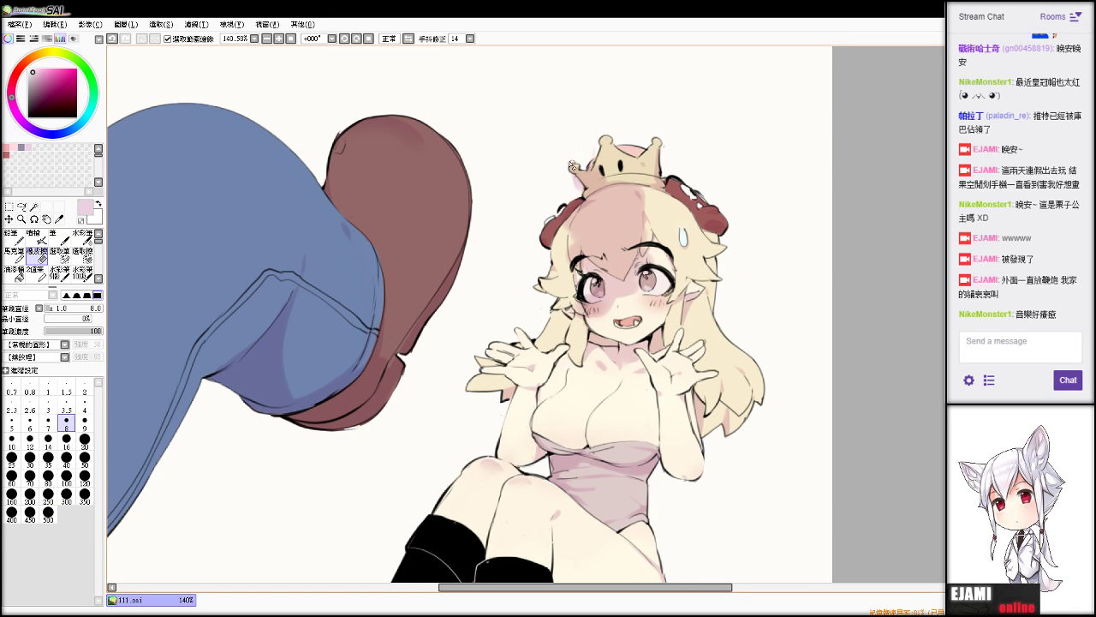
key(n)
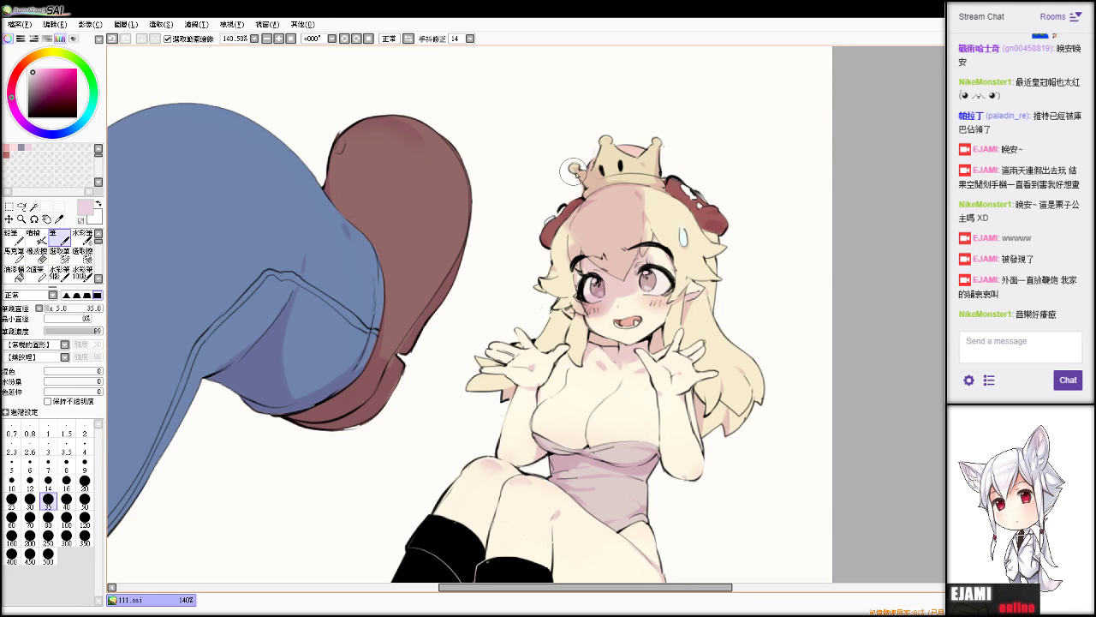
key(e)
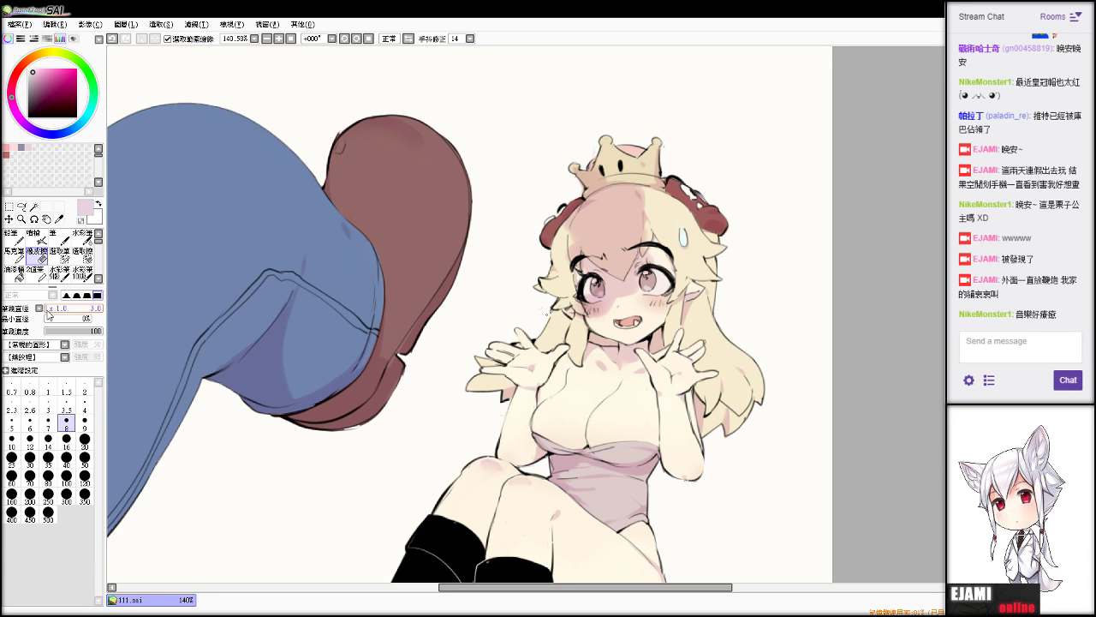
key(n)
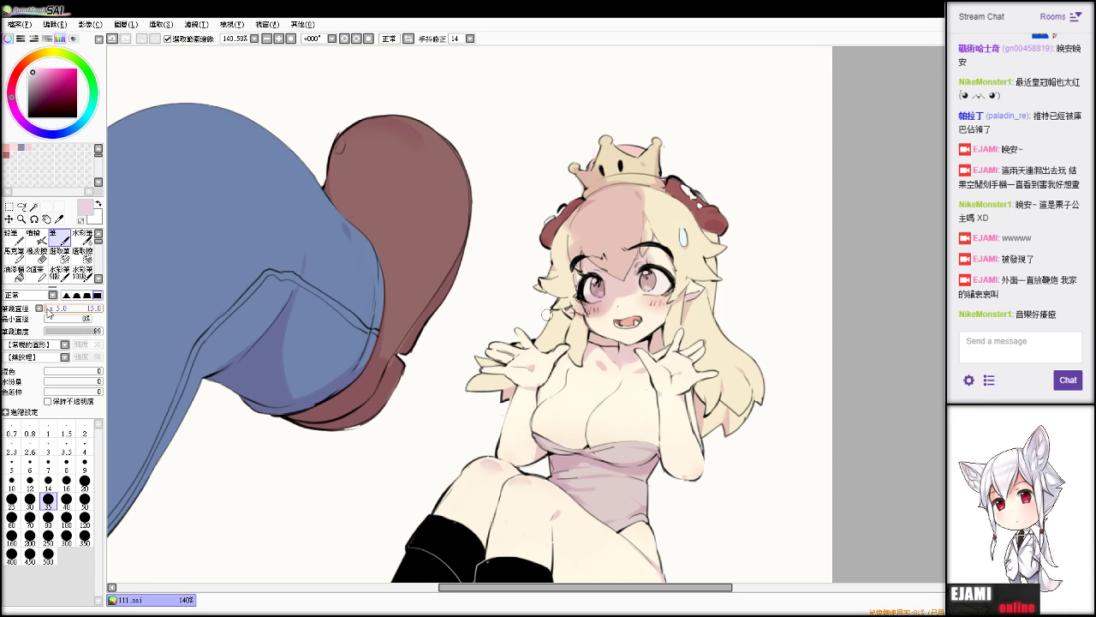
Refine the cast shadow on the girl's head with the brush at size 10 and the eraser at size 8.
click(11, 479)
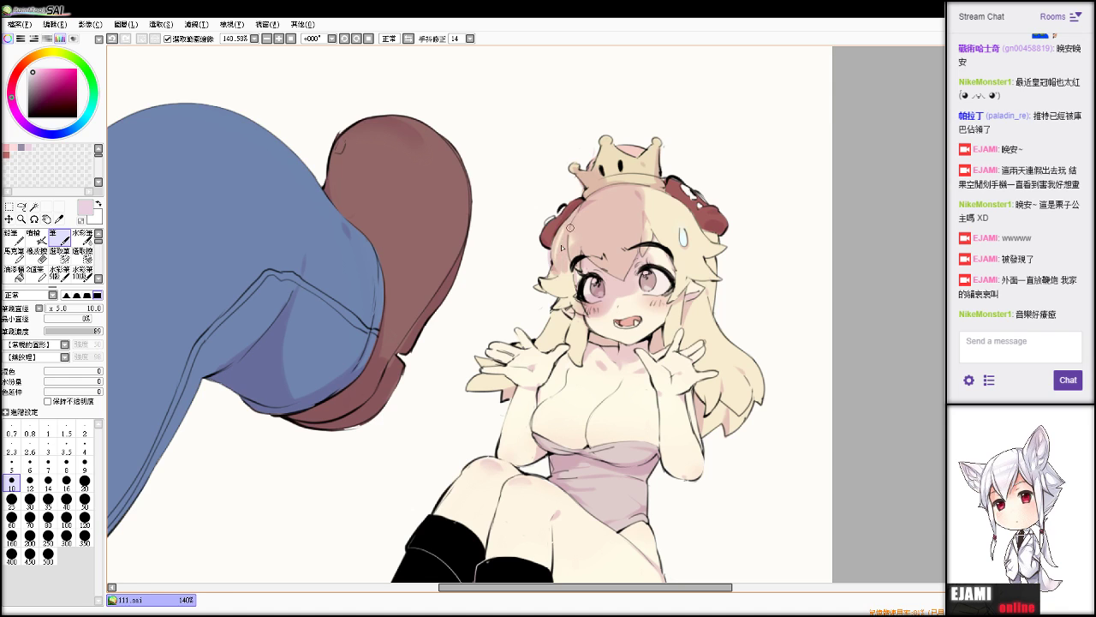
key(e)
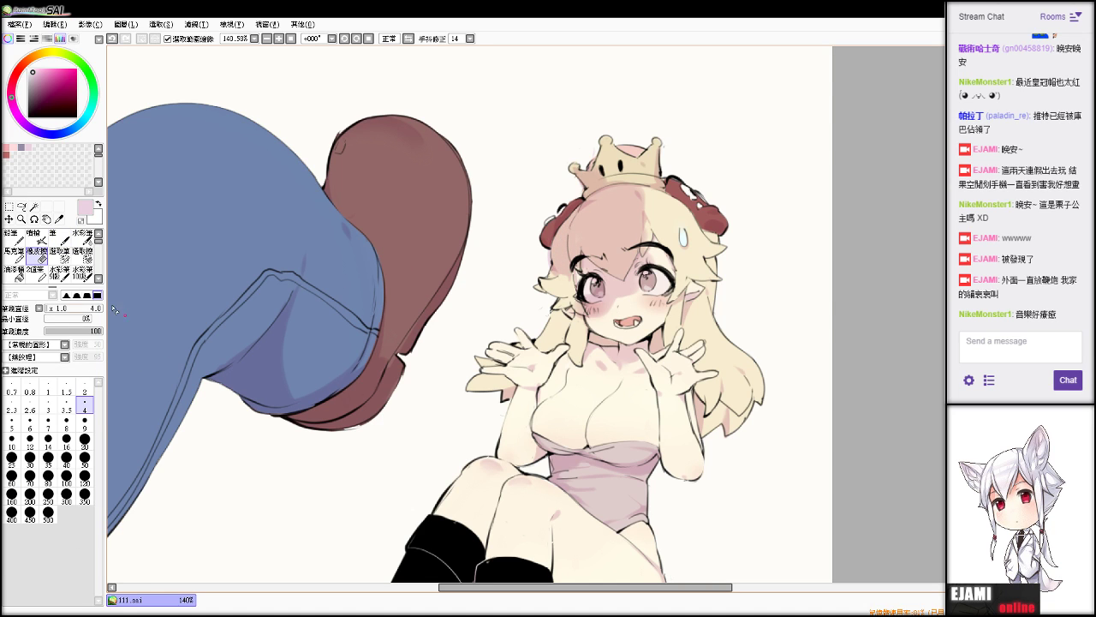
click(66, 423)
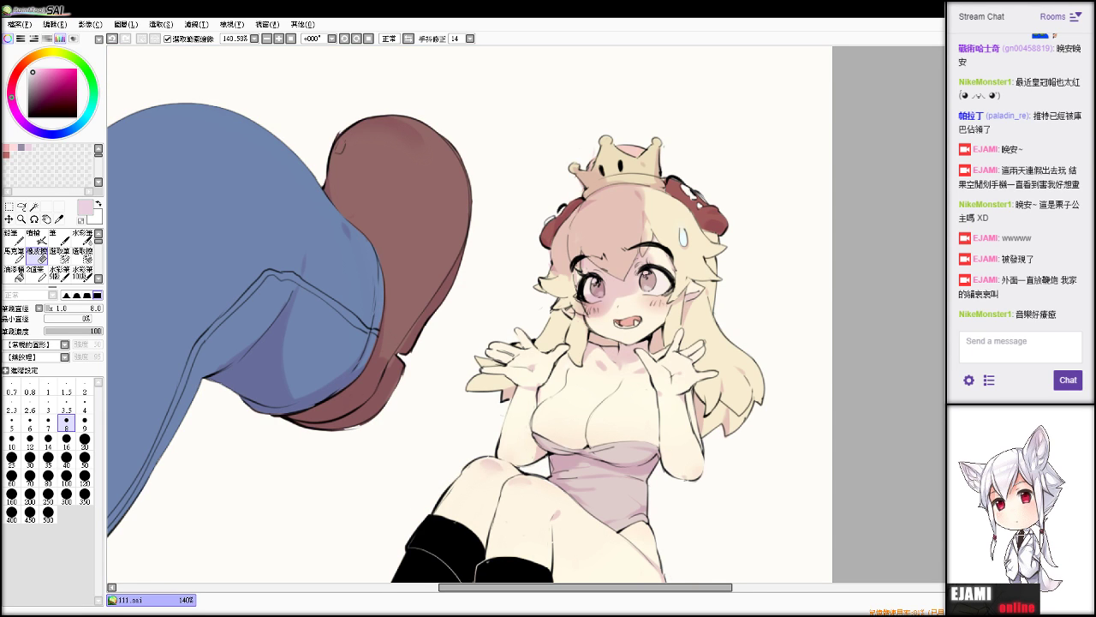
key(ctrl+z)
key(ctrl+y)
Paint the pale pink cast shadow over the girl's shoe-facing side hair and raised hand with the brush size set to 45.
key(n)
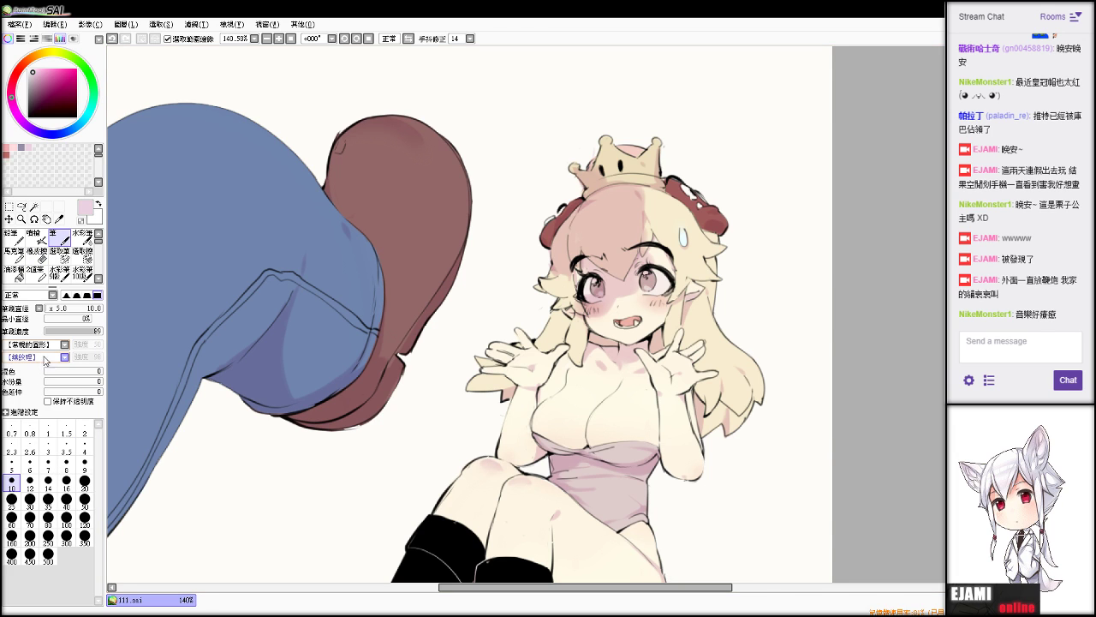
drag(55, 308, 50, 309)
drag(536, 264, 559, 345)
key(ctrl+z)
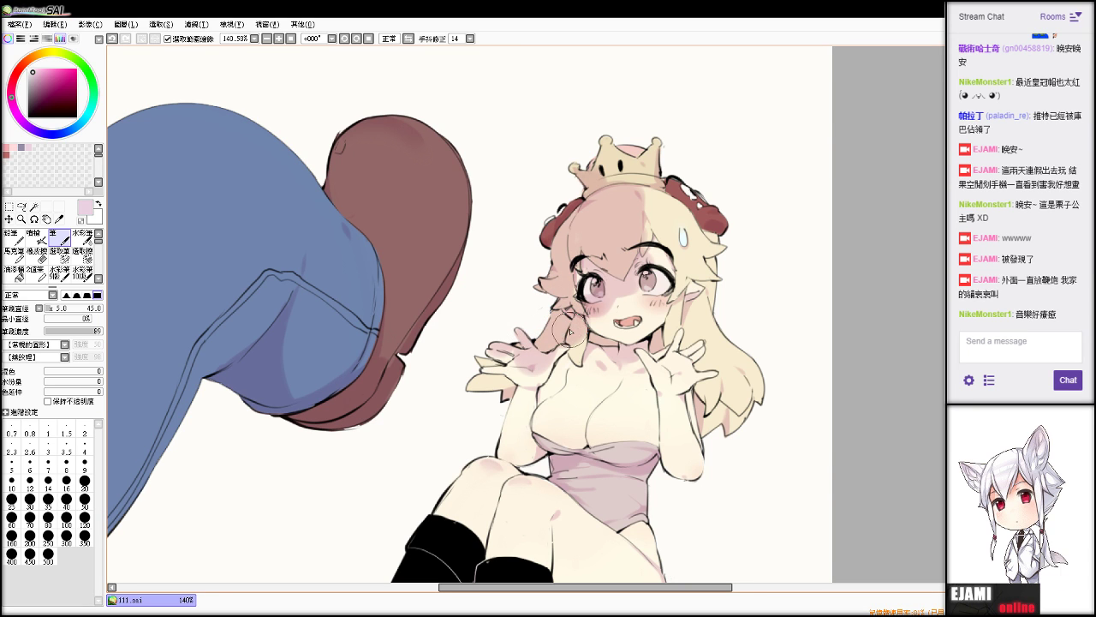
key(e)
key(b)
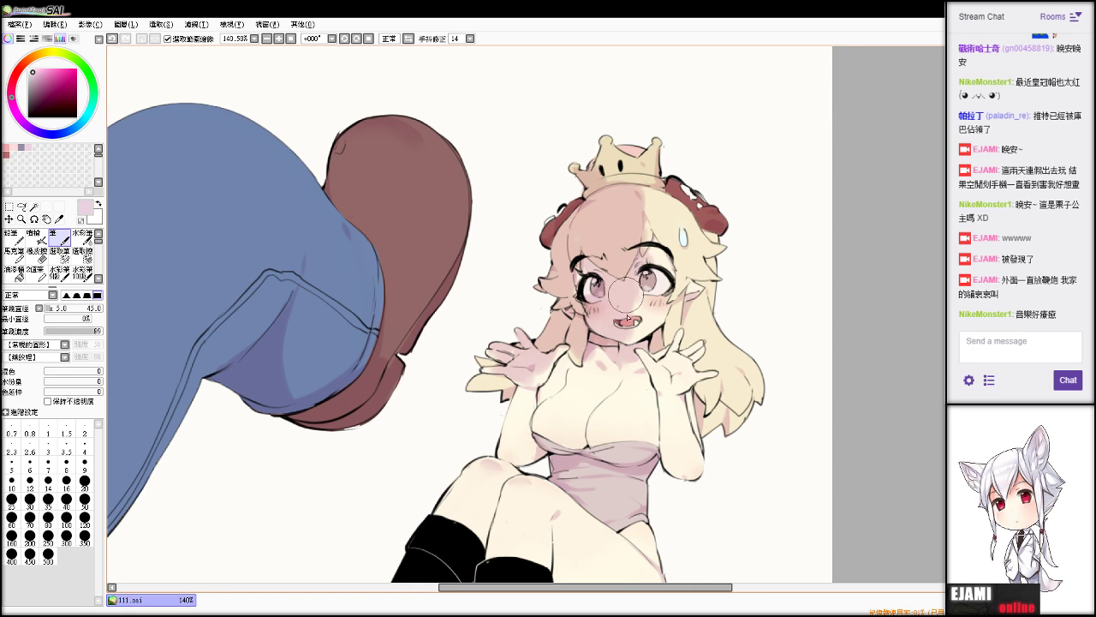
key(ctrl+z)
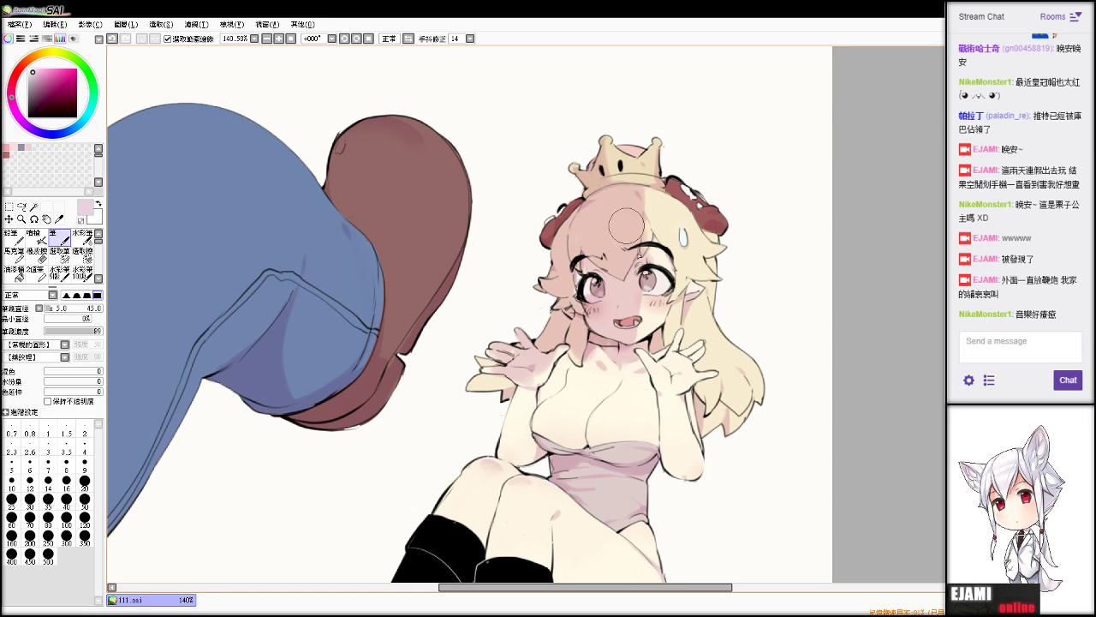
Extend the cast shadow across the neck, upper chest and shoulder with the brush size set to 40, cleaning its edges with the eraser.
click(66, 499)
mouse_move(576, 347)
mouse_down()
mouse_move(545, 382)
mouse_move(574, 346)
mouse_move(516, 442)
mouse_move(553, 365)
mouse_move(538, 363)
mouse_move(529, 396)
mouse_move(522, 385)
mouse_move(537, 414)
mouse_move(583, 349)
mouse_move(570, 373)
mouse_move(604, 342)
mouse_move(554, 409)
mouse_move(589, 367)
mouse_move(550, 395)
mouse_up()
key(e)
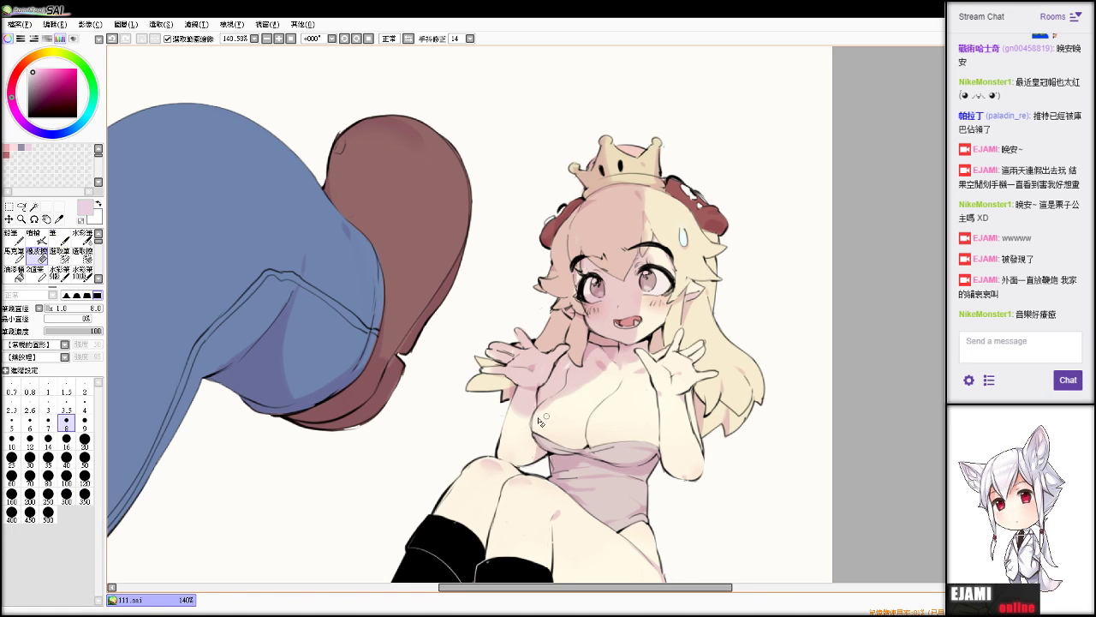
key(v)
key(e)
Soften the edge of the cast shadow on the girl's forehead with the blending brush at size 26.
key(c)
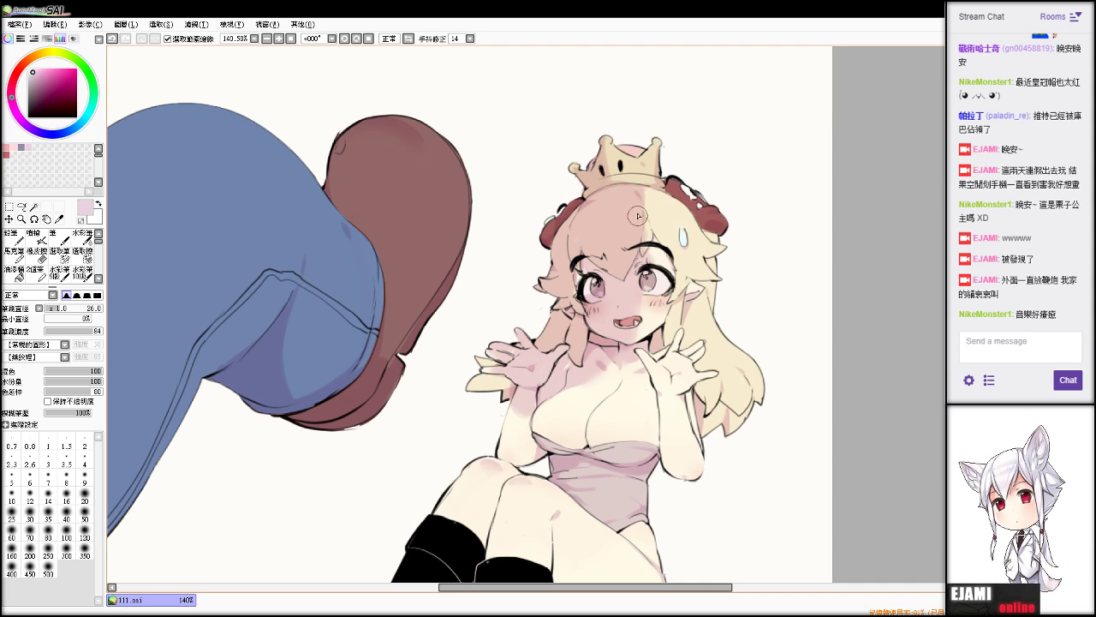
key(ctrl+z)
drag(643, 189, 644, 248)
key(alt+Tab)
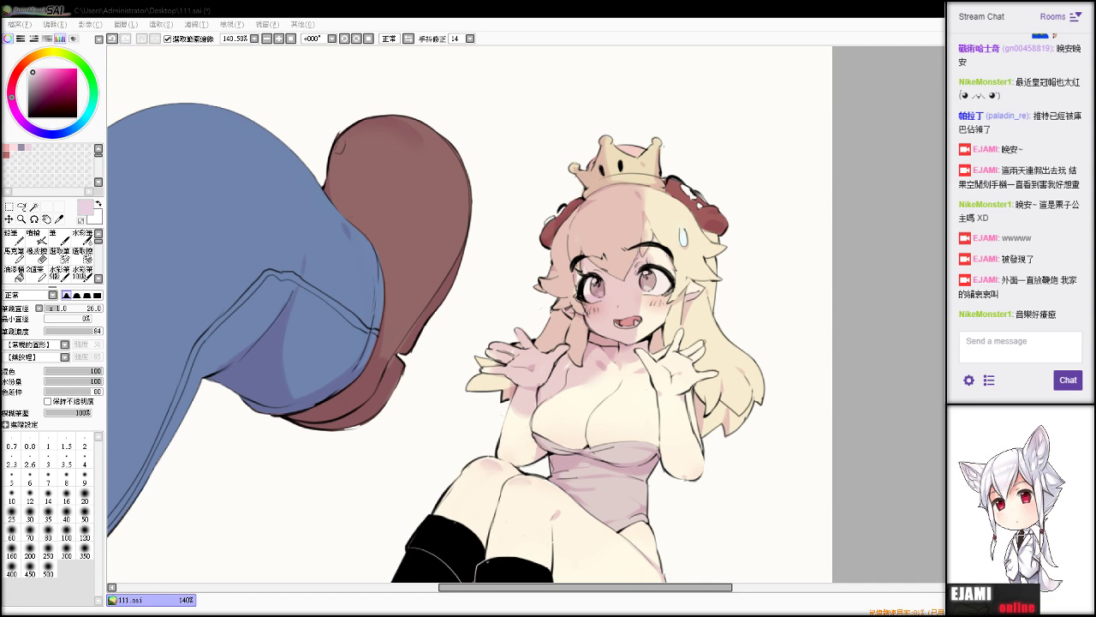
key(n)
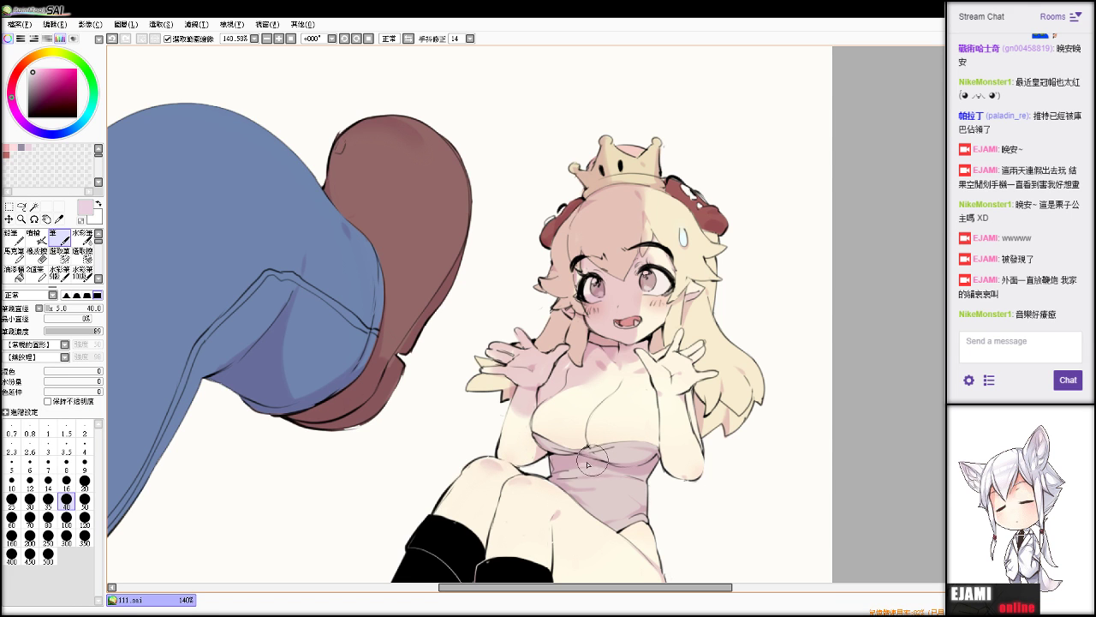
key(ctrl+z)
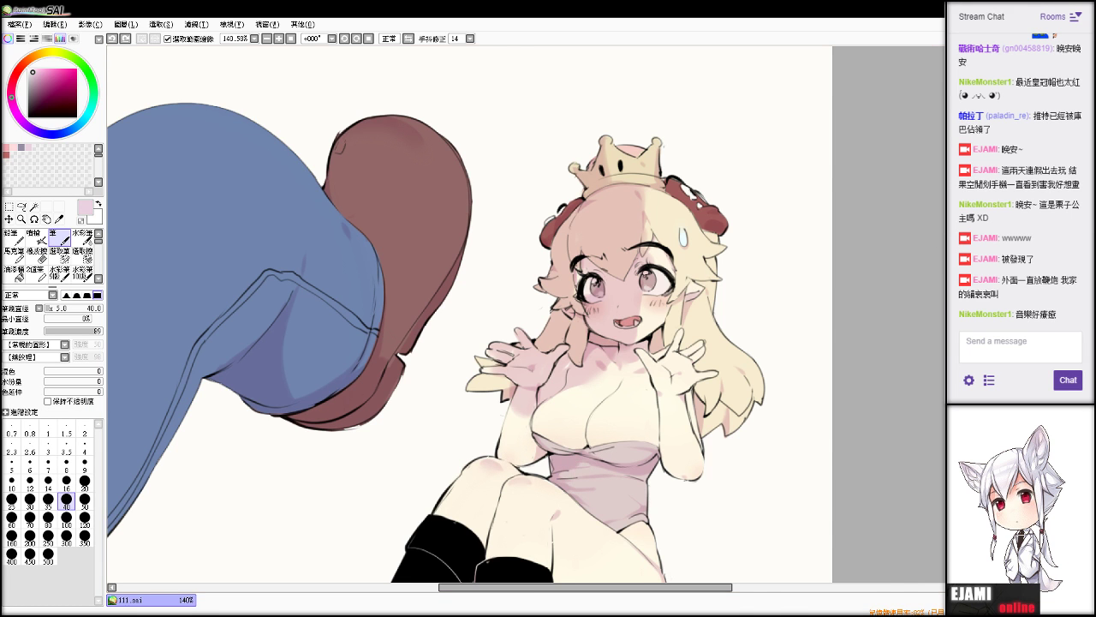
Refine the cast shadow around the shoe-facing hand, arm and chest with the brush at size 40 and the eraser at size 8.
scroll(545, 316, down, 6)
scroll(545, 316, up, 3)
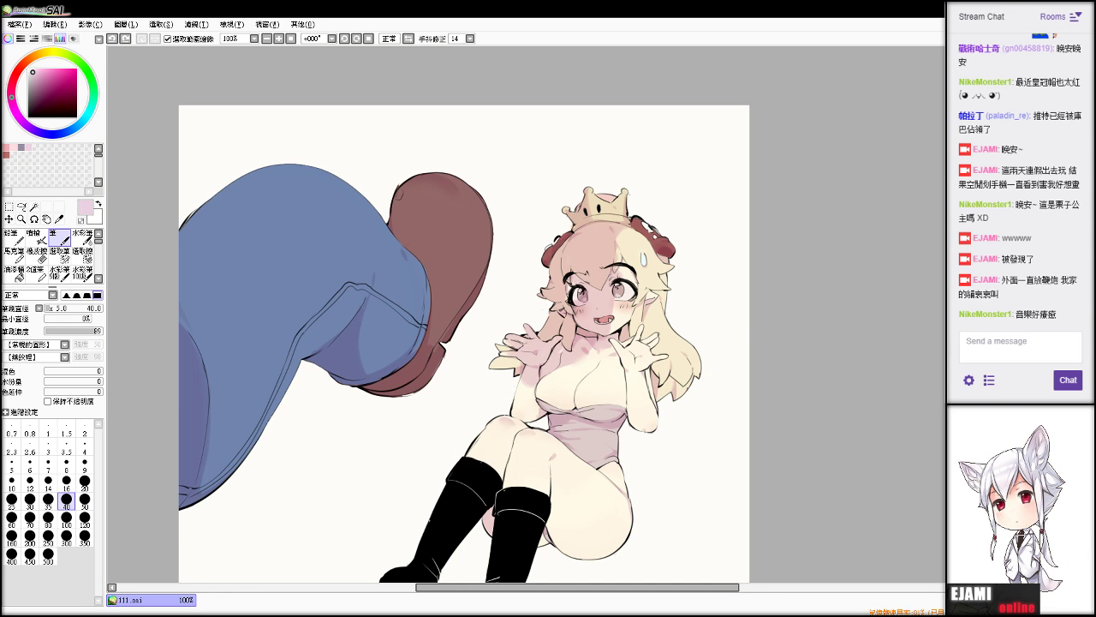
scroll(548, 313, down, 10)
scroll(549, 314, up, 10)
drag(548, 377, 584, 242)
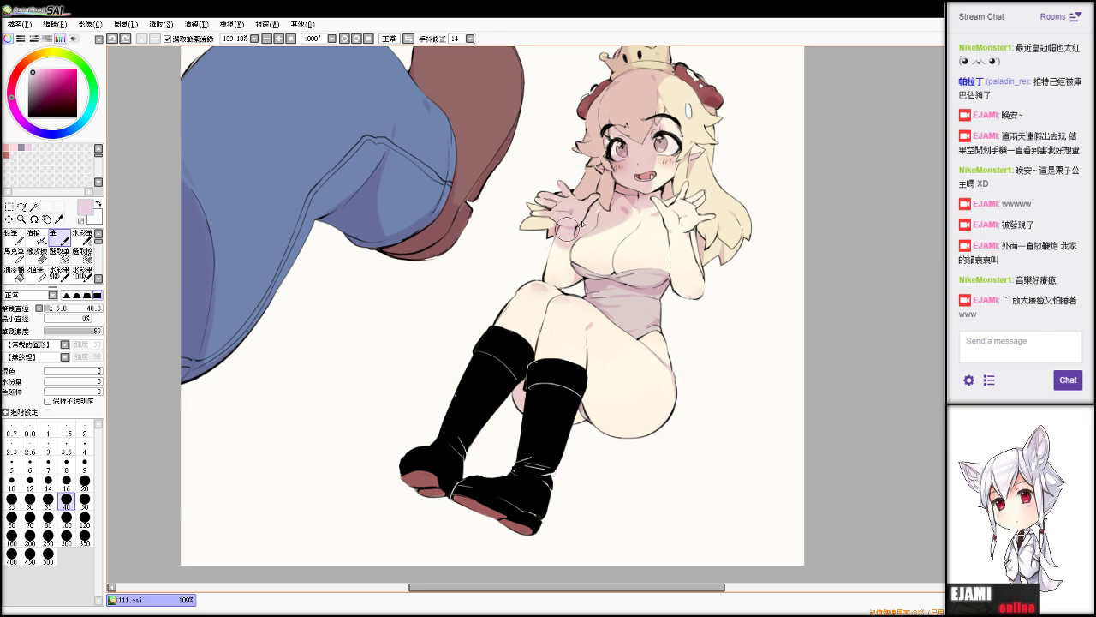
drag(597, 210, 581, 218)
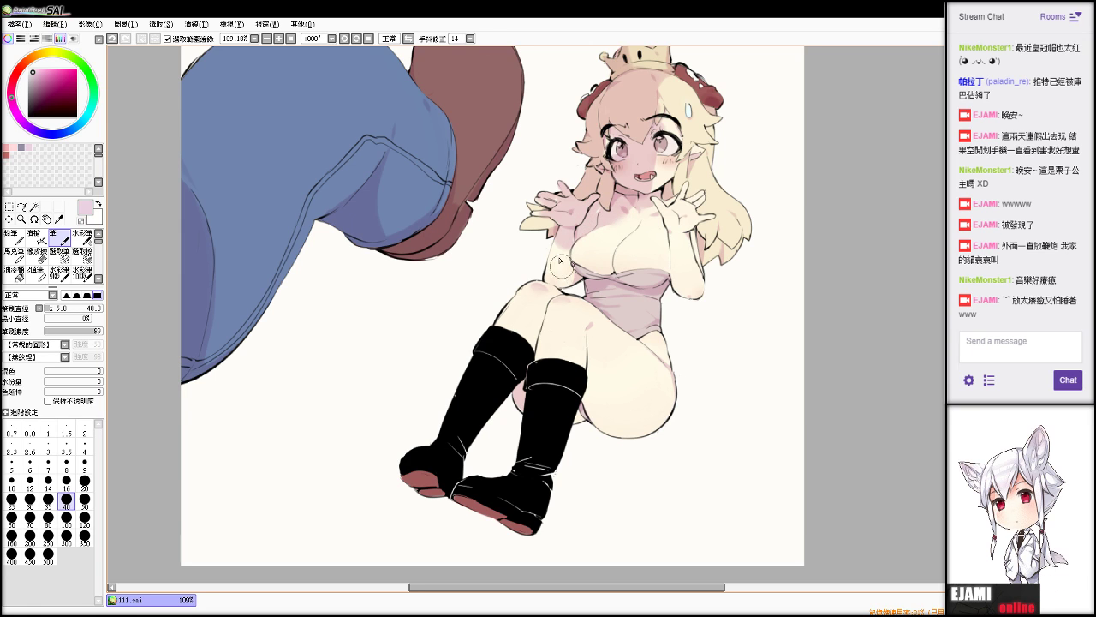
key(e)
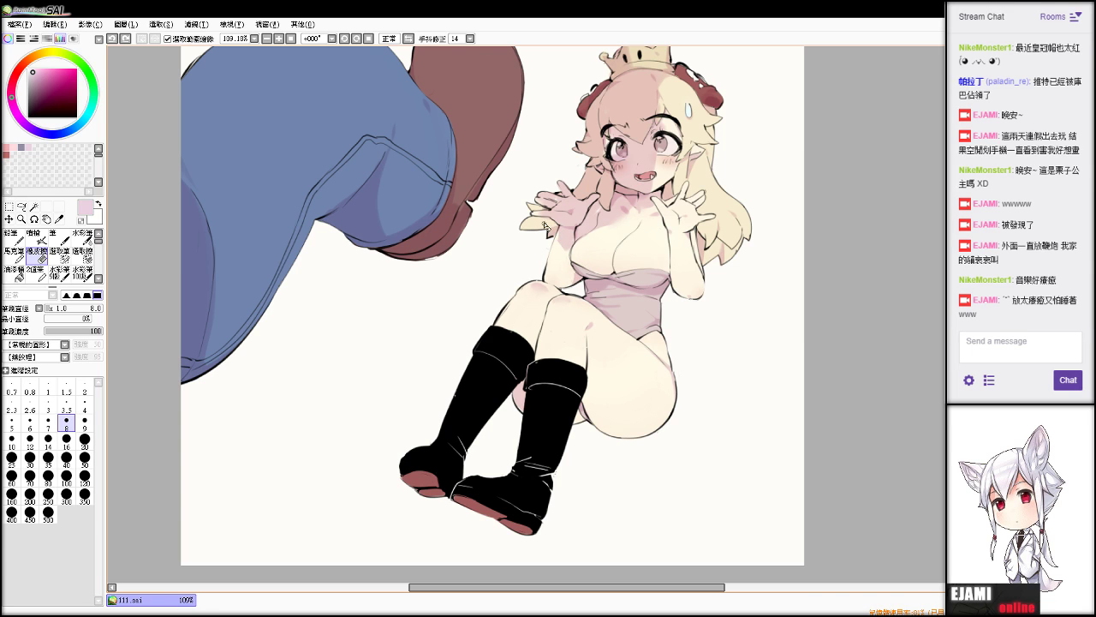
key(n)
key(e)
key(n)
key(e)
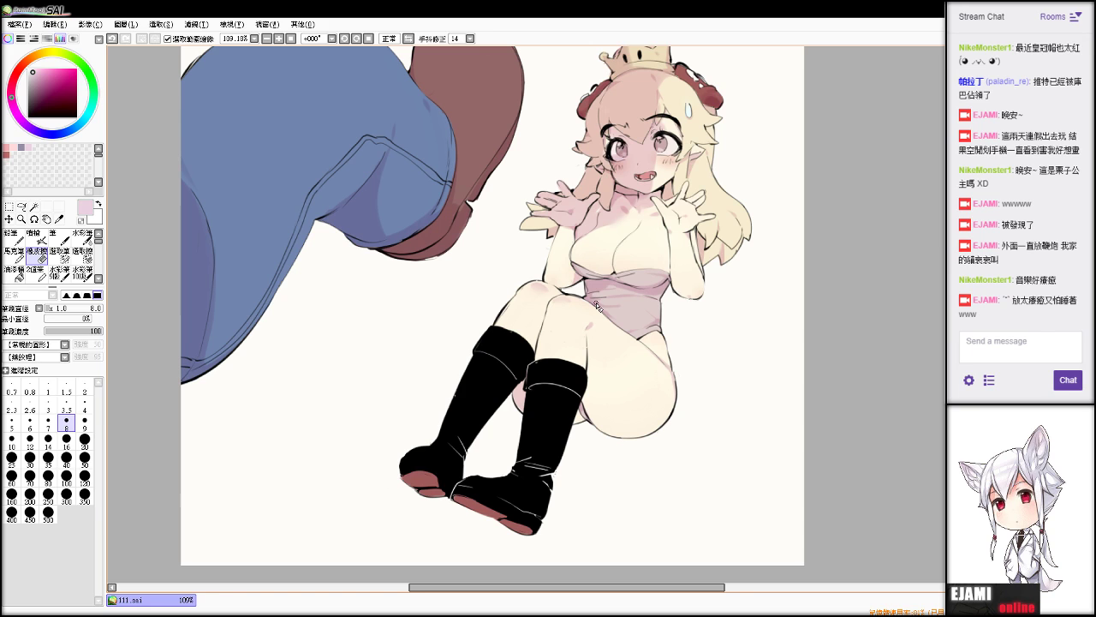
key(n)
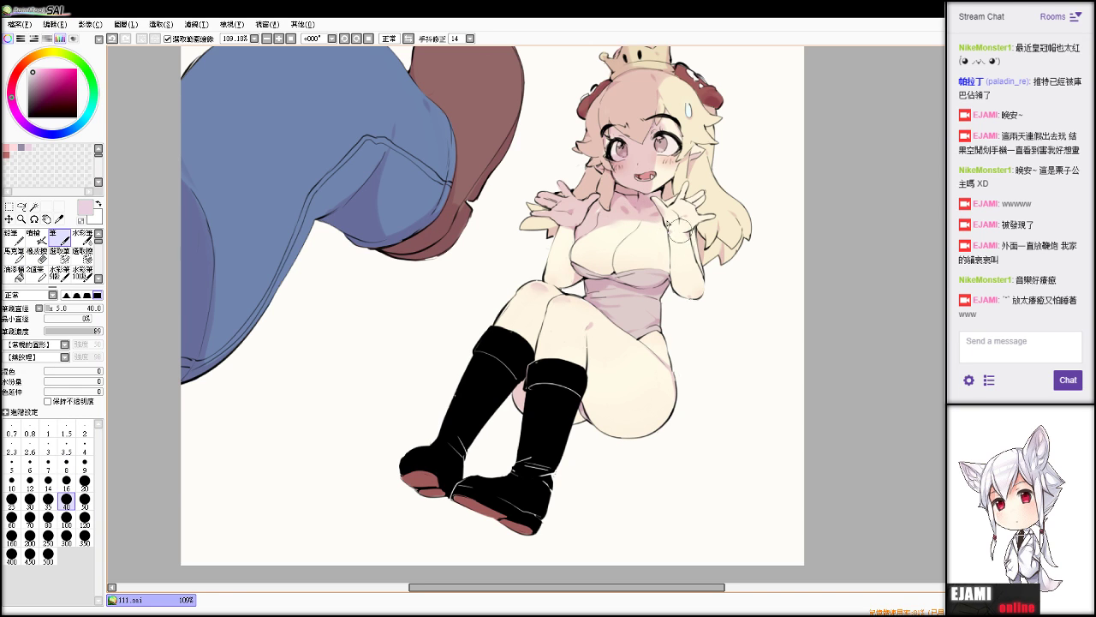
Try extending the cast shadow over the far half of the girl's face and her other hand.
mouse_move(647, 210)
mouse_down()
mouse_move(661, 129)
mouse_move(671, 220)
mouse_move(670, 88)
mouse_move(678, 201)
mouse_up()
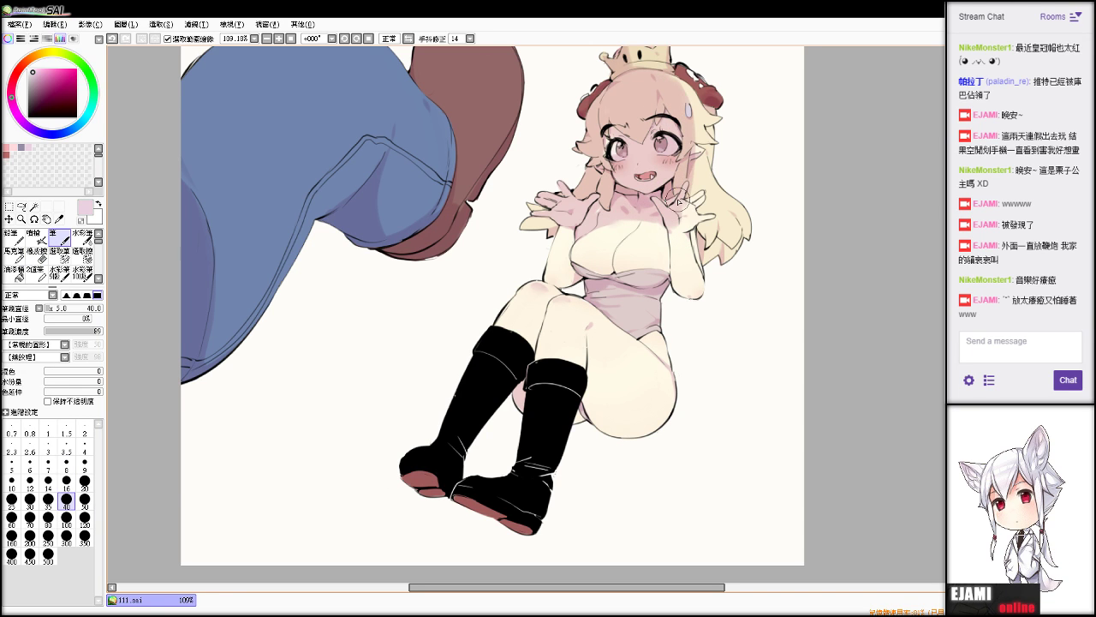
scroll(695, 191, down, 3)
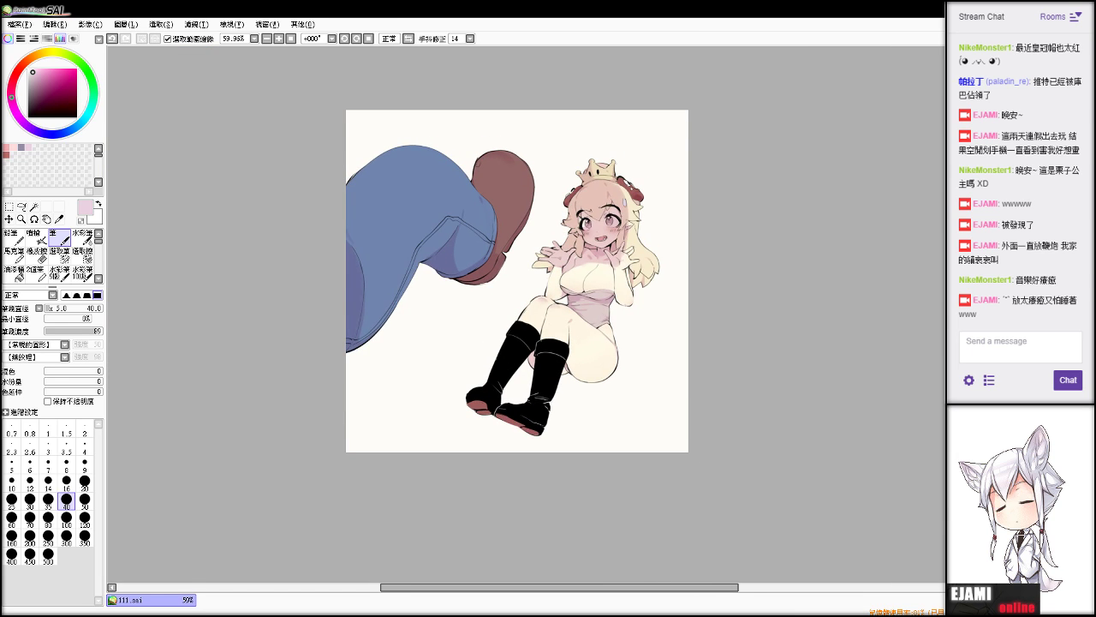
key(ctrl+z)
scroll(548, 315, up, 5)
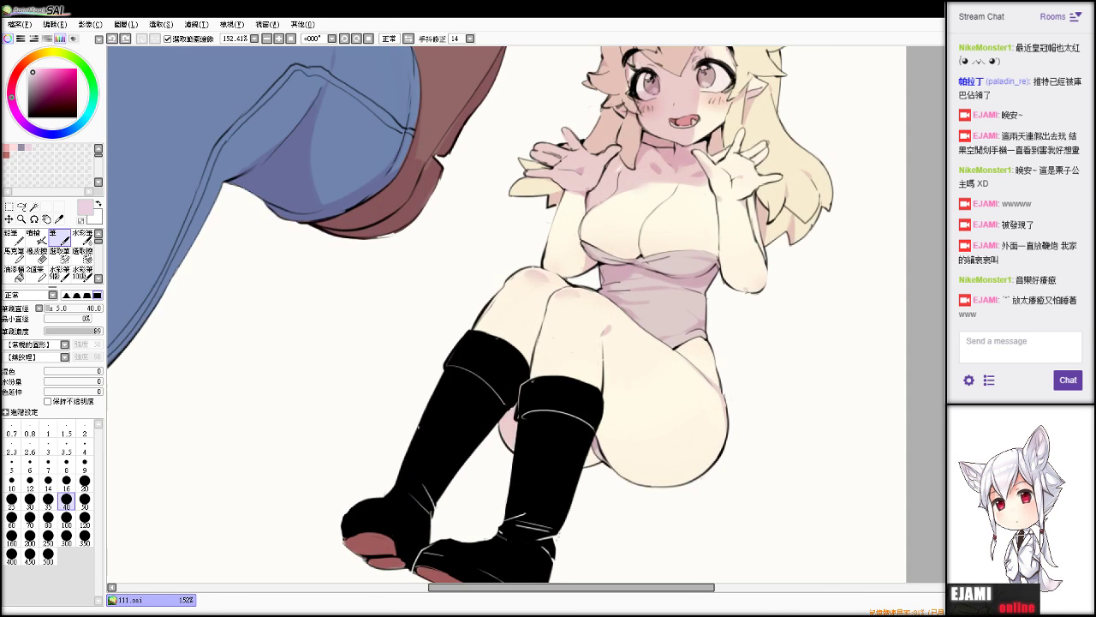
drag(634, 129, 499, 379)
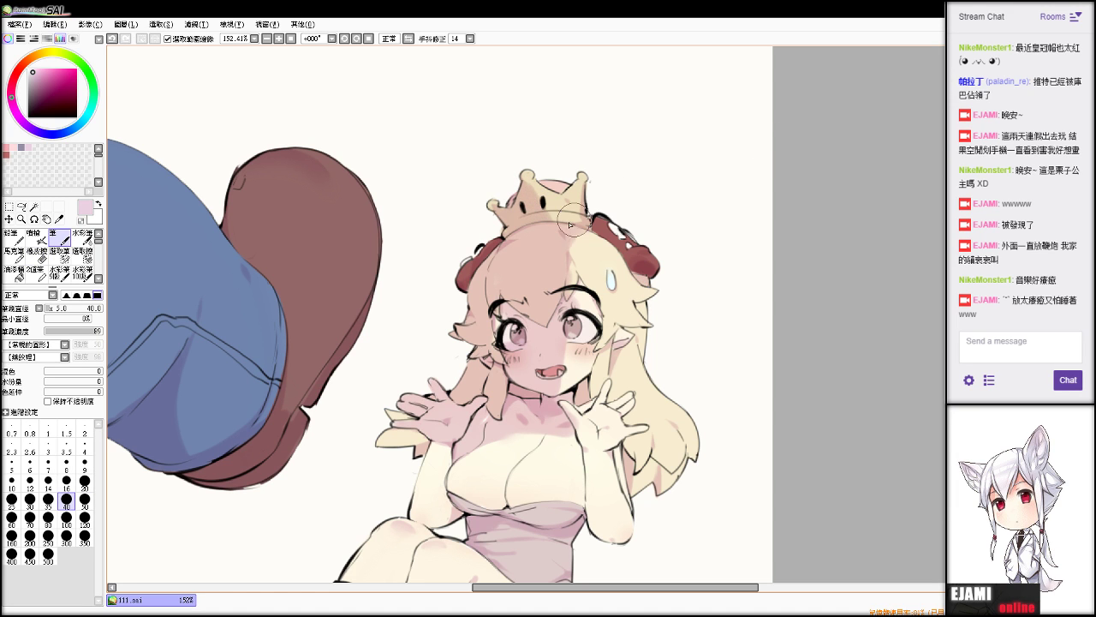
scroll(622, 262, up, 4)
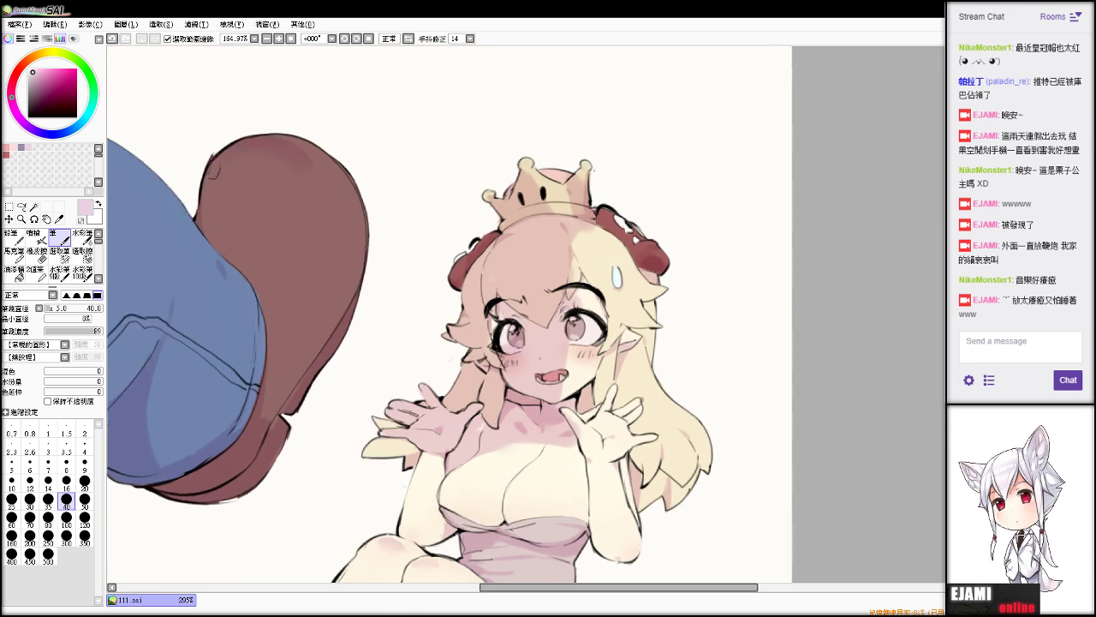
scroll(545, 314, down, 4)
key(ctrl+z)
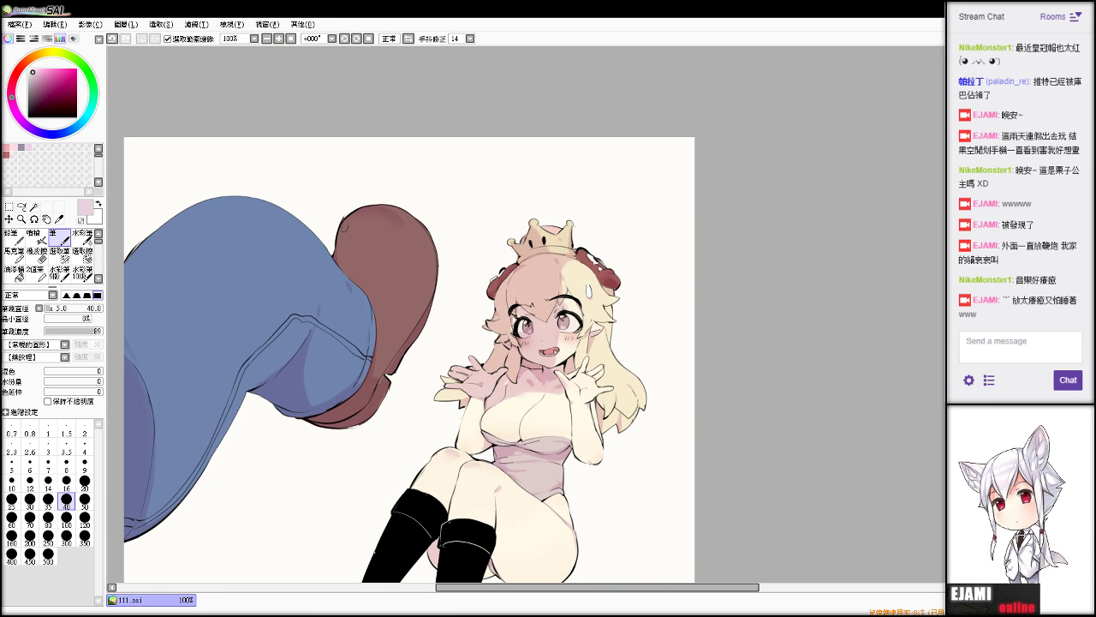
scroll(526, 314, up, 4)
drag(553, 323, 579, 291)
drag(719, 283, 721, 219)
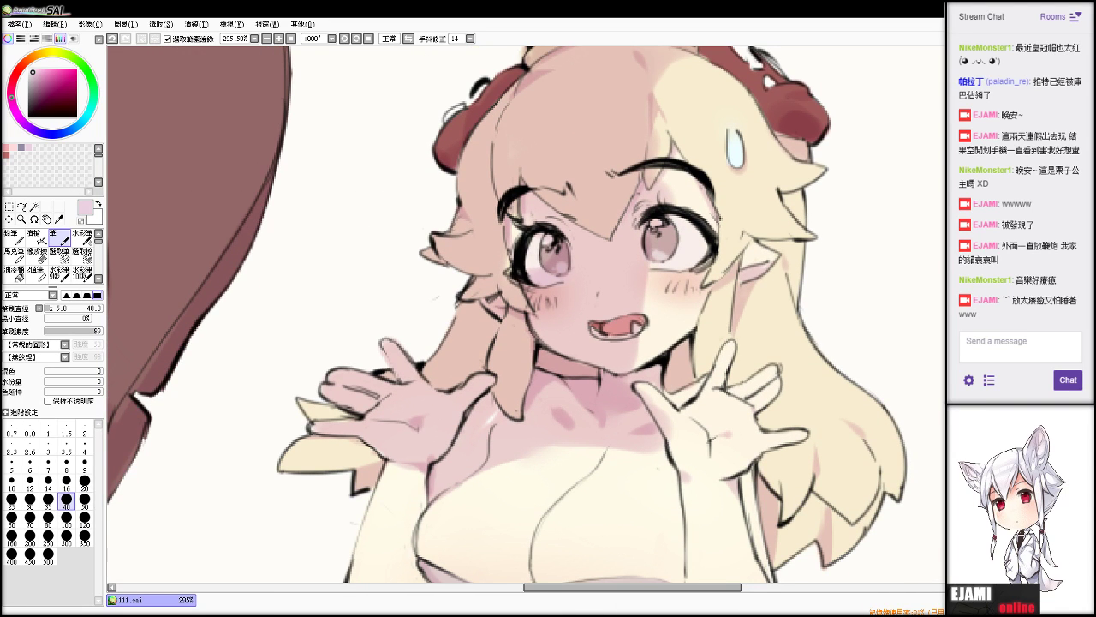
key(ctrl+z)
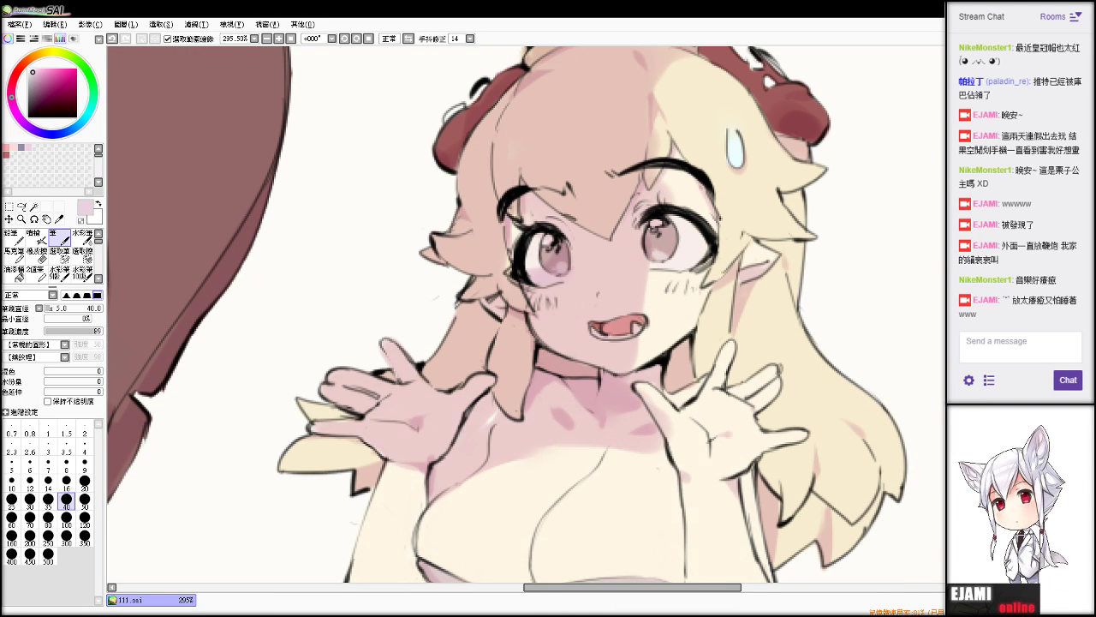
key(ctrl+z)
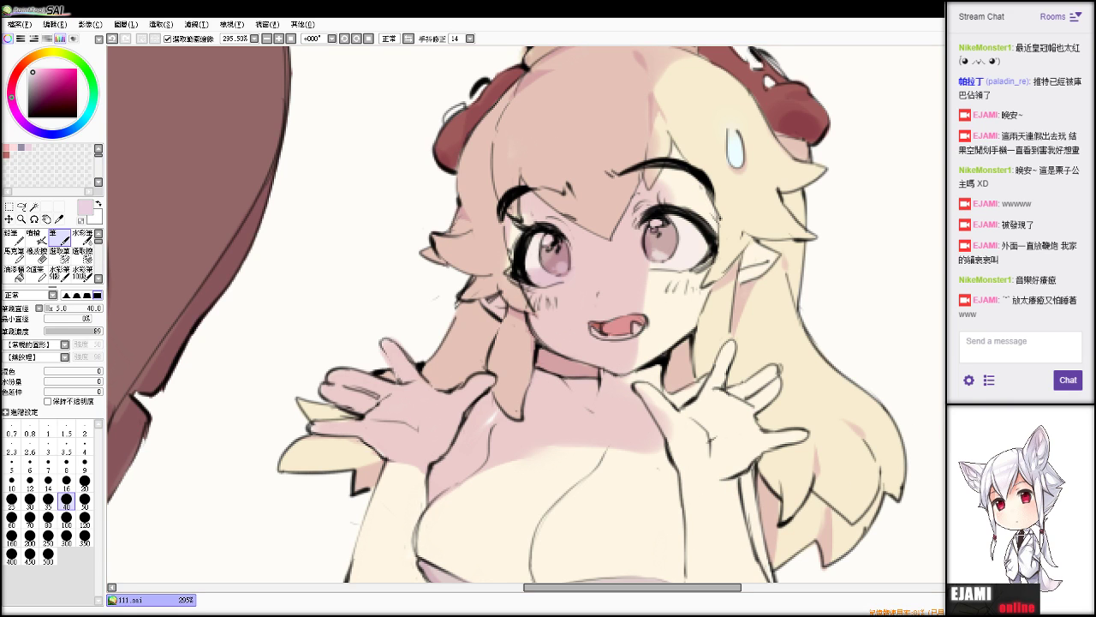
alt+click(561, 477)
key(ctrl+z)
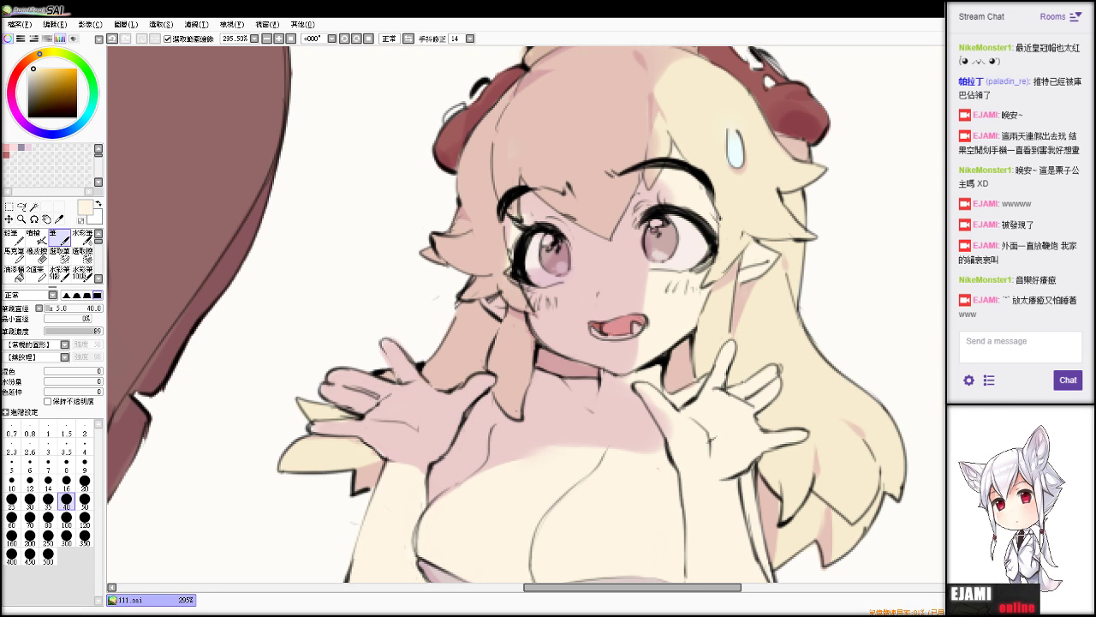
key(ctrl+y)
key(ctrl+y)
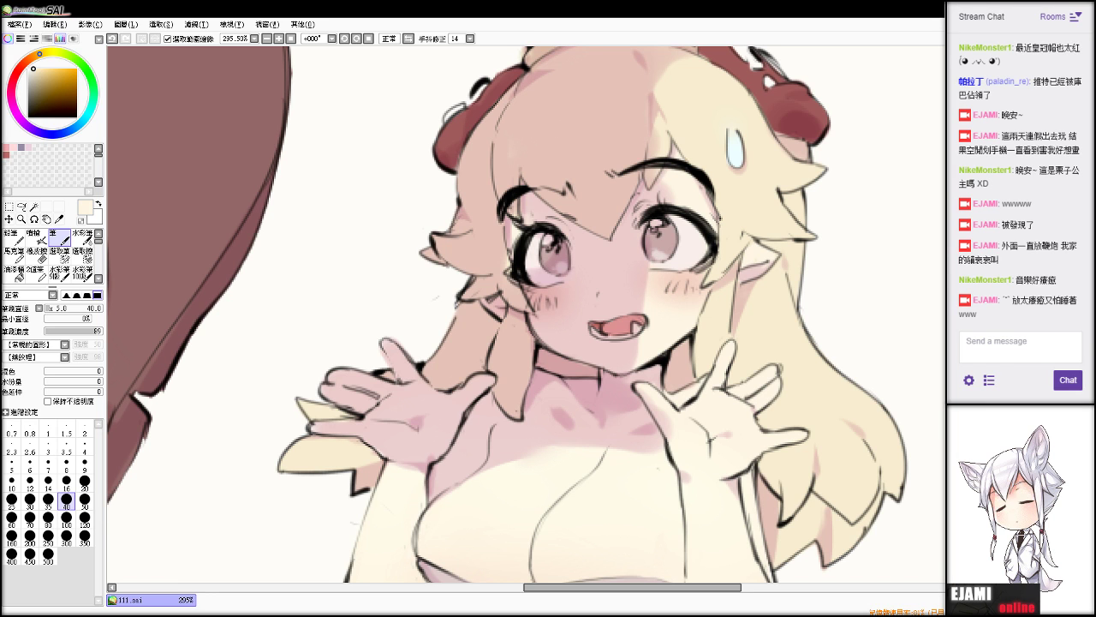
drag(543, 230, 526, 300)
key(ctrl+z)
click(28, 149)
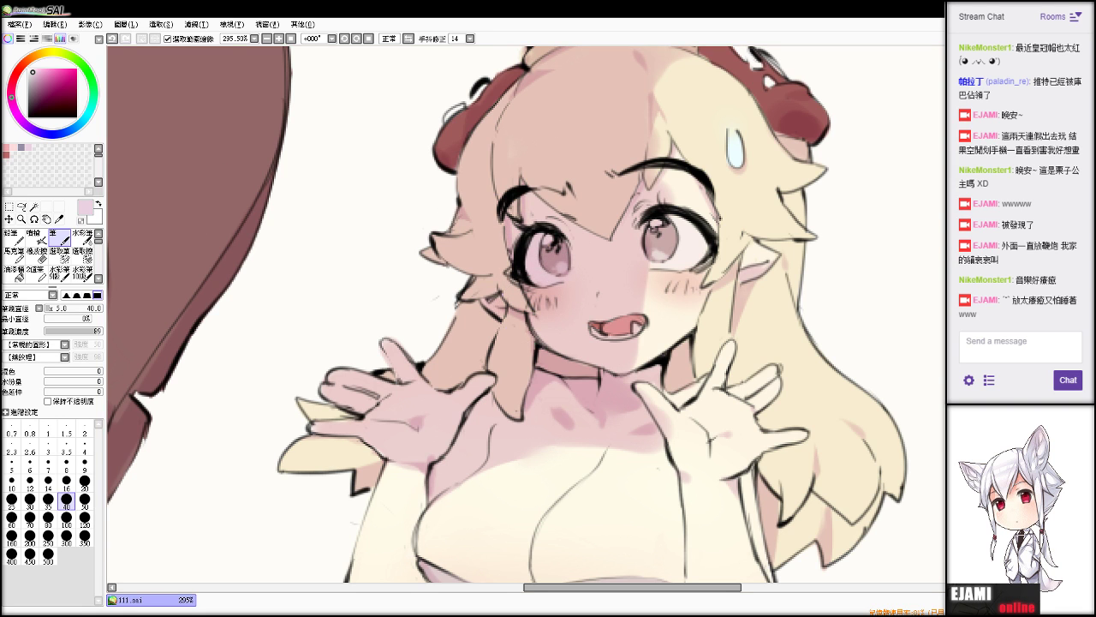
Sample the off-white background colour and add small highlights to the girl's shaded eye with the brush size set to 5.
scroll(533, 310, down, 10)
scroll(557, 300, up, 3)
scroll(557, 300, up, 1)
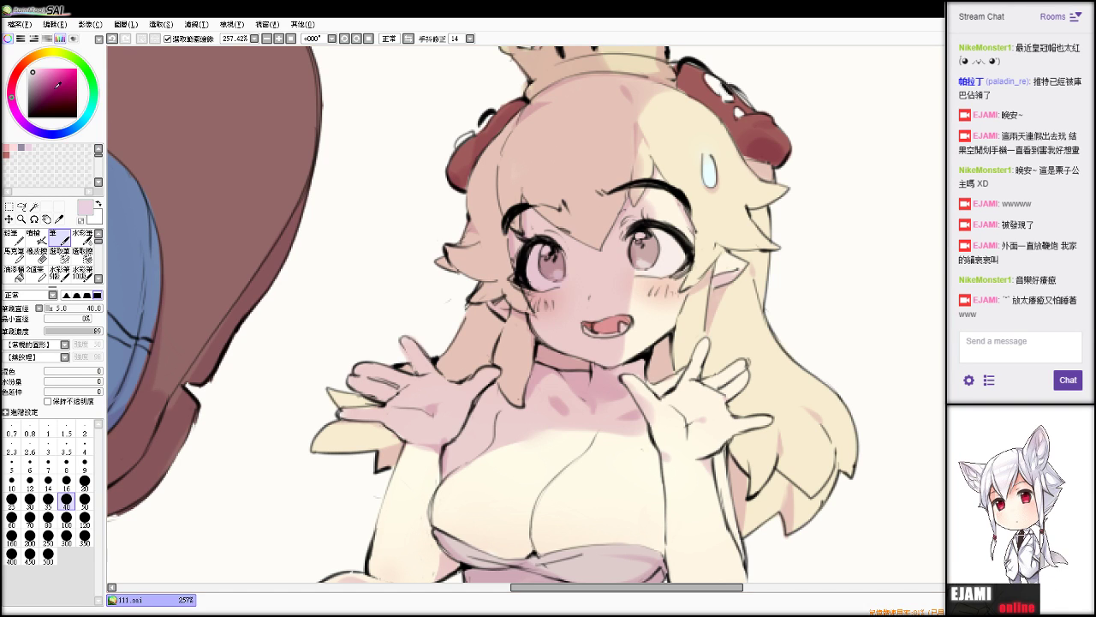
key(alt)
alt+click(428, 203)
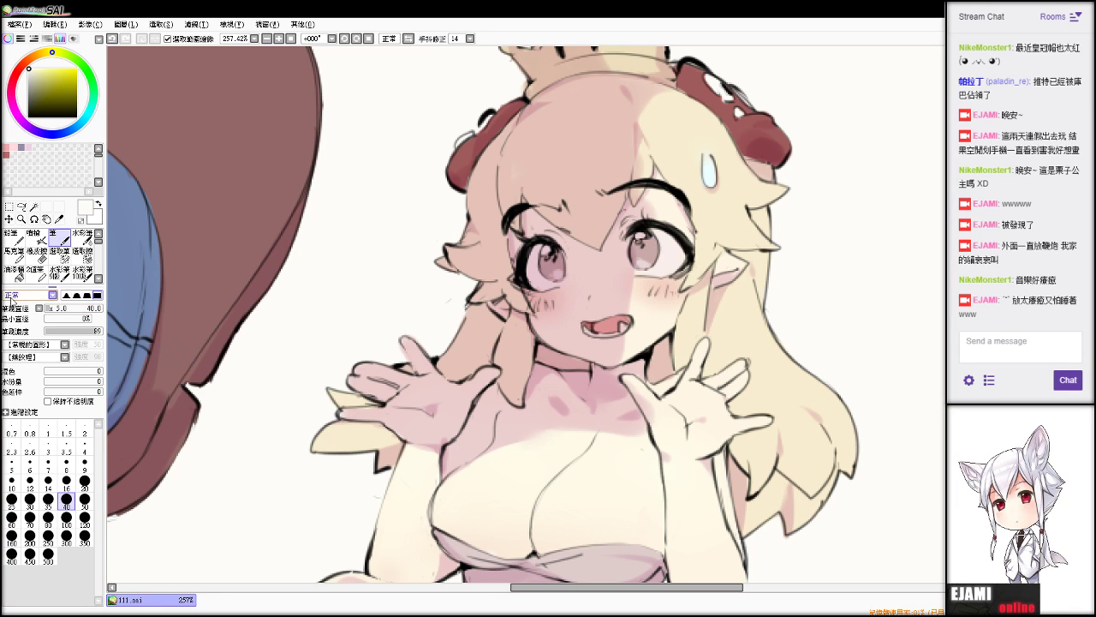
drag(53, 308, 40, 308)
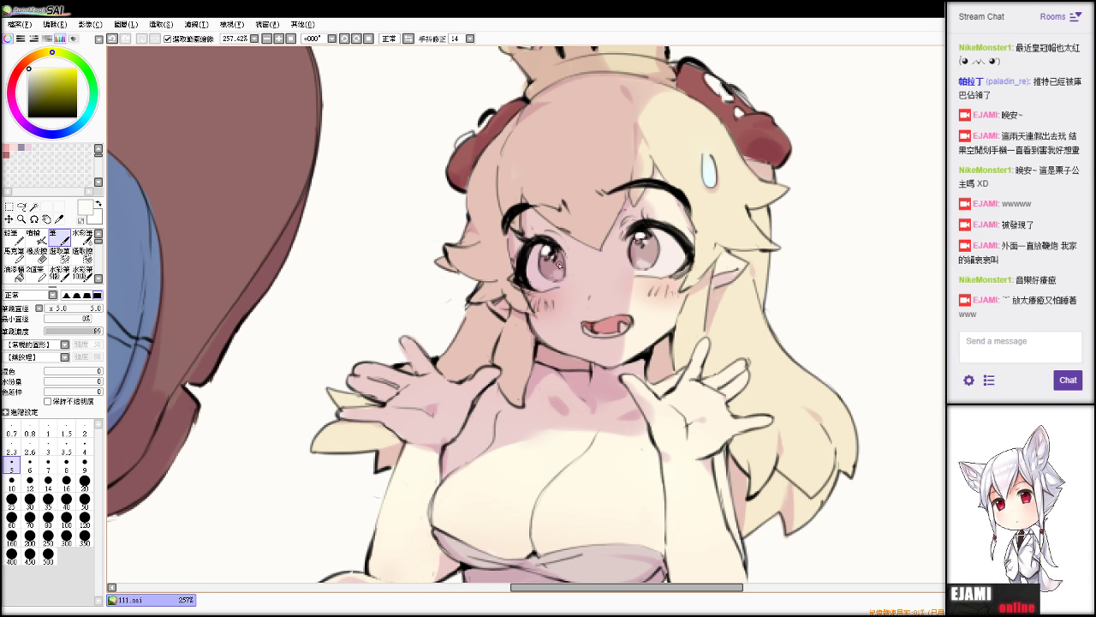
scroll(560, 263, down, 4)
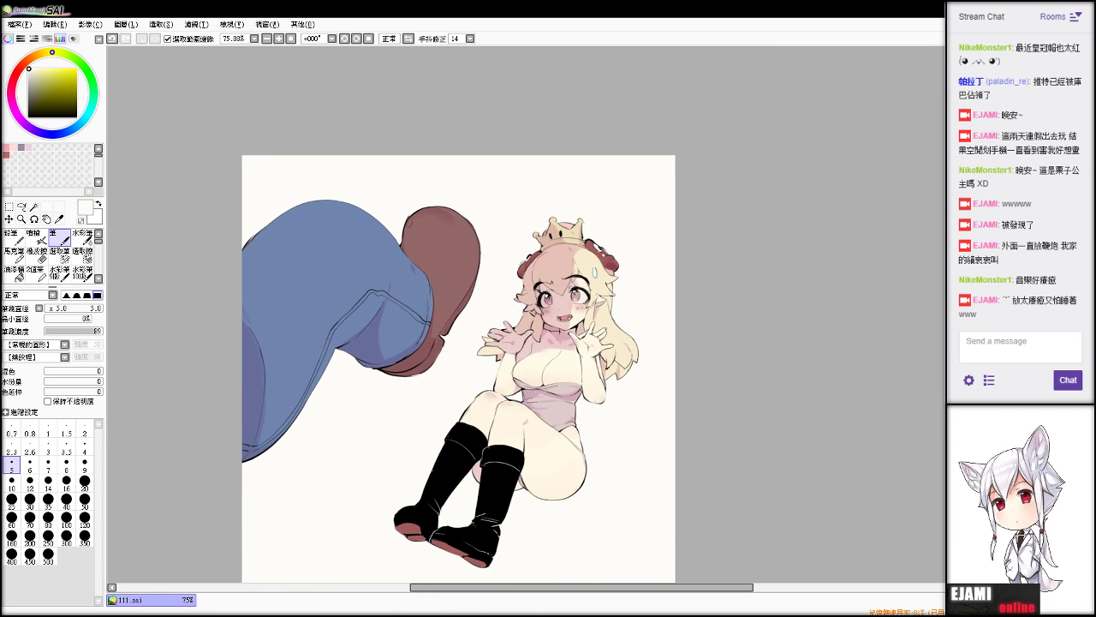
Paint a pale pink shadow onto the girl's hand farther from the shoe with the brush at size 15.
scroll(547, 307, up, 1)
drag(462, 377, 577, 278)
key(e)
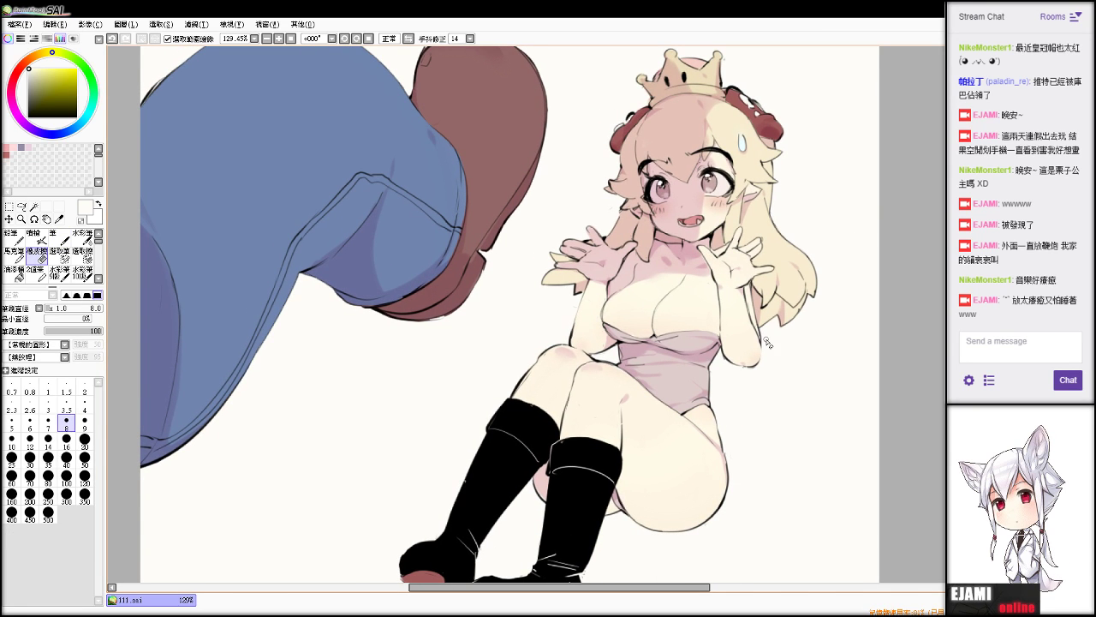
key(b)
click(59, 220)
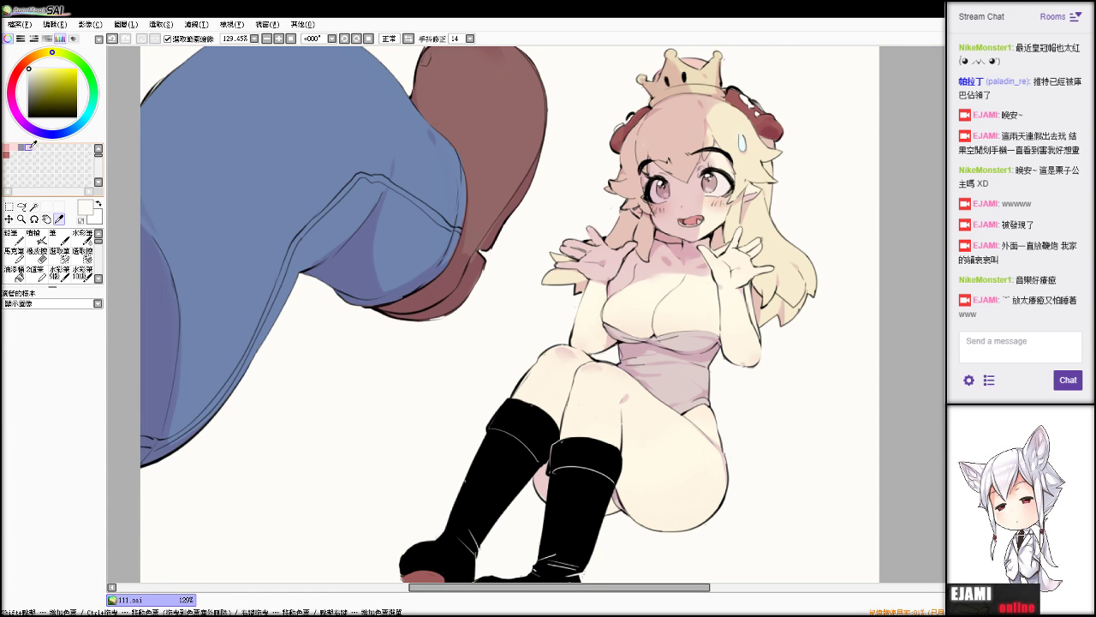
key(n)
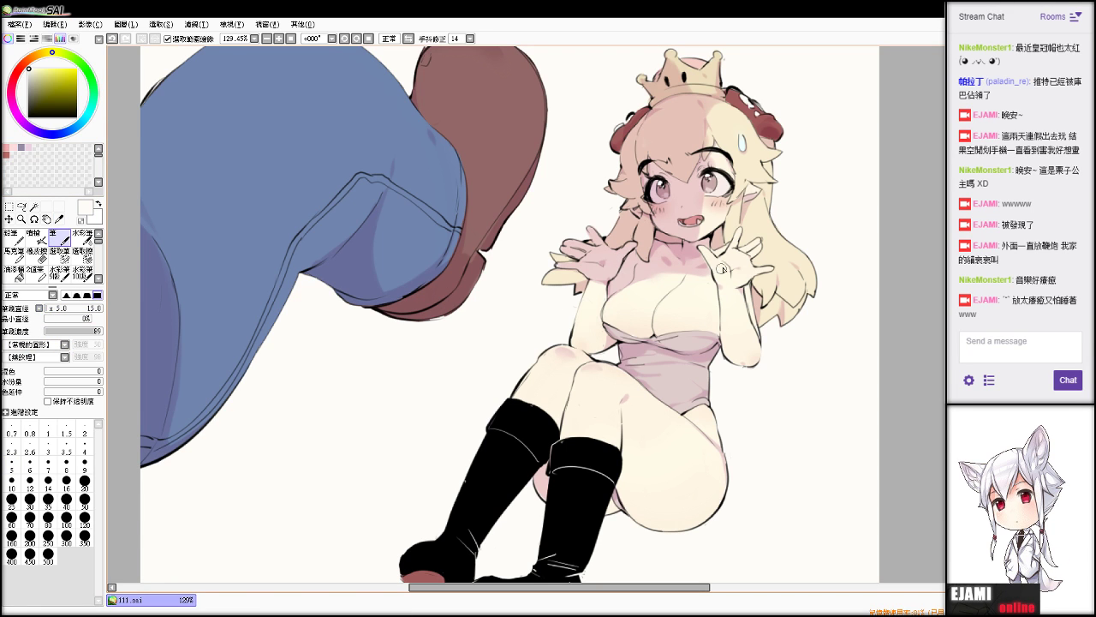
key(ctrl+z)
click(29, 146)
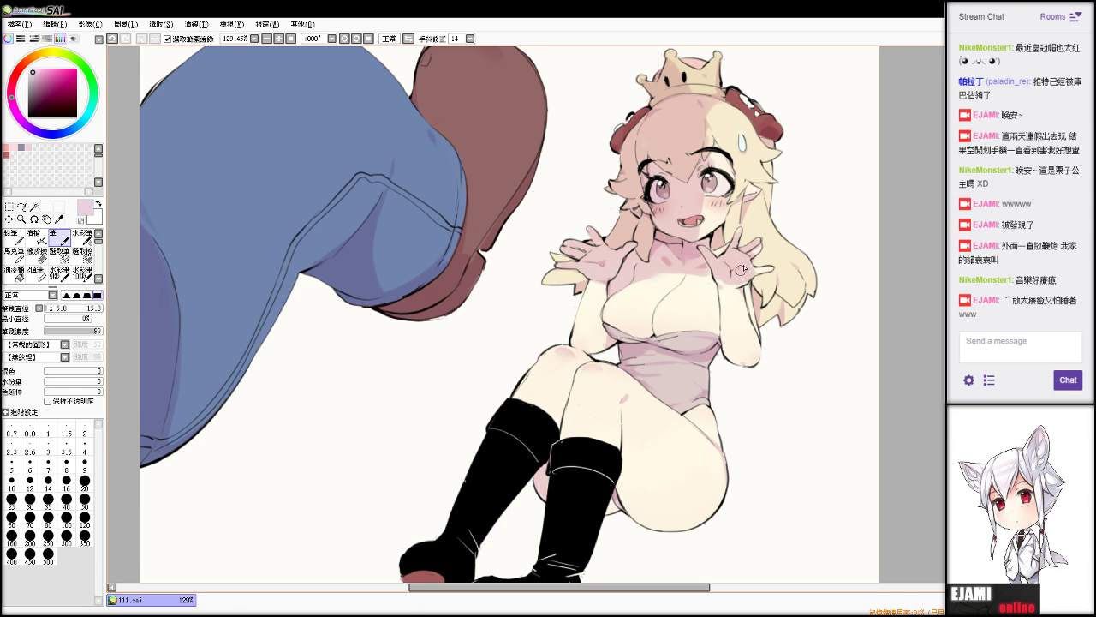
Refine the pale pink shadow on the girl's hand farther from the shoe with the eraser at size 8 and the brush at size 15.
key(e)
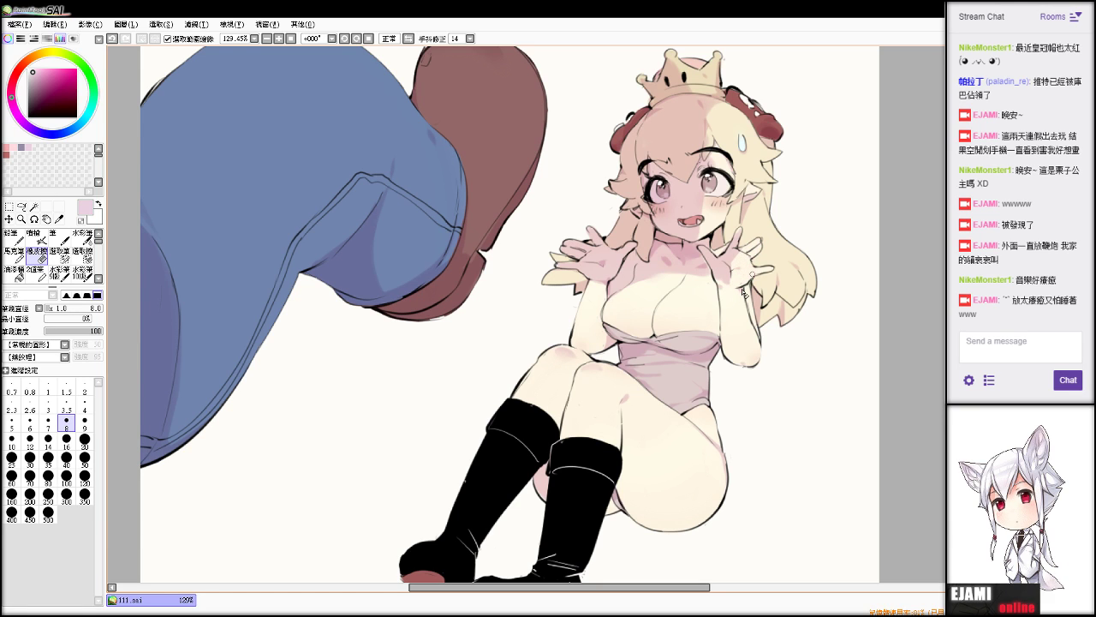
key(n)
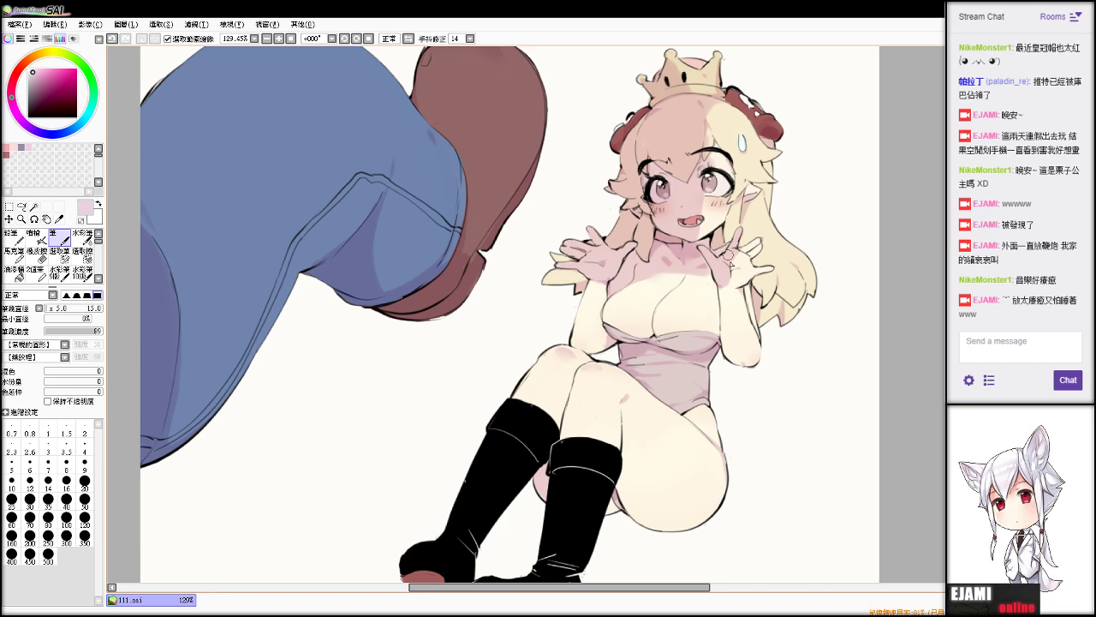
key(e)
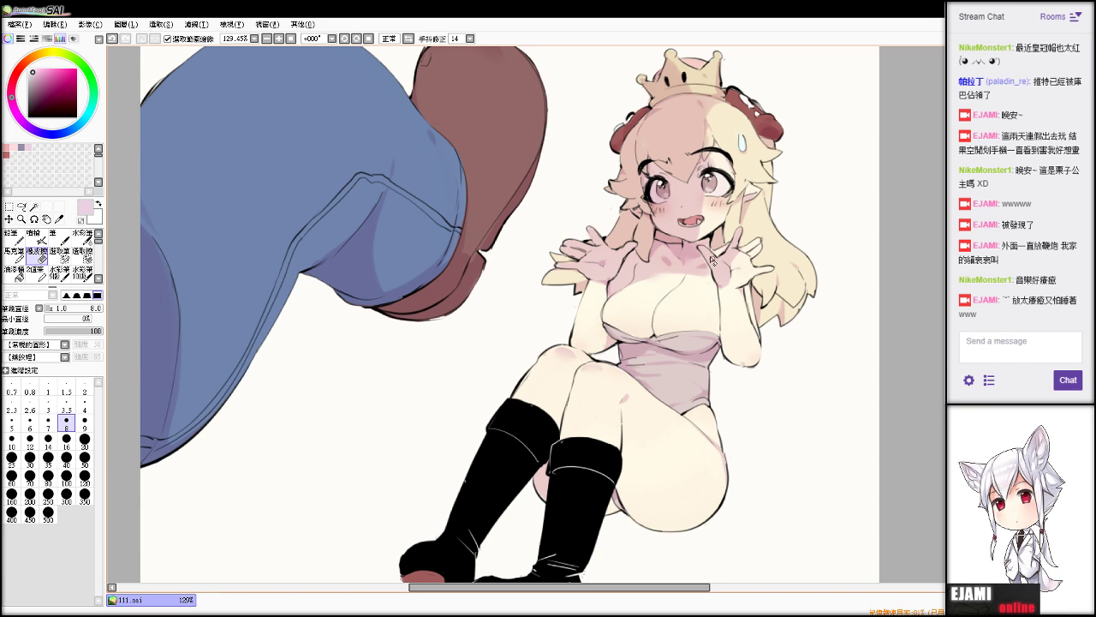
key(ctrl+z)
key(n)
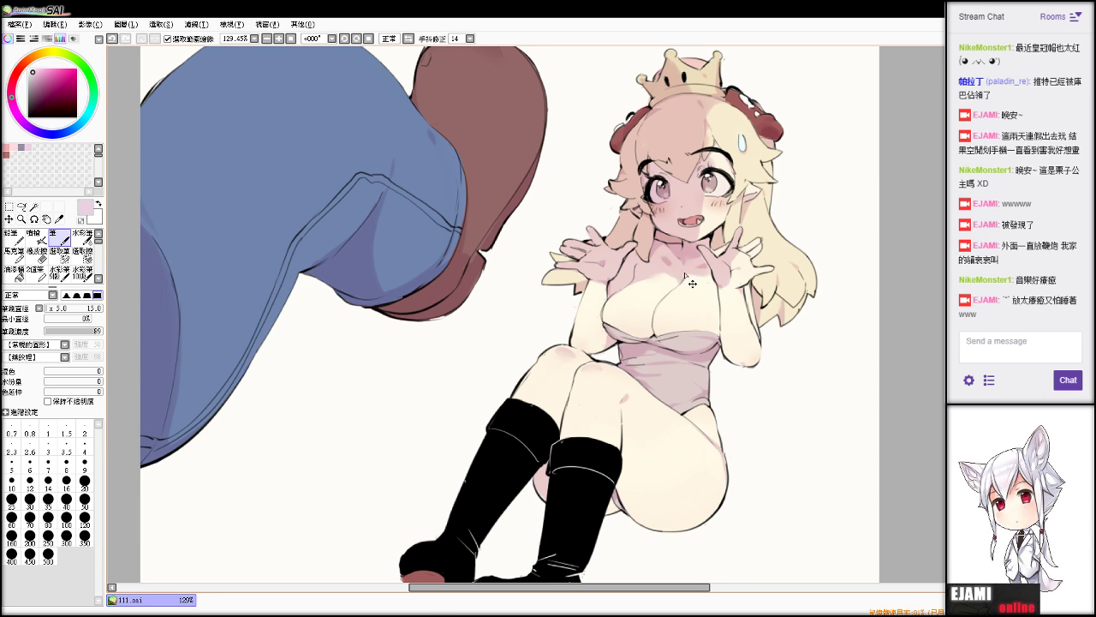
key(c)
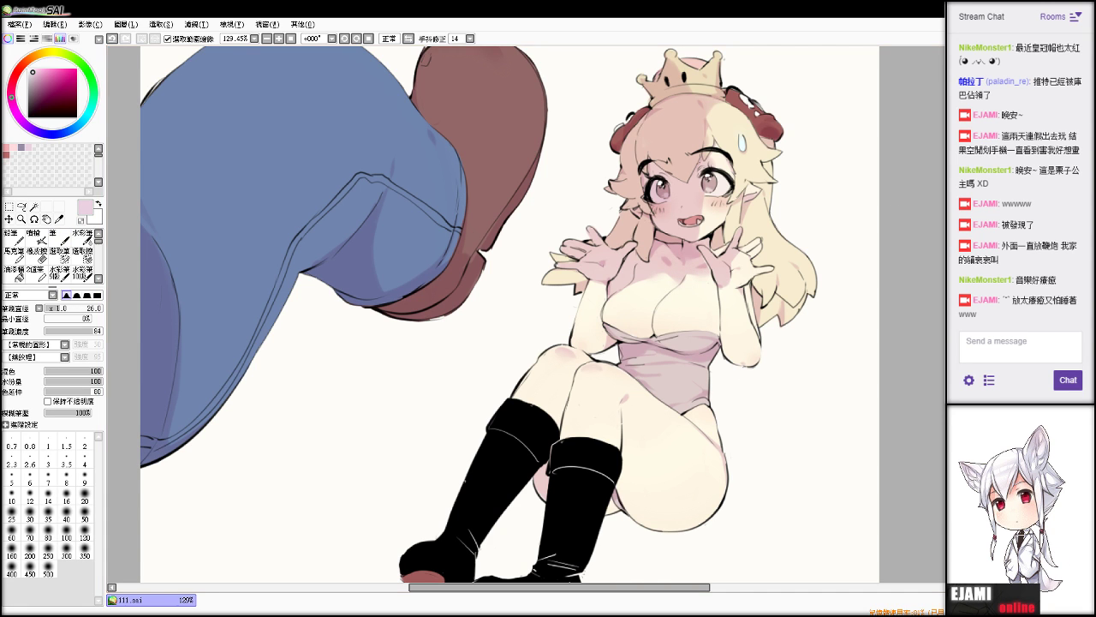
scroll(546, 313, down, 6)
scroll(547, 313, up, 4)
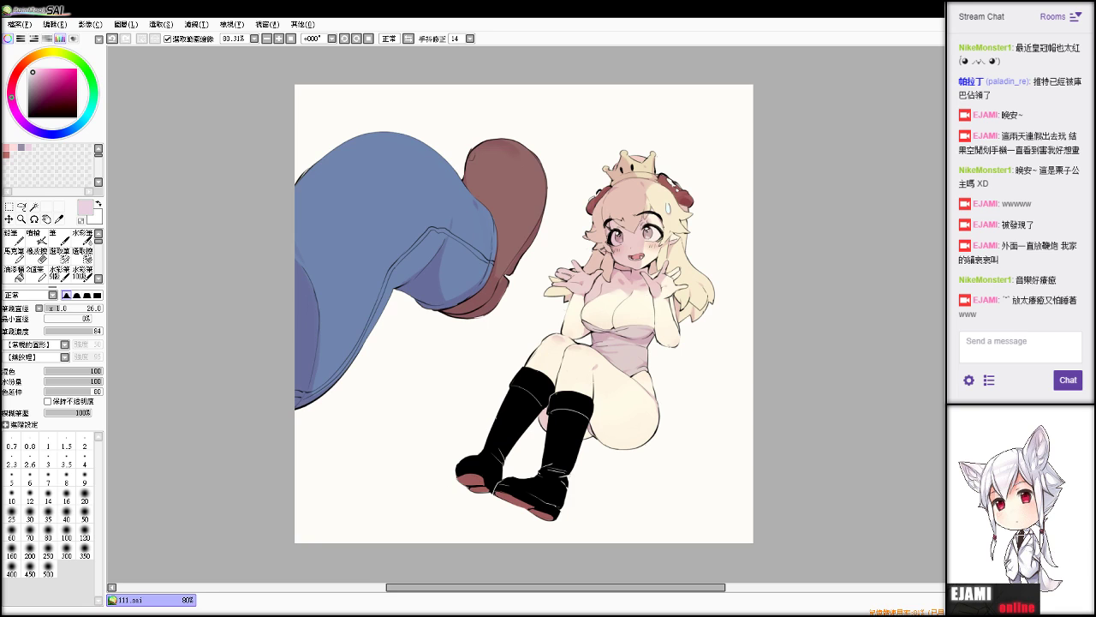
scroll(547, 313, down, 1)
scroll(643, 301, up, 1)
key(e)
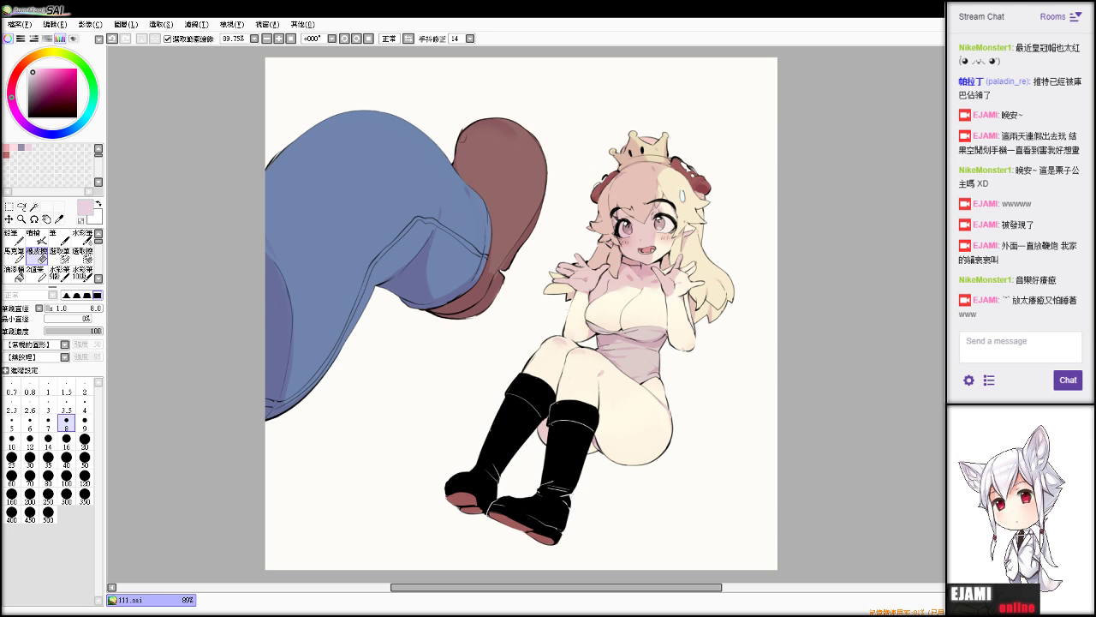
Recolour the girl's black boots with a darkened reddish brown based on the shoe colour, using the brush at size 165.
scroll(526, 314, up, 2)
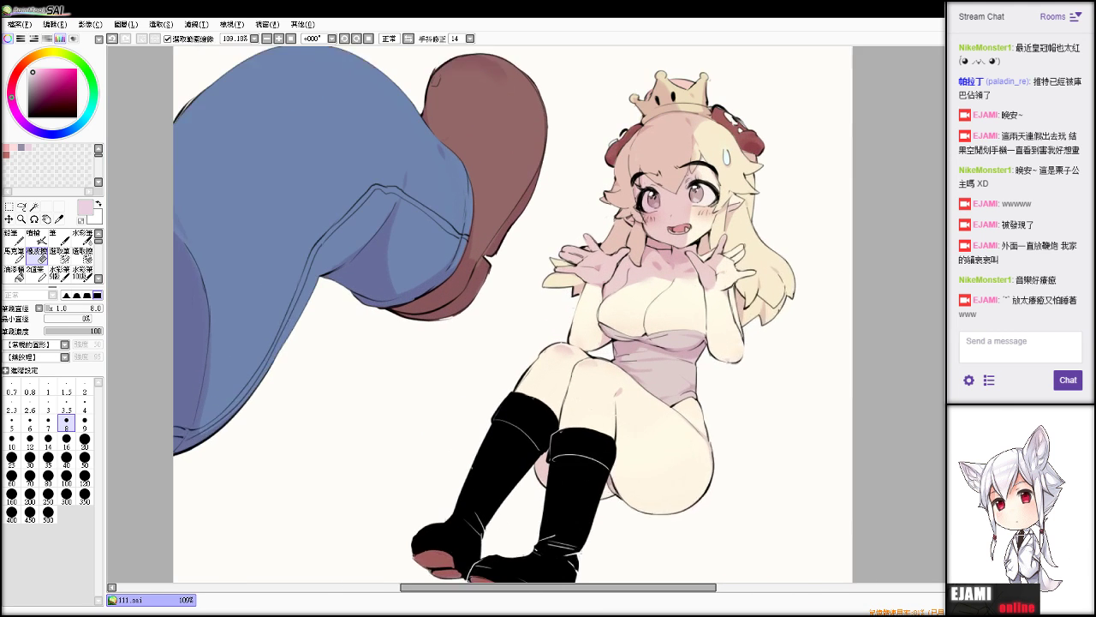
alt+click(480, 105)
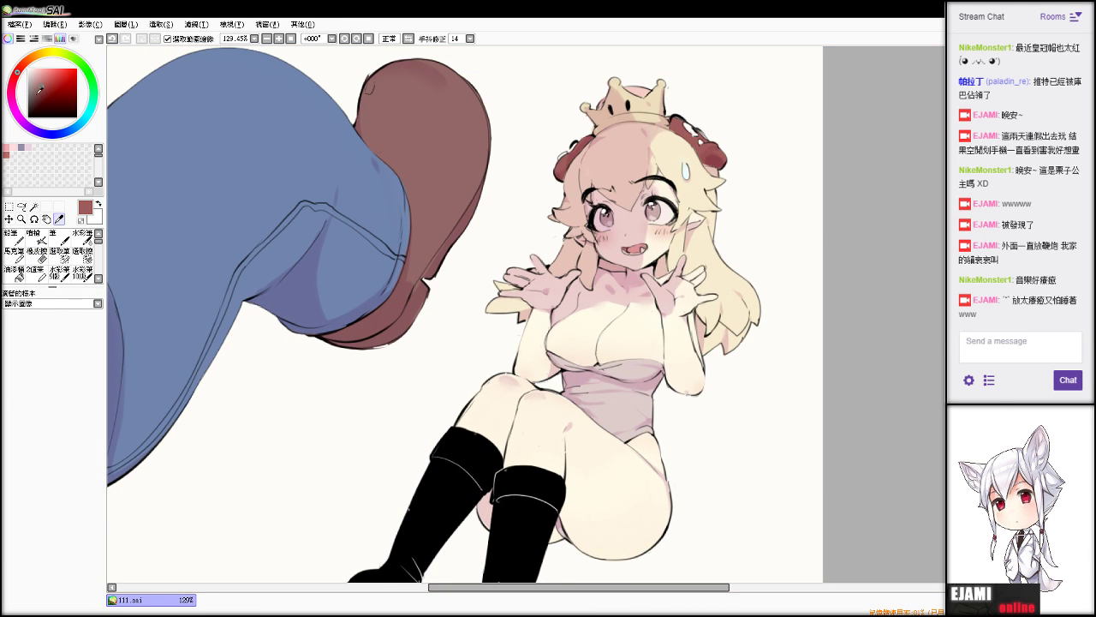
click(40, 99)
click(14, 78)
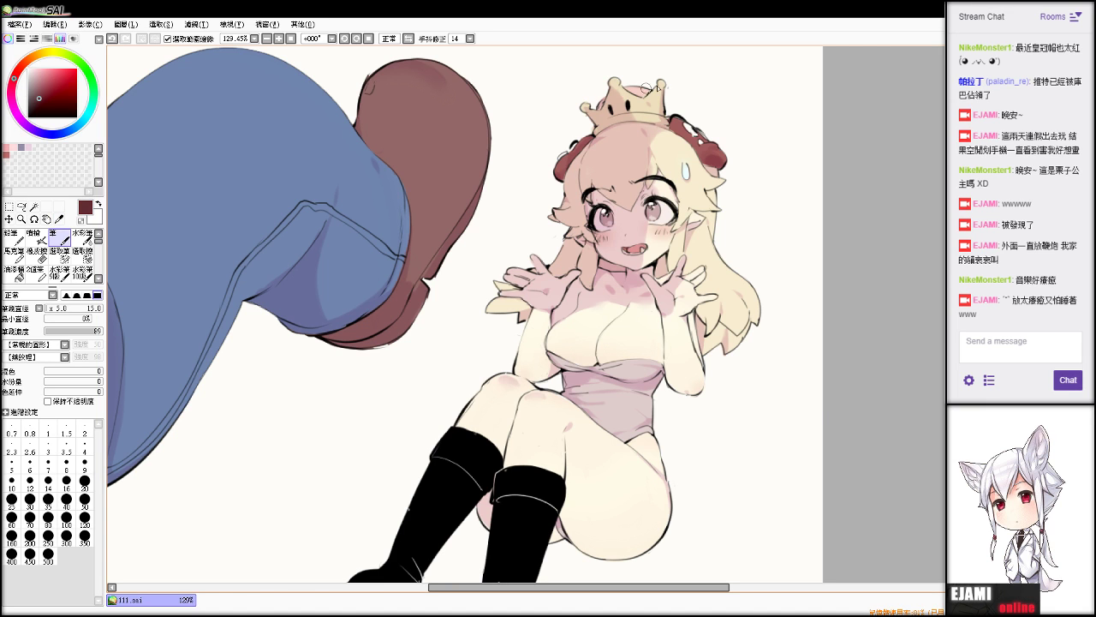
key(ctrl+z)
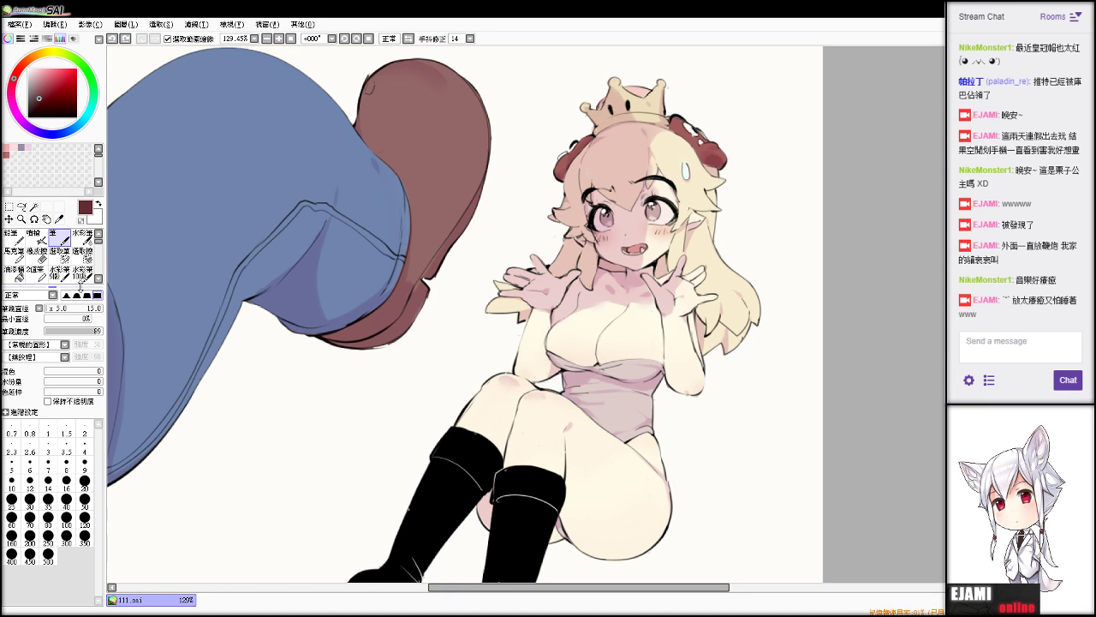
click(67, 308)
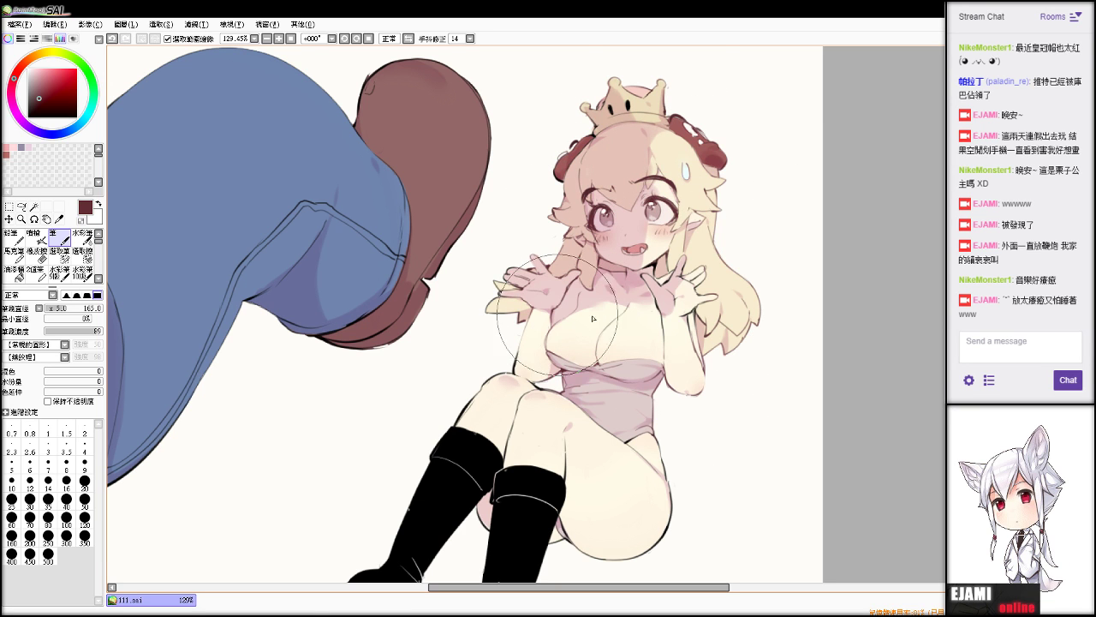
mouse_move(548, 514)
mouse_down()
mouse_move(434, 533)
mouse_move(420, 552)
mouse_up()
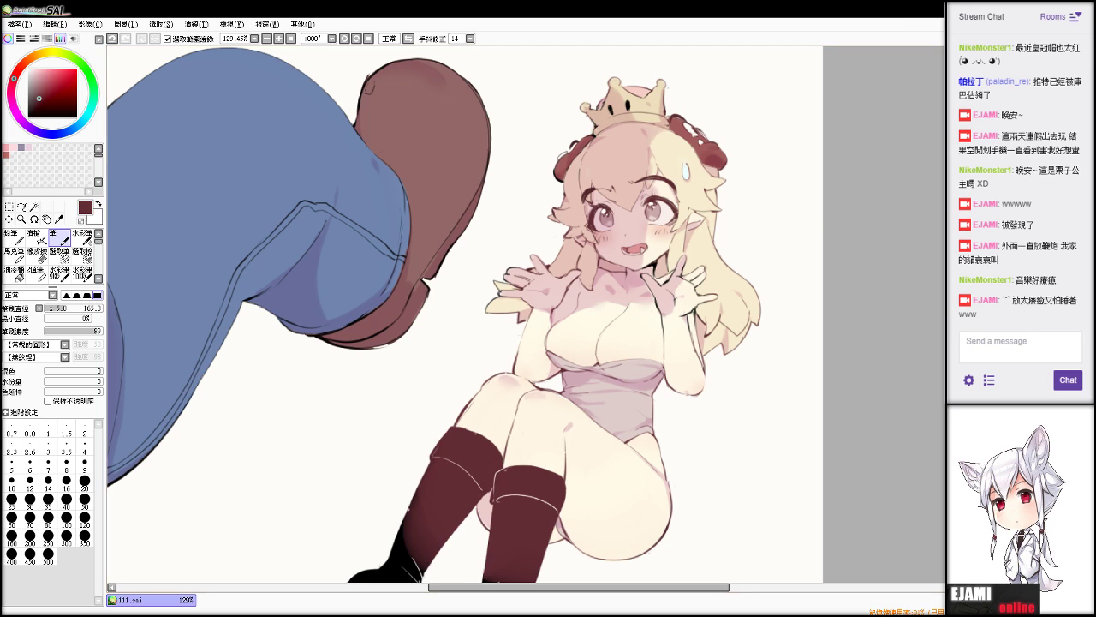
scroll(526, 315, down, 5)
scroll(526, 314, up, 4)
drag(591, 369, 605, 292)
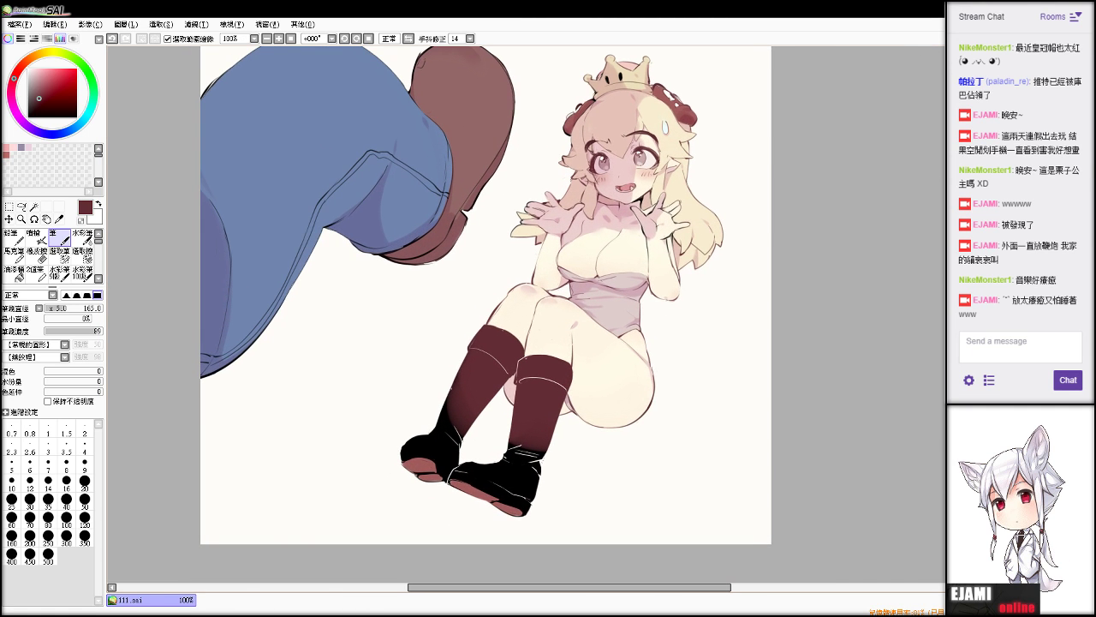
drag(529, 474, 435, 449)
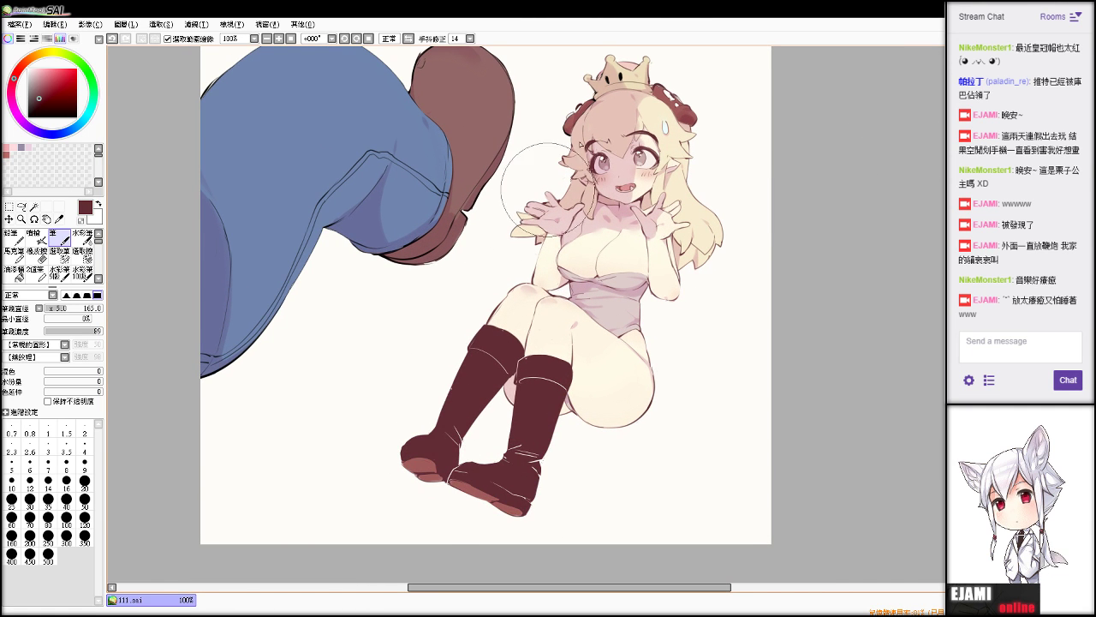
Recolour the big shoe's outlines dark reddish brown and the trouser outlines and seams dark blue with the brush at size 165.
mouse_move(533, 158)
mouse_down()
mouse_move(380, 252)
mouse_move(191, 90)
mouse_move(315, 261)
mouse_up()
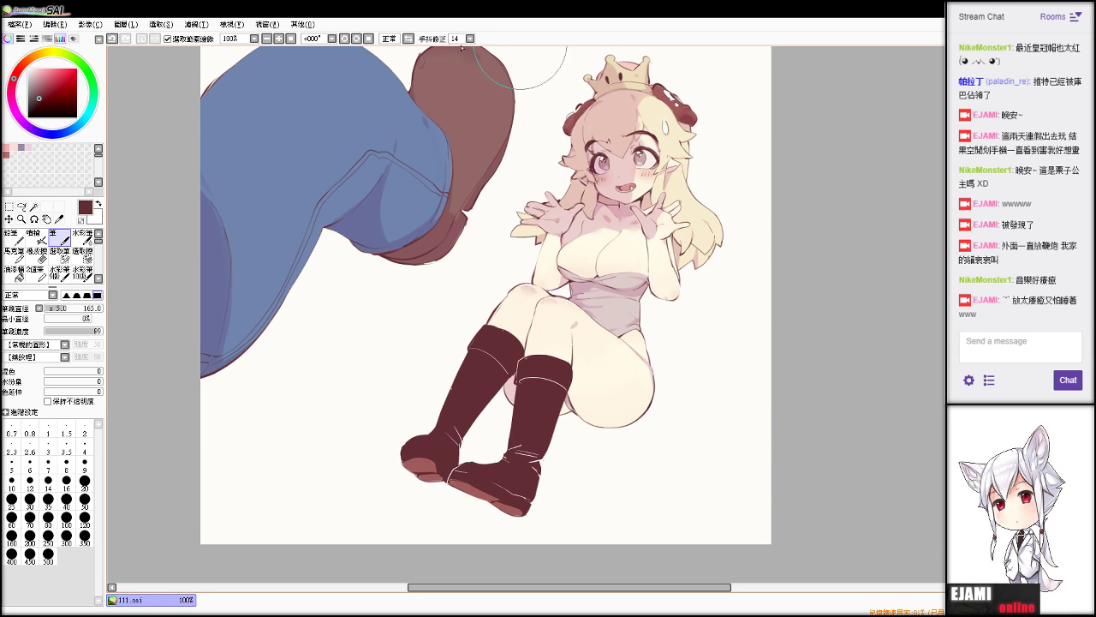
drag(296, 223, 339, 322)
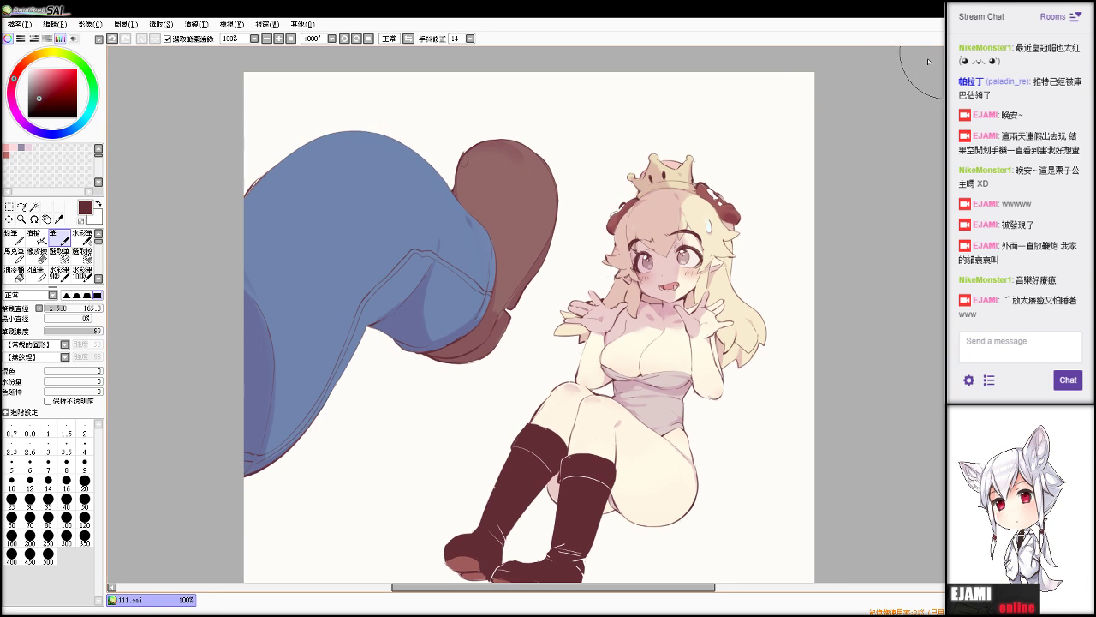
key(alt)
click(34, 129)
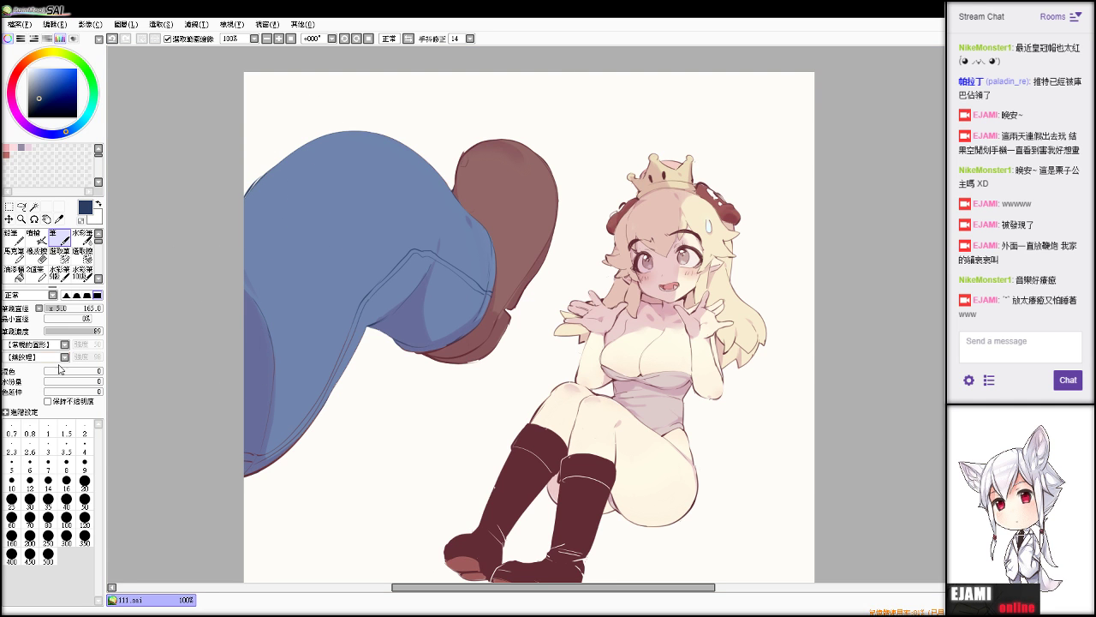
Mix a salmon red from the sampled skin colour and tint the girl's chest contour line with the brush at size 10.
drag(63, 309, 49, 308)
scroll(526, 313, up, 5)
drag(685, 299, 370, 334)
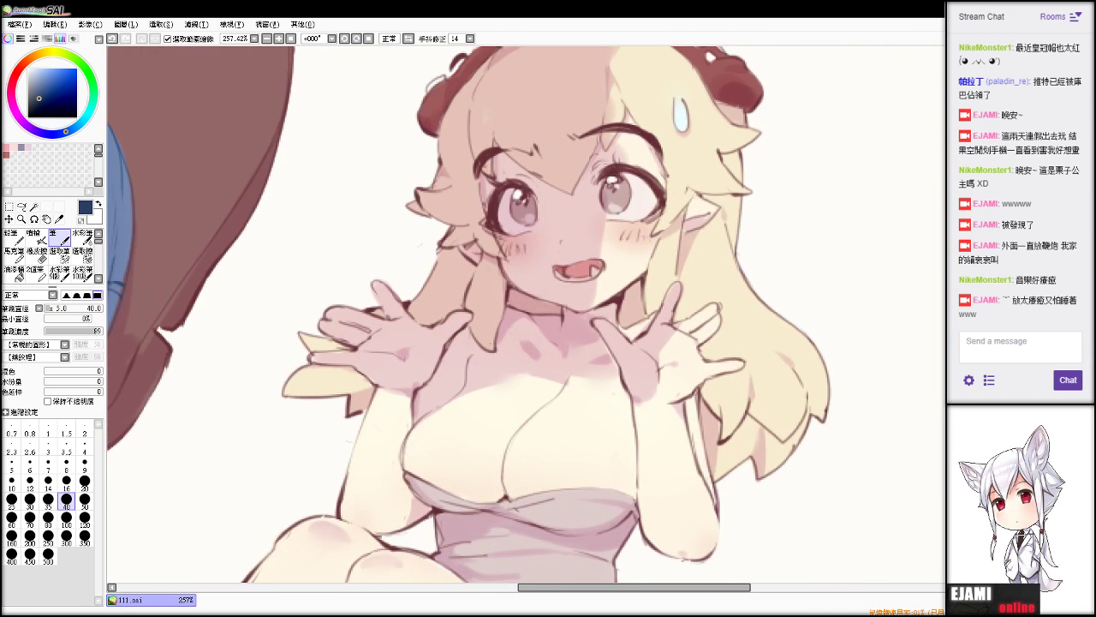
drag(526, 278, 526, 335)
key(alt)
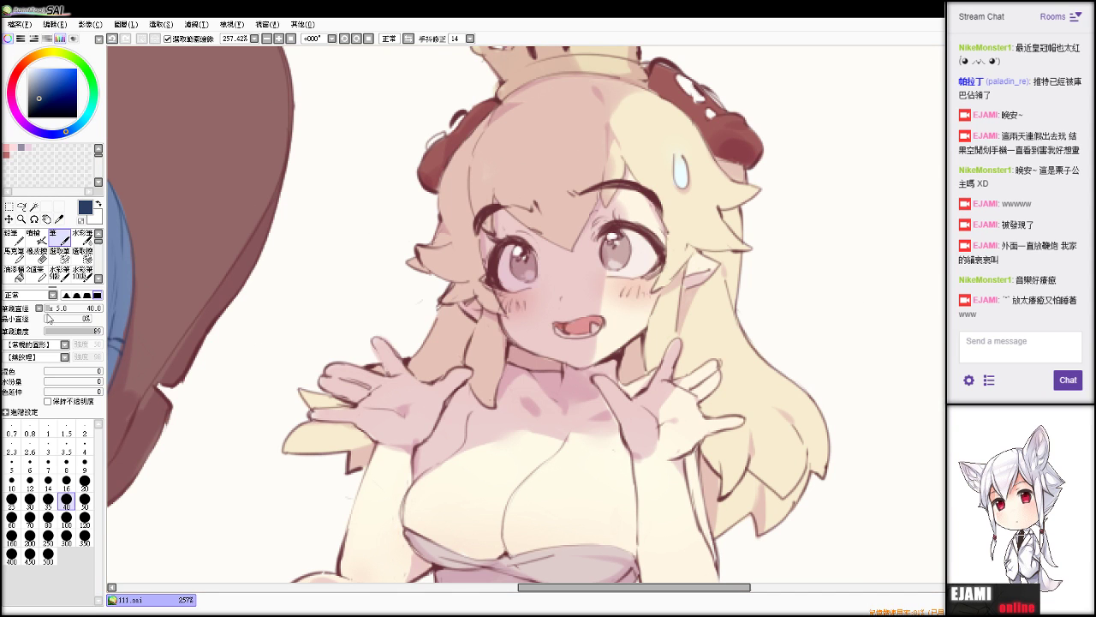
drag(61, 309, 45, 311)
key(alt)
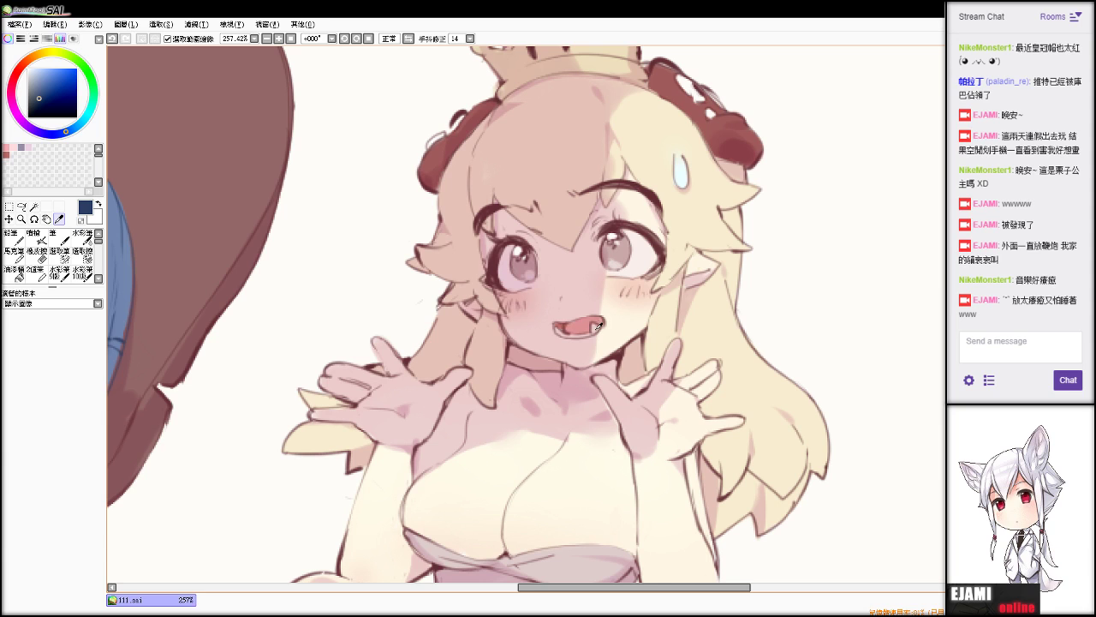
alt+click(534, 497)
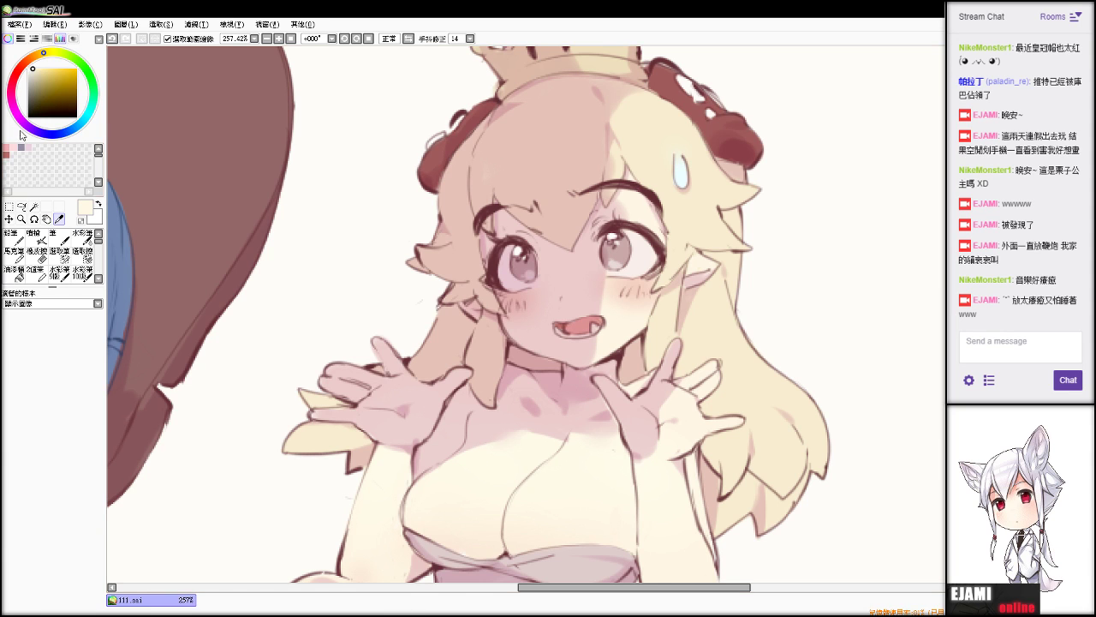
click(35, 83)
click(30, 60)
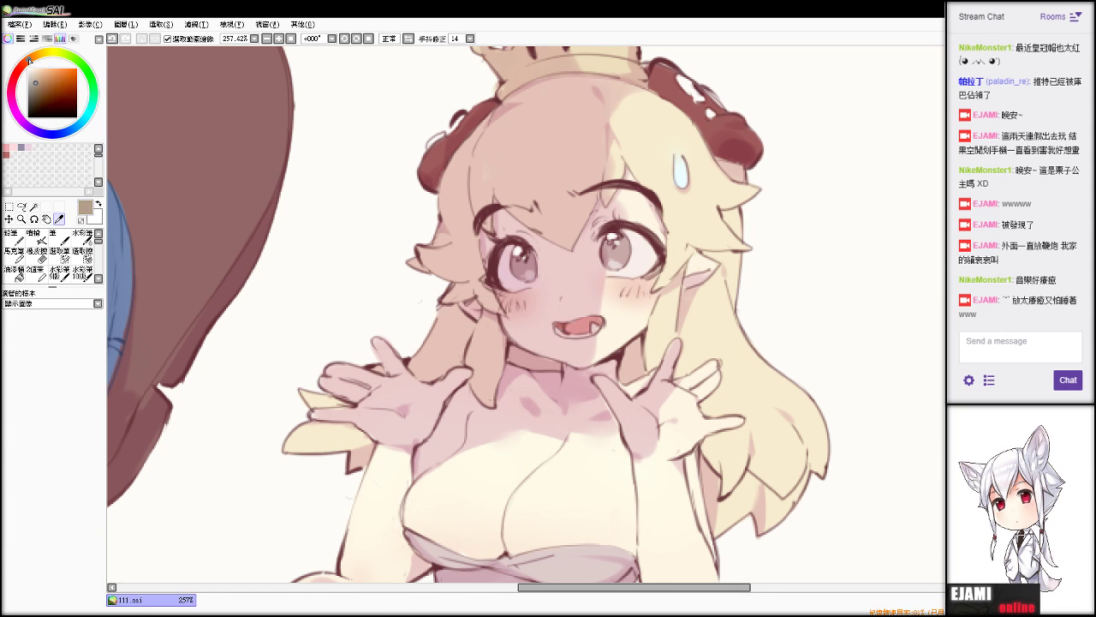
click(19, 69)
click(53, 84)
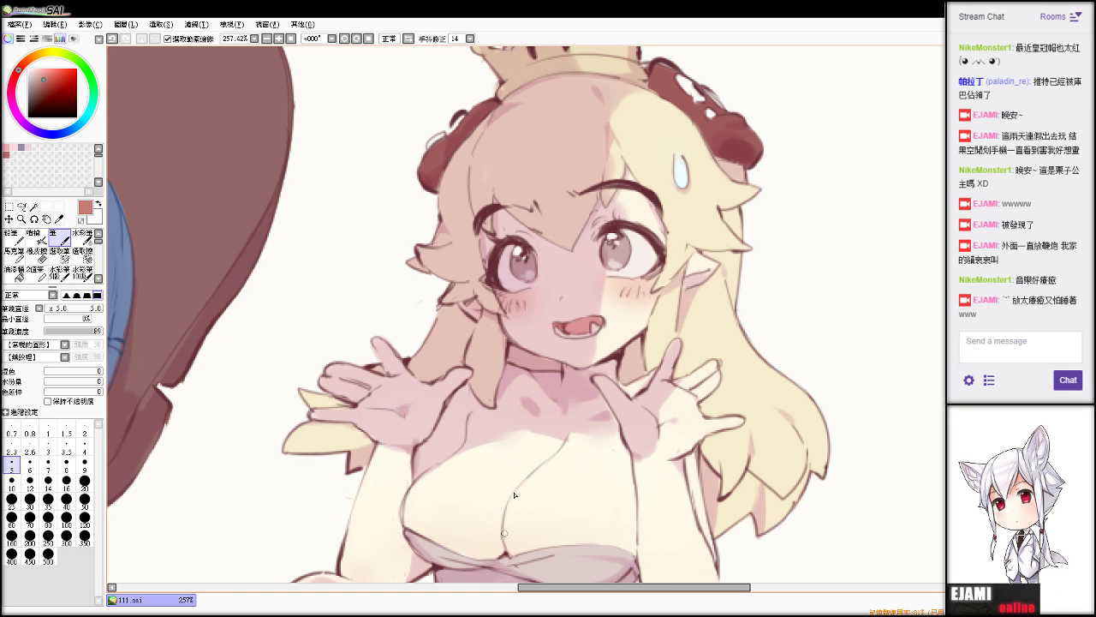
click(64, 314)
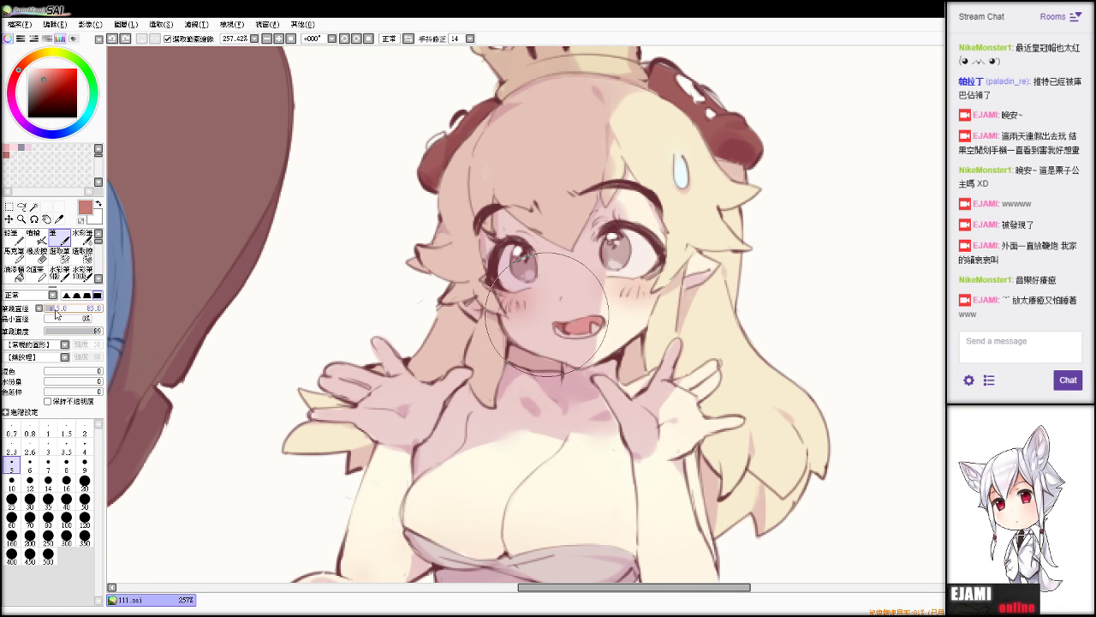
click(12, 482)
drag(567, 436, 503, 512)
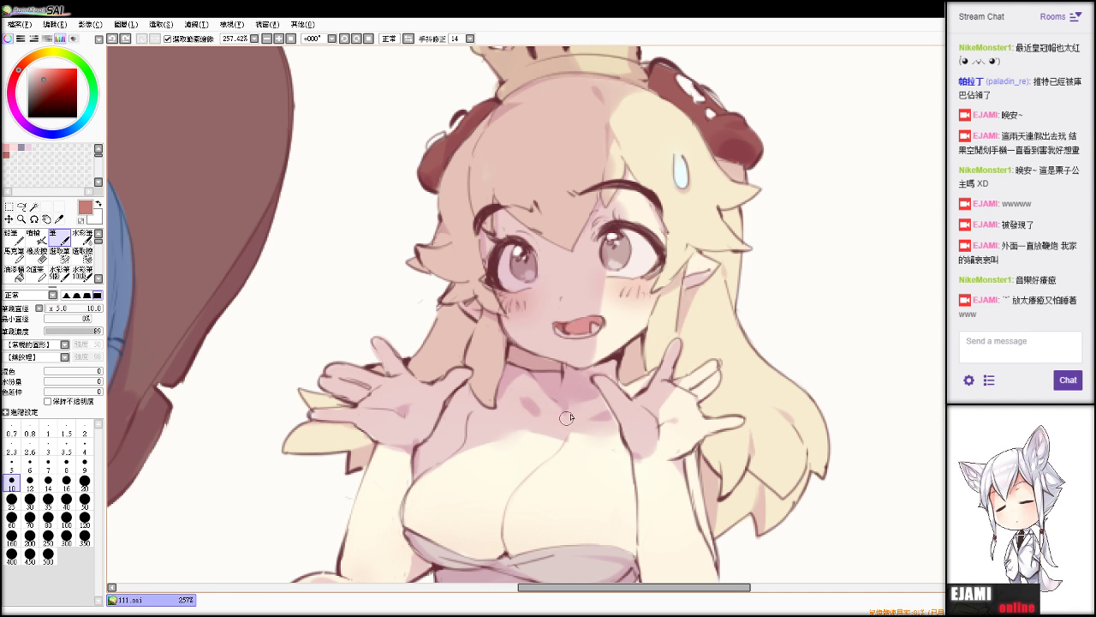
Tint the outlines of the girl's arms and bare legs salmon red with the brush at size 30.
scroll(526, 316, down, 8)
scroll(557, 301, up, 3)
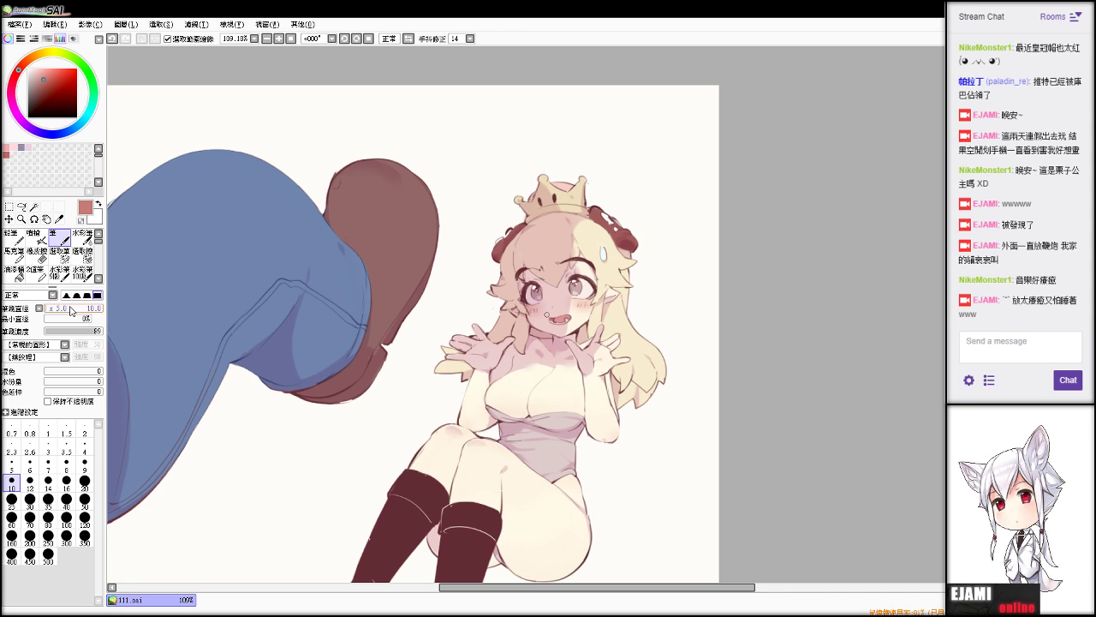
drag(69, 308, 49, 310)
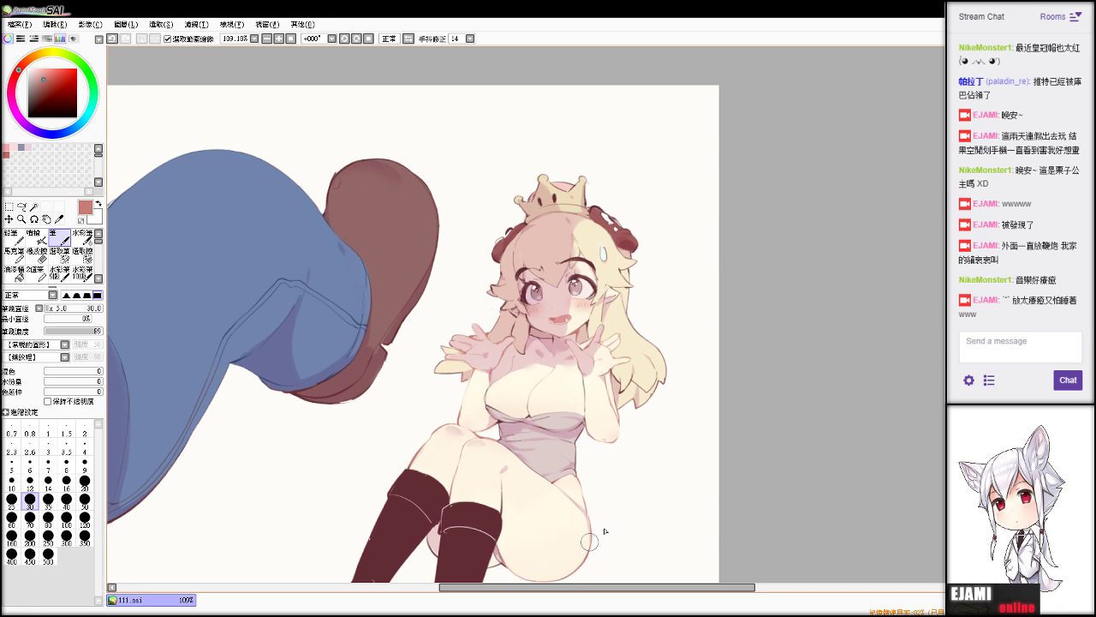
drag(483, 521, 554, 343)
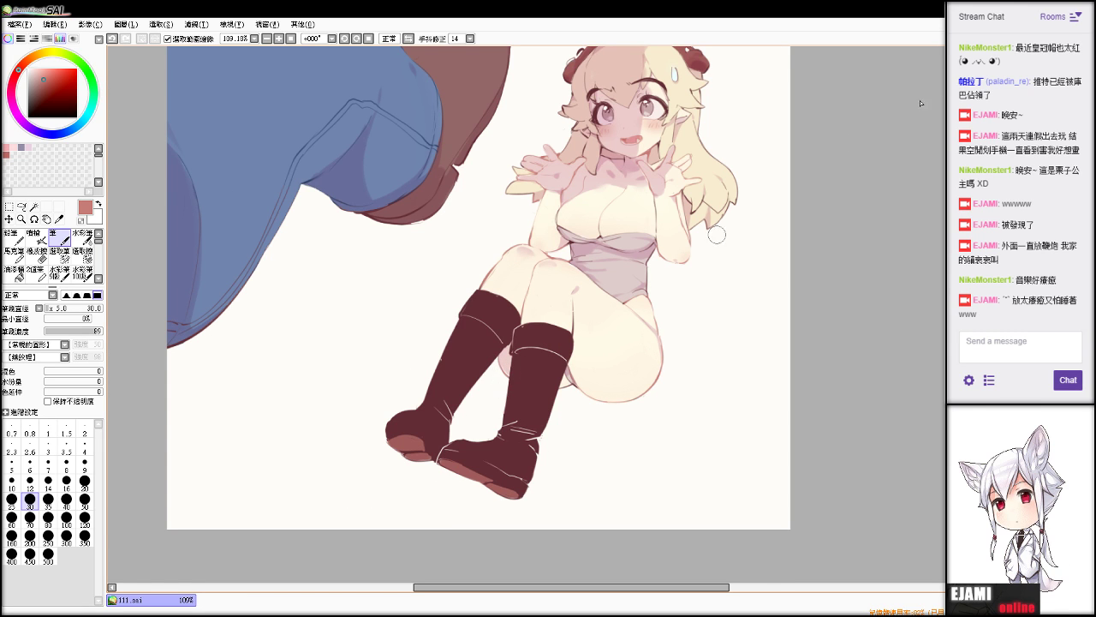
drag(717, 235, 645, 401)
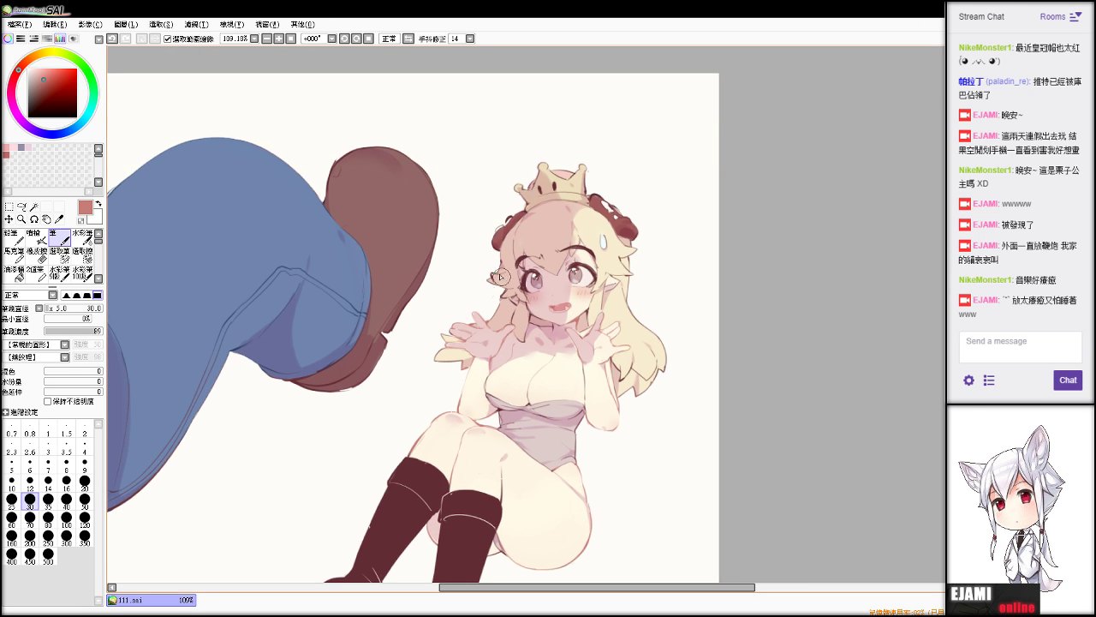
Undo the last outline stroke, pick a dark red and recolour the girl's hair and crown lines with the brush at size 30.
key(ctrl+z)
alt+click(506, 307)
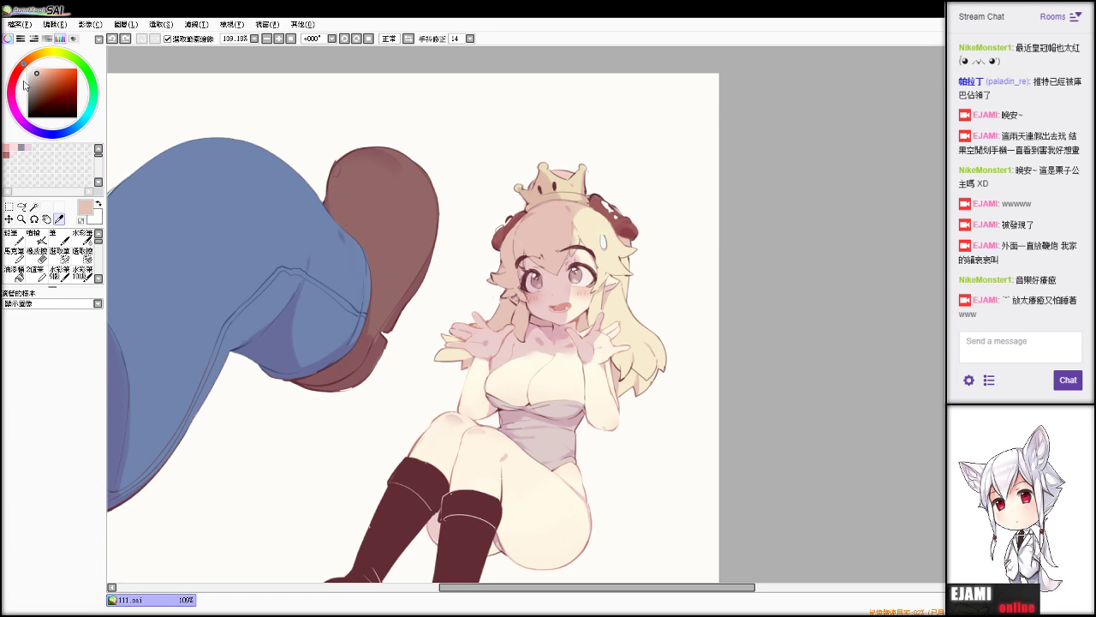
click(37, 85)
drag(36, 85, 37, 89)
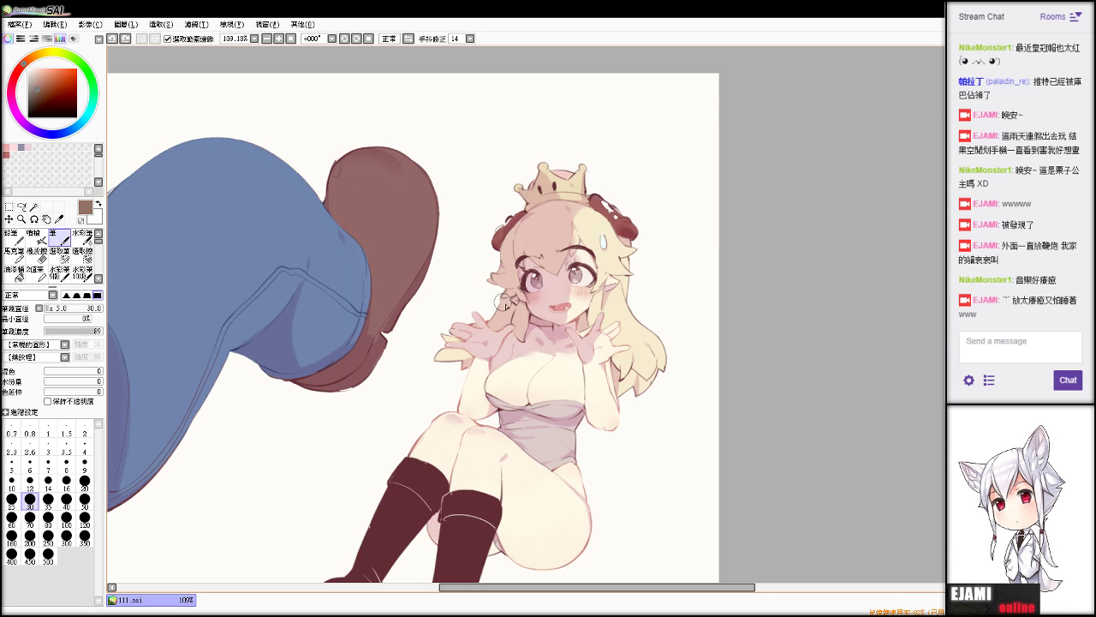
click(43, 93)
click(19, 72)
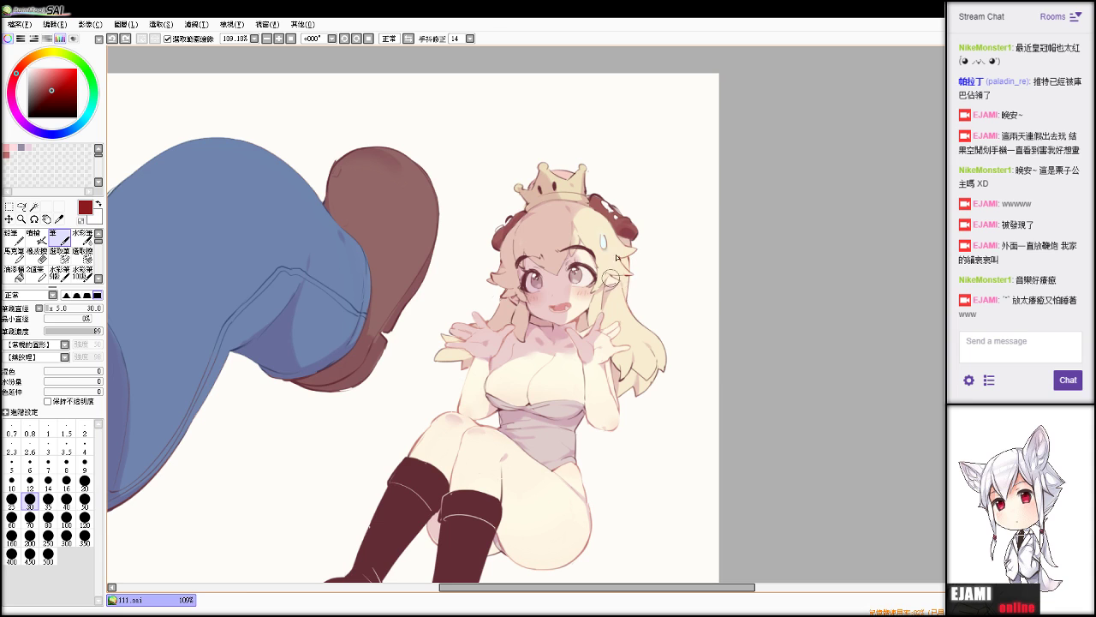
mouse_move(657, 359)
mouse_down()
mouse_move(626, 378)
mouse_move(636, 386)
mouse_up()
key(ctrl+z)
drag(545, 268, 553, 245)
key(e)
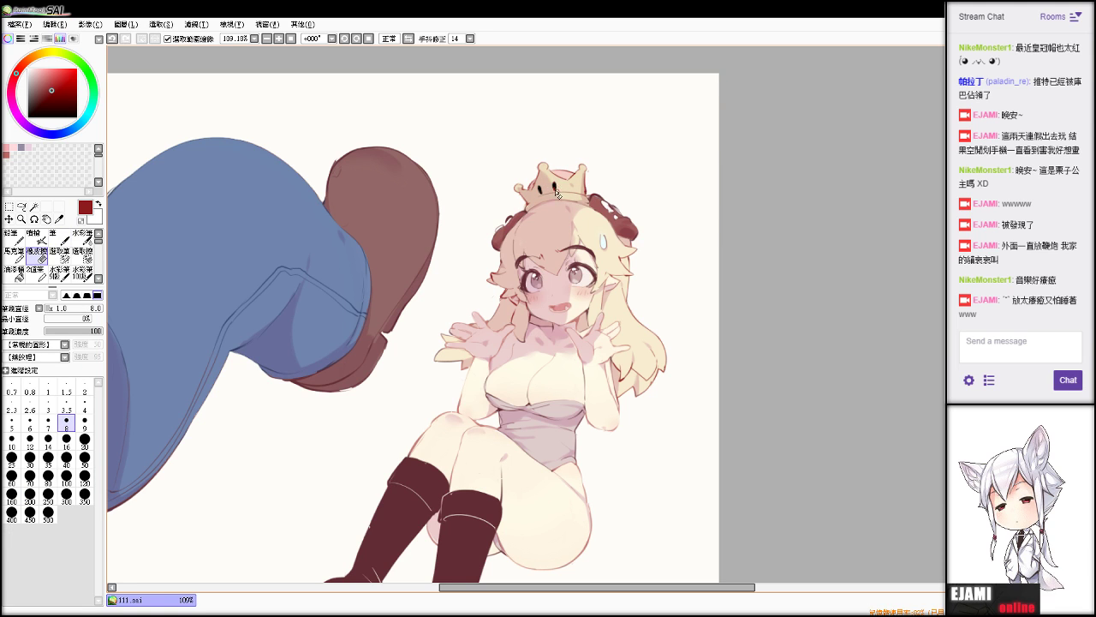
key(n)
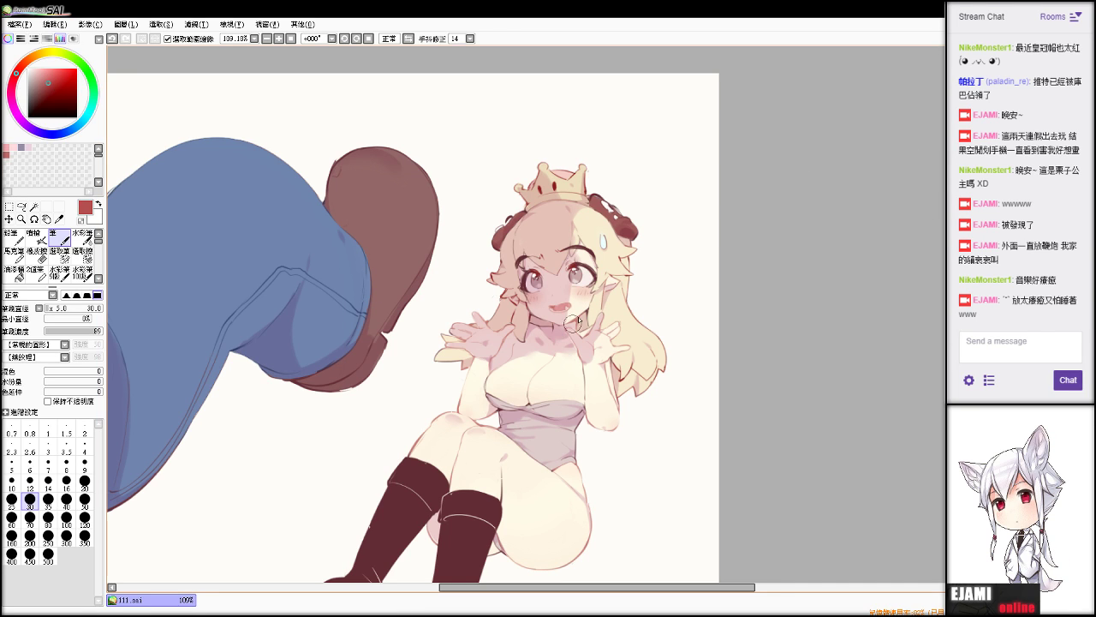
Tint the line near the girl's chin red and the swimsuit outlines dusky plum with the brush at size 30.
drag(555, 311, 570, 307)
key(alt)
click(38, 96)
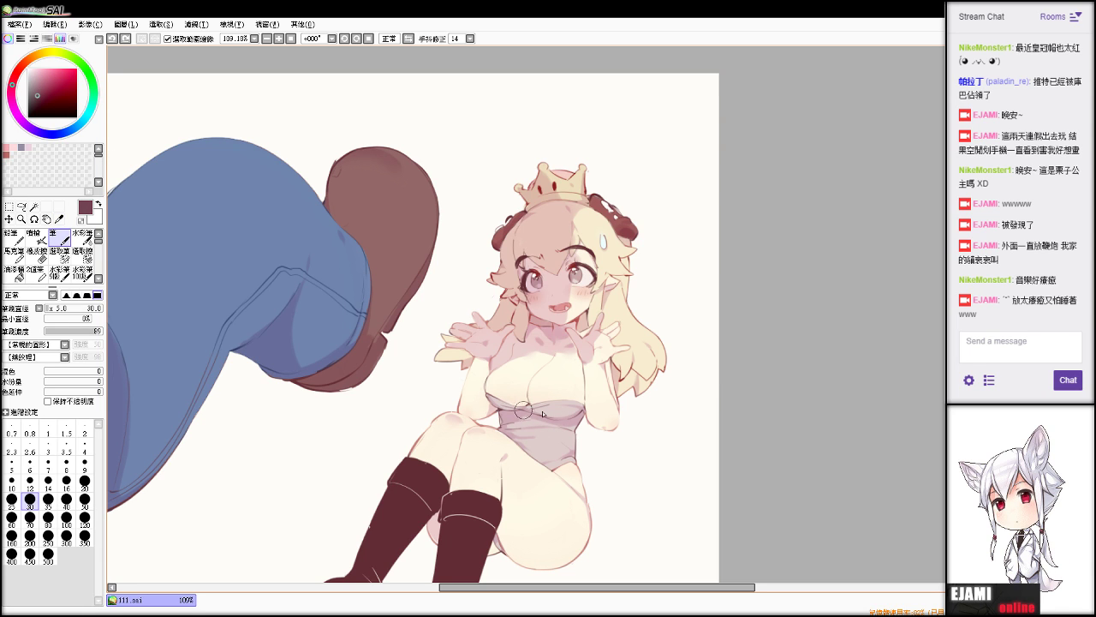
click(38, 89)
key(alt)
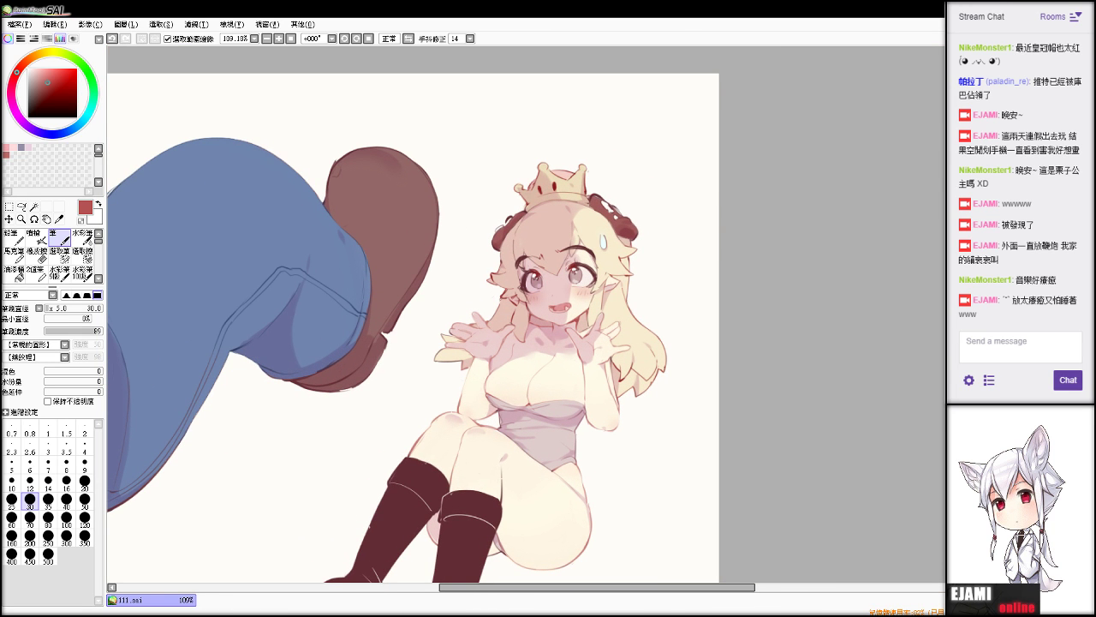
Sample the big shoe's brown, lighten it and paint a soft highlight on the toe with the brush at sizes 5 and 35.
alt+click(353, 173)
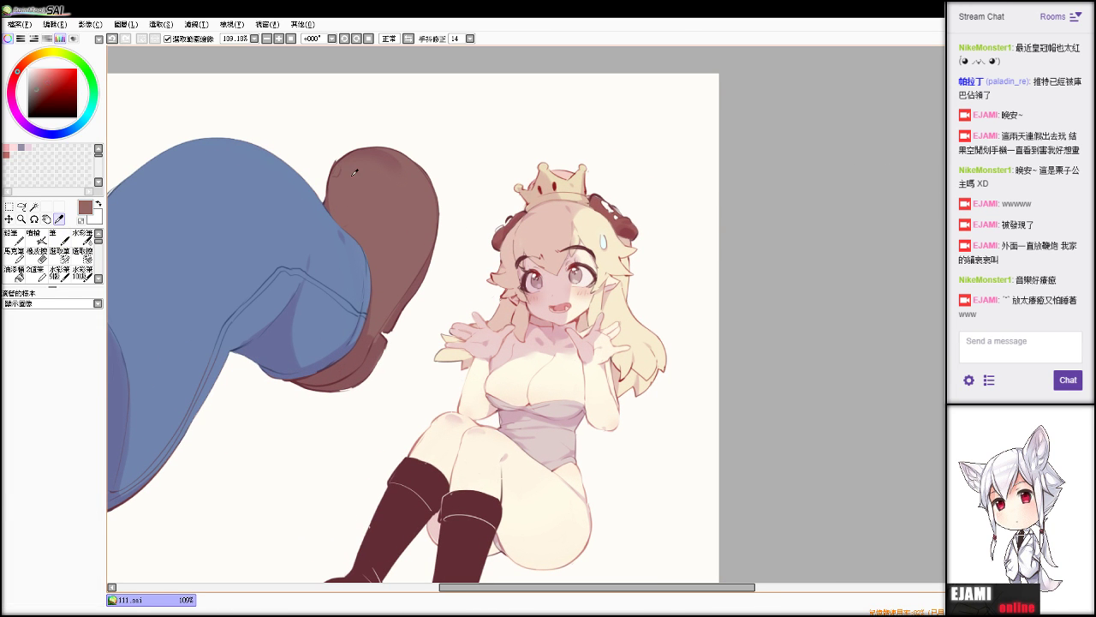
click(35, 86)
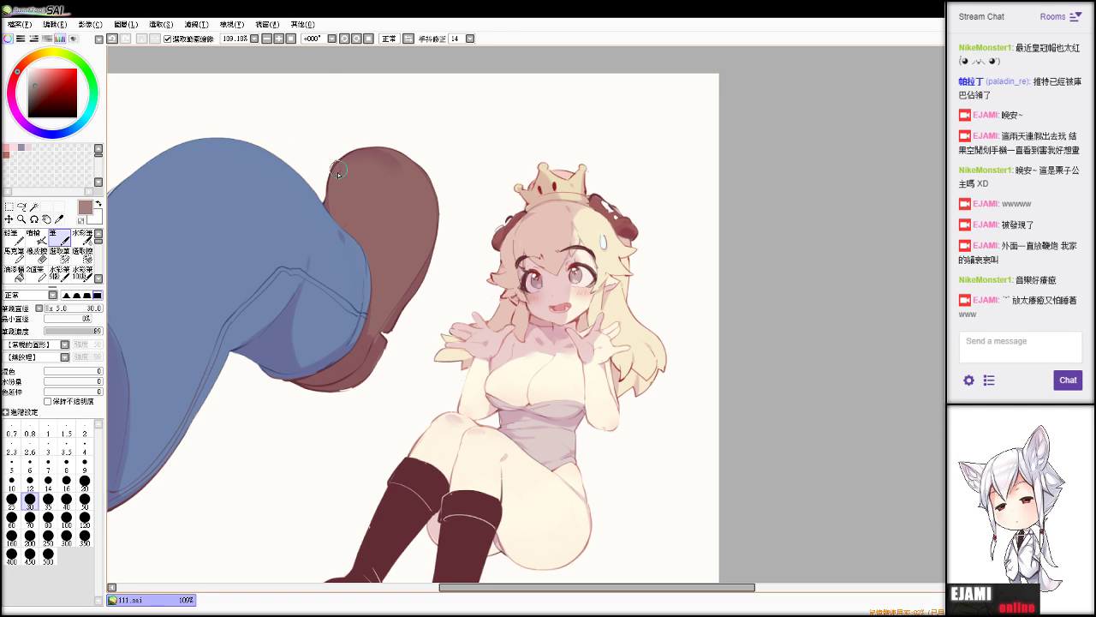
drag(337, 167, 342, 172)
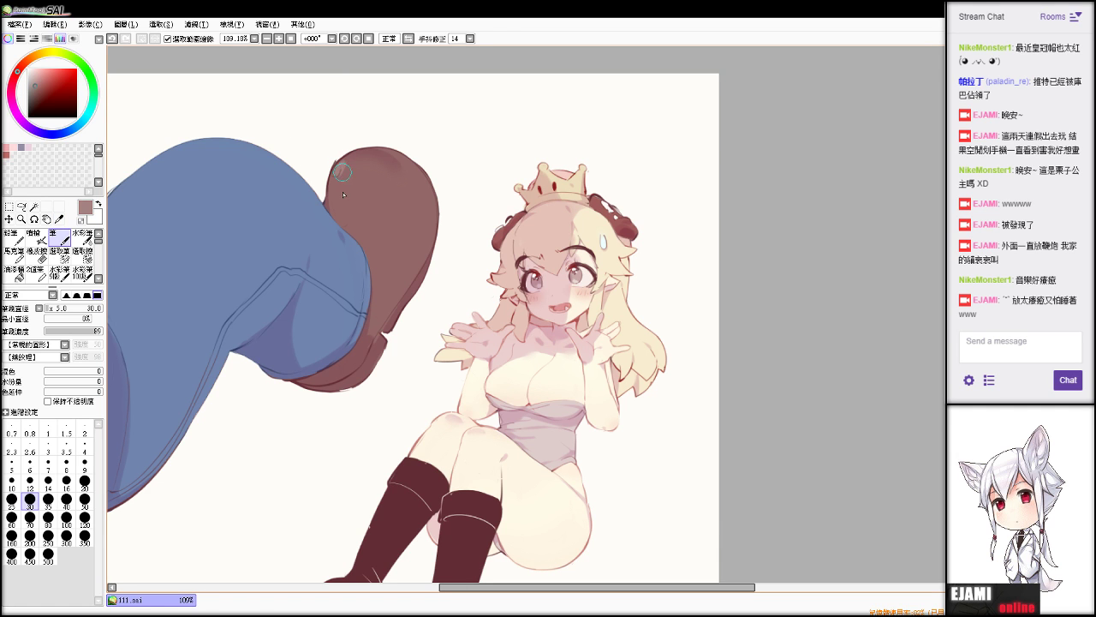
click(49, 311)
key(e)
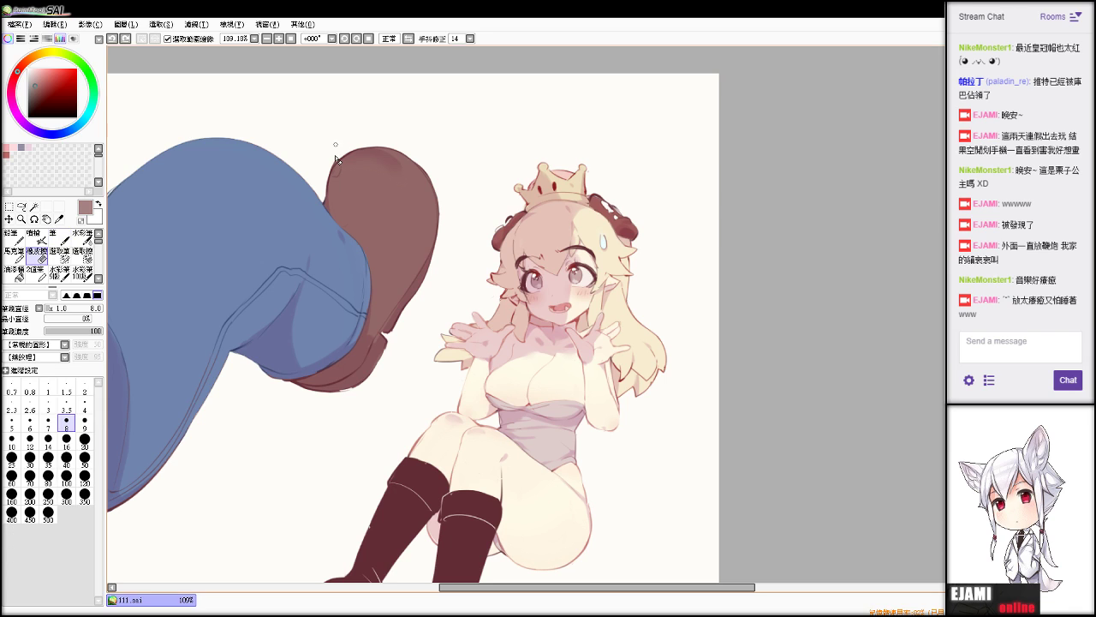
drag(333, 181, 342, 186)
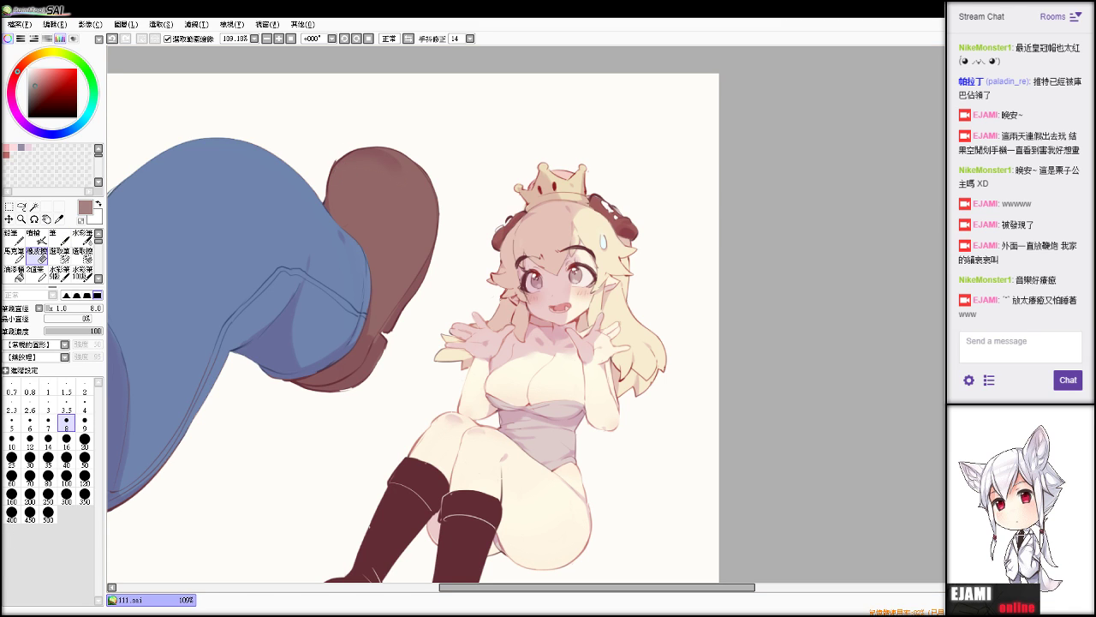
key(n)
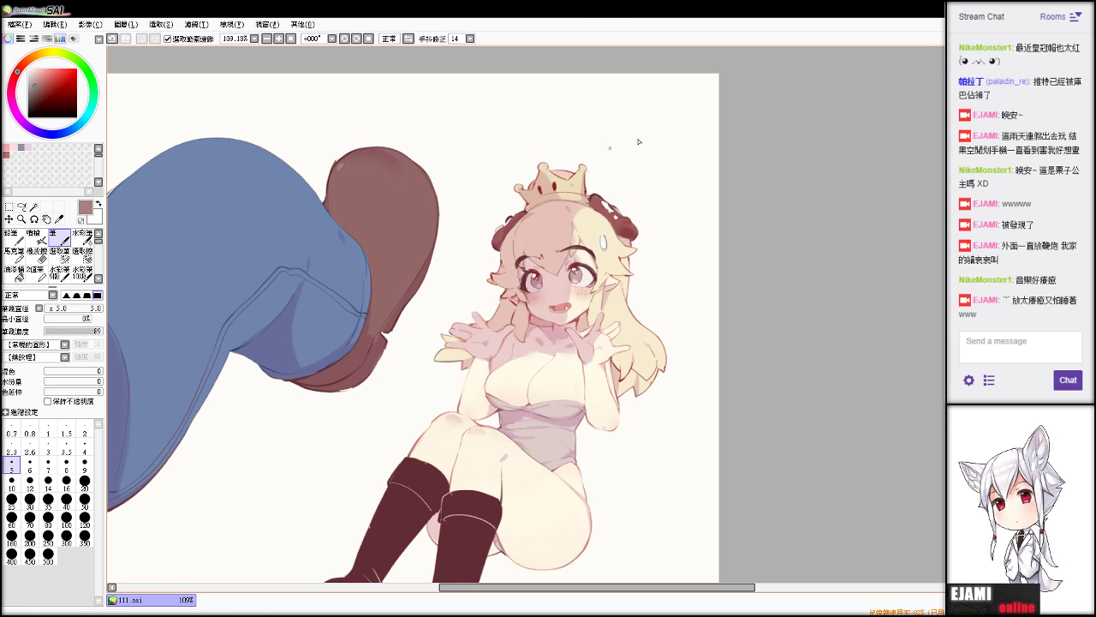
click(50, 308)
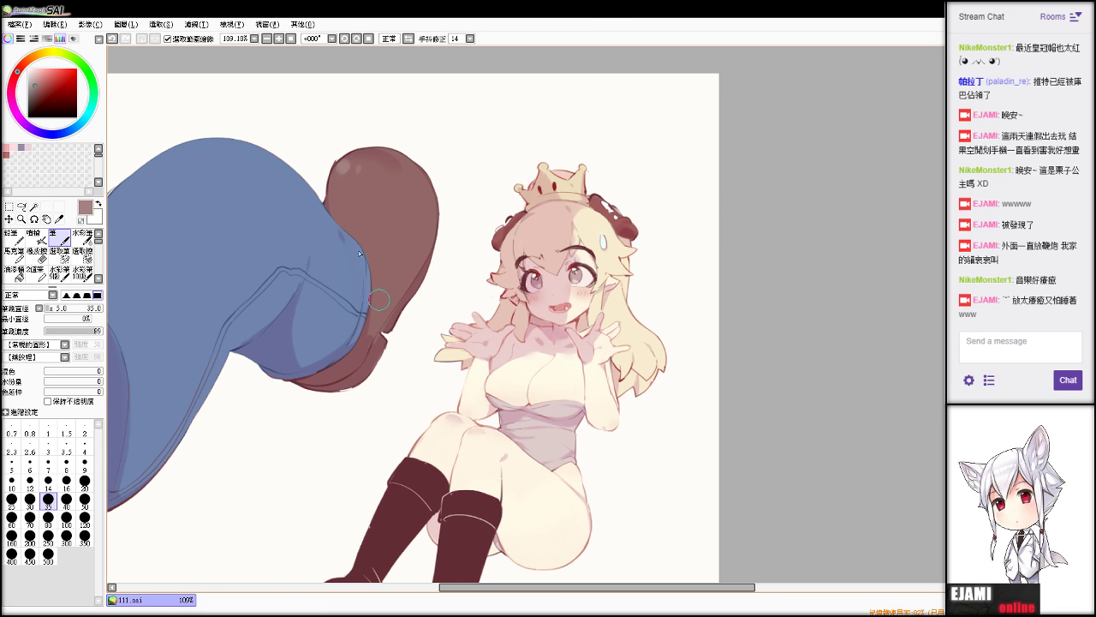
click(346, 162)
Sample the cream background colour and dab pale highlights on the girl's blonde hair with the brush at size 10, undoing misplaced strokes.
alt+click(470, 250)
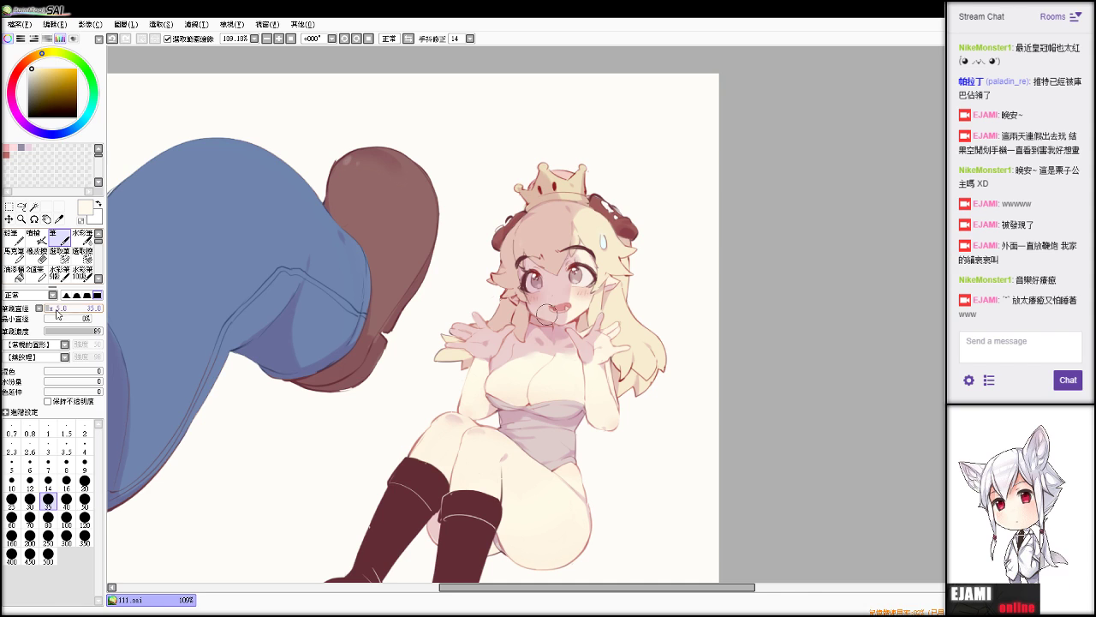
key([)
key([)
key([)
key([)
key([)
key([)
key([)
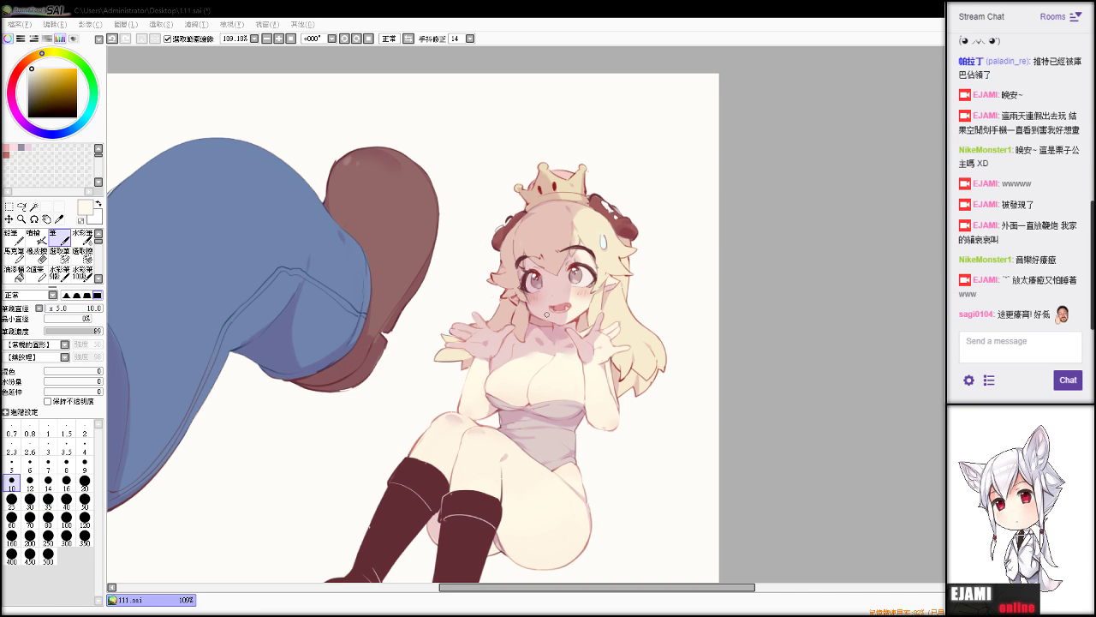
click(547, 315)
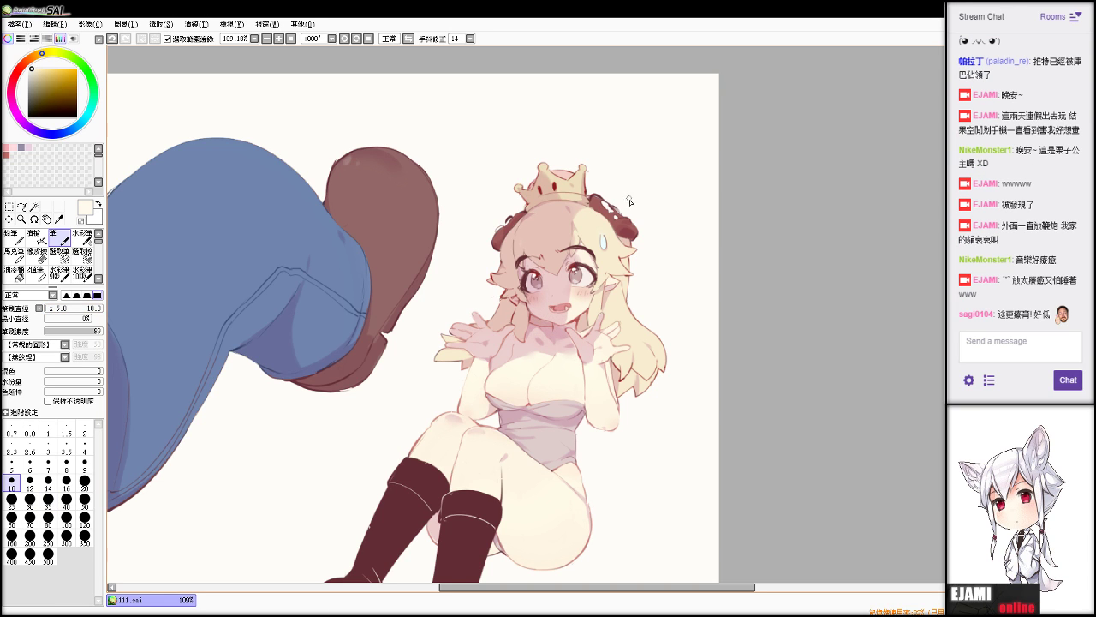
key(ctrl+z)
drag(592, 220, 597, 225)
scroll(763, 185, up, 8)
scroll(763, 186, down, 5)
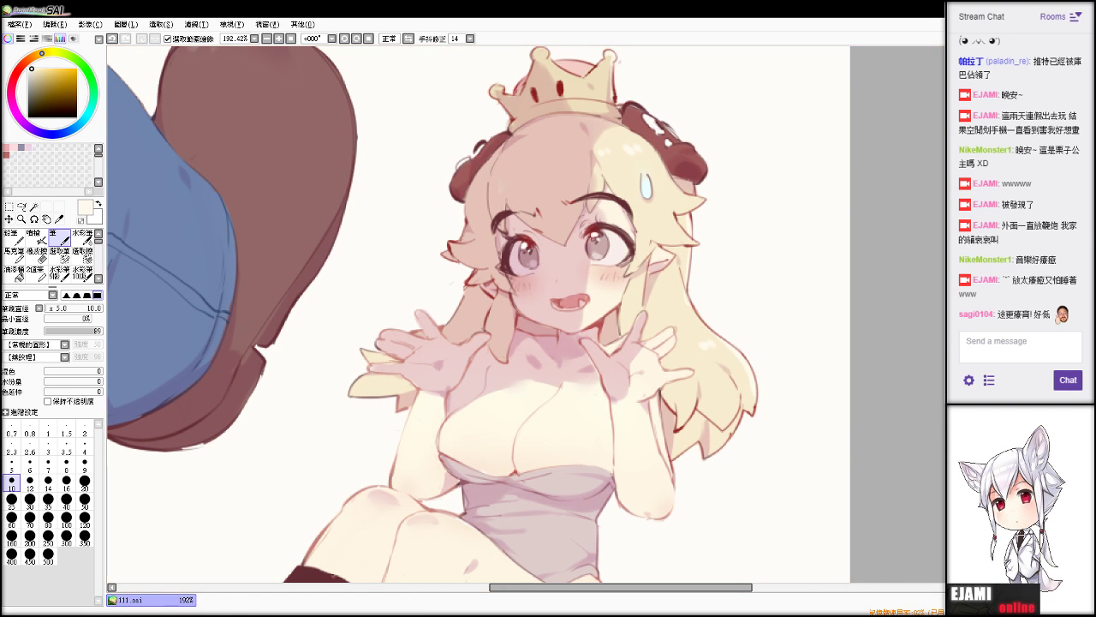
scroll(613, 81, down, 4)
scroll(613, 292, up, 7)
drag(651, 282, 350, 313)
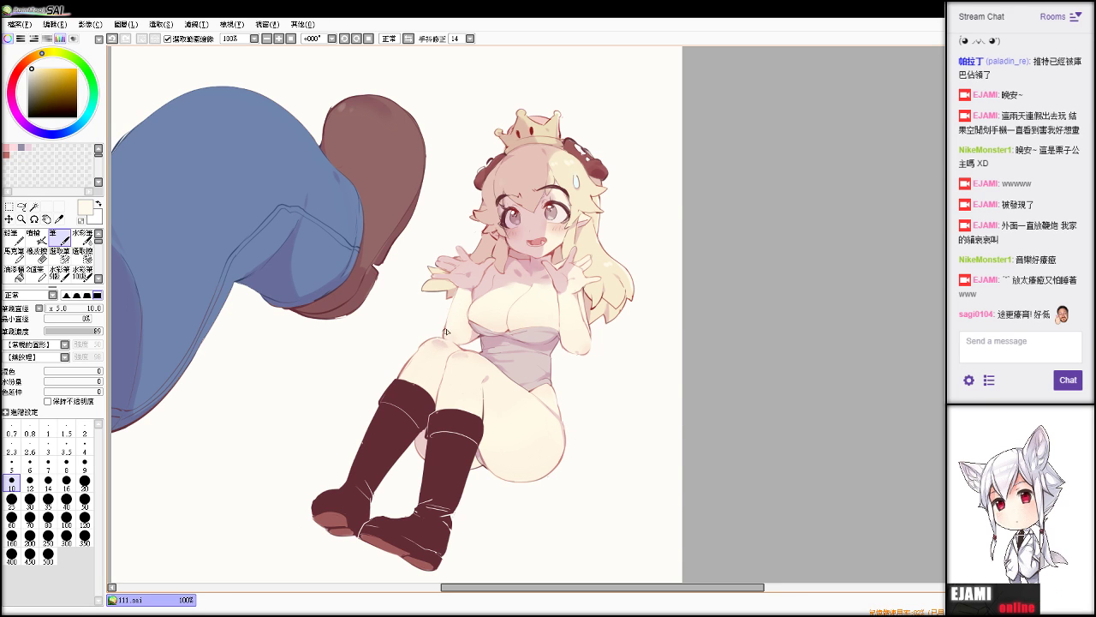
key(ctrl+z)
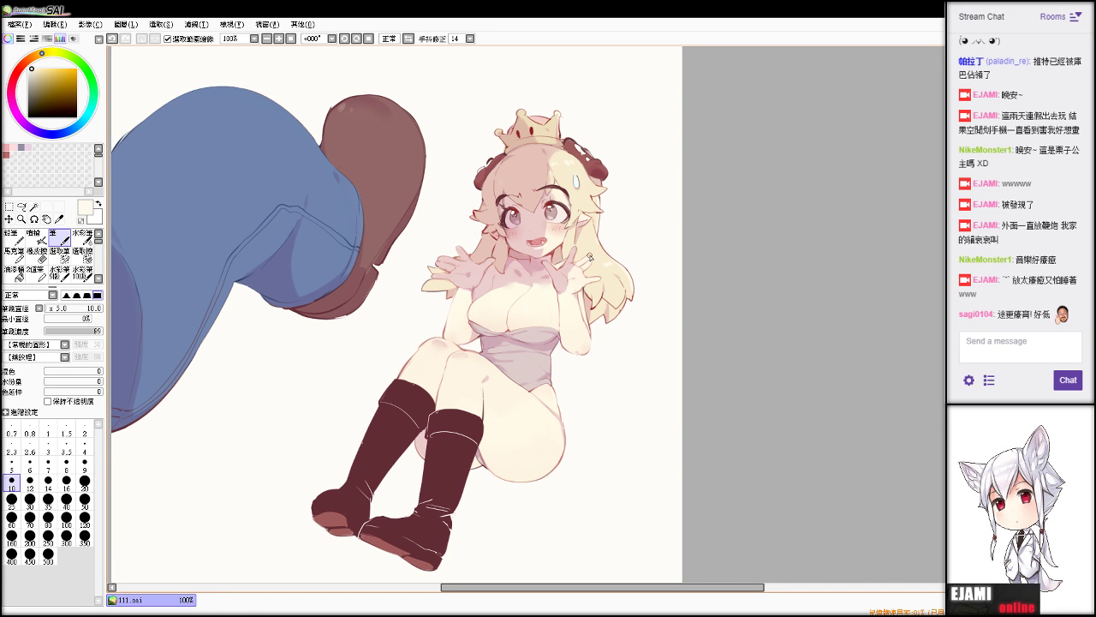
Paint a pale cream edge along the lower part of the girl's open mouth with the brush at size 5.
scroll(589, 258, up, 8)
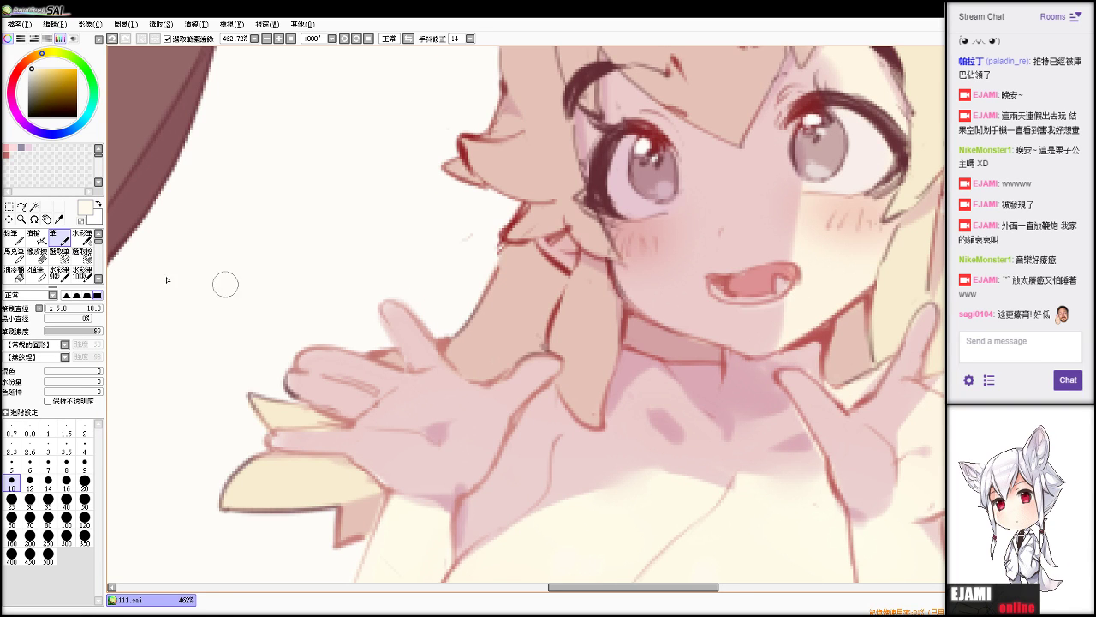
click(12, 465)
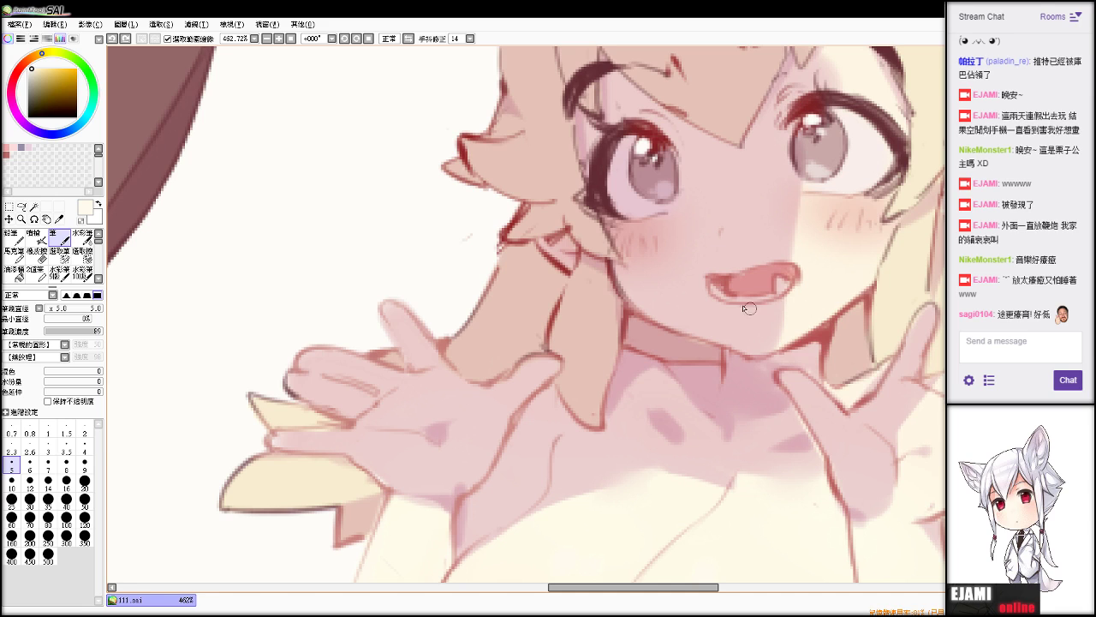
key(ctrl+z)
mouse_move(792, 297)
mouse_down()
mouse_move(743, 309)
mouse_move(797, 293)
mouse_move(747, 309)
mouse_move(793, 293)
mouse_move(763, 316)
mouse_move(741, 311)
mouse_move(781, 287)
mouse_up()
key(ctrl+z)
key(ctrl+z)
key(ctrl+z)
key(ctrl+z)
key(ctrl+z)
scroll(808, 303, down, 6)
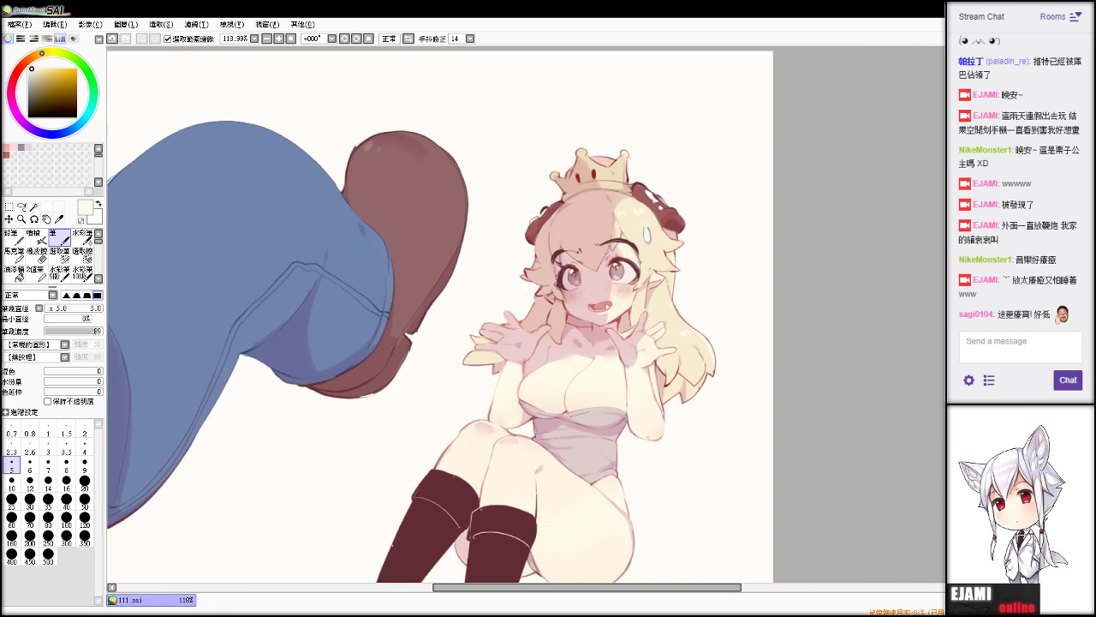
scroll(776, 283, up, 6)
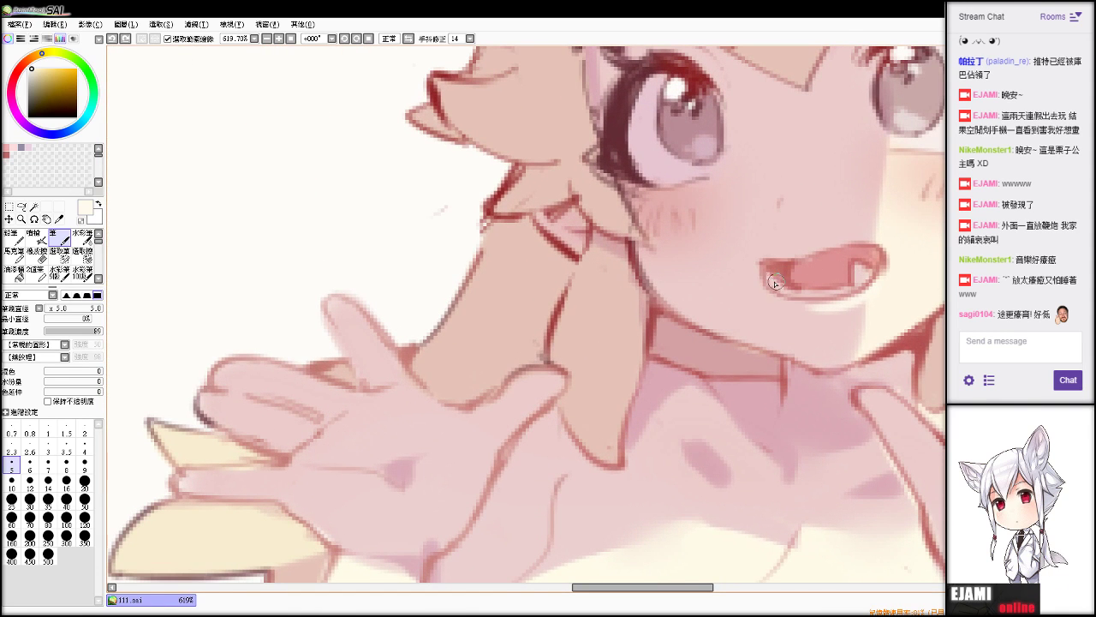
drag(775, 283, 880, 278)
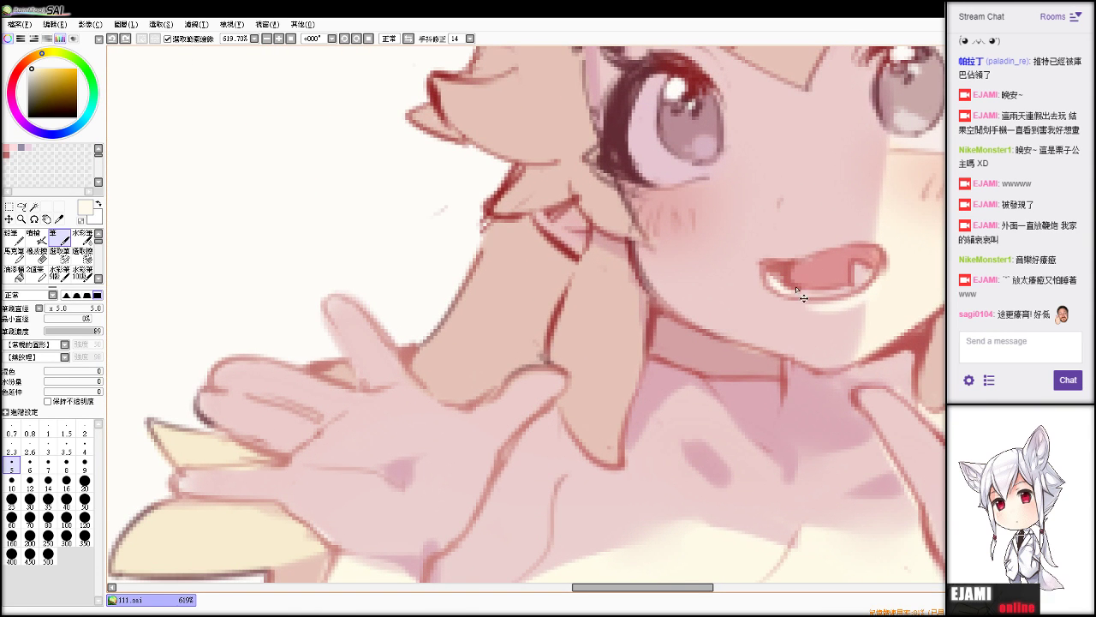
drag(780, 287, 829, 297)
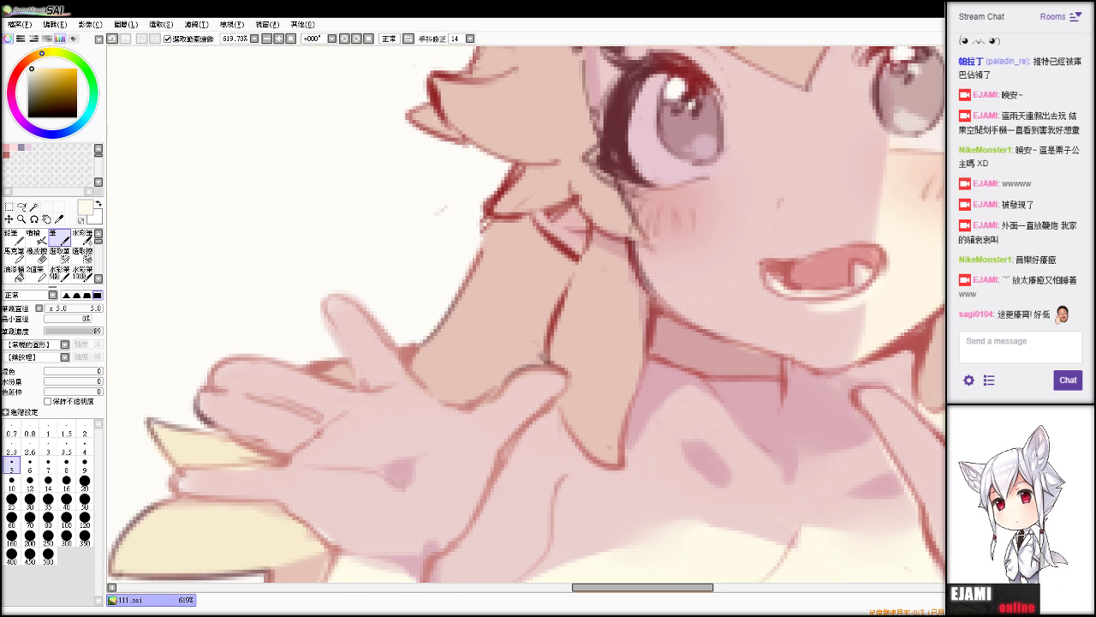
scroll(924, 127, down, 2)
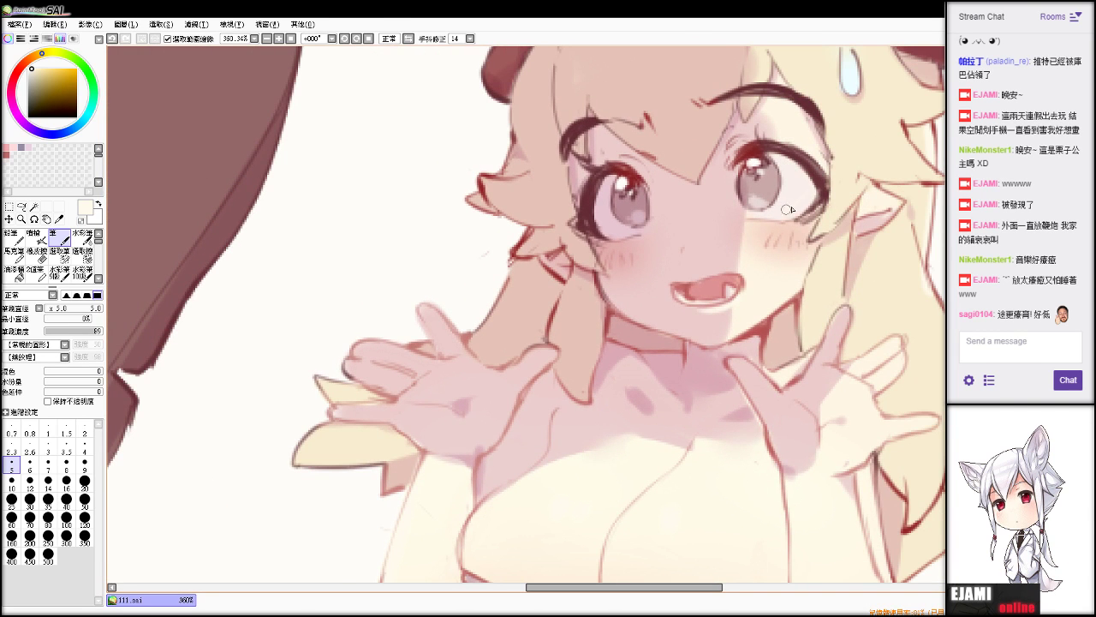
drag(790, 210, 801, 199)
key(ctrl+z)
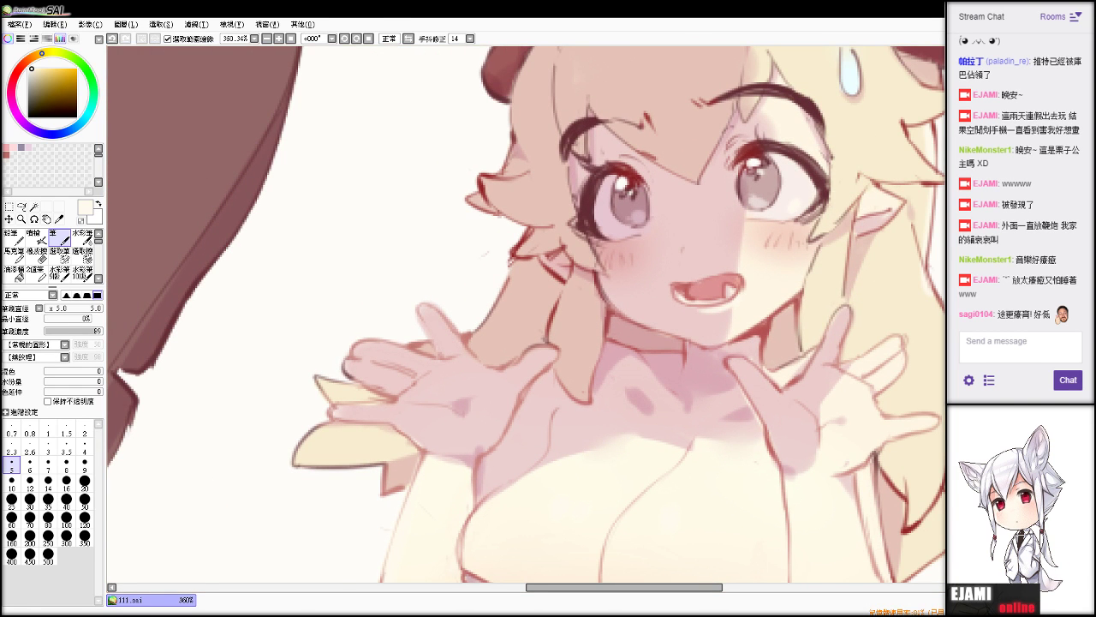
scroll(526, 314, down, 7)
scroll(526, 314, up, 4)
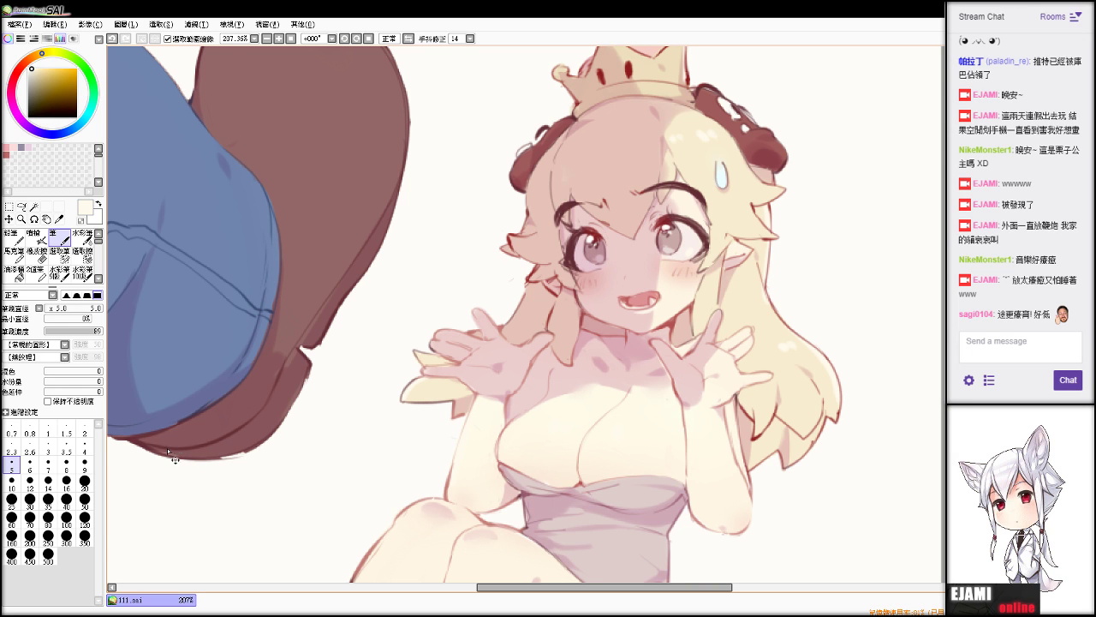
key(ctrl+z)
drag(879, 135, 767, 233)
scroll(768, 233, down, 8)
scroll(767, 233, up, 7)
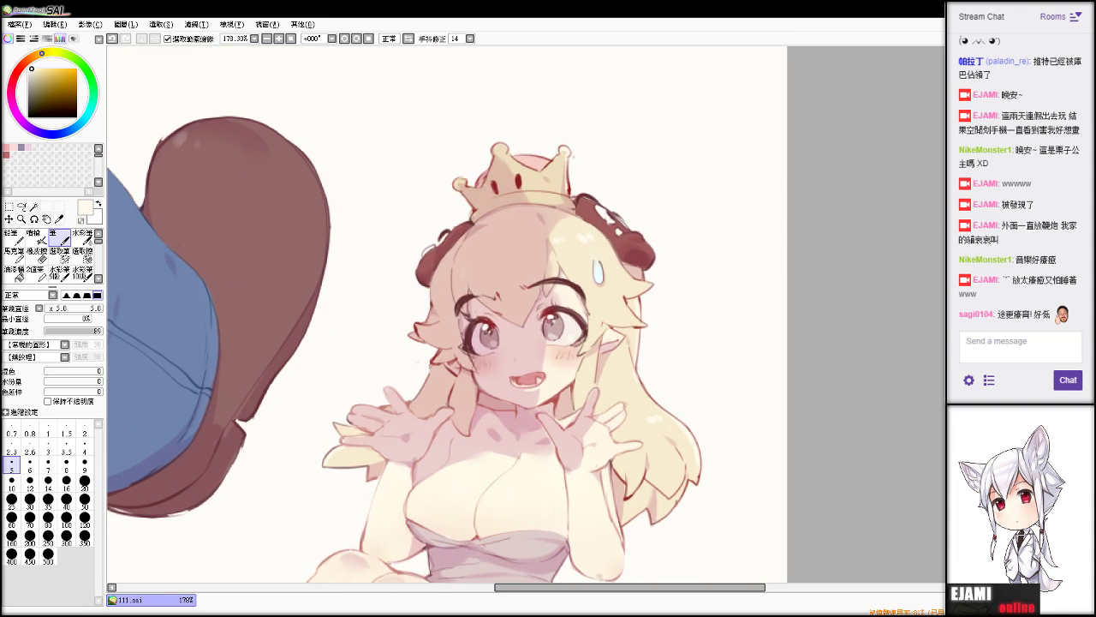
key(ctrl+z)
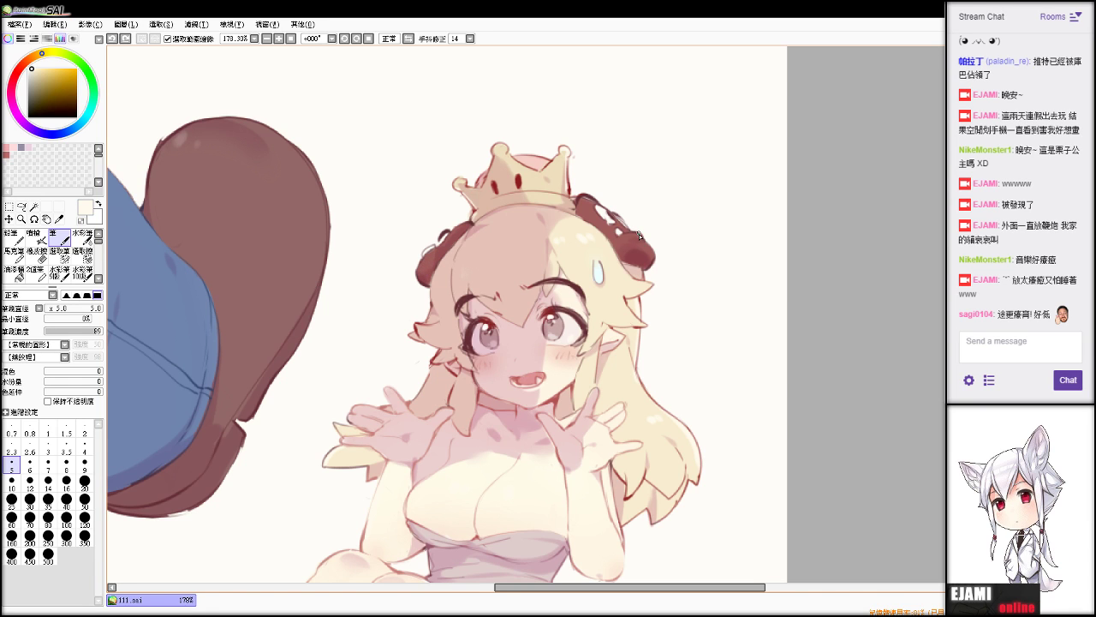
Add a pale cream accent to the edge of the dark red ornament beside the crown and undo the last stroke.
drag(639, 234, 651, 271)
scroll(546, 317, up, 7)
scroll(546, 317, down, 12)
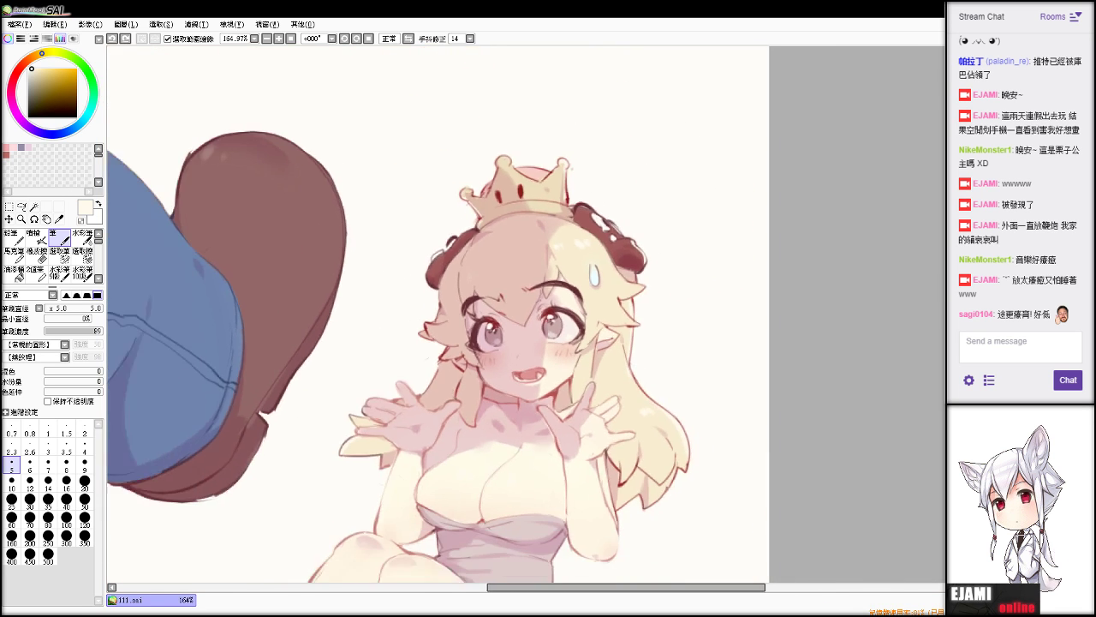
scroll(546, 317, up, 1)
scroll(650, 139, up, 4)
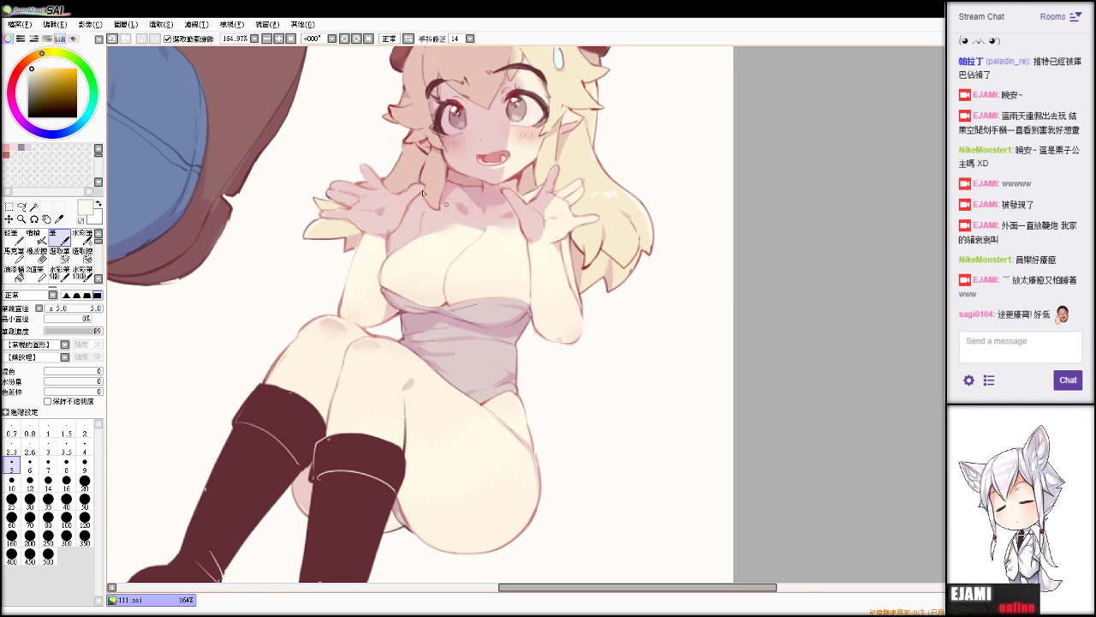
key(ctrl+z)
drag(402, 91, 528, 234)
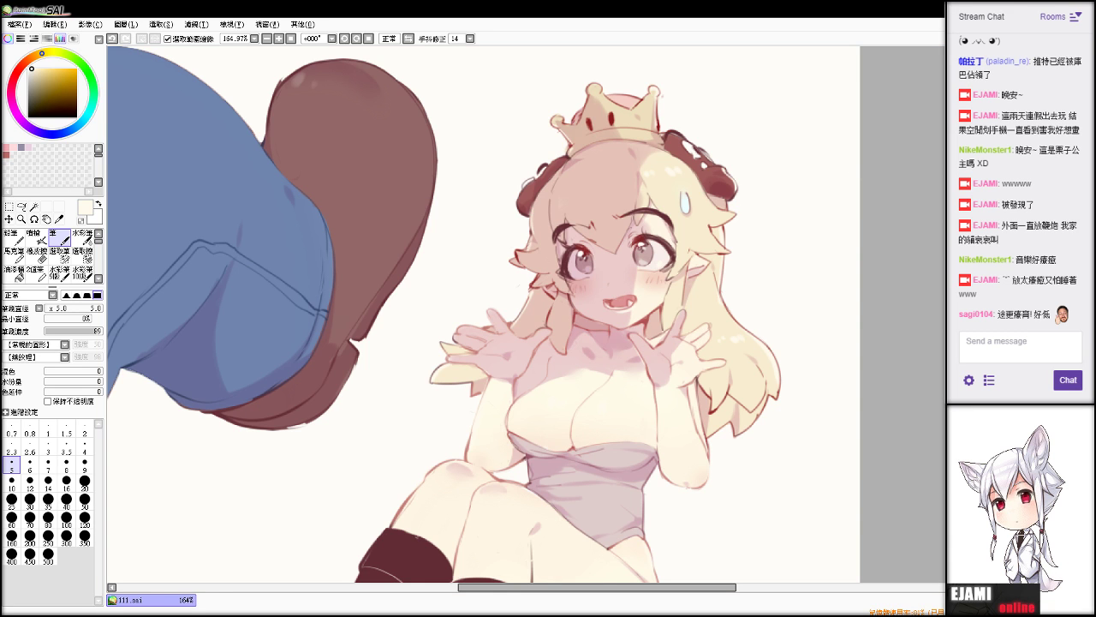
scroll(549, 311, down, 4)
key(plus)
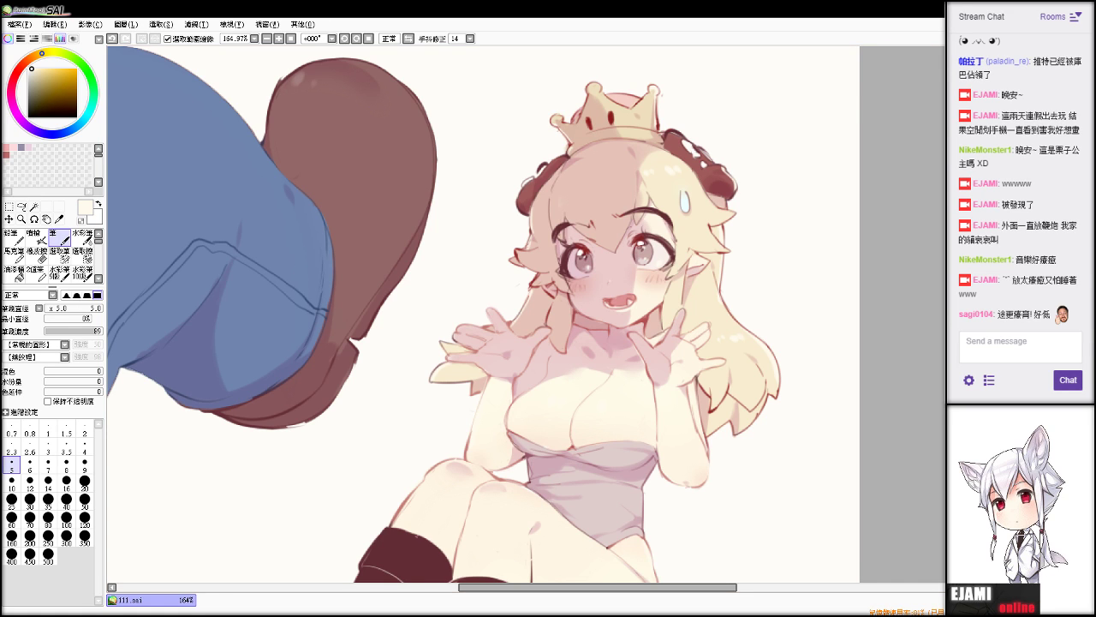
Retouch the sweat drop on the girl's hair with the sampled blonde hair colour and white, using the brush at size 5.
key(alt)
alt+click(682, 220)
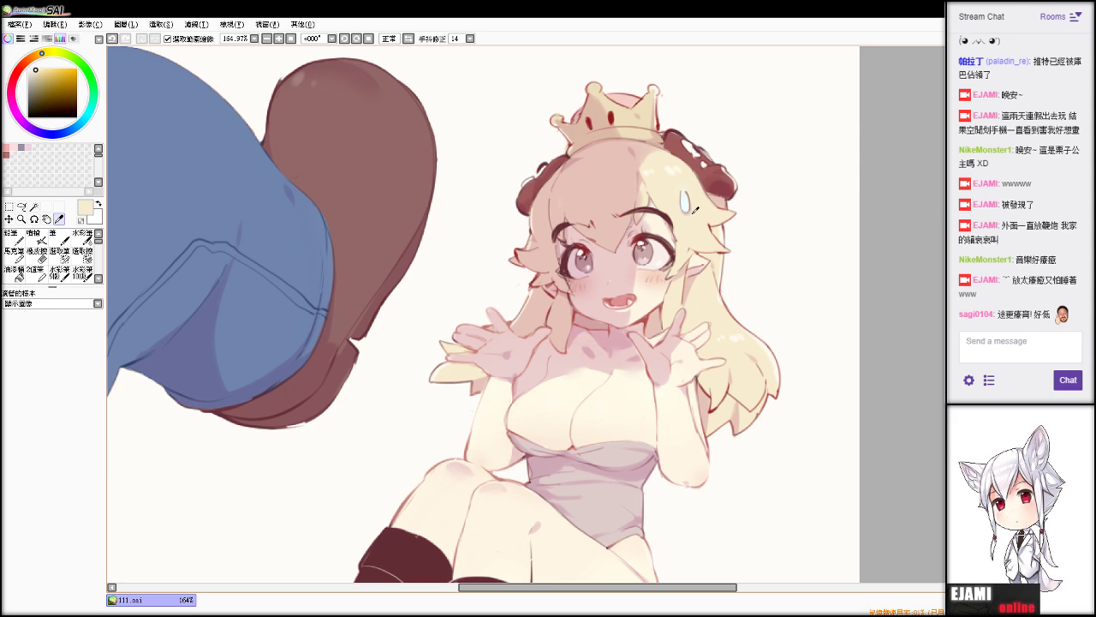
drag(679, 195, 686, 212)
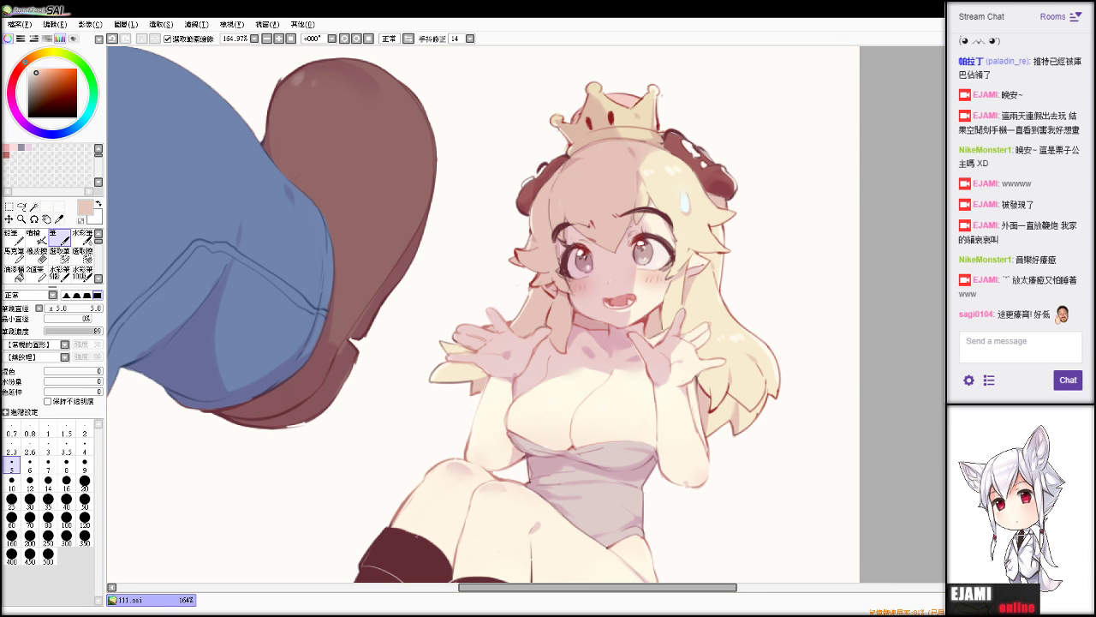
right_click(648, 246)
right_click(653, 246)
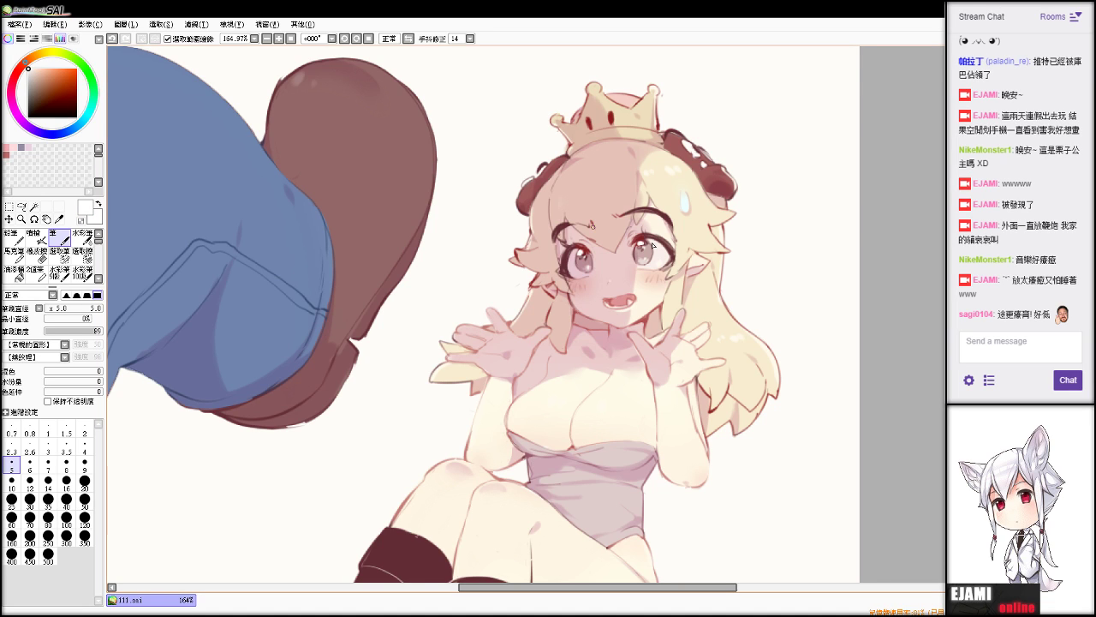
drag(684, 195, 683, 203)
alt+click(684, 200)
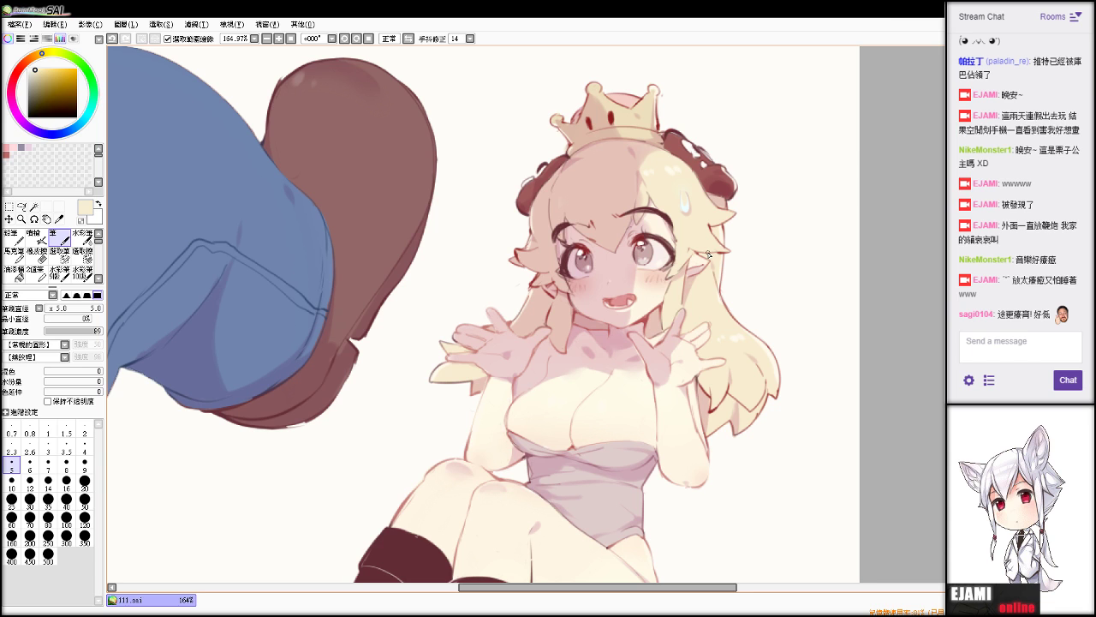
scroll(807, 148, down, 1)
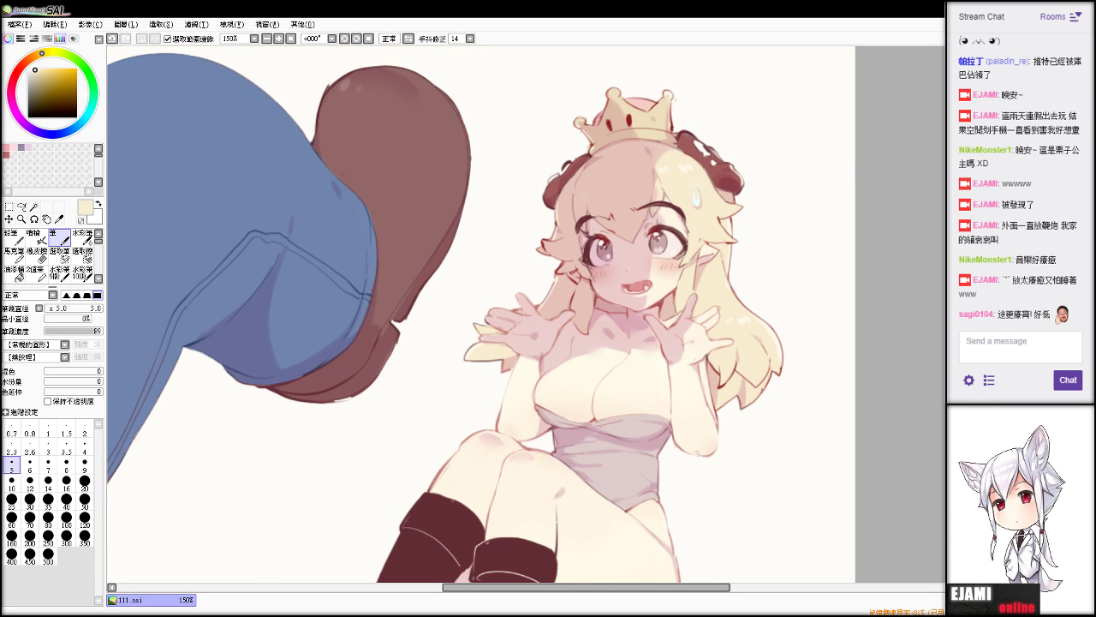
Sample the muted blue of the trouser leg and softly shade it with the airbrush at size 100.
scroll(785, 254, down, 4)
drag(785, 254, 631, 188)
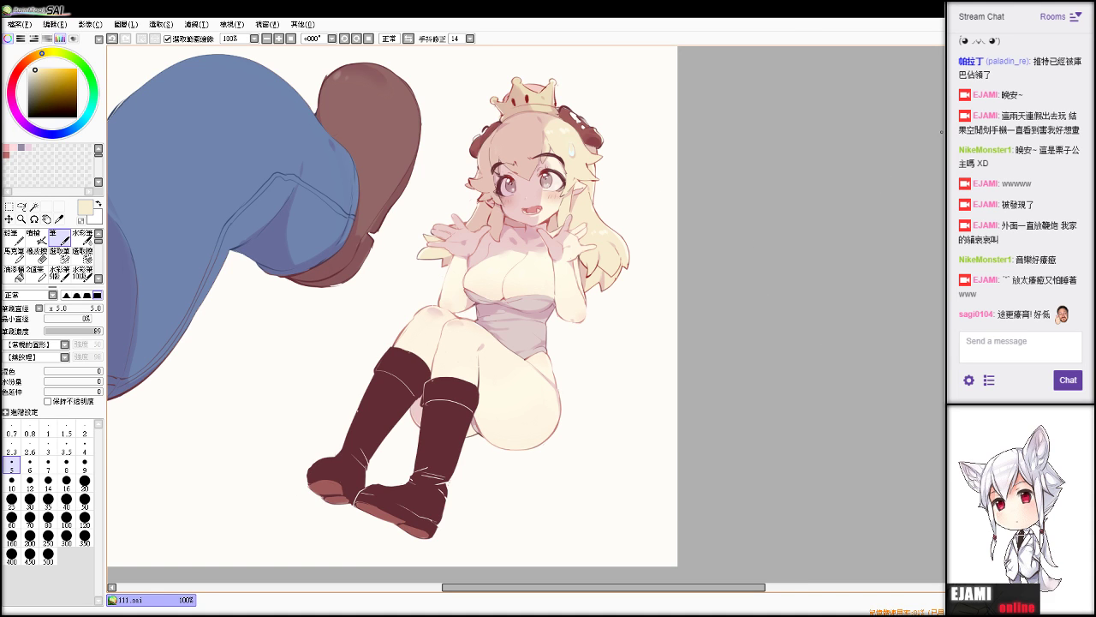
drag(411, 257, 542, 312)
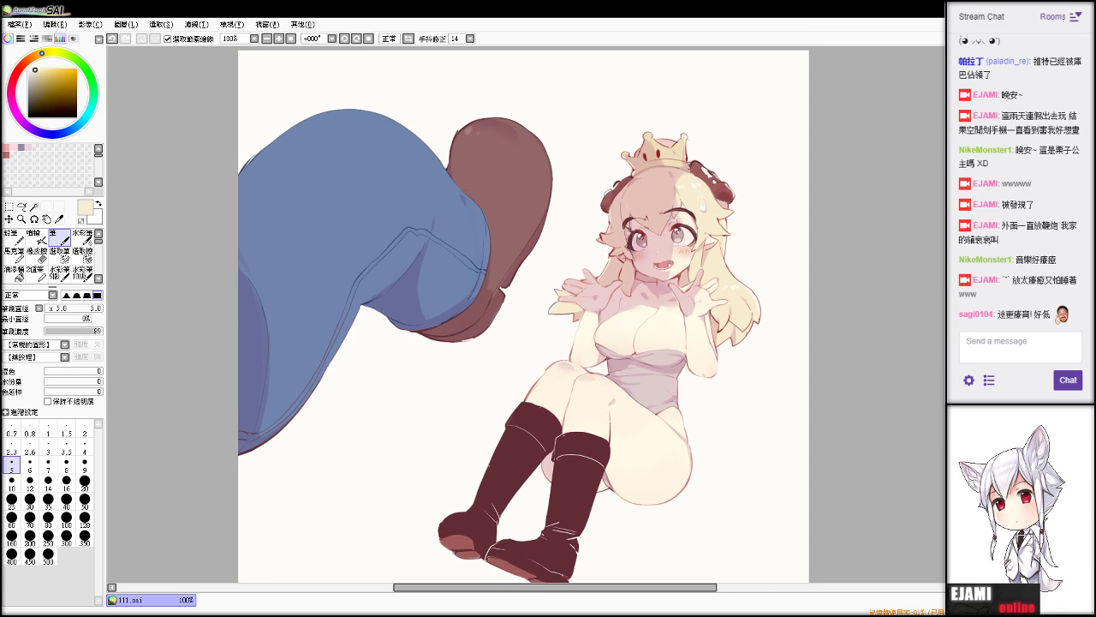
key(alt)
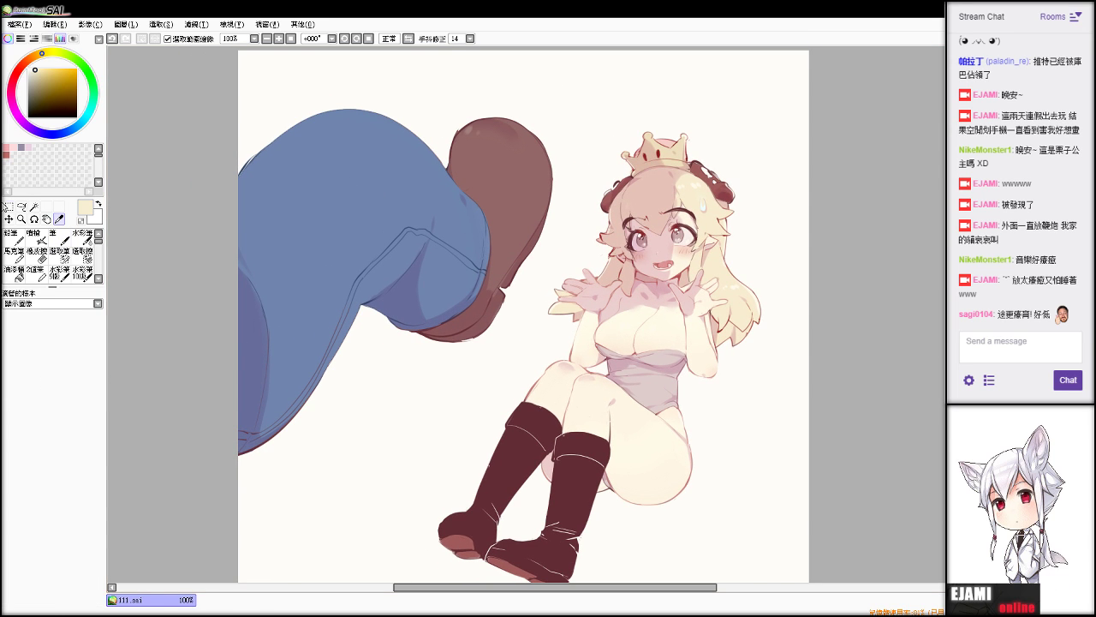
click(35, 237)
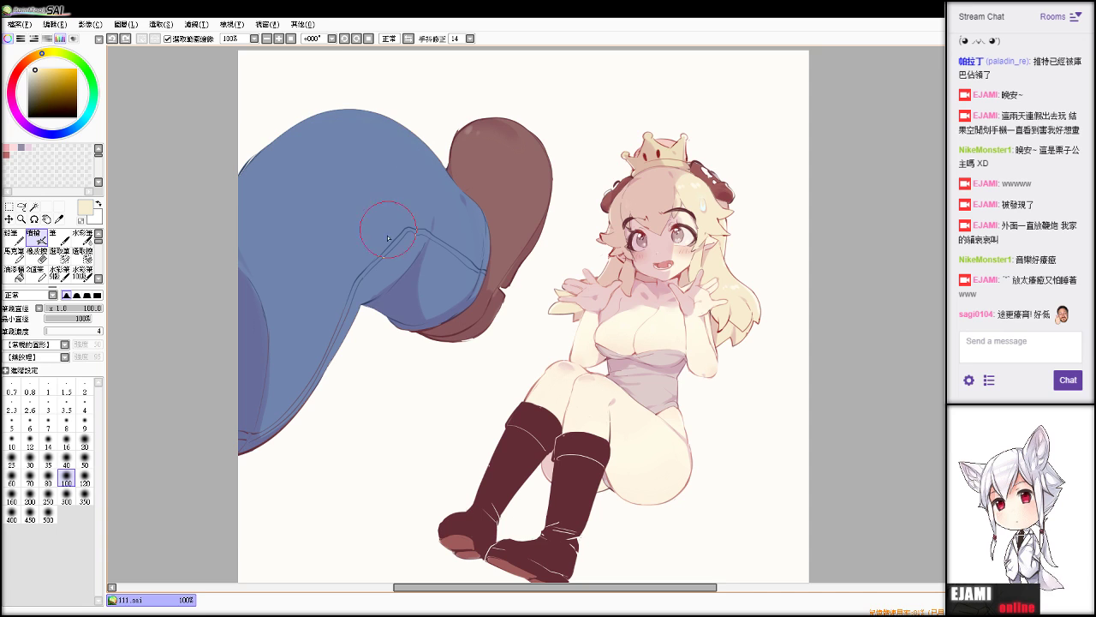
alt+click(357, 180)
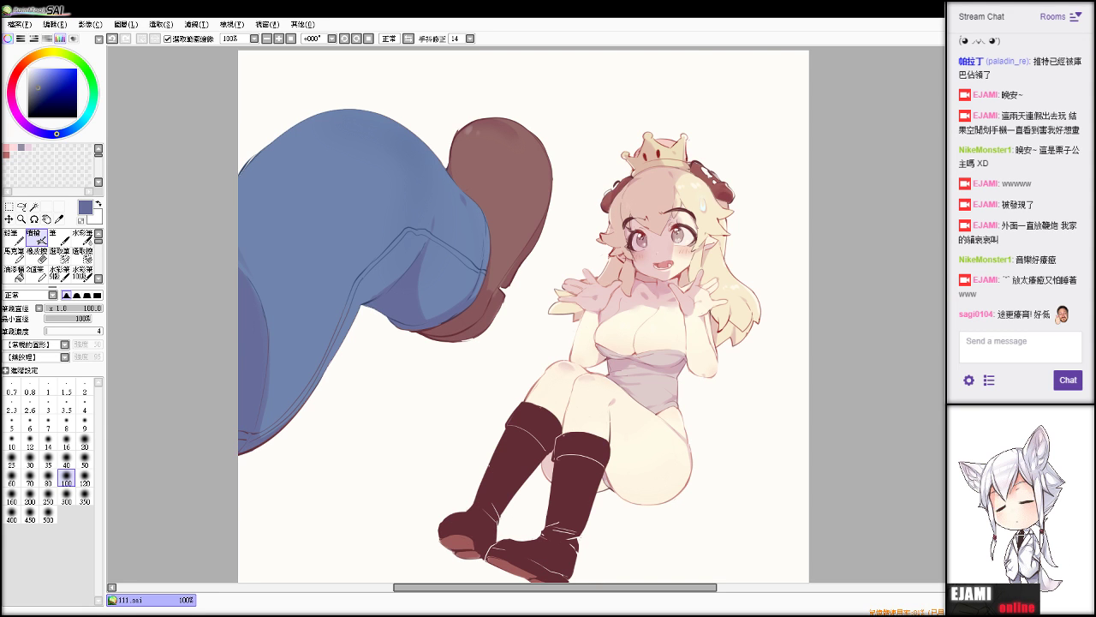
Handwrite the artist's signature in the empty area below the trouser leg, using black and the brush at size 5.
key(n)
key(alt)
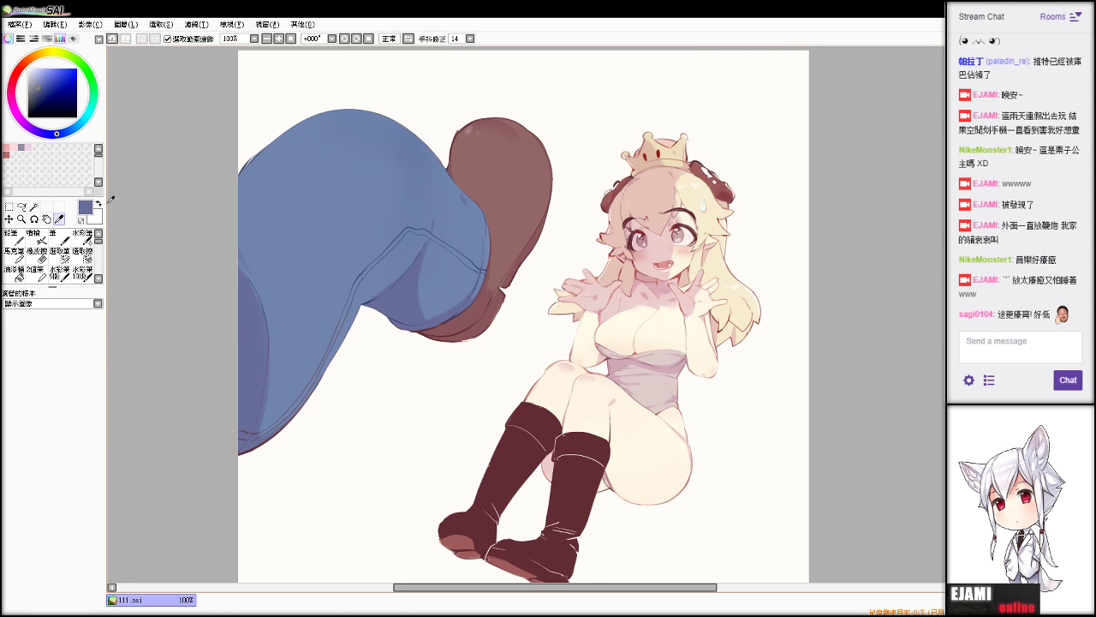
key(n)
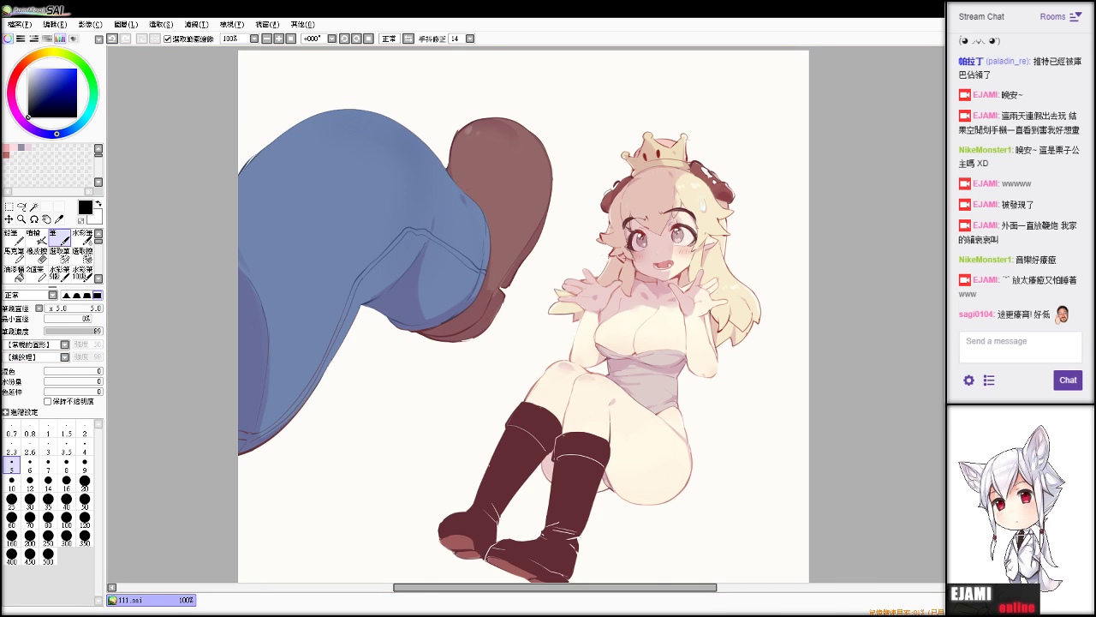
scroll(549, 321, down, 5)
scroll(549, 321, up, 4)
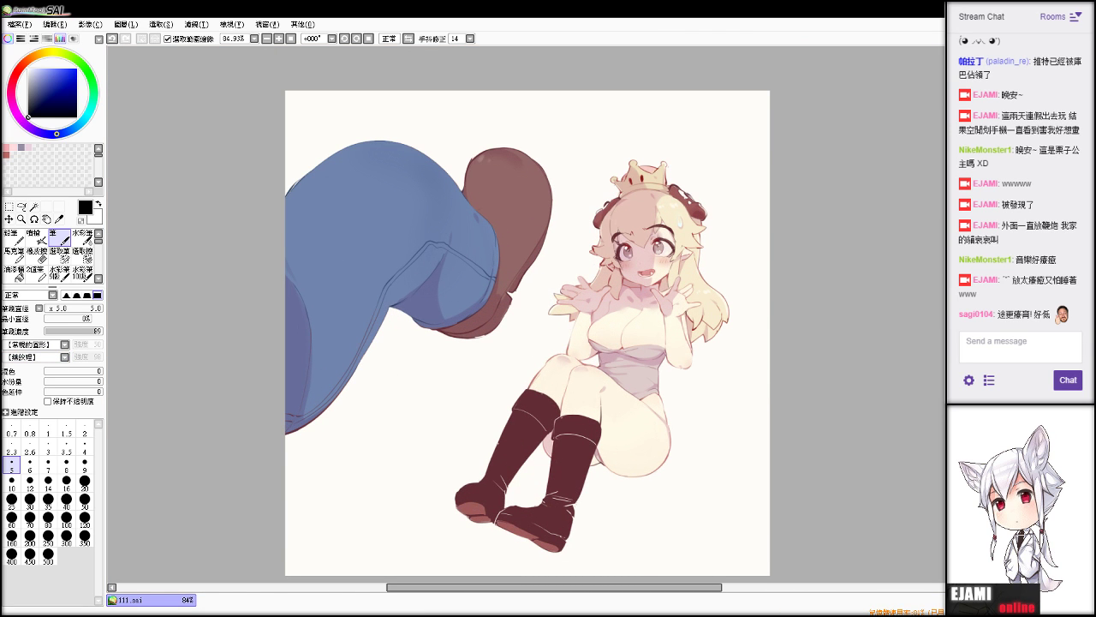
scroll(545, 314, down, 1)
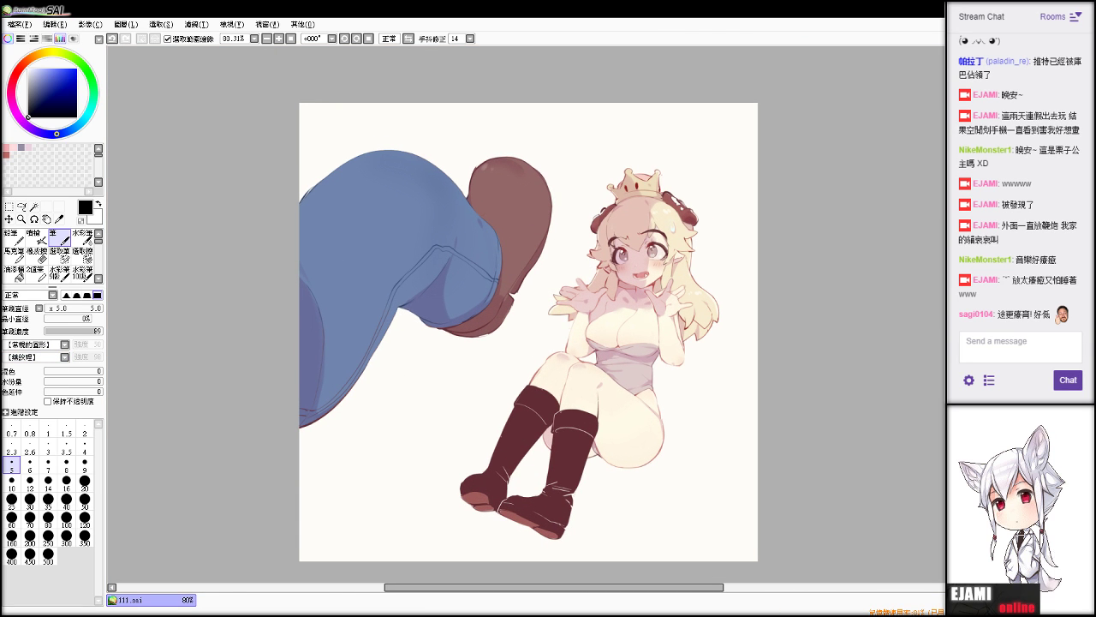
scroll(529, 333, up, 2)
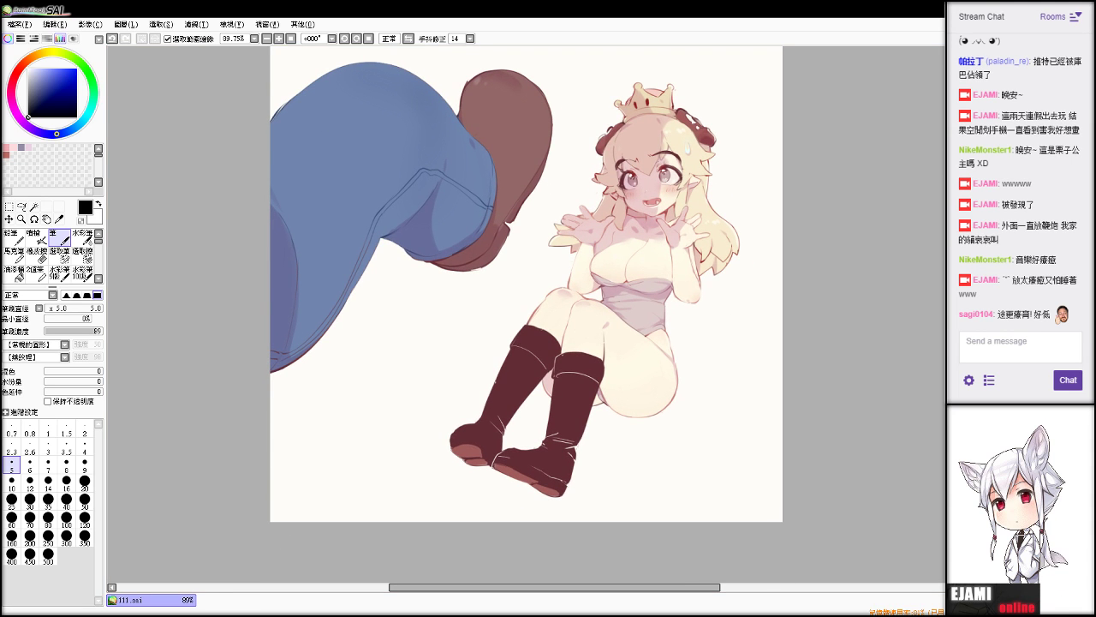
scroll(548, 331, down, 1)
scroll(526, 319, up, 8)
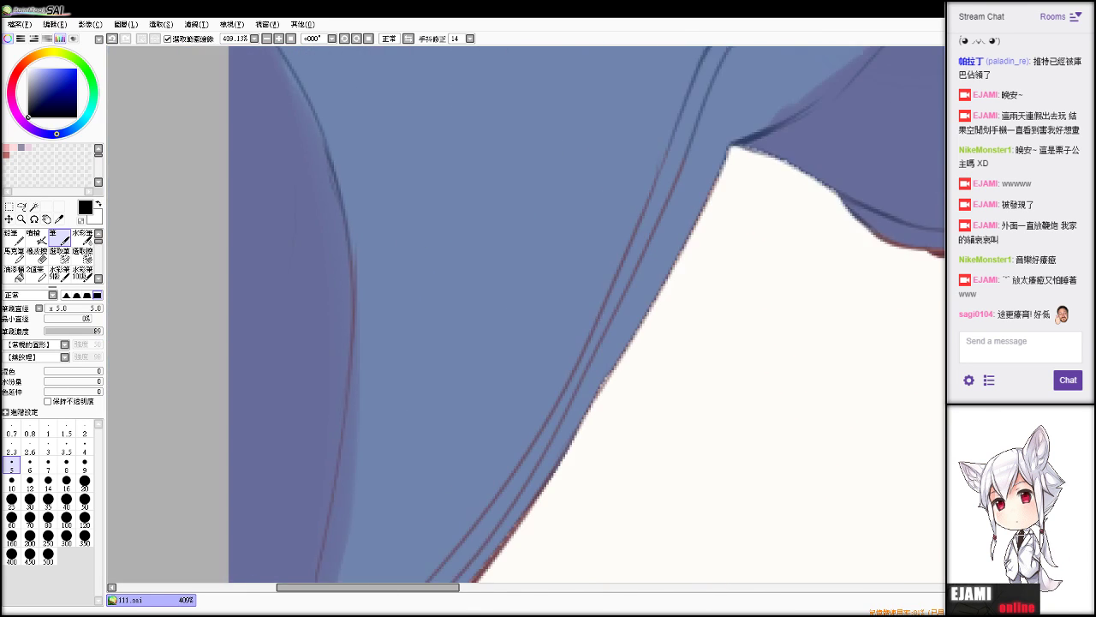
drag(801, 325, 537, 104)
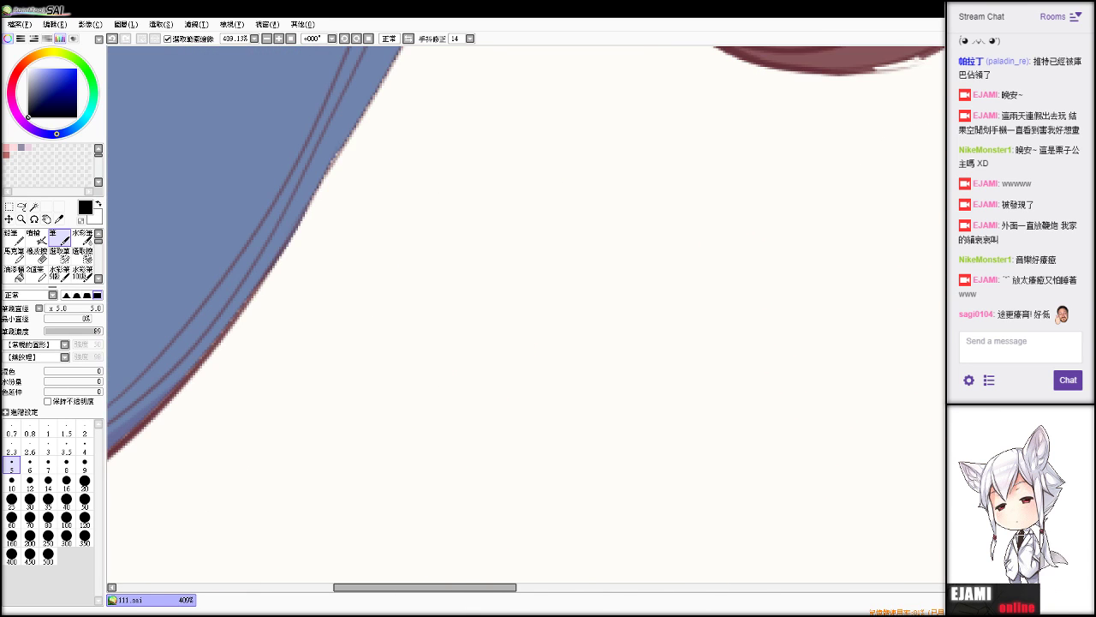
mouse_move(509, 140)
mouse_down()
mouse_move(598, 164)
mouse_move(532, 144)
mouse_move(529, 169)
mouse_move(574, 188)
mouse_up()
key(ctrl+z)
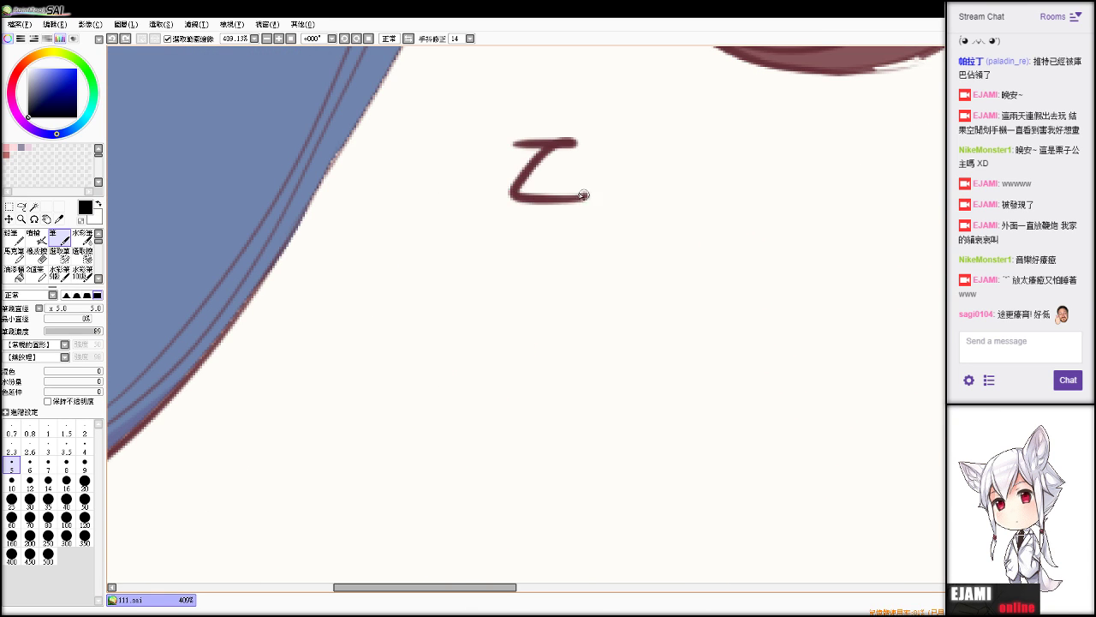
key(ctrl+z)
mouse_move(504, 154)
mouse_down()
mouse_move(555, 184)
mouse_move(544, 212)
mouse_move(496, 221)
mouse_up()
drag(565, 160, 584, 163)
mouse_move(565, 180)
mouse_down()
mouse_move(591, 190)
mouse_move(613, 169)
mouse_move(645, 186)
mouse_move(694, 167)
mouse_up()
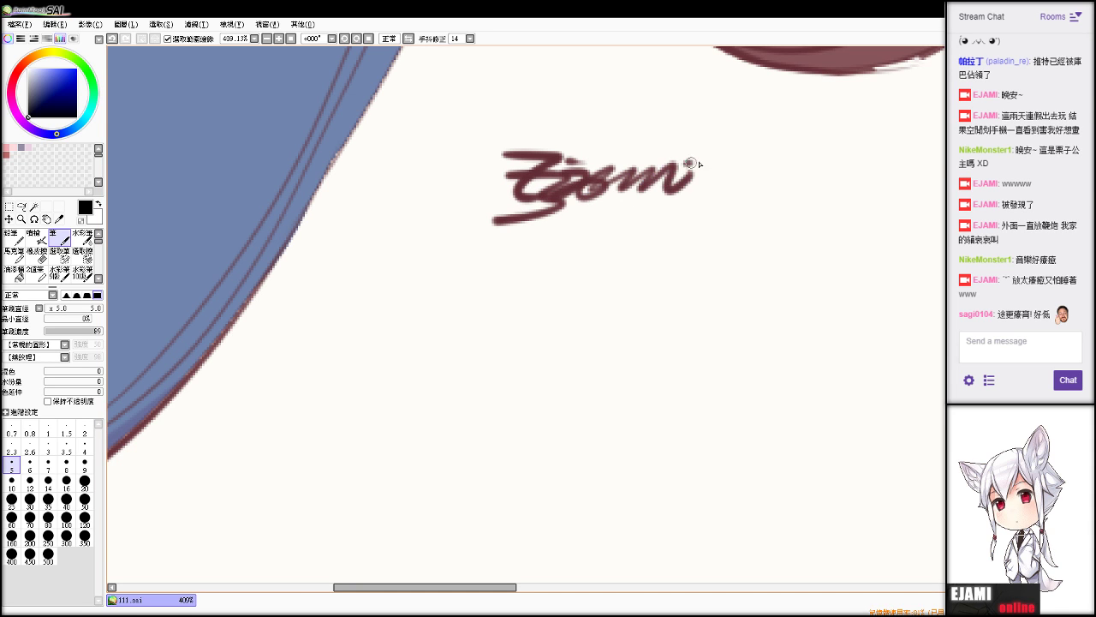
Underline the signature and finish it with a dot.
drag(484, 206, 664, 187)
key(ctrl+z)
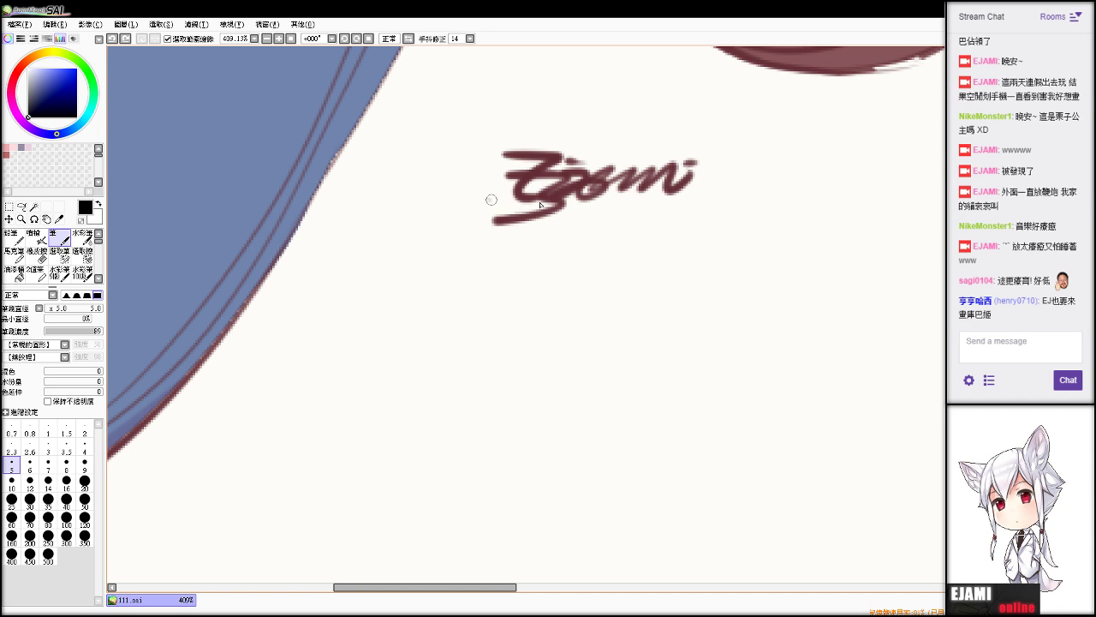
drag(486, 200, 711, 192)
Handwrite the date 2018.09.24 beneath the signature, redoing misplaced digits.
mouse_move(514, 249)
mouse_down()
mouse_move(541, 224)
mouse_move(539, 257)
mouse_move(582, 227)
mouse_move(601, 255)
mouse_up()
mouse_move(632, 214)
mouse_down()
mouse_move(616, 235)
mouse_move(640, 212)
mouse_move(628, 238)
mouse_move(591, 217)
mouse_move(601, 252)
mouse_up()
key(ctrl+z)
key(ctrl+z)
mouse_move(630, 208)
mouse_down()
mouse_move(599, 245)
mouse_move(601, 210)
mouse_move(606, 240)
mouse_move(636, 216)
mouse_move(644, 246)
mouse_move(645, 228)
mouse_move(678, 216)
mouse_move(681, 257)
mouse_up()
click(647, 244)
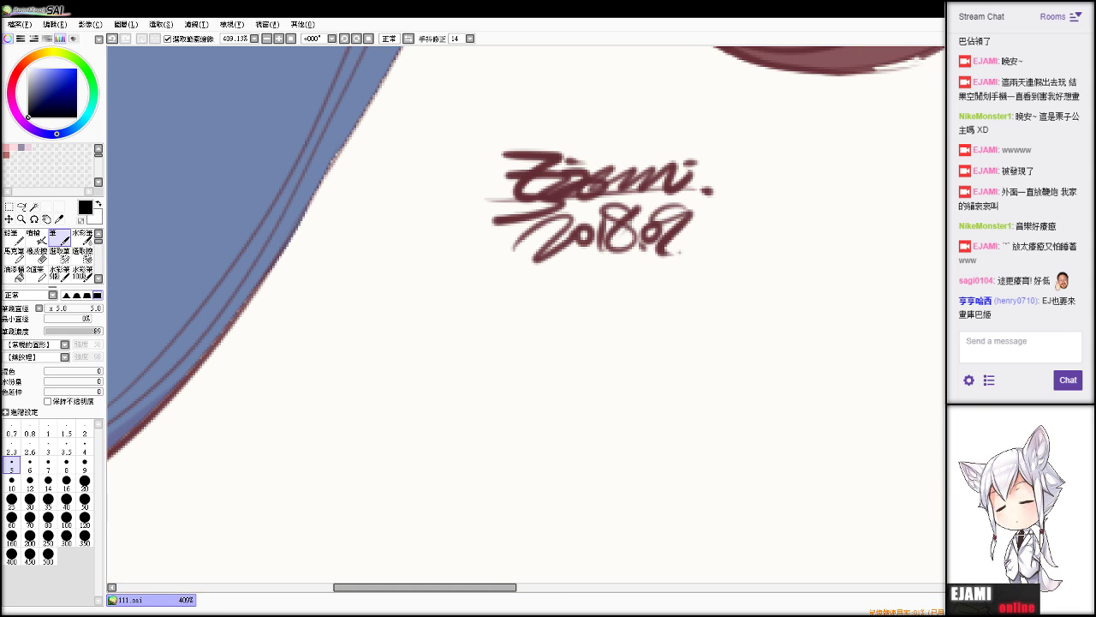
key(ctrl+z)
mouse_move(690, 205)
mouse_down()
mouse_move(665, 251)
mouse_move(704, 215)
mouse_move(711, 244)
mouse_move(690, 246)
mouse_move(713, 242)
mouse_up()
click(681, 242)
key(ctrl+z)
mouse_move(723, 205)
mouse_down()
mouse_move(743, 220)
mouse_move(725, 259)
mouse_up()
key(ctrl+z)
key(ctrl+z)
drag(723, 203, 743, 230)
drag(734, 201, 726, 251)
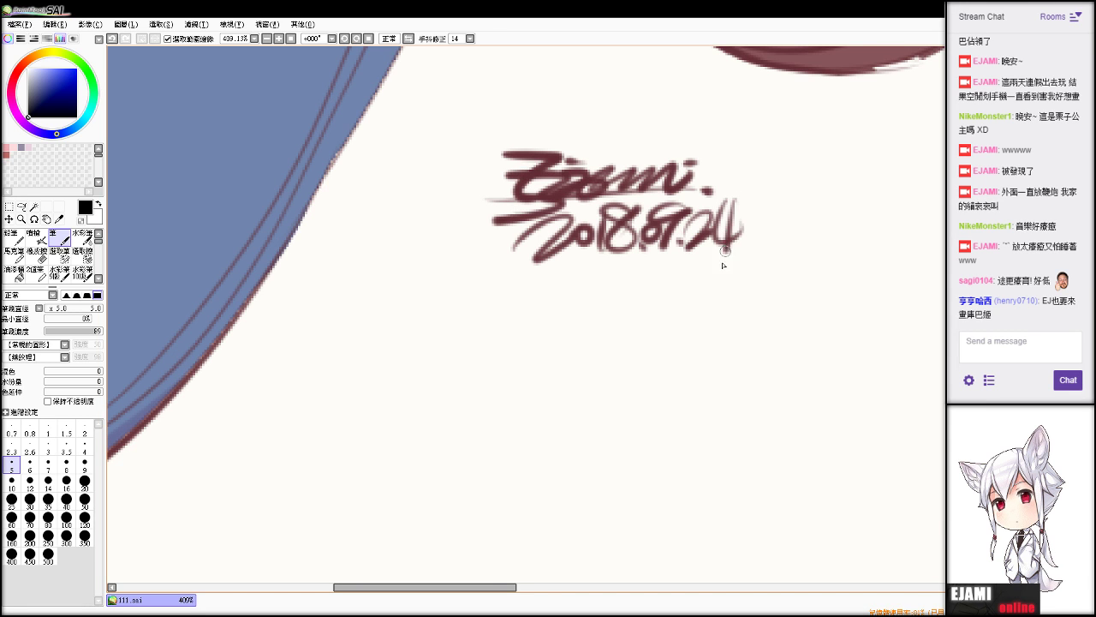
click(743, 252)
scroll(526, 314, down, 5)
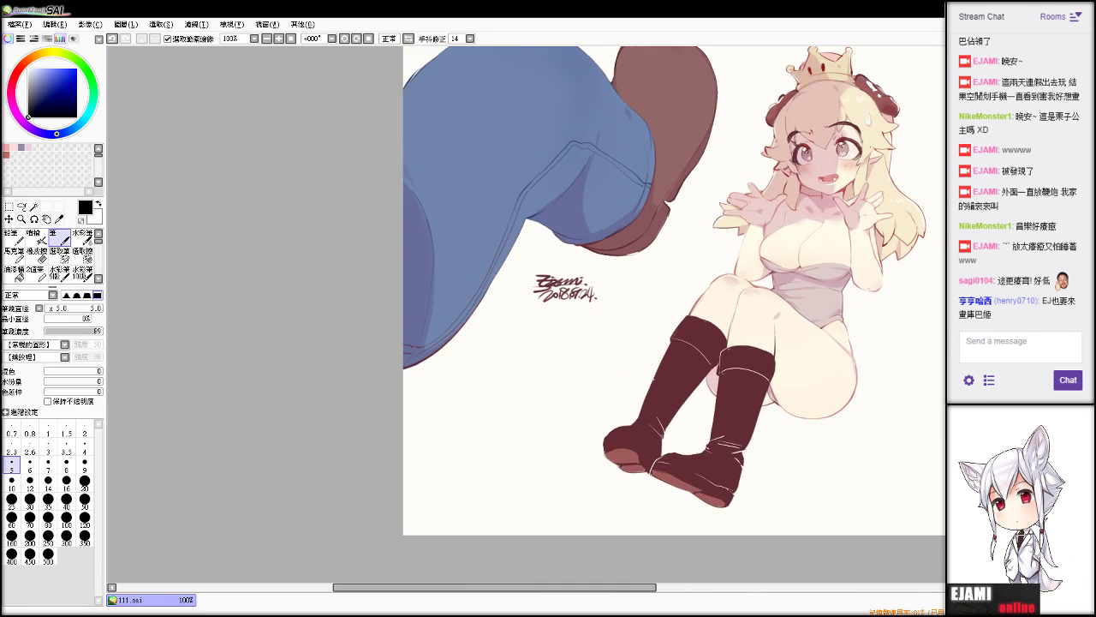
Undo all strokes of the handwritten date, keeping the signature.
scroll(556, 291, up, 4)
key(ctrl+z)
key(ctrl+z)
key(ctrl+z)
key(ctrl+z)
key(ctrl+z)
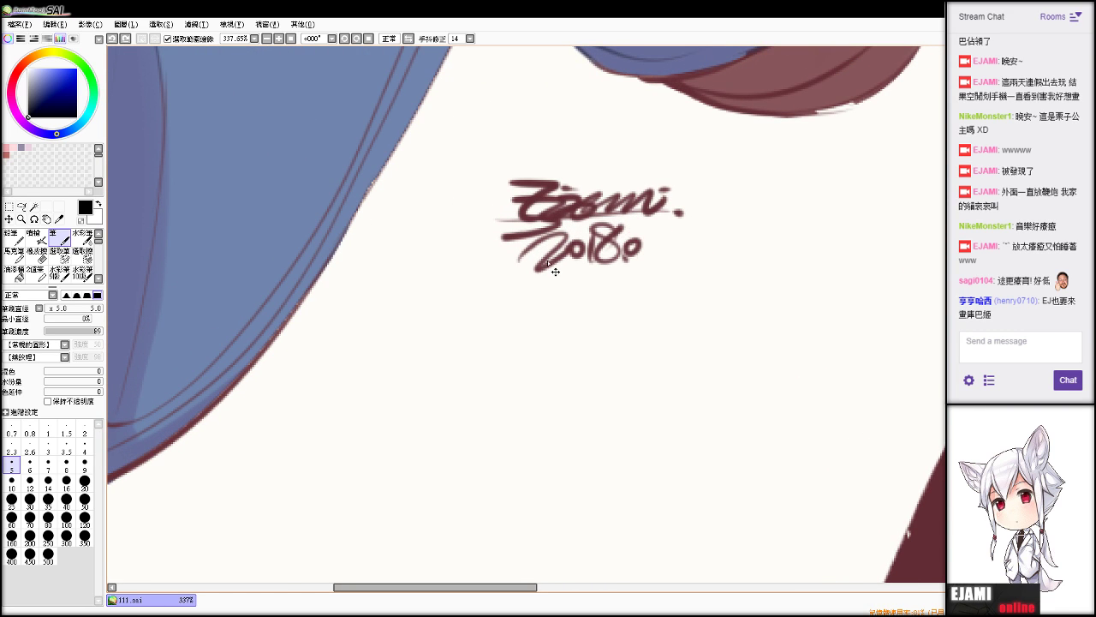
key(ctrl+z)
key(ctrl+z)
key(ctrl+z)
key(ctrl+z)
key(ctrl+z)
key(ctrl+z)
Rewrite the 2018 date ending in 24 more compactly, directly beneath the signature.
mouse_move(516, 252)
mouse_down()
mouse_move(524, 261)
mouse_move(548, 242)
mouse_move(565, 257)
mouse_up()
mouse_move(590, 233)
mouse_down()
mouse_move(612, 221)
mouse_move(633, 224)
mouse_move(621, 252)
mouse_move(653, 227)
mouse_move(657, 243)
mouse_move(639, 260)
mouse_move(635, 238)
mouse_move(687, 238)
mouse_up()
key(ctrl+z)
key(ctrl+z)
key(ctrl+z)
click(628, 250)
key(ctrl+z)
key(ctrl+z)
click(628, 250)
key(ctrl+z)
drag(676, 219, 670, 255)
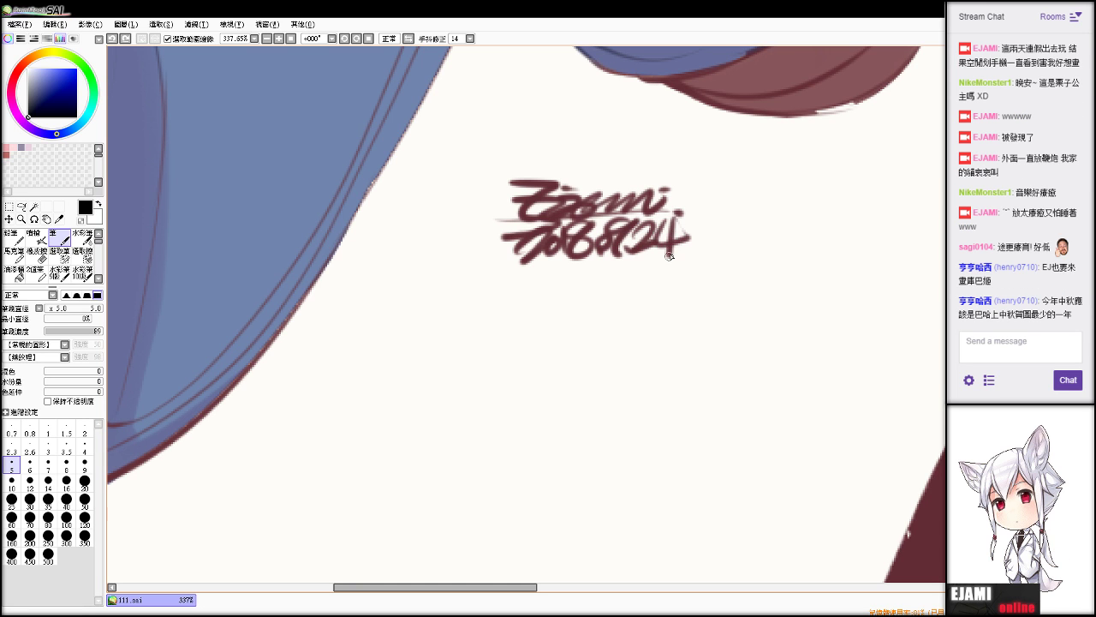
click(688, 247)
Choose a pale pink and outline a cast shadow on the ground beside the girl's hip with the brush at size 5.
scroll(549, 314, down, 8)
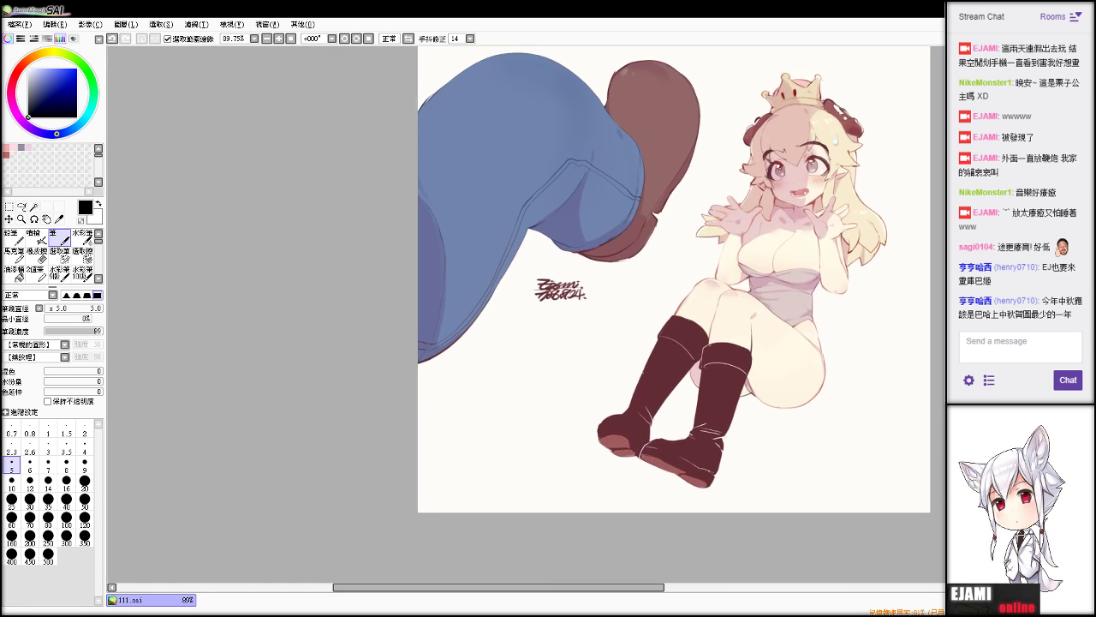
drag(591, 257, 444, 286)
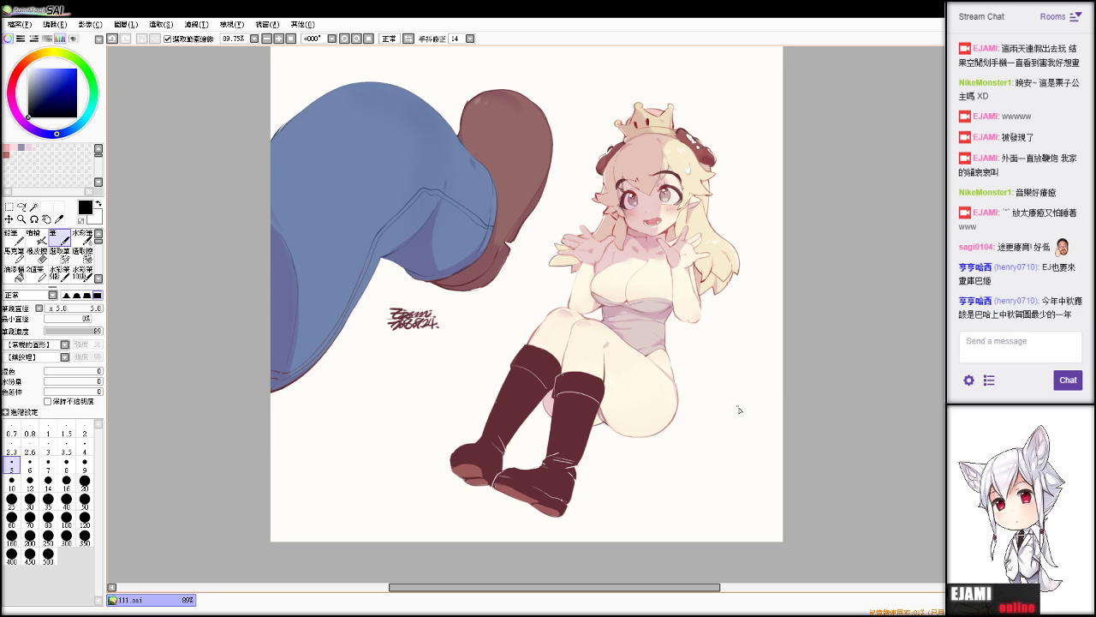
alt+click(706, 367)
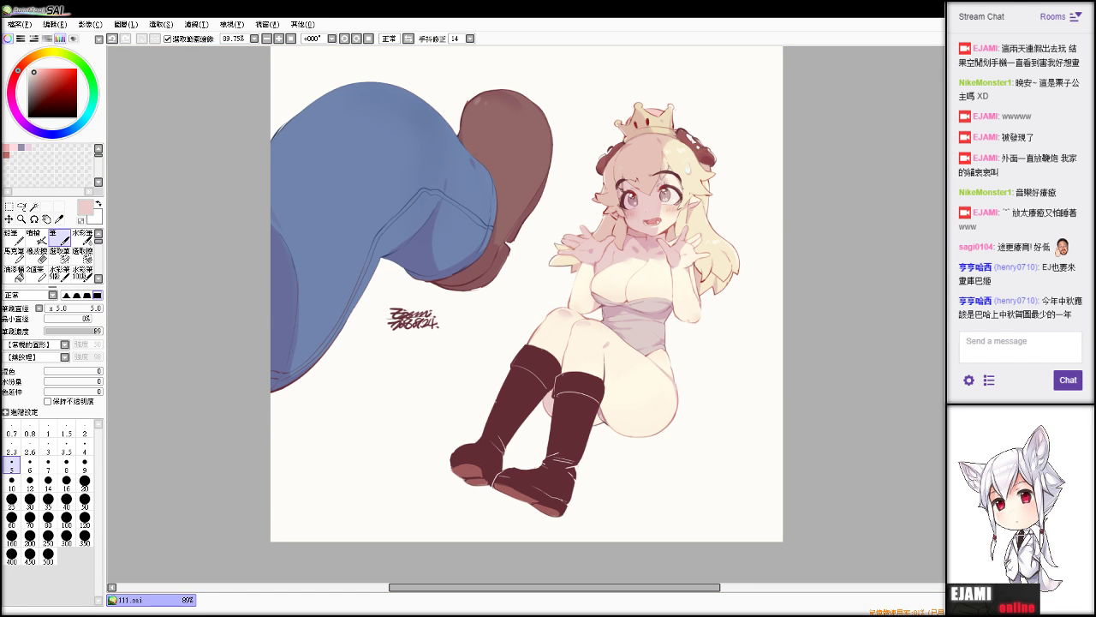
drag(675, 374, 738, 387)
key(ctrl+z)
key(ctrl+z)
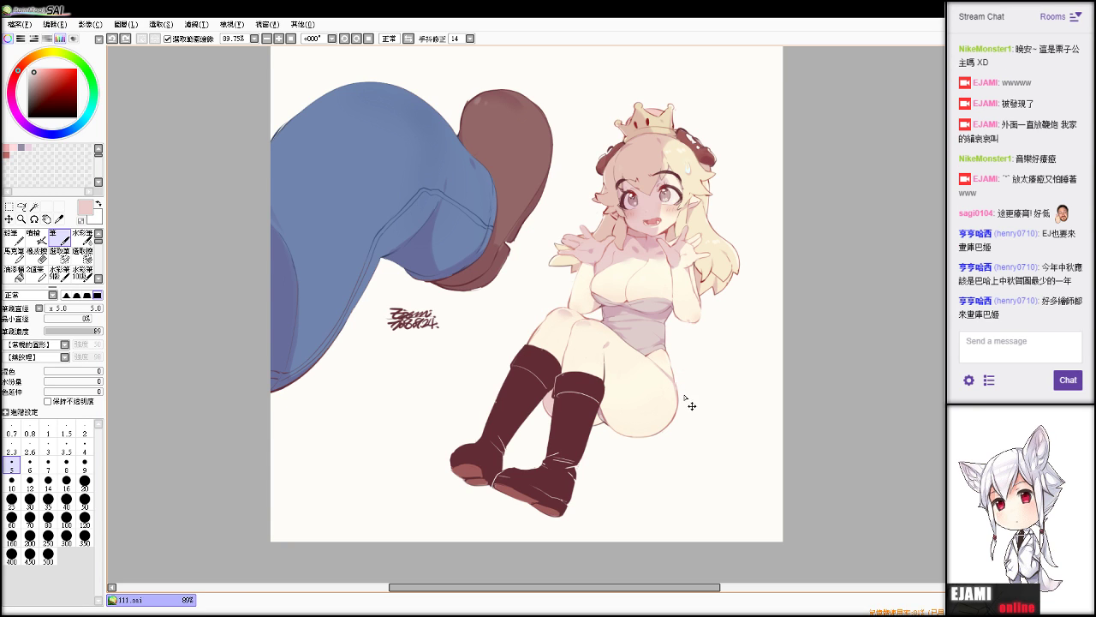
drag(698, 427, 667, 429)
Outline the cast shadow running from the front boot to the thigh and close its edge along the underside of the hip.
scroll(726, 418, up, 5)
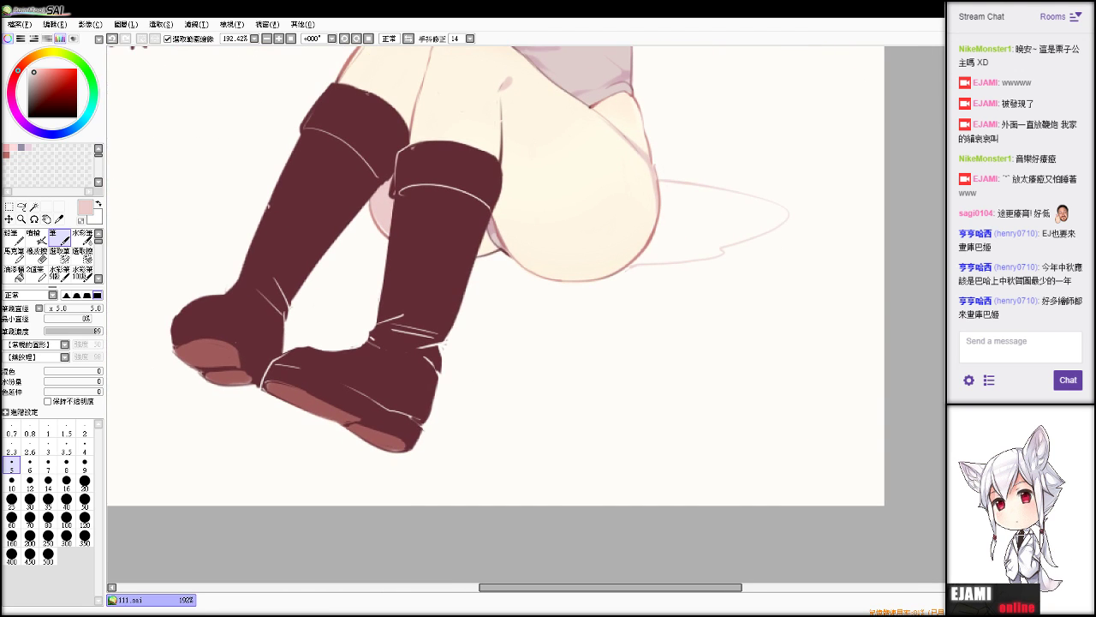
drag(509, 344, 580, 283)
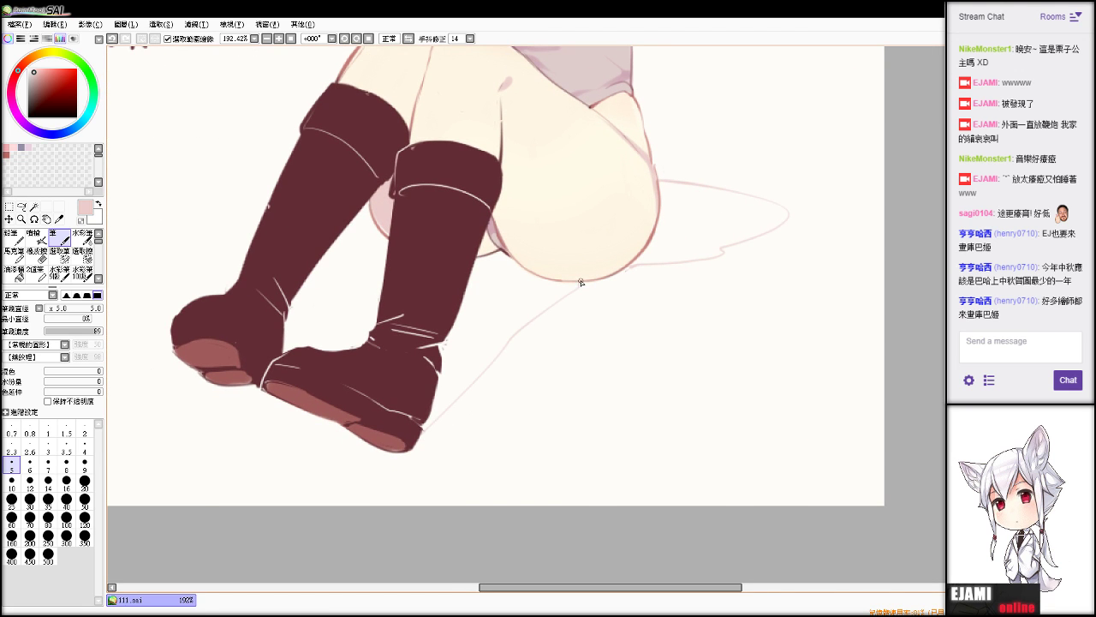
mouse_move(443, 352)
mouse_down()
mouse_move(422, 430)
mouse_move(496, 303)
mouse_up()
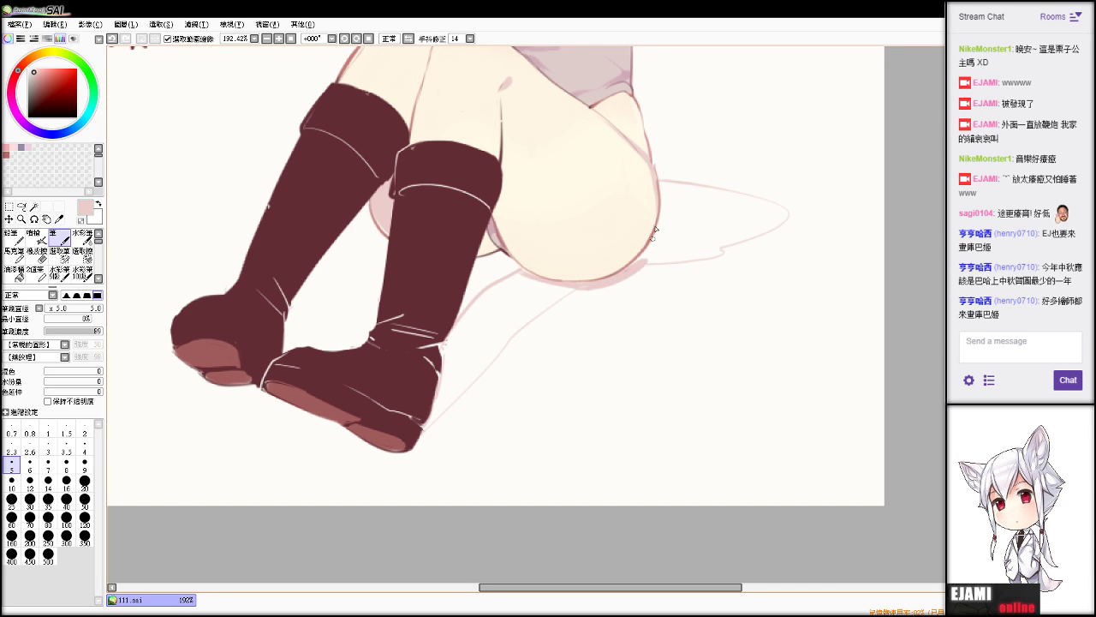
mouse_move(643, 261)
mouse_down()
mouse_move(662, 225)
mouse_move(663, 186)
mouse_up()
Fill the shadow beside the hip with pale pink and paint over the gap along the hip's edge.
click(15, 275)
click(699, 215)
key(v)
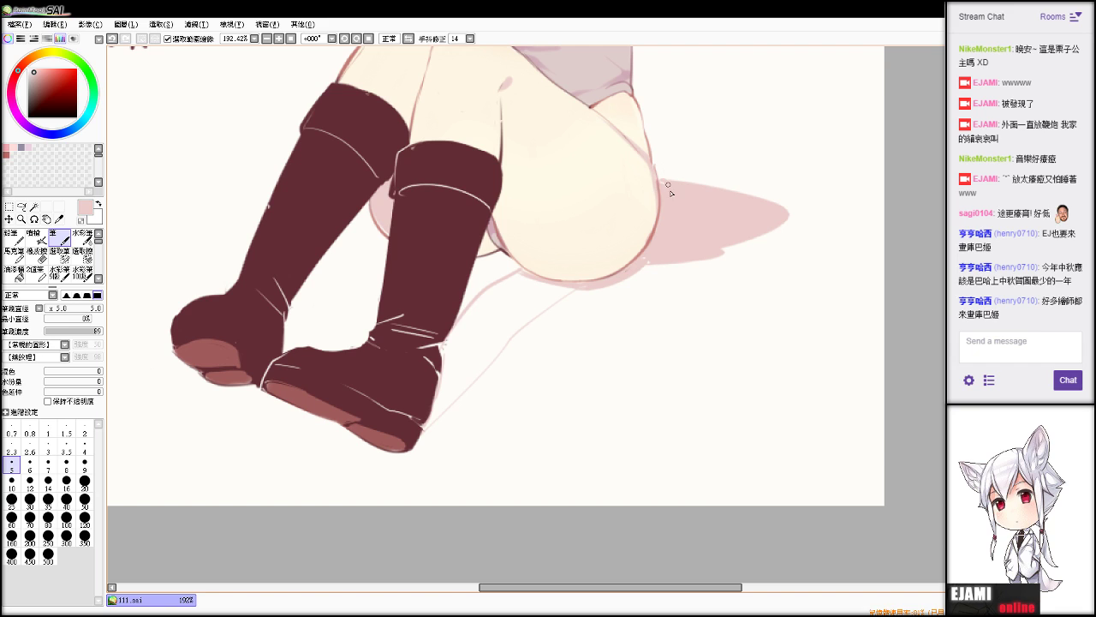
key(ctrl+z)
drag(659, 183, 656, 251)
Fill the outlined shadow between the front boot and the thigh with pale pink.
key(e)
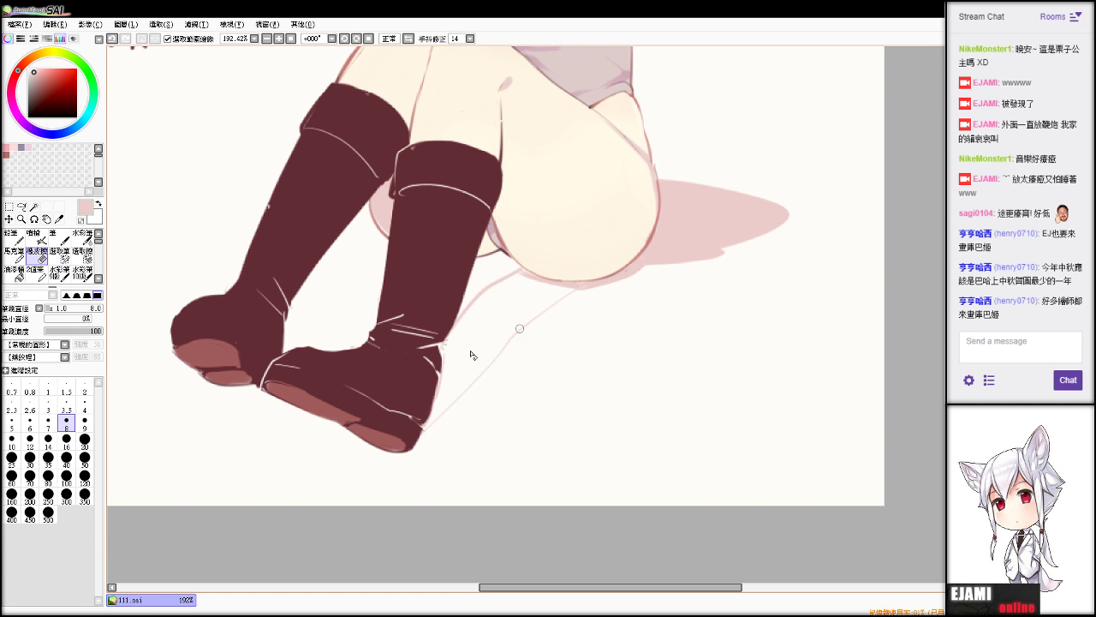
key(n)
click(12, 274)
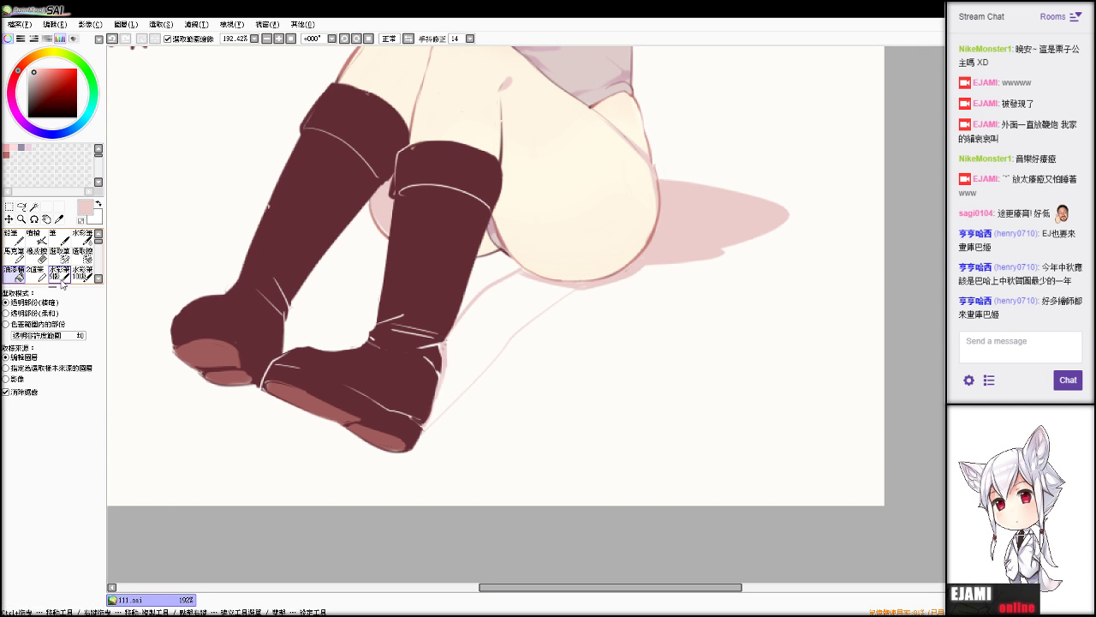
click(481, 345)
key(n)
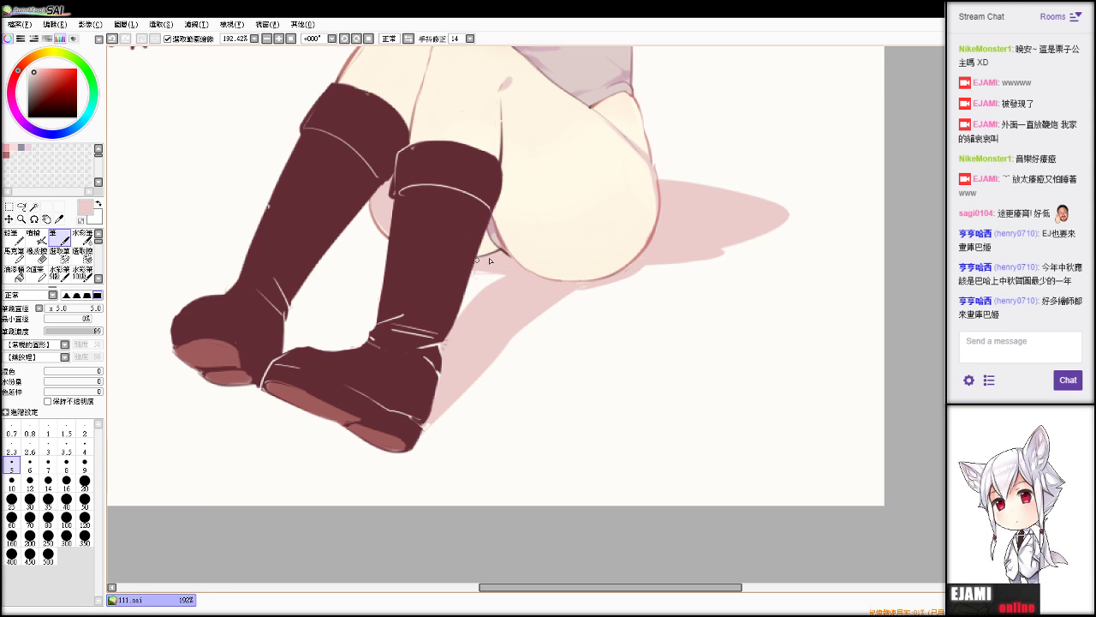
Outline a cast shadow on the ground between the two boots and fill it with pale pink.
drag(356, 313, 379, 305)
key(ctrl+z)
mouse_move(286, 349)
mouse_down()
mouse_move(317, 335)
mouse_move(384, 305)
mouse_move(294, 326)
mouse_move(297, 311)
mouse_move(381, 258)
mouse_up()
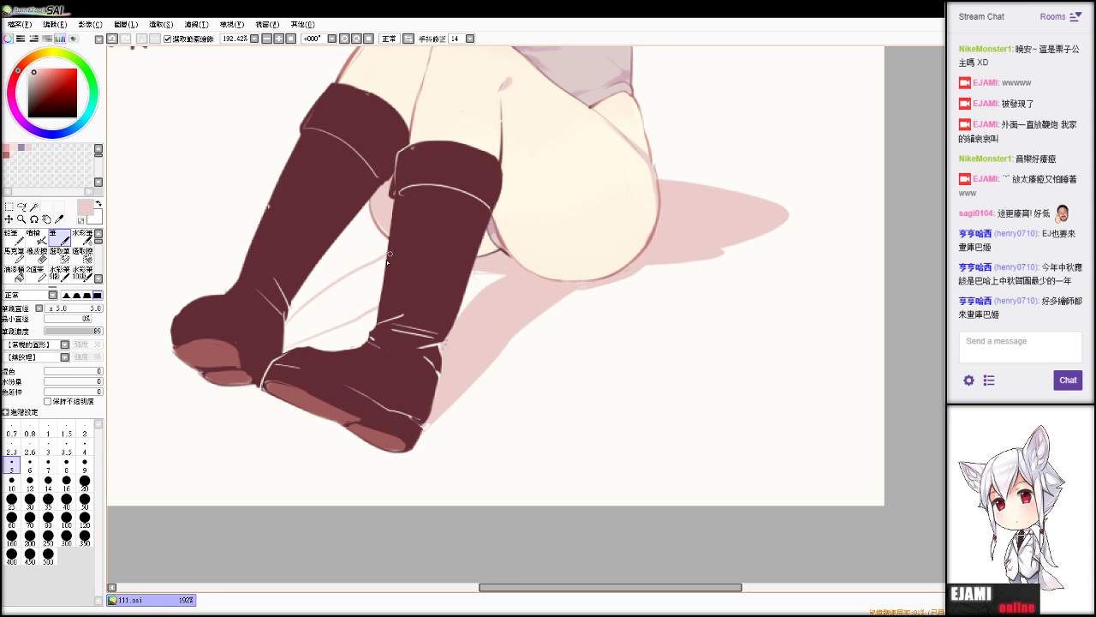
drag(287, 319, 284, 347)
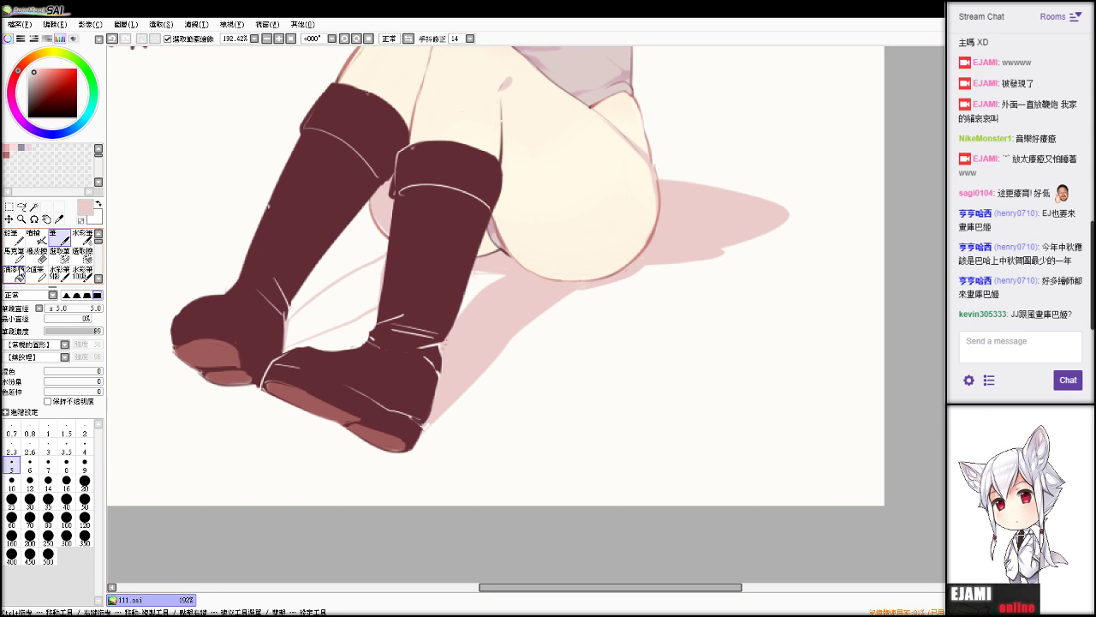
click(10, 276)
click(338, 312)
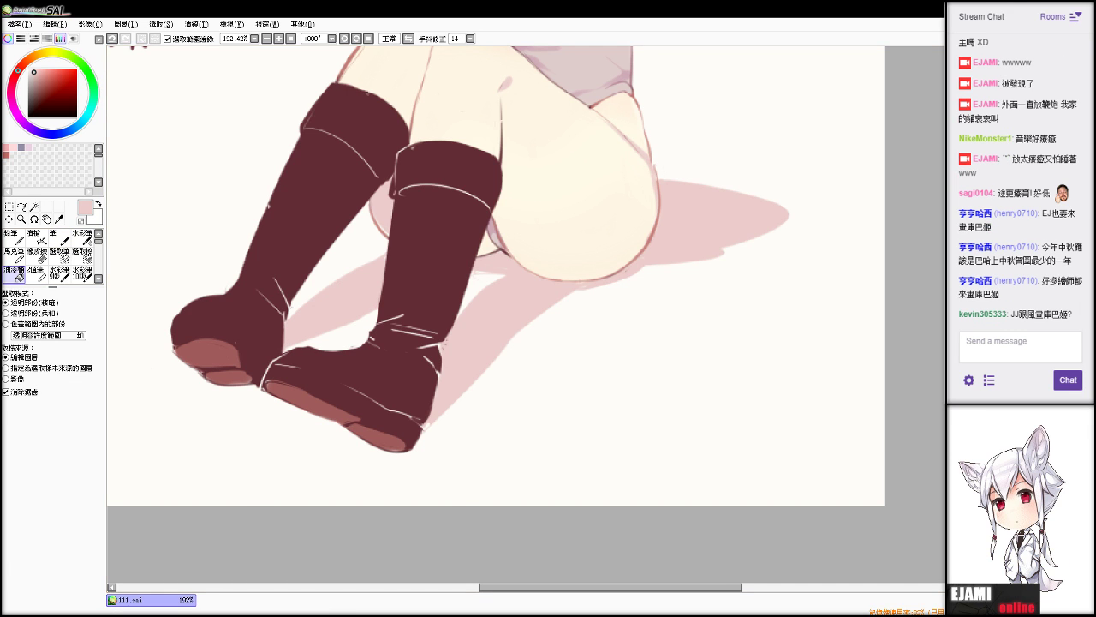
scroll(546, 315, down, 9)
scroll(547, 315, up, 5)
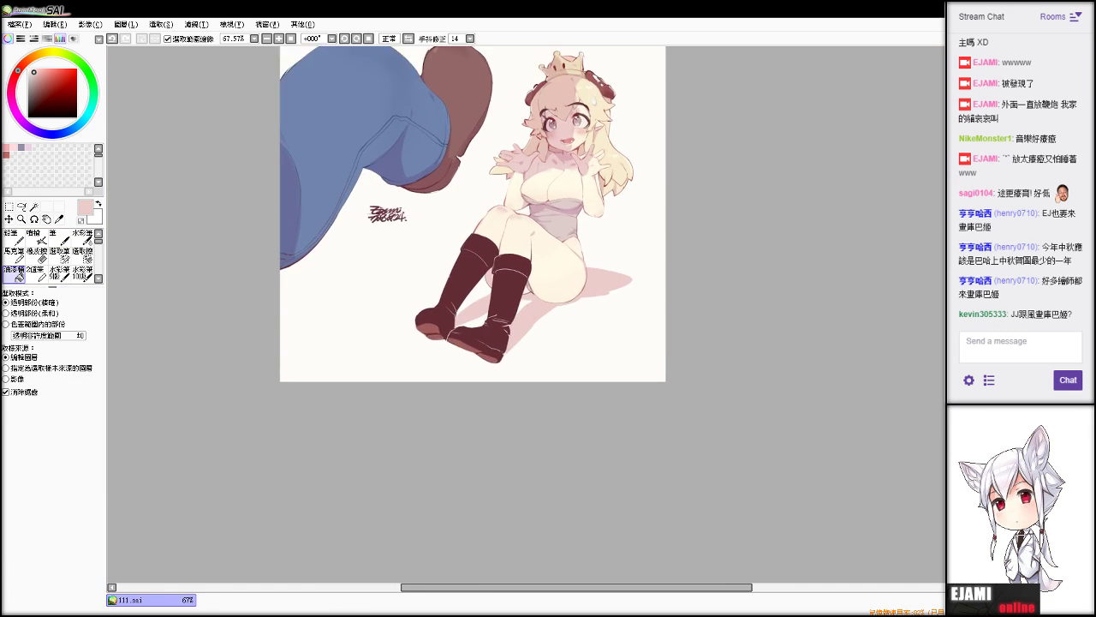
Adjust the ground shadows' colour with the Hue/Saturation filter to a paler, greyer pink and compare it against the previous state.
scroll(547, 314, up, 1)
drag(608, 135, 573, 207)
key(alt)
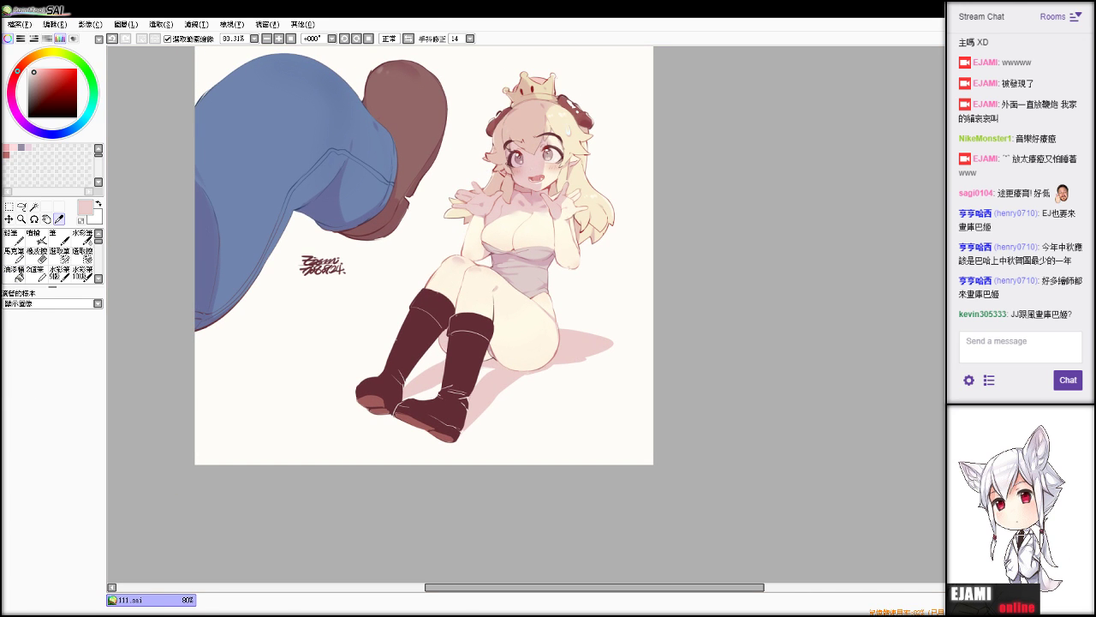
click(15, 273)
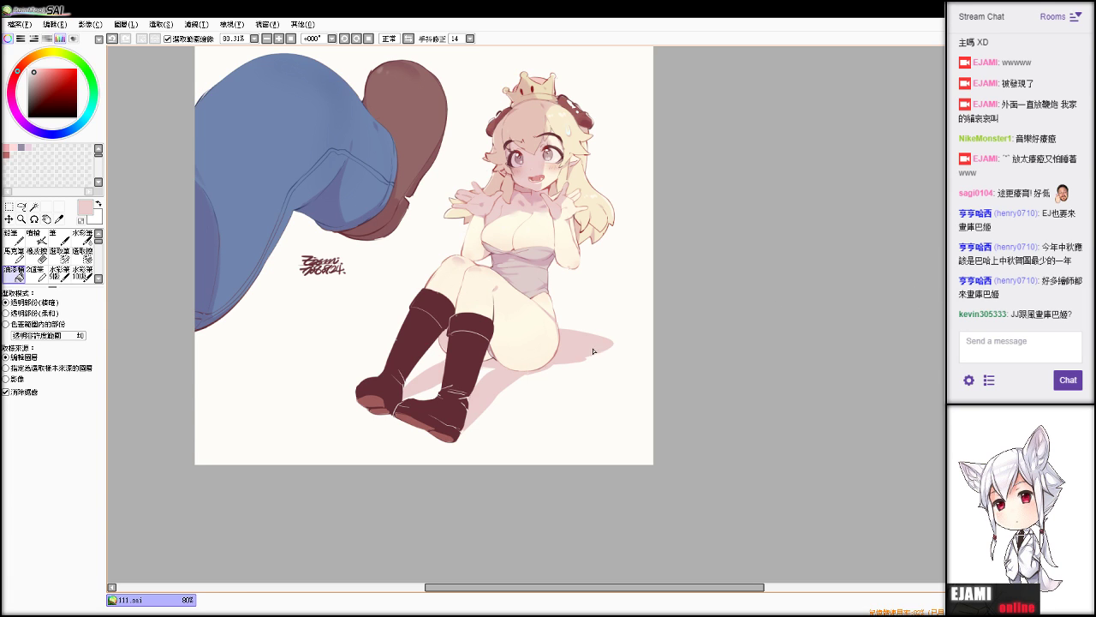
click(60, 220)
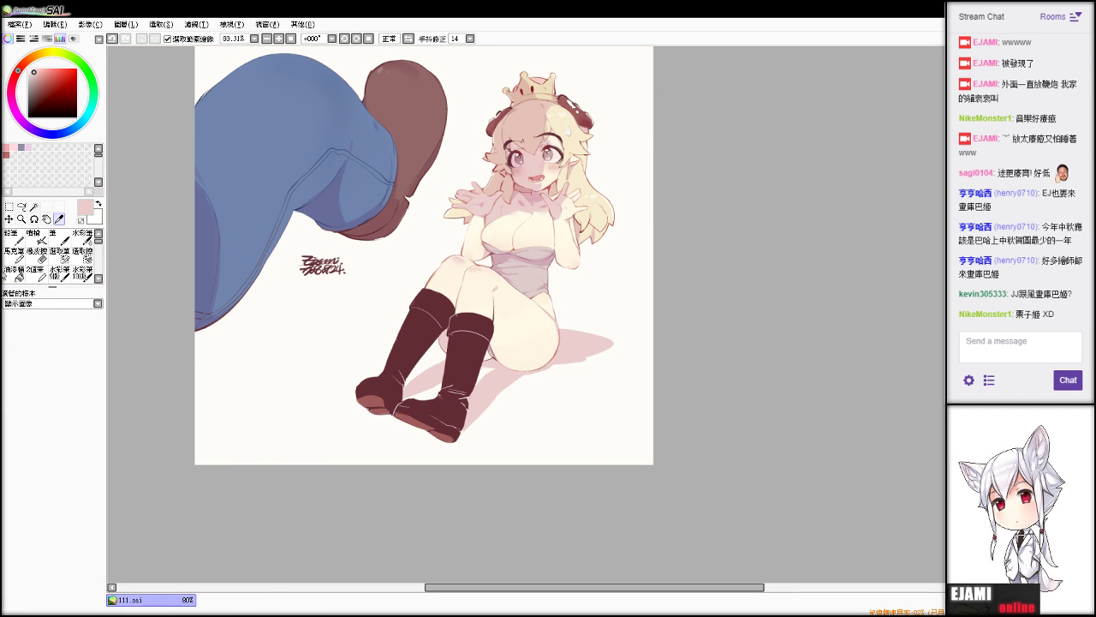
click(36, 273)
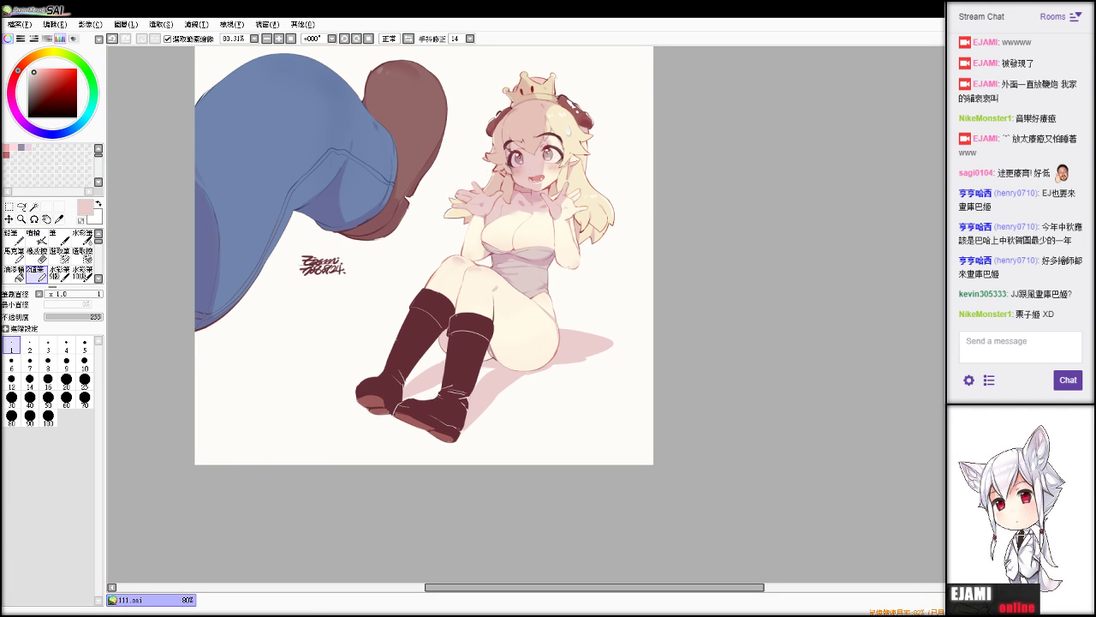
click(199, 24)
click(209, 39)
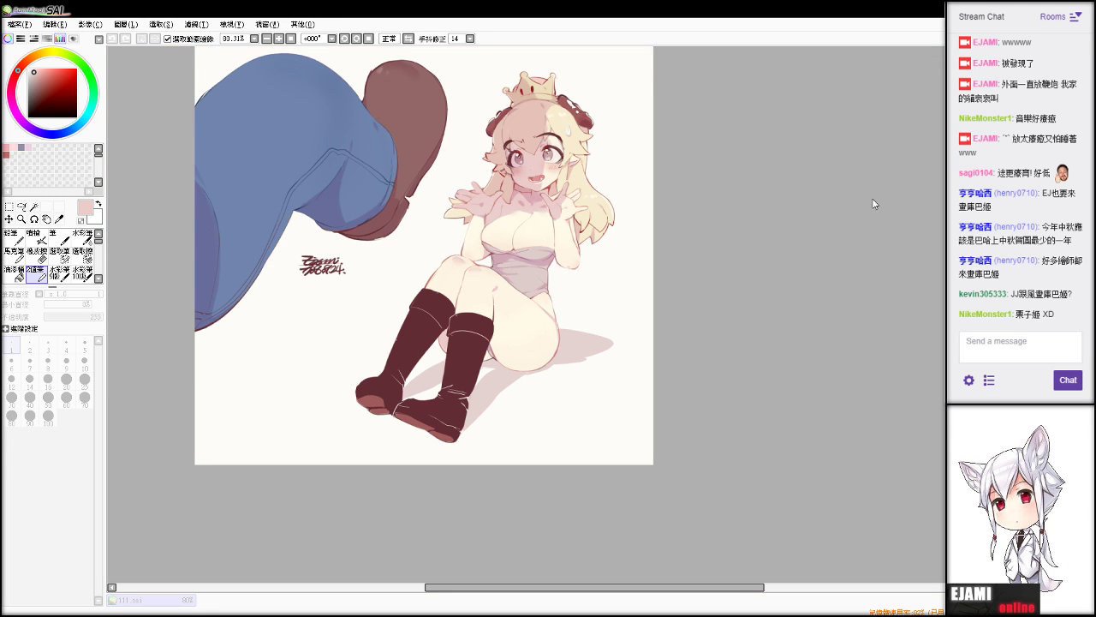
click(883, 215)
key(ctrl+z)
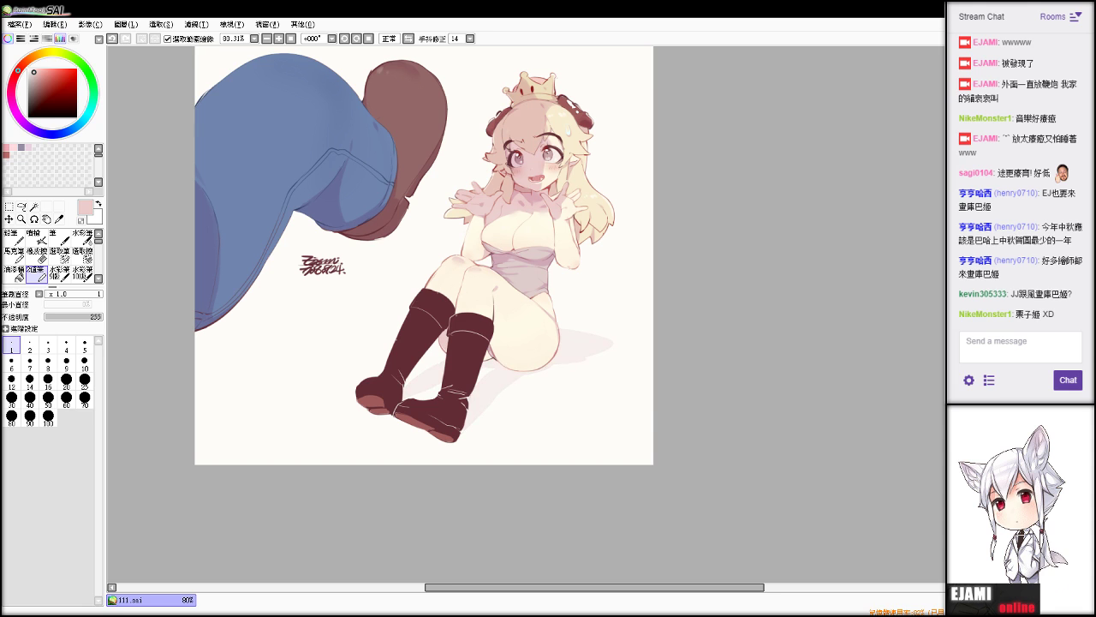
key(ctrl+y)
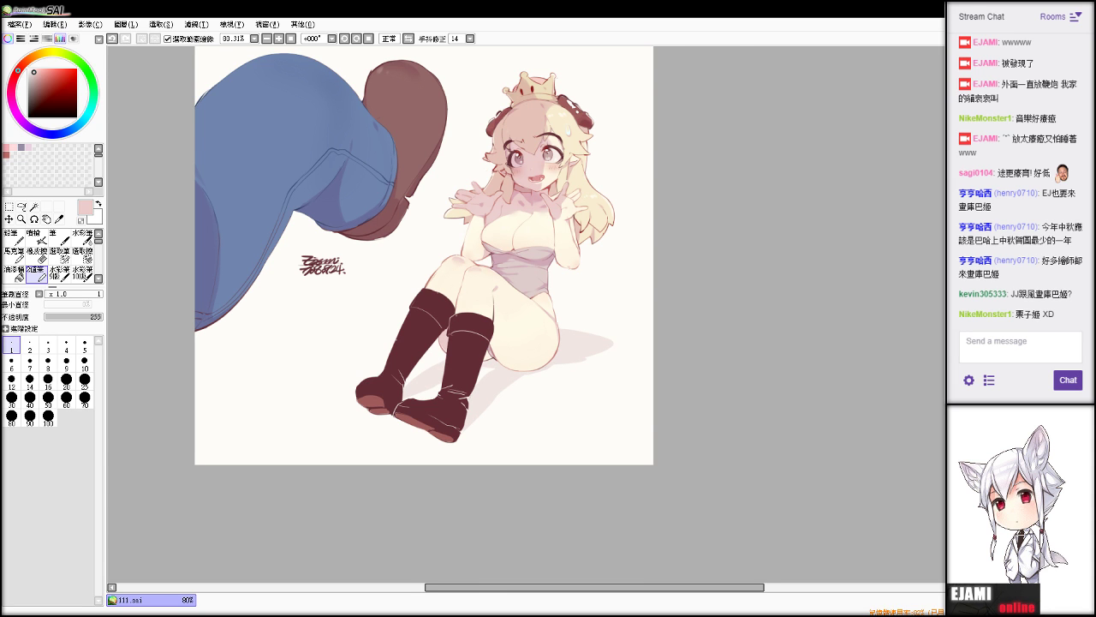
Try touching up the rear boot with a size 5 brush in the pale colour sampled from the ground shadow.
scroll(545, 311, up, 10)
scroll(545, 311, down, 7)
scroll(545, 311, up, 1)
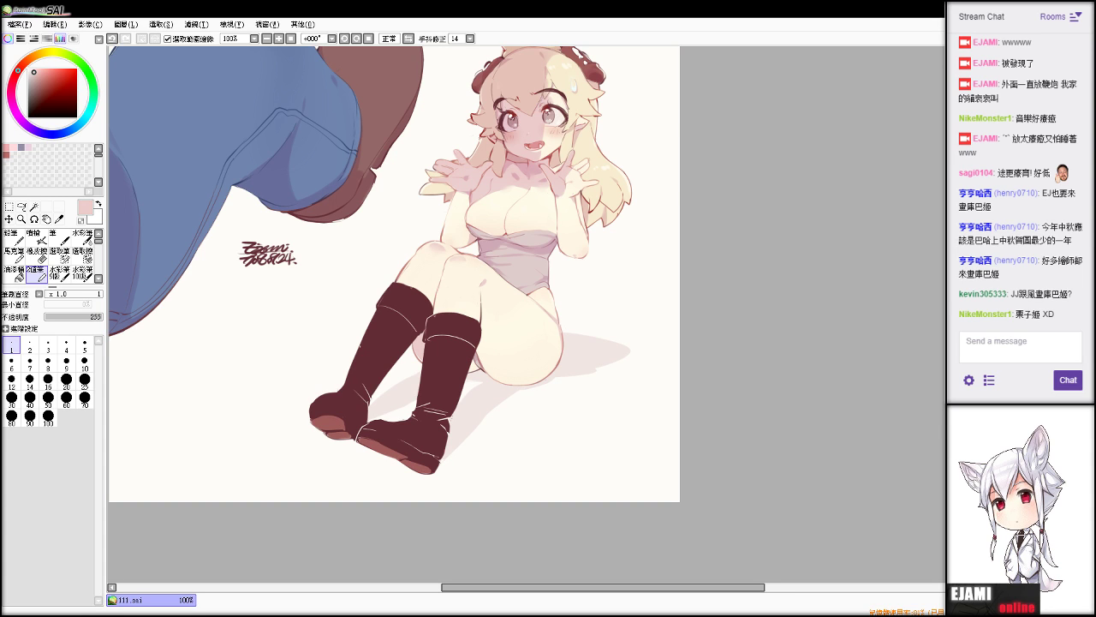
key(alt)
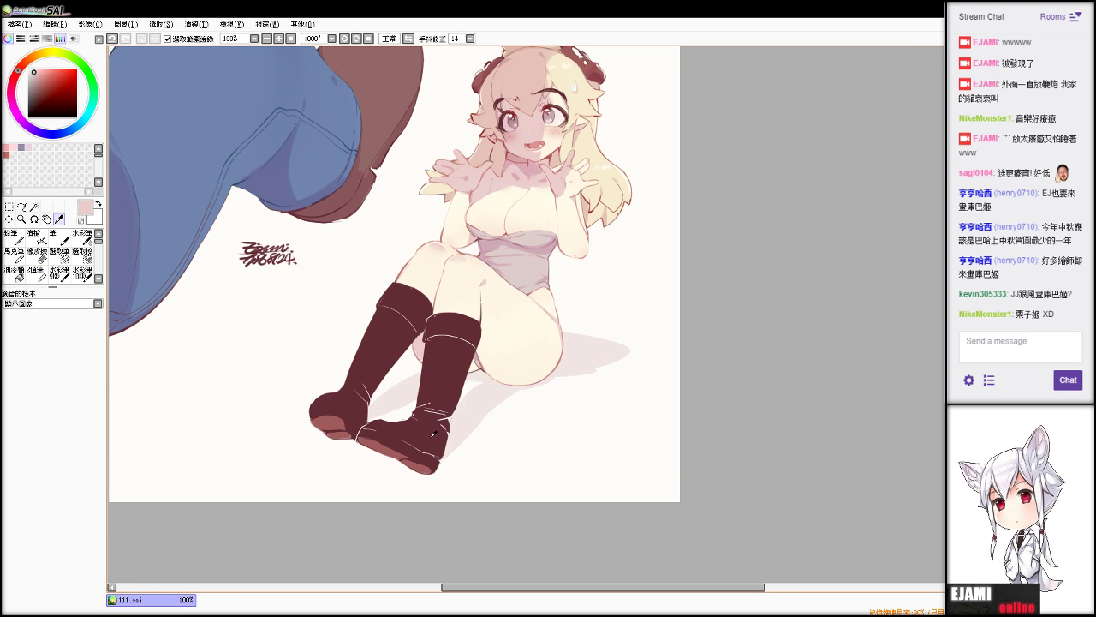
alt+click(386, 398)
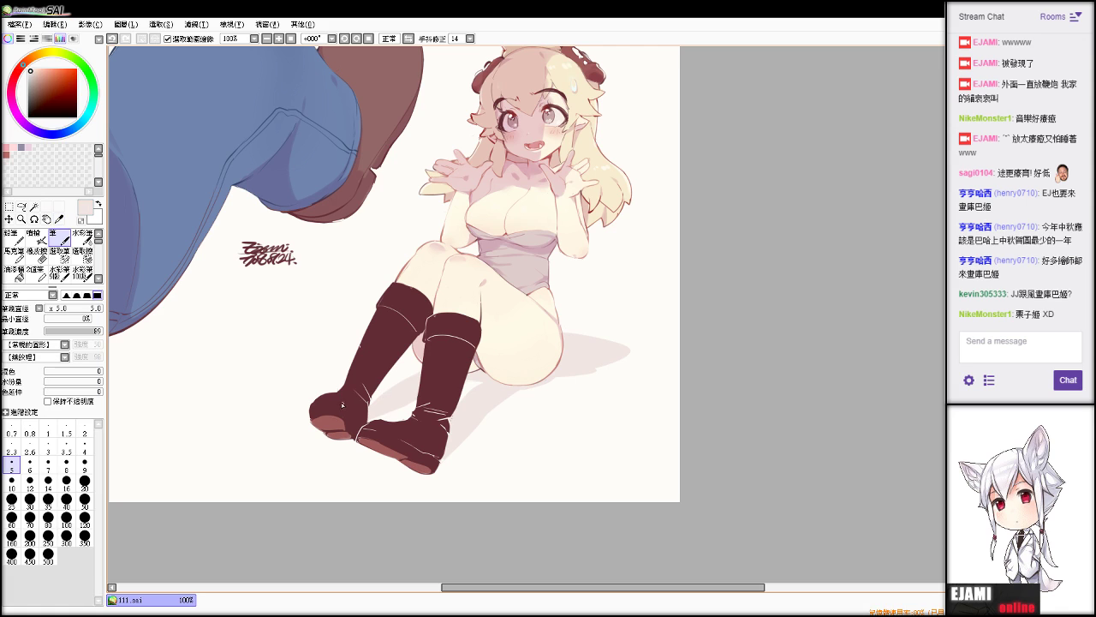
key(ctrl+z)
drag(344, 399, 364, 418)
key(ctrl+z)
key(ctrl+z)
key(ctrl+z)
drag(351, 426, 345, 418)
key(ctrl+z)
key(ctrl+z)
scroll(547, 314, down, 1)
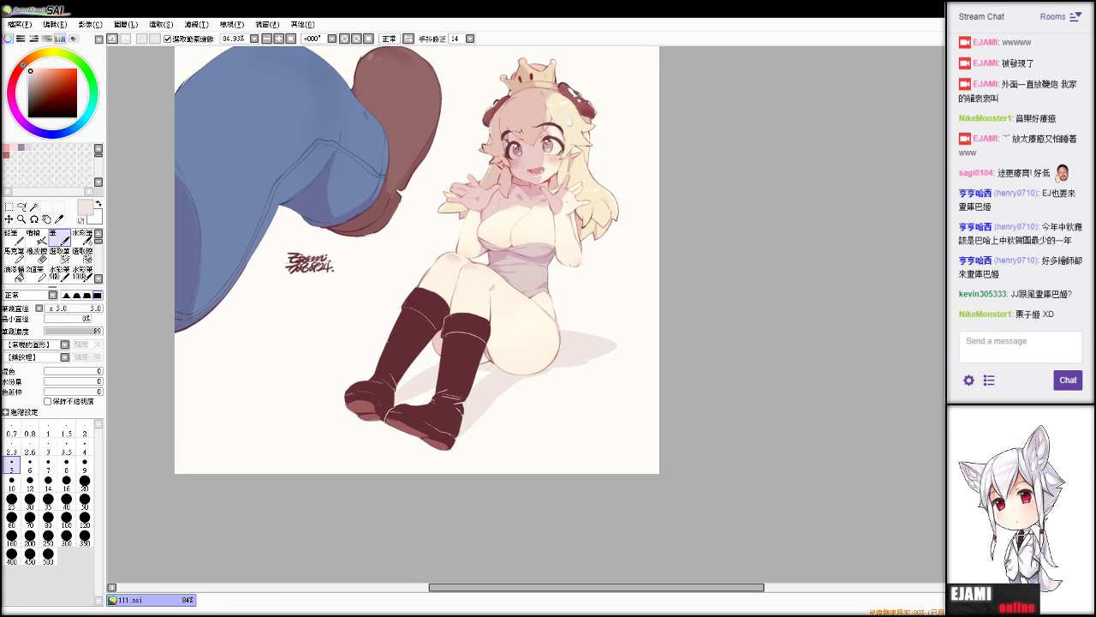
Compare the character's shading before and after the last change and fine-tune the current layer's colour with the Hue/Saturation filter.
scroll(547, 315, up, 1)
drag(547, 315, 492, 392)
key(Home)
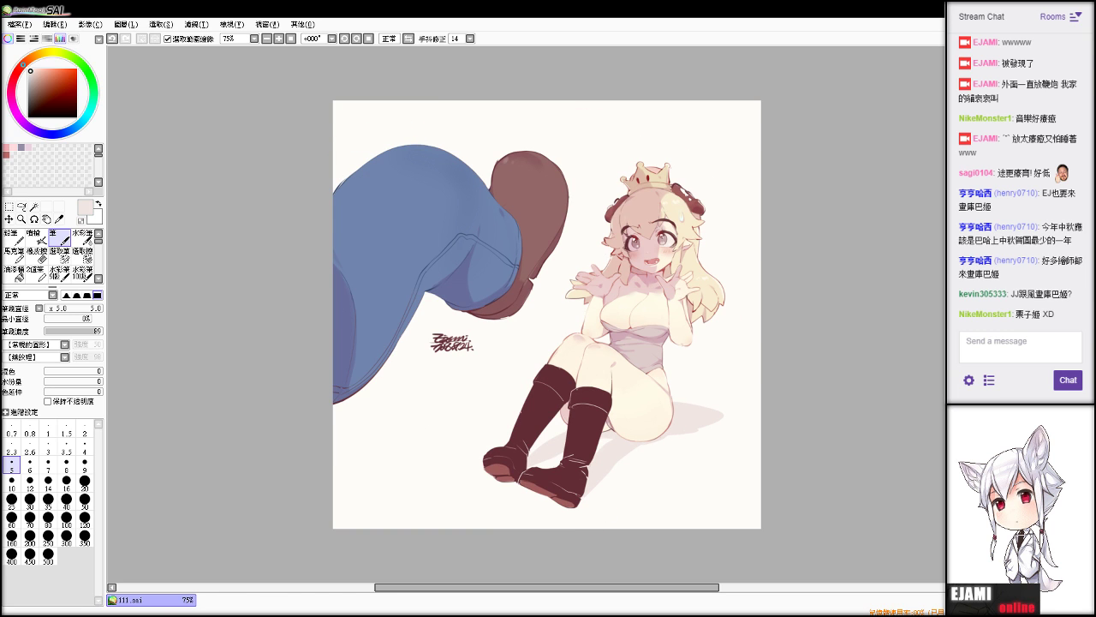
key(ctrl+z)
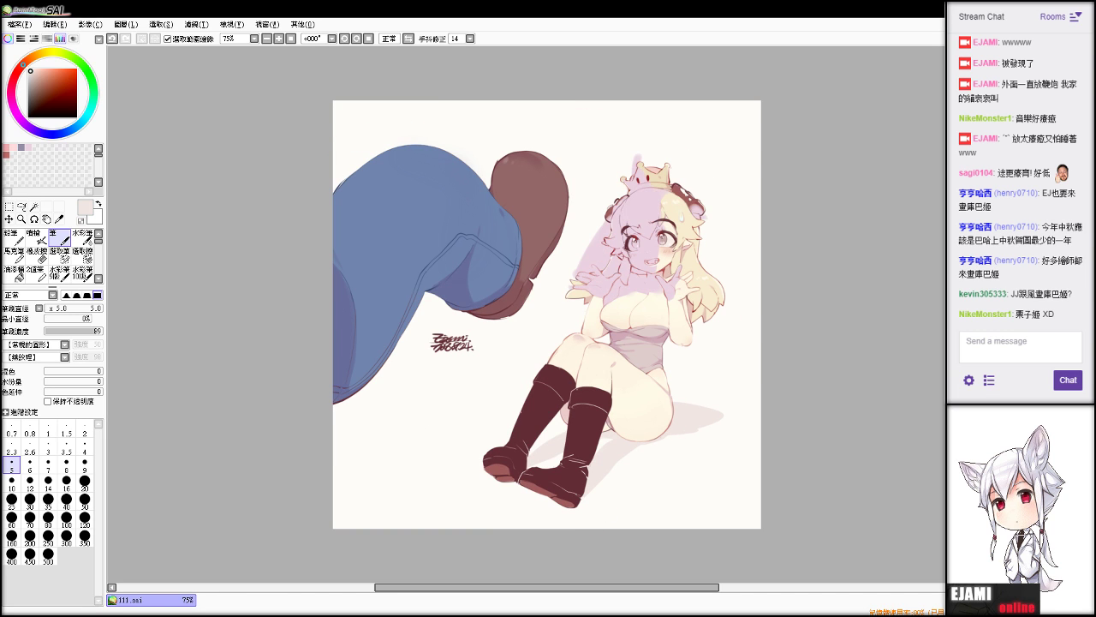
key(ctrl+y)
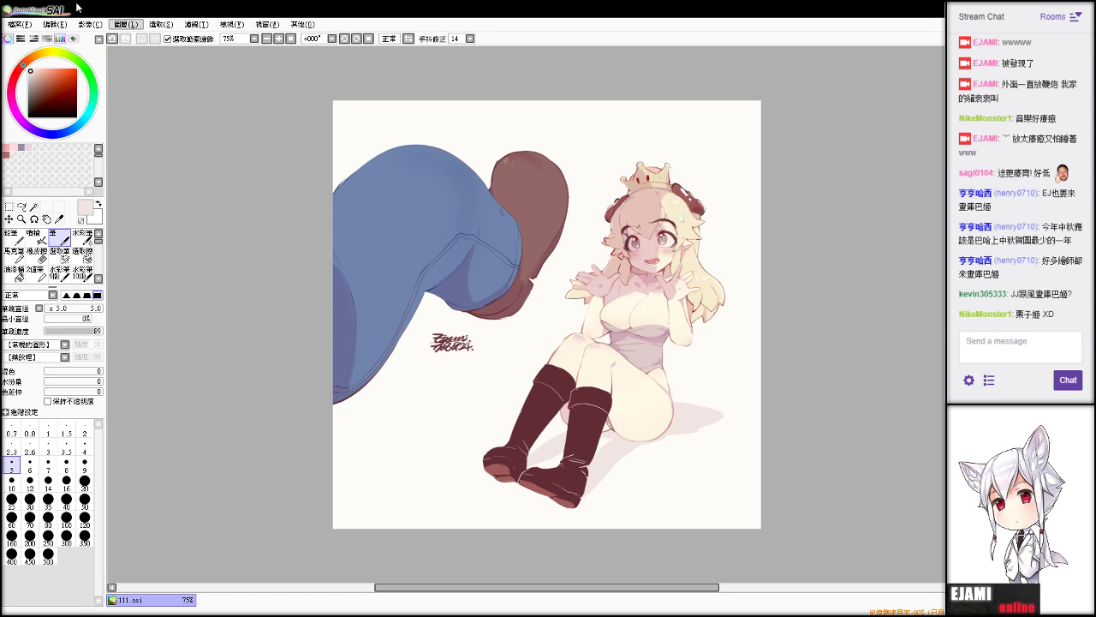
click(187, 25)
click(195, 37)
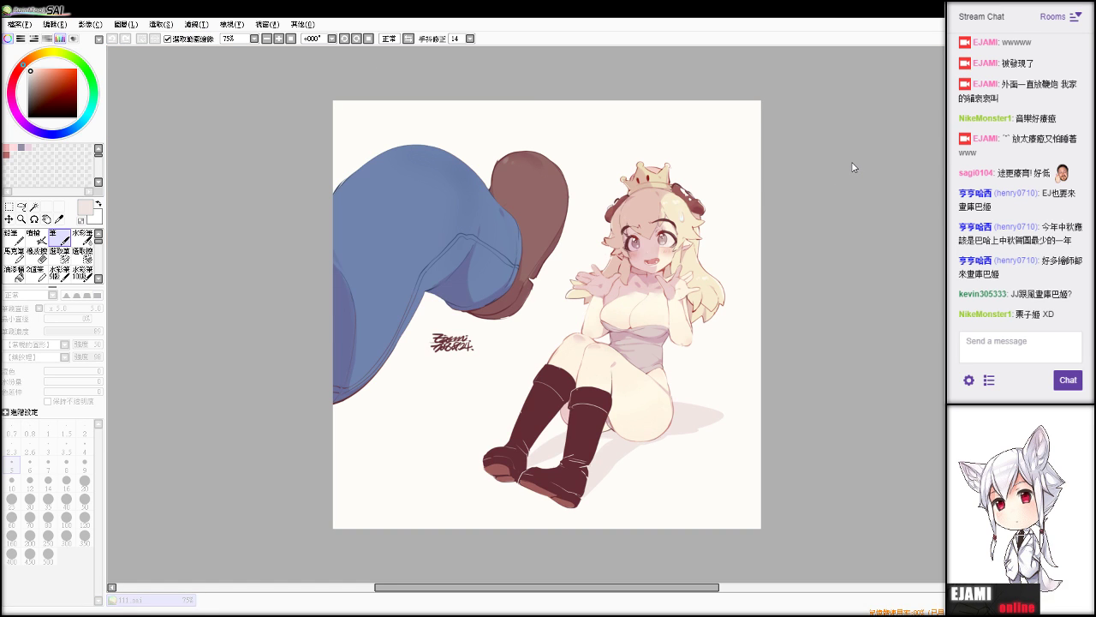
drag(844, 161, 855, 160)
drag(856, 199, 851, 198)
click(876, 221)
Save the finished illustration as 111.jpg.
scroll(749, 209, up, 2)
scroll(679, 225, down, 1)
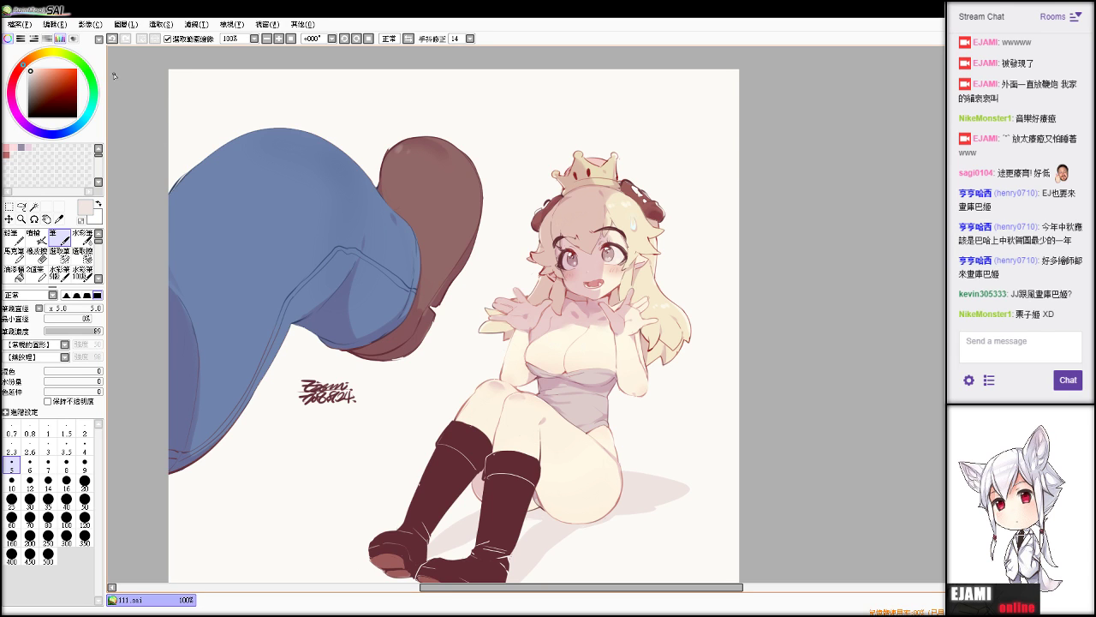
click(21, 24)
click(40, 107)
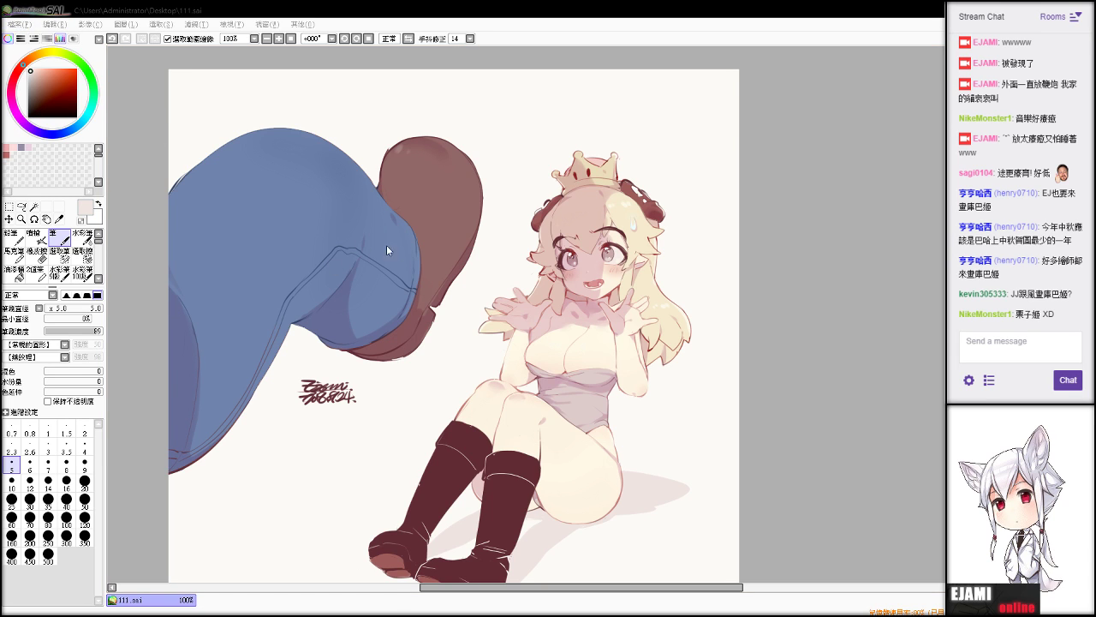
click(753, 438)
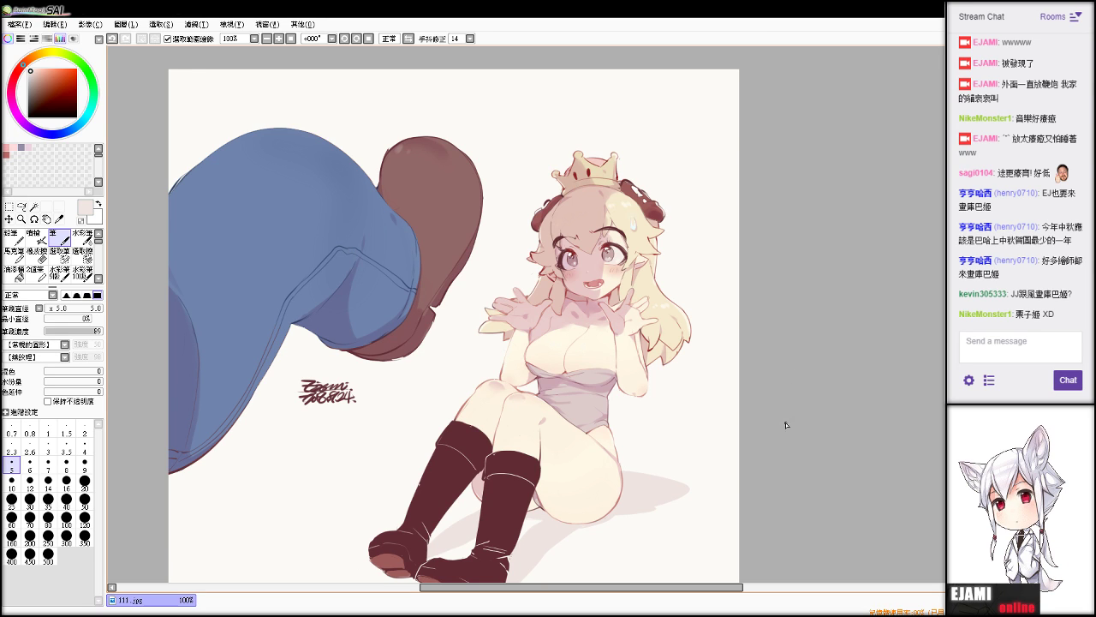
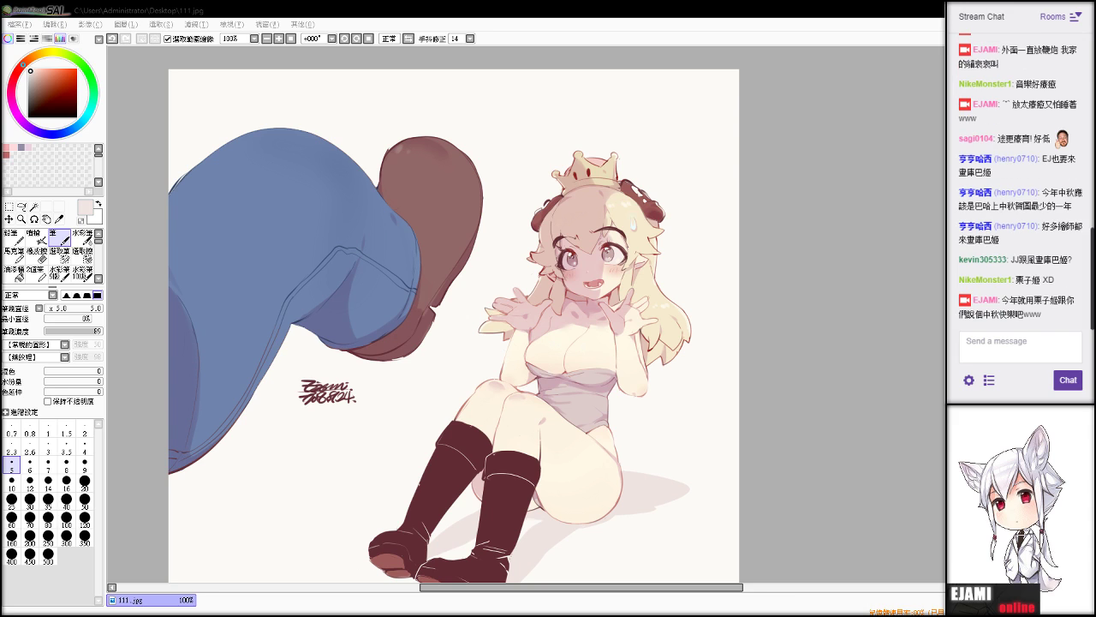
click(160, 142)
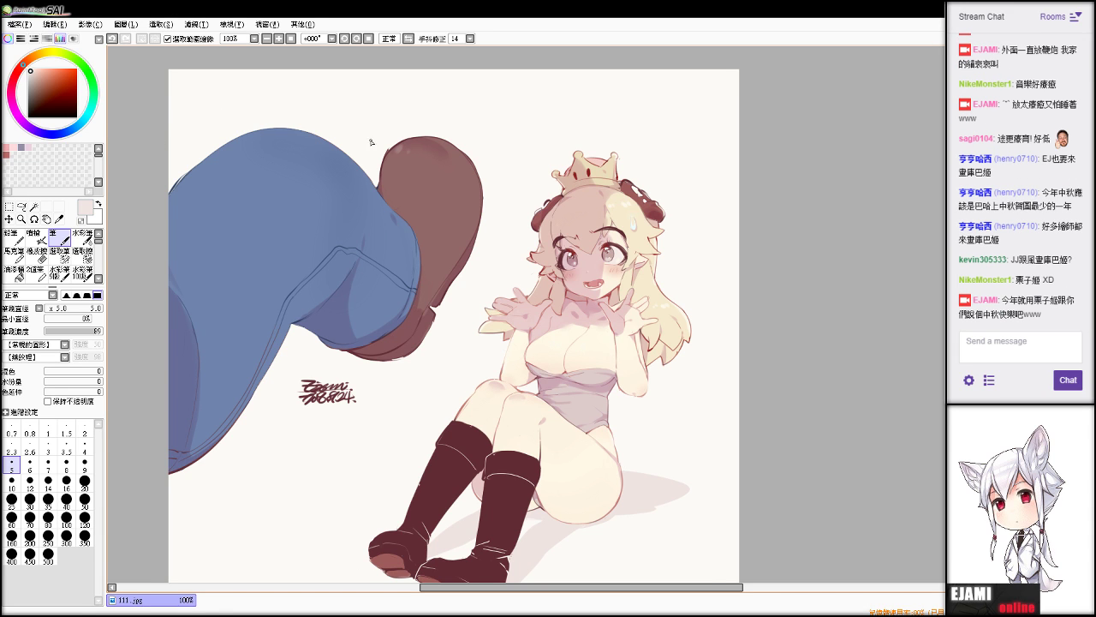
drag(454, 325, 411, 315)
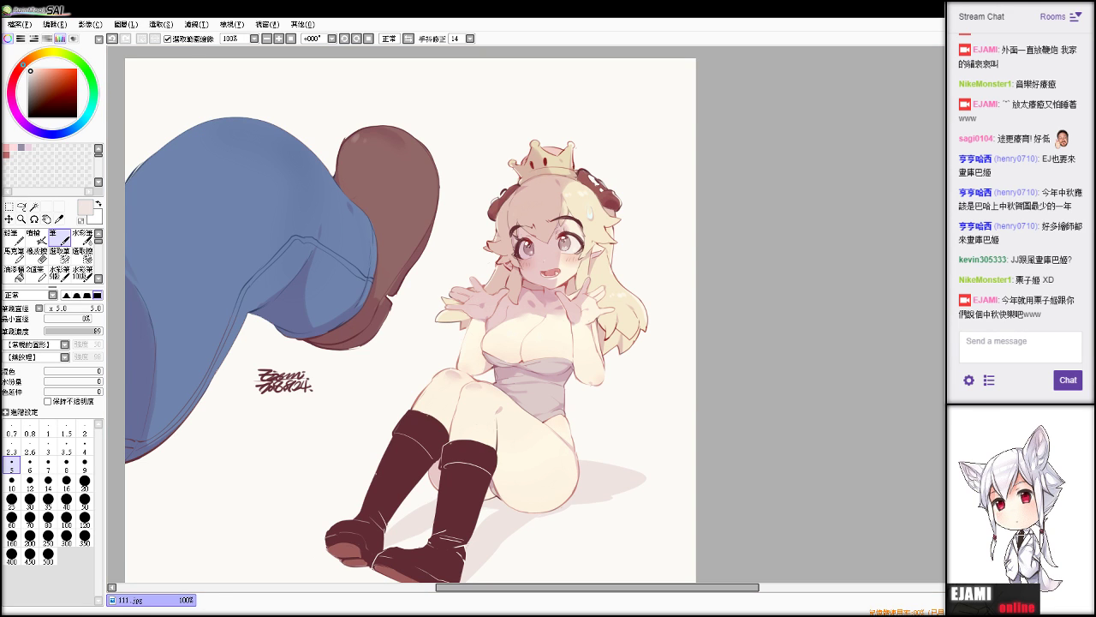
key(ctrl+a)
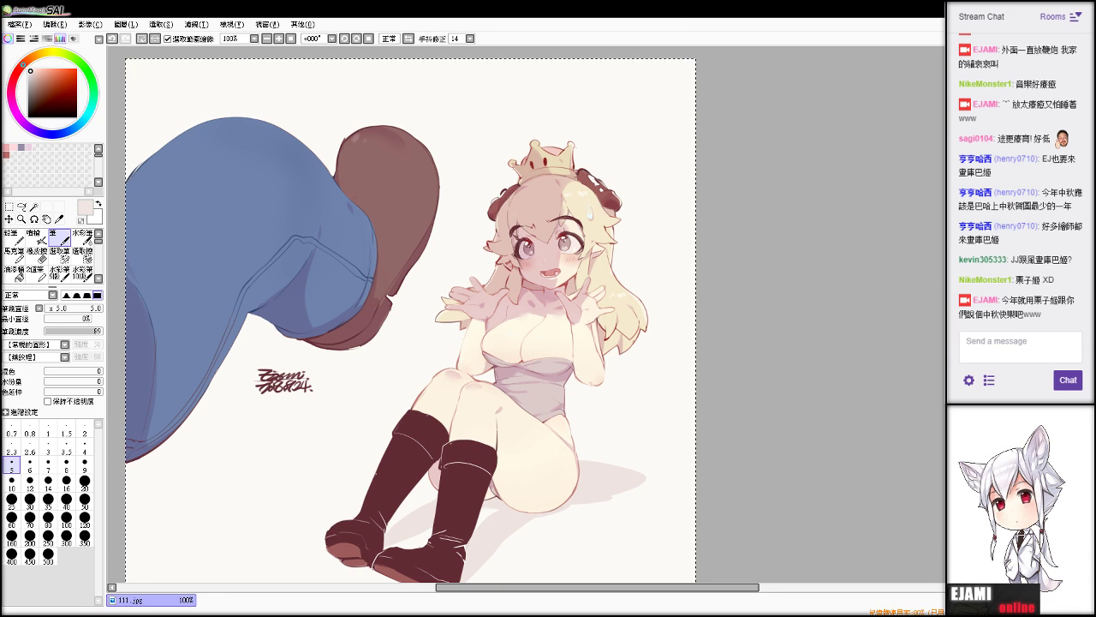
key(Delete)
key(ctrl+z)
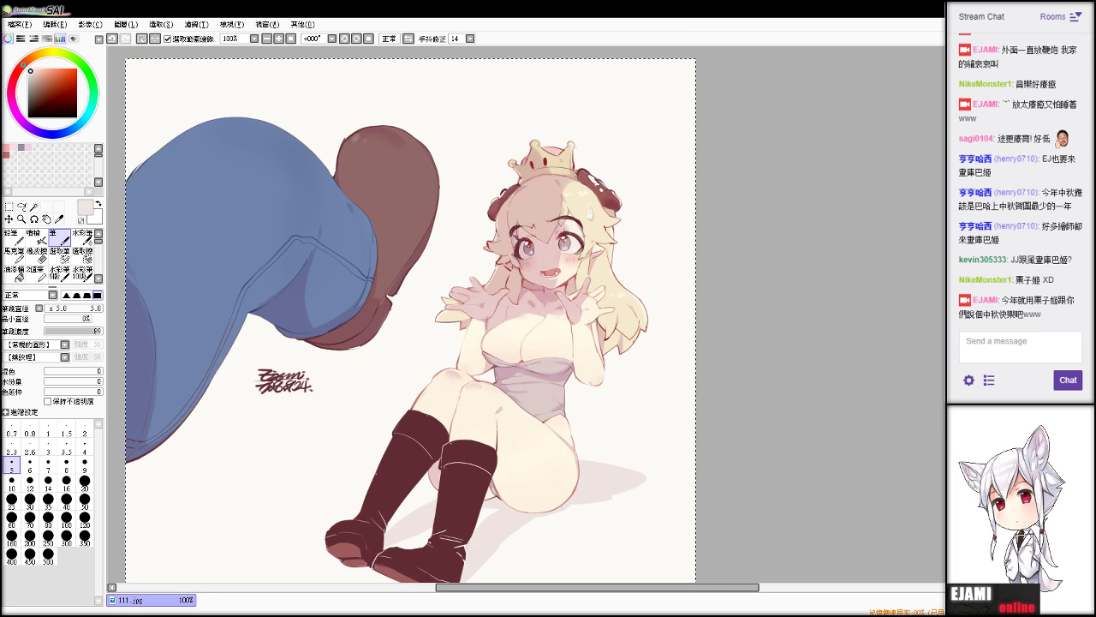
click(186, 24)
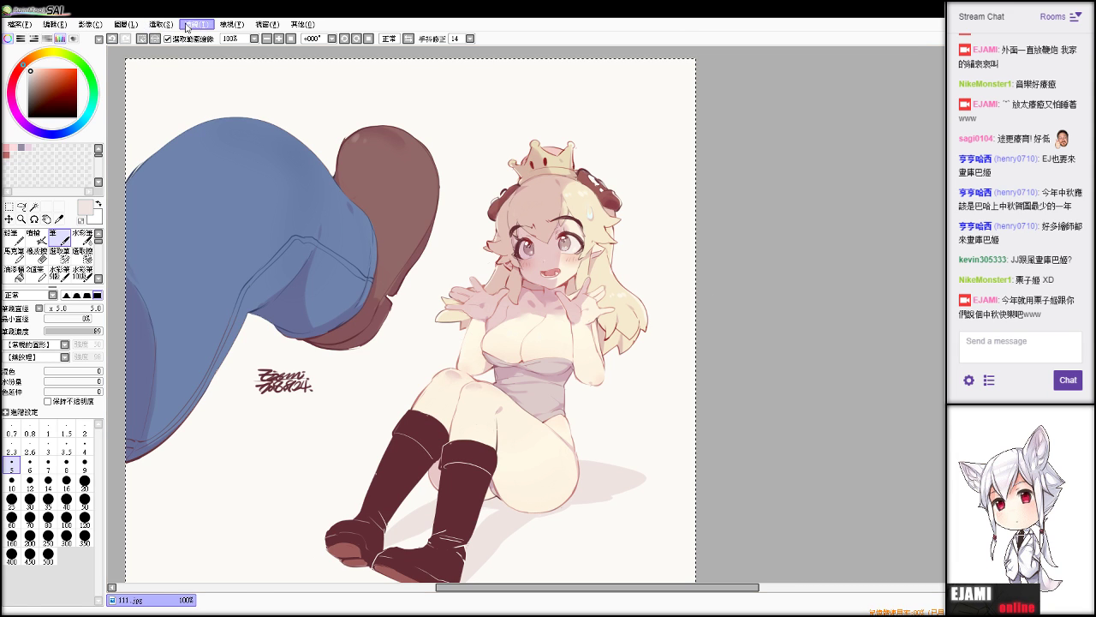
click(196, 36)
click(911, 205)
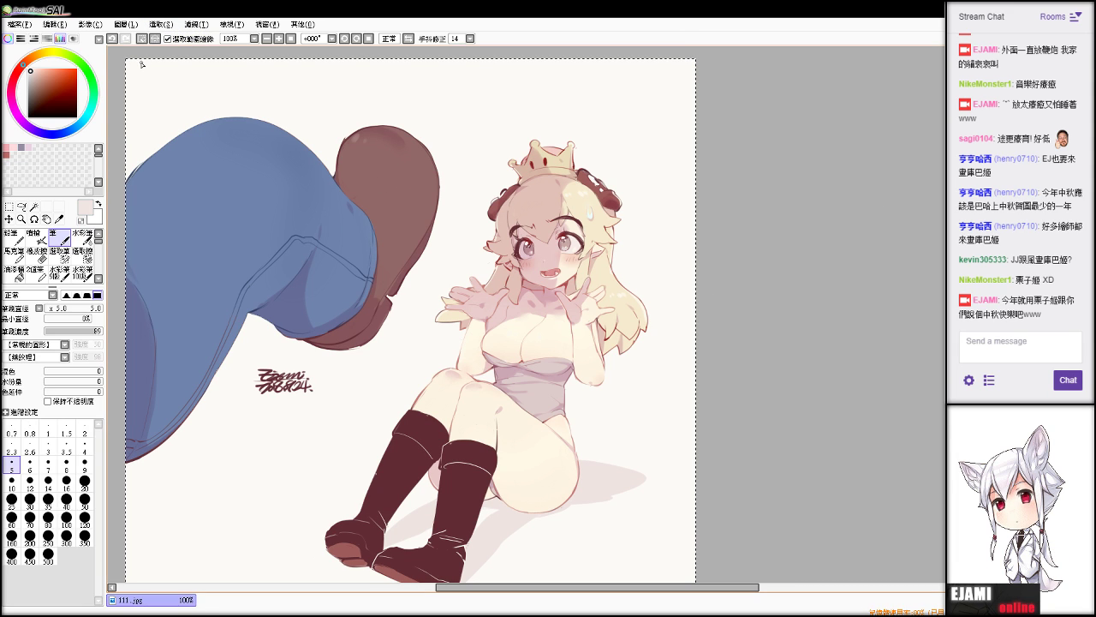
click(190, 25)
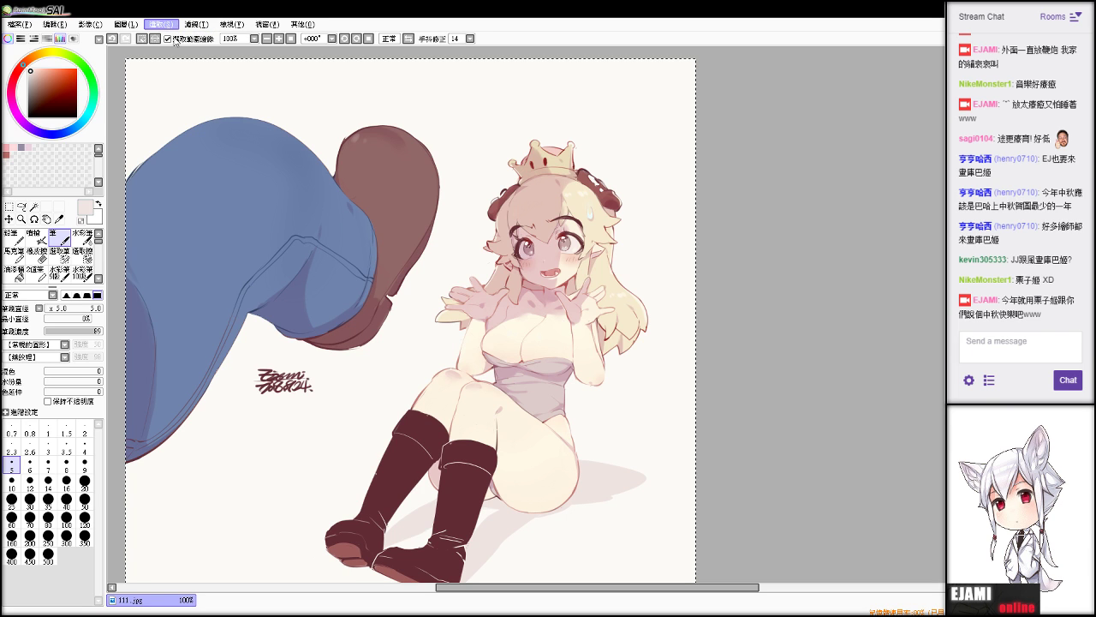
click(176, 41)
Reposition the artwork on the canvas, shifting it slightly left and down to balance the composition.
drag(374, 254, 351, 248)
scroll(347, 246, down, 2)
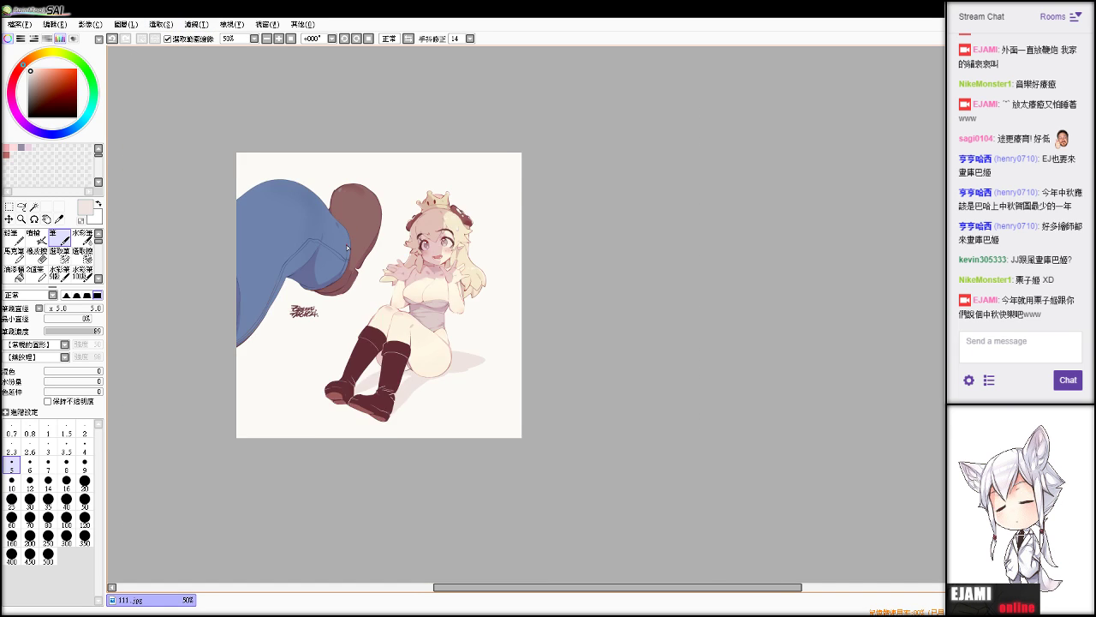
scroll(347, 244, up, 2)
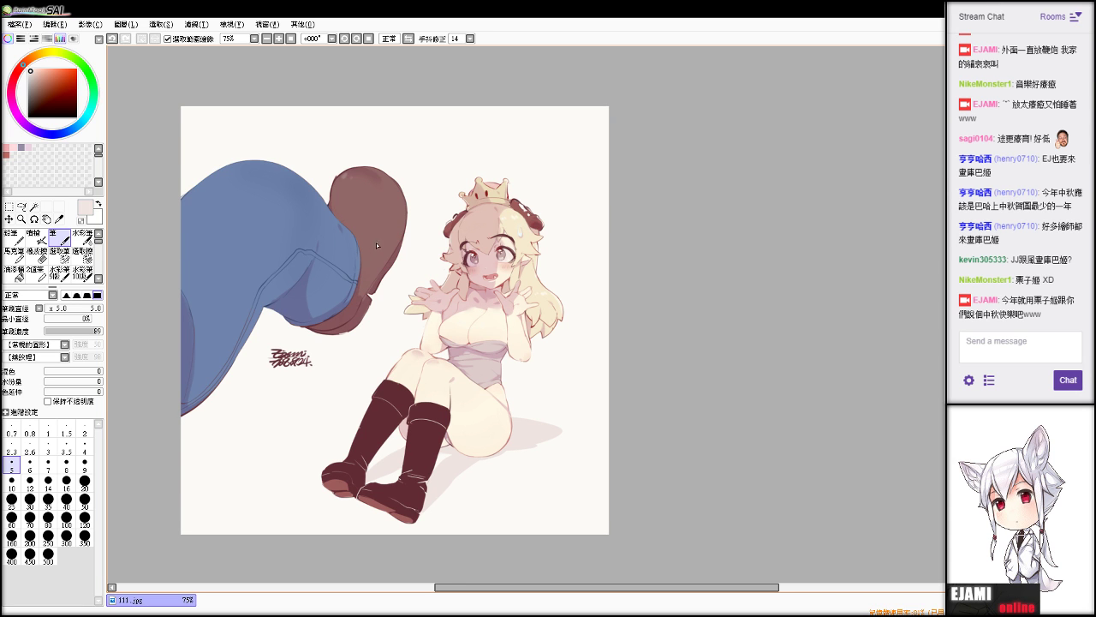
drag(376, 246, 403, 262)
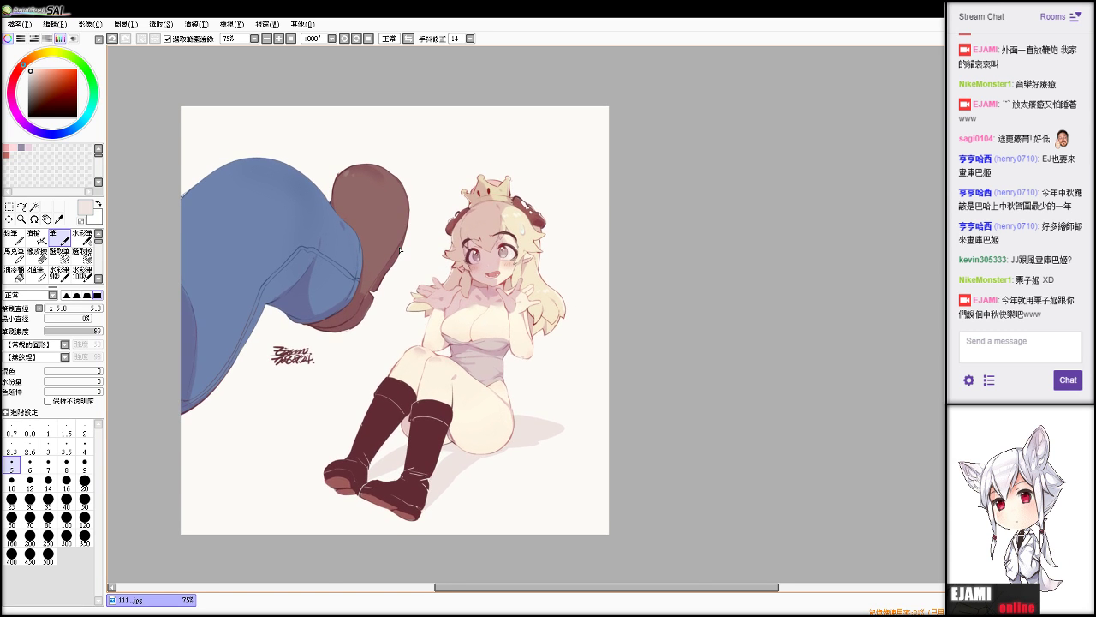
scroll(348, 229, up, 1)
scroll(322, 223, down, 1)
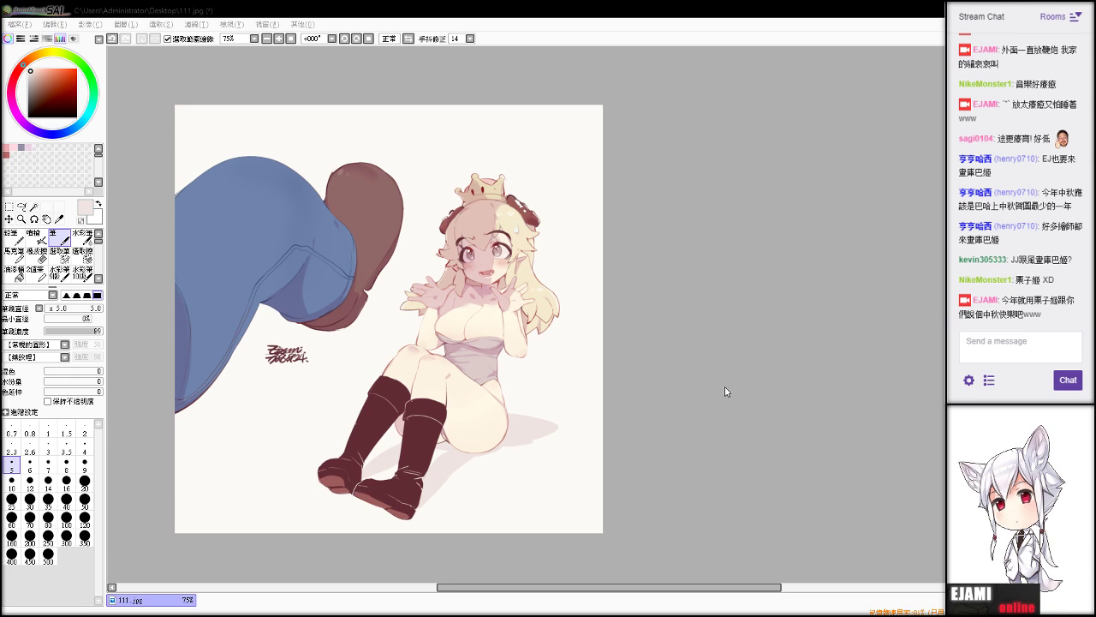
Save the repositioned illustration as 111.psd and check the whole picture.
key(alt)
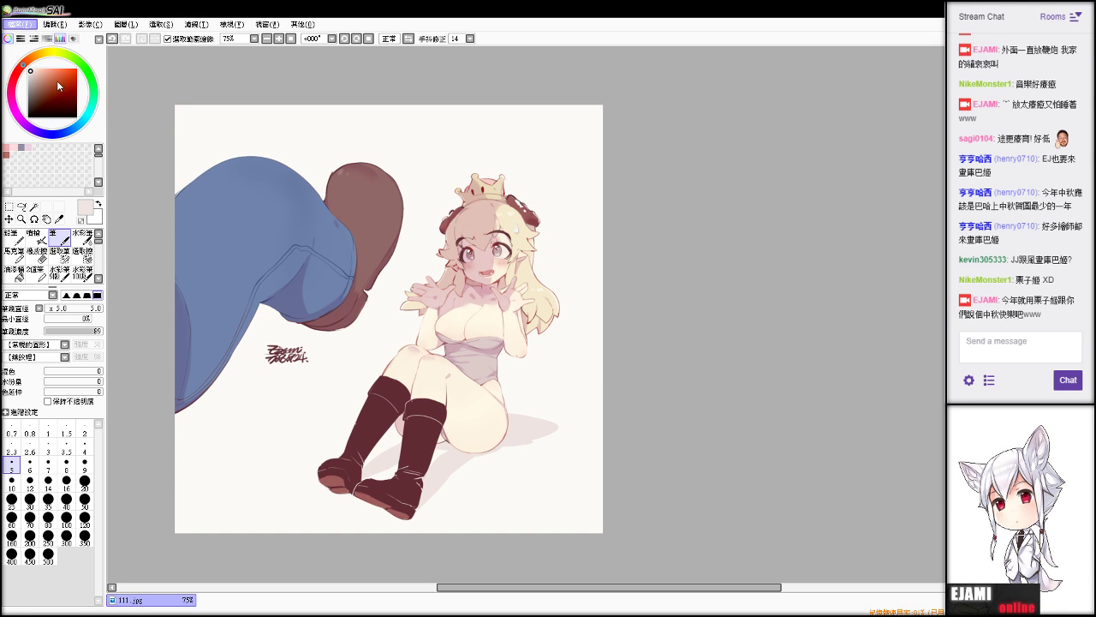
click(59, 103)
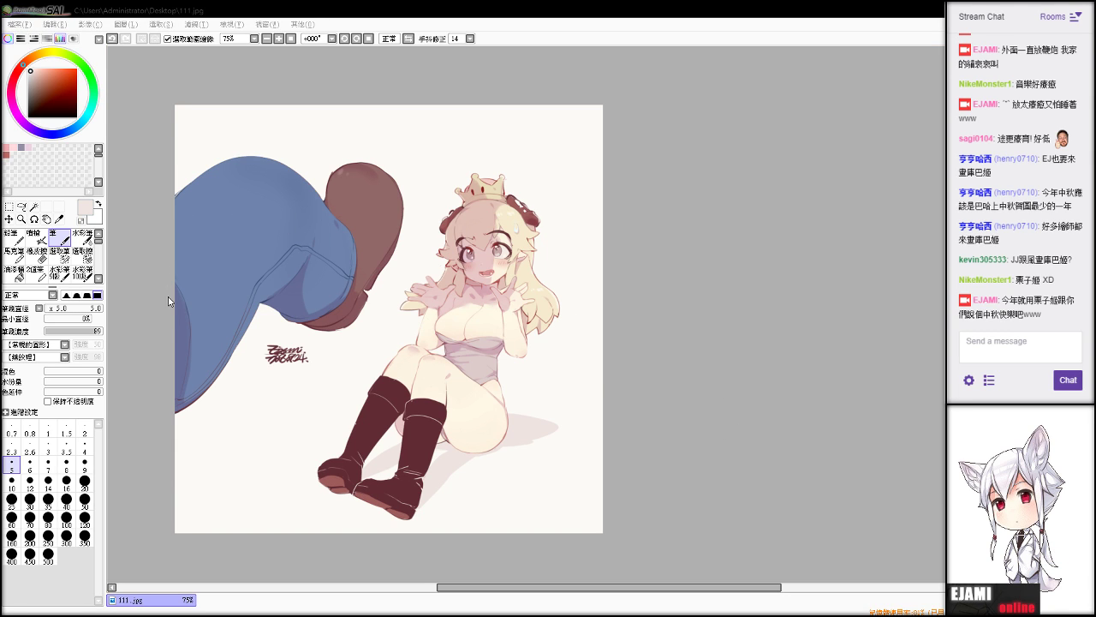
click(353, 248)
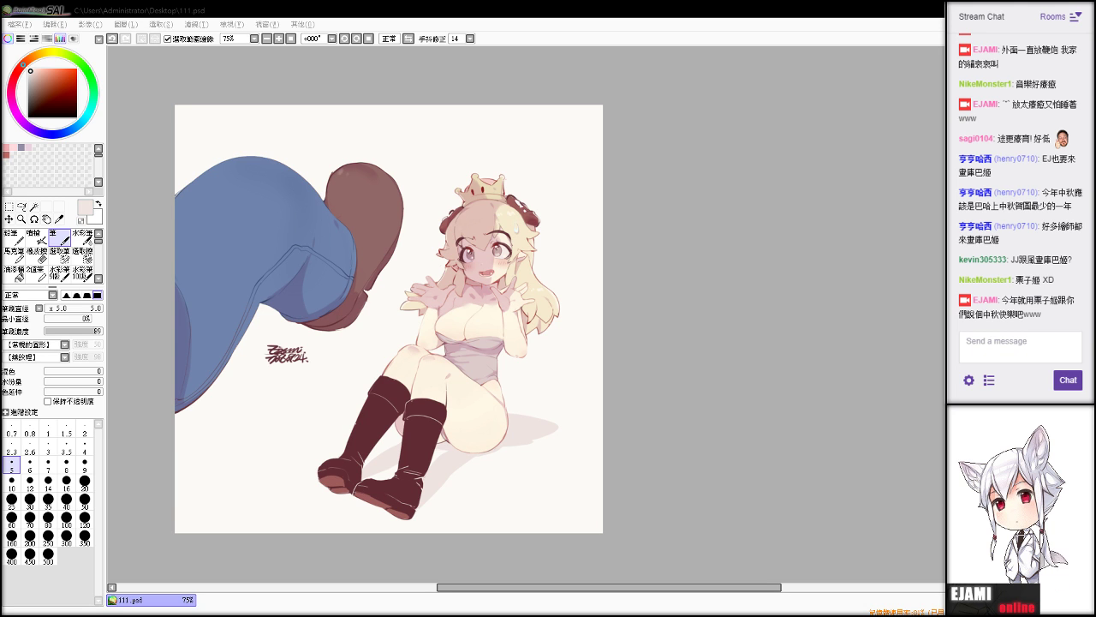
click(381, 77)
scroll(457, 154, up, 1)
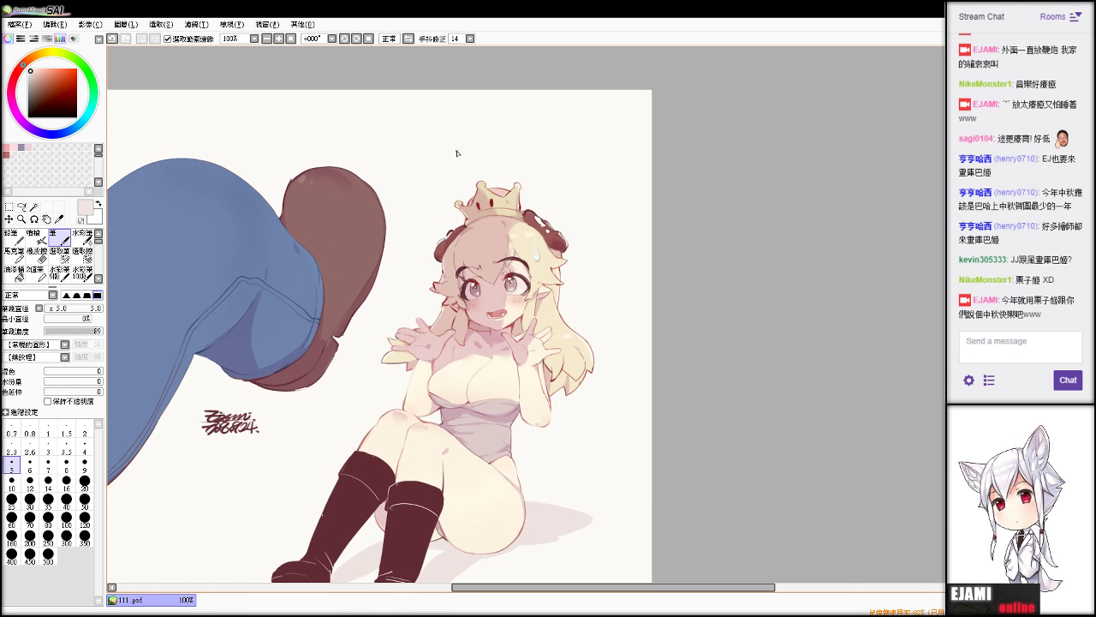
scroll(456, 153, down, 1)
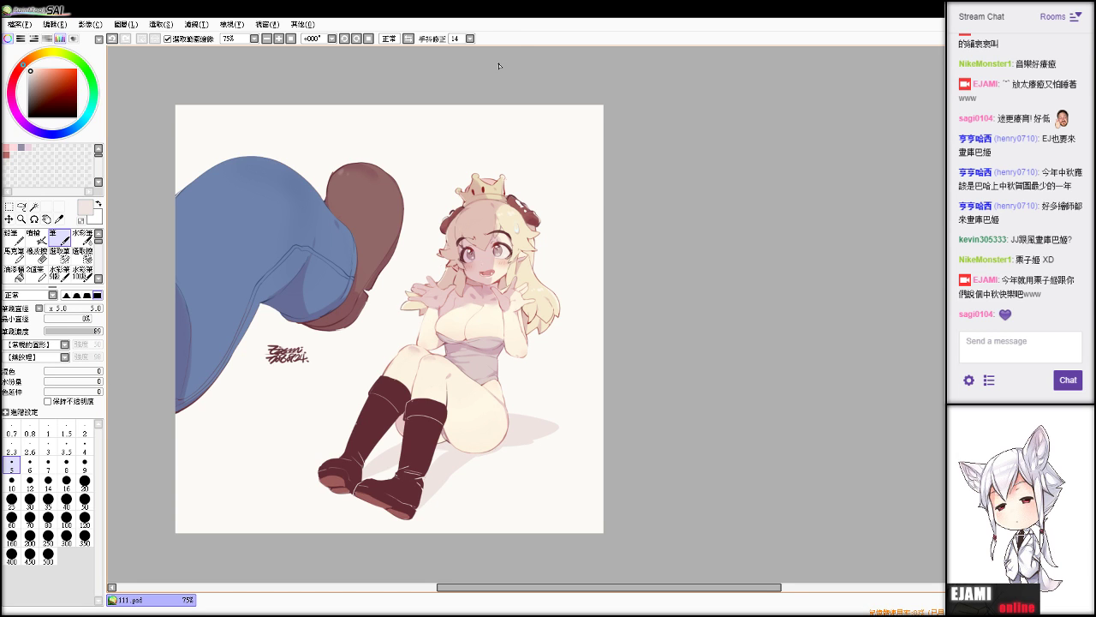
Adjust the colour of the girl's boots with the Hue/Saturation filter, judging the change against the whole illustration.
key(alt+Tab)
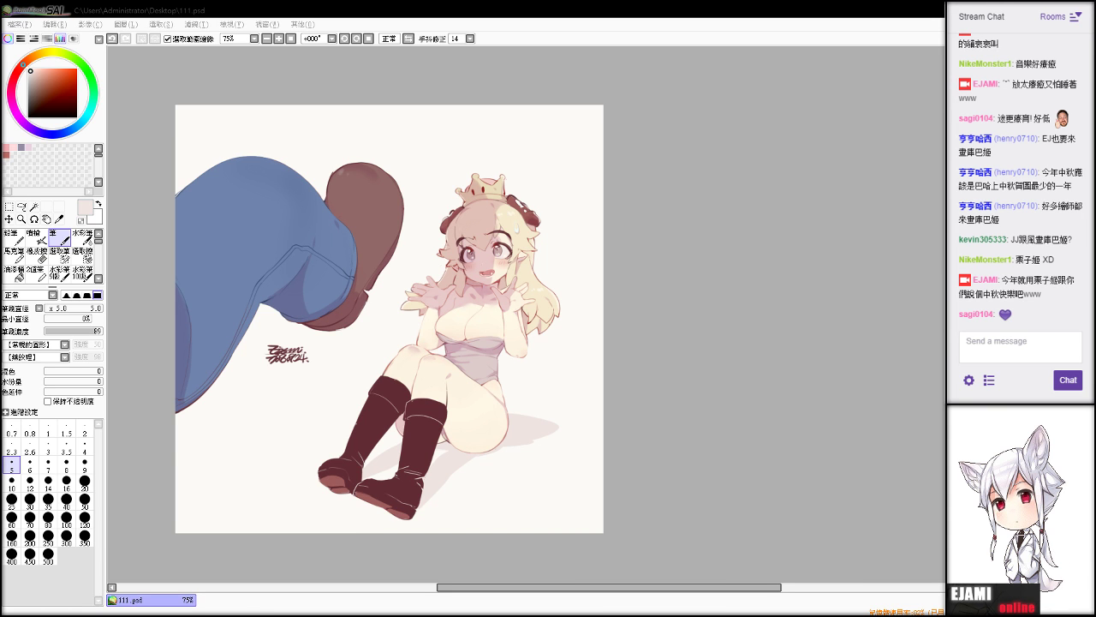
scroll(542, 205, up, 2)
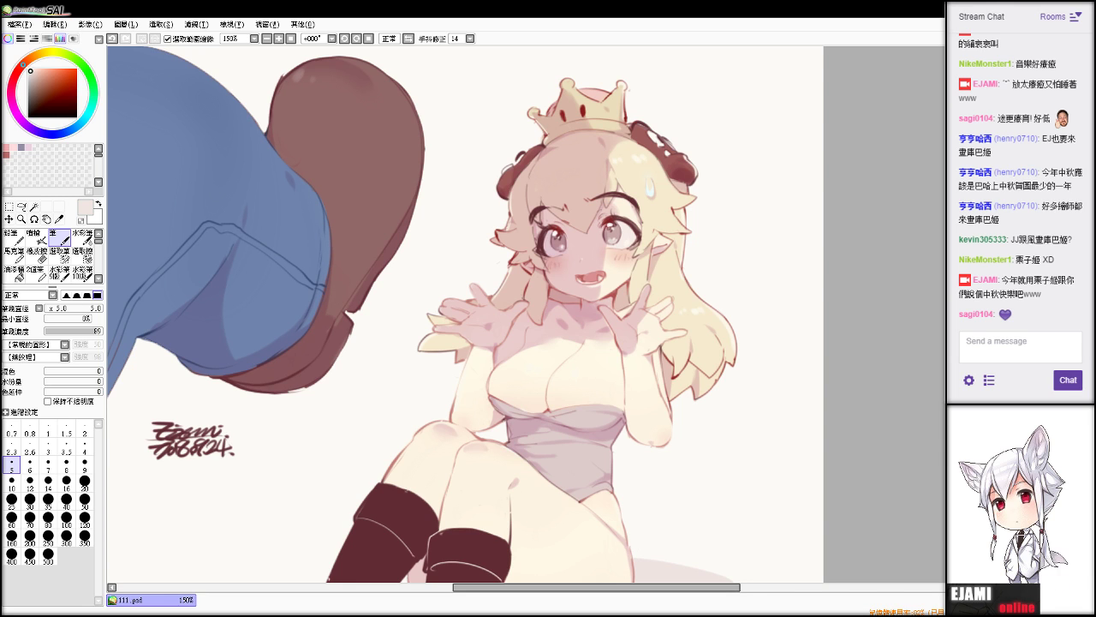
click(196, 24)
click(216, 40)
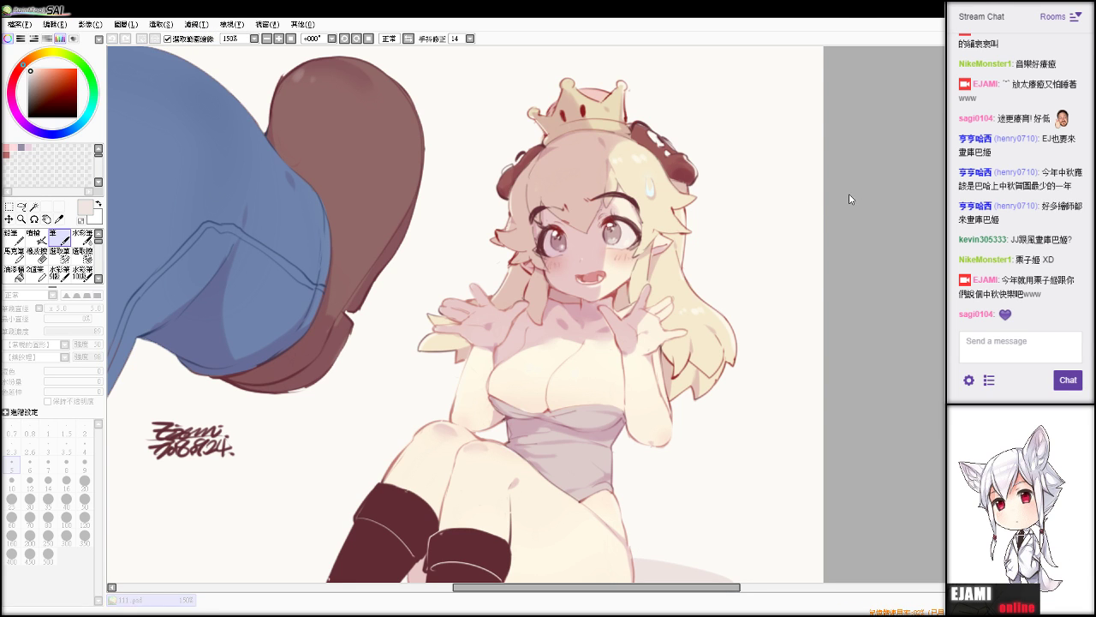
scroll(643, 214, down, 2)
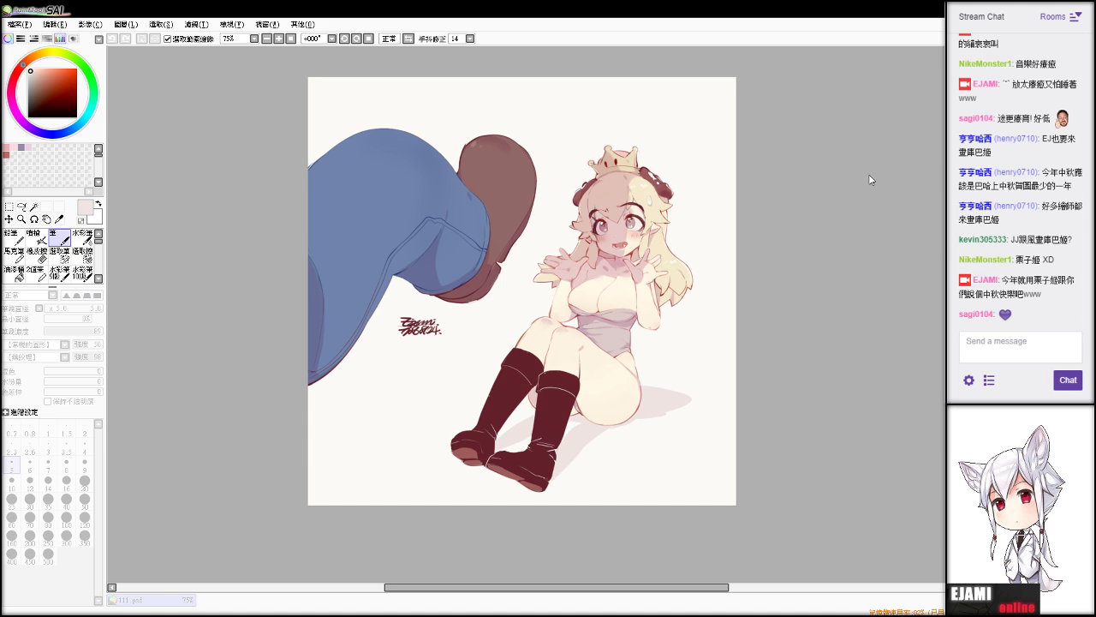
scroll(658, 224, up, 1)
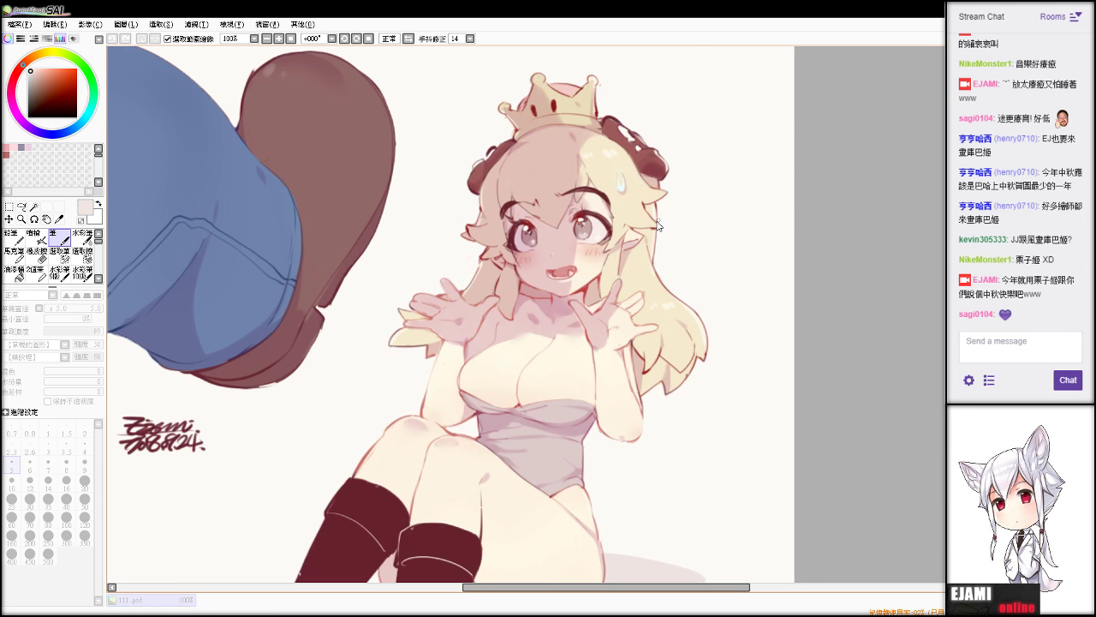
scroll(642, 238, down, 1)
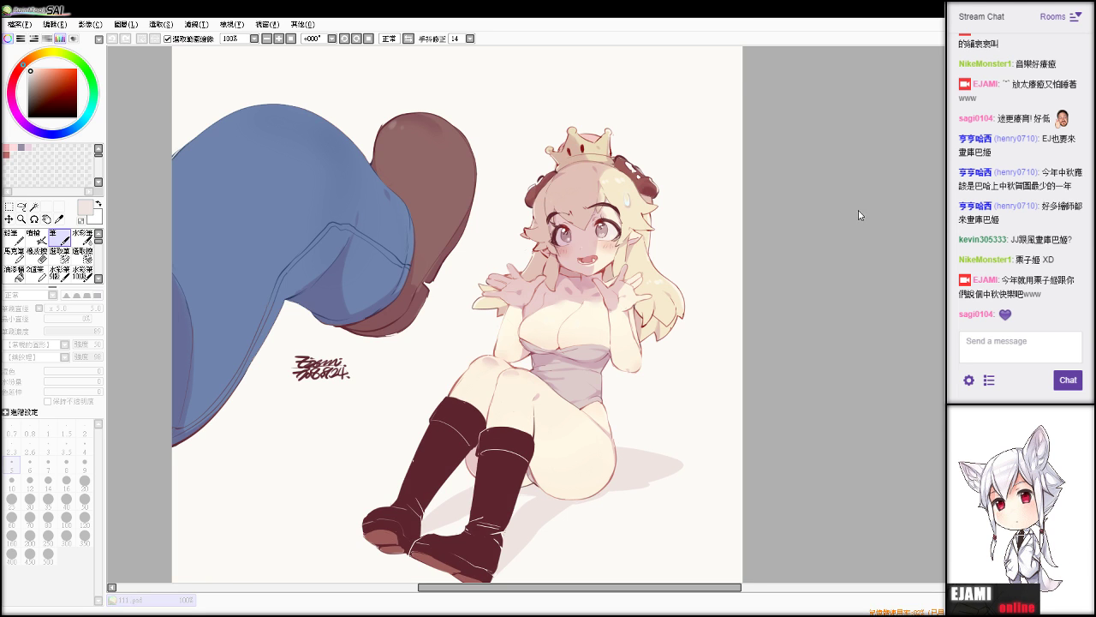
scroll(774, 228, down, 1)
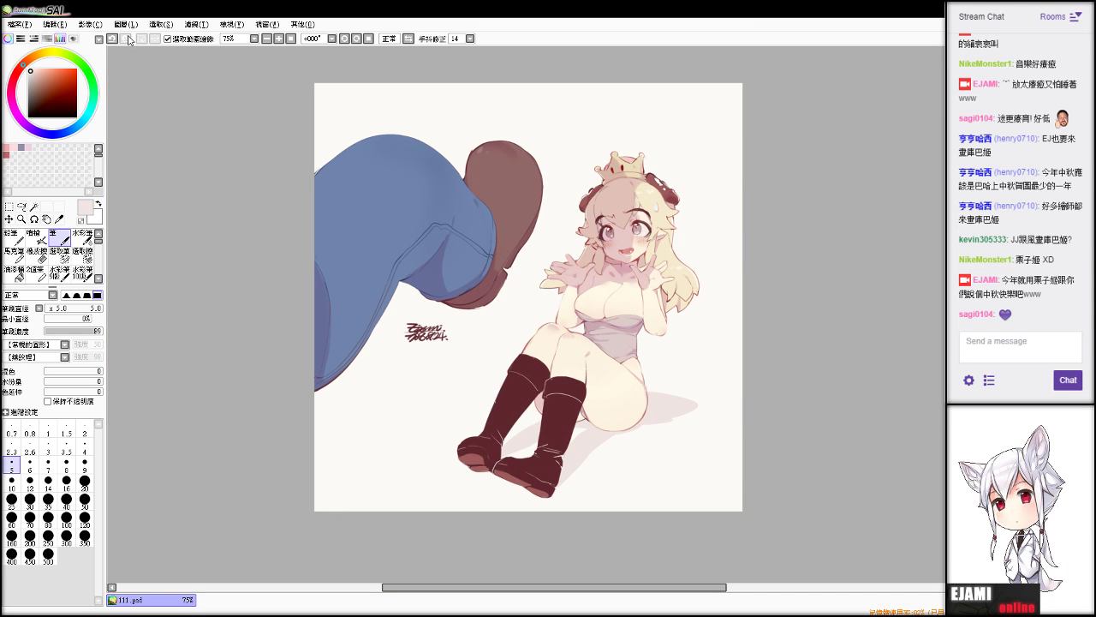
Darken the boots further with a second Hue/Saturation adjustment.
click(213, 40)
drag(846, 196, 834, 194)
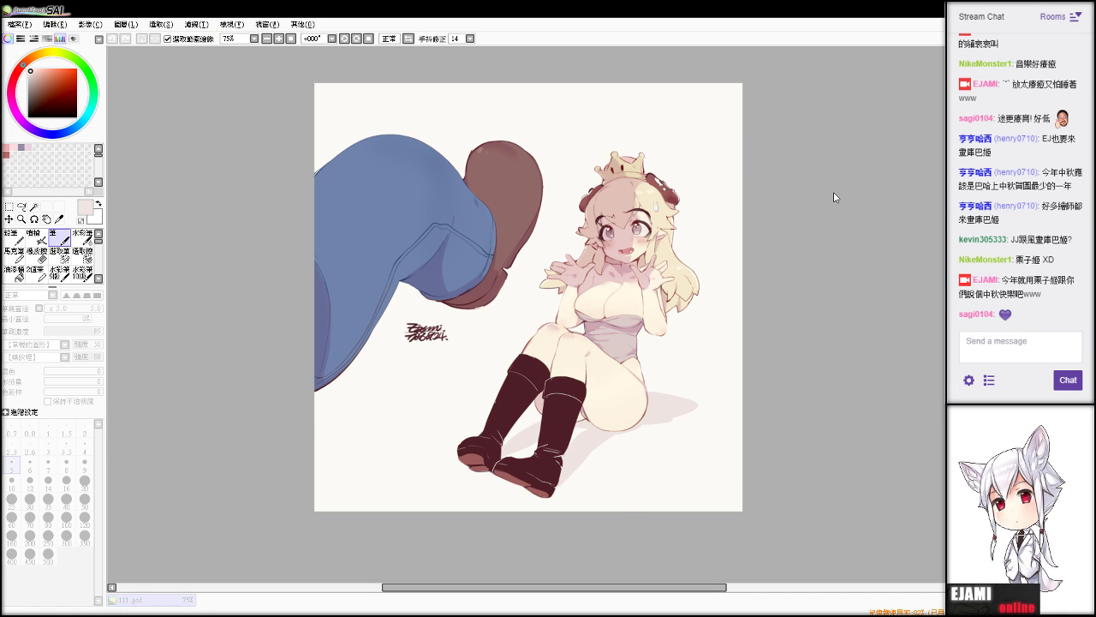
scroll(555, 229, down, 1)
scroll(596, 227, up, 1)
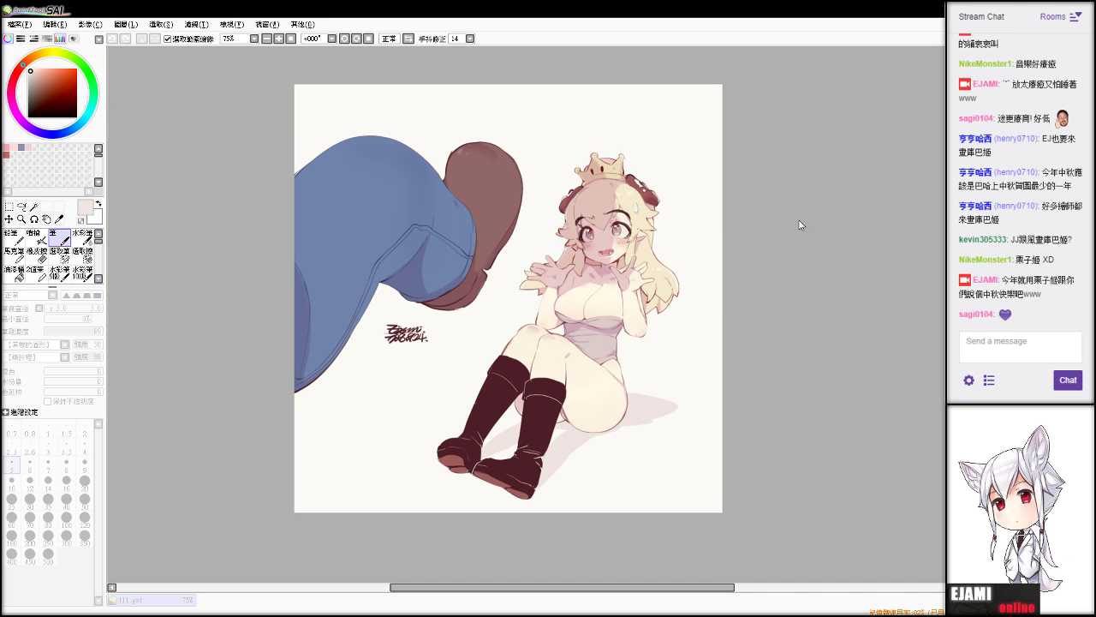
click(877, 203)
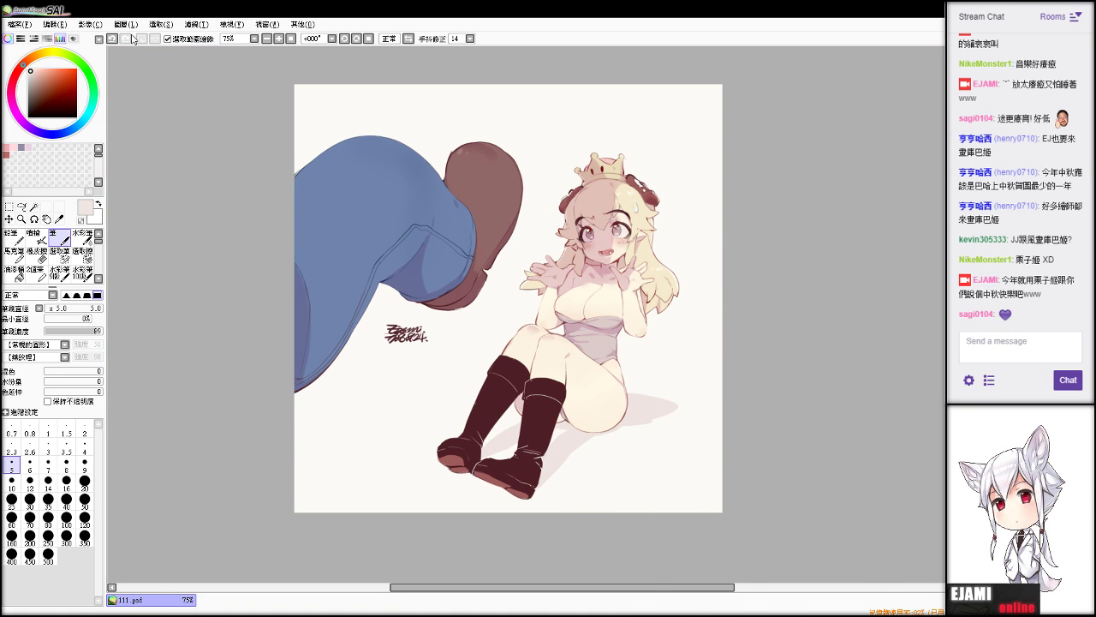
scroll(302, 125, up, 1)
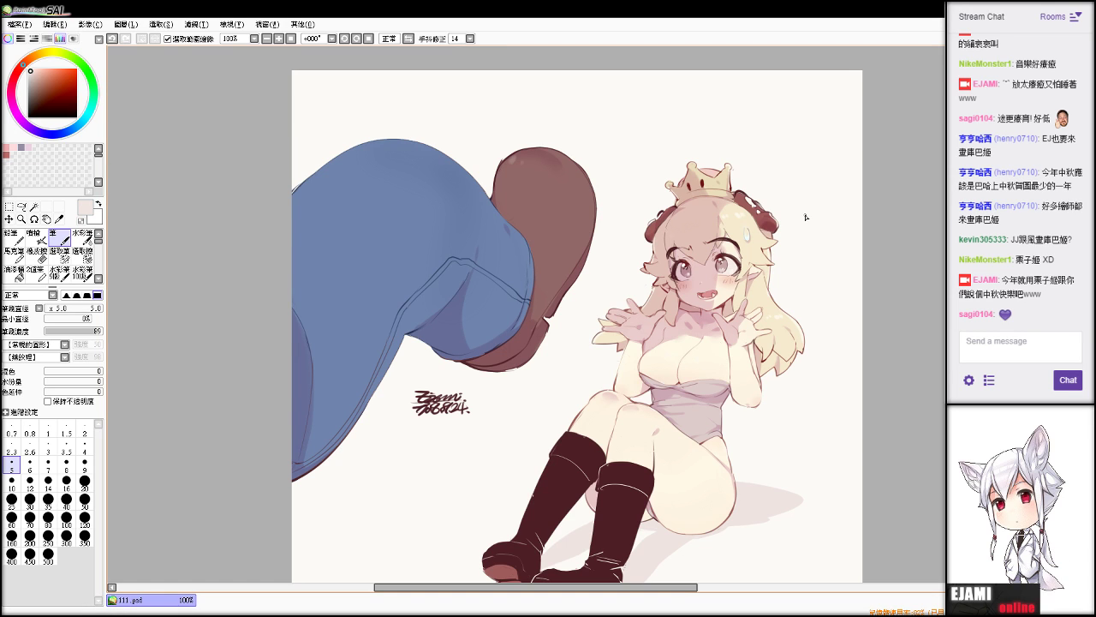
Sample the shaded skin tone and touch up the area between the girl's nose and mouth.
key(alt+Tab)
scroll(766, 187, up, 2)
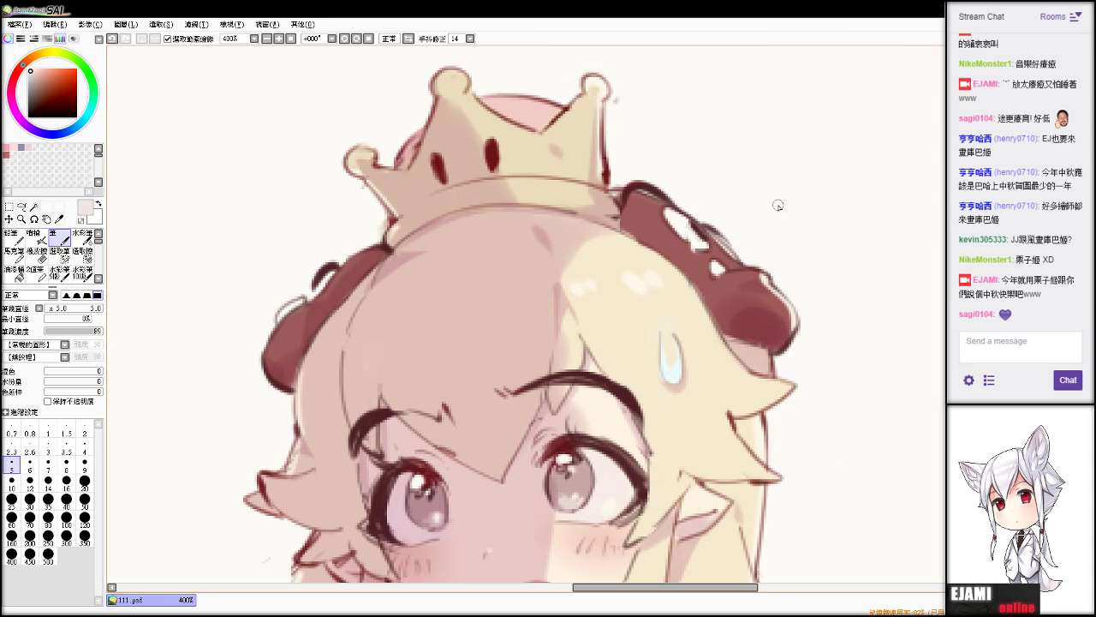
scroll(778, 206, up, 5)
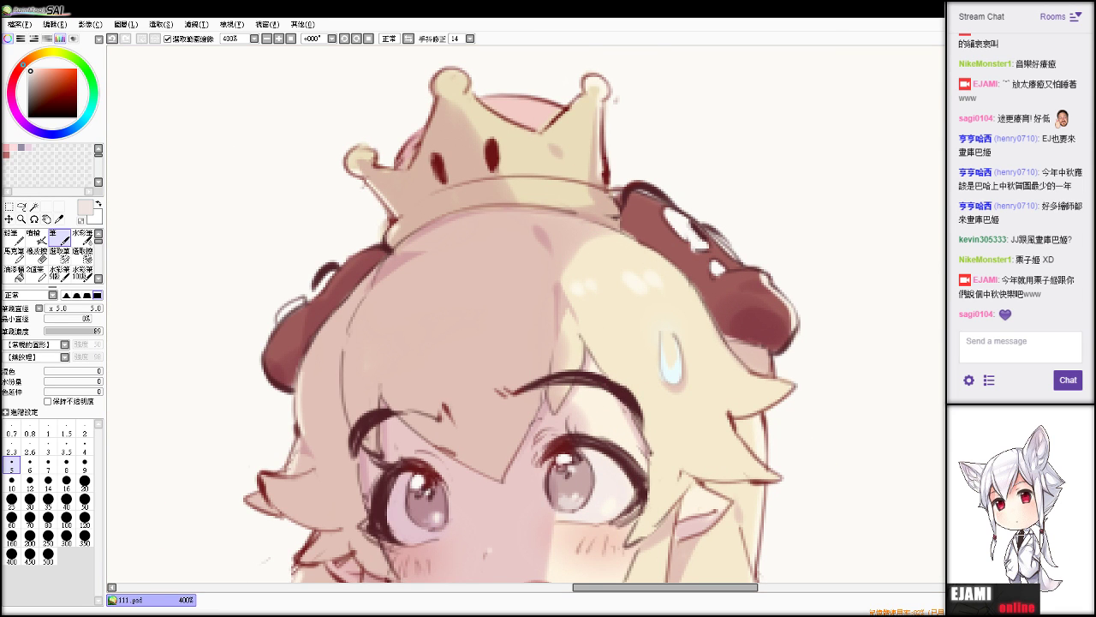
drag(532, 322, 575, 102)
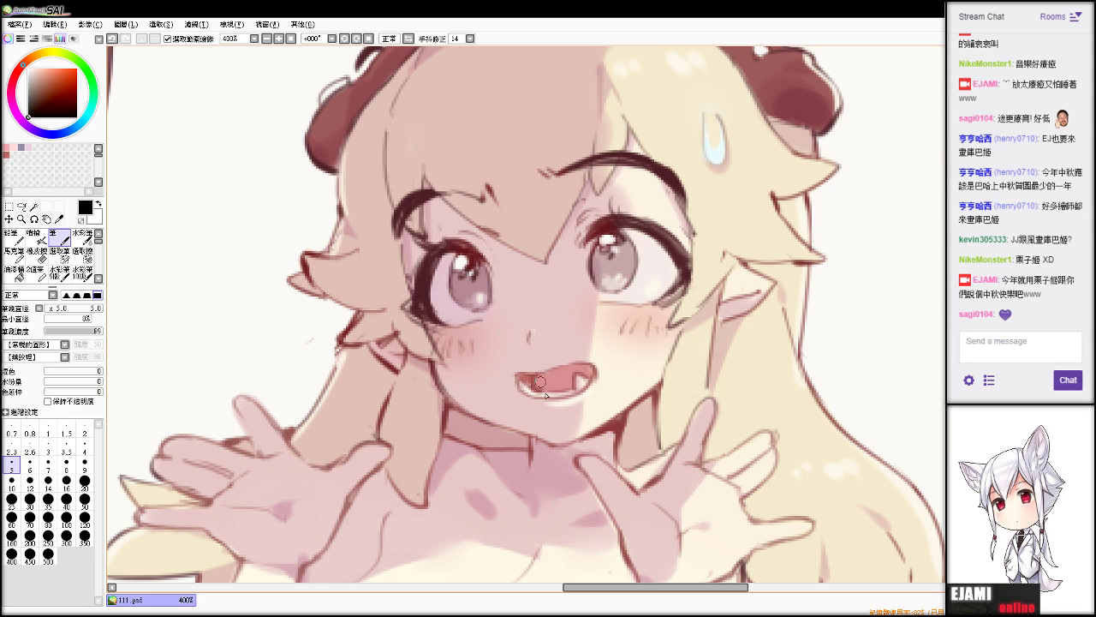
alt+click(729, 328)
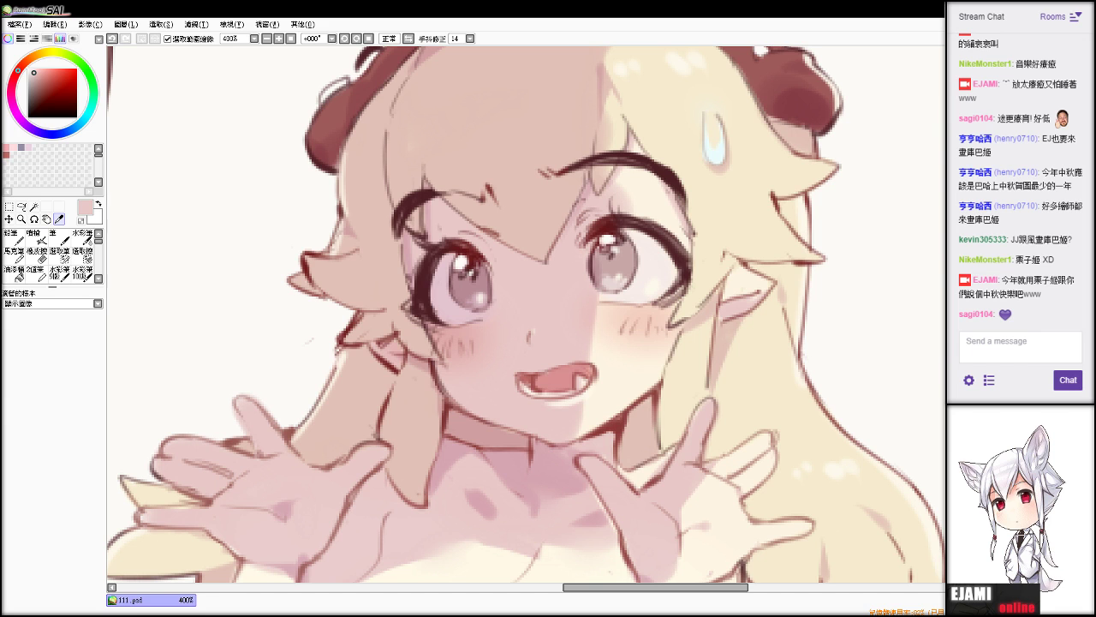
key(v)
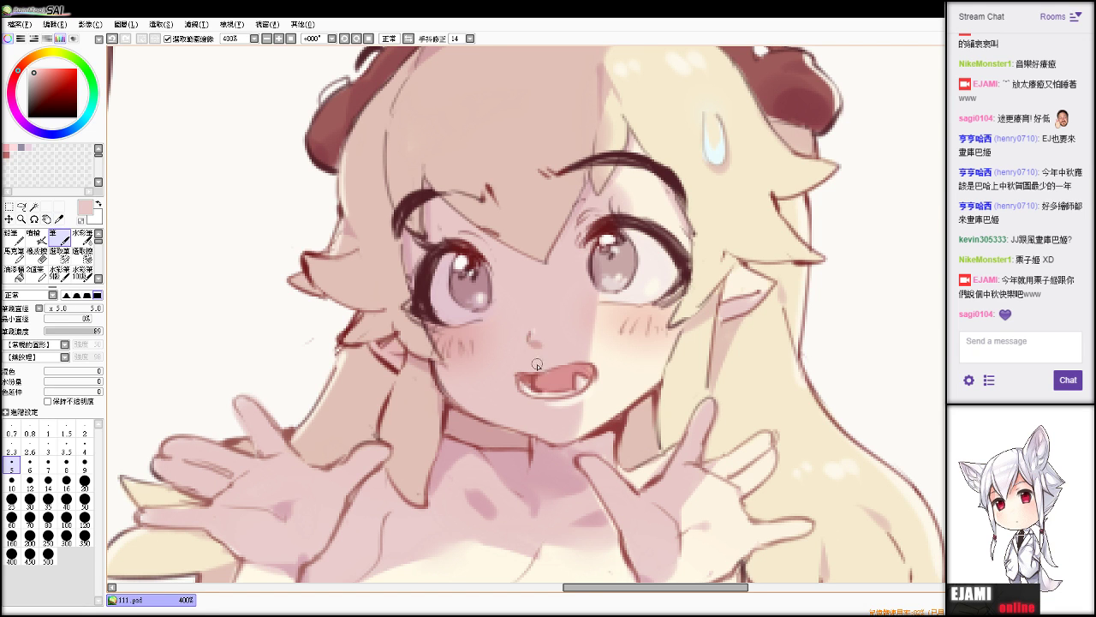
key(ctrl+z)
Try a retouching stroke across the girl's open mouth, then undo it.
scroll(548, 312, down, 8)
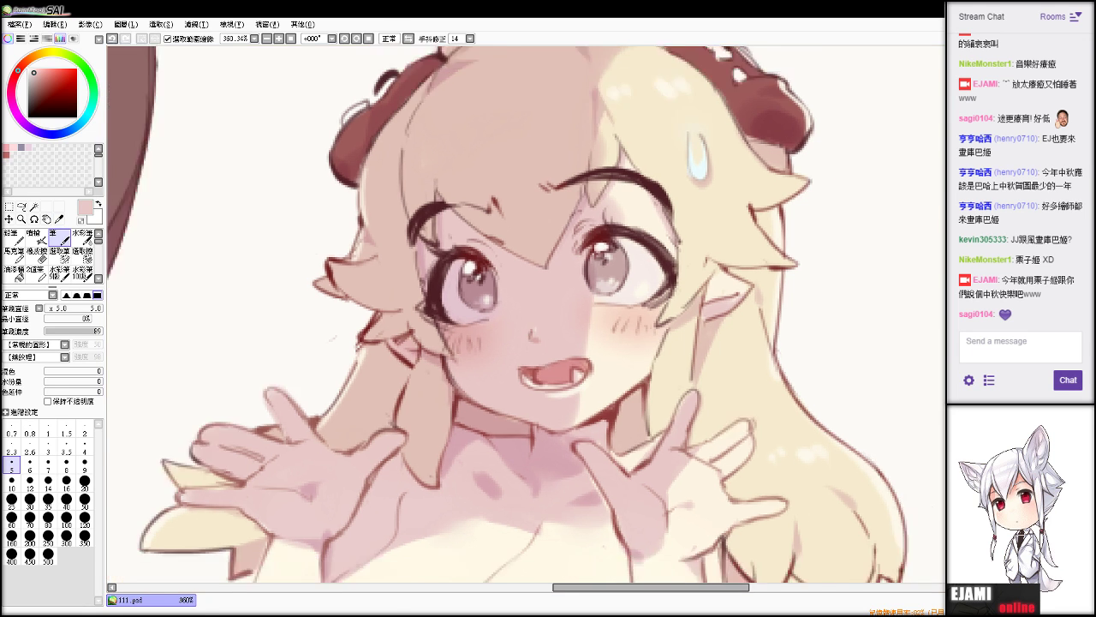
scroll(548, 313, up, 10)
scroll(524, 347, down, 1)
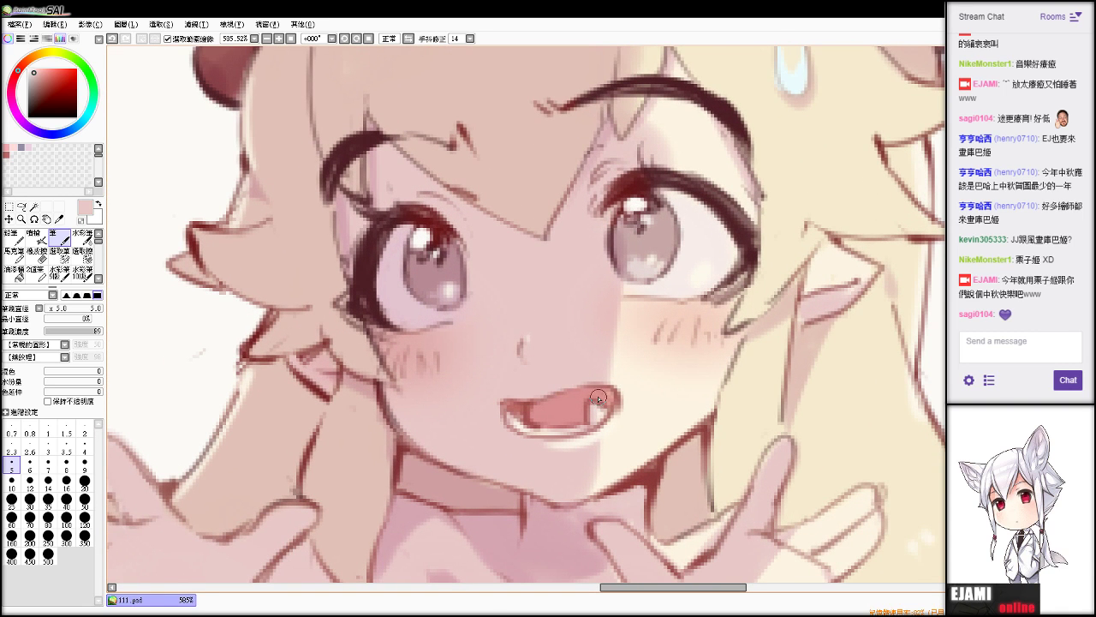
key(ctrl+z)
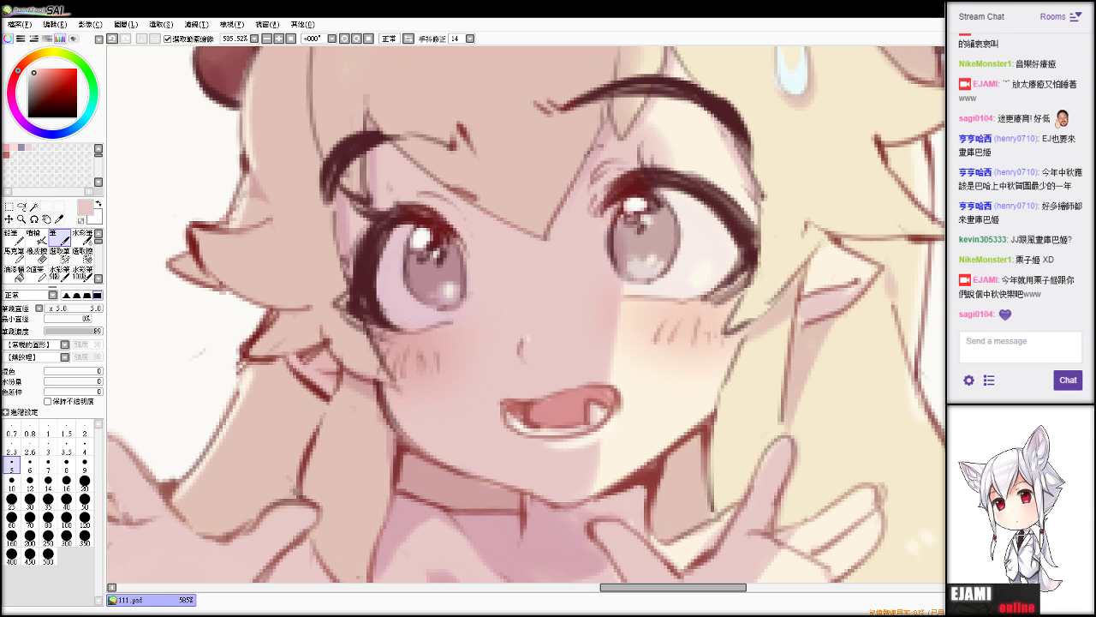
drag(527, 407, 617, 395)
key(ctrl+z)
scroll(525, 315, down, 10)
scroll(526, 314, up, 1)
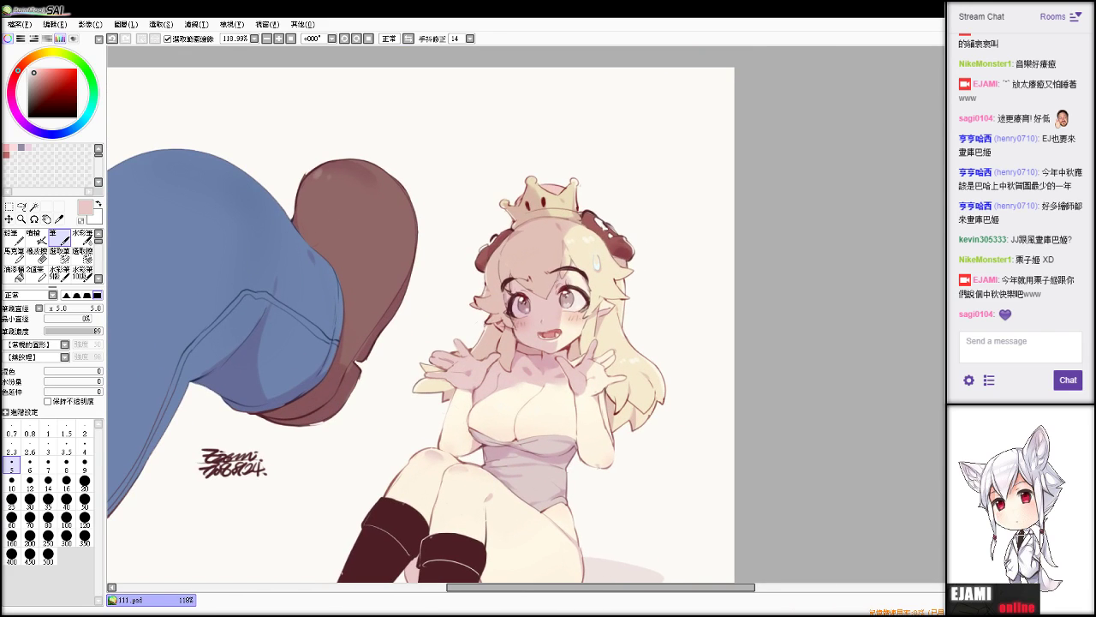
Sample the lip red and the neighbouring skin tone and clean up the upper edge of the open mouth.
scroll(548, 317, up, 12)
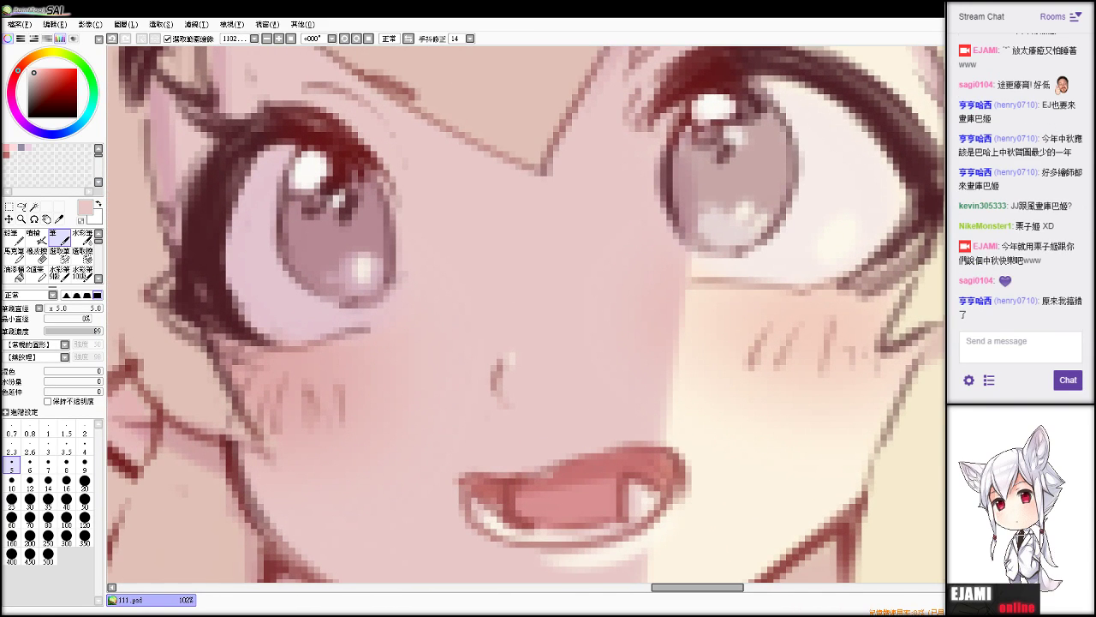
alt+click(526, 477)
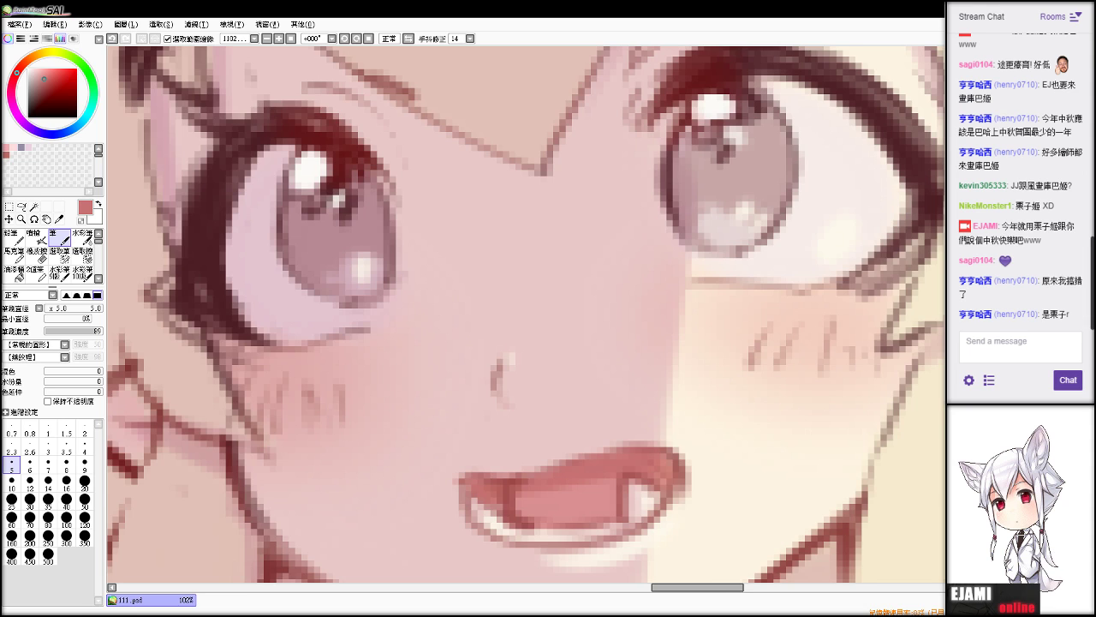
scroll(547, 315, down, 10)
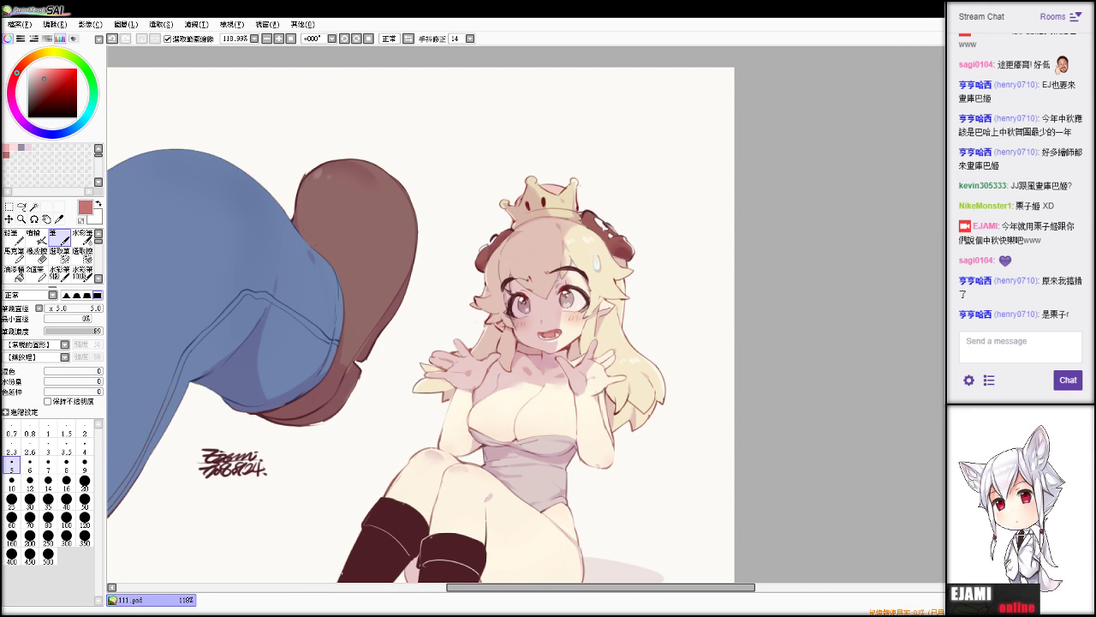
scroll(582, 484, up, 10)
key(alt)
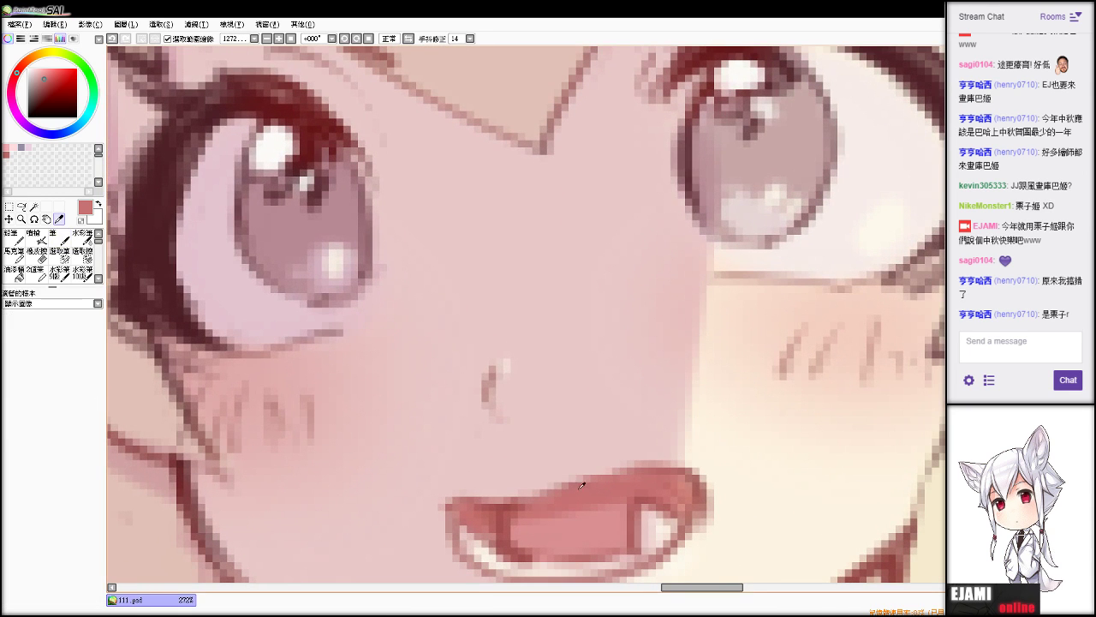
alt+click(557, 574)
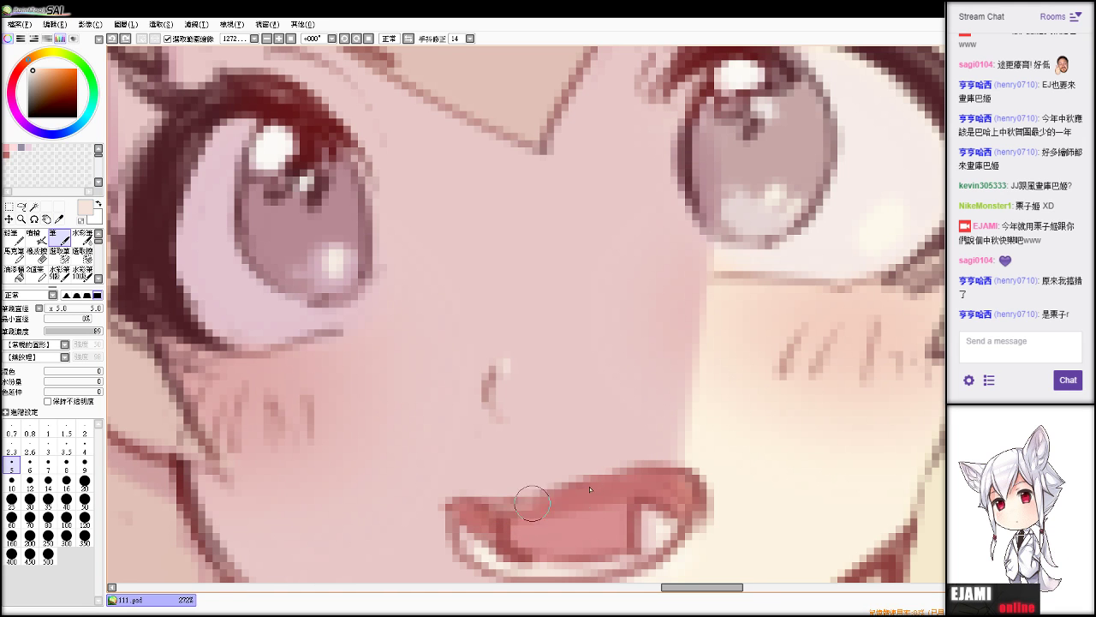
mouse_move(708, 391)
mouse_down()
mouse_move(515, 511)
mouse_move(681, 435)
mouse_up()
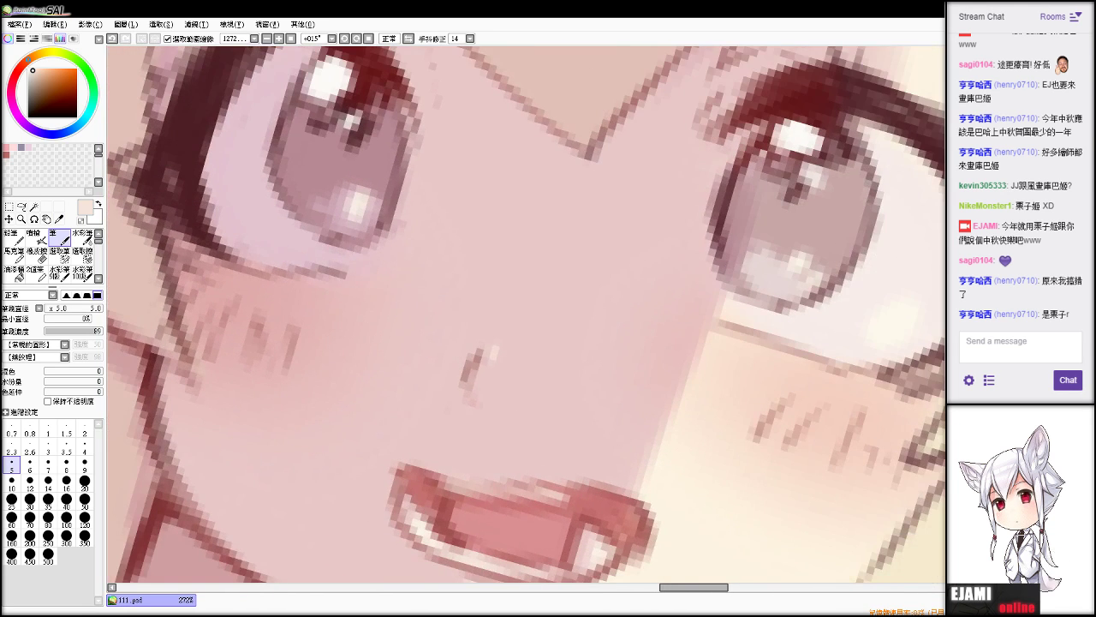
key(Home)
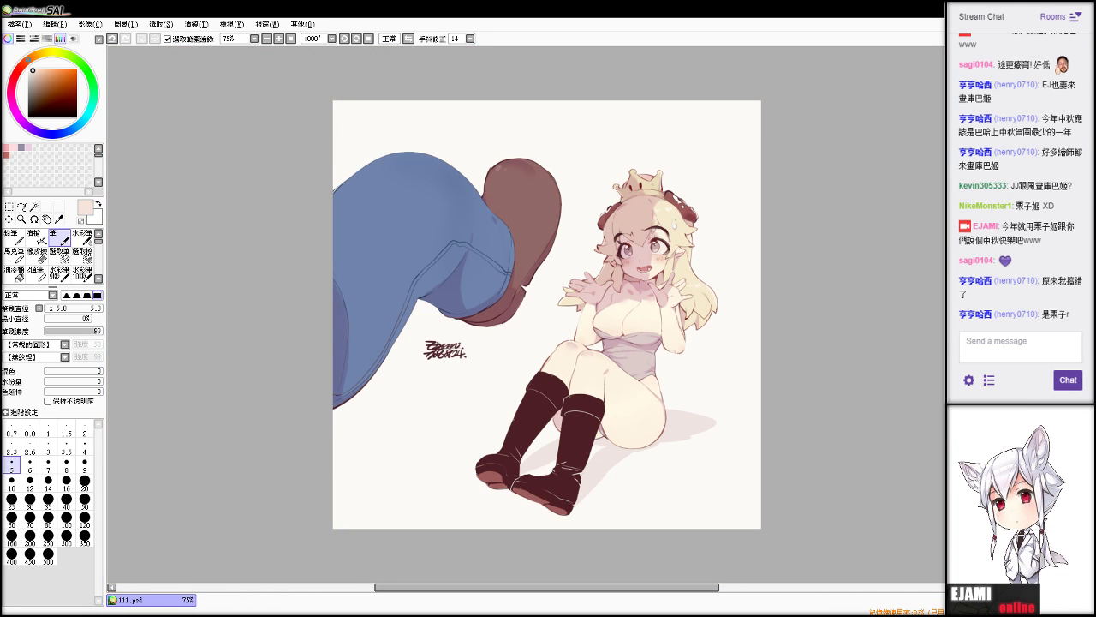
Undo the last mouth stroke and paint a short replacement stroke at the upper lip.
scroll(548, 317, up, 5)
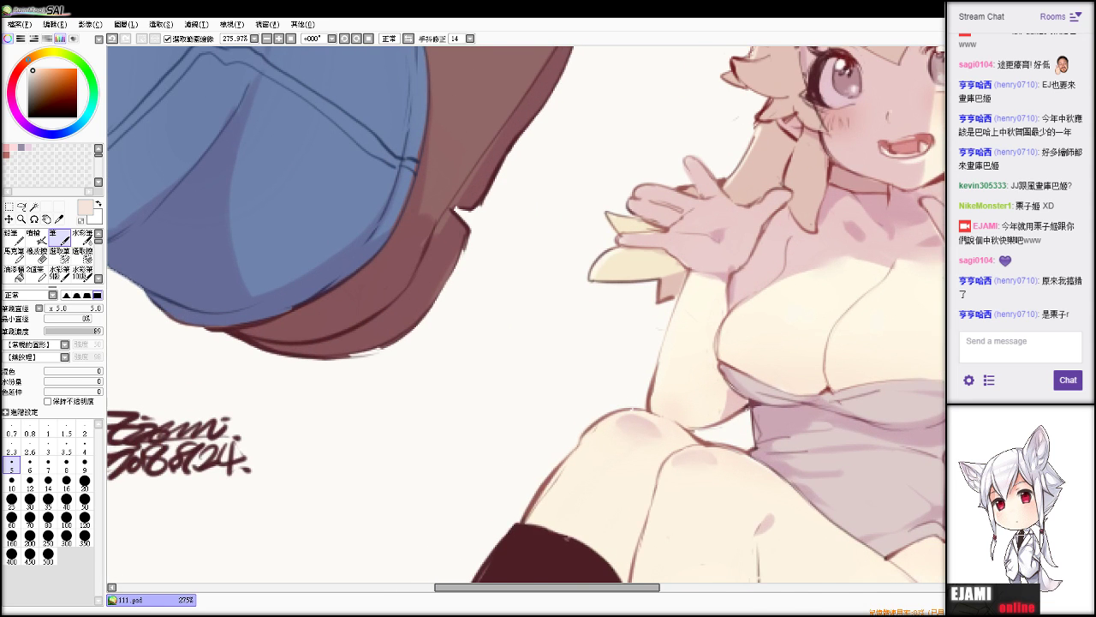
key(Home)
scroll(455, 325, up, 5)
key(ctrl+z)
drag(479, 319, 487, 317)
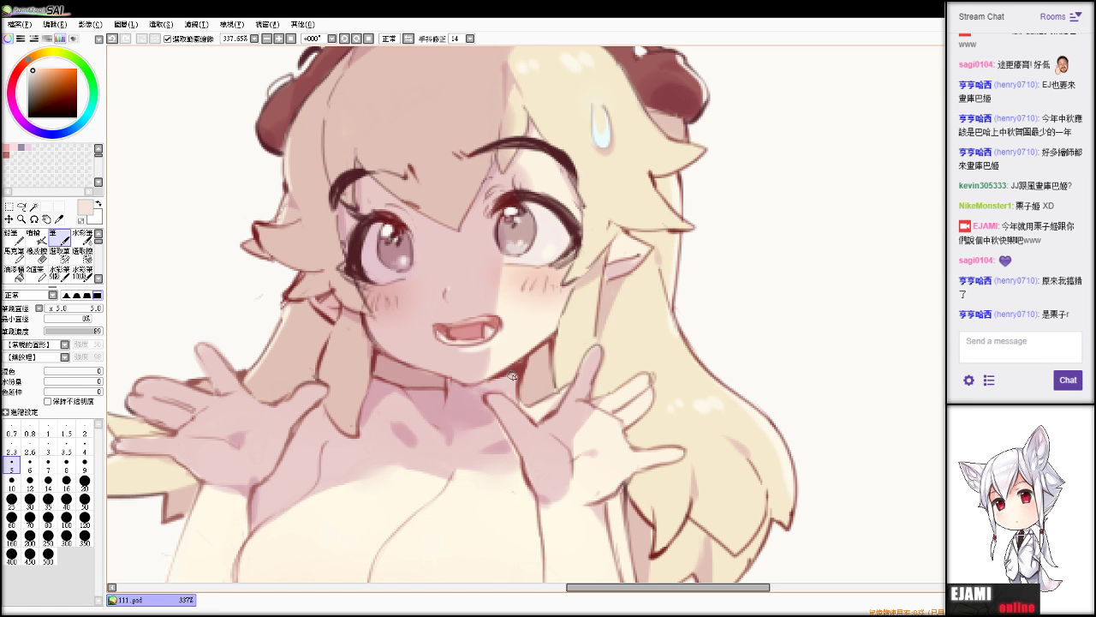
scroll(512, 375, down, 4)
scroll(490, 343, up, 4)
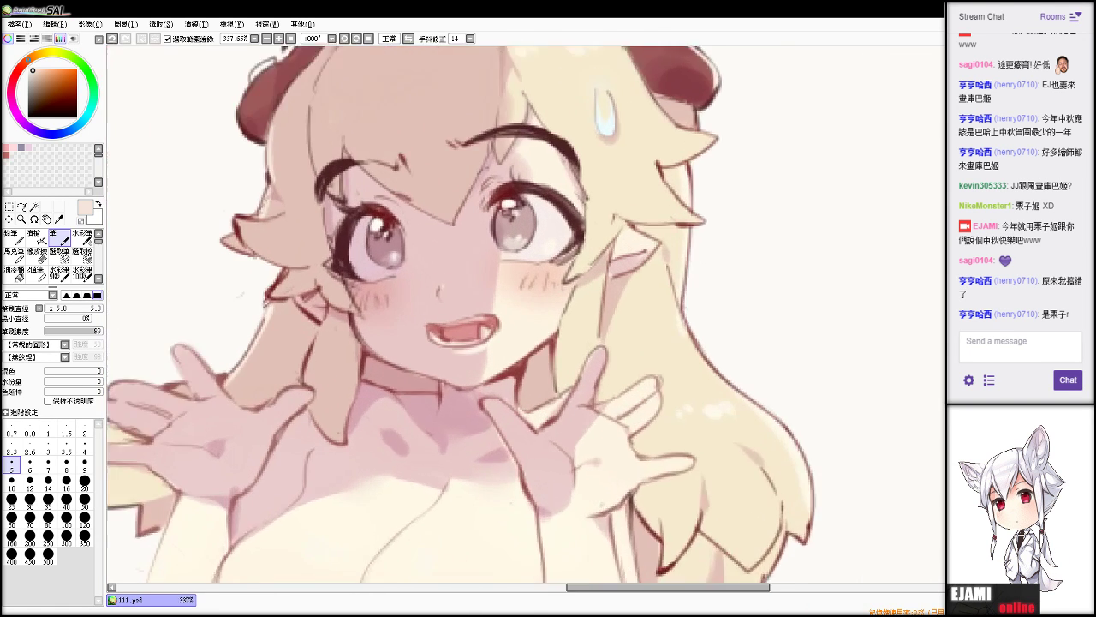
Try a short stroke at the mouth corner on the shaded side of the face and undo the recent mouth strokes.
scroll(536, 309, up, 4)
key(ctrl+z)
mouse_move(318, 364)
mouse_down()
mouse_move(329, 367)
mouse_move(326, 353)
mouse_move(335, 371)
mouse_up()
key(ctrl+z)
key(ctrl+z)
Sample the dark lip red and the light skin tone and touch up the corner of the girl's open mouth.
key(alt)
alt+click(454, 419)
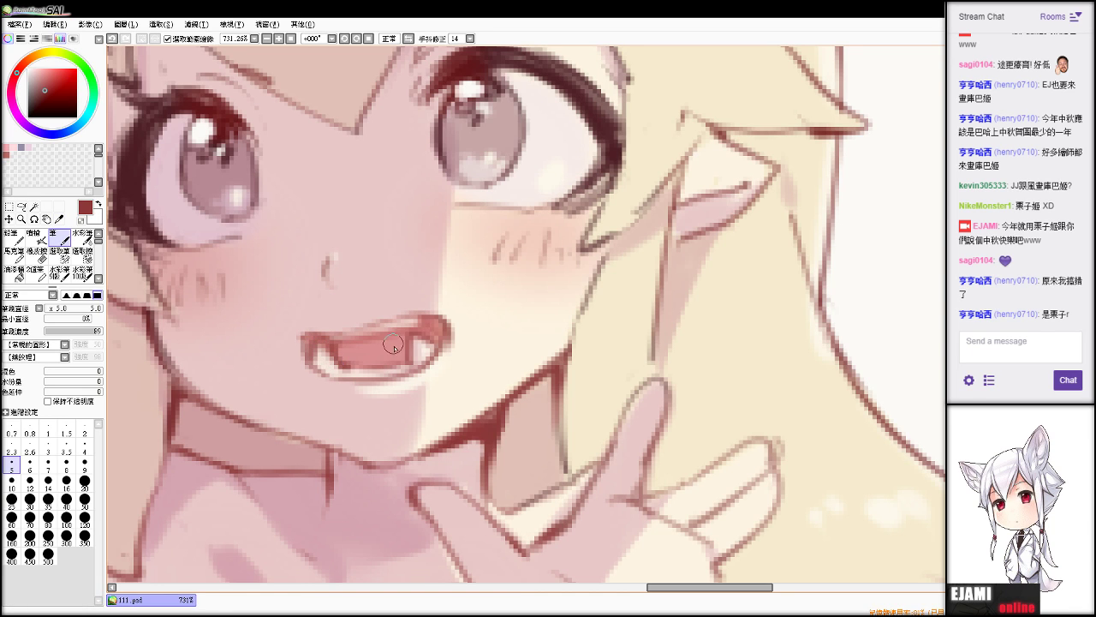
alt+click(415, 357)
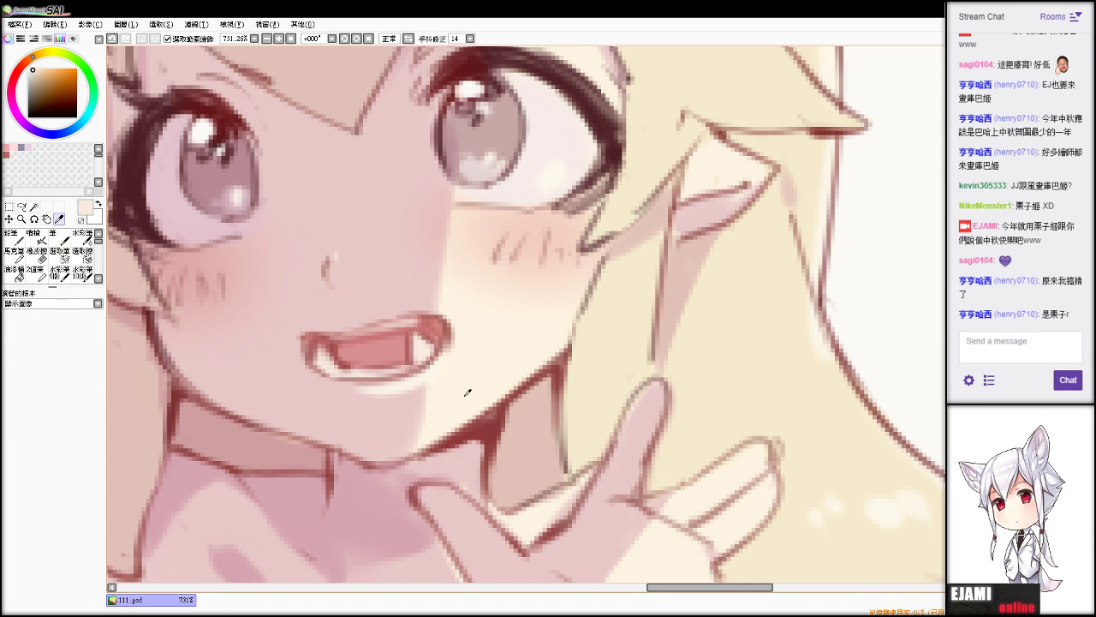
alt+click(484, 426)
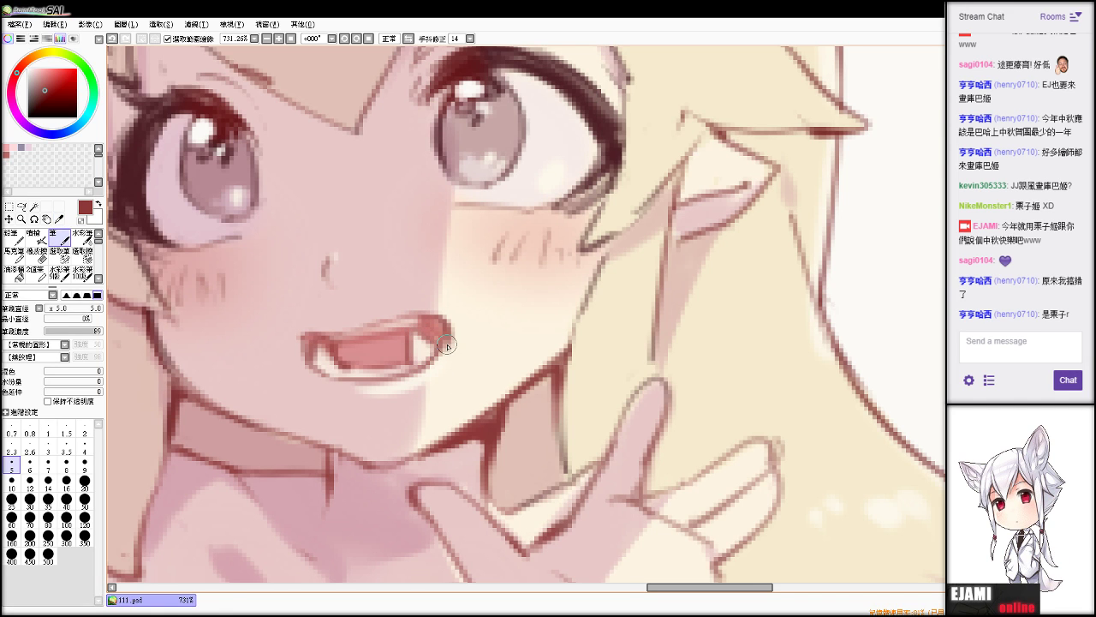
scroll(526, 314, down, 10)
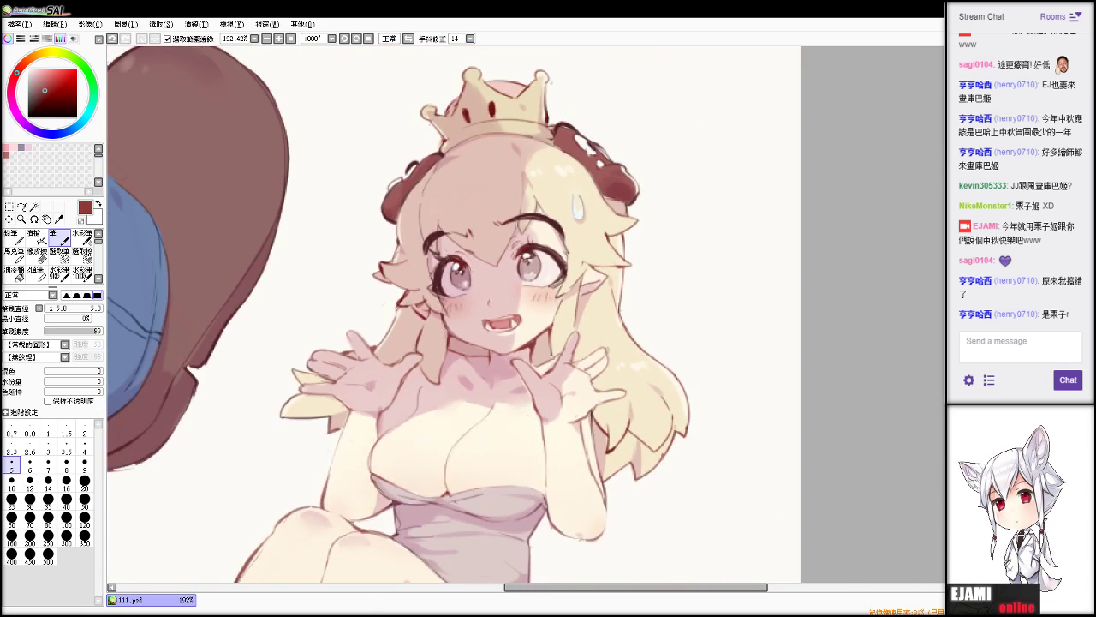
Examine the retouched mouth up close, and check the face and the whole figure at several magnifications.
key(ctrl+plus)
key(ctrl+plus)
key(ctrl+plus)
key(ctrl+plus)
key(ctrl+plus)
key(ctrl+plus)
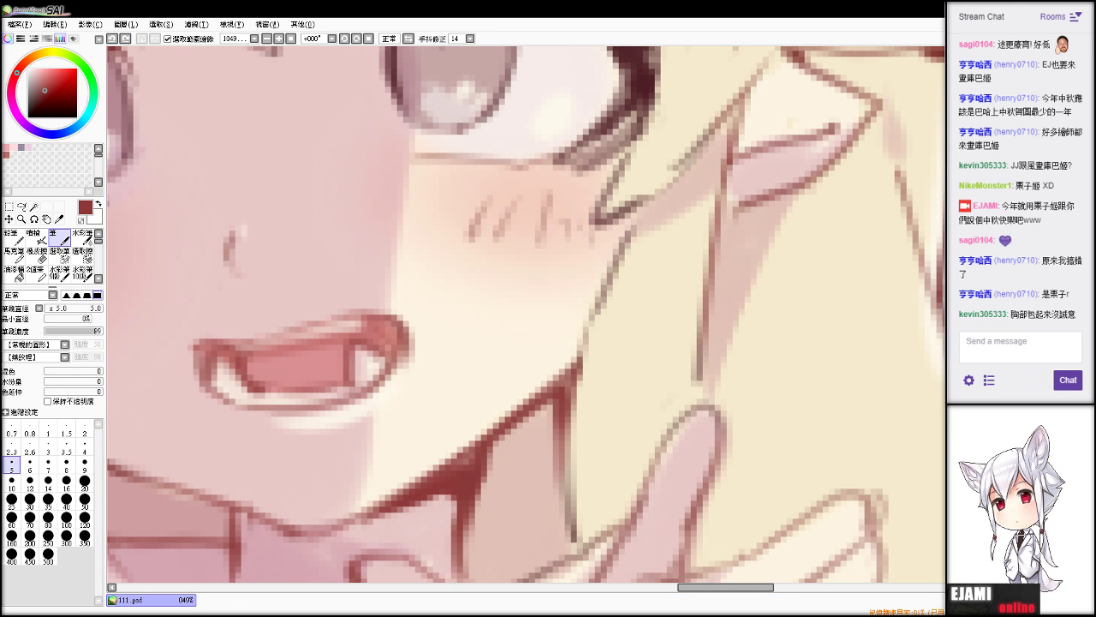
scroll(528, 314, down, 7)
mouse_move(484, 325)
mouse_down()
mouse_move(636, 387)
mouse_move(667, 417)
mouse_move(697, 383)
mouse_move(668, 417)
mouse_up()
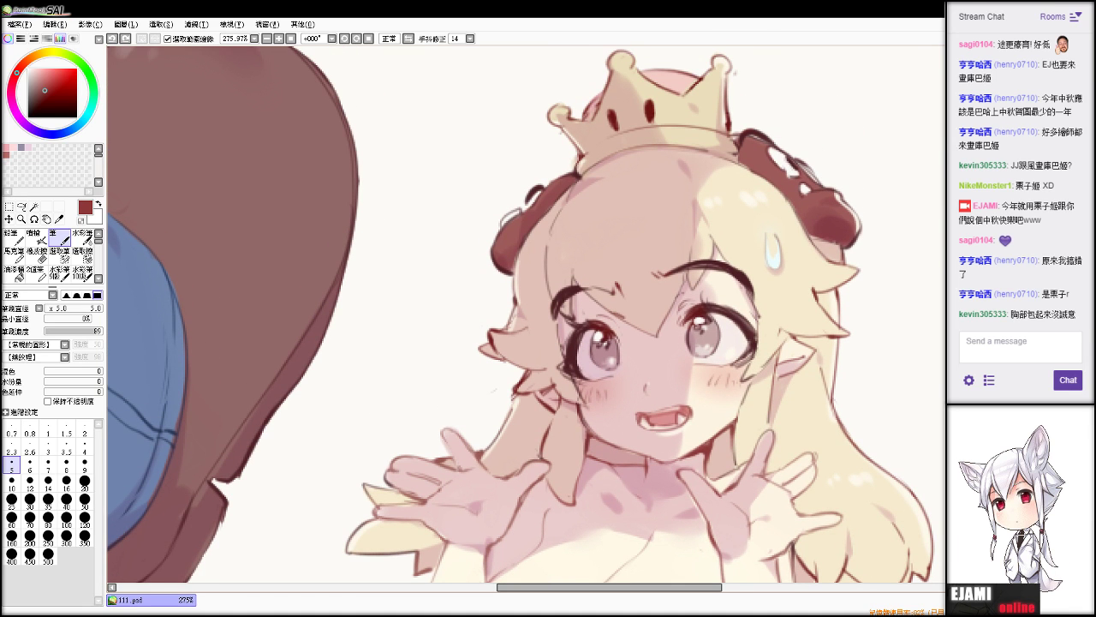
scroll(528, 315, up, 2)
scroll(528, 314, down, 5)
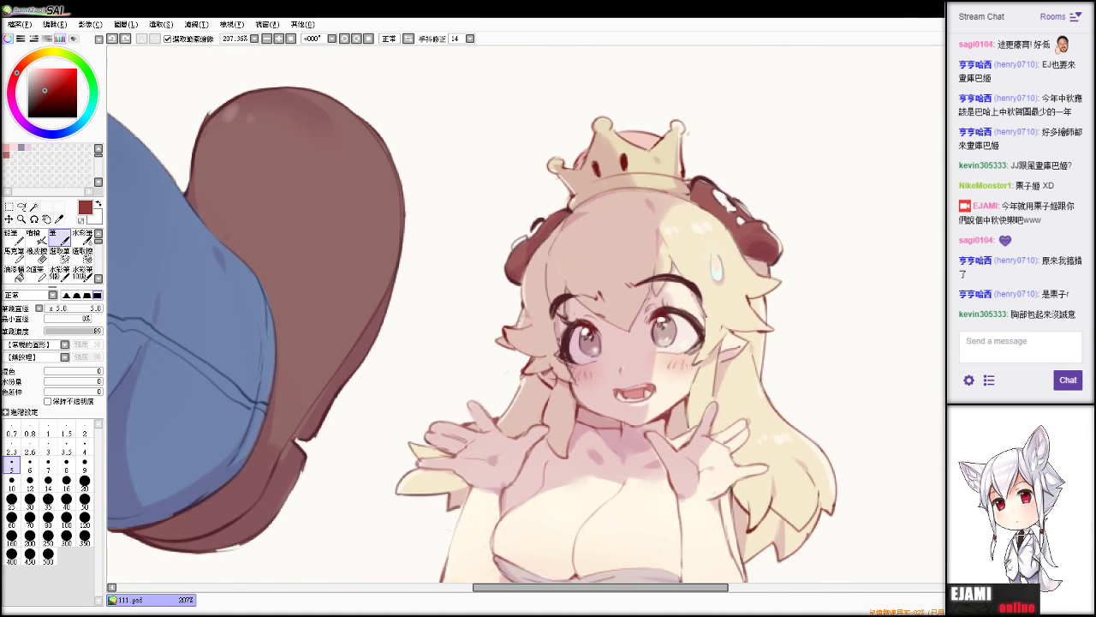
scroll(527, 315, up, 2)
scroll(527, 315, up, 5)
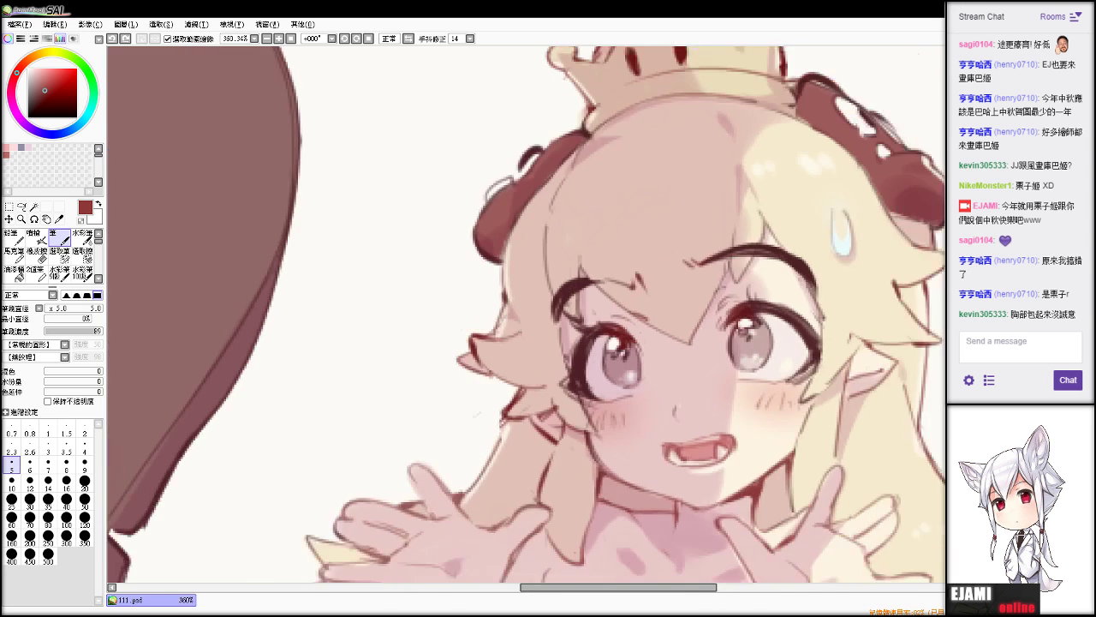
scroll(528, 314, down, 16)
scroll(528, 314, up, 8)
drag(527, 314, 451, 164)
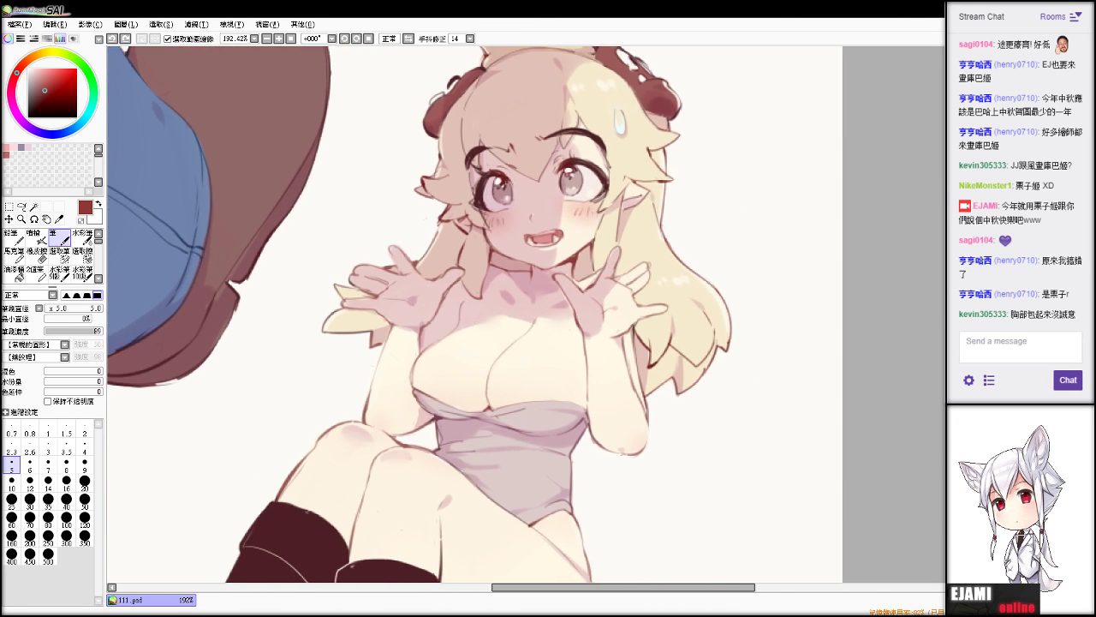
scroll(528, 314, up, 8)
scroll(528, 314, down, 11)
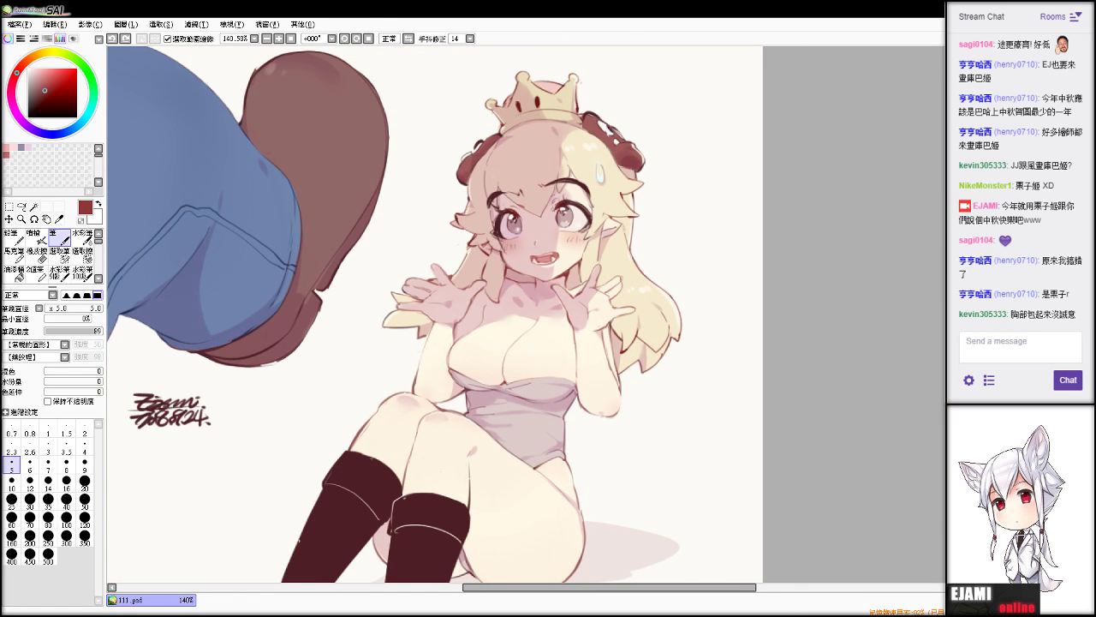
drag(527, 314, 558, 345)
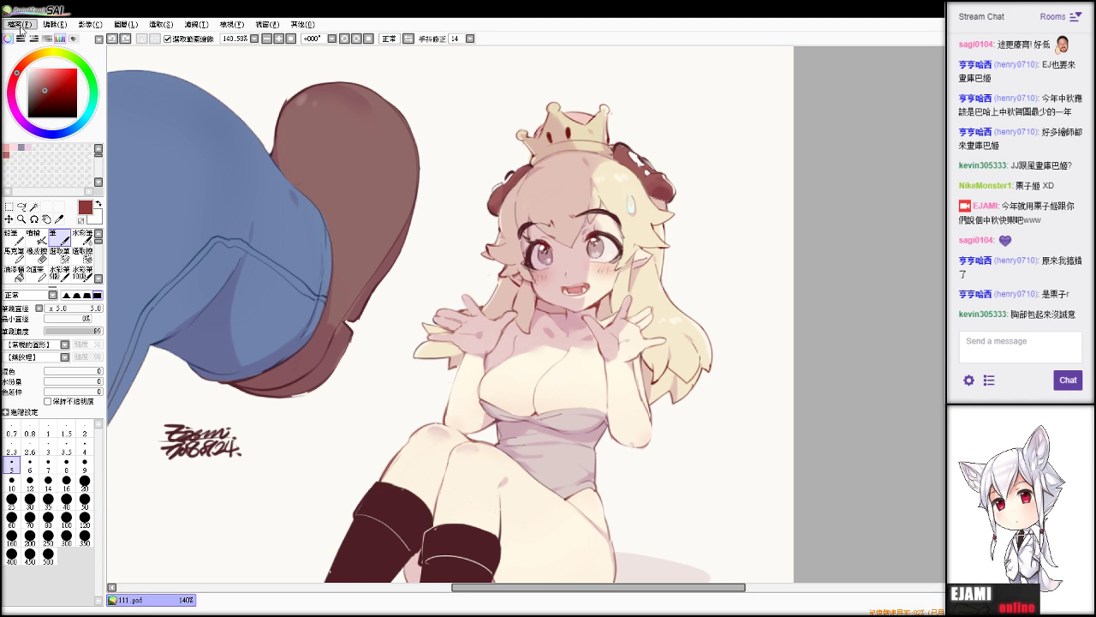
Create a new image from the screenshot on the clipboard, select the illustration area to copy it, and close that image.
click(42, 60)
scroll(278, 184, up, 4)
scroll(278, 184, down, 1)
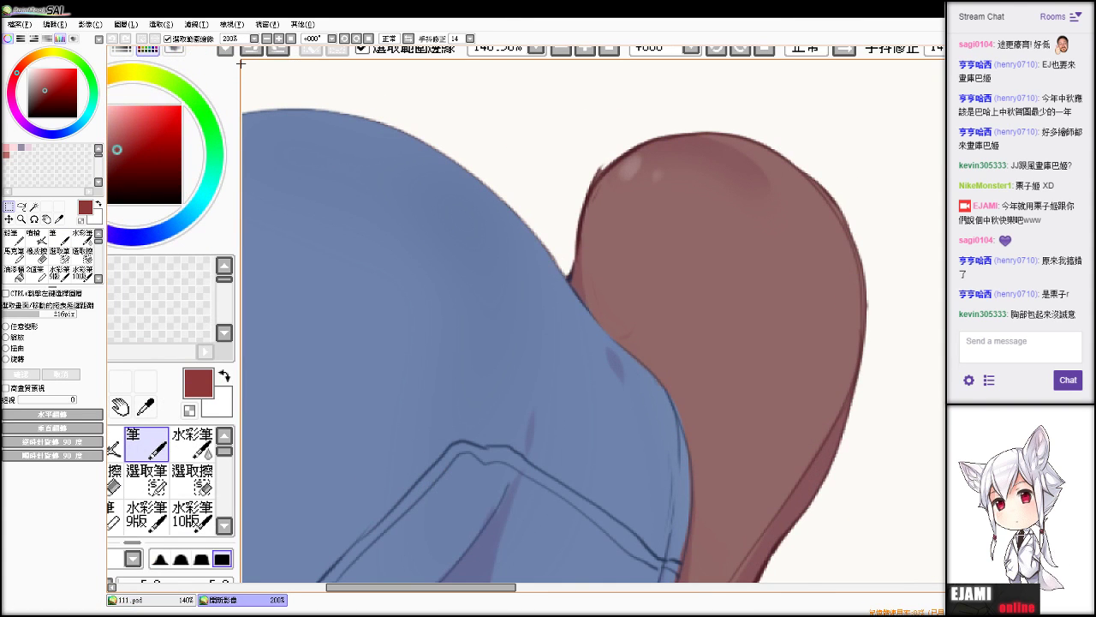
drag(243, 62, 937, 474)
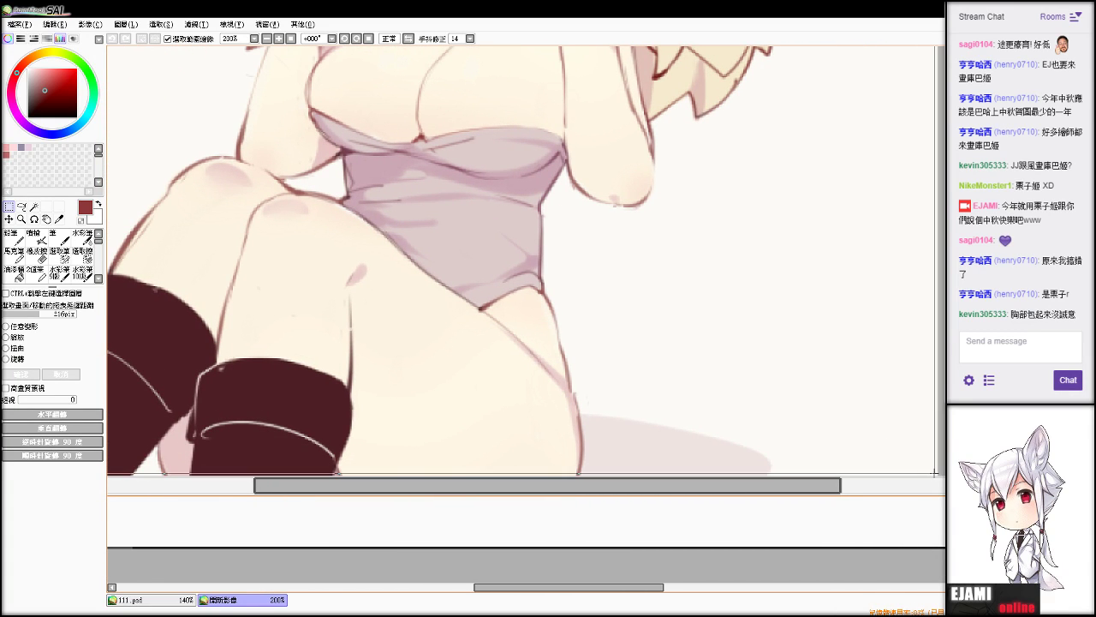
key(ctrl+z)
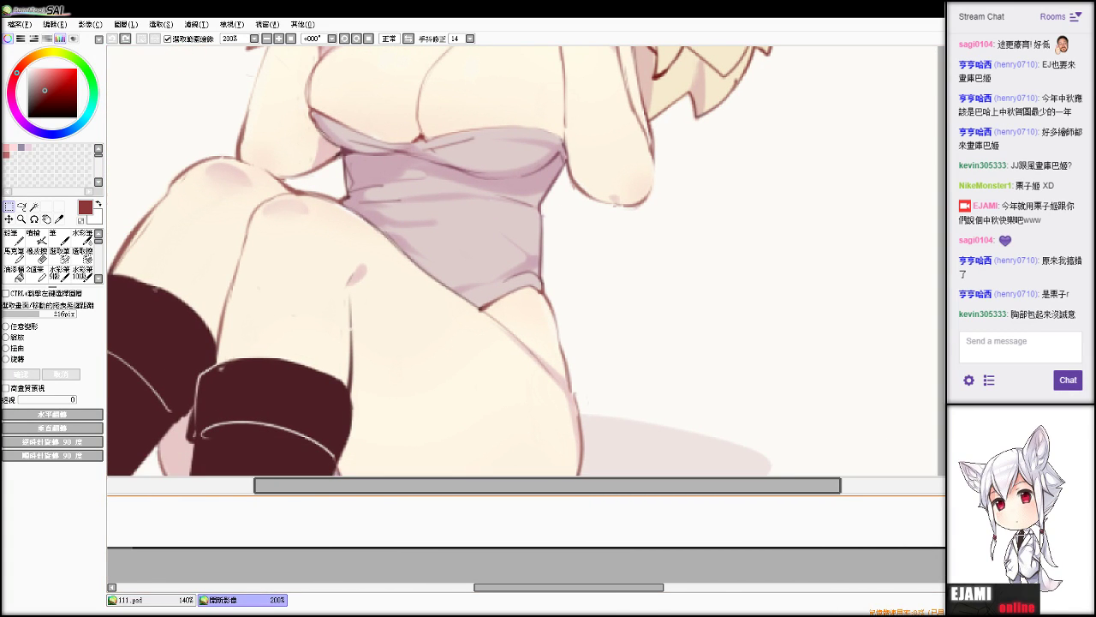
key(ctrl+w)
Create a new image from the cropped illustration on the clipboard, check it at reduced size and close it.
click(21, 25)
click(50, 60)
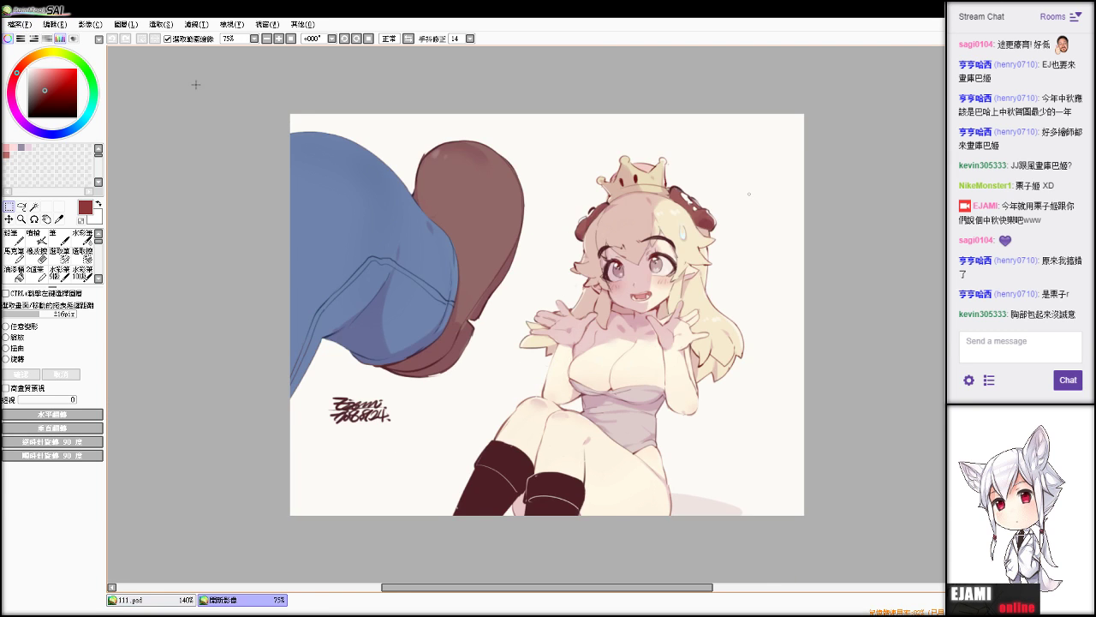
scroll(272, 106, down, 1)
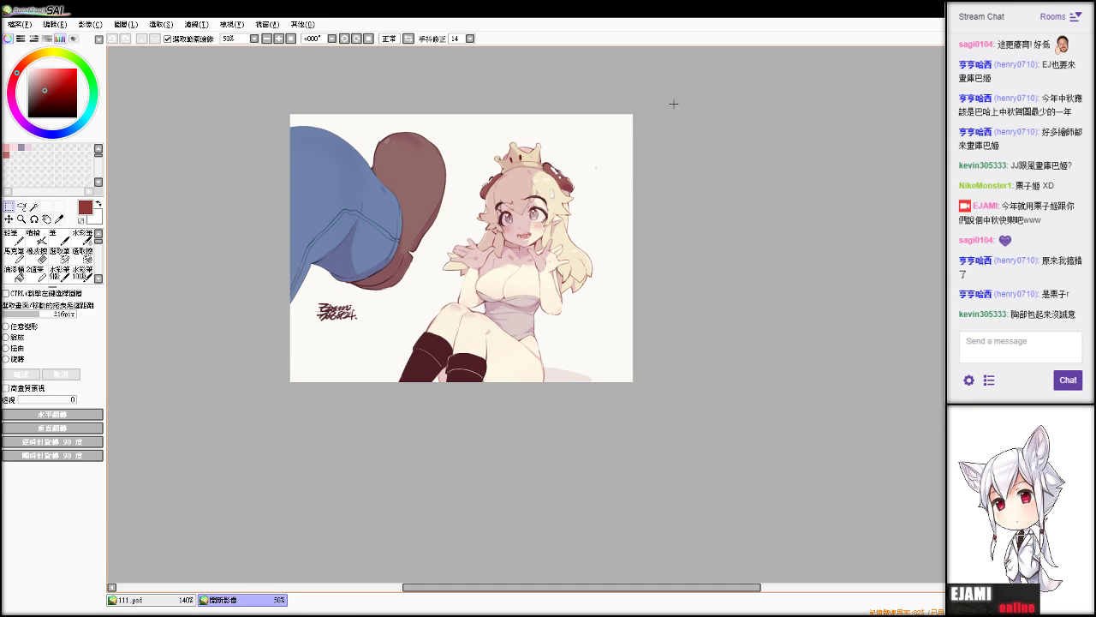
key(ctrl+w)
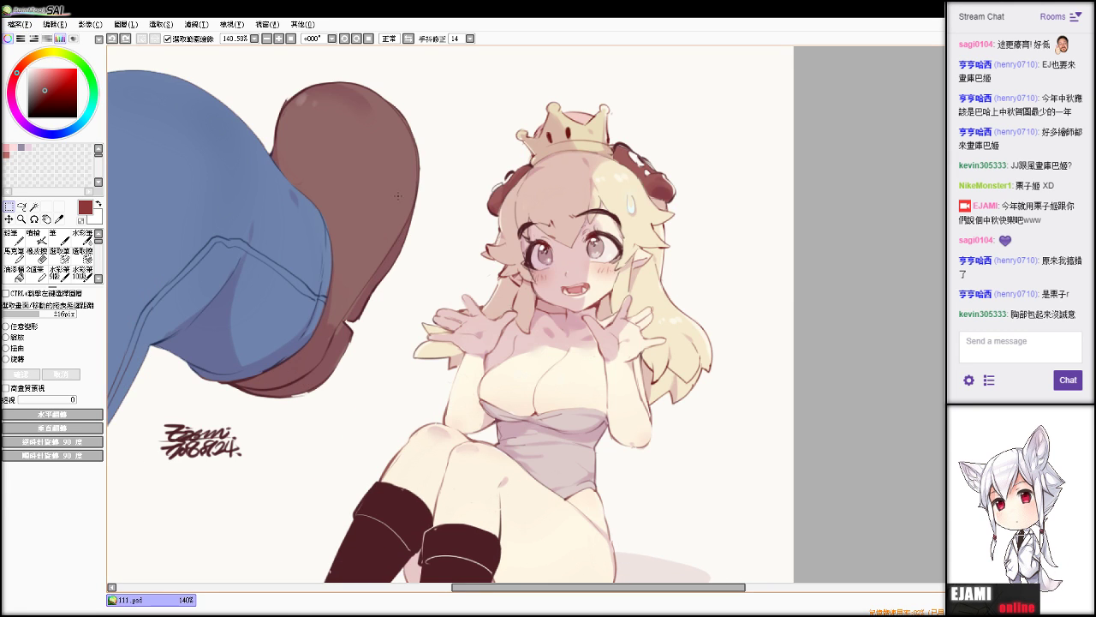
Scale the whole artwork up slightly beyond the canvas, shift it so its right edge meets the canvas edge, and apply the transformation.
key(Home)
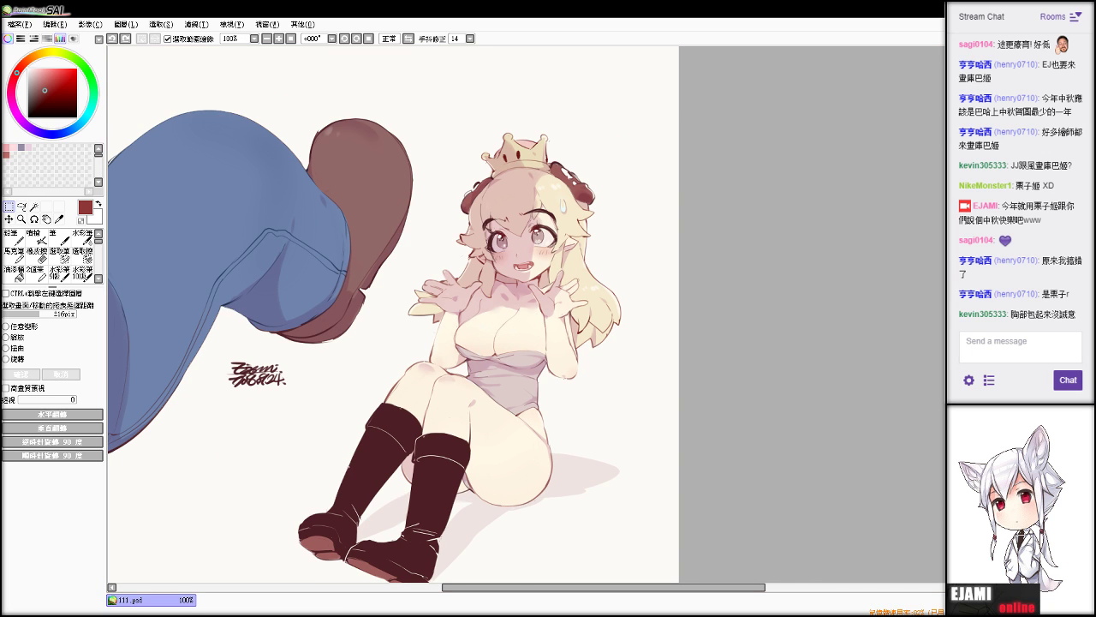
scroll(775, 82, down, 1)
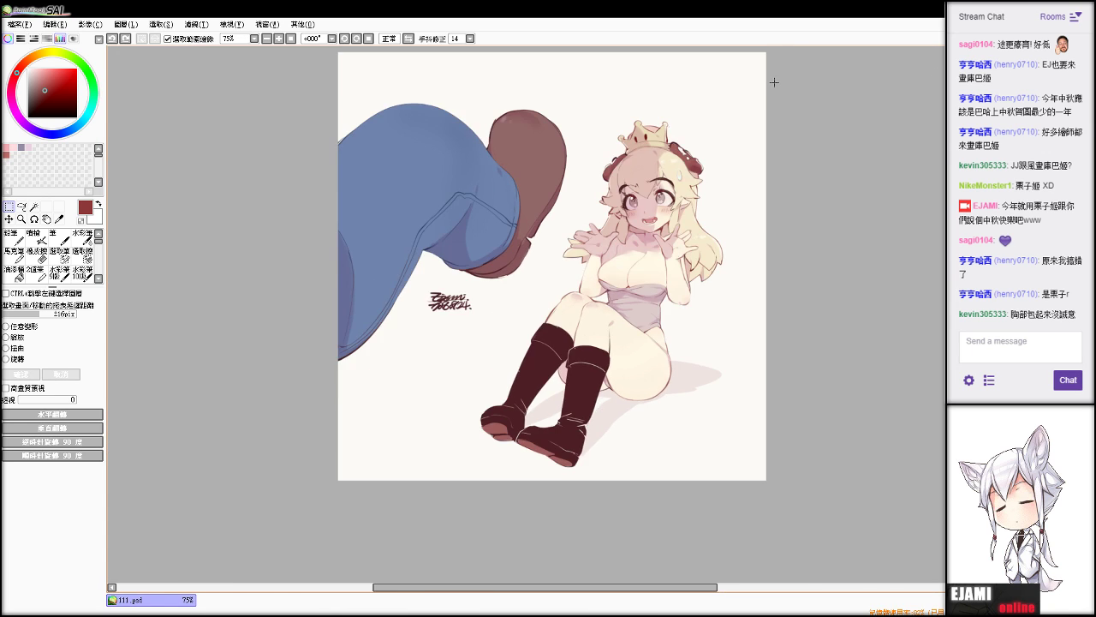
scroll(778, 83, up, 1)
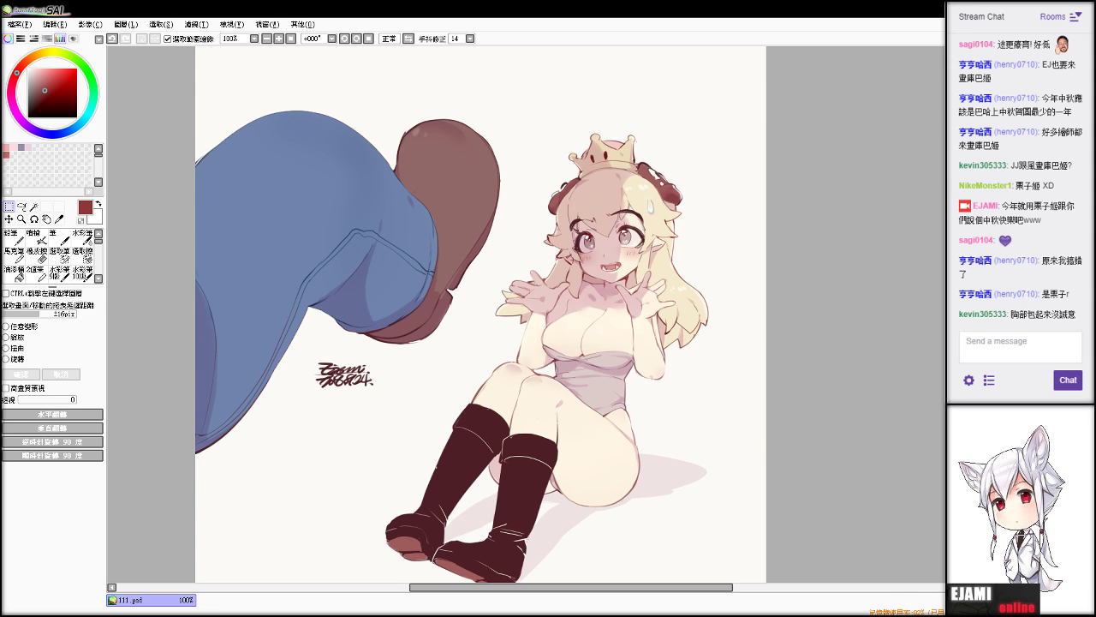
key(ctrl+a)
key(ctrl+d)
scroll(524, 198, down, 1)
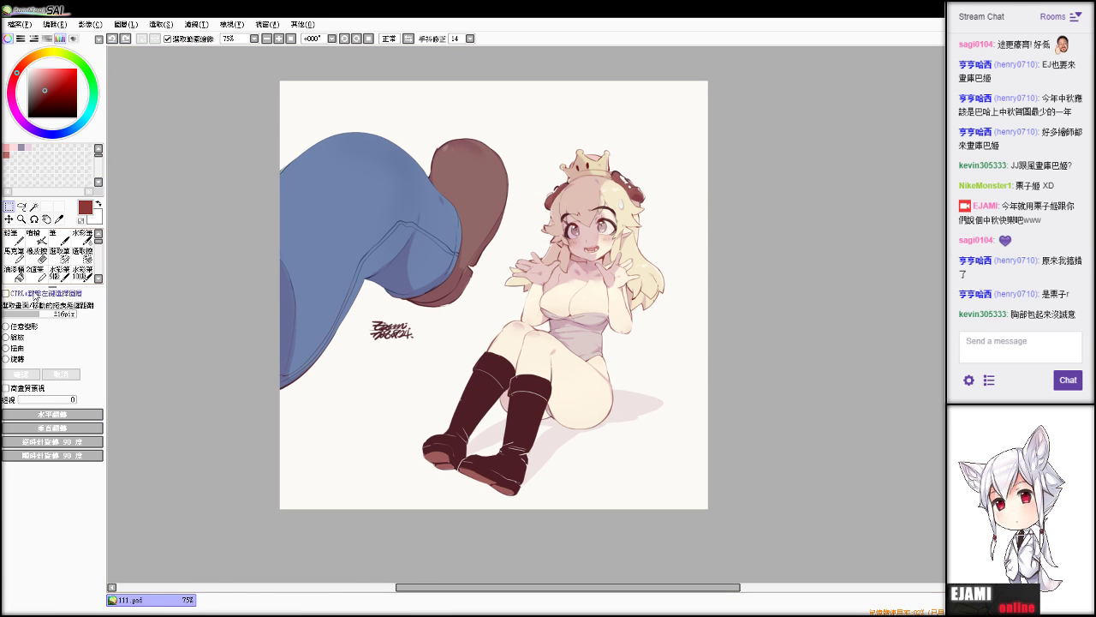
key(ctrl+t)
drag(281, 80, 265, 65)
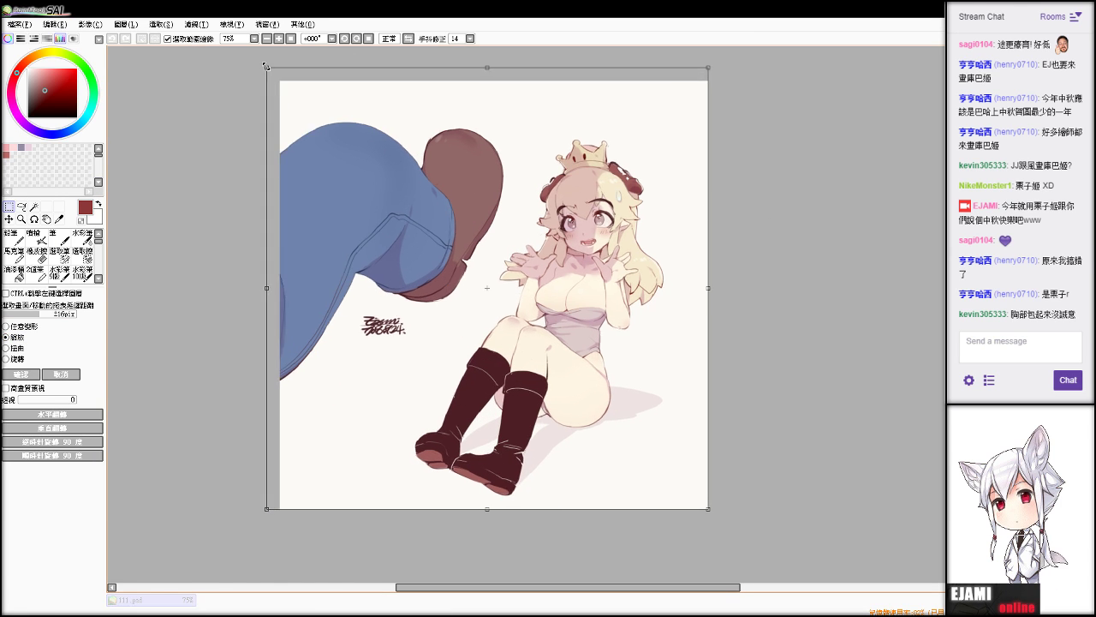
drag(709, 509, 737, 538)
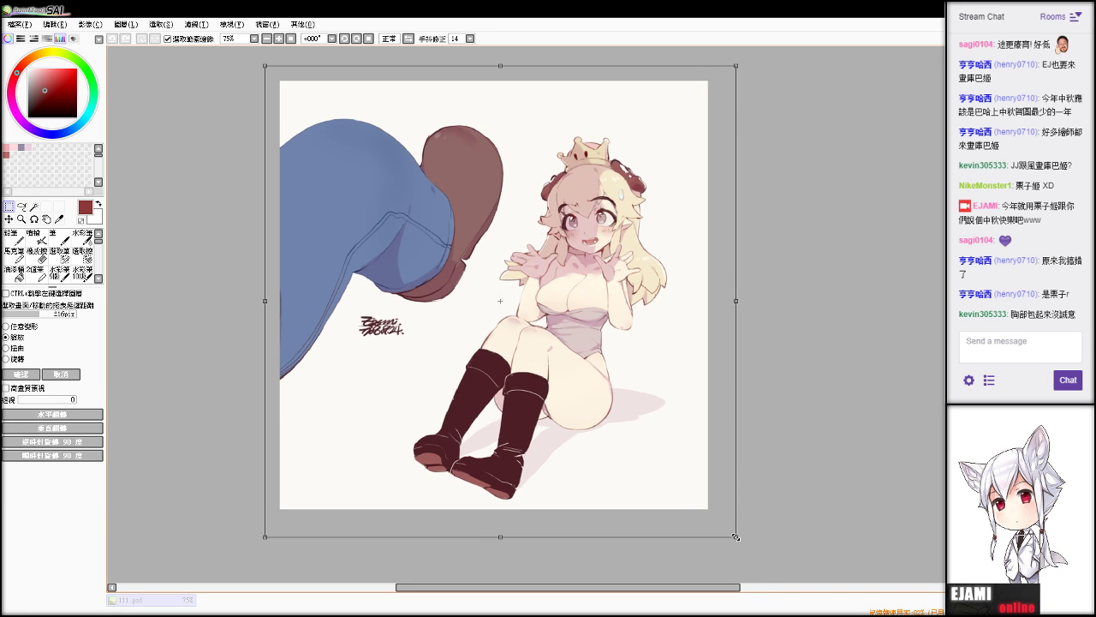
drag(707, 487, 677, 468)
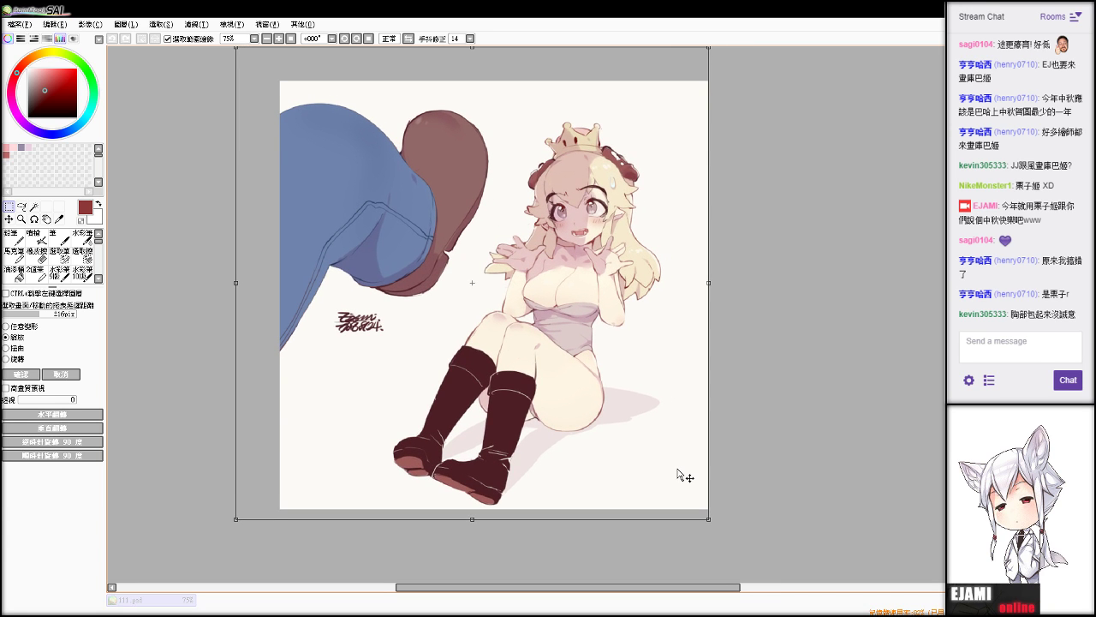
click(28, 379)
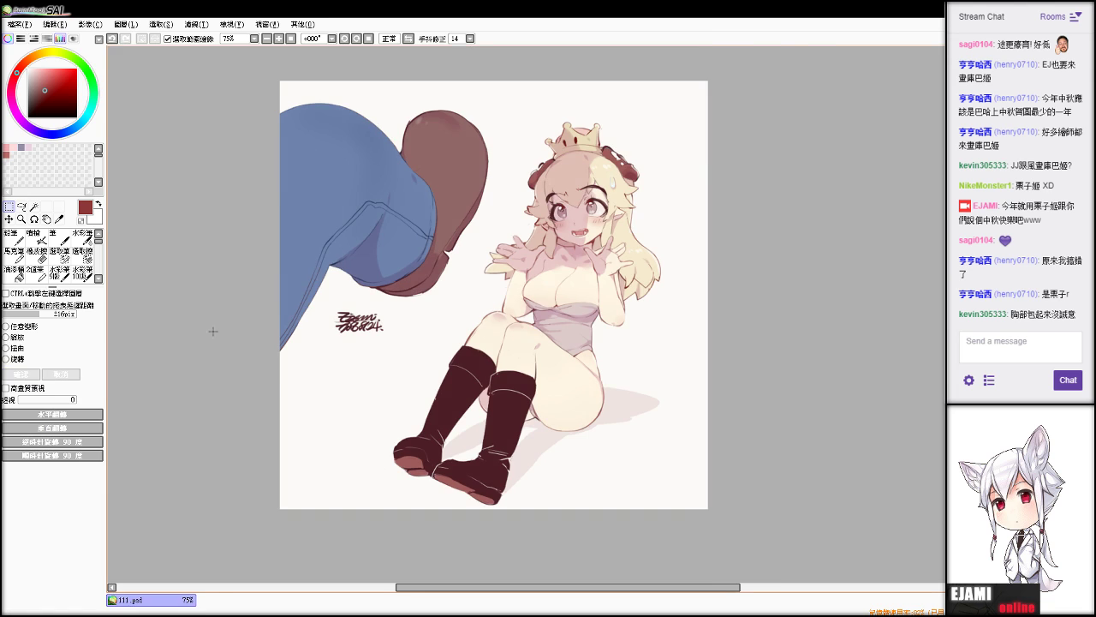
scroll(813, 245, up, 2)
scroll(754, 244, down, 1)
scroll(555, 196, down, 1)
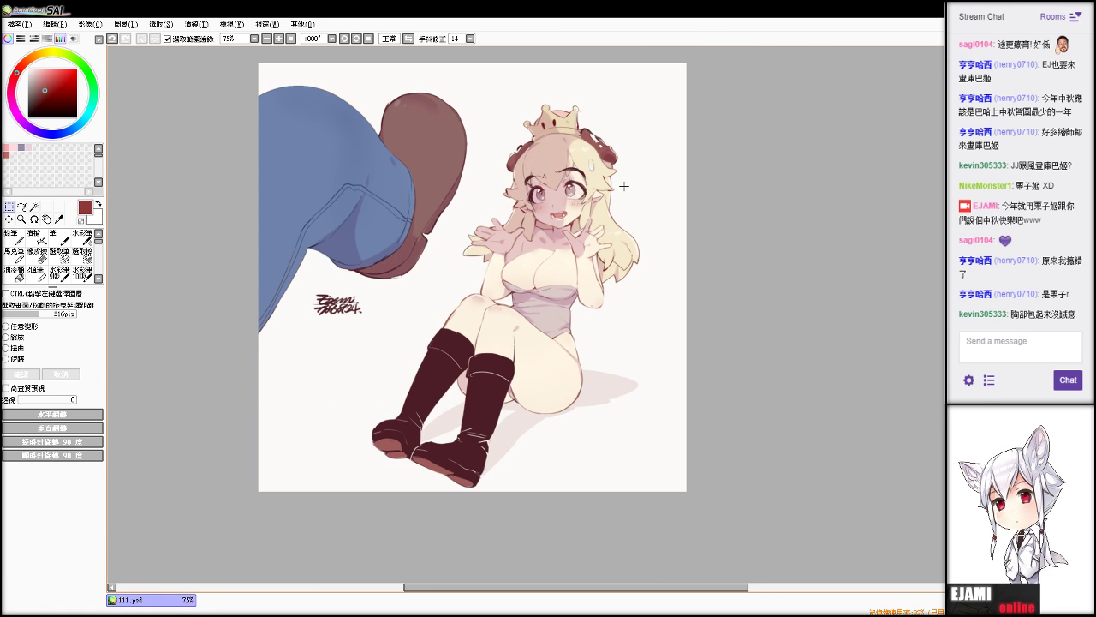
scroll(555, 131, up, 1)
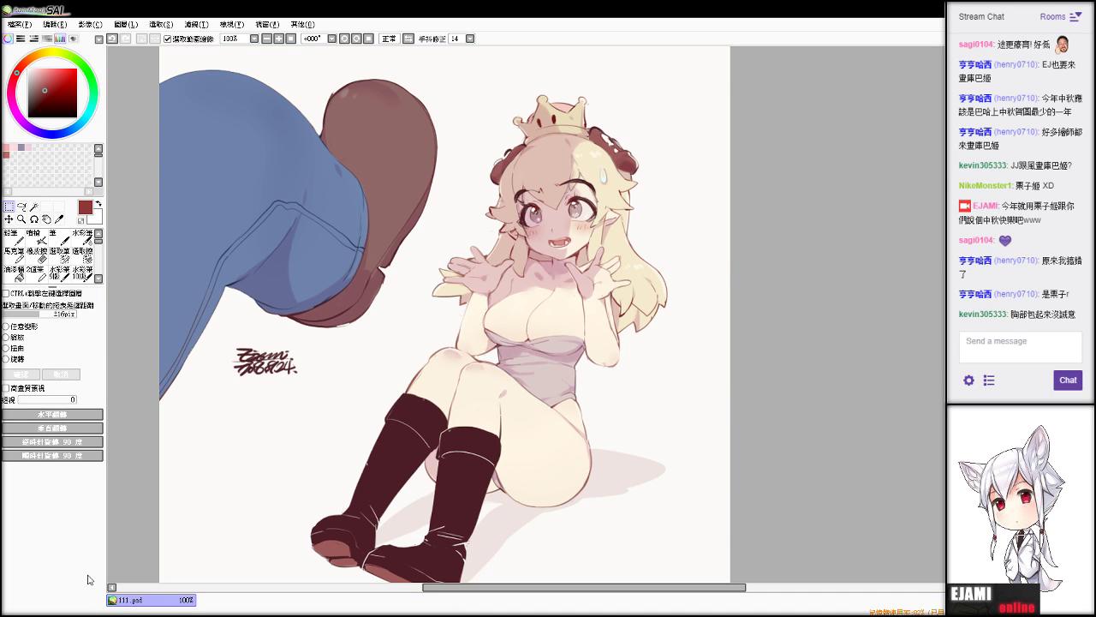
click(88, 615)
Sample the greyish brown from the signature for the brush, and try a short stroke beside the crown before undoing it.
key(alt)
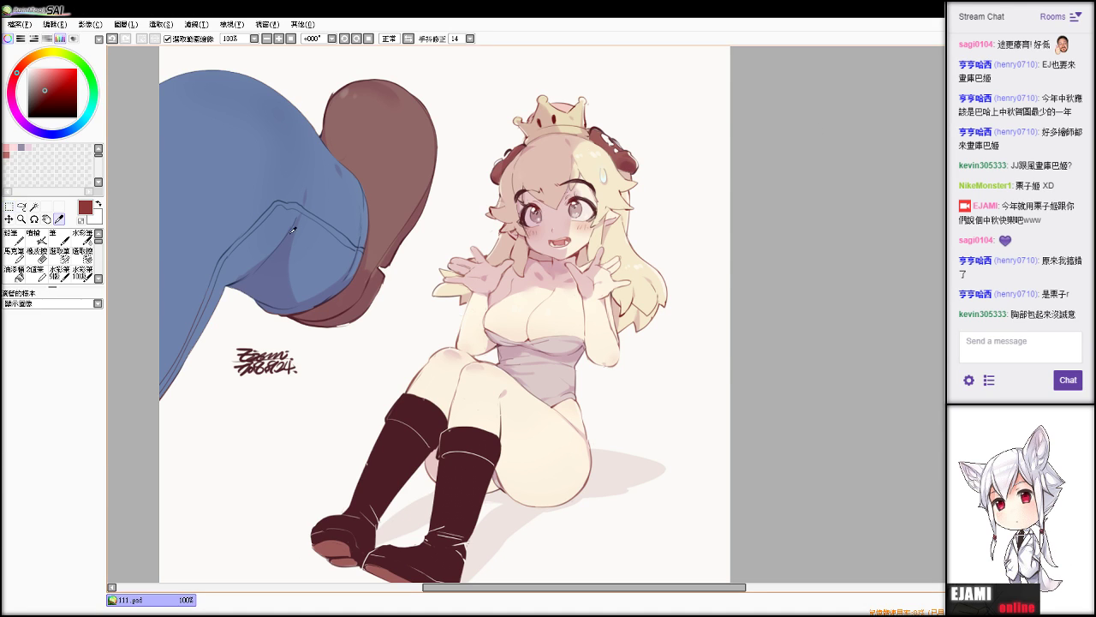
click(252, 348)
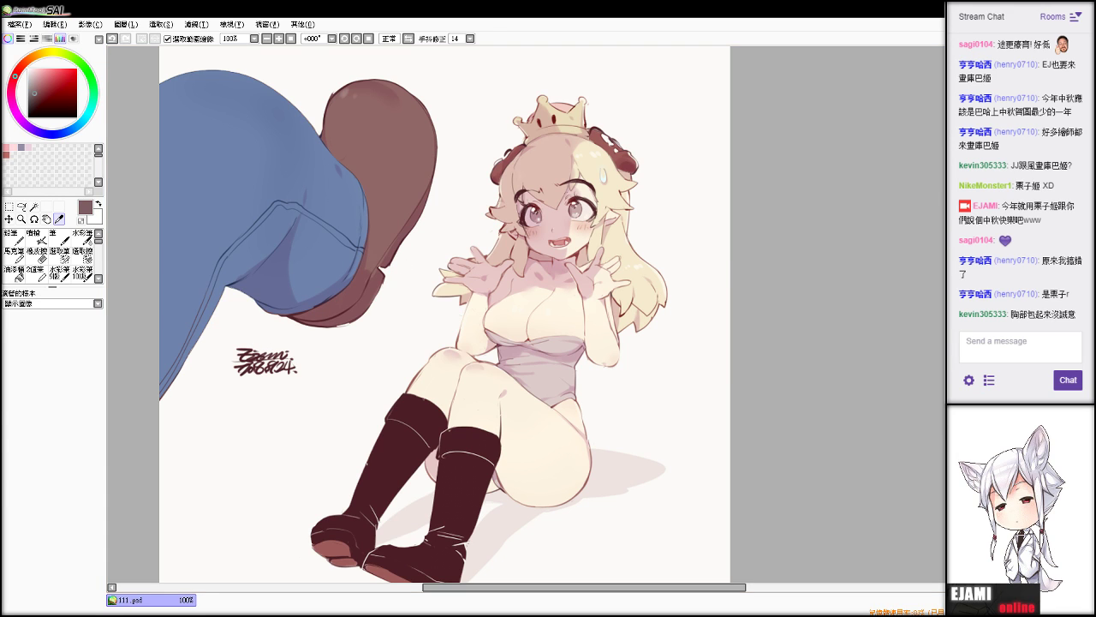
key(v)
drag(644, 90, 675, 86)
key(ctrl+z)
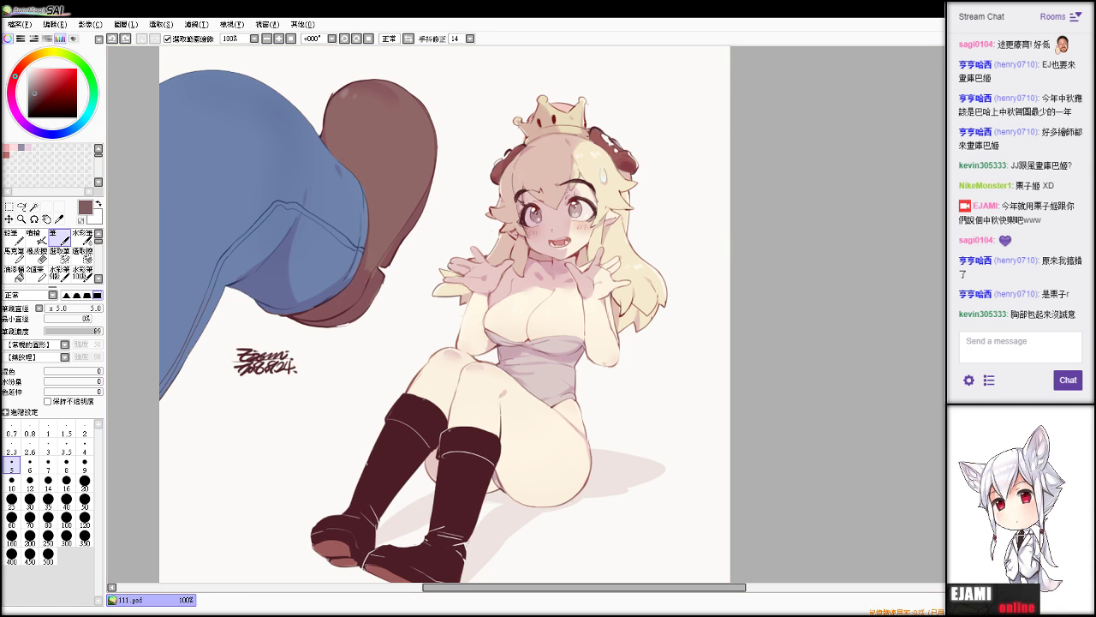
Handwrite the character ち in the blank background beside the crown, undoing the unsatisfactory strokes.
scroll(552, 319, up, 4)
drag(591, 111, 435, 554)
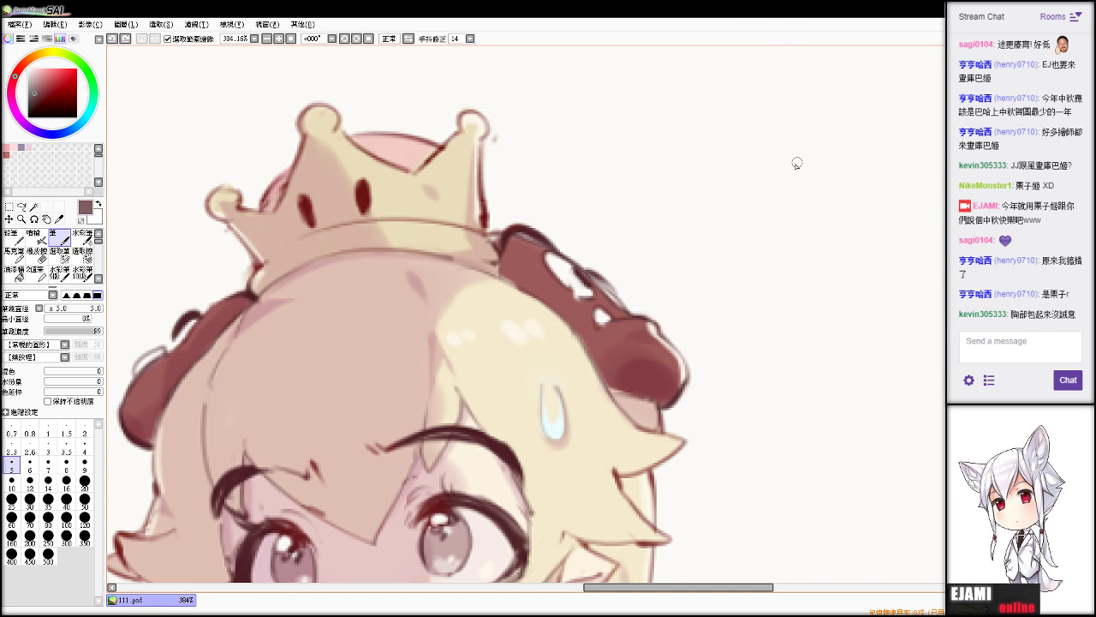
mouse_move(741, 180)
mouse_down()
mouse_move(788, 178)
mouse_move(756, 189)
mouse_move(757, 200)
mouse_move(786, 206)
mouse_move(748, 213)
mouse_up()
key(ctrl+z)
key(ctrl+z)
key(ctrl+z)
key(ctrl+z)
key(ctrl+z)
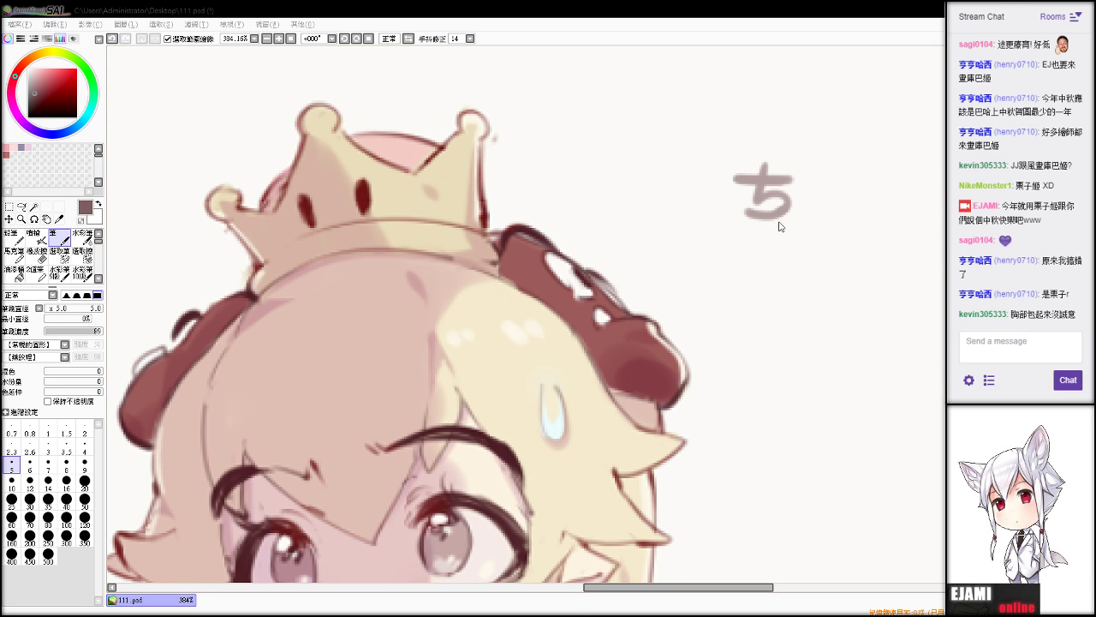
key(ctrl+z)
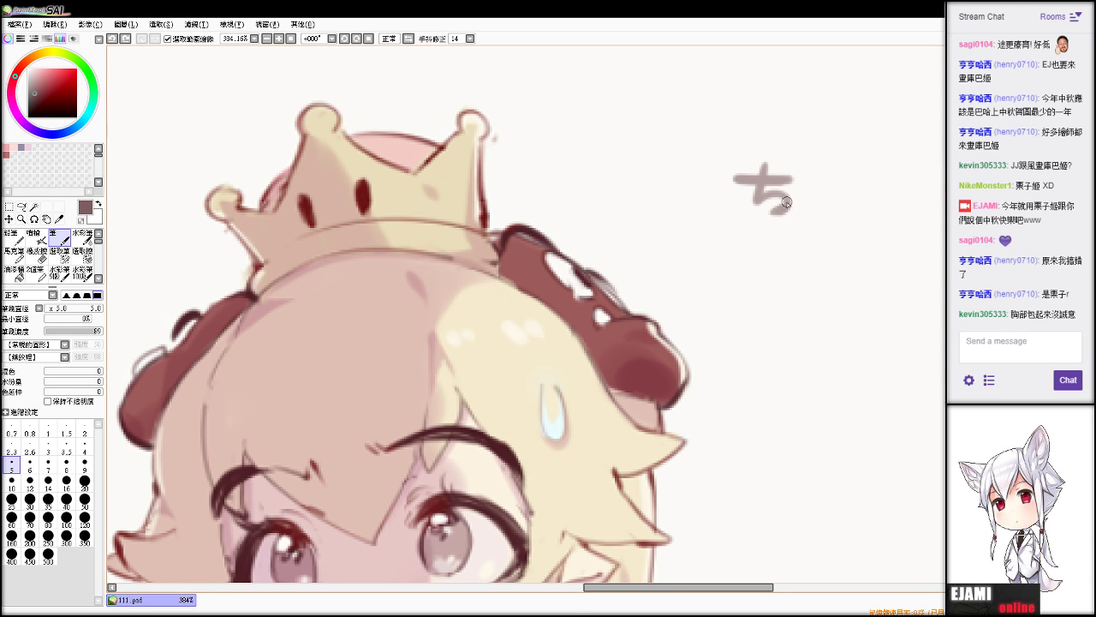
Add a small dot below the handwritten ち and place a second ち beneath it.
mouse_move(786, 202)
mouse_down()
mouse_move(764, 213)
mouse_move(761, 231)
mouse_move(787, 259)
mouse_up()
key(ctrl+z)
click(9, 207)
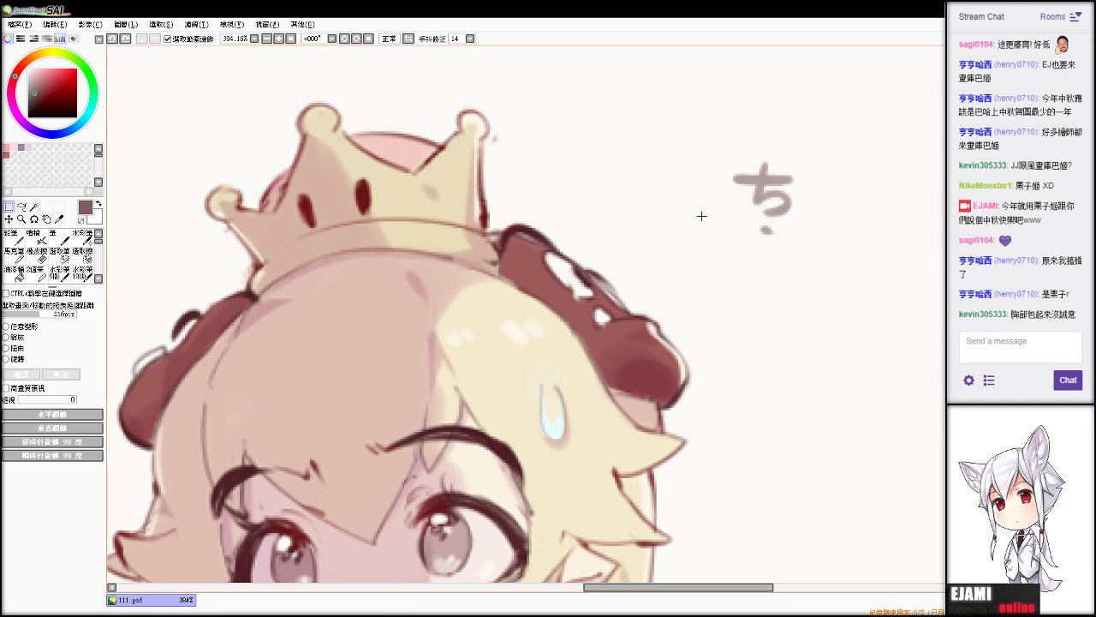
drag(677, 138, 794, 301)
key(ctrl+d)
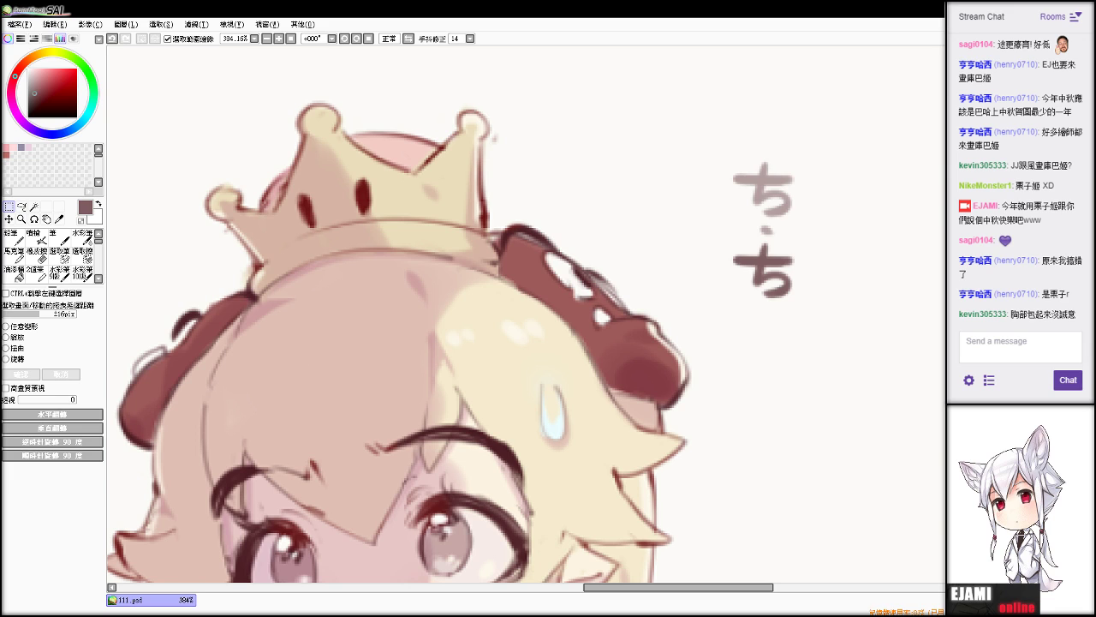
Undo the second ち placed below the dot, clear the selection and return to the brush.
key(ctrl+z)
key(ctrl+z)
key(ctrl+d)
key(b)
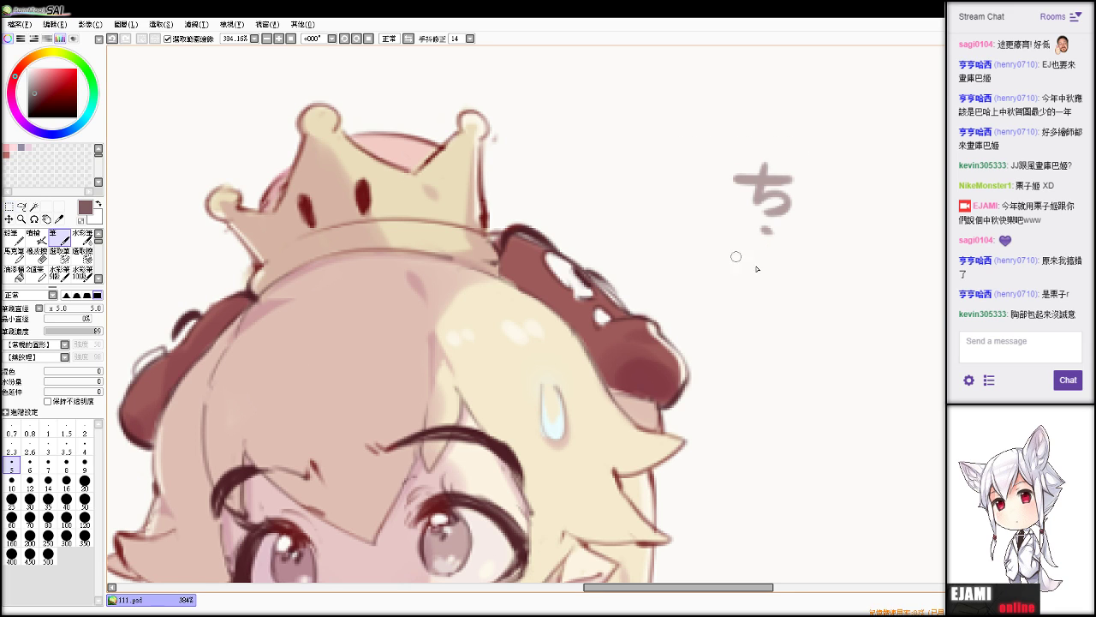
Handwrite a second ち below the dot beside the crown, undoing the unsatisfactory strokes.
mouse_move(740, 269)
mouse_down()
mouse_move(787, 262)
mouse_move(758, 282)
mouse_move(741, 267)
mouse_move(790, 265)
mouse_move(738, 269)
mouse_move(783, 263)
mouse_move(749, 266)
mouse_move(779, 262)
mouse_move(758, 285)
mouse_move(782, 293)
mouse_move(764, 257)
mouse_move(761, 287)
mouse_move(788, 279)
mouse_move(774, 295)
mouse_move(779, 281)
mouse_move(759, 250)
mouse_move(788, 278)
mouse_up()
key(ctrl+z)
key(ctrl+z)
key(ctrl+z)
key(ctrl+z)
key(ctrl+z)
key(ctrl+z)
key(ctrl+z)
key(ctrl+z)
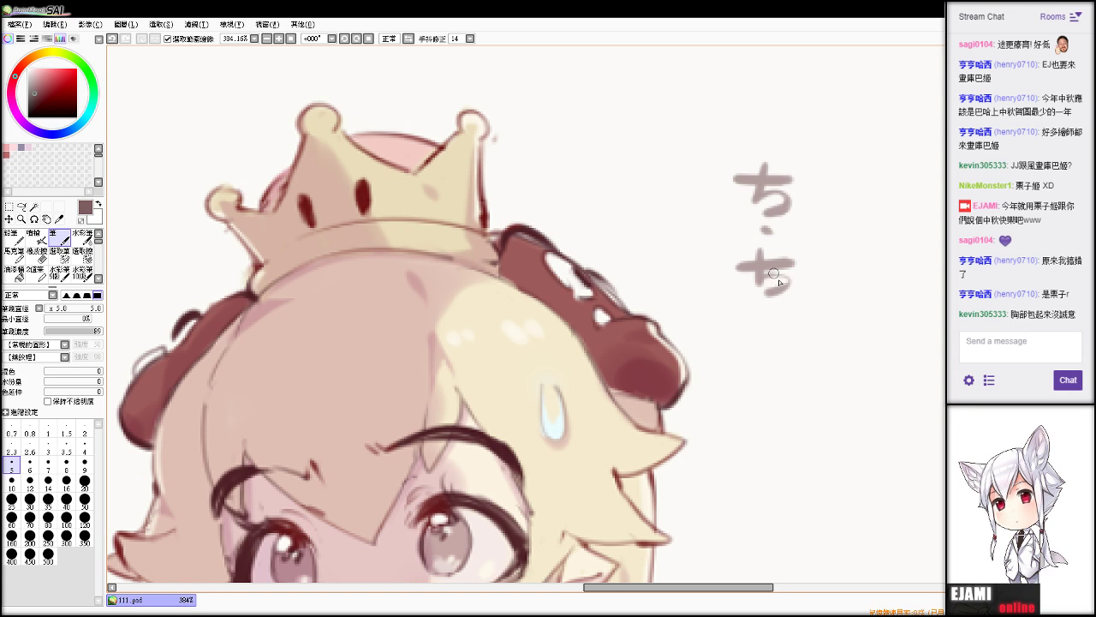
key(alt+Tab)
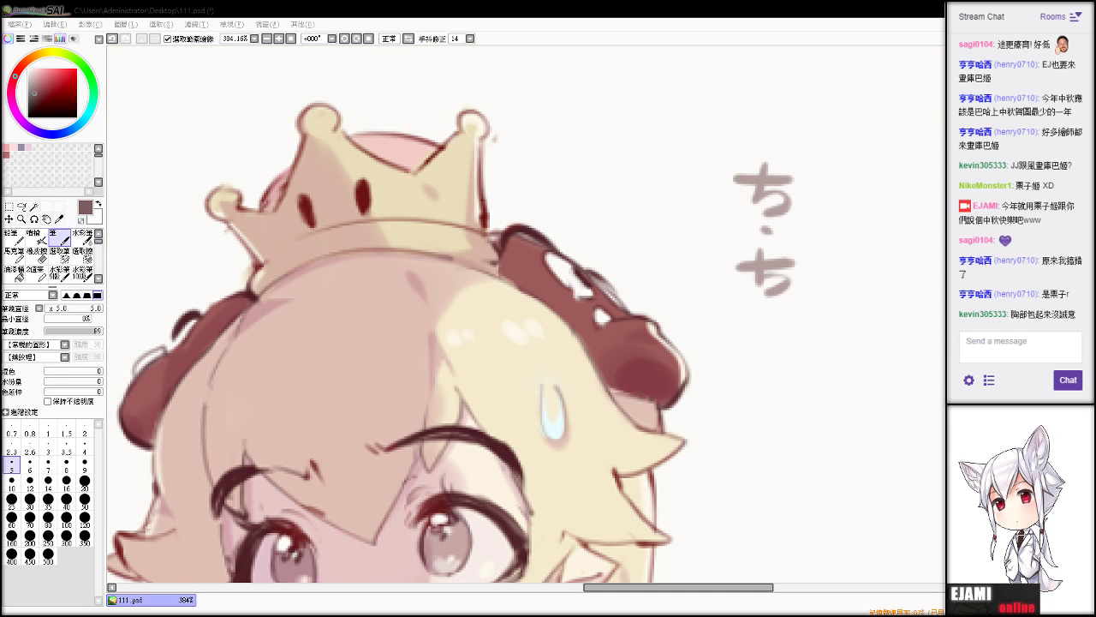
Handwrite a small ょ just below the second ち, offset slightly outward, undoing and redrawing strokes as needed.
mouse_move(781, 305)
mouse_down()
mouse_move(772, 327)
mouse_move(797, 329)
mouse_up()
key(ctrl+z)
key(ctrl+z)
key(ctrl+z)
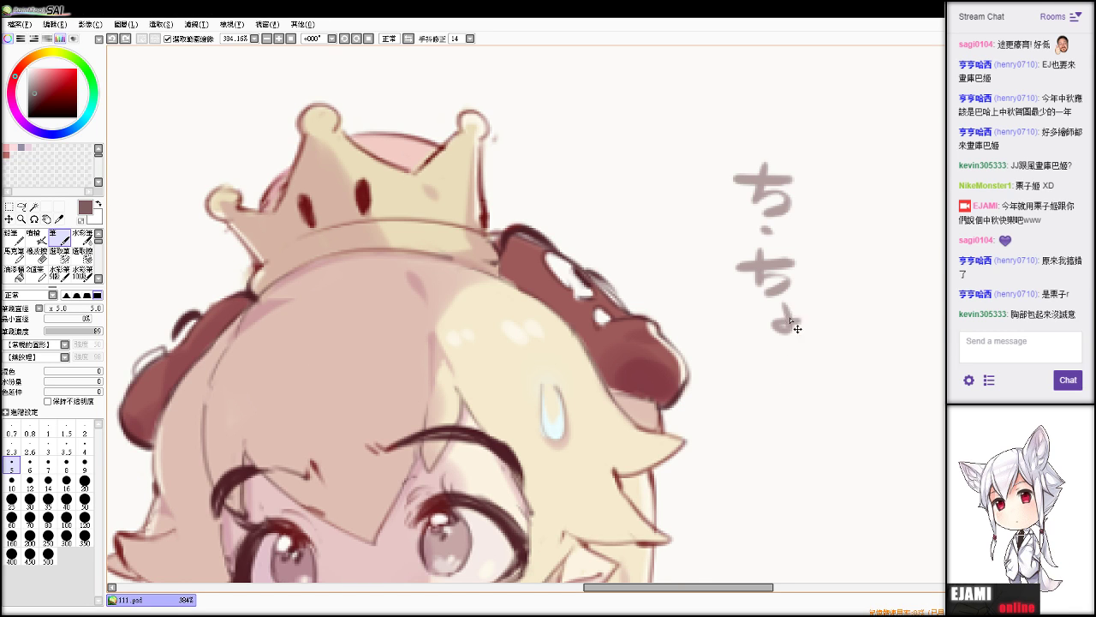
key(ctrl+z)
mouse_move(786, 306)
mouse_down()
mouse_move(783, 317)
mouse_move(797, 322)
mouse_move(798, 312)
mouse_move(782, 325)
mouse_move(801, 311)
mouse_up()
key(ctrl+z)
key(ctrl+z)
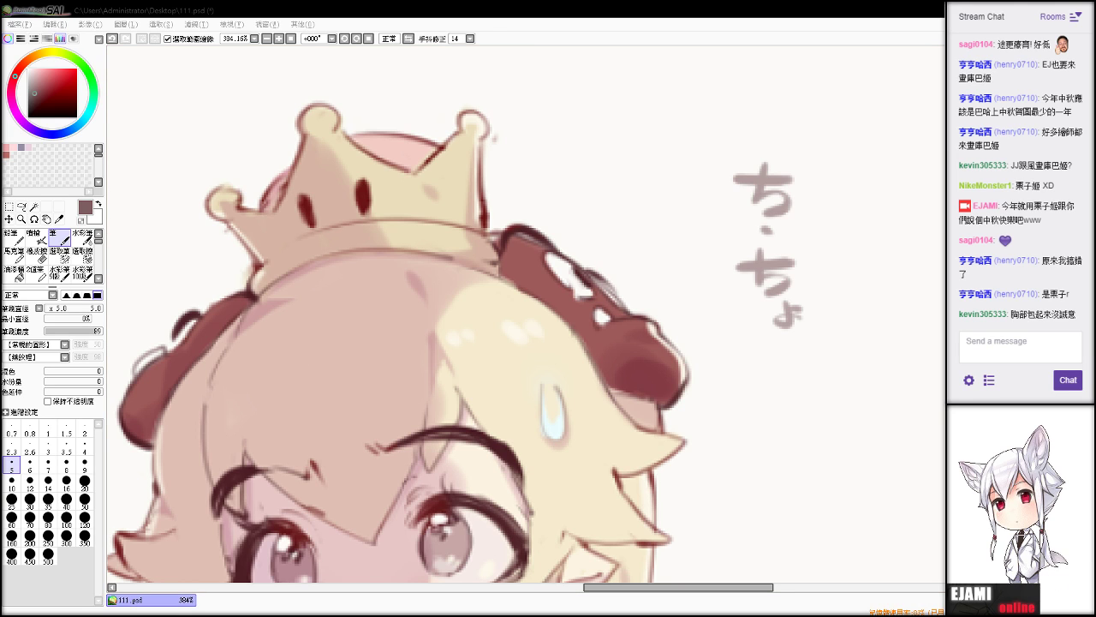
Handwrite a small っ beneath the ょ, undoing the unsatisfactory attempts.
mouse_move(778, 343)
mouse_down()
mouse_move(775, 369)
mouse_move(793, 367)
mouse_move(776, 368)
mouse_move(785, 345)
mouse_up()
key(ctrl+z)
key(ctrl+z)
key(ctrl+z)
key(ctrl+z)
key(ctrl+z)
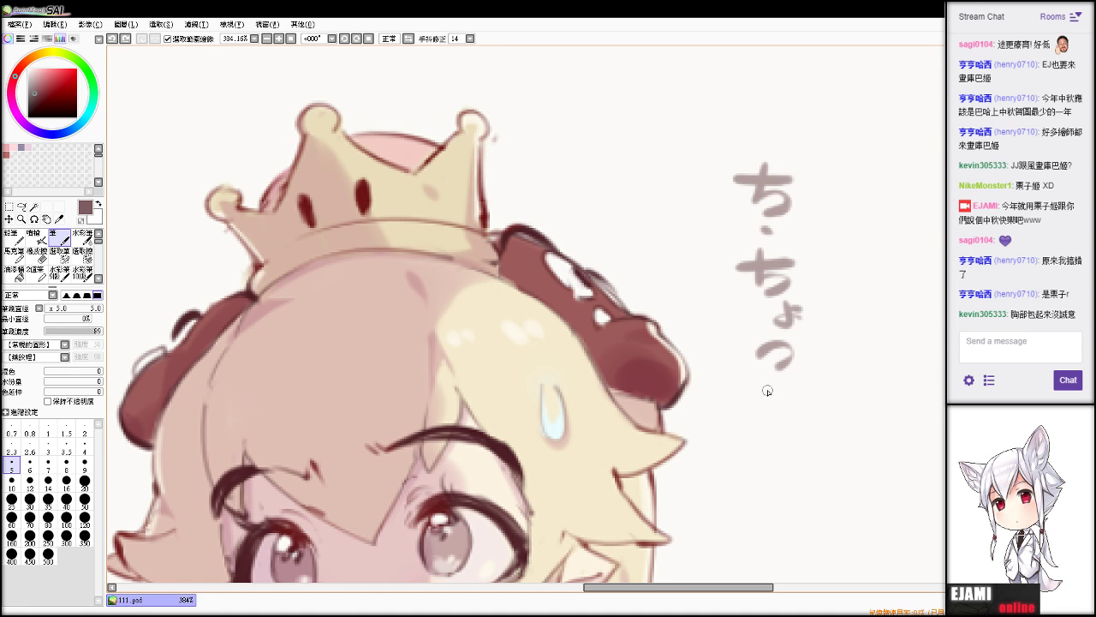
Handwrite the character と beneath the small っ, undoing and redrawing its strokes to get a cleaner shape.
drag(765, 379, 768, 404)
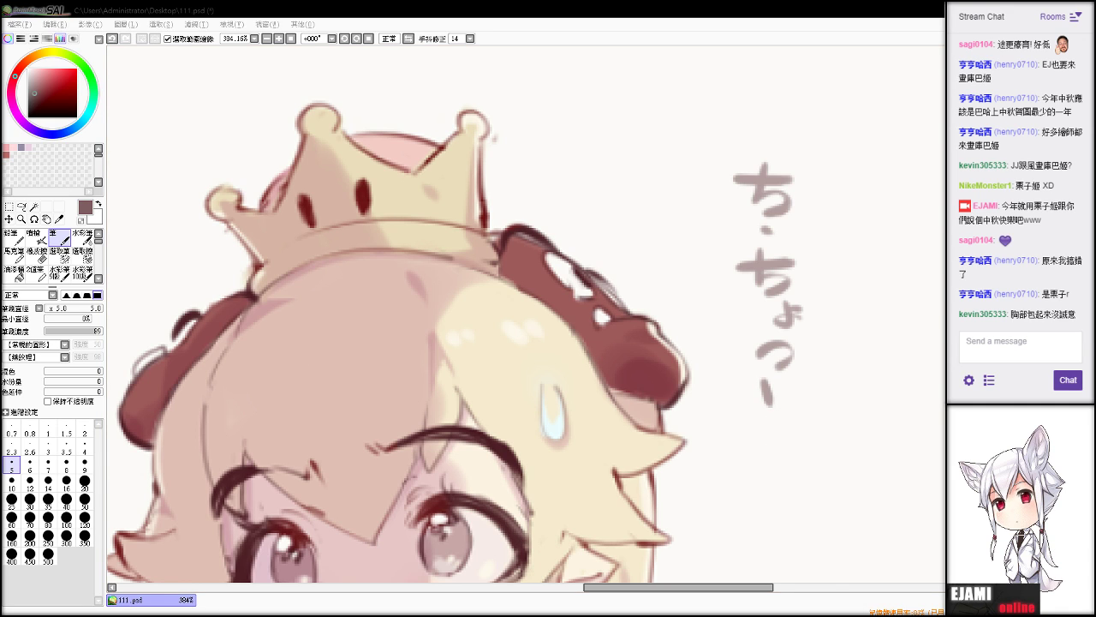
drag(783, 394, 773, 416)
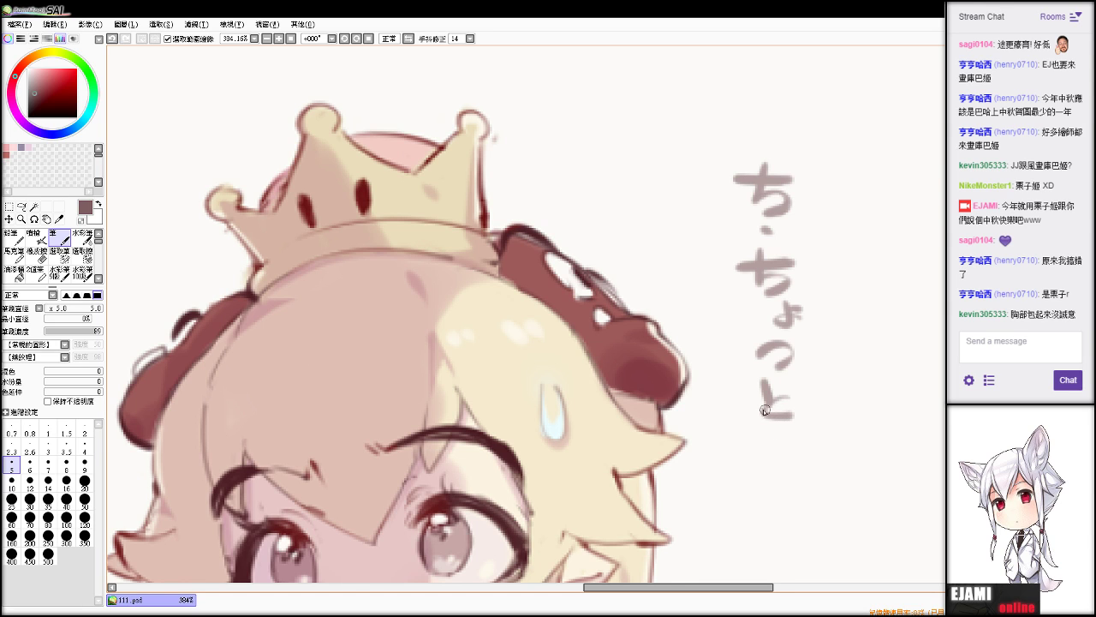
key(ctrl+z)
key(ctrl+z)
mouse_move(788, 399)
mouse_down()
mouse_move(780, 420)
mouse_move(788, 406)
mouse_up()
key(e)
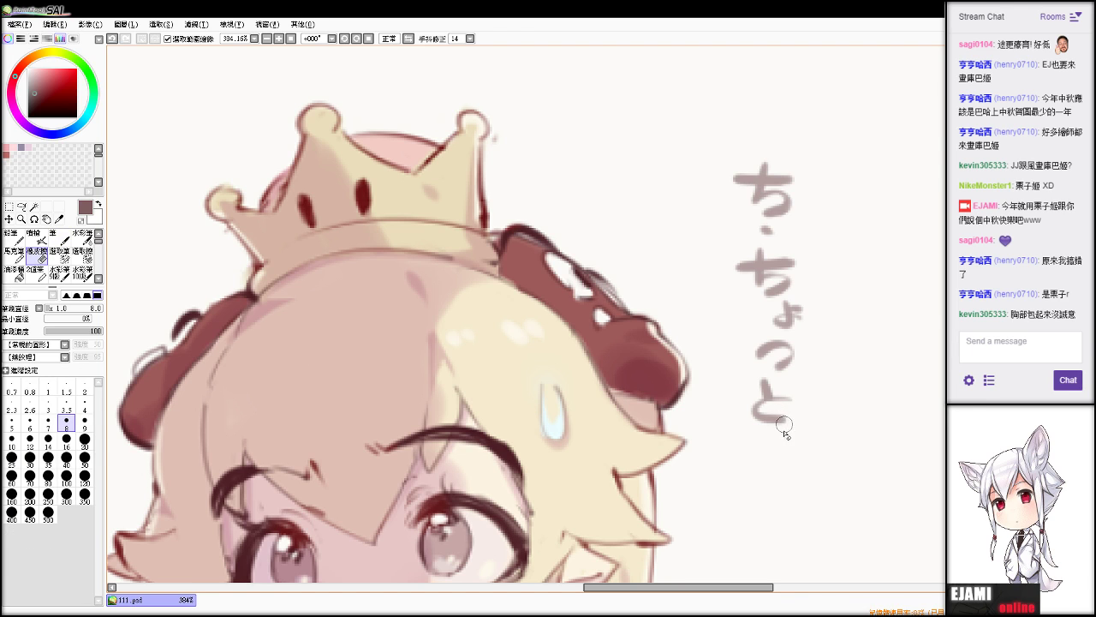
Finish the lettering with a vertical row of small dots below the と, undoing the misplaced ones.
key(b)
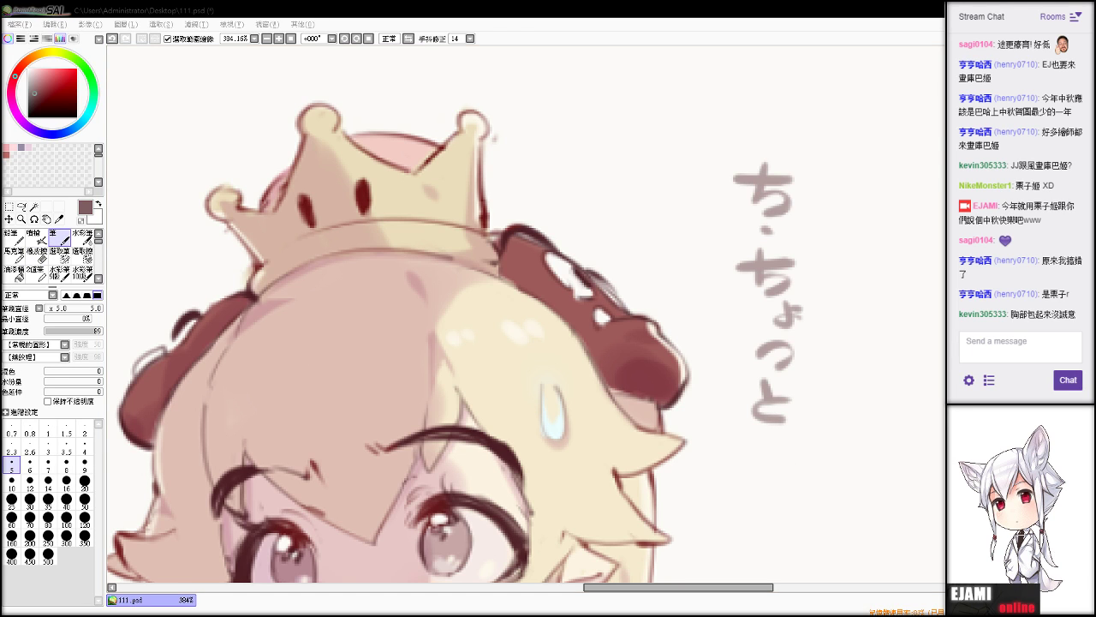
click(768, 437)
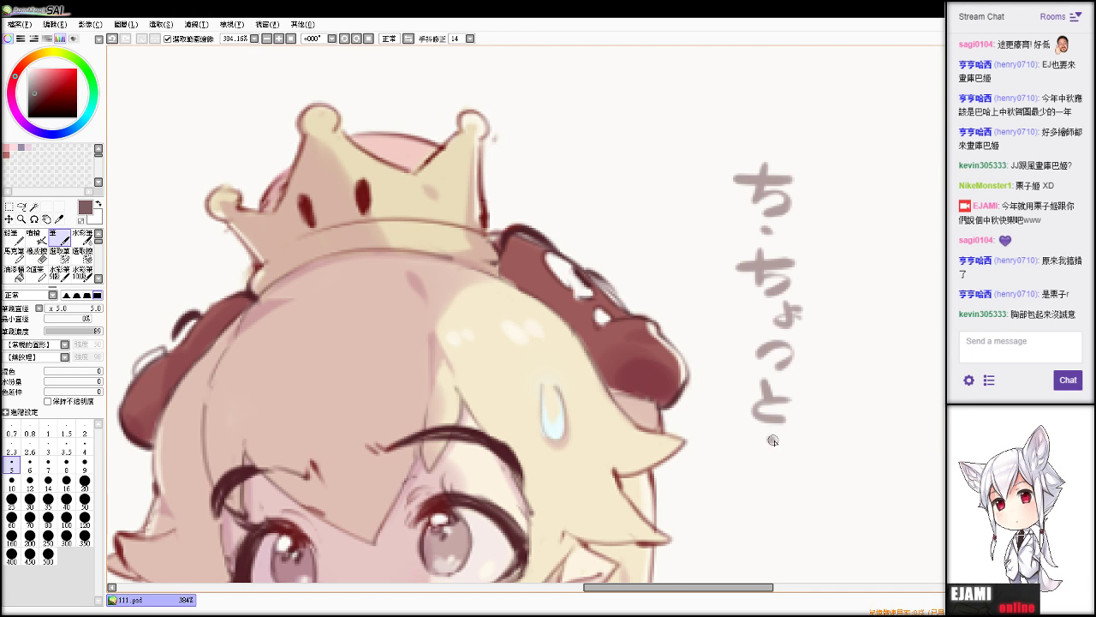
click(773, 449)
click(774, 460)
click(775, 463)
click(776, 472)
key(ctrl+z)
click(777, 474)
key(ctrl+z)
click(776, 473)
scroll(545, 314, down, 5)
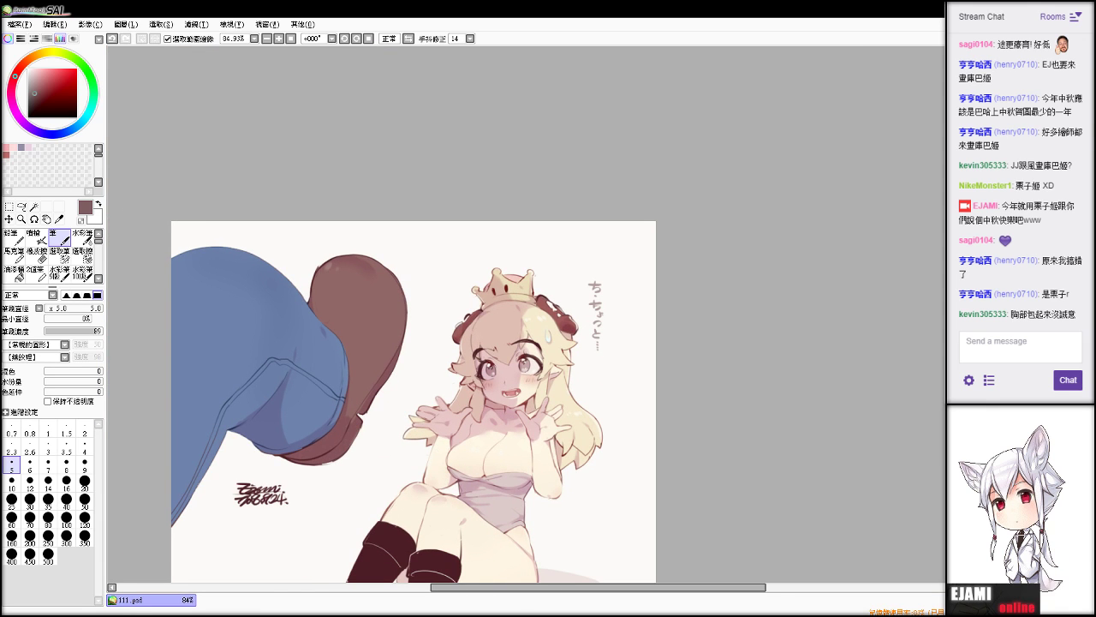
drag(411, 390, 550, 315)
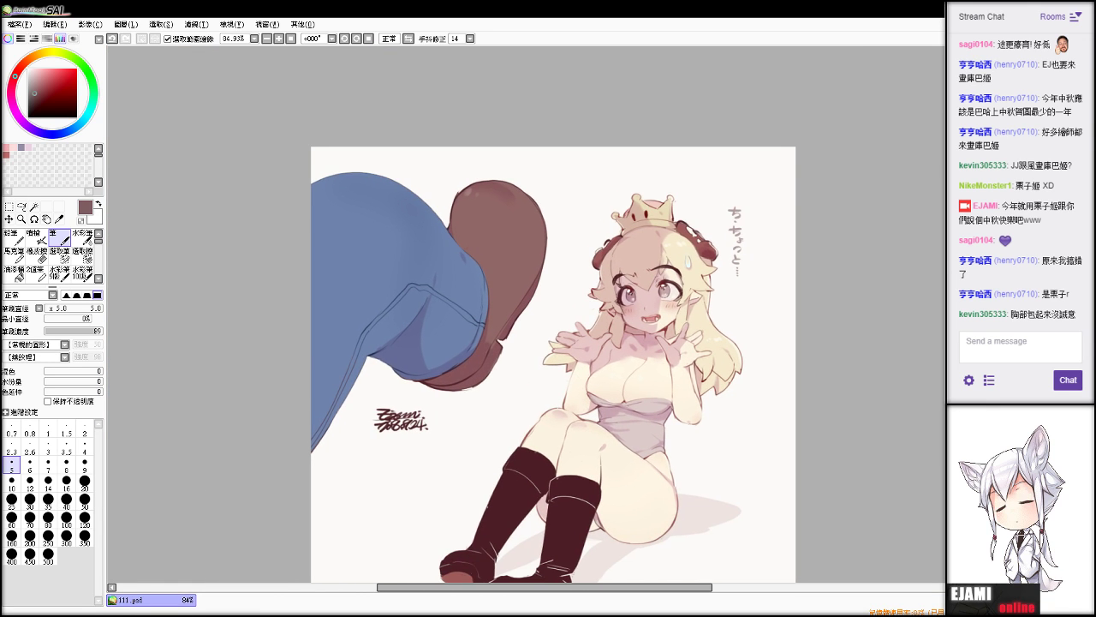
scroll(526, 315, down, 1)
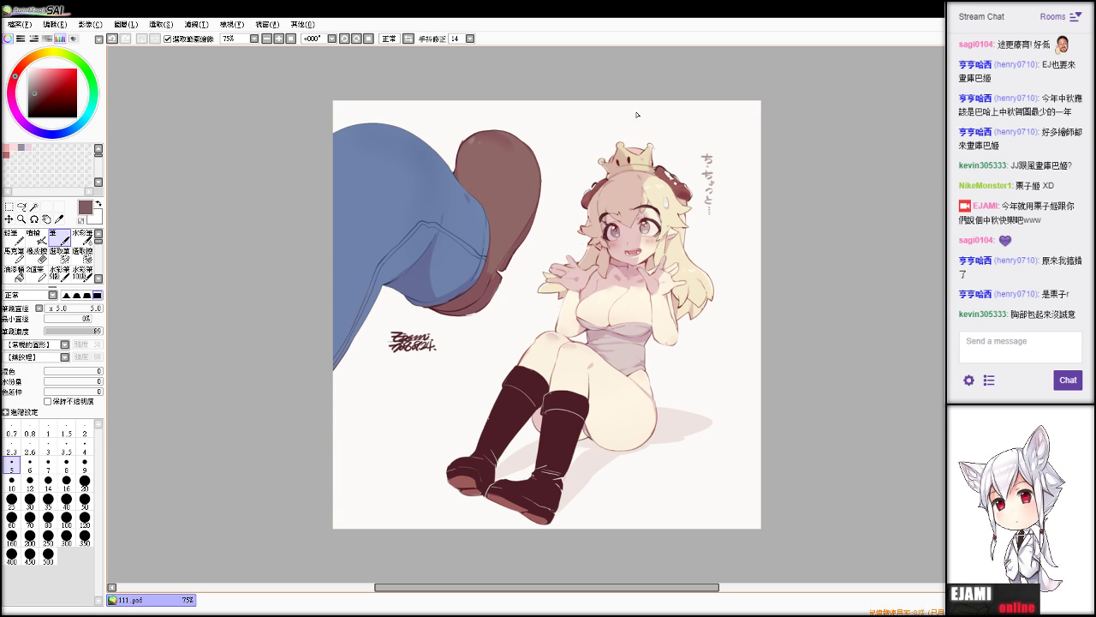
click(19, 25)
click(49, 148)
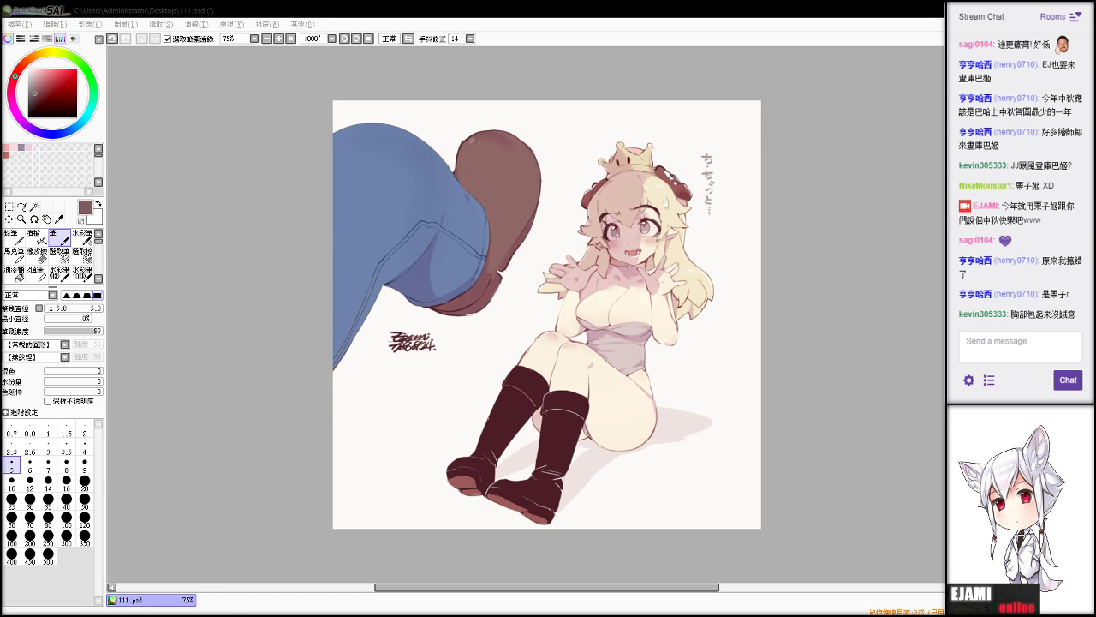
Redraw the っ in the vertical lettering as a smaller character, undoing the unsatisfactory strokes.
scroll(639, 129, up, 4)
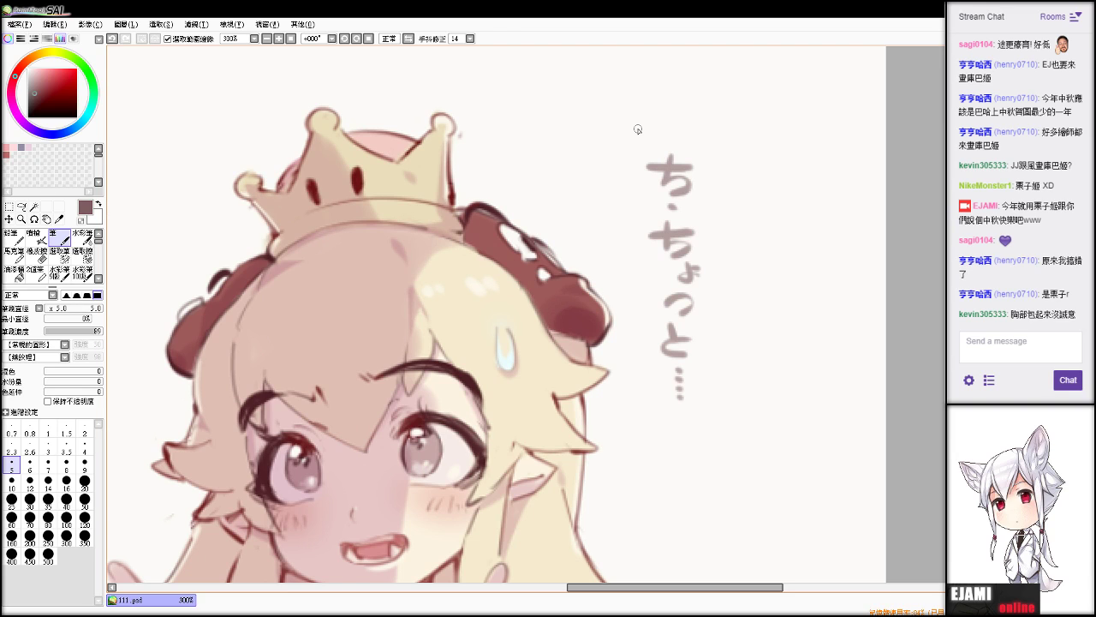
key(e)
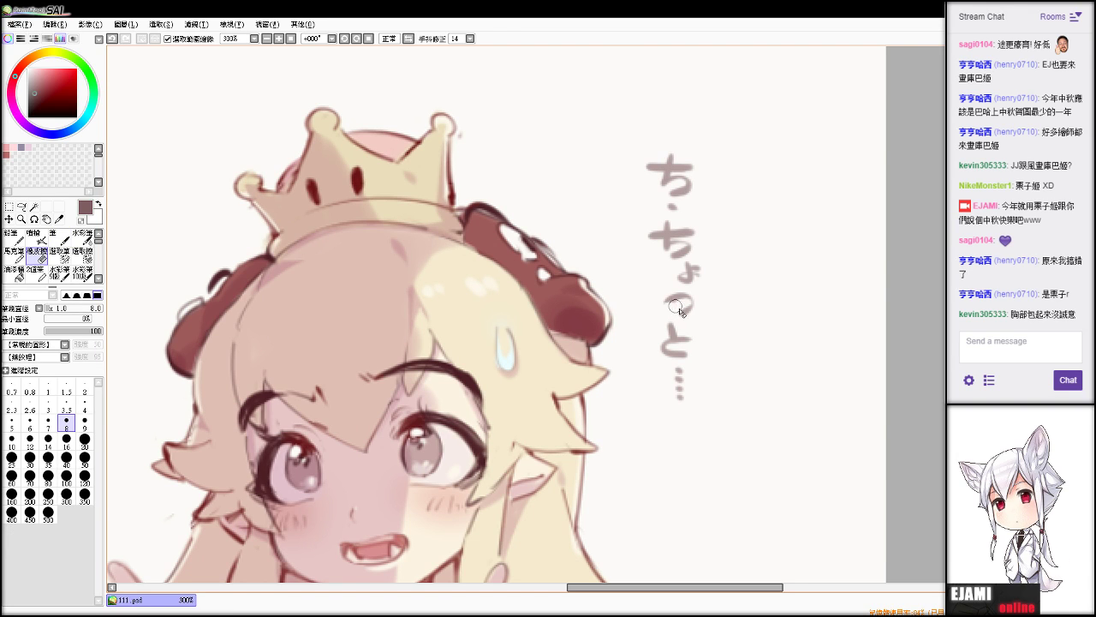
key(ctrl+z)
mouse_move(666, 306)
mouse_down()
mouse_move(682, 301)
mouse_move(684, 311)
mouse_move(691, 300)
mouse_move(683, 308)
mouse_up()
key(n)
key(ctrl+z)
key(ctrl+z)
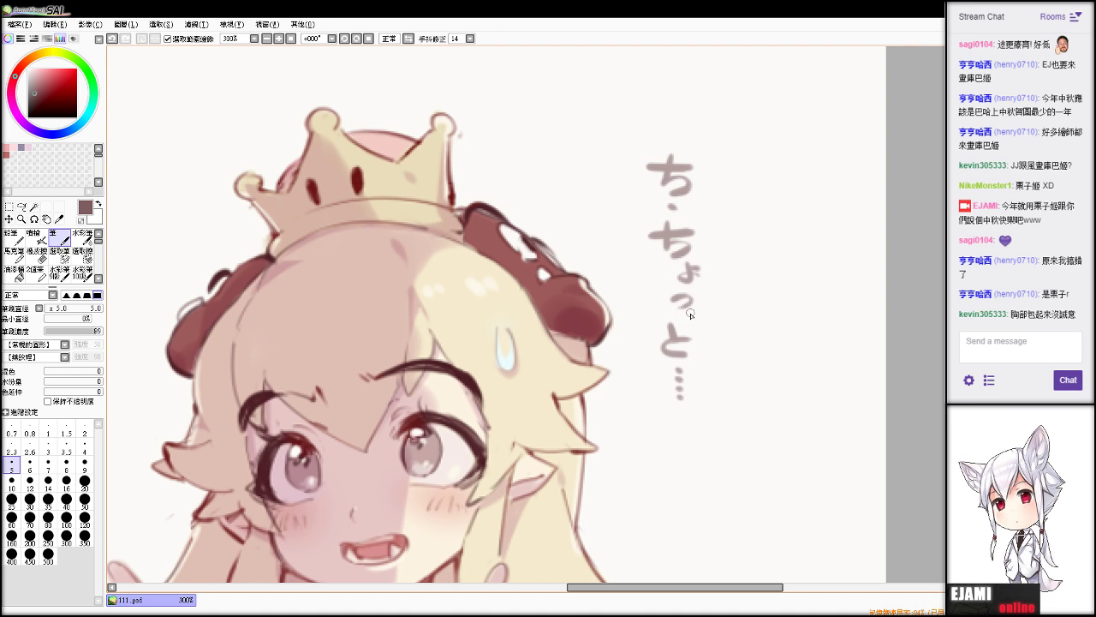
scroll(546, 316, down, 6)
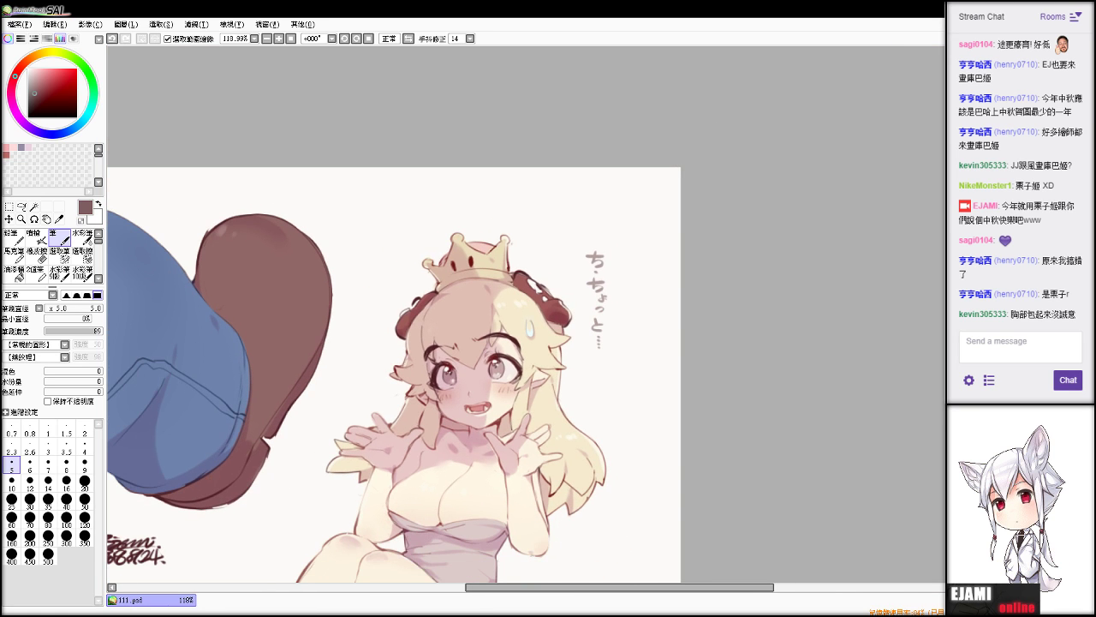
drag(480, 368, 515, 349)
key(Home)
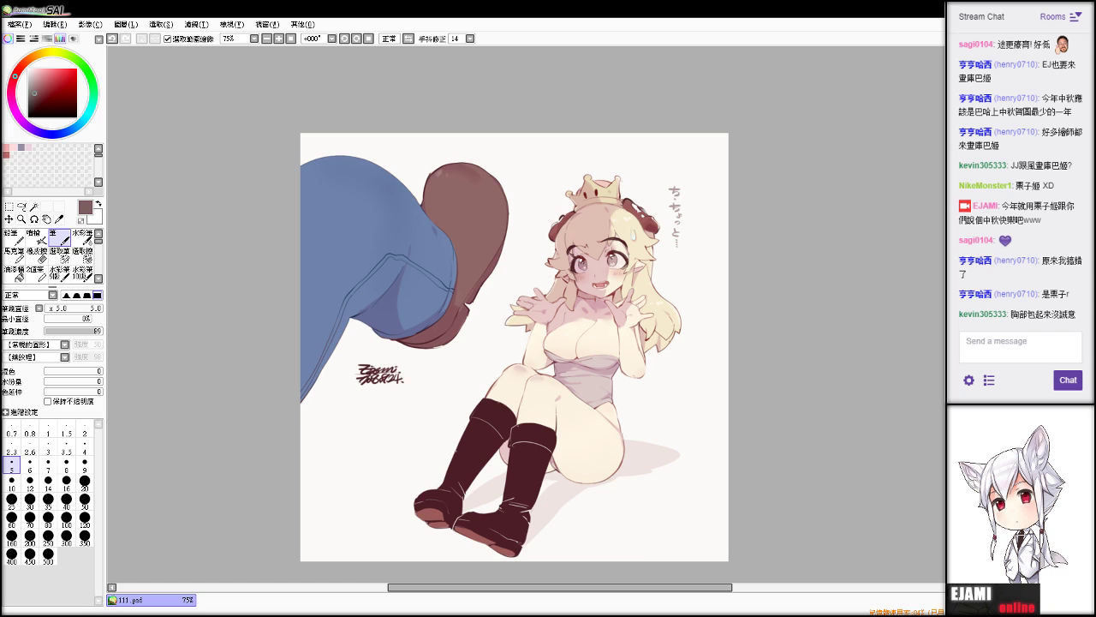
key(alt+Tab)
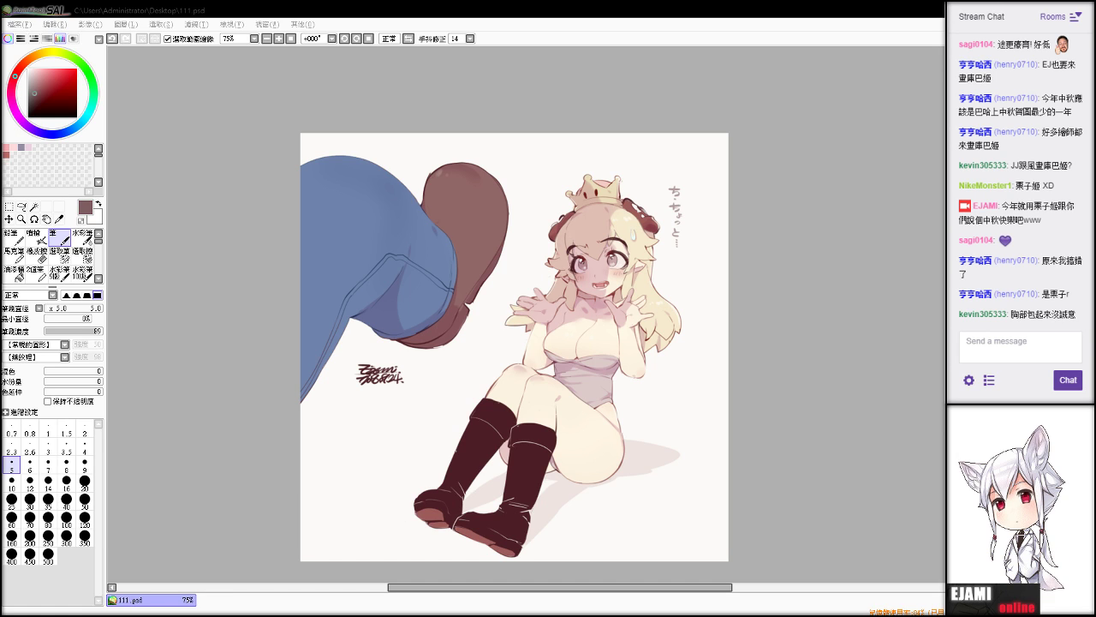
click(390, 249)
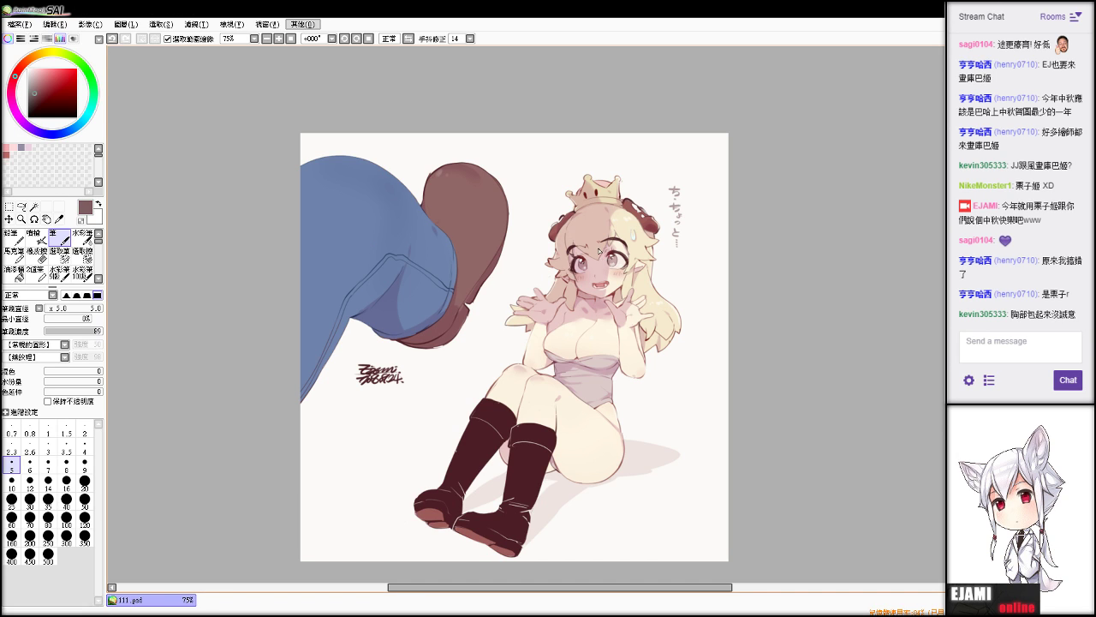
Try airbrushing a sampled pink skin shadow tone on the girl's chest with a size 28 airbrush, and undo the stroke.
scroll(569, 333, up, 1)
scroll(537, 344, up, 1)
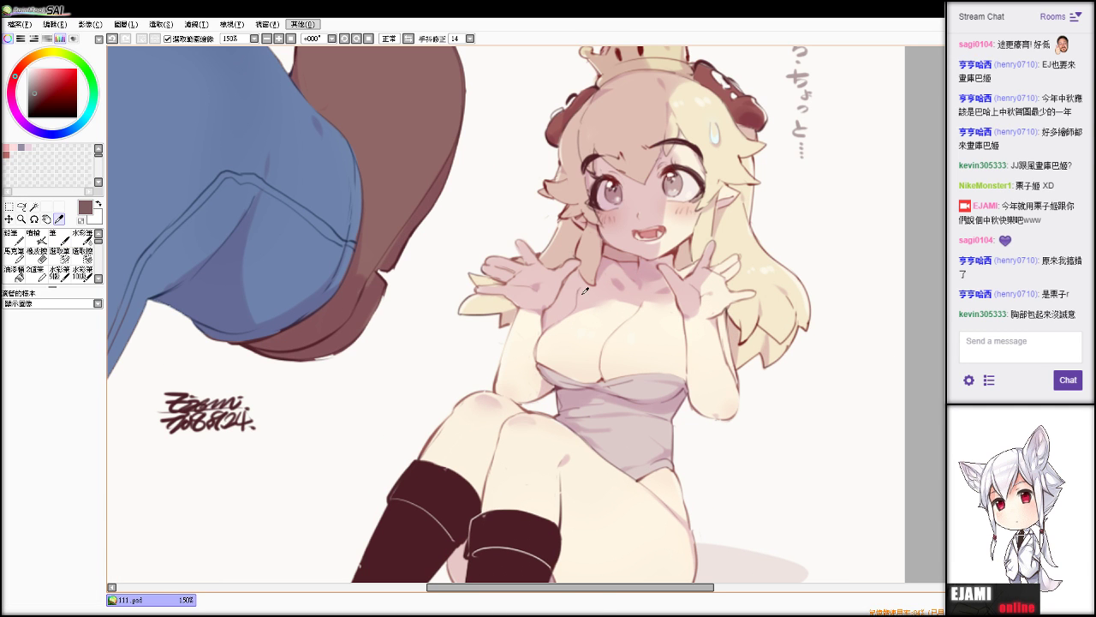
alt+click(618, 280)
click(36, 237)
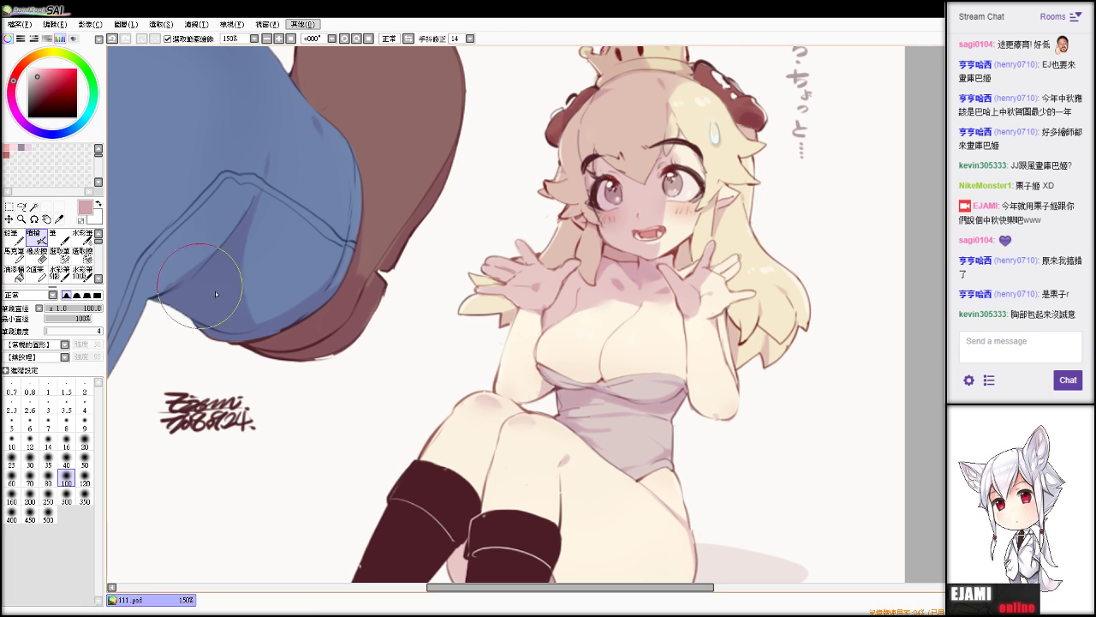
drag(68, 309, 61, 309)
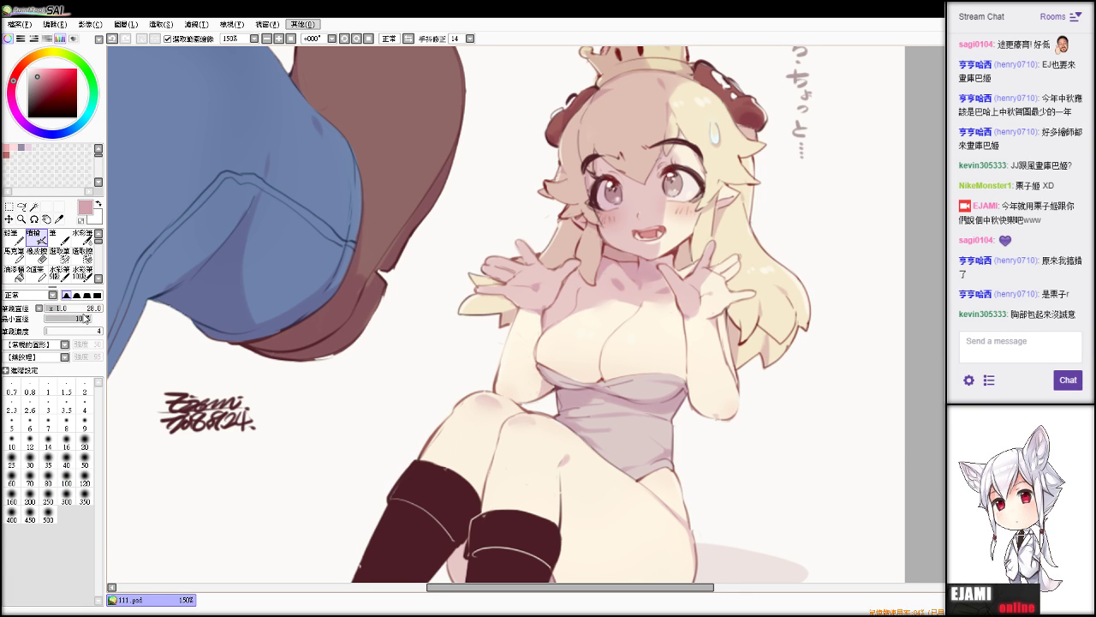
drag(547, 359, 578, 380)
key(ctrl+z)
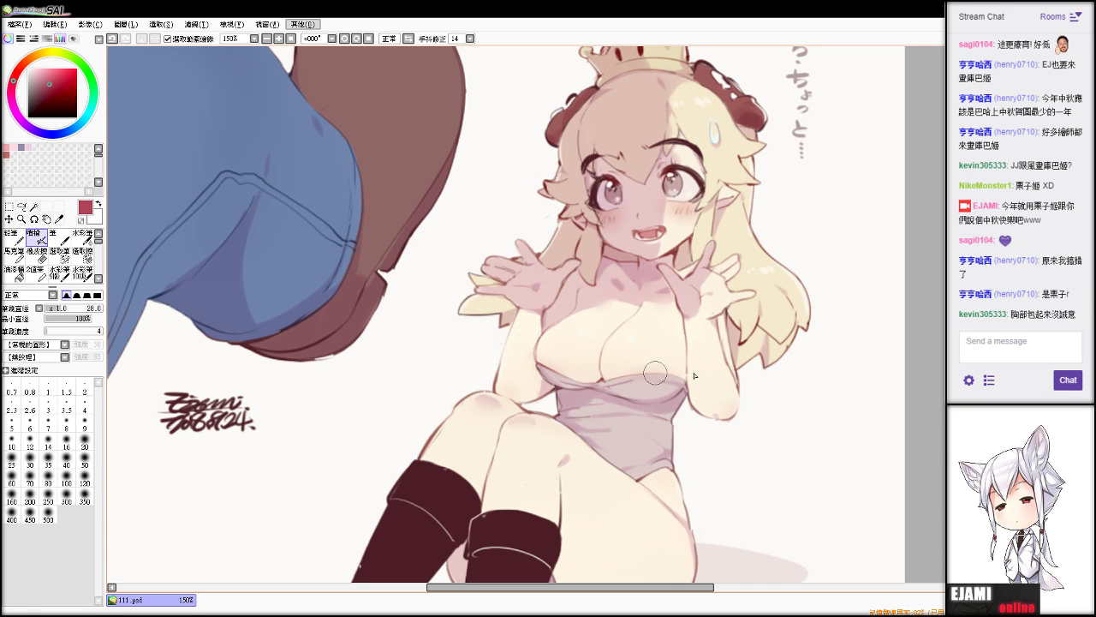
scroll(546, 315, down, 3)
scroll(545, 315, up, 1)
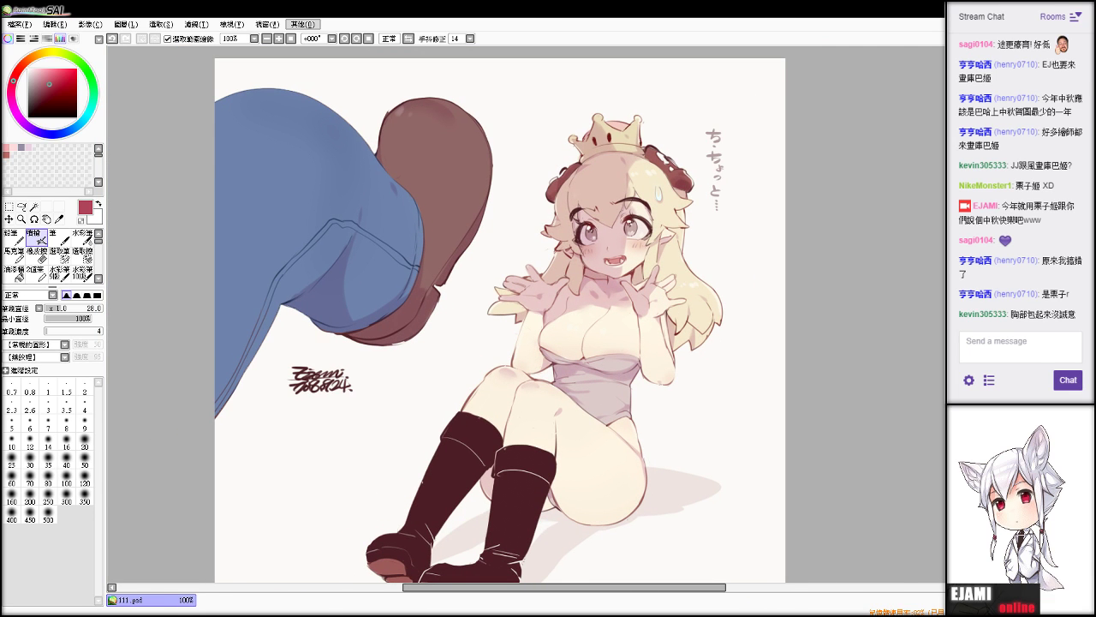
Save the finished illustration as 111.bmp.
key(minus)
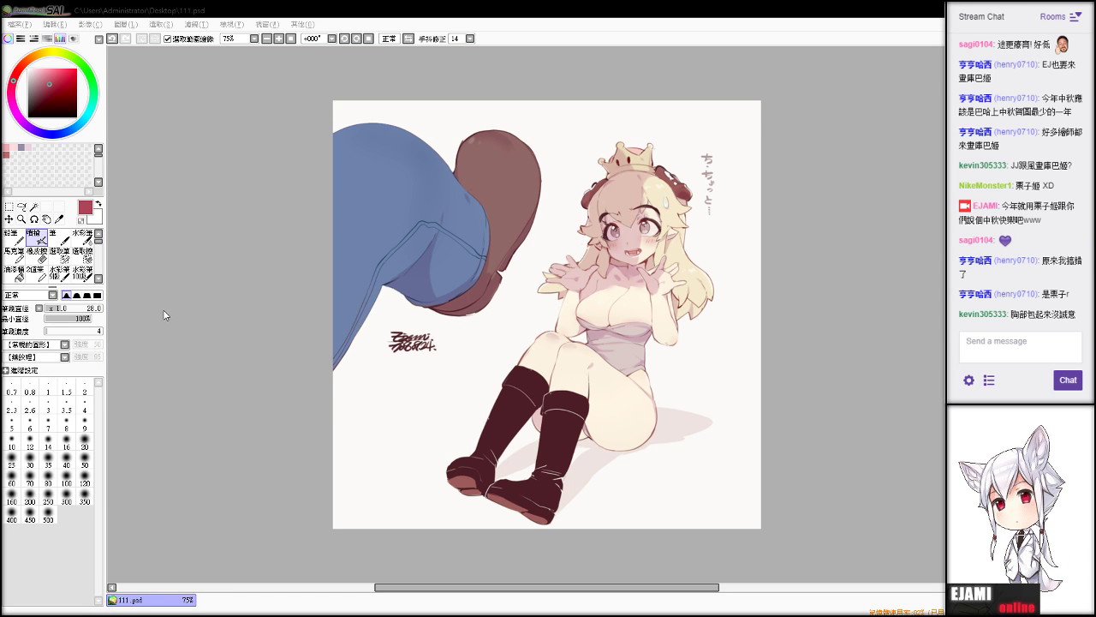
click(355, 246)
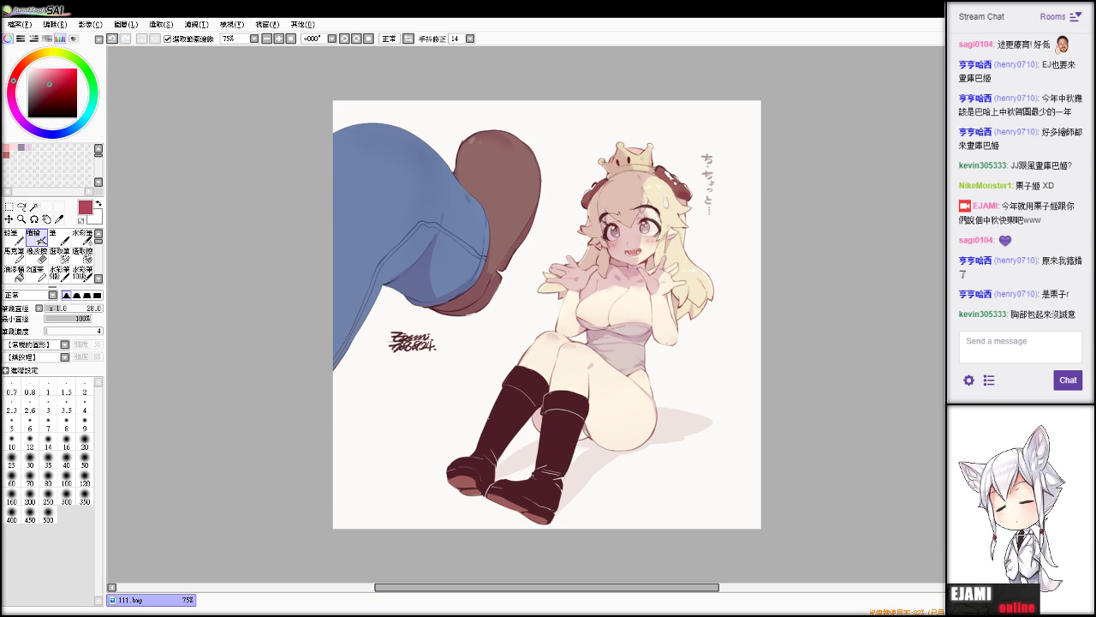
Sample the shoe's brown and try a short size 5 brush stroke on the shoe sole beside the jeans, undoing it.
scroll(591, 114, up, 2)
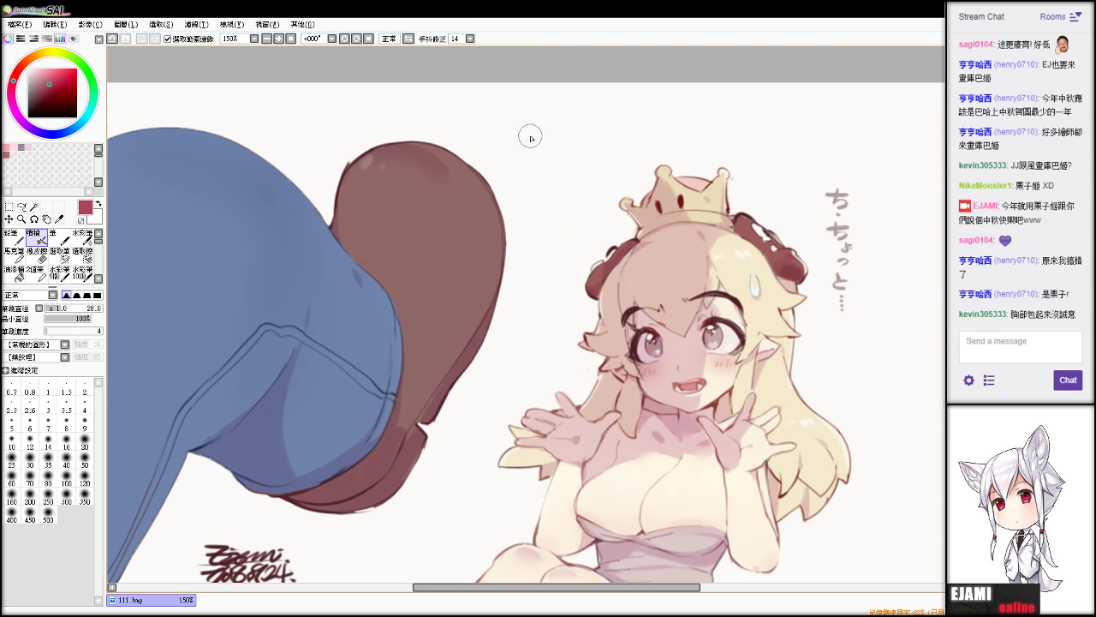
key(alt)
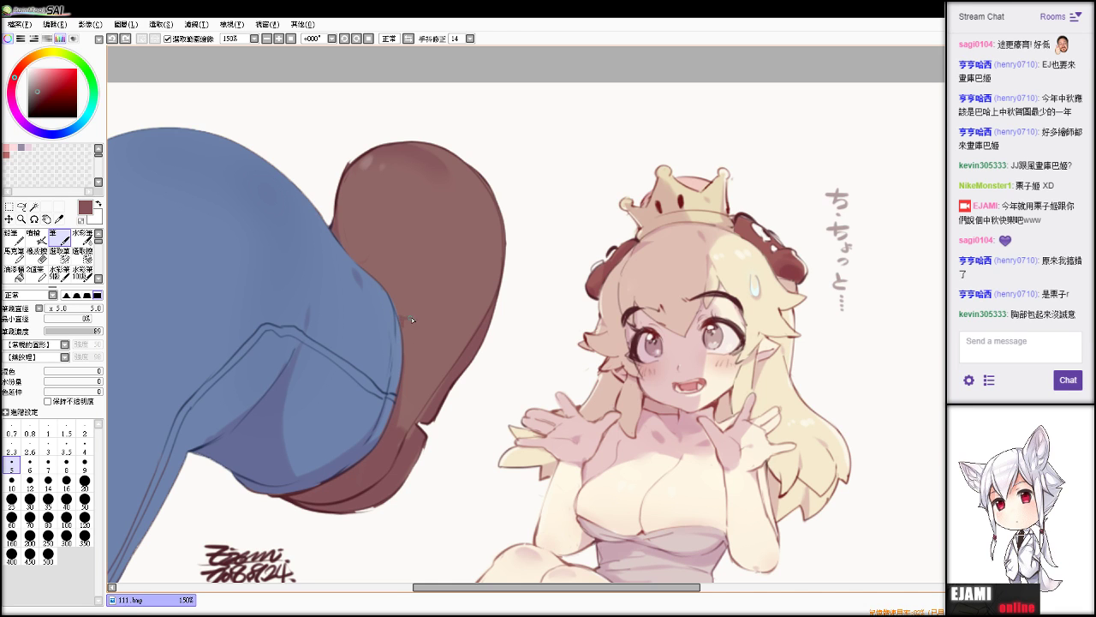
drag(400, 320, 411, 319)
key(ctrl+z)
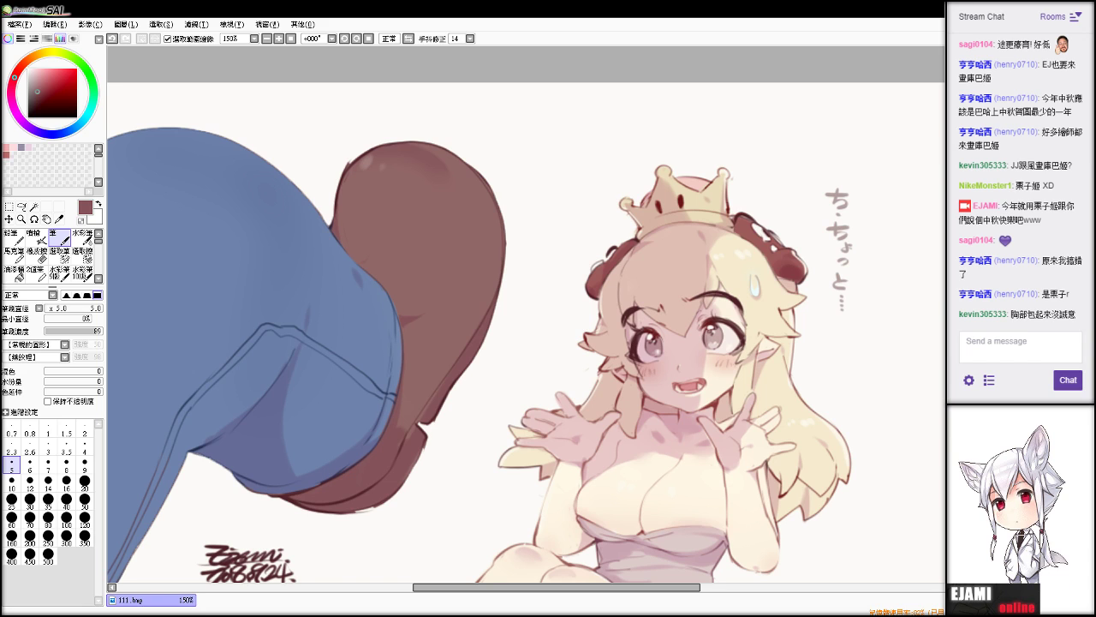
scroll(545, 314, down, 5)
scroll(545, 314, up, 2)
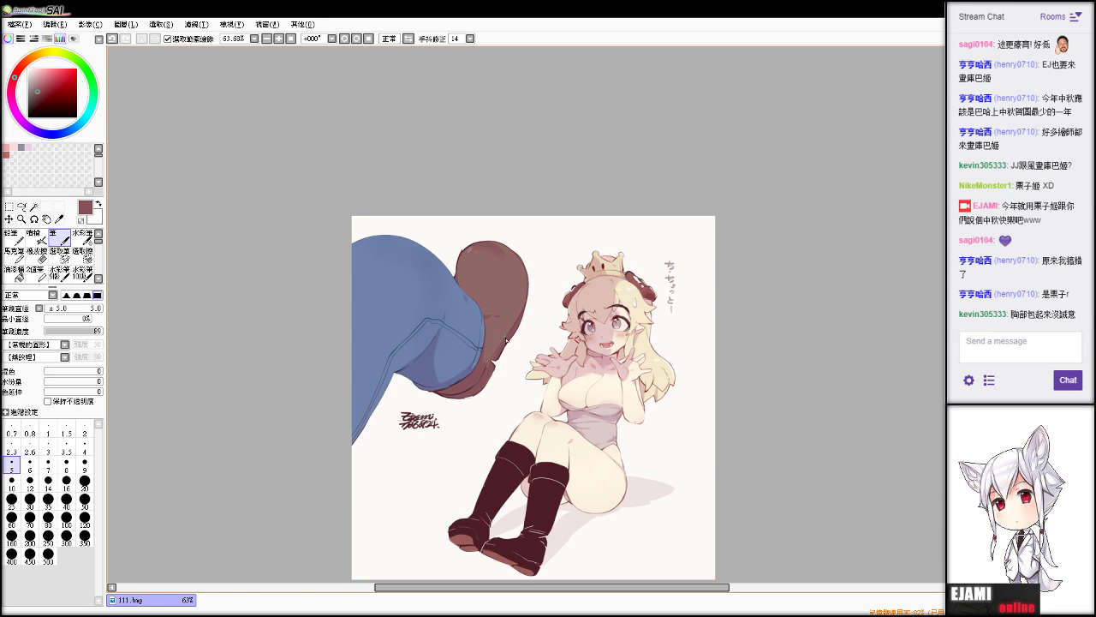
key(Home)
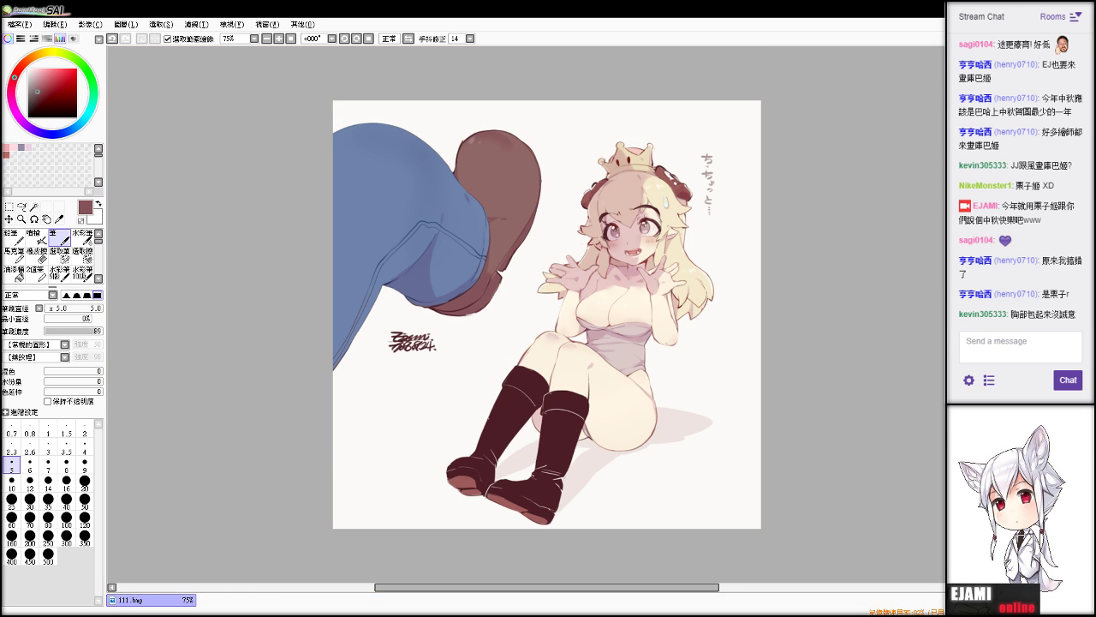